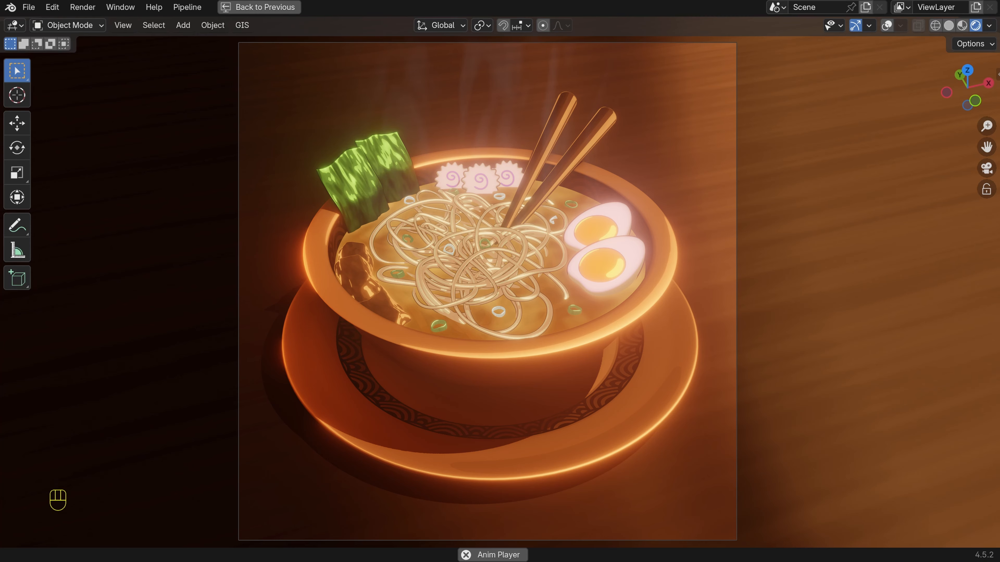
Start a new file with the default scene and clear the object selection
{"action": "left_click", "coordinate": [29, 7]}
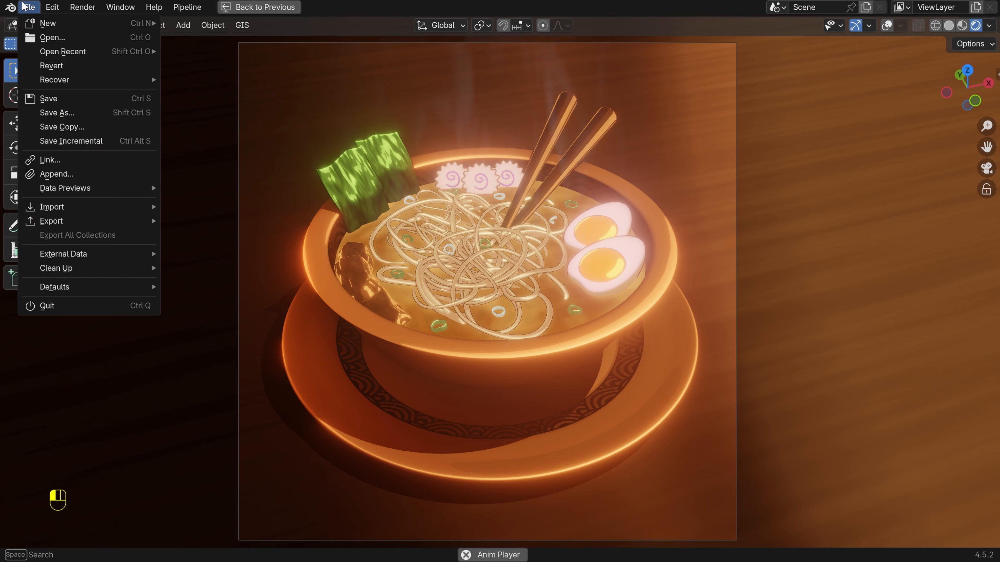
{"action": "mouse_move", "coordinate": [80, 26]}
{"action": "left_click", "coordinate": [209, 24]}
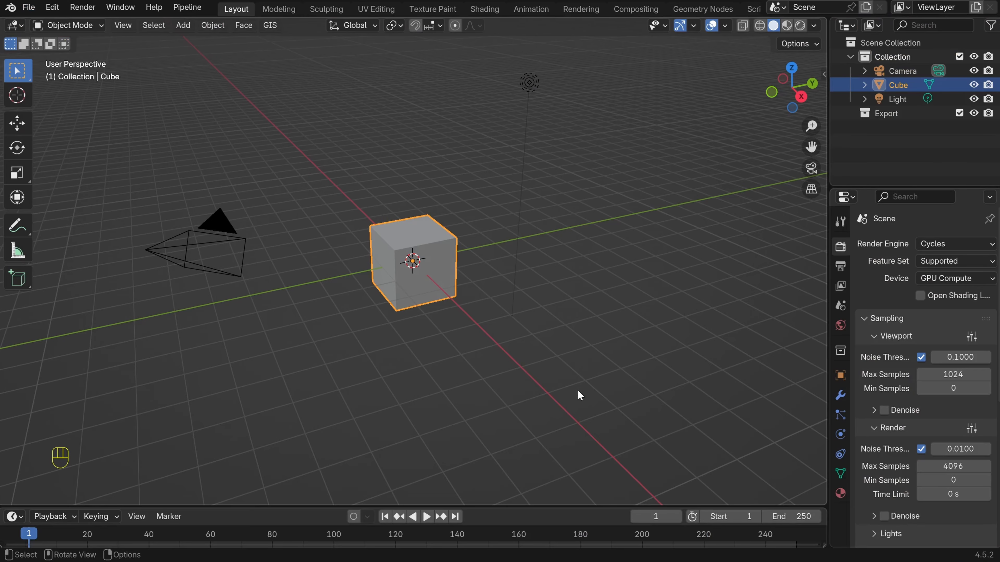
{"action": "key", "text": "a"}
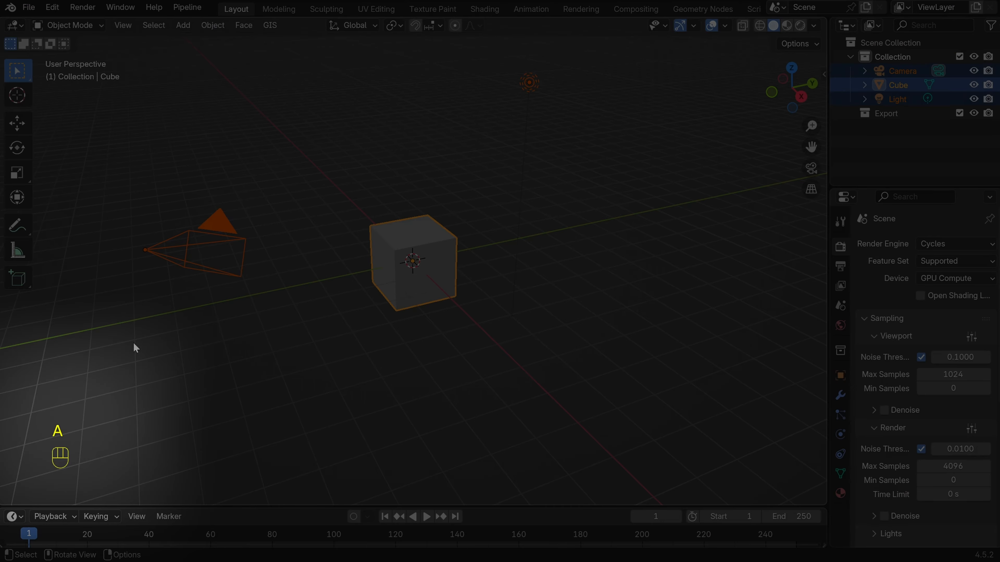
{"action": "key", "text": "alt+a"}
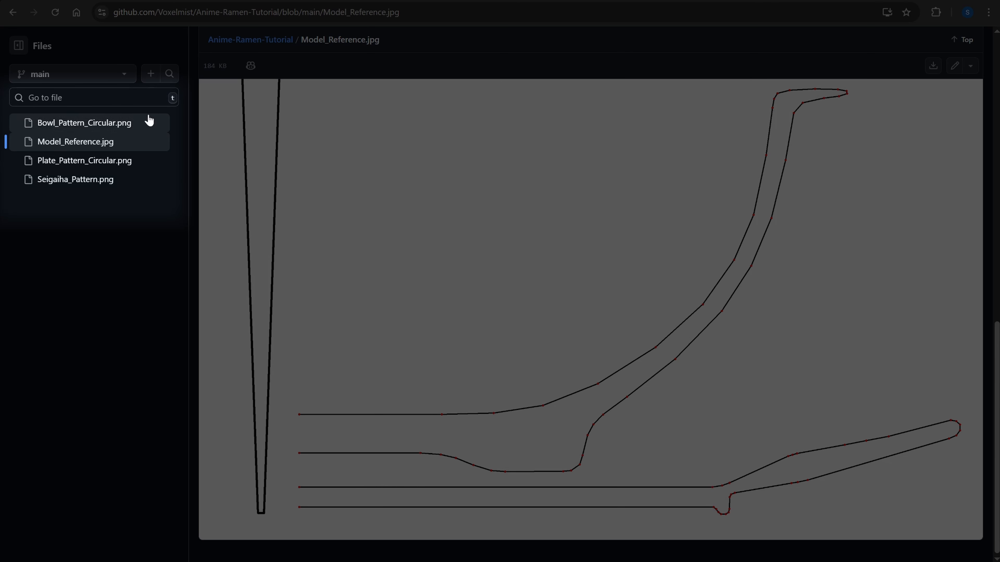
Look through the plate, Seigaiha and bowl pattern images and Model_Reference.jpg in the Anime-Ramen-Tutorial GitHub repository
{"action": "left_click", "coordinate": [123, 161]}
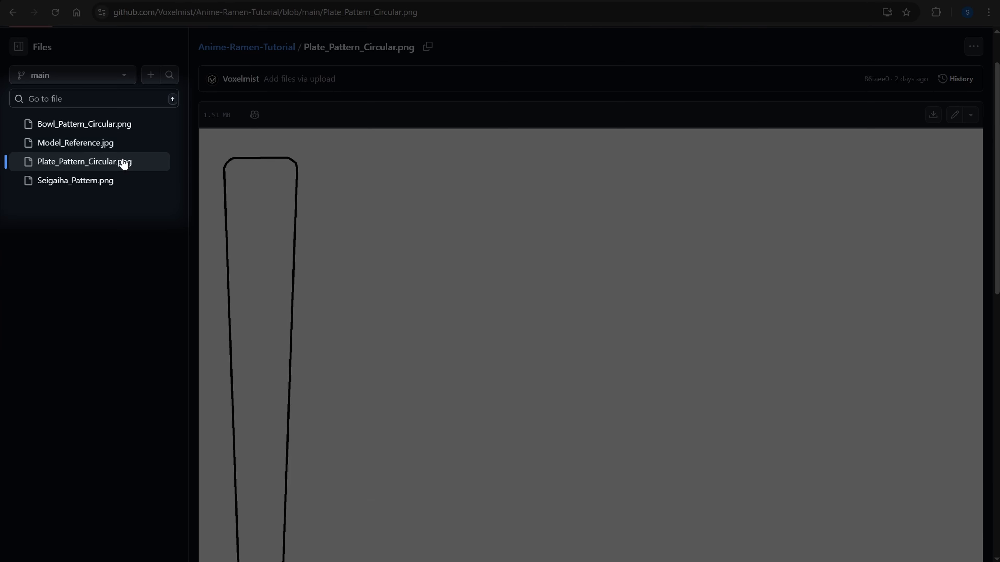
{"action": "left_click", "coordinate": [67, 181]}
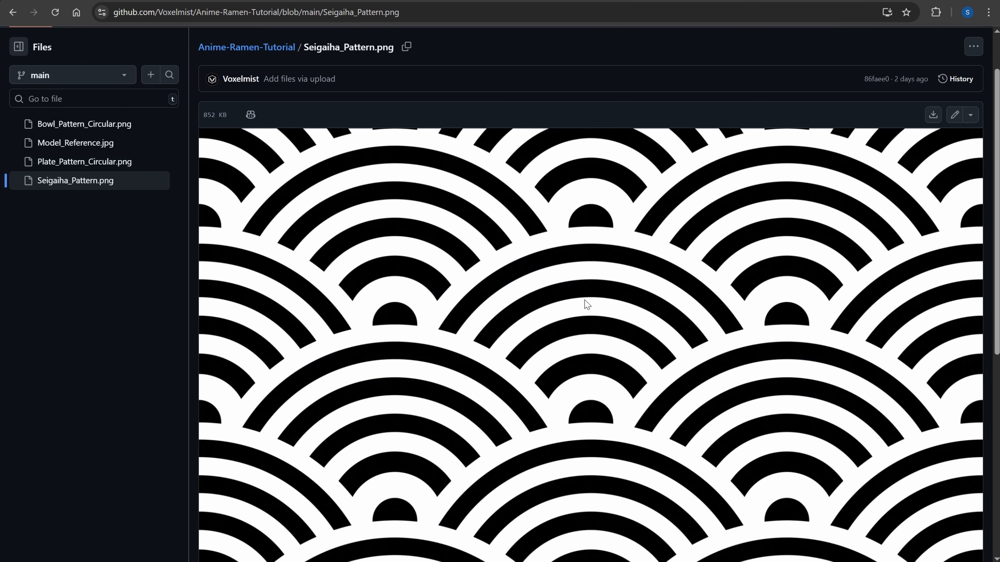
{"action": "scroll", "coordinate": [587, 304], "scroll_direction": "down", "scroll_amount": 3}
{"action": "left_click", "coordinate": [78, 123]}
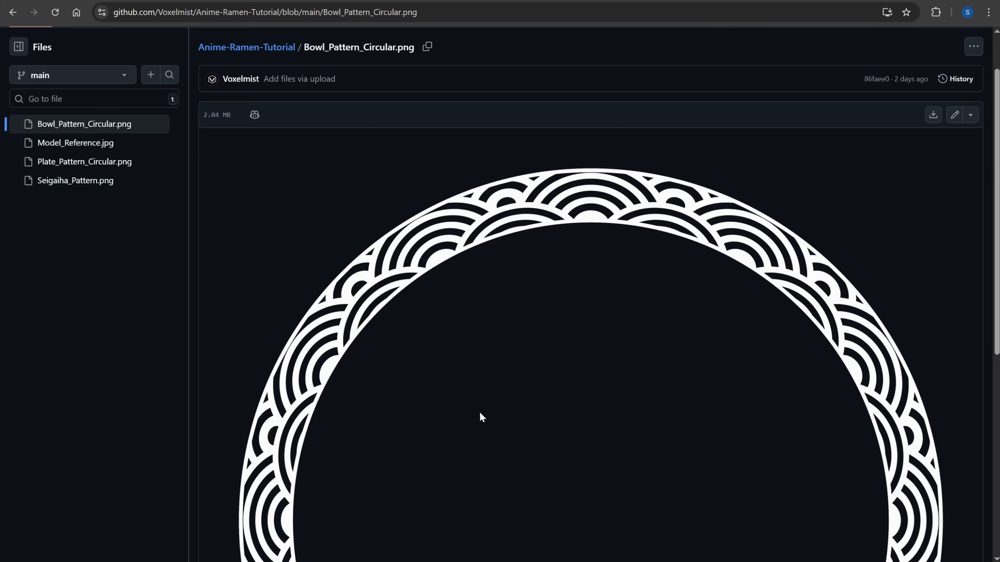
{"action": "scroll", "coordinate": [473, 312], "scroll_direction": "down", "scroll_amount": 3}
{"action": "left_click", "coordinate": [75, 142]}
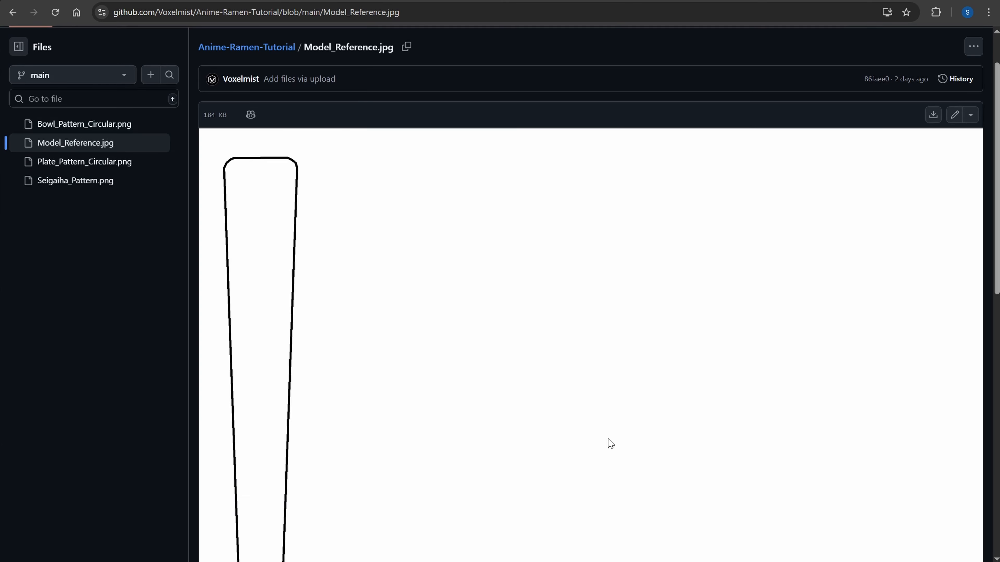
{"action": "scroll", "coordinate": [608, 443], "scroll_direction": "down", "scroll_amount": 3}
{"action": "scroll", "coordinate": [610, 443], "scroll_direction": "down", "scroll_amount": 5}
{"action": "scroll", "coordinate": [610, 443], "scroll_direction": "up", "scroll_amount": 1}
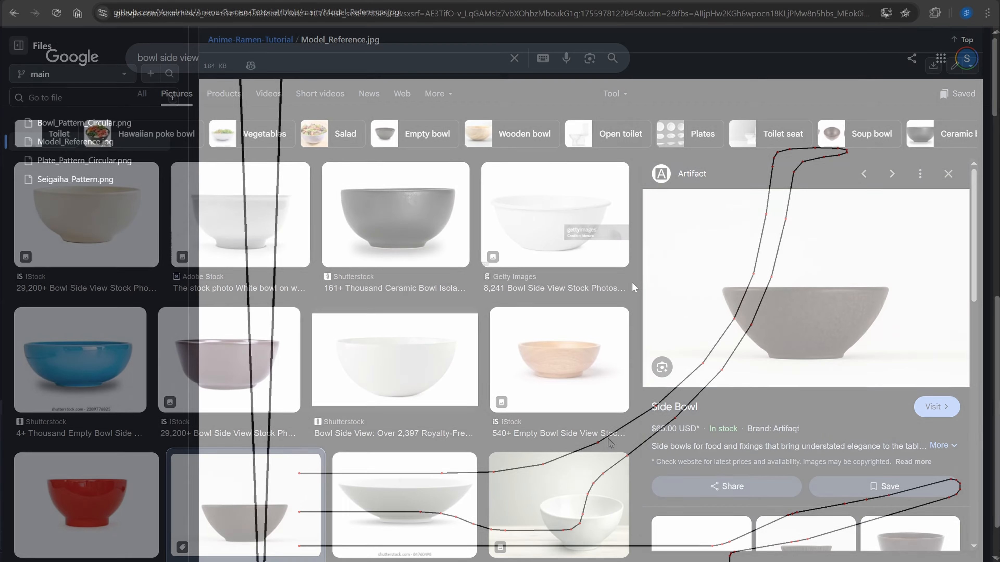
Browse the Google image results for bowl side view, and search Dimensions.com for bowl and look through the drawings
{"action": "scroll", "coordinate": [631, 281], "scroll_direction": "down", "scroll_amount": 5}
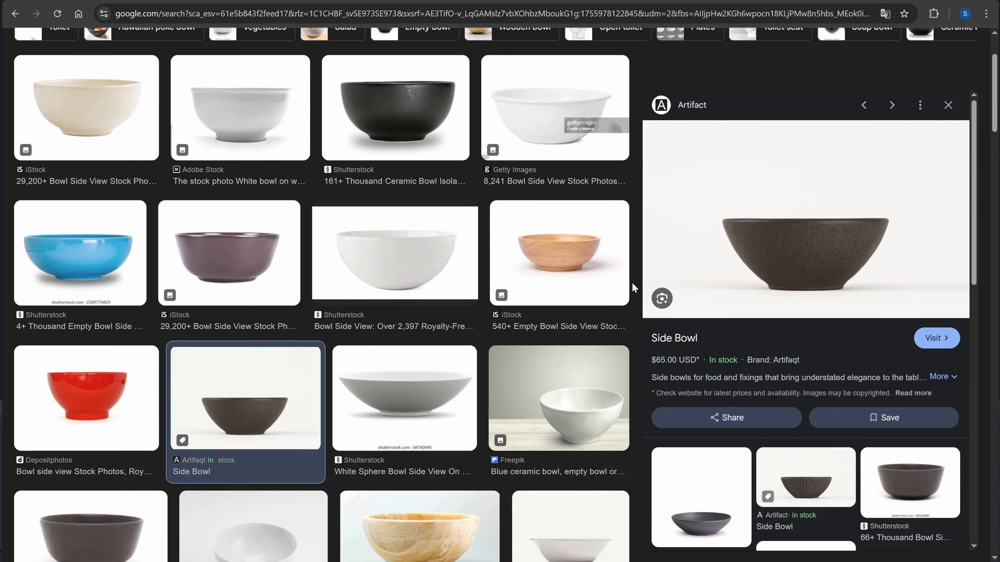
{"action": "scroll", "coordinate": [631, 281], "scroll_direction": "down", "scroll_amount": 3}
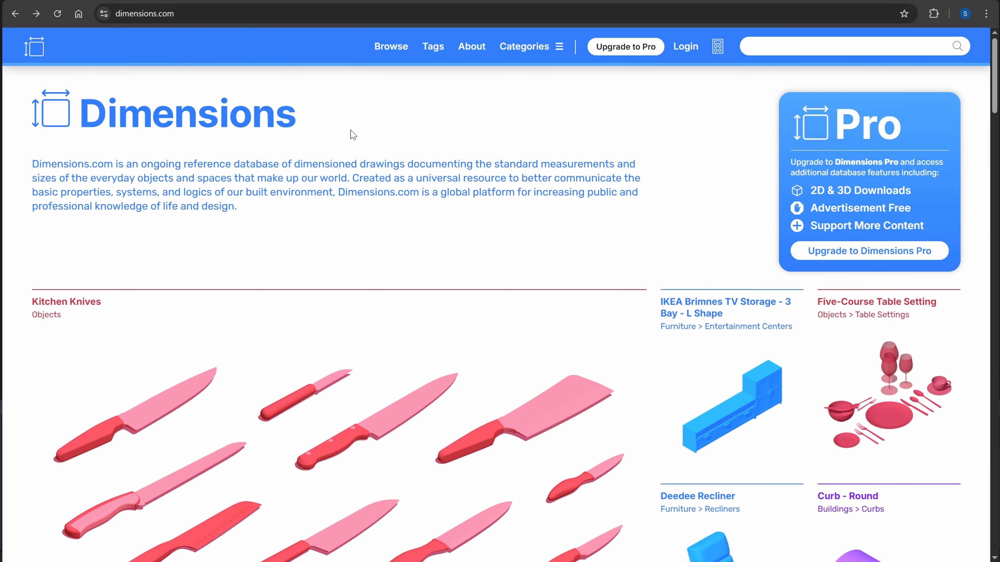
{"action": "left_click", "coordinate": [749, 46]}
{"action": "type", "text": "bowl"}
{"action": "key", "text": "Return"}
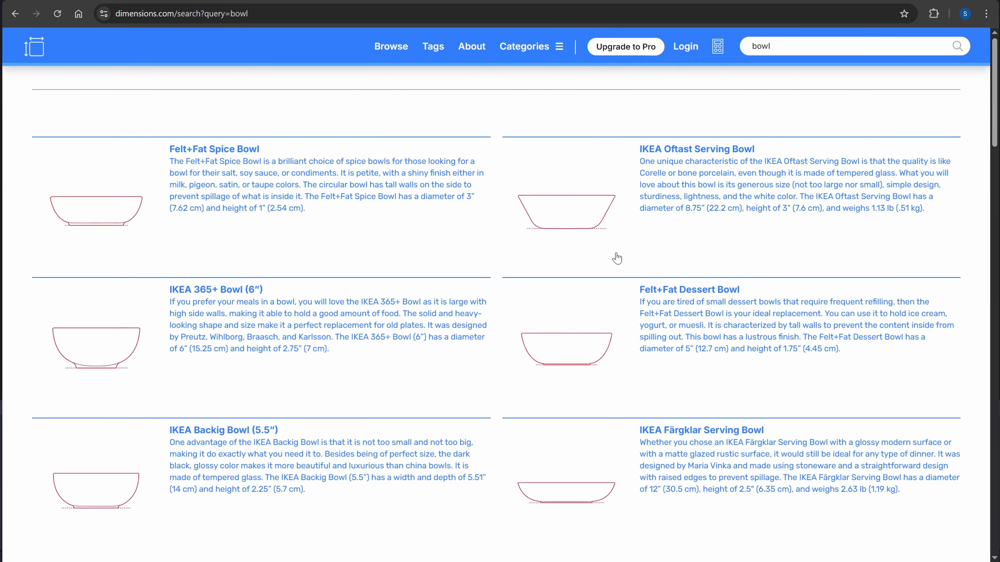
{"action": "scroll", "coordinate": [614, 257], "scroll_direction": "down", "scroll_amount": 10}
{"action": "scroll", "coordinate": [440, 250], "scroll_direction": "down", "scroll_amount": 3}
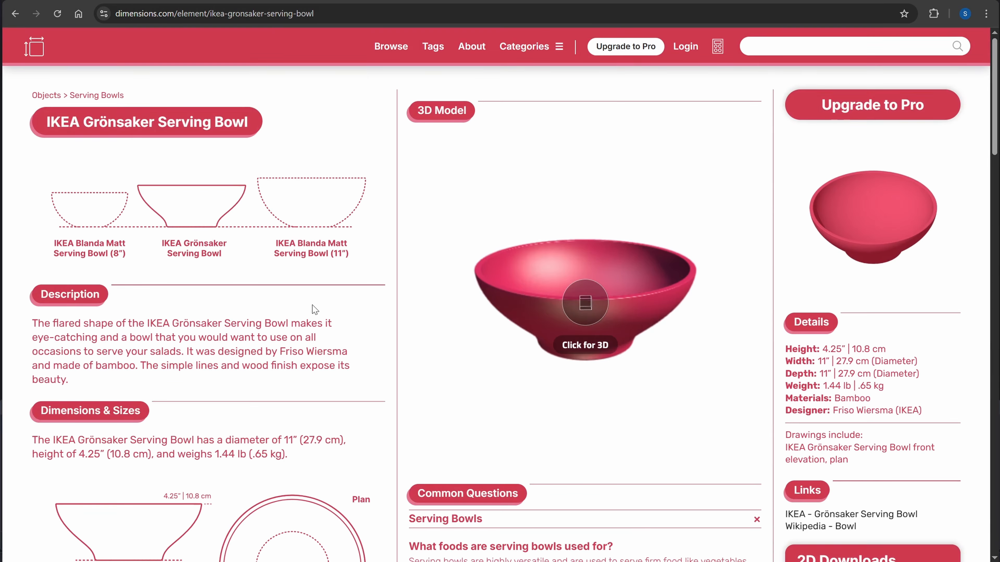
Enlarge the IKEA Grönsaker Serving Bowl drawings and capture a screen snip of the right half of the bowl's cross-section
{"action": "scroll", "coordinate": [314, 312], "scroll_direction": "down", "scroll_amount": 4}
{"action": "scroll", "coordinate": [315, 310], "scroll_direction": "up", "scroll_amount": 4, "text": "ctrl"}
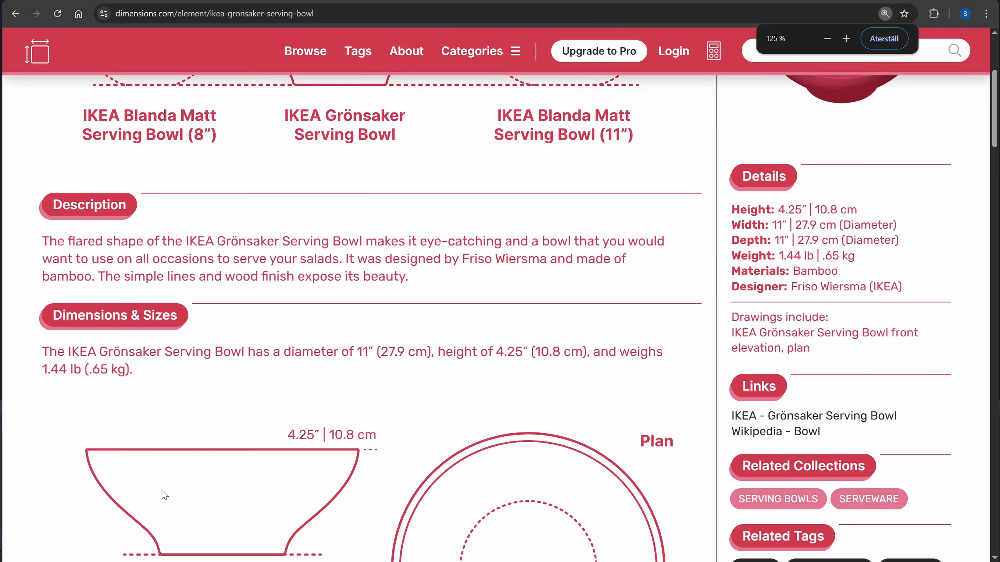
{"action": "scroll", "coordinate": [293, 453], "scroll_direction": "down", "scroll_amount": 3}
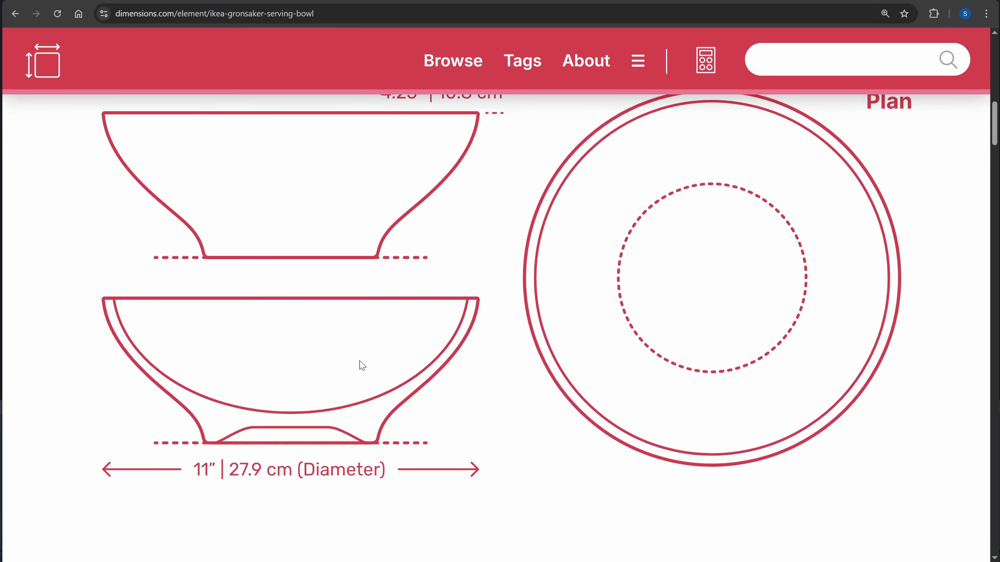
{"action": "key", "text": "super+shift+s"}
{"action": "left_click_drag", "start_coordinate": [290, 271], "coordinate": [498, 453]}
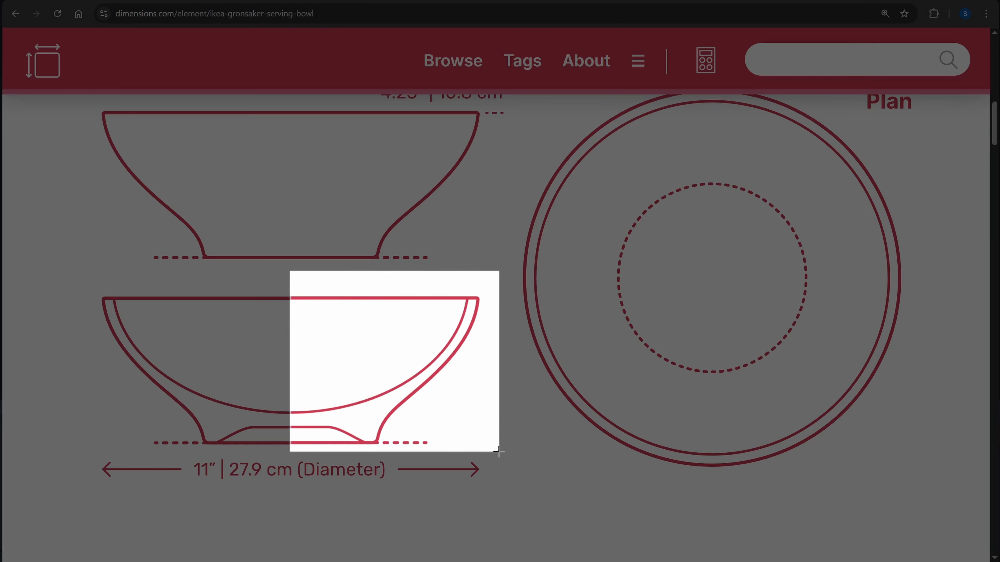
{"action": "mouse_move", "coordinate": [595, 336]}
{"action": "left_mouse_down"}
{"action": "mouse_move", "coordinate": [592, 276]}
{"action": "mouse_move", "coordinate": [595, 326]}
{"action": "left_mouse_up"}
{"action": "left_click_drag", "start_coordinate": [594, 326], "coordinate": [594, 292]}
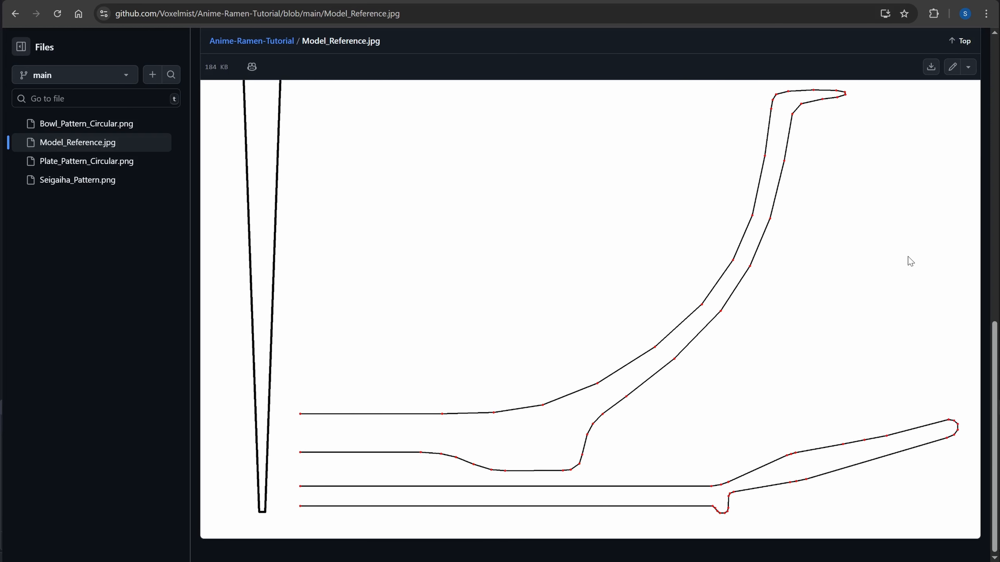
Download Model_Reference.jpg from the Anime-Ramen-Tutorial GitHub repository
{"action": "left_click", "coordinate": [931, 68]}
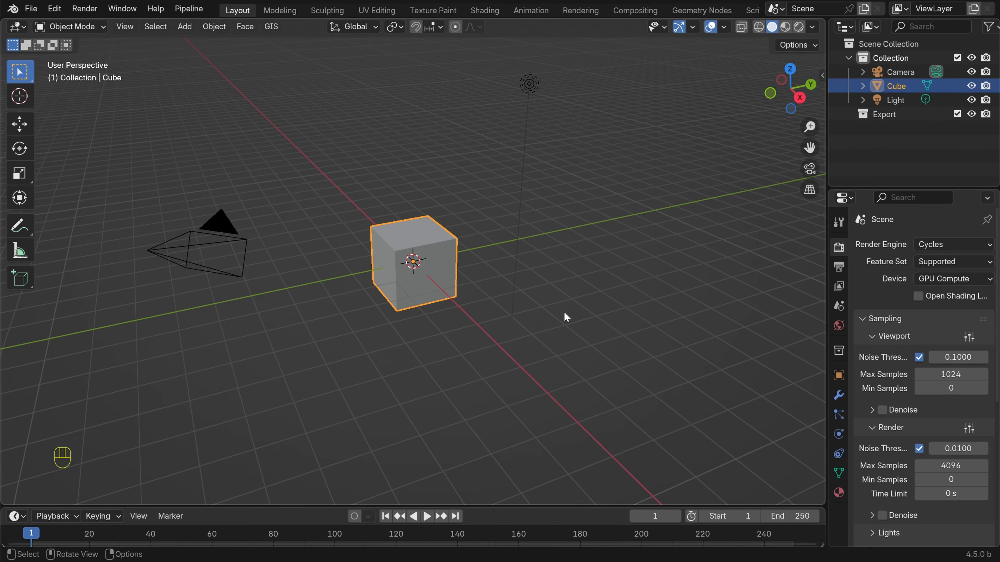
Switch to Blender, delete the default cube and set the viewport to the front view
{"action": "key", "text": "x"}
{"action": "left_click", "coordinate": [557, 311]}
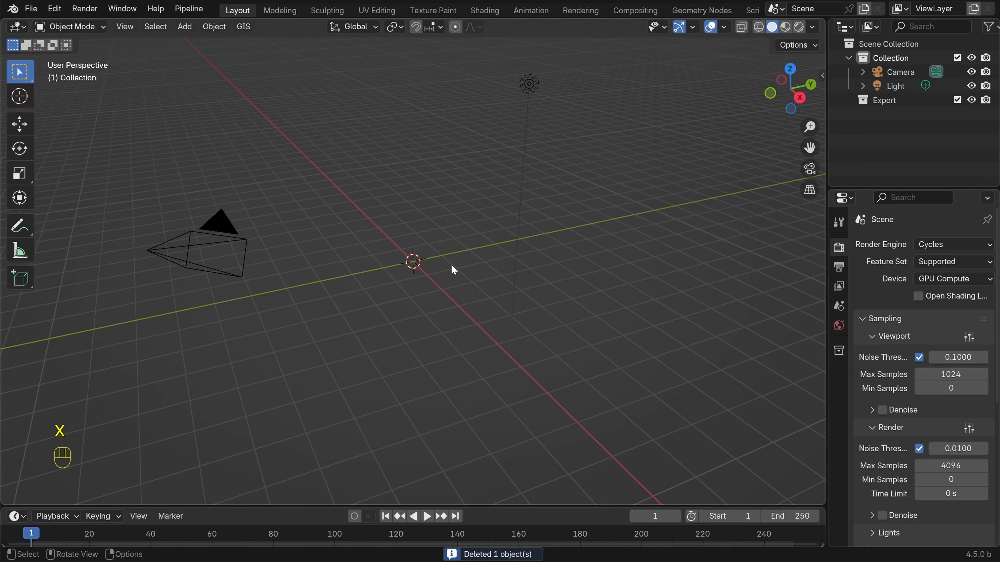
{"action": "key", "text": "KP_1"}
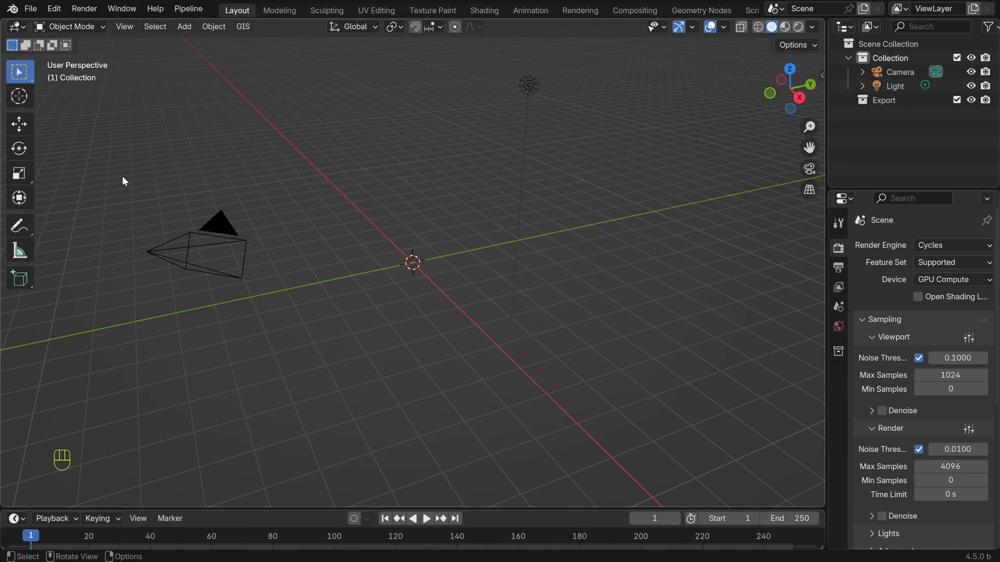
Enable Emulate Numpad in the Input preferences
{"action": "left_click", "coordinate": [54, 8]}
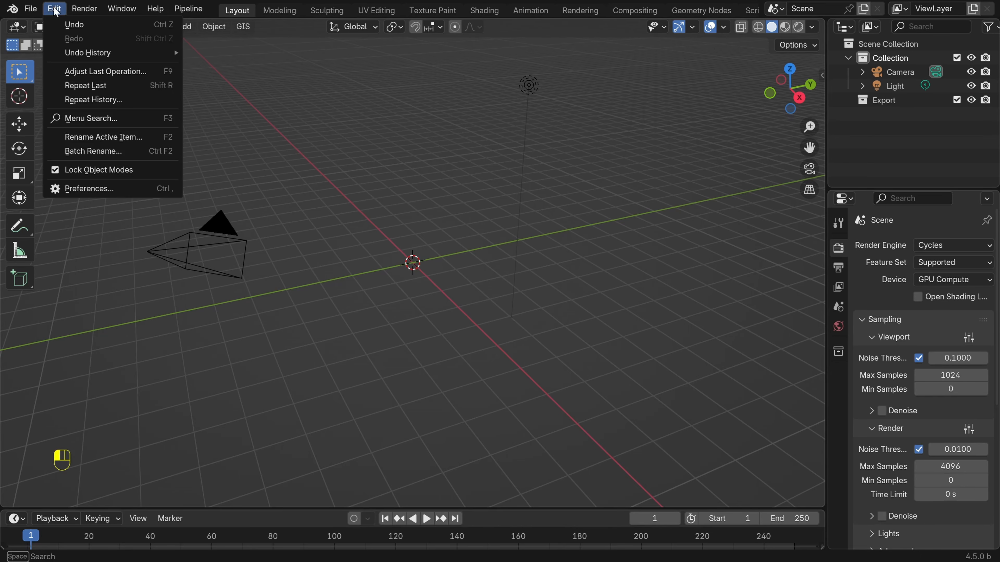
{"action": "left_click", "coordinate": [104, 189]}
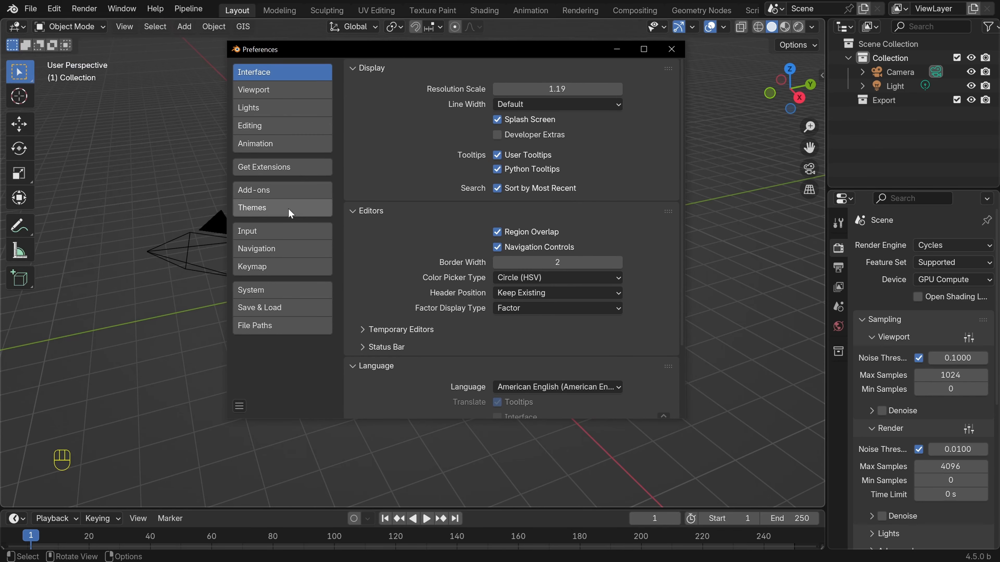
{"action": "left_click", "coordinate": [264, 232]}
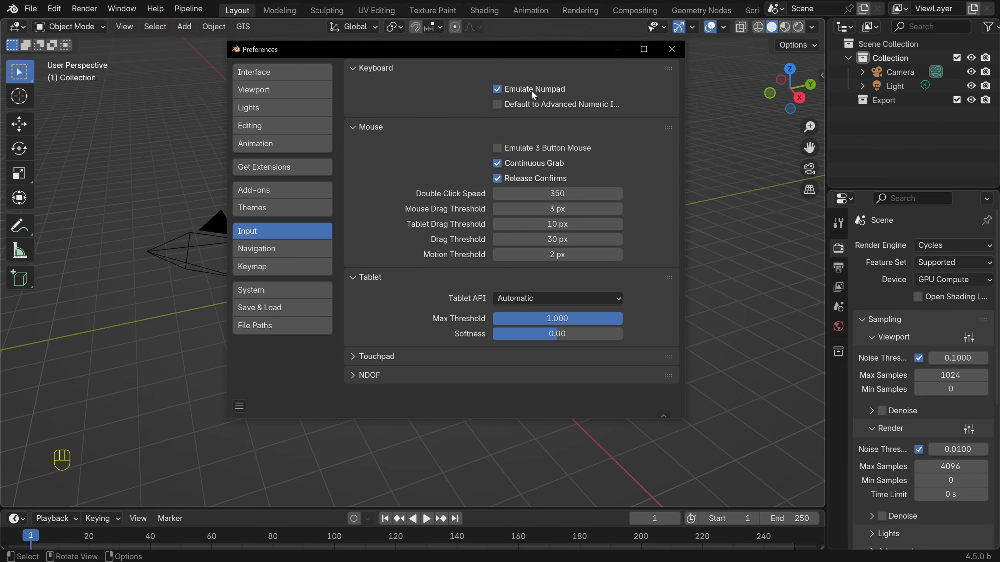
{"action": "left_click", "coordinate": [498, 90]}
Add Model_Reference.jpg to the scene as a reference image in the front orthographic view
{"action": "key", "text": "x"}
{"action": "key", "text": "KP_1"}
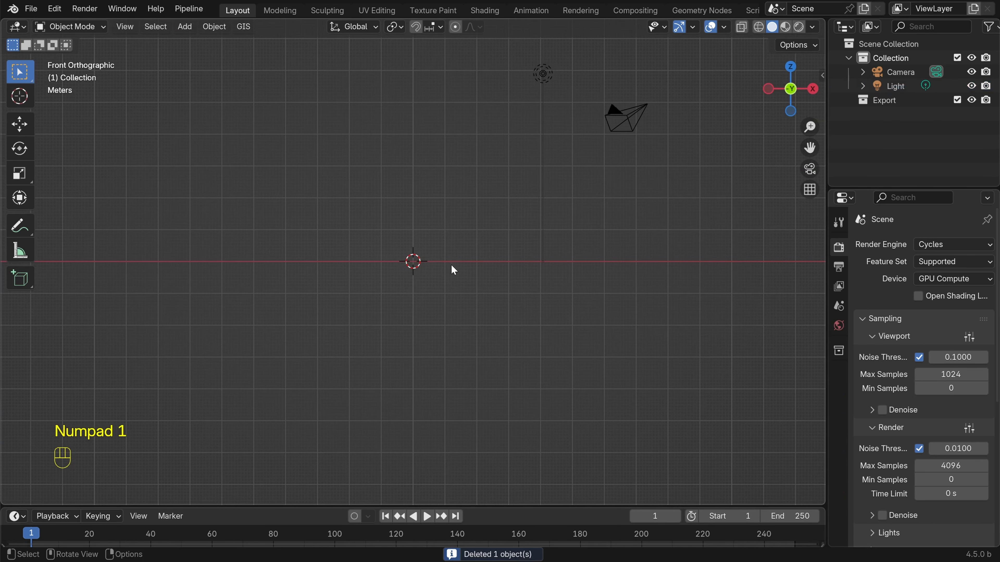
{"action": "key", "text": "shift+a"}
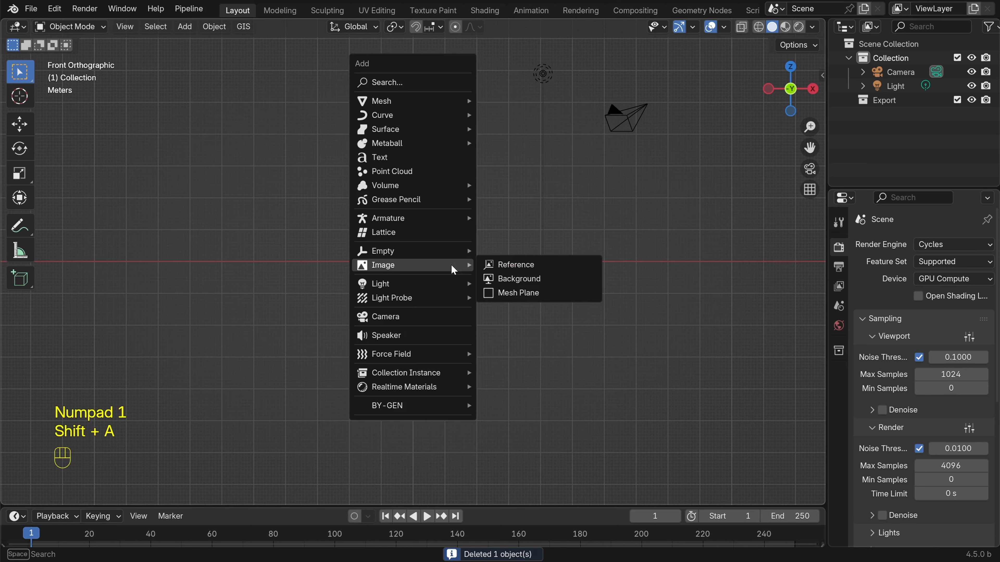
{"action": "mouse_move", "coordinate": [430, 265]}
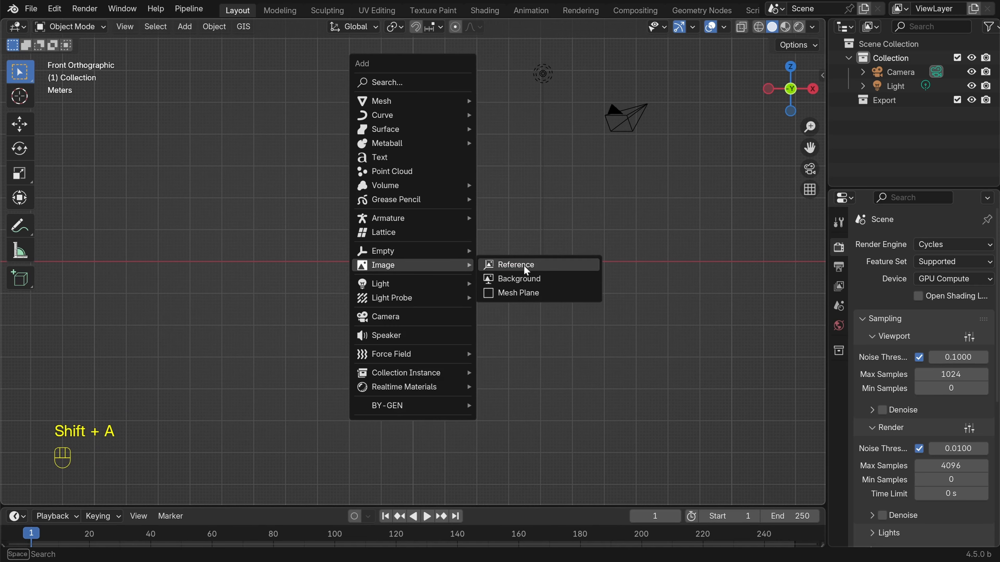
{"action": "left_click", "coordinate": [516, 268]}
{"action": "left_click", "coordinate": [336, 189]}
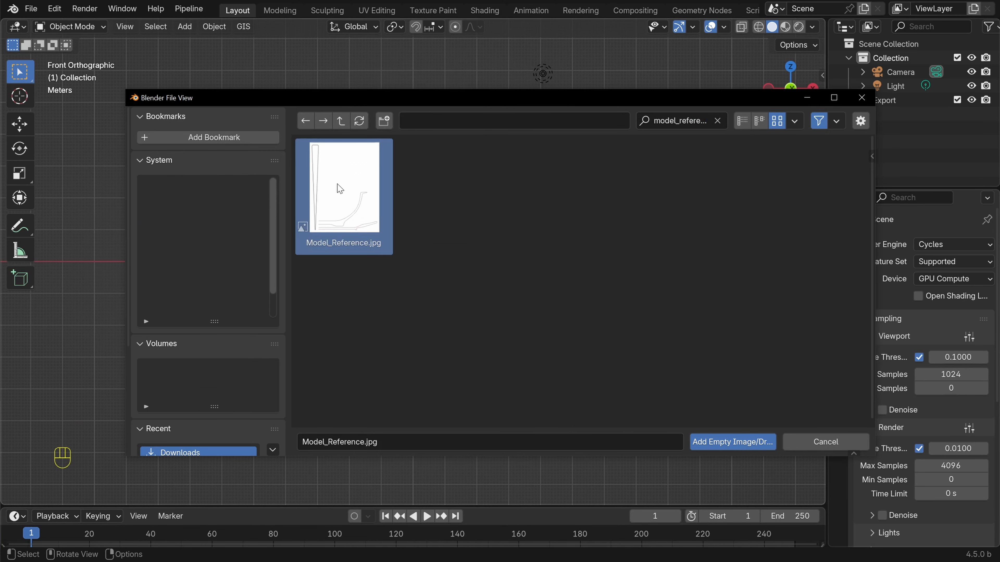
{"action": "left_click", "coordinate": [719, 441]}
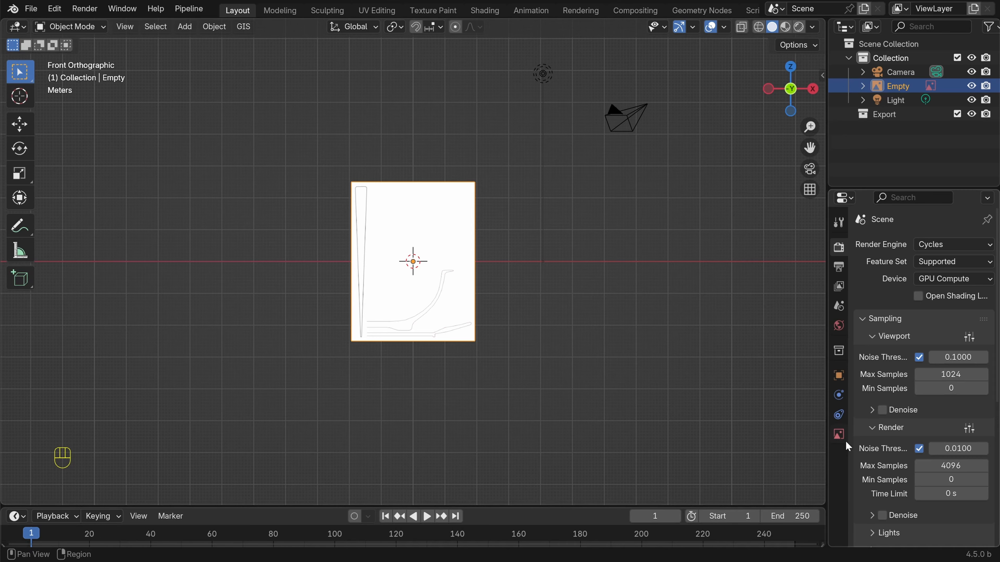
Set the reference image's size to 0.25 m and frame it in the viewport
{"action": "left_click", "coordinate": [843, 431]}
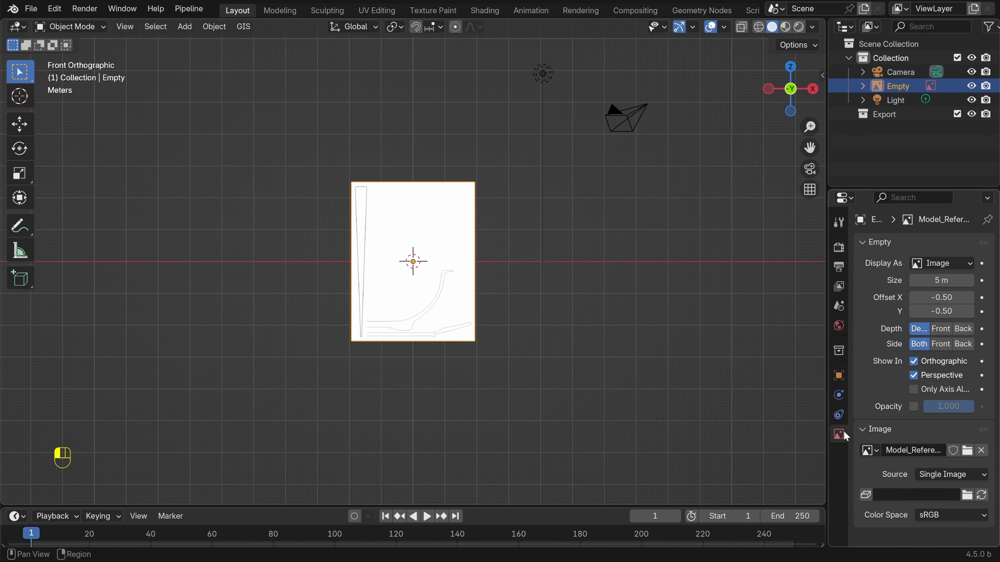
{"action": "left_click_drag", "start_coordinate": [826, 386], "coordinate": [766, 385]}
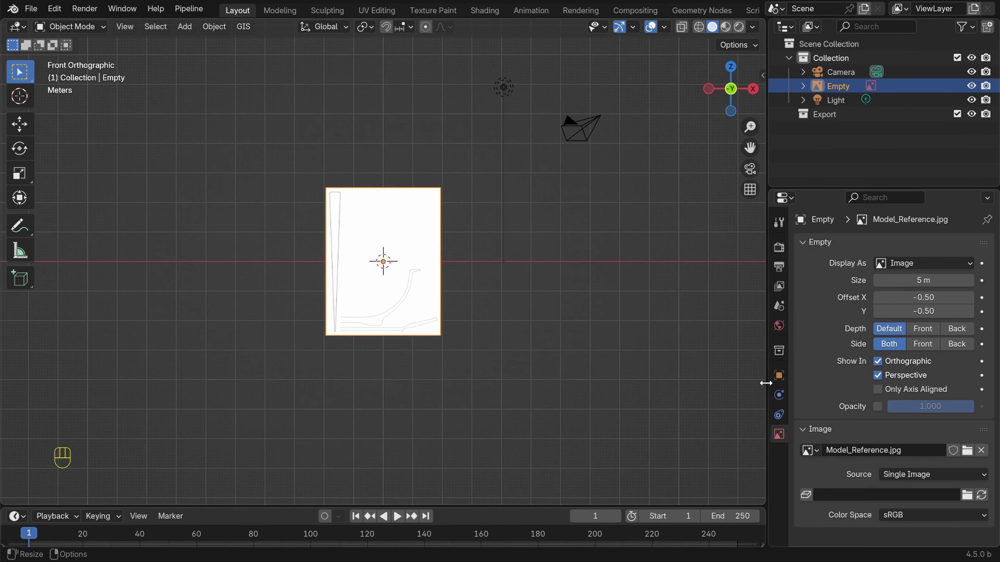
{"action": "left_click", "coordinate": [908, 280]}
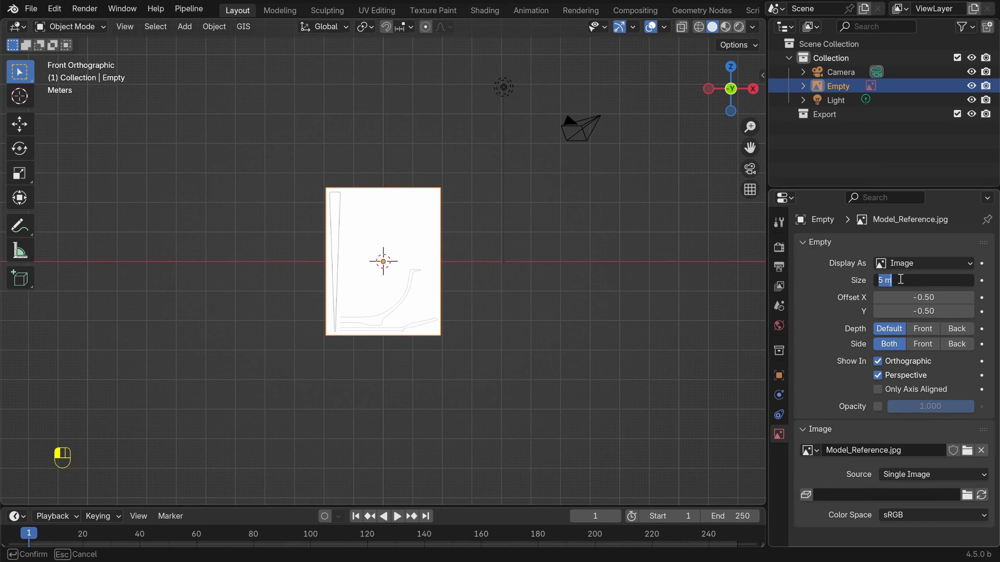
{"action": "type", "text": ".25"}
{"action": "key", "text": "Return"}
{"action": "scroll", "coordinate": [405, 261], "scroll_direction": "up", "scroll_amount": 10}
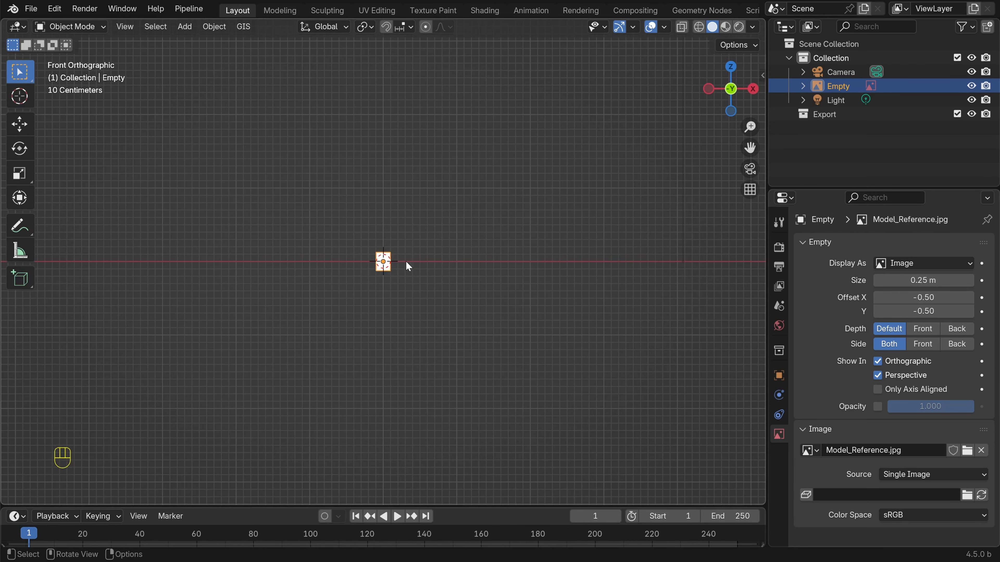
{"action": "scroll", "coordinate": [411, 265], "scroll_direction": "up", "scroll_amount": 4}
{"action": "scroll", "coordinate": [500, 256], "scroll_direction": "down", "scroll_amount": 2, "text": "shift"}
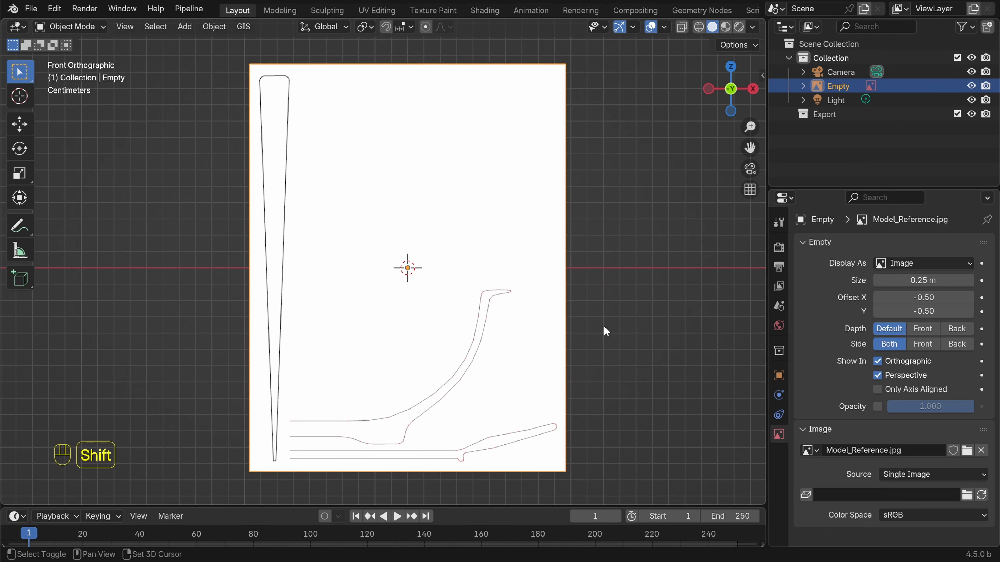
Offset the reference image by -0.128 in X and -0.025 in Y to align its profiles with the world origin
{"action": "left_click", "coordinate": [926, 298]}
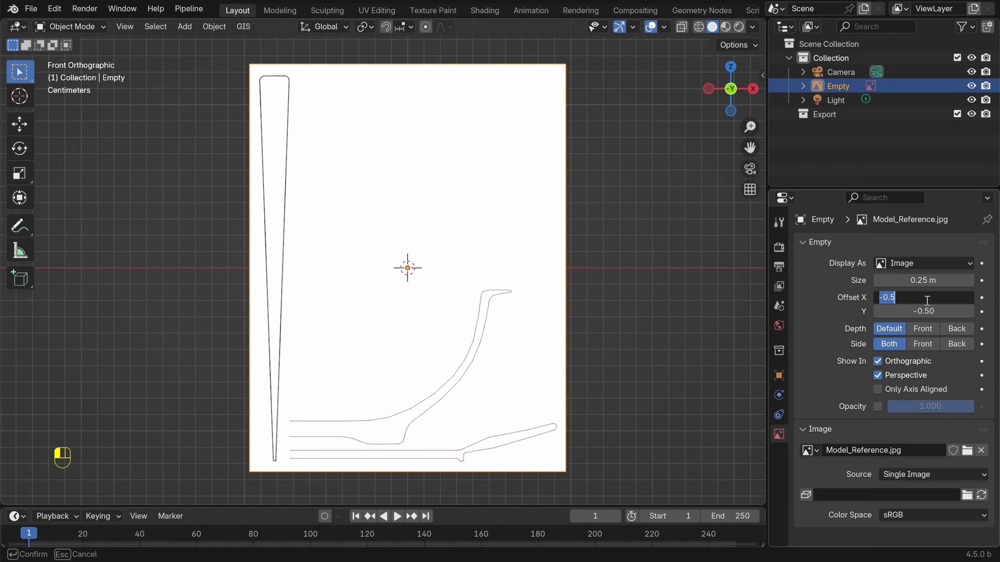
{"action": "type", "text": "-0.128"}
{"action": "key", "text": "Return"}
{"action": "left_click", "coordinate": [935, 311]}
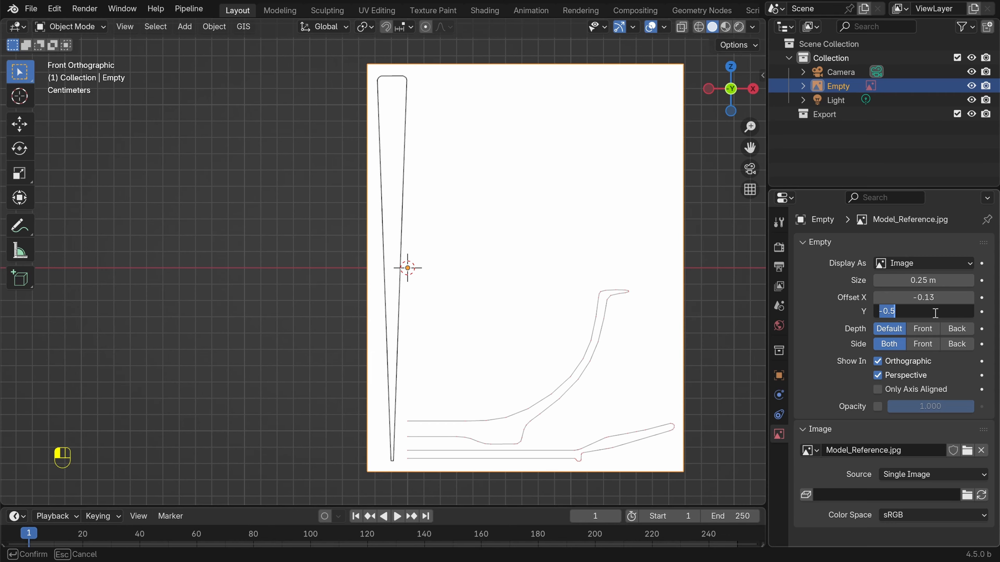
{"action": "type", "text": "-0.025"}
{"action": "key", "text": "Return"}
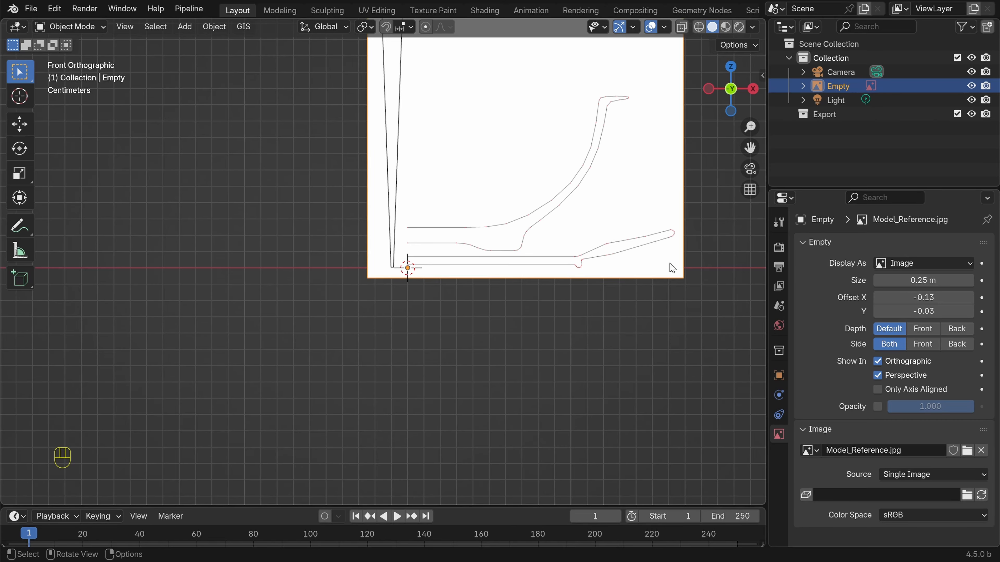
{"action": "middle_click_drag", "start_coordinate": [672, 268], "coordinate": [595, 463], "text": "shift"}
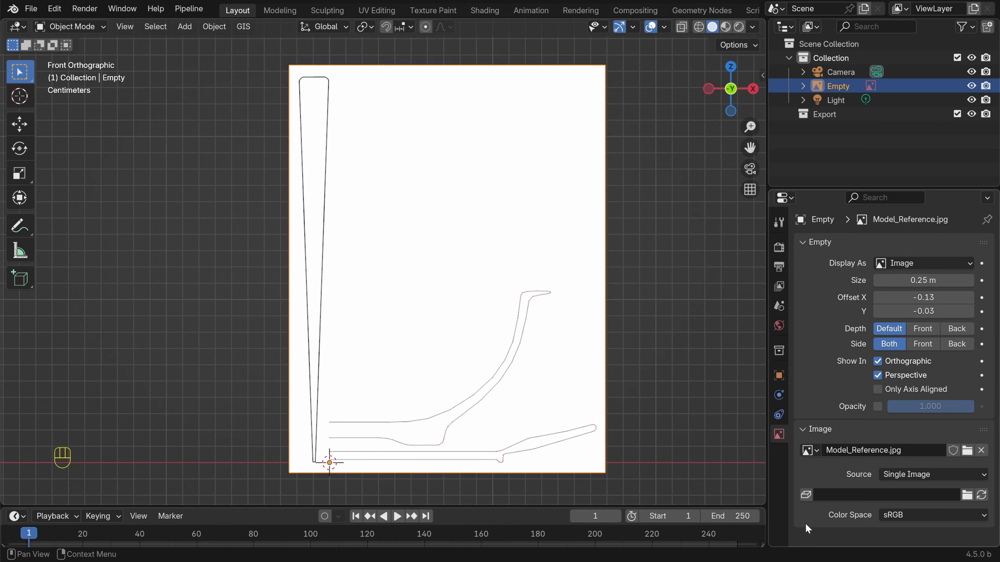
Enable opacity for the reference image and set it to 0.25
{"action": "left_click", "coordinate": [877, 407]}
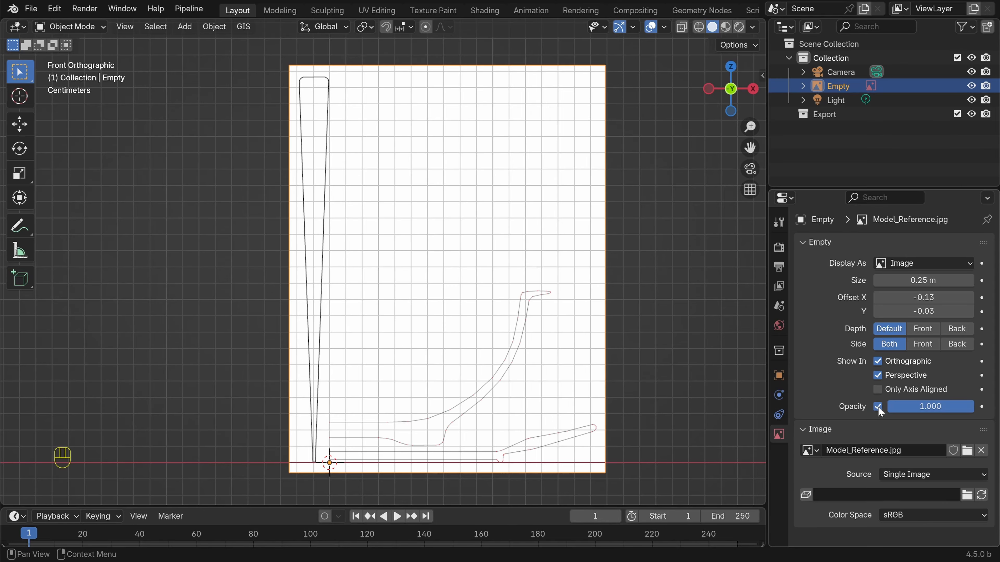
{"action": "left_click", "coordinate": [935, 407]}
{"action": "type", "text": ".2"}
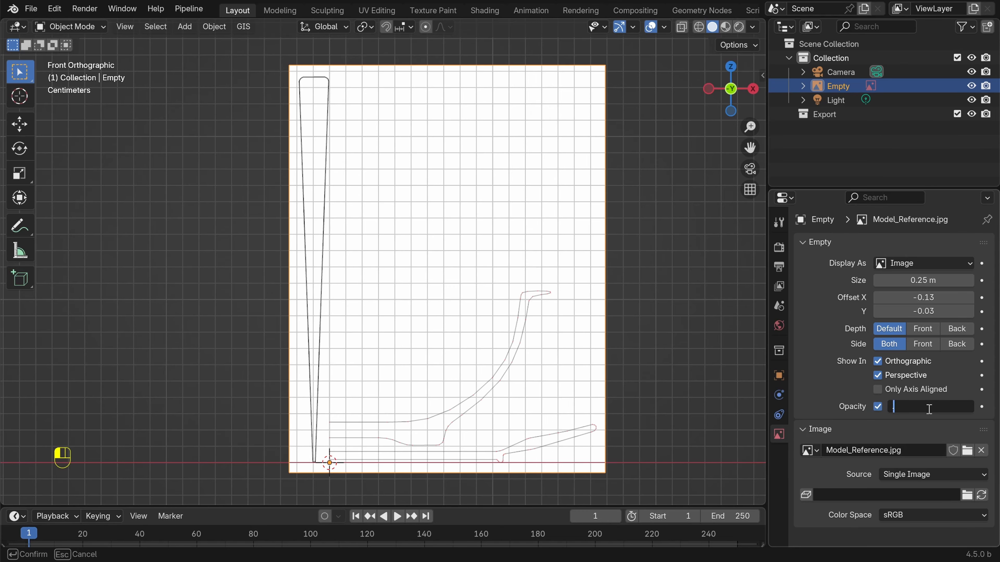
{"action": "type", "text": "5"}
{"action": "key", "text": "Return"}
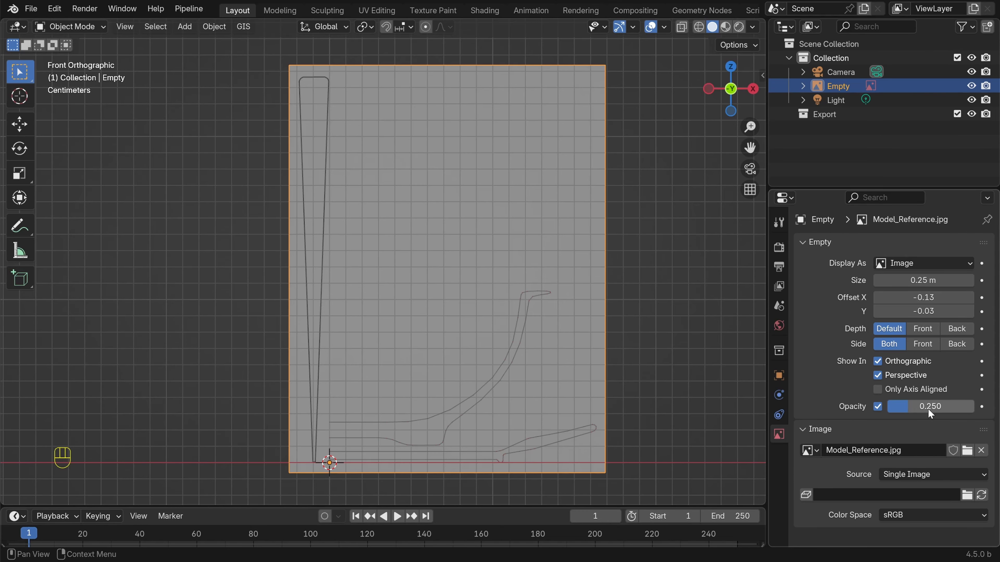
Examine the red vertex markers along the plate profile in the reference image, especially around its foot
{"action": "middle_click_drag", "start_coordinate": [477, 365], "coordinate": [477, 232], "text": "shift"}
{"action": "scroll", "coordinate": [536, 330], "scroll_direction": "up", "scroll_amount": 7}
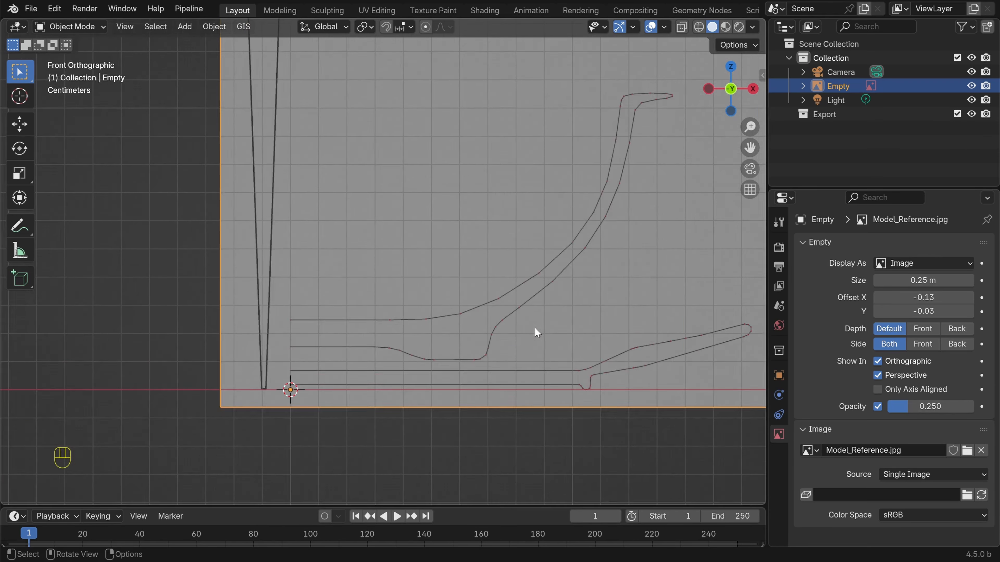
{"action": "middle_click_drag", "start_coordinate": [540, 390], "coordinate": [455, 246], "text": "shift"}
{"action": "scroll", "coordinate": [477, 262], "scroll_direction": "down", "scroll_amount": 2}
{"action": "middle_click_drag", "start_coordinate": [522, 264], "coordinate": [481, 256], "text": "shift"}
{"action": "scroll", "coordinate": [596, 334], "scroll_direction": "up", "scroll_amount": 5}
{"action": "middle_click_drag", "start_coordinate": [629, 361], "coordinate": [191, 245], "text": "shift"}
{"action": "scroll", "coordinate": [512, 397], "scroll_direction": "up", "scroll_amount": 4}
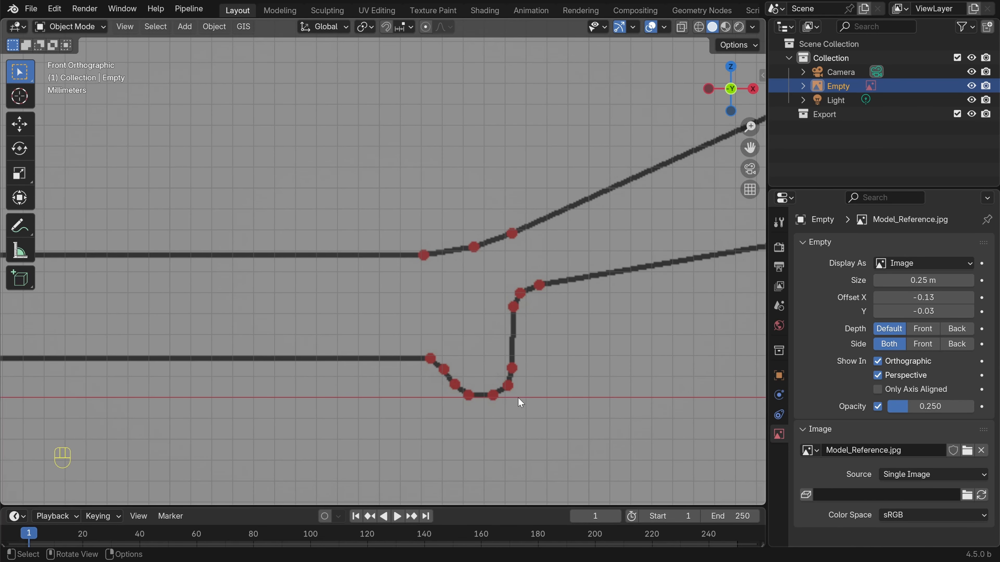
{"action": "scroll", "coordinate": [518, 398], "scroll_direction": "down", "scroll_amount": 9}
{"action": "middle_click_drag", "start_coordinate": [464, 301], "coordinate": [579, 379], "text": "shift"}
{"action": "scroll", "coordinate": [609, 369], "scroll_direction": "down", "scroll_amount": 2}
{"action": "scroll", "coordinate": [609, 368], "scroll_direction": "down", "scroll_amount": 1}
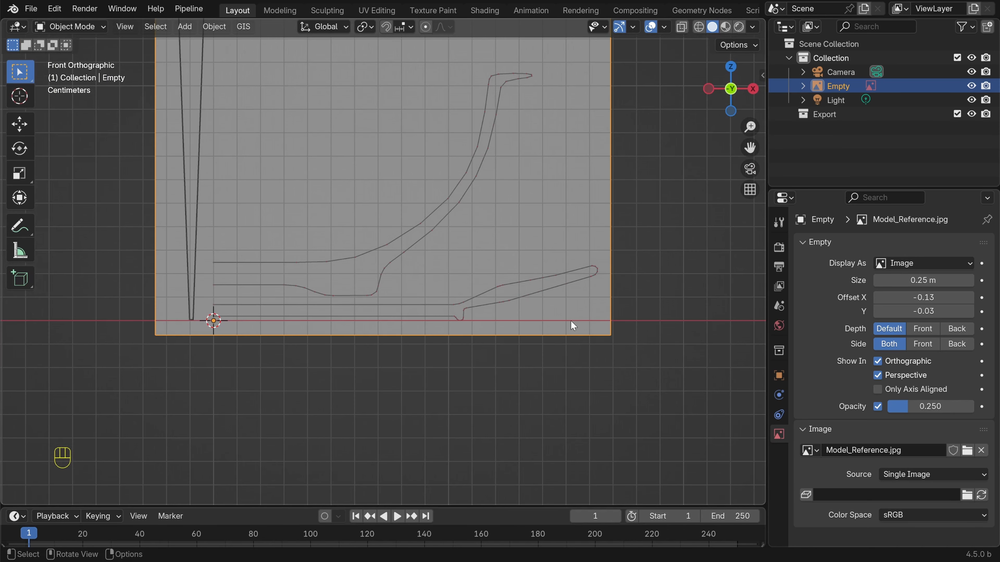
Examine how the starting points of the bowl and plate profile lines line up with the world origin
{"action": "middle_click_drag", "start_coordinate": [227, 284], "coordinate": [364, 294], "text": "shift"}
{"action": "scroll", "coordinate": [387, 329], "scroll_direction": "up", "scroll_amount": 5}
{"action": "scroll", "coordinate": [377, 247], "scroll_direction": "up", "scroll_amount": 2}
{"action": "middle_click_drag", "start_coordinate": [338, 343], "coordinate": [414, 194], "text": "shift"}
{"action": "scroll", "coordinate": [415, 193], "scroll_direction": "up", "scroll_amount": 3}
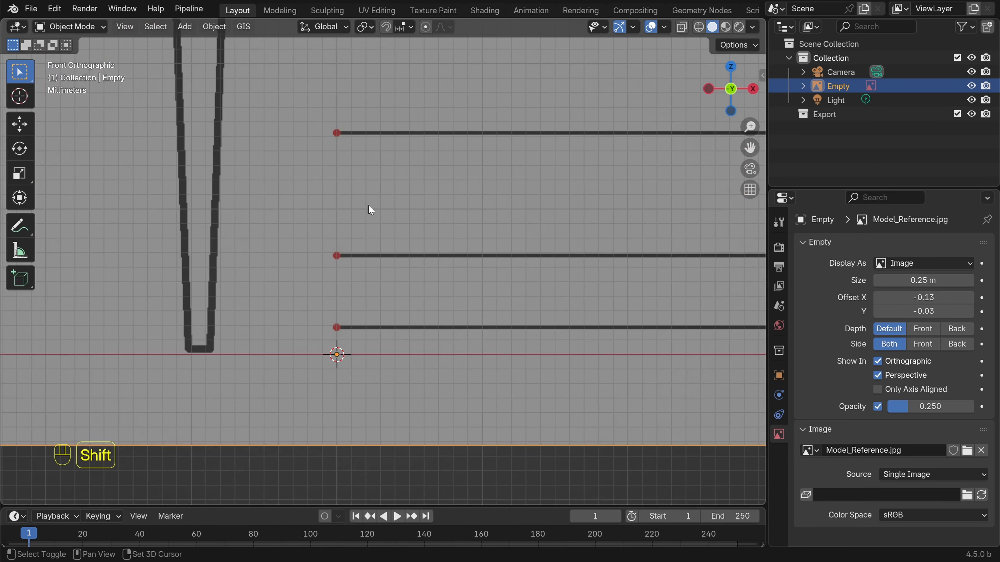
{"action": "middle_click_drag", "start_coordinate": [350, 95], "coordinate": [368, 215], "text": "shift"}
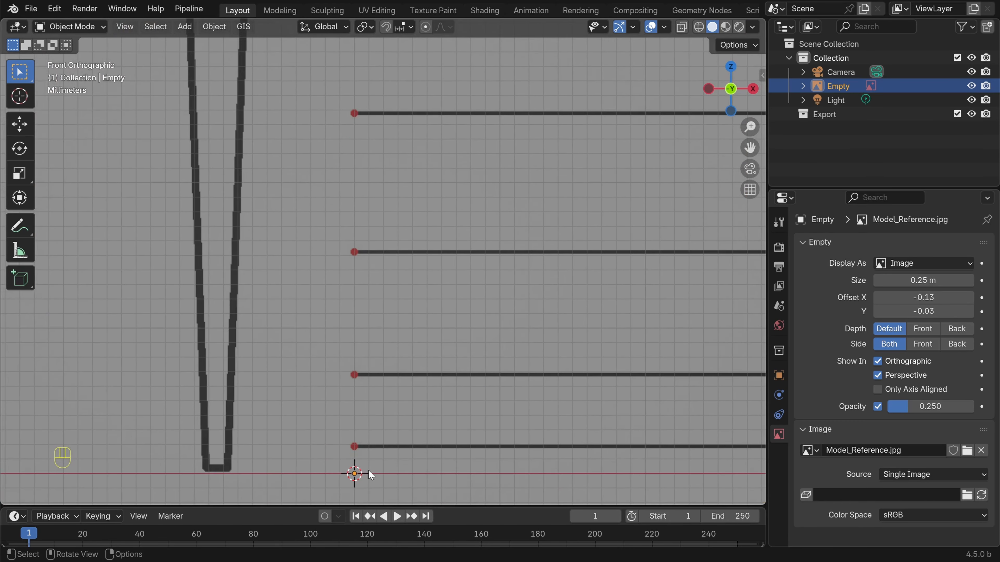
{"action": "scroll", "coordinate": [367, 469], "scroll_direction": "down", "scroll_amount": 2}
{"action": "middle_click_drag", "start_coordinate": [358, 433], "coordinate": [347, 399], "text": "shift"}
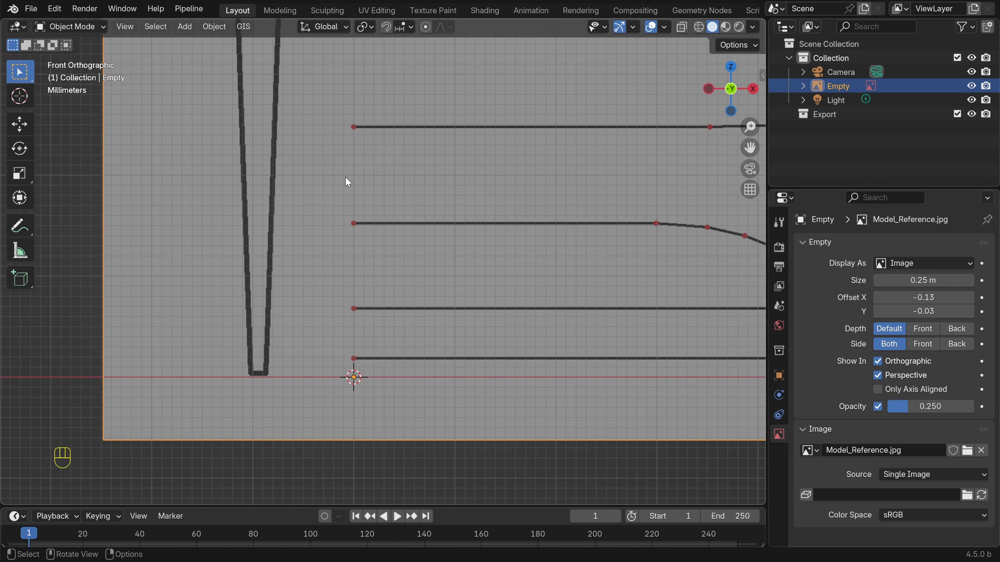
Show the Z axis guide to check the profiles' vertical alignment, and hide it again
{"action": "left_click", "coordinate": [664, 27]}
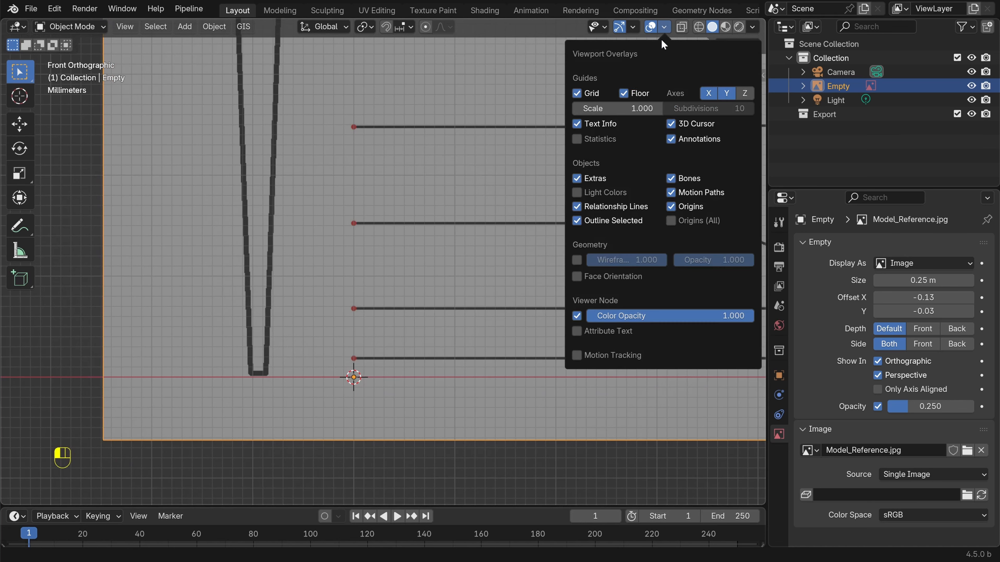
{"action": "left_click", "coordinate": [745, 93]}
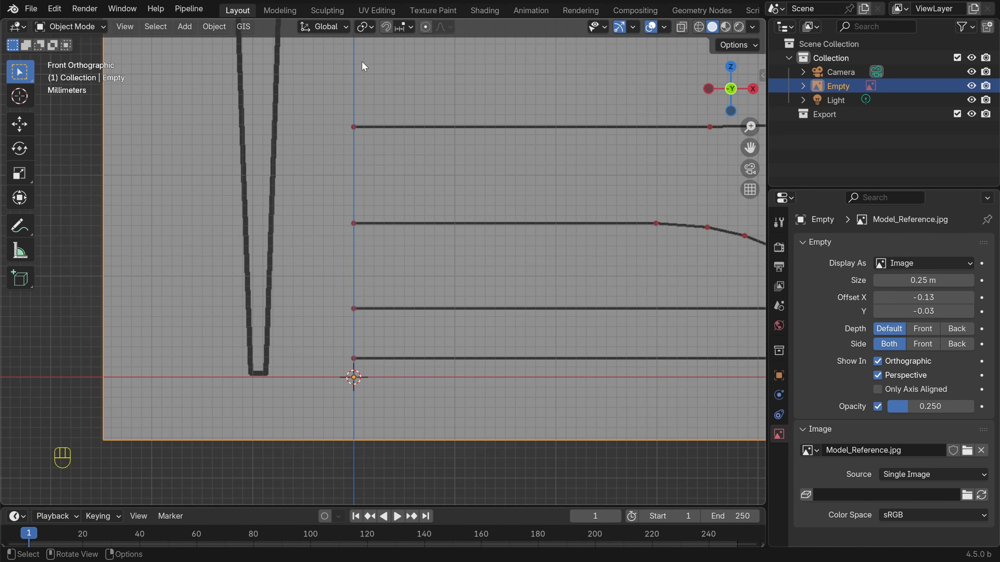
{"action": "left_click", "coordinate": [663, 26]}
{"action": "left_click", "coordinate": [746, 94]}
Examine the bowl and plate profiles in the reference image and their distance from the origin
{"action": "scroll", "coordinate": [418, 315], "scroll_direction": "down", "scroll_amount": 13}
{"action": "middle_click_drag", "start_coordinate": [426, 198], "coordinate": [406, 289], "text": "shift"}
{"action": "scroll", "coordinate": [407, 286], "scroll_direction": "up", "scroll_amount": 1}
{"action": "scroll", "coordinate": [407, 288], "scroll_direction": "up", "scroll_amount": 1}
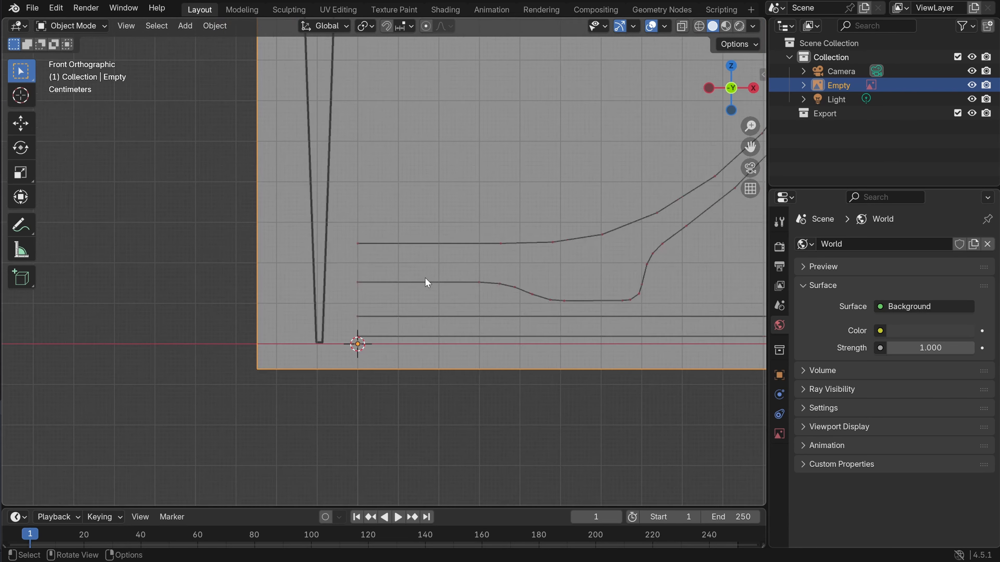
{"action": "scroll", "coordinate": [426, 281], "scroll_direction": "up", "scroll_amount": 5}
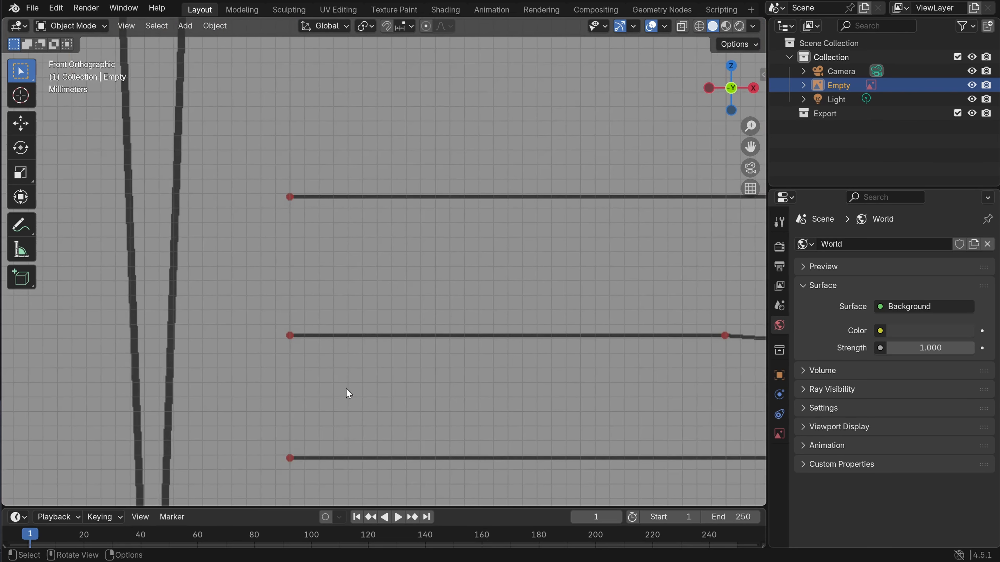
{"action": "middle_click_drag", "start_coordinate": [346, 395], "coordinate": [252, 397], "text": "shift"}
{"action": "scroll", "coordinate": [261, 366], "scroll_direction": "down", "scroll_amount": 4}
{"action": "middle_click_drag", "start_coordinate": [430, 297], "coordinate": [166, 381], "text": "shift"}
{"action": "scroll", "coordinate": [228, 384], "scroll_direction": "down", "scroll_amount": 5}
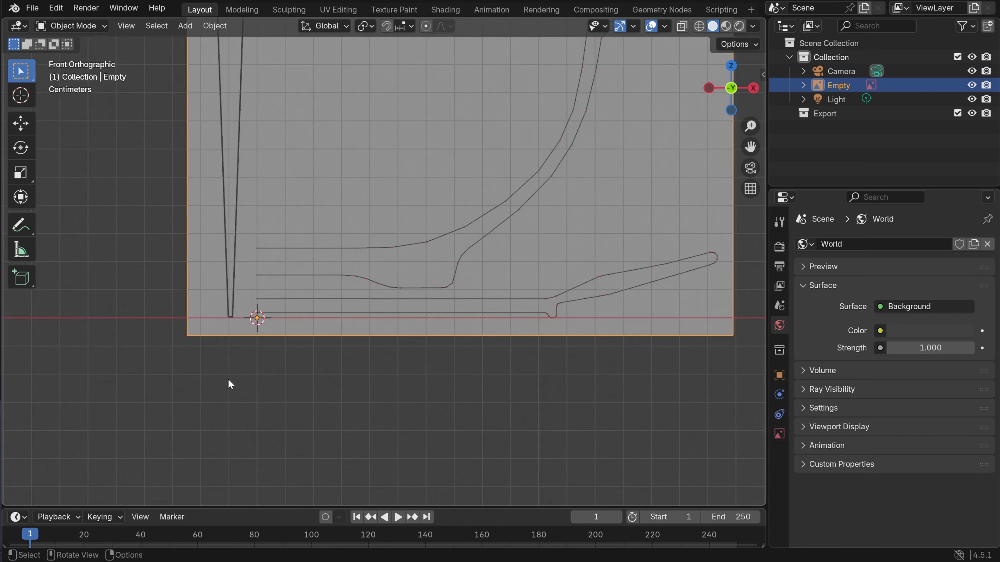
{"action": "middle_click_drag", "start_coordinate": [301, 319], "coordinate": [230, 400], "text": "shift"}
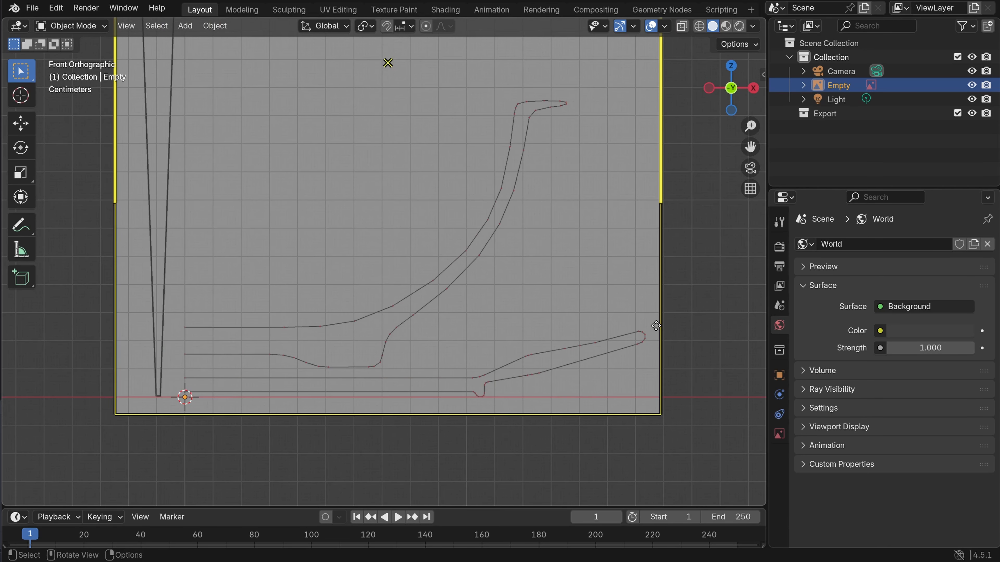
{"action": "middle_click_drag", "start_coordinate": [209, 380], "coordinate": [408, 393], "text": "shift"}
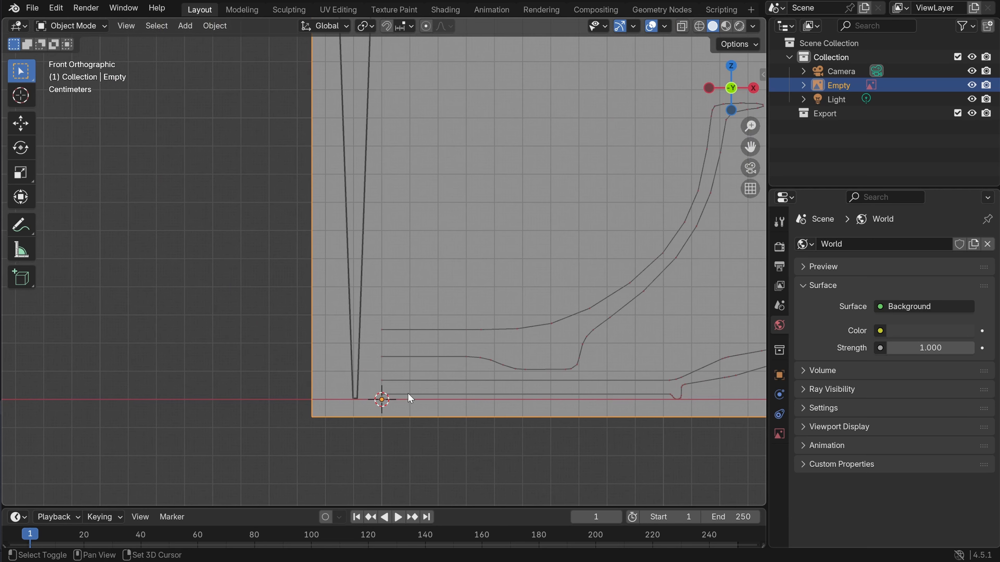
Add a cube mesh and merge all its vertices at center in Edit Mode
{"action": "key", "text": "shift+a"}
{"action": "mouse_move", "coordinate": [355, 284]}
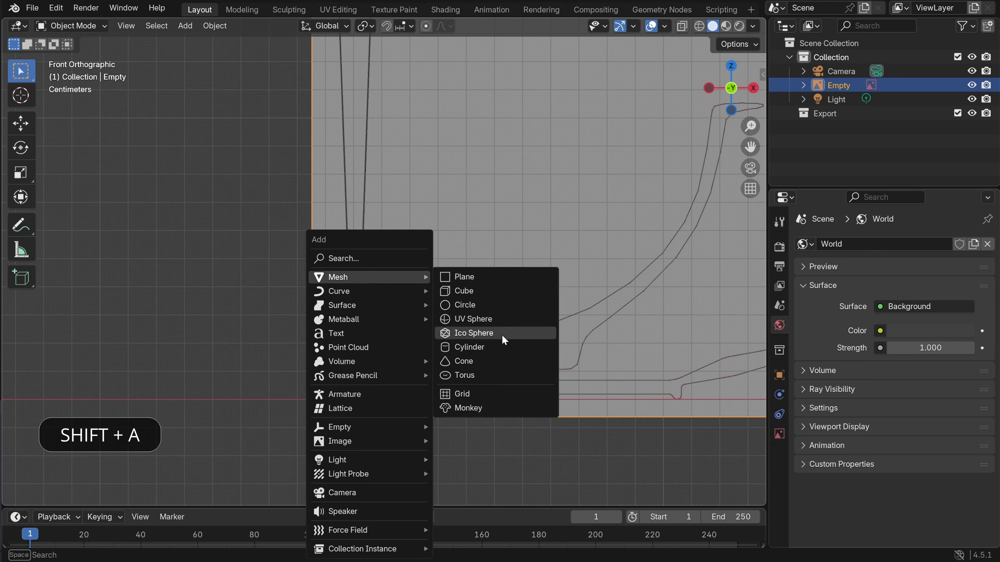
{"action": "left_click", "coordinate": [464, 291]}
{"action": "key", "text": "KP_Decimal"}
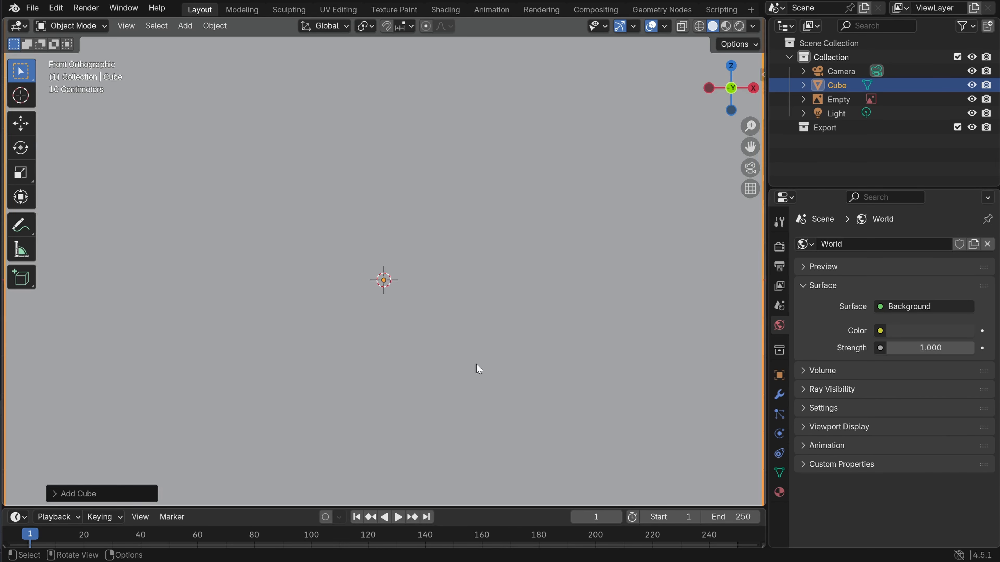
{"action": "key", "text": "Tab"}
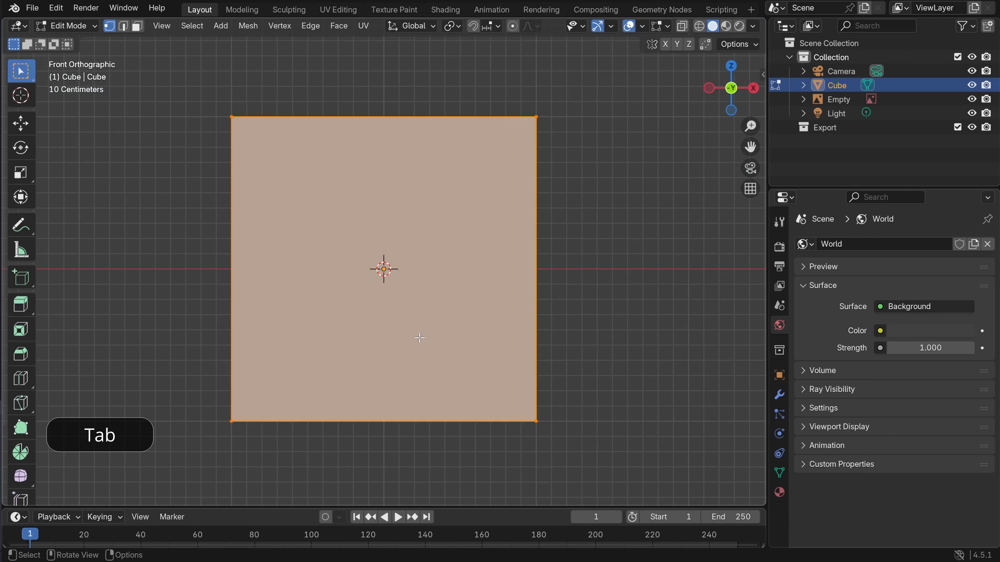
{"action": "key", "text": "m"}
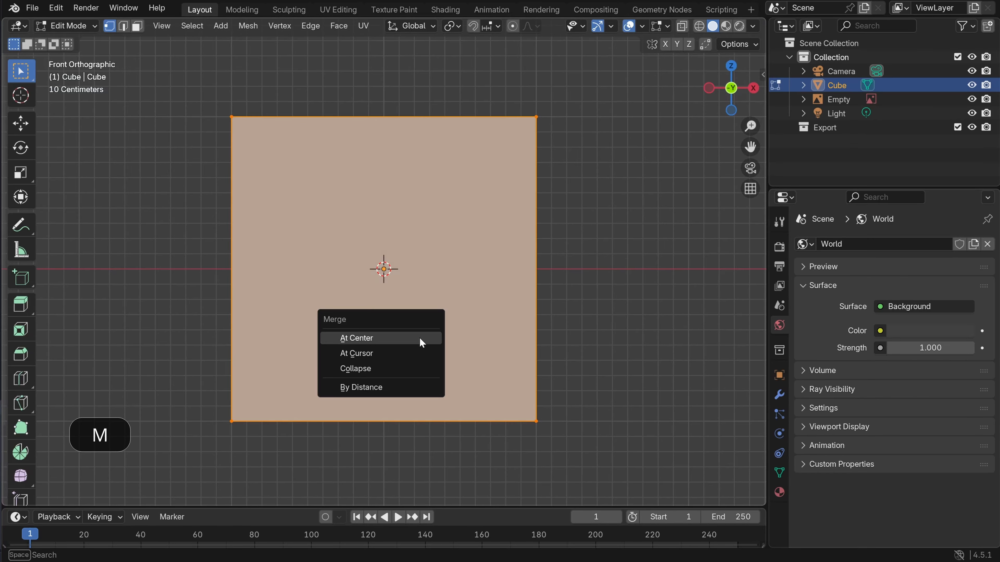
{"action": "left_click", "coordinate": [379, 338]}
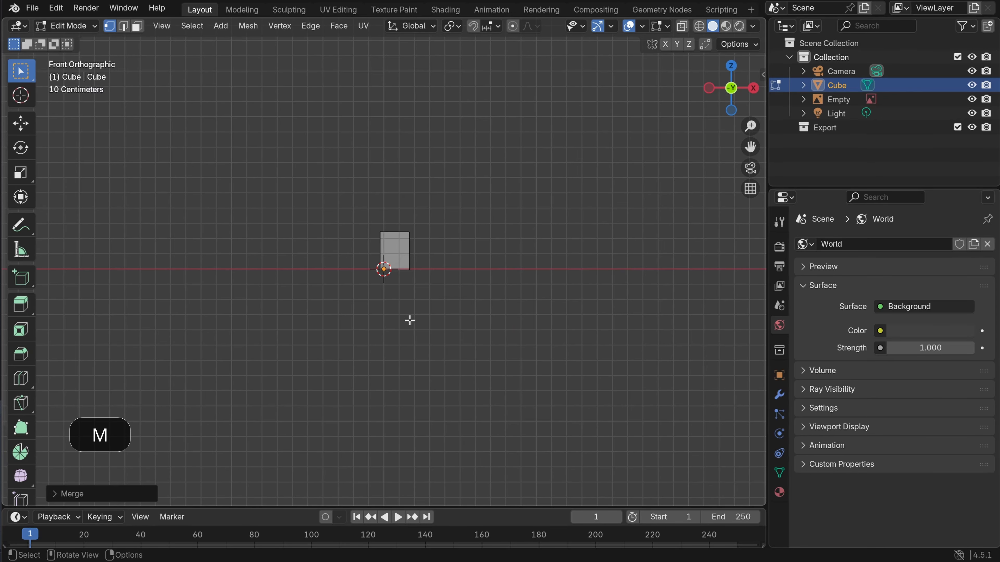
Try moving the merged single vertex near the world origin
{"action": "scroll", "coordinate": [408, 320], "scroll_direction": "up", "scroll_amount": 10}
{"action": "scroll", "coordinate": [395, 368], "scroll_direction": "up", "scroll_amount": 3}
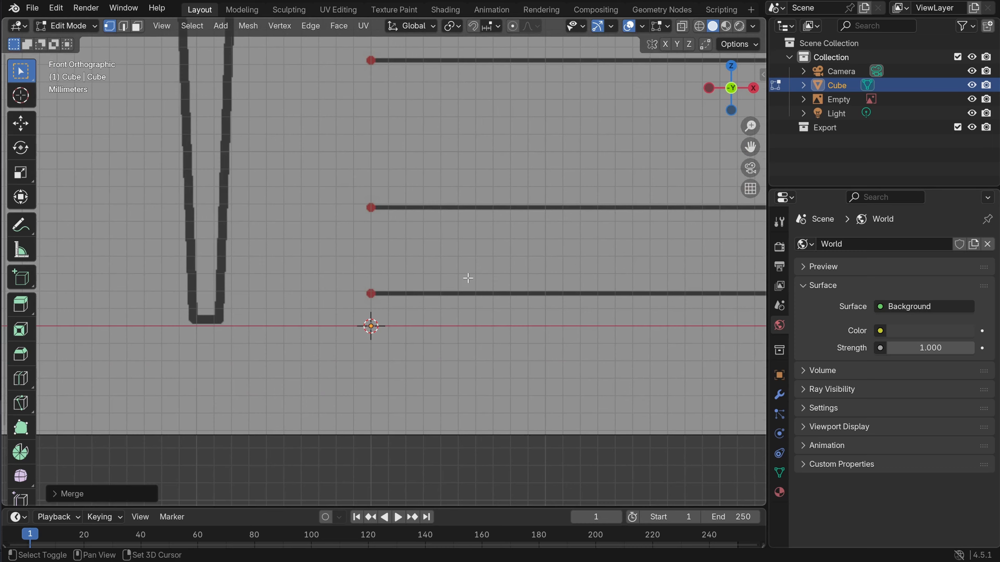
{"action": "key", "text": "g"}
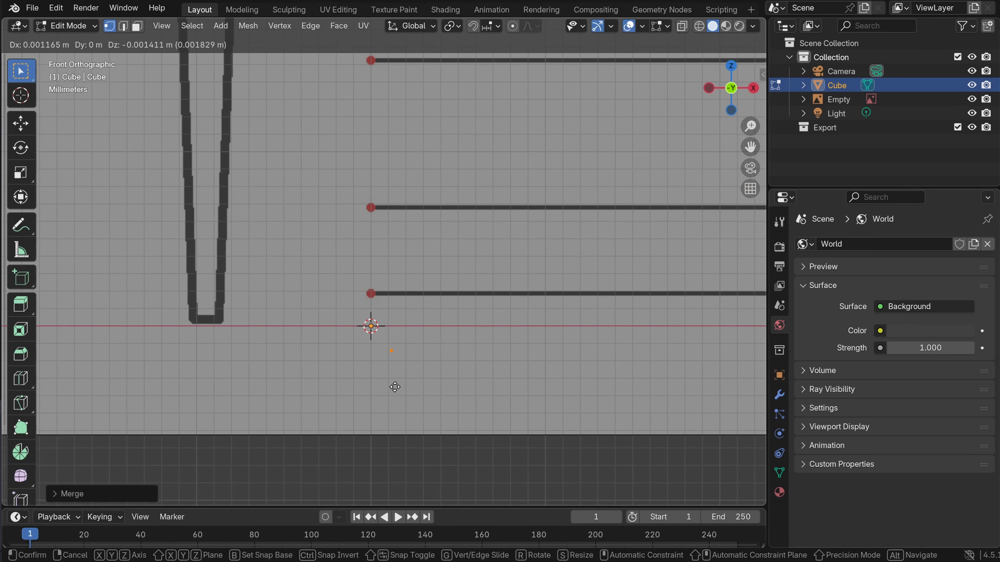
{"action": "left_click", "coordinate": [384, 370]}
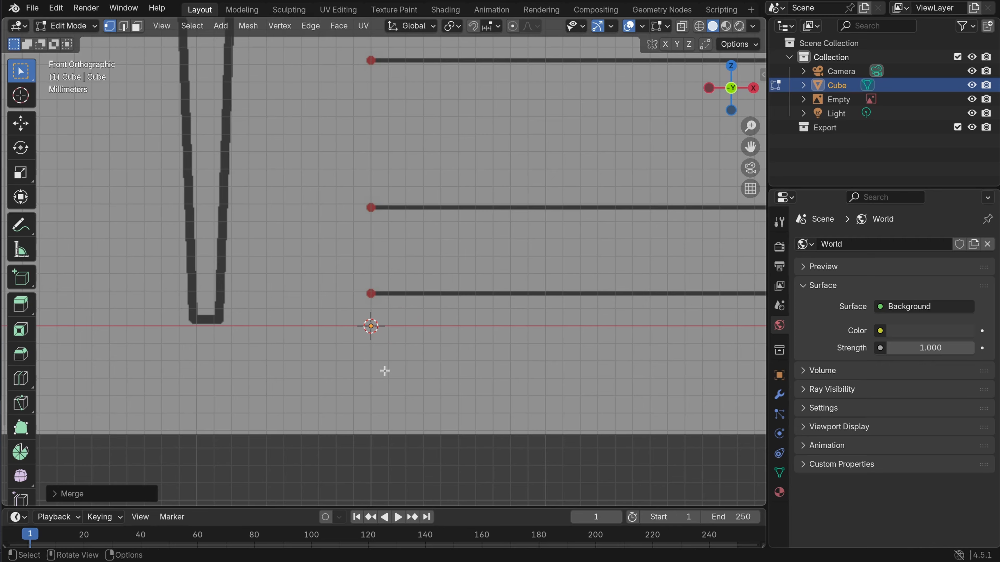
Return to Object Mode and delete the cube object that was reduced to a single vertex
{"action": "key", "text": "Tab"}
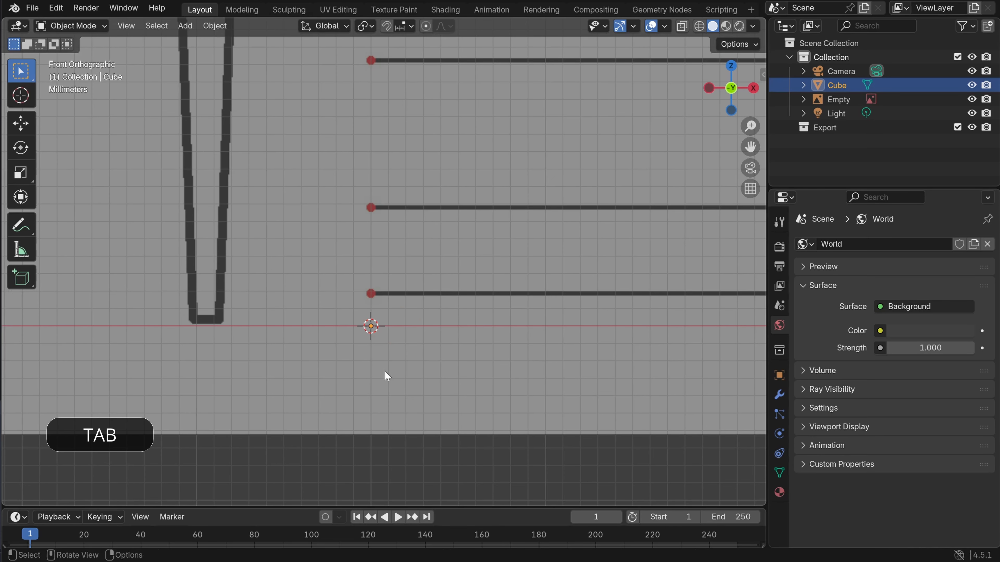
{"action": "key", "text": "x"}
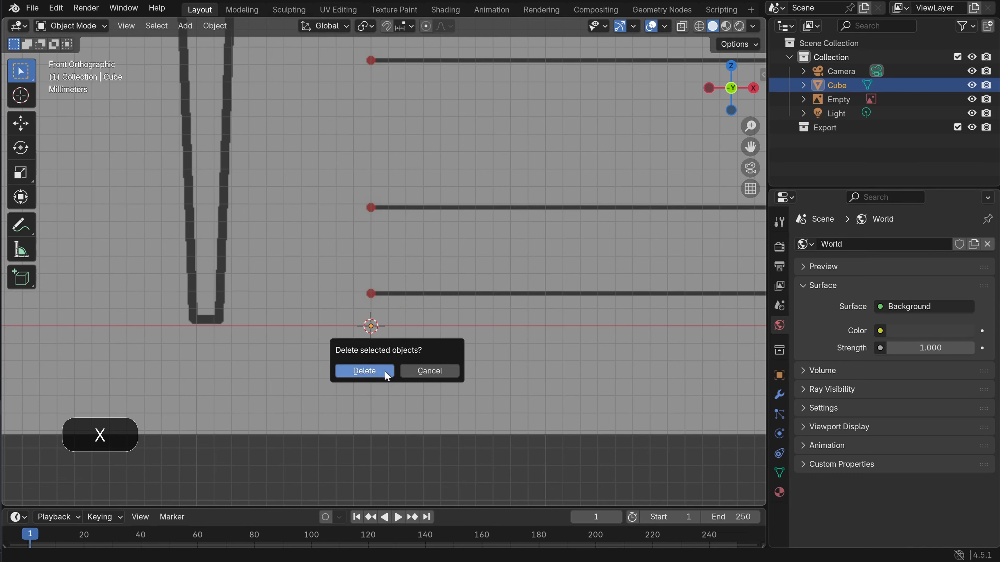
{"action": "left_click", "coordinate": [384, 372]}
Enable the Extra Mesh Objects add-on in the Preferences and open the Get Extensions section
{"action": "left_click", "coordinate": [56, 7]}
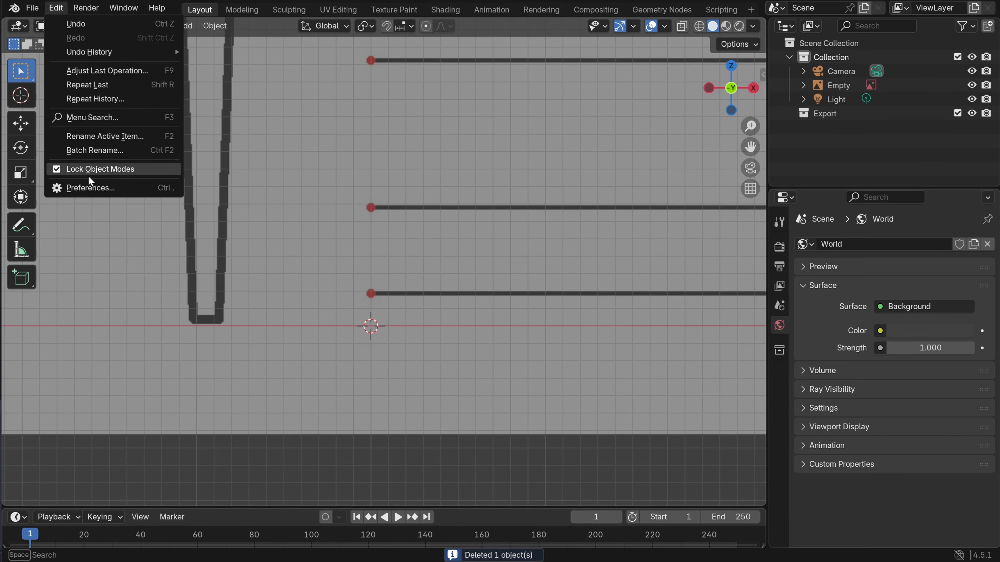
{"action": "left_click", "coordinate": [87, 188]}
{"action": "left_click_drag", "start_coordinate": [175, 2], "coordinate": [394, 71]}
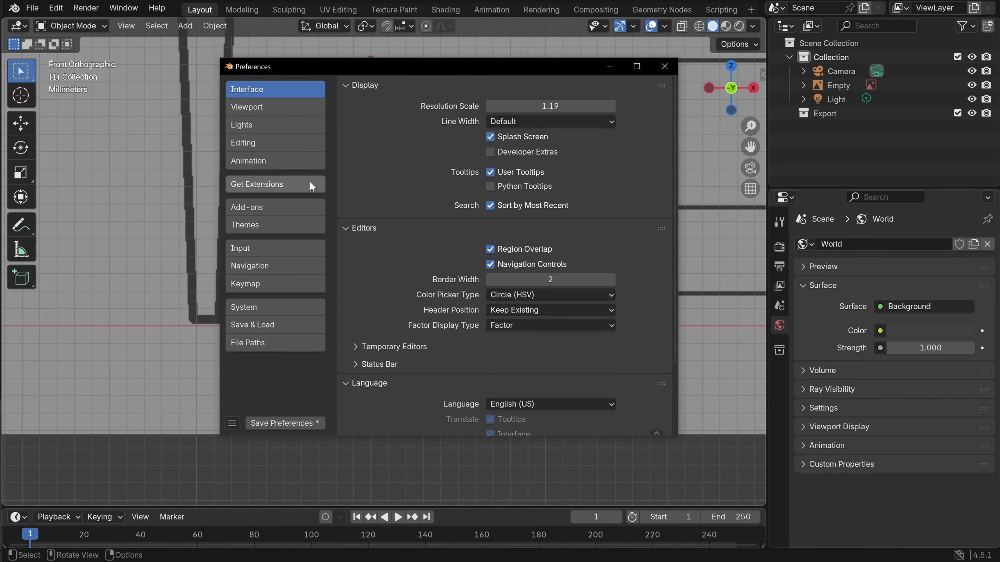
{"action": "left_click", "coordinate": [264, 210]}
{"action": "left_click", "coordinate": [391, 87]}
{"action": "type", "text": "e"}
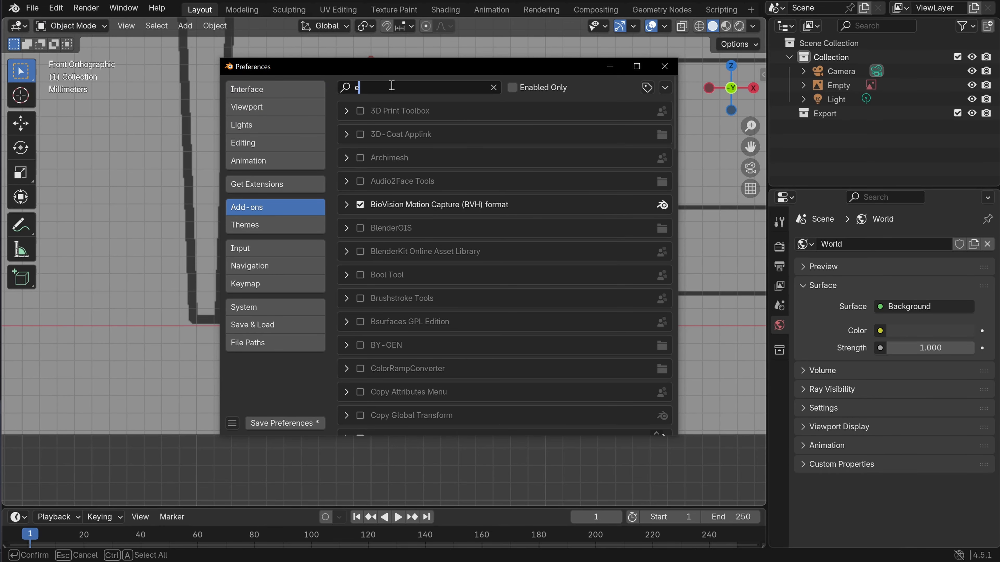
{"action": "type", "text": "xtra"}
{"action": "key", "text": "Return"}
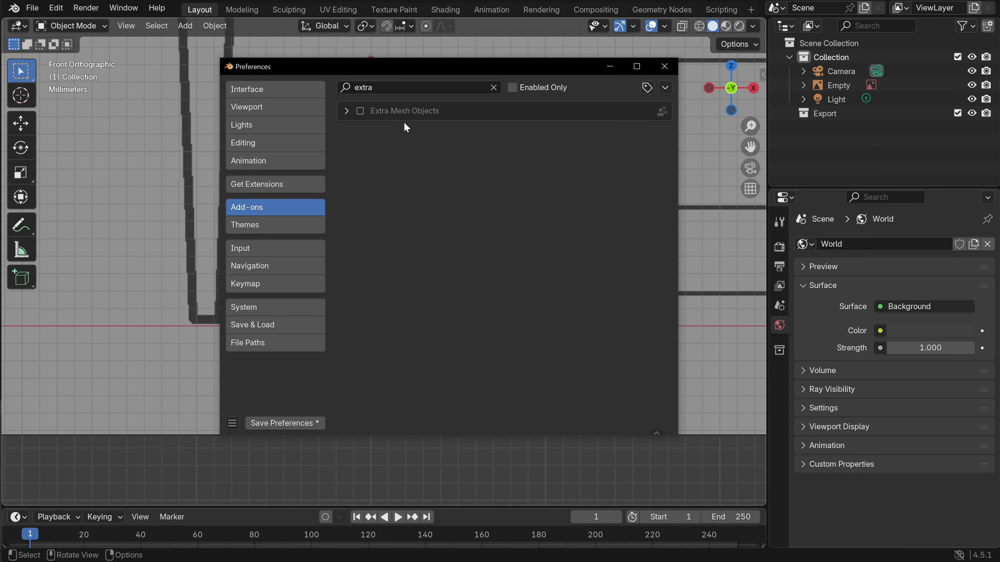
{"action": "left_click", "coordinate": [360, 111]}
{"action": "left_click", "coordinate": [241, 189]}
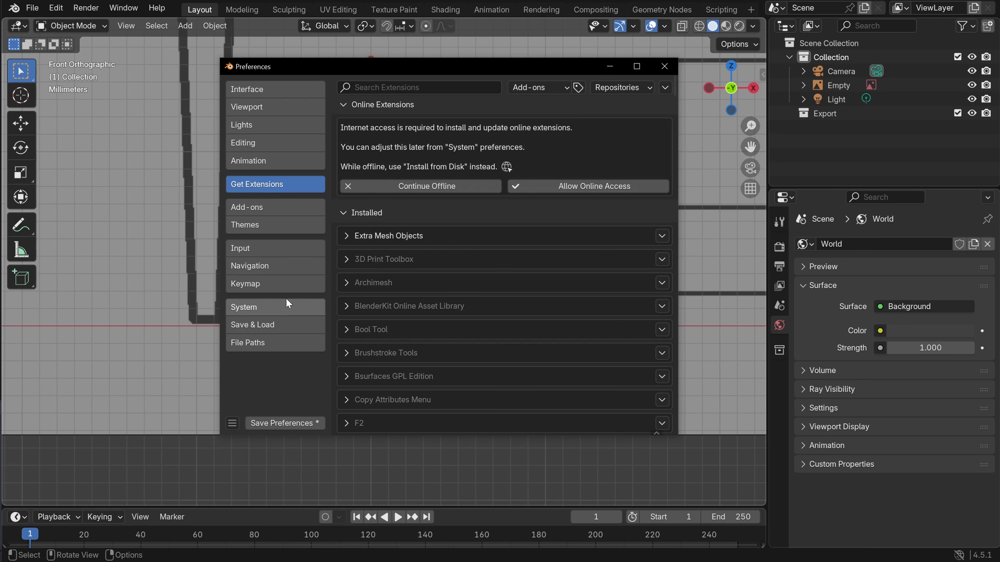
Allow online access in the system preferences and search the extensions for "extra"
{"action": "left_click", "coordinate": [255, 308]}
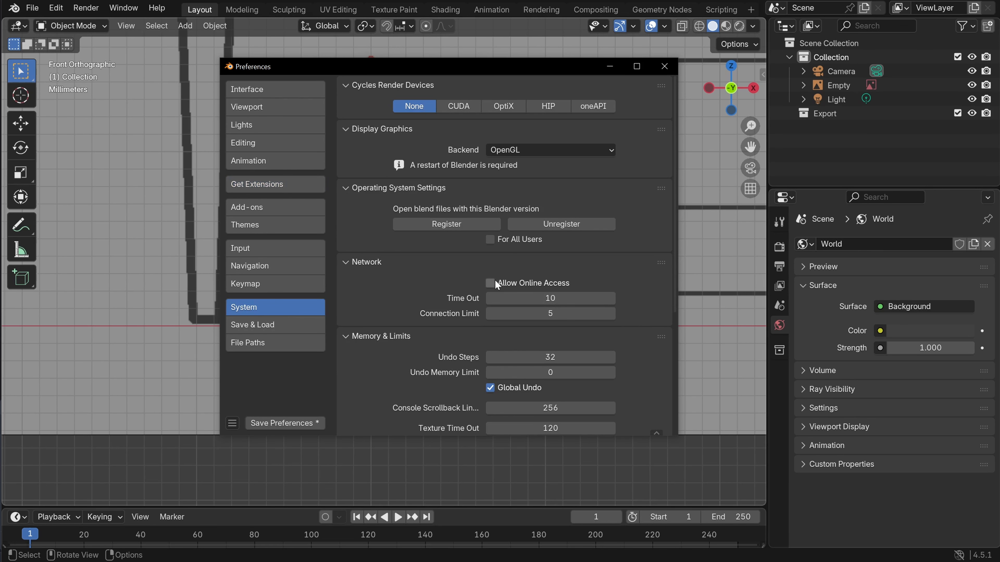
{"action": "left_click", "coordinate": [515, 282]}
{"action": "left_click", "coordinate": [287, 188]}
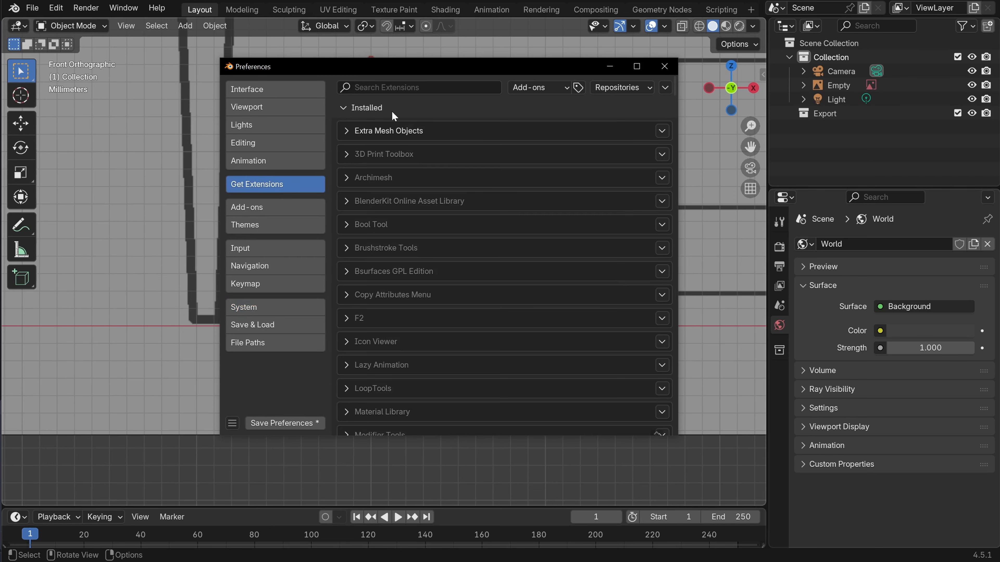
{"action": "left_click", "coordinate": [407, 88]}
{"action": "type", "text": "extra"}
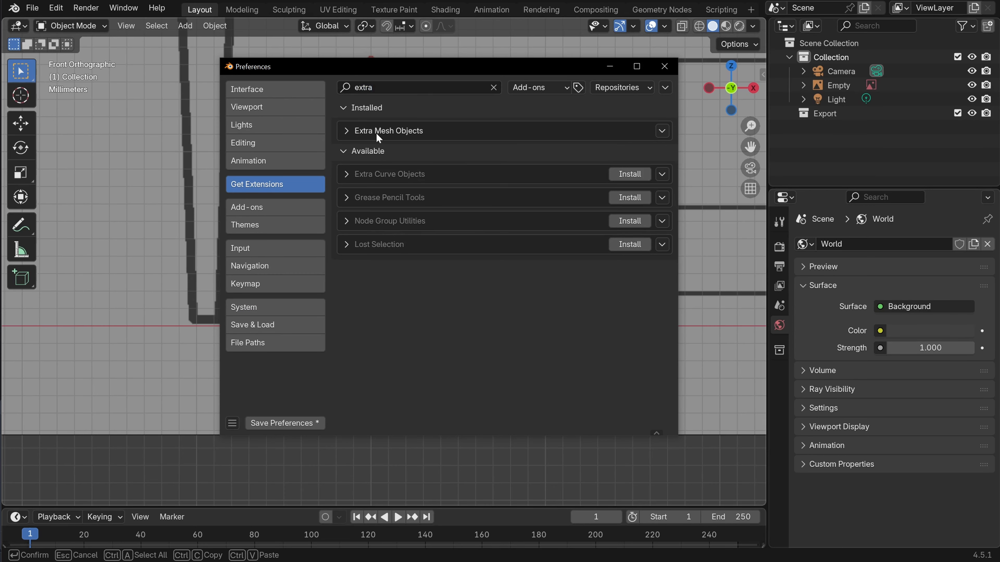
{"action": "left_click", "coordinate": [666, 64]}
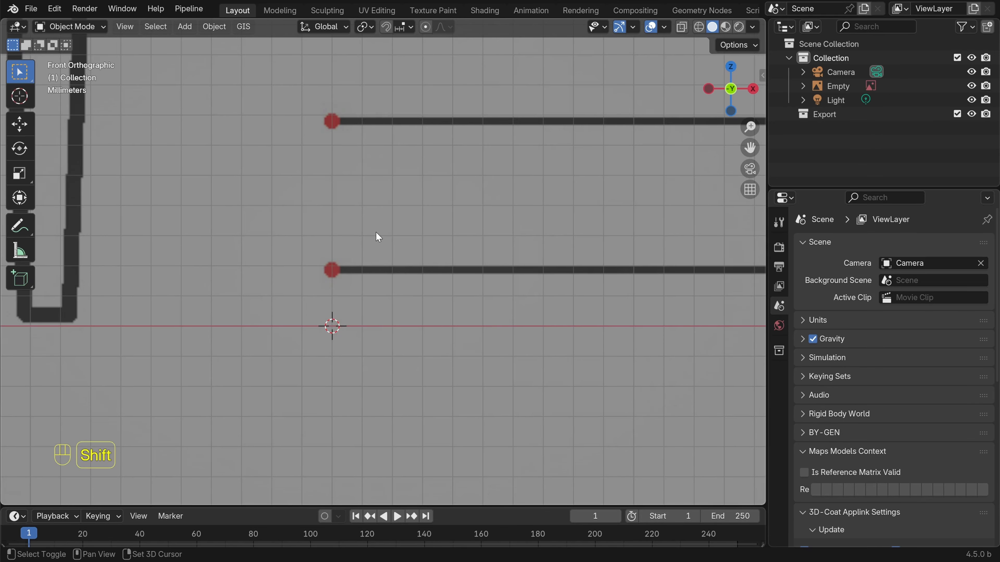
Add a single vertex mesh object at the world origin with Add Single Vert
{"action": "key", "text": "shift+a"}
{"action": "mouse_move", "coordinate": [378, 233]}
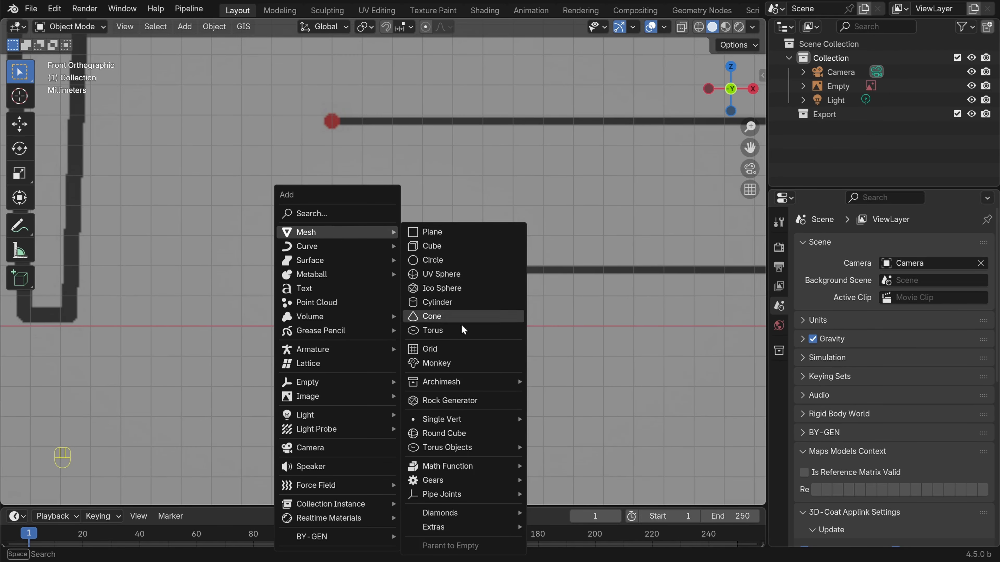
{"action": "mouse_move", "coordinate": [455, 423]}
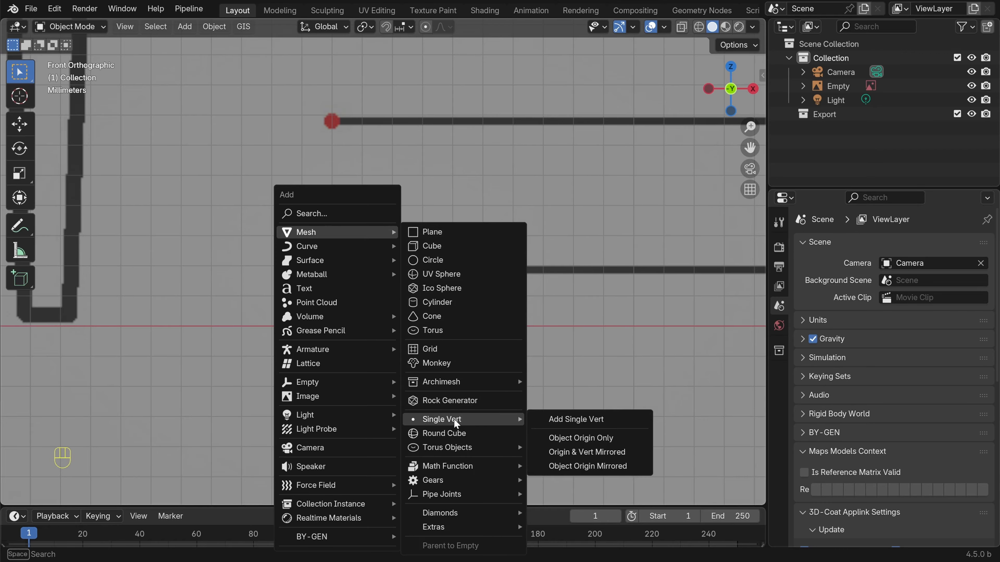
{"action": "left_click", "coordinate": [625, 423]}
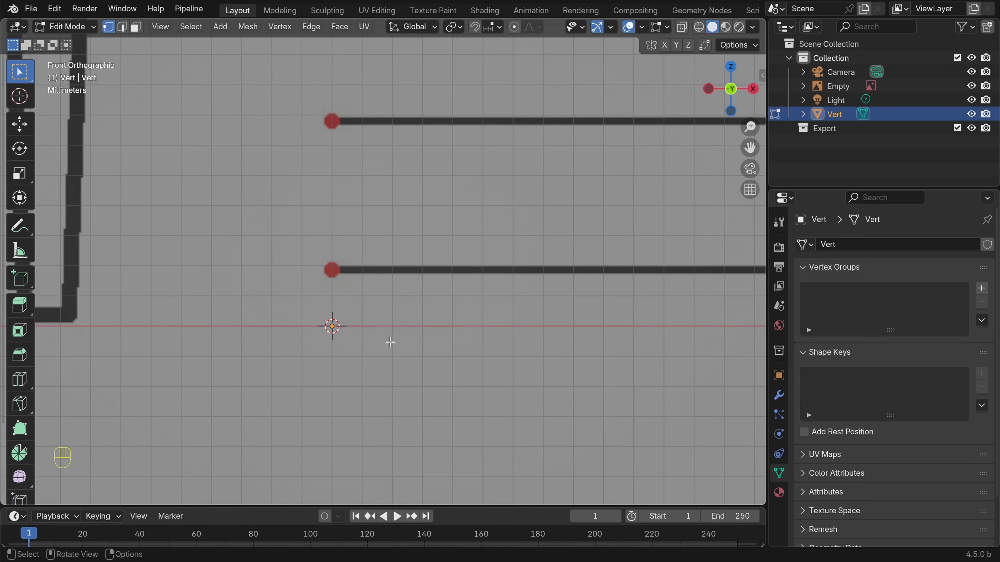
Try moving the single vertex in vertex and face select modes, ending in vertex select mode
{"action": "key", "text": "g"}
{"action": "right_click", "coordinate": [366, 275]}
{"action": "left_click", "coordinate": [136, 27]}
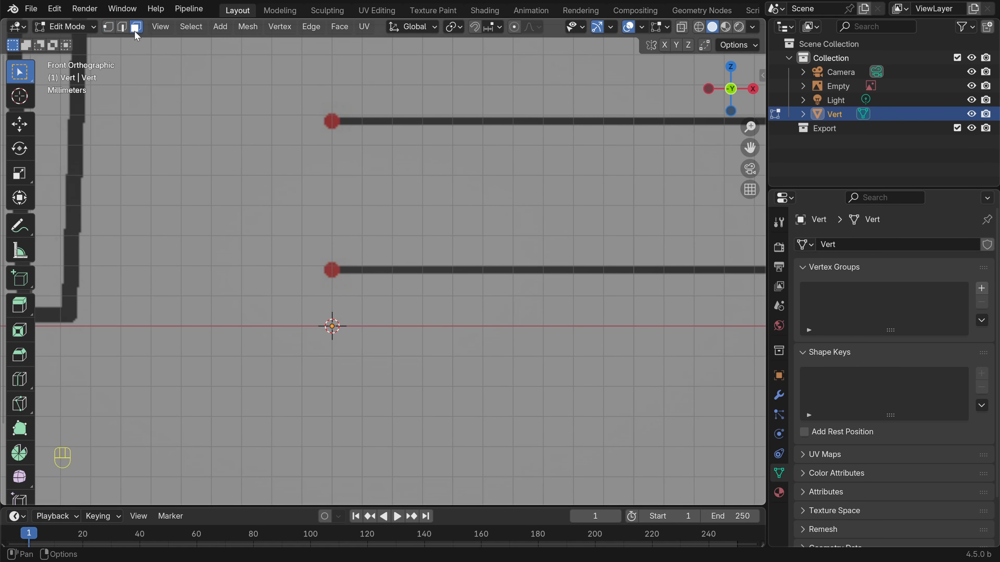
{"action": "key", "text": "g"}
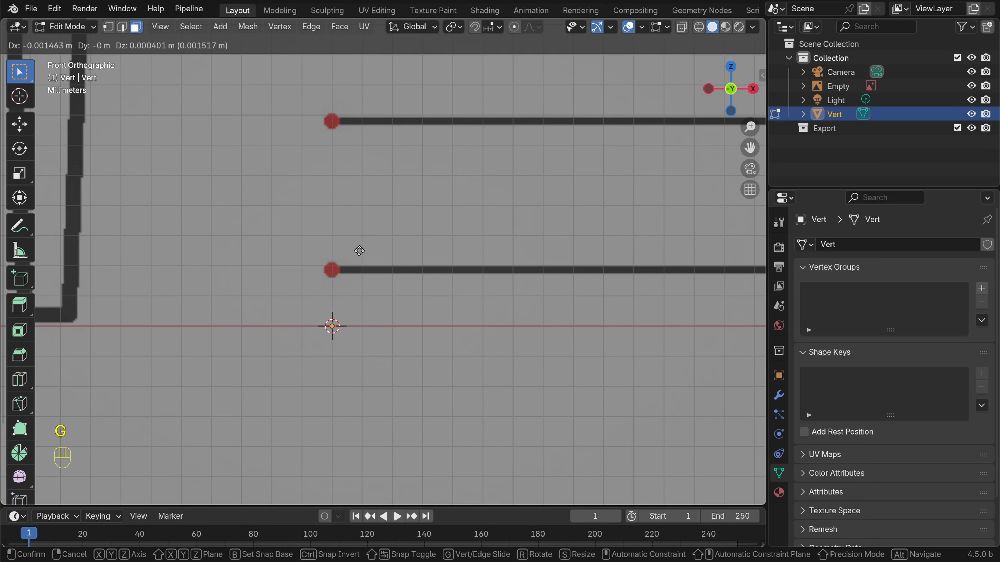
{"action": "right_click", "coordinate": [394, 237]}
{"action": "left_click", "coordinate": [108, 26]}
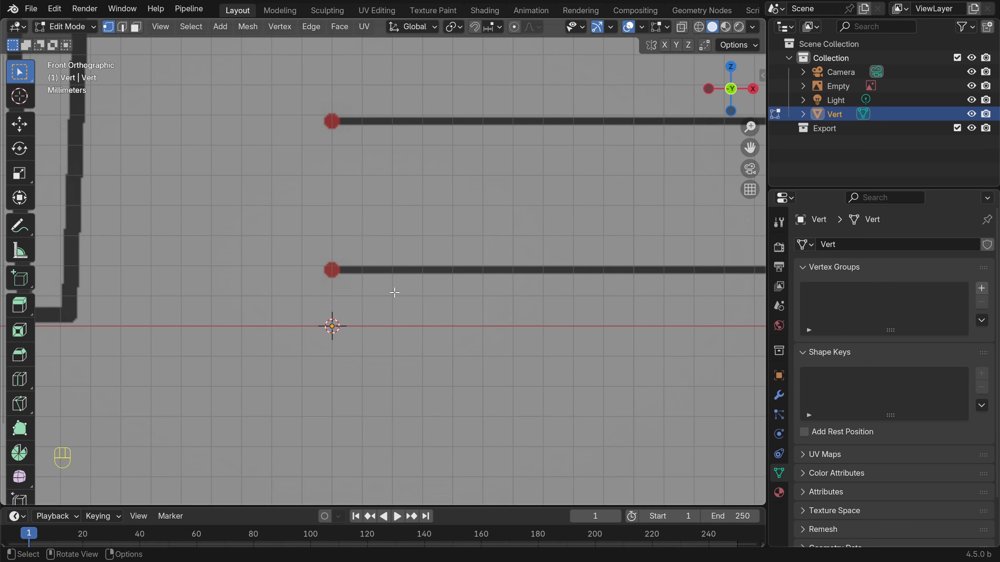
{"action": "key", "text": "g"}
{"action": "right_click", "coordinate": [387, 248]}
Move the vertex up along Z to the centre of the lowest red marker above the origin
{"action": "key", "text": "g"}
{"action": "key", "text": "z"}
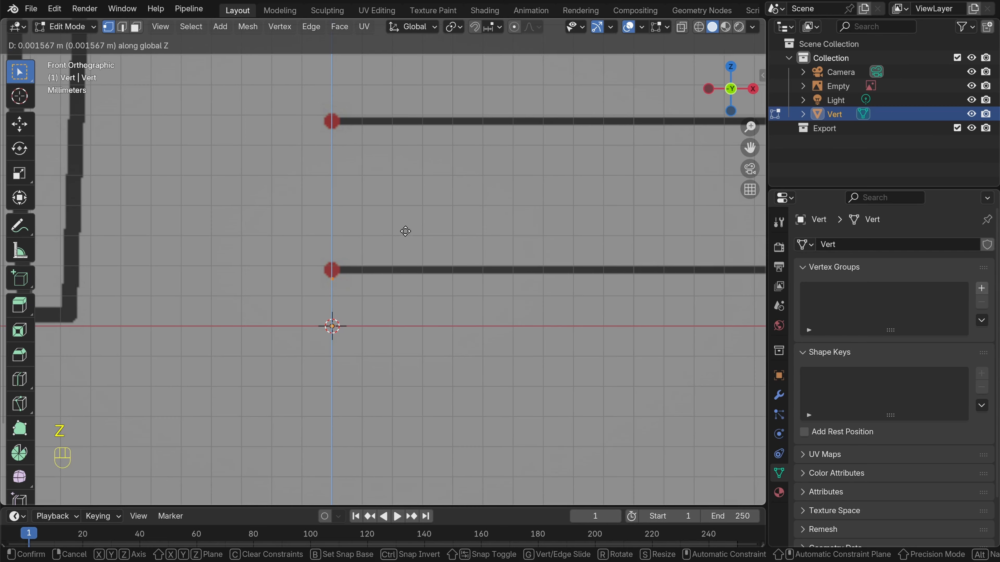
{"action": "left_click", "coordinate": [403, 224]}
{"action": "scroll", "coordinate": [389, 268], "scroll_direction": "up", "scroll_amount": 5}
{"action": "middle_click_drag", "start_coordinate": [389, 269], "coordinate": [422, 245], "text": "shift"}
{"action": "scroll", "coordinate": [422, 246], "scroll_direction": "up", "scroll_amount": 2}
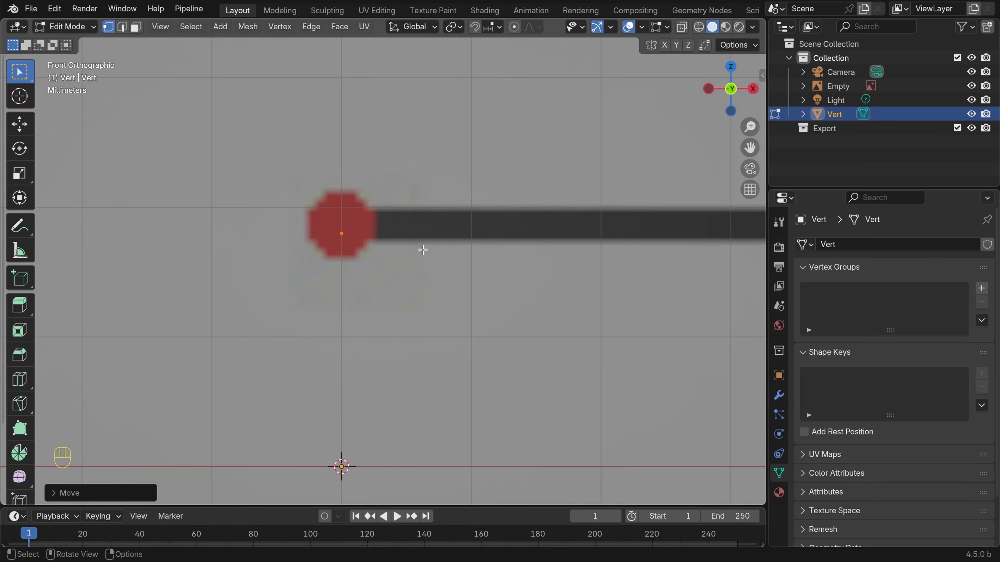
{"action": "key", "text": "g"}
{"action": "key", "text": "z"}
{"action": "left_click", "coordinate": [424, 245]}
Examine the lowest reference profile line from its starting marker out to the curve of the bowl's foot
{"action": "scroll", "coordinate": [378, 246], "scroll_direction": "down", "scroll_amount": 6}
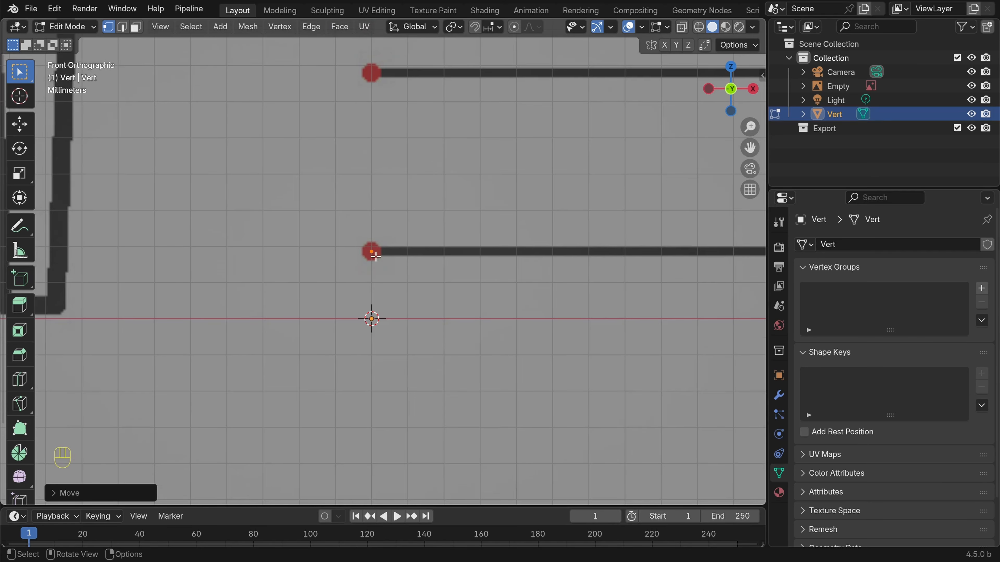
{"action": "scroll", "coordinate": [379, 263], "scroll_direction": "down", "scroll_amount": 3}
{"action": "middle_click_drag", "start_coordinate": [486, 260], "coordinate": [213, 270], "text": "shift"}
{"action": "scroll", "coordinate": [376, 264], "scroll_direction": "down", "scroll_amount": 5}
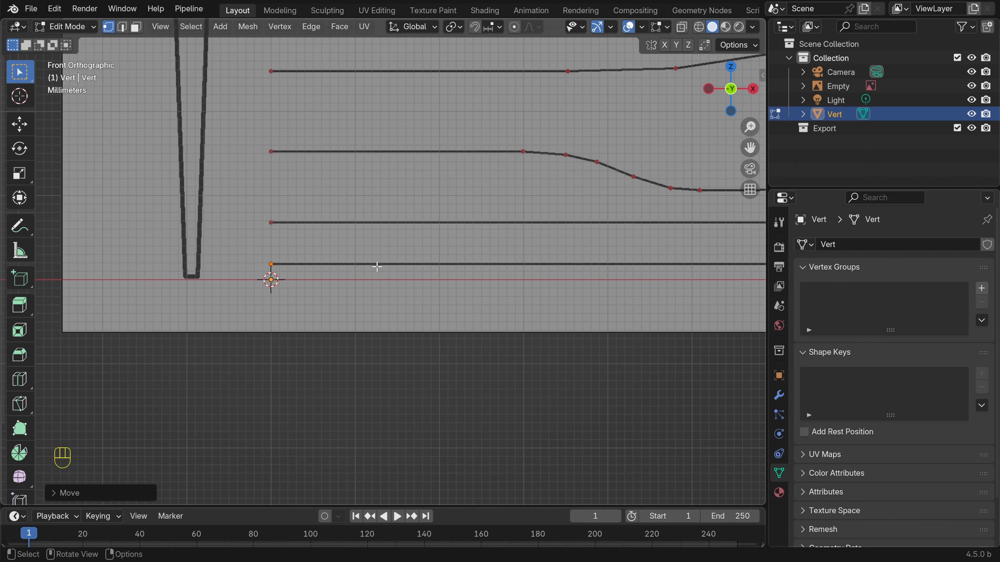
{"action": "middle_click_drag", "start_coordinate": [348, 264], "coordinate": [242, 263], "text": "shift"}
{"action": "middle_click_drag", "start_coordinate": [155, 263], "coordinate": [491, 262], "text": "shift"}
{"action": "scroll", "coordinate": [574, 211], "scroll_direction": "up", "scroll_amount": 6}
{"action": "scroll", "coordinate": [571, 216], "scroll_direction": "down", "scroll_amount": 7}
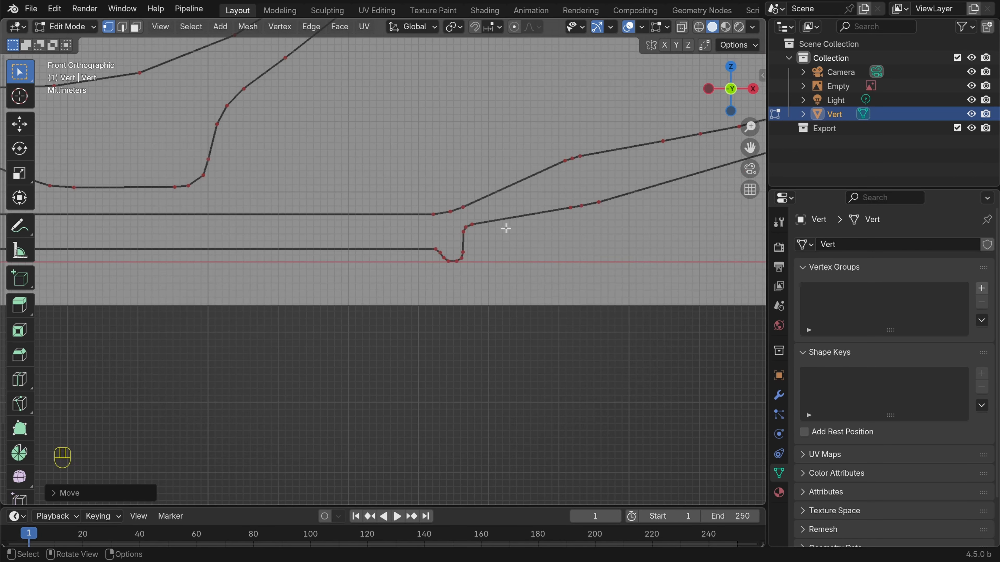
Extrude the vertex along X over the lowest horizontal reference line to form the first profile edge
{"action": "middle_click_drag", "start_coordinate": [180, 265], "coordinate": [381, 264], "text": "shift"}
{"action": "scroll", "coordinate": [380, 264], "scroll_direction": "up", "scroll_amount": 2}
{"action": "key", "text": "e"}
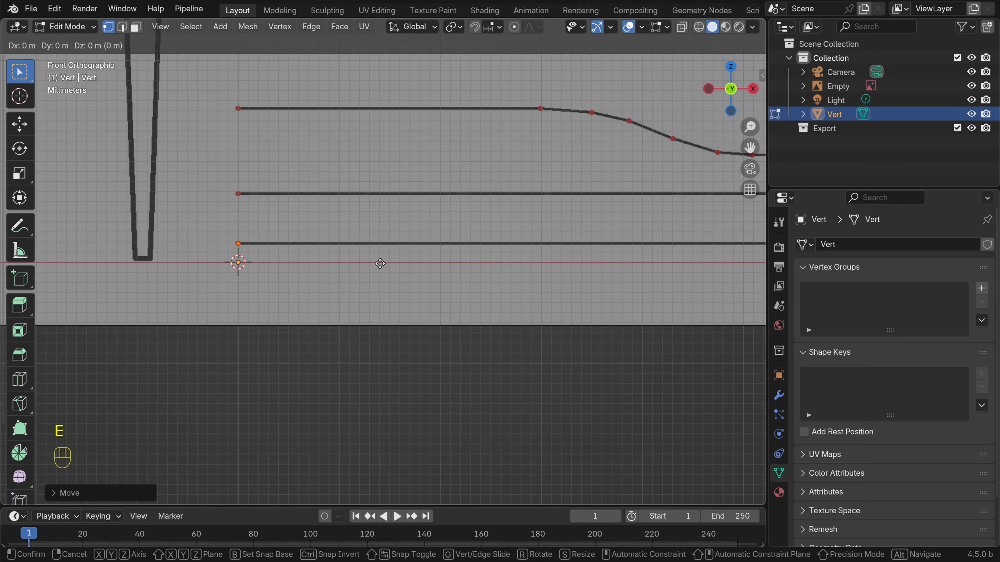
{"action": "key", "text": "x"}
{"action": "left_click", "coordinate": [20, 282]}
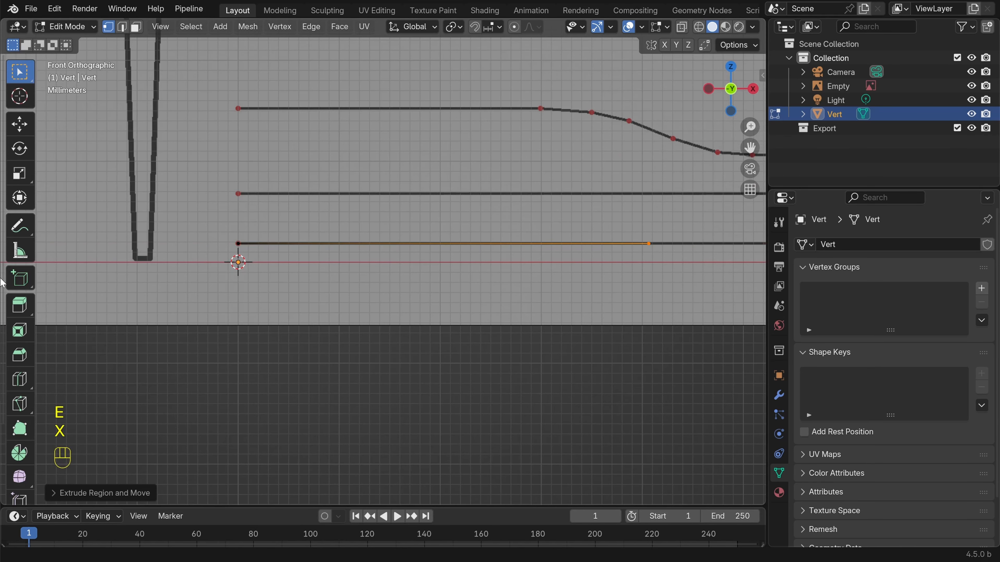
Move the edge's end vertex farther along X until it is near the start of the foot's curve
{"action": "scroll", "coordinate": [381, 306], "scroll_direction": "down", "scroll_amount": 3}
{"action": "scroll", "coordinate": [372, 273], "scroll_direction": "up", "scroll_amount": 3}
{"action": "middle_click_drag", "start_coordinate": [592, 269], "coordinate": [340, 270], "text": "shift"}
{"action": "key", "text": "g"}
{"action": "key", "text": "x"}
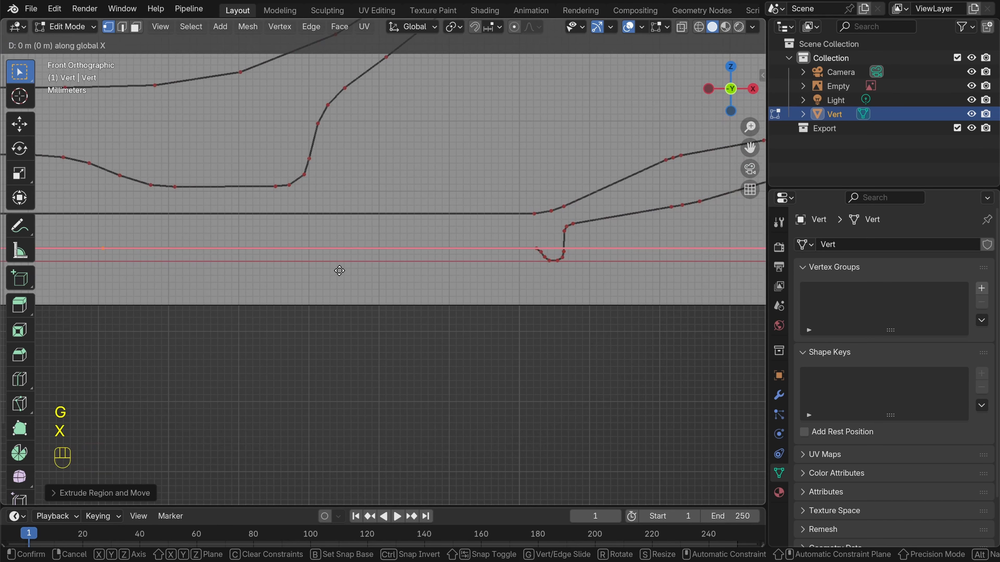
{"action": "left_click", "coordinate": [603, 286]}
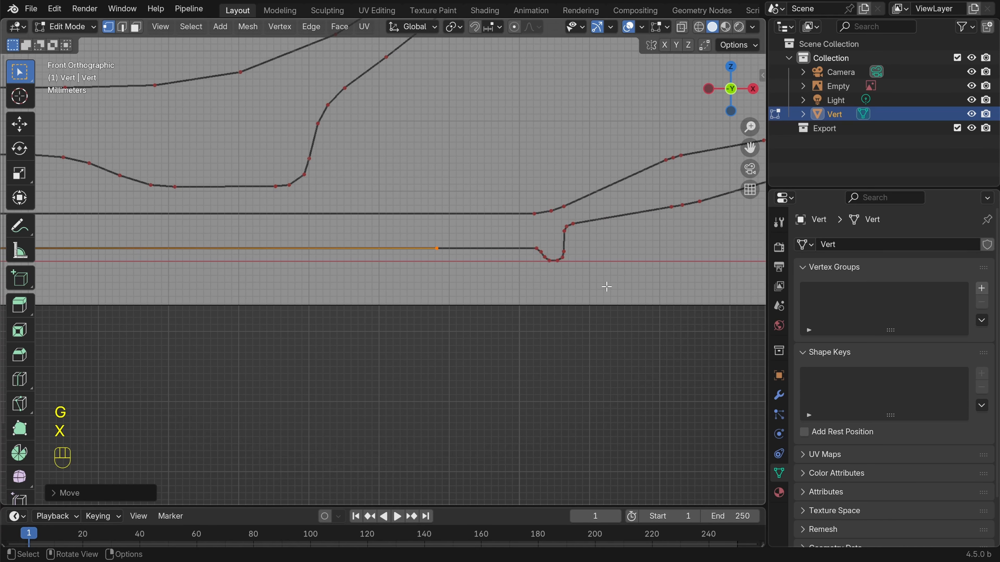
{"action": "scroll", "coordinate": [602, 286], "scroll_direction": "up", "scroll_amount": 3}
{"action": "middle_click_drag", "start_coordinate": [603, 267], "coordinate": [341, 286], "text": "shift"}
{"action": "key", "text": "g"}
{"action": "key", "text": "x"}
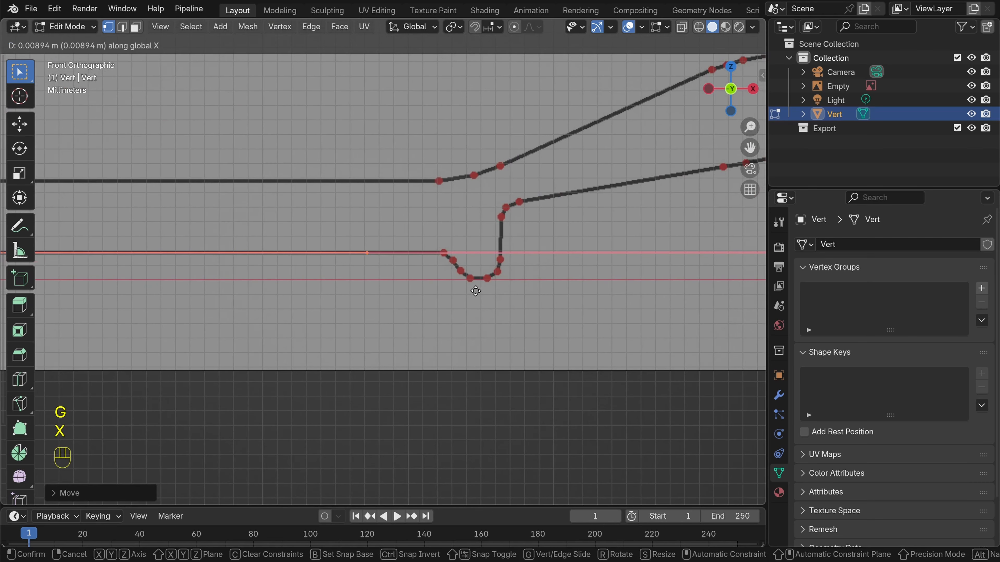
{"action": "left_click", "coordinate": [542, 294]}
Fine-tune the end vertex along X so it sits on the first red marker of the foot's curve
{"action": "scroll", "coordinate": [542, 294], "scroll_direction": "up", "scroll_amount": 8}
{"action": "middle_click_drag", "start_coordinate": [542, 294], "coordinate": [328, 246], "text": "shift"}
{"action": "key", "text": "g"}
{"action": "key", "text": "x"}
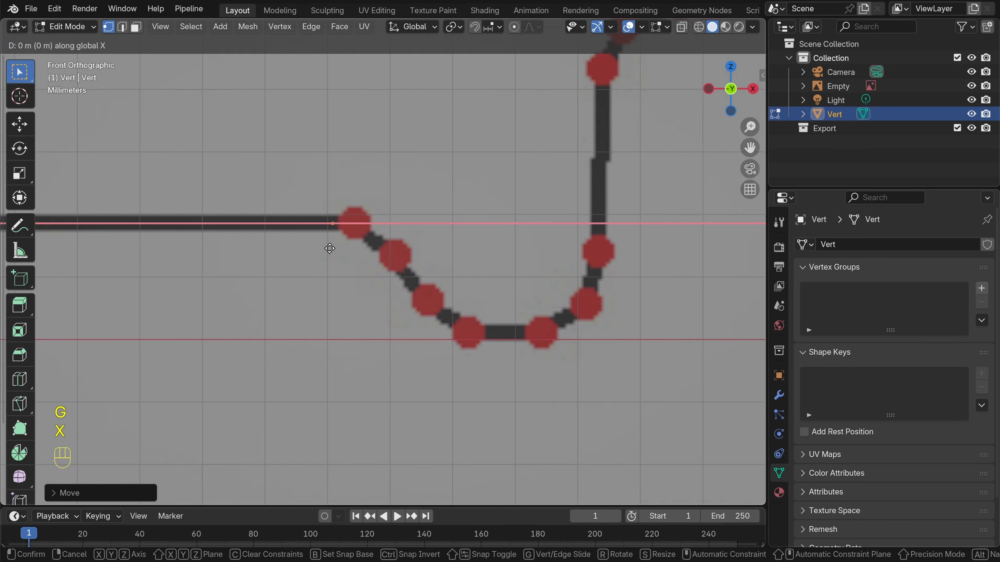
{"action": "left_click", "coordinate": [349, 248]}
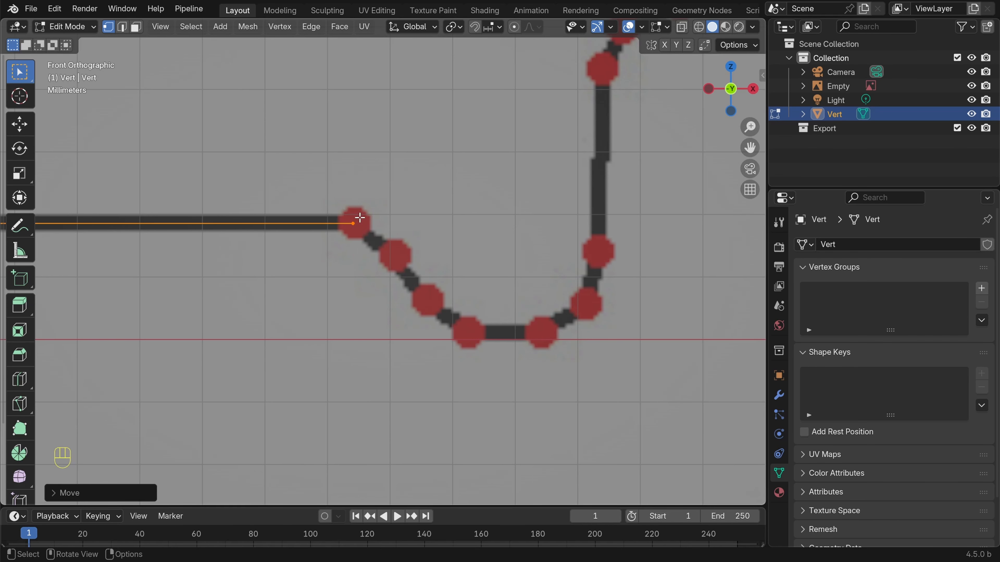
Extrude three connected vertices onto the next three red markers descending to the base of the foot
{"action": "left_click", "coordinate": [394, 257], "text": "ctrl"}
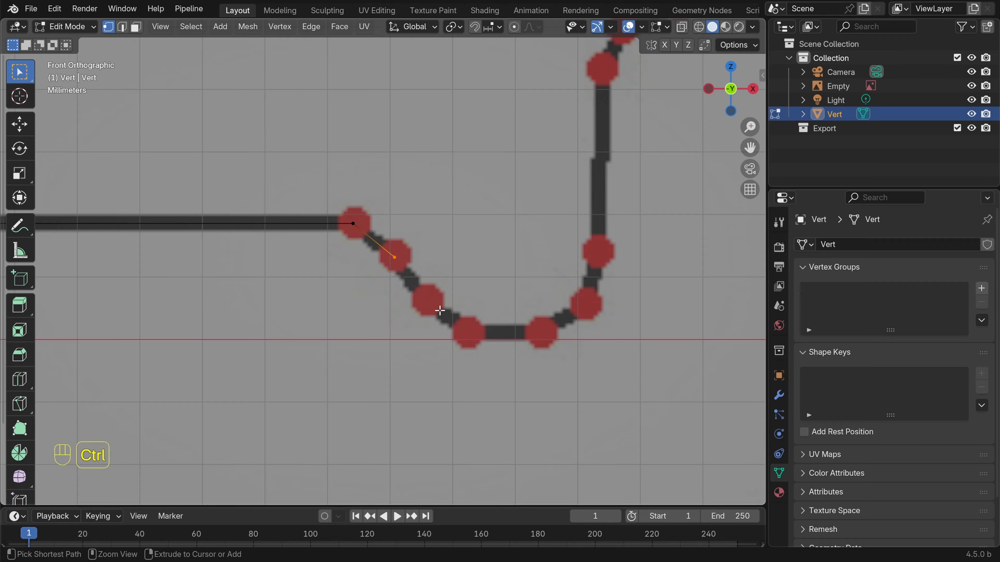
{"action": "left_click", "coordinate": [426, 301], "text": "ctrl"}
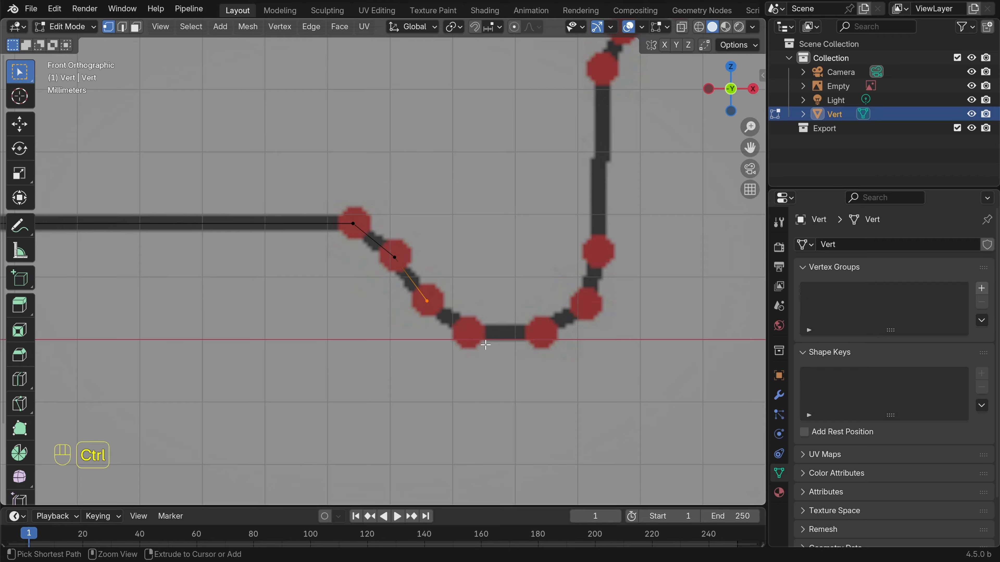
{"action": "left_click", "coordinate": [468, 333], "text": "ctrl"}
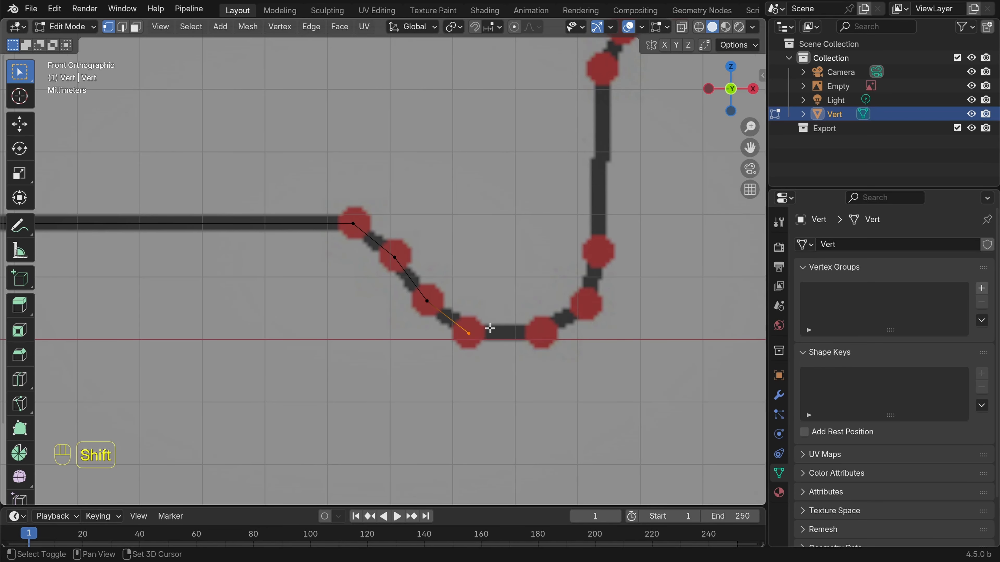
Set the Z coordinate of the last vertex at the foot's base to 0 m
{"action": "middle_click_drag", "start_coordinate": [490, 328], "coordinate": [433, 325], "text": "shift"}
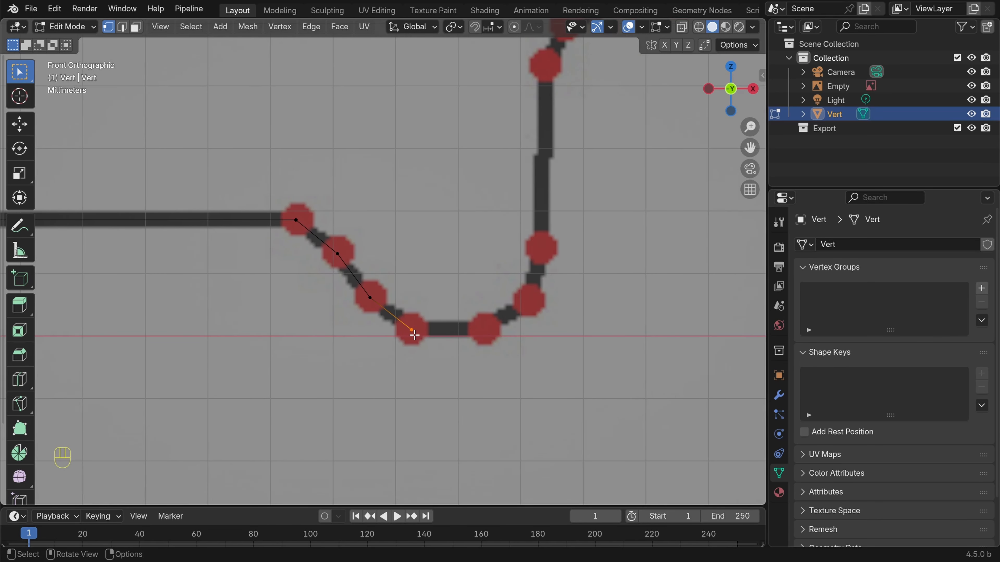
{"action": "scroll", "coordinate": [420, 336], "scroll_direction": "up", "scroll_amount": 3}
{"action": "middle_click_drag", "start_coordinate": [472, 378], "coordinate": [421, 322], "text": "shift"}
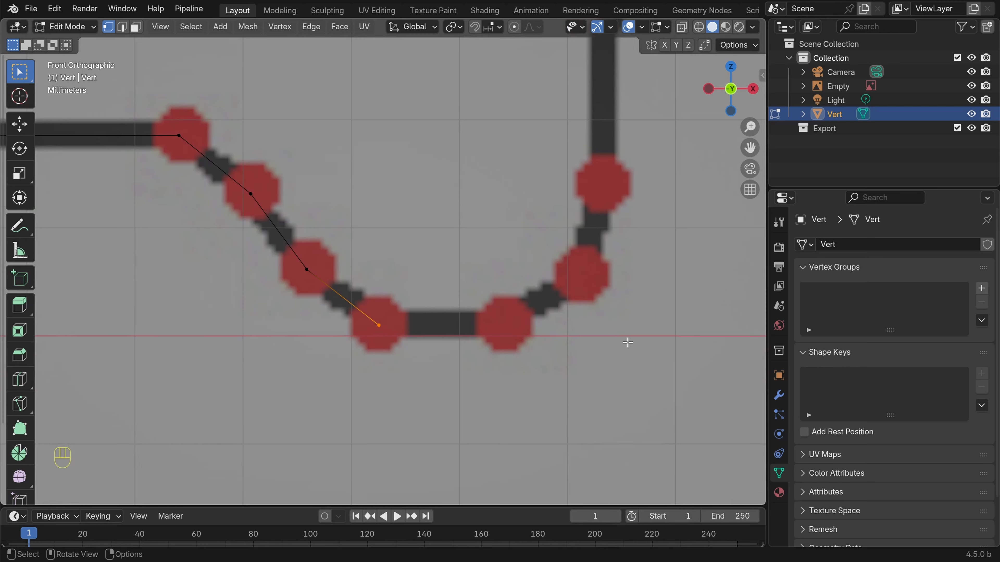
{"action": "scroll", "coordinate": [433, 338], "scroll_direction": "down", "scroll_amount": 1}
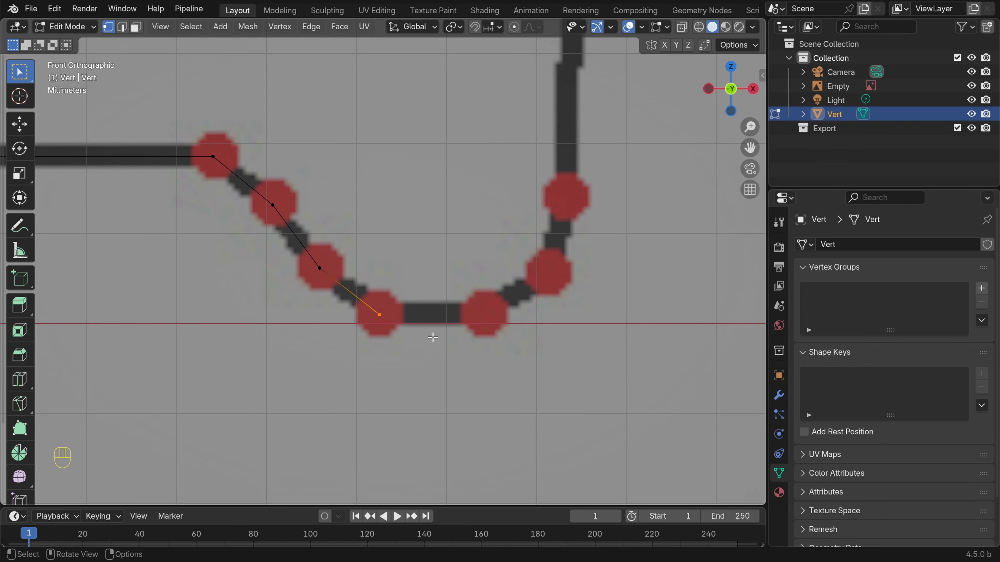
{"action": "key", "text": "n"}
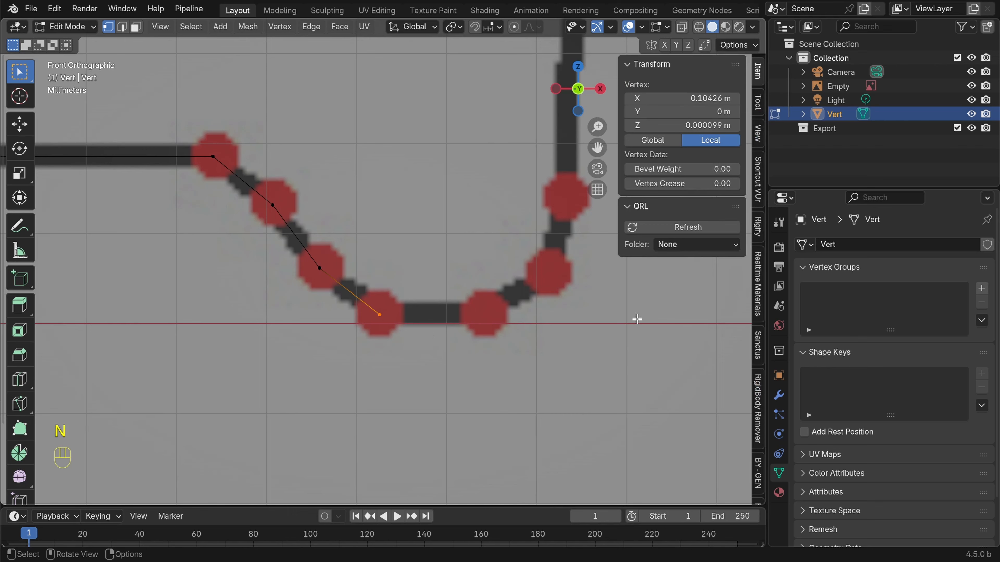
{"action": "left_click", "coordinate": [688, 127]}
{"action": "type", "text": "0"}
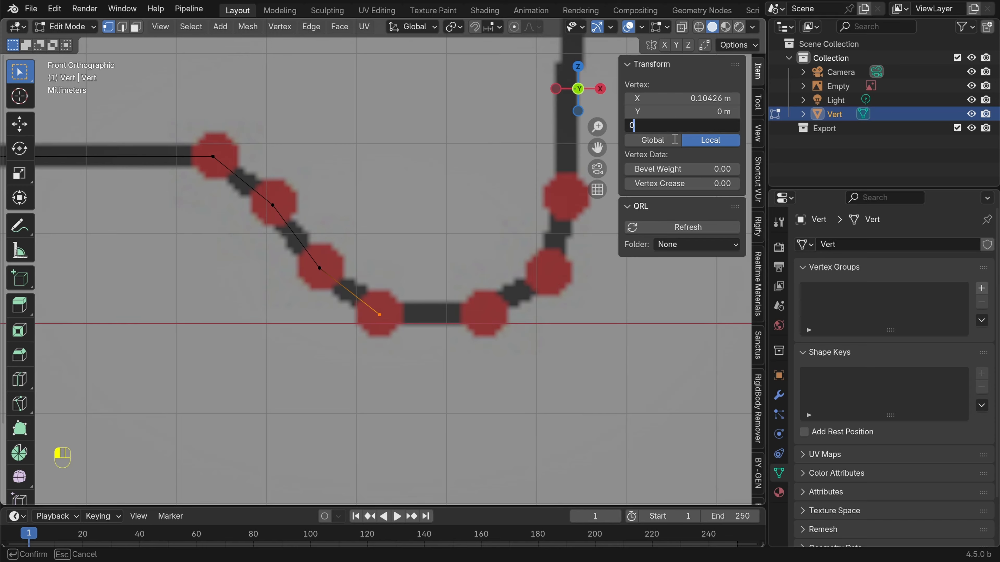
{"action": "key", "text": "Return"}
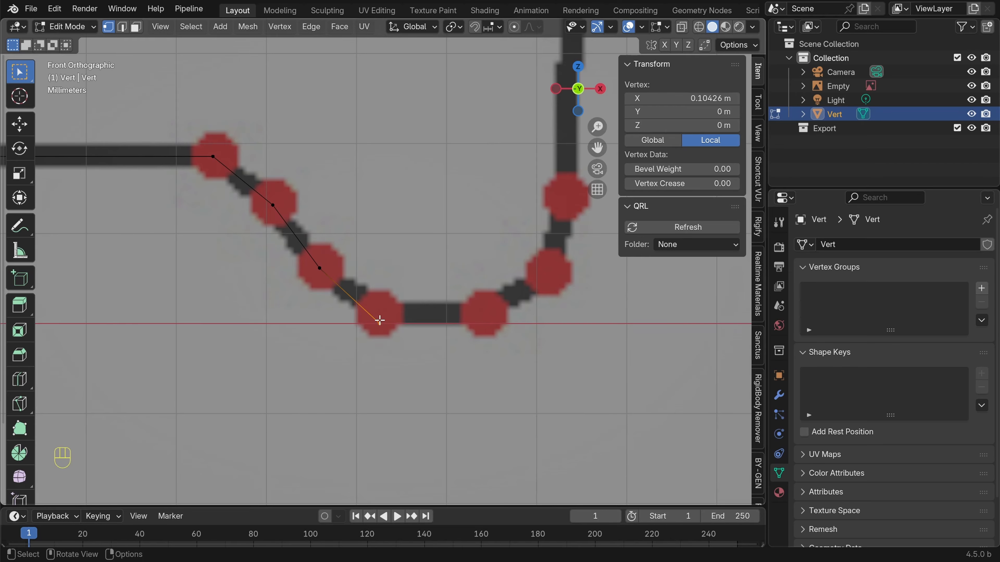
{"action": "key", "text": "n"}
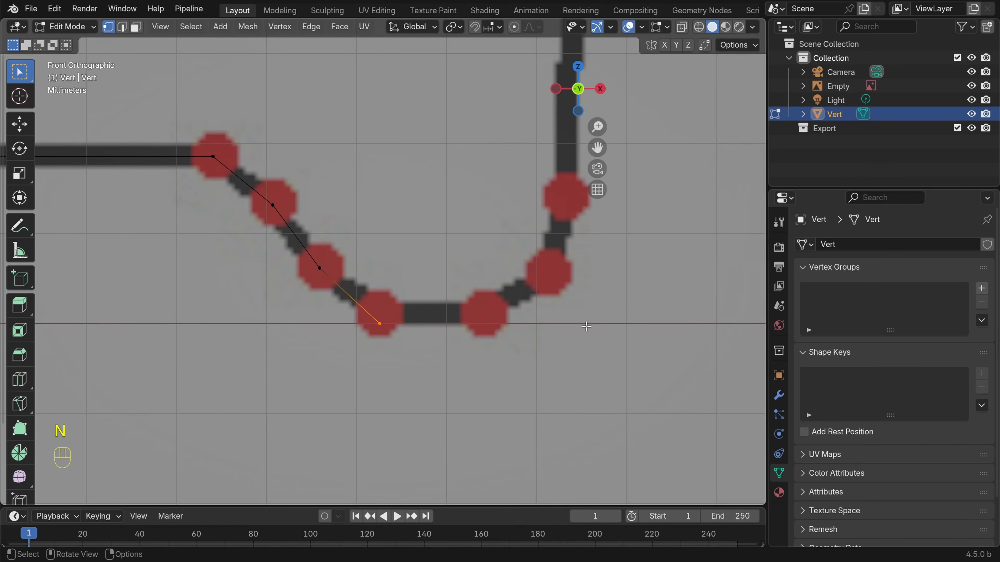
Extrude the base vertex along X to the next red marker to form the flat bottom edge of the foot
{"action": "middle_click_drag", "start_coordinate": [586, 326], "coordinate": [533, 321], "text": "shift"}
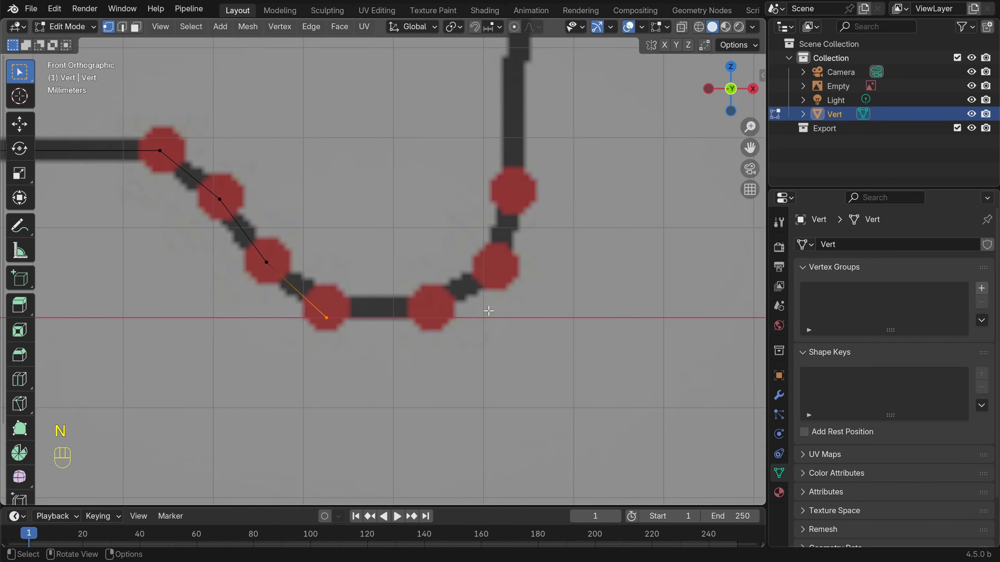
{"action": "key", "text": "e"}
{"action": "key", "text": "x"}
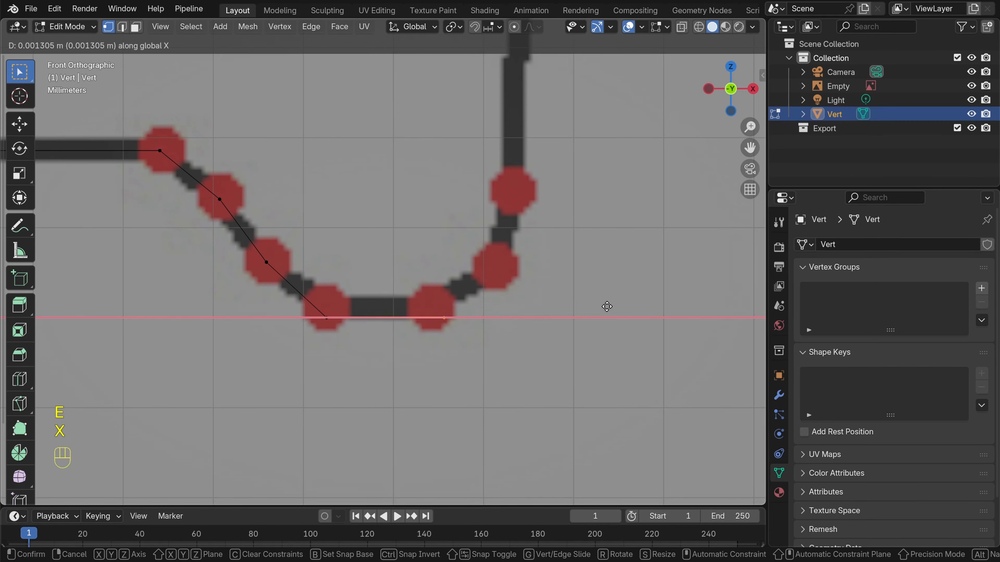
{"action": "left_click", "coordinate": [595, 306]}
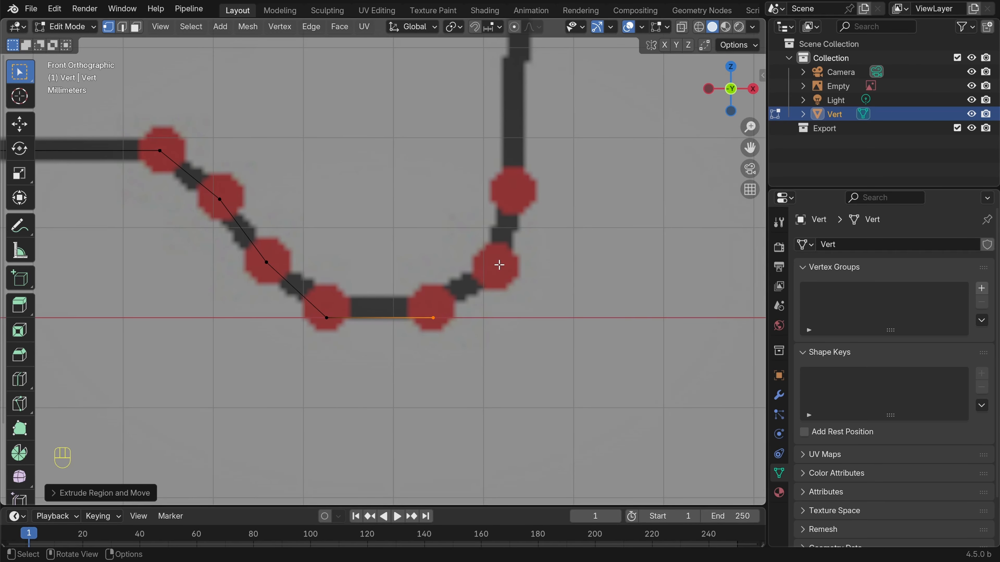
Extrude the profile up the foot's outer side through the next red markers, ending on the marker where the sloping underside begins
{"action": "key", "text": "ctrl"}
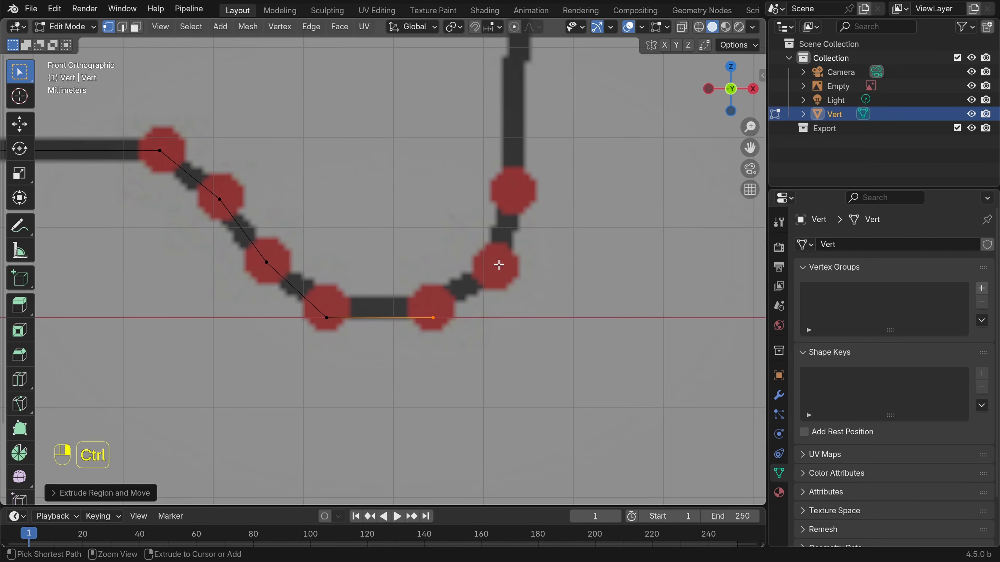
{"action": "right_click", "coordinate": [498, 264], "text": "ctrl"}
{"action": "right_click", "coordinate": [511, 188], "text": "ctrl"}
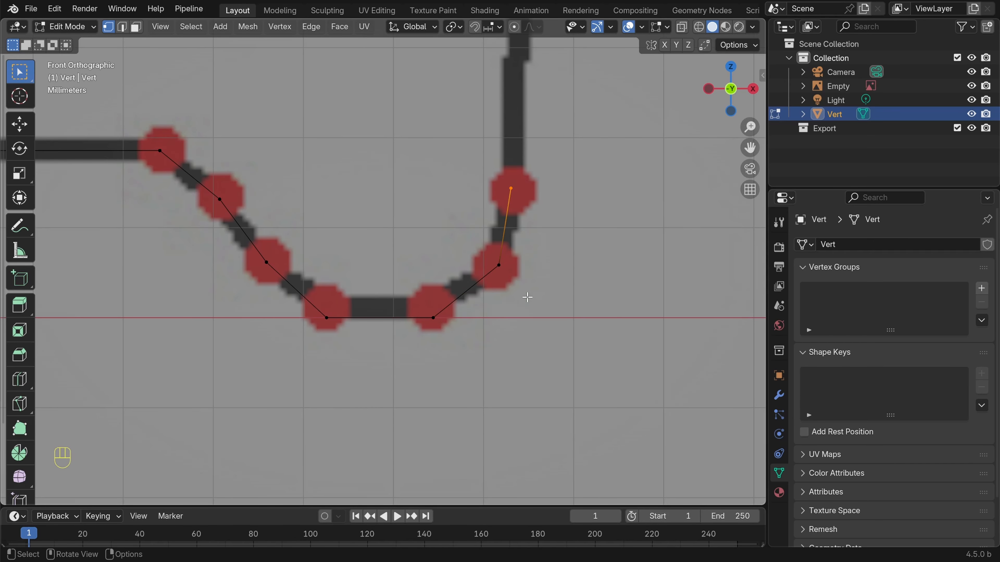
{"action": "scroll", "coordinate": [527, 297], "scroll_direction": "down", "scroll_amount": 5}
{"action": "middle_click_drag", "start_coordinate": [466, 187], "coordinate": [393, 329], "text": "shift"}
{"action": "scroll", "coordinate": [393, 329], "scroll_direction": "up", "scroll_amount": 3}
{"action": "right_click", "coordinate": [351, 277], "text": "ctrl"}
{"action": "right_click", "coordinate": [373, 236], "text": "ctrl"}
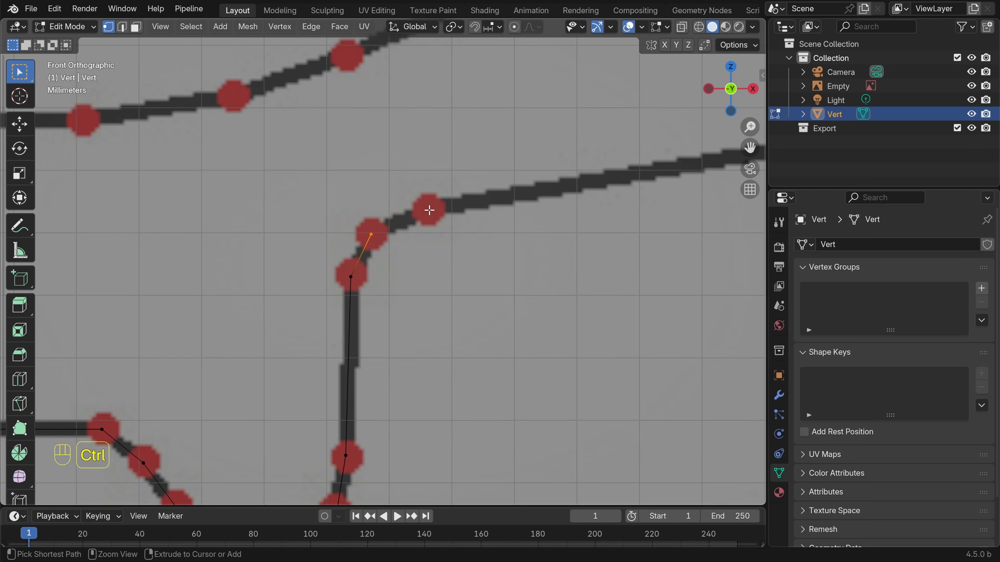
{"action": "right_click", "coordinate": [428, 210], "text": "ctrl"}
Extrude three connected vertices onto the next three red markers along the sloping underside of the plate
{"action": "scroll", "coordinate": [428, 210], "scroll_direction": "down", "scroll_amount": 3}
{"action": "middle_click_drag", "start_coordinate": [693, 209], "coordinate": [447, 267], "text": "shift"}
{"action": "scroll", "coordinate": [446, 268], "scroll_direction": "up", "scroll_amount": 2}
{"action": "right_click", "coordinate": [436, 197], "text": "ctrl"}
{"action": "right_click", "coordinate": [518, 184], "text": "ctrl"}
{"action": "right_click", "coordinate": [645, 155], "text": "ctrl"}
Extrude vertices onto the red markers around the rounded tip of the rim, ending on its uppermost marker
{"action": "scroll", "coordinate": [504, 257], "scroll_direction": "down", "scroll_amount": 3}
{"action": "middle_click_drag", "start_coordinate": [503, 257], "coordinate": [401, 260], "text": "shift"}
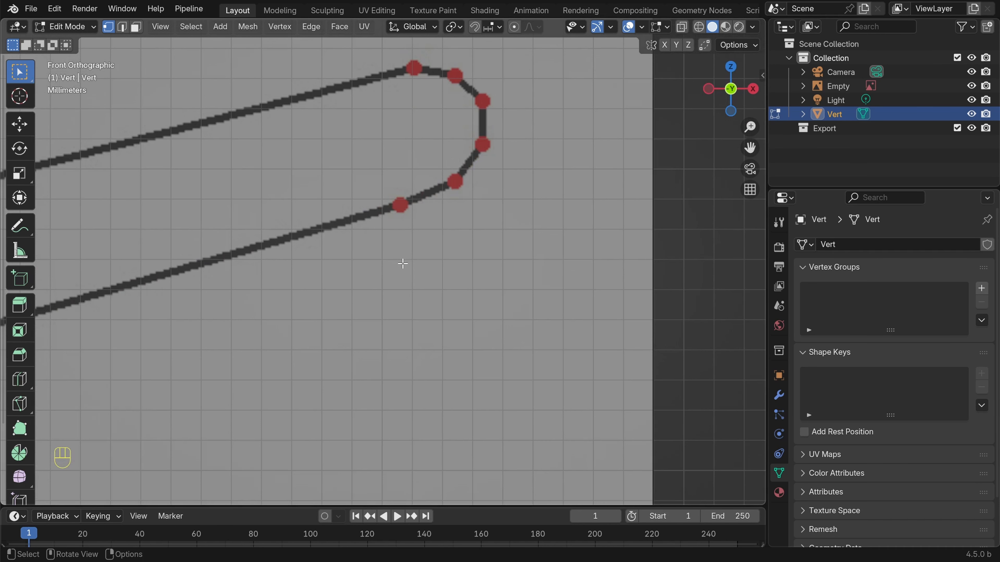
{"action": "right_click", "coordinate": [455, 182], "text": "ctrl"}
{"action": "right_click", "coordinate": [483, 144], "text": "ctrl"}
{"action": "right_click", "coordinate": [482, 101], "text": "ctrl"}
{"action": "right_click", "coordinate": [455, 75], "text": "ctrl"}
{"action": "right_click", "coordinate": [415, 68], "text": "ctrl"}
Extrude three connected vertices onto the next three red markers along the rim's upper surface, heading back toward the centre
{"action": "scroll", "coordinate": [415, 68], "scroll_direction": "down", "scroll_amount": 5}
{"action": "mouse_move", "coordinate": [159, 256]}
{"action": "middle_mouse_down", "text": "shift"}
{"action": "mouse_move", "coordinate": [531, 185]}
{"action": "mouse_move", "coordinate": [371, 244]}
{"action": "middle_mouse_up", "text": "shift"}
{"action": "scroll", "coordinate": [371, 244], "scroll_direction": "up", "scroll_amount": 4}
{"action": "right_click", "coordinate": [498, 160], "text": "ctrl"}
{"action": "right_click", "coordinate": [357, 185], "text": "ctrl"}
{"action": "right_click", "coordinate": [224, 212], "text": "ctrl"}
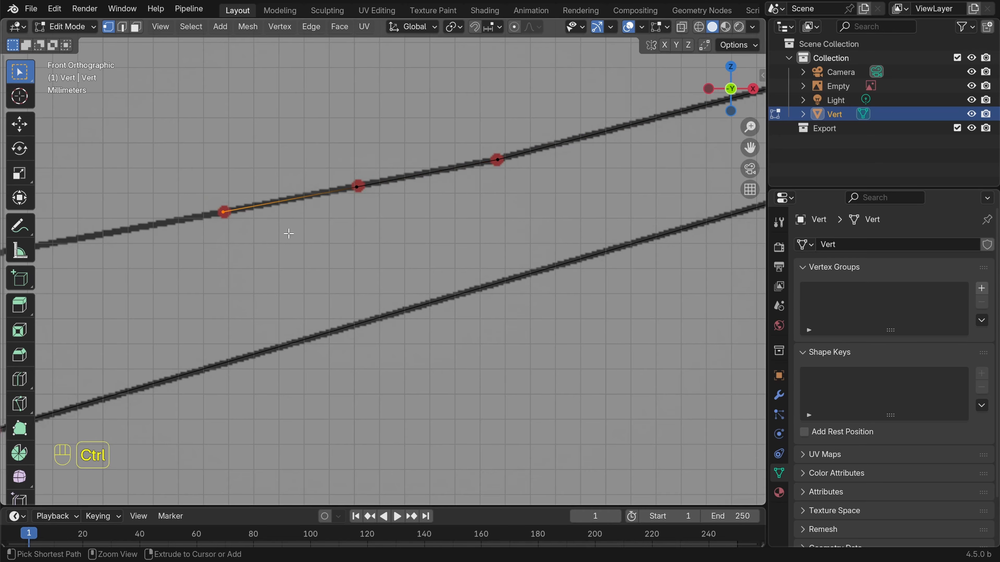
Extrude three more vertices onto the closely spaced red markers where the rim bends down into the inner slope
{"action": "scroll", "coordinate": [287, 232], "scroll_direction": "down", "scroll_amount": 6}
{"action": "middle_click_drag", "start_coordinate": [288, 232], "coordinate": [406, 215], "text": "shift"}
{"action": "scroll", "coordinate": [406, 214], "scroll_direction": "up", "scroll_amount": 9}
{"action": "right_click", "coordinate": [428, 131], "text": "ctrl"}
{"action": "right_click", "coordinate": [380, 143], "text": "ctrl"}
{"action": "right_click", "coordinate": [335, 158], "text": "ctrl"}
Extrude three vertices onto the red markers at the foot of the inner slope, ending where the flat floor begins
{"action": "middle_click_drag", "start_coordinate": [335, 158], "coordinate": [446, 286], "text": "shift"}
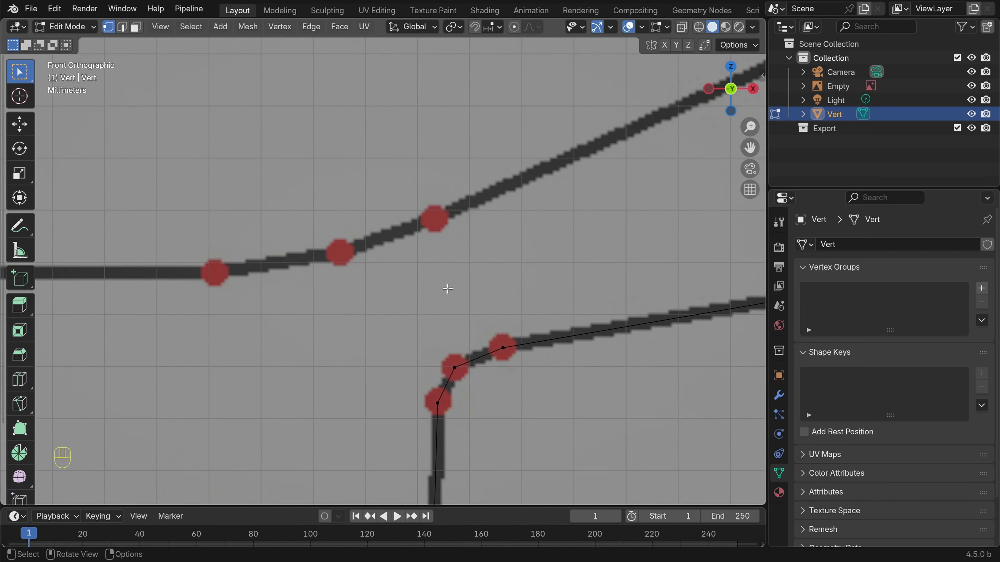
{"action": "scroll", "coordinate": [446, 286], "scroll_direction": "up", "scroll_amount": 2}
{"action": "right_click", "coordinate": [455, 201], "text": "ctrl"}
{"action": "right_click", "coordinate": [321, 248], "text": "ctrl"}
{"action": "right_click", "coordinate": [140, 277], "text": "ctrl"}
Extrude the last vertex along X toward the centre, following the reference line of the plate's flat floor
{"action": "scroll", "coordinate": [140, 276], "scroll_direction": "down", "scroll_amount": 6}
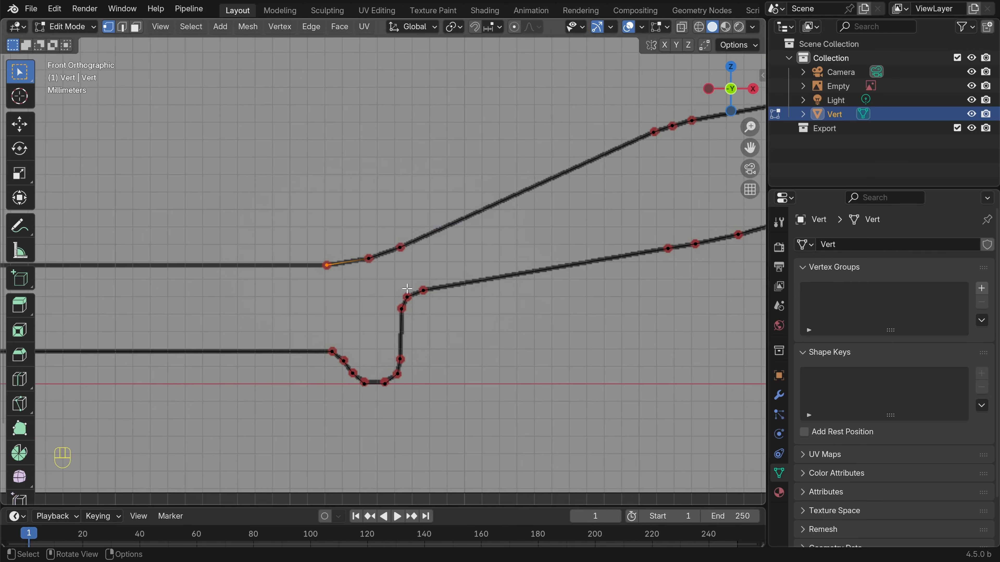
{"action": "mouse_move", "coordinate": [275, 300]}
{"action": "middle_mouse_down", "text": "shift"}
{"action": "mouse_move", "coordinate": [659, 285]}
{"action": "mouse_move", "coordinate": [598, 262]}
{"action": "mouse_move", "coordinate": [440, 239]}
{"action": "middle_mouse_up", "text": "shift"}
{"action": "scroll", "coordinate": [644, 252], "scroll_direction": "up", "scroll_amount": 2}
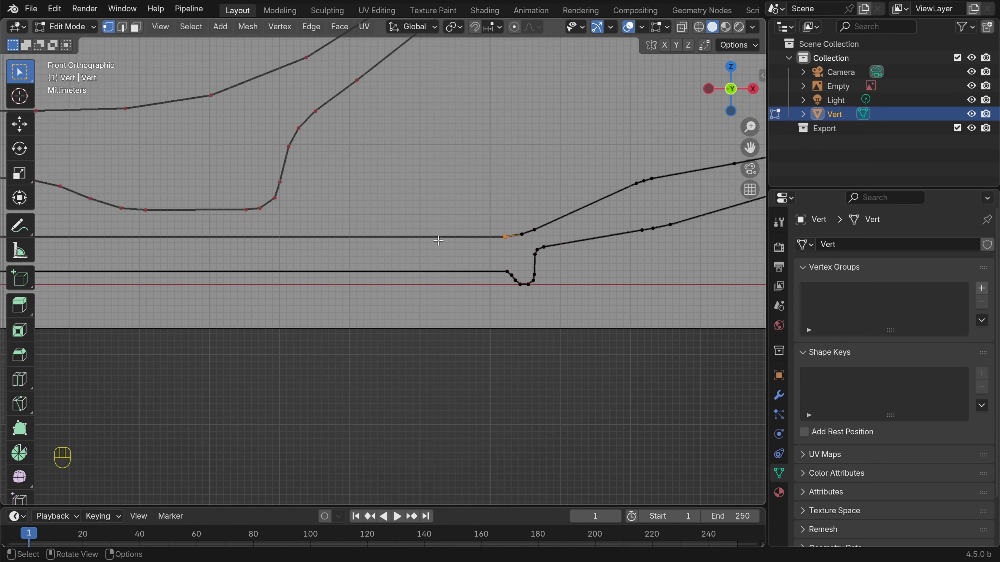
{"action": "key", "text": "e"}
{"action": "key", "text": "x"}
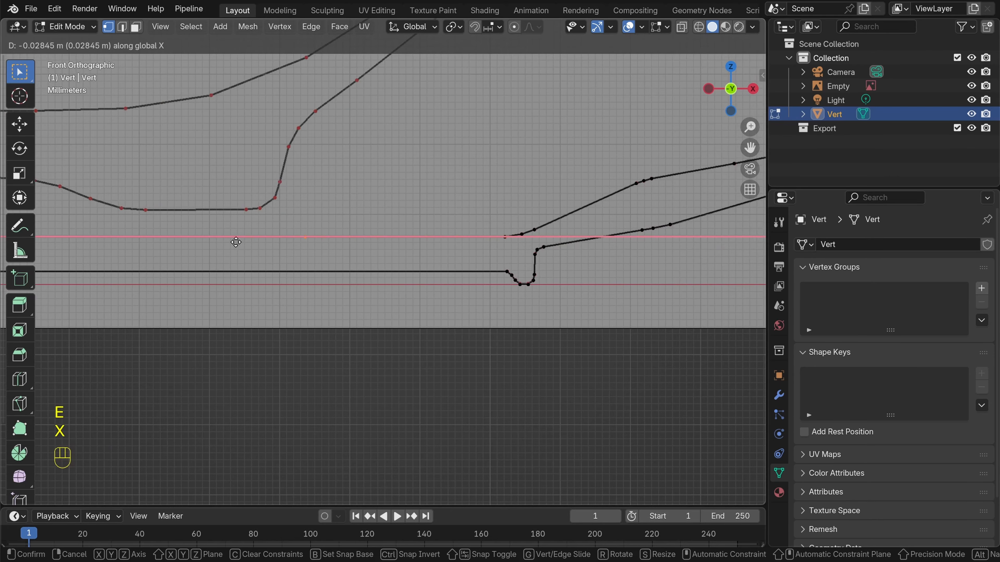
{"action": "left_click", "coordinate": [116, 255]}
Move the floor's end vertex along X closer to the centre axis
{"action": "middle_click_drag", "start_coordinate": [344, 272], "coordinate": [556, 297], "text": "shift"}
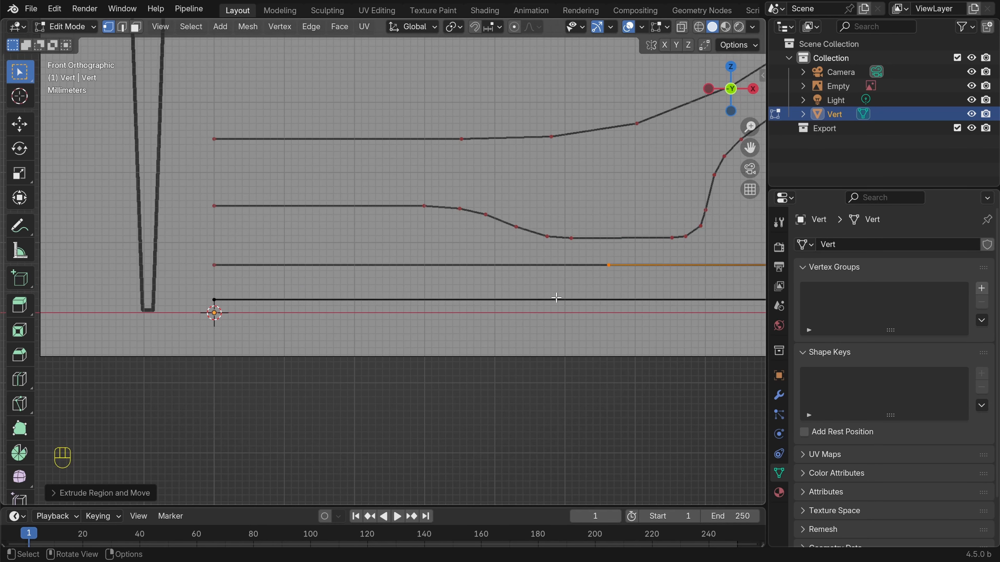
{"action": "key", "text": "g"}
{"action": "key", "text": "x"}
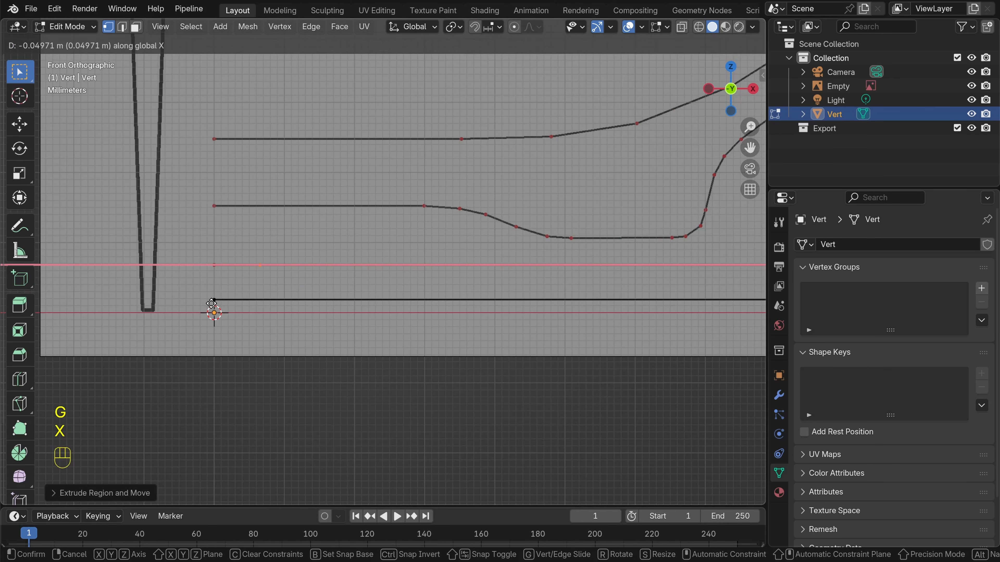
{"action": "left_click", "coordinate": [216, 305]}
{"action": "scroll", "coordinate": [301, 297], "scroll_direction": "up", "scroll_amount": 3}
{"action": "middle_click_drag", "start_coordinate": [301, 297], "coordinate": [621, 244], "text": "shift"}
{"action": "scroll", "coordinate": [621, 244], "scroll_direction": "up", "scroll_amount": 4}
{"action": "middle_click_drag", "start_coordinate": [441, 175], "coordinate": [454, 204], "text": "shift"}
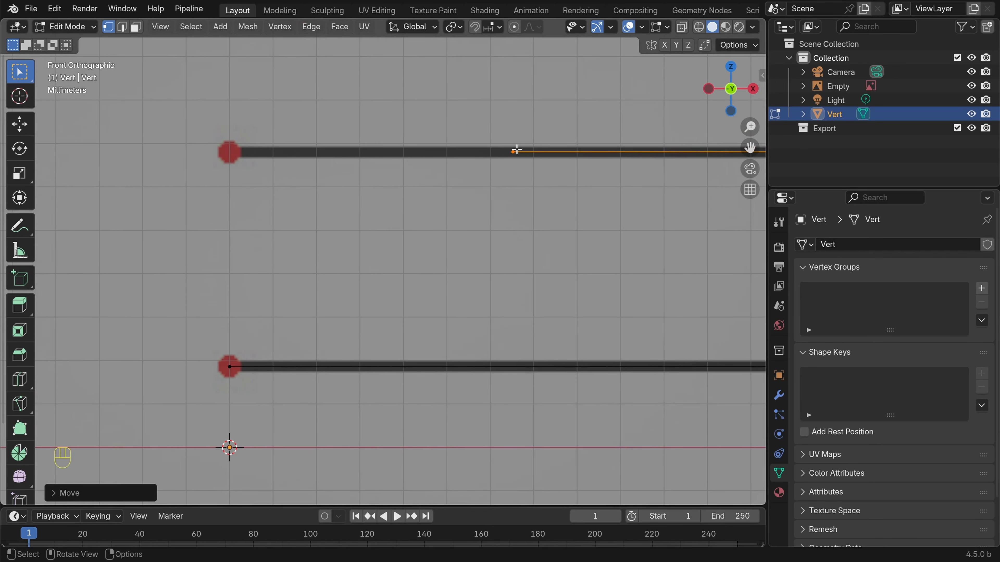
{"action": "left_click", "coordinate": [239, 368]}
{"action": "left_click", "coordinate": [522, 151]}
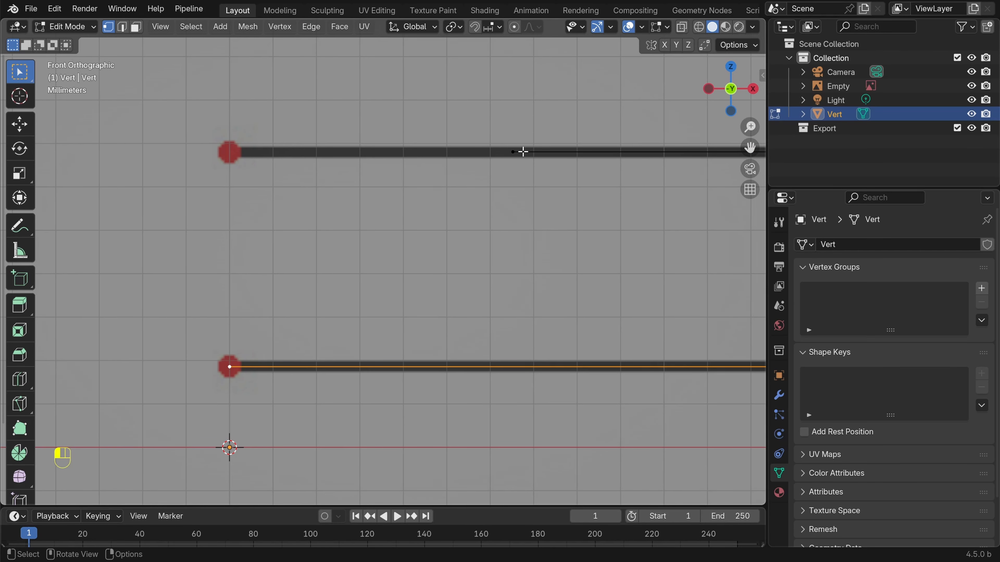
{"action": "scroll", "coordinate": [469, 234], "scroll_direction": "down", "scroll_amount": 1}
{"action": "middle_click_drag", "start_coordinate": [469, 234], "coordinate": [461, 239], "text": "shift"}
{"action": "key", "text": "g"}
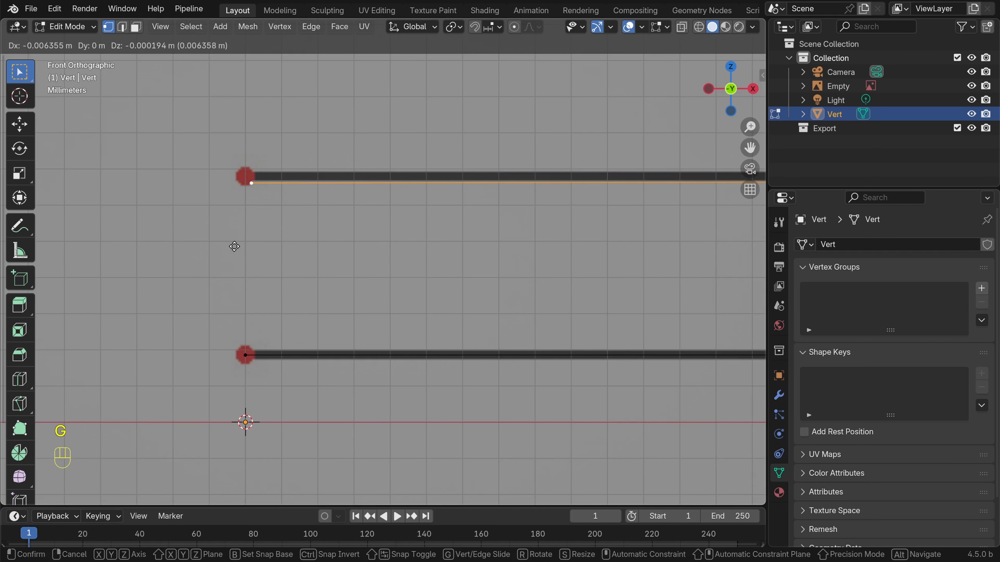
{"action": "right_click", "coordinate": [426, 254]}
{"action": "scroll", "coordinate": [455, 253], "scroll_direction": "down", "scroll_amount": 2}
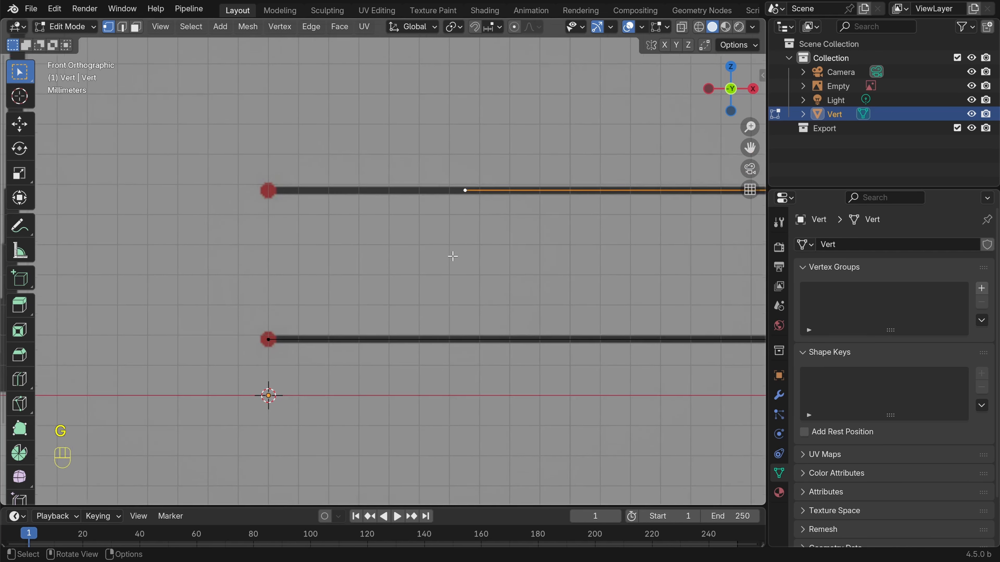
Move the floor's end vertex along X, using it as snap base, and snap it in line with the bottom centre vertex
{"action": "scroll", "coordinate": [455, 243], "scroll_direction": "up", "scroll_amount": 1}
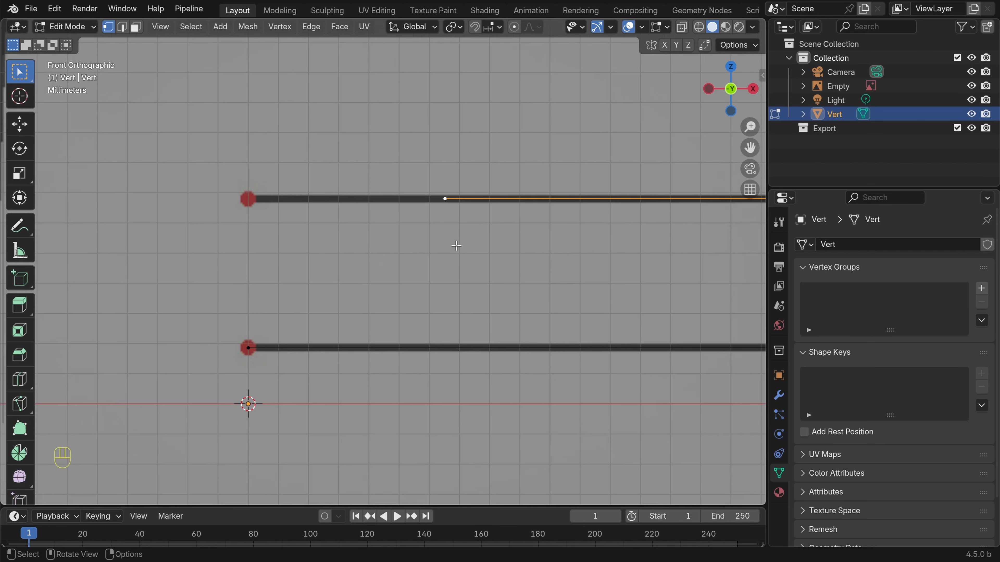
{"action": "key", "text": "g"}
{"action": "key", "text": "x"}
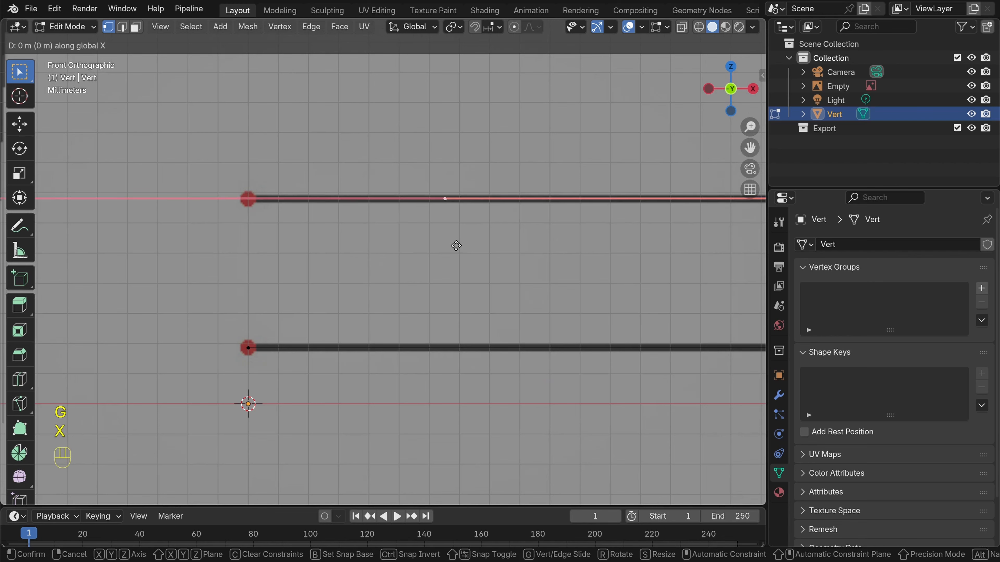
{"action": "key", "text": "b"}
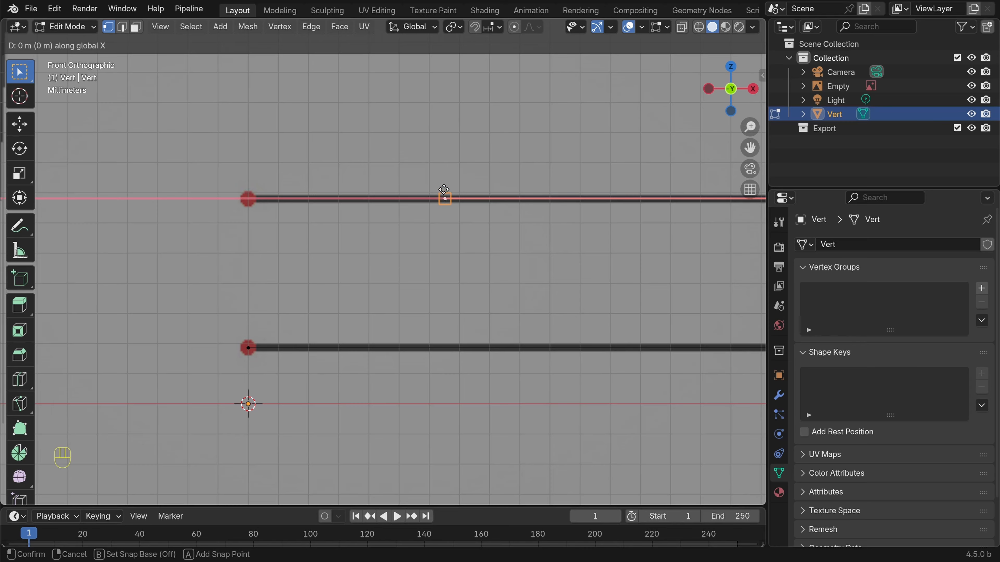
{"action": "left_click", "coordinate": [445, 197]}
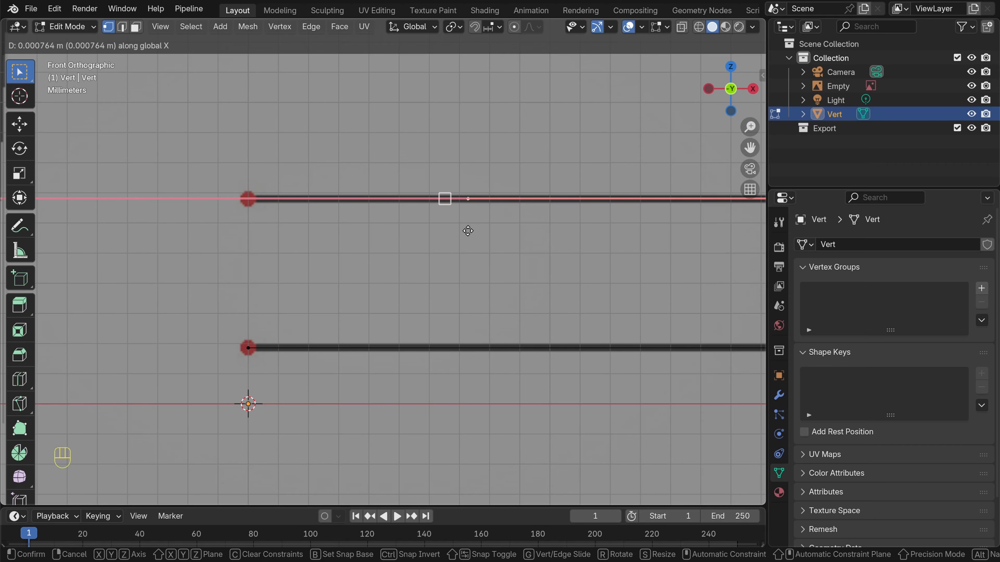
{"action": "key", "text": "ctrl"}
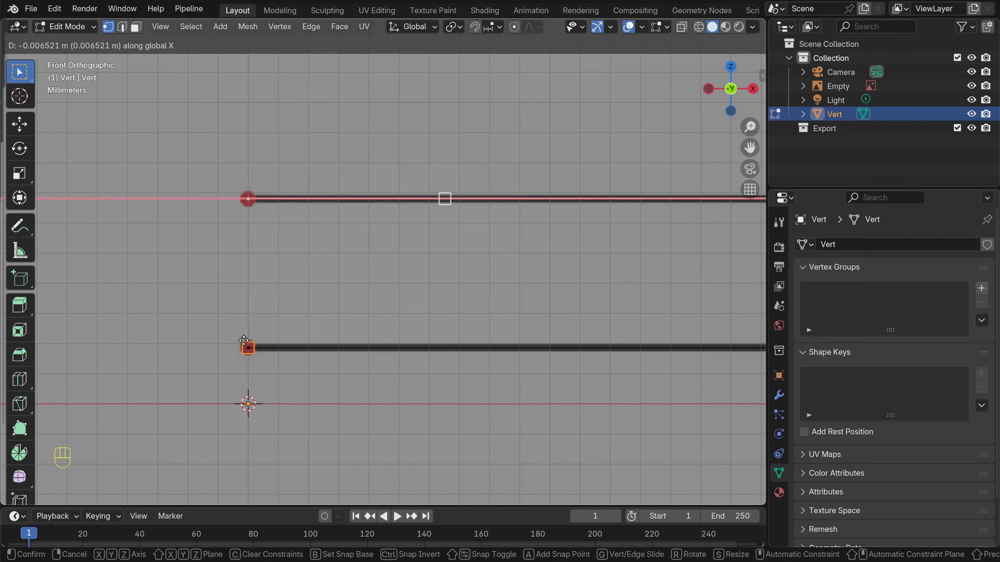
{"action": "left_click", "coordinate": [248, 347]}
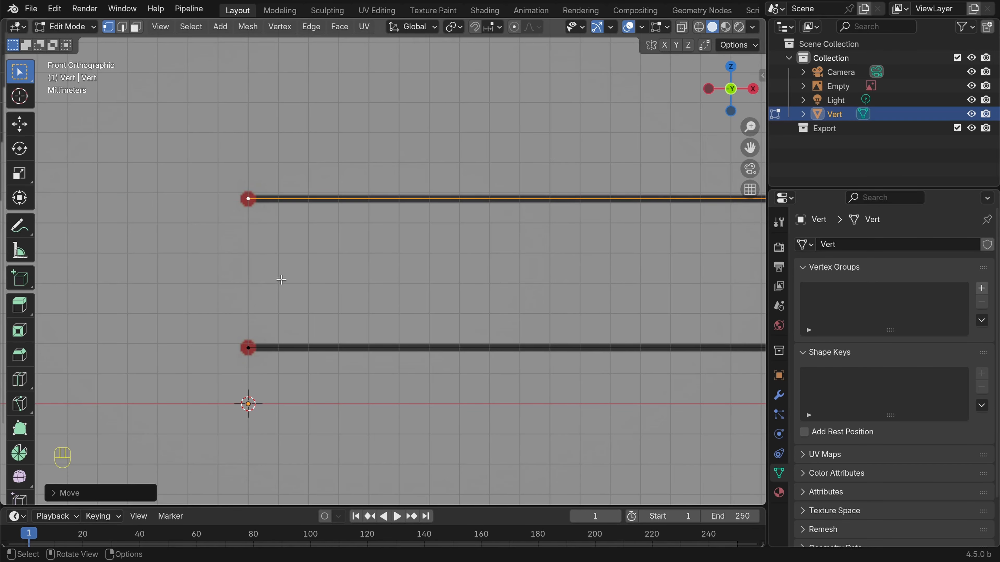
{"action": "left_click", "coordinate": [258, 344]}
{"action": "left_click", "coordinate": [247, 202]}
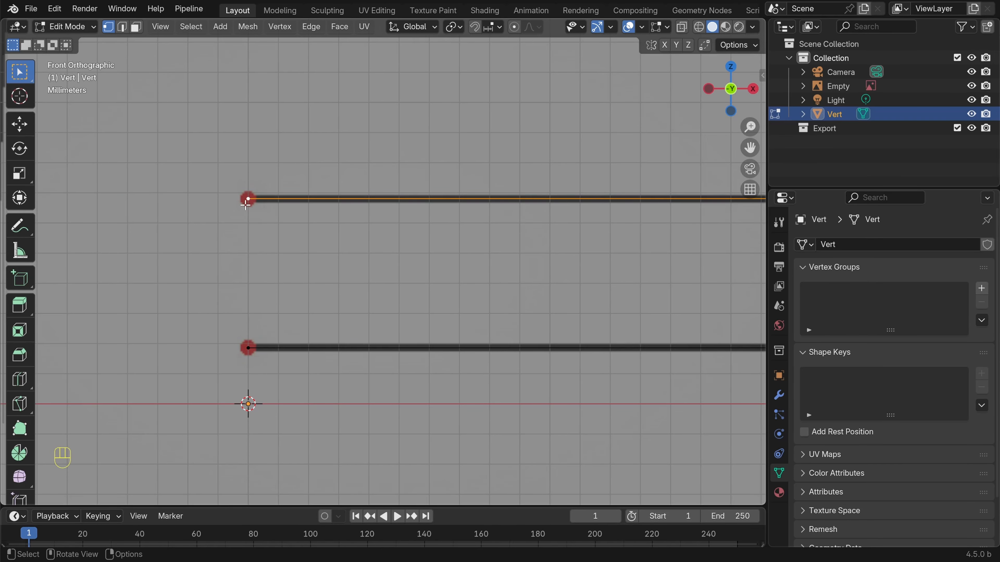
Return to Object Mode and hide the Model_Reference.jpg reference image
{"action": "key", "text": "alt+a"}
{"action": "scroll", "coordinate": [415, 275], "scroll_direction": "down", "scroll_amount": 10}
{"action": "middle_click_drag", "start_coordinate": [416, 275], "coordinate": [467, 342]}
{"action": "key", "text": "a"}
{"action": "middle_click_drag", "start_coordinate": [586, 309], "coordinate": [530, 333]}
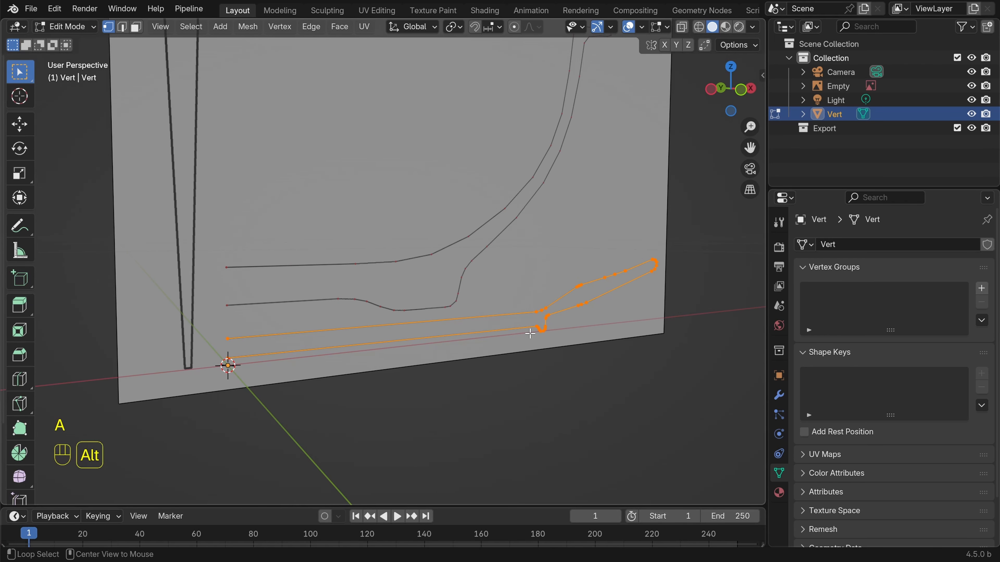
{"action": "key", "text": "alt+a"}
{"action": "key", "text": "Tab"}
{"action": "left_click", "coordinate": [462, 246]}
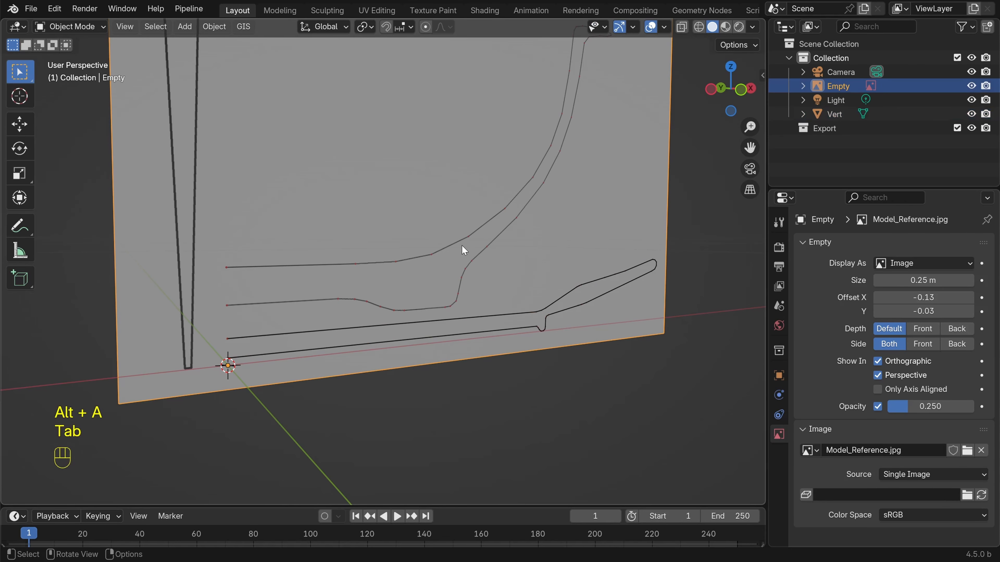
{"action": "key", "text": "h"}
{"action": "middle_click_drag", "start_coordinate": [464, 250], "coordinate": [472, 264]}
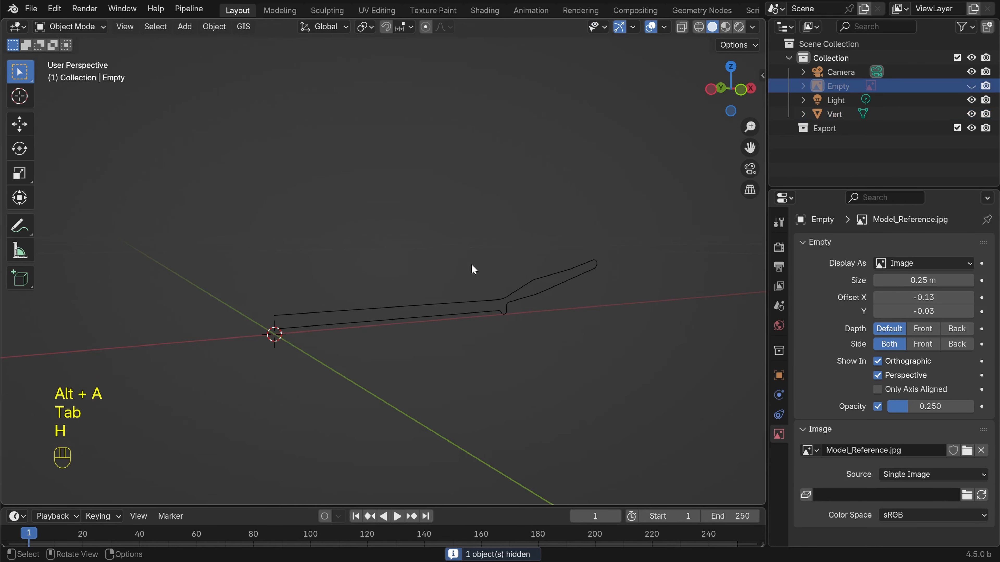
Select the traced profile and add a Screw modifier that revolves it 360° around the Z axis
{"action": "left_click", "coordinate": [534, 285]}
{"action": "middle_click_drag", "start_coordinate": [487, 294], "coordinate": [445, 375]}
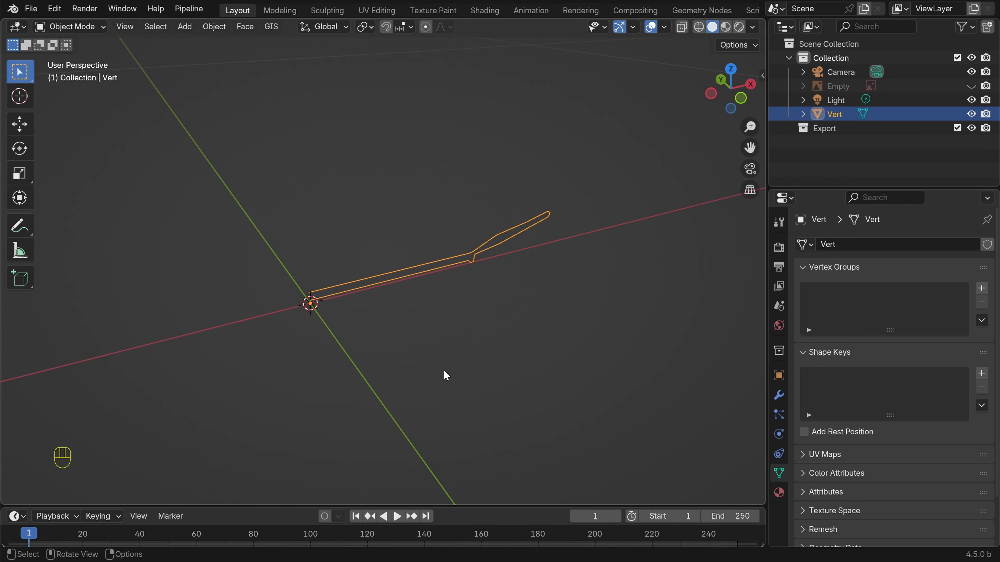
{"action": "left_click", "coordinate": [778, 395]}
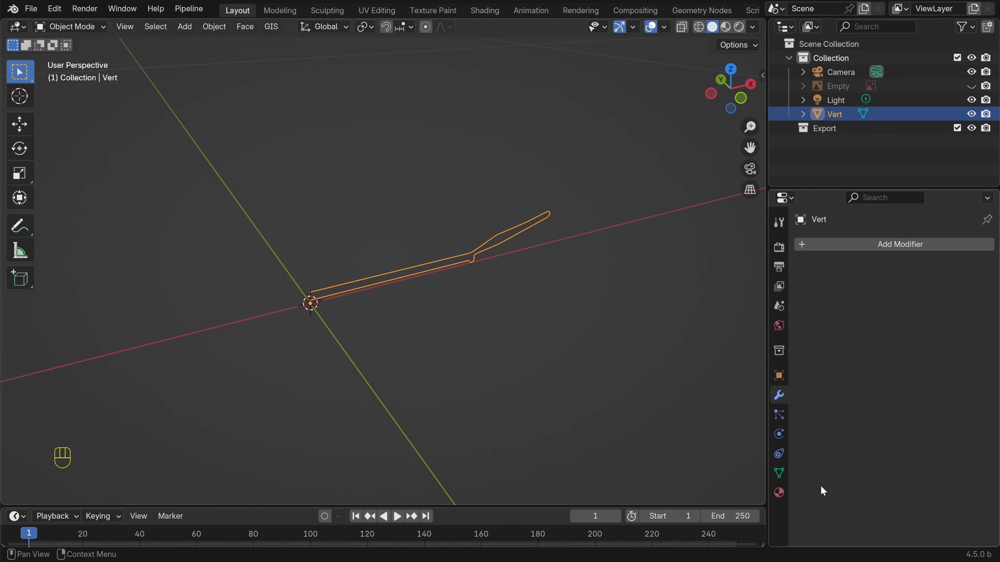
{"action": "left_click", "coordinate": [892, 244]}
{"action": "type", "text": "scr"}
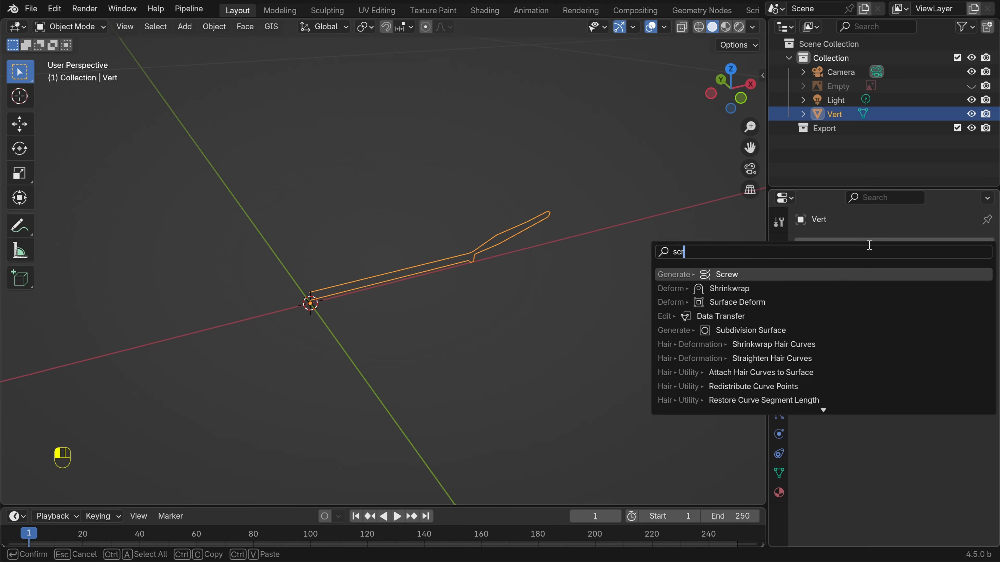
{"action": "type", "text": "e"}
{"action": "left_click", "coordinate": [726, 274]}
{"action": "scroll", "coordinate": [532, 297], "scroll_direction": "down", "scroll_amount": 5}
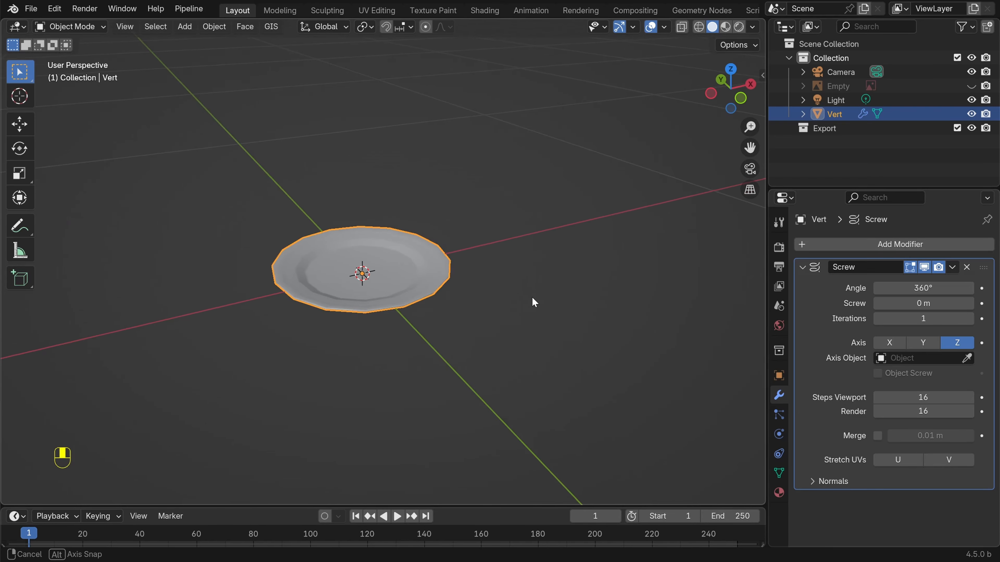
Set the Screw modifier's viewport steps to 32 and try out its angle setting
{"action": "middle_click_drag", "start_coordinate": [532, 297], "coordinate": [503, 321]}
{"action": "scroll", "coordinate": [426, 256], "scroll_direction": "up", "scroll_amount": 1}
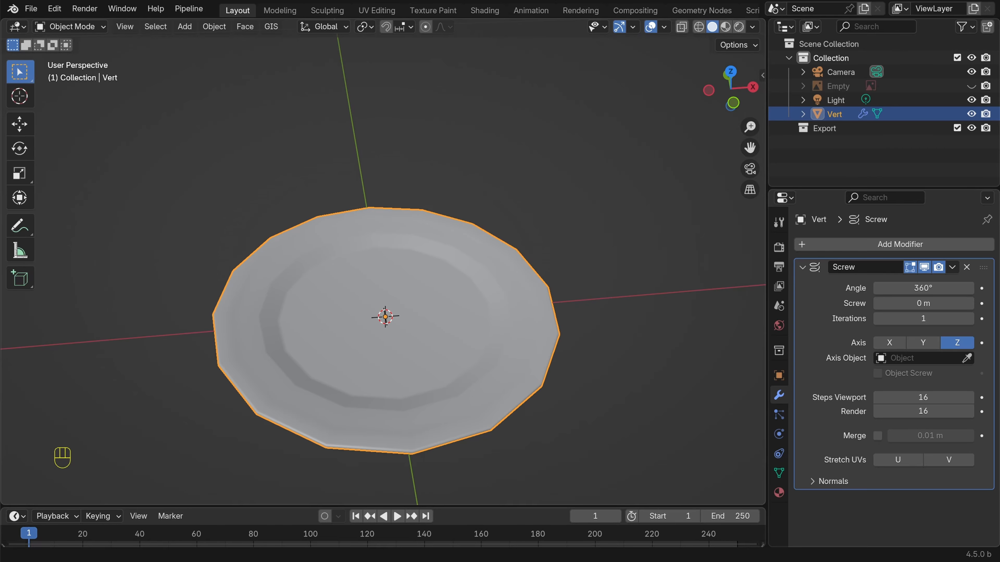
{"action": "left_click", "coordinate": [927, 395]}
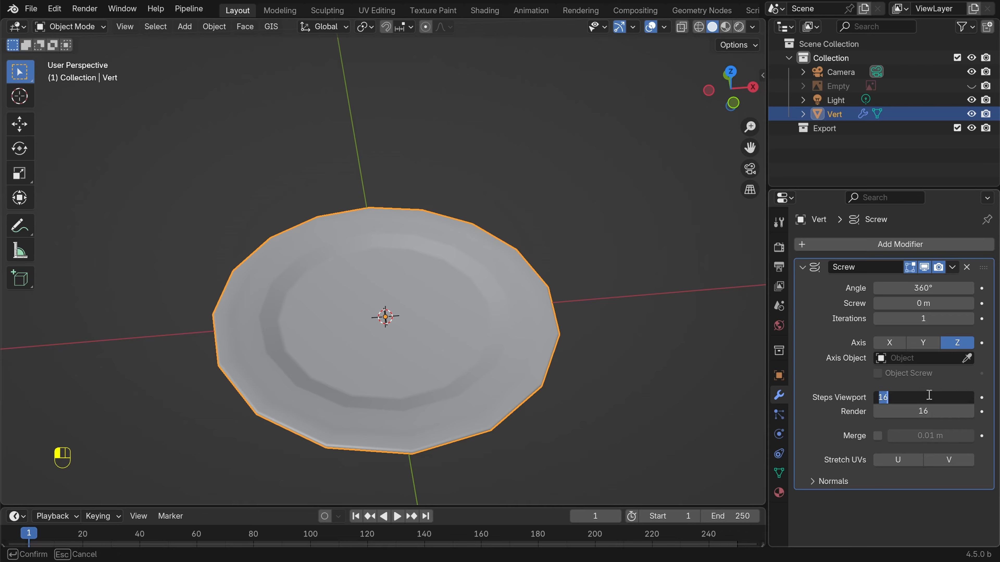
{"action": "type", "text": "32"}
{"action": "key", "text": "Return"}
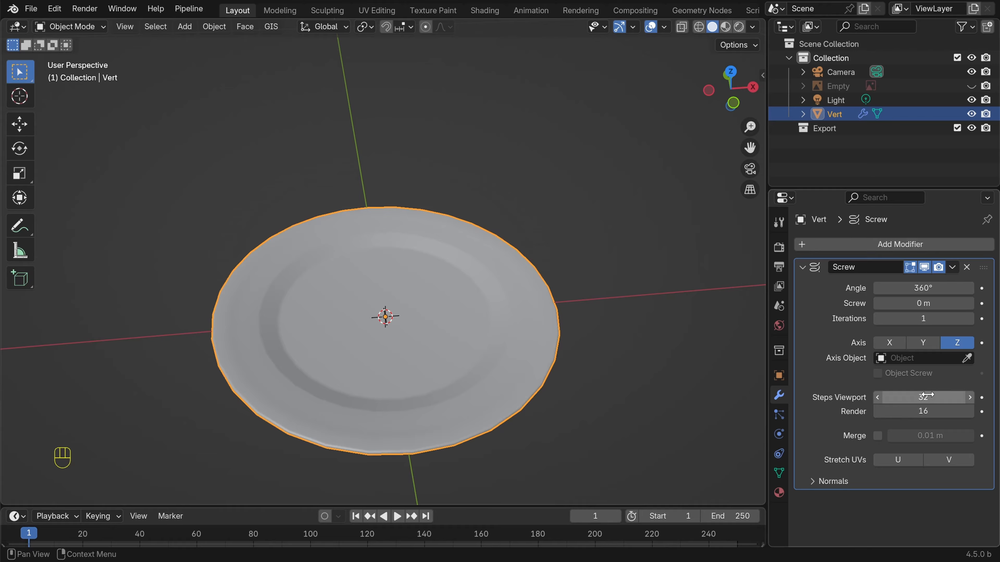
{"action": "left_click_drag", "start_coordinate": [923, 288], "coordinate": [958, 288]}
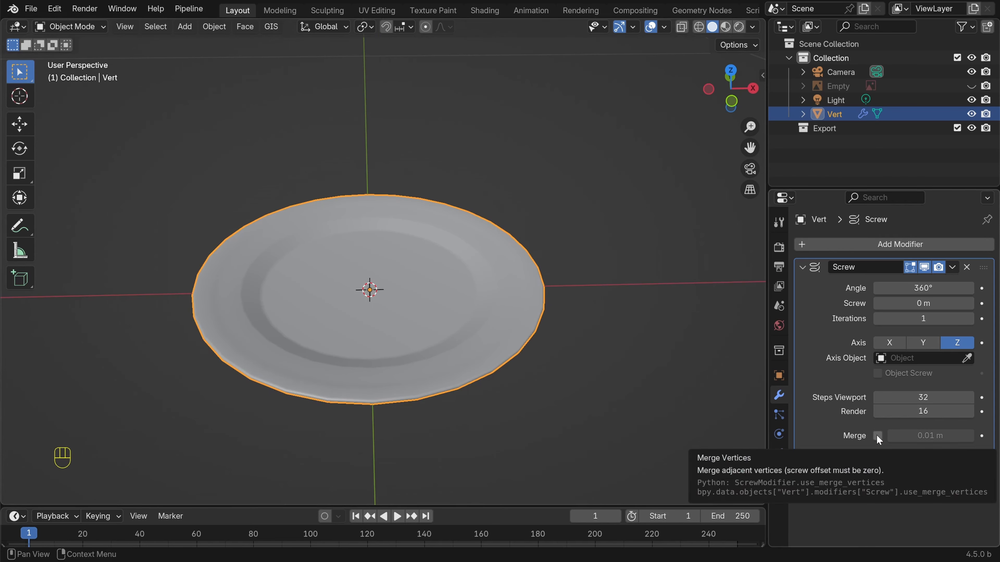
Enable vertex merging in the Screw modifier and display the plate as a wireframe
{"action": "left_click", "coordinate": [877, 436]}
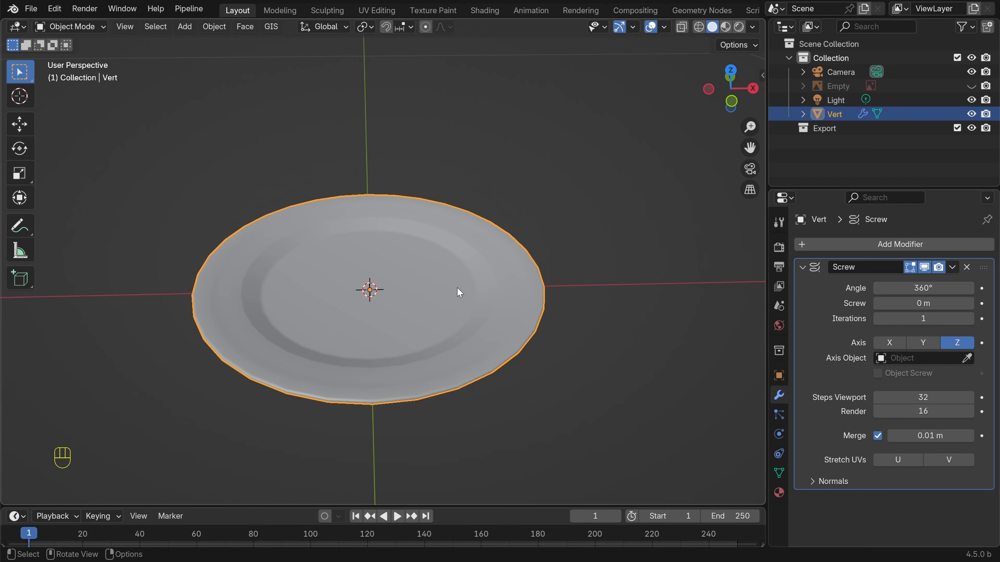
{"action": "key", "text": "shift+z"}
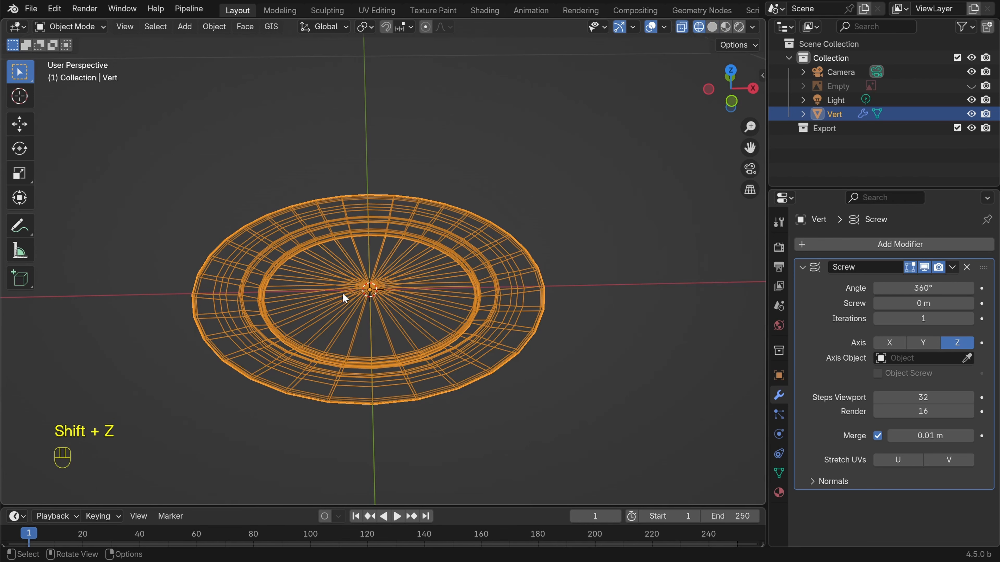
Return the plate to solid display and apply its Screw modifier
{"action": "key", "text": "shift+z"}
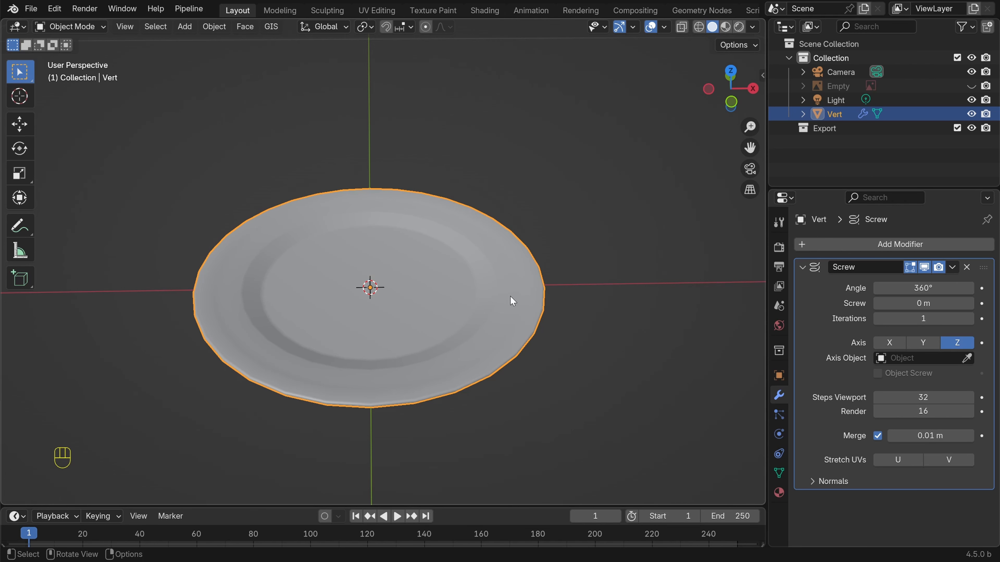
{"action": "left_click", "coordinate": [951, 267]}
{"action": "left_click", "coordinate": [906, 282]}
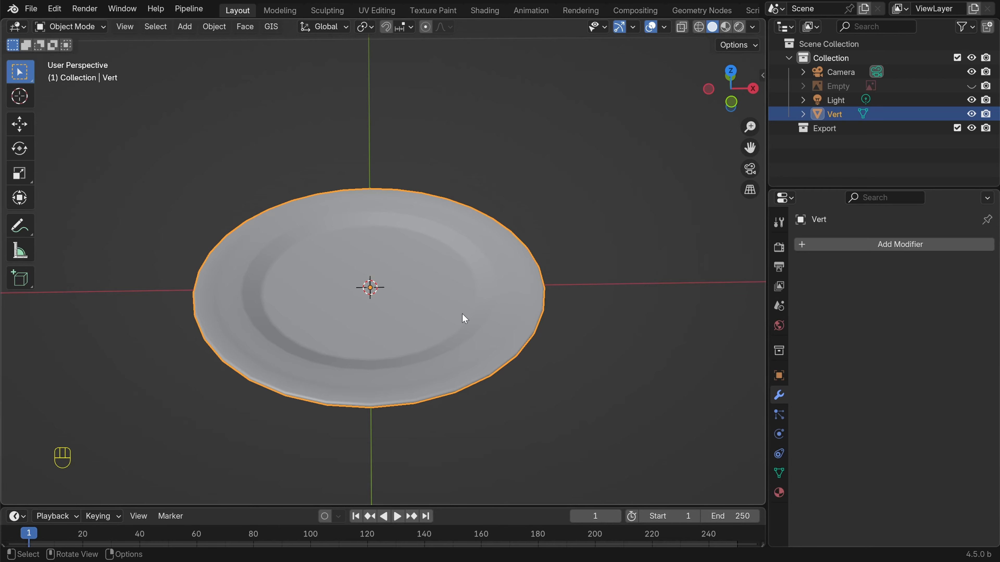
In Edit Mode, turn on the Face Orientation overlay and recalculate the normals of the whole plate mesh
{"action": "key", "text": "Tab"}
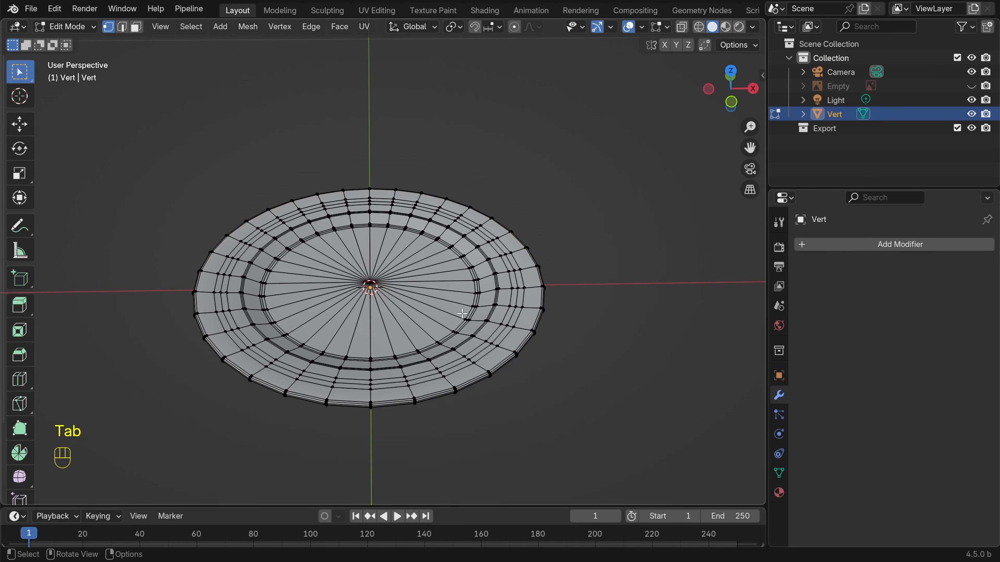
{"action": "middle_click_drag", "start_coordinate": [461, 313], "coordinate": [523, 332]}
{"action": "left_click", "coordinate": [642, 29]}
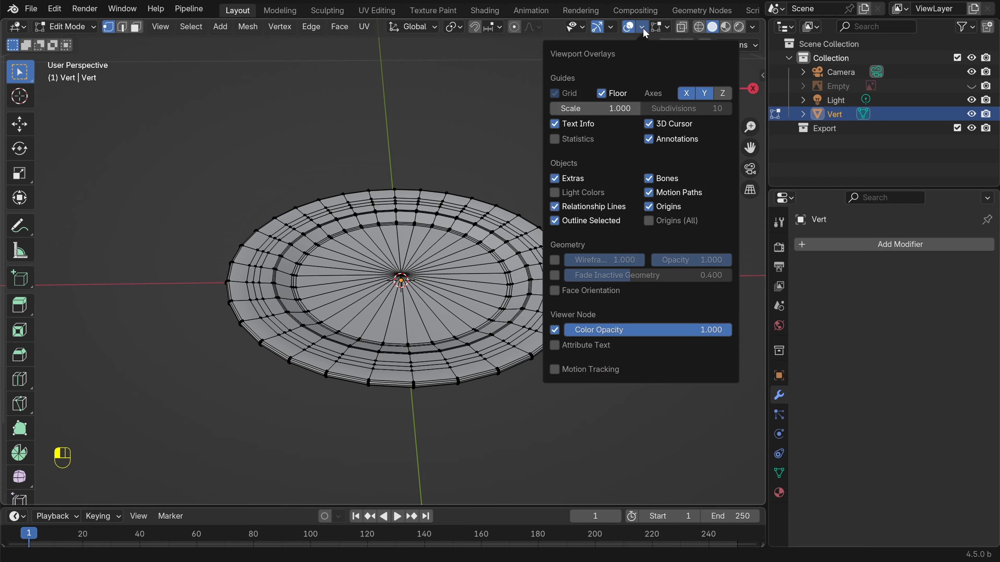
{"action": "left_click", "coordinate": [556, 291]}
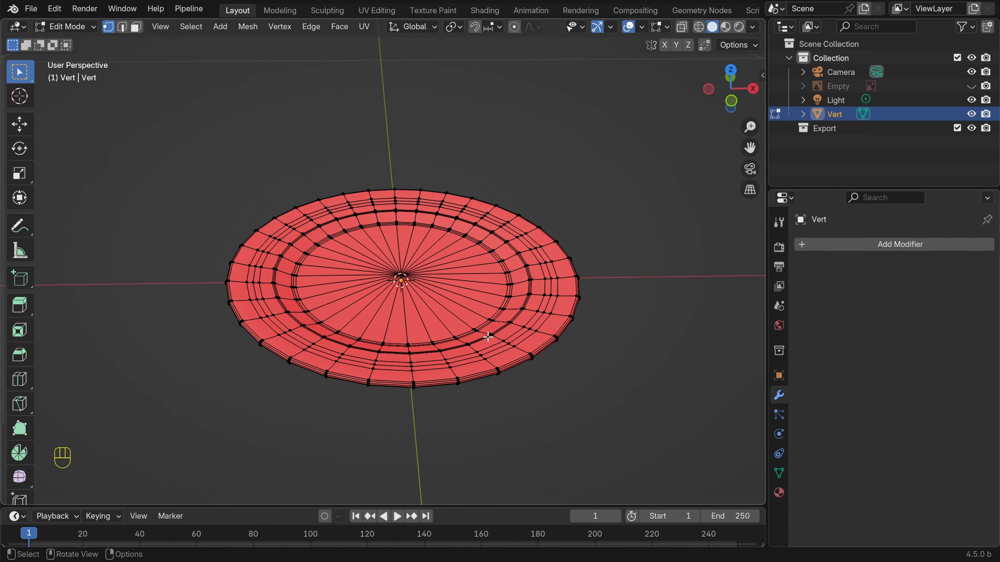
{"action": "middle_click_drag", "start_coordinate": [449, 347], "coordinate": [432, 272]}
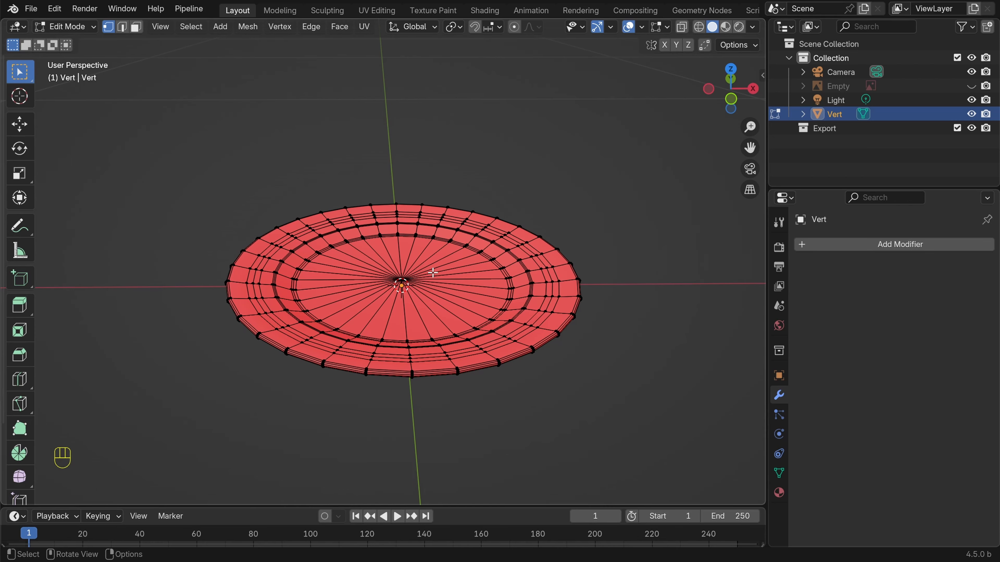
{"action": "key", "text": "a"}
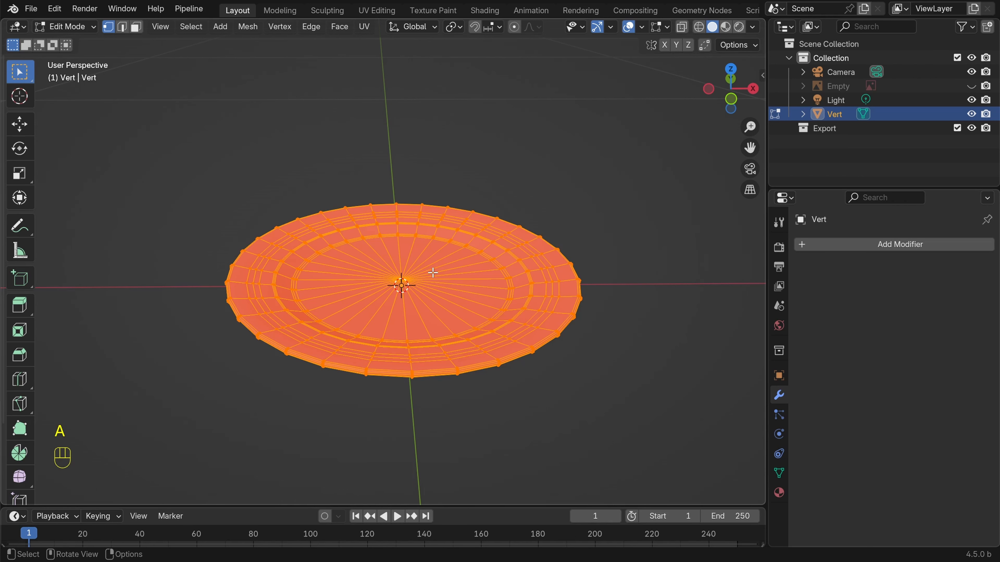
{"action": "key", "text": "shift"}
{"action": "key", "text": "shift+n"}
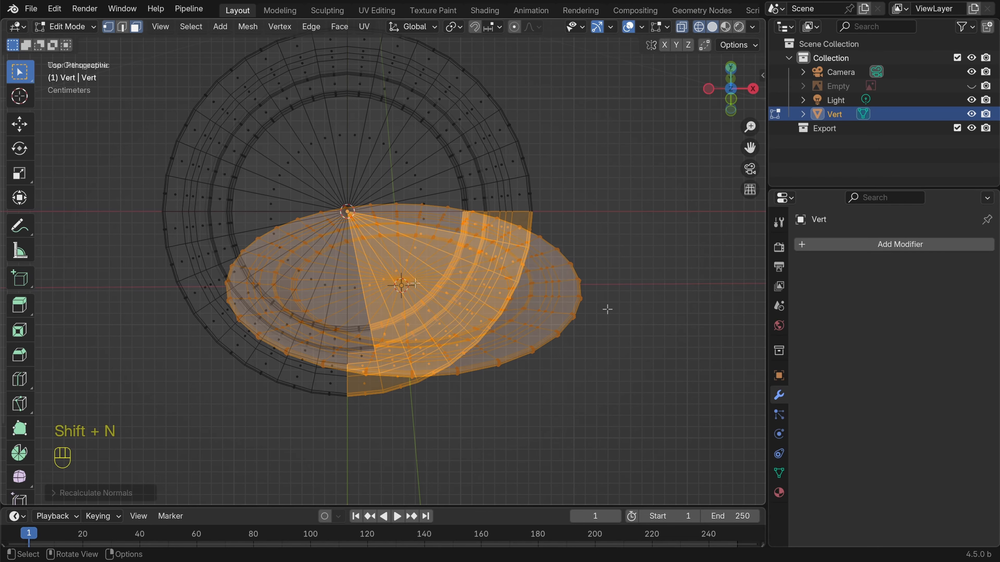
Temporarily hide the selected wedge of plate faces to inspect the inside, and reveal the full mesh again
{"action": "key", "text": "h"}
{"action": "key", "text": "shift+z"}
{"action": "mouse_move", "coordinate": [602, 310]}
{"action": "middle_mouse_down"}
{"action": "mouse_move", "coordinate": [536, 217]}
{"action": "mouse_move", "coordinate": [525, 301]}
{"action": "mouse_move", "coordinate": [555, 295]}
{"action": "mouse_move", "coordinate": [417, 266]}
{"action": "mouse_move", "coordinate": [343, 299]}
{"action": "mouse_move", "coordinate": [429, 282]}
{"action": "mouse_move", "coordinate": [355, 311]}
{"action": "mouse_move", "coordinate": [392, 308]}
{"action": "mouse_move", "coordinate": [441, 272]}
{"action": "mouse_move", "coordinate": [505, 284]}
{"action": "middle_mouse_up"}
{"action": "scroll", "coordinate": [526, 302], "scroll_direction": "up", "scroll_amount": 3}
{"action": "key", "text": "alt+h"}
{"action": "key", "text": "alt+a"}
{"action": "scroll", "coordinate": [504, 284], "scroll_direction": "down", "scroll_amount": 3}
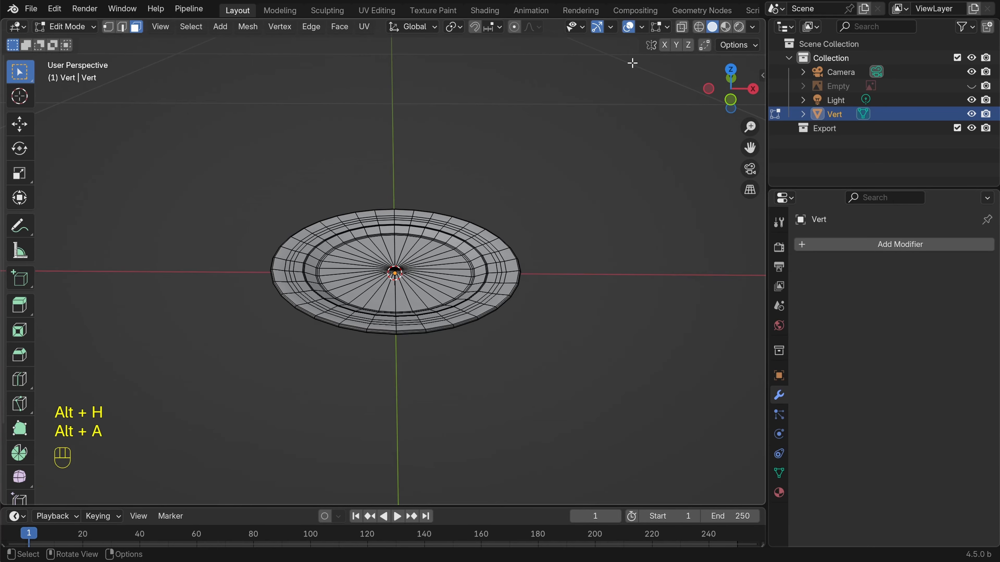
Turn off the Face Orientation overlay, return to Object Mode and deselect everything
{"action": "left_click", "coordinate": [646, 26]}
{"action": "left_click", "coordinate": [554, 290]}
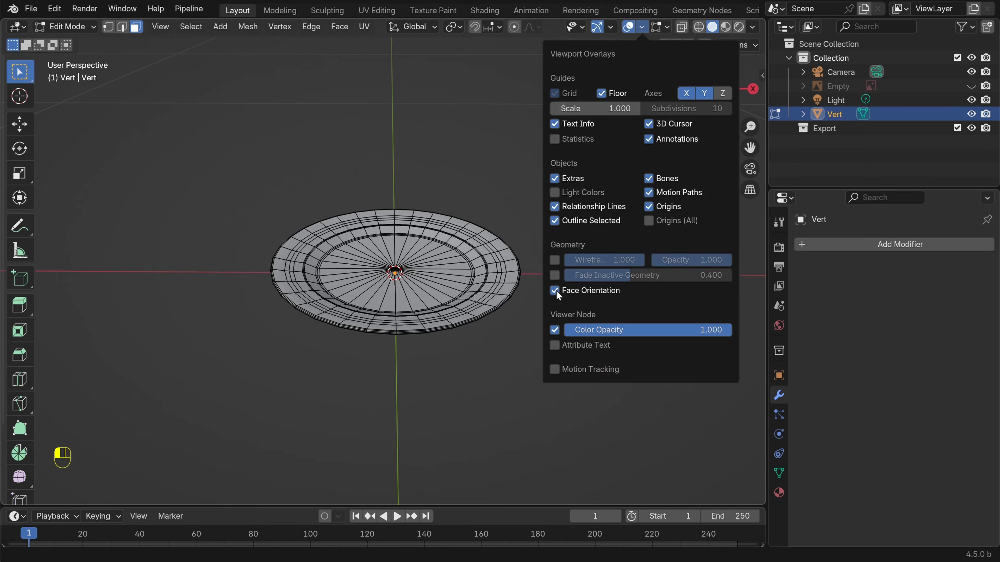
{"action": "key", "text": "Tab"}
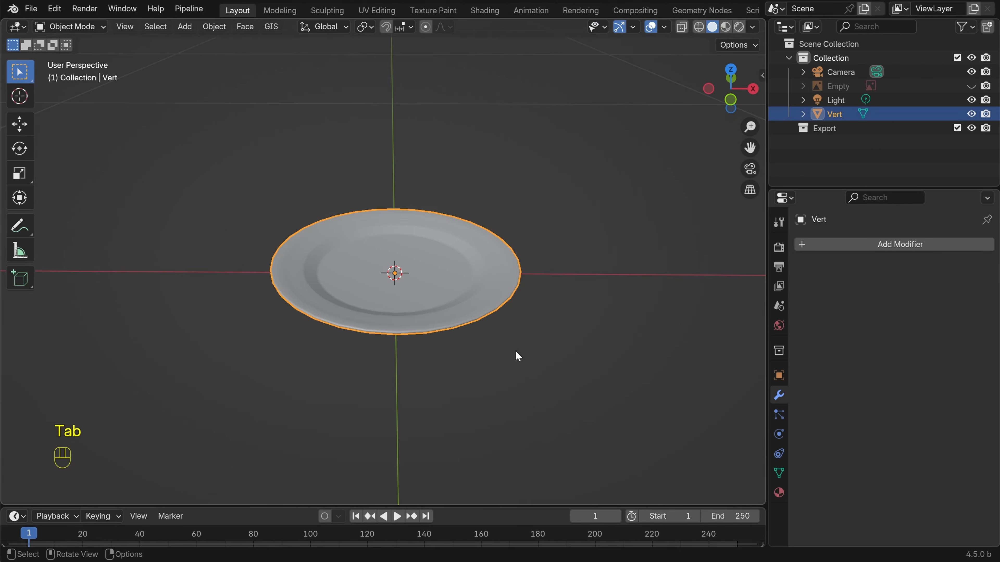
{"action": "key", "text": "alt+a"}
Add a Subdivision Surface modifier to the plate and set its viewport level to 2
{"action": "scroll", "coordinate": [516, 351], "scroll_direction": "up", "scroll_amount": 5}
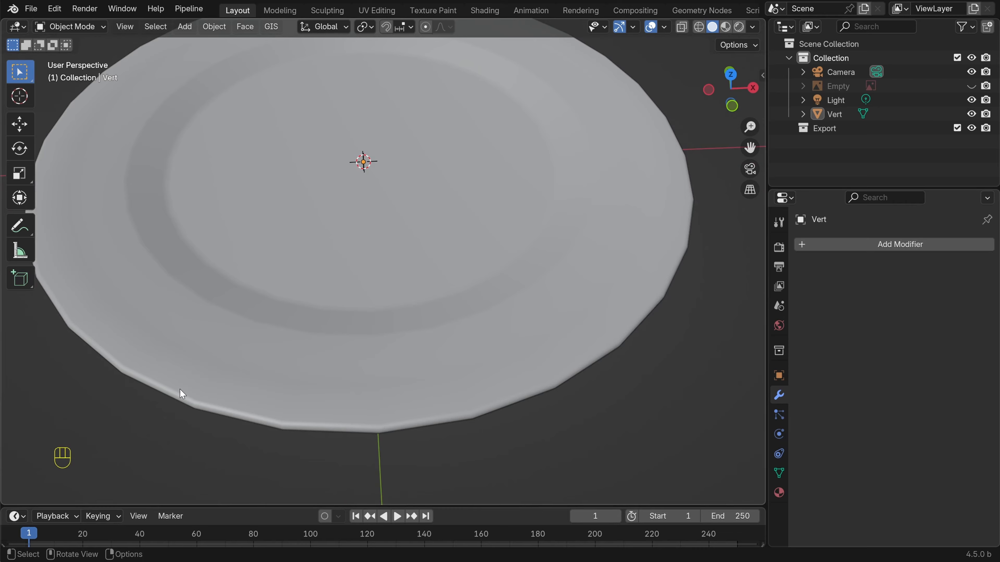
{"action": "scroll", "coordinate": [694, 163], "scroll_direction": "down", "scroll_amount": 2}
{"action": "middle_click_drag", "start_coordinate": [569, 199], "coordinate": [591, 365], "text": "shift"}
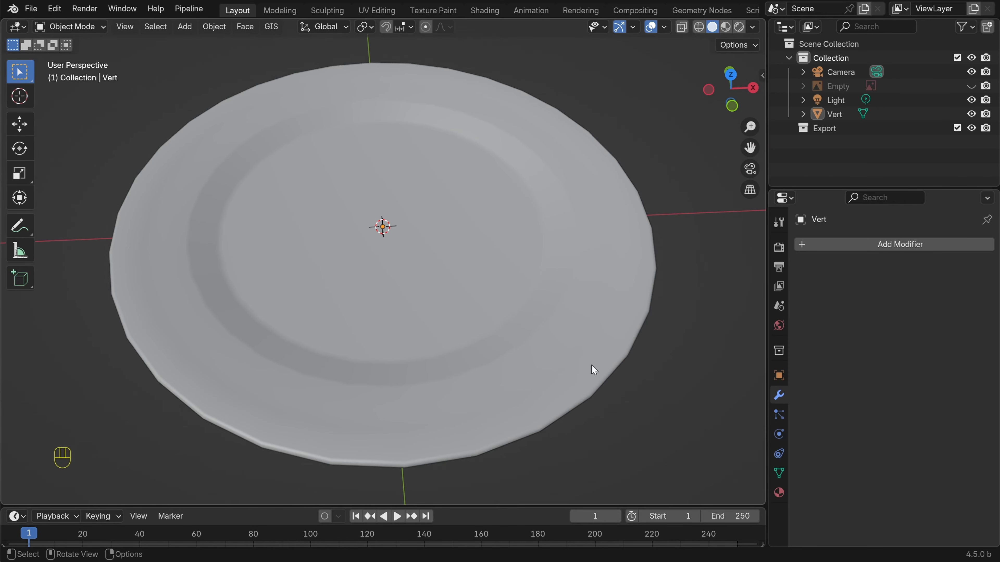
{"action": "left_click", "coordinate": [896, 244]}
{"action": "mouse_move", "coordinate": [822, 296]}
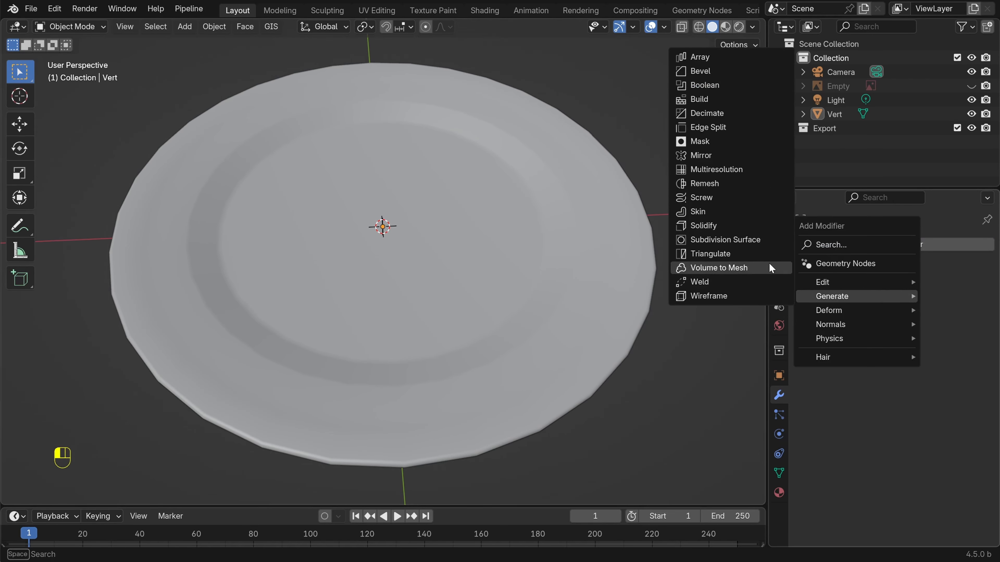
{"action": "left_click", "coordinate": [743, 241]}
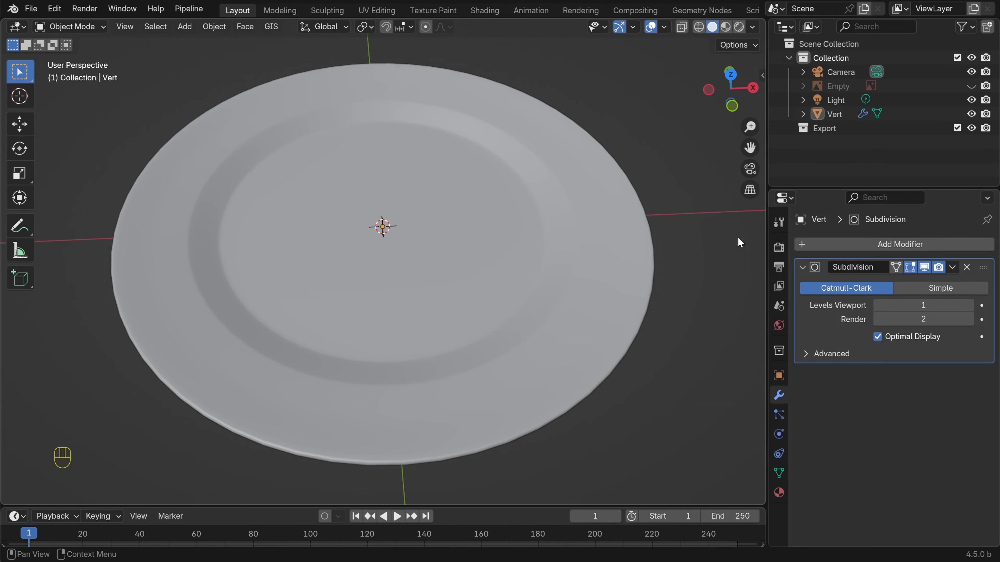
{"action": "left_click", "coordinate": [969, 305]}
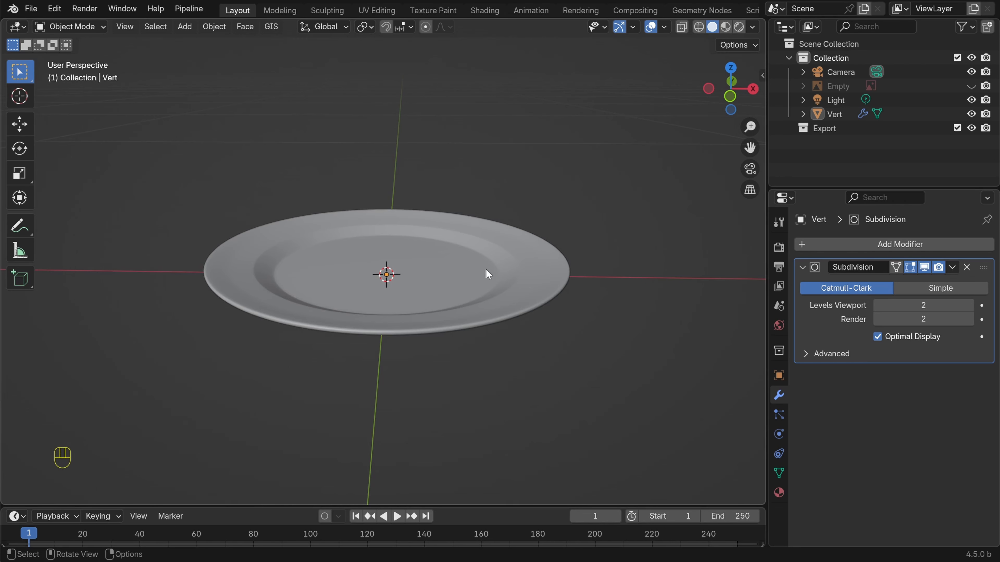
Bring back the hidden reference image and hide the finished plate
{"action": "key", "text": "alt+h"}
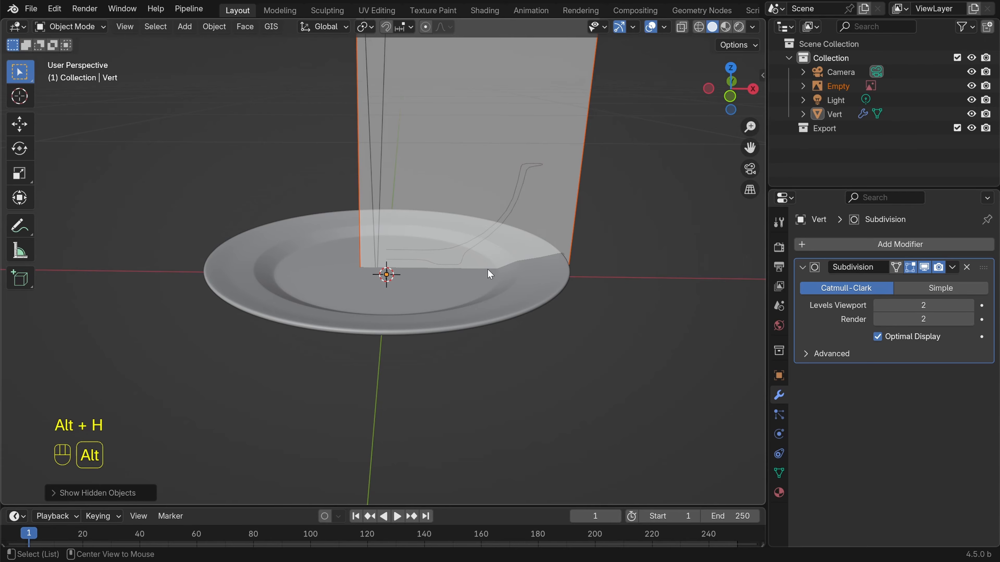
{"action": "key", "text": "alt+a"}
{"action": "key", "text": "KP_1"}
{"action": "scroll", "coordinate": [494, 271], "scroll_direction": "up", "scroll_amount": 3}
{"action": "middle_click_drag", "start_coordinate": [502, 265], "coordinate": [396, 257]}
{"action": "scroll", "coordinate": [397, 236], "scroll_direction": "down", "scroll_amount": 4}
{"action": "left_click", "coordinate": [433, 342]}
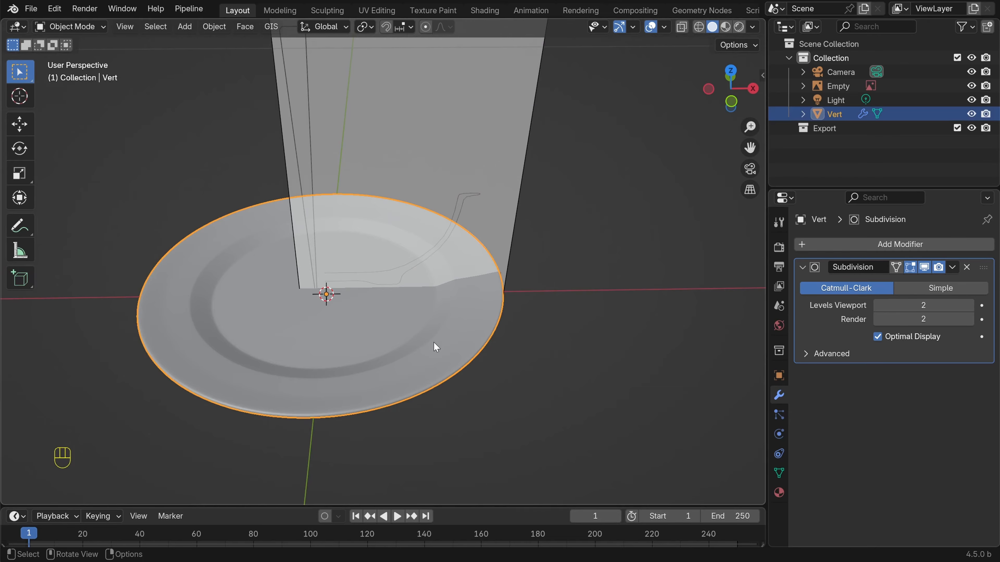
{"action": "key", "text": "h"}
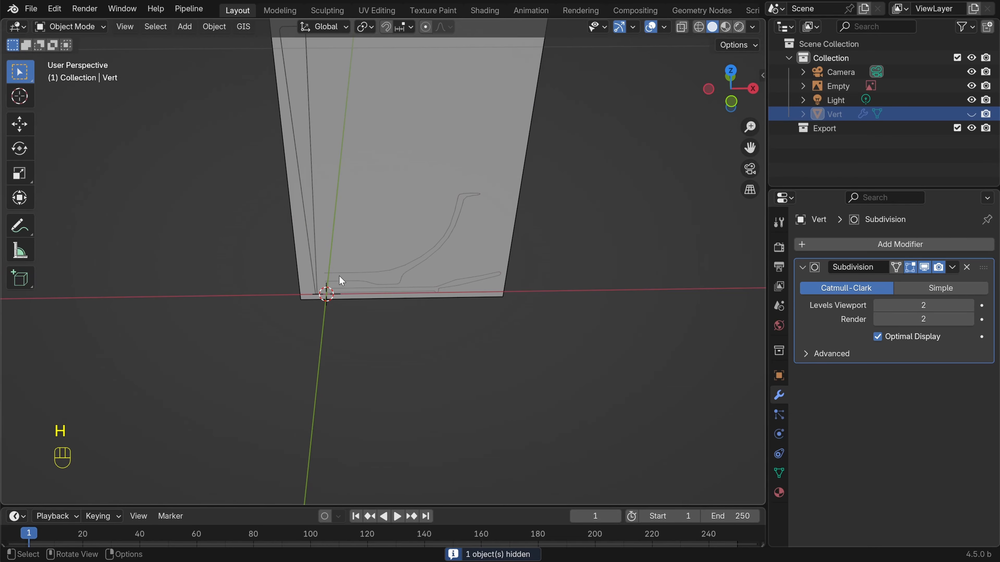
In front view, add a single-vertex mesh at the origin for the bowl's profile
{"action": "key", "text": "KP_1"}
{"action": "scroll", "coordinate": [338, 276], "scroll_direction": "up", "scroll_amount": 8}
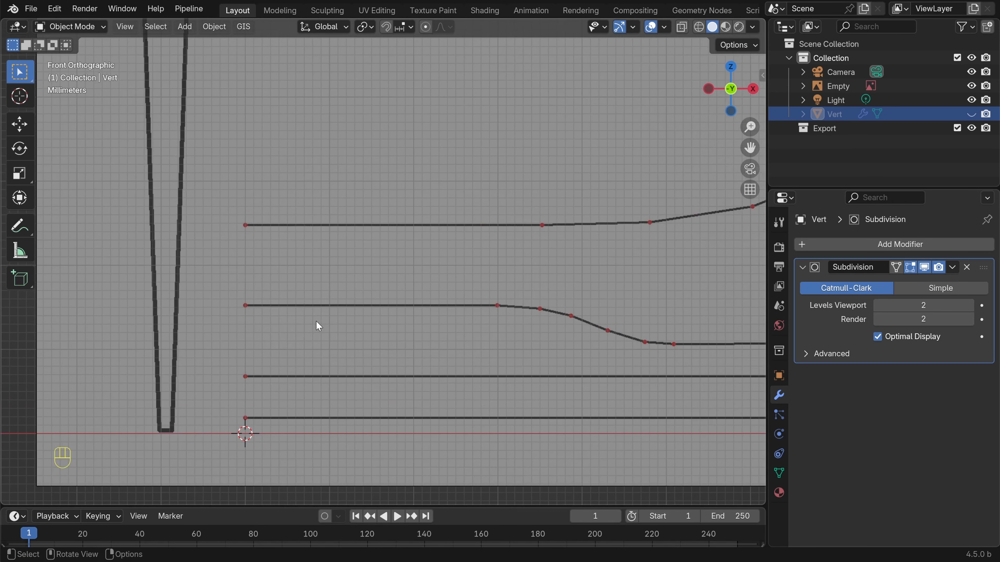
{"action": "middle_click_drag", "start_coordinate": [317, 325], "coordinate": [408, 272], "text": "shift"}
{"action": "key", "text": "shift+a"}
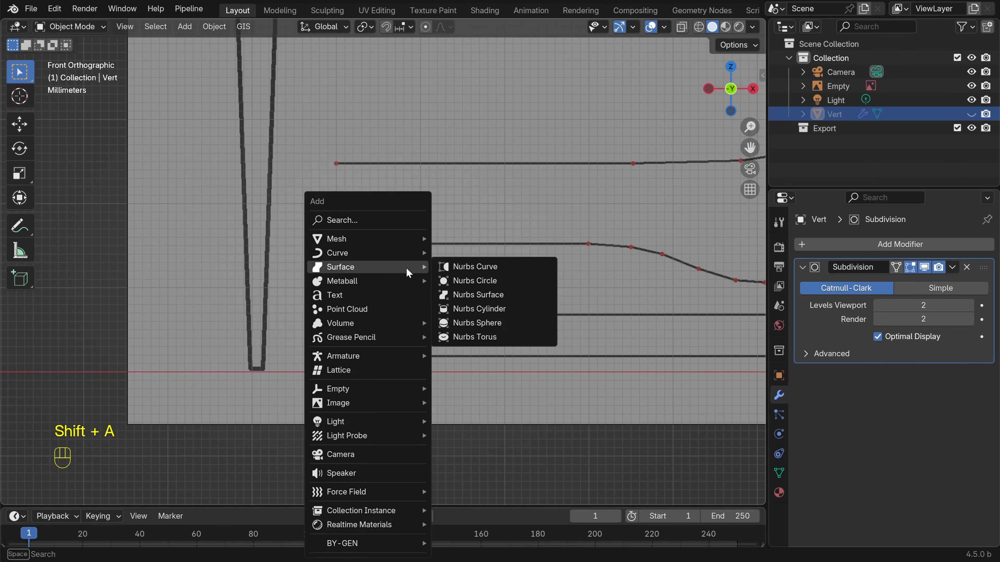
{"action": "mouse_move", "coordinate": [368, 240]}
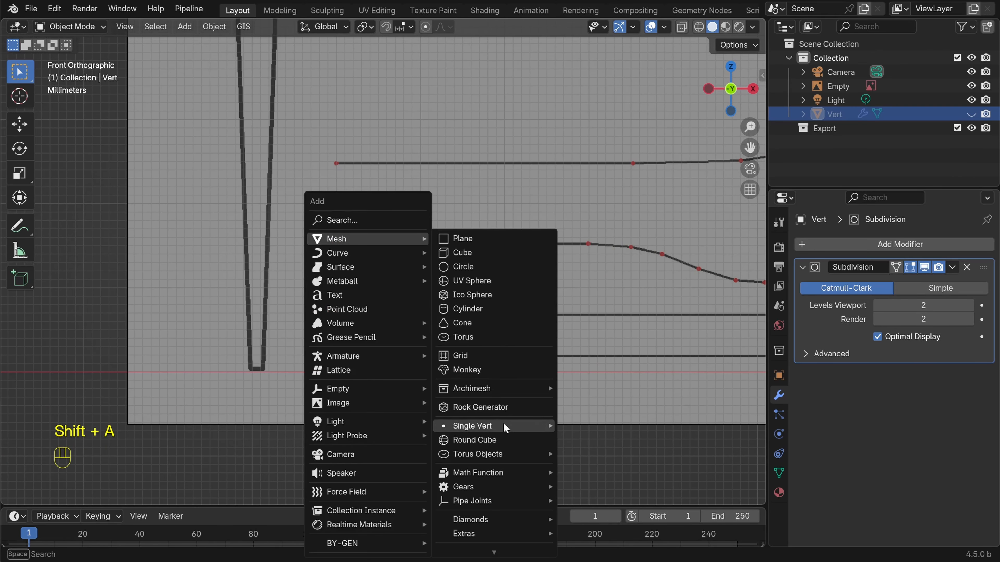
{"action": "mouse_move", "coordinate": [510, 427]}
{"action": "left_click", "coordinate": [606, 427]}
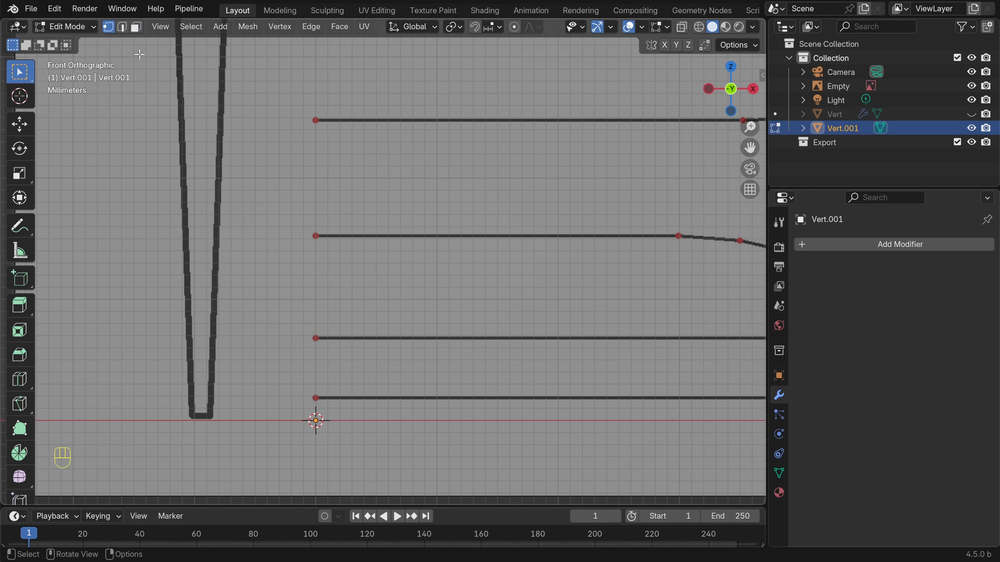
Move the vertex up along Z onto the starting marker of the bowl's lower profile line
{"action": "key", "text": "g"}
{"action": "key", "text": "z"}
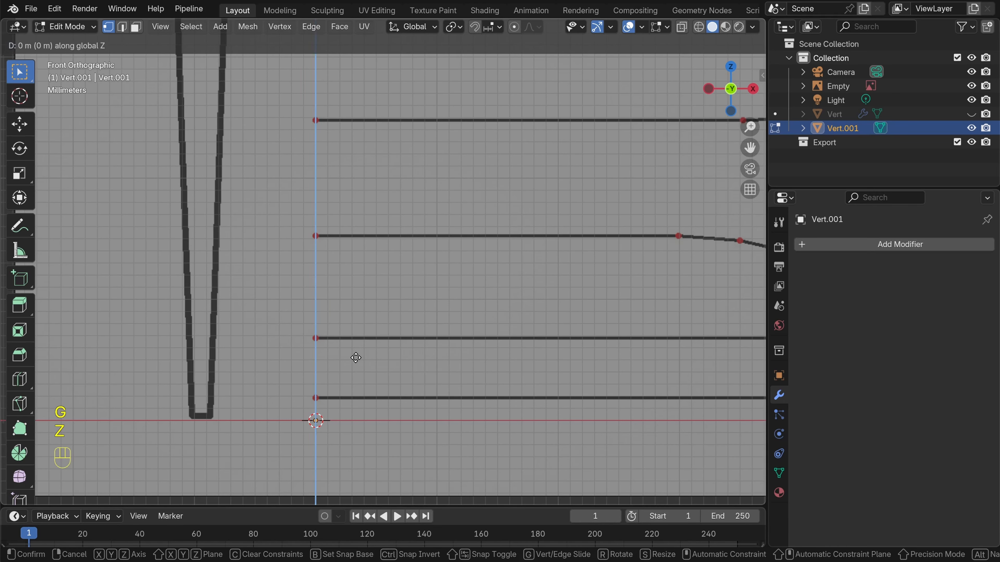
{"action": "left_click", "coordinate": [364, 172]}
{"action": "scroll", "coordinate": [323, 245], "scroll_direction": "up", "scroll_amount": 7}
{"action": "middle_click_drag", "start_coordinate": [323, 245], "coordinate": [544, 310], "text": "shift"}
{"action": "scroll", "coordinate": [462, 262], "scroll_direction": "up", "scroll_amount": 4}
{"action": "key", "text": "g"}
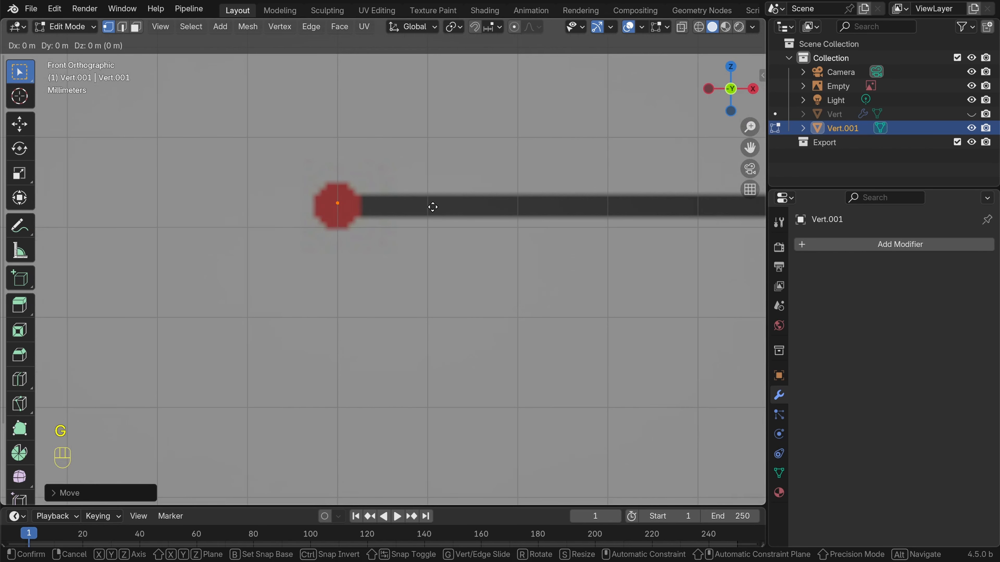
{"action": "key", "text": "z"}
{"action": "left_click", "coordinate": [432, 207]}
{"action": "scroll", "coordinate": [384, 313], "scroll_direction": "down", "scroll_amount": 5}
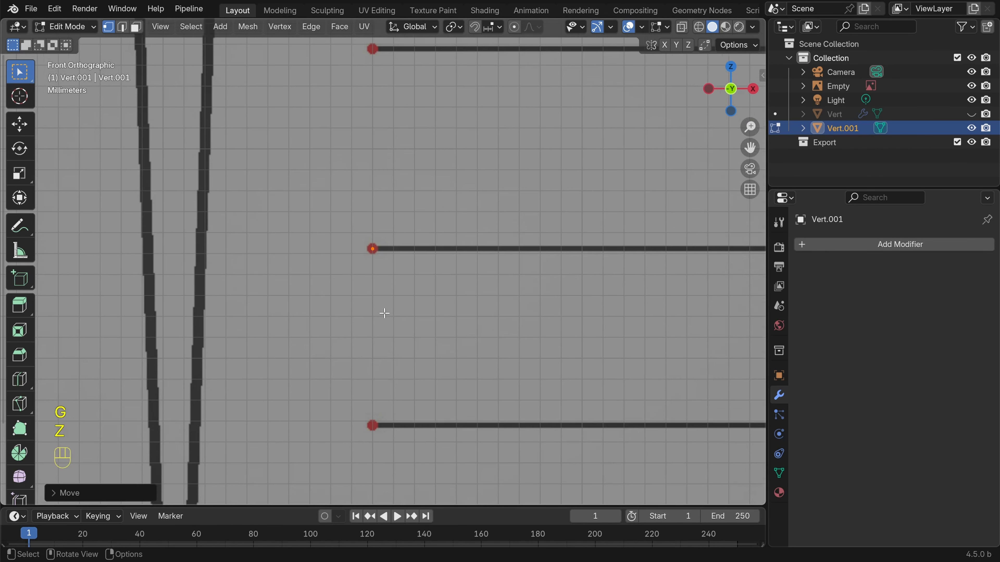
Extrude the vertex along X over the flat part of the bowl's lower profile line
{"action": "scroll", "coordinate": [384, 314], "scroll_direction": "down", "scroll_amount": 6}
{"action": "scroll", "coordinate": [380, 346], "scroll_direction": "up", "scroll_amount": 5}
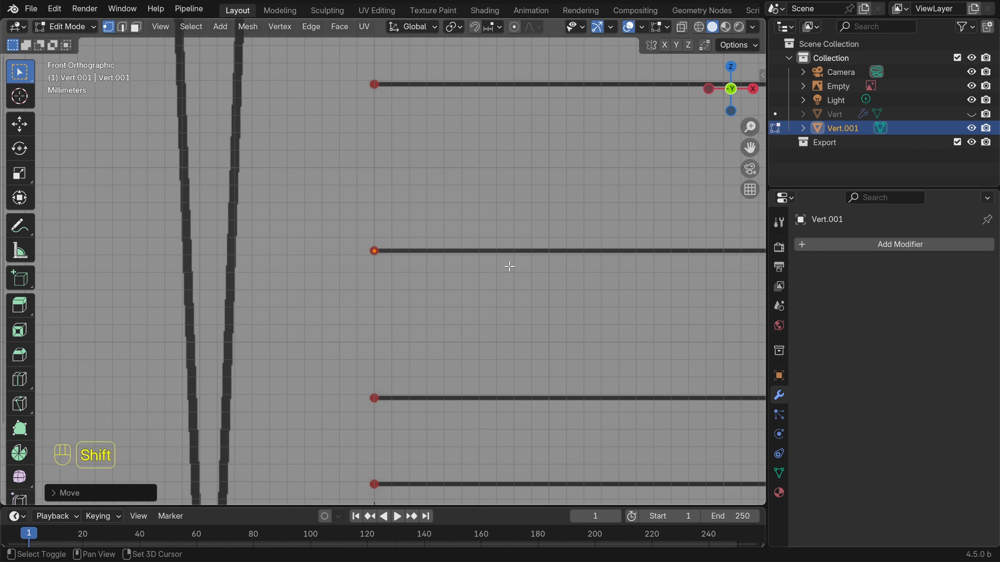
{"action": "middle_click_drag", "start_coordinate": [509, 267], "coordinate": [331, 279], "text": "shift"}
{"action": "middle_click_drag", "start_coordinate": [404, 283], "coordinate": [375, 279], "text": "shift"}
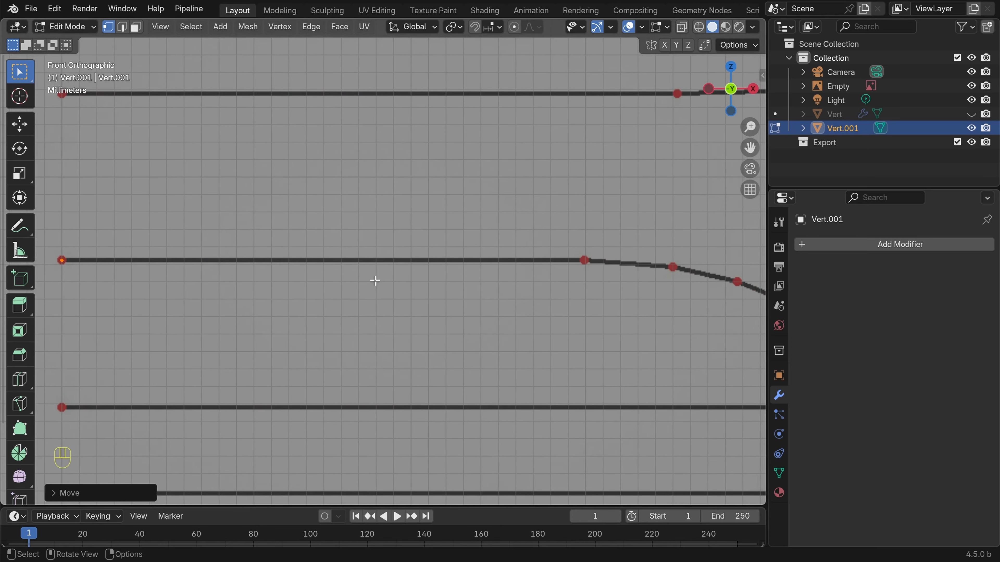
{"action": "key", "text": "e"}
{"action": "key", "text": "x"}
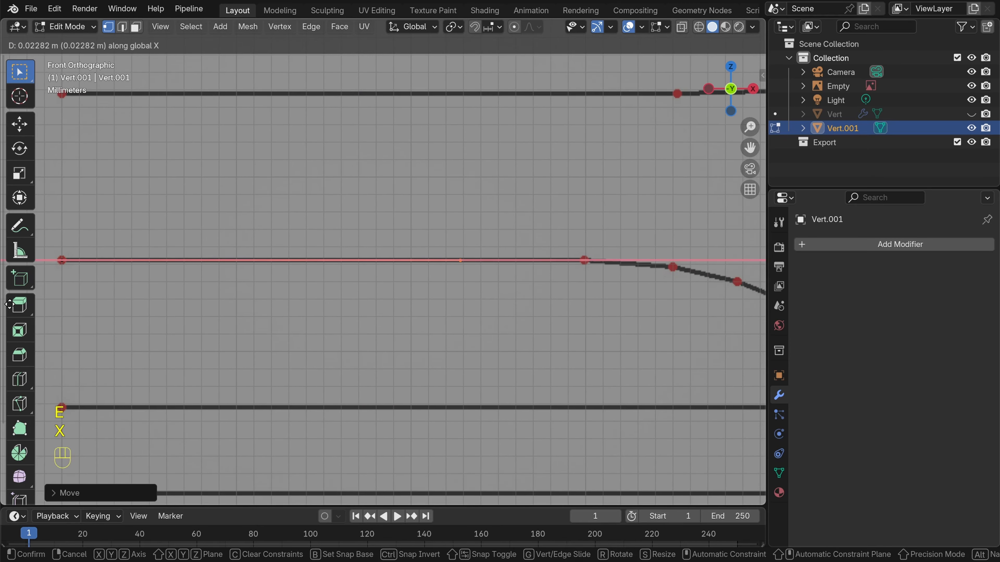
{"action": "left_click", "coordinate": [140, 313]}
Move the extruded vertex along X exactly onto the marker where the bowl's underside begins to curve
{"action": "scroll", "coordinate": [241, 330], "scroll_direction": "down", "scroll_amount": 2}
{"action": "middle_click_drag", "start_coordinate": [431, 311], "coordinate": [284, 303], "text": "shift"}
{"action": "scroll", "coordinate": [382, 291], "scroll_direction": "up", "scroll_amount": 3}
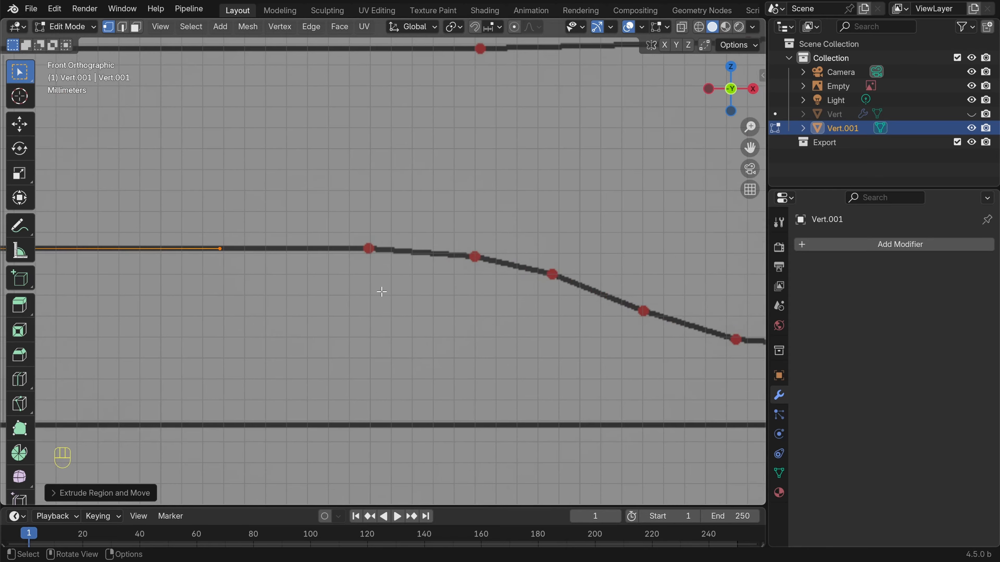
{"action": "key", "text": "g"}
{"action": "key", "text": "x"}
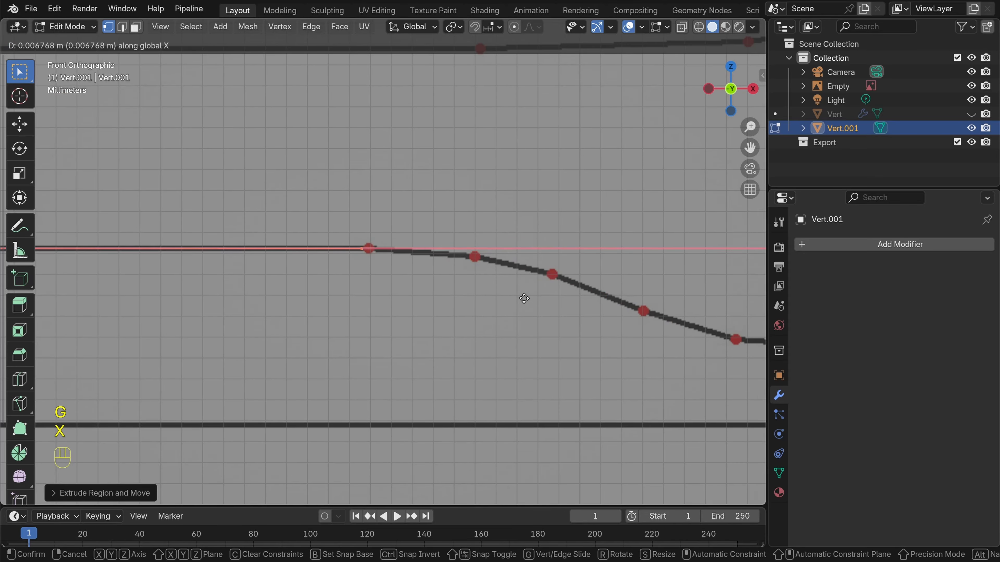
{"action": "left_click", "coordinate": [528, 296]}
{"action": "scroll", "coordinate": [445, 255], "scroll_direction": "up", "scroll_amount": 5}
{"action": "middle_click_drag", "start_coordinate": [445, 254], "coordinate": [400, 275], "text": "shift"}
{"action": "scroll", "coordinate": [399, 274], "scroll_direction": "up", "scroll_amount": 2}
{"action": "key", "text": "g"}
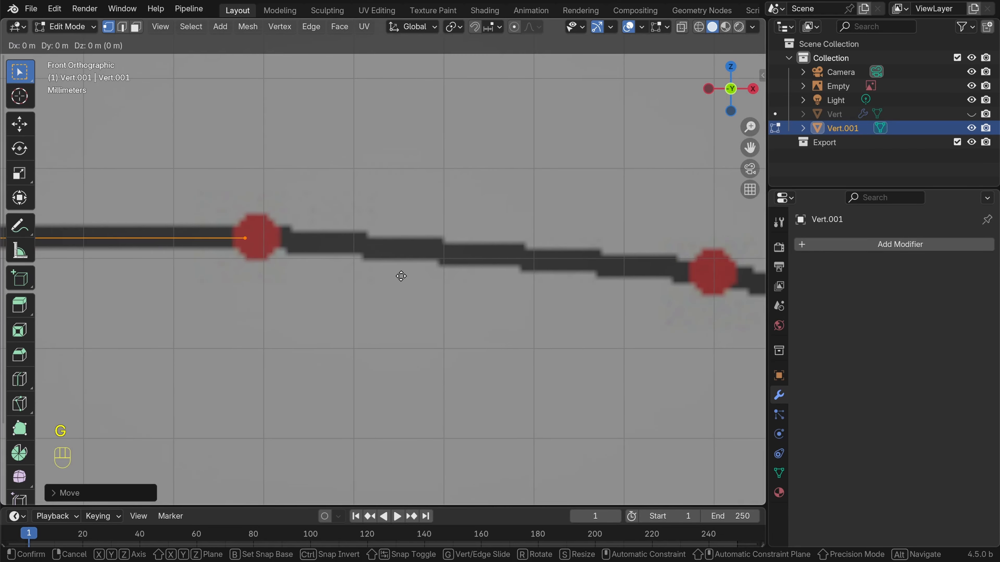
{"action": "key", "text": "x"}
{"action": "middle_click_drag", "start_coordinate": [449, 296], "coordinate": [382, 300], "text": "shift"}
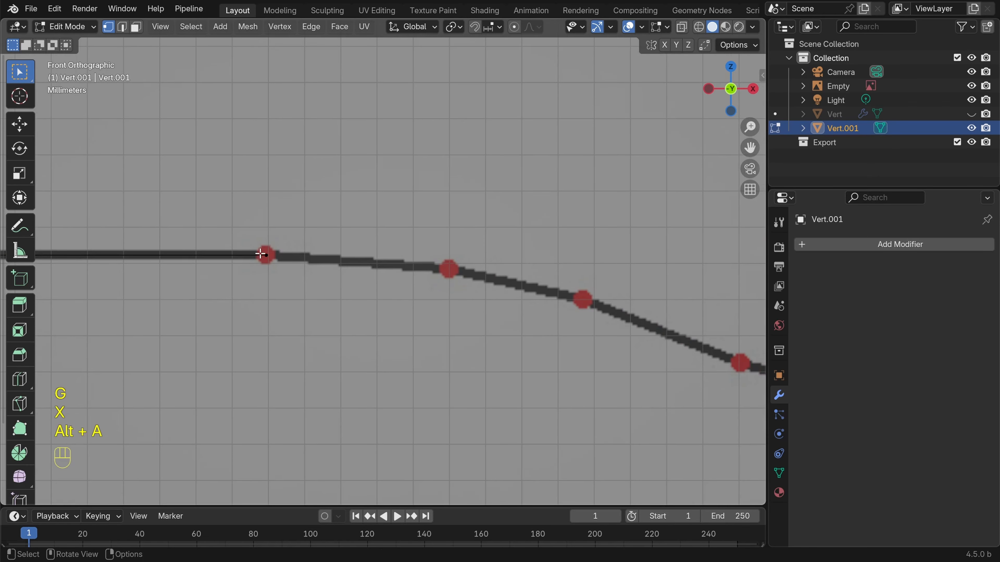
Trace the bowl's curved underside with extruded vertices, marker by marker, to the start of the foot's flat bottom line
{"action": "left_click", "coordinate": [261, 254]}
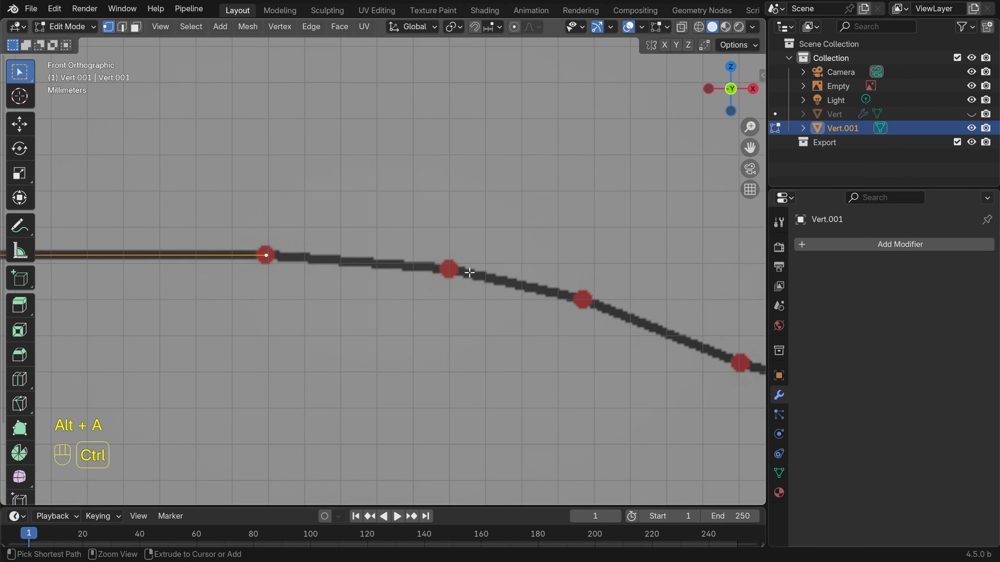
{"action": "right_click", "coordinate": [582, 300], "text": "ctrl"}
{"action": "scroll", "coordinate": [552, 317], "scroll_direction": "down", "scroll_amount": 4}
{"action": "middle_click_drag", "start_coordinate": [511, 339], "coordinate": [330, 300], "text": "shift"}
{"action": "scroll", "coordinate": [335, 295], "scroll_direction": "up", "scroll_amount": 4}
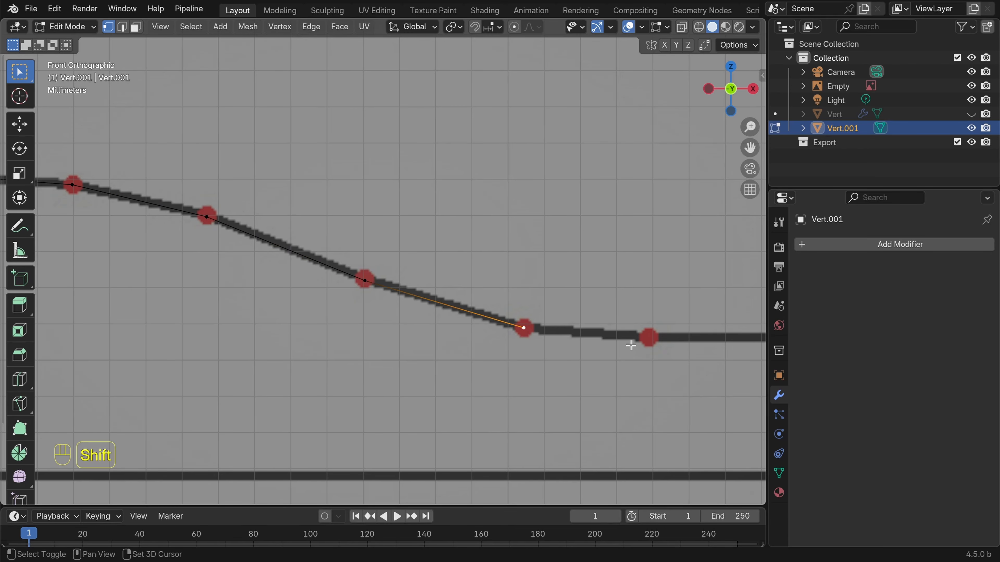
{"action": "middle_click_drag", "start_coordinate": [651, 336], "coordinate": [336, 304], "text": "shift"}
{"action": "right_click", "coordinate": [332, 306], "text": "ctrl"}
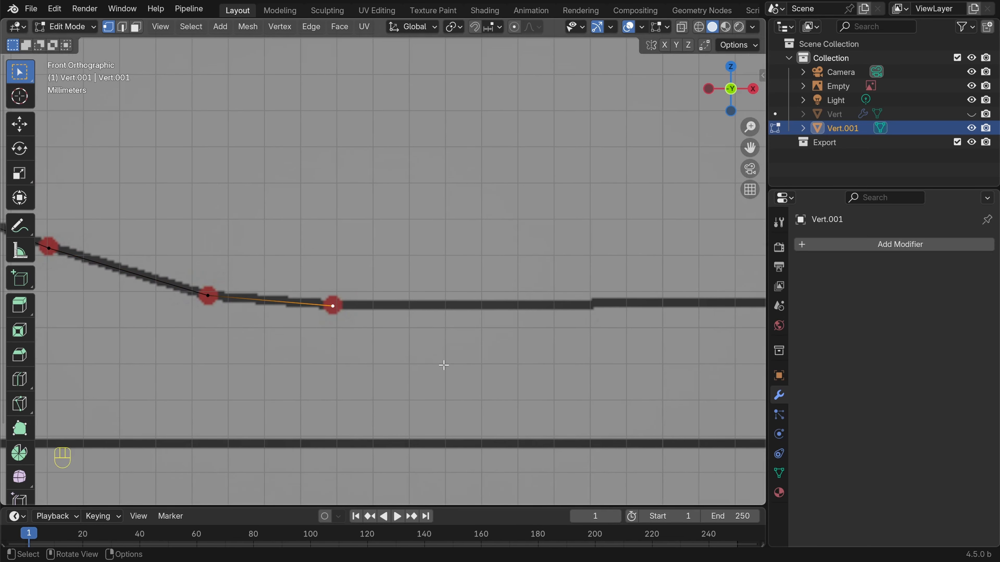
Extrude the last vertex along X across the foot's flat bottom to the marker at its outer end
{"action": "scroll", "coordinate": [439, 358], "scroll_direction": "down", "scroll_amount": 5}
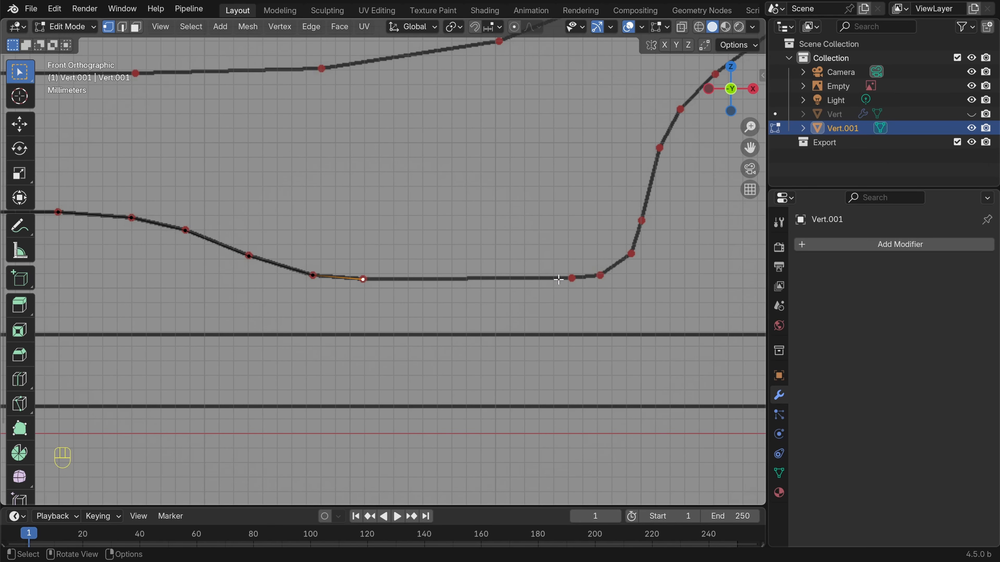
{"action": "middle_click_drag", "start_coordinate": [488, 300], "coordinate": [418, 317], "text": "shift"}
{"action": "scroll", "coordinate": [419, 318], "scroll_direction": "up", "scroll_amount": 1}
{"action": "key", "text": "e"}
{"action": "key", "text": "x"}
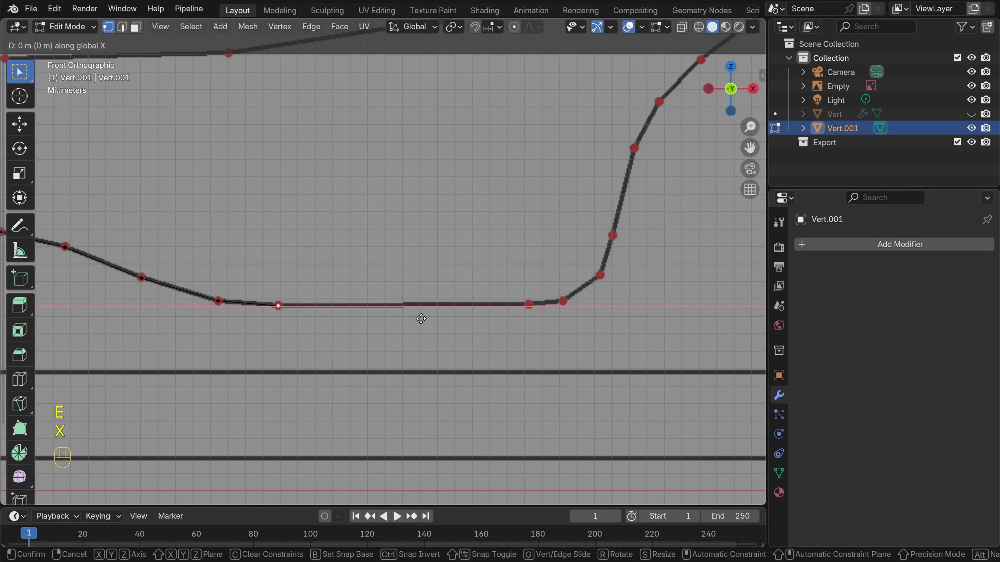
{"action": "left_click", "coordinate": [672, 328]}
Extrude vertices onto the three markers around the foot's outer bottom corner
{"action": "scroll", "coordinate": [603, 340], "scroll_direction": "up", "scroll_amount": 5}
{"action": "middle_click_drag", "start_coordinate": [603, 339], "coordinate": [264, 257], "text": "shift"}
{"action": "scroll", "coordinate": [383, 259], "scroll_direction": "up", "scroll_amount": 4}
{"action": "middle_click_drag", "start_coordinate": [513, 304], "coordinate": [360, 260], "text": "shift"}
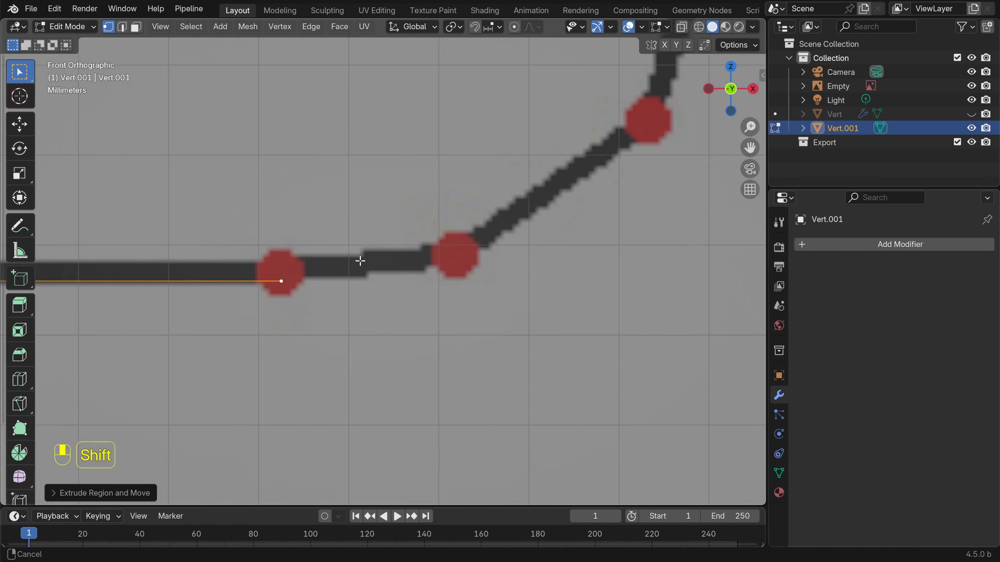
{"action": "right_click", "coordinate": [459, 255], "text": "ctrl"}
{"action": "scroll", "coordinate": [459, 255], "scroll_direction": "down", "scroll_amount": 6}
{"action": "right_click", "coordinate": [432, 264], "text": "ctrl"}
{"action": "right_click", "coordinate": [453, 196], "text": "ctrl"}
{"action": "scroll", "coordinate": [454, 196], "scroll_direction": "down", "scroll_amount": 4}
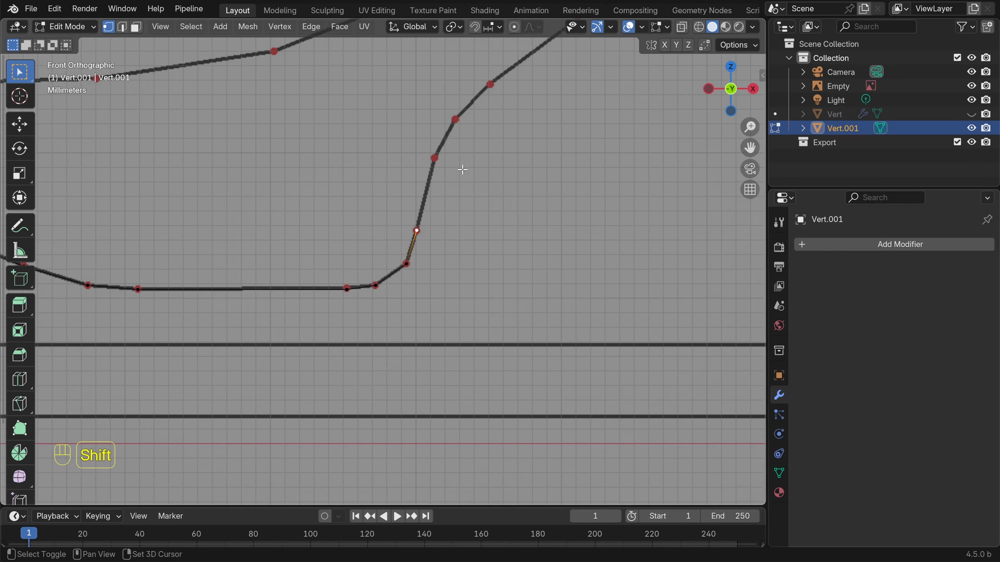
Continue the profile up the foot's side and over the curve into the start of the bowl's outer wall
{"action": "middle_click_drag", "start_coordinate": [462, 170], "coordinate": [415, 263], "text": "shift"}
{"action": "scroll", "coordinate": [414, 263], "scroll_direction": "up", "scroll_amount": 5}
{"action": "right_click", "coordinate": [388, 239], "text": "ctrl"}
{"action": "right_click", "coordinate": [439, 144], "text": "ctrl"}
{"action": "middle_click_drag", "start_coordinate": [527, 58], "coordinate": [265, 272], "text": "shift"}
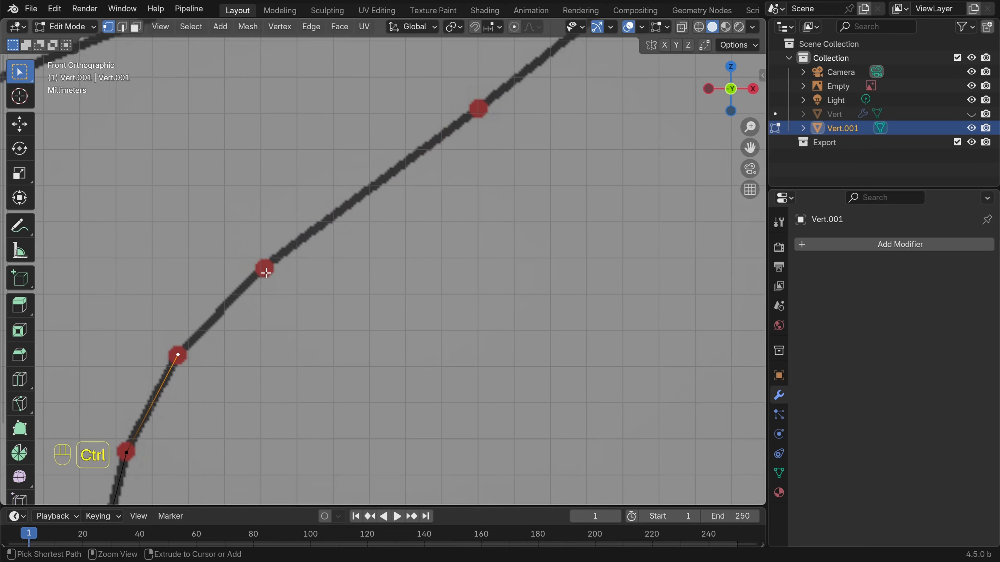
{"action": "right_click", "coordinate": [479, 108], "text": "ctrl"}
Extrude two more vertices onto the markers along the lower part of the bowl's outer wall
{"action": "middle_click_drag", "start_coordinate": [551, 59], "coordinate": [218, 400], "text": "shift"}
{"action": "right_click", "coordinate": [395, 252], "text": "ctrl"}
{"action": "middle_click_drag", "start_coordinate": [512, 118], "coordinate": [273, 355], "text": "shift"}
{"action": "right_click", "coordinate": [397, 241], "text": "ctrl"}
{"action": "scroll", "coordinate": [397, 241], "scroll_direction": "down", "scroll_amount": 6}
Trace the upper part of the outer wall marker by marker up to the bend beneath the rim
{"action": "middle_click_drag", "start_coordinate": [464, 193], "coordinate": [405, 252], "text": "shift"}
{"action": "scroll", "coordinate": [406, 252], "scroll_direction": "up", "scroll_amount": 7}
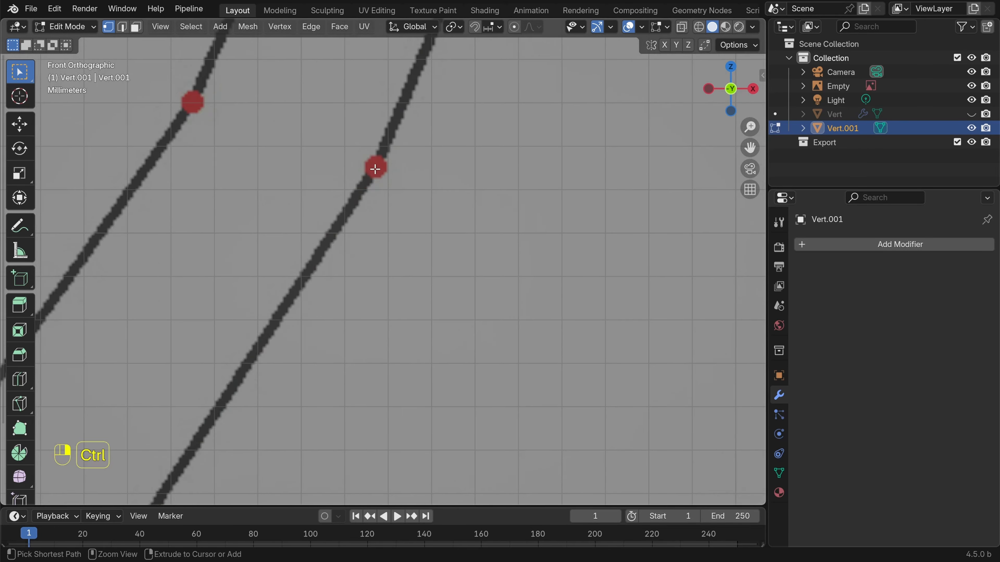
{"action": "right_click", "coordinate": [374, 169], "text": "ctrl"}
{"action": "middle_click_drag", "start_coordinate": [472, 63], "coordinate": [354, 410], "text": "shift"}
{"action": "right_click", "coordinate": [381, 232], "text": "ctrl"}
{"action": "middle_click_drag", "start_coordinate": [433, 71], "coordinate": [375, 290], "text": "shift"}
{"action": "right_click", "coordinate": [395, 306], "text": "ctrl"}
{"action": "right_click", "coordinate": [329, 226], "text": "ctrl"}
Trace the rim's underside, around its outer tip and onto the middle marker of its top edge
{"action": "middle_click_drag", "start_coordinate": [466, 75], "coordinate": [359, 240], "text": "shift"}
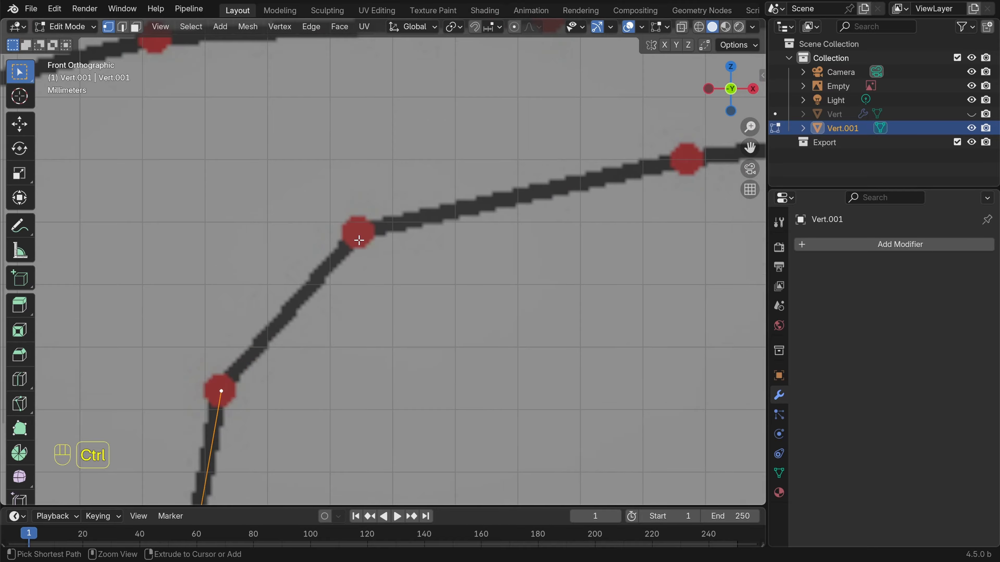
{"action": "right_click", "coordinate": [359, 240], "text": "ctrl"}
{"action": "middle_click_drag", "start_coordinate": [686, 160], "coordinate": [337, 222], "text": "shift"}
{"action": "right_click", "coordinate": [548, 84], "text": "ctrl"}
{"action": "scroll", "coordinate": [548, 83], "scroll_direction": "down", "scroll_amount": 5}
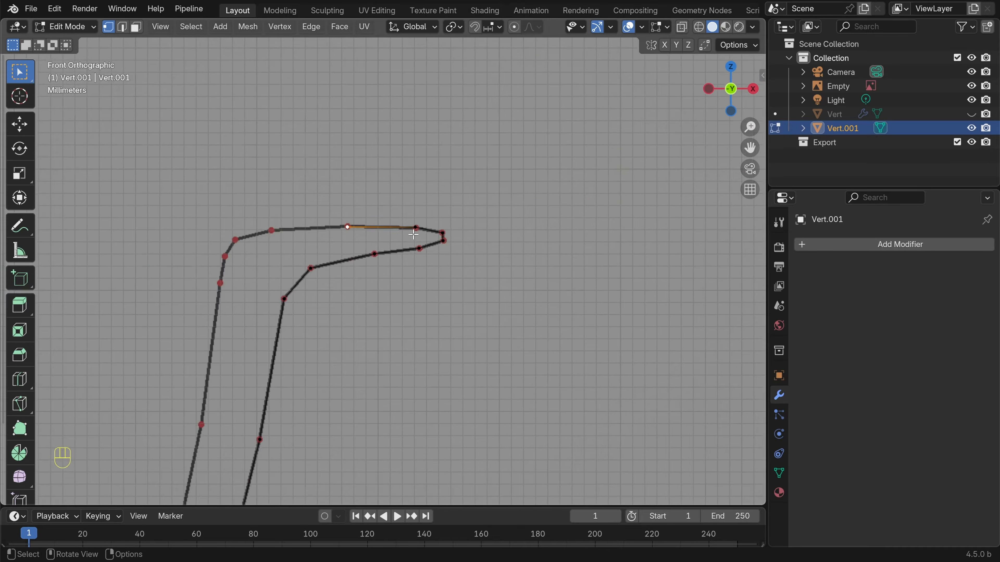
Extrude vertices onto the markers around the rim's inner corner down to the start of the inner wall
{"action": "scroll", "coordinate": [560, 98], "scroll_direction": "up", "scroll_amount": 3}
{"action": "right_click", "coordinate": [560, 98], "text": "ctrl"}
{"action": "right_click", "coordinate": [443, 160], "text": "ctrl"}
{"action": "right_click", "coordinate": [432, 229], "text": "ctrl"}
Trace the upper part of the bowl's inner wall downward with vertices on its markers
{"action": "scroll", "coordinate": [381, 263], "scroll_direction": "down", "scroll_amount": 7}
{"action": "middle_click_drag", "start_coordinate": [381, 366], "coordinate": [398, 200], "text": "shift"}
{"action": "scroll", "coordinate": [400, 187], "scroll_direction": "up", "scroll_amount": 8}
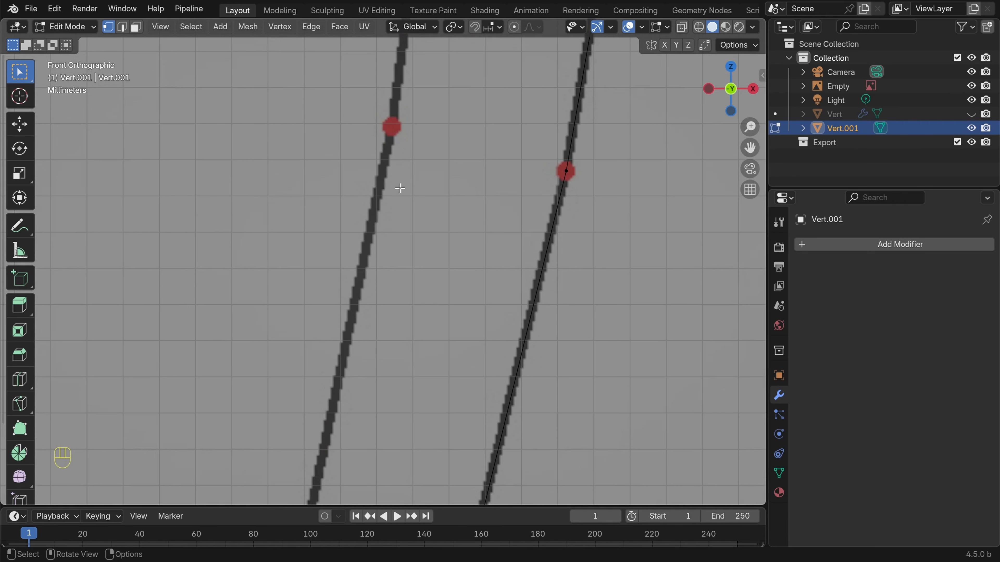
{"action": "right_click", "coordinate": [391, 127], "text": "ctrl"}
{"action": "middle_click_drag", "start_coordinate": [350, 427], "coordinate": [442, 303], "text": "shift"}
{"action": "right_click", "coordinate": [471, 295], "text": "ctrl"}
{"action": "middle_click_drag", "start_coordinate": [419, 413], "coordinate": [462, 174], "text": "shift"}
{"action": "right_click", "coordinate": [462, 174], "text": "ctrl"}
Continue tracing the steeply curved lower section of the inner wall onto its following markers
{"action": "scroll", "coordinate": [462, 160], "scroll_direction": "down", "scroll_amount": 8}
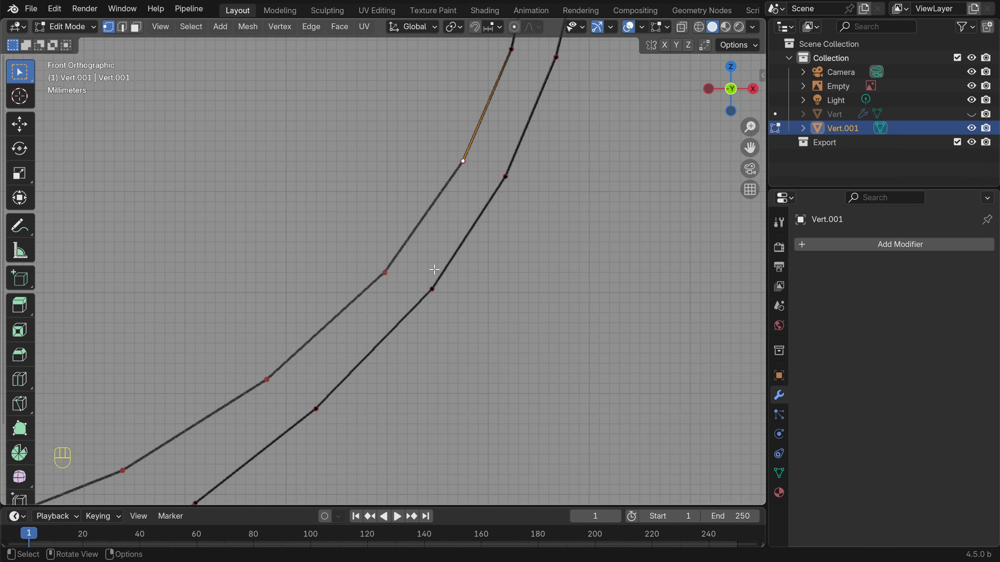
{"action": "scroll", "coordinate": [384, 263], "scroll_direction": "up", "scroll_amount": 10}
{"action": "right_click", "coordinate": [386, 293], "text": "ctrl"}
{"action": "scroll", "coordinate": [493, 311], "scroll_direction": "down", "scroll_amount": 10}
{"action": "middle_click_drag", "start_coordinate": [339, 411], "coordinate": [366, 197], "text": "shift"}
{"action": "scroll", "coordinate": [365, 196], "scroll_direction": "up", "scroll_amount": 10}
{"action": "right_click", "coordinate": [365, 196], "text": "ctrl"}
Trace the shallow end of the inner wall to the marker where the bowl's flat inner floor begins
{"action": "scroll", "coordinate": [364, 196], "scroll_direction": "down", "scroll_amount": 8}
{"action": "scroll", "coordinate": [438, 250], "scroll_direction": "up", "scroll_amount": 3}
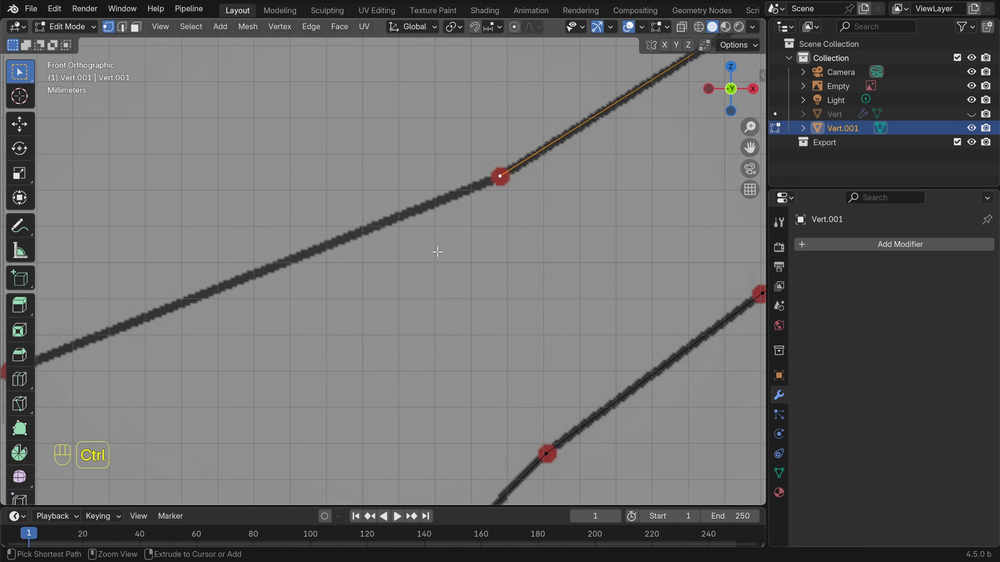
{"action": "middle_click_drag", "start_coordinate": [437, 250], "coordinate": [123, 284], "text": "shift"}
{"action": "scroll", "coordinate": [382, 280], "scroll_direction": "up", "scroll_amount": 6}
{"action": "right_click", "coordinate": [383, 279], "text": "ctrl"}
{"action": "scroll", "coordinate": [374, 282], "scroll_direction": "down", "scroll_amount": 4}
{"action": "scroll", "coordinate": [455, 302], "scroll_direction": "up", "scroll_amount": 2}
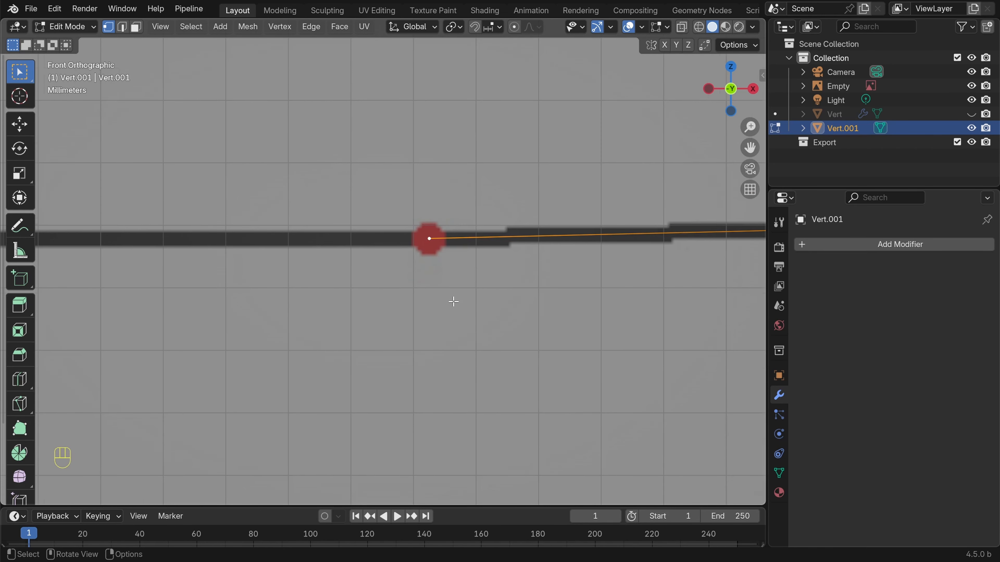
Extrude the last vertex along X over the flat inner floor toward the bowl's centre axis
{"action": "scroll", "coordinate": [453, 297], "scroll_direction": "down", "scroll_amount": 8}
{"action": "scroll", "coordinate": [398, 292], "scroll_direction": "up", "scroll_amount": 4}
{"action": "scroll", "coordinate": [398, 291], "scroll_direction": "up", "scroll_amount": 1}
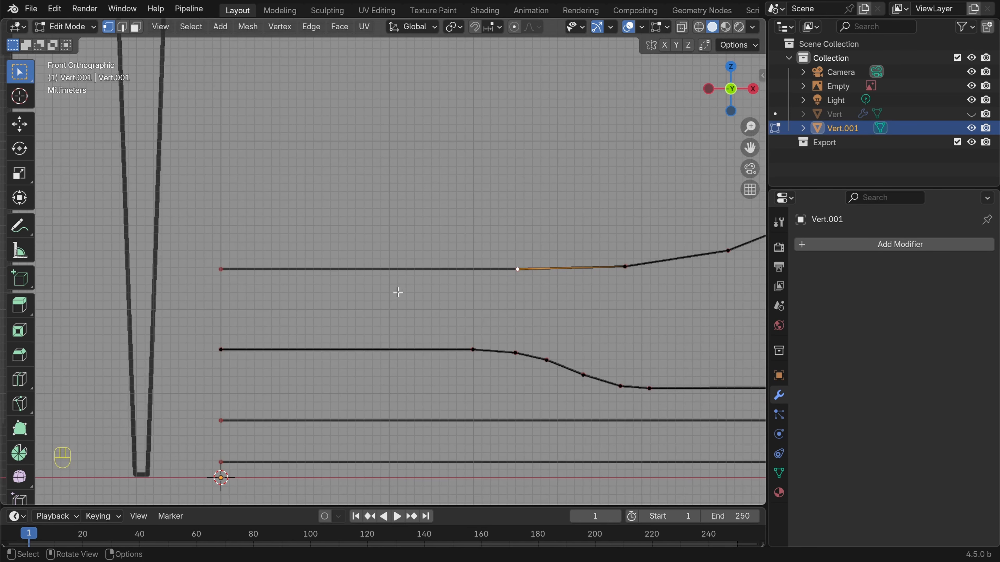
{"action": "key", "text": "e"}
{"action": "key", "text": "x"}
{"action": "left_click", "coordinate": [146, 302]}
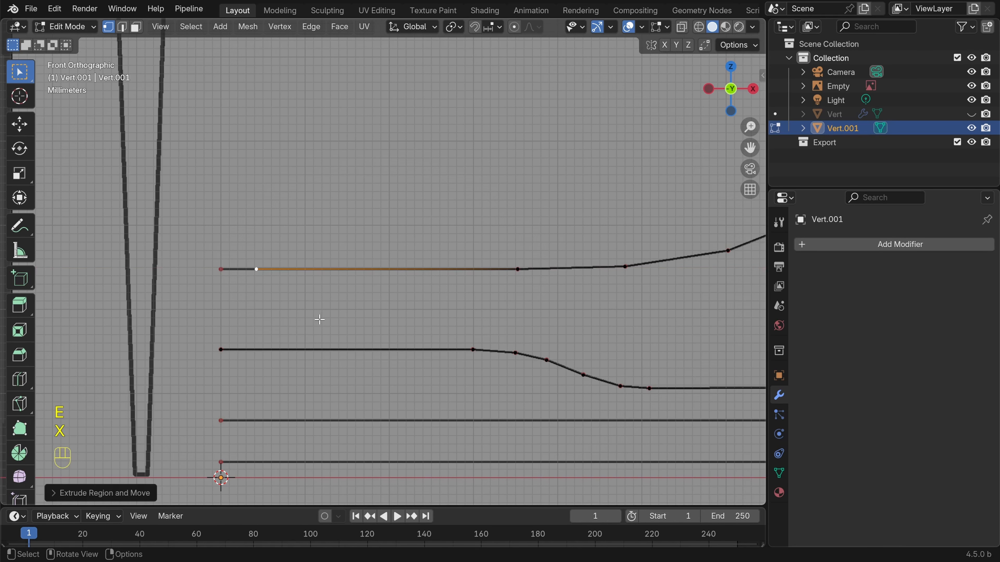
Move the inner floor's end vertex along X, using it as snap base, onto the lower profile line's centre end vertex
{"action": "scroll", "coordinate": [444, 273], "scroll_direction": "up", "scroll_amount": 3}
{"action": "scroll", "coordinate": [350, 409], "scroll_direction": "up", "scroll_amount": 4}
{"action": "middle_click_drag", "start_coordinate": [467, 289], "coordinate": [437, 310], "text": "shift"}
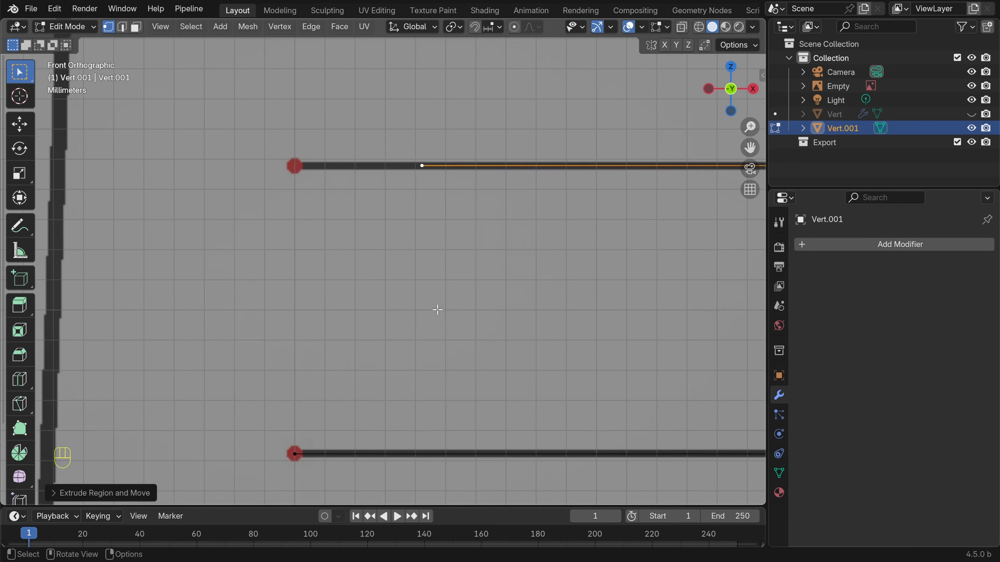
{"action": "key", "text": "g"}
{"action": "key", "text": "x"}
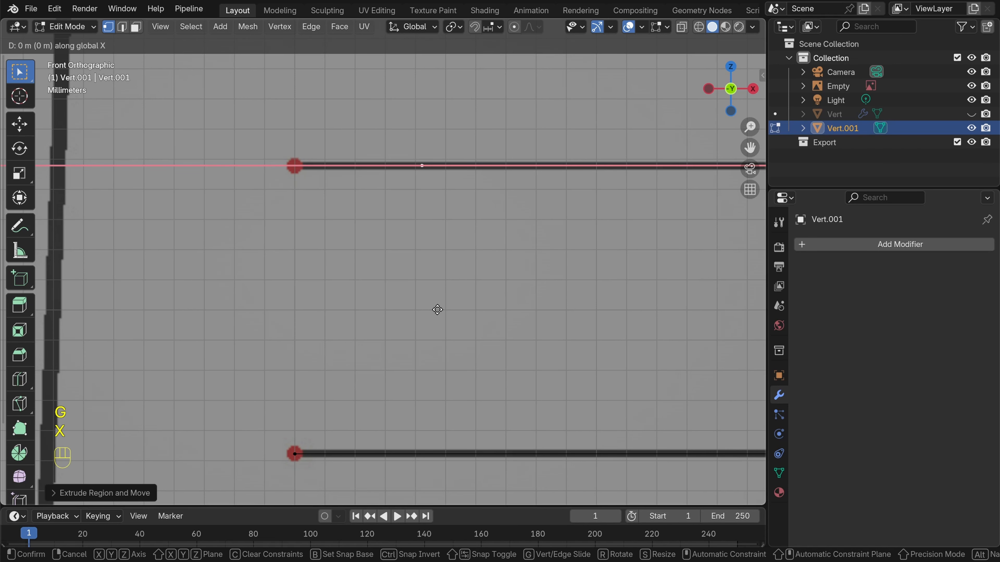
{"action": "key", "text": "b"}
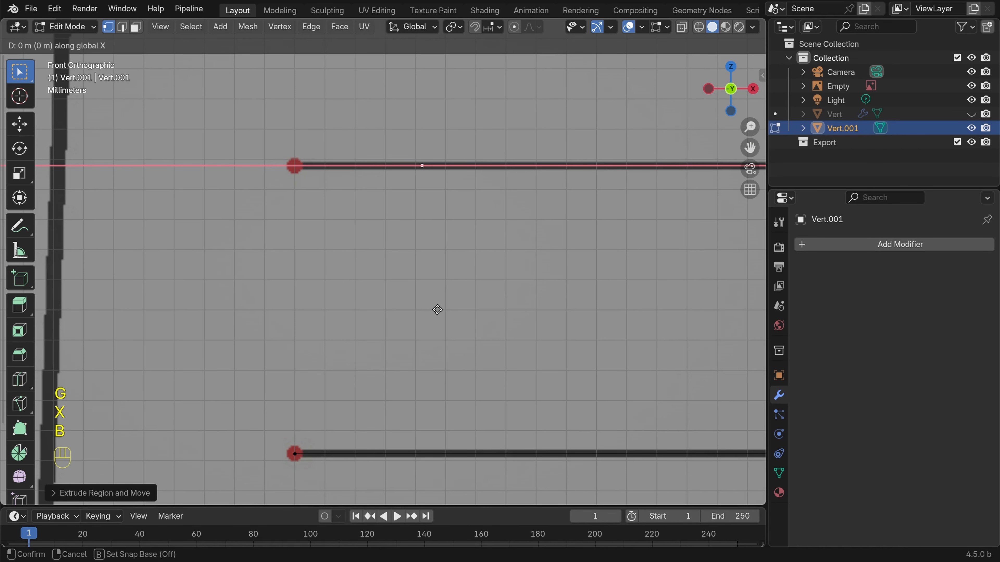
{"action": "left_click", "coordinate": [422, 166]}
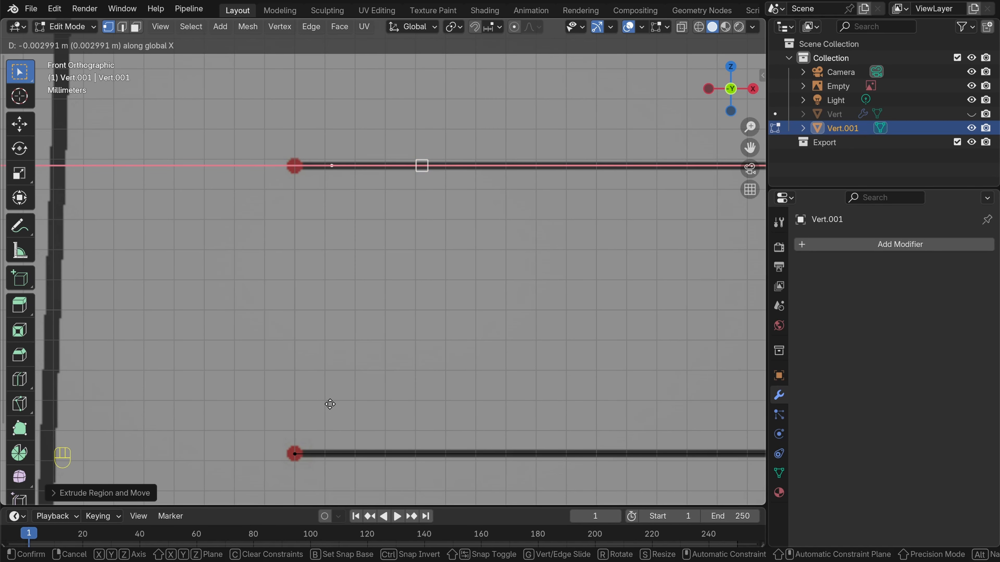
{"action": "left_click", "coordinate": [293, 454]}
Select the two centre end vertices of the profile to check their alignment, and clear the selection
{"action": "key", "text": "alt+a"}
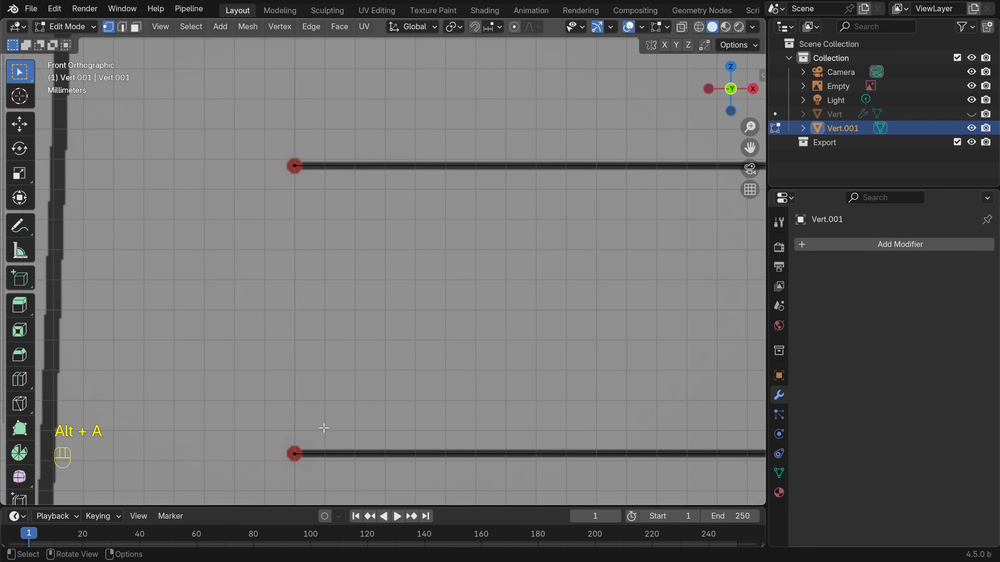
{"action": "left_click", "coordinate": [295, 165], "text": "shift"}
{"action": "scroll", "coordinate": [401, 275], "scroll_direction": "down", "scroll_amount": 5}
{"action": "scroll", "coordinate": [401, 275], "scroll_direction": "up", "scroll_amount": 3}
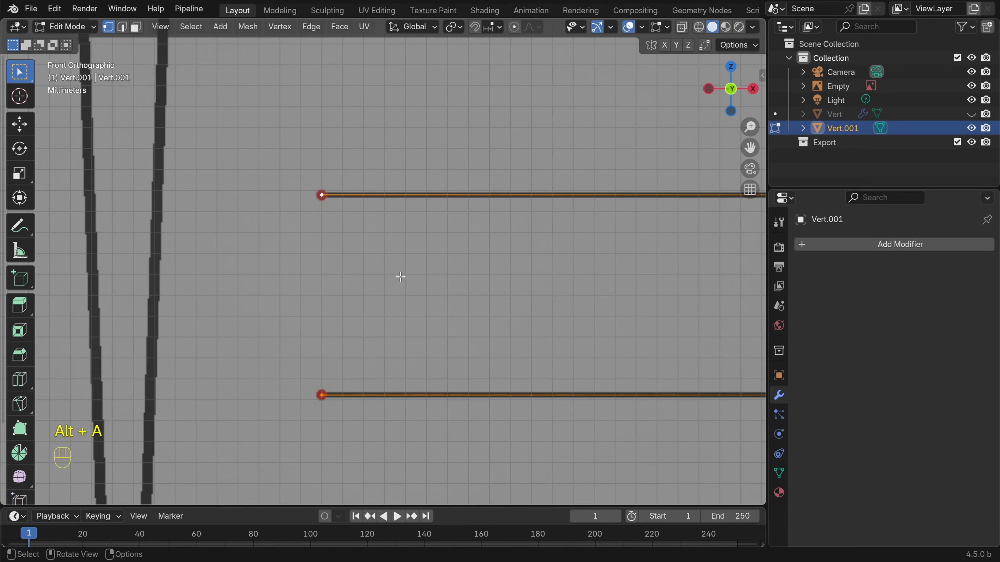
{"action": "key", "text": "alt+a"}
Leave Edit Mode and hide the reference image
{"action": "key", "text": "Tab"}
{"action": "middle_click_drag", "start_coordinate": [401, 274], "coordinate": [453, 300]}
{"action": "left_click", "coordinate": [420, 238]}
{"action": "key", "text": "h"}
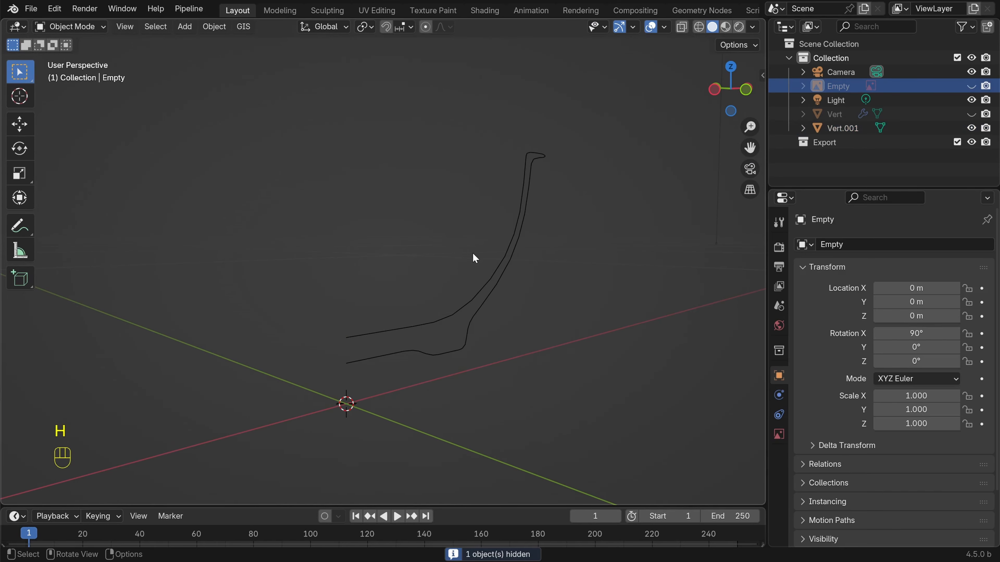
Add a Screw modifier to the bowl profile to revolve it into a bowl
{"action": "middle_click_drag", "start_coordinate": [473, 257], "coordinate": [490, 308]}
{"action": "left_click", "coordinate": [494, 320]}
{"action": "left_click", "coordinate": [881, 245]}
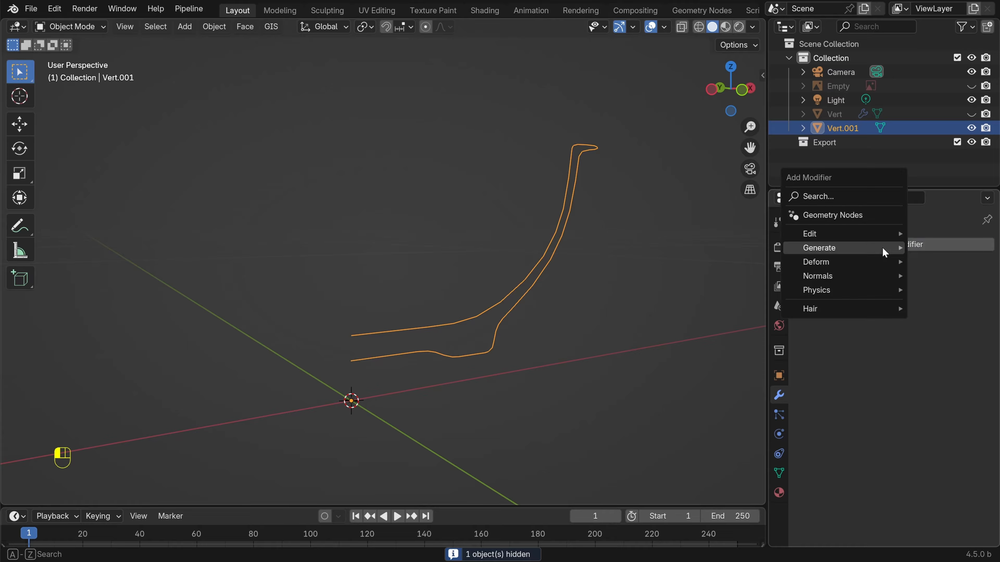
{"action": "mouse_move", "coordinate": [883, 252]}
{"action": "type", "text": "scre"}
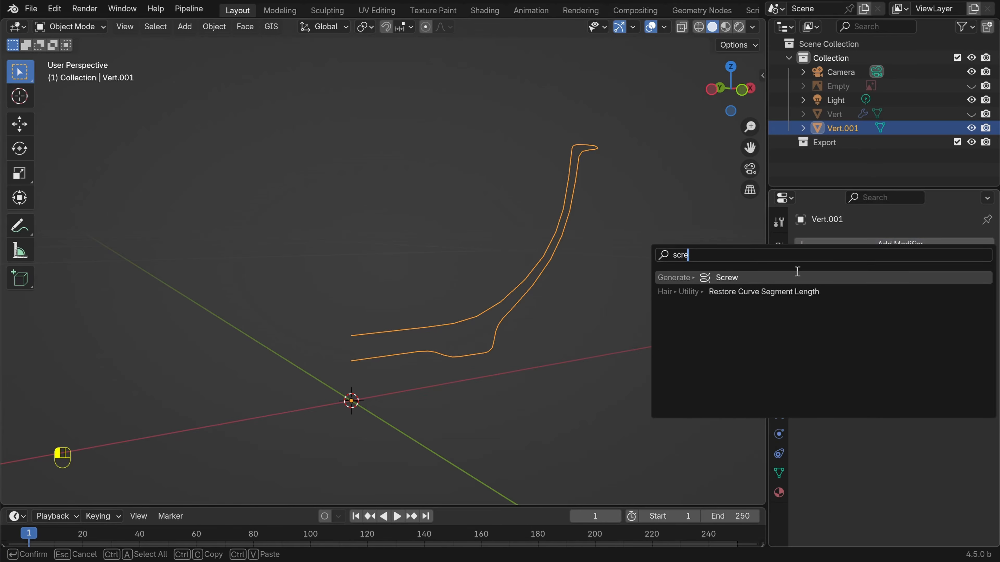
{"action": "left_click", "coordinate": [726, 277]}
{"action": "middle_click_drag", "start_coordinate": [569, 317], "coordinate": [495, 334]}
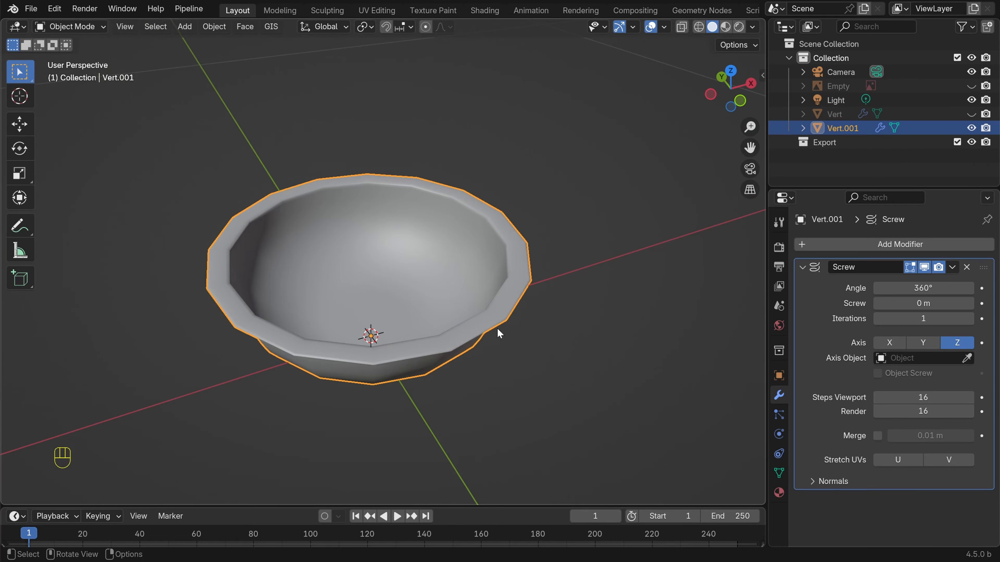
Set the Screw modifier's viewport steps to 32, enable Merge and apply the modifier
{"action": "left_click", "coordinate": [920, 399]}
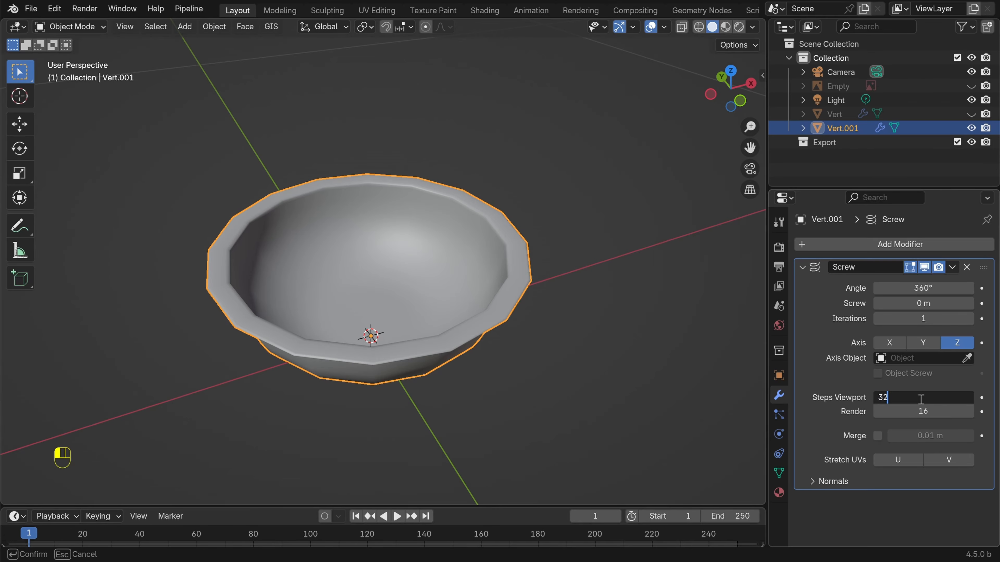
{"action": "key", "text": "Return"}
{"action": "left_click", "coordinate": [878, 436]}
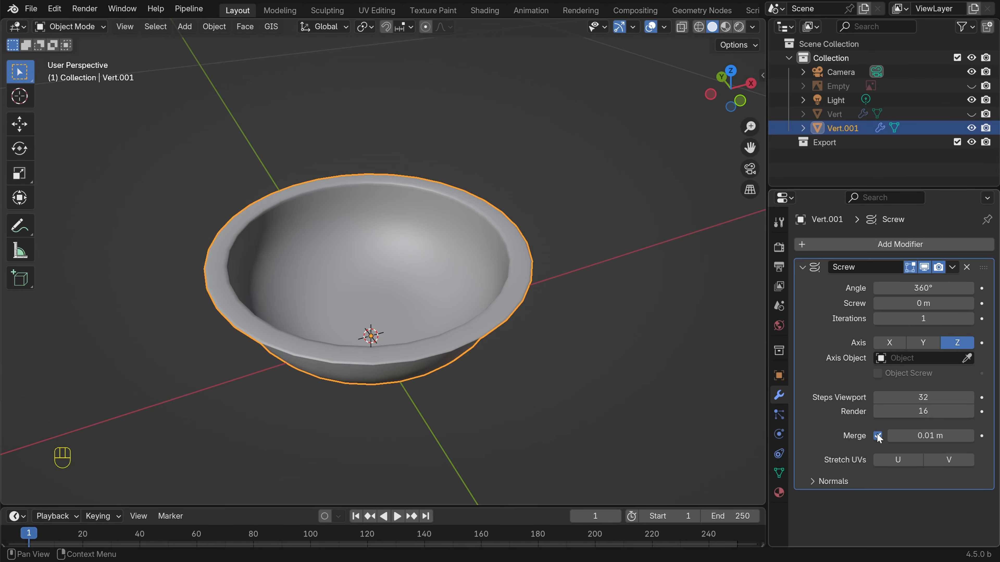
{"action": "left_click", "coordinate": [952, 267]}
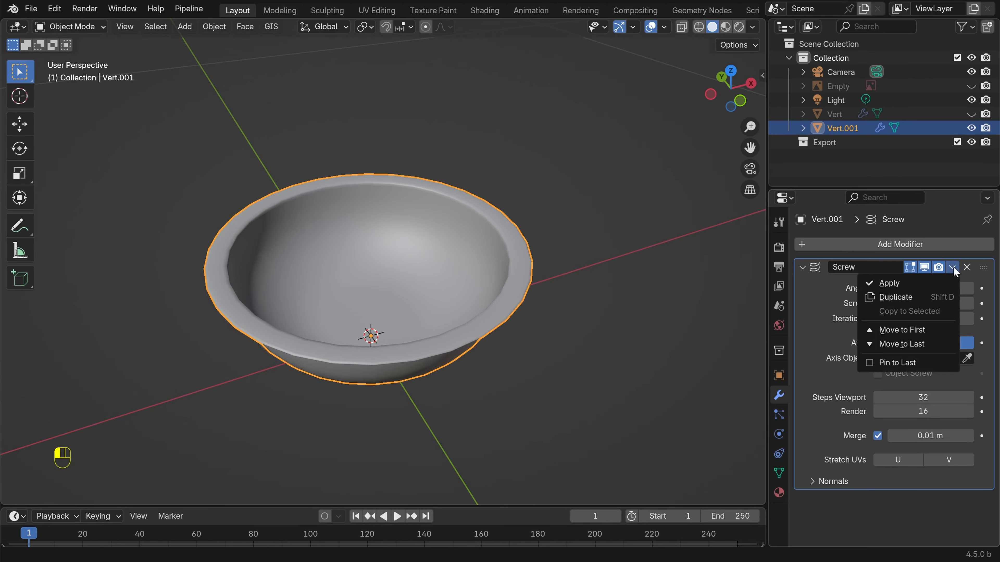
{"action": "left_click", "coordinate": [914, 288]}
Enter Edit Mode on the bowl and turn on the Face Orientation overlay
{"action": "scroll", "coordinate": [543, 323], "scroll_direction": "down", "scroll_amount": 3}
{"action": "middle_click_drag", "start_coordinate": [536, 331], "coordinate": [514, 310]}
{"action": "scroll", "coordinate": [514, 311], "scroll_direction": "up", "scroll_amount": 2}
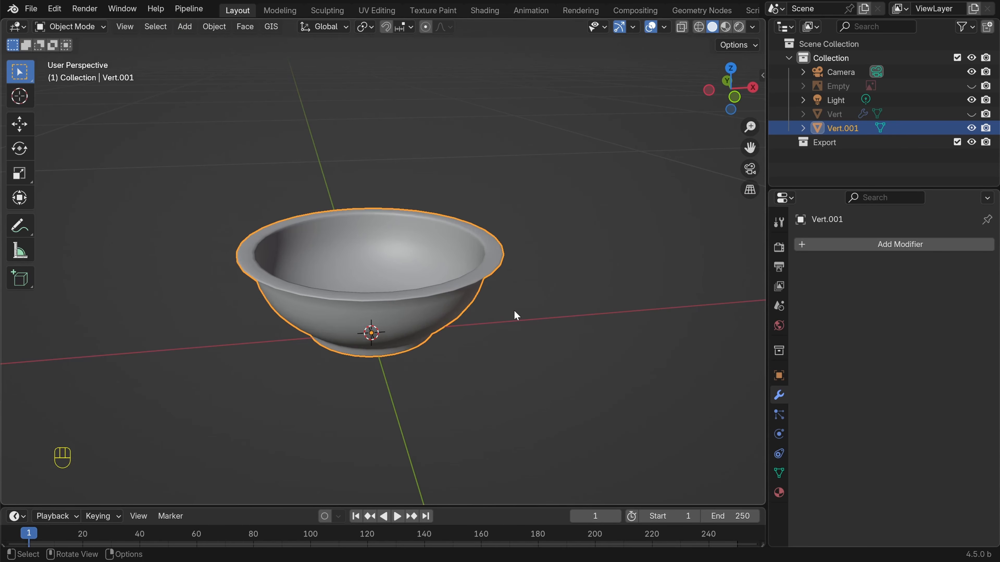
{"action": "key", "text": "Tab"}
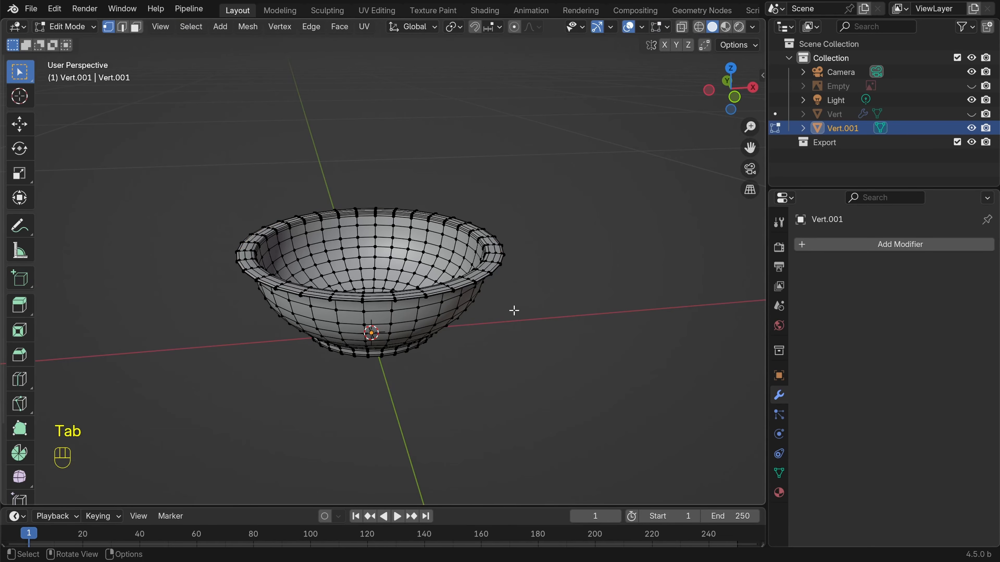
{"action": "left_click", "coordinate": [642, 27]}
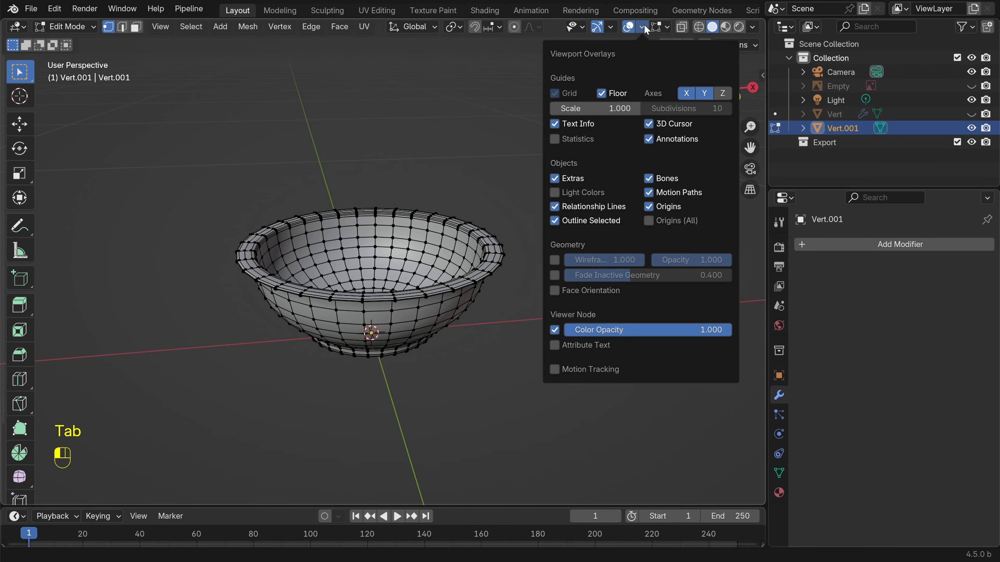
{"action": "left_click", "coordinate": [554, 290]}
Select the whole bowl mesh and recalculate its normals to face outside
{"action": "mouse_move", "coordinate": [406, 311]}
{"action": "middle_mouse_down"}
{"action": "mouse_move", "coordinate": [403, 266]}
{"action": "mouse_move", "coordinate": [406, 293]}
{"action": "middle_mouse_up"}
{"action": "key", "text": "a"}
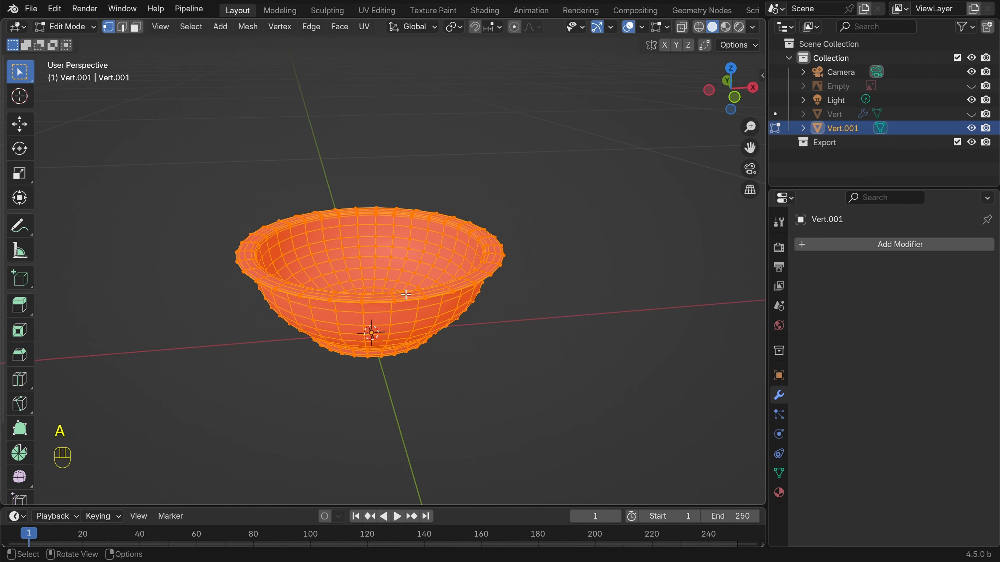
{"action": "key", "text": "shift+n"}
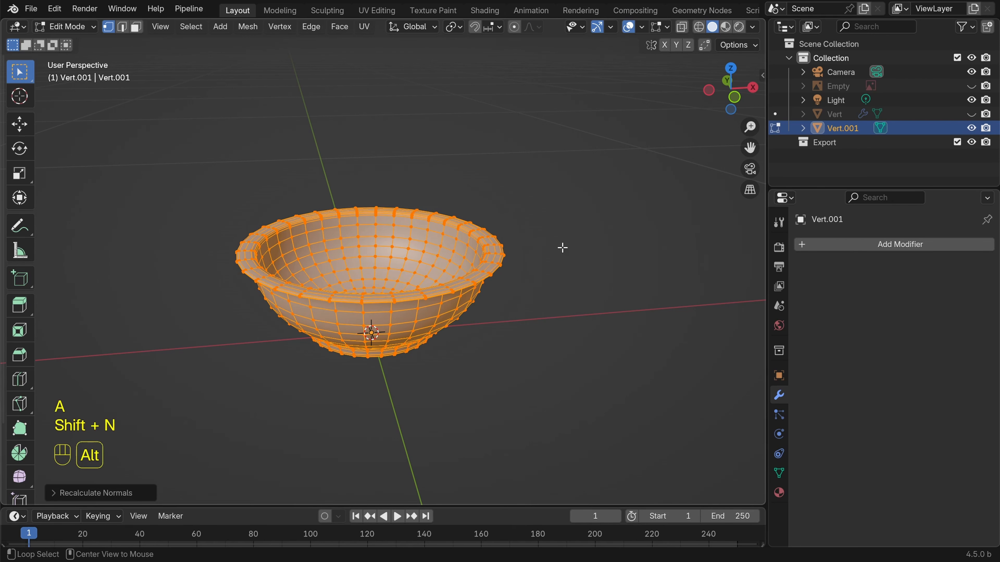
Turn off the Face Orientation overlay and return to Object Mode with nothing selected
{"action": "key", "text": "alt+a"}
{"action": "mouse_move", "coordinate": [531, 261]}
{"action": "middle_mouse_down"}
{"action": "mouse_move", "coordinate": [530, 172]}
{"action": "mouse_move", "coordinate": [529, 269]}
{"action": "middle_mouse_up"}
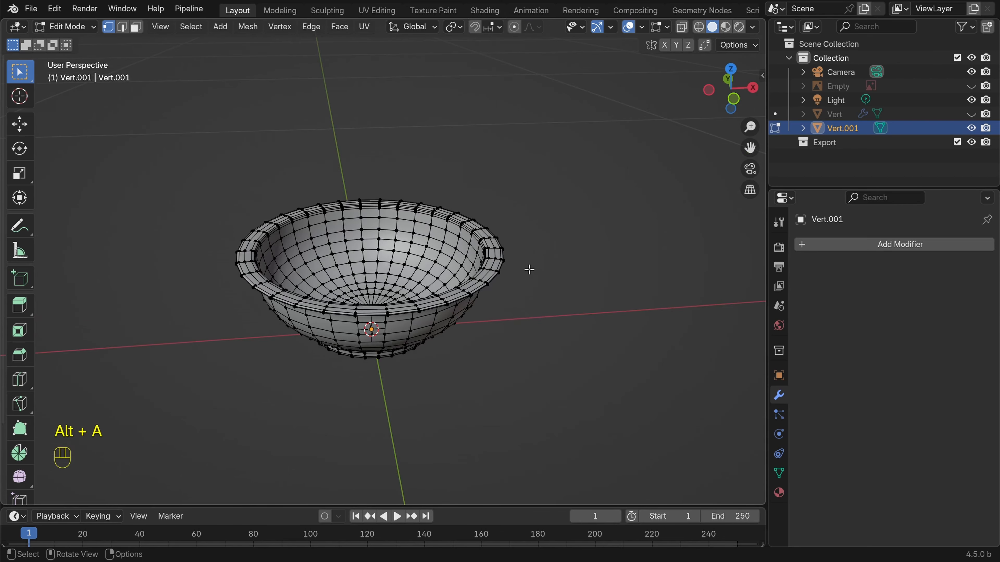
{"action": "left_click", "coordinate": [641, 26]}
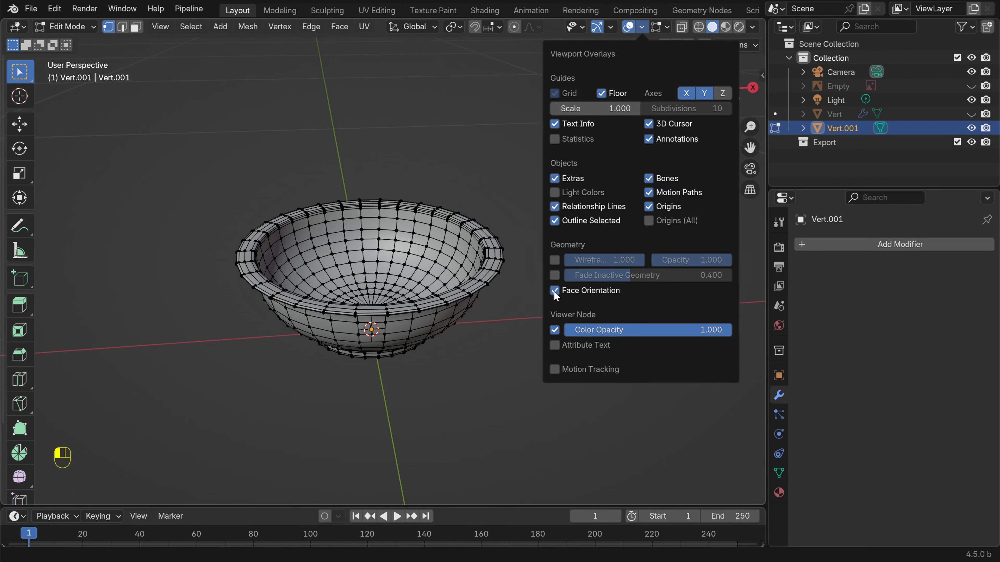
{"action": "key", "text": "Tab"}
{"action": "key", "text": "alt+a"}
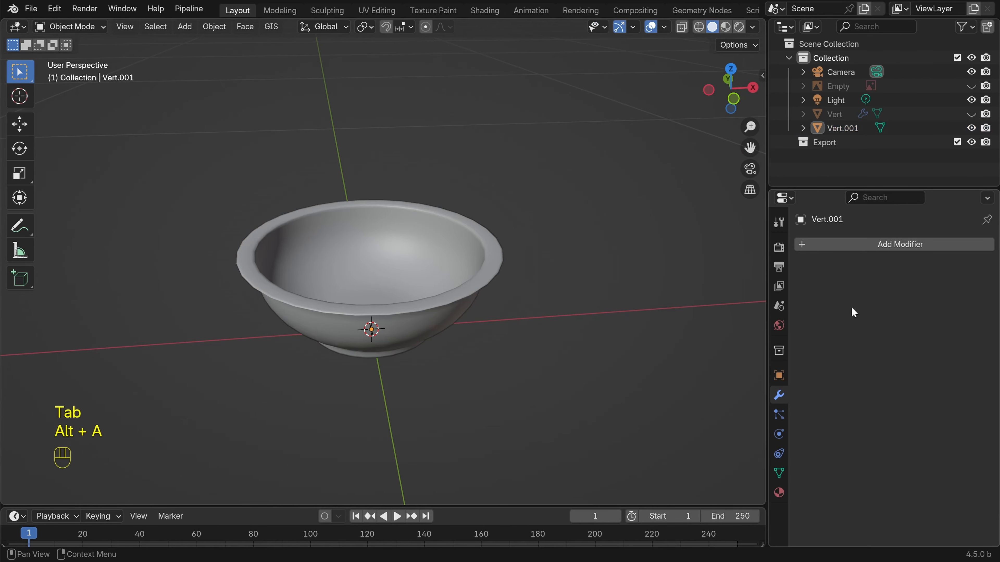
Add a Subdivision Surface modifier to the bowl and set its viewport levels to 2
{"action": "left_click", "coordinate": [885, 244]}
{"action": "mouse_move", "coordinate": [885, 242]}
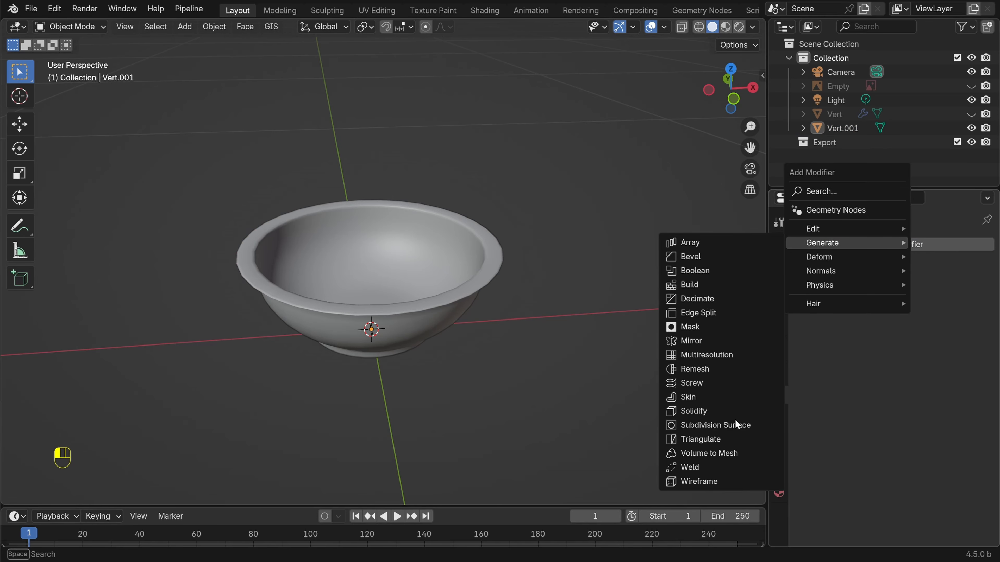
{"action": "left_click", "coordinate": [732, 425]}
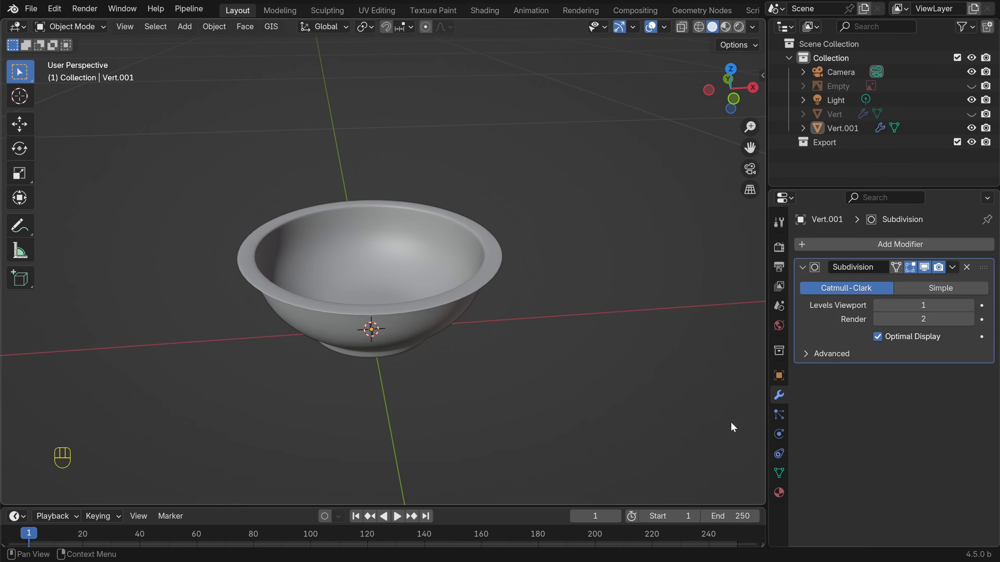
{"action": "left_click", "coordinate": [970, 305]}
{"action": "key", "text": "alt+a"}
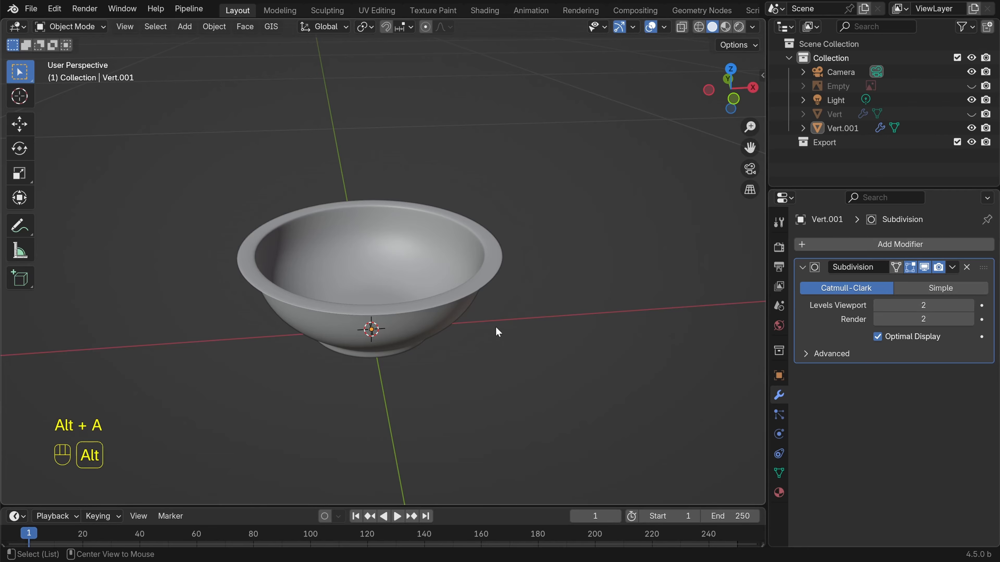
Reveal the hidden objects, hide only the reference image and select the bowl
{"action": "key", "text": "alt+h"}
{"action": "key", "text": "alt+a"}
{"action": "middle_click_drag", "start_coordinate": [494, 341], "coordinate": [456, 277]}
{"action": "left_click", "coordinate": [431, 164]}
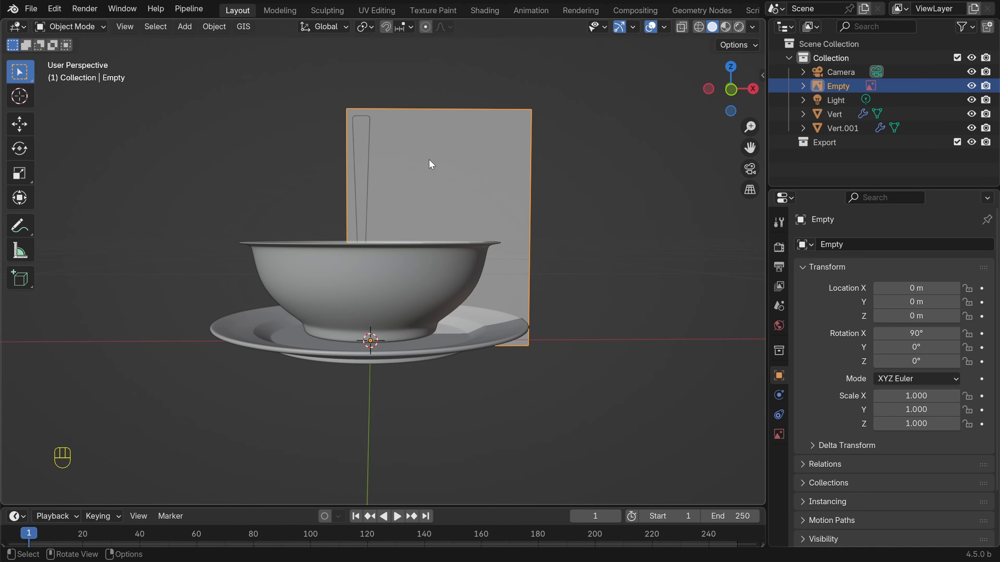
{"action": "key", "text": "h"}
{"action": "scroll", "coordinate": [428, 158], "scroll_direction": "up", "scroll_amount": 5}
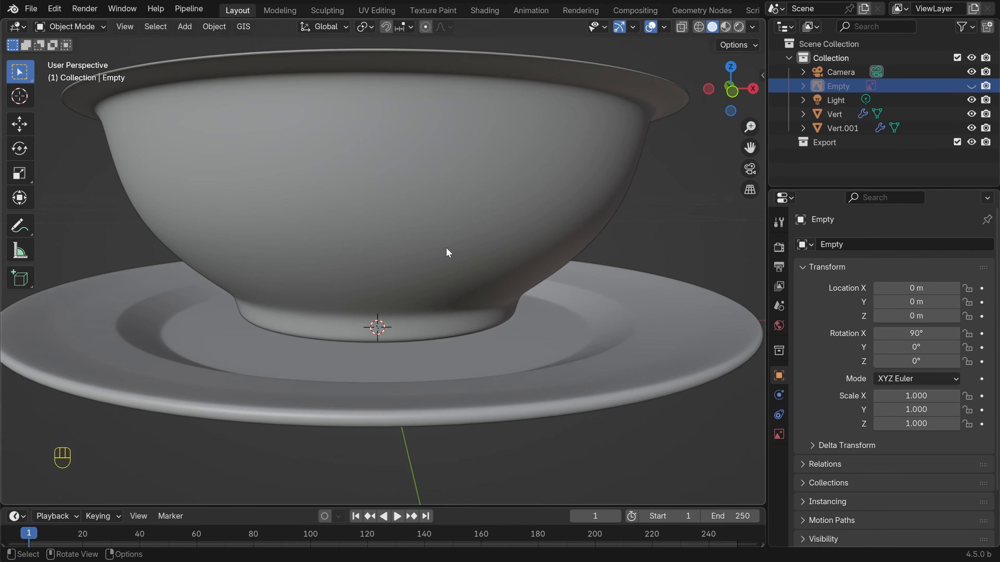
{"action": "left_click", "coordinate": [446, 247]}
{"action": "key", "text": "g"}
{"action": "key", "text": "z"}
{"action": "right_click", "coordinate": [511, 286]}
Enable snapping with Face as the snap target
{"action": "middle_click_drag", "start_coordinate": [460, 251], "coordinate": [460, 271], "text": "shift"}
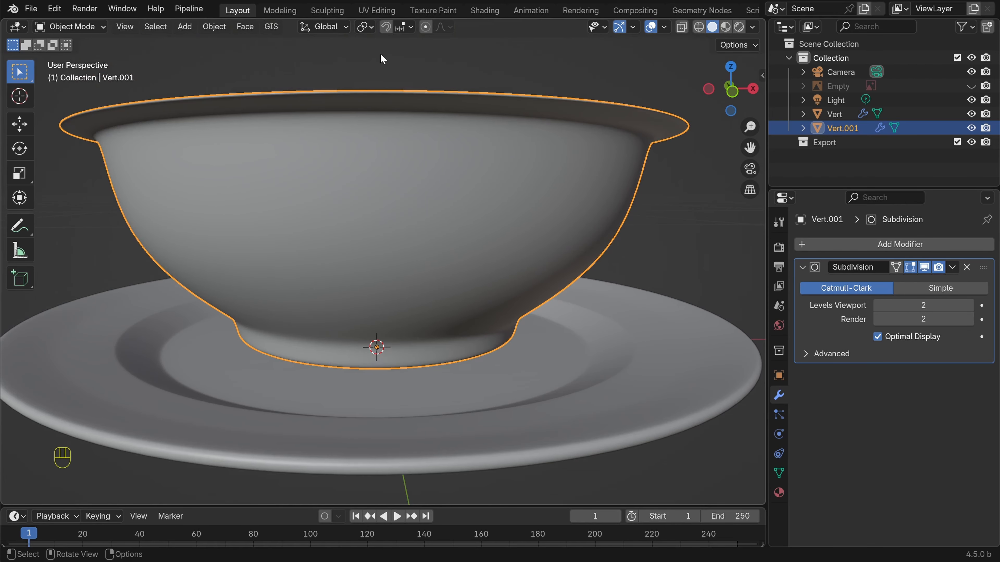
{"action": "left_click", "coordinate": [409, 27]}
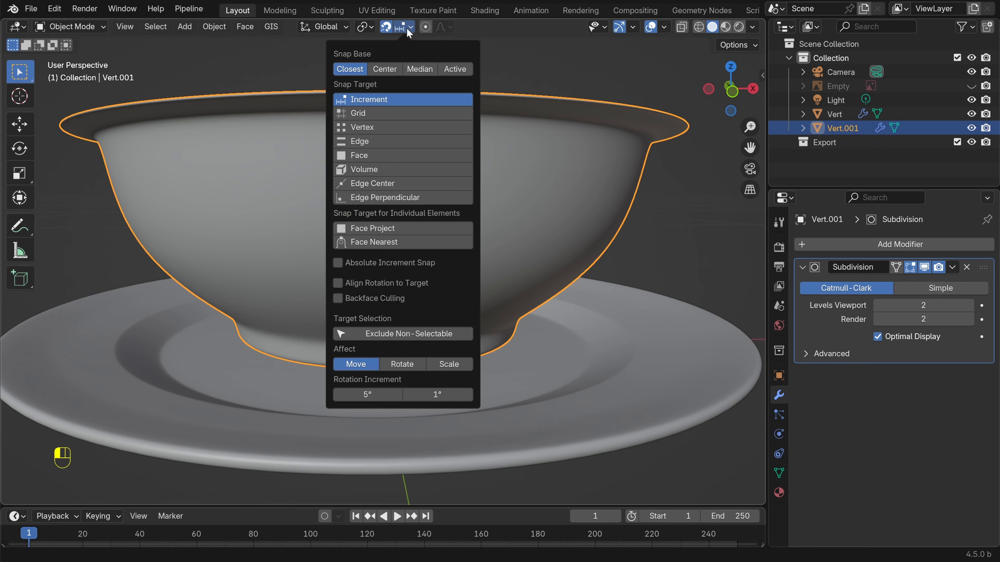
{"action": "left_click", "coordinate": [360, 155]}
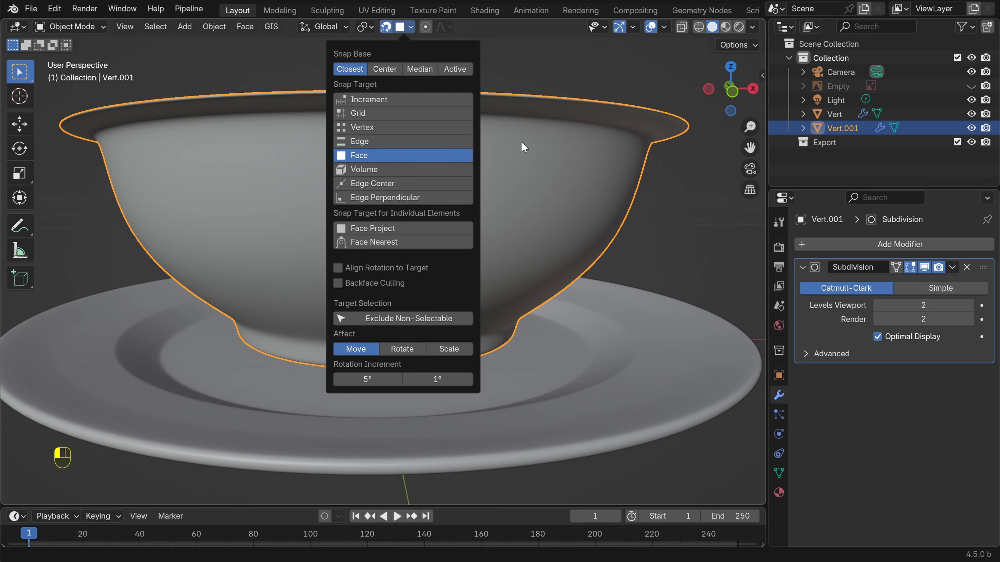
Lower the bowl about 0.0037 m along Z so its foot rests on the plate, checking the contact in wireframe
{"action": "key", "text": "g"}
{"action": "key", "text": "z"}
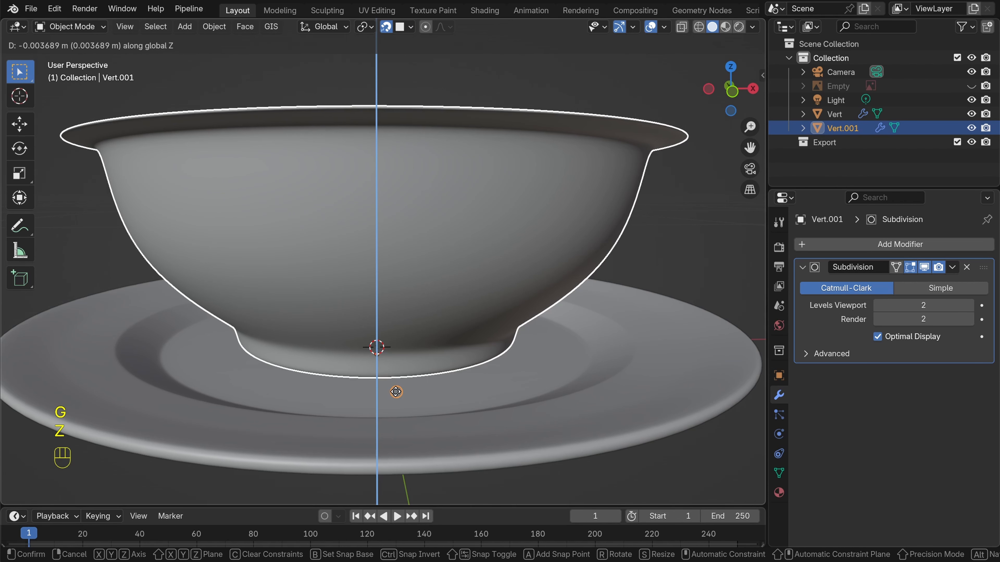
{"action": "left_click", "coordinate": [395, 392]}
{"action": "key", "text": "alt+a"}
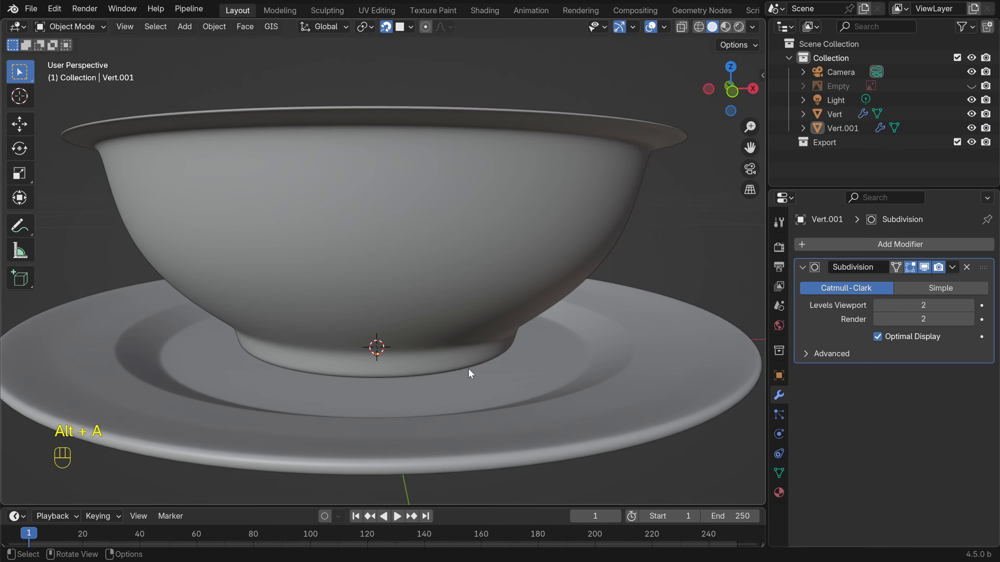
{"action": "key", "text": "shift+z"}
{"action": "mouse_move", "coordinate": [482, 374]}
{"action": "middle_mouse_down"}
{"action": "mouse_move", "coordinate": [353, 364]}
{"action": "mouse_move", "coordinate": [400, 340]}
{"action": "mouse_move", "coordinate": [455, 357]}
{"action": "middle_mouse_up"}
{"action": "key", "text": "shift+z"}
{"action": "middle_click_drag", "start_coordinate": [506, 302], "coordinate": [512, 328]}
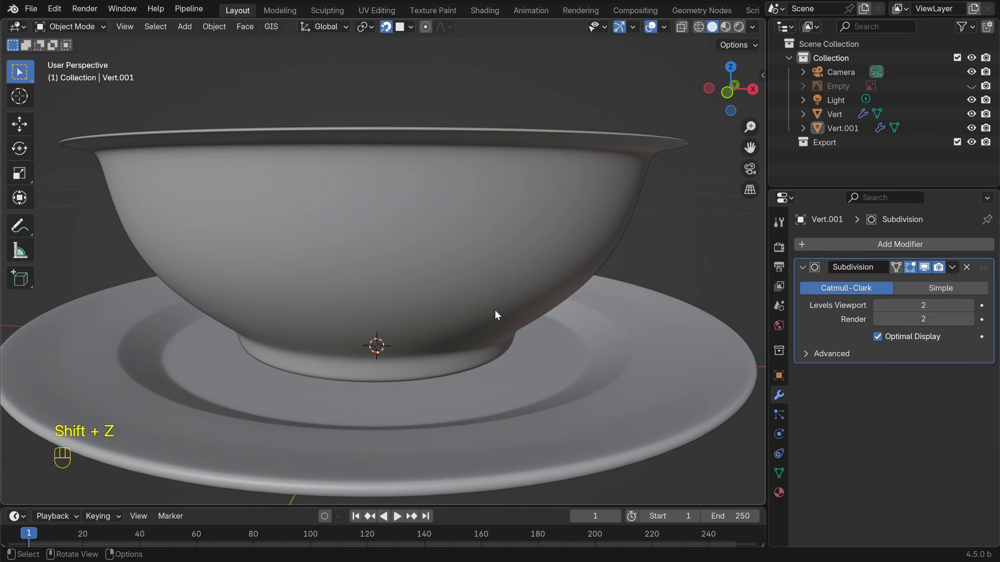
Turn snapping off and set the snap target back to Increment
{"action": "left_click", "coordinate": [395, 26]}
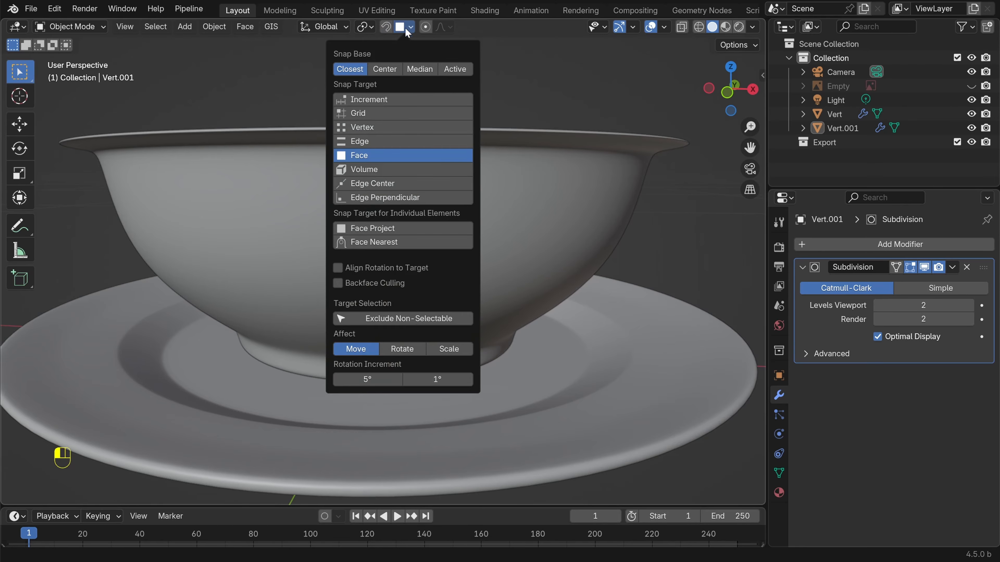
{"action": "left_click", "coordinate": [378, 102]}
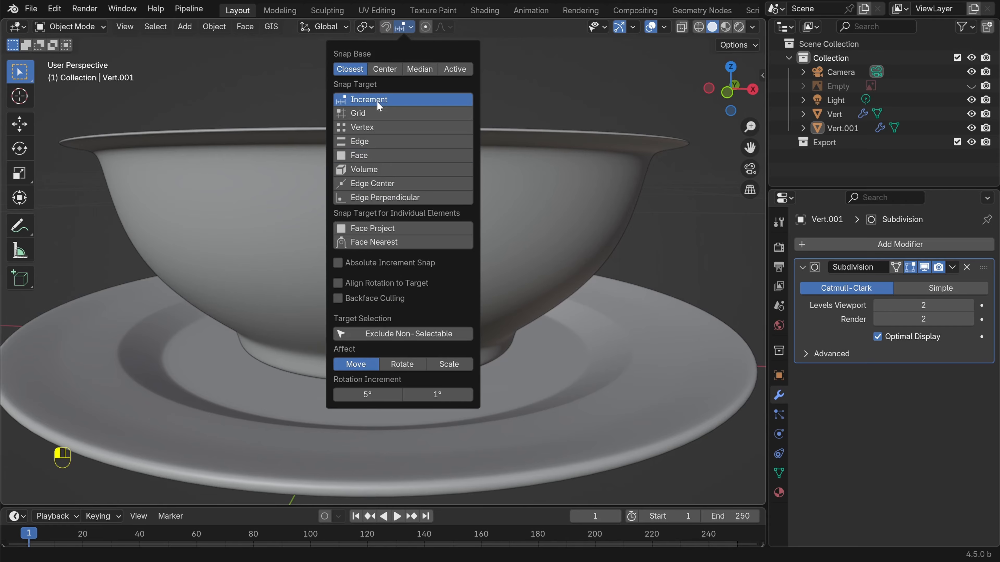
{"action": "middle_click_drag", "start_coordinate": [527, 259], "coordinate": [673, 435]}
{"action": "scroll", "coordinate": [613, 383], "scroll_direction": "down", "scroll_amount": 5}
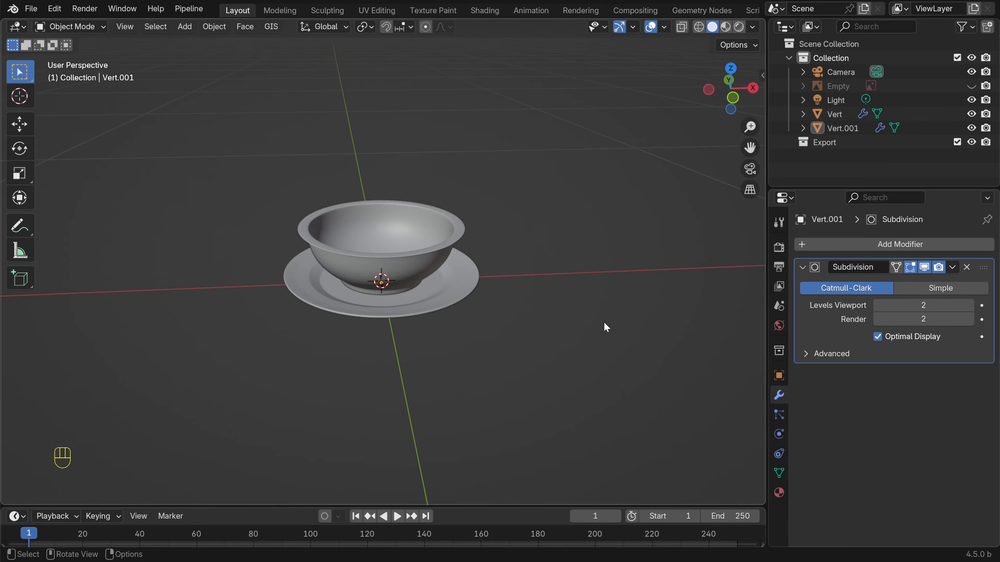
Unhide all objects, then hide the bowl and plate to leave the reference image in front view
{"action": "scroll", "coordinate": [604, 322], "scroll_direction": "up", "scroll_amount": 2}
{"action": "key", "text": "alt+h"}
{"action": "scroll", "coordinate": [591, 315], "scroll_direction": "up", "scroll_amount": 1}
{"action": "middle_click_drag", "start_coordinate": [559, 303], "coordinate": [527, 265]}
{"action": "key", "text": "alt+a"}
{"action": "left_click", "coordinate": [478, 311]}
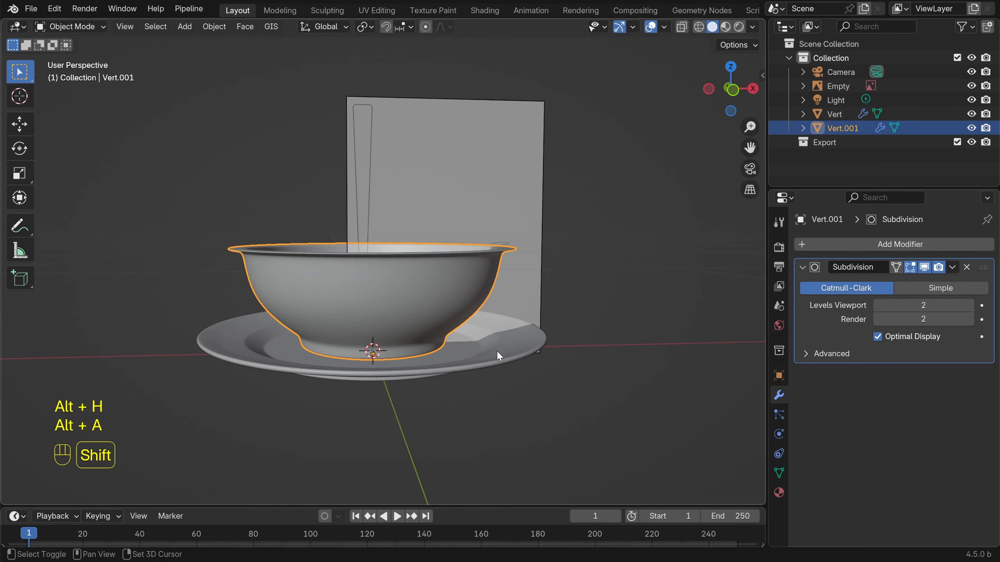
{"action": "left_click", "coordinate": [497, 351], "text": "shift"}
{"action": "key", "text": "h"}
{"action": "key", "text": "KP_1"}
{"action": "scroll", "coordinate": [472, 309], "scroll_direction": "up", "scroll_amount": 2}
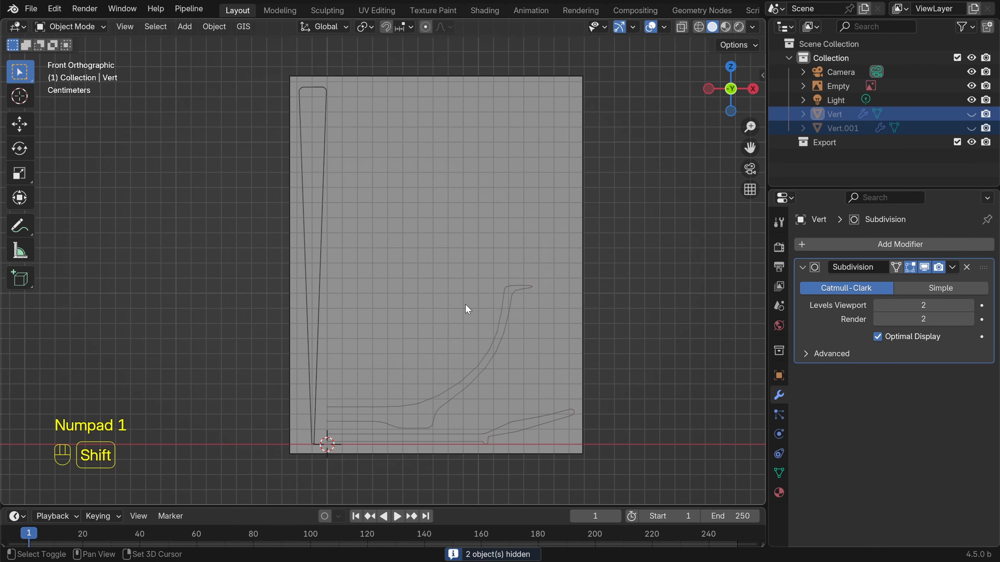
Add a cylinder mesh and scale it down to roughly the width of the chopstick outline
{"action": "key", "text": "shift+a"}
{"action": "mouse_move", "coordinate": [423, 240]}
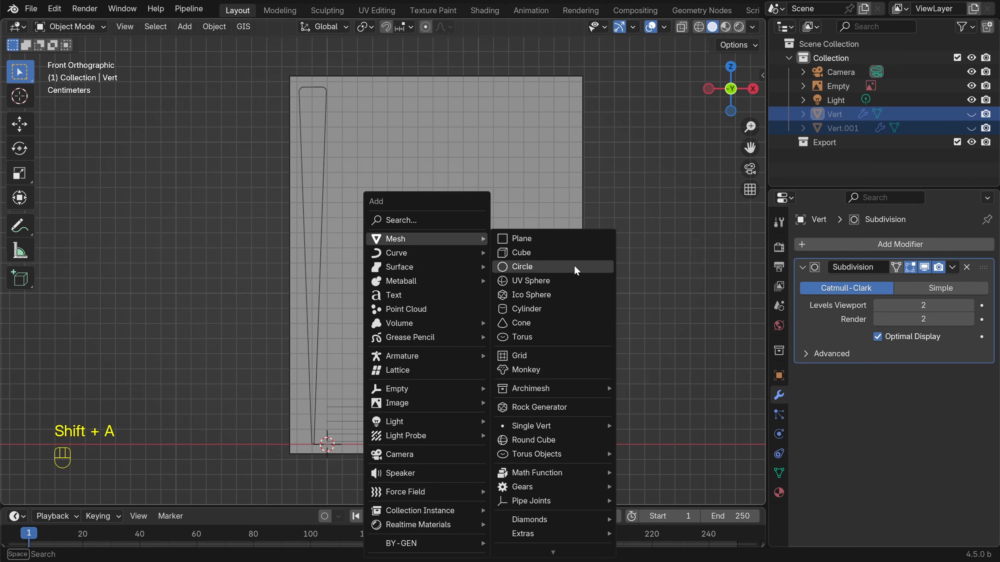
{"action": "left_click", "coordinate": [565, 307]}
{"action": "scroll", "coordinate": [512, 303], "scroll_direction": "down", "scroll_amount": 6}
{"action": "scroll", "coordinate": [507, 302], "scroll_direction": "down", "scroll_amount": 9}
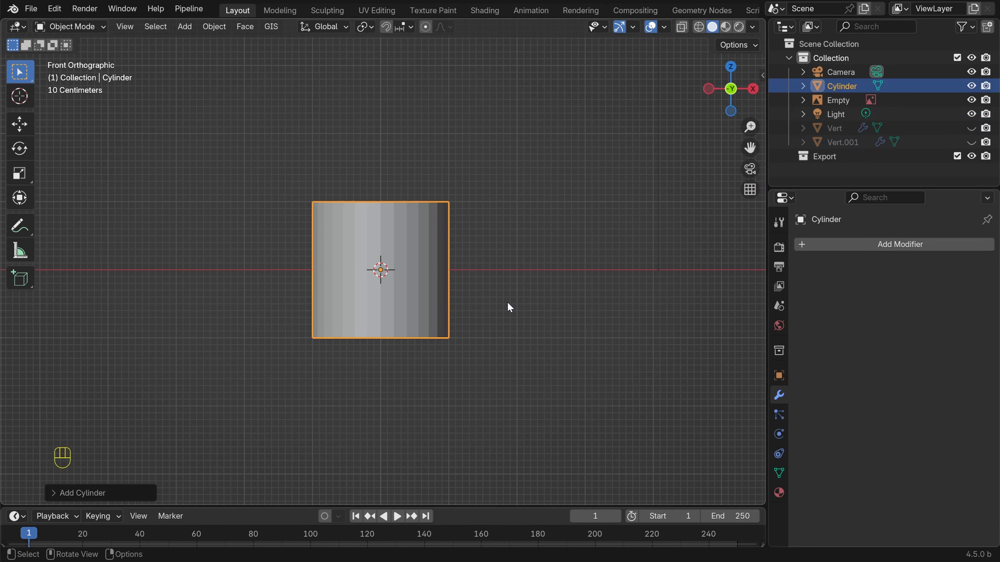
{"action": "scroll", "coordinate": [506, 302], "scroll_direction": "up", "scroll_amount": 4}
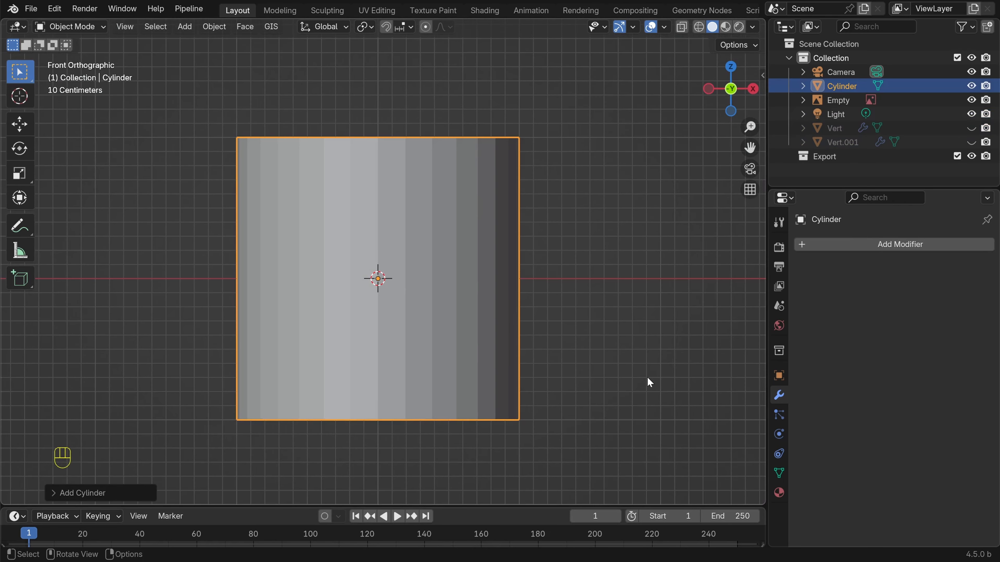
{"action": "key", "text": "s"}
{"action": "left_click", "coordinate": [433, 286]}
{"action": "scroll", "coordinate": [456, 305], "scroll_direction": "up", "scroll_amount": 8}
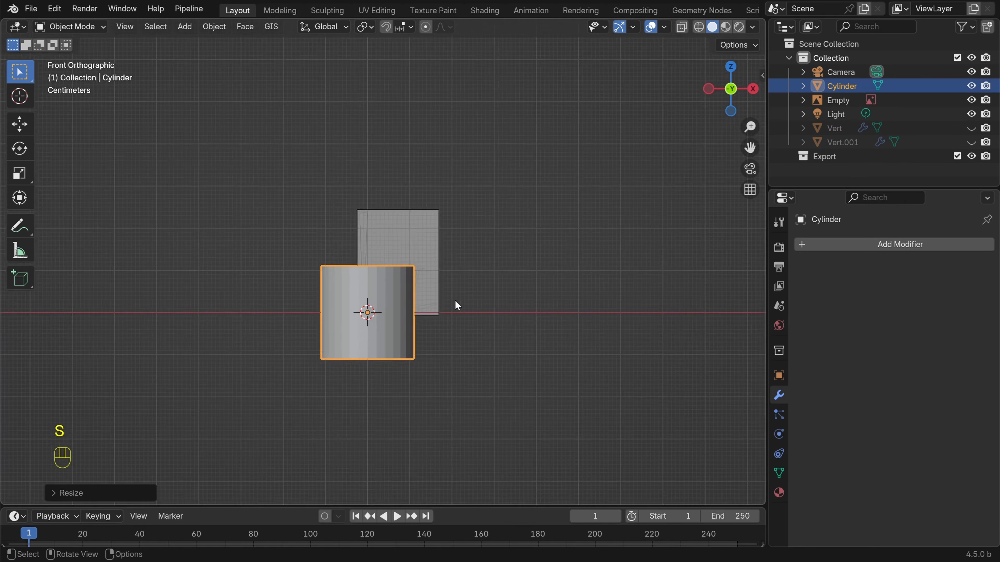
{"action": "key", "text": "s"}
{"action": "scroll", "coordinate": [448, 378], "scroll_direction": "up", "scroll_amount": 6}
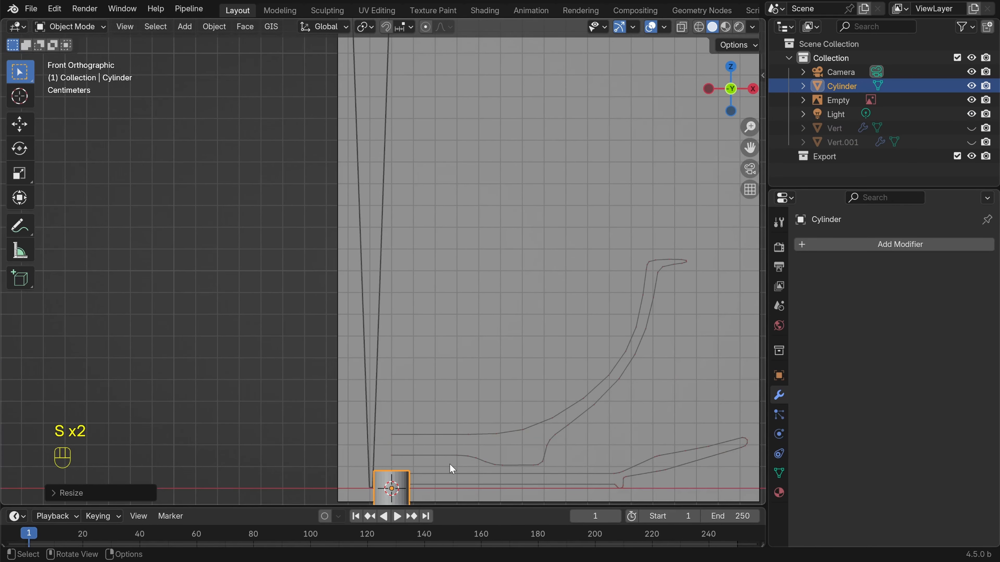
Move the cylinder up to the wide top end of the chopstick outline
{"action": "key", "text": "g"}
{"action": "left_click", "coordinate": [442, 155]}
{"action": "middle_click_drag", "start_coordinate": [464, 154], "coordinate": [455, 322], "text": "shift"}
{"action": "scroll", "coordinate": [455, 321], "scroll_direction": "up", "scroll_amount": 1}
{"action": "key", "text": "g"}
{"action": "left_click", "coordinate": [457, 189]}
{"action": "scroll", "coordinate": [376, 158], "scroll_direction": "up", "scroll_amount": 3}
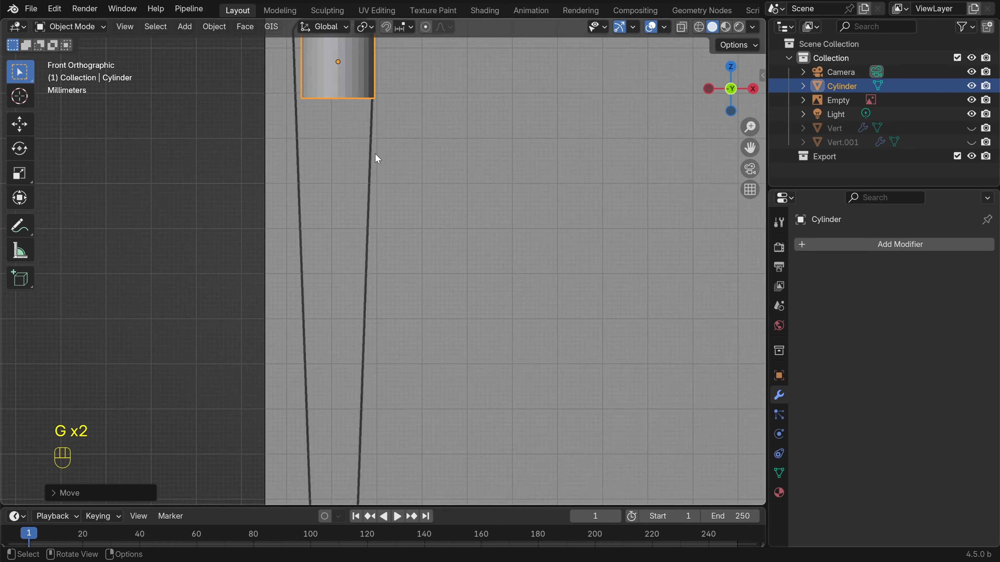
{"action": "middle_click_drag", "start_coordinate": [376, 158], "coordinate": [445, 322], "text": "shift"}
{"action": "scroll", "coordinate": [445, 322], "scroll_direction": "up", "scroll_amount": 1}
In wireframe, centre the cylinder on the outline, scale it by about 1.12 and lower it to match the chopstick's top edge
{"action": "key", "text": "shift+z"}
{"action": "scroll", "coordinate": [469, 237], "scroll_direction": "up", "scroll_amount": 3}
{"action": "key", "text": "g"}
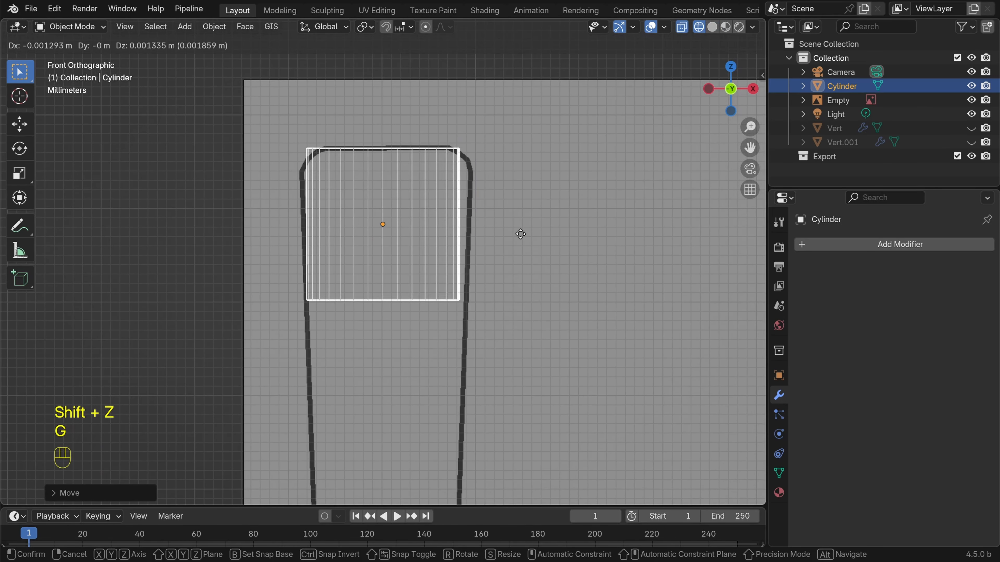
{"action": "left_click", "coordinate": [545, 255]}
{"action": "key", "text": "s"}
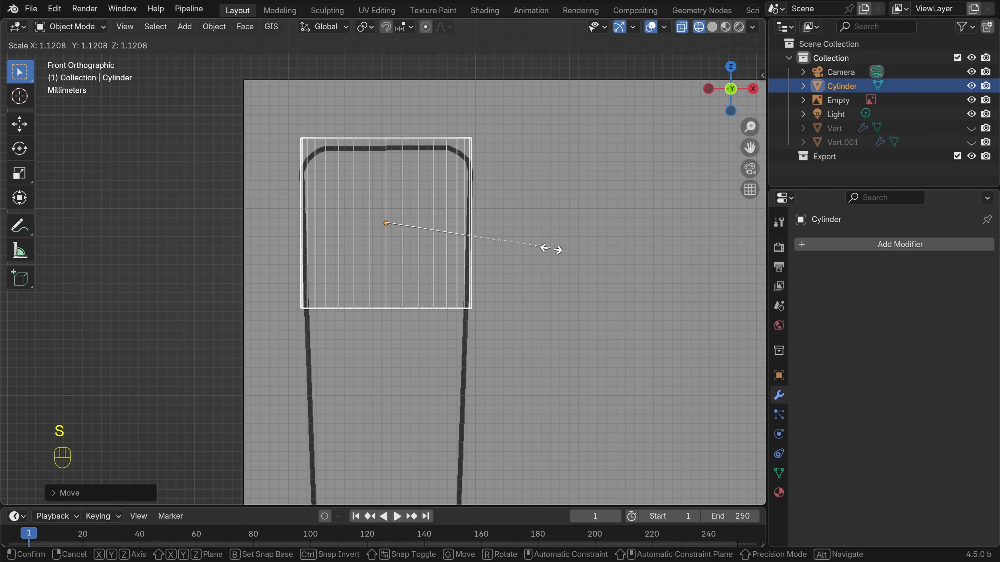
{"action": "left_click", "coordinate": [551, 250]}
{"action": "key", "text": "g"}
{"action": "key", "text": "z"}
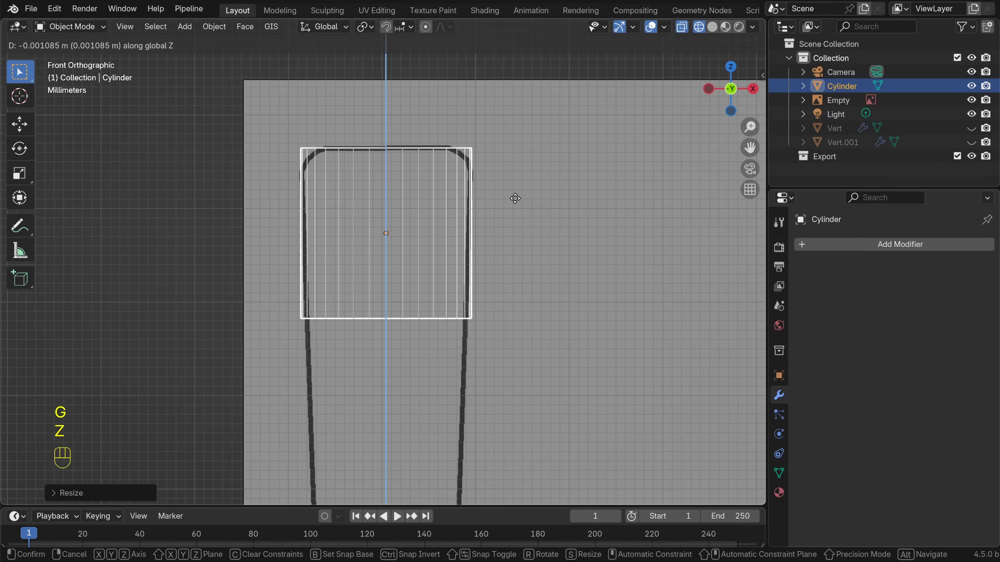
{"action": "left_click", "coordinate": [461, 197]}
Enter Edit Mode on the cylinder and select only its bottom edge loop
{"action": "key", "text": "alt+a"}
{"action": "left_click", "coordinate": [394, 321]}
{"action": "key", "text": "Tab"}
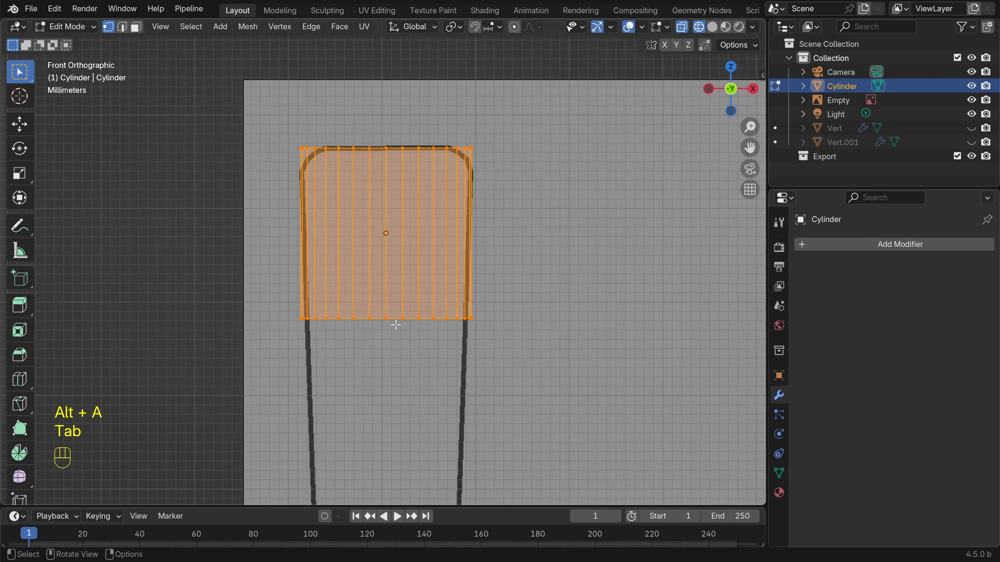
{"action": "key", "text": "alt+a"}
{"action": "scroll", "coordinate": [493, 328], "scroll_direction": "down", "scroll_amount": 7}
{"action": "scroll", "coordinate": [401, 301], "scroll_direction": "up", "scroll_amount": 6}
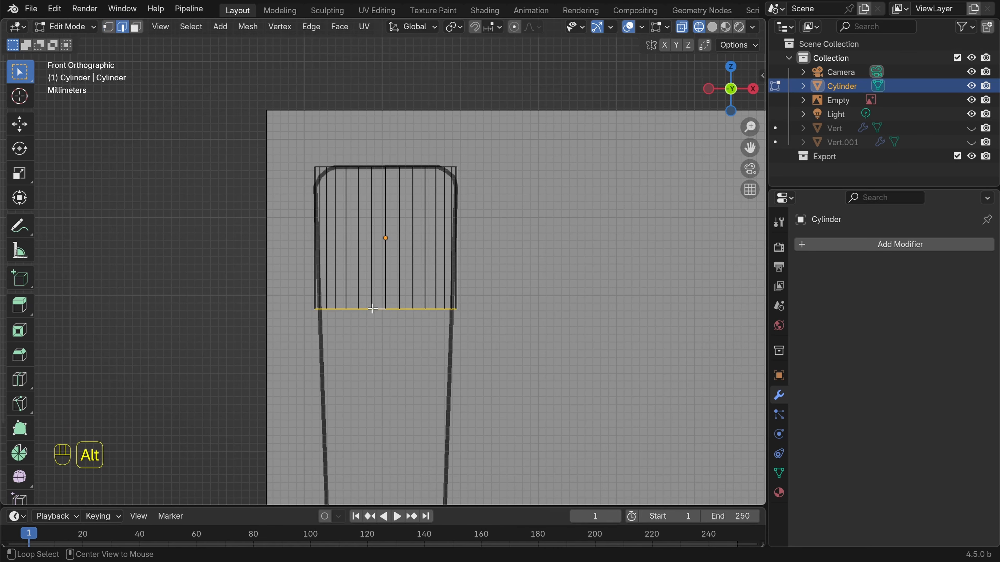
Move the bottom edge loop down along Z to near the narrow tip of the chopstick outline
{"action": "scroll", "coordinate": [477, 256], "scroll_direction": "down", "scroll_amount": 12}
{"action": "middle_click_drag", "start_coordinate": [416, 363], "coordinate": [426, 229], "text": "shift"}
{"action": "scroll", "coordinate": [426, 229], "scroll_direction": "up", "scroll_amount": 3}
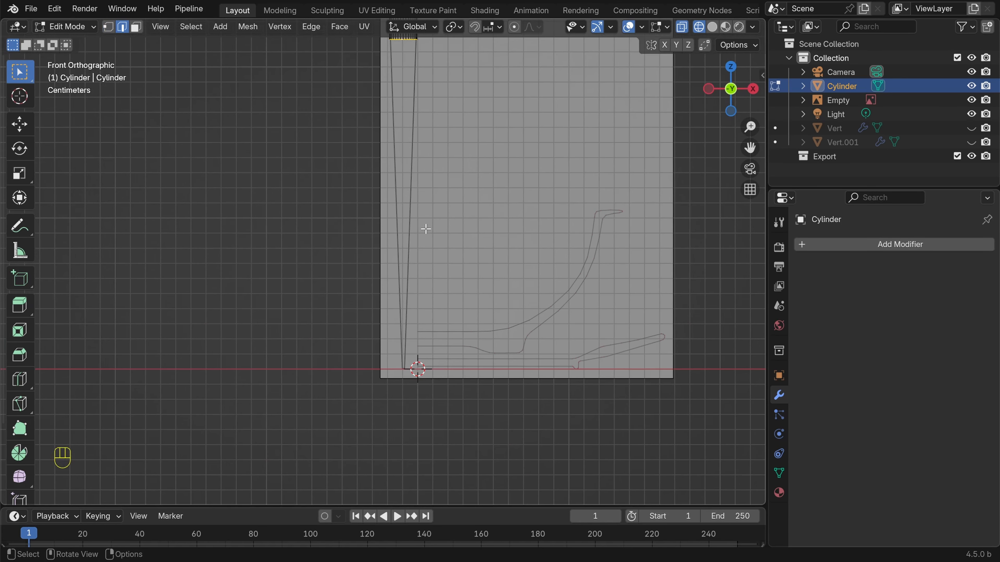
{"action": "key", "text": "g"}
{"action": "key", "text": "z"}
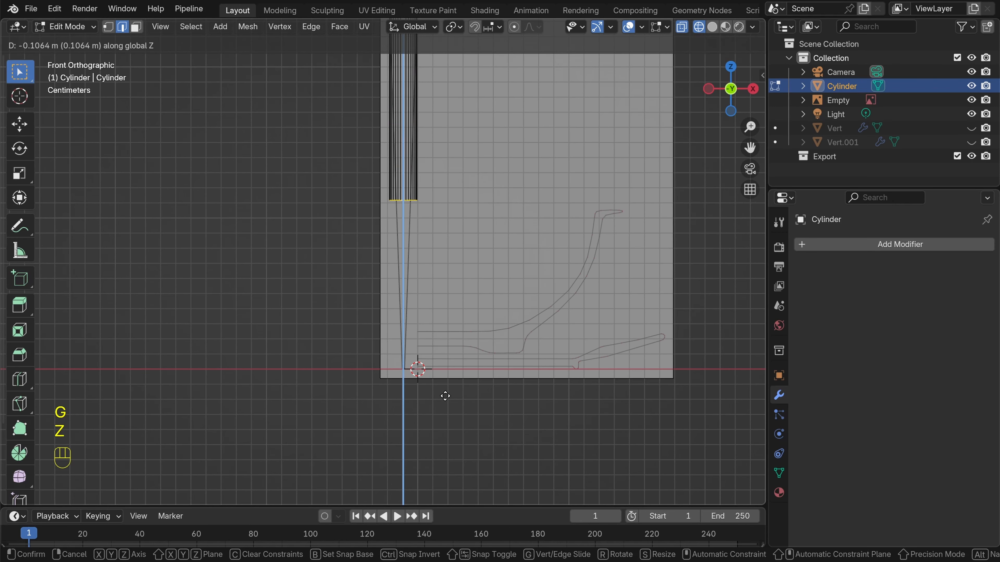
{"action": "left_click", "coordinate": [464, 69]}
{"action": "middle_click_drag", "start_coordinate": [442, 331], "coordinate": [451, 257], "text": "shift"}
{"action": "scroll", "coordinate": [451, 256], "scroll_direction": "up", "scroll_amount": 5}
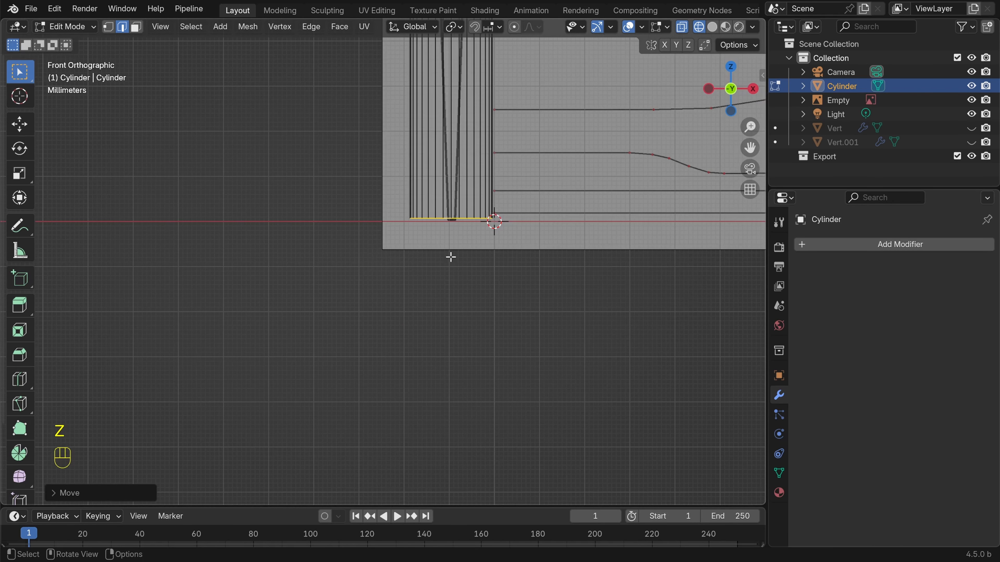
Nudge the bottom edge loop along Z to line up with the end of the chopstick outline's tip
{"action": "middle_click_drag", "start_coordinate": [584, 189], "coordinate": [435, 274], "text": "shift"}
{"action": "scroll", "coordinate": [434, 267], "scroll_direction": "up", "scroll_amount": 8}
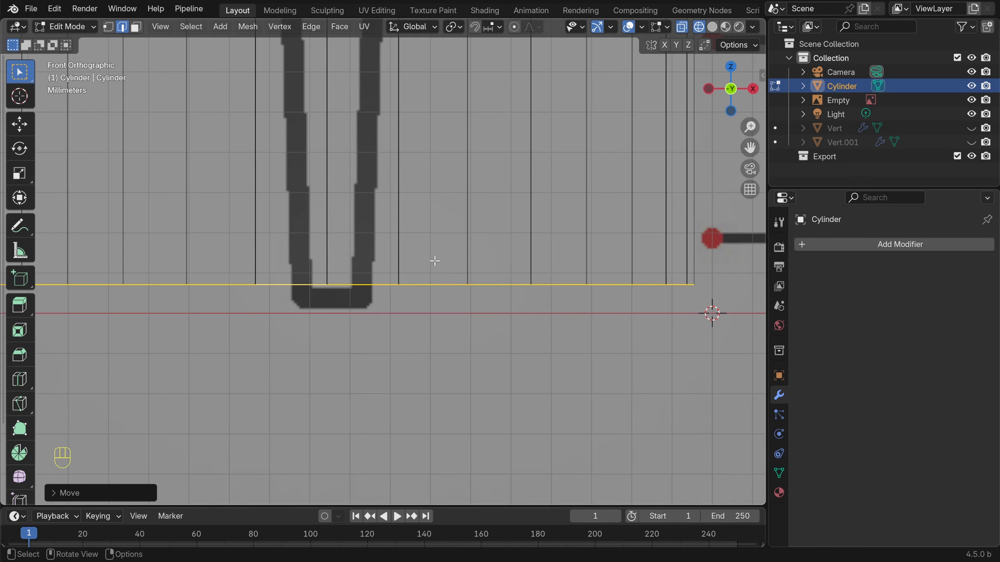
{"action": "key", "text": "g"}
{"action": "key", "text": "z"}
{"action": "left_click", "coordinate": [441, 272]}
{"action": "scroll", "coordinate": [459, 291], "scroll_direction": "down", "scroll_amount": 3}
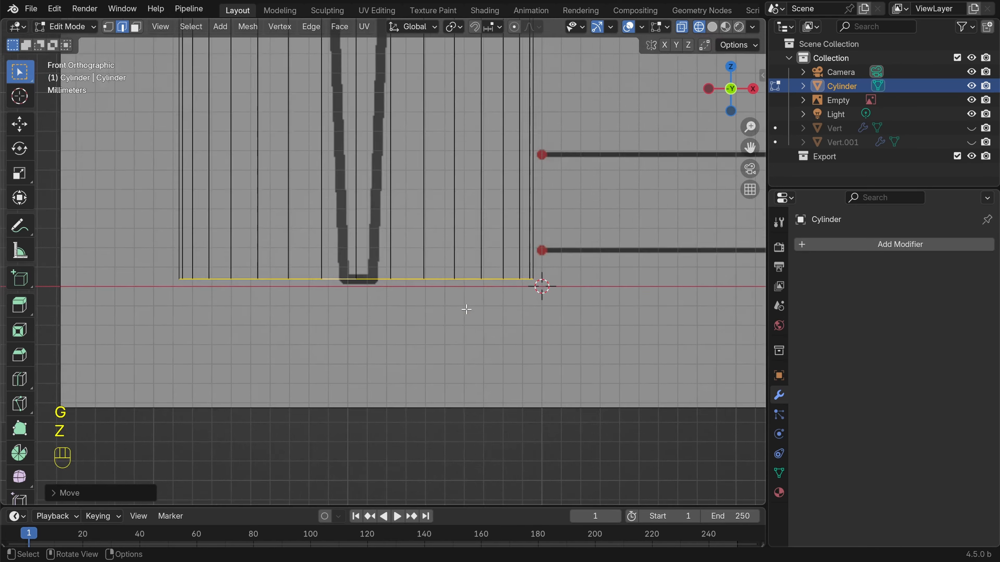
Scale the cylinder's bottom edge loop down to match the width of the chopstick outline's tip
{"action": "key", "text": "s"}
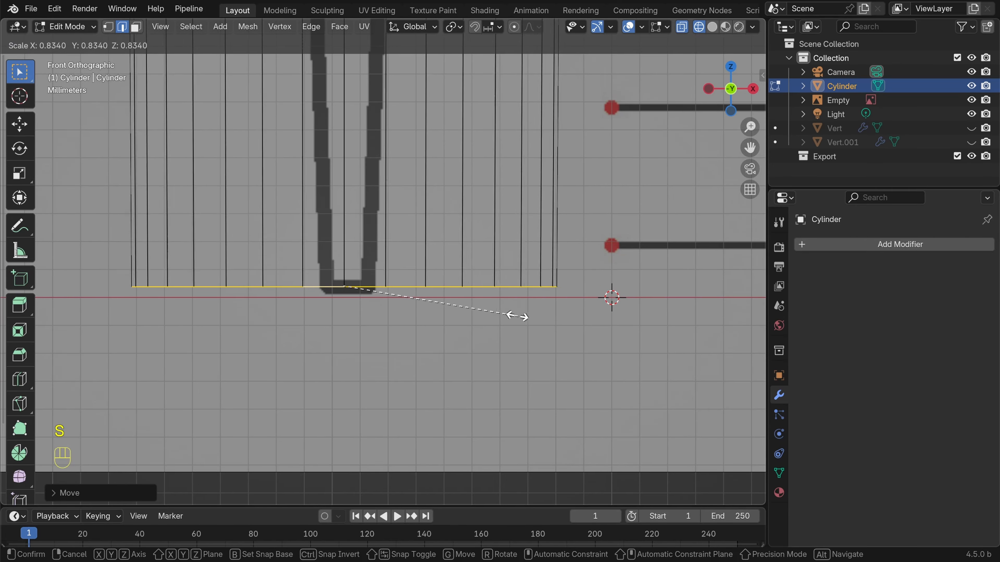
{"action": "left_click", "coordinate": [366, 279]}
{"action": "scroll", "coordinate": [426, 298], "scroll_direction": "down", "scroll_amount": 18}
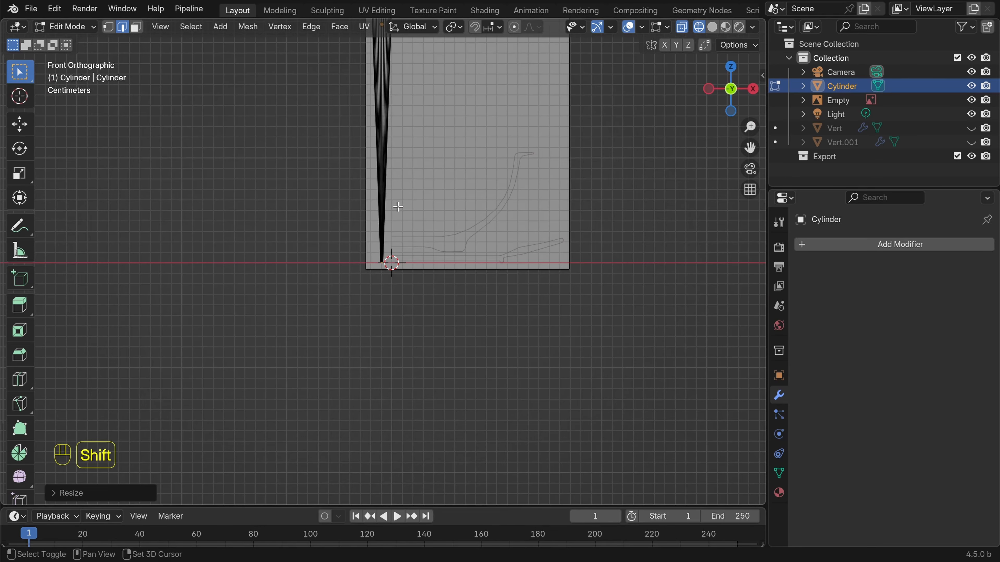
Bevel the cylinder's top edge loop with three segments so it follows the rounded corners of the chopstick outline
{"action": "middle_click_drag", "start_coordinate": [424, 112], "coordinate": [414, 282], "text": "shift"}
{"action": "scroll", "coordinate": [414, 283], "scroll_direction": "up", "scroll_amount": 18}
{"action": "key", "text": "alt+a"}
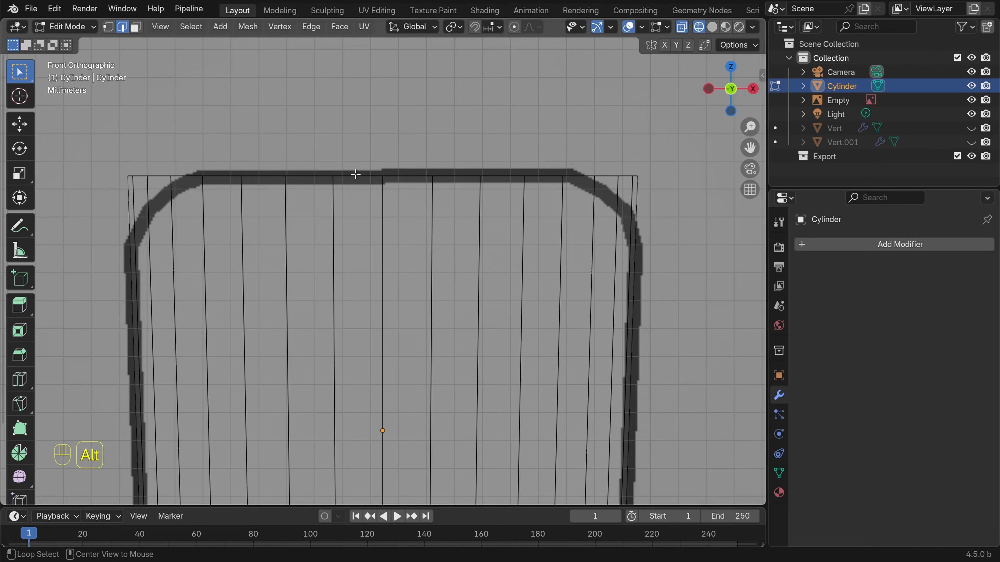
{"action": "scroll", "coordinate": [354, 176], "scroll_direction": "down", "scroll_amount": 5}
{"action": "mouse_move", "coordinate": [380, 241]}
{"action": "middle_mouse_down"}
{"action": "mouse_move", "coordinate": [390, 284]}
{"action": "mouse_move", "coordinate": [383, 248]}
{"action": "middle_mouse_up"}
{"action": "key", "text": "KP_1"}
{"action": "scroll", "coordinate": [514, 217], "scroll_direction": "up", "scroll_amount": 2}
{"action": "key", "text": "ctrl+b"}
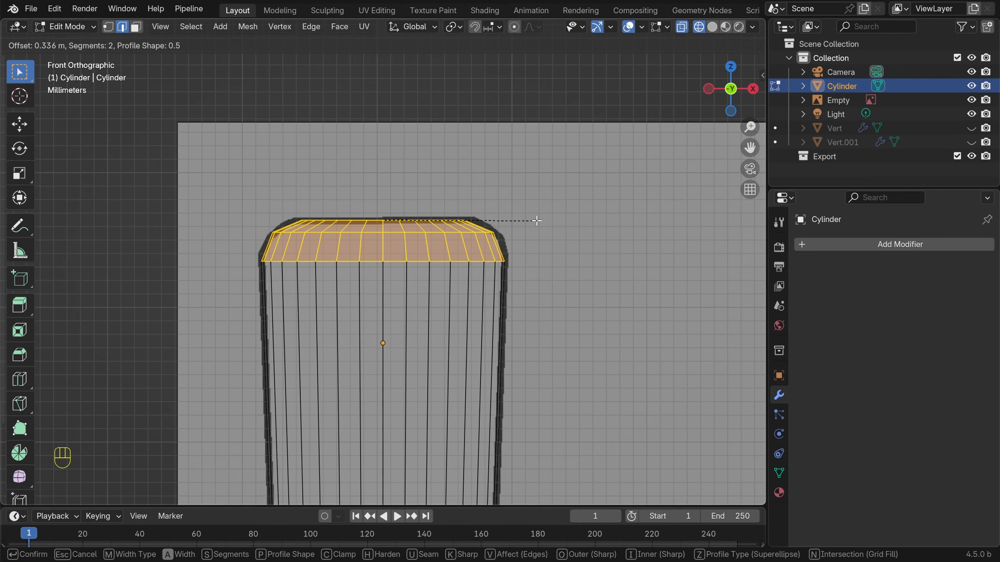
{"action": "left_click", "coordinate": [539, 207]}
{"action": "key", "text": "alt+a"}
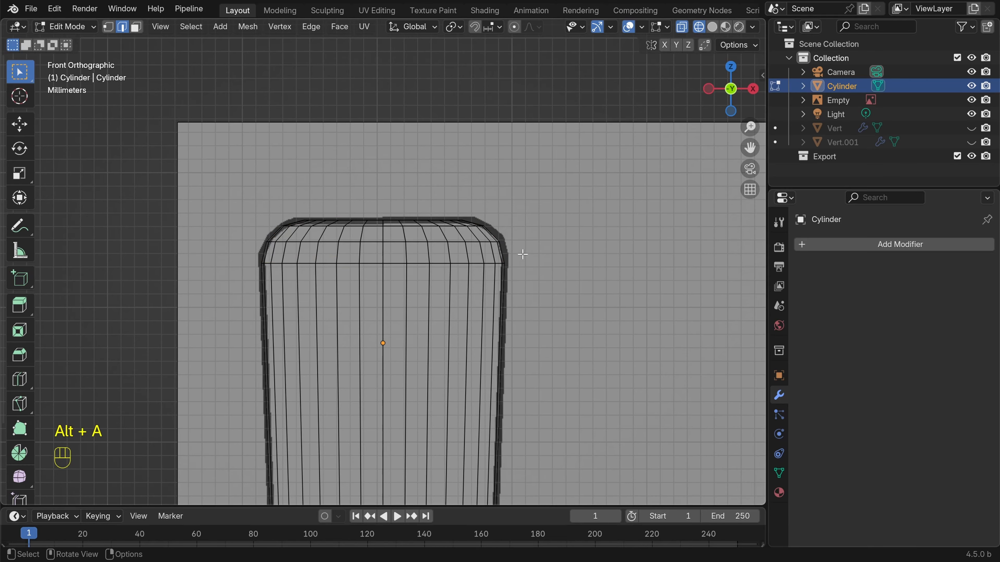
Bevel the edge loop at the chopstick's narrow bottom tip with 3 segments and clear the selection
{"action": "scroll", "coordinate": [522, 253], "scroll_direction": "down", "scroll_amount": 8}
{"action": "middle_click_drag", "start_coordinate": [469, 301], "coordinate": [429, 201], "text": "shift"}
{"action": "scroll", "coordinate": [428, 201], "scroll_direction": "down", "scroll_amount": 8}
{"action": "middle_click_drag", "start_coordinate": [397, 325], "coordinate": [397, 241], "text": "shift"}
{"action": "scroll", "coordinate": [397, 241], "scroll_direction": "up", "scroll_amount": 13}
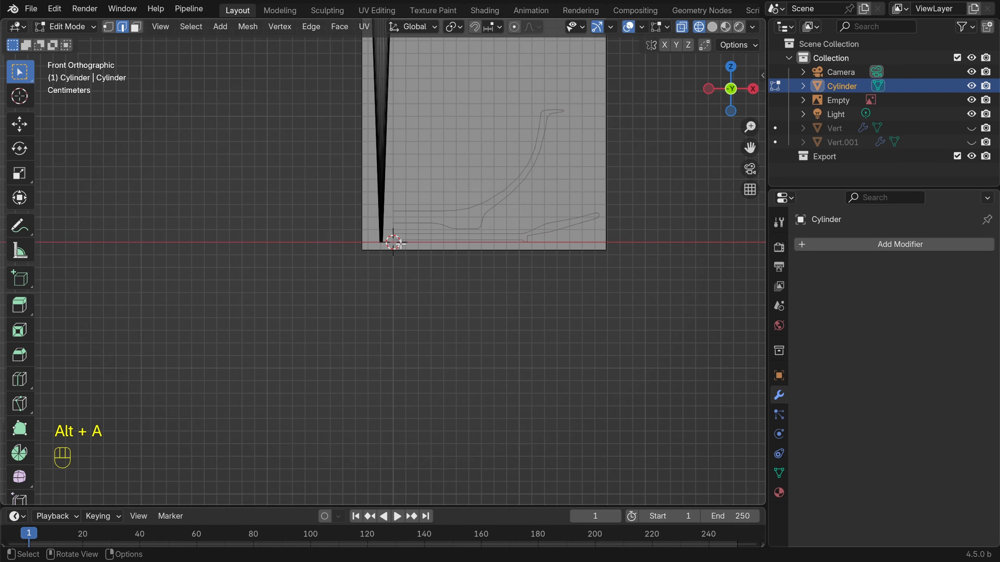
{"action": "middle_click_drag", "start_coordinate": [394, 175], "coordinate": [400, 241], "text": "shift"}
{"action": "scroll", "coordinate": [399, 242], "scroll_direction": "up", "scroll_amount": 10}
{"action": "middle_click_drag", "start_coordinate": [395, 133], "coordinate": [390, 293], "text": "shift"}
{"action": "scroll", "coordinate": [390, 292], "scroll_direction": "up", "scroll_amount": 4}
{"action": "scroll", "coordinate": [390, 293], "scroll_direction": "up", "scroll_amount": 1}
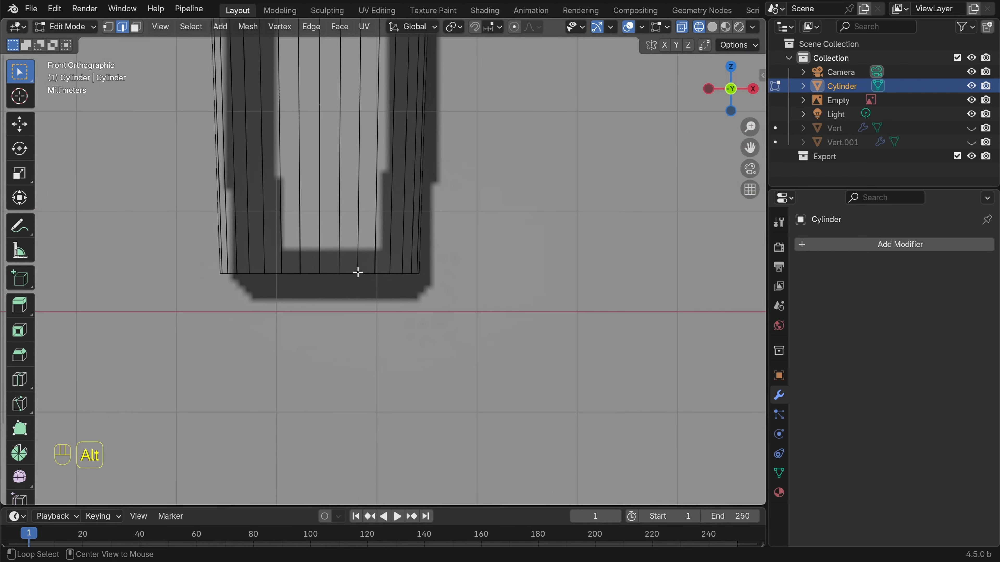
{"action": "scroll", "coordinate": [348, 272], "scroll_direction": "up", "scroll_amount": 2}
{"action": "key", "text": "ctrl+b"}
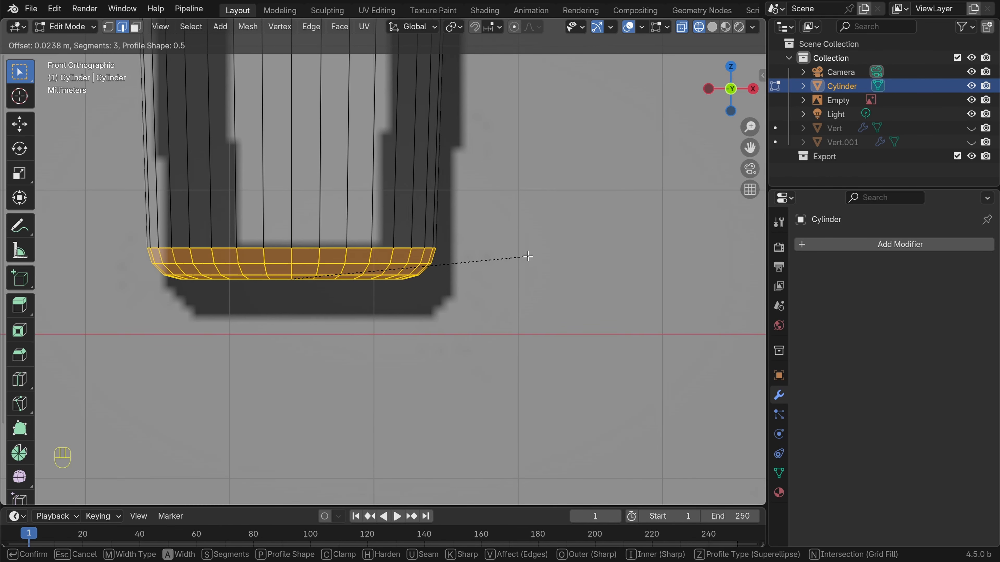
{"action": "left_click", "coordinate": [508, 272]}
{"action": "key", "text": "alt+a"}
Return to Object Mode with solid shading and apply Shade Smooth to the chopstick
{"action": "scroll", "coordinate": [474, 273], "scroll_direction": "down", "scroll_amount": 5}
{"action": "middle_click_drag", "start_coordinate": [487, 275], "coordinate": [440, 263], "text": "shift"}
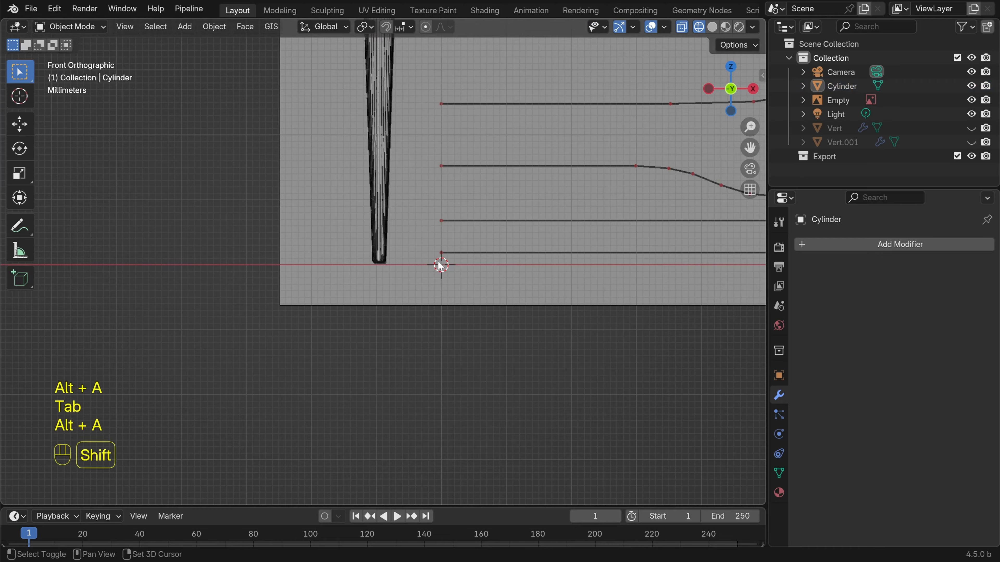
{"action": "key", "text": "shift+z"}
{"action": "left_click", "coordinate": [375, 225]}
{"action": "scroll", "coordinate": [413, 281], "scroll_direction": "down", "scroll_amount": 6}
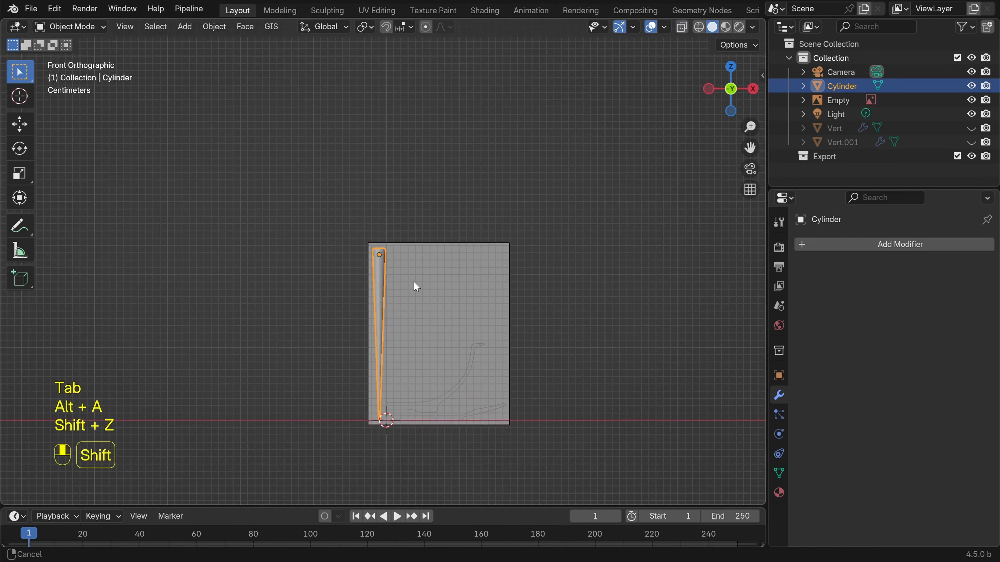
{"action": "scroll", "coordinate": [413, 284], "scroll_direction": "up", "scroll_amount": 10}
{"action": "key", "text": "alt+a"}
{"action": "left_click", "coordinate": [357, 159]}
{"action": "right_click", "coordinate": [357, 158]}
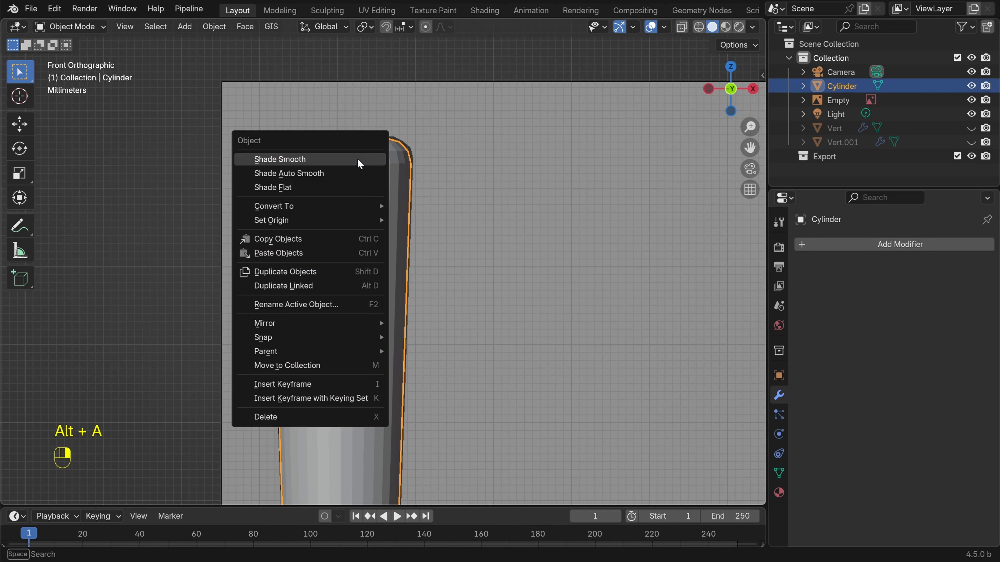
{"action": "left_click", "coordinate": [315, 160]}
{"action": "key", "text": "alt+a"}
Unhide the bowl and plate around the chopstick and keep only the reference image hidden
{"action": "scroll", "coordinate": [423, 212], "scroll_direction": "down", "scroll_amount": 6}
{"action": "scroll", "coordinate": [415, 286], "scroll_direction": "down", "scroll_amount": 5}
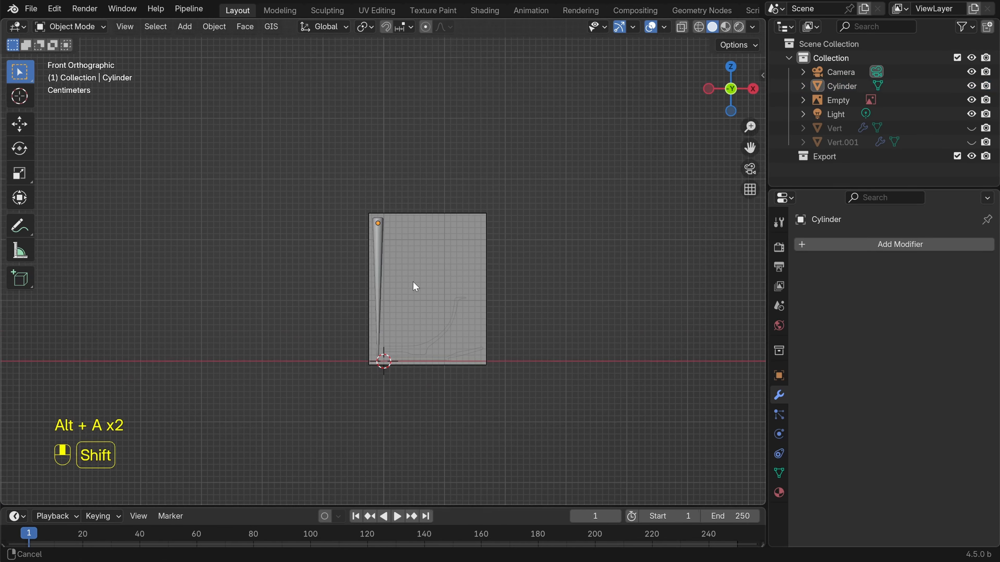
{"action": "scroll", "coordinate": [397, 335], "scroll_direction": "up", "scroll_amount": 5}
{"action": "scroll", "coordinate": [401, 239], "scroll_direction": "down", "scroll_amount": 3}
{"action": "left_click", "coordinate": [436, 199]}
{"action": "key", "text": "h"}
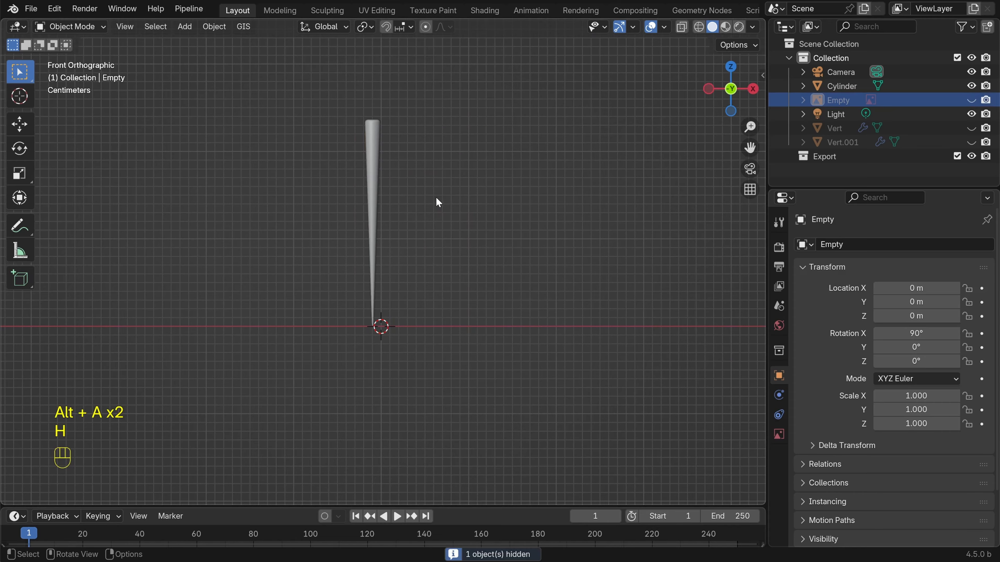
{"action": "middle_click_drag", "start_coordinate": [436, 196], "coordinate": [425, 283]}
{"action": "key", "text": "alt+h"}
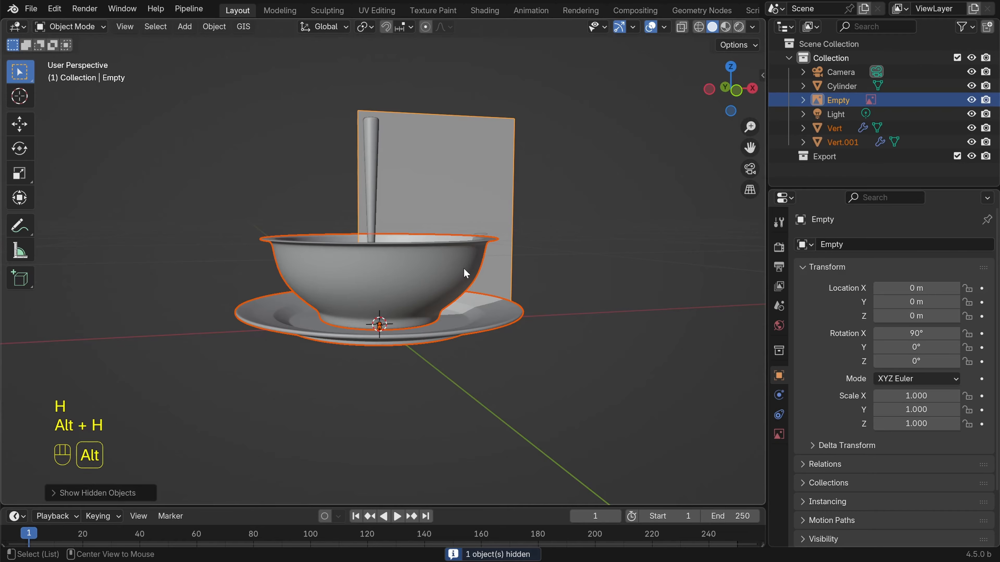
{"action": "key", "text": "alt+a"}
{"action": "left_click", "coordinate": [426, 150]}
{"action": "key", "text": "h"}
{"action": "middle_click_drag", "start_coordinate": [444, 241], "coordinate": [414, 221]}
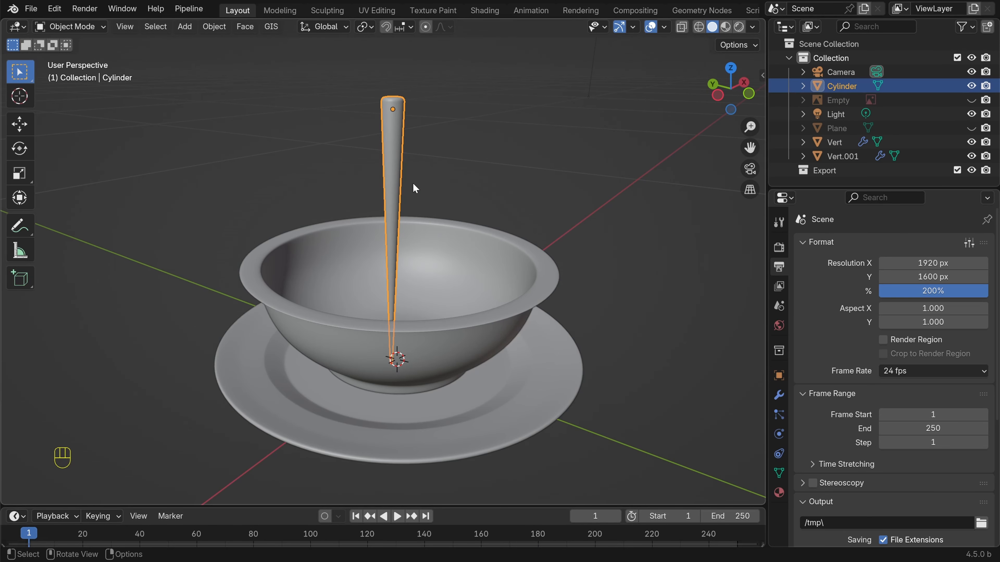
Show the chopstick's transform values and apply its scale
{"action": "key", "text": "n"}
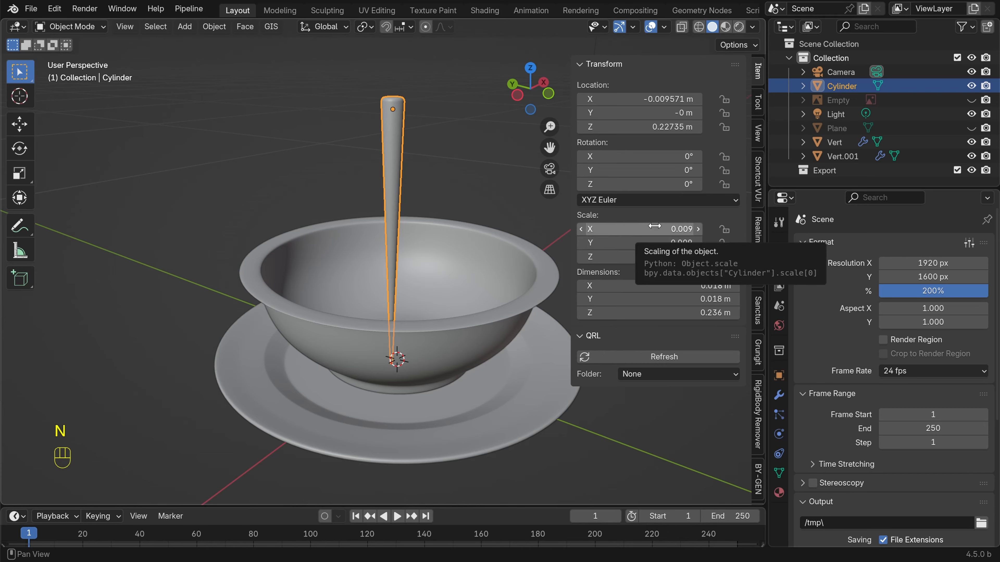
{"action": "mouse_move", "coordinate": [653, 228]}
{"action": "left_mouse_down"}
{"action": "mouse_move", "coordinate": [654, 257]}
{"action": "mouse_move", "coordinate": [660, 226]}
{"action": "left_mouse_up"}
{"action": "key", "text": "Return"}
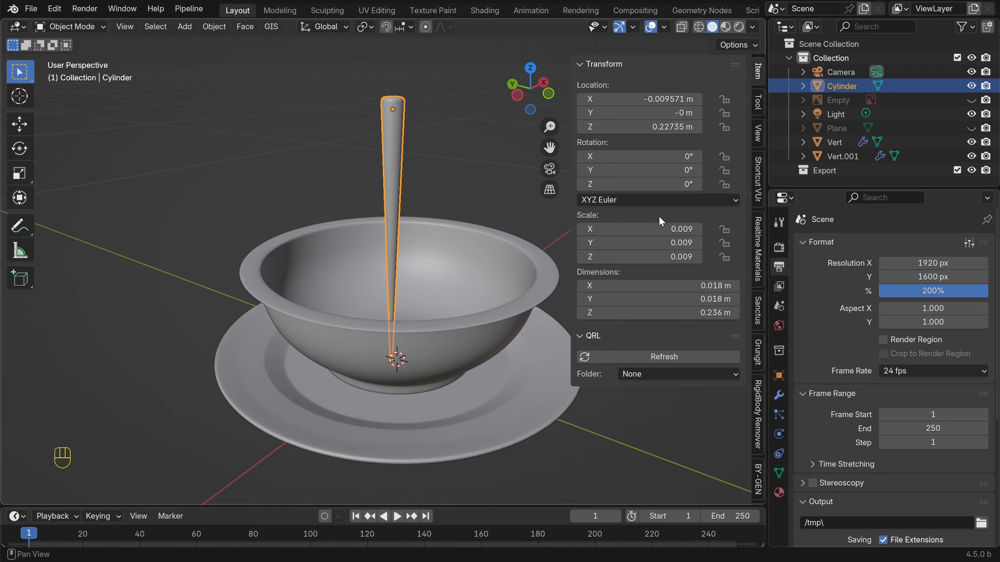
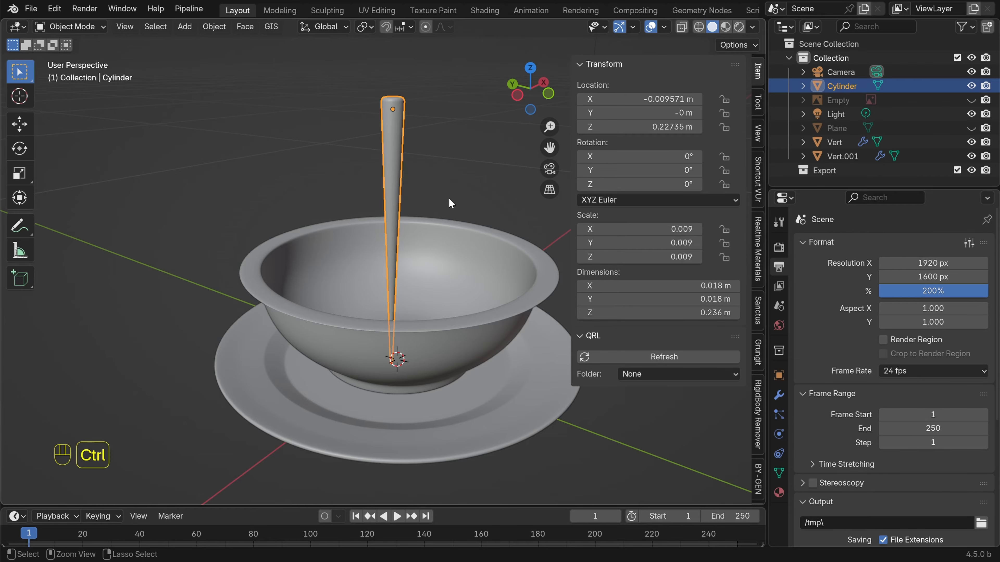
{"action": "key", "text": "ctrl+a"}
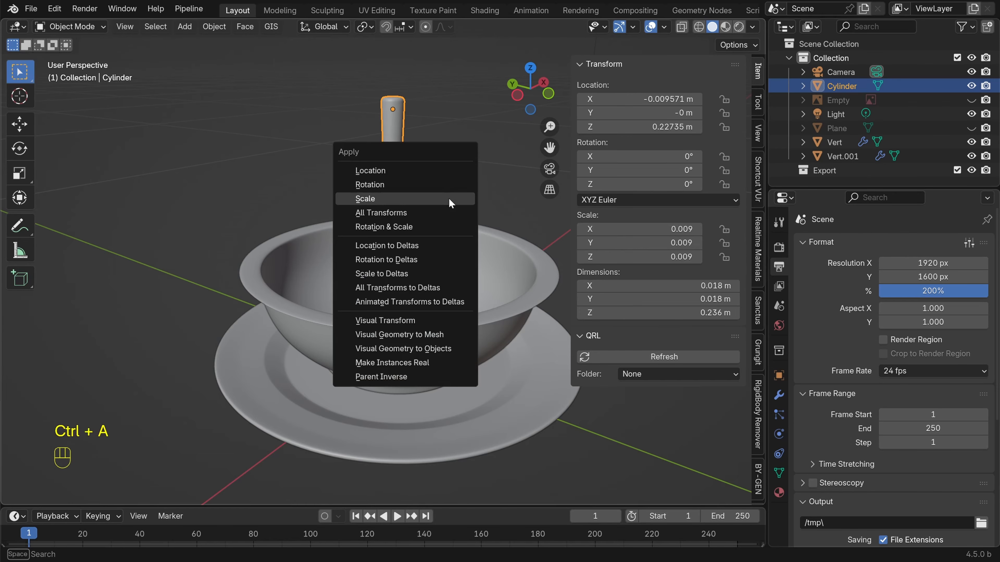
{"action": "left_click", "coordinate": [406, 195]}
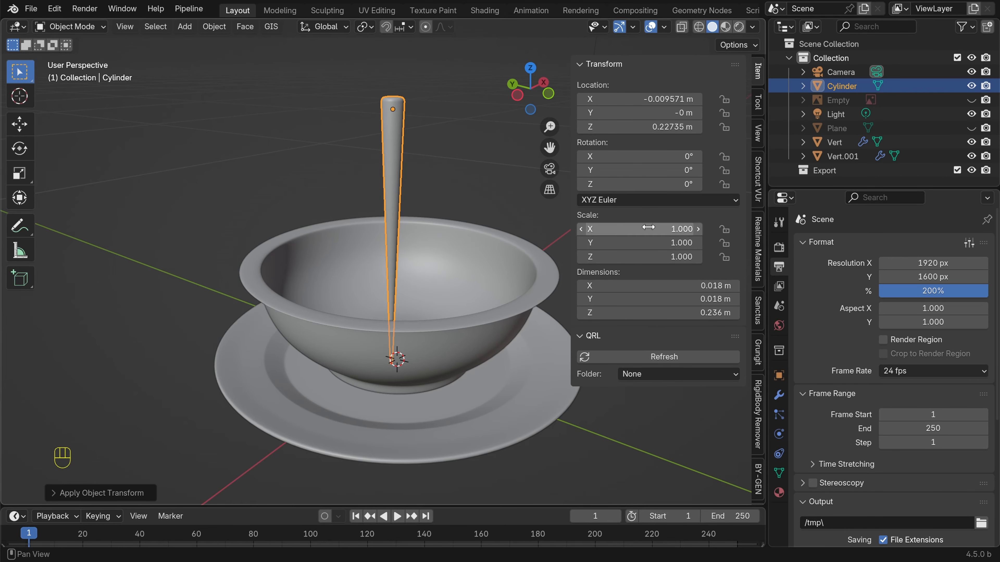
{"action": "scroll", "coordinate": [445, 208], "scroll_direction": "down", "scroll_amount": 1}
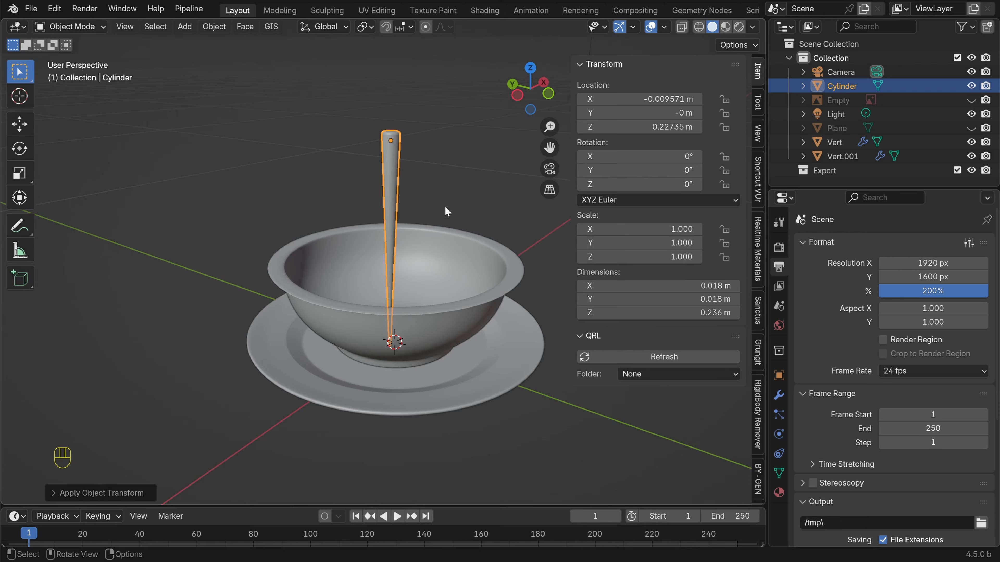
Try scaling the chopstick in Object Mode and its whole mesh in Edit Mode, undoing both changes
{"action": "key", "text": "s"}
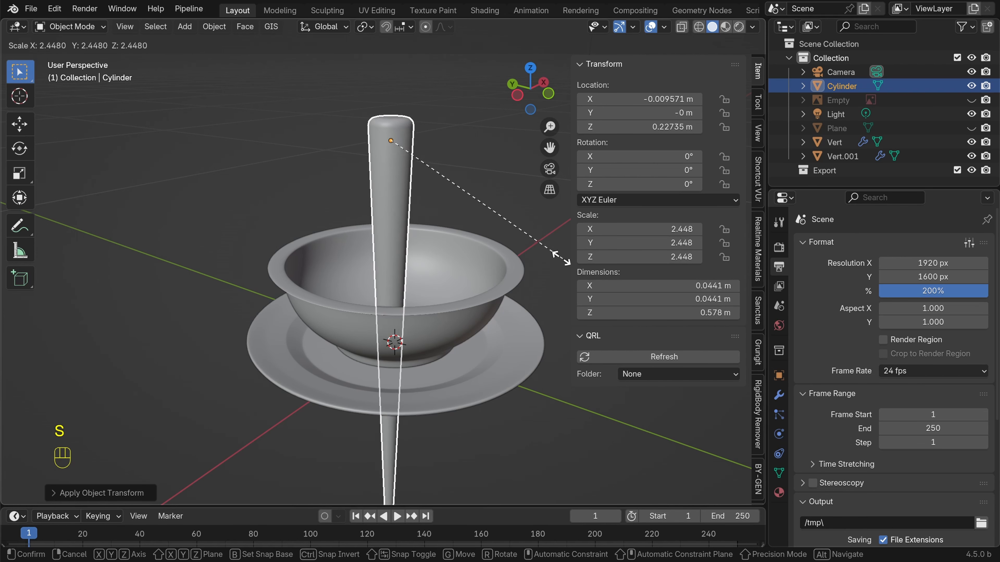
{"action": "left_click", "coordinate": [458, 175]}
{"action": "key", "text": "Tab"}
{"action": "key", "text": "a"}
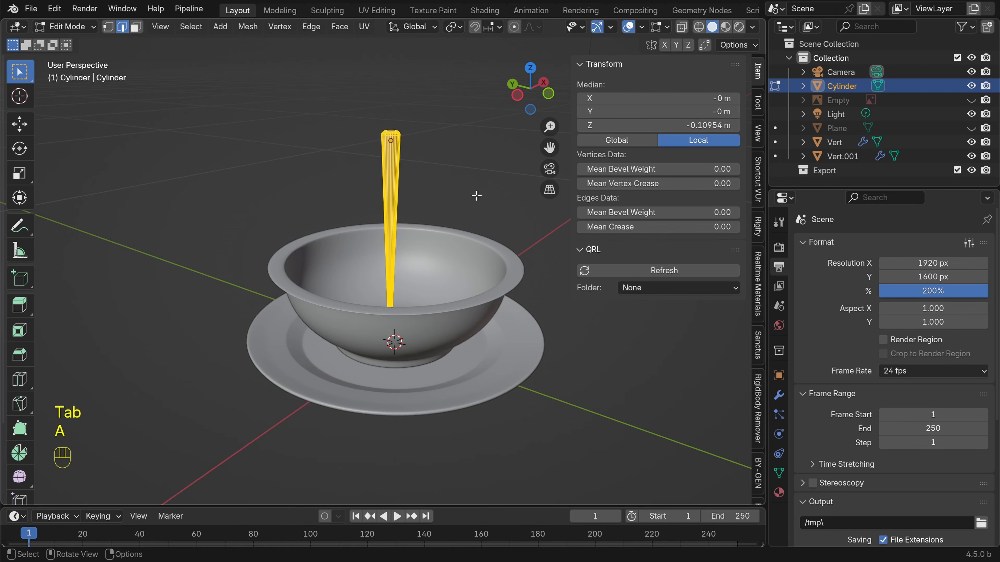
{"action": "key", "text": "s"}
{"action": "left_click", "coordinate": [415, 222]}
{"action": "key", "text": "Tab"}
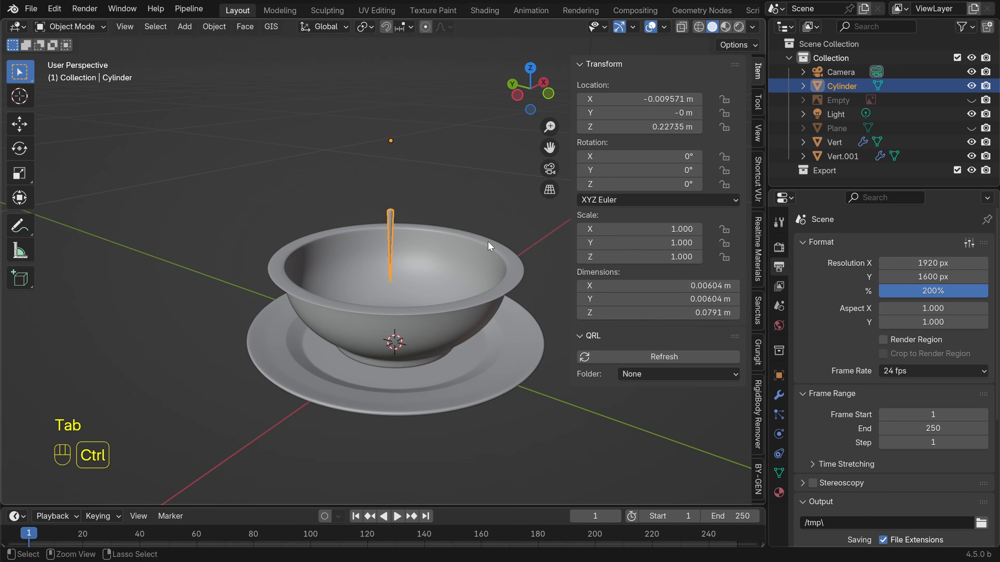
{"action": "key", "text": "ctrl+z"}
{"action": "key", "text": "ctrl+z"}
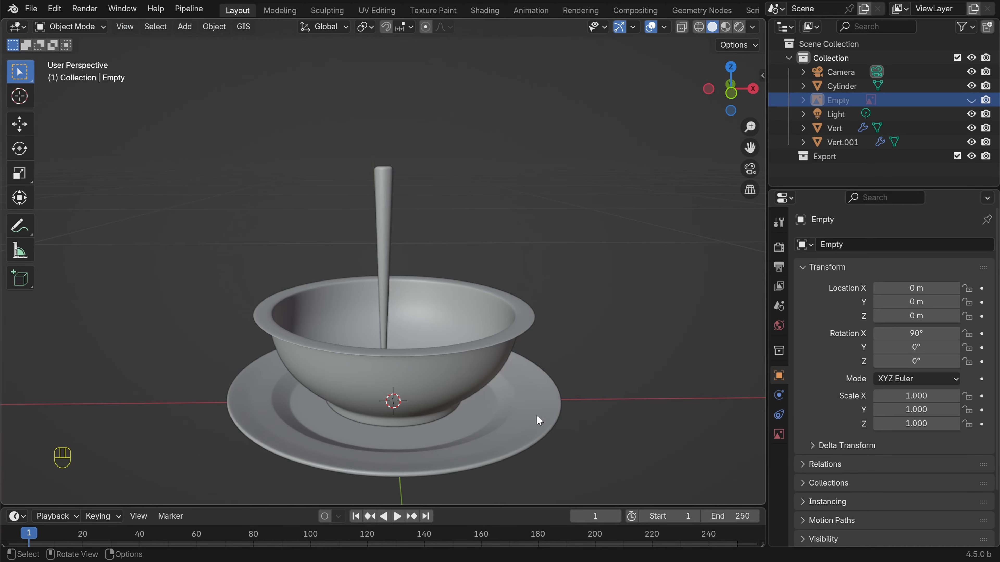
Add a 2 m mesh plane at the world origin as the ground under the plate
{"action": "scroll", "coordinate": [537, 416], "scroll_direction": "down", "scroll_amount": 3}
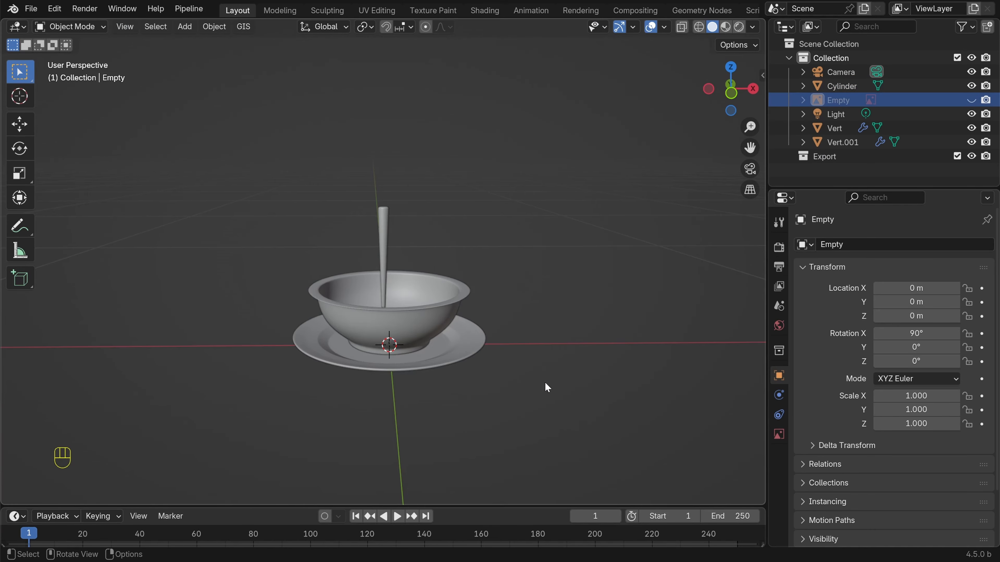
{"action": "middle_click_drag", "start_coordinate": [545, 382], "coordinate": [541, 344]}
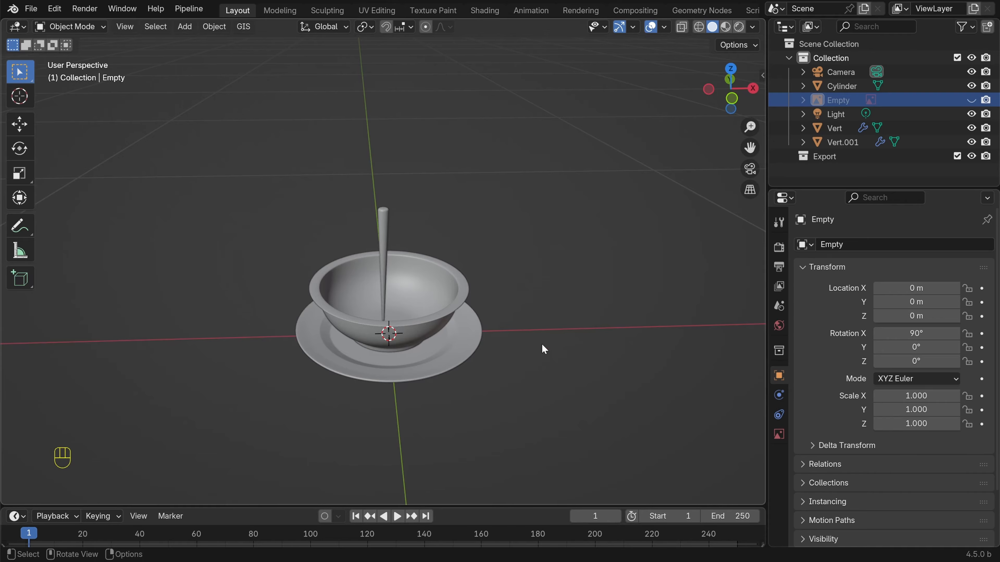
{"action": "key", "text": "shift+a"}
{"action": "mouse_move", "coordinate": [492, 239]}
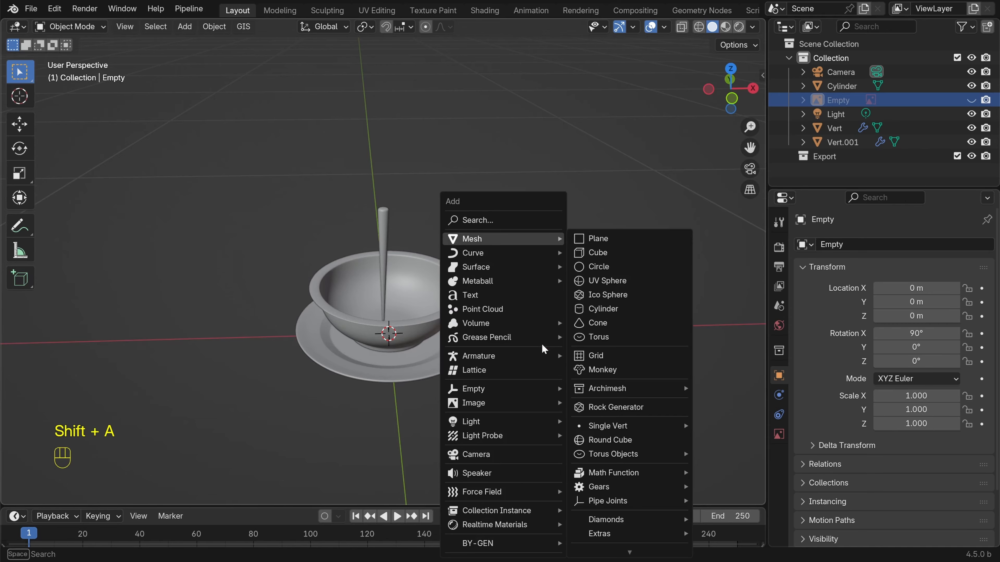
{"action": "left_click", "coordinate": [620, 237]}
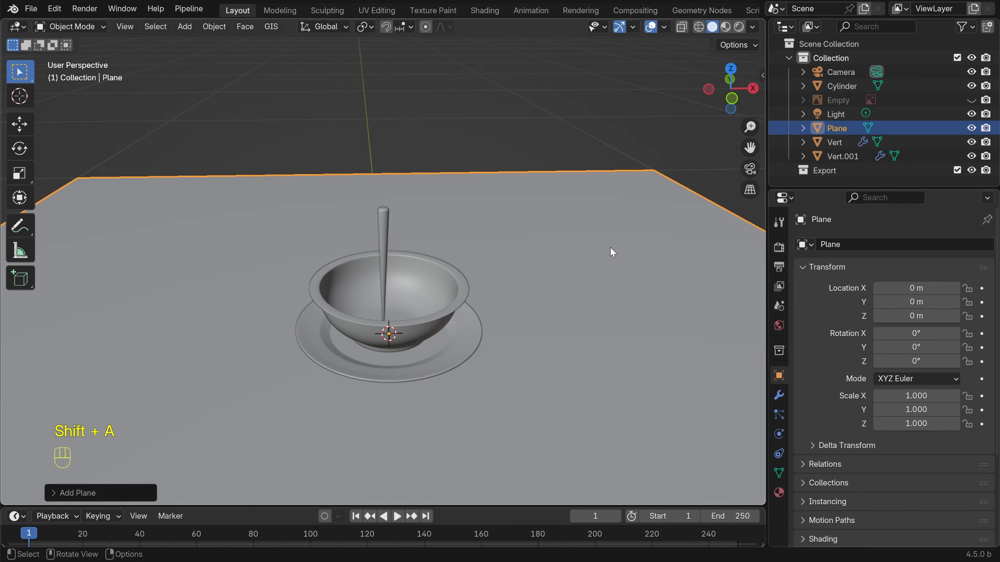
{"action": "scroll", "coordinate": [454, 290], "scroll_direction": "down", "scroll_amount": 3}
{"action": "middle_click_drag", "start_coordinate": [454, 290], "coordinate": [476, 275]}
{"action": "left_click", "coordinate": [74, 492]}
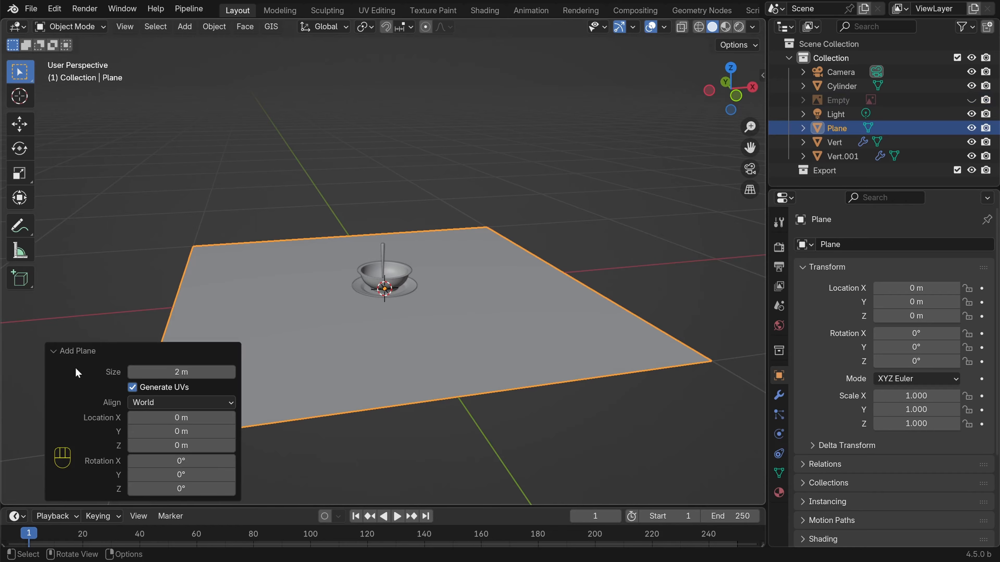
{"action": "left_click", "coordinate": [51, 352]}
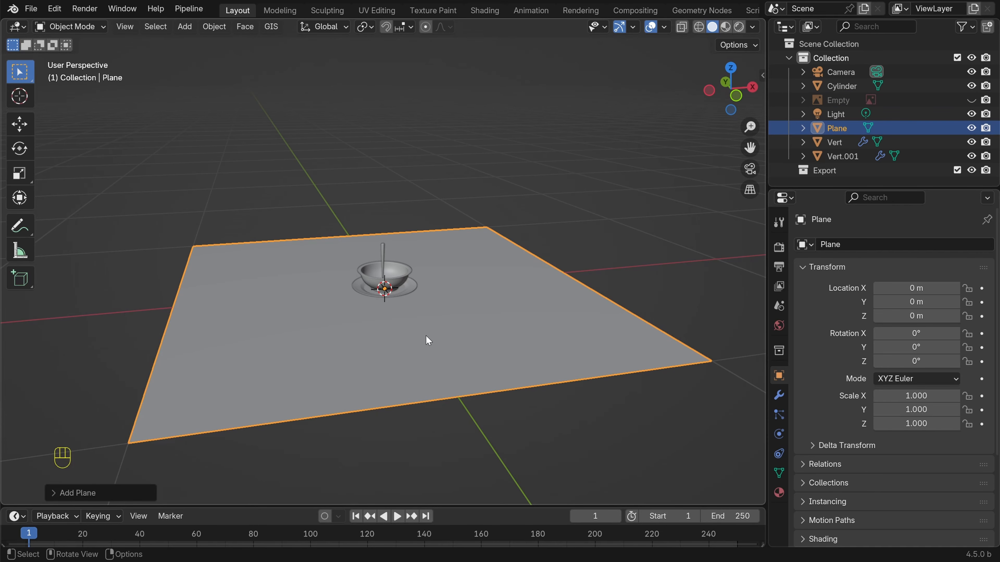
Switch to the camera view and fit the whole camera frame in the viewport
{"action": "scroll", "coordinate": [424, 339], "scroll_direction": "down", "scroll_amount": 2}
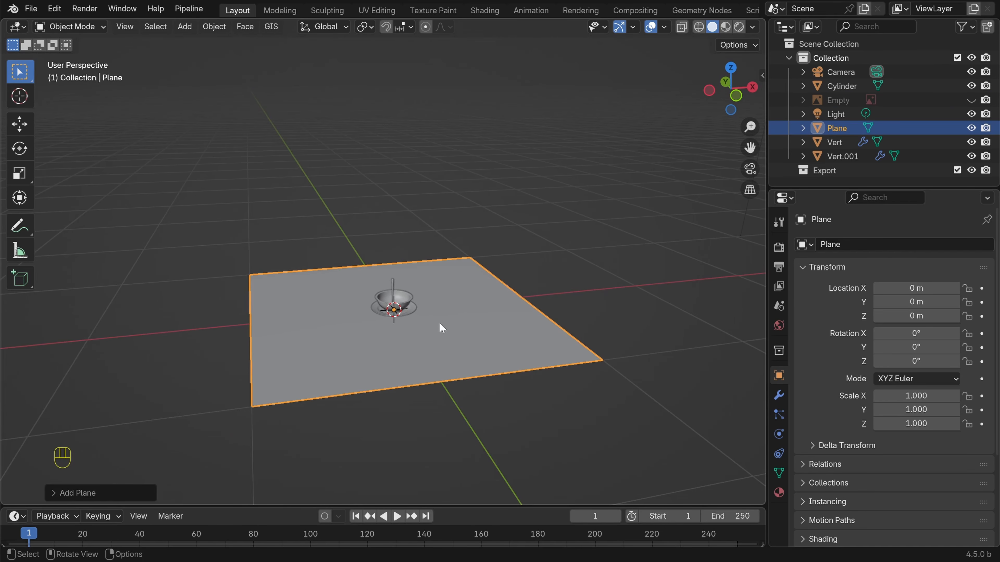
{"action": "key", "text": "KP_0"}
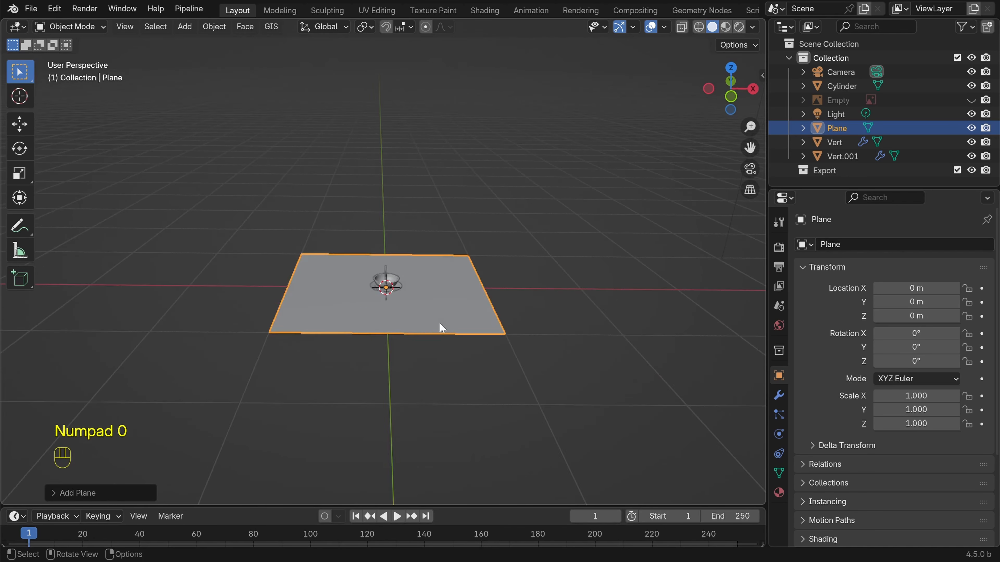
{"action": "scroll", "coordinate": [443, 321], "scroll_direction": "down", "scroll_amount": 5}
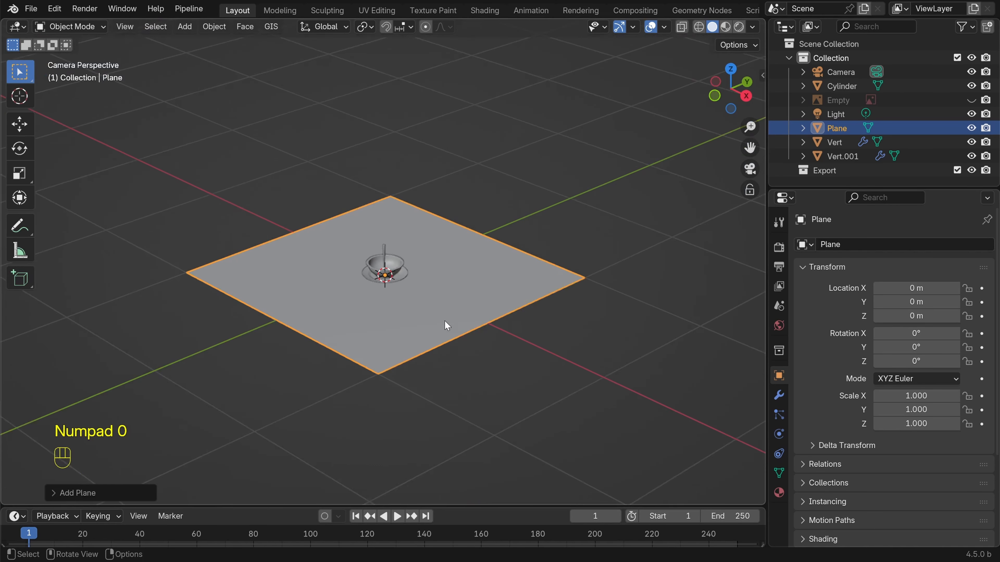
{"action": "scroll", "coordinate": [445, 319], "scroll_direction": "down", "scroll_amount": 4}
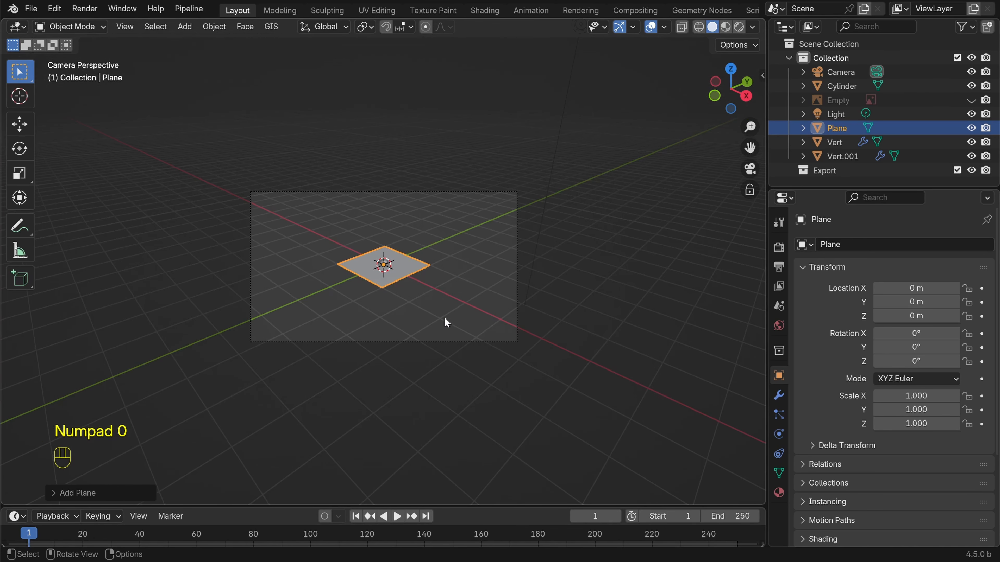
Select the camera and try moving it along the global X, Y and Z axes, cancelling each move
{"action": "scroll", "coordinate": [443, 315], "scroll_direction": "up", "scroll_amount": 3}
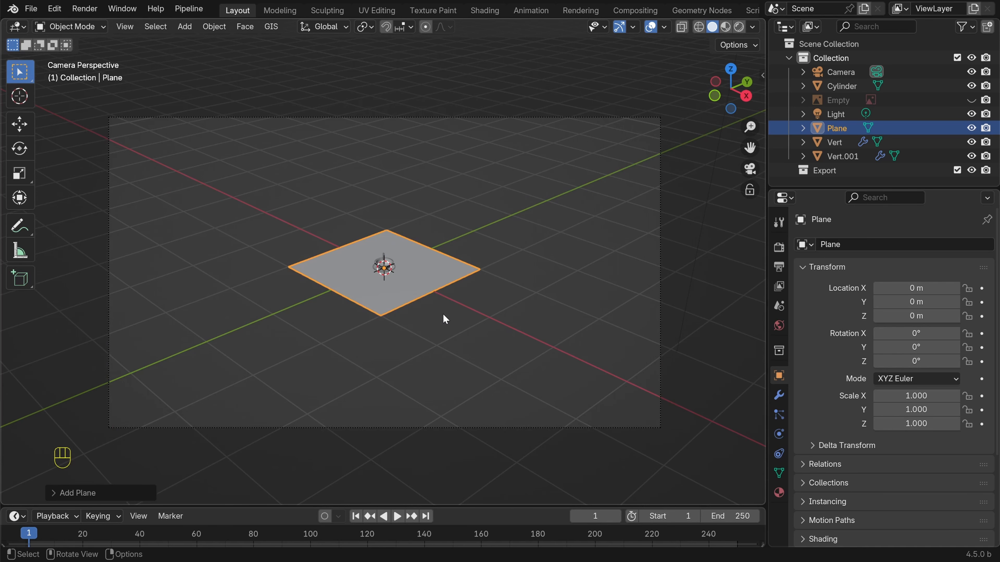
{"action": "left_click", "coordinate": [389, 119]}
{"action": "key", "text": "g"}
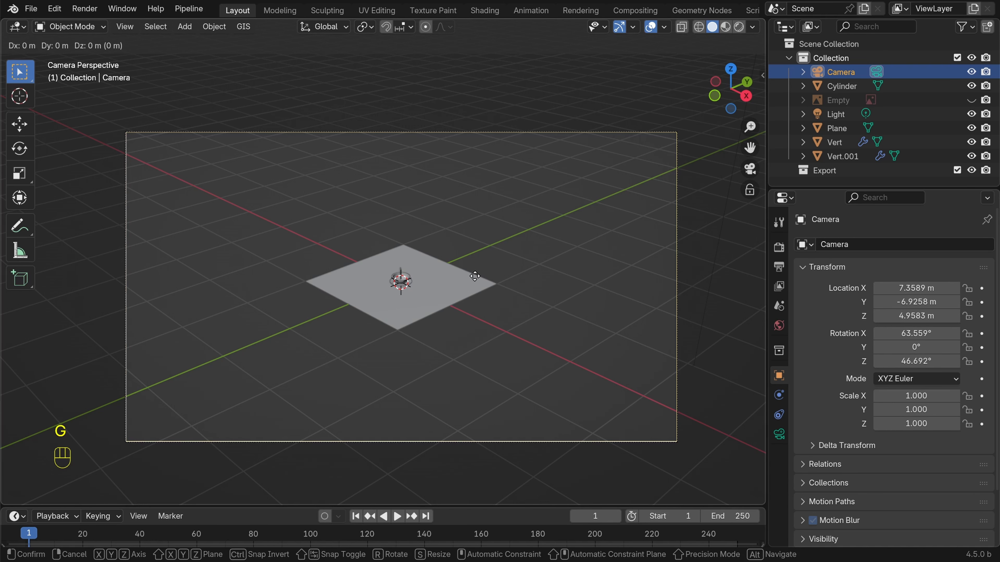
{"action": "key", "text": "x"}
{"action": "right_click", "coordinate": [497, 307]}
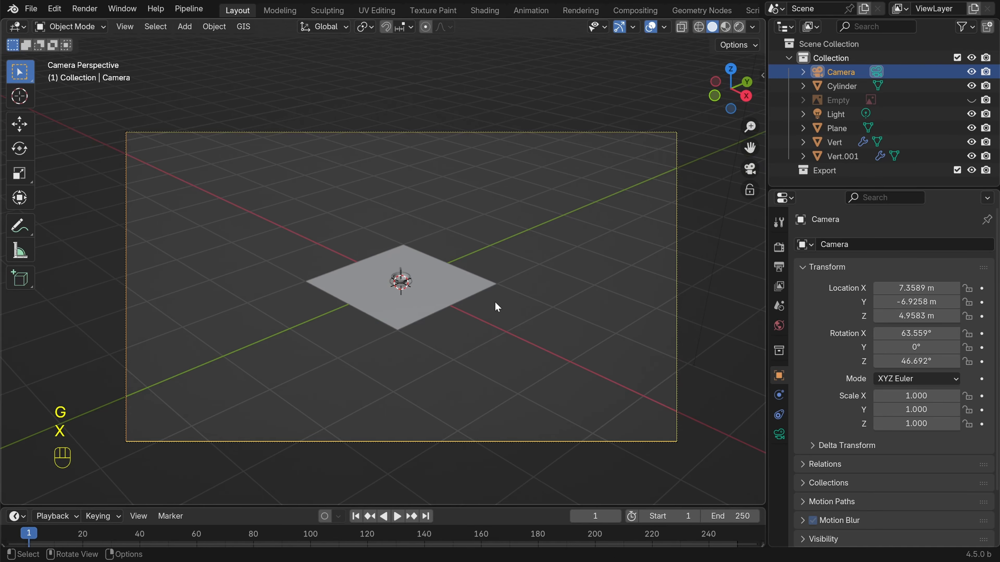
{"action": "key", "text": "g"}
{"action": "key", "text": "y"}
{"action": "right_click", "coordinate": [555, 250]}
{"action": "key", "text": "g"}
{"action": "key", "text": "z"}
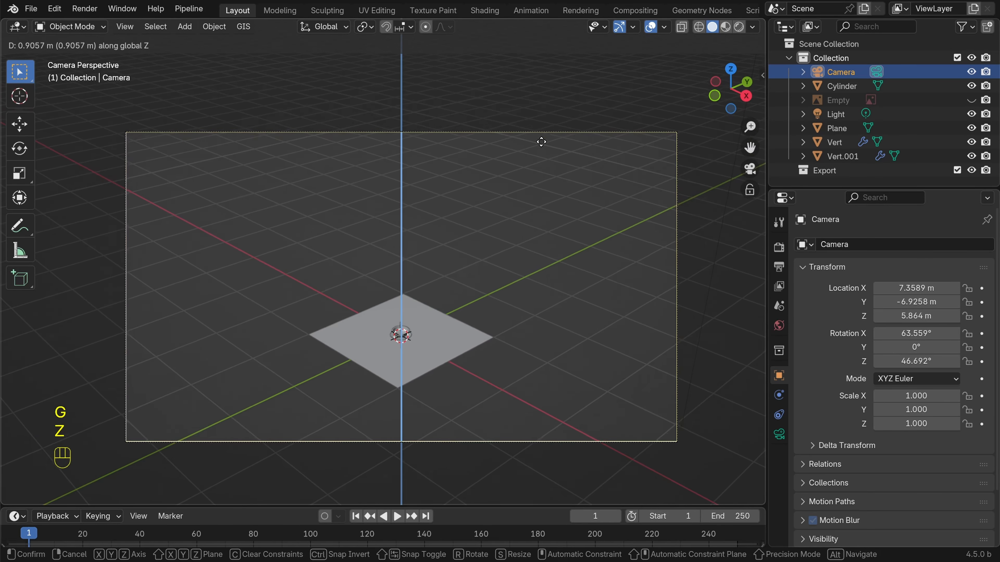
{"action": "right_click", "coordinate": [507, 270]}
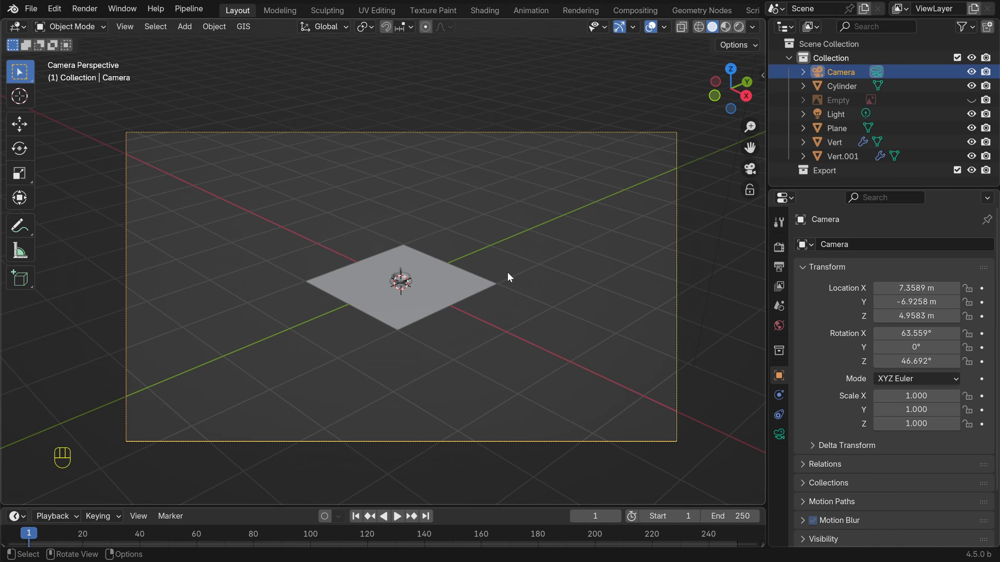
Move the camera toward the bowl along its local Z axis to about X 0.678, Y -0.629, Z 0.393 m
{"action": "key", "text": "g"}
{"action": "key", "text": "z"}
{"action": "key", "text": "z"}
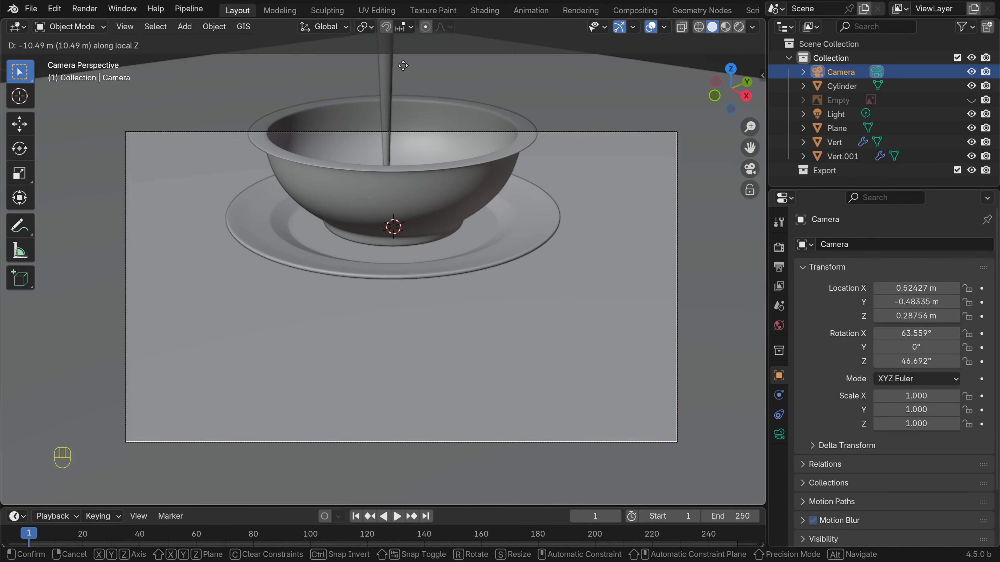
{"action": "left_click", "coordinate": [421, 283]}
Move the camera along its local Y axis to about X 0.636, Y -0.588, Z 0.511 m, centring the bowl in the frame
{"action": "key", "text": "g"}
{"action": "key", "text": "x"}
{"action": "key", "text": "x"}
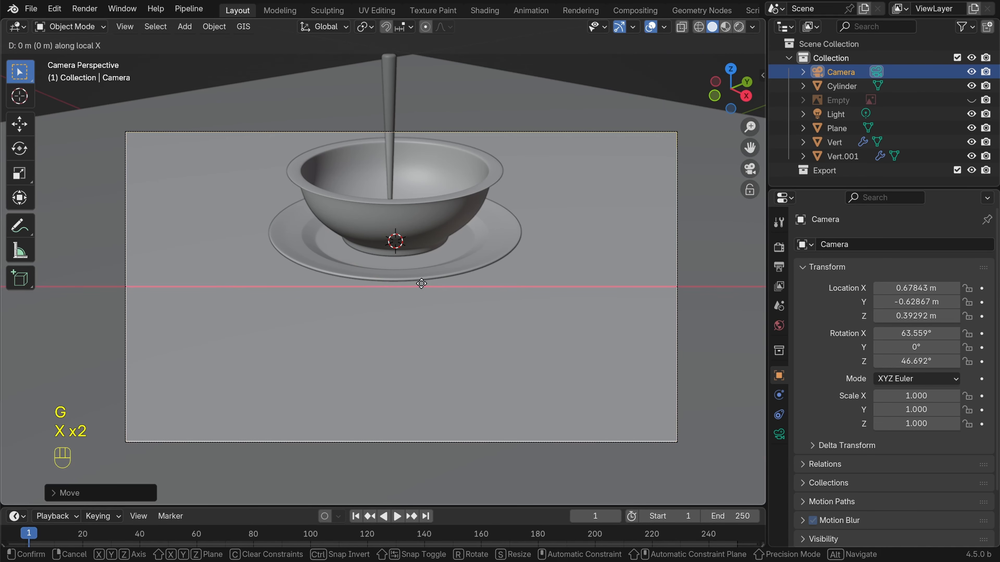
{"action": "key", "text": "y"}
{"action": "key", "text": "y"}
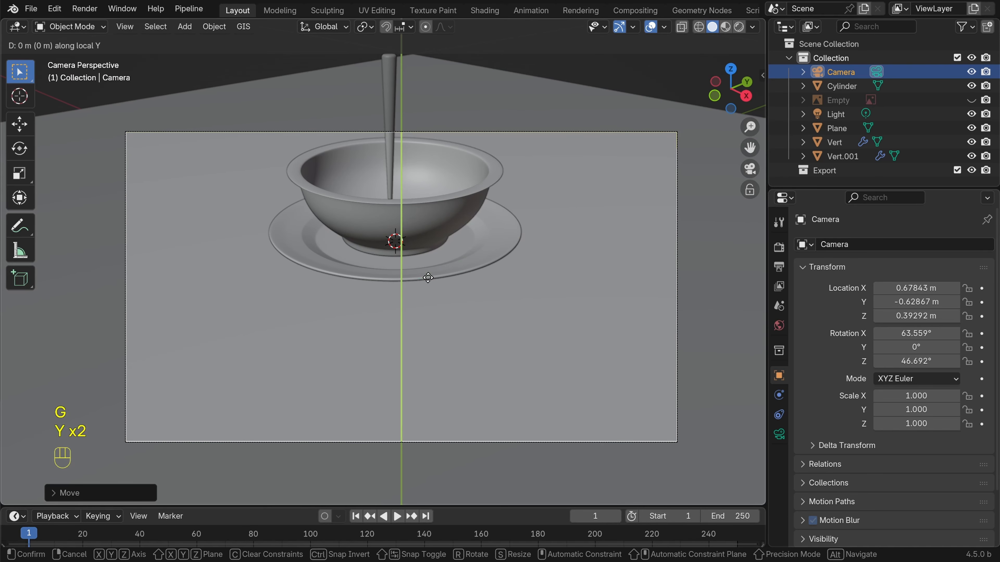
{"action": "left_click", "coordinate": [437, 265]}
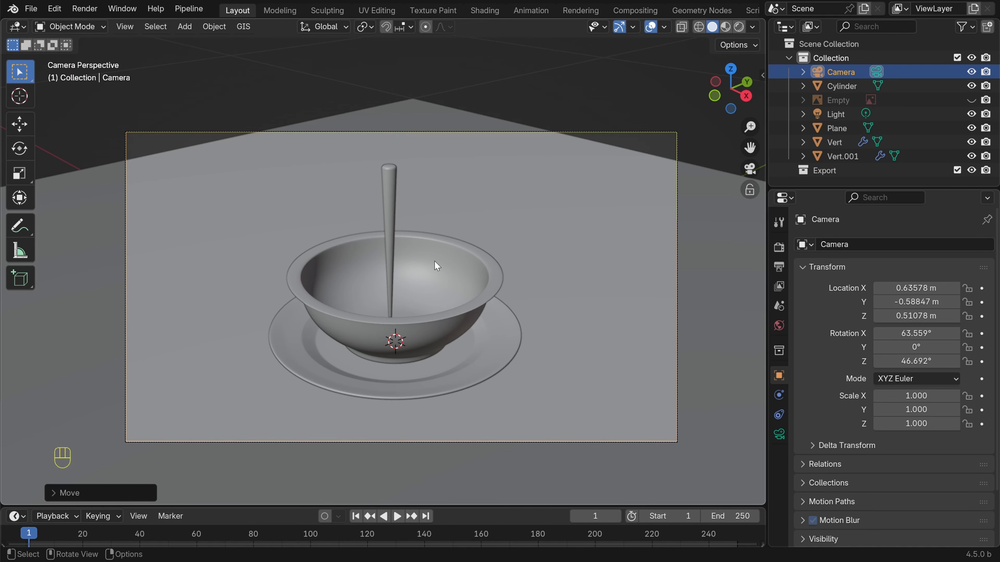
Leave the camera view and scale the camera object down to 0.1
{"action": "mouse_move", "coordinate": [437, 266]}
{"action": "middle_mouse_down"}
{"action": "mouse_move", "coordinate": [377, 247]}
{"action": "mouse_move", "coordinate": [449, 231]}
{"action": "mouse_move", "coordinate": [398, 272]}
{"action": "mouse_move", "coordinate": [430, 270]}
{"action": "middle_mouse_up"}
{"action": "scroll", "coordinate": [444, 230], "scroll_direction": "down", "scroll_amount": 5}
{"action": "scroll", "coordinate": [401, 274], "scroll_direction": "up", "scroll_amount": 2}
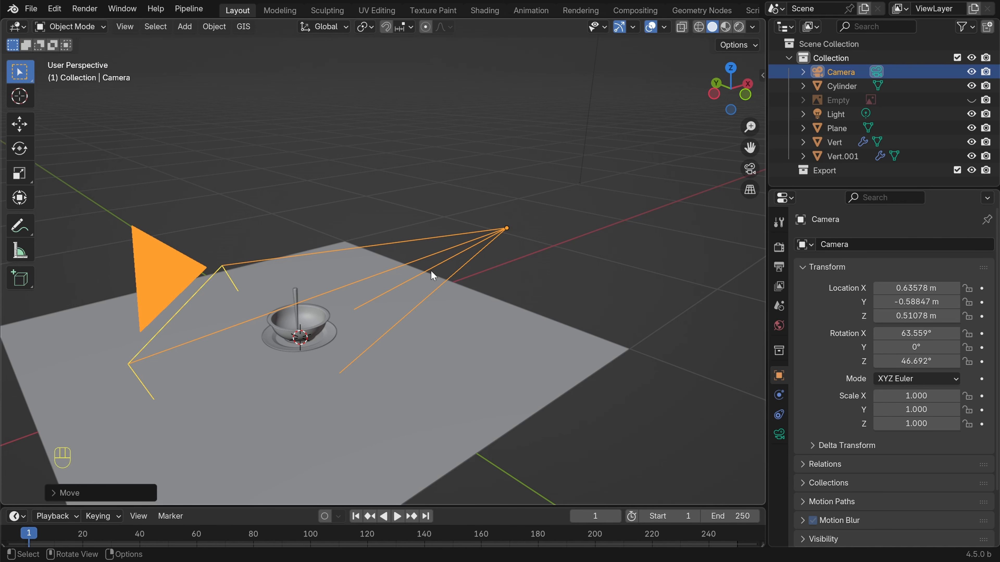
{"action": "key", "text": "s"}
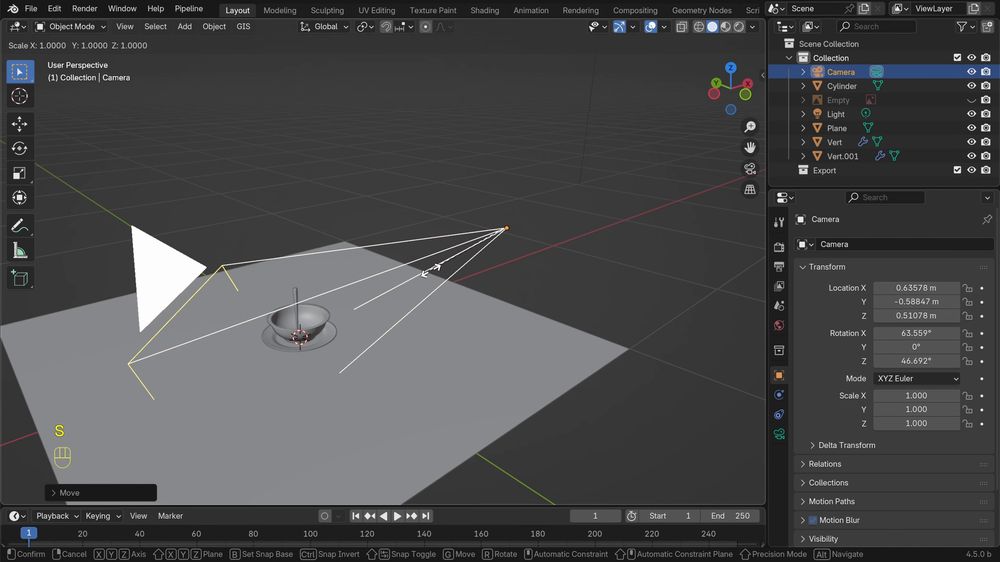
{"action": "type", "text": ".1"}
{"action": "key", "text": "Return"}
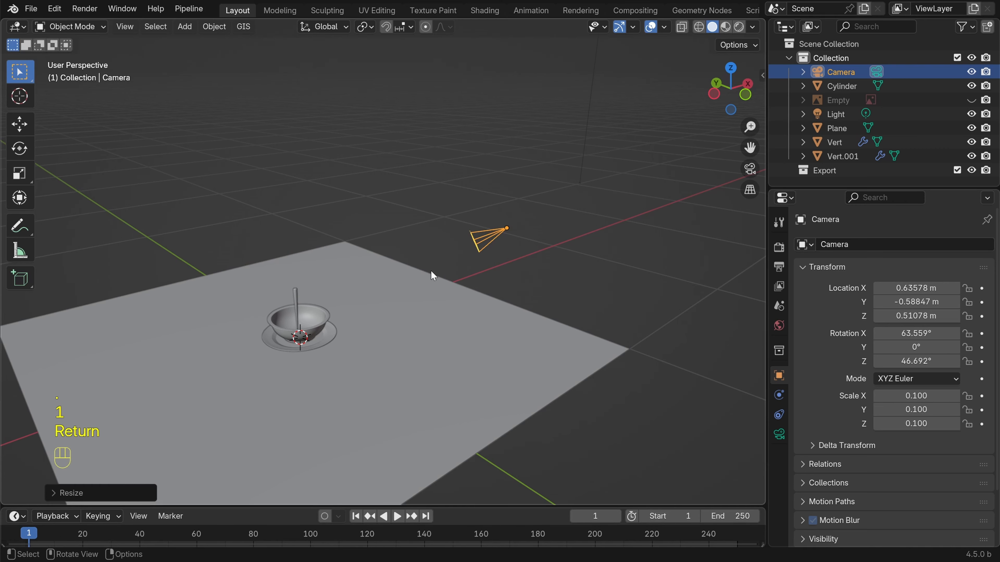
Try moving the camera along the global Z axis and along its local Z axis, without keeping either move
{"action": "middle_click_drag", "start_coordinate": [430, 271], "coordinate": [426, 242]}
{"action": "key", "text": "g"}
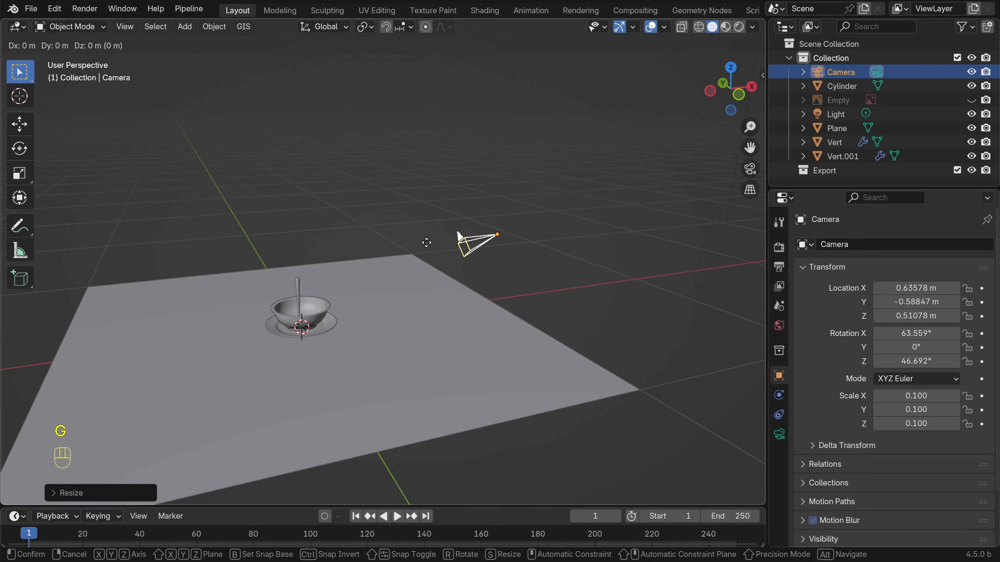
{"action": "key", "text": "z"}
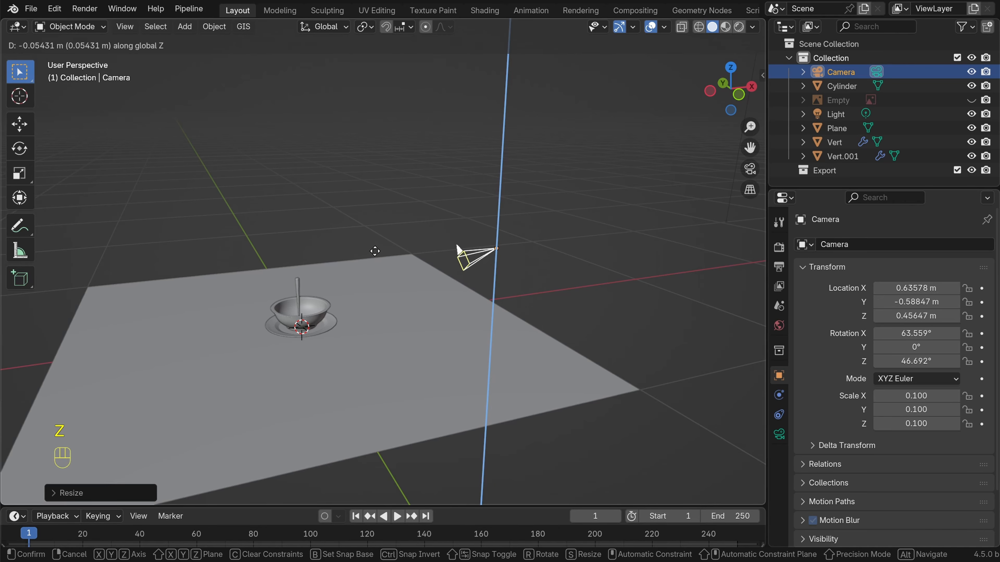
{"action": "left_click", "coordinate": [397, 235]}
{"action": "key", "text": "g"}
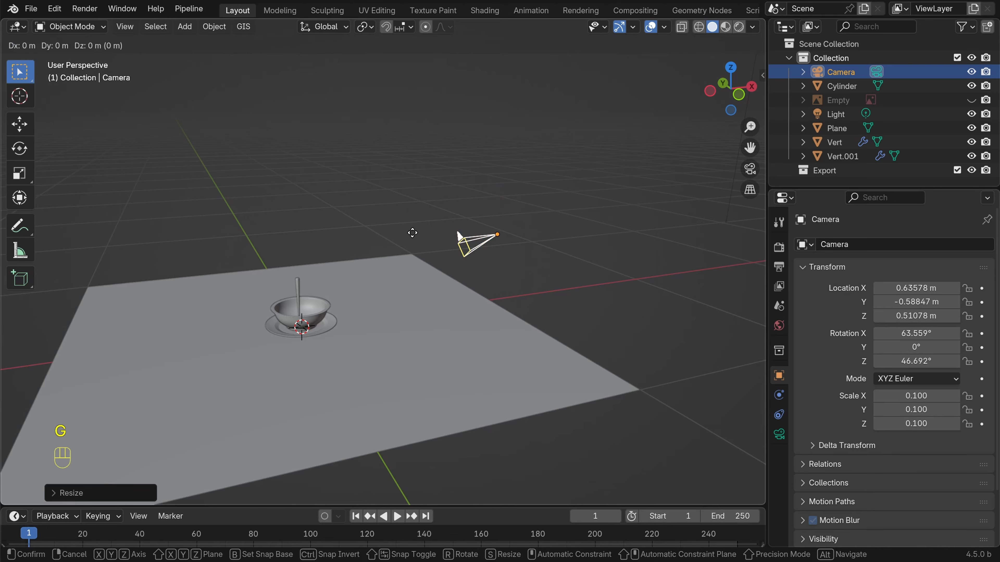
{"action": "key", "text": "z"}
{"action": "key", "text": "z"}
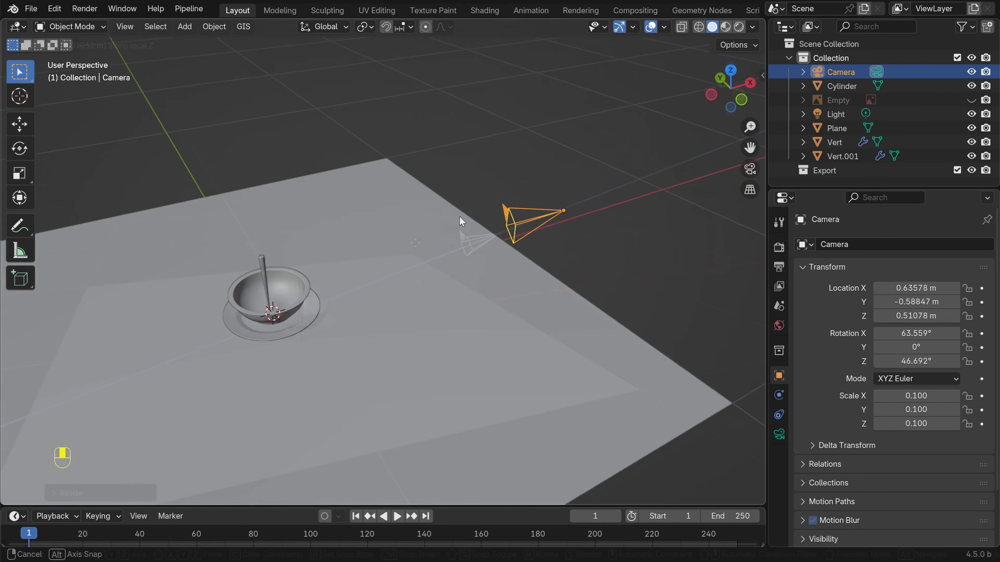
{"action": "middle_click_drag", "start_coordinate": [459, 216], "coordinate": [438, 196]}
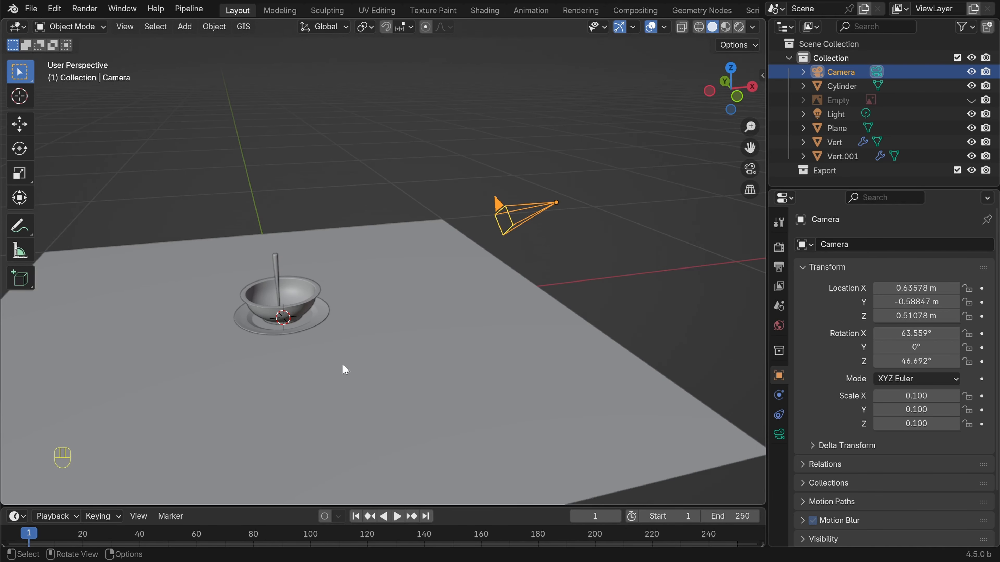
Set the transform pivot point to 3D Cursor and try rotating the camera around the global Z axis, including in camera view
{"action": "left_click", "coordinate": [370, 34]}
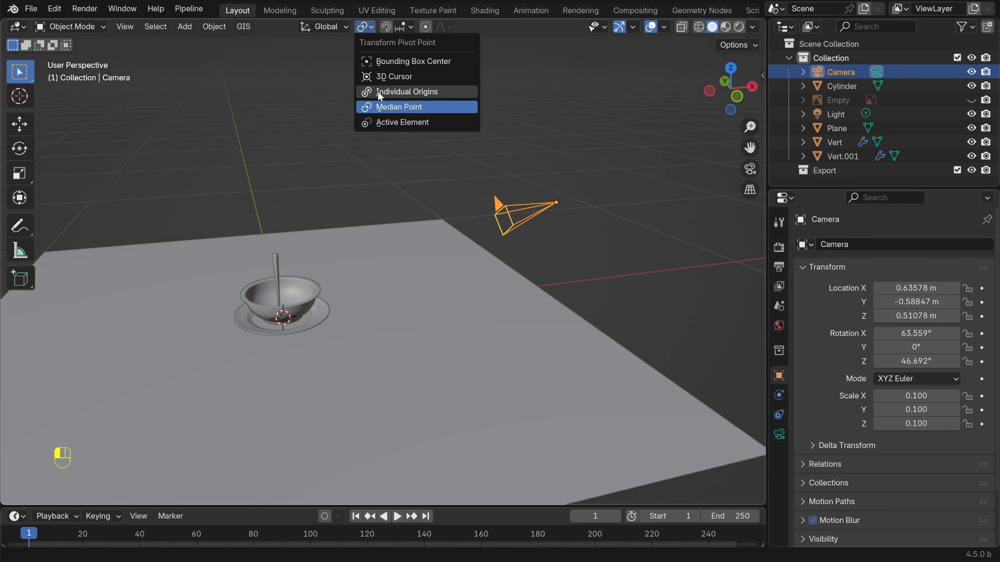
{"action": "left_click", "coordinate": [390, 78]}
{"action": "key", "text": "r"}
{"action": "key", "text": "z"}
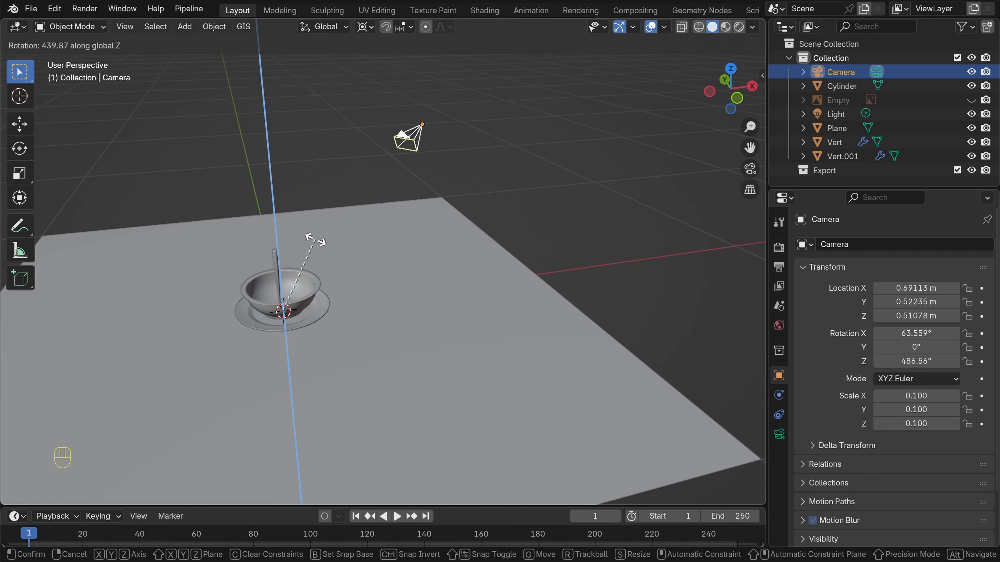
{"action": "right_click", "coordinate": [326, 326]}
{"action": "key", "text": "KP_0"}
{"action": "key", "text": "r"}
{"action": "key", "text": "z"}
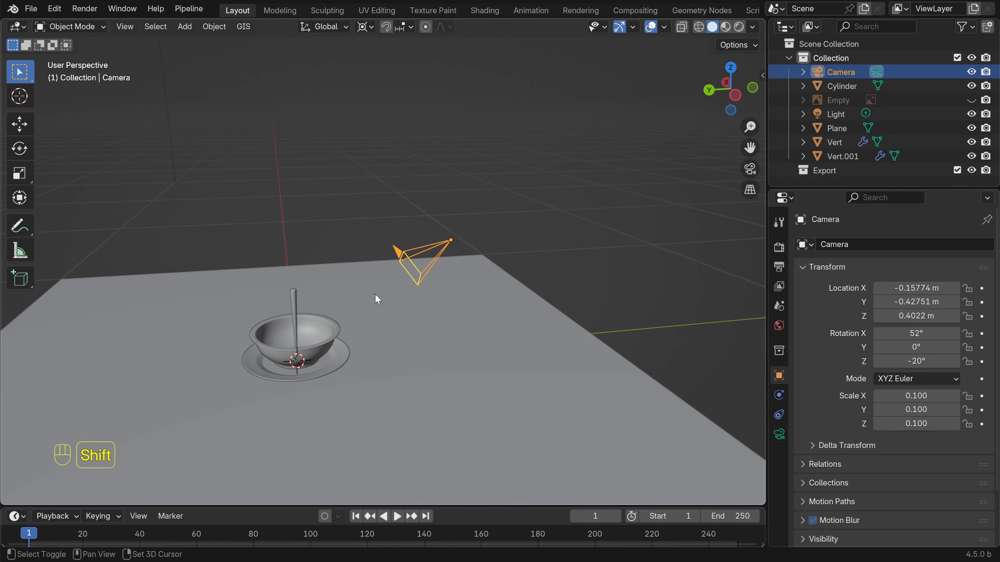
Place the 3D cursor at several spots, ending near the ground plane's far corner, and try rotating the camera around it on global Z
{"action": "right_click", "coordinate": [375, 293], "text": "shift"}
{"action": "right_click", "coordinate": [529, 370], "text": "shift"}
{"action": "right_click", "coordinate": [329, 333], "text": "shift"}
{"action": "right_click", "coordinate": [295, 310], "text": "shift"}
{"action": "right_click", "coordinate": [477, 268], "text": "shift"}
{"action": "key", "text": "r"}
{"action": "key", "text": "z"}
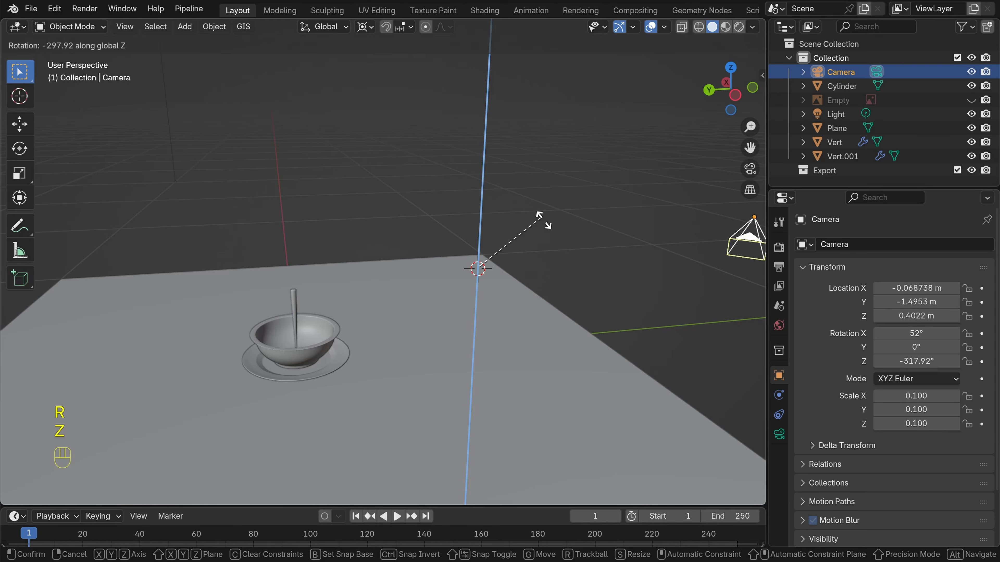
{"action": "right_click", "coordinate": [521, 287]}
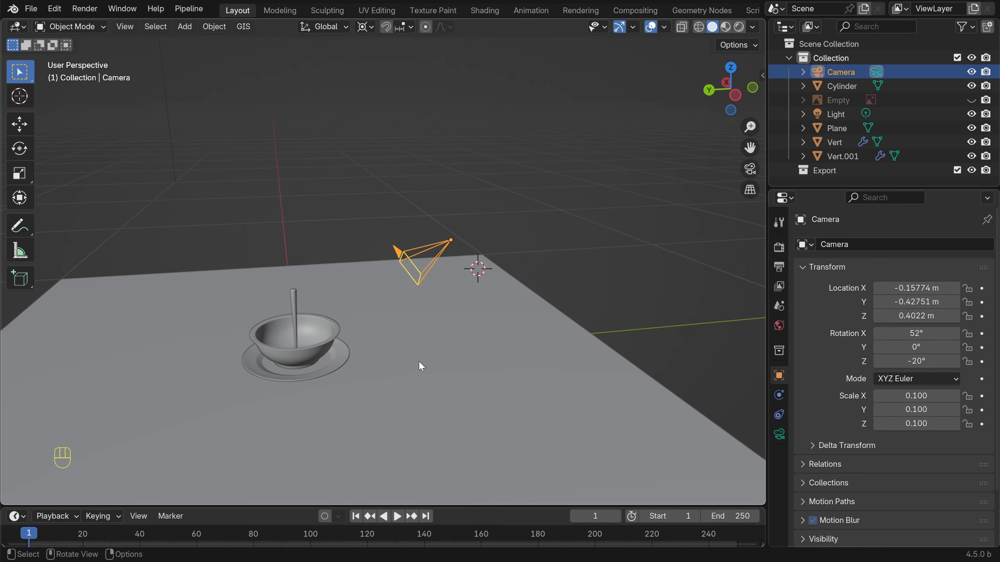
Snap the 3D cursor to the bowl's origin, and after that to the chopstick's origin
{"action": "left_click", "coordinate": [335, 332]}
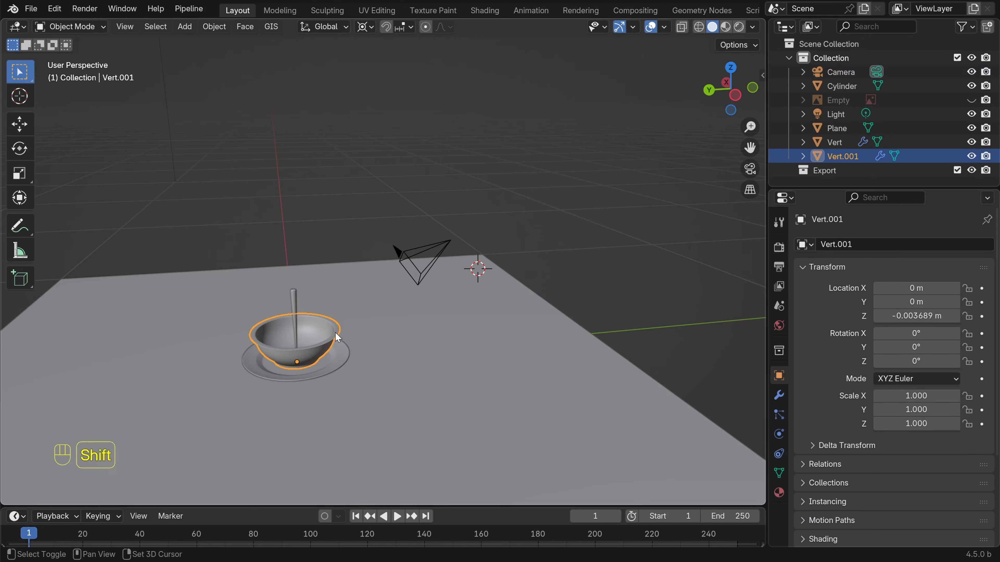
{"action": "key", "text": "shift+s"}
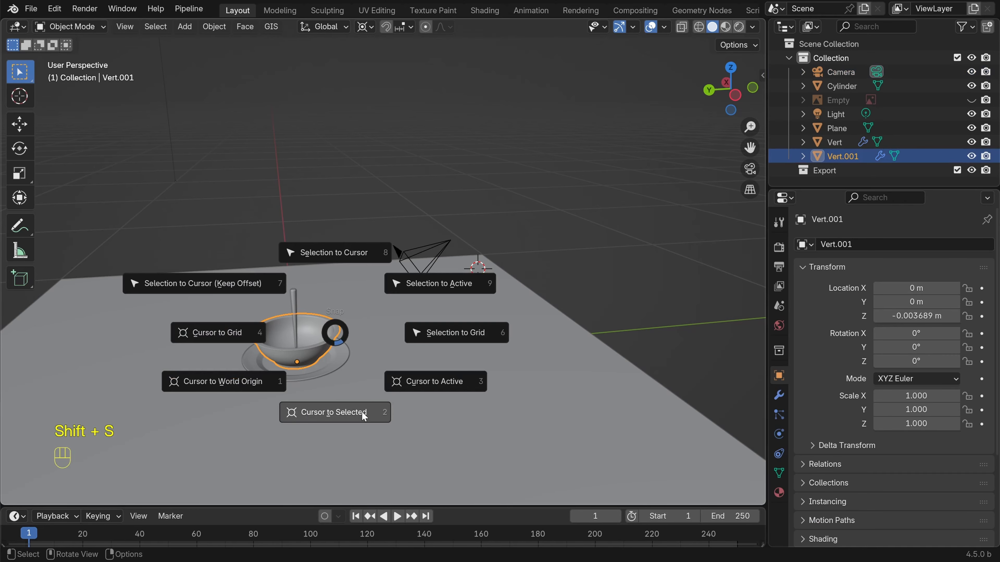
{"action": "left_click", "coordinate": [348, 413]}
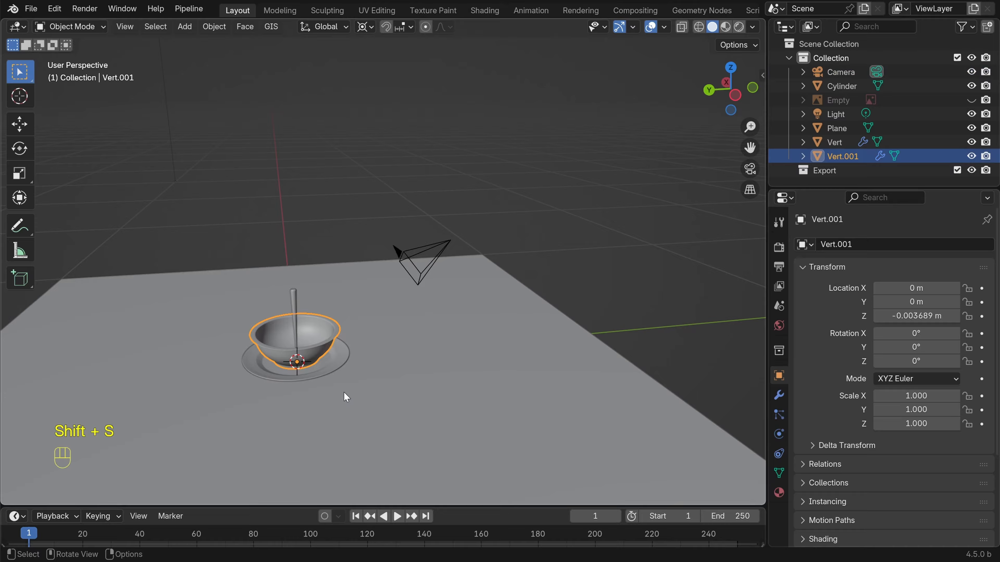
{"action": "left_click", "coordinate": [295, 297]}
{"action": "key", "text": "shift+s"}
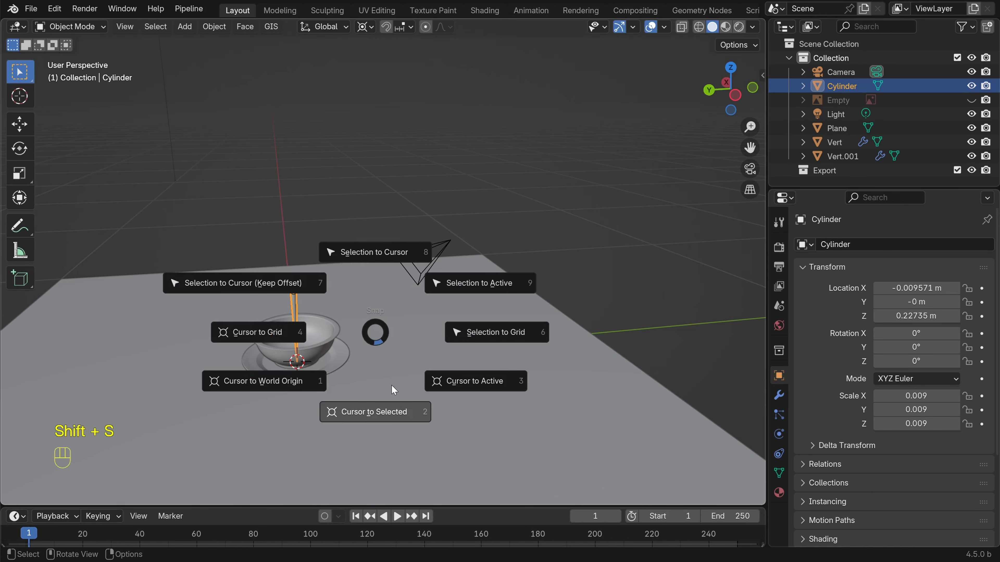
{"action": "left_click", "coordinate": [387, 411]}
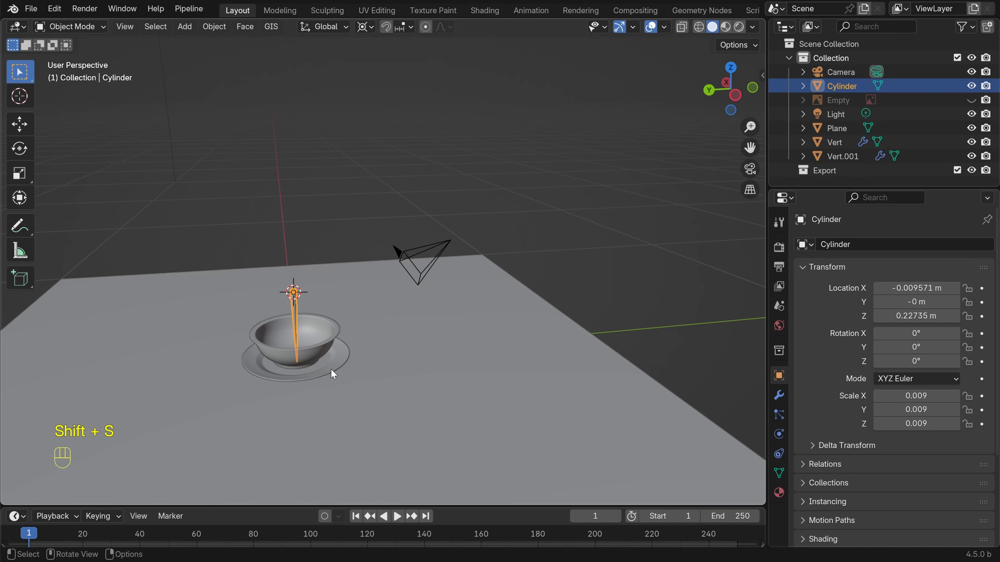
Reset the 3D cursor to the world origin and bring the bowl and chopstick back into close view
{"action": "middle_click_drag", "start_coordinate": [352, 357], "coordinate": [415, 299], "text": "shift"}
{"action": "key", "text": "shift+c"}
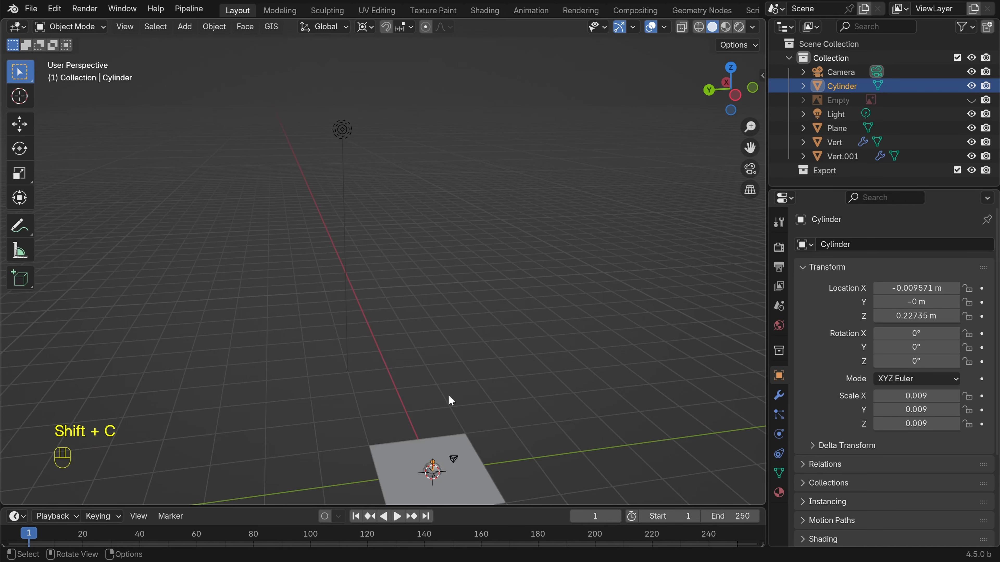
{"action": "middle_click_drag", "start_coordinate": [447, 445], "coordinate": [415, 347], "text": "shift"}
{"action": "scroll", "coordinate": [415, 347], "scroll_direction": "up", "scroll_amount": 4}
{"action": "middle_click_drag", "start_coordinate": [449, 412], "coordinate": [422, 312], "text": "shift"}
{"action": "scroll", "coordinate": [423, 312], "scroll_direction": "up", "scroll_amount": 5}
{"action": "middle_click_drag", "start_coordinate": [483, 424], "coordinate": [431, 347], "text": "shift"}
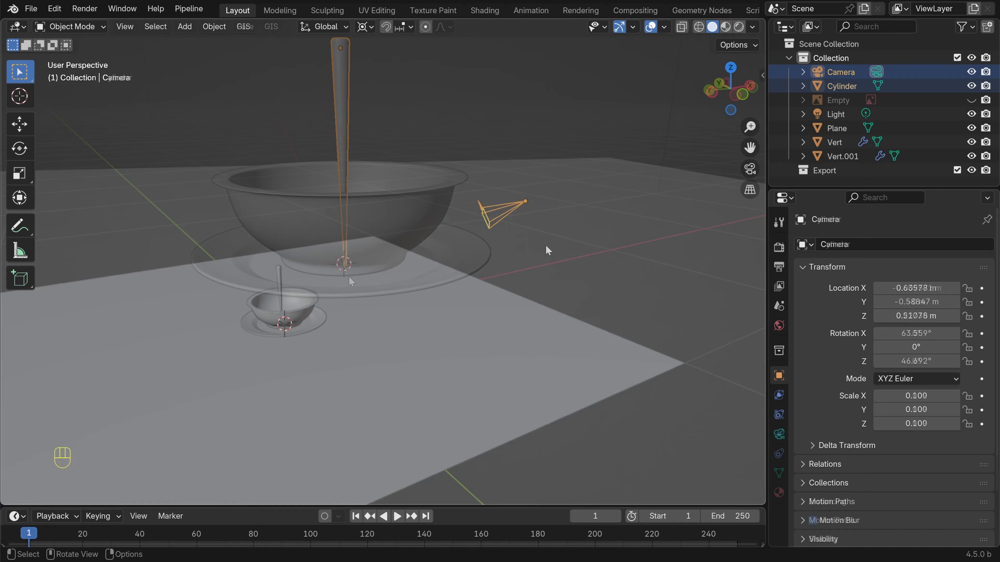
Set the transform pivot point back to Median Point and try rotating the camera on the global Z axis, cancelling the rotation
{"action": "left_click", "coordinate": [368, 26]}
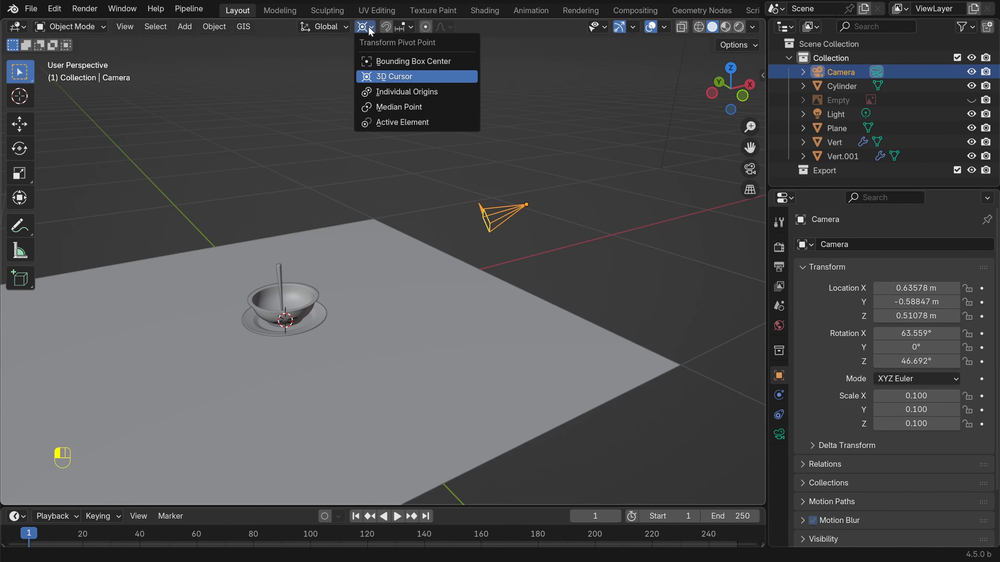
{"action": "left_click", "coordinate": [397, 106]}
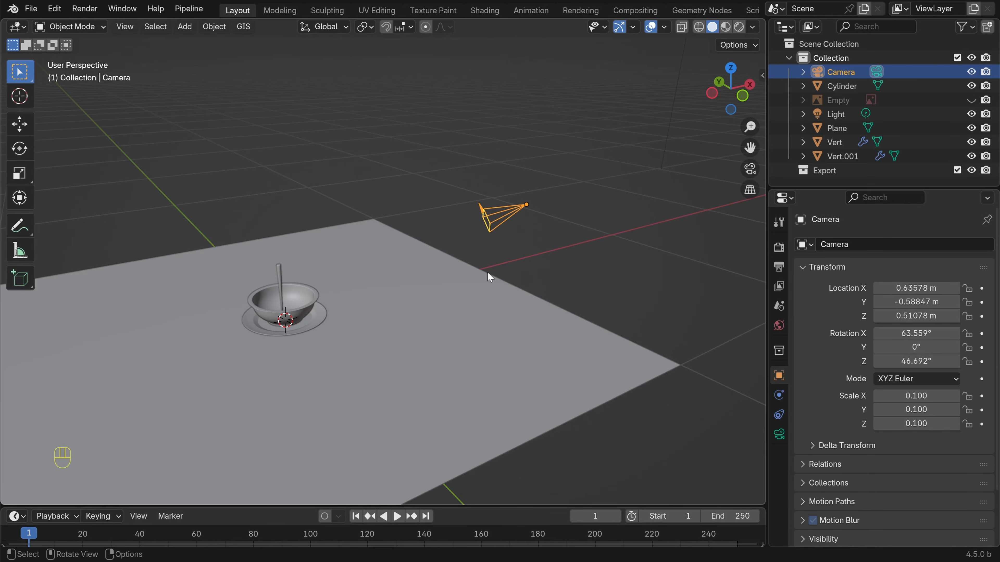
{"action": "key", "text": "r"}
{"action": "key", "text": "z"}
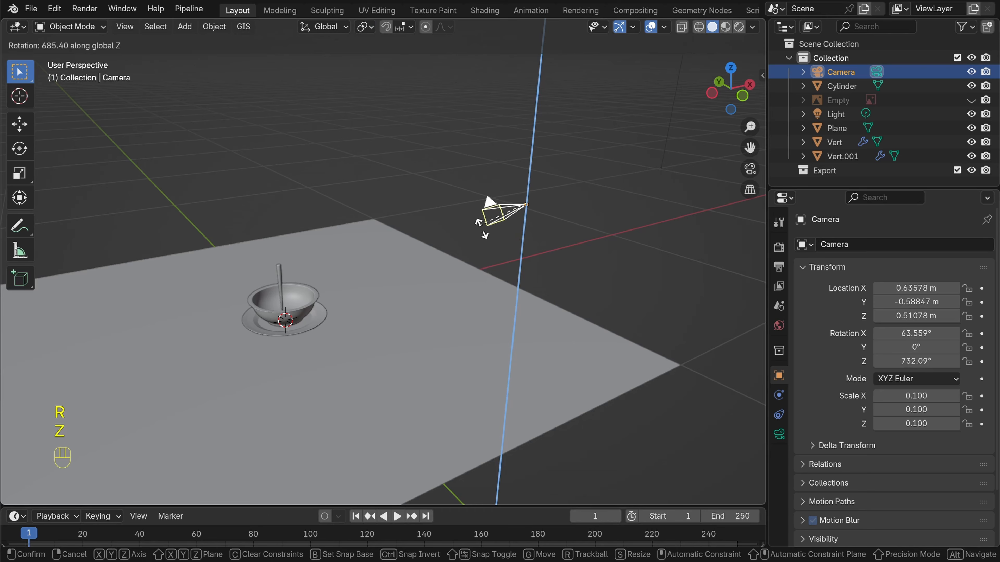
{"action": "key", "text": "Escape"}
Switch to the camera view and enable the Camera to View lock in the view settings
{"action": "key", "text": "KP_0"}
{"action": "key", "text": "n"}
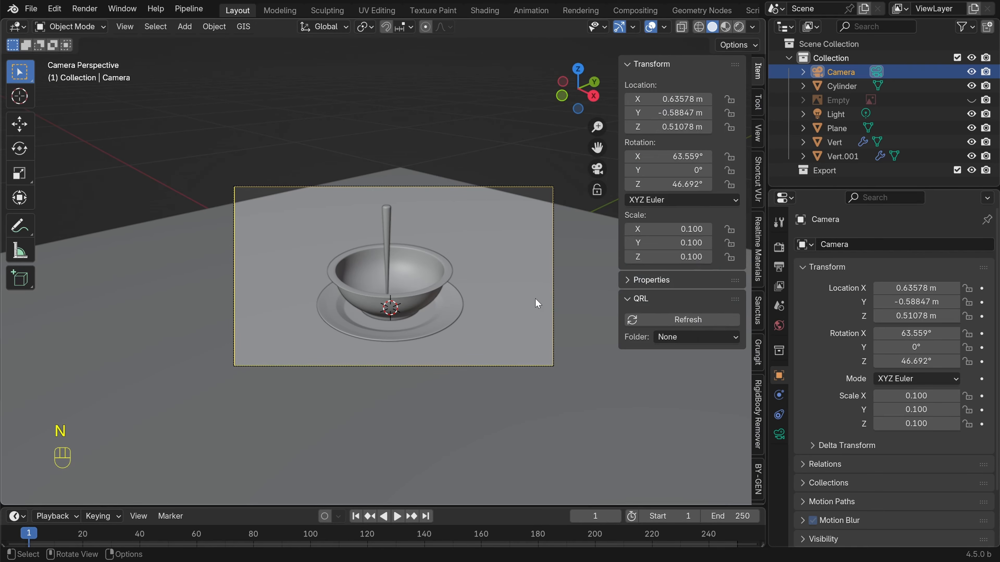
{"action": "left_click", "coordinate": [757, 134]}
{"action": "left_click_drag", "start_coordinate": [617, 235], "coordinate": [566, 239]}
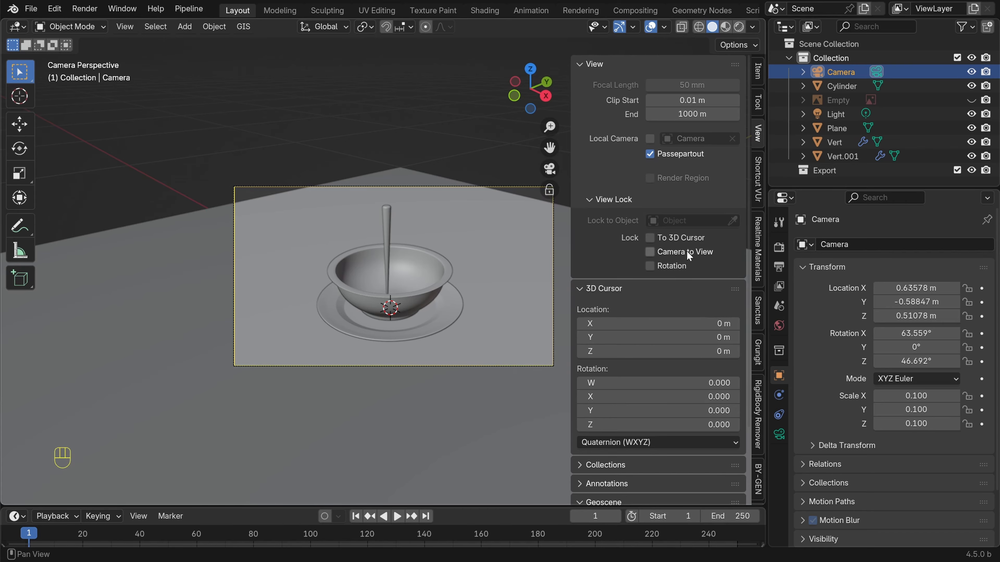
{"action": "left_click", "coordinate": [676, 252]}
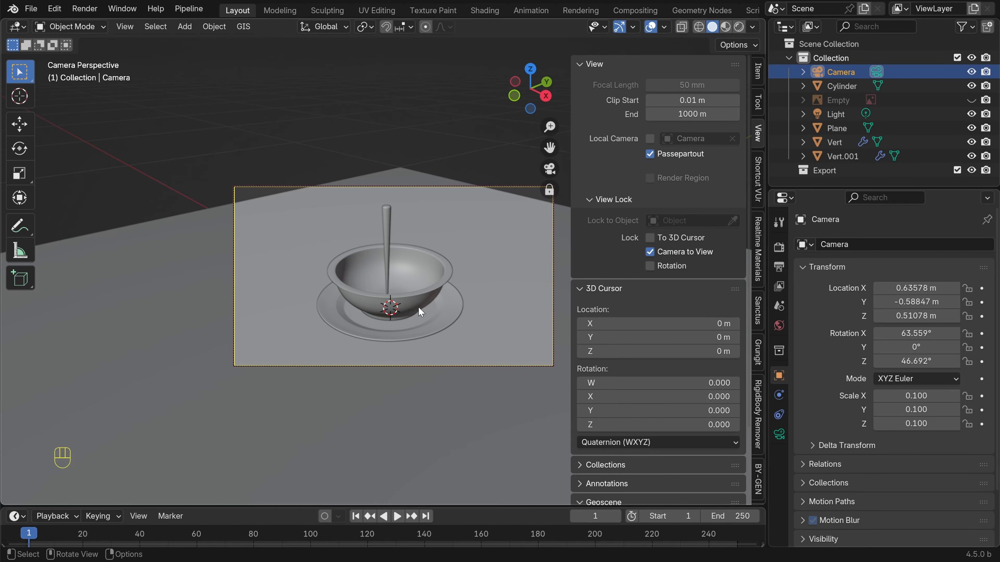
Orbit the locked camera around the bowl for a different angle and disable the Camera to View lock
{"action": "mouse_move", "coordinate": [338, 245]}
{"action": "middle_mouse_down"}
{"action": "mouse_move", "coordinate": [414, 228]}
{"action": "mouse_move", "coordinate": [440, 307]}
{"action": "mouse_move", "coordinate": [403, 265]}
{"action": "mouse_move", "coordinate": [448, 291]}
{"action": "mouse_move", "coordinate": [498, 274]}
{"action": "mouse_move", "coordinate": [440, 316]}
{"action": "mouse_move", "coordinate": [431, 202]}
{"action": "mouse_move", "coordinate": [412, 326]}
{"action": "mouse_move", "coordinate": [414, 300]}
{"action": "mouse_move", "coordinate": [440, 306]}
{"action": "mouse_move", "coordinate": [329, 261]}
{"action": "middle_mouse_up"}
{"action": "middle_click_drag", "start_coordinate": [390, 282], "coordinate": [413, 280]}
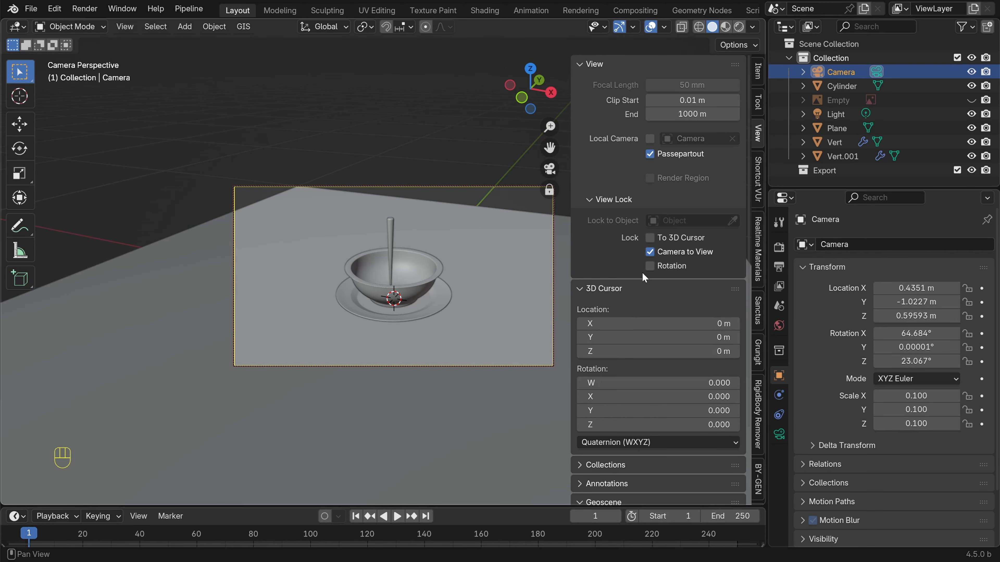
{"action": "left_click", "coordinate": [650, 253]}
Set the camera's location to X -0.157742 m, Y -0.427514 m and Z 0.402203 m
{"action": "left_click", "coordinate": [758, 73]}
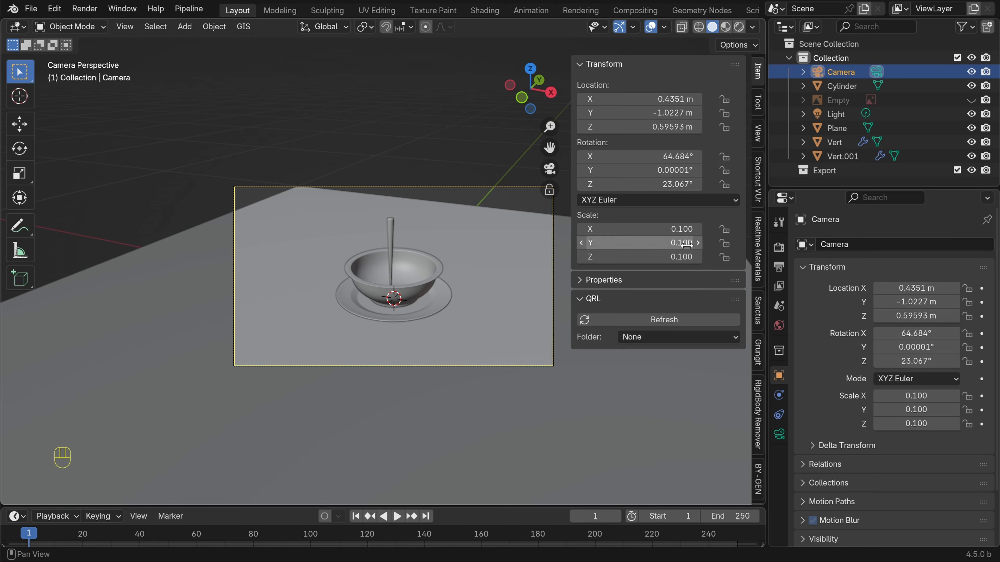
{"action": "left_click", "coordinate": [646, 101]}
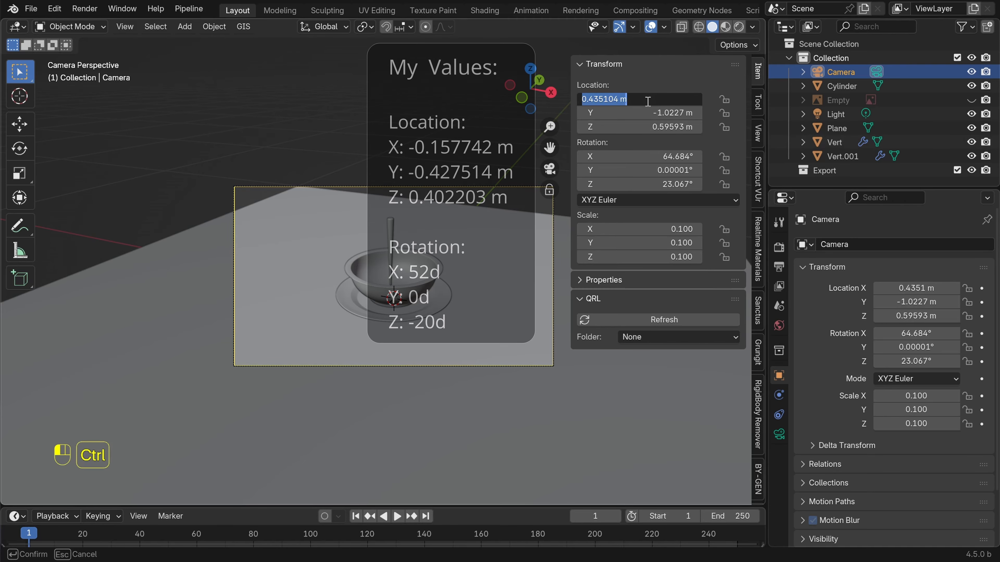
{"action": "type", "text": "-0.157742 m"}
{"action": "key", "text": "Return"}
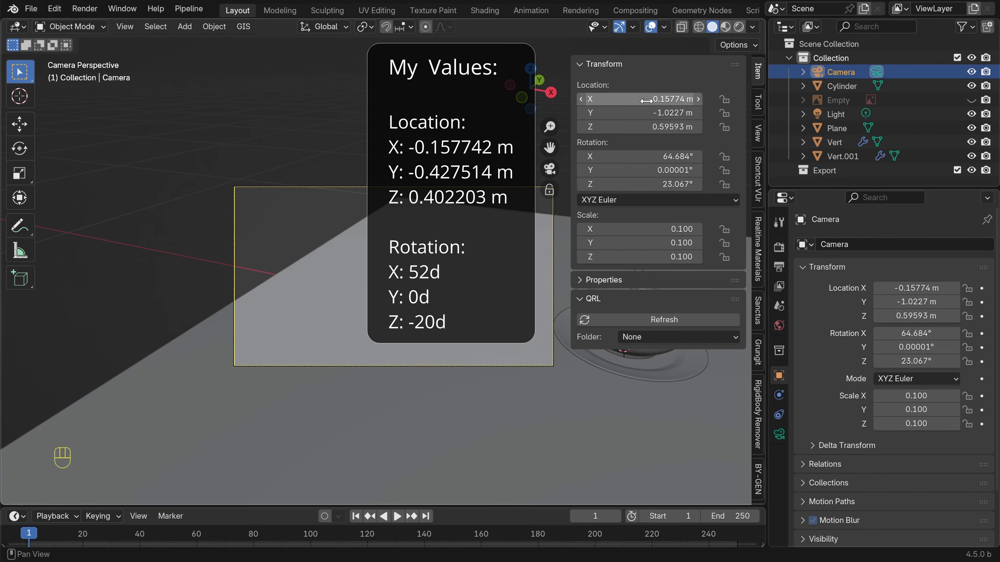
{"action": "left_click", "coordinate": [655, 113]}
{"action": "type", "text": "-0.427514 m"}
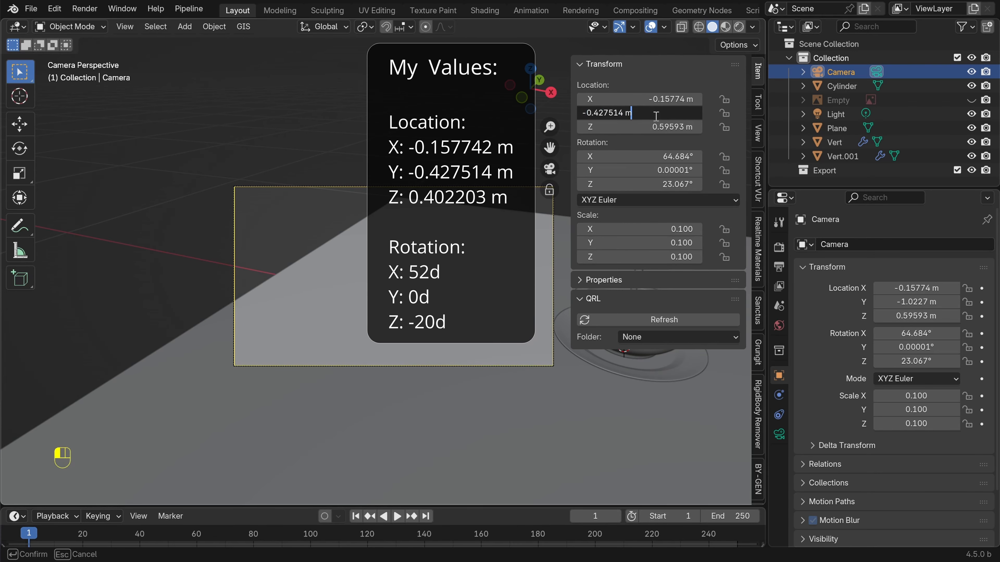
{"action": "key", "text": "Return"}
{"action": "left_click", "coordinate": [651, 127]}
{"action": "type", "text": "0.402203 m"}
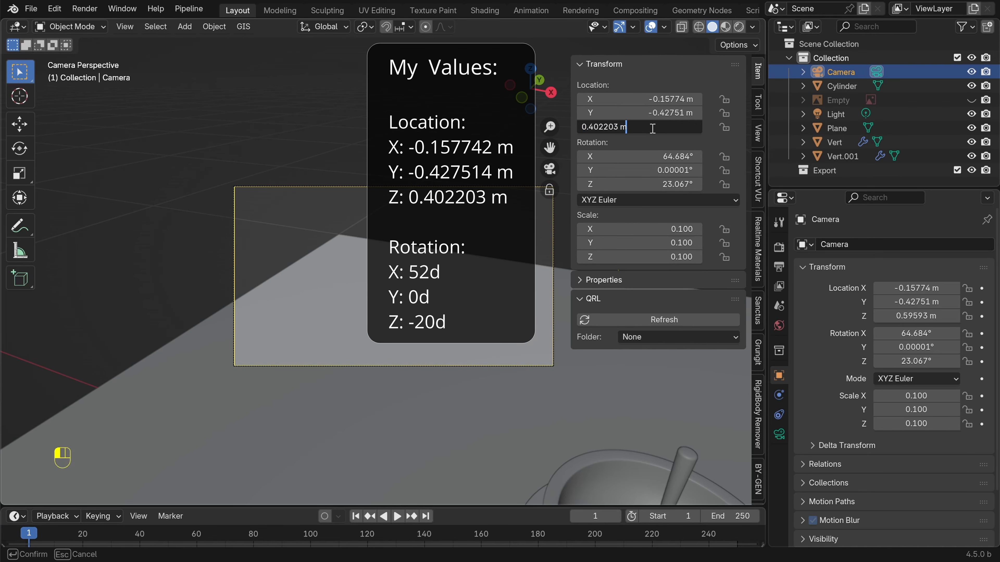
{"action": "key", "text": "Return"}
Set the camera's rotation to X 52°, Y 0° and Z -20°
{"action": "left_click", "coordinate": [627, 157]}
{"action": "type", "text": "52"}
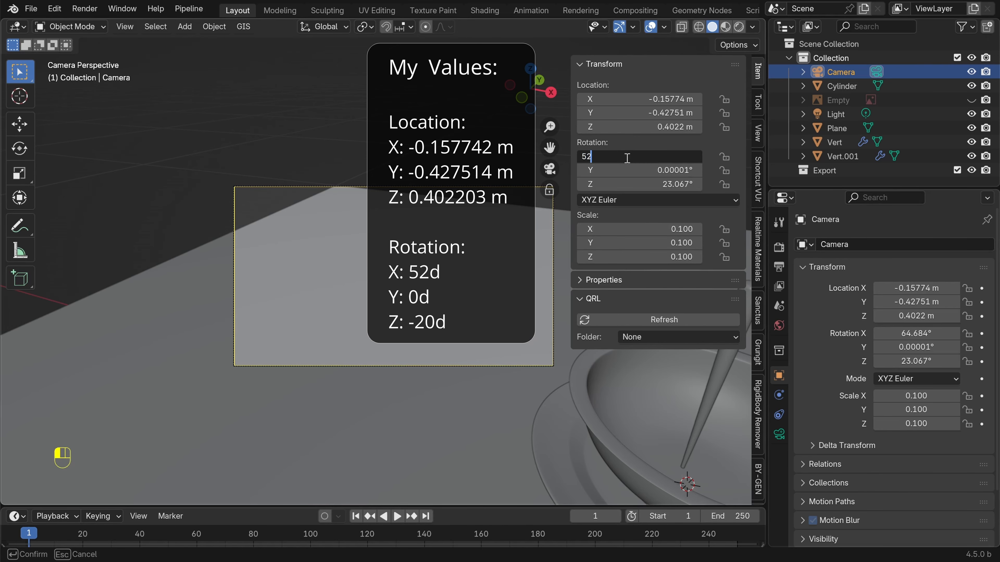
{"action": "key", "text": "Return"}
{"action": "left_click", "coordinate": [645, 170]}
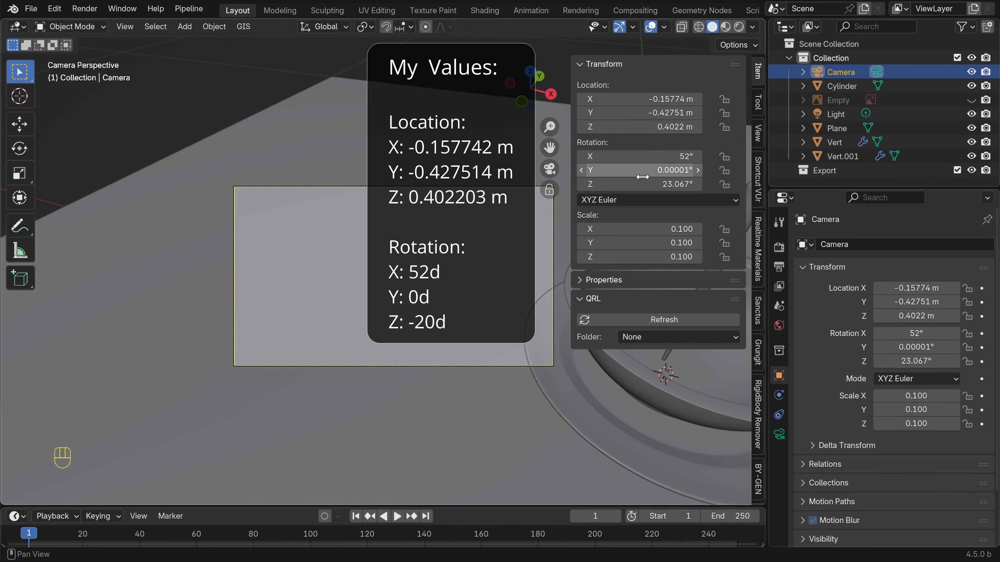
{"action": "type", "text": "0"}
{"action": "key", "text": "Return"}
{"action": "left_click", "coordinate": [657, 182]}
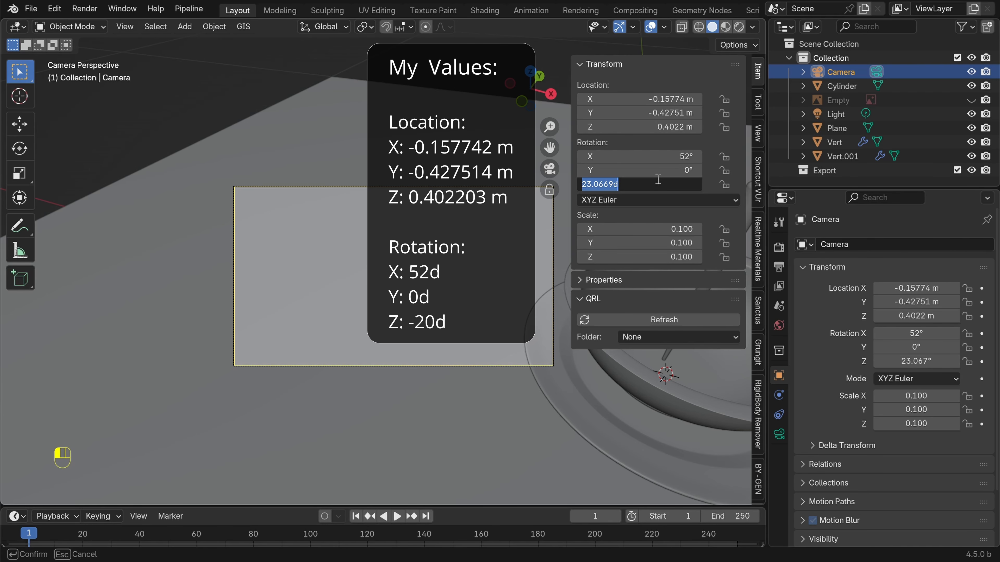
{"action": "type", "text": "-20"}
{"action": "key", "text": "Return"}
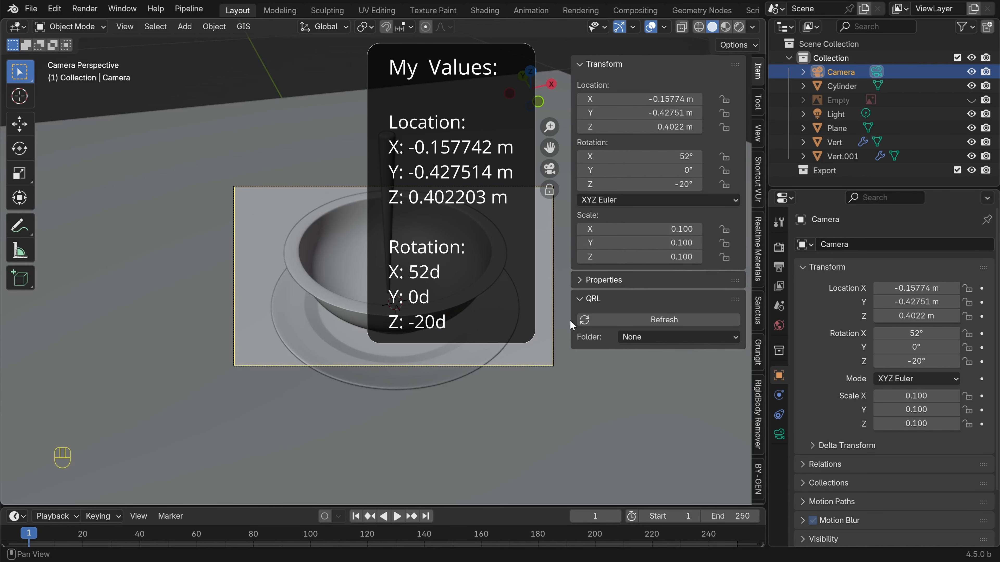
Set the render output's vertical resolution to 1600 px and its resolution percentage to 200%
{"action": "scroll", "coordinate": [449, 301], "scroll_direction": "down", "scroll_amount": 2}
{"action": "scroll", "coordinate": [444, 321], "scroll_direction": "up", "scroll_amount": 1}
{"action": "middle_click_drag", "start_coordinate": [449, 300], "coordinate": [427, 314], "text": "shift"}
{"action": "scroll", "coordinate": [427, 314], "scroll_direction": "up", "scroll_amount": 1}
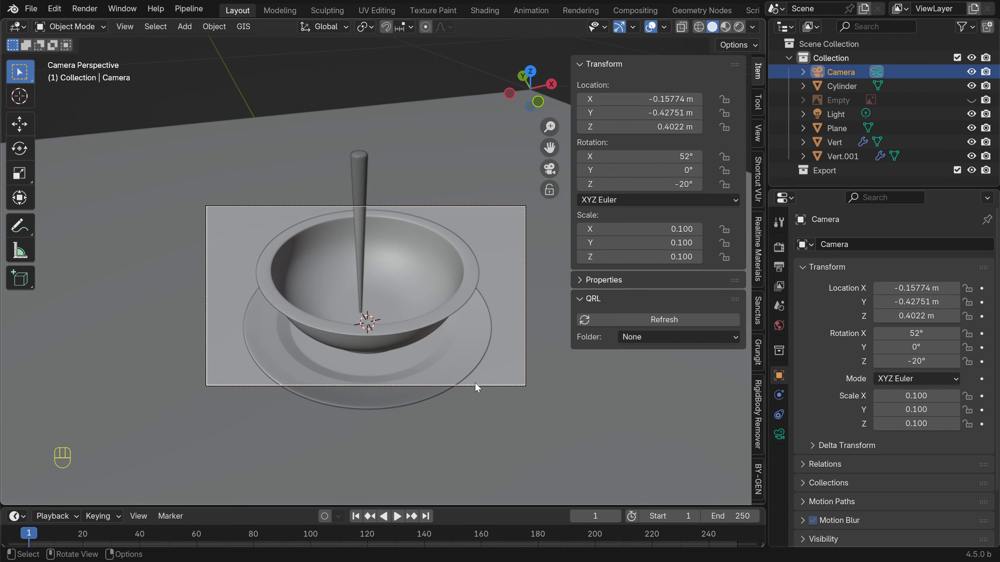
{"action": "scroll", "coordinate": [470, 376], "scroll_direction": "up", "scroll_amount": 1}
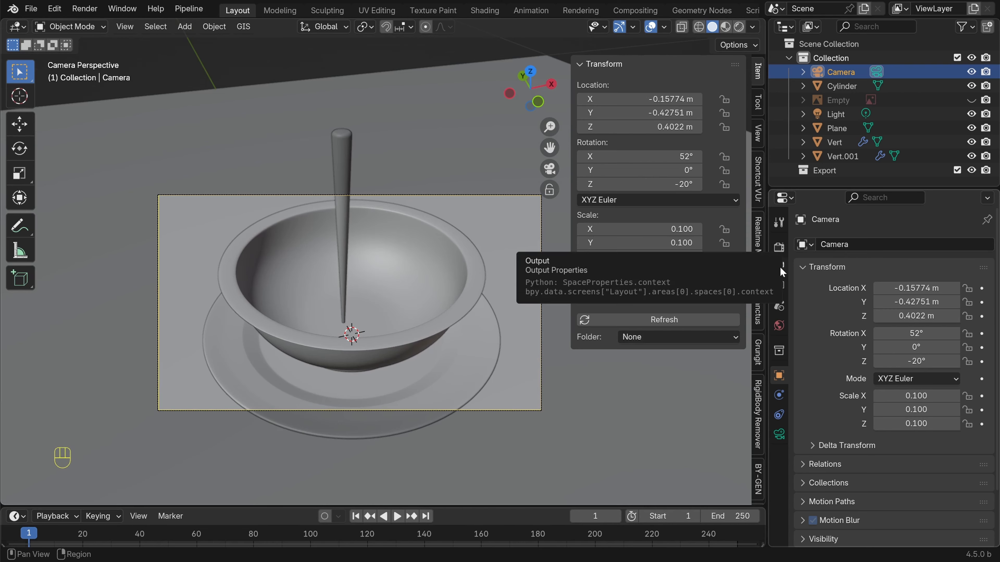
{"action": "left_click", "coordinate": [779, 268]}
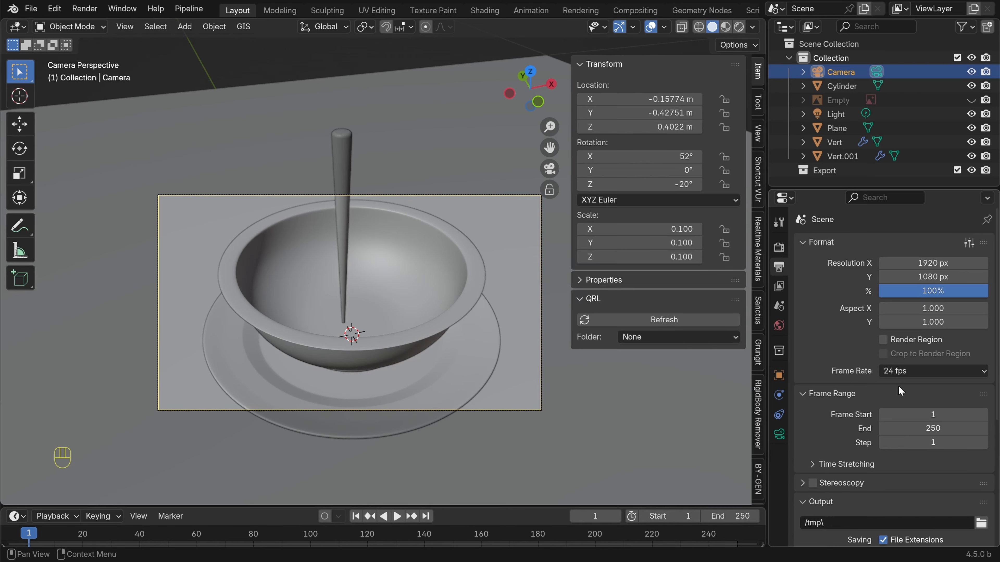
{"action": "left_click", "coordinate": [929, 275]}
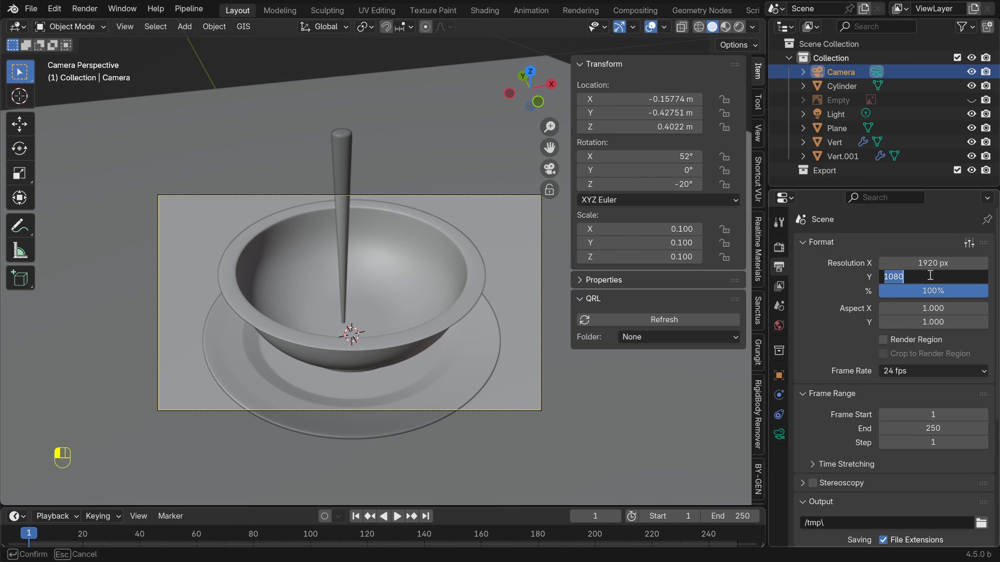
{"action": "type", "text": "1600"}
{"action": "key", "text": "Return"}
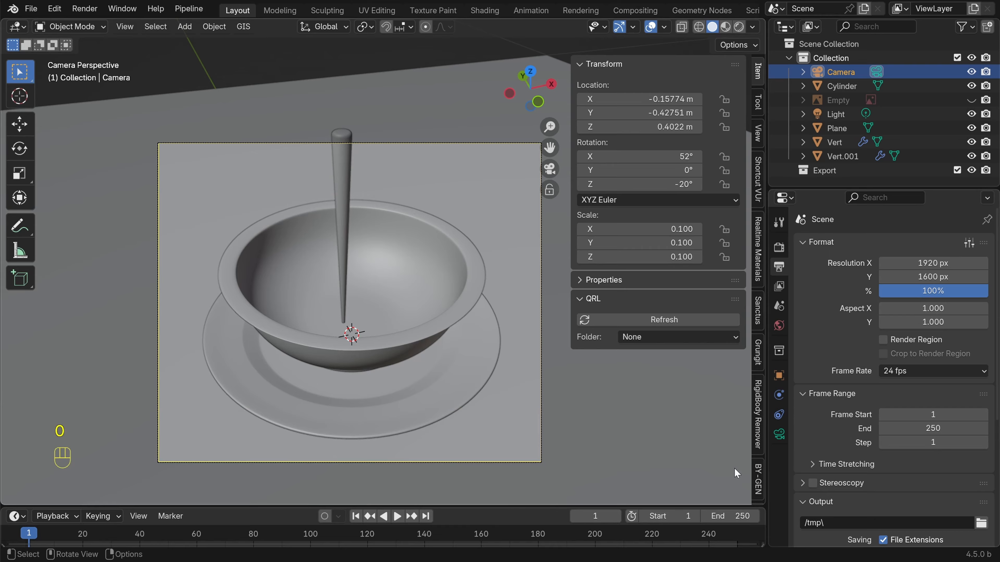
{"action": "left_click", "coordinate": [945, 292]}
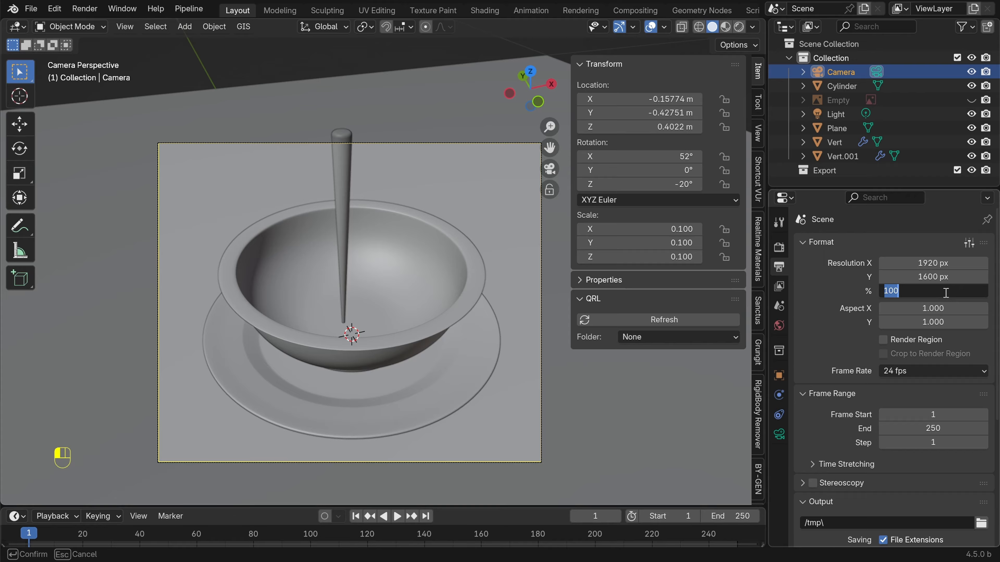
{"action": "type", "text": "200"}
{"action": "key", "text": "Return"}
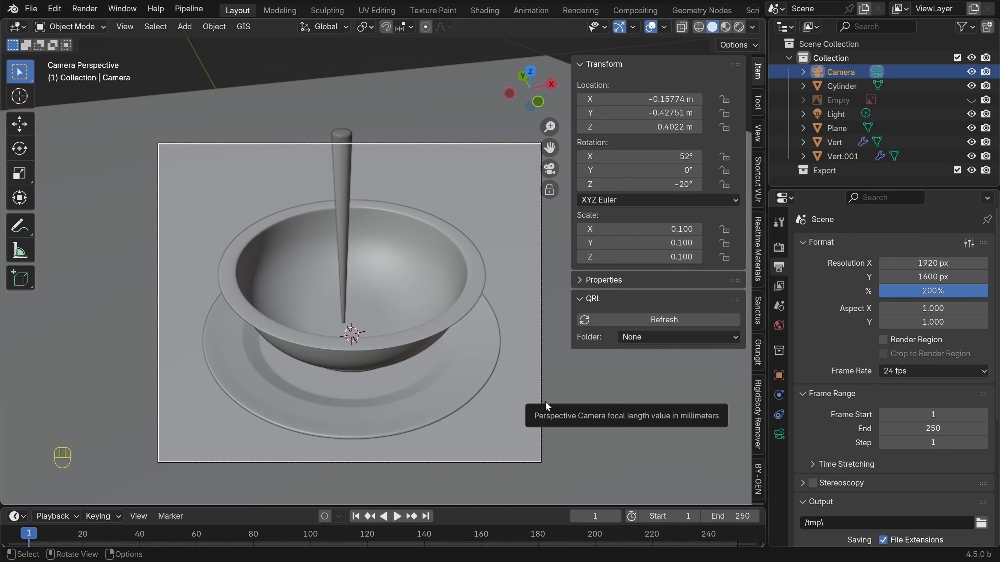
Hide the sidebar, select the chopstick standing in the bowl, and view it from the front
{"action": "key", "text": "n"}
{"action": "scroll", "coordinate": [487, 345], "scroll_direction": "down", "scroll_amount": 2}
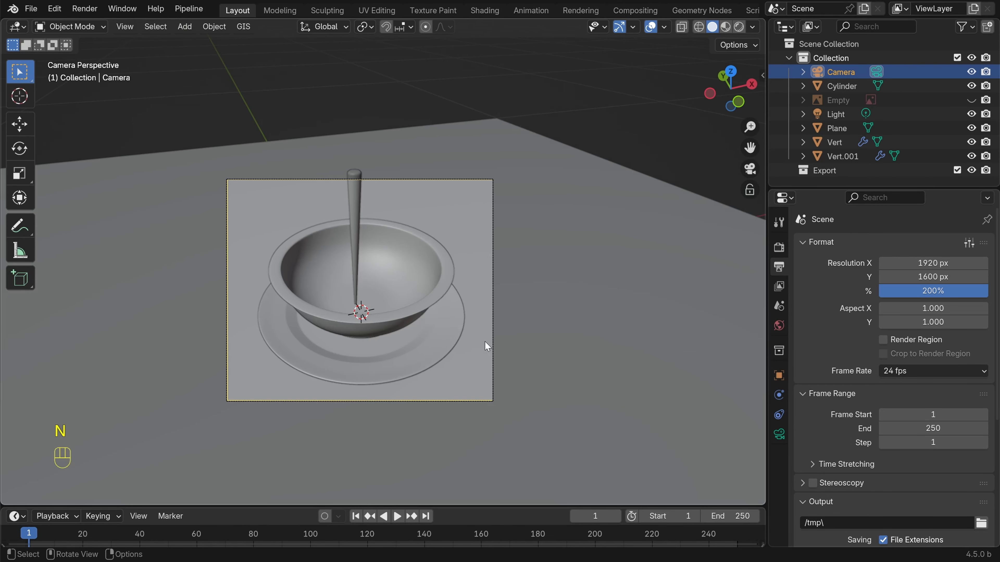
{"action": "left_click", "coordinate": [360, 213]}
{"action": "scroll", "coordinate": [415, 271], "scroll_direction": "up", "scroll_amount": 3}
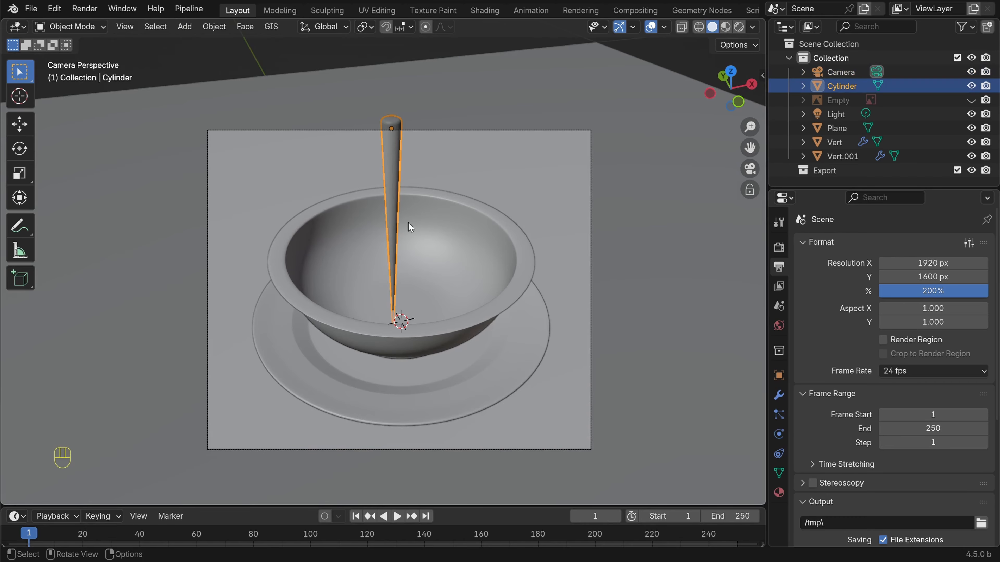
{"action": "middle_click_drag", "start_coordinate": [423, 285], "coordinate": [428, 253]}
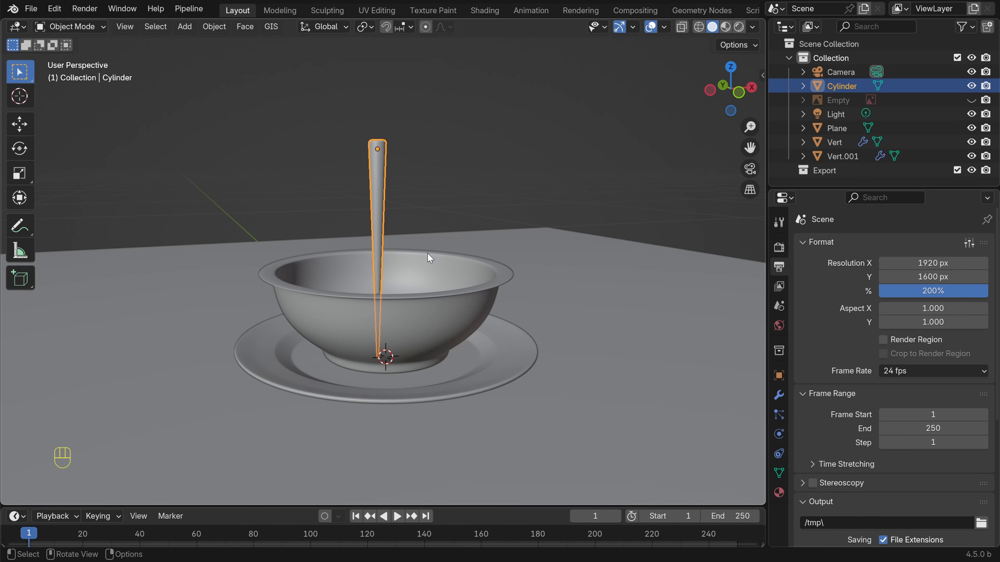
{"action": "key", "text": "KP_1"}
{"action": "middle_click_drag", "start_coordinate": [447, 189], "coordinate": [468, 268], "text": "shift"}
{"action": "scroll", "coordinate": [470, 272], "scroll_direction": "up", "scroll_amount": 1}
{"action": "scroll", "coordinate": [481, 287], "scroll_direction": "up", "scroll_amount": 2}
{"action": "middle_click_drag", "start_coordinate": [497, 318], "coordinate": [509, 227], "text": "shift"}
{"action": "scroll", "coordinate": [501, 225], "scroll_direction": "down", "scroll_amount": 2}
{"action": "key", "text": "r"}
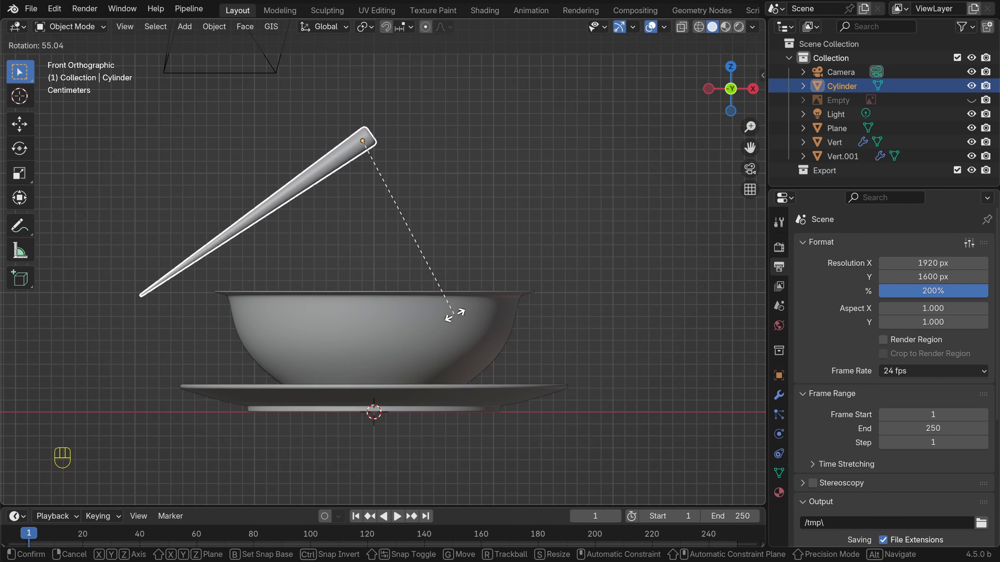
{"action": "right_click", "coordinate": [449, 297]}
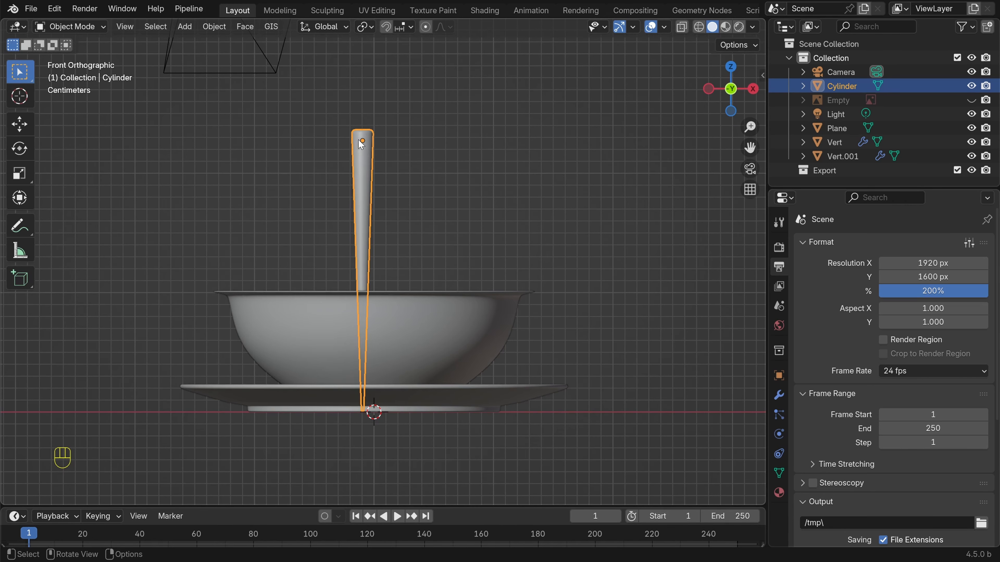
{"action": "left_click", "coordinate": [362, 26]}
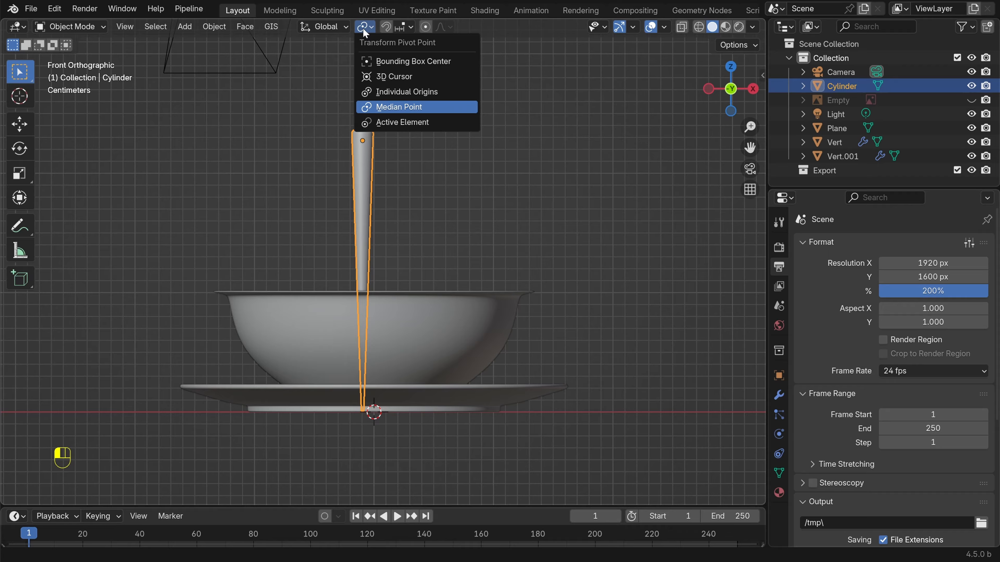
{"action": "left_click", "coordinate": [396, 79]}
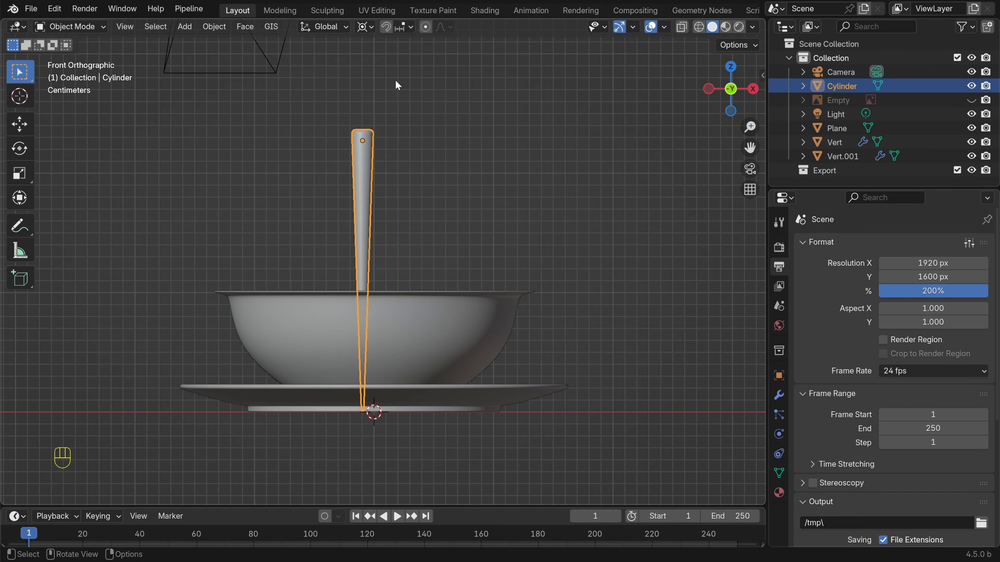
{"action": "key", "text": "r"}
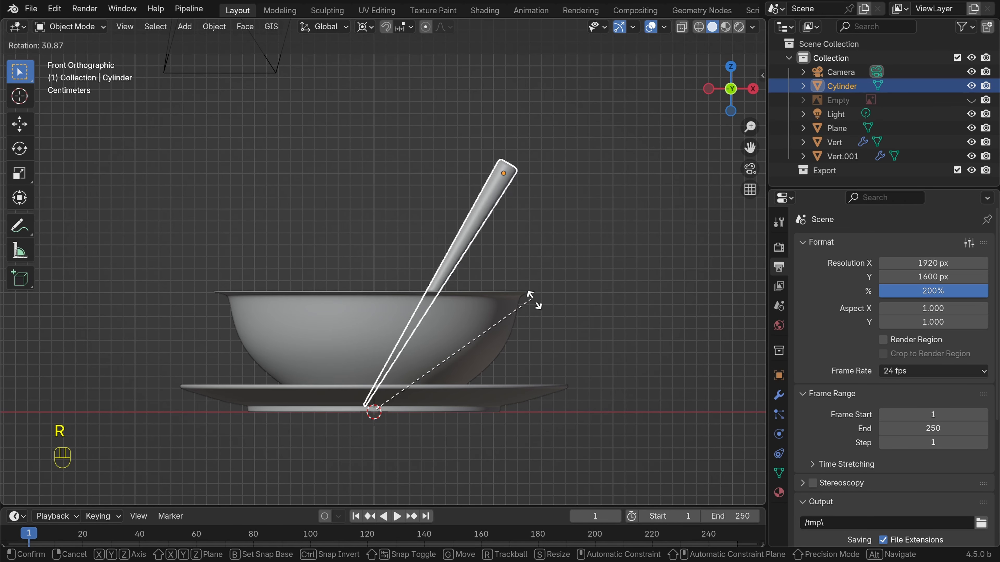
{"action": "right_click", "coordinate": [530, 320]}
{"action": "left_click", "coordinate": [364, 27]}
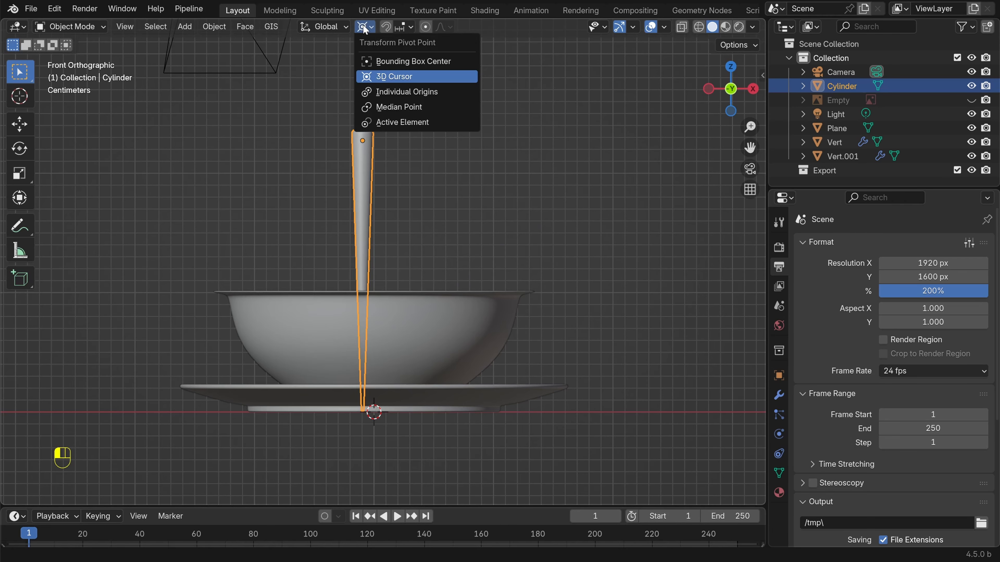
{"action": "left_click", "coordinate": [406, 109]}
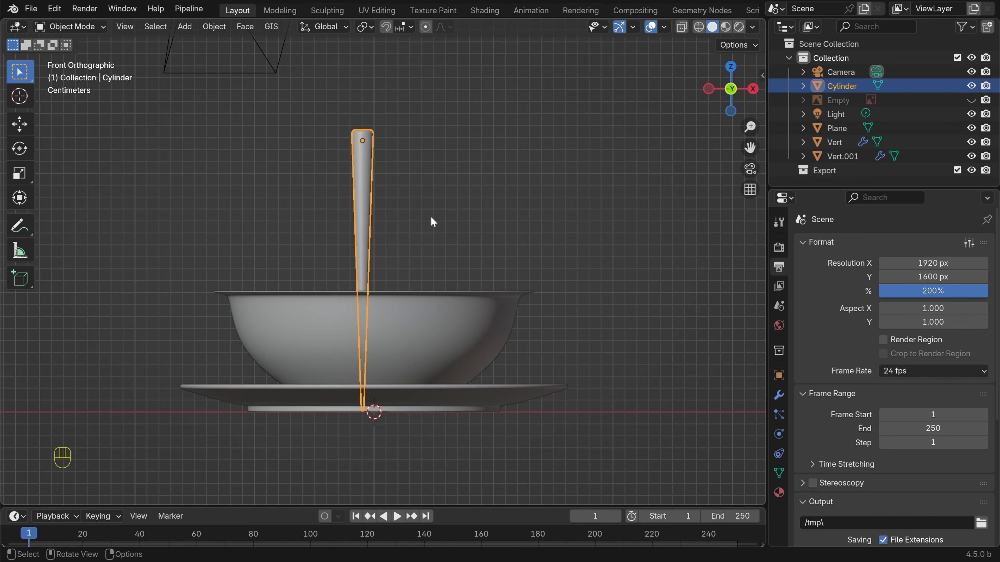
Isolate the chopstick in local view and snap the 3D cursor to the face at its narrow bottom end
{"action": "key", "text": "KP_Divide"}
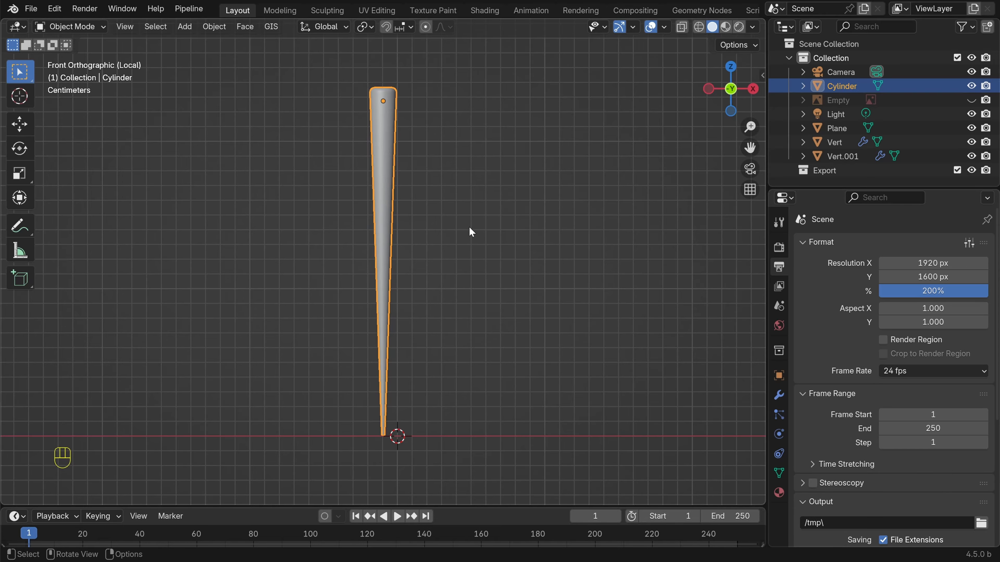
{"action": "key", "text": "Tab"}
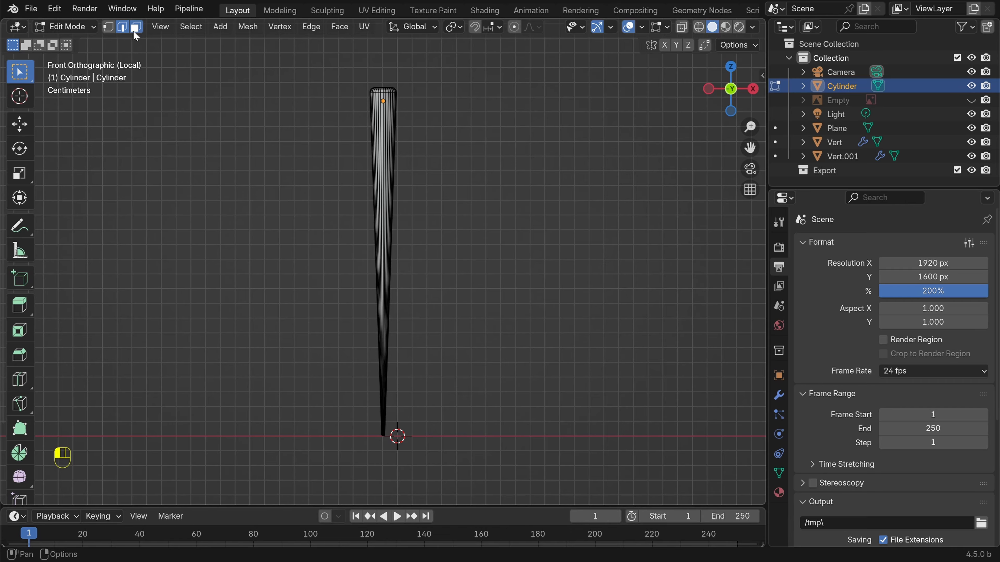
{"action": "left_click", "coordinate": [134, 30]}
{"action": "middle_click_drag", "start_coordinate": [397, 436], "coordinate": [448, 261], "text": "shift"}
{"action": "scroll", "coordinate": [399, 336], "scroll_direction": "up", "scroll_amount": 5}
{"action": "scroll", "coordinate": [398, 336], "scroll_direction": "up", "scroll_amount": 3}
{"action": "scroll", "coordinate": [405, 199], "scroll_direction": "up", "scroll_amount": 3}
{"action": "left_click", "coordinate": [388, 298]}
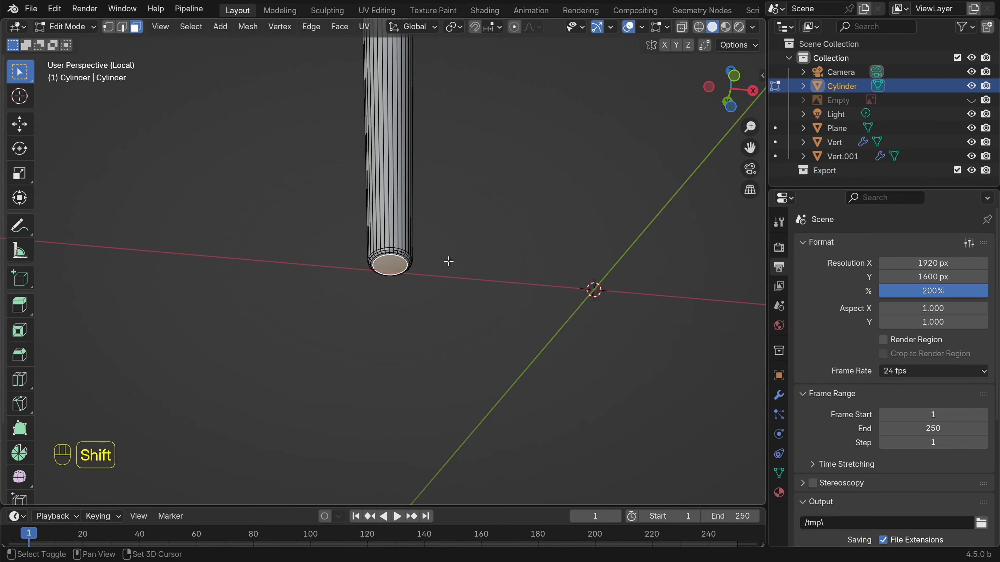
{"action": "key", "text": "shift+s"}
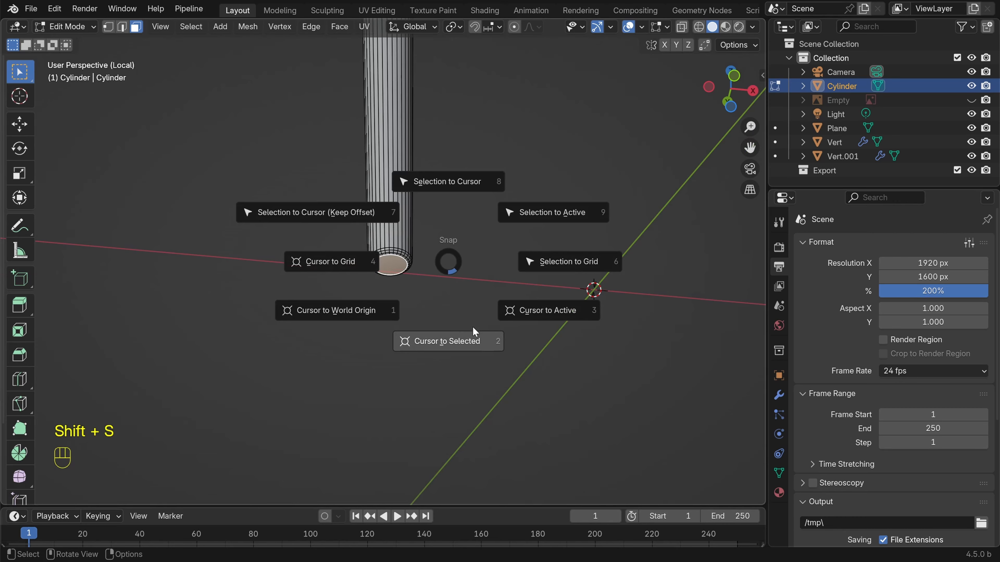
{"action": "left_click", "coordinate": [450, 344]}
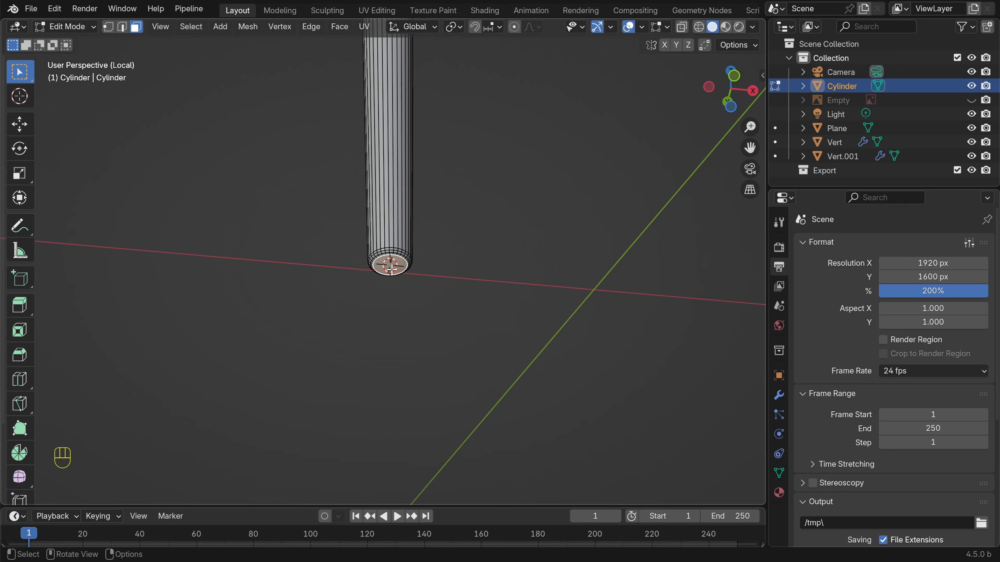
Return to Object Mode and set the chopstick's origin to the 3D cursor at its narrow tip
{"action": "scroll", "coordinate": [390, 266], "scroll_direction": "down", "scroll_amount": 10}
{"action": "middle_click_drag", "start_coordinate": [451, 196], "coordinate": [446, 278]}
{"action": "middle_click_drag", "start_coordinate": [446, 277], "coordinate": [444, 346], "text": "shift"}
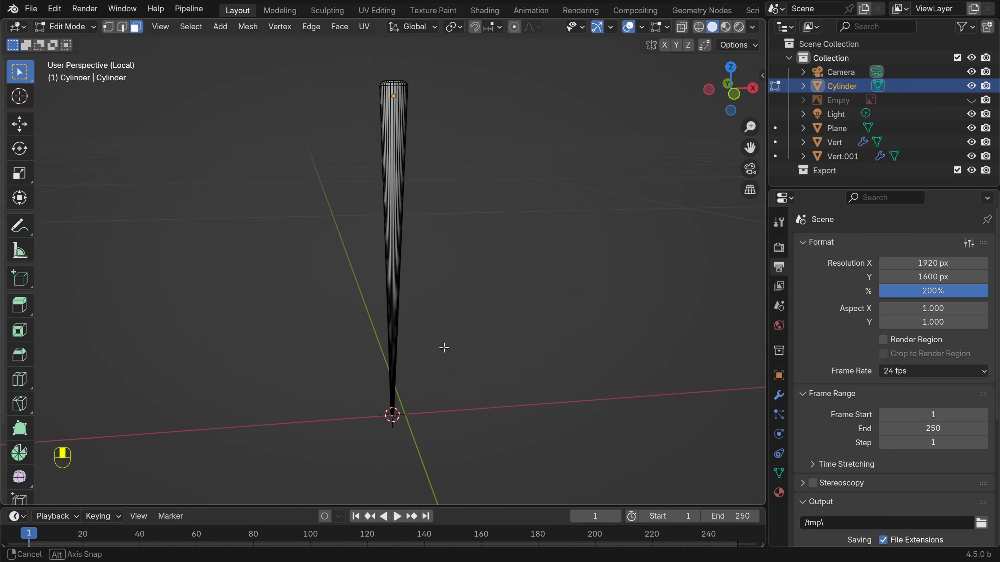
{"action": "key", "text": "Tab"}
{"action": "left_click", "coordinate": [219, 32]}
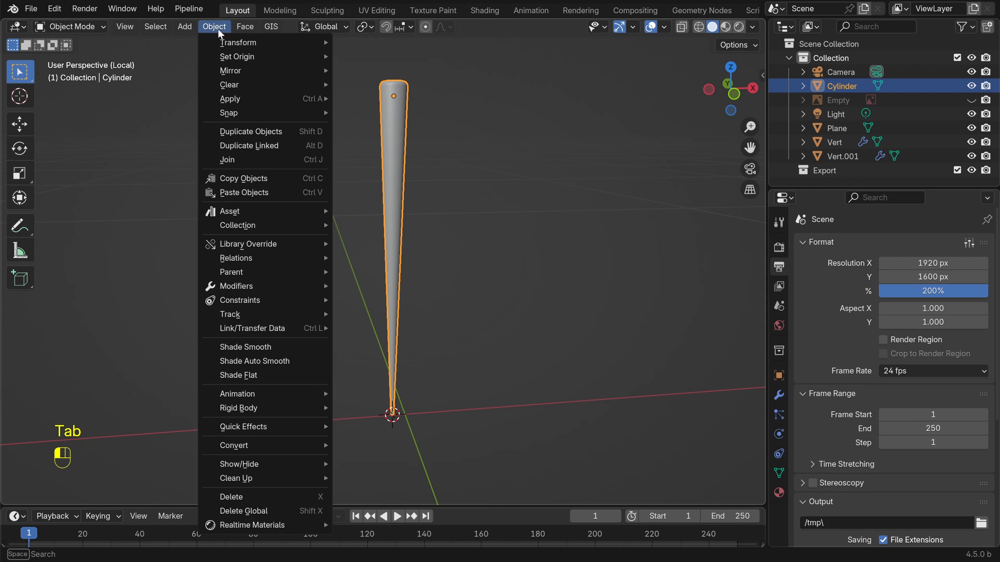
{"action": "mouse_move", "coordinate": [254, 64]}
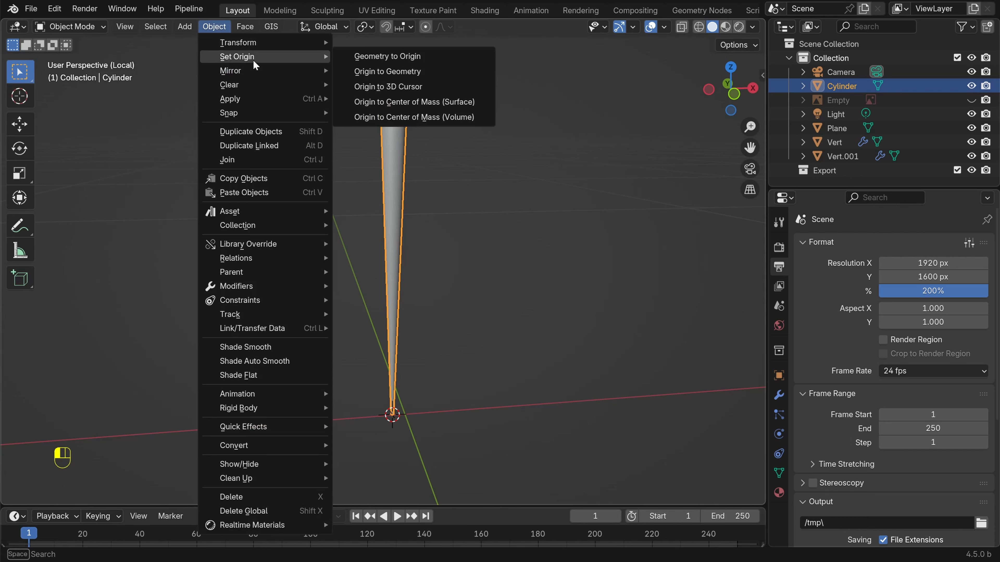
{"action": "left_click", "coordinate": [407, 87]}
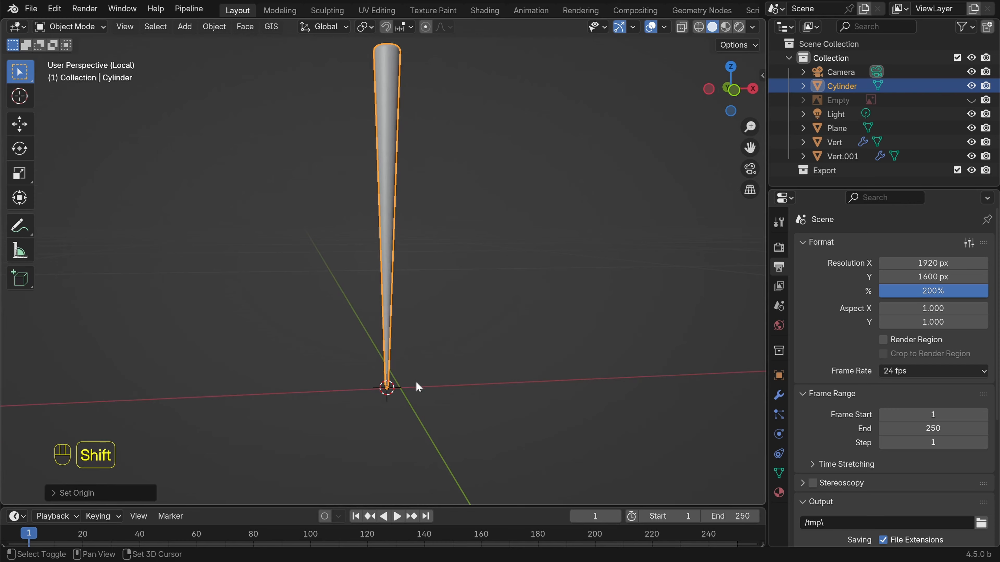
Reset the 3D cursor to the world origin and leave local view so the bowl and plate show again
{"action": "key", "text": "shift+c"}
{"action": "middle_click_drag", "start_coordinate": [416, 382], "coordinate": [445, 371], "text": "shift"}
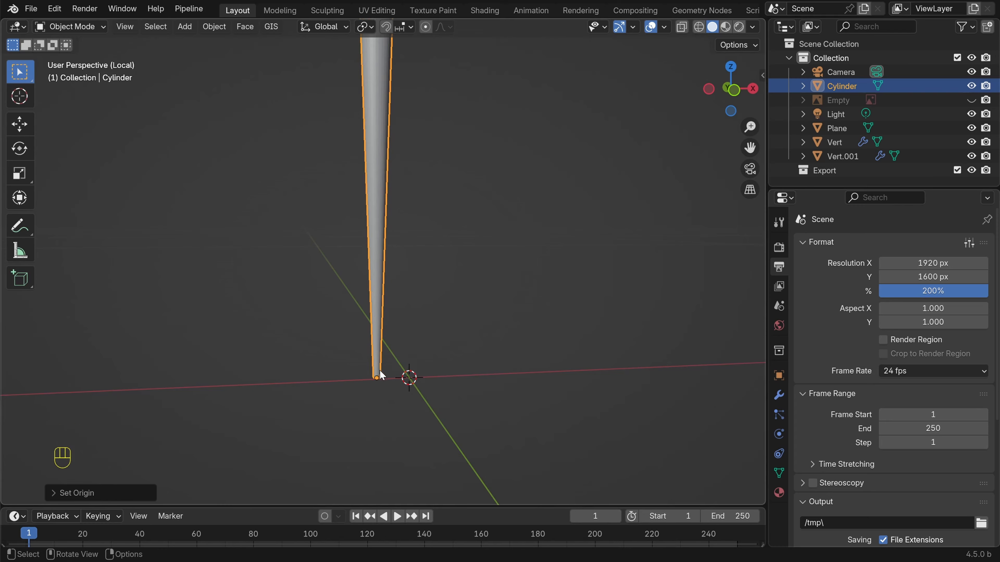
{"action": "middle_click_drag", "start_coordinate": [379, 370], "coordinate": [388, 364]}
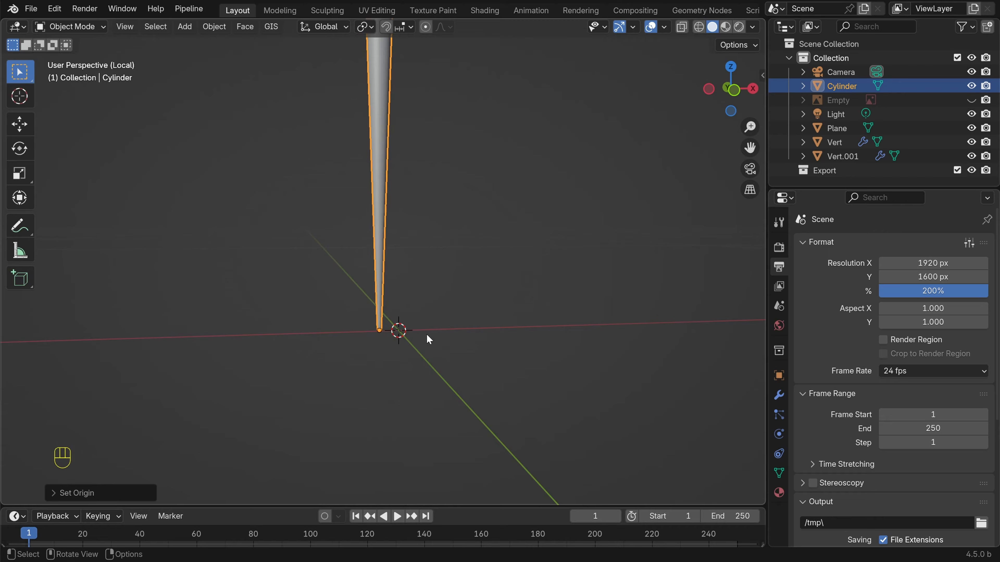
{"action": "key", "text": "KP_Divide"}
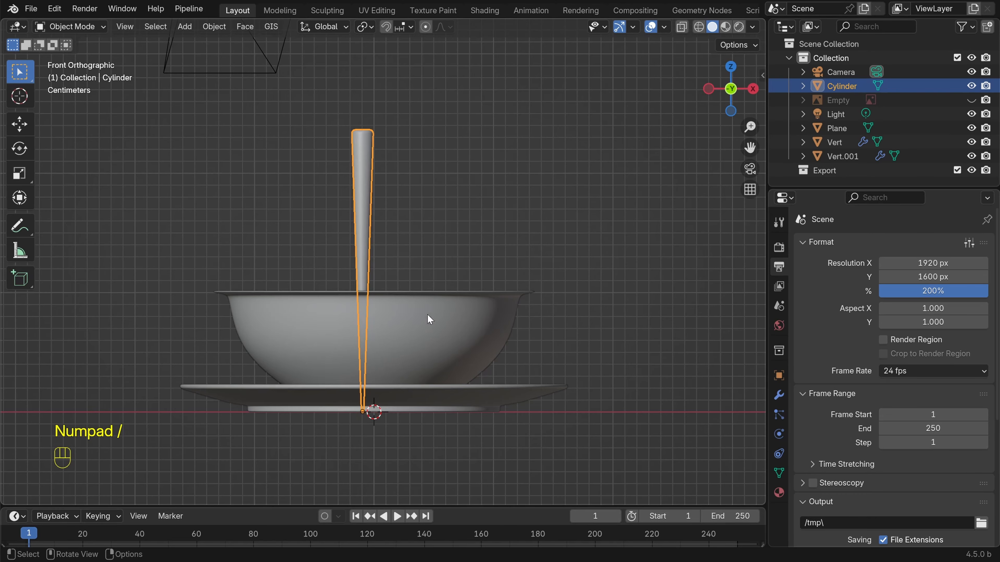
Rotate the chopstick around its tip in the front view so it leans diagonally toward the bowl's right rim
{"action": "left_click", "coordinate": [364, 26]}
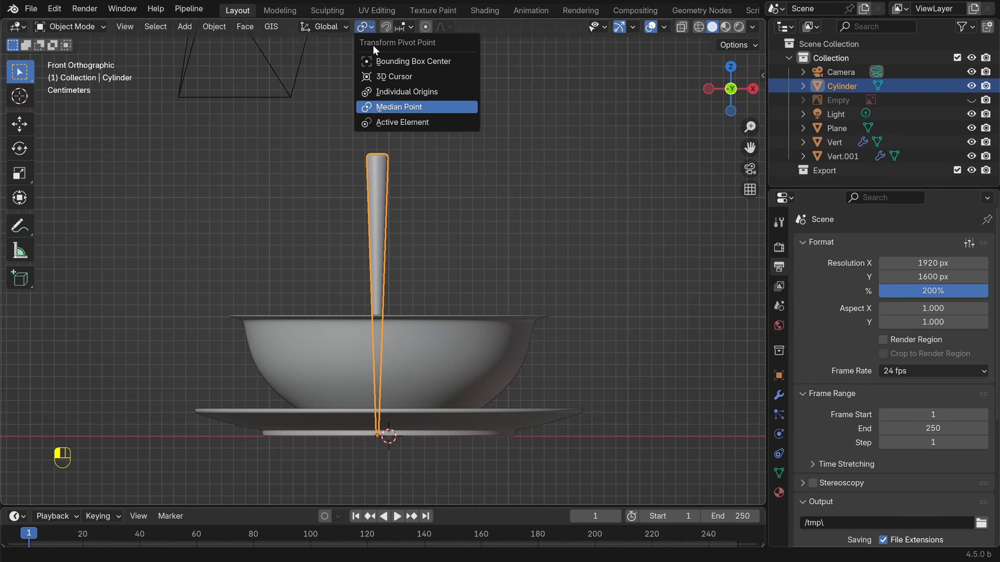
{"action": "key", "text": "r"}
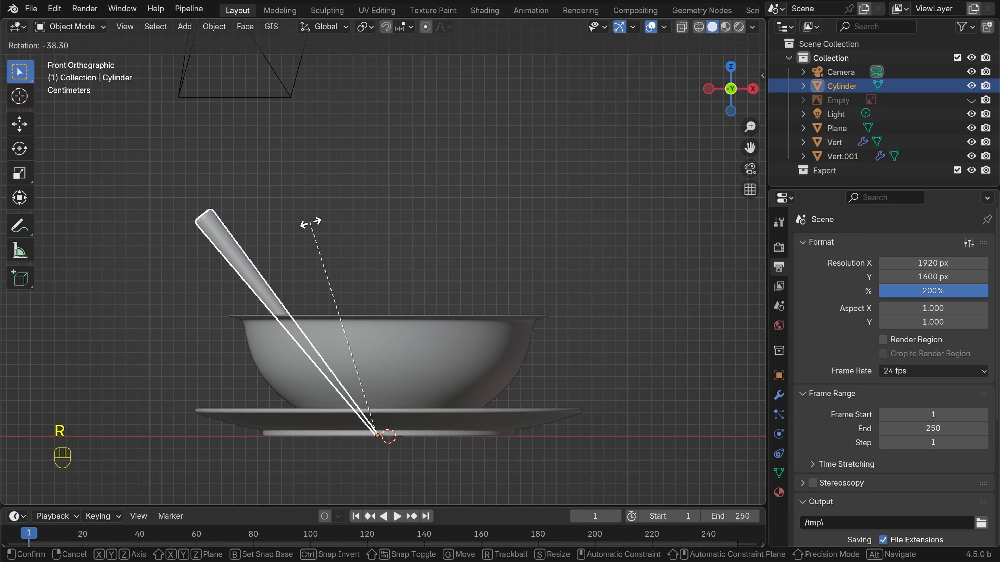
{"action": "left_click", "coordinate": [562, 346]}
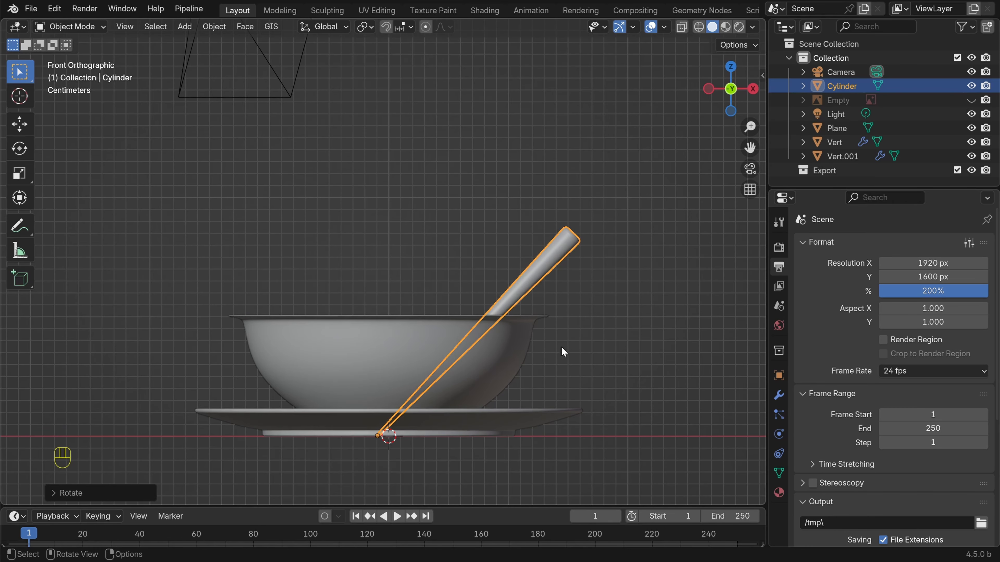
{"action": "middle_click_drag", "start_coordinate": [515, 305], "coordinate": [489, 299]}
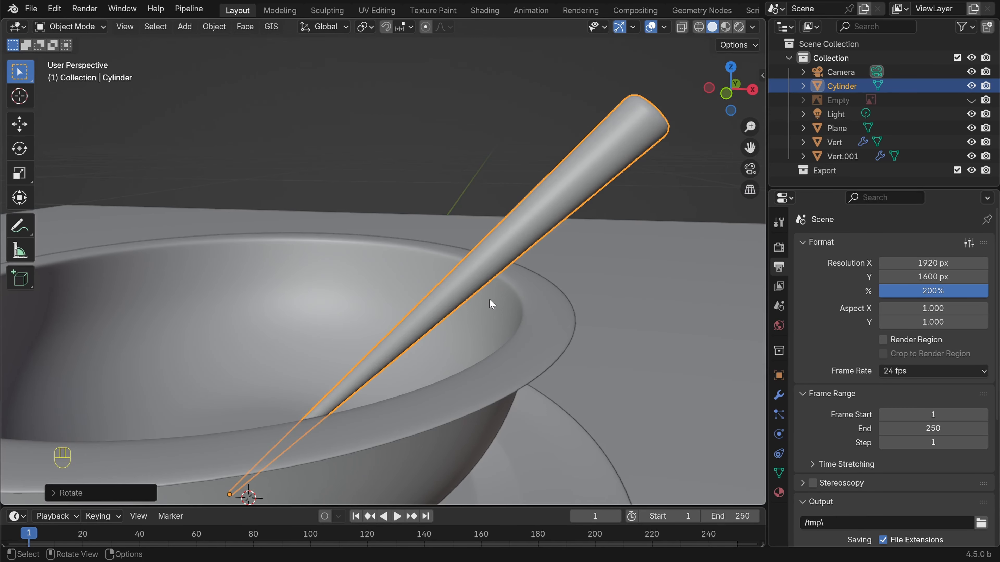
{"action": "key", "text": "KP_1"}
{"action": "key", "text": "shift+z"}
{"action": "scroll", "coordinate": [531, 248], "scroll_direction": "up", "scroll_amount": 3}
{"action": "key", "text": "r"}
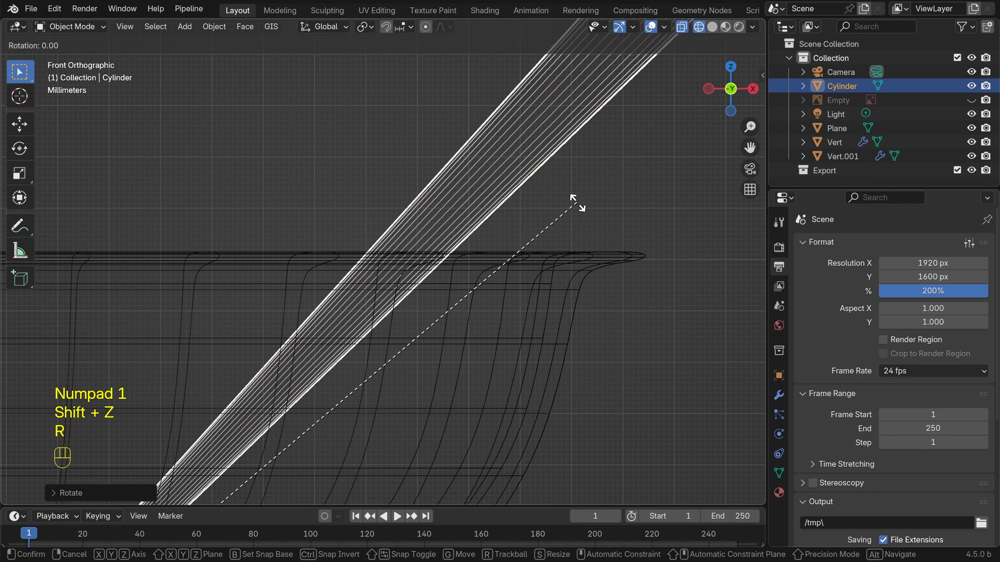
{"action": "mouse_move", "coordinate": [598, 232]}
{"action": "middle_mouse_down"}
{"action": "mouse_move", "coordinate": [481, 253]}
{"action": "mouse_move", "coordinate": [528, 315]}
{"action": "mouse_move", "coordinate": [453, 273]}
{"action": "mouse_move", "coordinate": [514, 289]}
{"action": "middle_mouse_up"}
{"action": "key", "text": "shift+z"}
{"action": "key", "text": "KP_1"}
{"action": "scroll", "coordinate": [513, 293], "scroll_direction": "up", "scroll_amount": 6}
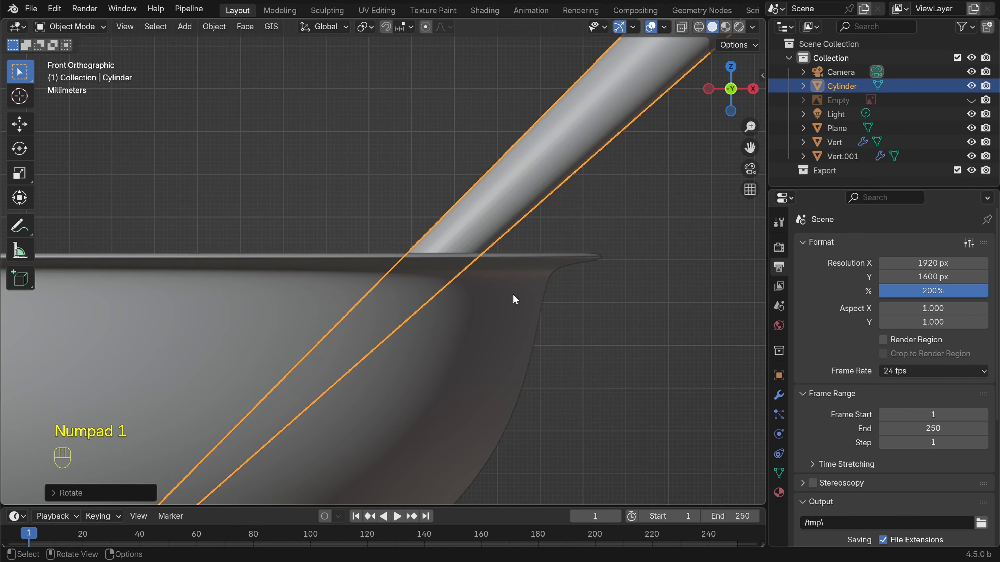
In wireframe shading, raise the chopstick about 0.013 m along Z so its tip approaches the bowl's inner bottom
{"action": "scroll", "coordinate": [513, 299], "scroll_direction": "down", "scroll_amount": 4}
{"action": "middle_click_drag", "start_coordinate": [447, 290], "coordinate": [527, 270], "text": "shift"}
{"action": "key", "text": "shift+z"}
{"action": "scroll", "coordinate": [408, 379], "scroll_direction": "up", "scroll_amount": 1}
{"action": "middle_click_drag", "start_coordinate": [408, 379], "coordinate": [482, 315], "text": "shift"}
{"action": "key", "text": "g"}
{"action": "key", "text": "z"}
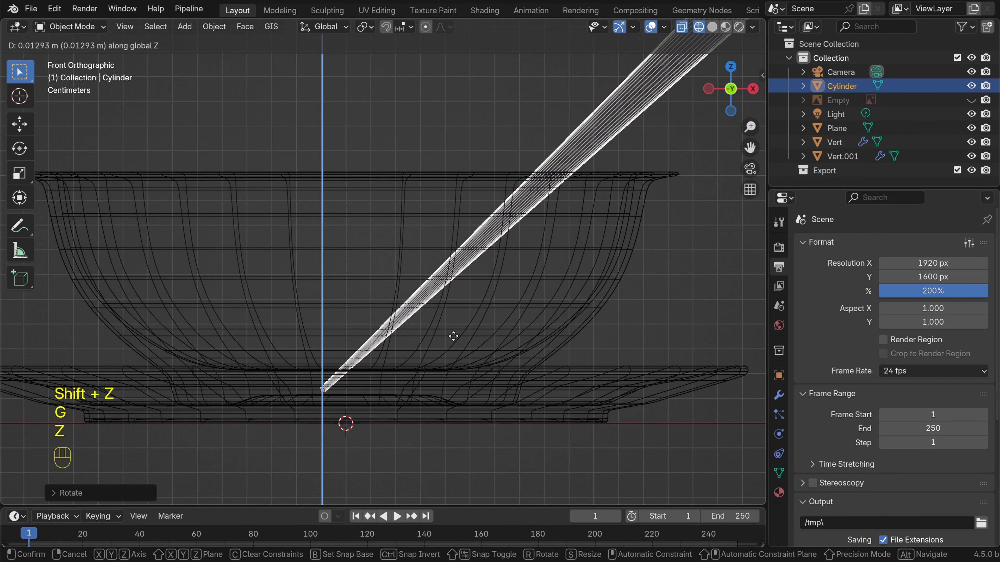
{"action": "left_click", "coordinate": [453, 334]}
Tilt the chopstick further down toward the bowl's right rim and return to solid shading
{"action": "scroll", "coordinate": [453, 335], "scroll_direction": "down", "scroll_amount": 2}
{"action": "key", "text": "r"}
{"action": "left_click", "coordinate": [578, 249]}
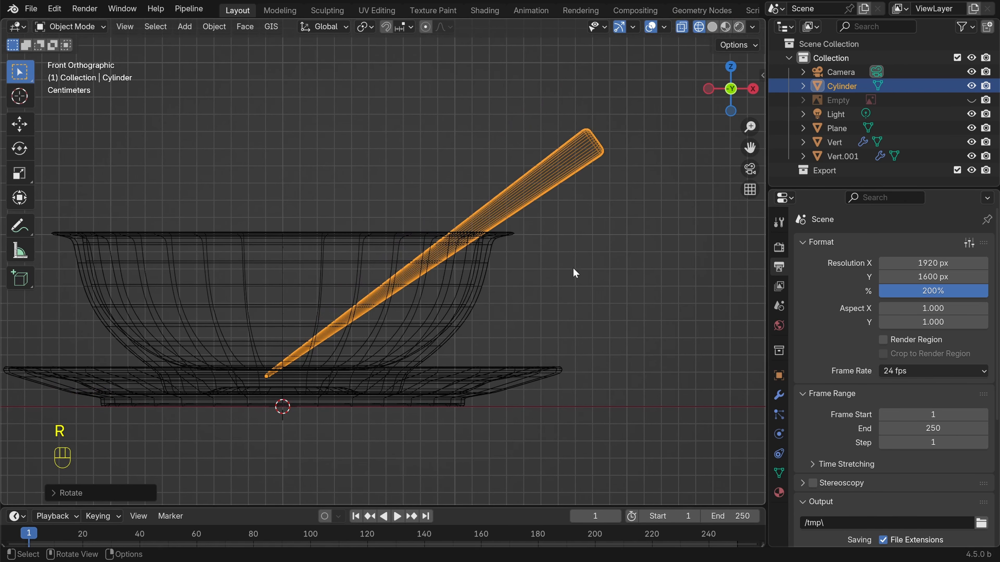
{"action": "key", "text": "shift+z"}
Rotate the chopstick around the Z axis in the camera view so its thick end swings toward the back of the bowl
{"action": "key", "text": "KP_0"}
{"action": "key", "text": "r"}
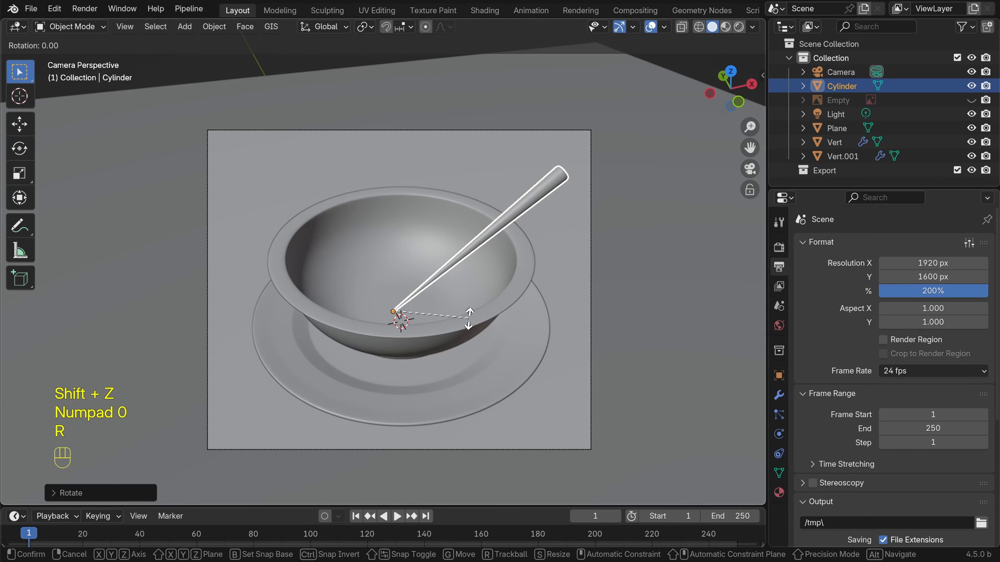
{"action": "key", "text": "z"}
{"action": "left_click", "coordinate": [465, 283]}
From the top view, rotate the chopstick further around Z until it points diagonally to the back right
{"action": "key", "text": "KP_7"}
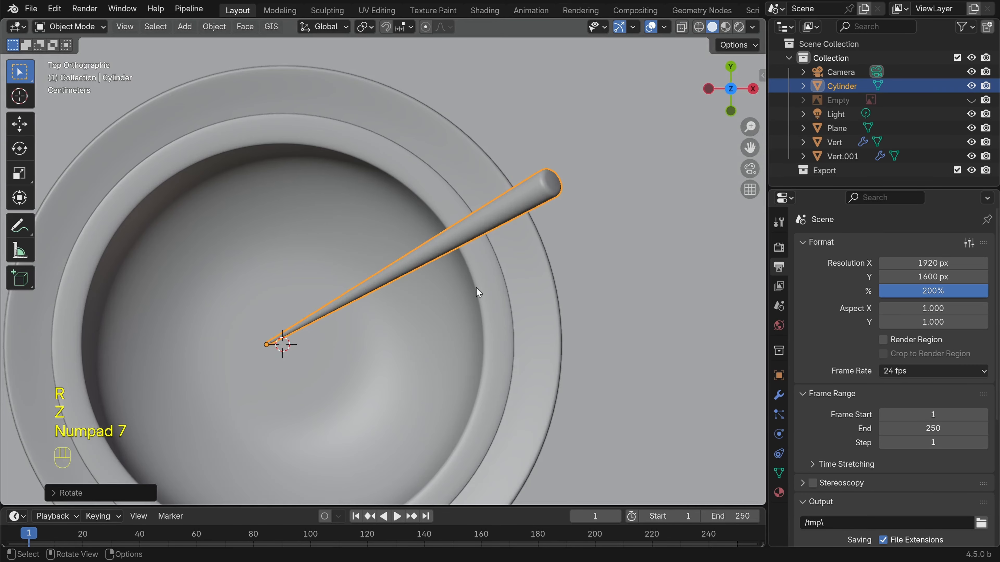
{"action": "scroll", "coordinate": [512, 299], "scroll_direction": "down", "scroll_amount": 5}
{"action": "key", "text": "r"}
{"action": "key", "text": "z"}
{"action": "left_click", "coordinate": [466, 259]}
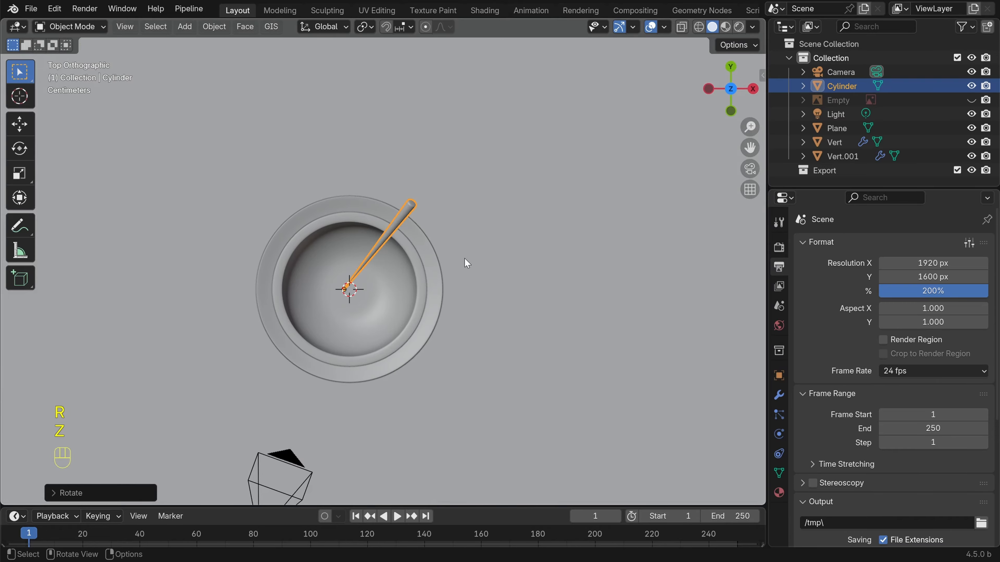
Raise the chopstick along the Z axis in the front view so its tip sits above the bowl's bottom
{"action": "key", "text": "KP_0"}
{"action": "key", "text": "KP_1"}
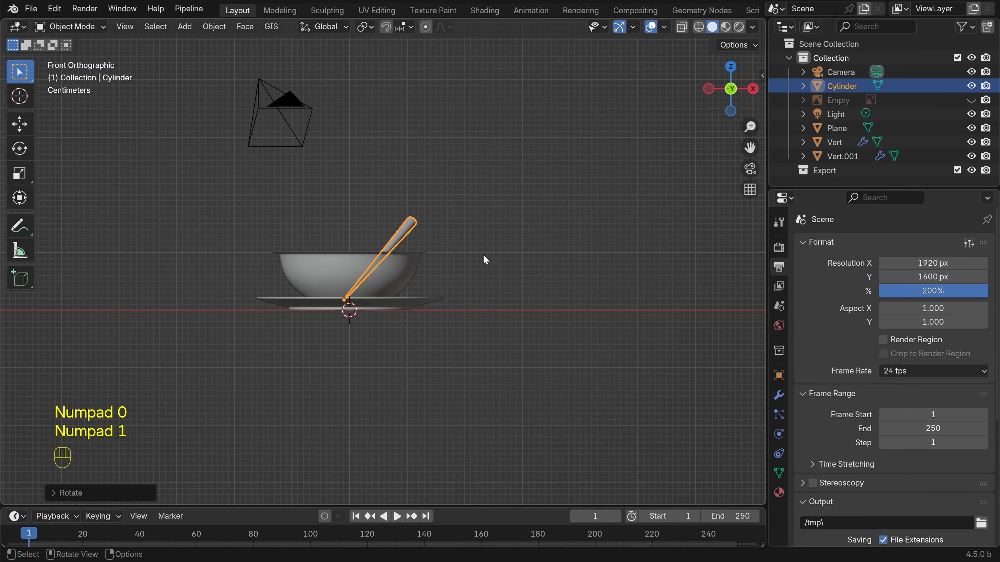
{"action": "scroll", "coordinate": [483, 256], "scroll_direction": "up", "scroll_amount": 5}
{"action": "key", "text": "g"}
{"action": "key", "text": "z"}
{"action": "left_click", "coordinate": [468, 241]}
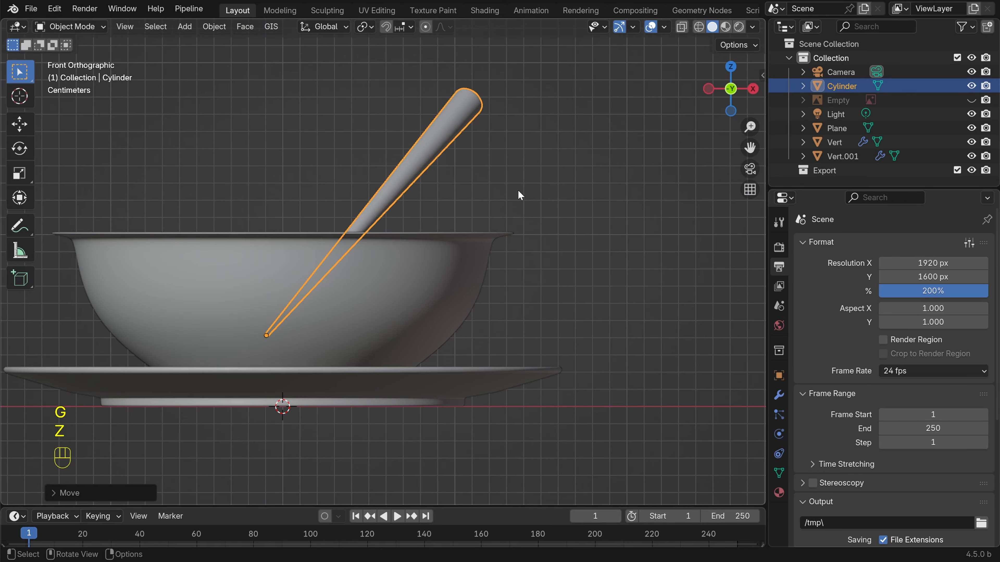
Rotate the chopstick in the front view so it leans further toward the bowl's right rim, and check it from the camera
{"action": "key", "text": "r"}
{"action": "left_click", "coordinate": [559, 284]}
{"action": "key", "text": "KP_0"}
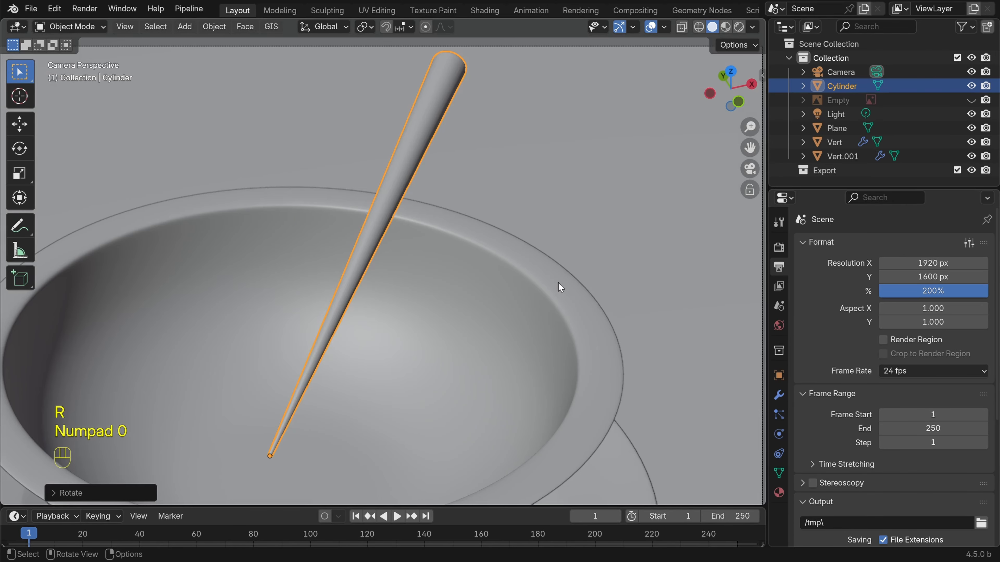
{"action": "key", "text": "alt+a"}
Nudge the chopstick slightly up and to the left in the front view, checking it against the bowl's rim in wireframe
{"action": "left_click", "coordinate": [377, 231]}
{"action": "key", "text": "KP_0"}
{"action": "key", "text": "g"}
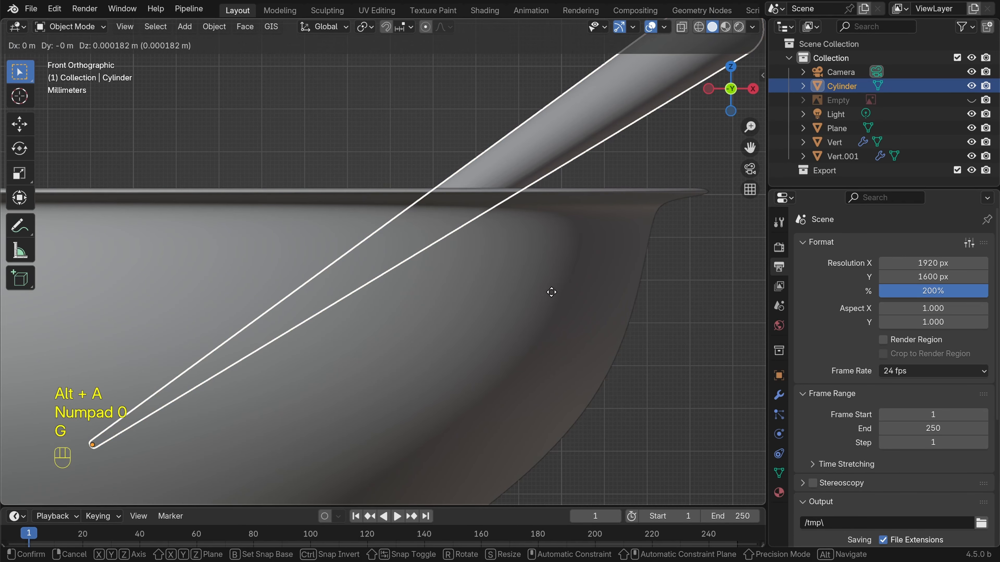
{"action": "left_click", "coordinate": [551, 287]}
{"action": "key", "text": "shift+z"}
{"action": "key", "text": "g"}
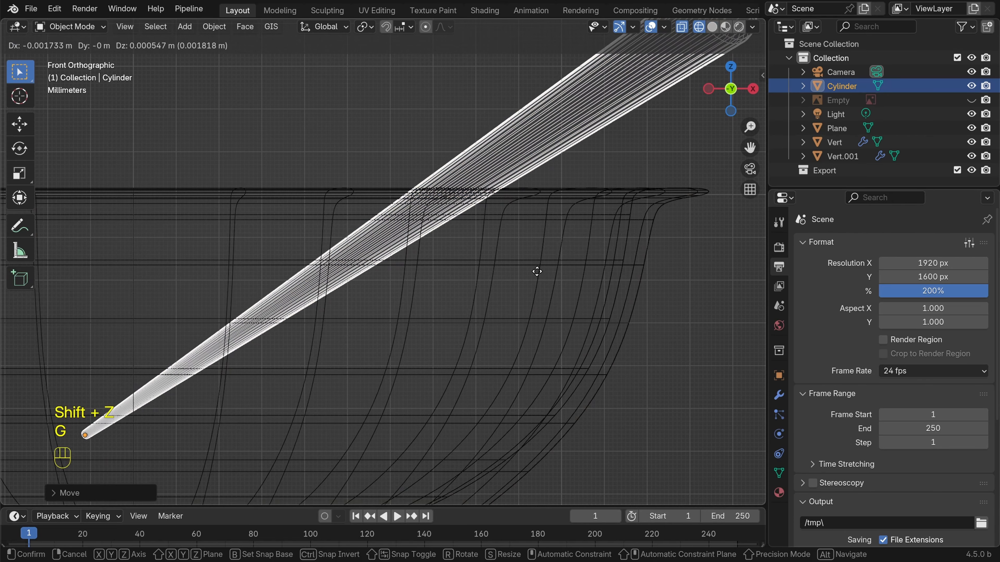
{"action": "left_click", "coordinate": [535, 273]}
{"action": "key", "text": "KP_0"}
{"action": "key", "text": "shift+z"}
{"action": "key", "text": "alt+a"}
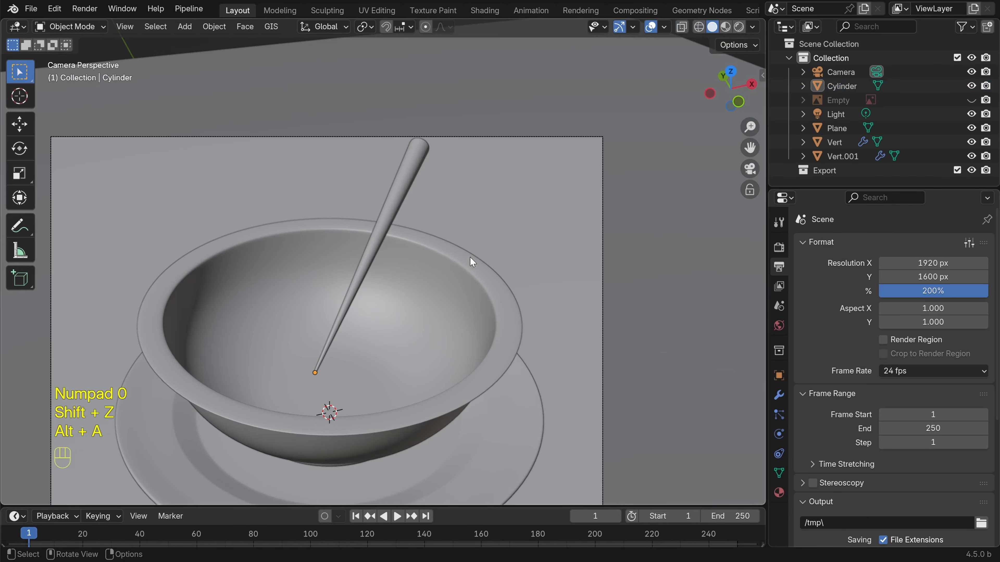
Move the chopstick about 33 mm toward the front of the bowl in the camera view, keeping its Z height locked
{"action": "left_click", "coordinate": [460, 183]}
{"action": "key", "text": "g"}
{"action": "key", "text": "shift+z"}
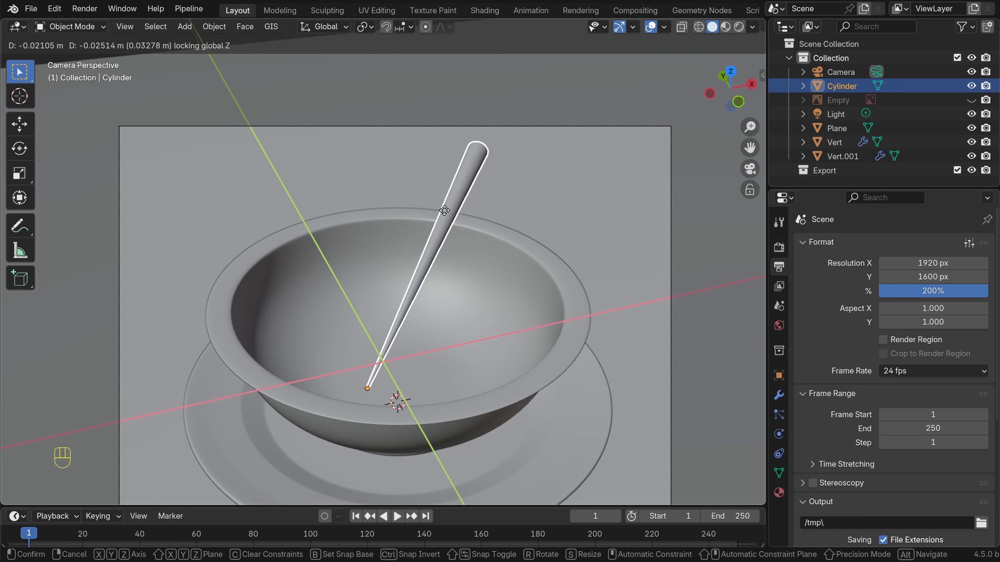
{"action": "left_click", "coordinate": [445, 211]}
{"action": "key", "text": "alt+a"}
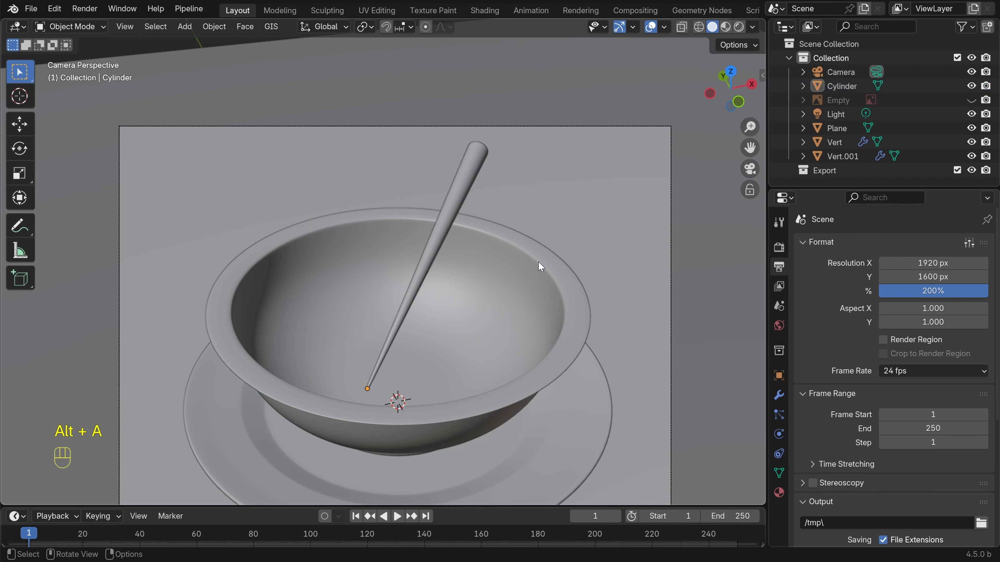
Make a linked duplicate of the chopstick in place and rotate it around Z so the thick ends spread apart
{"action": "left_click", "coordinate": [461, 180]}
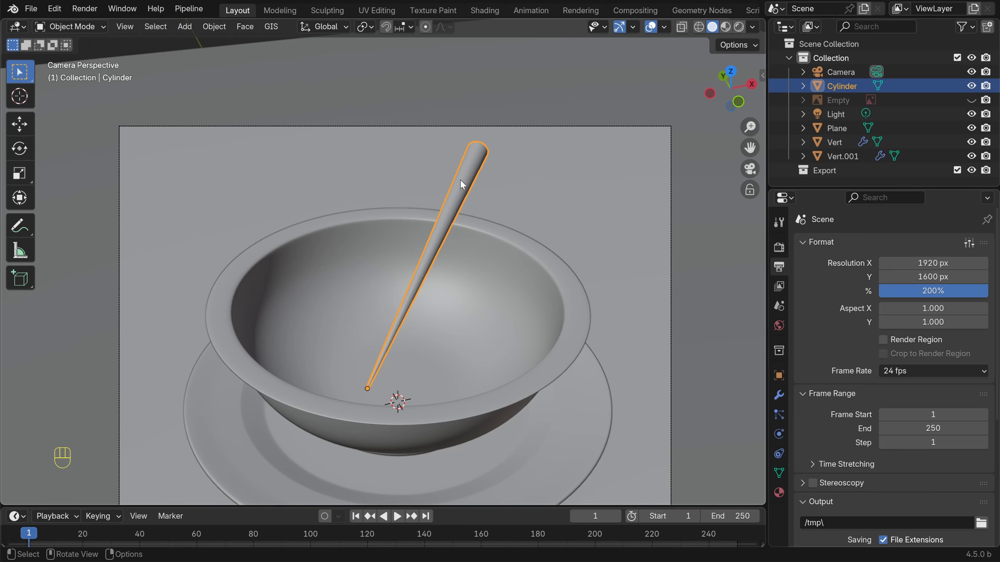
{"action": "key", "text": "alt"}
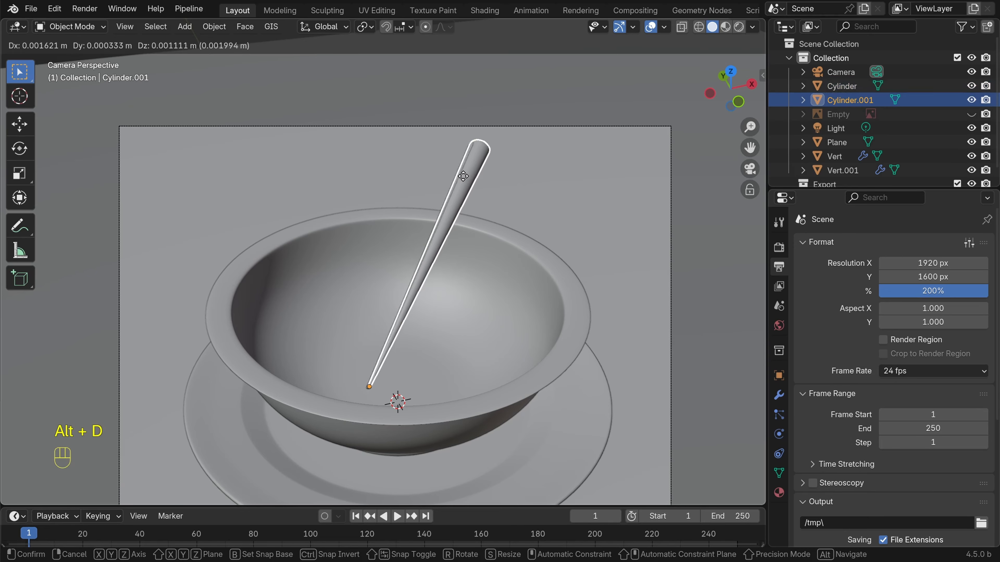
{"action": "right_click", "coordinate": [503, 201]}
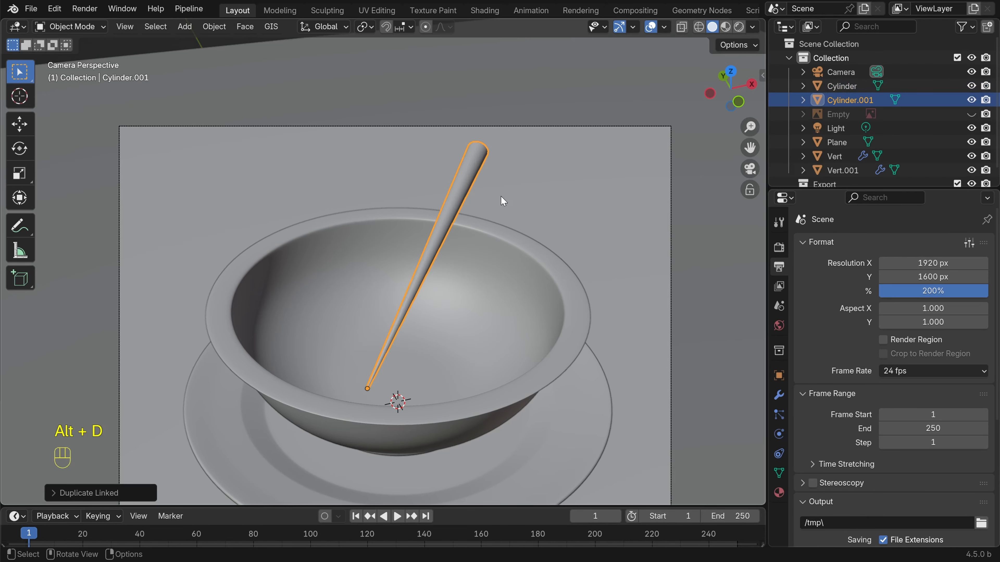
{"action": "key", "text": "r"}
{"action": "key", "text": "z"}
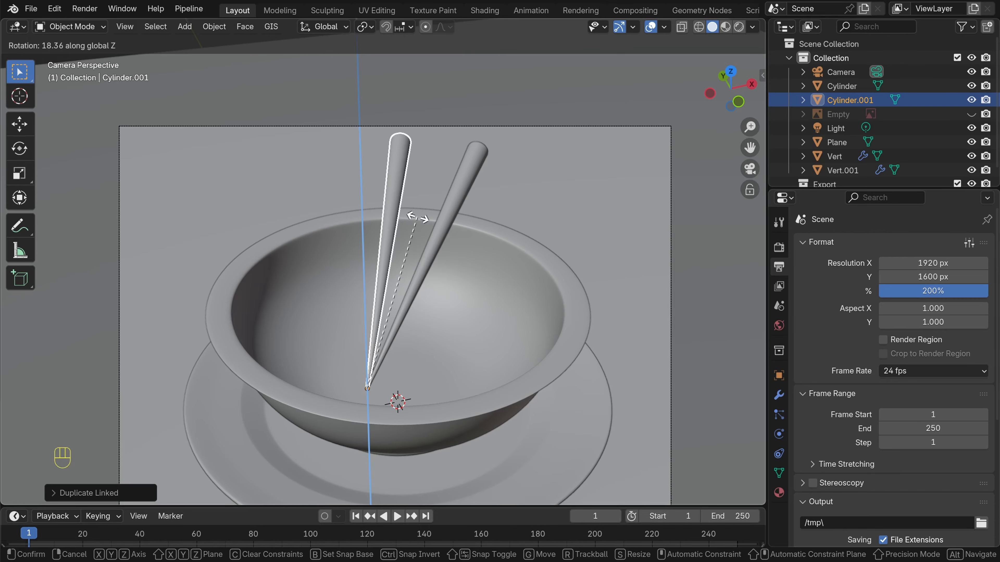
{"action": "left_click", "coordinate": [428, 222]}
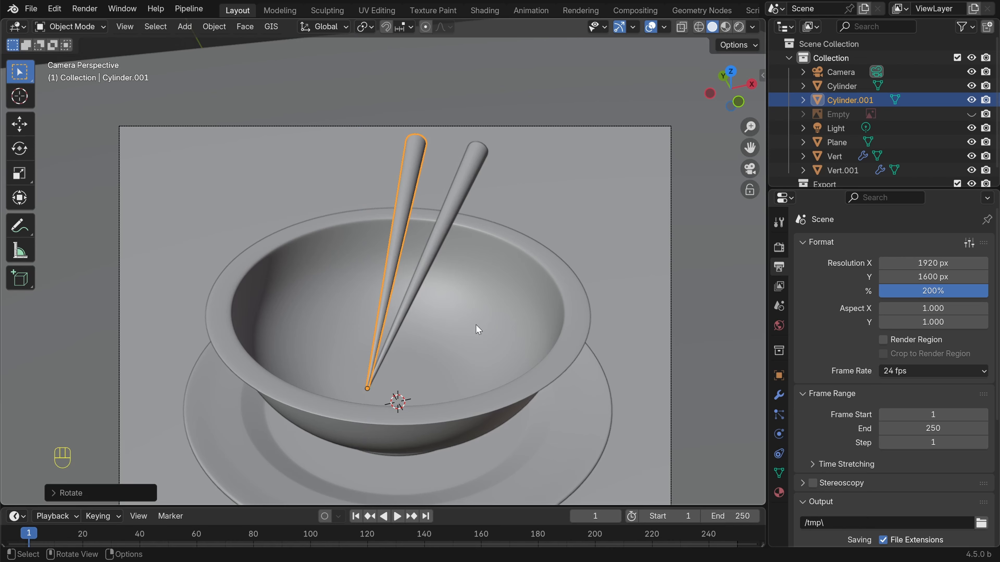
{"action": "key", "text": "alt+a"}
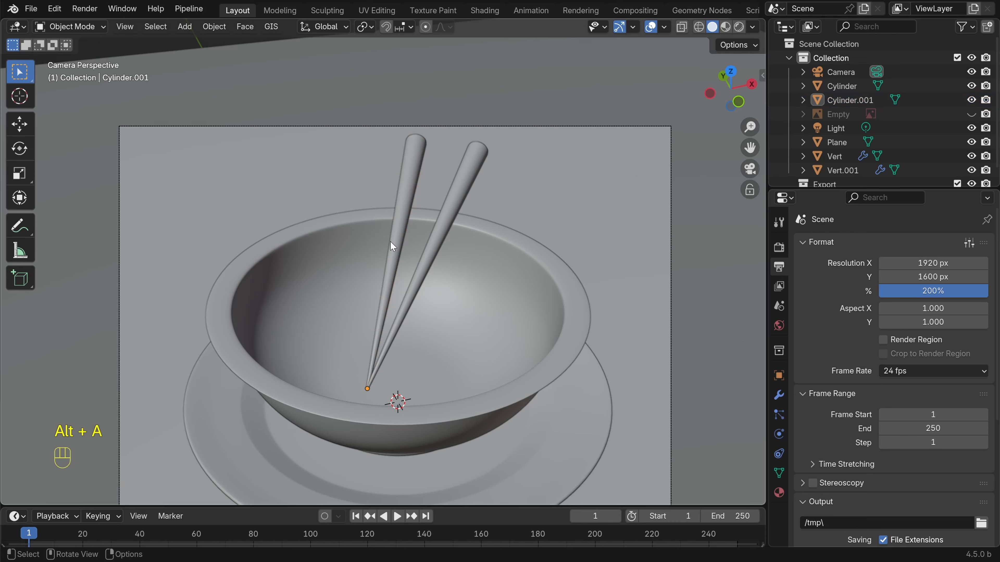
Turn on the Statistics overlay in the 3D viewport
{"action": "left_click", "coordinate": [663, 26]}
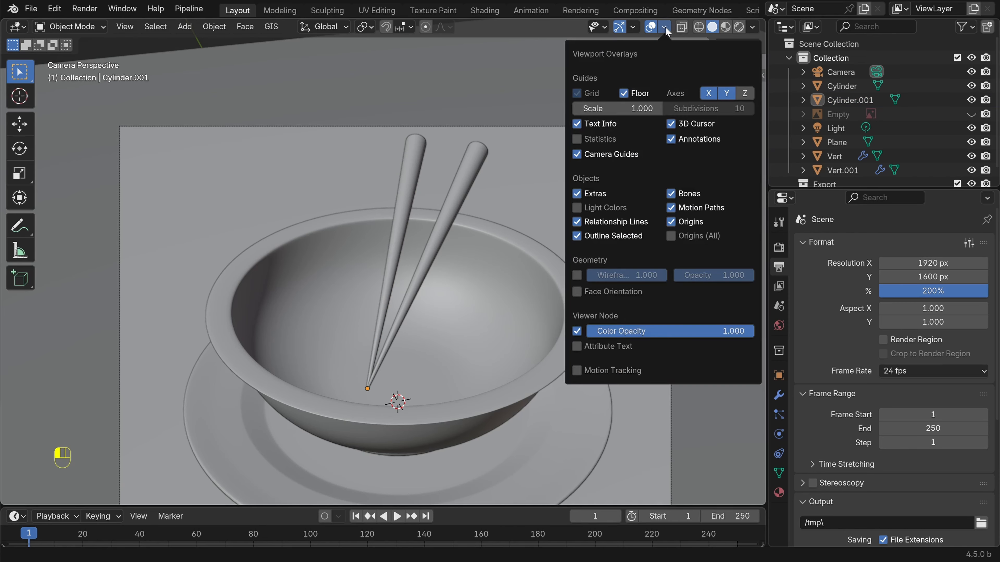
{"action": "left_click", "coordinate": [577, 139]}
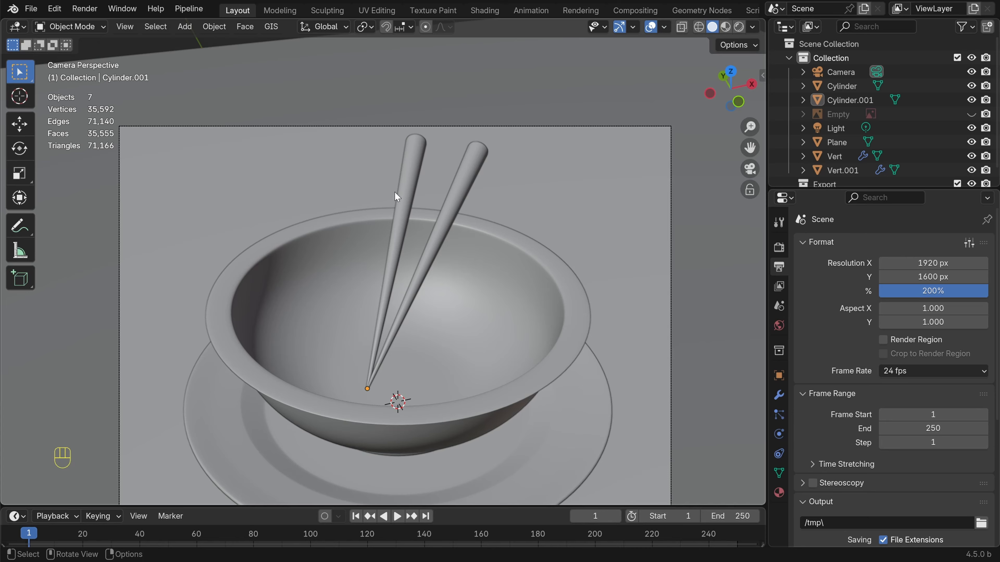
Delete the linked duplicate chopstick, leaving only the original
{"action": "left_click", "coordinate": [399, 177]}
{"action": "key", "text": "x"}
{"action": "left_click", "coordinate": [399, 177]}
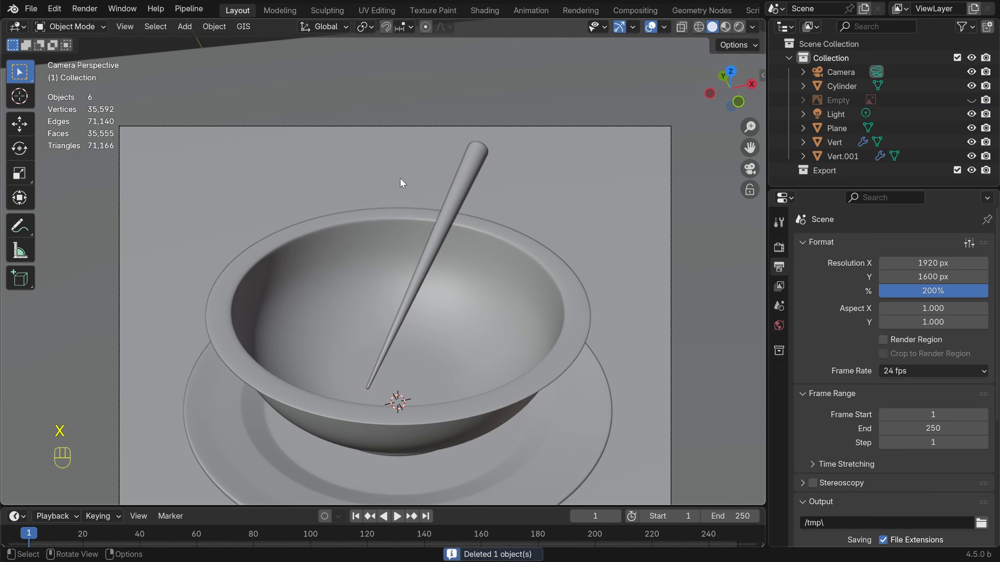
Create a linked duplicate of the remaining chopstick at the same position and rotate it around Z to the original's left
{"action": "left_click", "coordinate": [463, 189]}
{"action": "key", "text": "alt+d"}
{"action": "right_click", "coordinate": [491, 200]}
{"action": "key", "text": "r"}
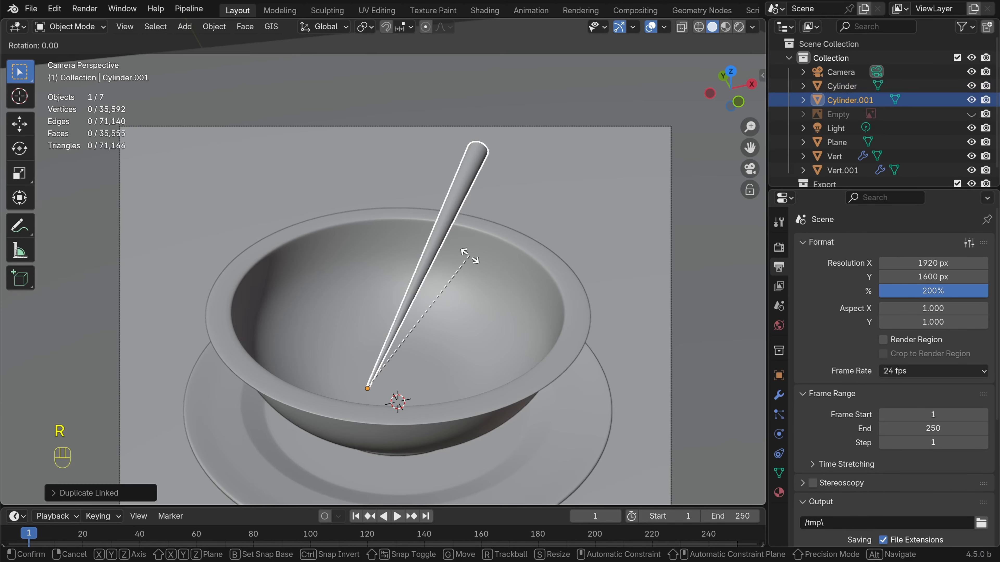
{"action": "key", "text": "z"}
{"action": "left_click", "coordinate": [436, 243]}
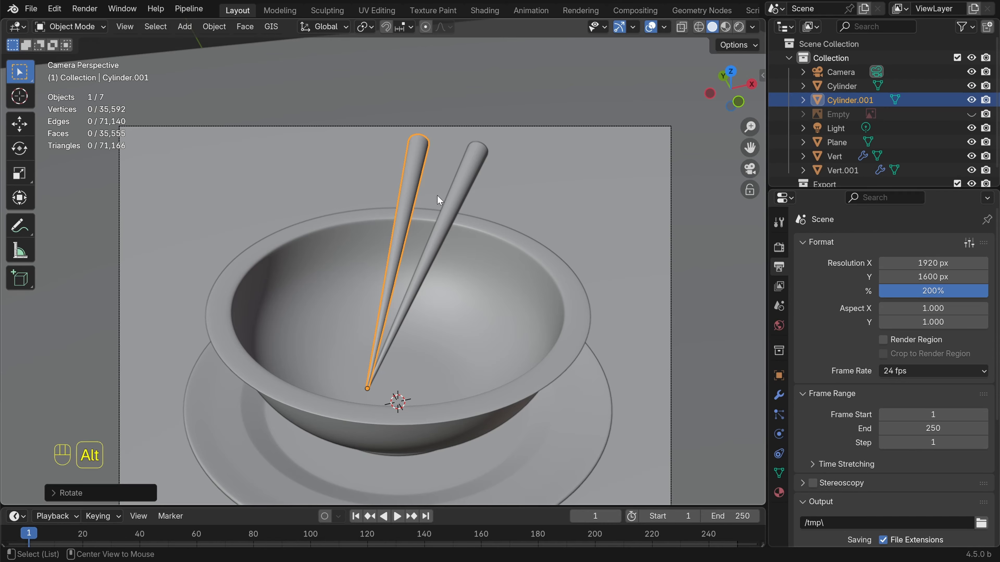
{"action": "key", "text": "alt+a"}
Test the shared mesh by moving a side face of the original chopstick in Edit Mode
{"action": "left_click", "coordinate": [464, 186]}
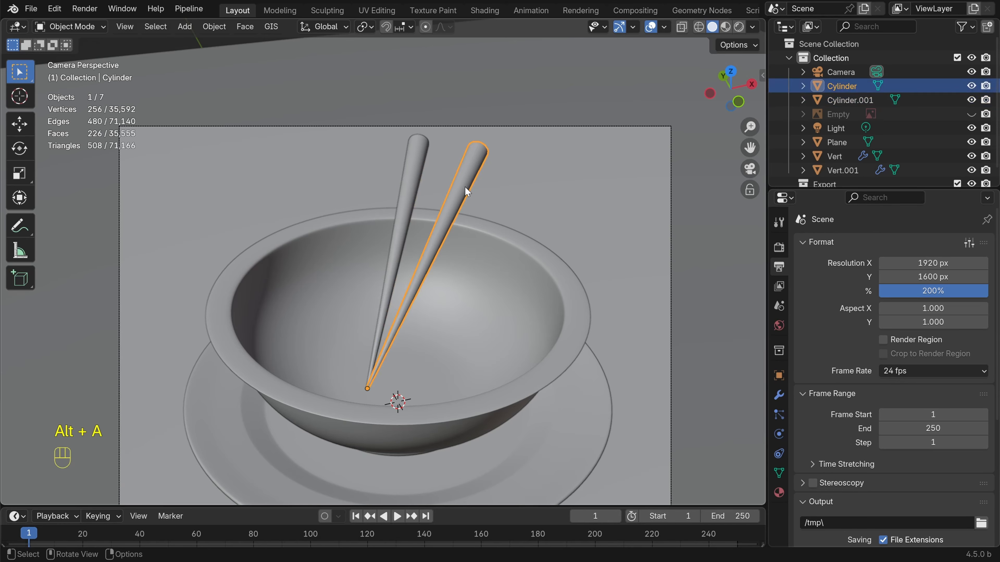
{"action": "key", "text": "Tab"}
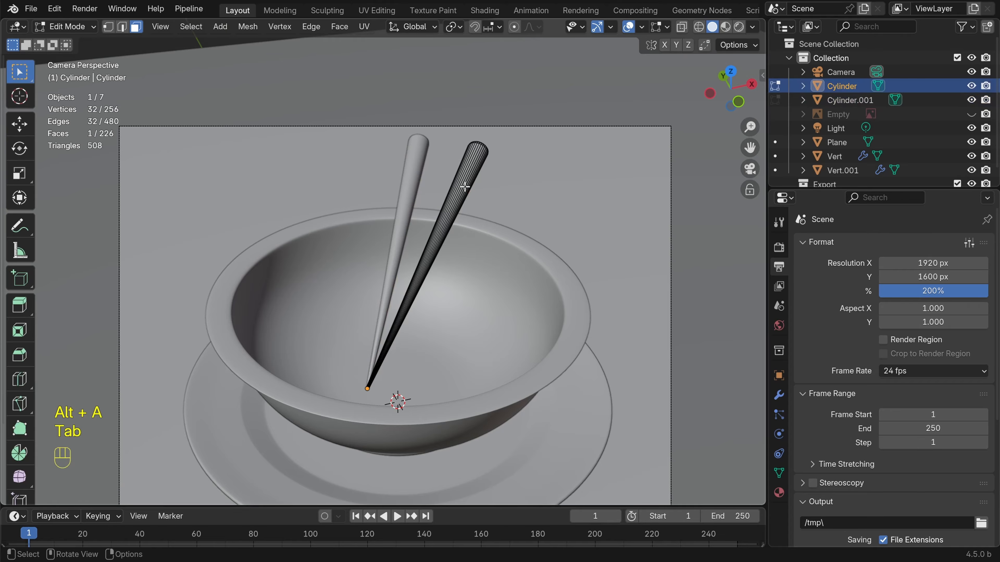
{"action": "left_click", "coordinate": [465, 186]}
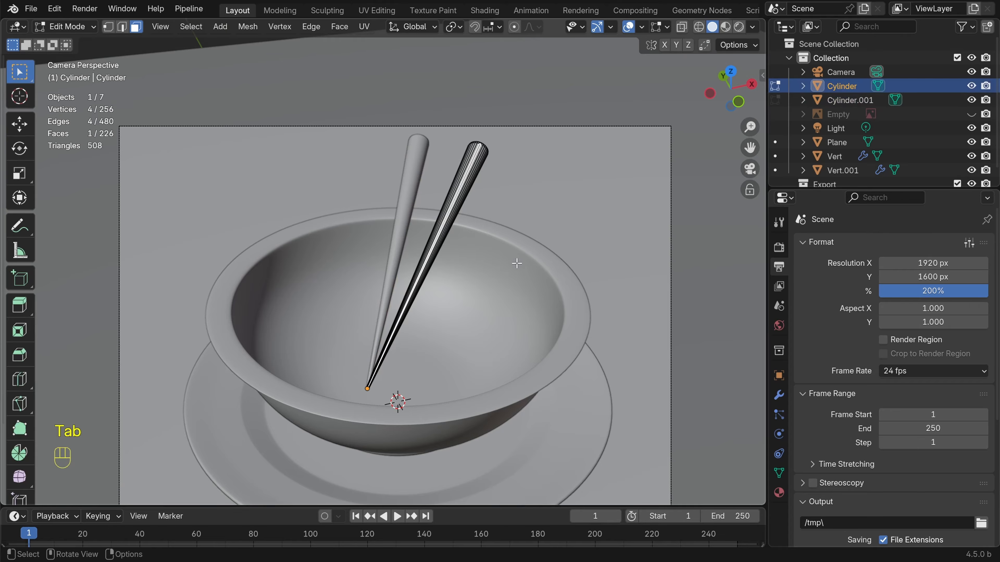
{"action": "key", "text": "g"}
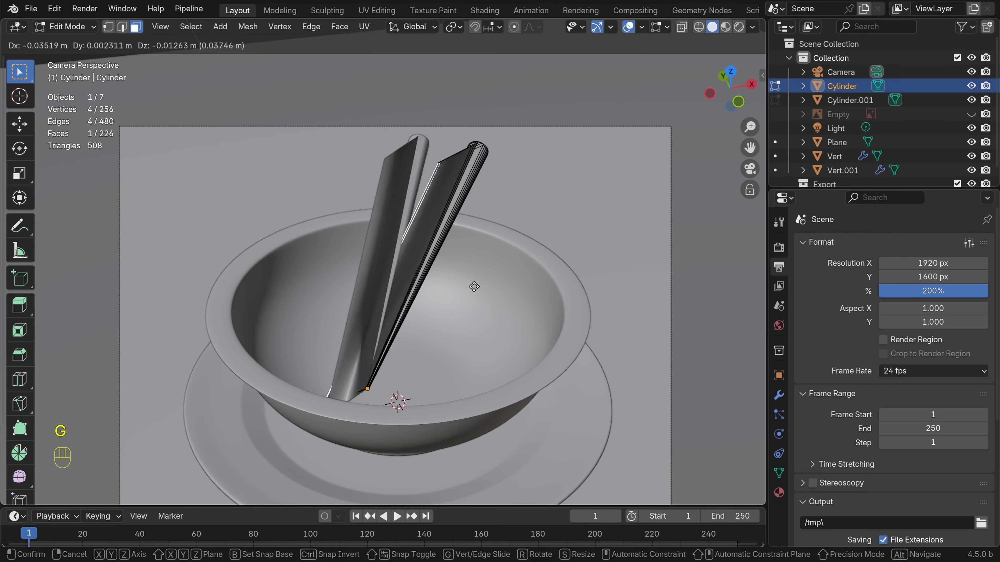
Make an independent duplicate of the chopstick and place it to the left of the other two
{"action": "key", "text": "shift+d"}
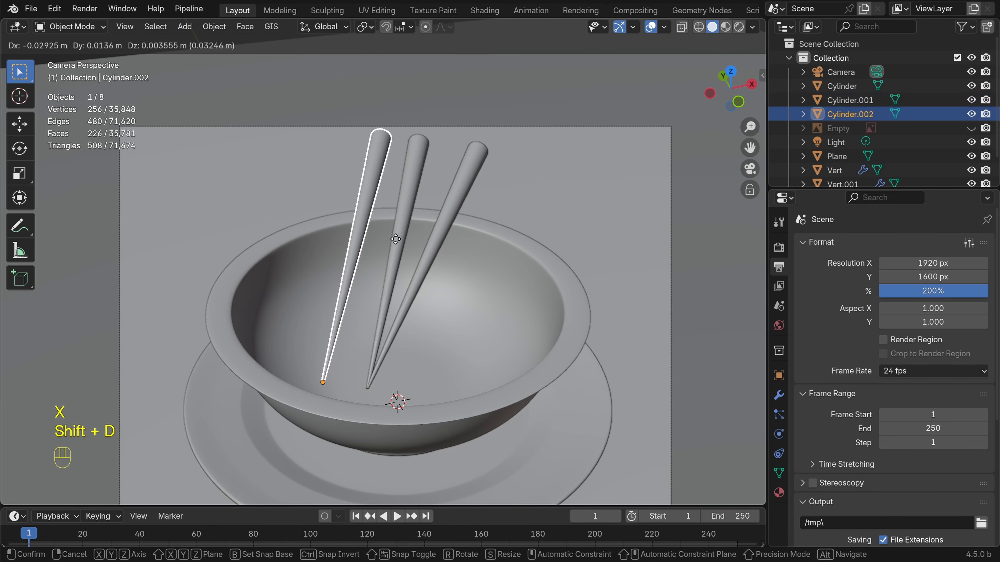
{"action": "left_click", "coordinate": [393, 240]}
{"action": "key", "text": "alt+a"}
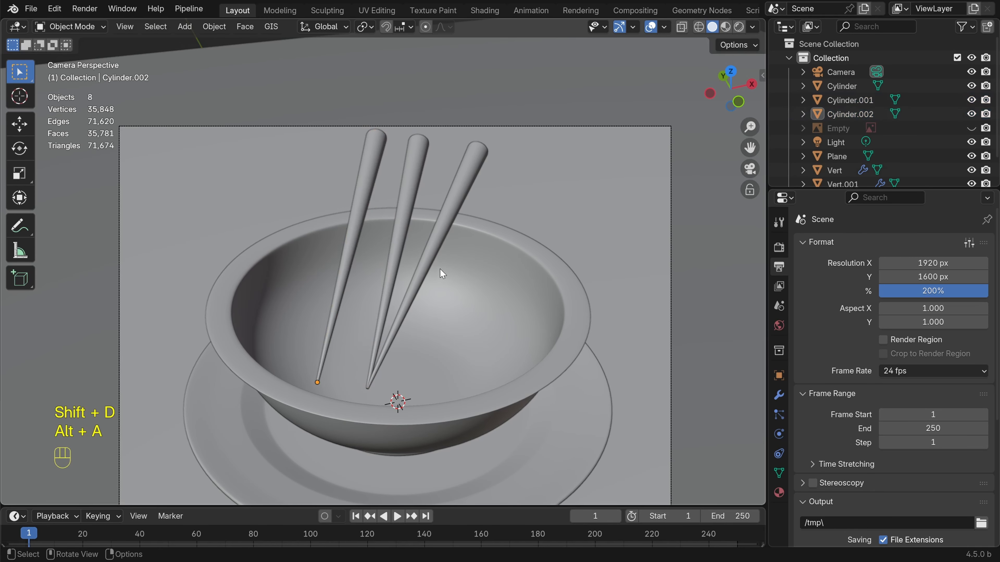
Try moving a side face of the independent duplicate in Edit Mode and return to Object Mode
{"action": "left_click", "coordinate": [366, 172]}
{"action": "key", "text": "Tab"}
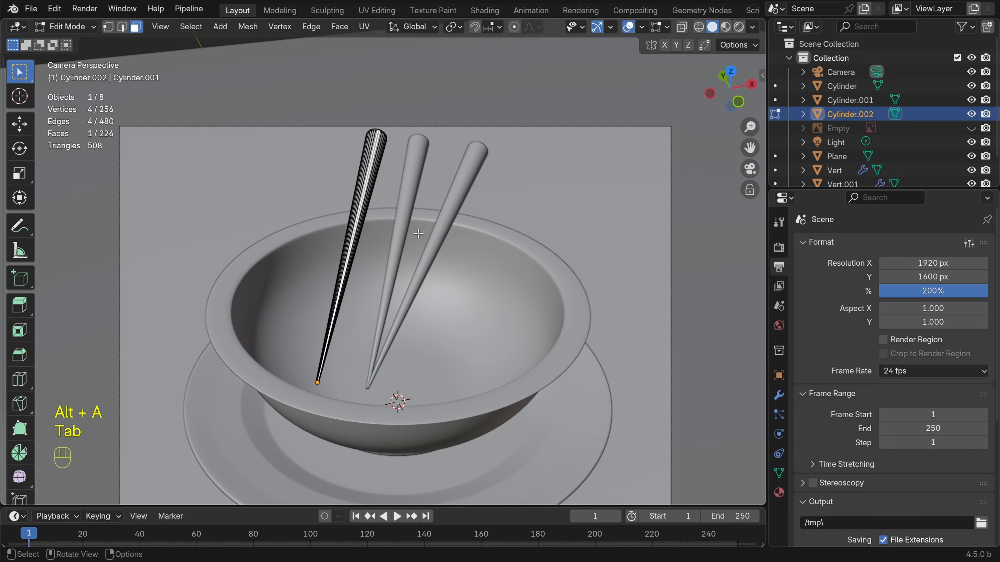
{"action": "key", "text": "g"}
{"action": "left_click", "coordinate": [434, 249]}
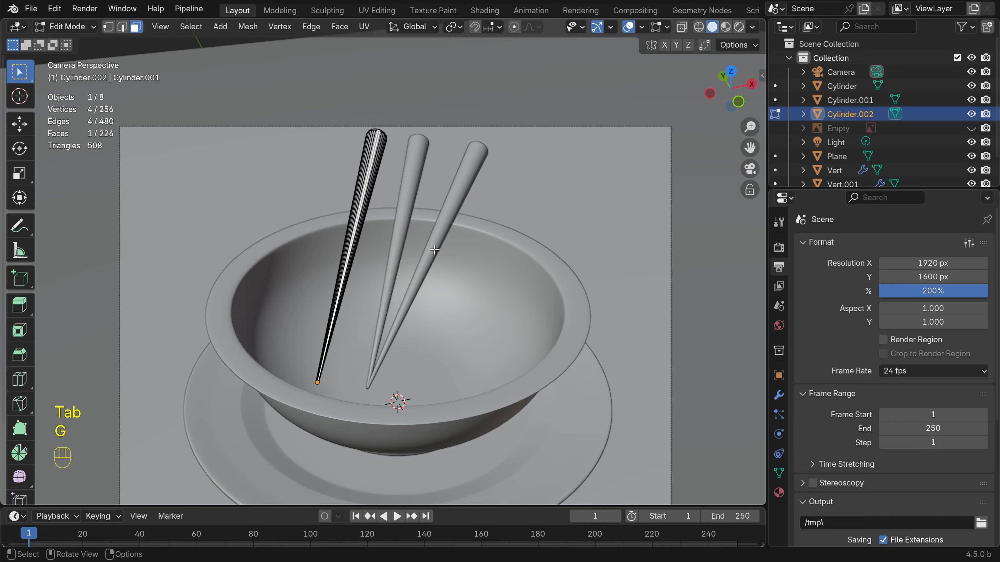
{"action": "key", "text": "Tab"}
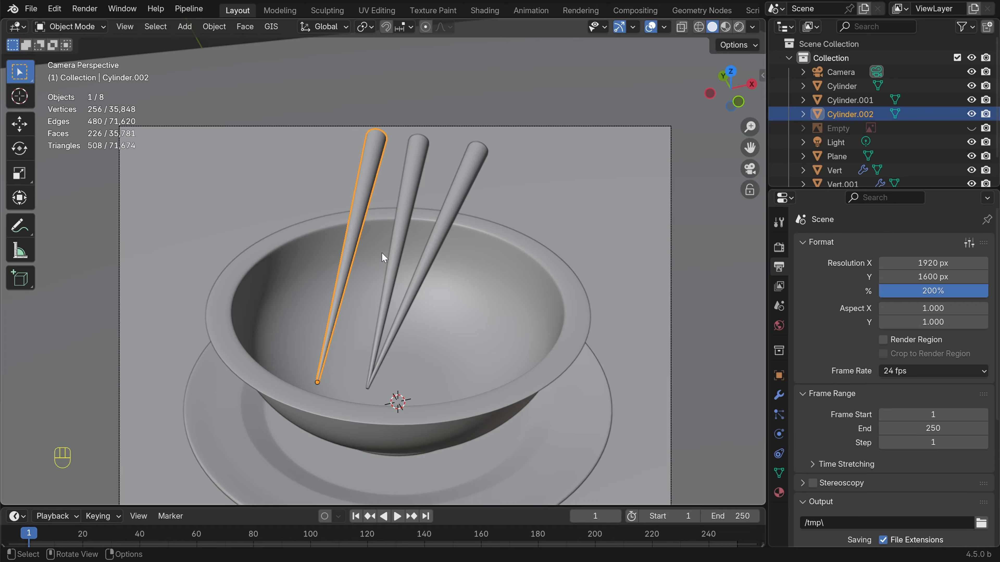
Delete the independent duplicate chopstick at the far left, keeping the linked pair, and clear the selection
{"action": "key", "text": "alt+a"}
{"action": "left_click", "coordinate": [367, 186]}
{"action": "key", "text": "x"}
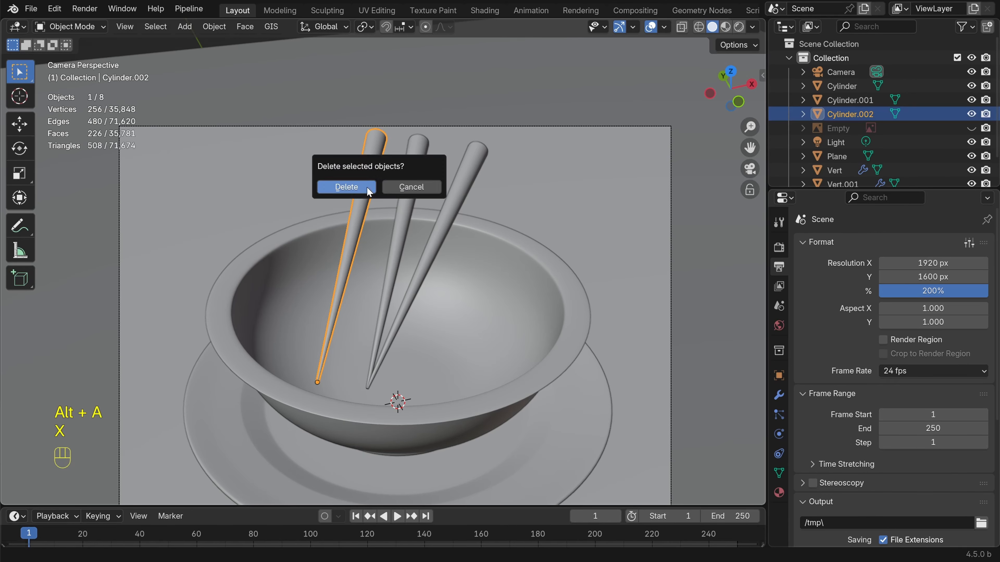
{"action": "left_click", "coordinate": [368, 188]}
{"action": "left_click", "coordinate": [409, 190]}
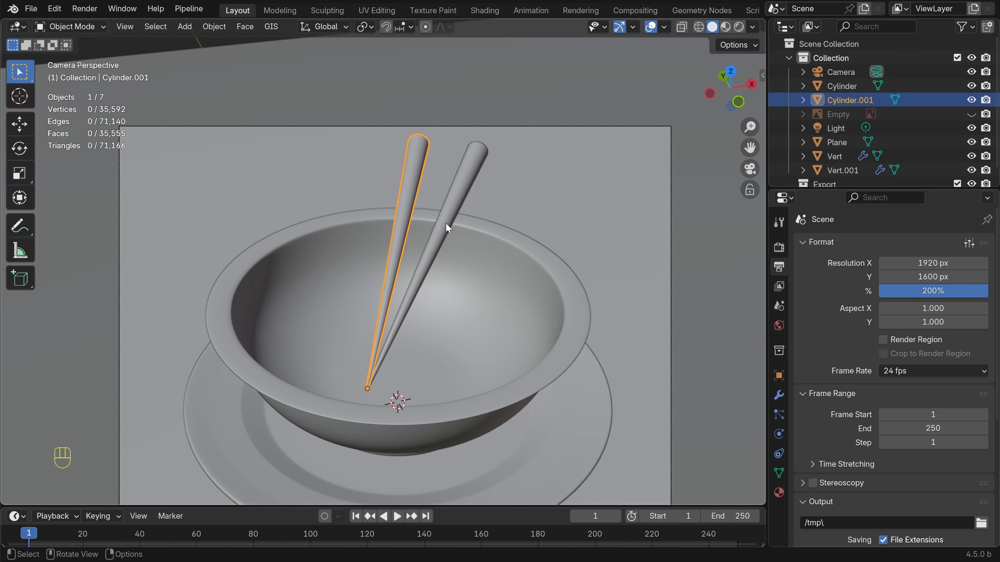
{"action": "key", "text": "alt+a"}
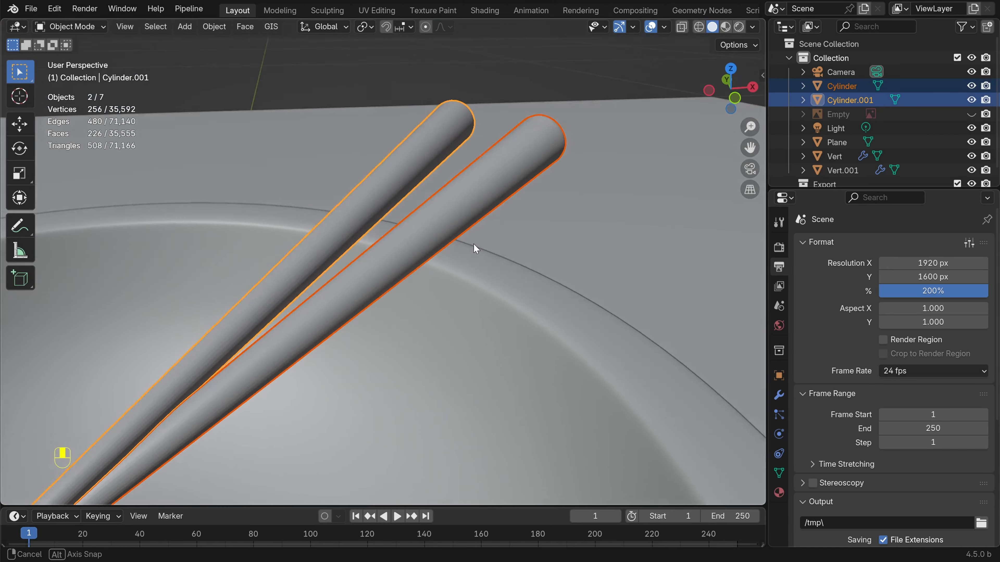
Lower both chopsticks about 1 mm along the Z axis toward the bowl's rim and deselect them
{"action": "middle_click_drag", "start_coordinate": [474, 243], "coordinate": [416, 229], "text": "shift"}
{"action": "key", "text": "g"}
{"action": "key", "text": "z"}
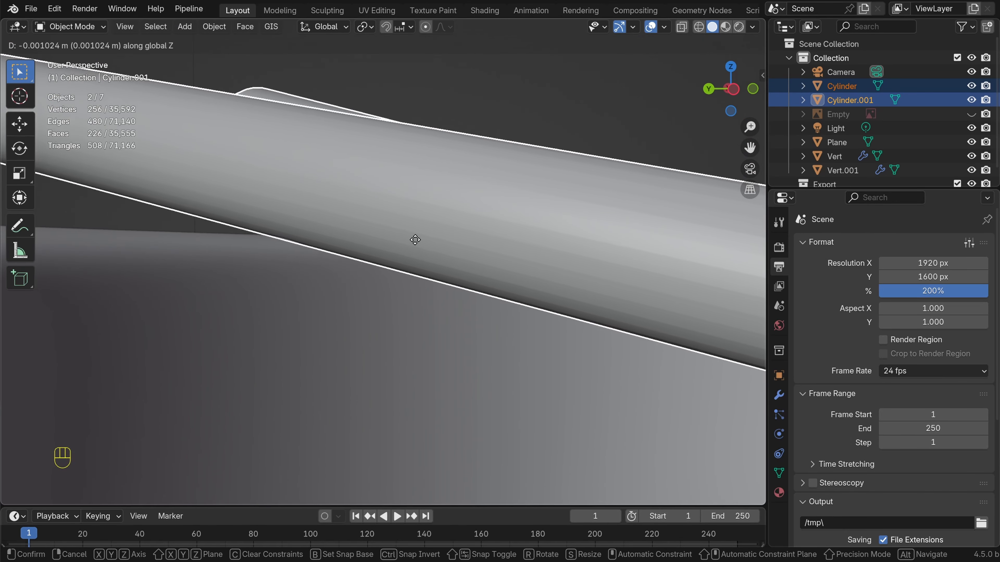
{"action": "left_click", "coordinate": [416, 239]}
{"action": "key", "text": "alt+a"}
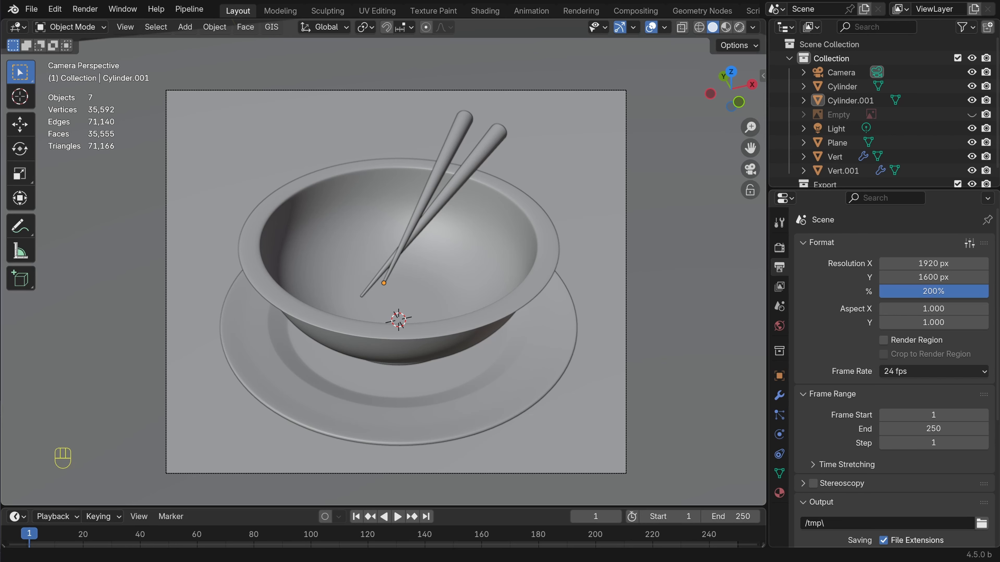
Switch the viewport to rendered shading and select the light above the plane, viewing the result through the camera
{"action": "left_click", "coordinate": [739, 27]}
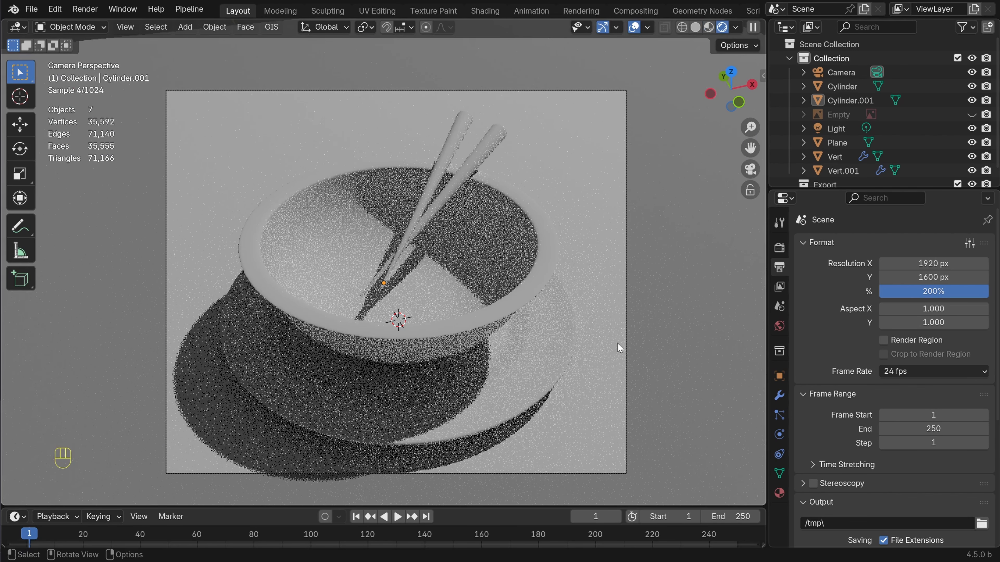
{"action": "scroll", "coordinate": [589, 338], "scroll_direction": "down", "scroll_amount": 3}
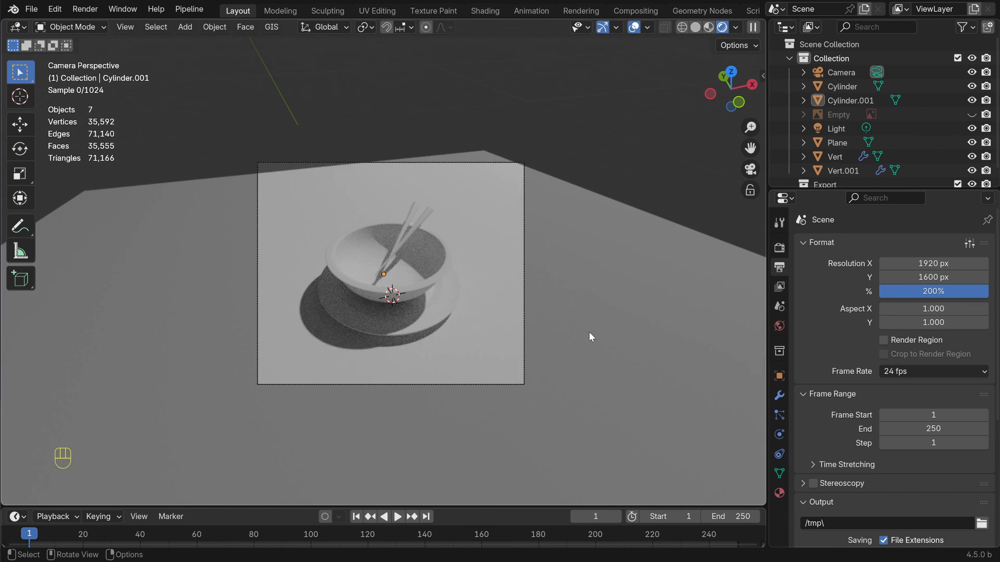
{"action": "middle_click_drag", "start_coordinate": [589, 337], "coordinate": [567, 323]}
{"action": "scroll", "coordinate": [556, 316], "scroll_direction": "down", "scroll_amount": 5}
{"action": "middle_click_drag", "start_coordinate": [556, 252], "coordinate": [464, 252], "text": "shift"}
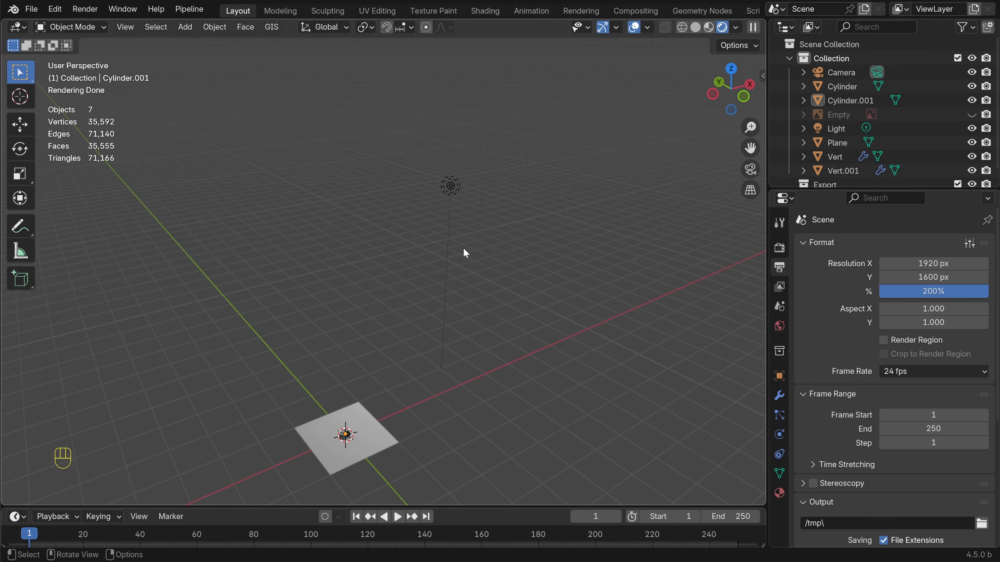
{"action": "left_click", "coordinate": [450, 185]}
{"action": "middle_click_drag", "start_coordinate": [451, 185], "coordinate": [515, 271], "text": "shift"}
{"action": "key", "text": "KP_0"}
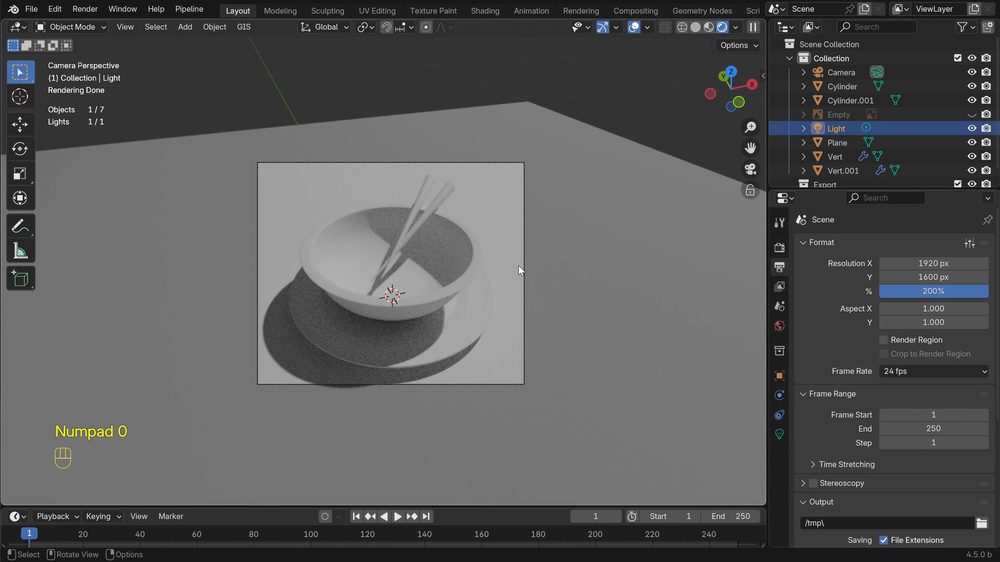
Change the selected light from a point light to a Sun light with a strength of 2.92
{"action": "left_click", "coordinate": [779, 435]}
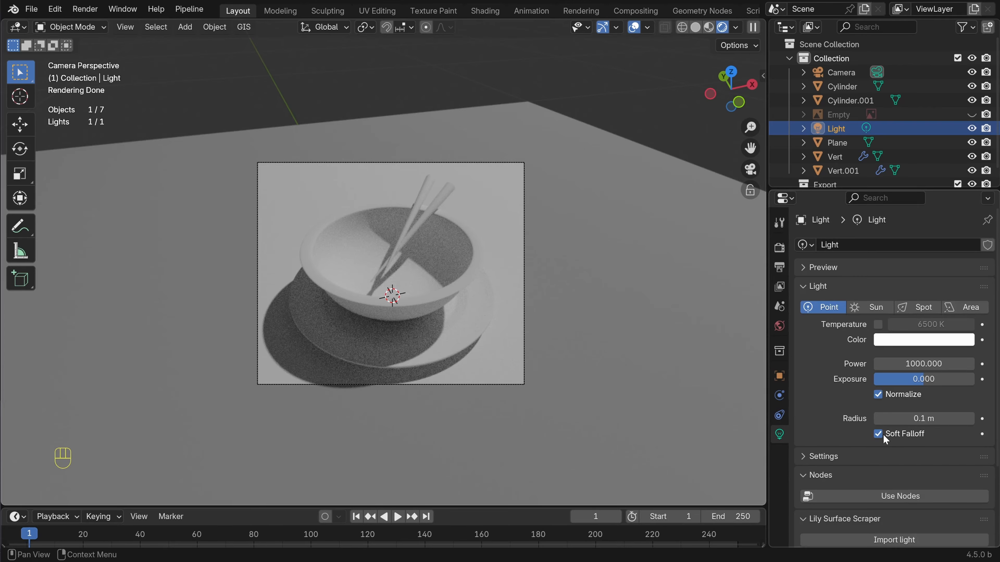
{"action": "left_click", "coordinate": [881, 308]}
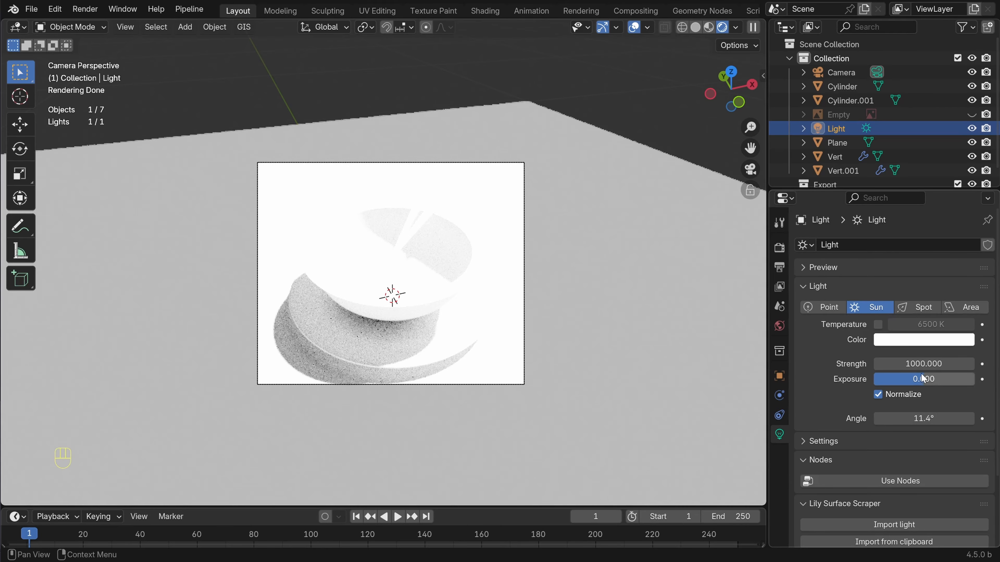
{"action": "left_click", "coordinate": [924, 364]}
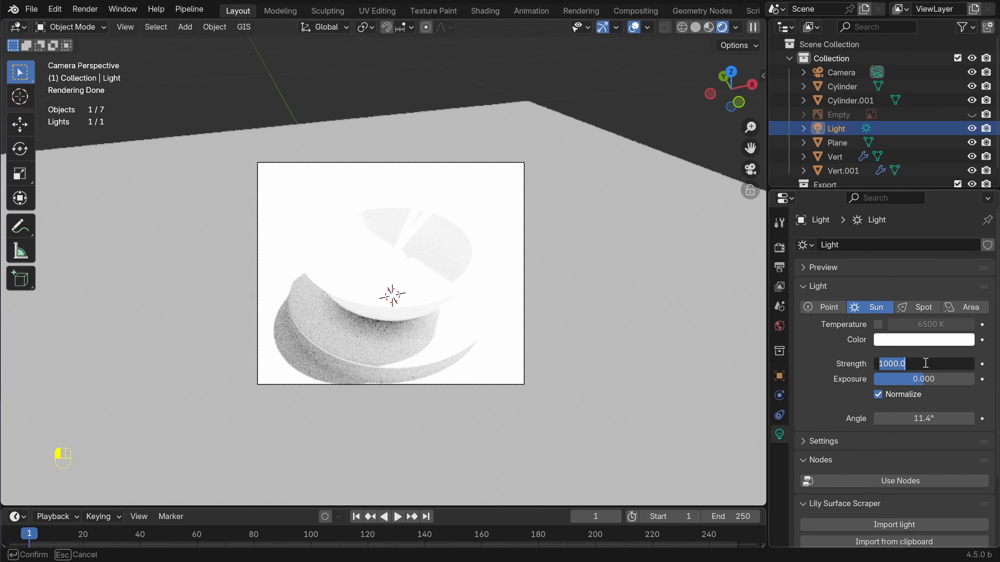
{"action": "type", "text": "2.92"}
{"action": "key", "text": "Return"}
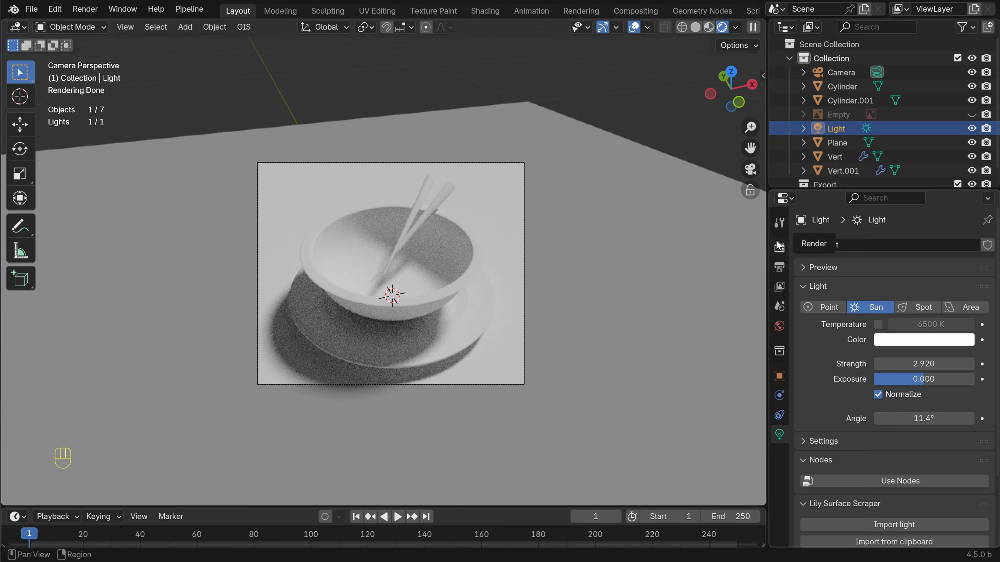
Switch the render engine from Cycles to EEVEE and set its render shadow steps to 1
{"action": "left_click", "coordinate": [779, 248]}
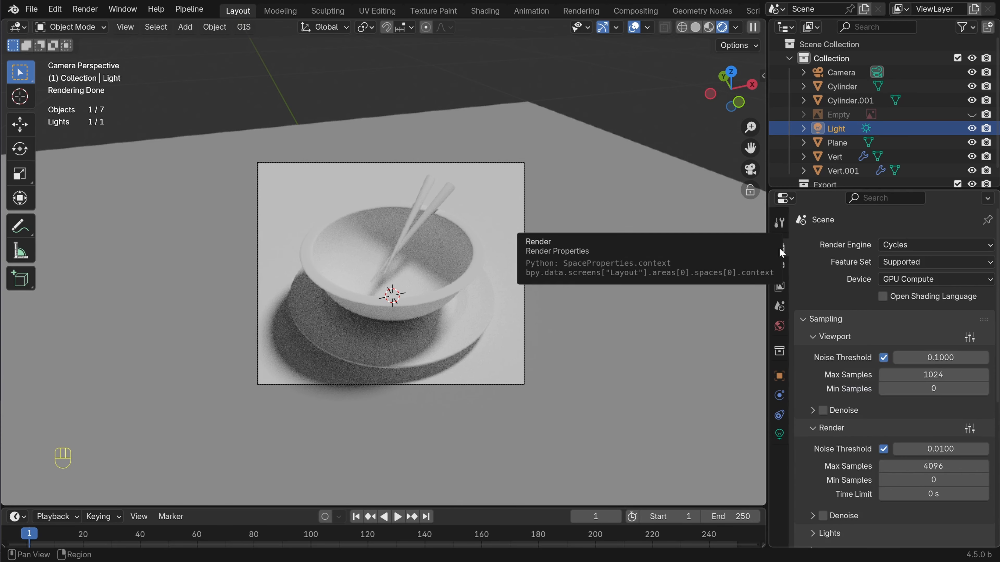
{"action": "left_click", "coordinate": [920, 246]}
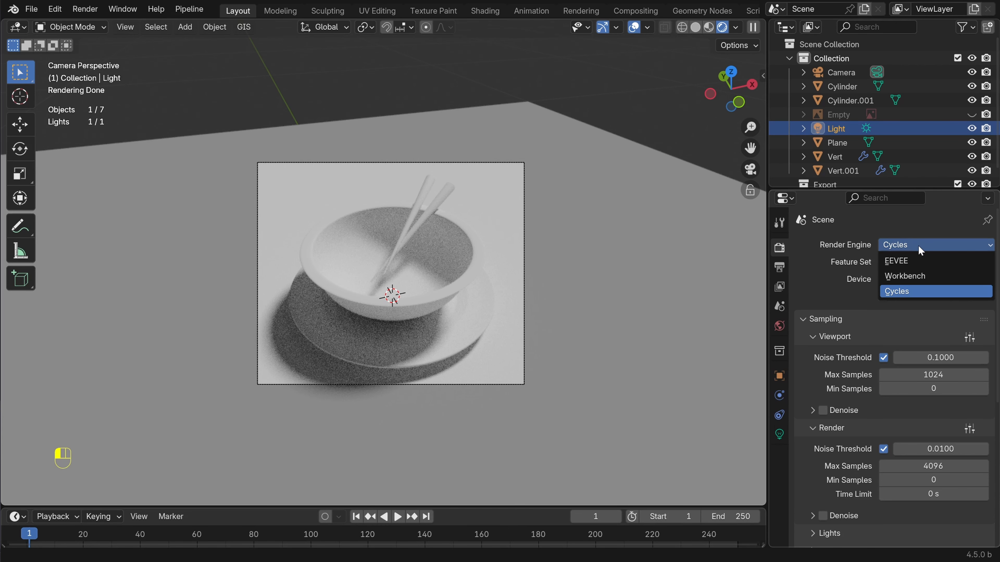
{"action": "left_click", "coordinate": [901, 262]}
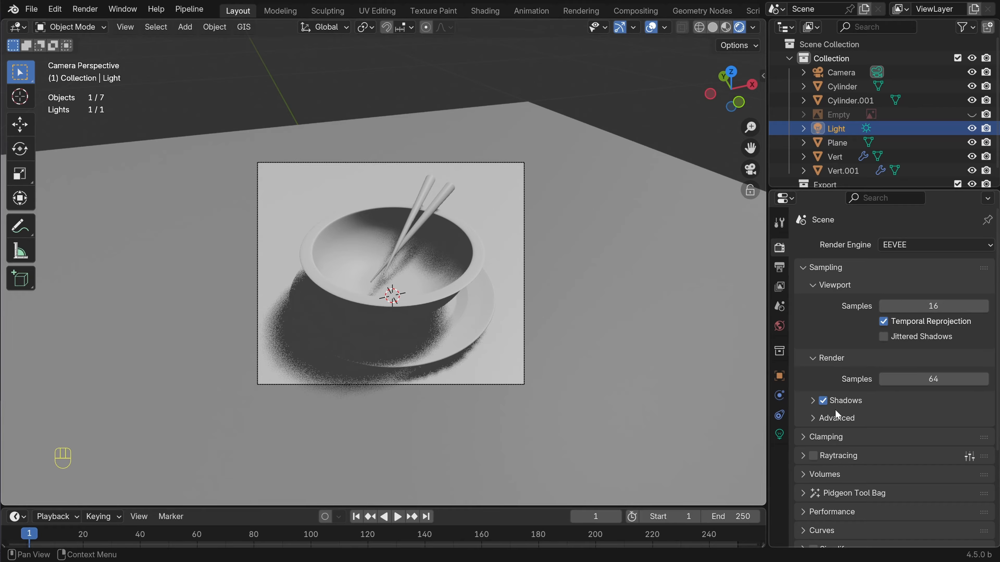
{"action": "left_click", "coordinate": [813, 401]}
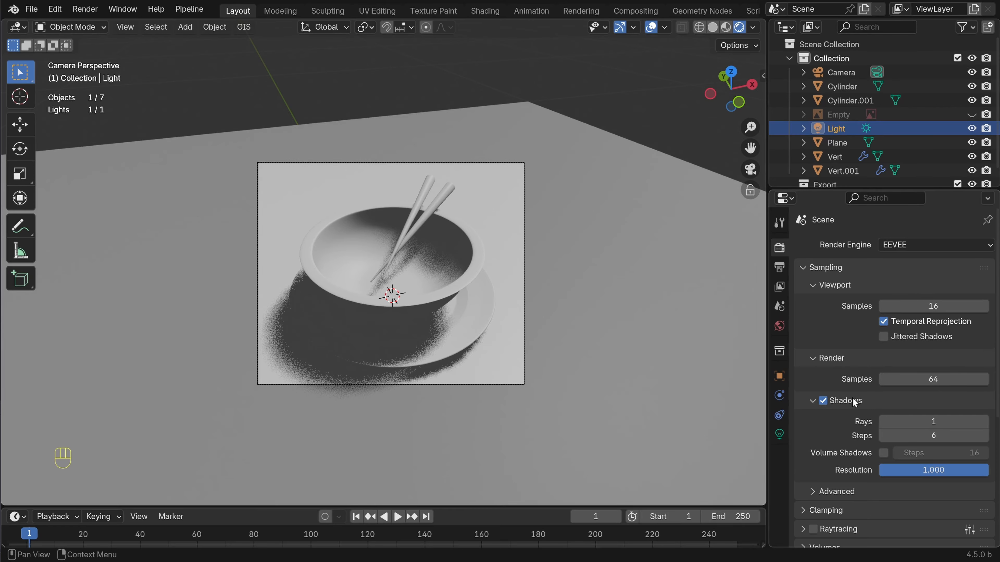
{"action": "left_click", "coordinate": [939, 436]}
{"action": "type", "text": "1"}
{"action": "key", "text": "Return"}
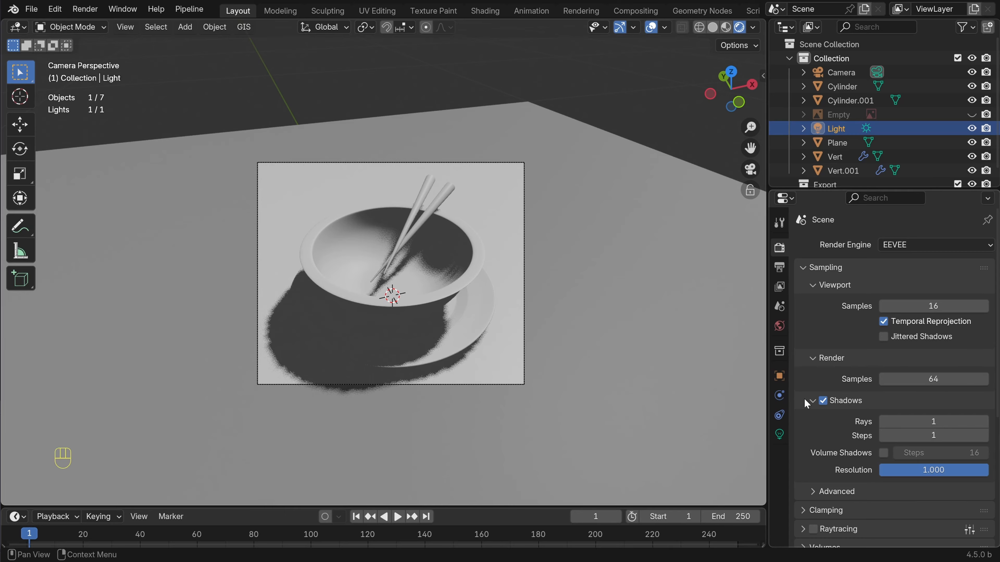
{"action": "left_click", "coordinate": [813, 401]}
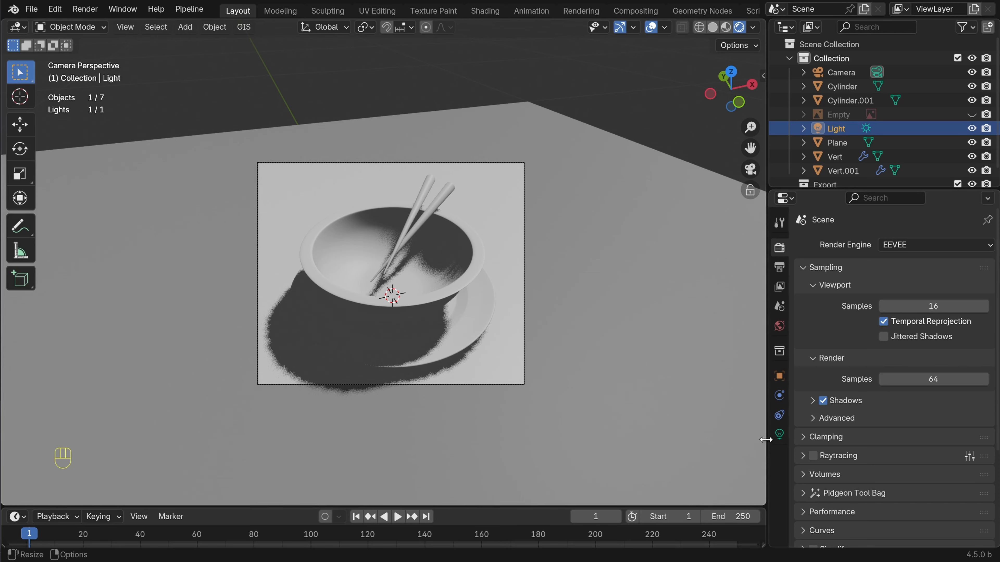
Set the sun light's shadow resolution limit to 0.0001 m
{"action": "left_click", "coordinate": [781, 434]}
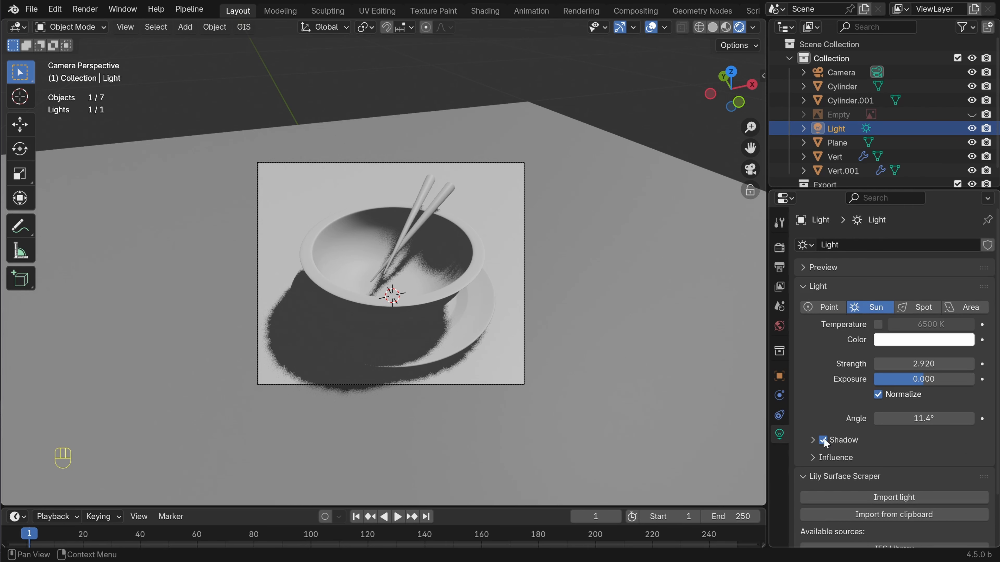
{"action": "left_click", "coordinate": [813, 440]}
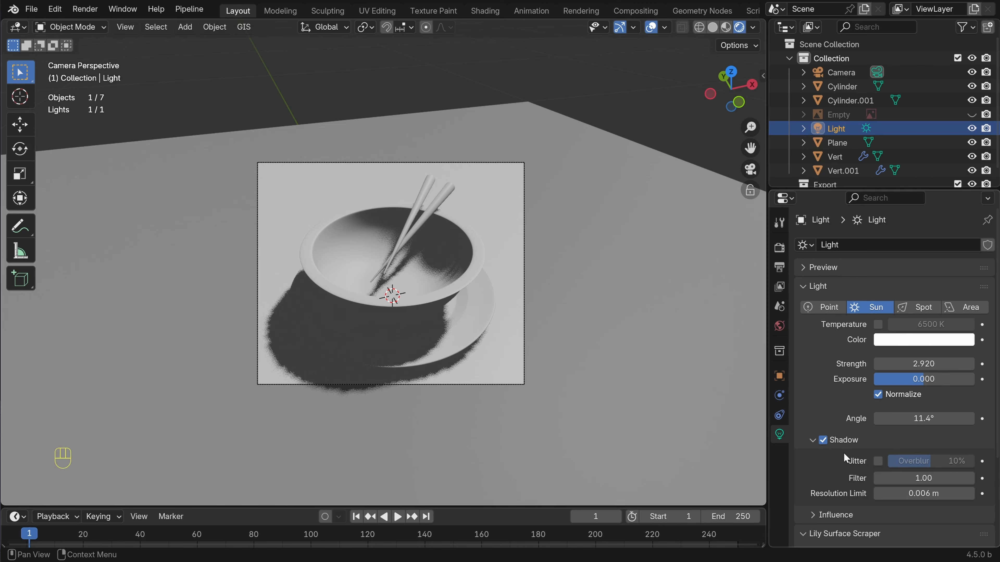
{"action": "scroll", "coordinate": [843, 457], "scroll_direction": "down", "scroll_amount": 2}
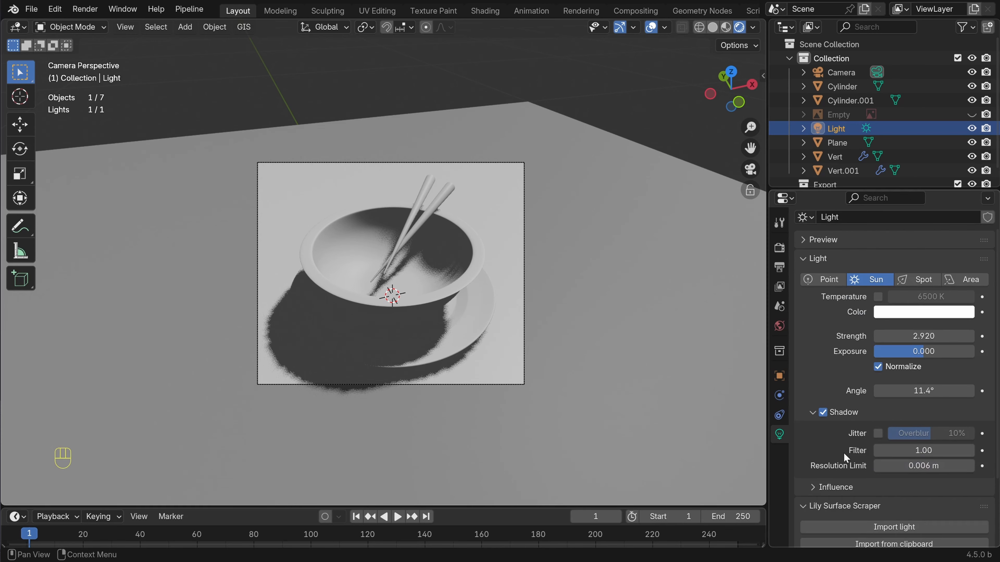
{"action": "left_click", "coordinate": [935, 469]}
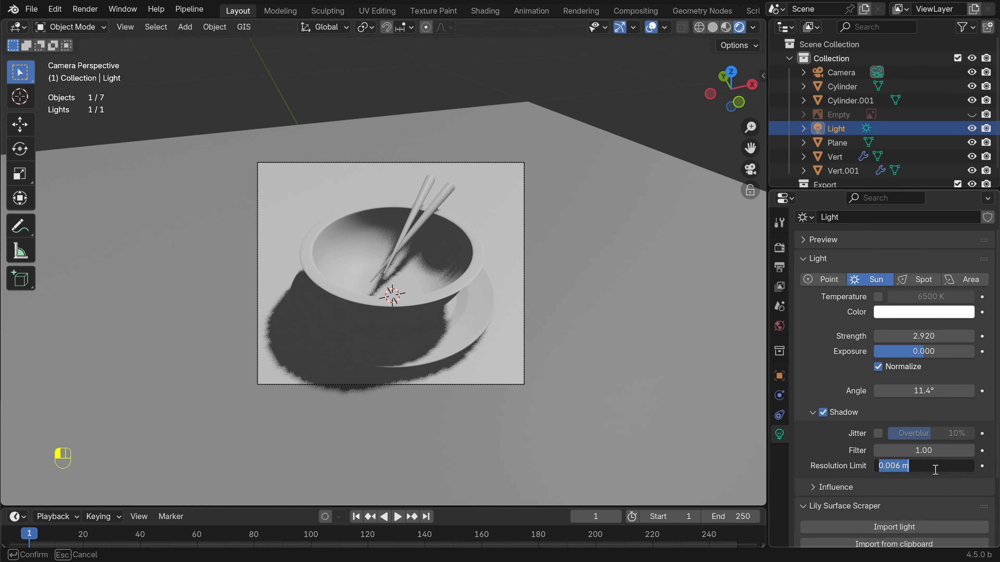
{"action": "type", "text": "0.0001"}
{"action": "key", "text": "Return"}
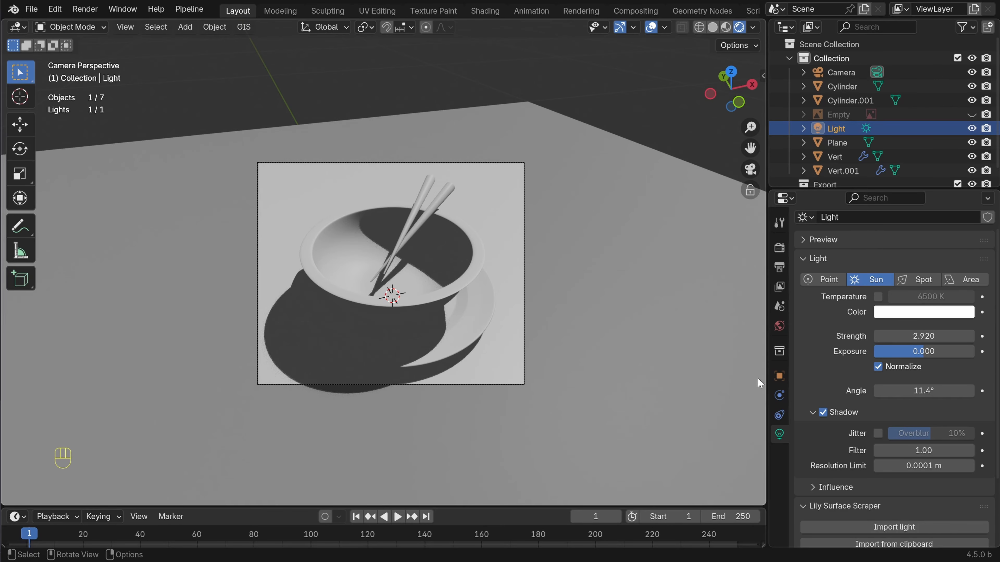
Set the world background color to a dark brown with hex value #402921FF
{"action": "left_click", "coordinate": [780, 327]}
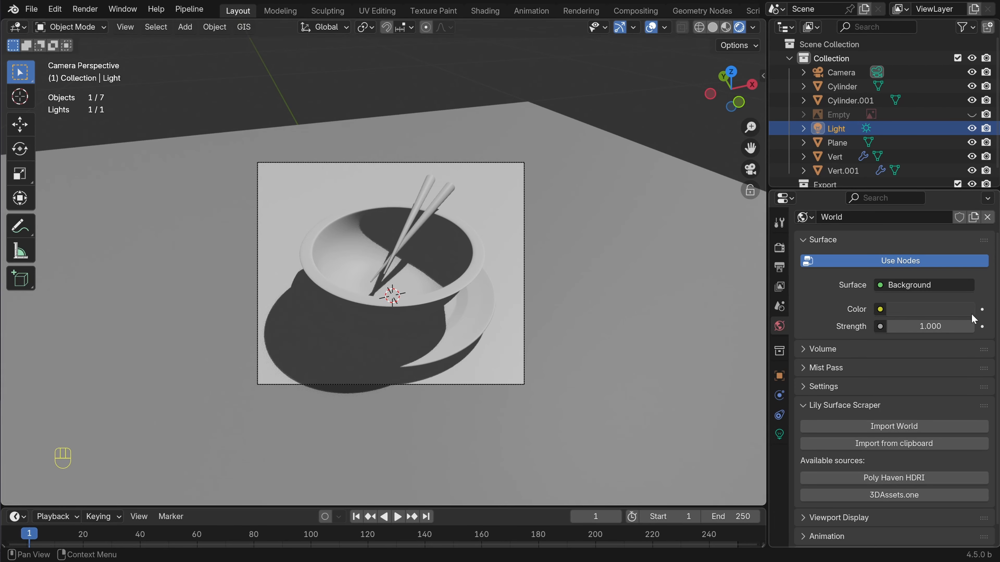
{"action": "left_click", "coordinate": [915, 309]}
{"action": "left_click_drag", "start_coordinate": [897, 135], "coordinate": [913, 108]}
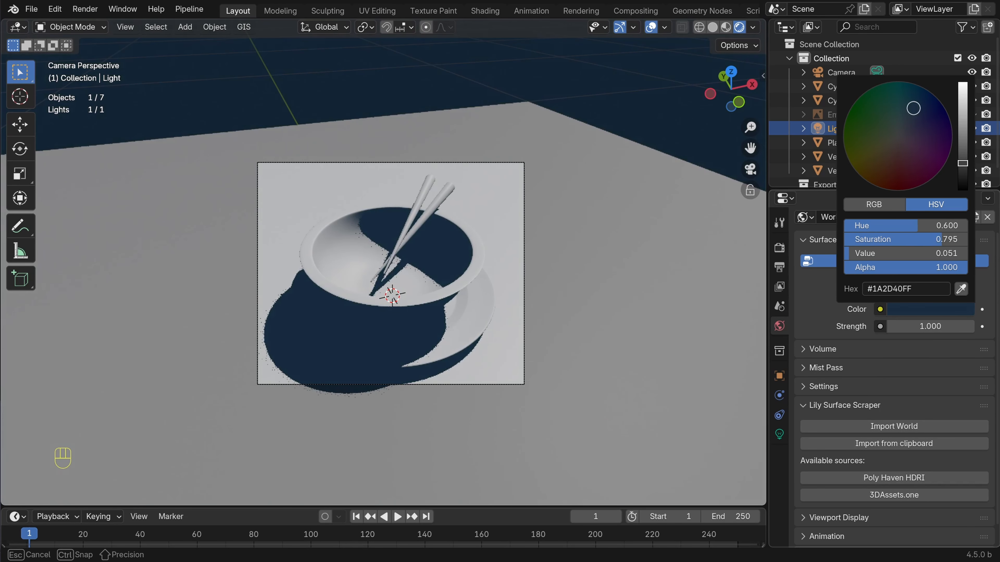
{"action": "left_click", "coordinate": [922, 288]}
{"action": "type", "text": "#402921FF"}
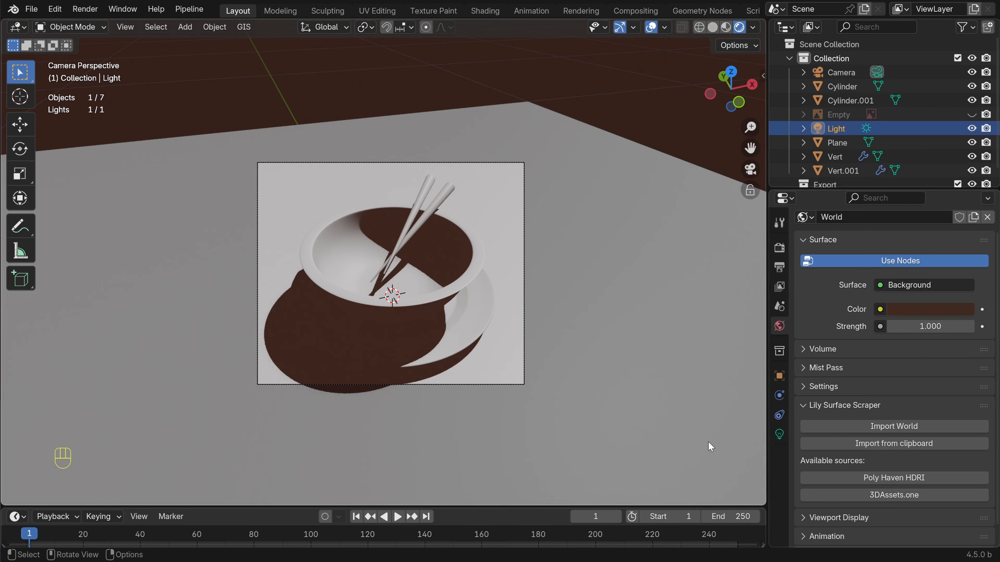
Set the sun light's rotation to X 24.632°, Y 5.8621° and Z 62°
{"action": "key", "text": "n"}
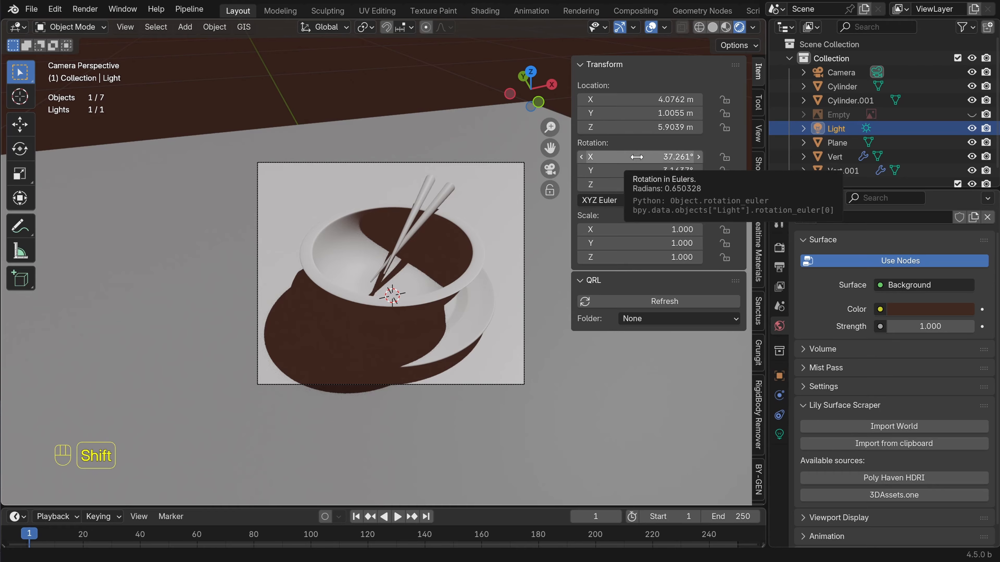
{"action": "left_click_drag", "start_coordinate": [636, 156], "coordinate": [606, 184], "text": "shift"}
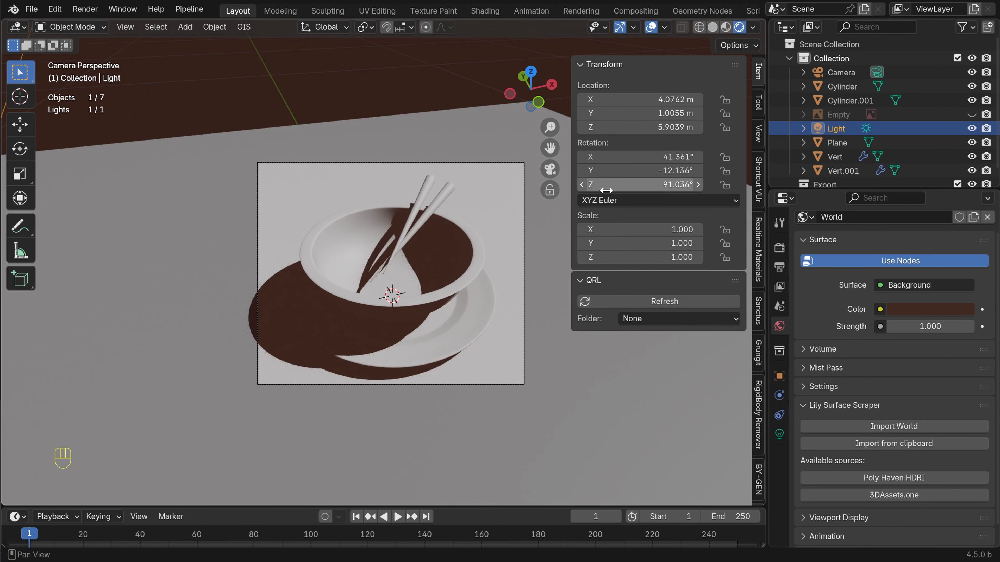
{"action": "left_click", "coordinate": [637, 156]}
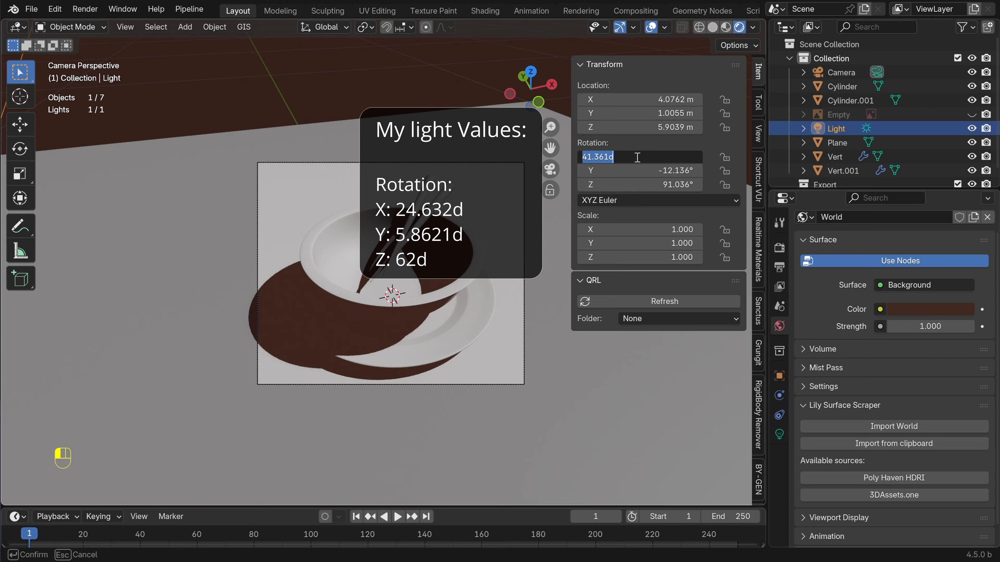
{"action": "type", "text": "24.632d"}
{"action": "key", "text": "Return"}
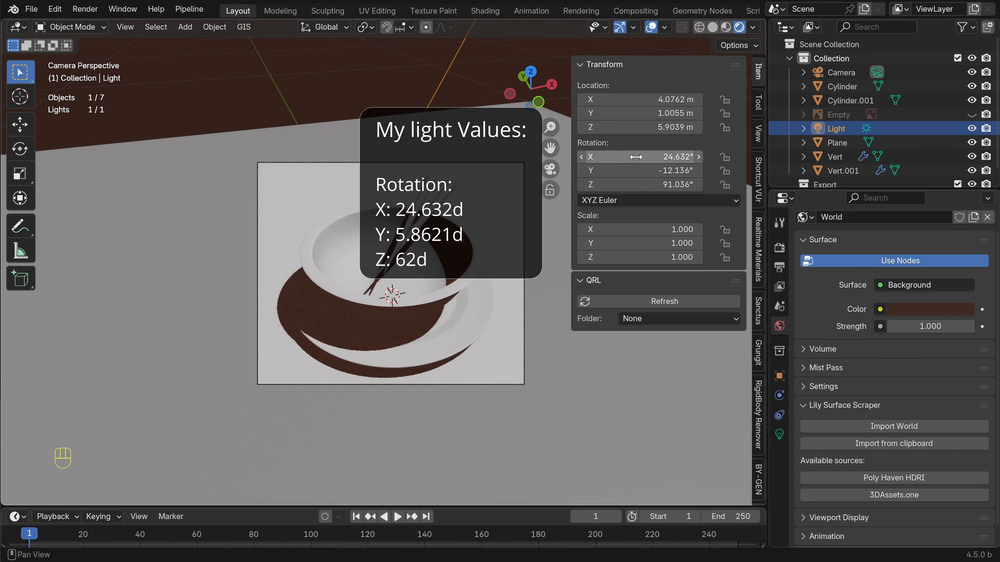
{"action": "left_click", "coordinate": [664, 170]}
{"action": "type", "text": "5.8621d"}
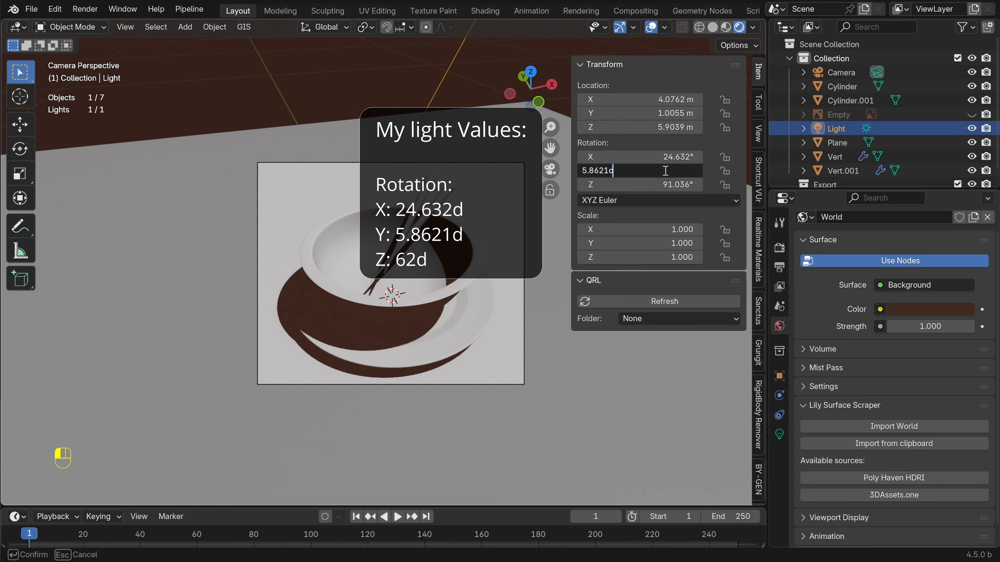
{"action": "key", "text": "Return"}
{"action": "left_click", "coordinate": [631, 185]}
{"action": "type", "text": "62d"}
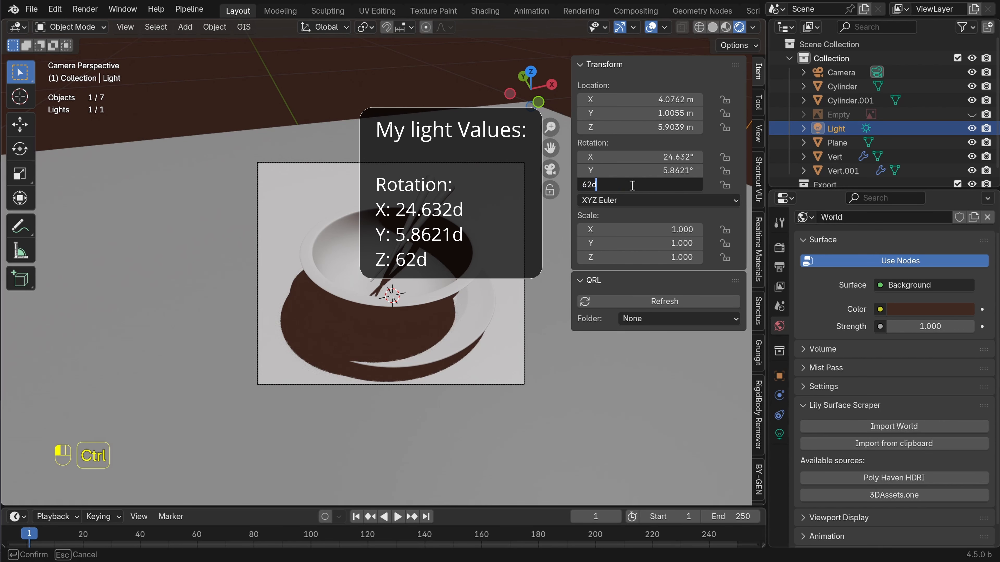
{"action": "key", "text": "Return"}
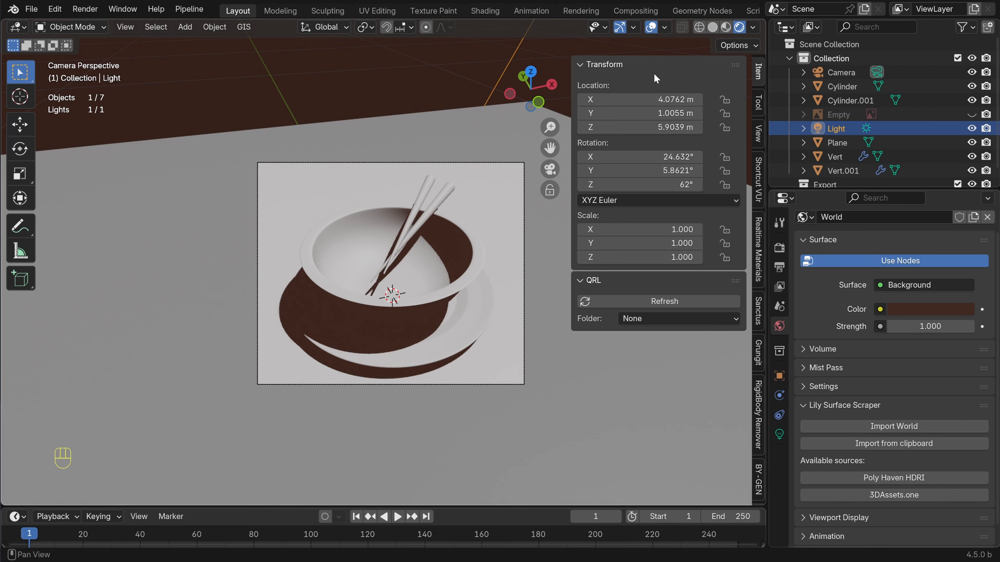
{"action": "key", "text": "n"}
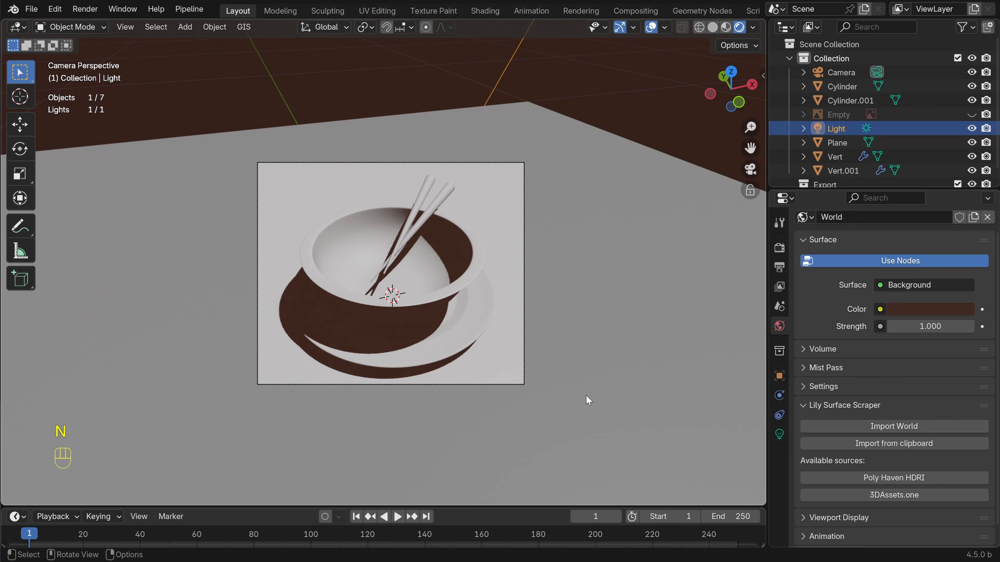
Switch to the Shading workspace and remove its file browser and image editor areas to enlarge the 3D viewport and shader editor
{"action": "left_click", "coordinate": [488, 13]}
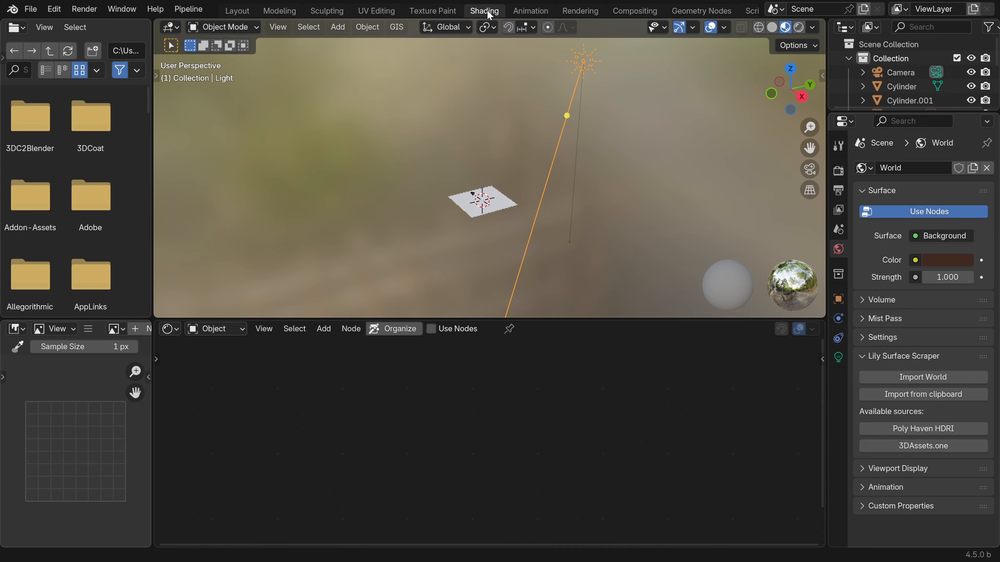
{"action": "left_click_drag", "start_coordinate": [155, 22], "coordinate": [126, 21]}
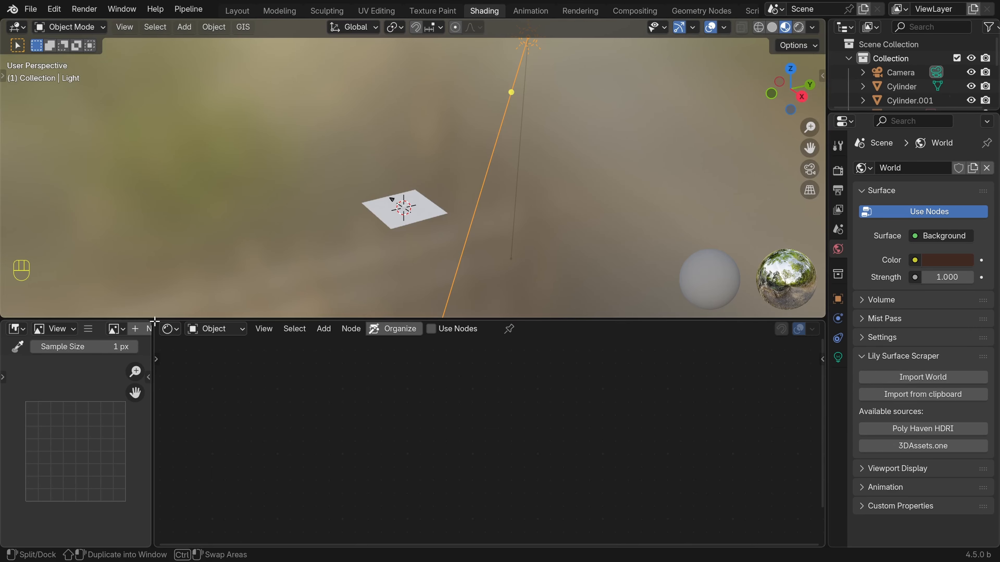
{"action": "left_click_drag", "start_coordinate": [155, 322], "coordinate": [132, 324]}
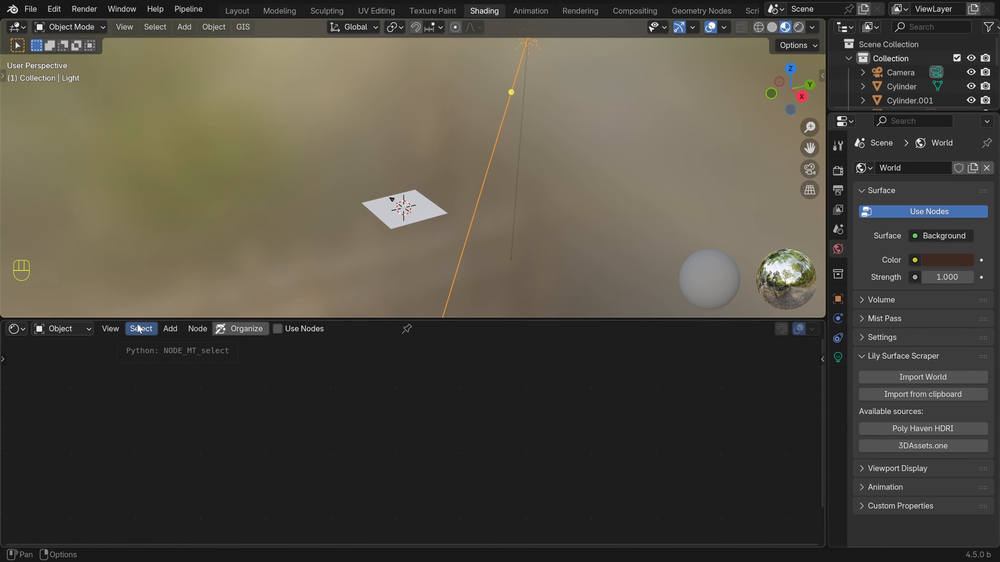
Frame the whole camera view in the 3D viewport and display it with rendered shading
{"action": "key", "text": "KP_0"}
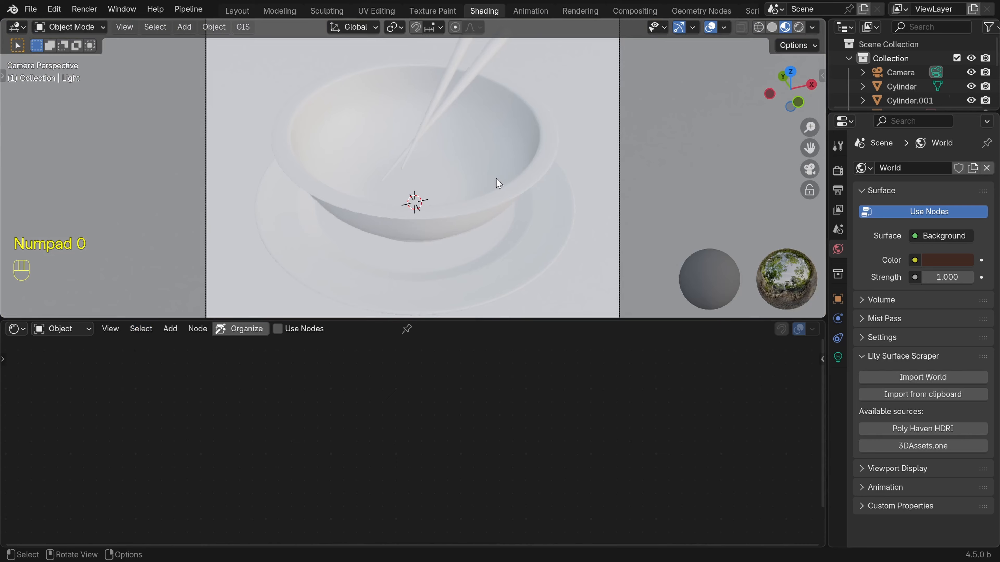
{"action": "scroll", "coordinate": [505, 177], "scroll_direction": "down", "scroll_amount": 3}
{"action": "middle_click_drag", "start_coordinate": [508, 146], "coordinate": [541, 169], "text": "shift"}
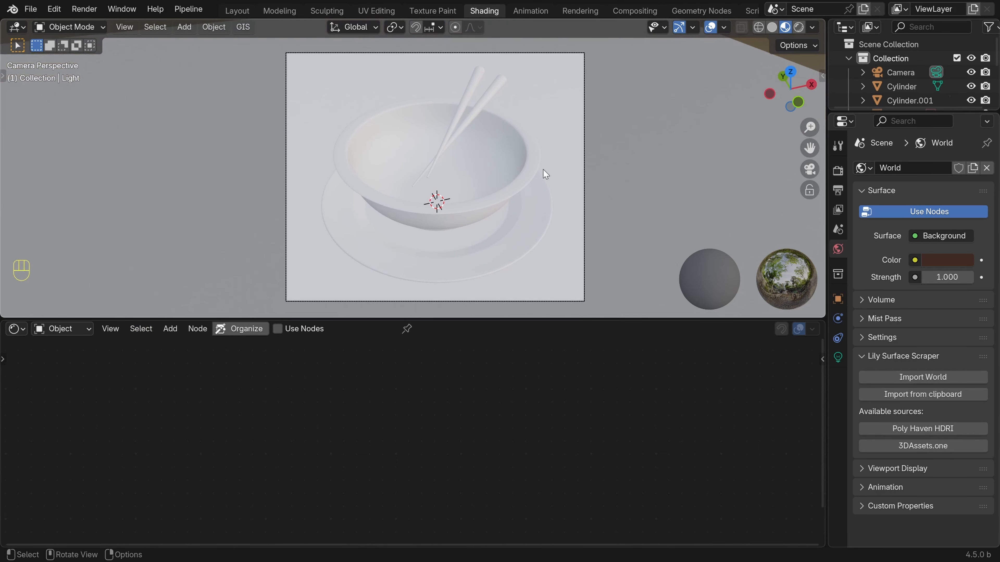
{"action": "left_click", "coordinate": [799, 27]}
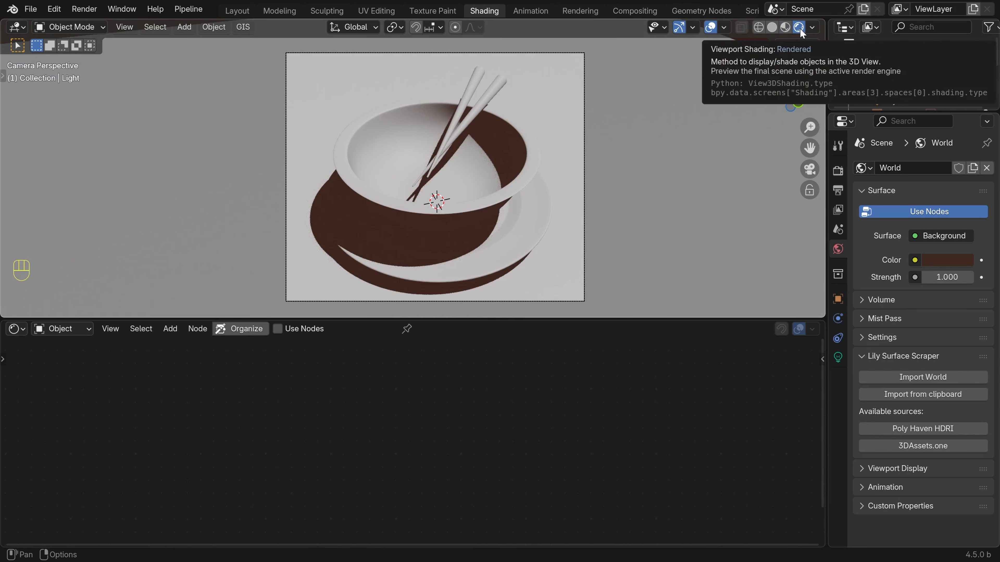
Create a new material on the plate under the bowl and name it Plate
{"action": "left_click", "coordinate": [512, 252]}
{"action": "left_click", "coordinate": [440, 329]}
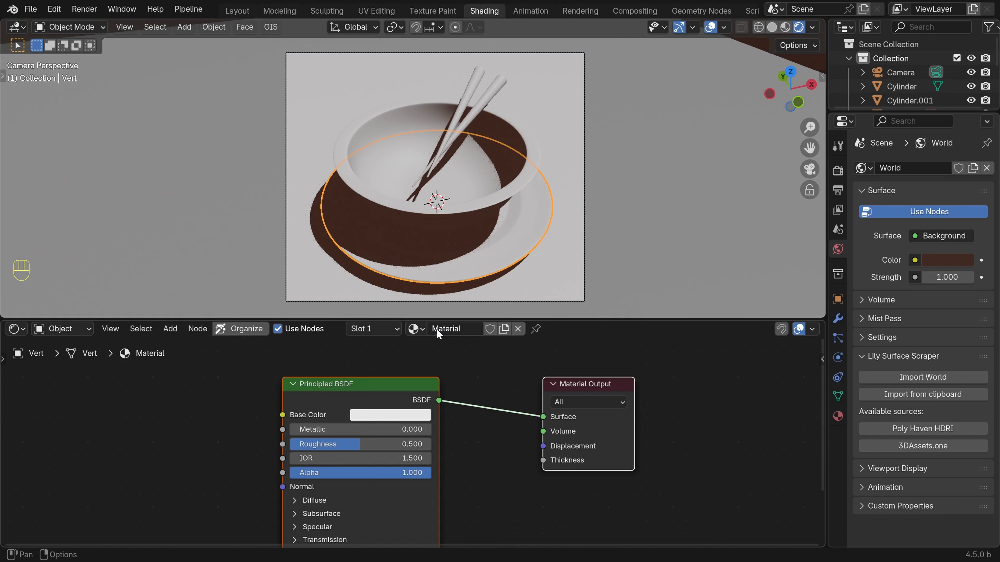
{"action": "double_click", "coordinate": [460, 330]}
{"action": "type", "text": "Plate"}
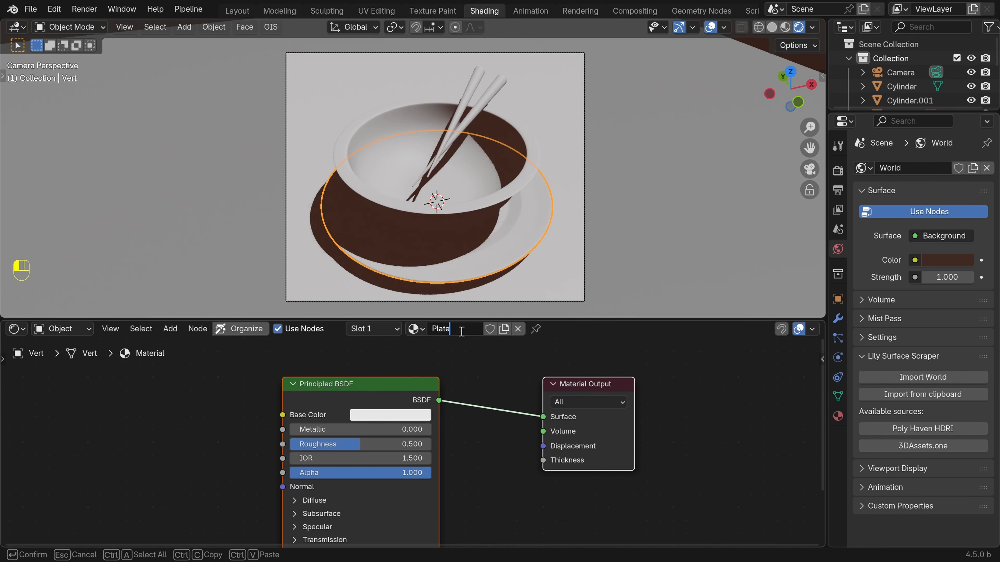
{"action": "key", "text": "Return"}
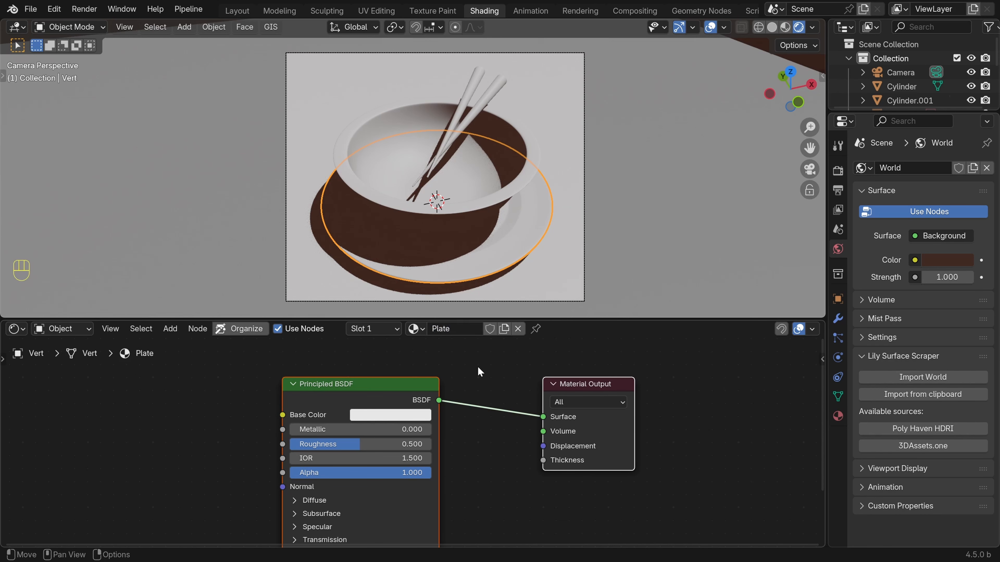
Look up the Node Wrangler add-on in the preferences to check whether it is enabled
{"action": "scroll", "coordinate": [487, 375], "scroll_direction": "down", "scroll_amount": 3}
{"action": "scroll", "coordinate": [484, 384], "scroll_direction": "up", "scroll_amount": 1}
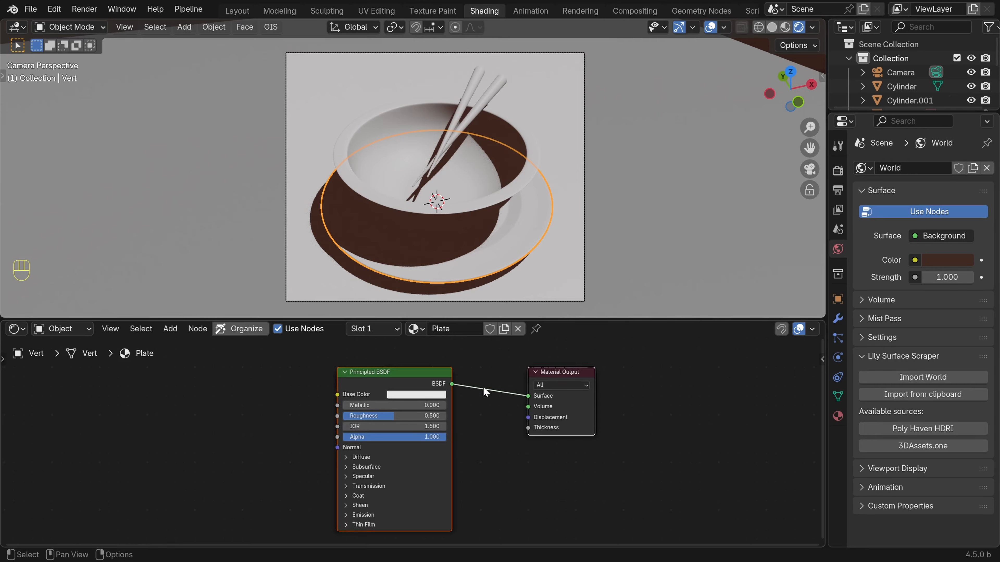
{"action": "left_click", "coordinate": [50, 9]}
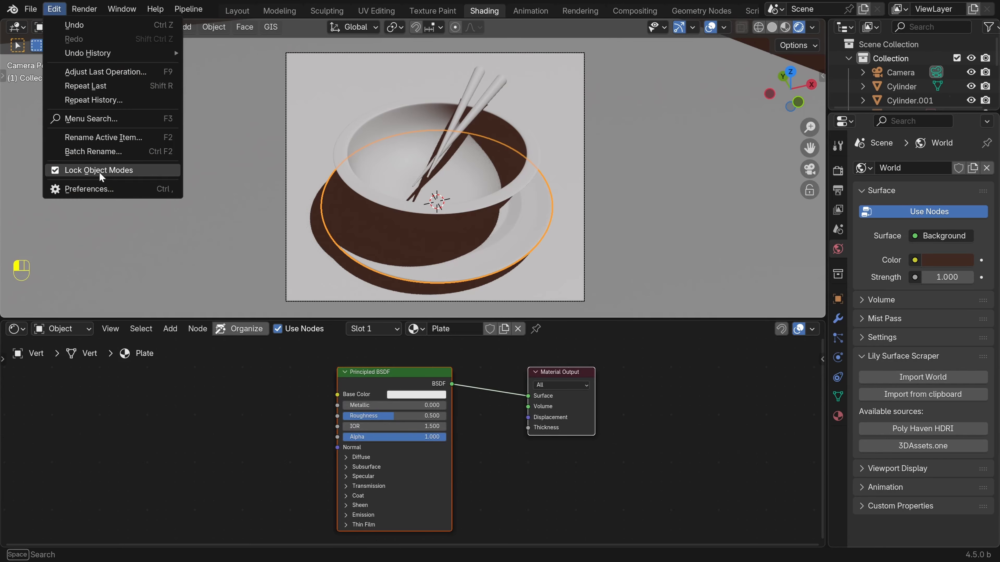
{"action": "left_click", "coordinate": [87, 189]}
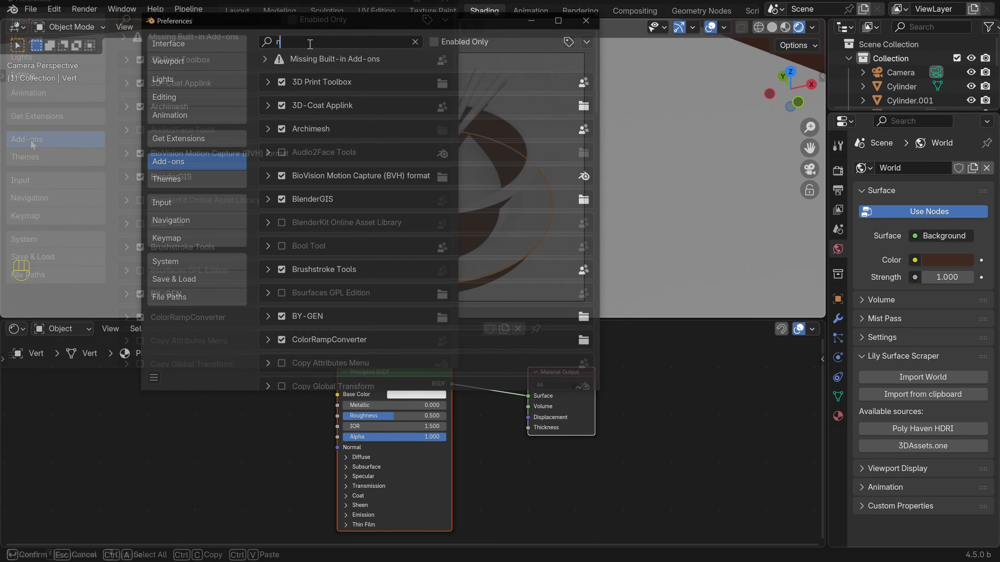
{"action": "left_click", "coordinate": [309, 41]}
{"action": "type", "text": "node wrangler"}
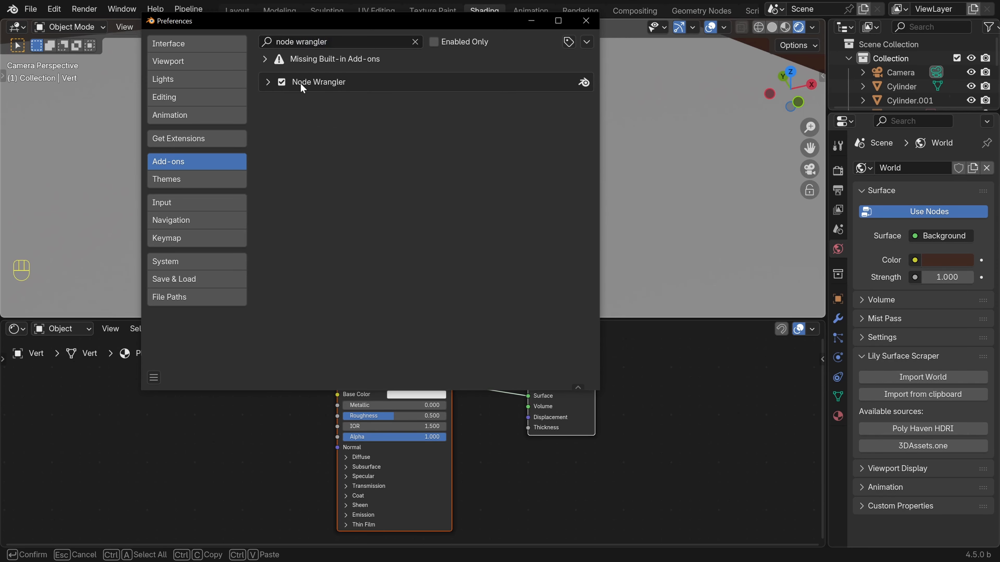
{"action": "left_click", "coordinate": [586, 20]}
Hide the large ground plane and return to the camera view
{"action": "middle_click_drag", "start_coordinate": [562, 185], "coordinate": [455, 157]}
{"action": "scroll", "coordinate": [454, 157], "scroll_direction": "down", "scroll_amount": 10}
{"action": "left_click", "coordinate": [438, 104]}
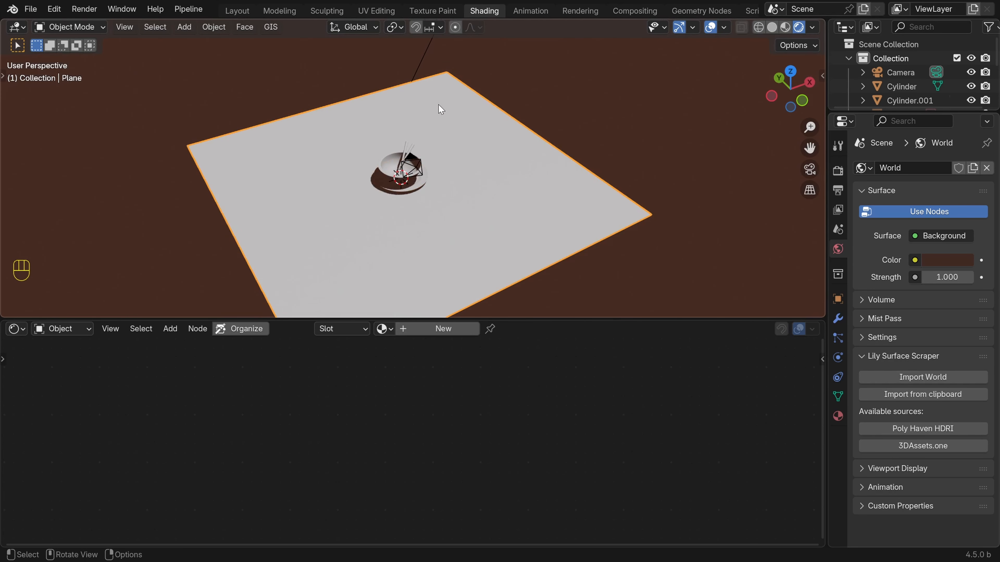
{"action": "key", "text": "h"}
{"action": "key", "text": "KP_0"}
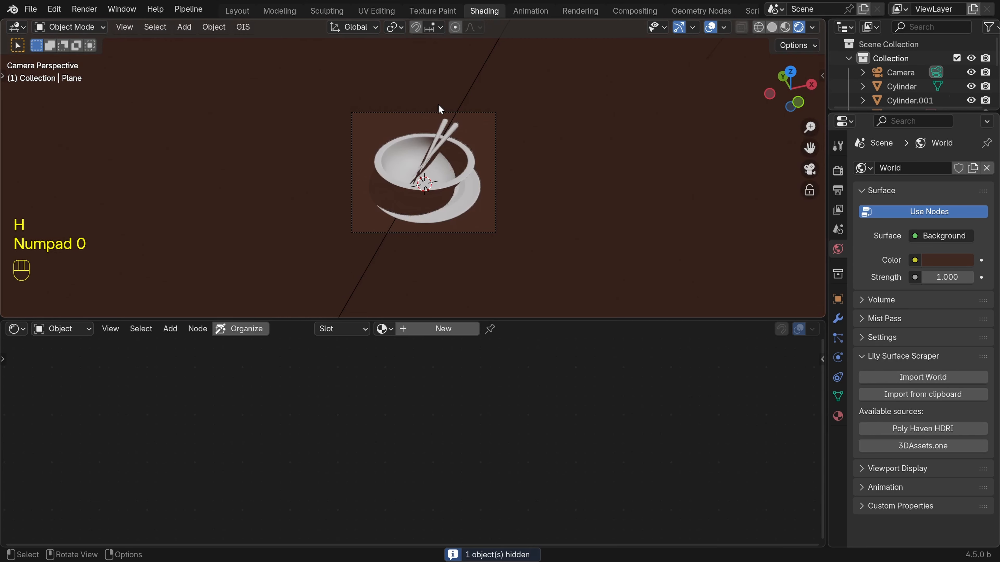
Select the plate under the bowl and delete the Principled BSDF node from its material
{"action": "scroll", "coordinate": [496, 223], "scroll_direction": "up", "scroll_amount": 1}
{"action": "middle_click_drag", "start_coordinate": [521, 222], "coordinate": [494, 204], "text": "shift"}
{"action": "left_click", "coordinate": [501, 209]}
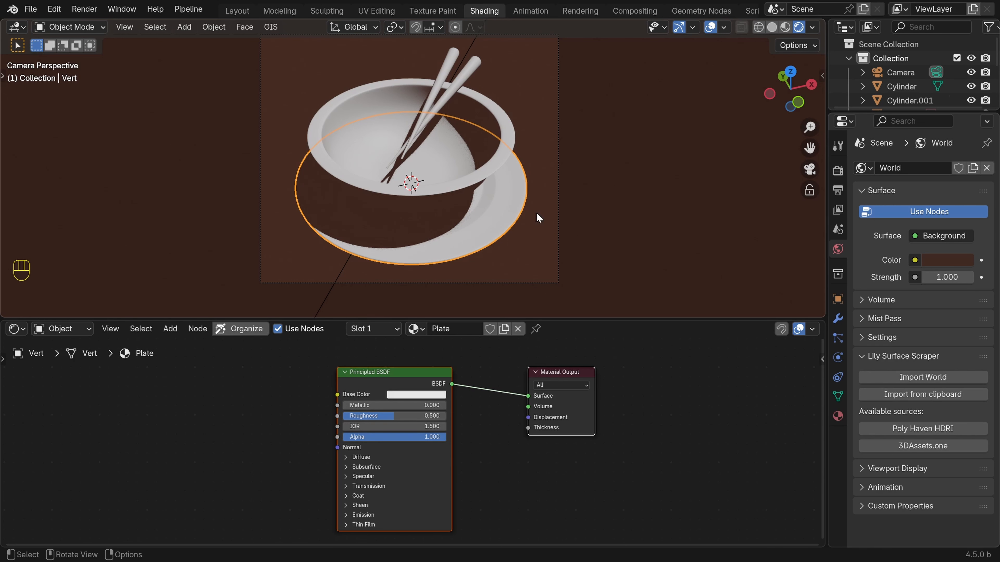
{"action": "key", "text": "alt+a"}
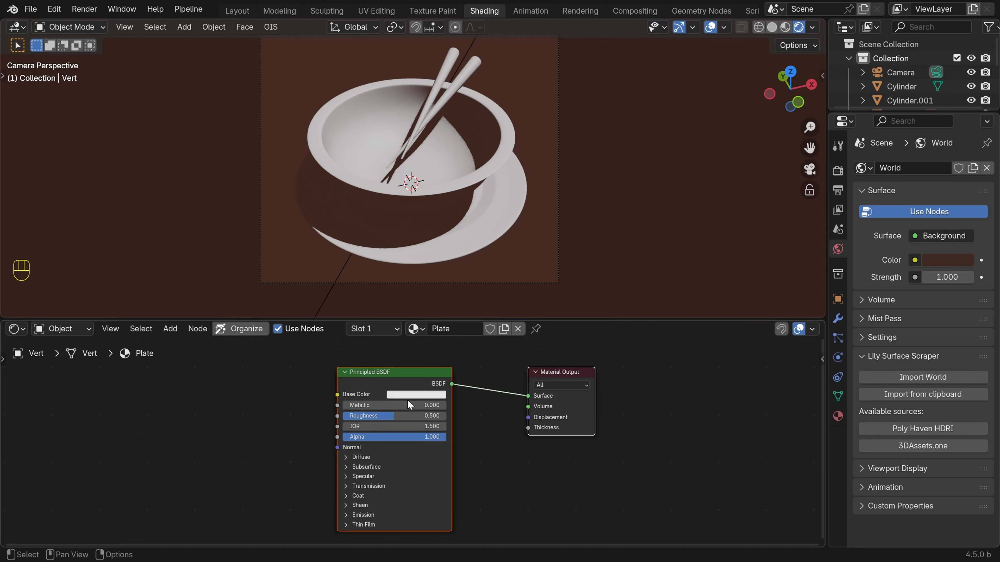
{"action": "left_click", "coordinate": [397, 377]}
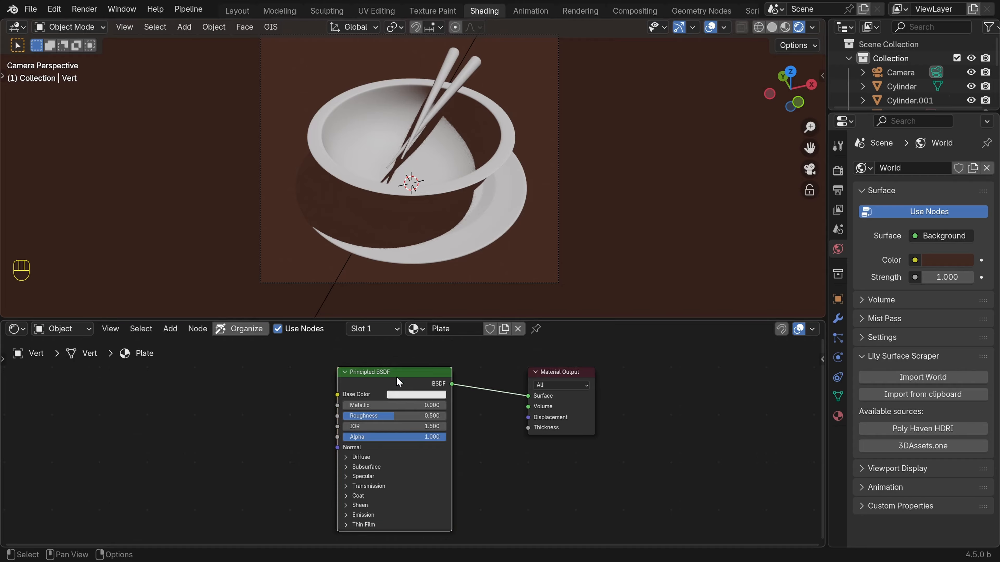
{"action": "key", "text": "Delete"}
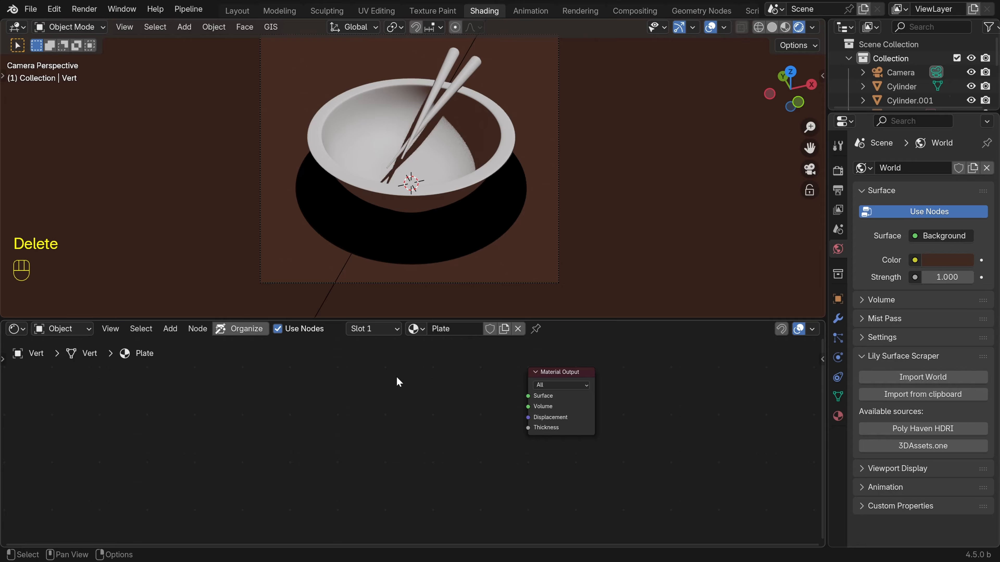
Add a Glossy BSDF node to the Plate material, well ahead of the Material Output node
{"action": "scroll", "coordinate": [246, 401], "scroll_direction": "up", "scroll_amount": 1}
{"action": "middle_click_drag", "start_coordinate": [245, 402], "coordinate": [352, 432]}
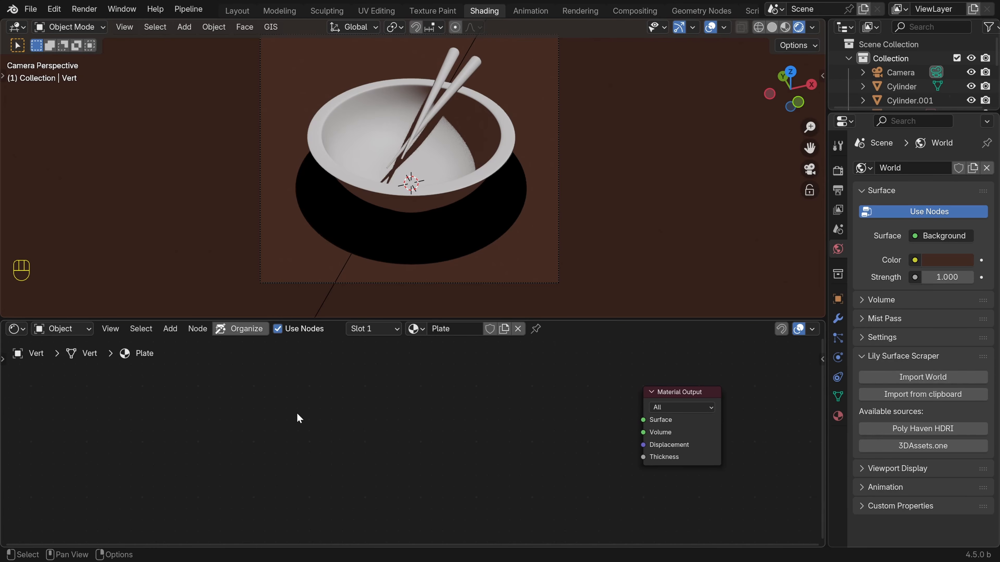
{"action": "key", "text": "shift+a"}
{"action": "type", "text": "glossy"}
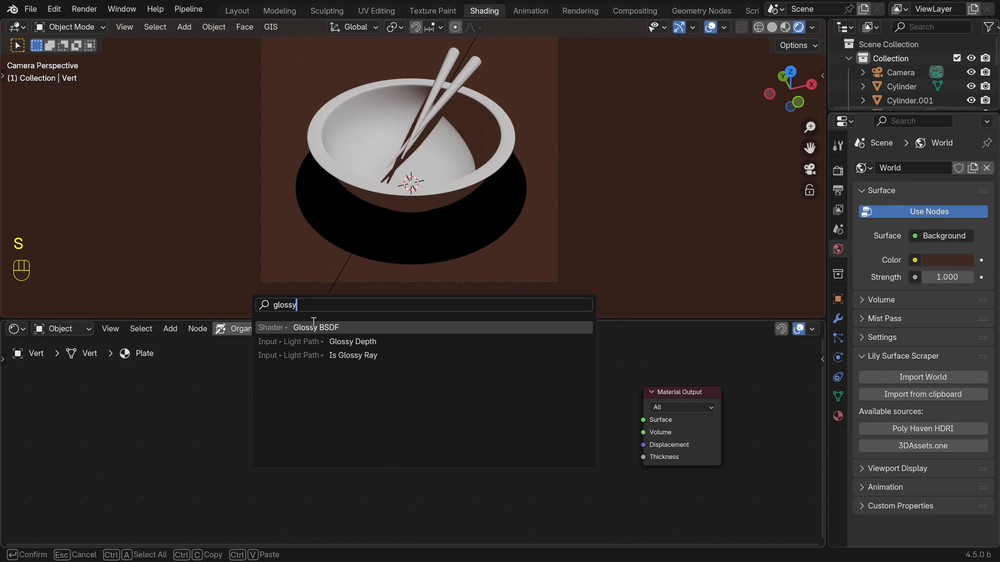
{"action": "key", "text": "Return"}
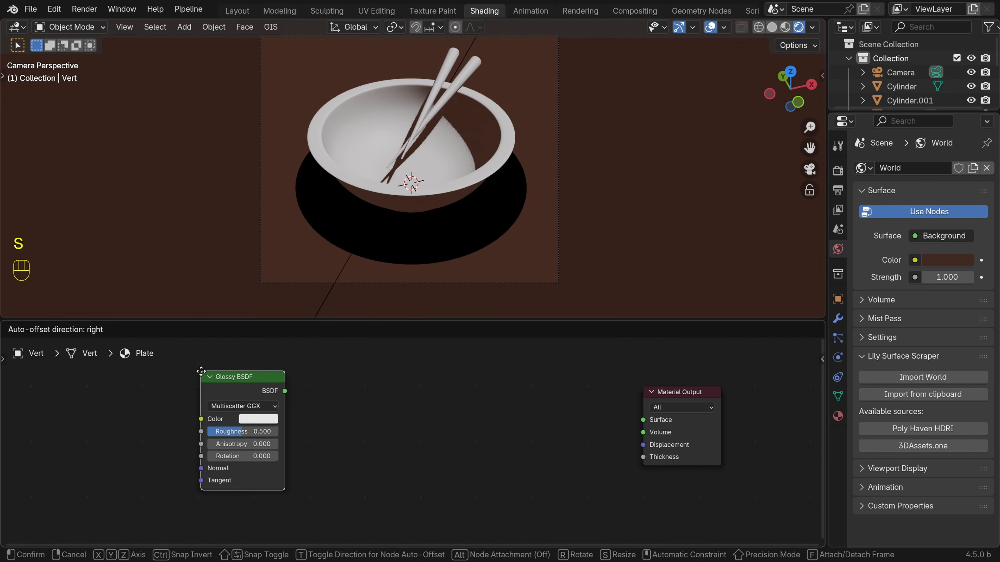
{"action": "left_click", "coordinate": [224, 339]}
Add a Shader to RGB node beside the Glossy BSDF node
{"action": "key", "text": "shift+a"}
{"action": "left_click", "coordinate": [297, 294]}
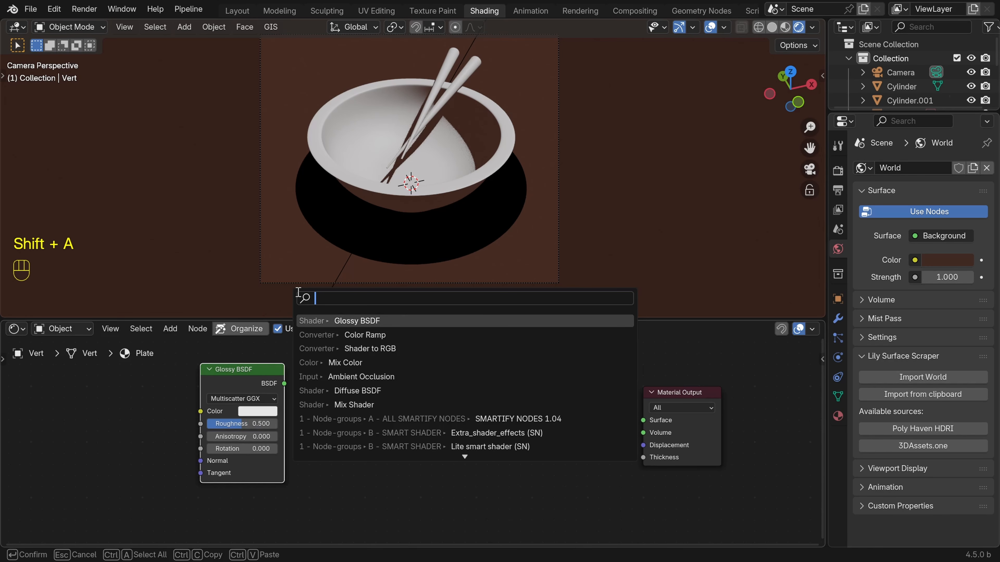
{"action": "type", "text": "shader"}
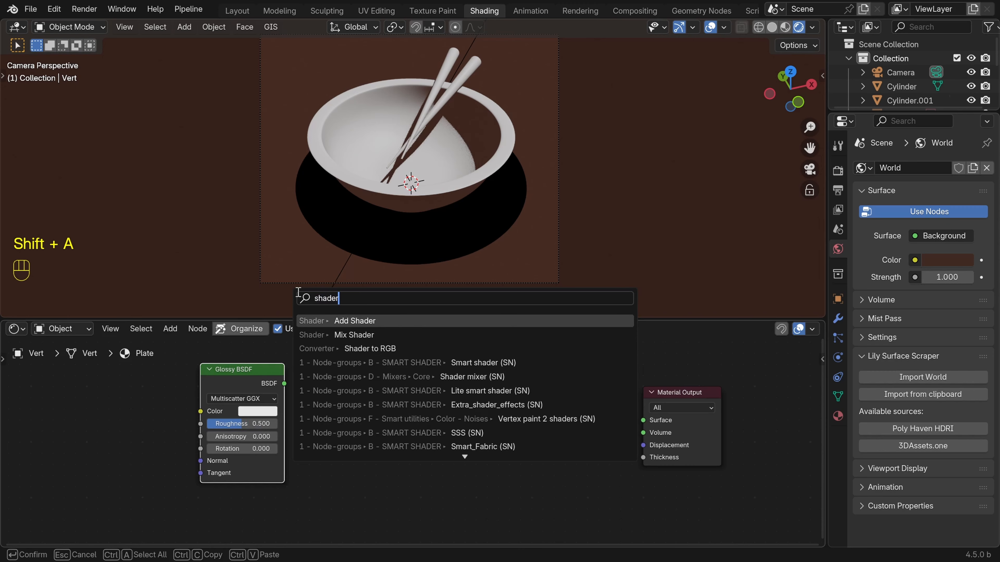
{"action": "left_click", "coordinate": [385, 352]}
{"action": "left_click", "coordinate": [339, 391]}
Add a Color Ramp node between the Shader to RGB and Material Output nodes
{"action": "key", "text": "shift+a"}
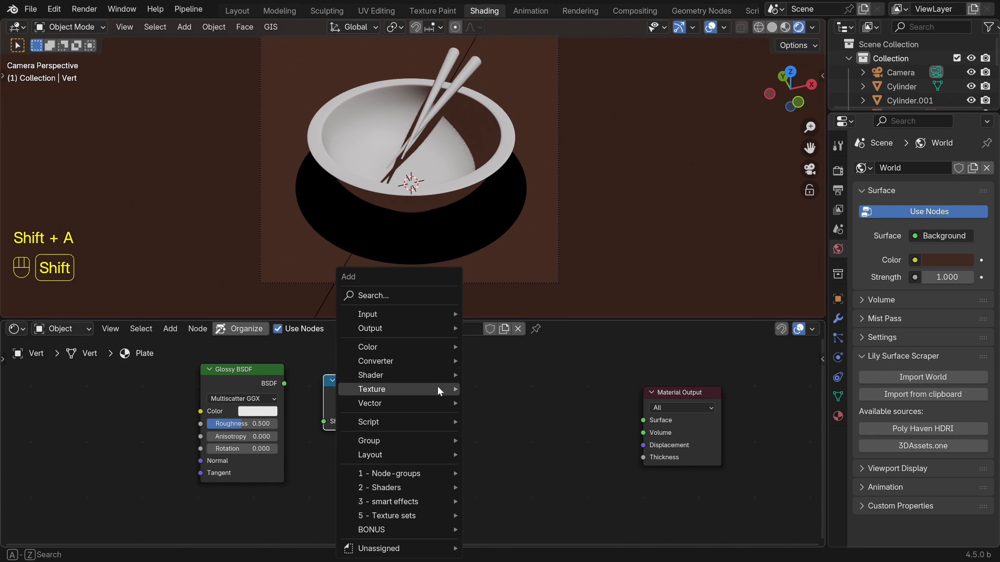
{"action": "left_click", "coordinate": [390, 299]}
{"action": "type", "text": "color ramp"}
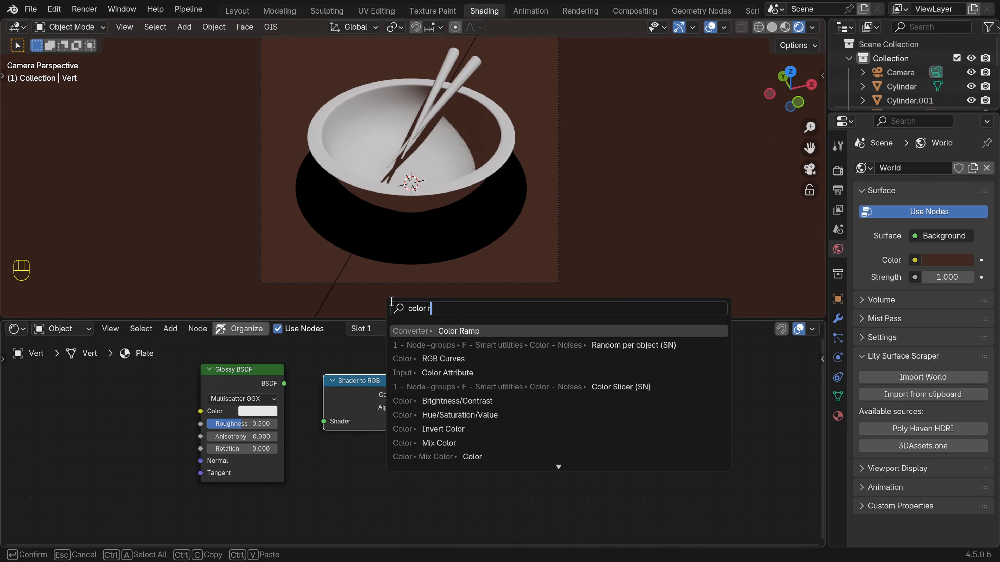
{"action": "left_click", "coordinate": [460, 331]}
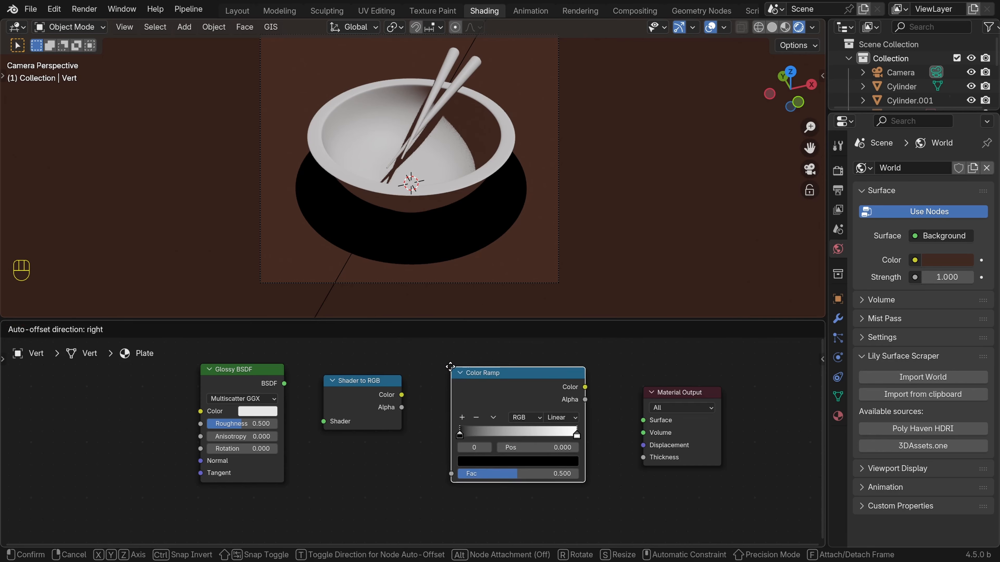
{"action": "left_click", "coordinate": [507, 425]}
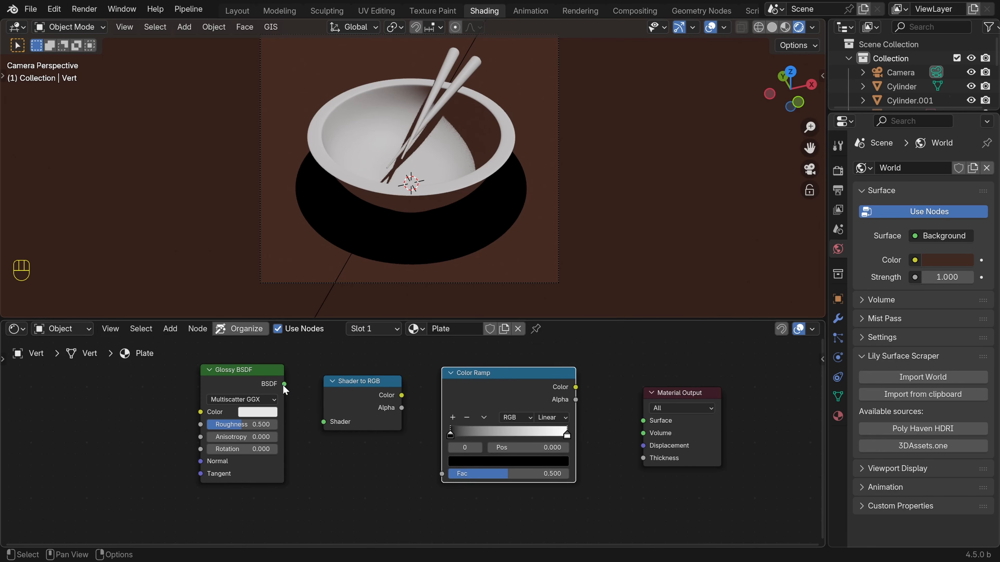
Link Glossy BSDF to Shader to RGB, its Color to the Color Ramp's Fac, and the ramp's Color to the Material Output's Surface
{"action": "left_click_drag", "start_coordinate": [284, 384], "coordinate": [314, 421]}
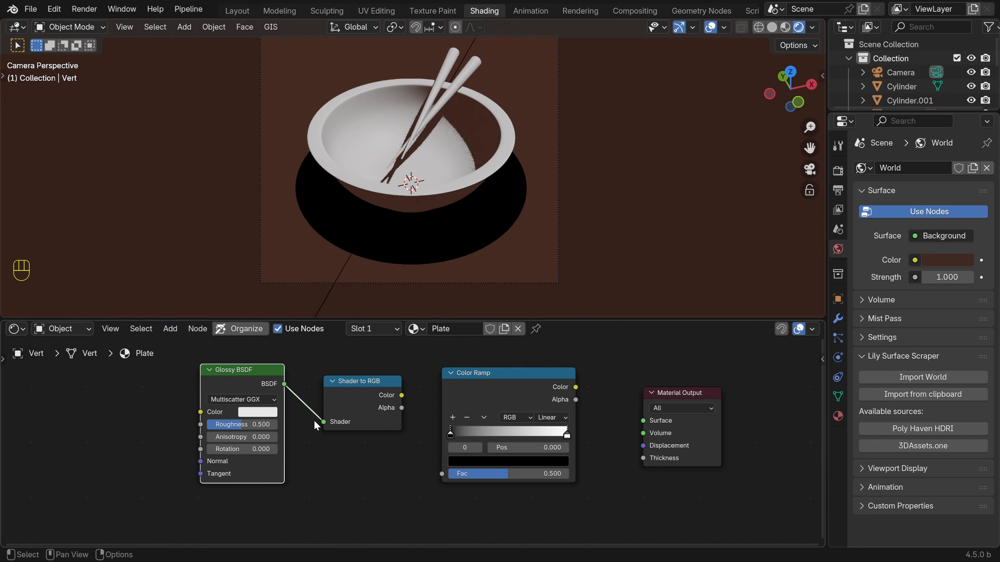
{"action": "left_click_drag", "start_coordinate": [402, 396], "coordinate": [446, 474]}
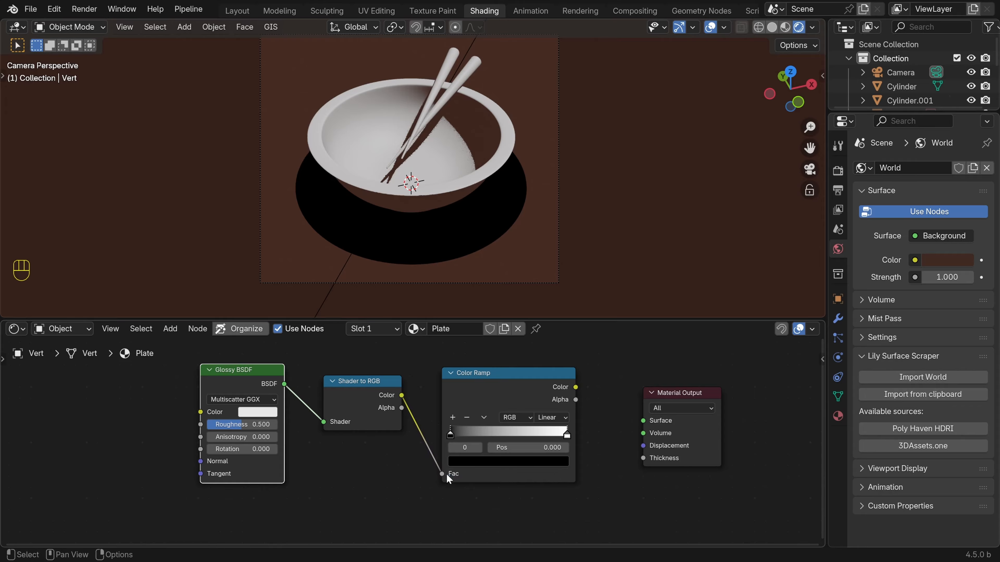
{"action": "middle_click_drag", "start_coordinate": [577, 491], "coordinate": [552, 448]}
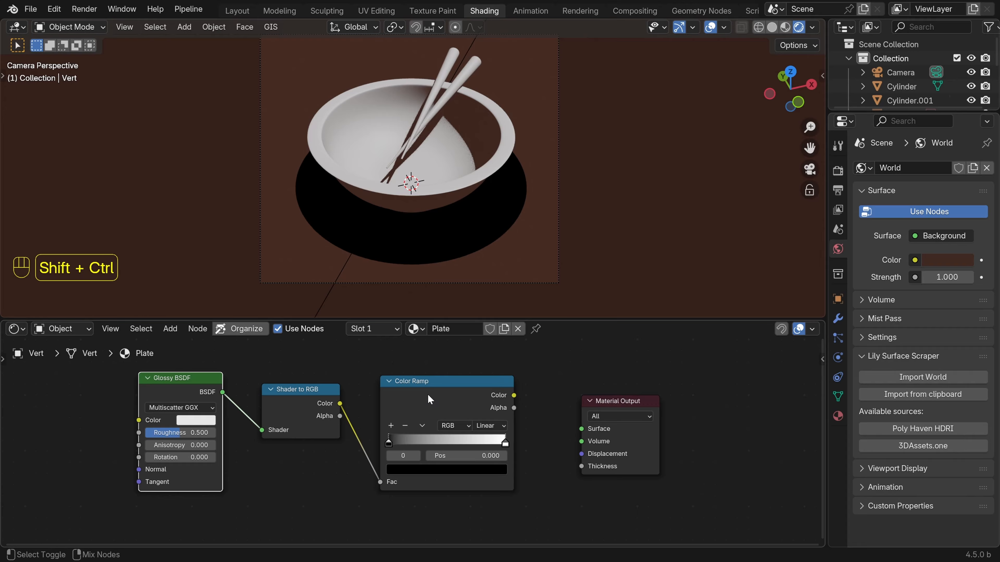
{"action": "left_click", "coordinate": [430, 399], "text": "ctrl+shift"}
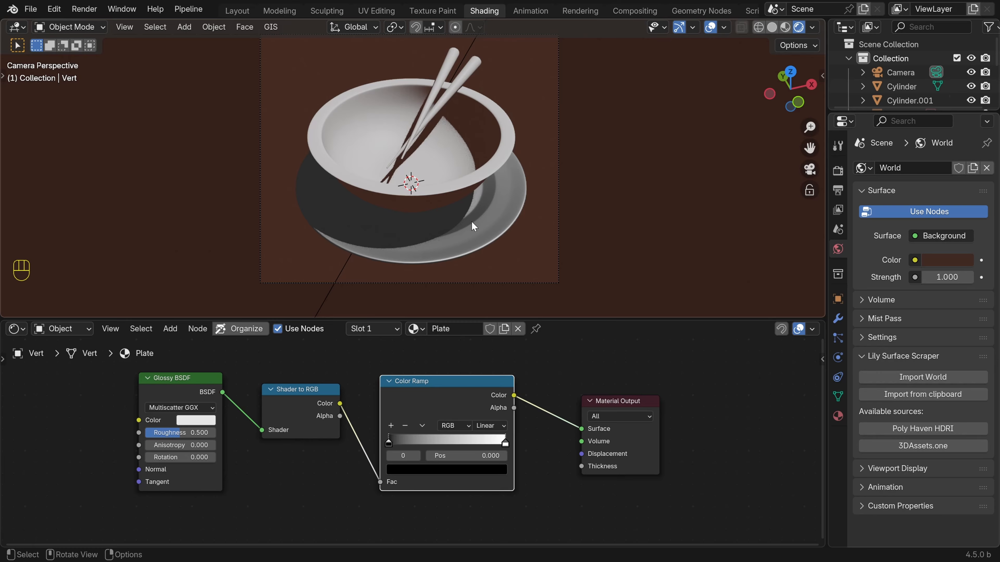
Set the Color Ramp's interpolation to Constant
{"action": "scroll", "coordinate": [551, 448], "scroll_direction": "up", "scroll_amount": 2}
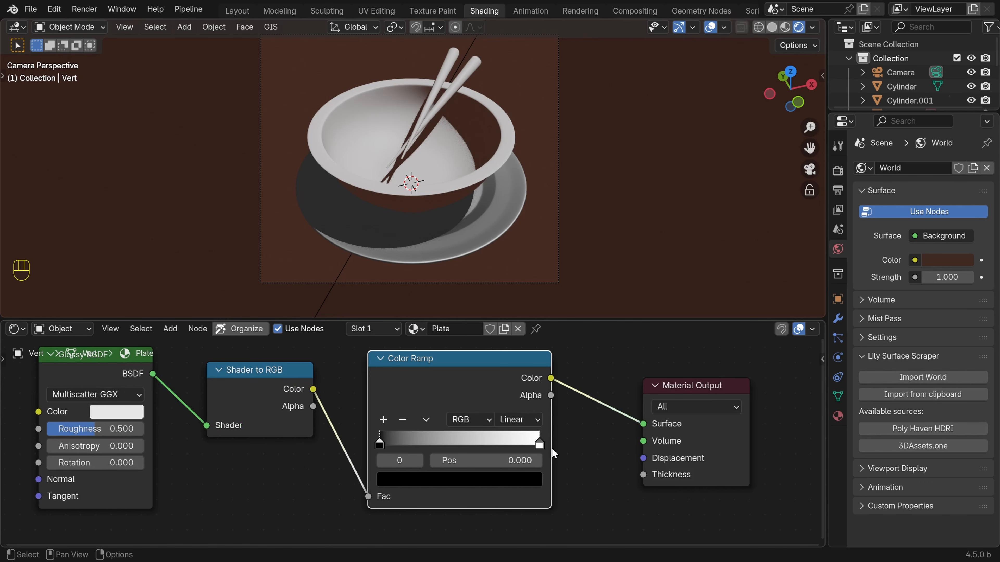
{"action": "left_click", "coordinate": [518, 419]}
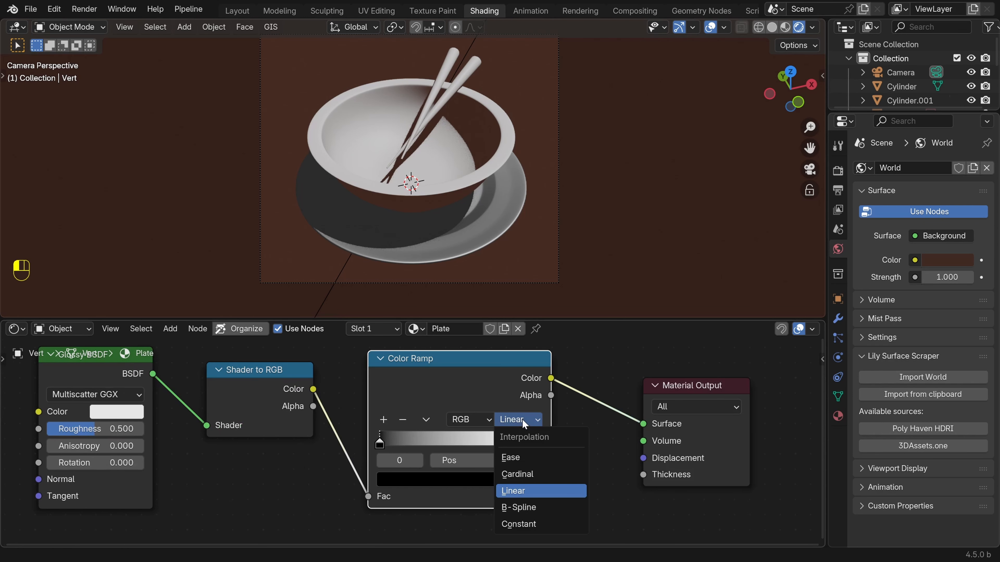
{"action": "left_click", "coordinate": [528, 529]}
Adjust the Color Ramp's white stop while watching the plate's highlight, and place it at about 0.341
{"action": "scroll", "coordinate": [520, 271], "scroll_direction": "up", "scroll_amount": 5}
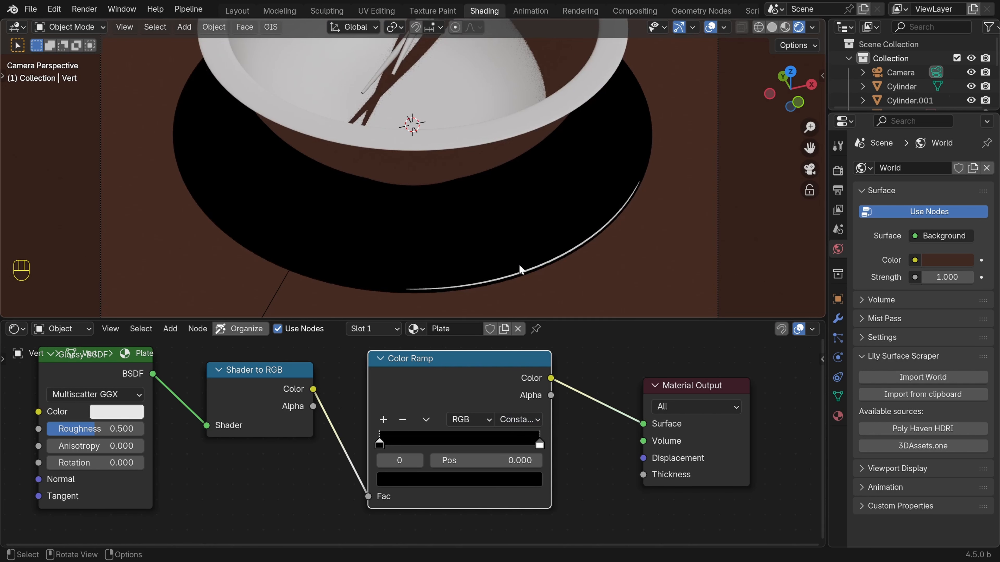
{"action": "left_click_drag", "start_coordinate": [539, 444], "coordinate": [398, 444]}
{"action": "scroll", "coordinate": [446, 209], "scroll_direction": "down", "scroll_amount": 5}
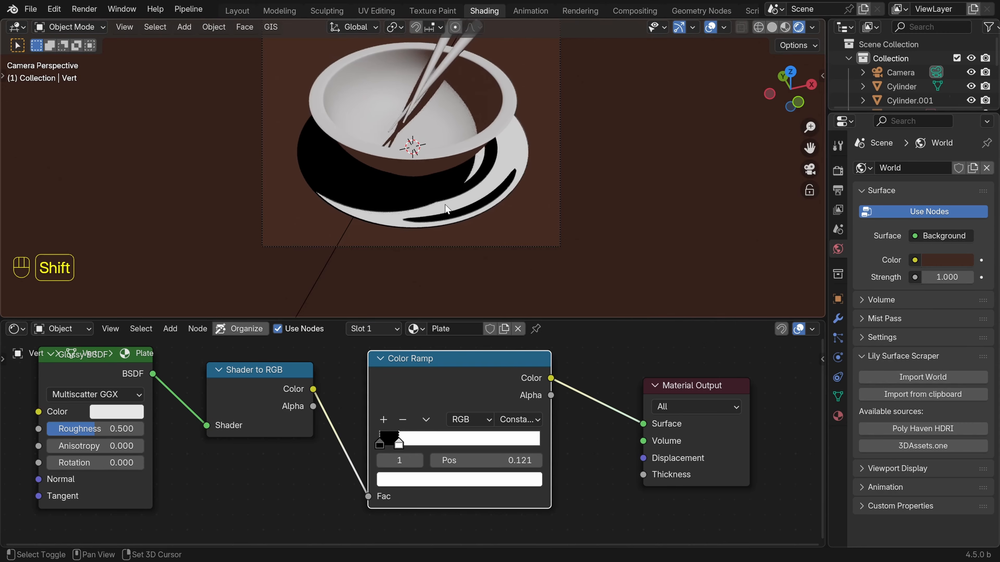
{"action": "scroll", "coordinate": [476, 222], "scroll_direction": "up", "scroll_amount": 4}
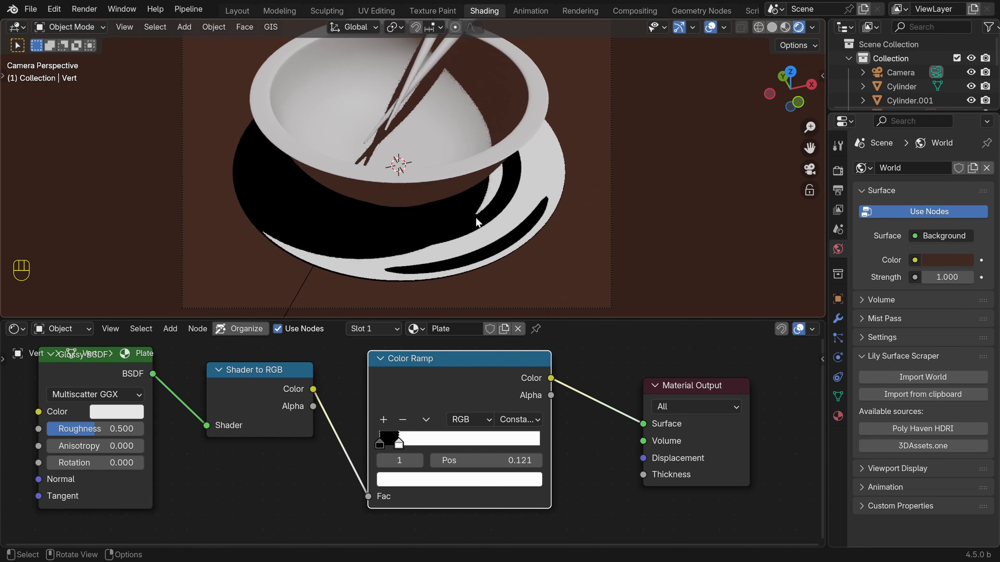
{"action": "left_click_drag", "start_coordinate": [399, 443], "coordinate": [439, 438]}
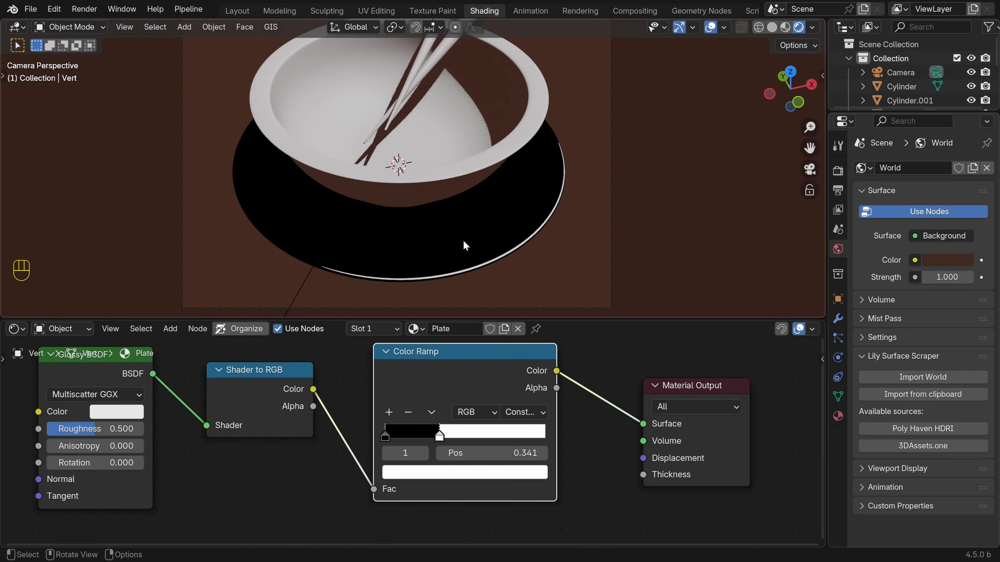
Try adding extra stops at several points along the Color Ramp and undo them
{"action": "scroll", "coordinate": [515, 209], "scroll_direction": "up", "scroll_amount": 1}
{"action": "scroll", "coordinate": [559, 490], "scroll_direction": "up", "scroll_amount": 2}
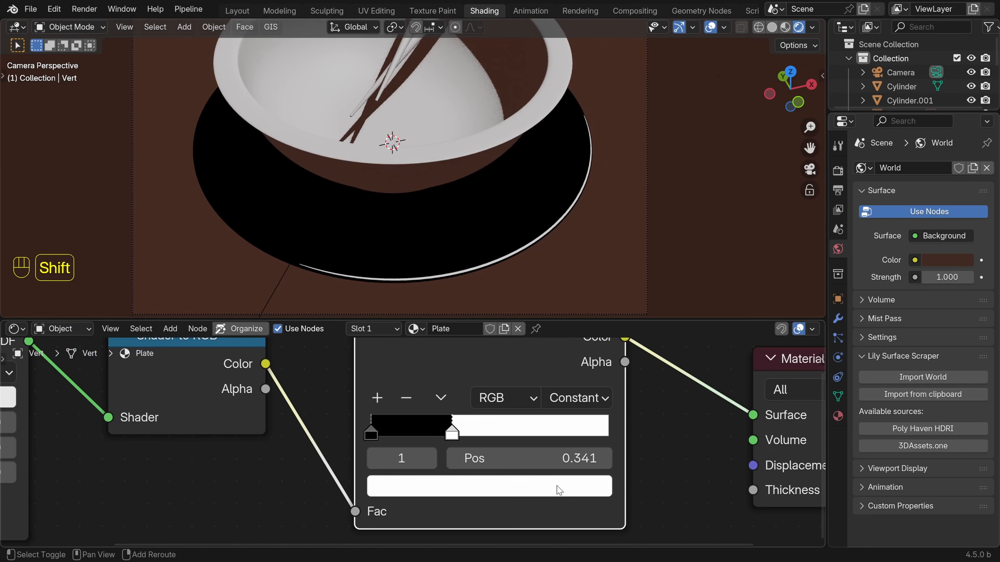
{"action": "scroll", "coordinate": [559, 490], "scroll_direction": "up", "scroll_amount": 1}
{"action": "left_click", "coordinate": [337, 391]}
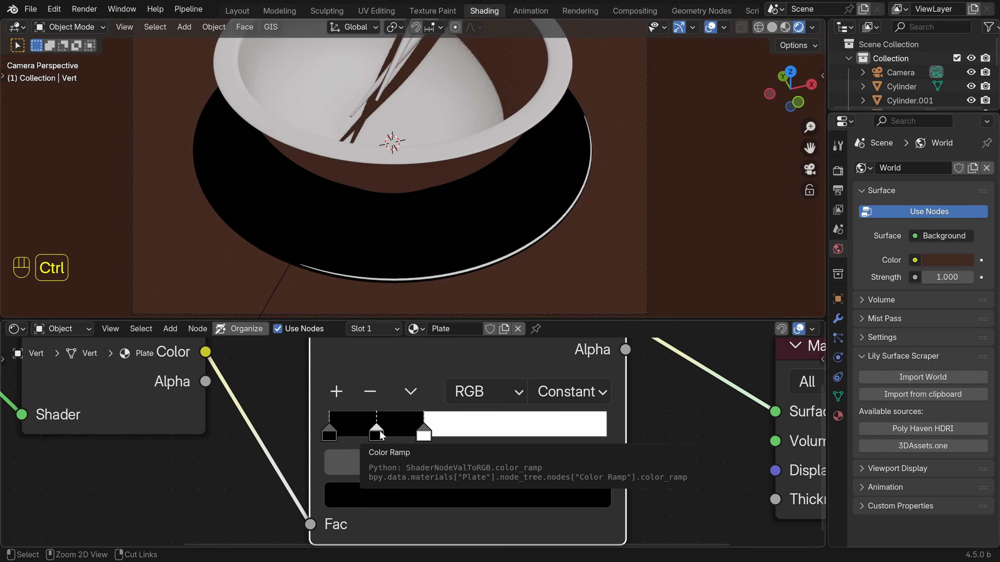
{"action": "key", "text": "ctrl+z"}
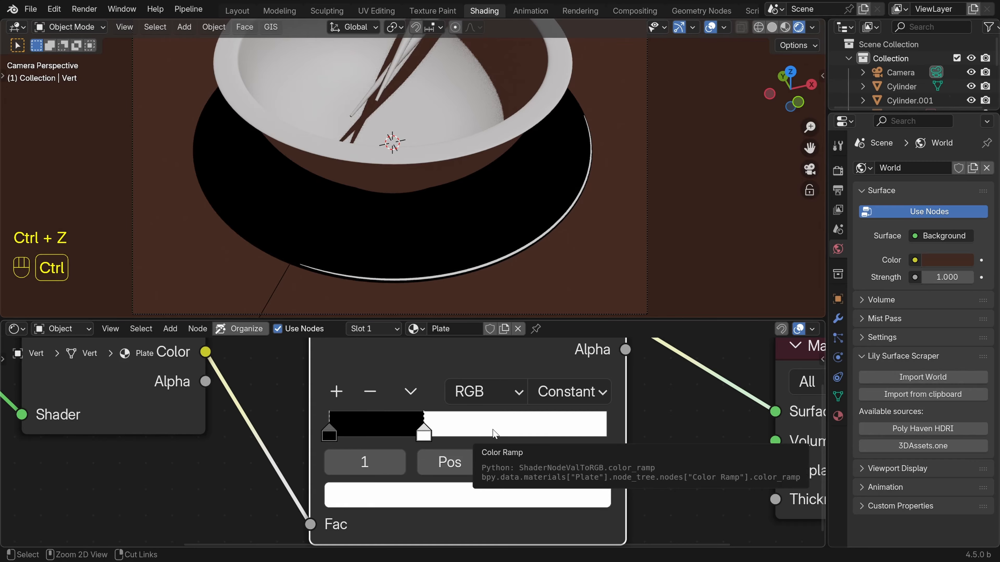
{"action": "left_click", "coordinate": [522, 429], "text": "ctrl"}
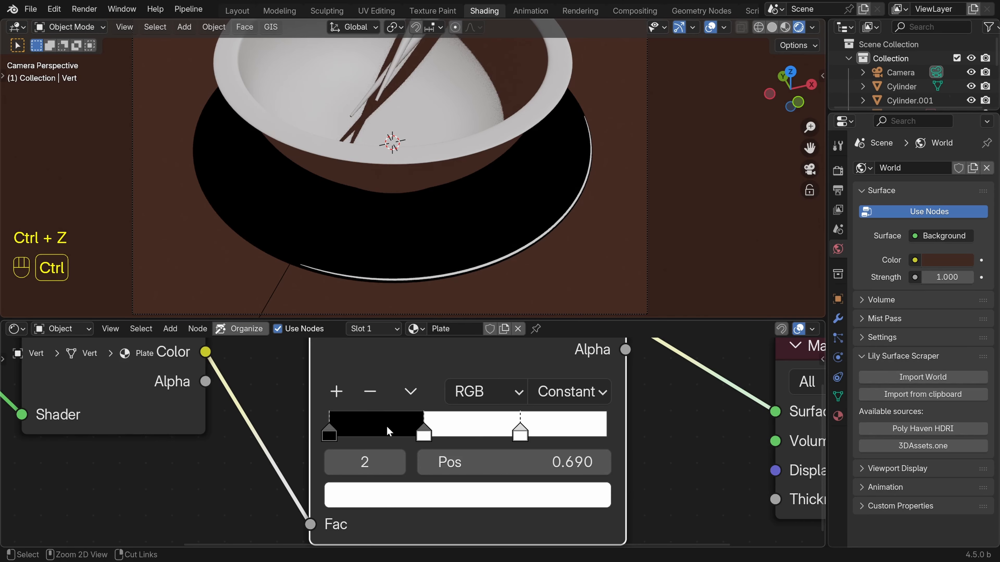
{"action": "left_click", "coordinate": [388, 429], "text": "ctrl"}
{"action": "left_click", "coordinate": [492, 429], "text": "ctrl"}
{"action": "key", "text": "ctrl+z"}
{"action": "key", "text": "ctrl+z"}
{"action": "key", "text": "ctrl+z"}
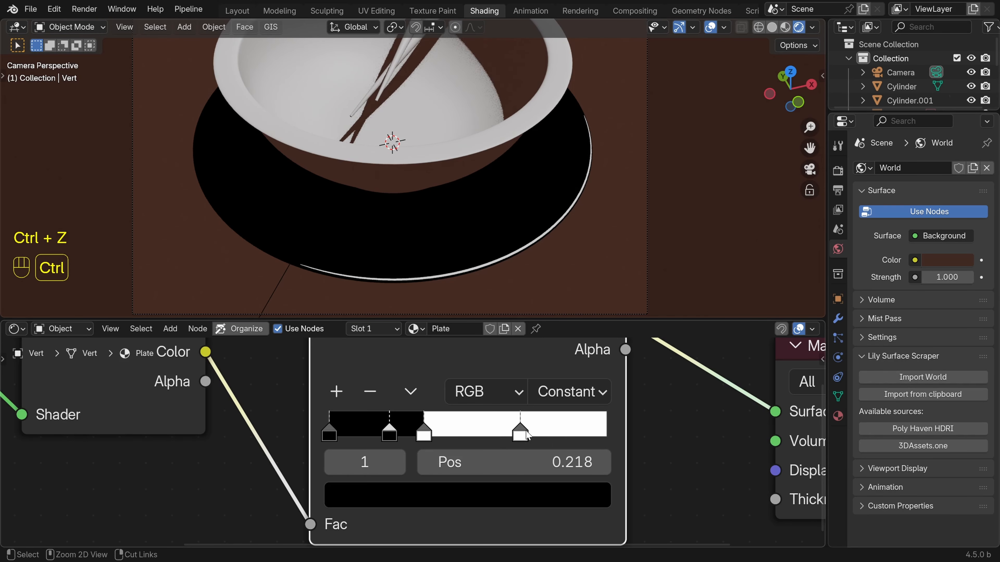
Add a stop between the Color Ramp's black and white stops, at position 0.171
{"action": "left_click", "coordinate": [336, 392]}
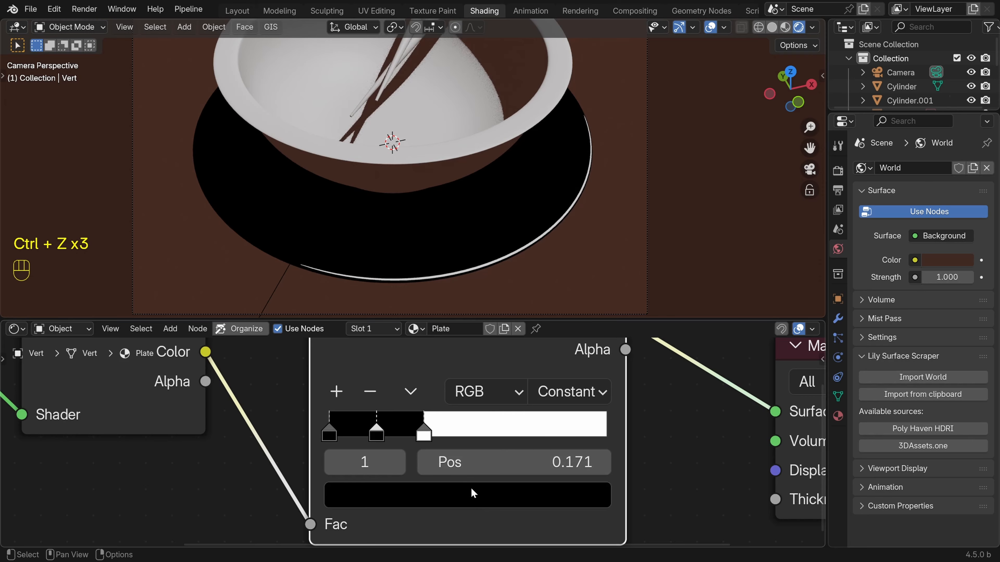
Lighten the Color Ramp's middle stop to a grey with value 0.534 and its first stop to a darker grey
{"action": "left_click", "coordinate": [468, 489]}
{"action": "left_click_drag", "start_coordinate": [569, 174], "coordinate": [564, 115]}
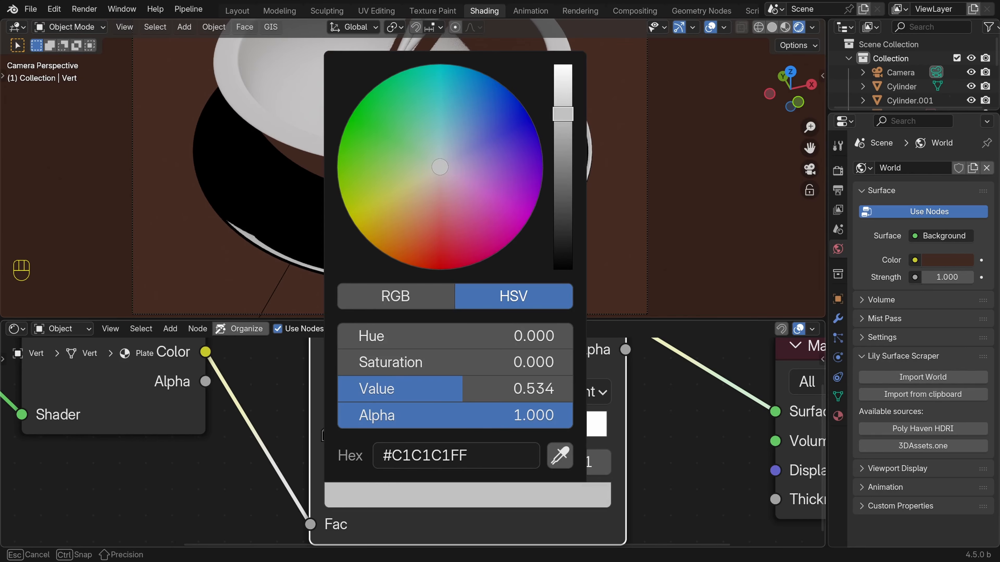
{"action": "left_click", "coordinate": [331, 432]}
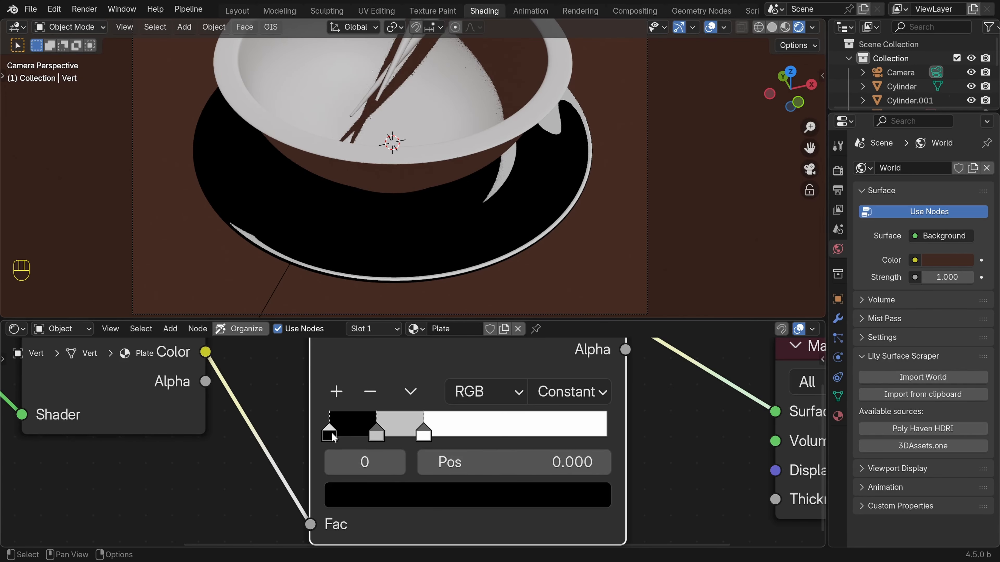
{"action": "left_click", "coordinate": [389, 501]}
{"action": "mouse_move", "coordinate": [378, 389]}
{"action": "left_mouse_down"}
{"action": "mouse_move", "coordinate": [426, 389]}
{"action": "mouse_move", "coordinate": [397, 389]}
{"action": "left_mouse_up"}
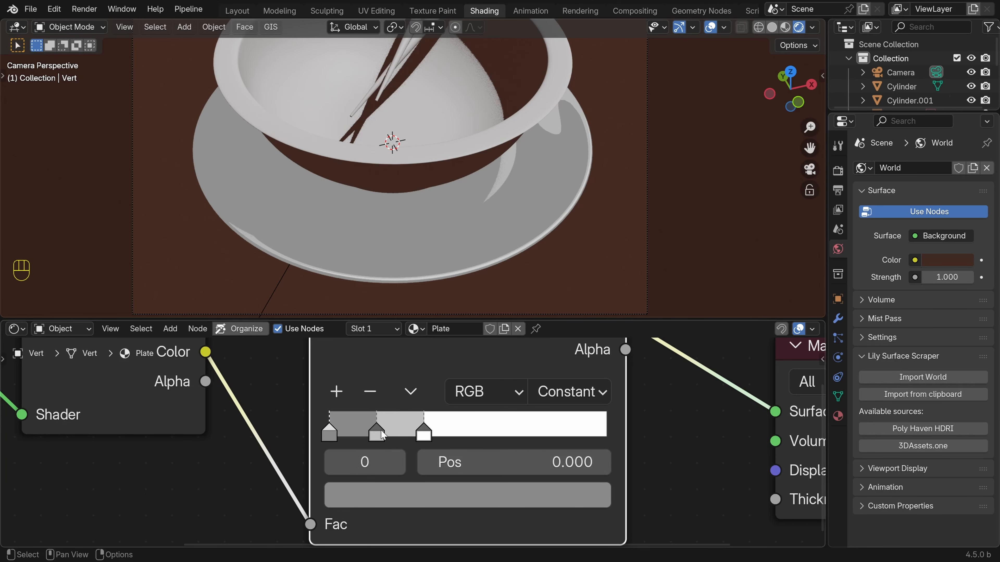
Shift the Color Ramp's middle stop towards the first stop and place the white stop at position 0.244
{"action": "left_click_drag", "start_coordinate": [377, 433], "coordinate": [362, 433]}
{"action": "left_click_drag", "start_coordinate": [423, 433], "coordinate": [397, 433]}
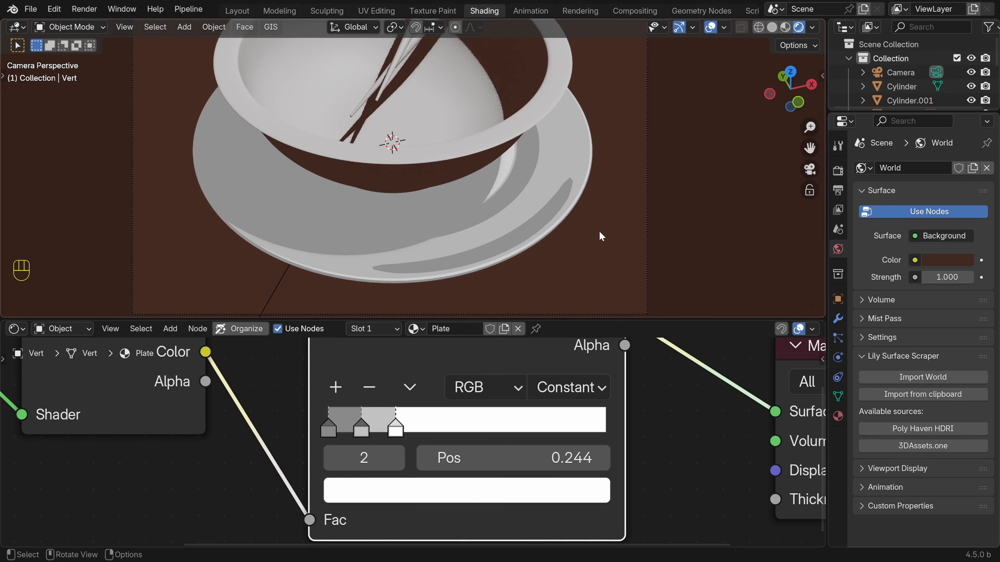
{"action": "scroll", "coordinate": [557, 217], "scroll_direction": "down", "scroll_amount": 2}
{"action": "scroll", "coordinate": [558, 217], "scroll_direction": "up", "scroll_amount": 3}
Set the Color Ramp's white stop to a color value of 10 and inspect the highlights along the plate's rim
{"action": "left_click", "coordinate": [433, 492]}
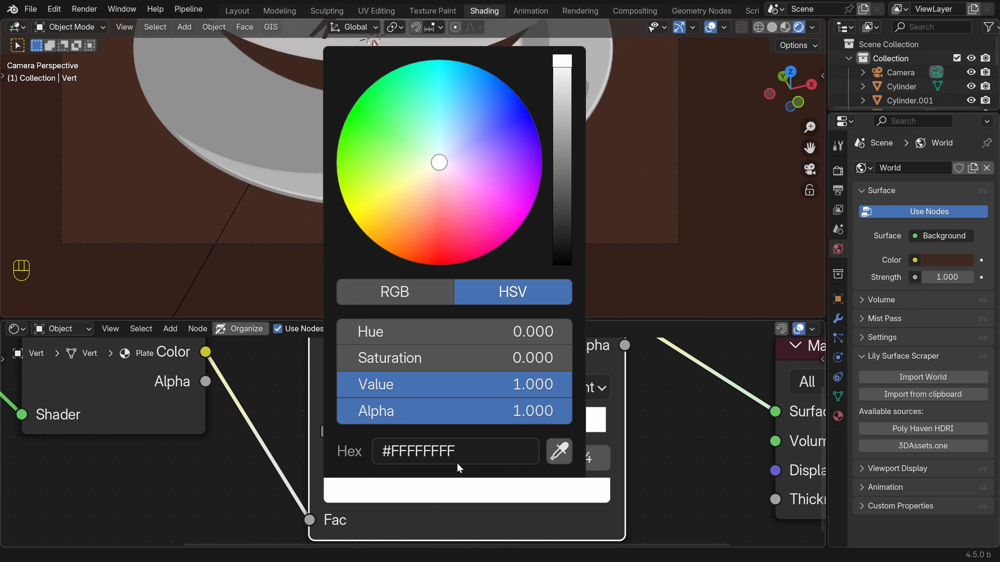
{"action": "left_click", "coordinate": [470, 386]}
{"action": "type", "text": "10"}
{"action": "key", "text": "Return"}
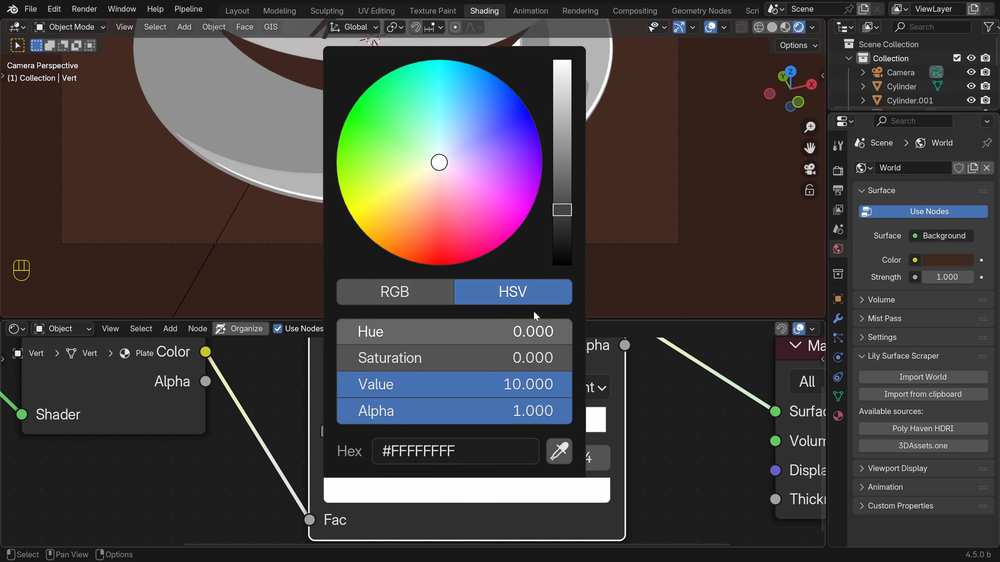
{"action": "scroll", "coordinate": [694, 152], "scroll_direction": "up", "scroll_amount": 5}
{"action": "middle_click_drag", "start_coordinate": [694, 152], "coordinate": [199, 299], "text": "shift"}
{"action": "middle_click_drag", "start_coordinate": [214, 200], "coordinate": [475, 246], "text": "shift"}
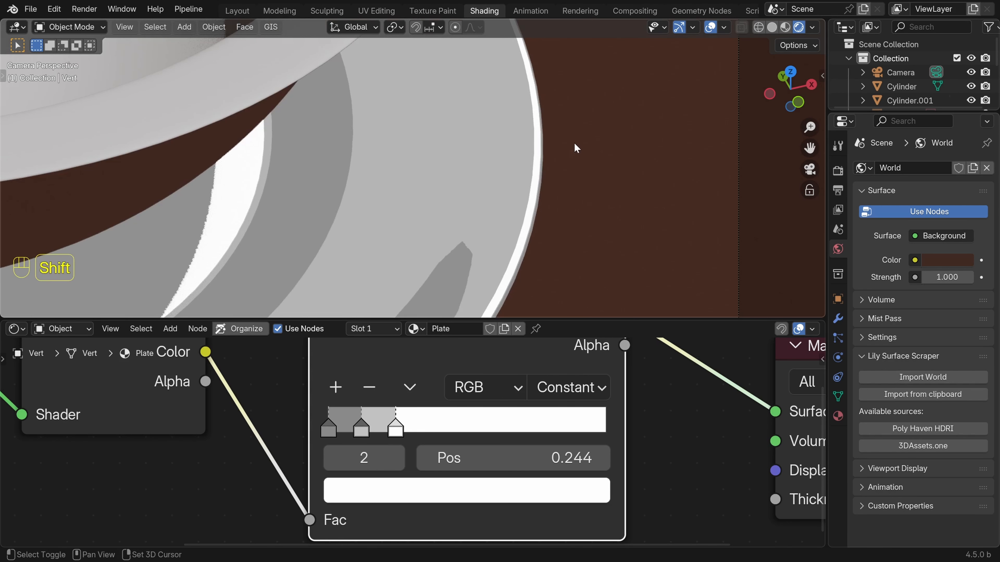
{"action": "middle_click_drag", "start_coordinate": [576, 148], "coordinate": [473, 185], "text": "shift"}
{"action": "scroll", "coordinate": [414, 184], "scroll_direction": "down", "scroll_amount": 6}
{"action": "middle_click_drag", "start_coordinate": [348, 240], "coordinate": [494, 185], "text": "shift"}
{"action": "scroll", "coordinate": [473, 201], "scroll_direction": "down", "scroll_amount": 5}
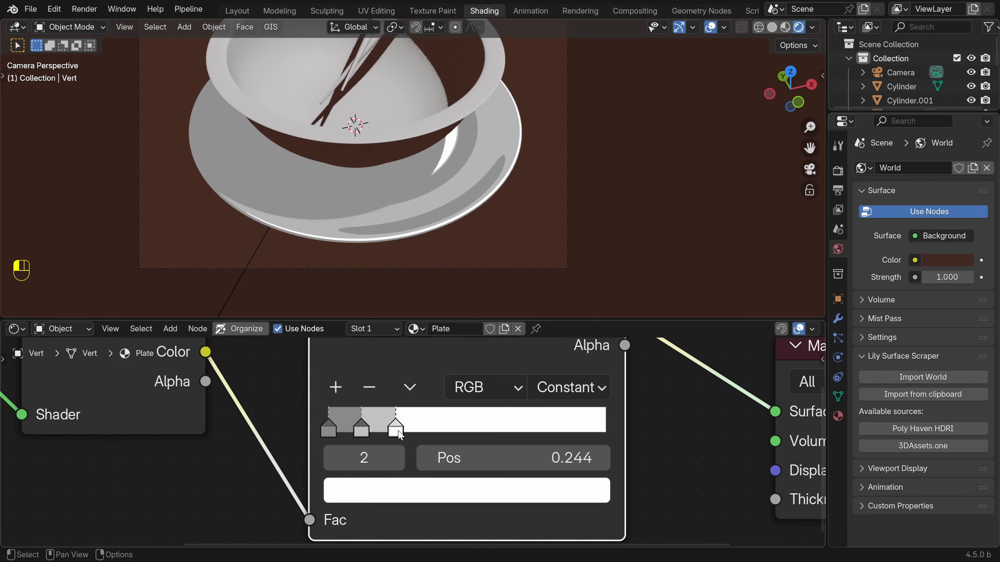
Reduce the color value of the Color Ramp's white stop to tone down the plate's highlights
{"action": "left_click", "coordinate": [401, 490]}
{"action": "left_click", "coordinate": [491, 384]}
{"action": "type", "text": "10.0"}
{"action": "key", "text": "Return"}
{"action": "scroll", "coordinate": [584, 221], "scroll_direction": "down", "scroll_amount": 4}
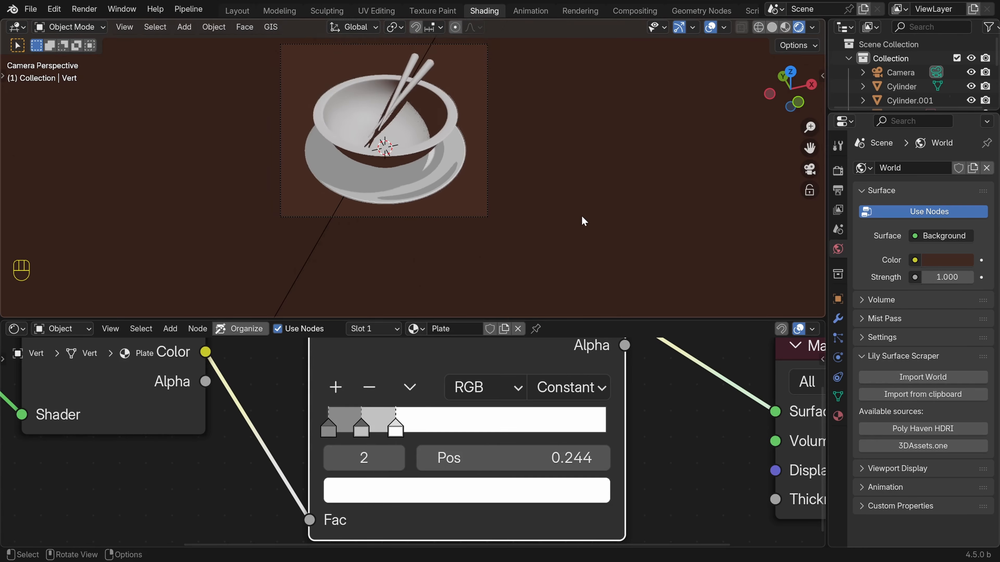
{"action": "middle_click_drag", "start_coordinate": [584, 221], "coordinate": [634, 241], "text": "shift"}
Set the Glossy BSDF's roughness to 0.66
{"action": "scroll", "coordinate": [614, 498], "scroll_direction": "down", "scroll_amount": 4}
{"action": "middle_click_drag", "start_coordinate": [342, 468], "coordinate": [558, 477], "text": "shift"}
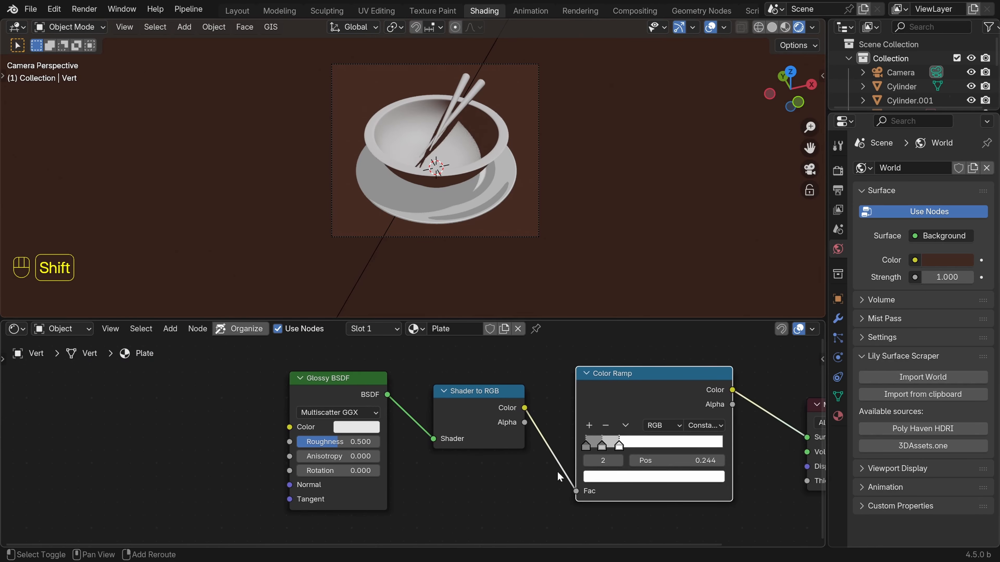
{"action": "scroll", "coordinate": [559, 476], "scroll_direction": "up", "scroll_amount": 3}
{"action": "middle_click_drag", "start_coordinate": [481, 489], "coordinate": [491, 468], "text": "shift"}
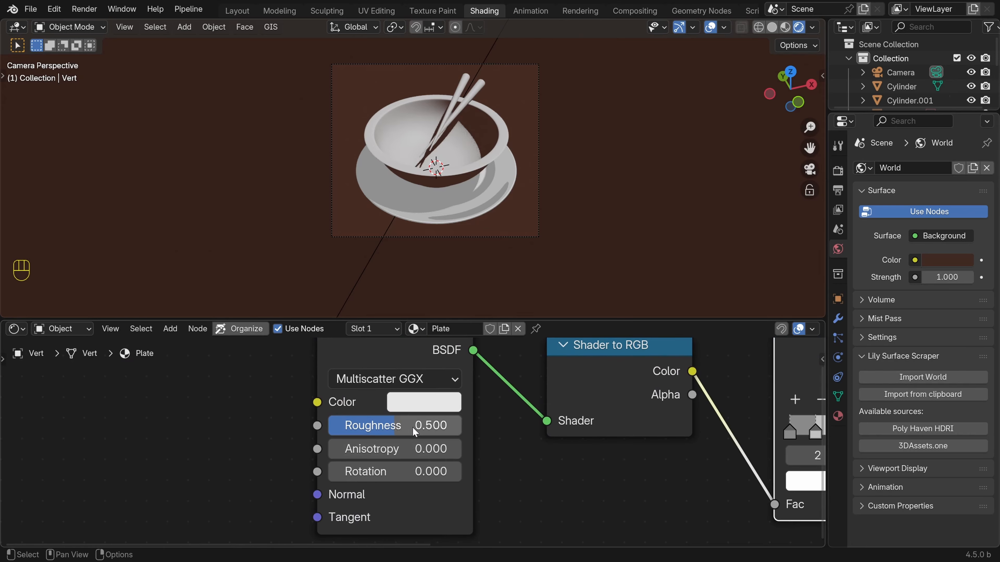
{"action": "mouse_move", "coordinate": [415, 431]}
{"action": "left_mouse_down"}
{"action": "mouse_move", "coordinate": [398, 431]}
{"action": "mouse_move", "coordinate": [436, 432]}
{"action": "mouse_move", "coordinate": [393, 426]}
{"action": "left_mouse_up"}
{"action": "left_click", "coordinate": [395, 423]}
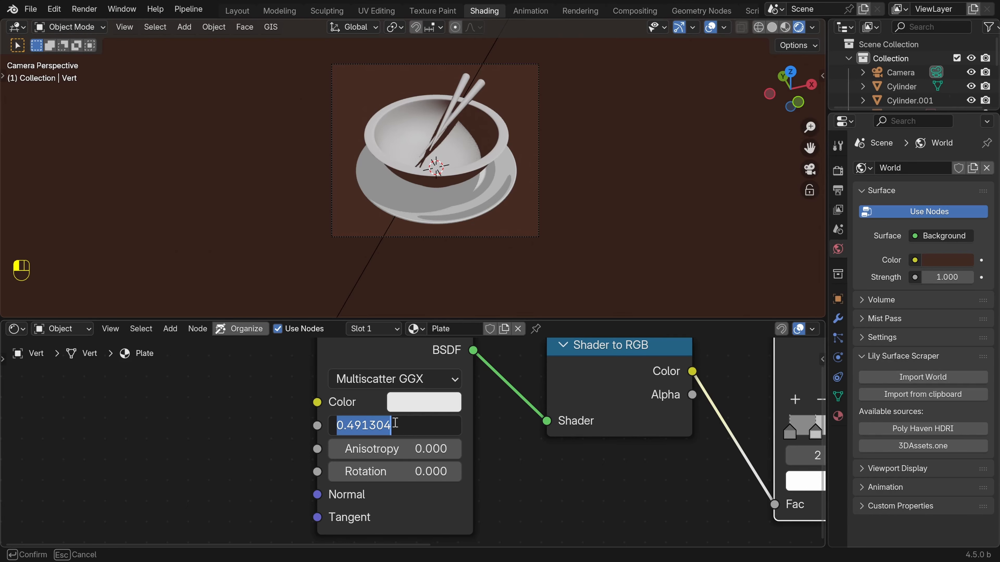
{"action": "type", "text": "."}
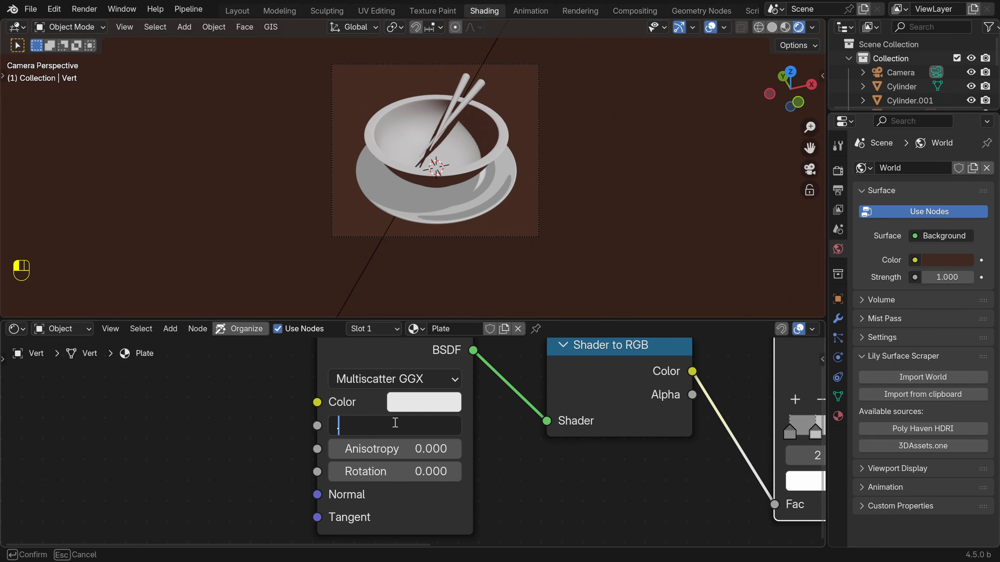
{"action": "type", "text": "66"}
{"action": "key", "text": "Return"}
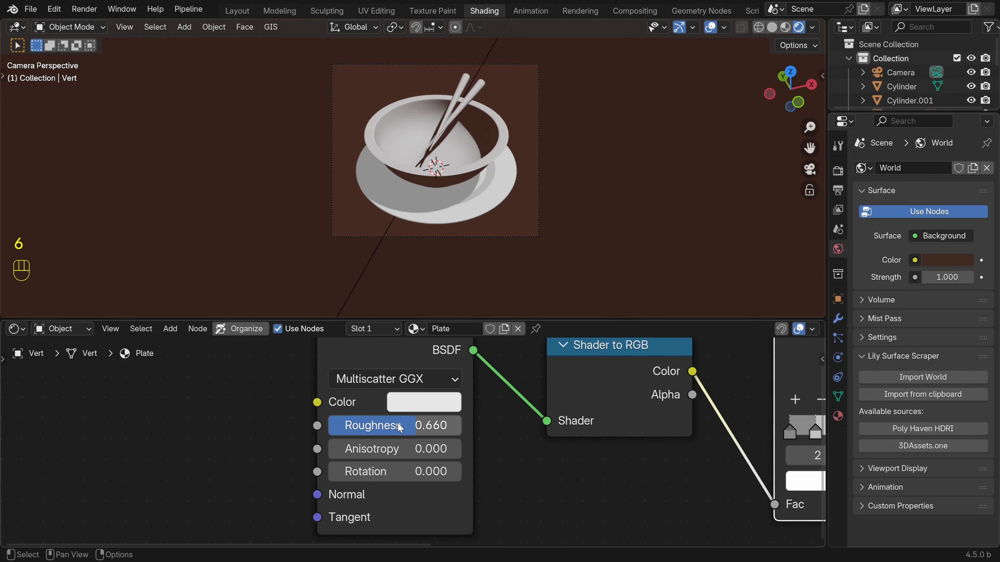
Move the Color Ramp's white stop to position 0.515 and the middle stop to position 0.309
{"action": "scroll", "coordinate": [400, 427], "scroll_direction": "down", "scroll_amount": 3}
{"action": "middle_click_drag", "start_coordinate": [506, 471], "coordinate": [345, 492], "text": "shift"}
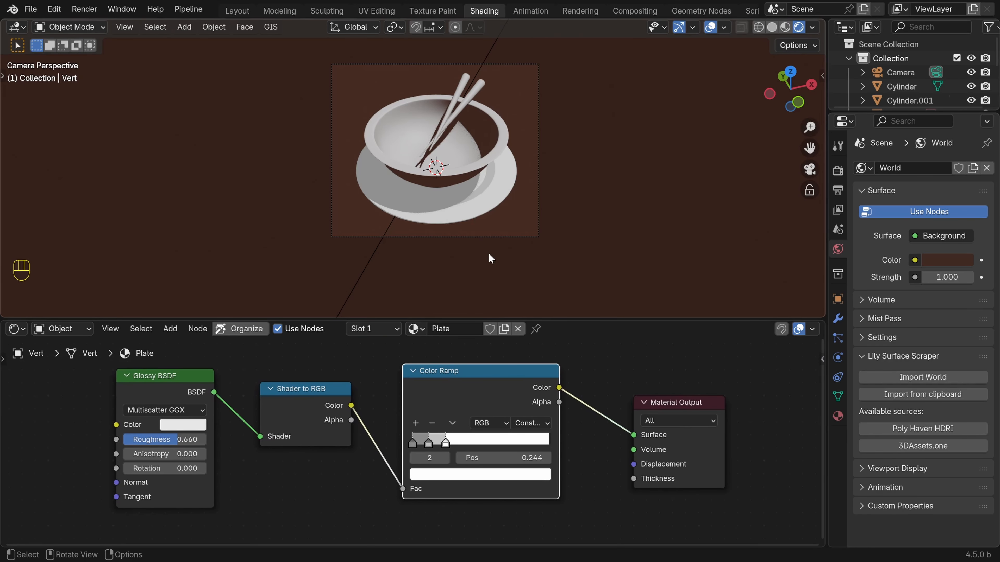
{"action": "scroll", "coordinate": [492, 254], "scroll_direction": "up", "scroll_amount": 2}
{"action": "scroll", "coordinate": [405, 448], "scroll_direction": "up", "scroll_amount": 2}
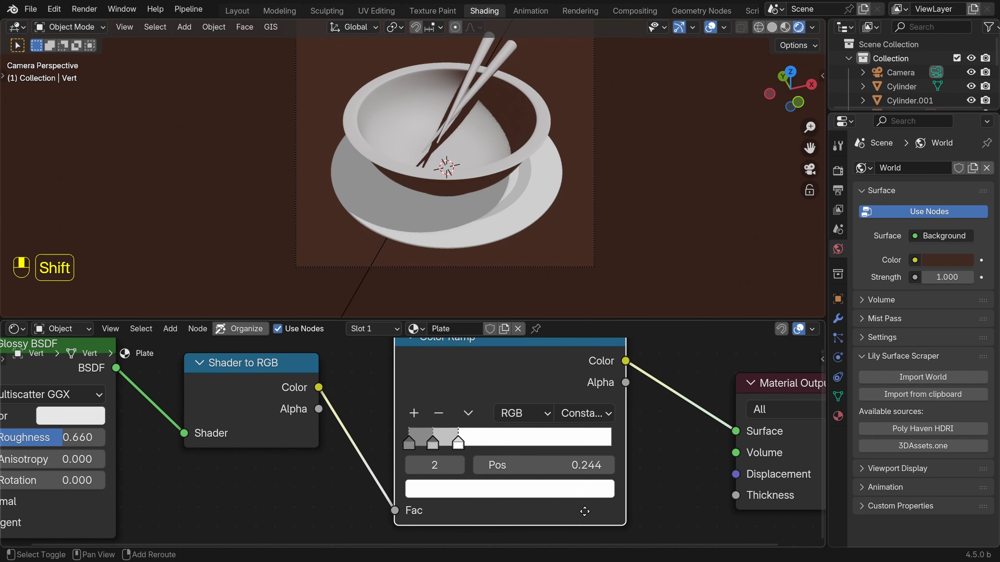
{"action": "middle_click_drag", "start_coordinate": [585, 511], "coordinate": [460, 502], "text": "shift"}
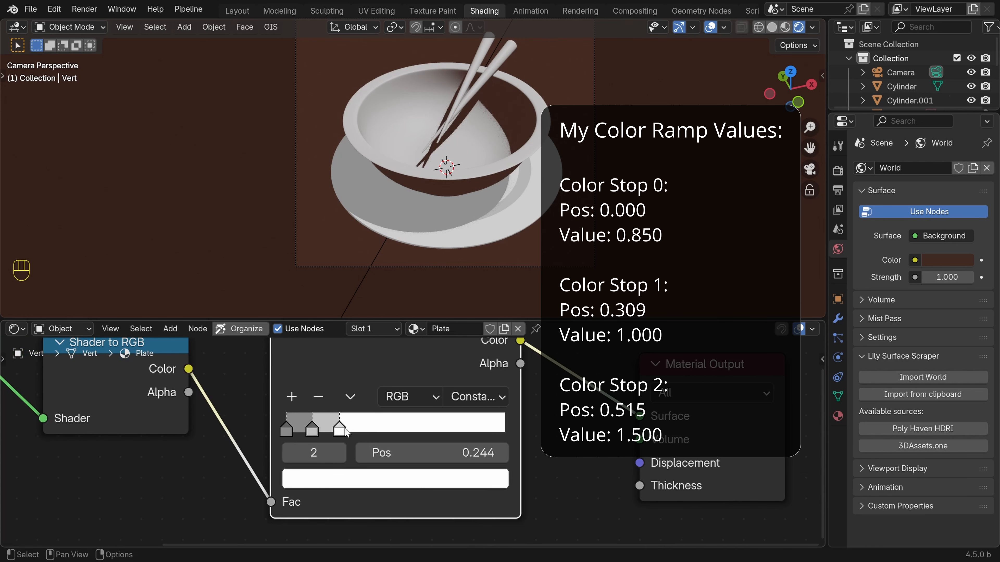
{"action": "mouse_move", "coordinate": [347, 431]}
{"action": "left_mouse_down"}
{"action": "mouse_move", "coordinate": [413, 425]}
{"action": "mouse_move", "coordinate": [404, 425]}
{"action": "left_mouse_up"}
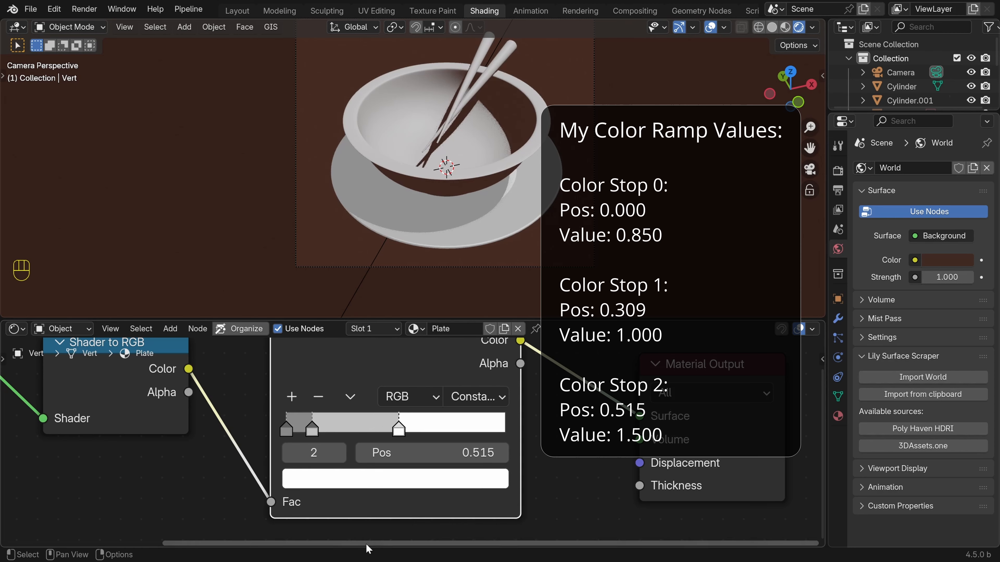
{"action": "left_click", "coordinate": [312, 430]}
{"action": "left_click_drag", "start_coordinate": [313, 435], "coordinate": [355, 437]}
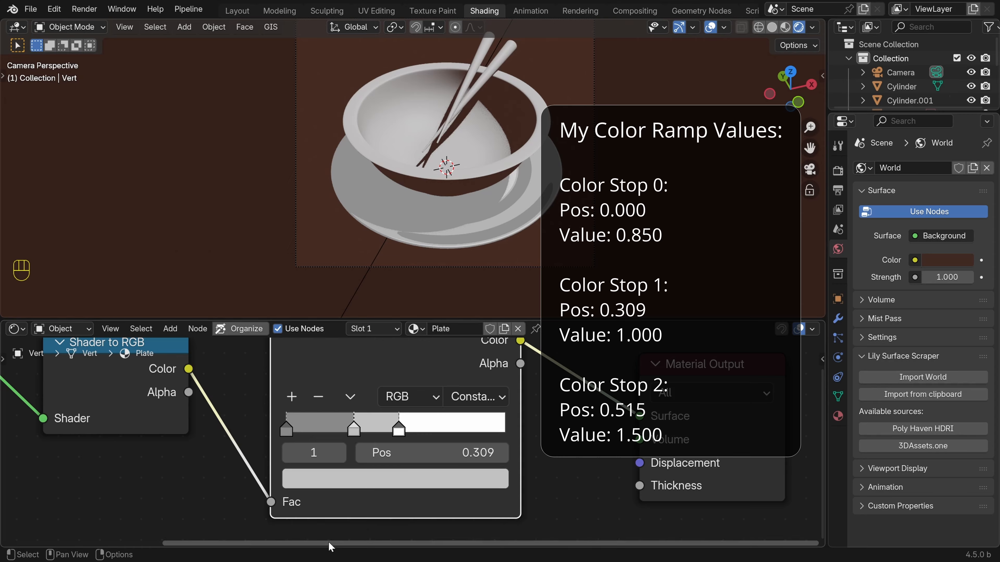
Set the color value of the Color Ramp's first stop to 0.85
{"action": "left_click", "coordinate": [286, 432]}
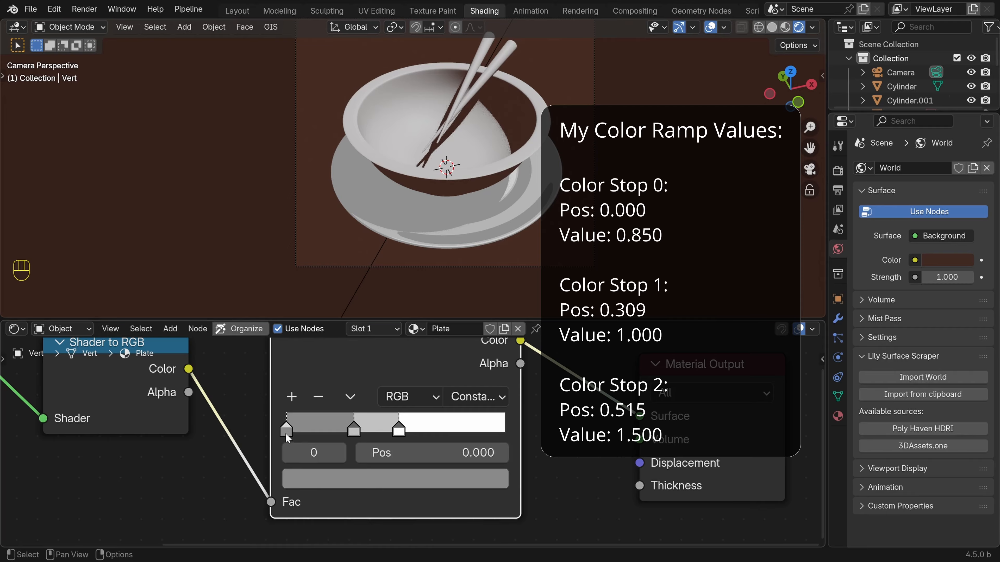
{"action": "left_click", "coordinate": [364, 475]}
{"action": "left_click", "coordinate": [385, 396]}
{"action": "type", "text": ".85"}
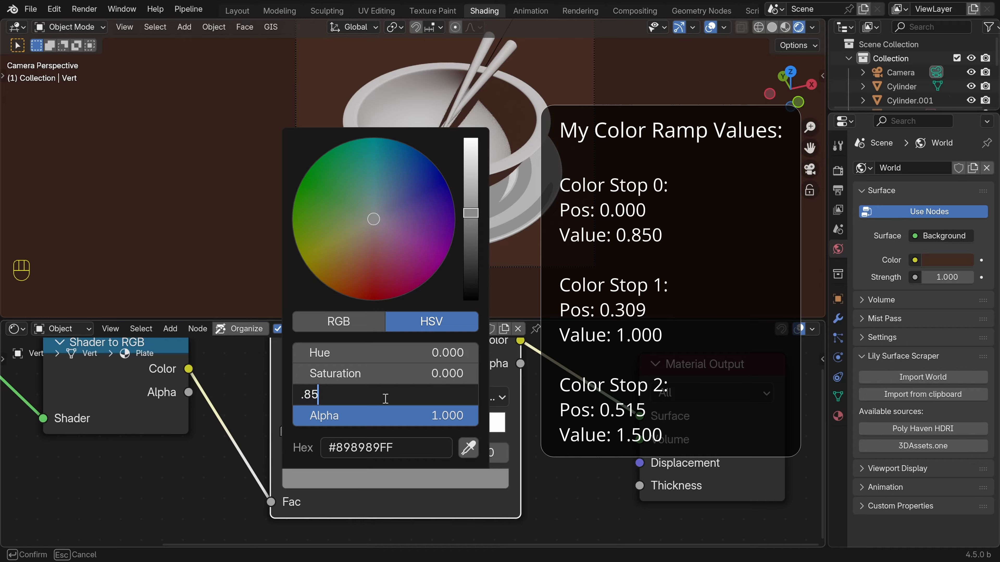
{"action": "key", "text": "Return"}
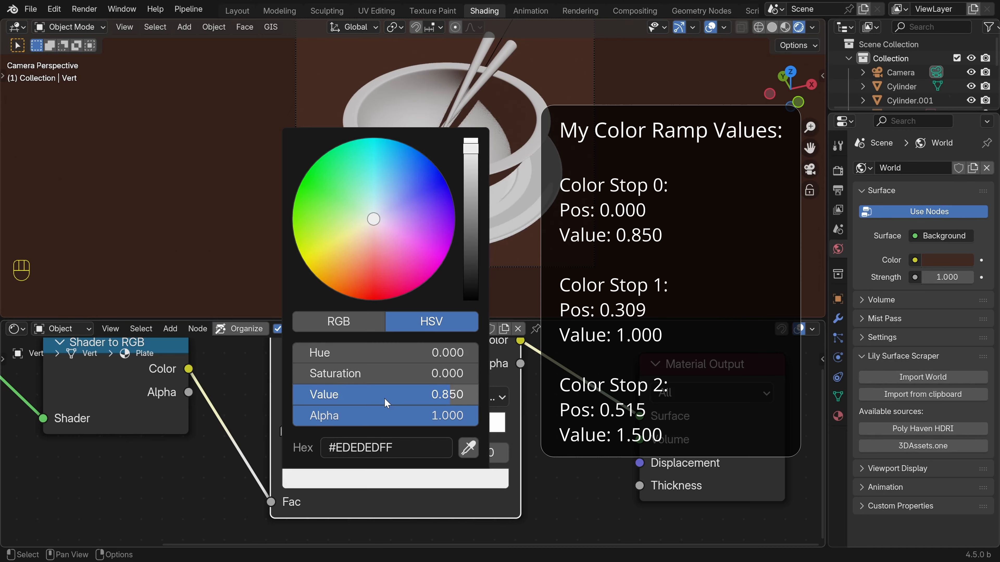
Set the color value of the Color Ramp's middle stop to 1
{"action": "left_click", "coordinate": [354, 431]}
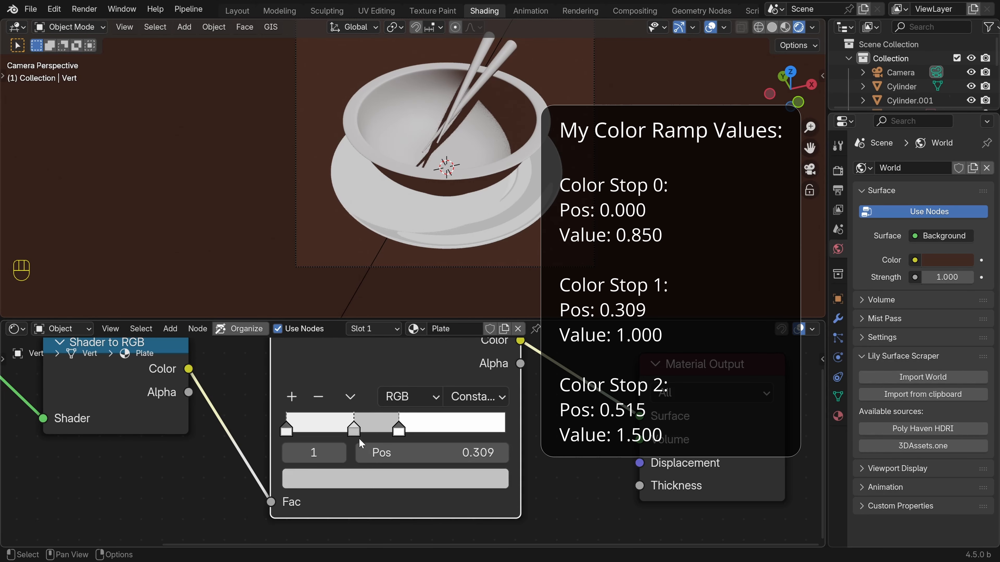
{"action": "left_click", "coordinate": [371, 475]}
{"action": "left_click", "coordinate": [377, 395]}
{"action": "type", "text": "1"}
{"action": "key", "text": "Return"}
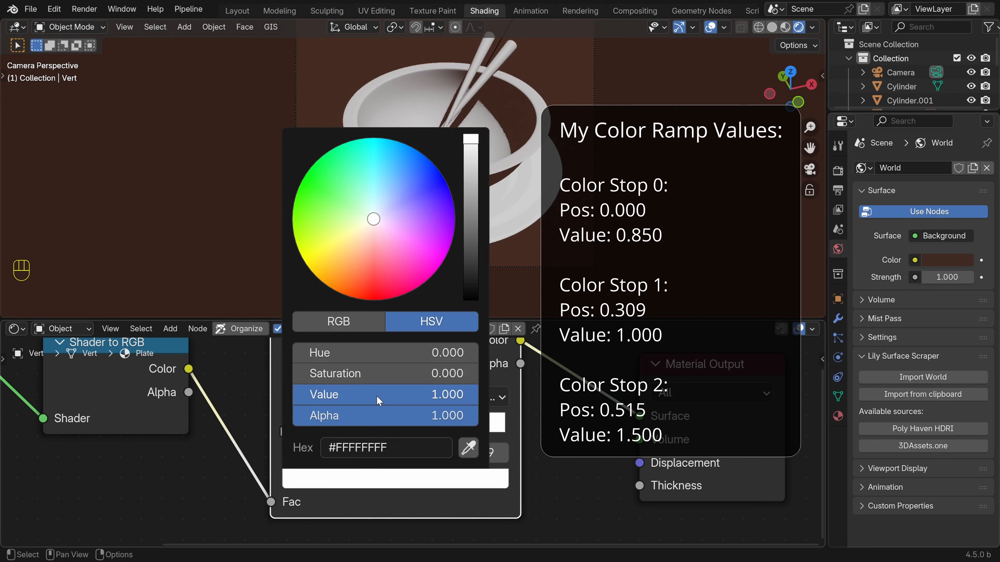
Set the color value of the Color Ramp's last stop to 1.5
{"action": "left_click", "coordinate": [398, 429]}
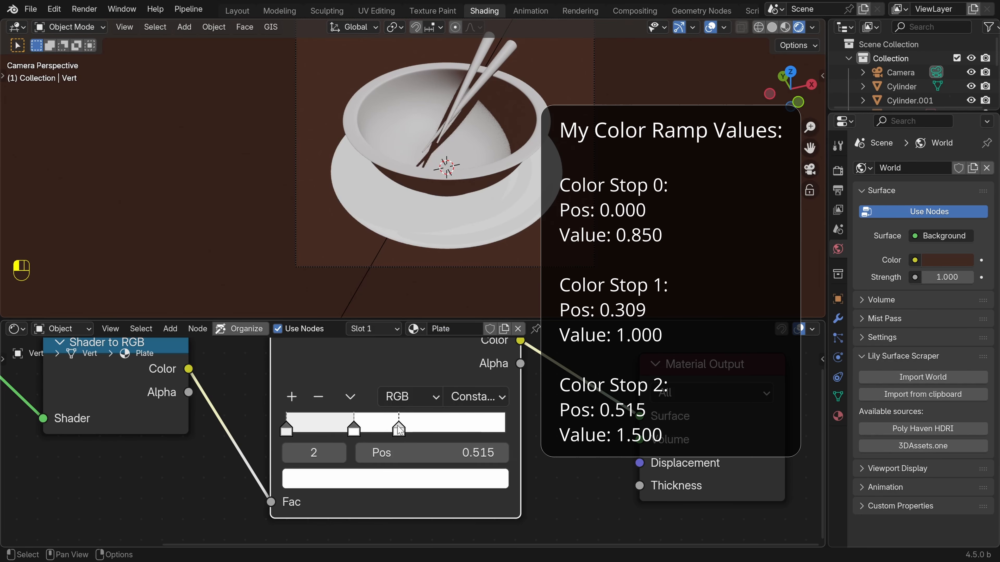
{"action": "left_click", "coordinate": [406, 490]}
{"action": "left_click", "coordinate": [357, 396]}
{"action": "type", "text": "1.5"}
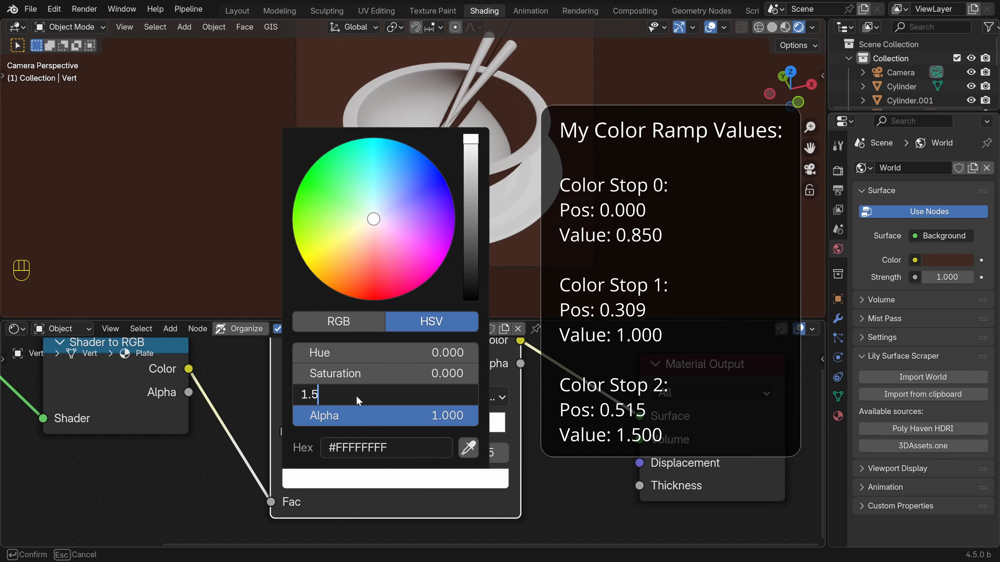
{"action": "key", "text": "Return"}
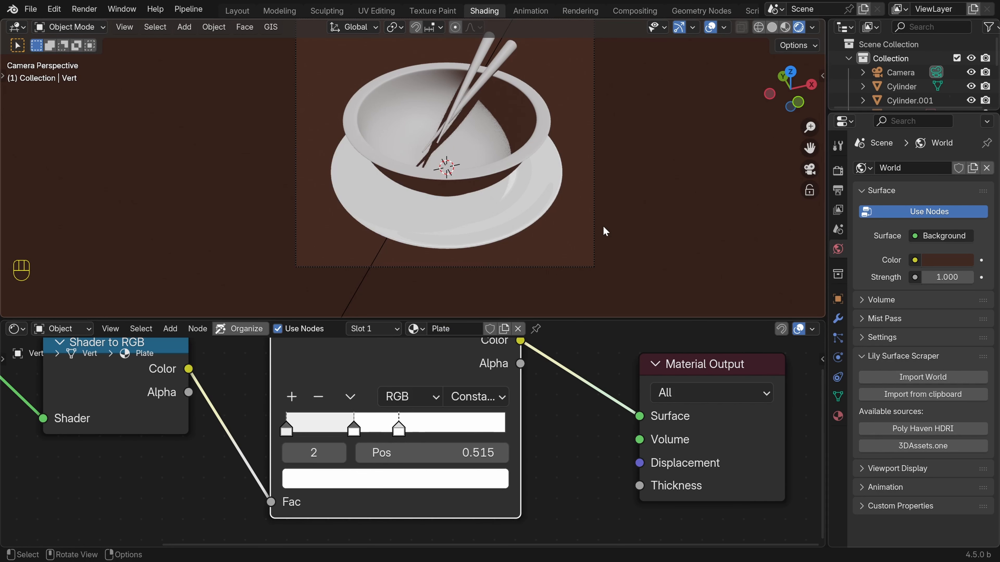
Examine the toon shading bands and highlights along the plate's rim up close and in the whole camera view
{"action": "scroll", "coordinate": [608, 235], "scroll_direction": "up", "scroll_amount": 2}
{"action": "middle_click_drag", "start_coordinate": [631, 259], "coordinate": [488, 169], "text": "shift"}
{"action": "scroll", "coordinate": [474, 161], "scroll_direction": "up", "scroll_amount": 3}
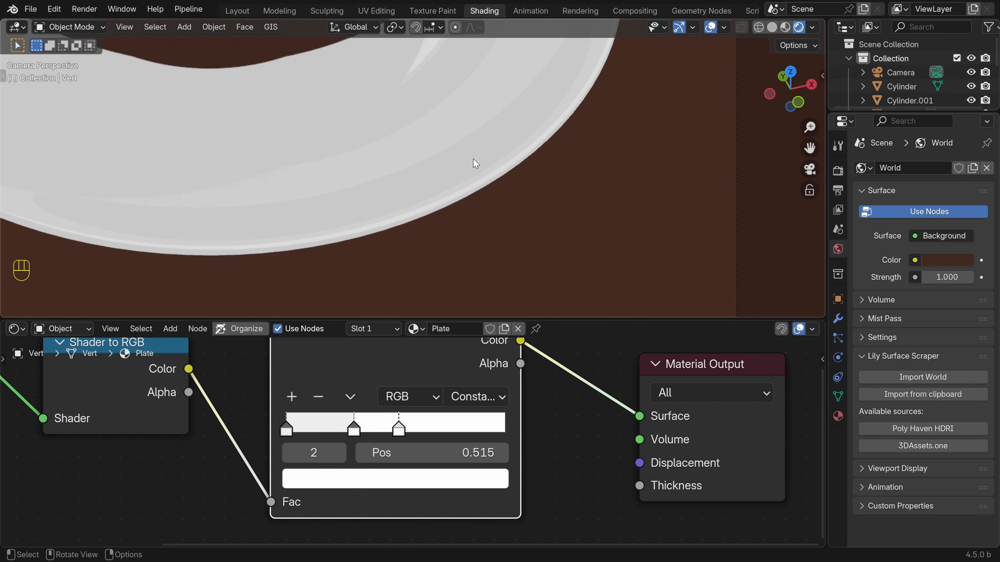
{"action": "middle_click_drag", "start_coordinate": [328, 225], "coordinate": [527, 181], "text": "shift"}
{"action": "scroll", "coordinate": [515, 210], "scroll_direction": "up", "scroll_amount": 6}
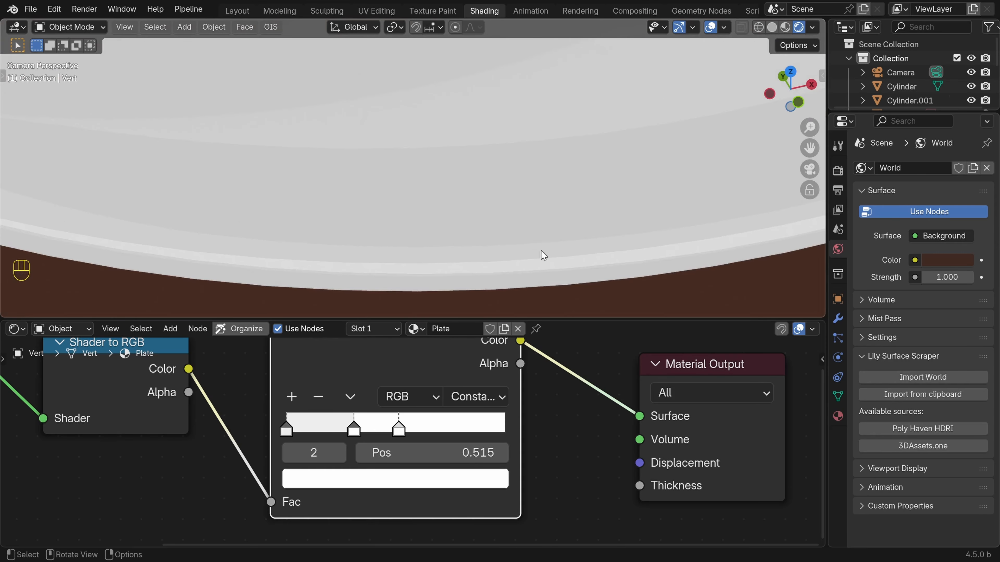
{"action": "scroll", "coordinate": [510, 208], "scroll_direction": "down", "scroll_amount": 12}
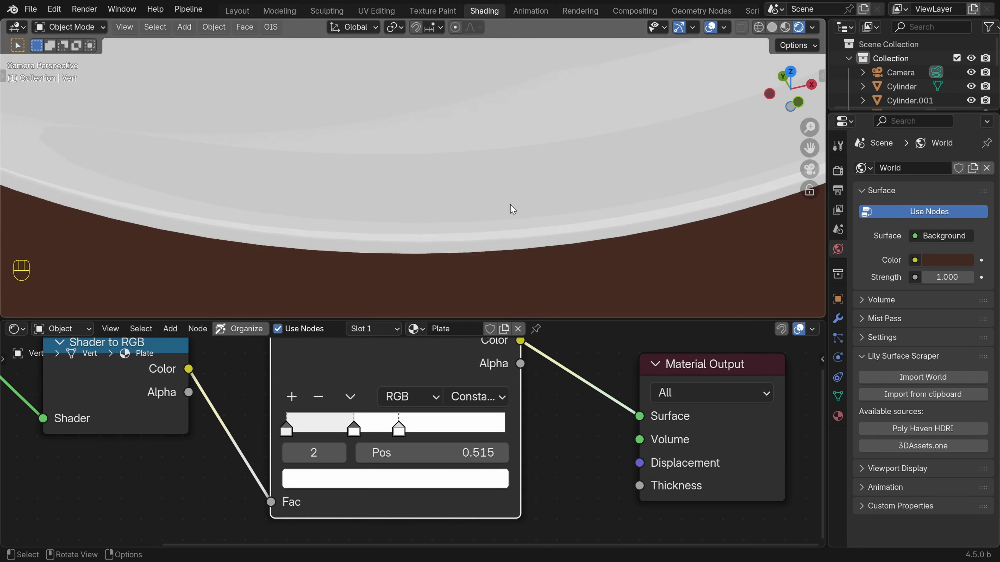
{"action": "middle_click_drag", "start_coordinate": [488, 147], "coordinate": [491, 228], "text": "shift"}
{"action": "scroll", "coordinate": [489, 167], "scroll_direction": "down", "scroll_amount": 2}
{"action": "middle_click_drag", "start_coordinate": [489, 167], "coordinate": [497, 221], "text": "shift"}
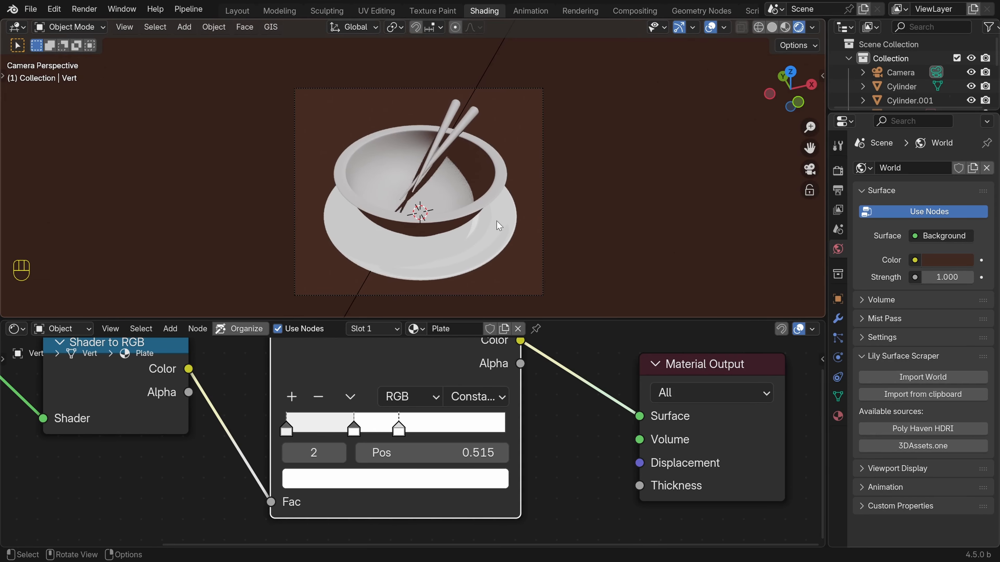
Move the Glossy BSDF, Shader to RGB and Color Ramp nodes away from the Material Output to make room between them
{"action": "scroll", "coordinate": [542, 486], "scroll_direction": "down", "scroll_amount": 4}
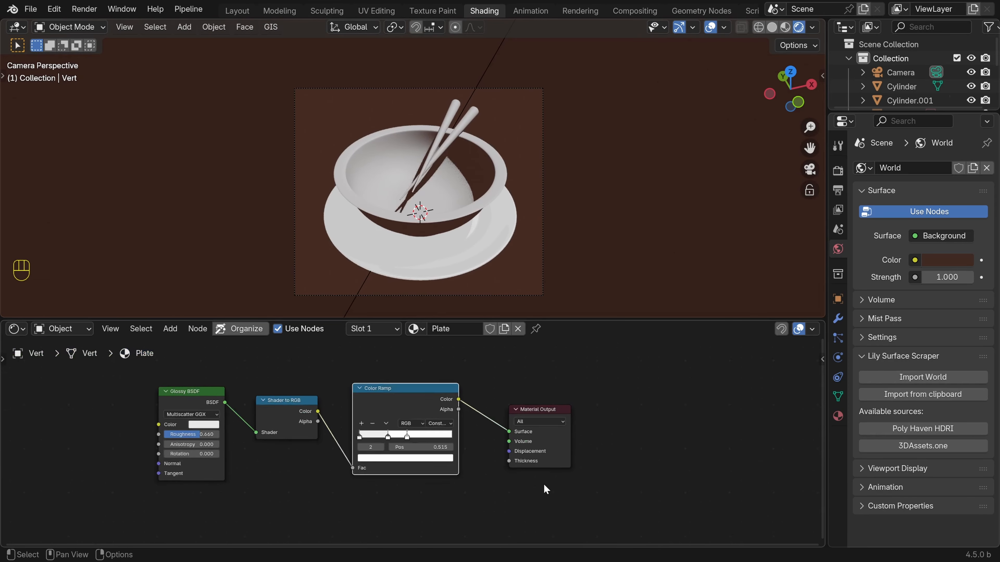
{"action": "scroll", "coordinate": [563, 483], "scroll_direction": "up", "scroll_amount": 1}
{"action": "scroll", "coordinate": [565, 485], "scroll_direction": "down", "scroll_amount": 1}
{"action": "left_click_drag", "start_coordinate": [275, 347], "coordinate": [496, 403]}
{"action": "key", "text": "g"}
{"action": "left_click", "coordinate": [370, 393]}
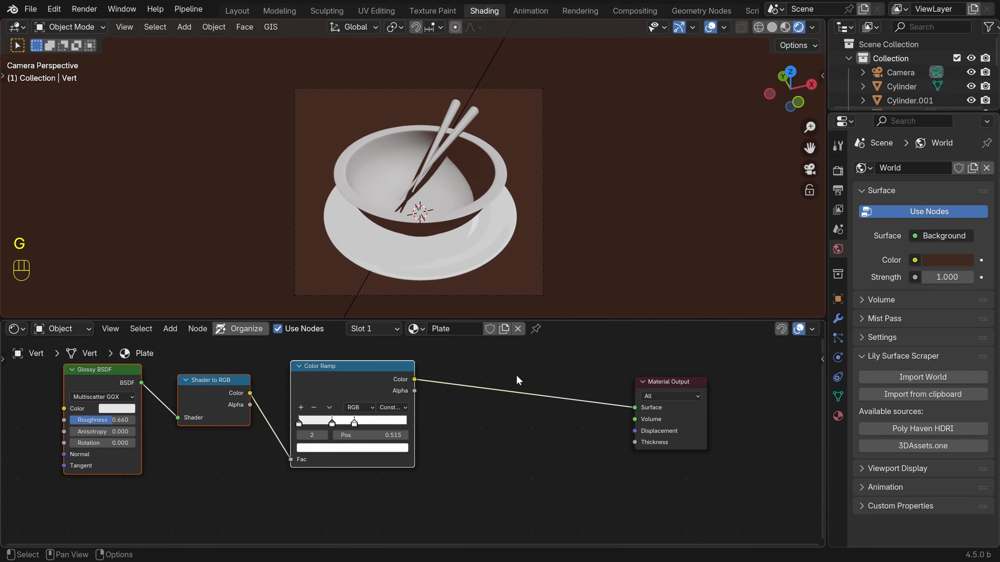
{"action": "left_click", "coordinate": [518, 380]}
Insert a Mix Color node between the Color Ramp and the Material Output
{"action": "middle_click_drag", "start_coordinate": [554, 376], "coordinate": [487, 396], "text": "shift"}
{"action": "scroll", "coordinate": [487, 397], "scroll_direction": "up", "scroll_amount": 2}
{"action": "key", "text": "shift+a"}
{"action": "left_click", "coordinate": [394, 295]}
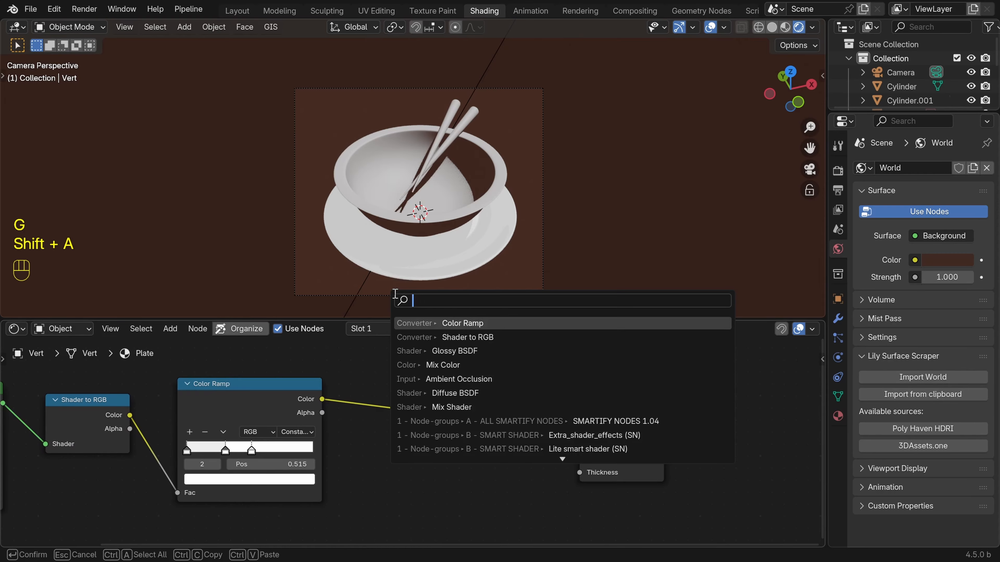
{"action": "type", "text": "mix color"}
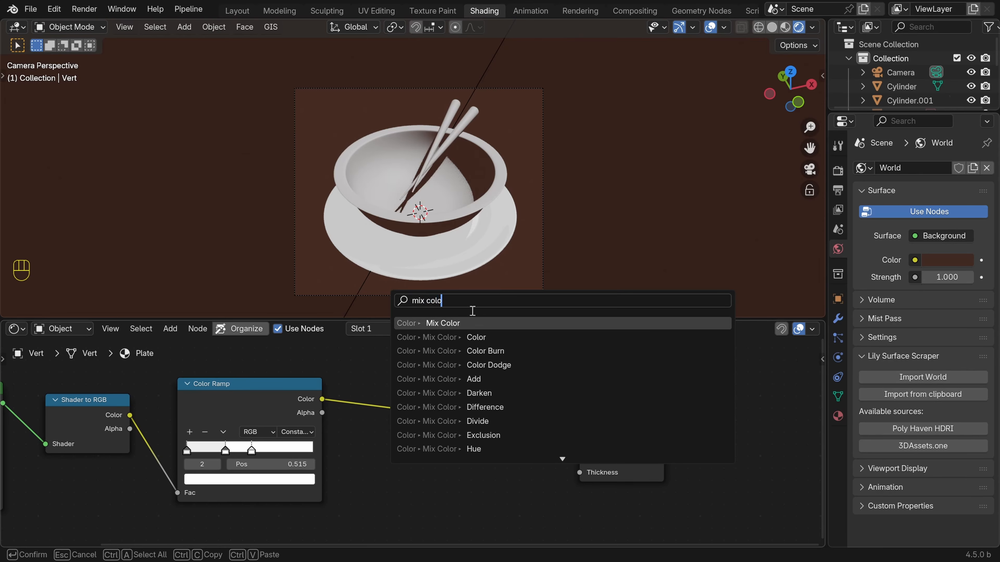
{"action": "key", "text": "Return"}
{"action": "left_click", "coordinate": [414, 380]}
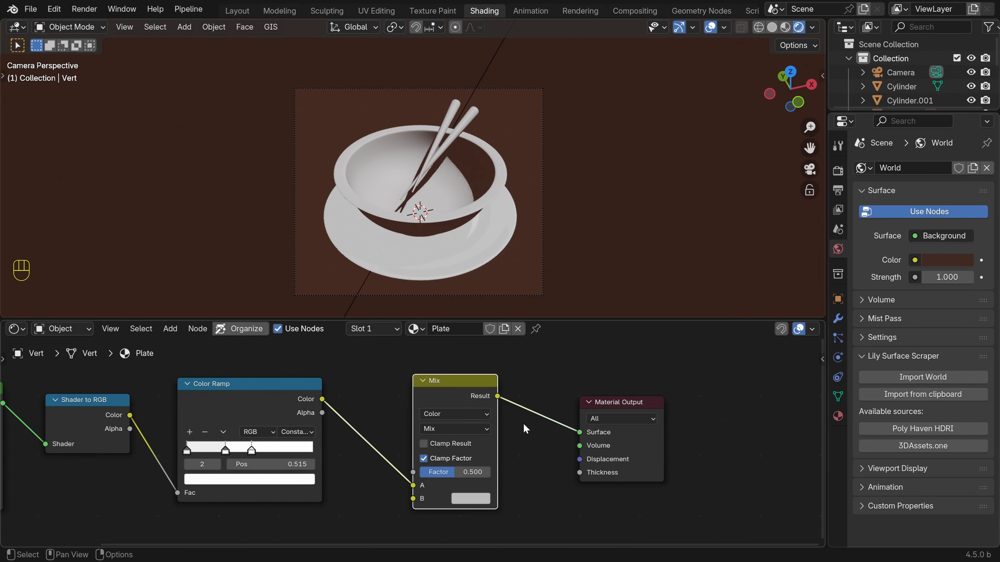
Set the Mix node's blending mode to Multiply and its factor to 1
{"action": "scroll", "coordinate": [522, 427], "scroll_direction": "down", "scroll_amount": 2}
{"action": "middle_click_drag", "start_coordinate": [513, 445], "coordinate": [545, 457]}
{"action": "scroll", "coordinate": [539, 414], "scroll_direction": "up", "scroll_amount": 4}
{"action": "left_click", "coordinate": [472, 413]}
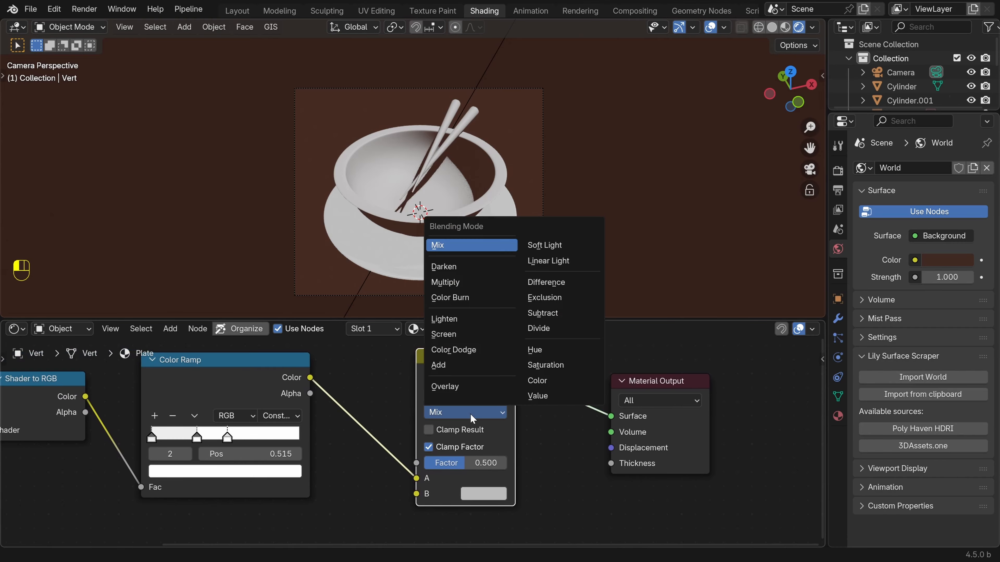
{"action": "left_click", "coordinate": [468, 283]}
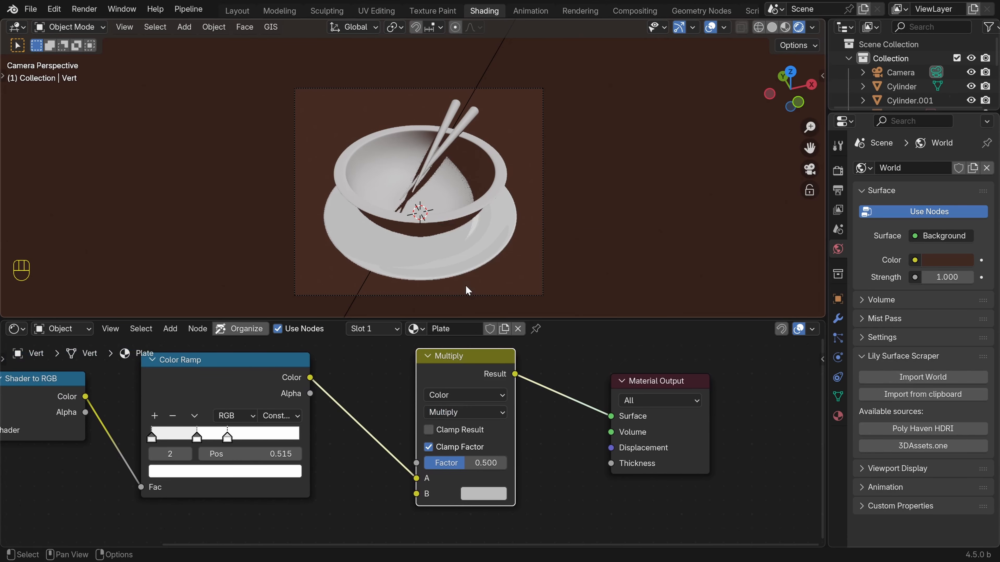
{"action": "left_click_drag", "start_coordinate": [442, 460], "coordinate": [543, 480]}
Set the Multiply node's B color to orange and check the plate's tinted shading bands
{"action": "middle_click_drag", "start_coordinate": [544, 484], "coordinate": [564, 459]}
{"action": "left_click", "coordinate": [502, 468]}
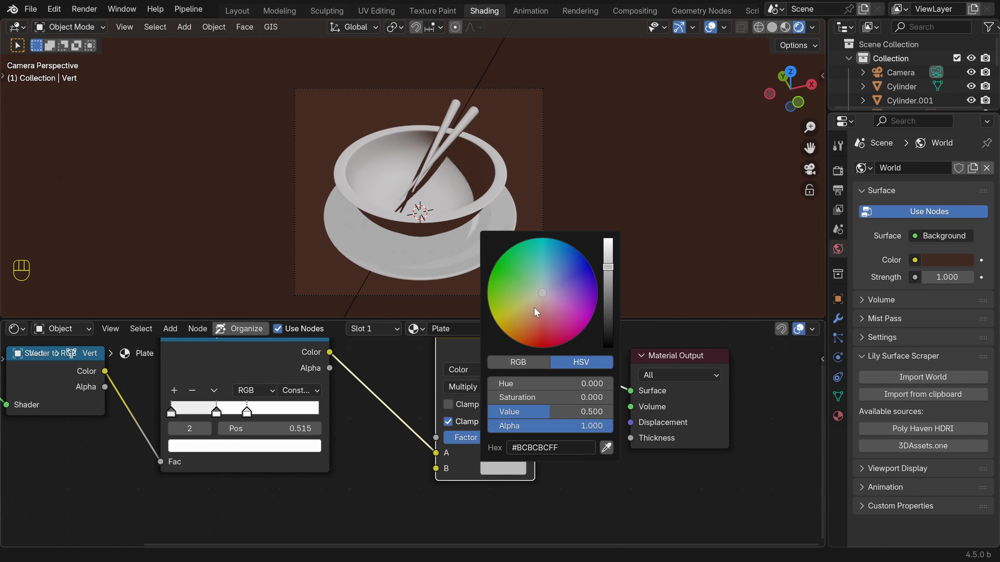
{"action": "left_click_drag", "start_coordinate": [534, 311], "coordinate": [533, 285]}
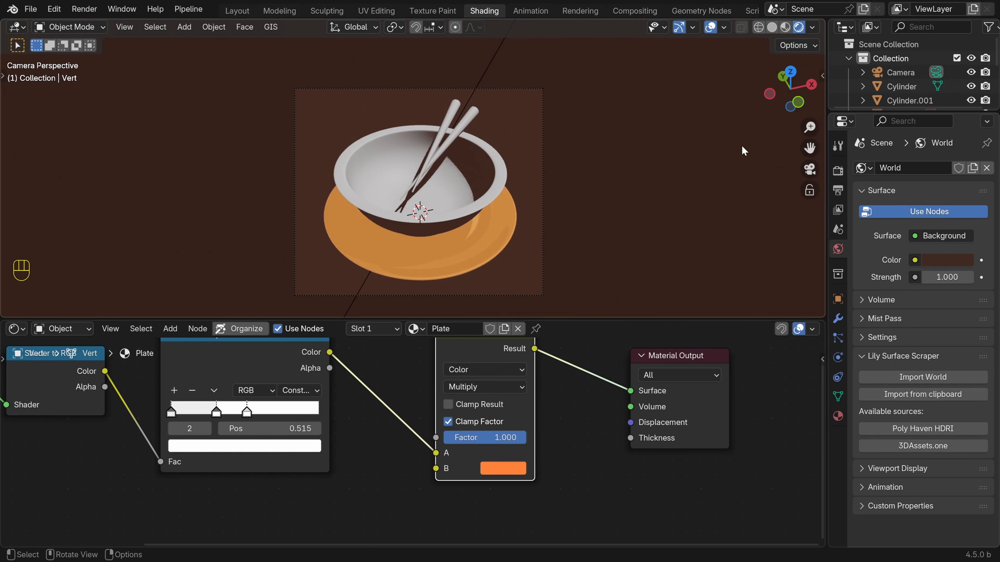
{"action": "scroll", "coordinate": [524, 260], "scroll_direction": "up", "scroll_amount": 3}
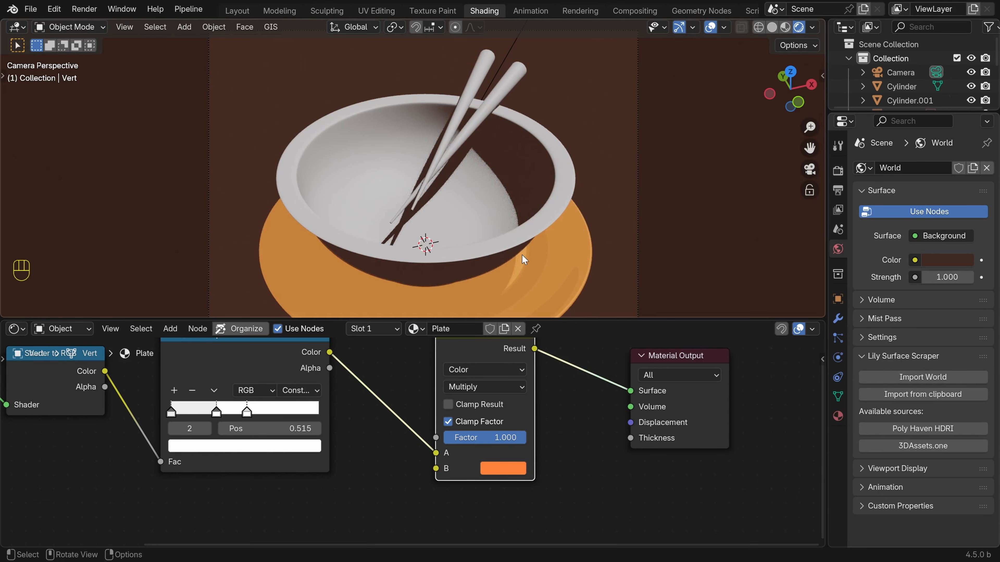
{"action": "scroll", "coordinate": [521, 255], "scroll_direction": "down", "scroll_amount": 1}
{"action": "middle_click_drag", "start_coordinate": [522, 255], "coordinate": [552, 208], "text": "shift"}
{"action": "scroll", "coordinate": [534, 177], "scroll_direction": "up", "scroll_amount": 1}
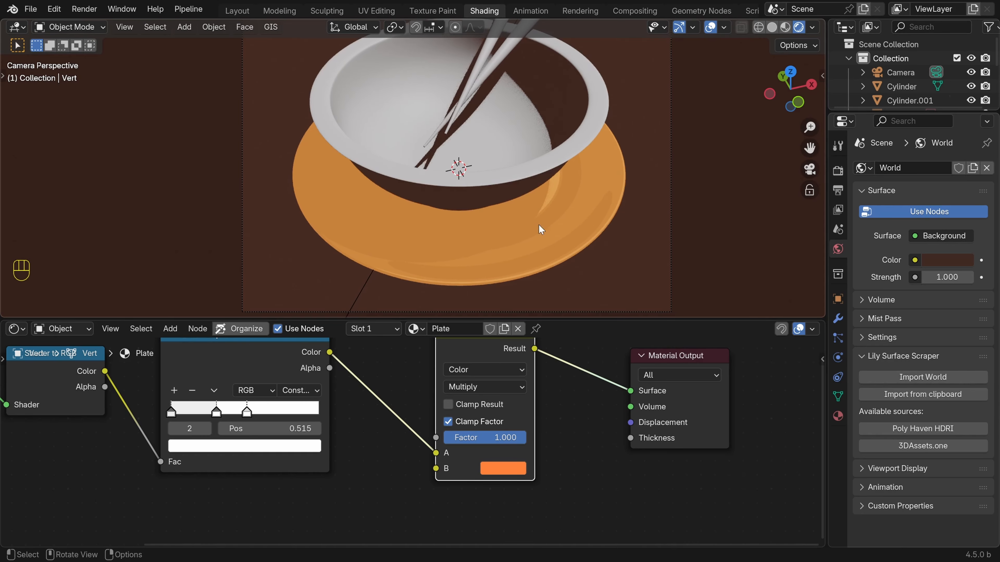
Move the Glossy BSDF, Shader to RGB, Color Ramp and Multiply nodes away from the Material Output to free space between them
{"action": "key", "text": "Home"}
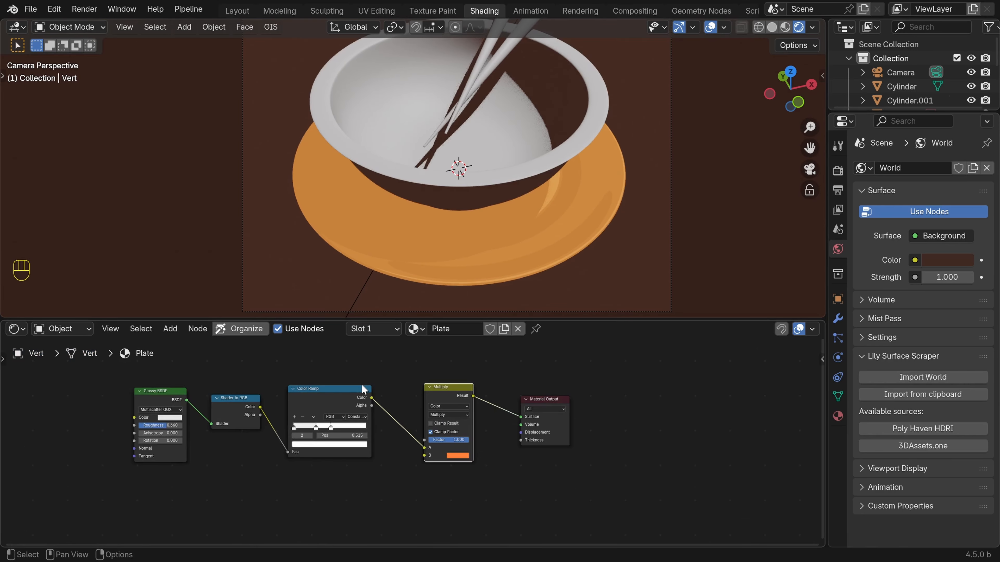
{"action": "left_click_drag", "start_coordinate": [159, 368], "coordinate": [455, 451]}
{"action": "key", "text": "g"}
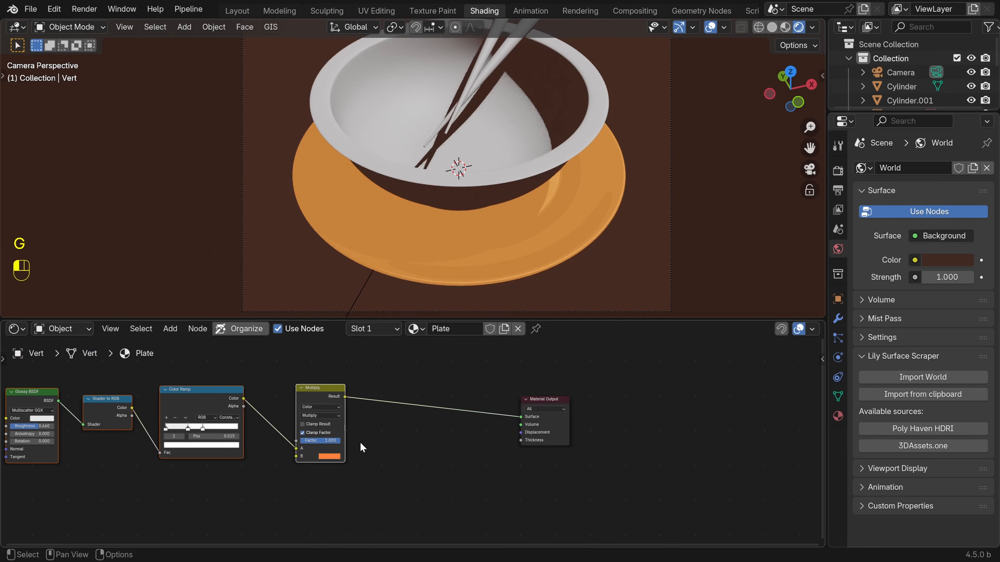
{"action": "middle_click_drag", "start_coordinate": [389, 433], "coordinate": [531, 443], "text": "shift"}
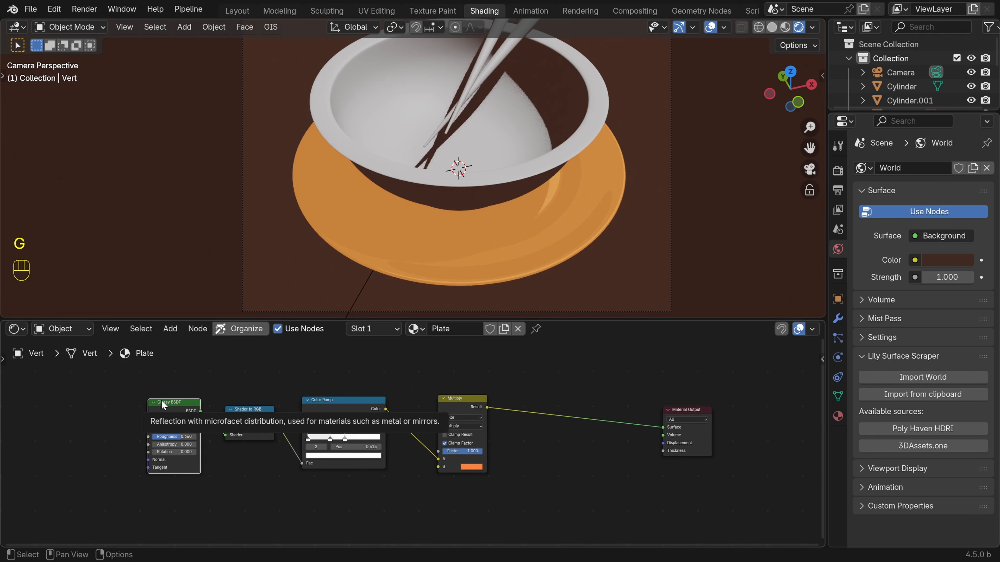
Duplicate the Glossy BSDF and insert the copy between the Multiply node and the Material Output
{"action": "key", "text": "shift+d"}
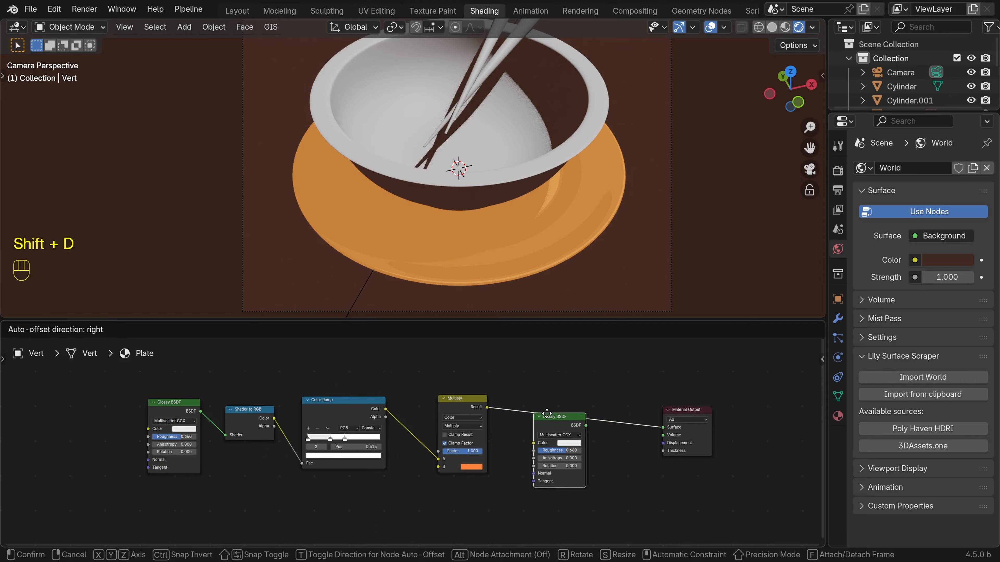
{"action": "left_click", "coordinate": [554, 407]}
{"action": "scroll", "coordinate": [539, 236], "scroll_direction": "up", "scroll_amount": 2}
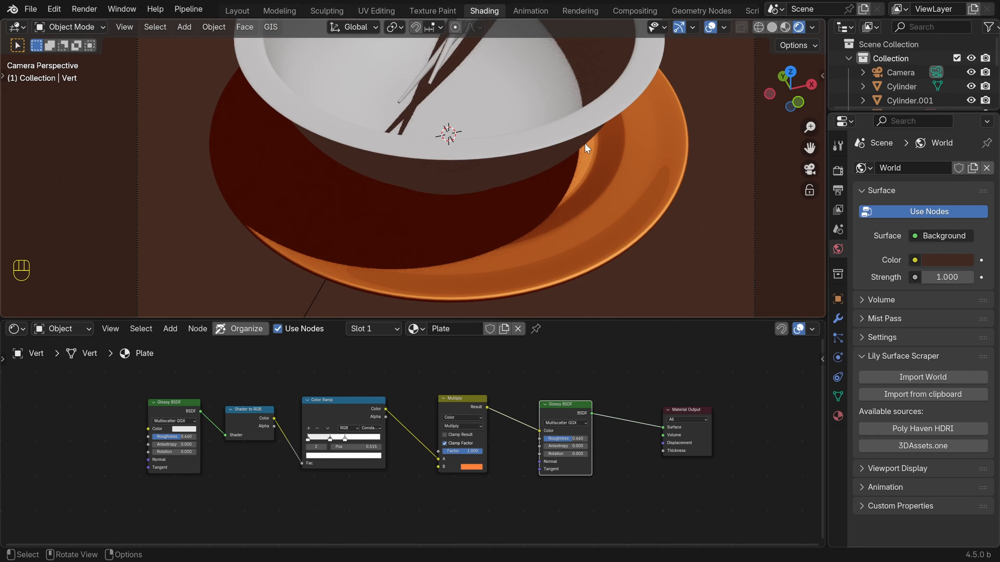
Compare the plate's shading with the Multiply result sent straight to the Material Output and with the second Glossy BSDF connected
{"action": "scroll", "coordinate": [578, 150], "scroll_direction": "down", "scroll_amount": 2}
{"action": "middle_click_drag", "start_coordinate": [556, 173], "coordinate": [547, 199], "text": "shift"}
{"action": "scroll", "coordinate": [519, 233], "scroll_direction": "up", "scroll_amount": 2}
{"action": "middle_click_drag", "start_coordinate": [516, 237], "coordinate": [510, 204], "text": "shift"}
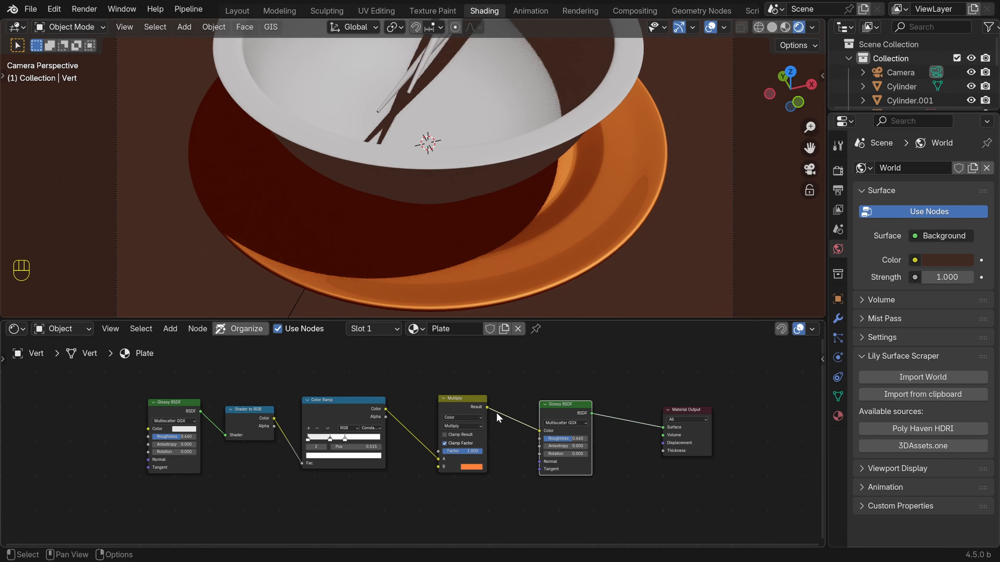
{"action": "left_click", "coordinate": [471, 406], "text": "ctrl+shift"}
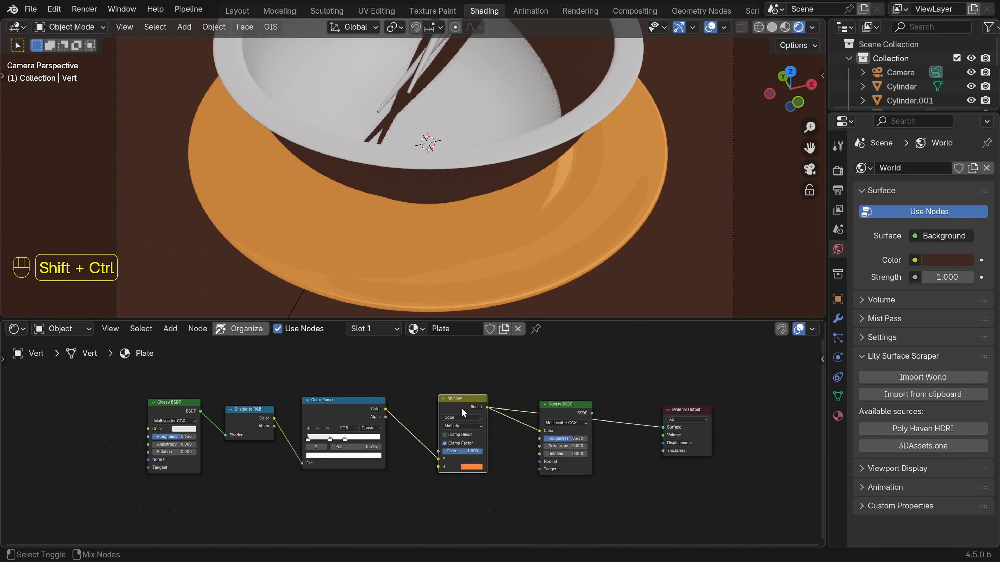
{"action": "left_click", "coordinate": [554, 416], "text": "ctrl+shift"}
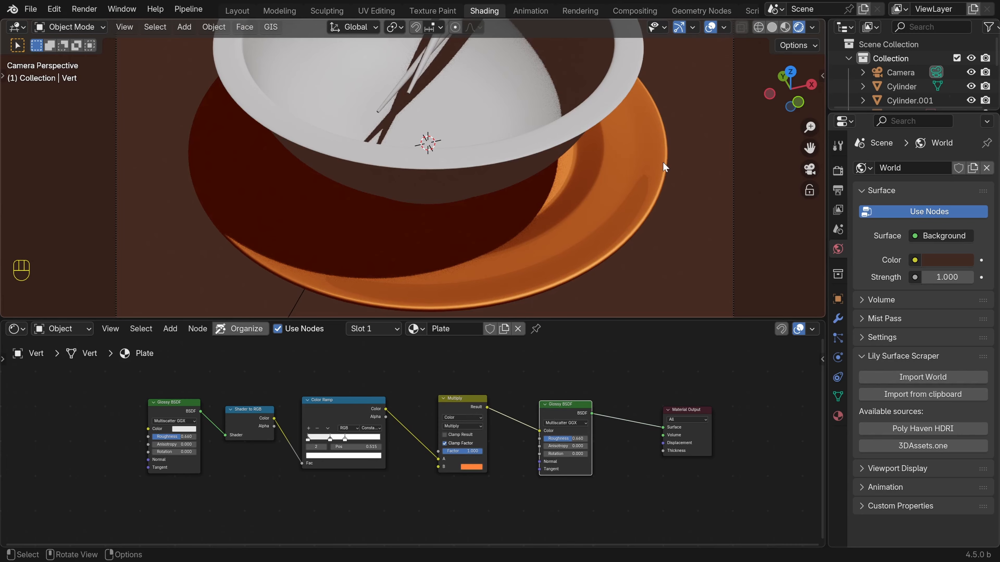
Try different X rotations on the light to test the shadows and reflections on the plate, and undo the changes
{"action": "scroll", "coordinate": [663, 164], "scroll_direction": "down", "scroll_amount": 7}
{"action": "middle_click_drag", "start_coordinate": [496, 173], "coordinate": [507, 200], "text": "shift"}
{"action": "left_click", "coordinate": [486, 88]}
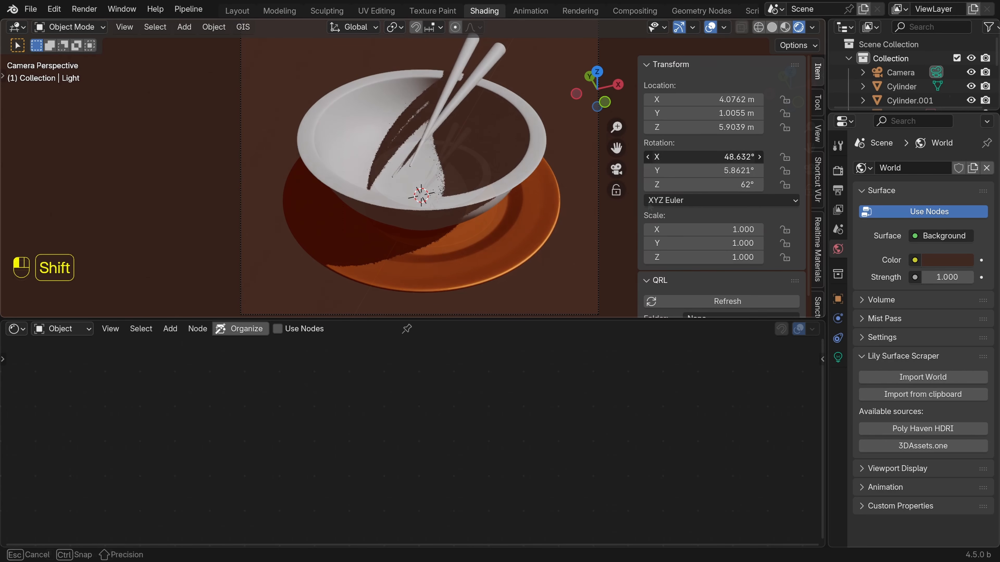
{"action": "left_click_drag", "start_coordinate": [703, 157], "coordinate": [669, 157], "text": "shift"}
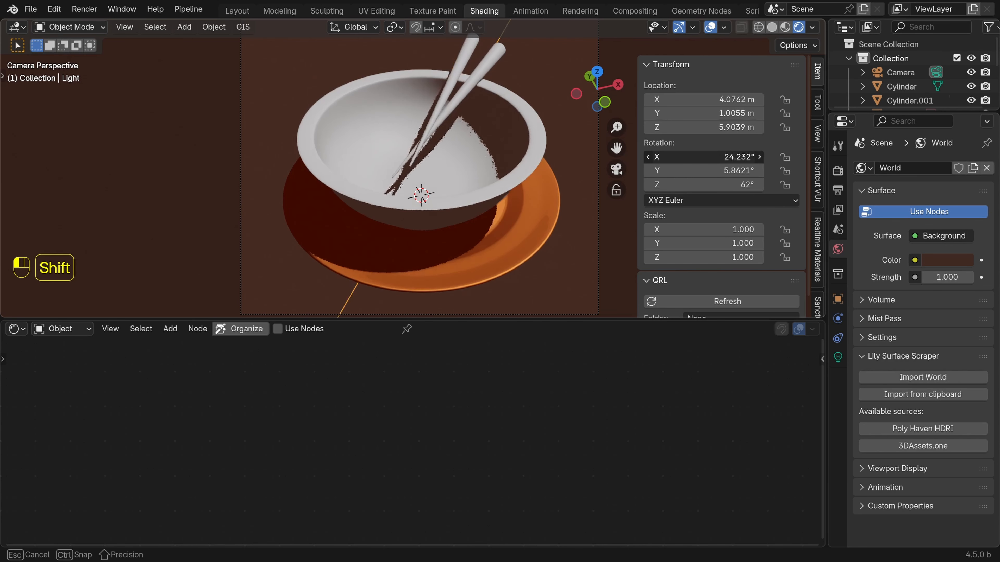
{"action": "key", "text": "ctrl+z"}
{"action": "key", "text": "ctrl+z"}
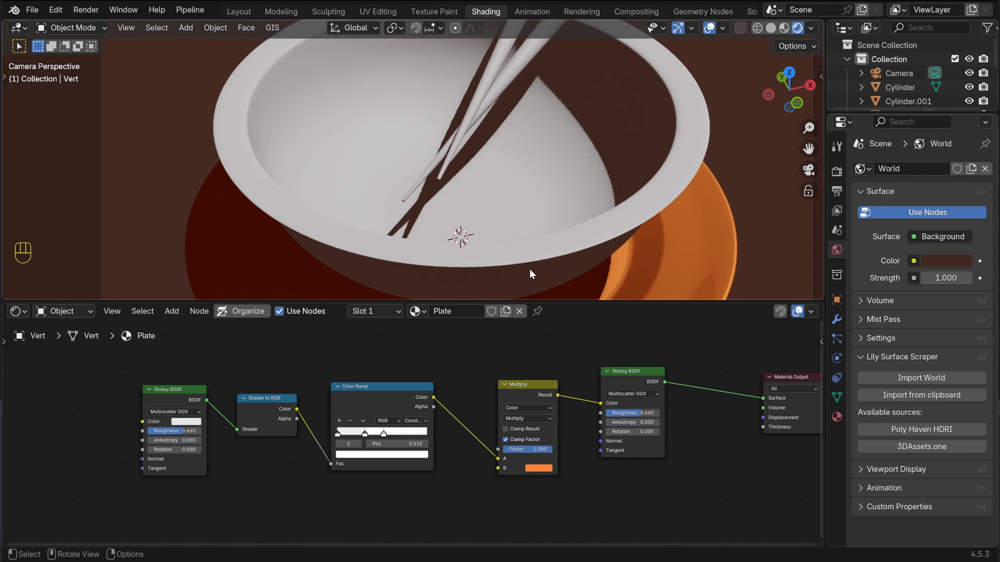
Check the plate's glossy rim up close, switch the node area to the Compositor and enable its node tree
{"action": "scroll", "coordinate": [473, 158], "scroll_direction": "up", "scroll_amount": 5}
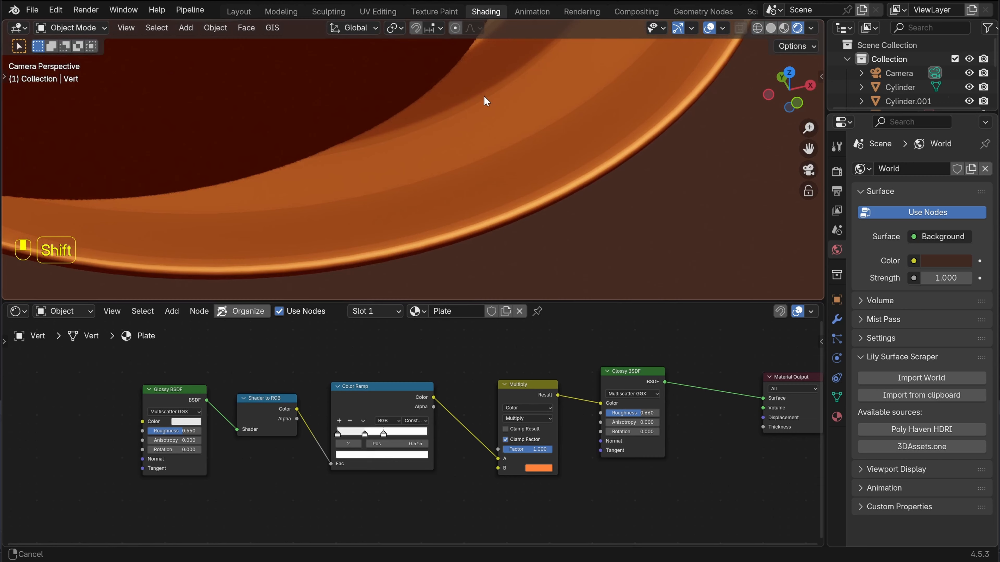
{"action": "middle_click_drag", "start_coordinate": [486, 101], "coordinate": [487, 103], "text": "shift"}
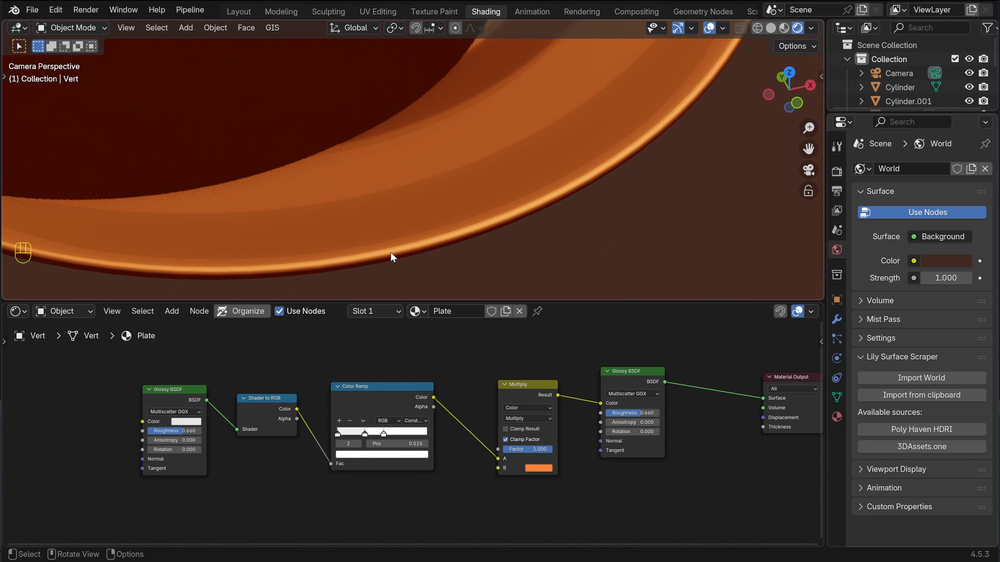
{"action": "scroll", "coordinate": [489, 221], "scroll_direction": "down", "scroll_amount": 8}
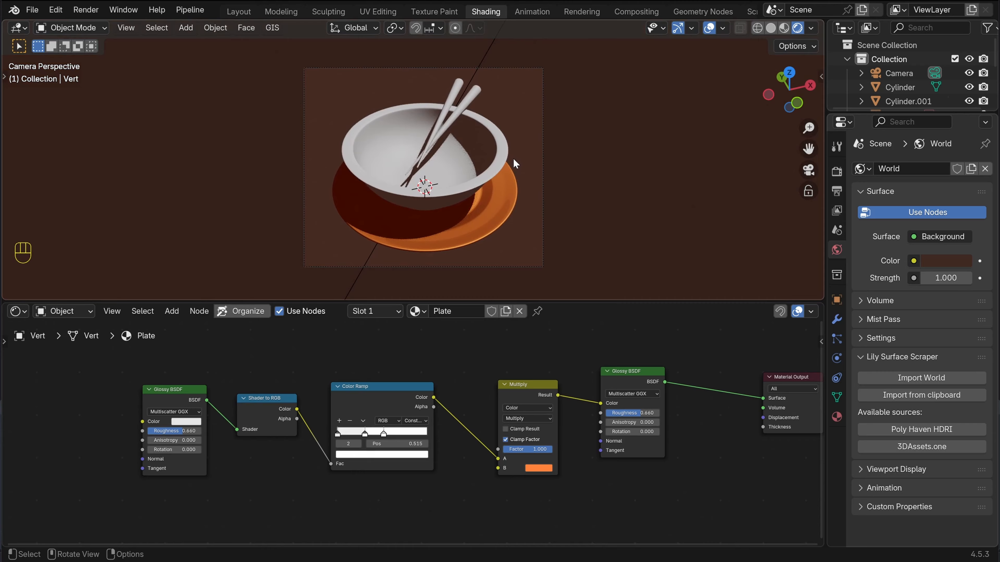
{"action": "left_click", "coordinate": [16, 311]}
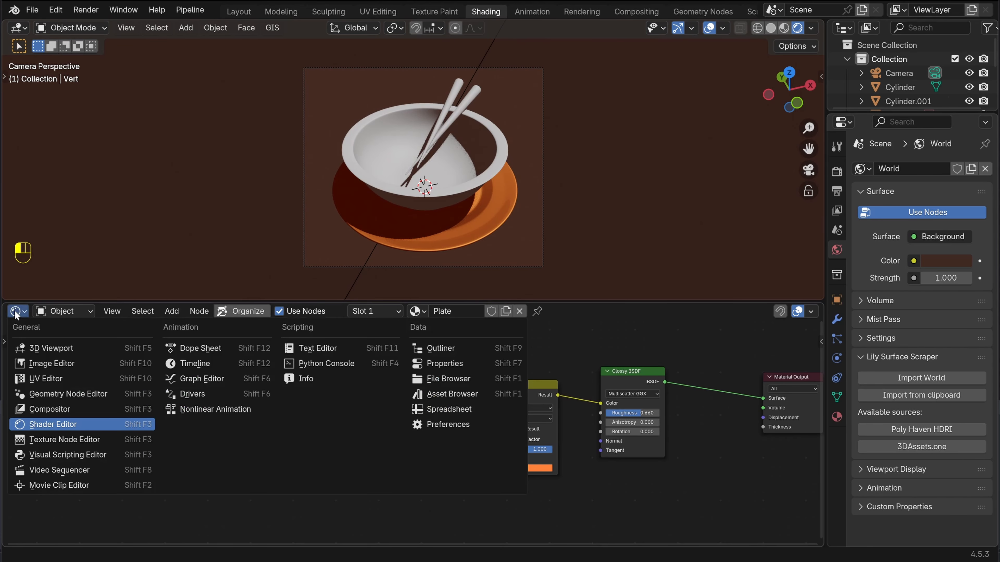
{"action": "left_click", "coordinate": [47, 408]}
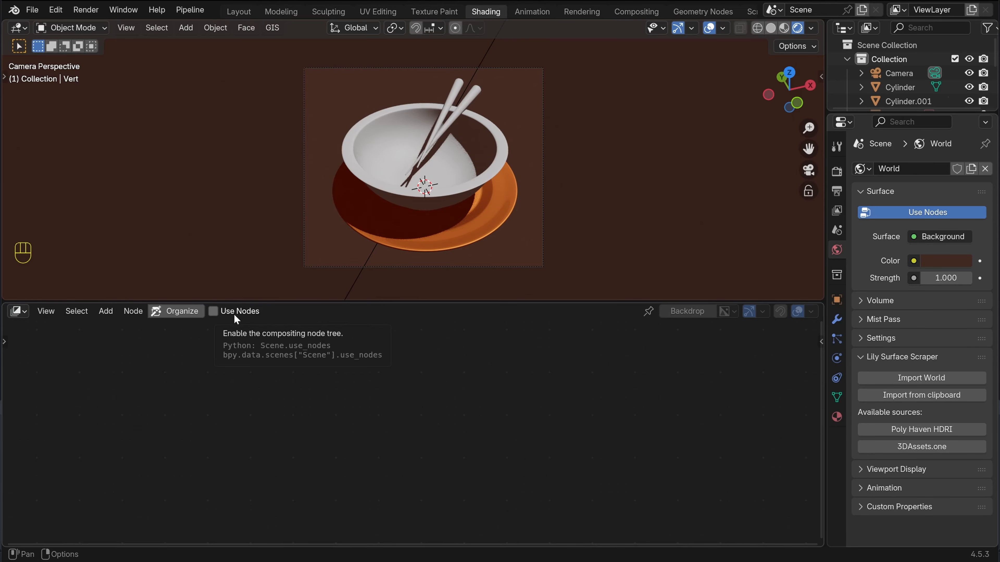
{"action": "left_click", "coordinate": [213, 311]}
{"action": "key", "text": "Home"}
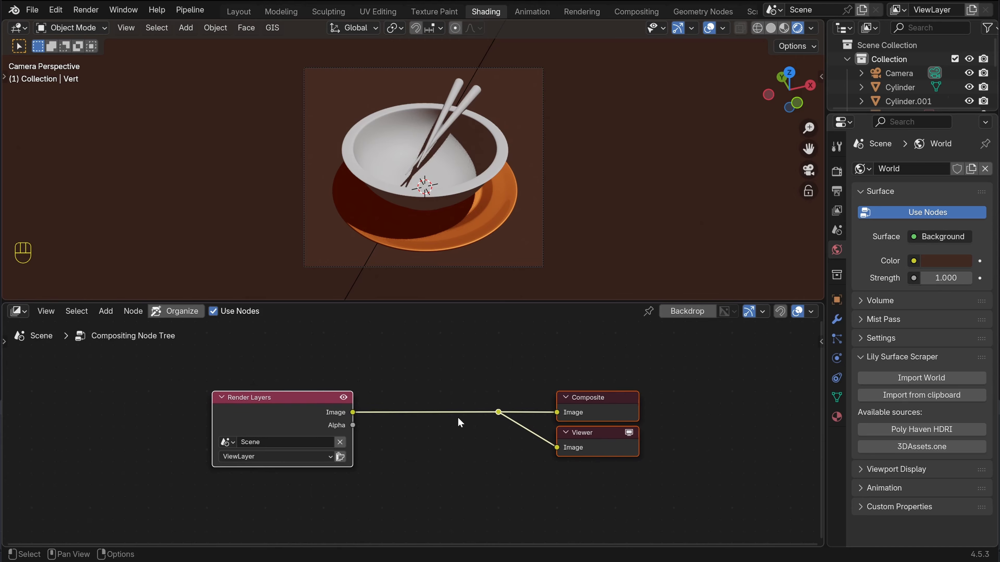
Insert a Bloom Glare node between Render Layers and the Composite and Viewer outputs, keeping Bloom as its glare type
{"action": "key", "text": "shift+a"}
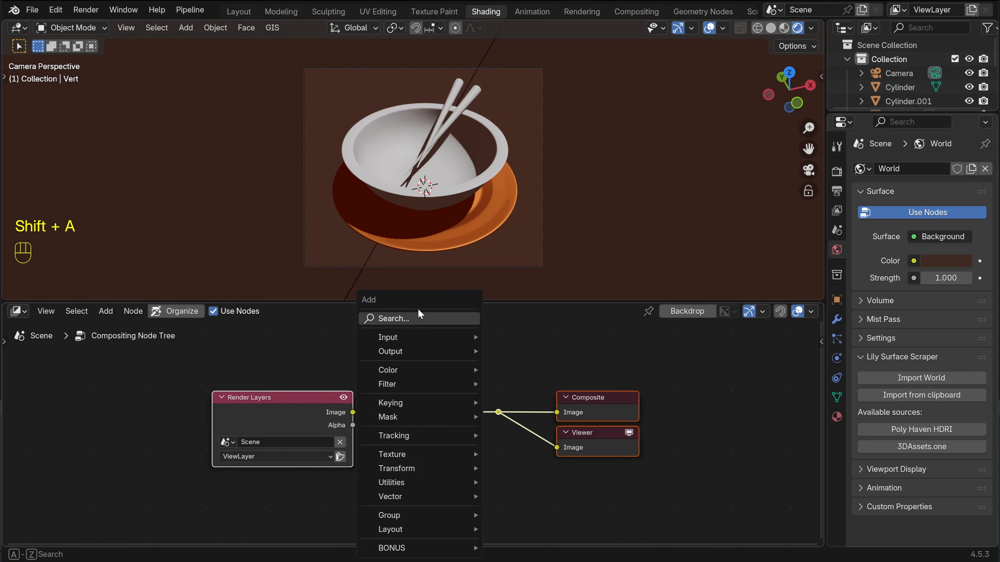
{"action": "left_click", "coordinate": [411, 314]}
{"action": "type", "text": "bloom"}
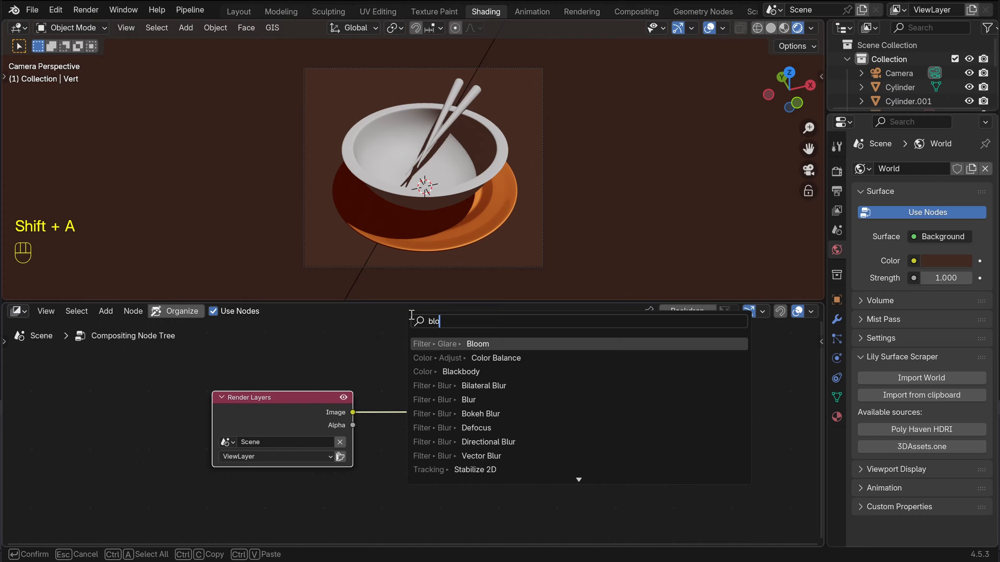
{"action": "left_click", "coordinate": [479, 344]}
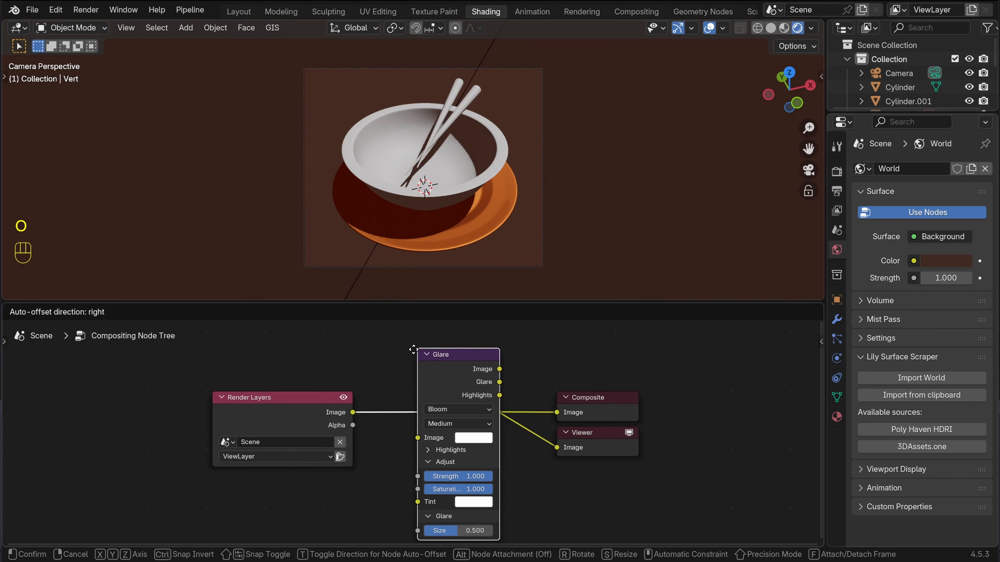
{"action": "left_click", "coordinate": [443, 343]}
{"action": "middle_click_drag", "start_coordinate": [443, 343], "coordinate": [446, 339]}
{"action": "scroll", "coordinate": [447, 339], "scroll_direction": "up", "scroll_amount": 1}
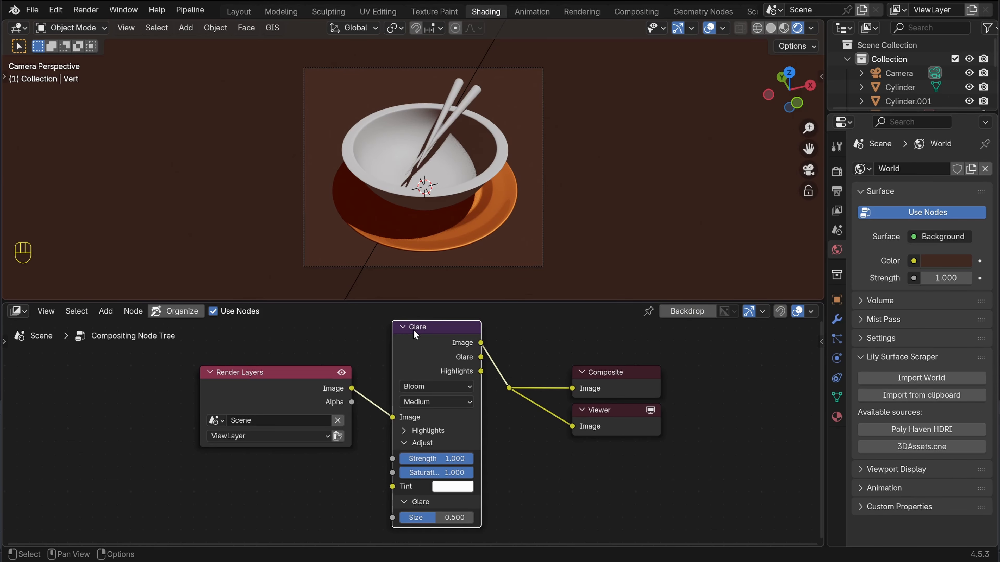
{"action": "left_click", "coordinate": [436, 387]}
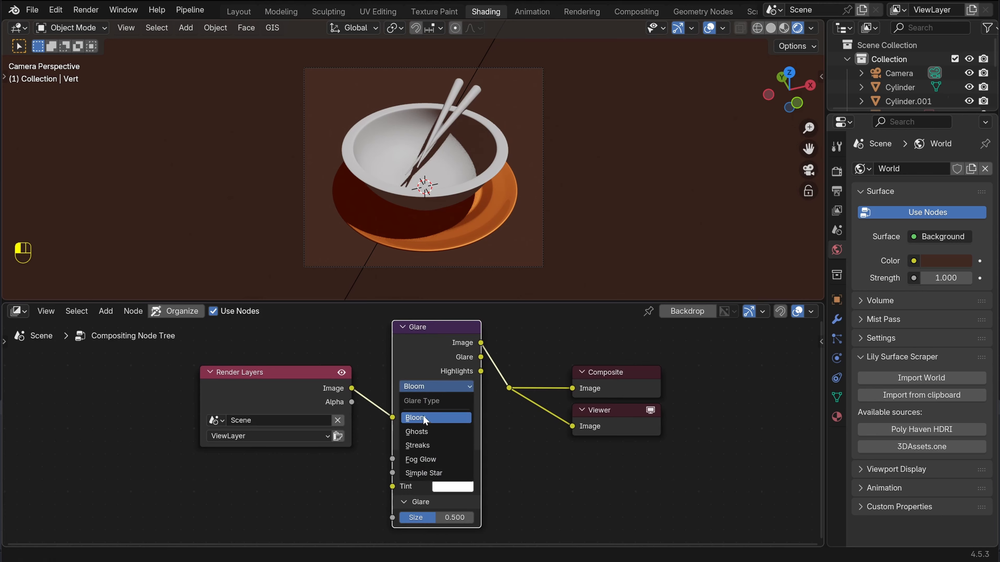
{"action": "left_click", "coordinate": [449, 386]}
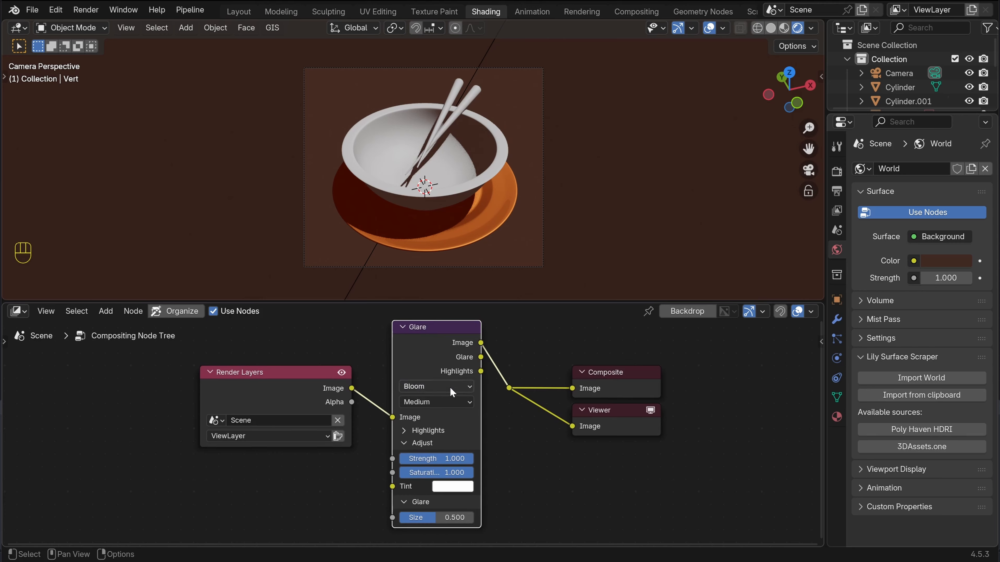
Set the Glare node's strength to 10
{"action": "scroll", "coordinate": [473, 427], "scroll_direction": "up", "scroll_amount": 3}
{"action": "middle_click_drag", "start_coordinate": [473, 429], "coordinate": [463, 378], "text": "shift"}
{"action": "left_click", "coordinate": [421, 410]}
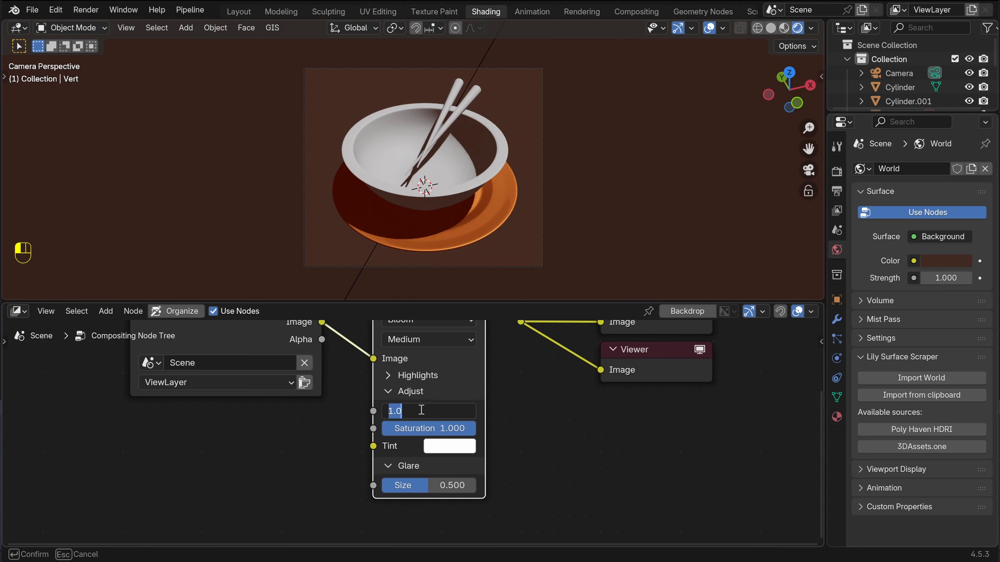
{"action": "key", "text": "Return"}
{"action": "scroll", "coordinate": [421, 410], "scroll_direction": "down", "scroll_amount": 4}
{"action": "middle_click_drag", "start_coordinate": [455, 382], "coordinate": [463, 427], "text": "shift"}
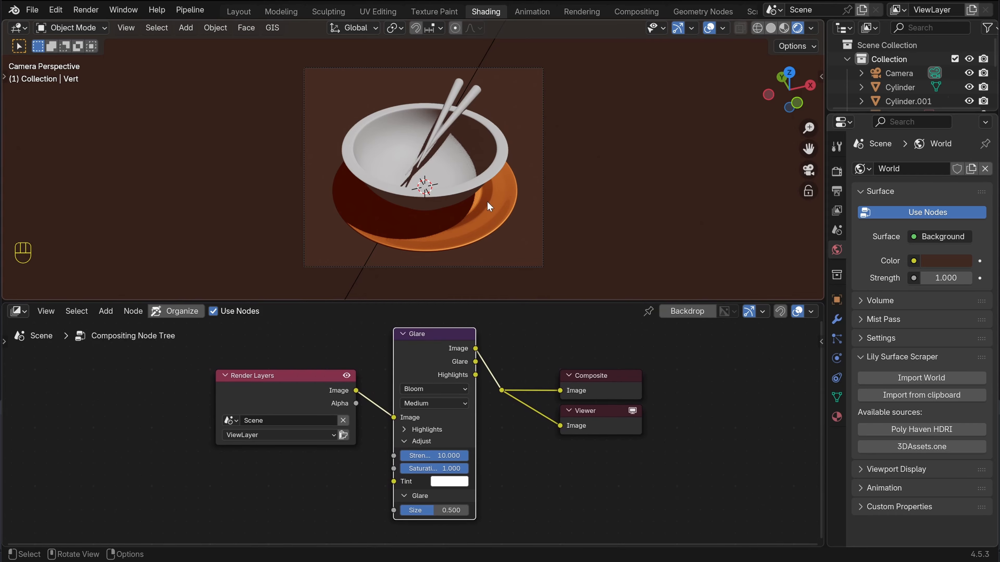
Enable the compositor in the viewport shading, trying the Camera option before setting it to Always
{"action": "left_click", "coordinate": [811, 29]}
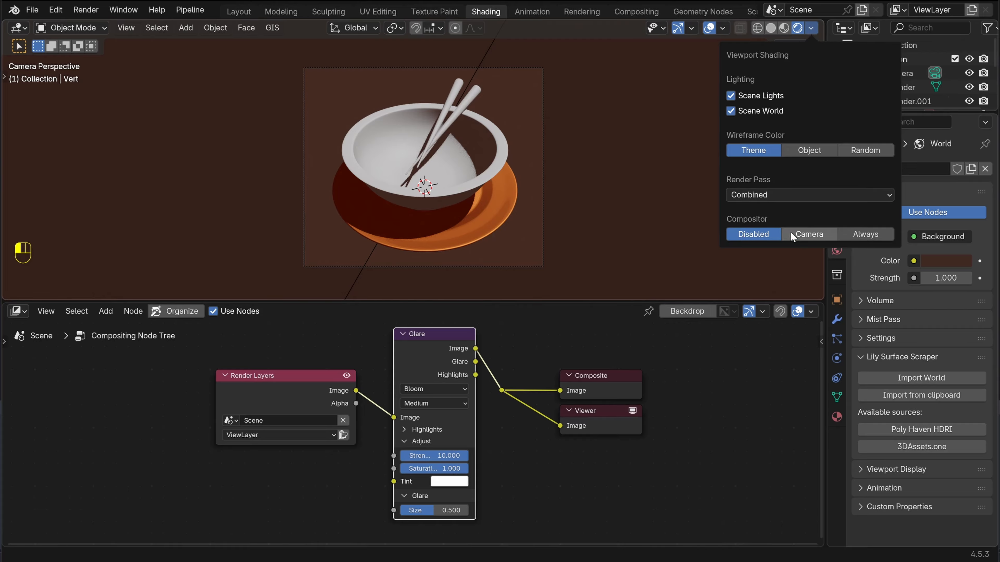
{"action": "left_click", "coordinate": [817, 233]}
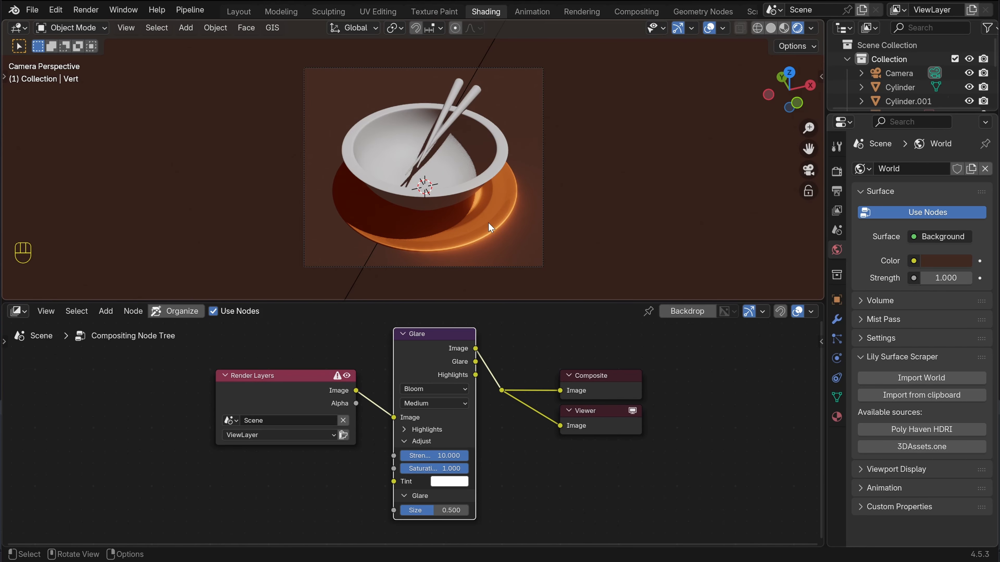
{"action": "middle_click_drag", "start_coordinate": [488, 222], "coordinate": [519, 209]}
{"action": "key", "text": "KP_0"}
{"action": "left_click", "coordinate": [811, 28]}
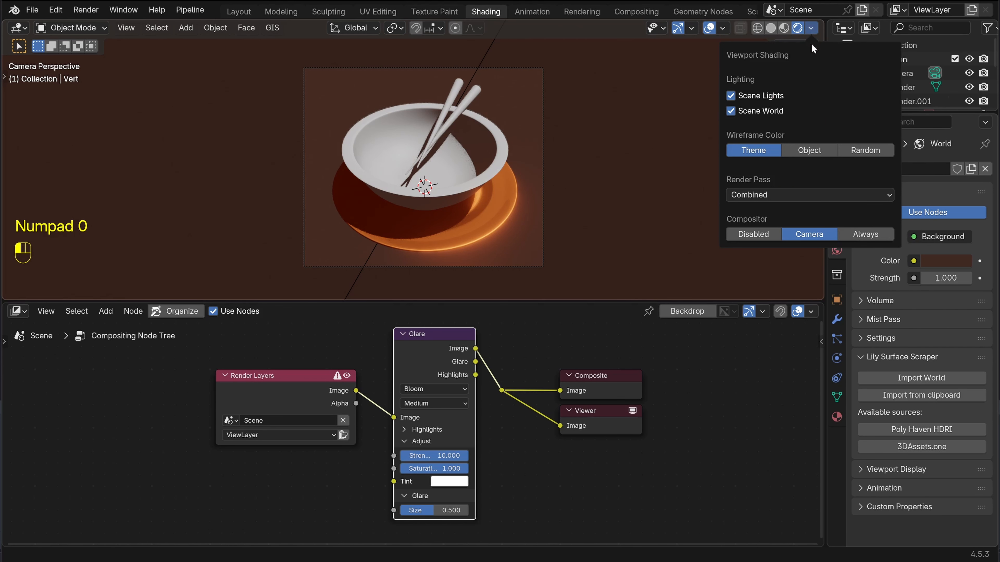
{"action": "left_click", "coordinate": [865, 234]}
{"action": "middle_click_drag", "start_coordinate": [524, 192], "coordinate": [560, 182]}
{"action": "key", "text": "KP_0"}
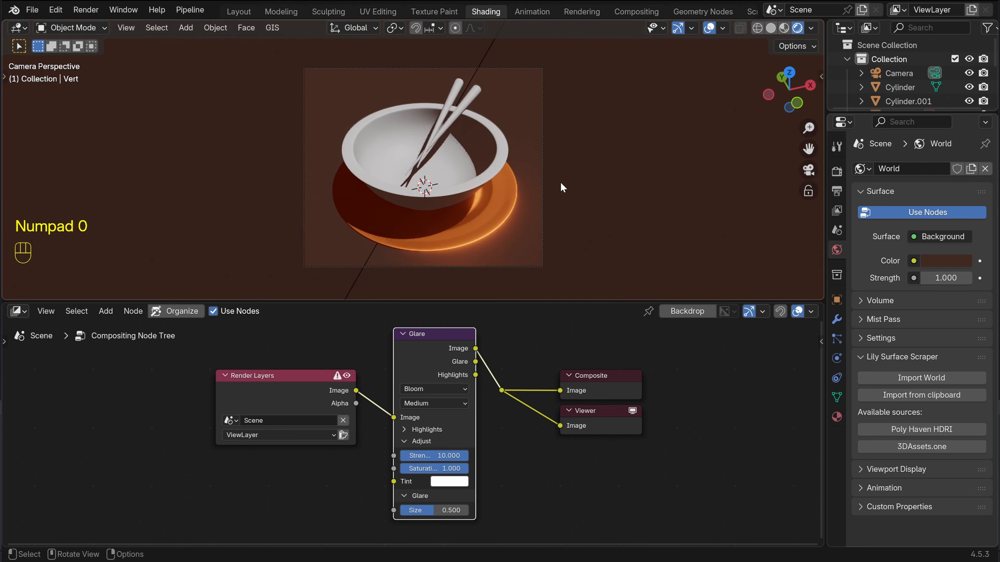
Check the Glare node's Highlights settings, keep Bloom as its type and set its quality to High
{"action": "scroll", "coordinate": [512, 462], "scroll_direction": "up", "scroll_amount": 1}
{"action": "scroll", "coordinate": [502, 448], "scroll_direction": "down", "scroll_amount": 2, "text": "shift"}
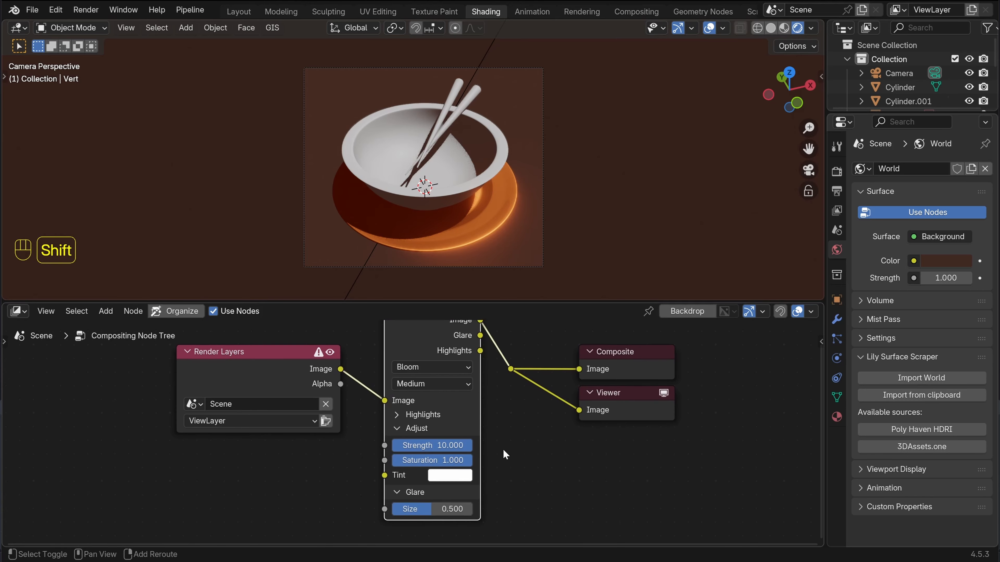
{"action": "left_click", "coordinate": [396, 416]}
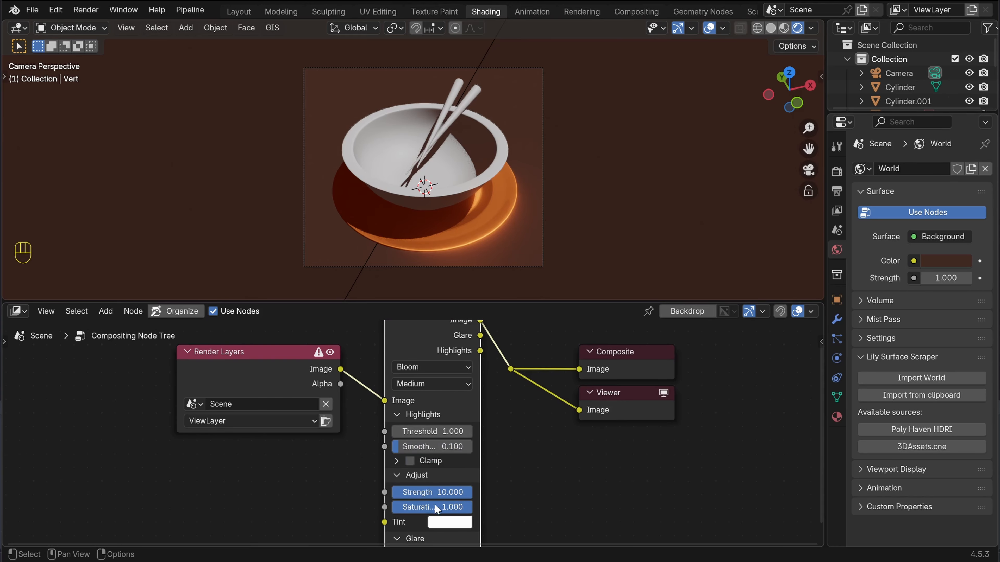
{"action": "left_click", "coordinate": [395, 417]}
{"action": "left_click", "coordinate": [428, 367]}
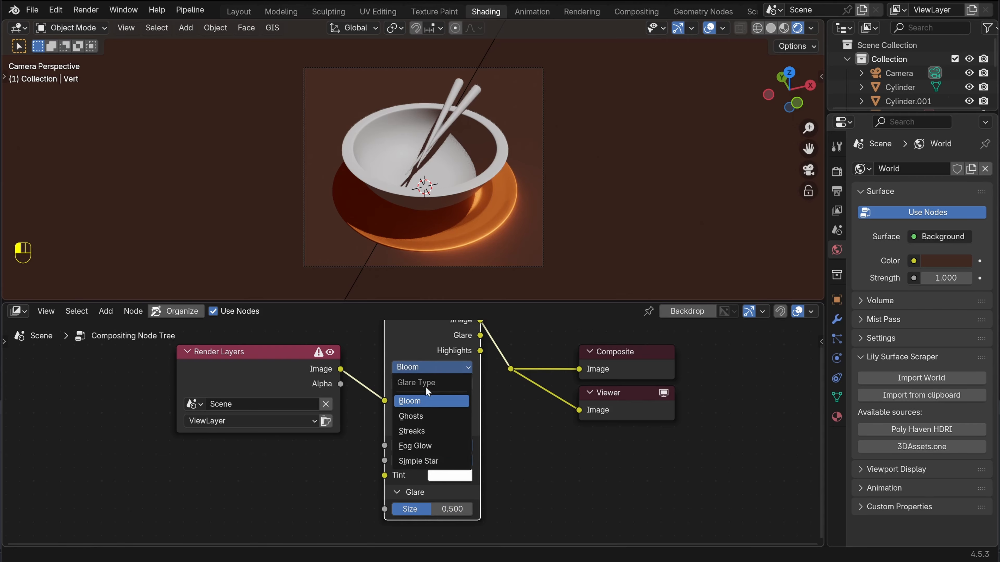
{"action": "left_click", "coordinate": [412, 403]}
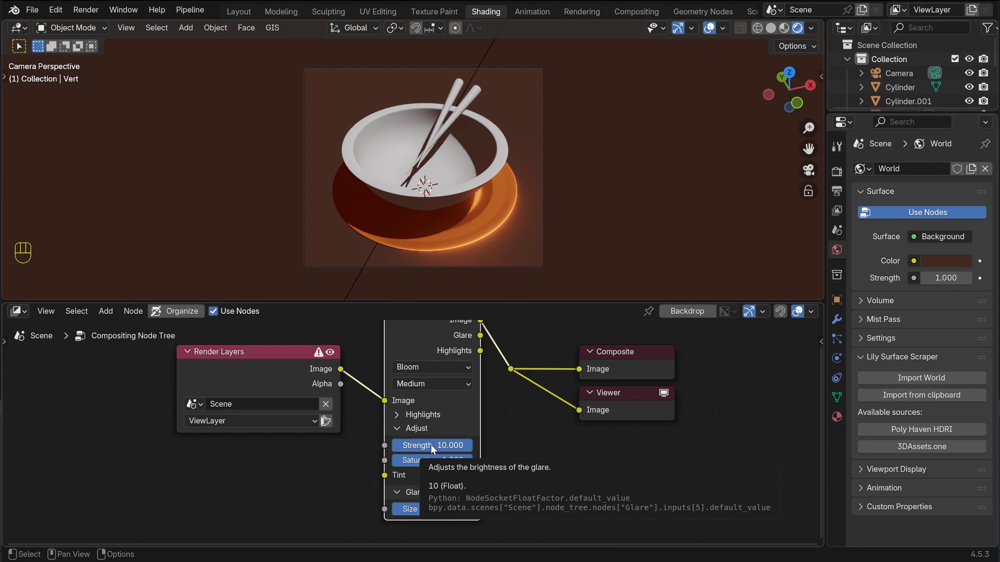
{"action": "left_click", "coordinate": [424, 383]}
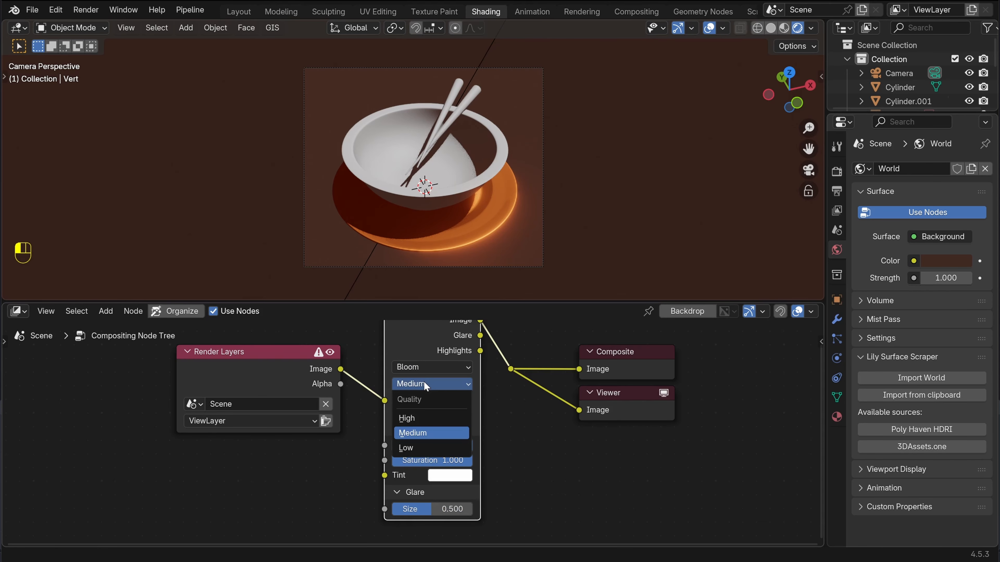
{"action": "left_click", "coordinate": [421, 419]}
{"action": "key", "text": "Home"}
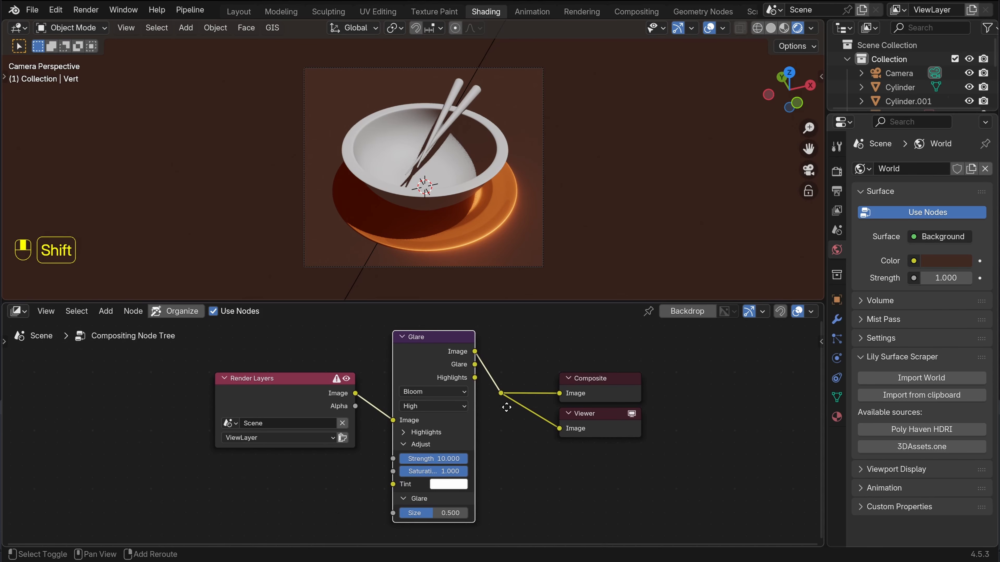
Switch the node area back to the Shader Editor and try linking the Glossy BSDF output directly to the Color Ramp's Fac input
{"action": "left_click", "coordinate": [23, 314]}
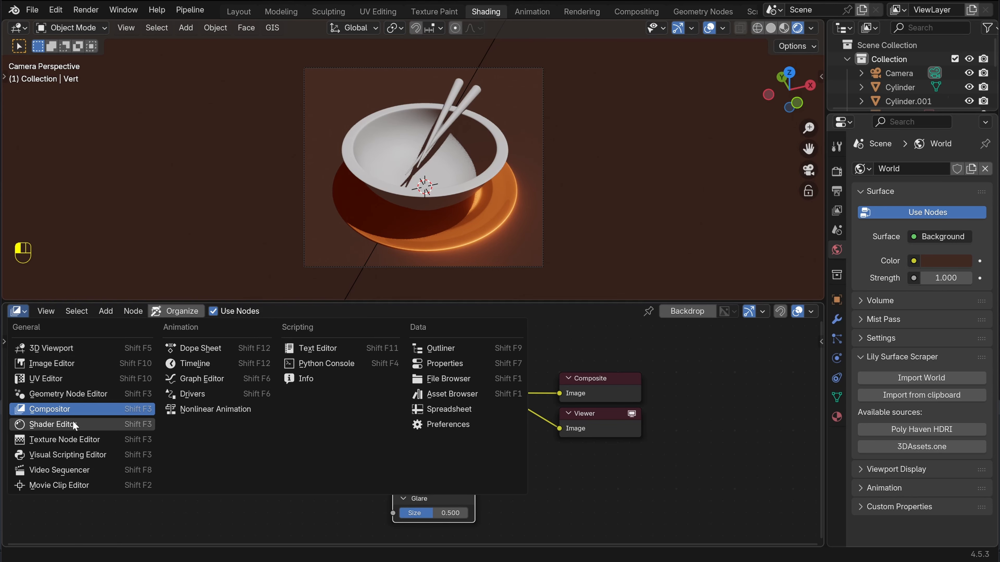
{"action": "left_click", "coordinate": [53, 424]}
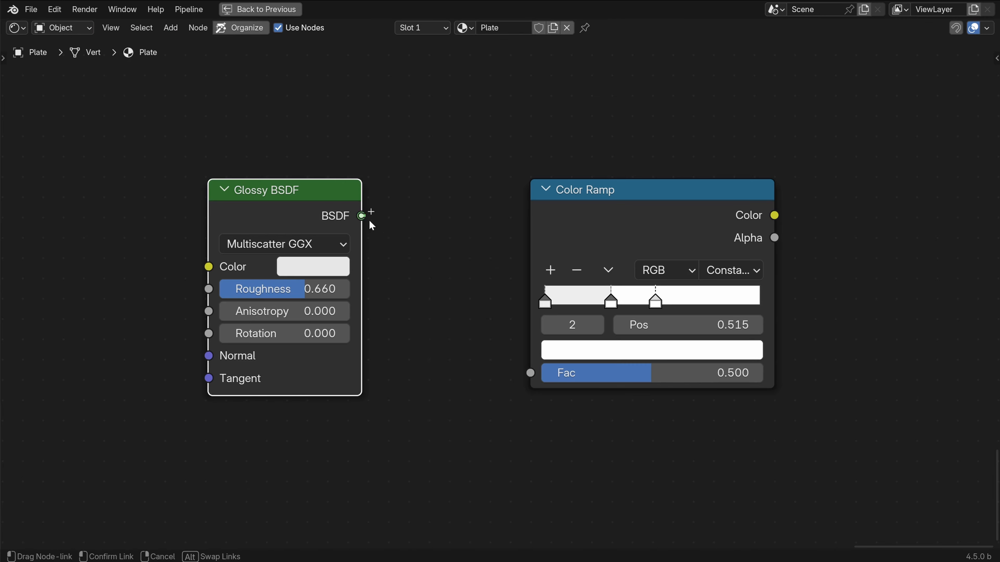
{"action": "left_click_drag", "start_coordinate": [361, 216], "coordinate": [530, 373]}
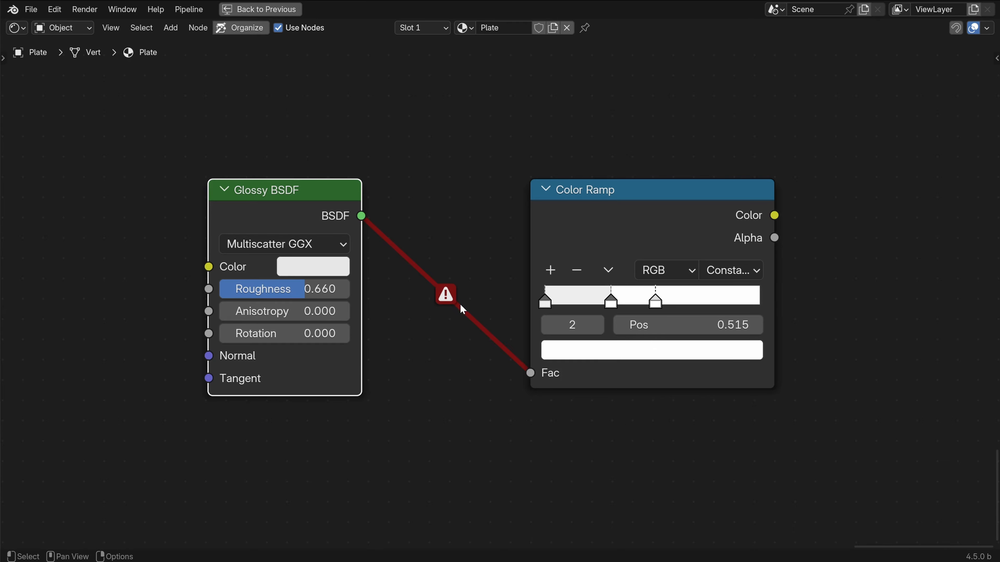
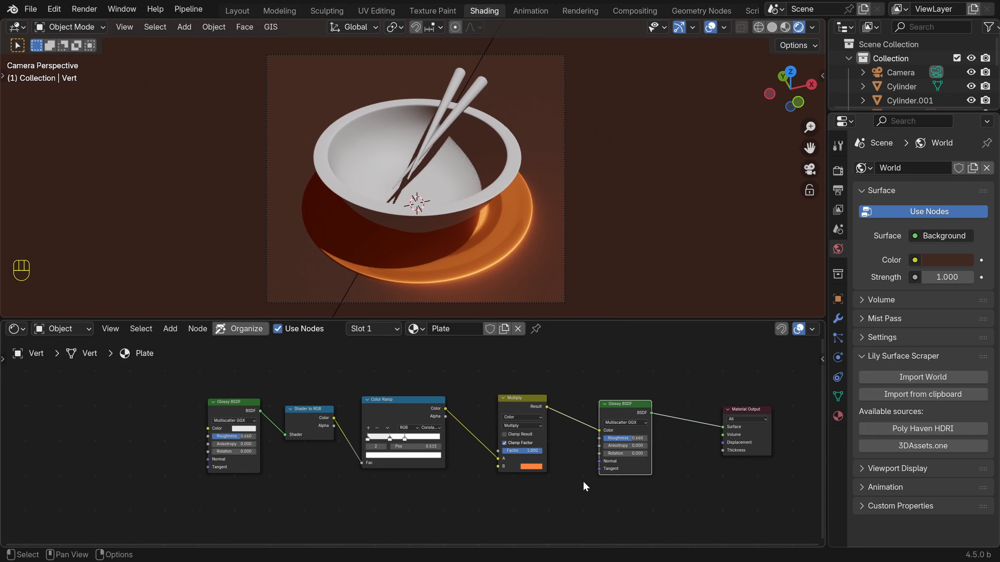
Move the plate material's node chain, from the first to the second Glossy BSDF, farther away from the Material Output
{"action": "scroll", "coordinate": [499, 397], "scroll_direction": "down", "scroll_amount": 2}
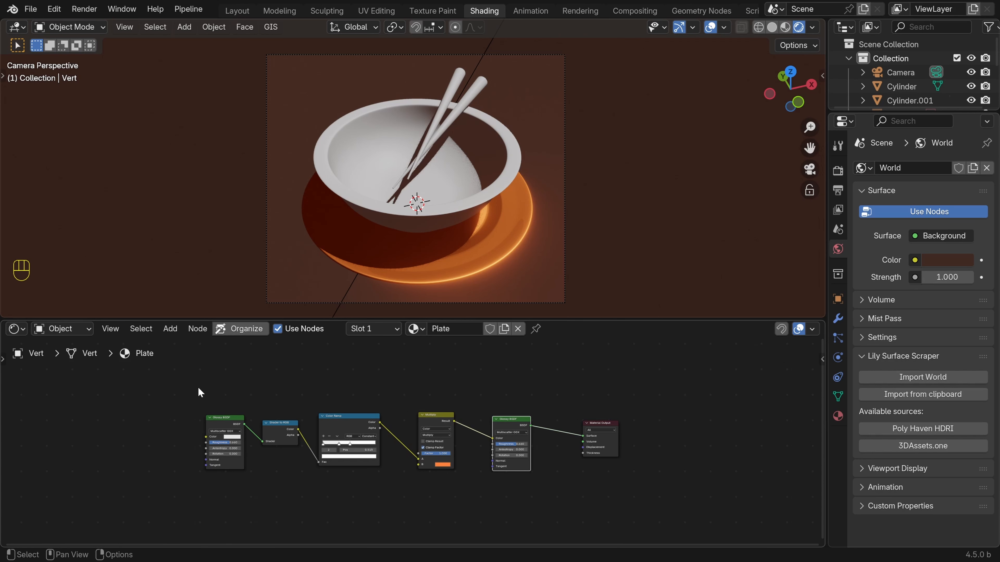
{"action": "left_click_drag", "start_coordinate": [198, 389], "coordinate": [525, 493]}
{"action": "key", "text": "g"}
{"action": "left_click", "coordinate": [531, 406]}
{"action": "scroll", "coordinate": [531, 407], "scroll_direction": "up", "scroll_amount": 6}
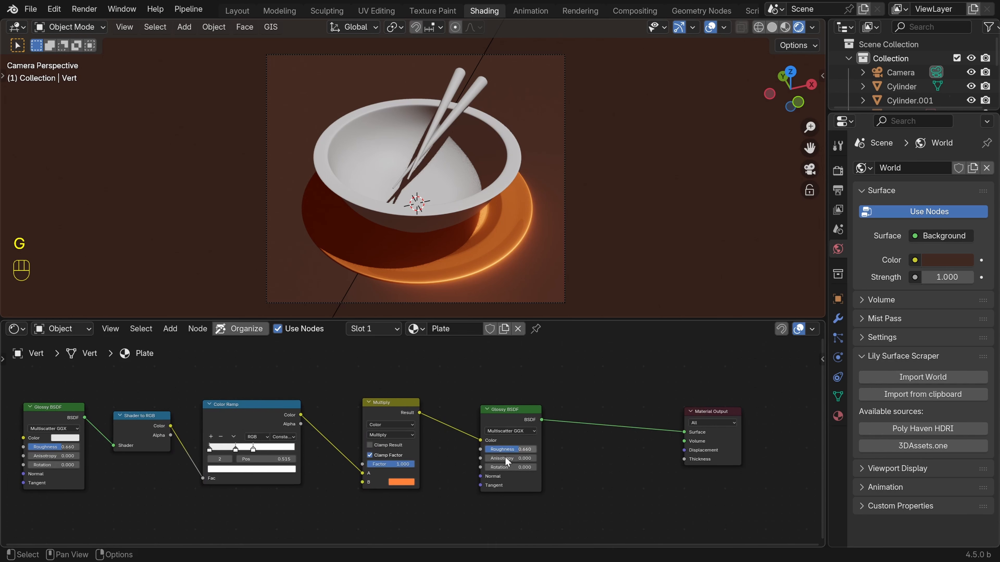
Try darkening the color of the Color Ramp's first stop and undo the change
{"action": "scroll", "coordinate": [502, 504], "scroll_direction": "up", "scroll_amount": 4}
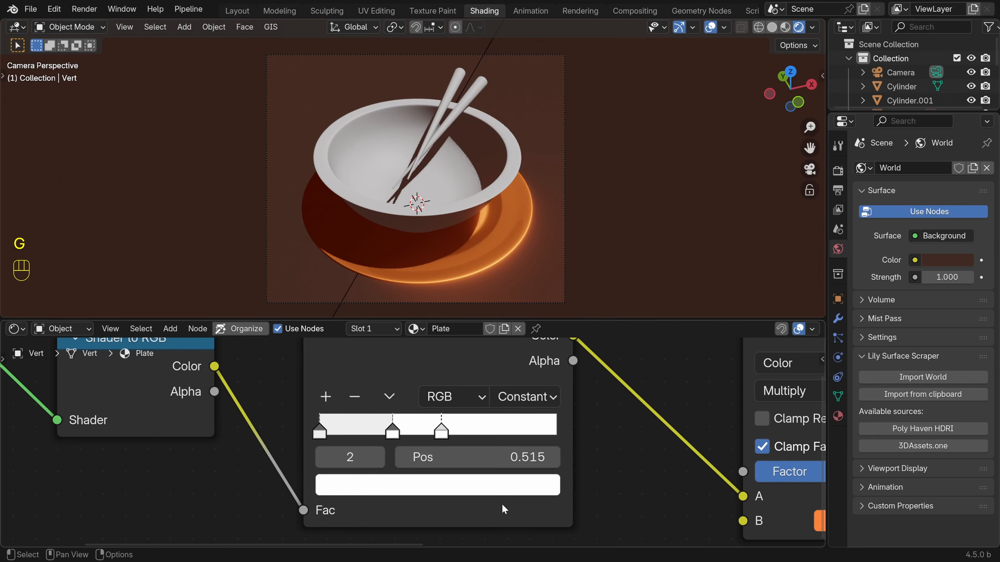
{"action": "middle_click_drag", "start_coordinate": [580, 514], "coordinate": [564, 498], "text": "shift"}
{"action": "left_click", "coordinate": [306, 415]}
{"action": "left_click", "coordinate": [392, 470]}
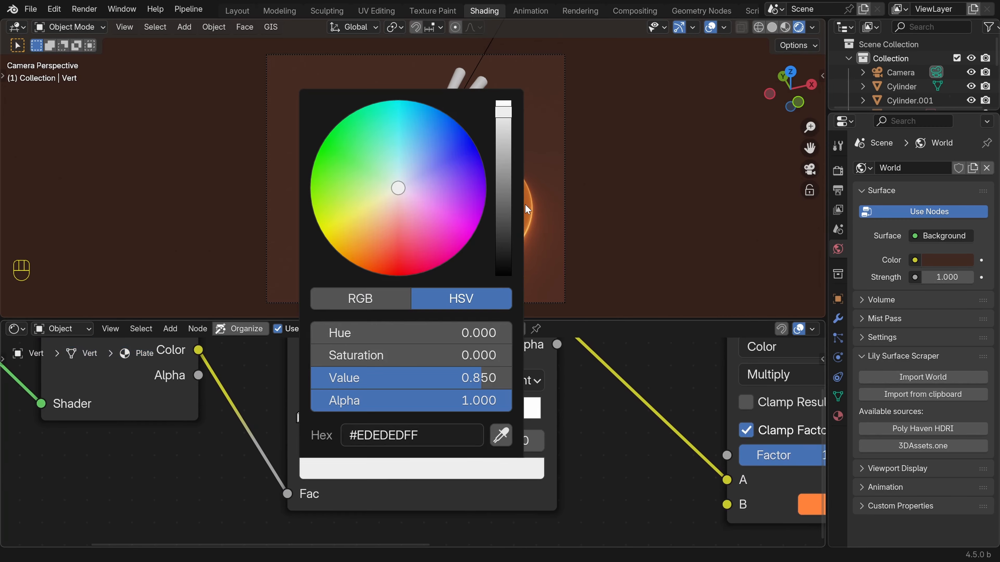
{"action": "left_click_drag", "start_coordinate": [504, 142], "coordinate": [503, 152]}
{"action": "middle_click_drag", "start_coordinate": [483, 246], "coordinate": [429, 169], "text": "shift"}
{"action": "scroll", "coordinate": [428, 170], "scroll_direction": "up", "scroll_amount": 4}
{"action": "key", "text": "ctrl+z"}
Try a color value of 1 for the Color Ramp's brightest stop and check the plate's rim glow
{"action": "left_click", "coordinate": [436, 475]}
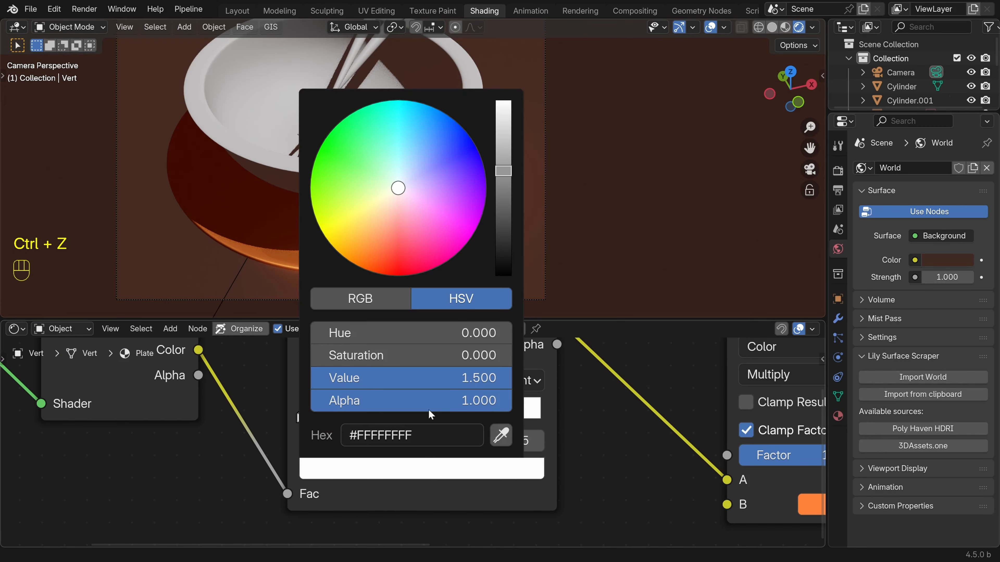
{"action": "double_click", "coordinate": [435, 377]}
{"action": "type", "text": "1"}
{"action": "key", "text": "Return"}
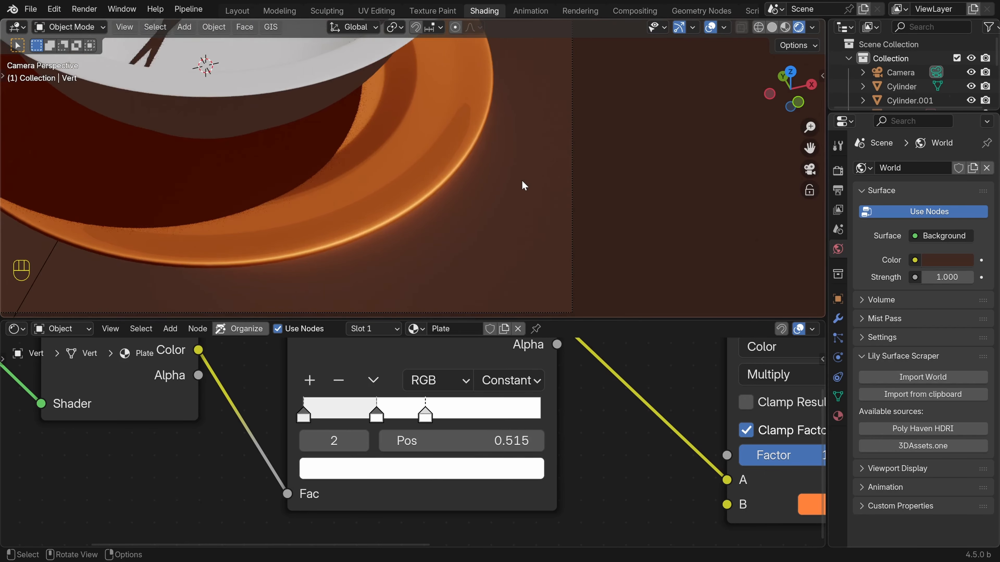
{"action": "scroll", "coordinate": [522, 182], "scroll_direction": "up", "scroll_amount": 2}
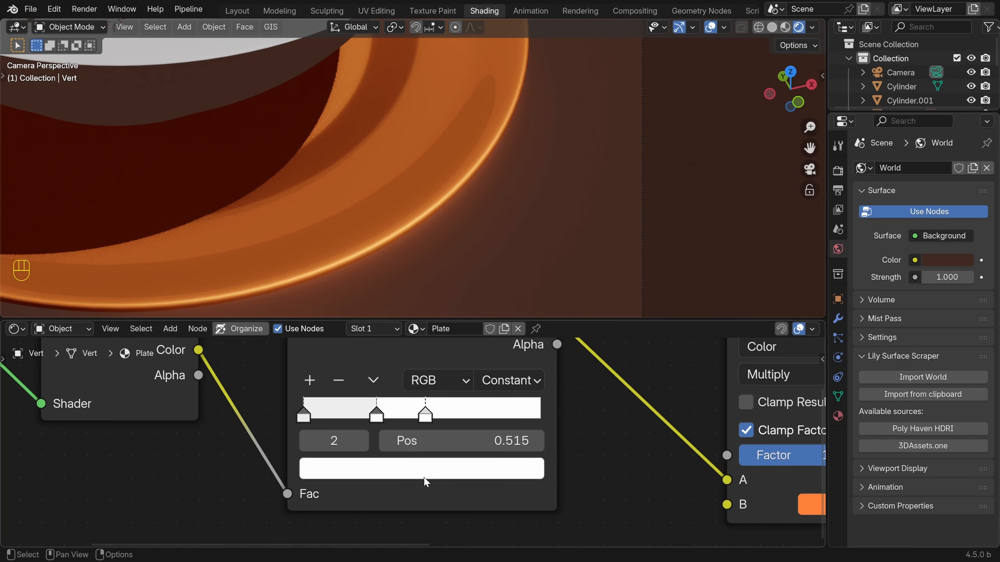
Try a color value of 3 for the Color Ramp's brightest stop and check the bloom on the plate
{"action": "left_click", "coordinate": [426, 476]}
{"action": "left_click", "coordinate": [411, 379]}
{"action": "type", "text": "3"}
{"action": "key", "text": "Return"}
{"action": "scroll", "coordinate": [569, 222], "scroll_direction": "down", "scroll_amount": 4}
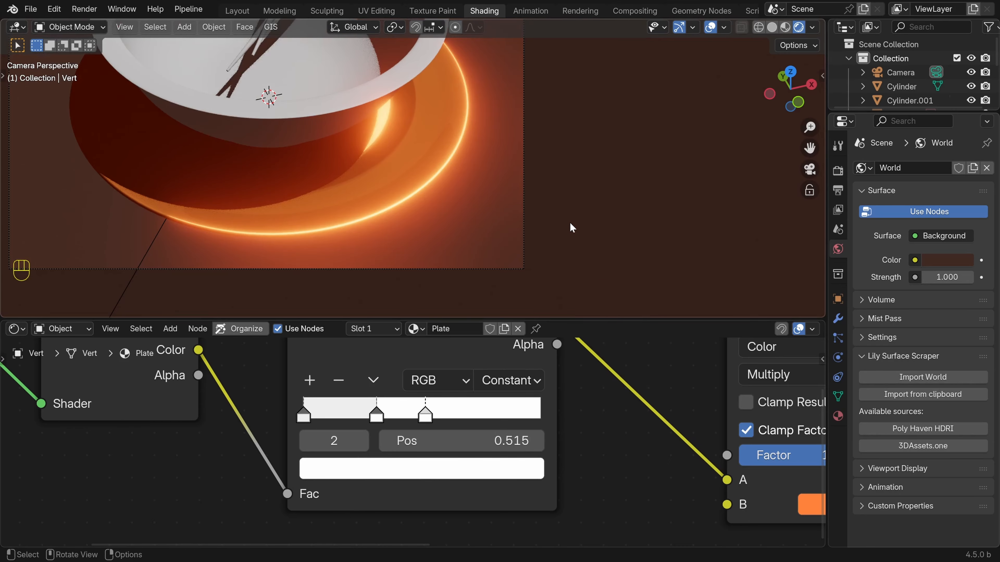
{"action": "scroll", "coordinate": [572, 228], "scroll_direction": "down", "scroll_amount": 3}
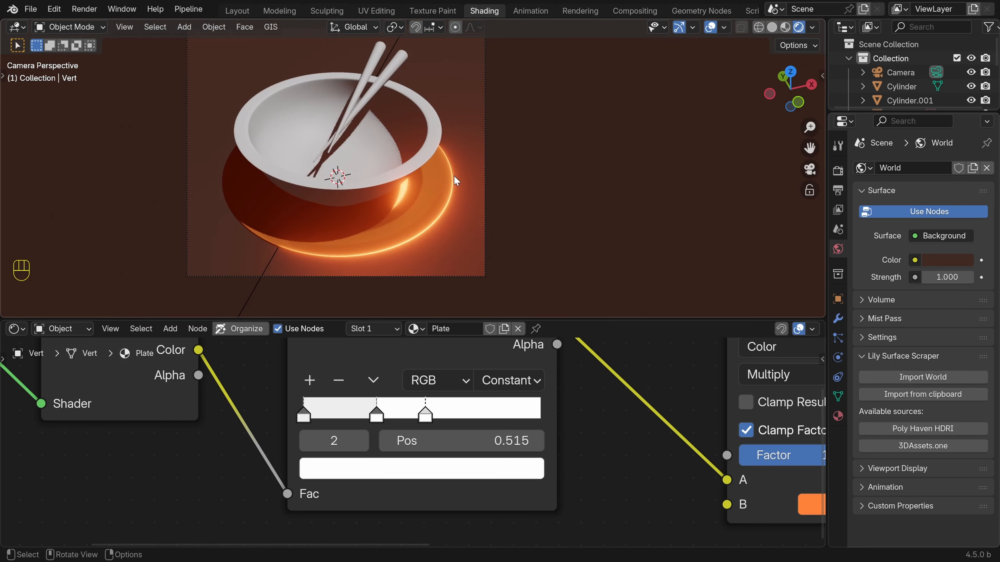
Restore the color value of the Color Ramp's brightest stop to 1.5
{"action": "scroll", "coordinate": [439, 246], "scroll_direction": "up", "scroll_amount": 3}
{"action": "left_click", "coordinate": [437, 471]}
{"action": "left_click", "coordinate": [448, 373]}
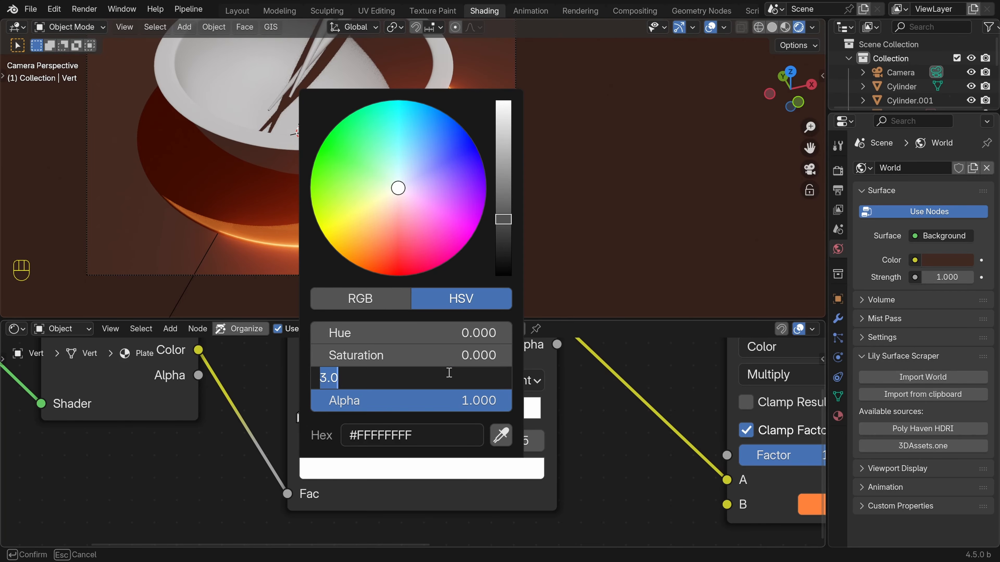
{"action": "type", "text": "1.5"}
{"action": "key", "text": "Return"}
{"action": "scroll", "coordinate": [524, 212], "scroll_direction": "down", "scroll_amount": 2}
{"action": "middle_click_drag", "start_coordinate": [446, 192], "coordinate": [502, 224], "text": "shift"}
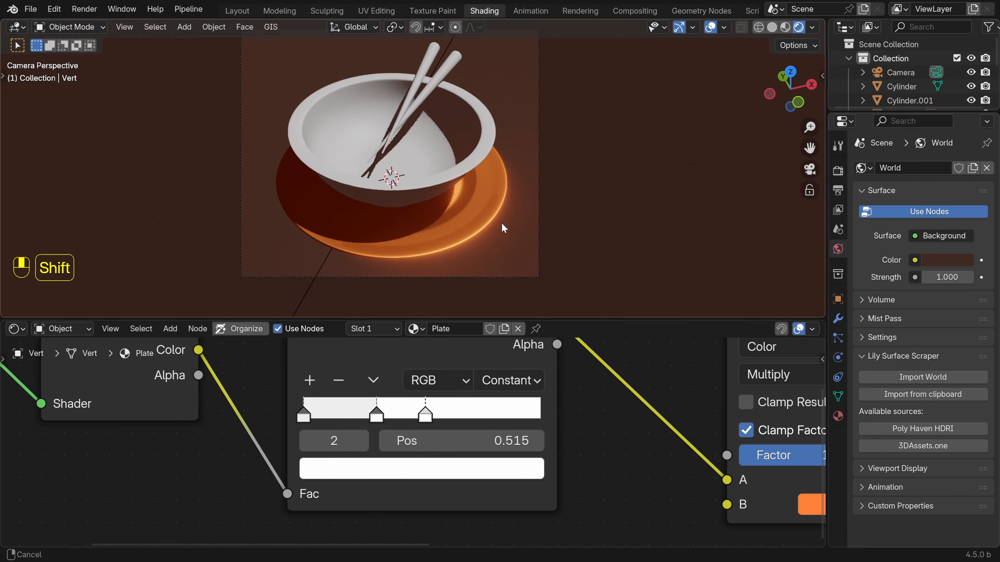
{"action": "scroll", "coordinate": [508, 231], "scroll_direction": "up", "scroll_amount": 2}
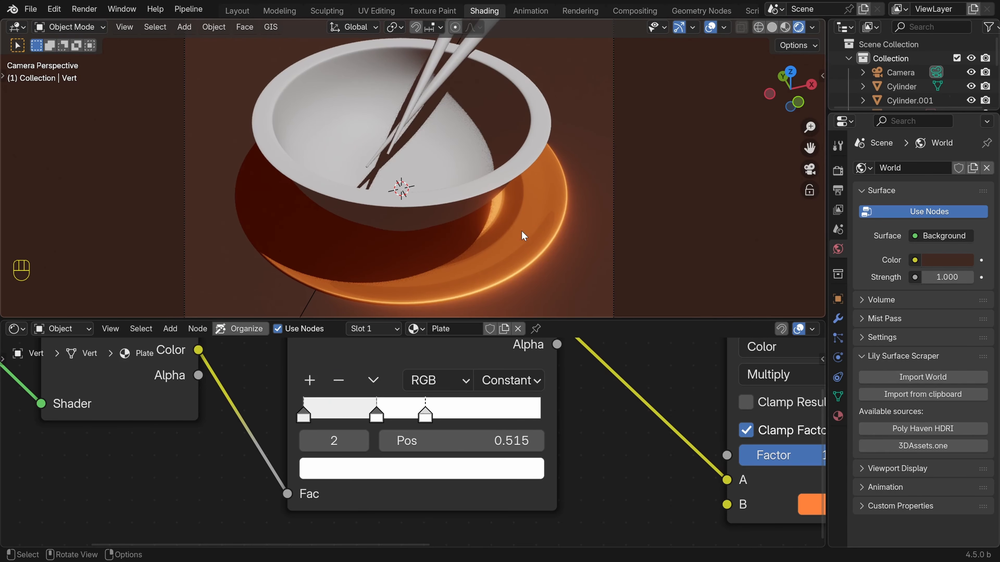
Assign the existing Plate material to the bowl and clear the selection
{"action": "scroll", "coordinate": [504, 412], "scroll_direction": "down", "scroll_amount": 6}
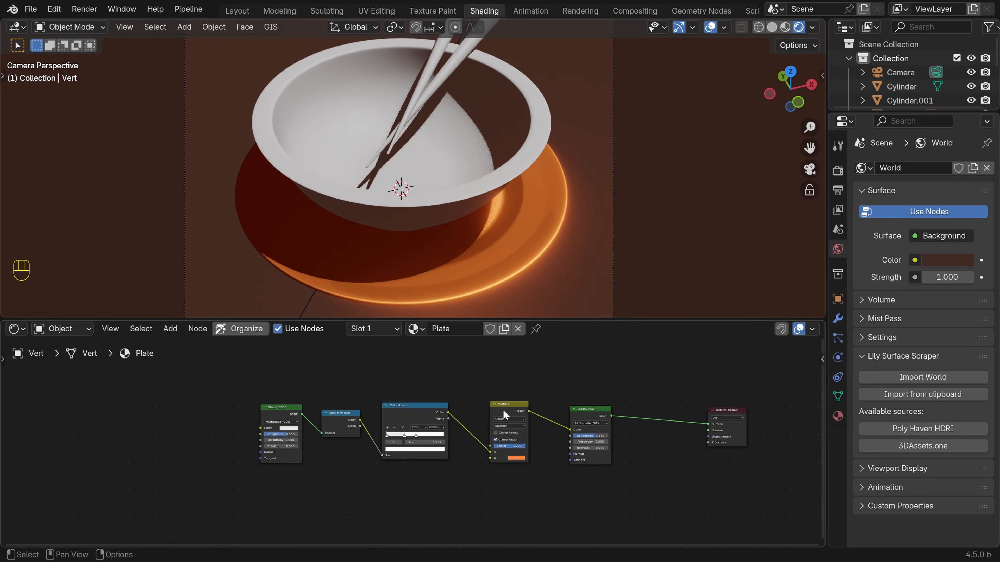
{"action": "left_click", "coordinate": [467, 188]}
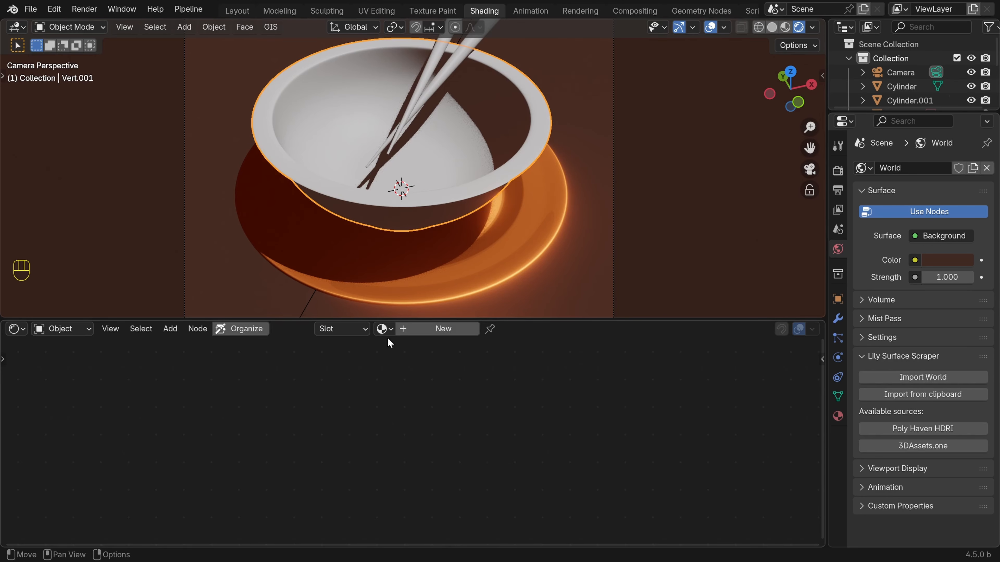
{"action": "left_click", "coordinate": [385, 330]}
{"action": "left_click", "coordinate": [407, 351]}
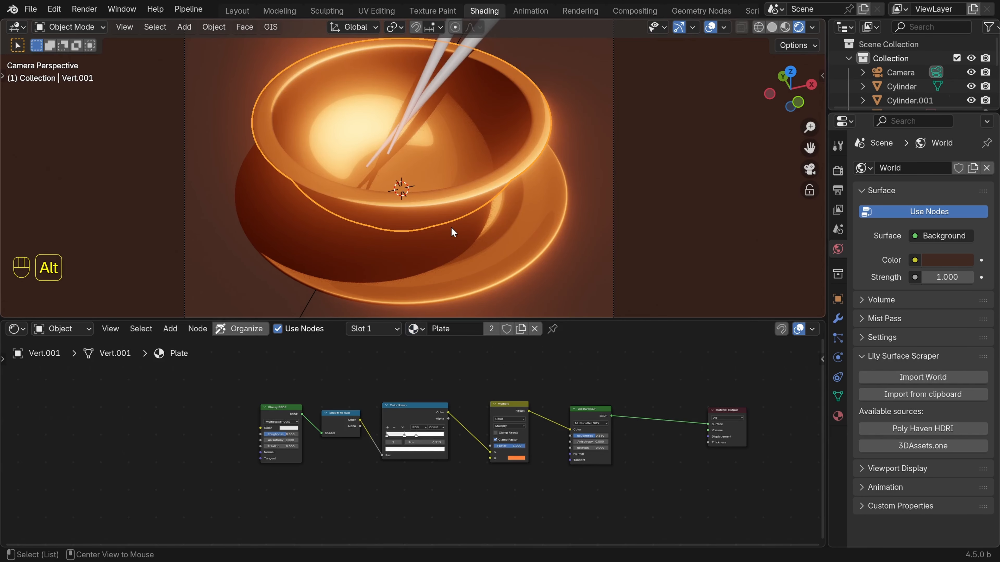
{"action": "key", "text": "alt+a"}
Examine up close how the shared material shades the bowl's underside and the shadowed part of the plate
{"action": "scroll", "coordinate": [439, 224], "scroll_direction": "down", "scroll_amount": 2}
{"action": "middle_click_drag", "start_coordinate": [444, 192], "coordinate": [446, 203], "text": "shift"}
{"action": "scroll", "coordinate": [447, 203], "scroll_direction": "up", "scroll_amount": 1}
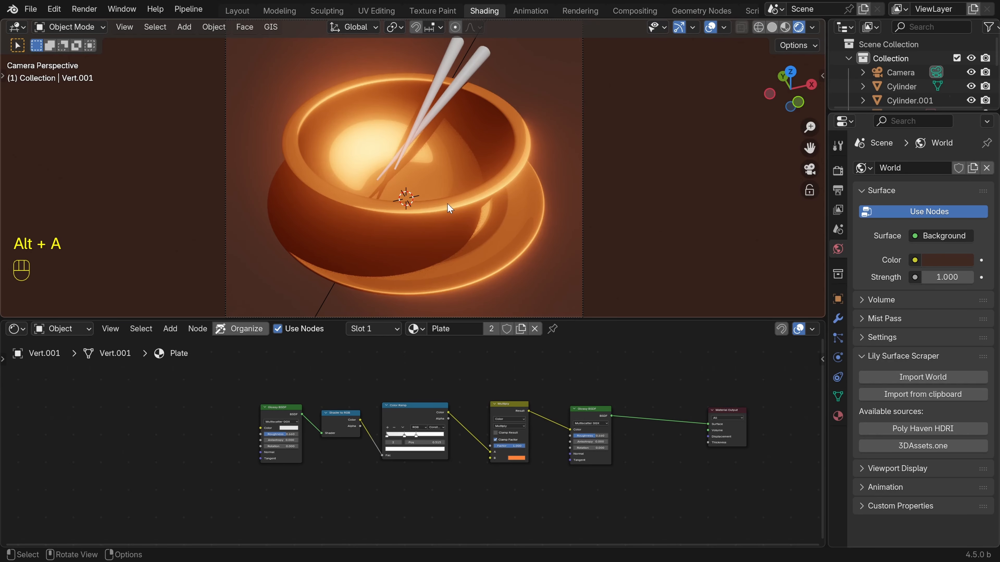
{"action": "middle_click_drag", "start_coordinate": [400, 246], "coordinate": [389, 203], "text": "shift"}
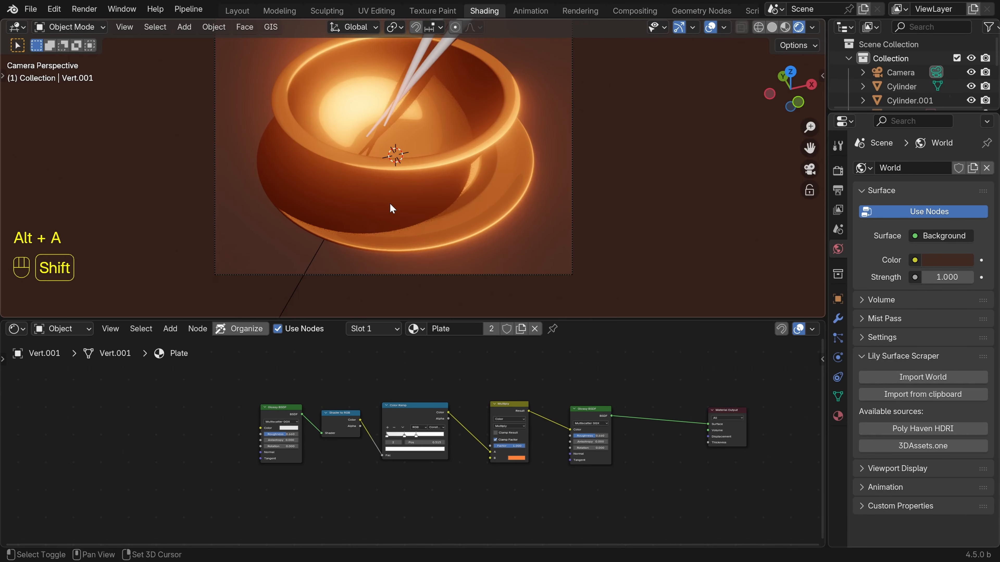
{"action": "scroll", "coordinate": [389, 202], "scroll_direction": "up", "scroll_amount": 2}
{"action": "left_click", "coordinate": [412, 231]}
{"action": "scroll", "coordinate": [413, 231], "scroll_direction": "up", "scroll_amount": 3}
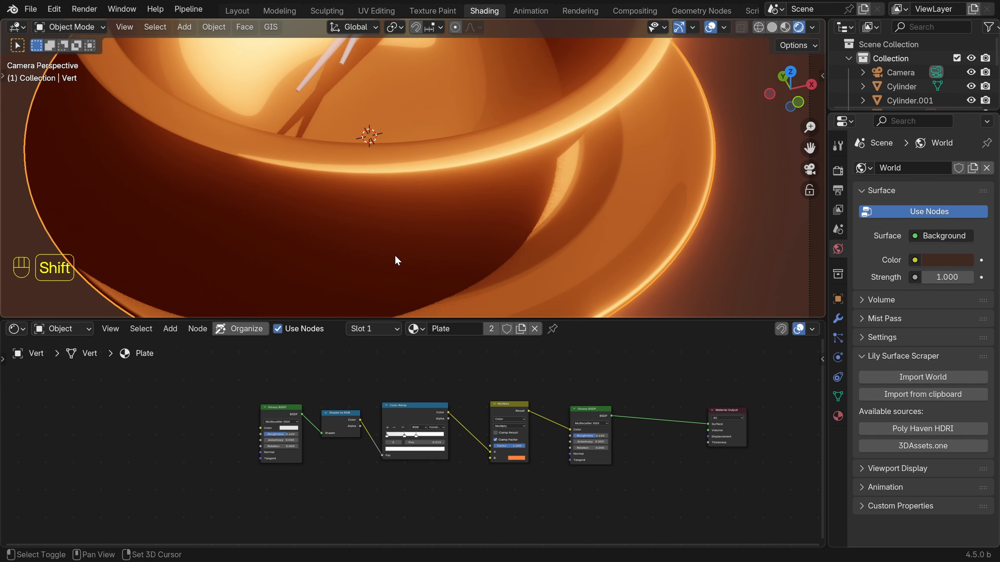
{"action": "middle_click_drag", "start_coordinate": [394, 260], "coordinate": [446, 232], "text": "shift"}
{"action": "key", "text": "alt+a"}
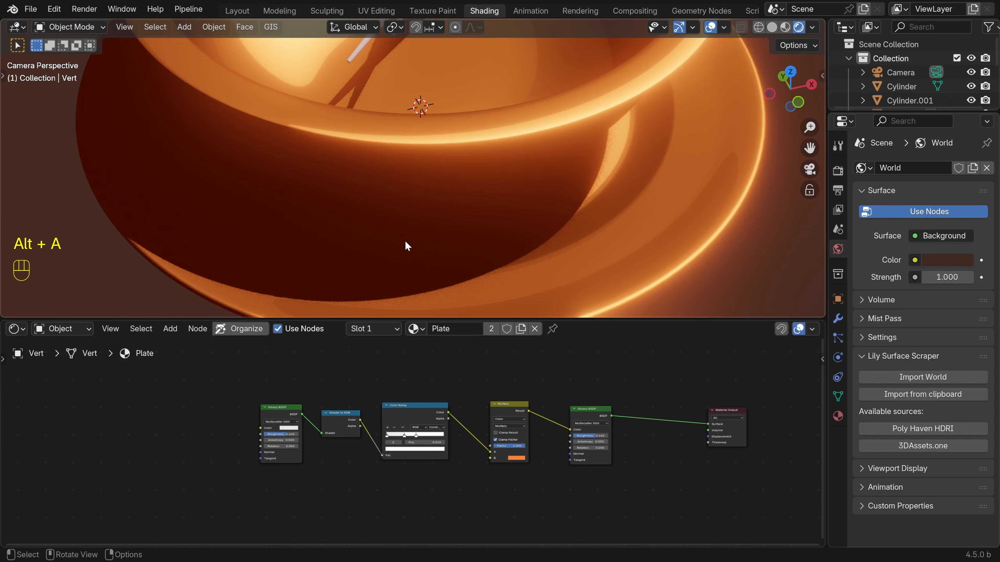
{"action": "scroll", "coordinate": [398, 219], "scroll_direction": "down", "scroll_amount": 2}
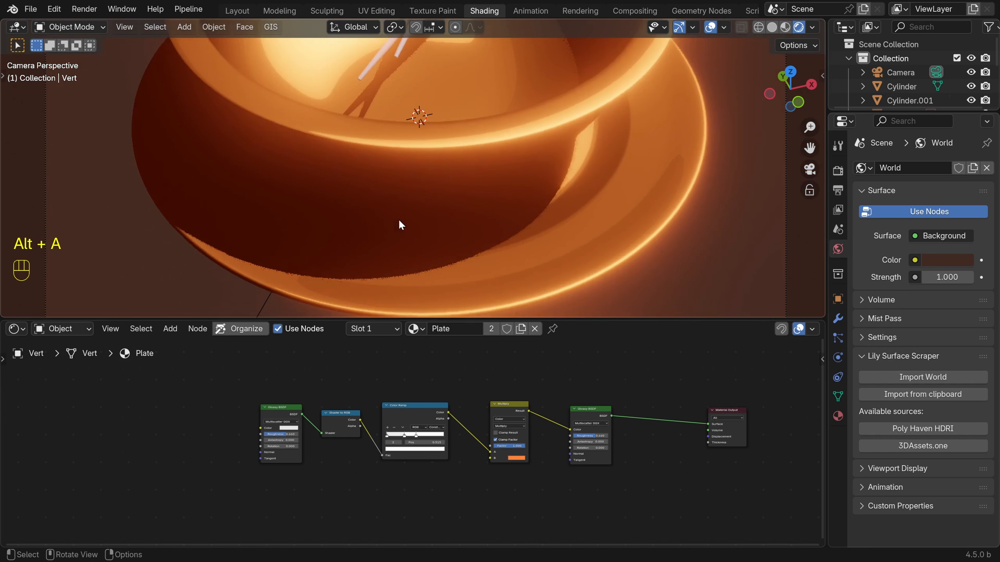
{"action": "middle_click_drag", "start_coordinate": [401, 223], "coordinate": [380, 241], "text": "shift"}
{"action": "scroll", "coordinate": [382, 233], "scroll_direction": "down", "scroll_amount": 2}
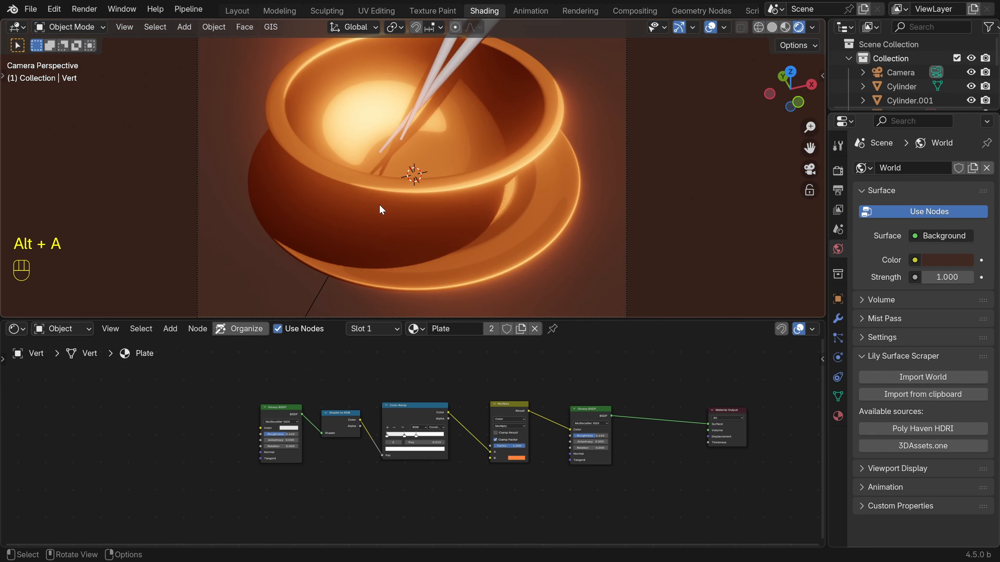
Add an Ambient Occlusion node to the Plate material, placed below the Color Ramp and Multiply nodes
{"action": "scroll", "coordinate": [379, 206], "scroll_direction": "up", "scroll_amount": 3}
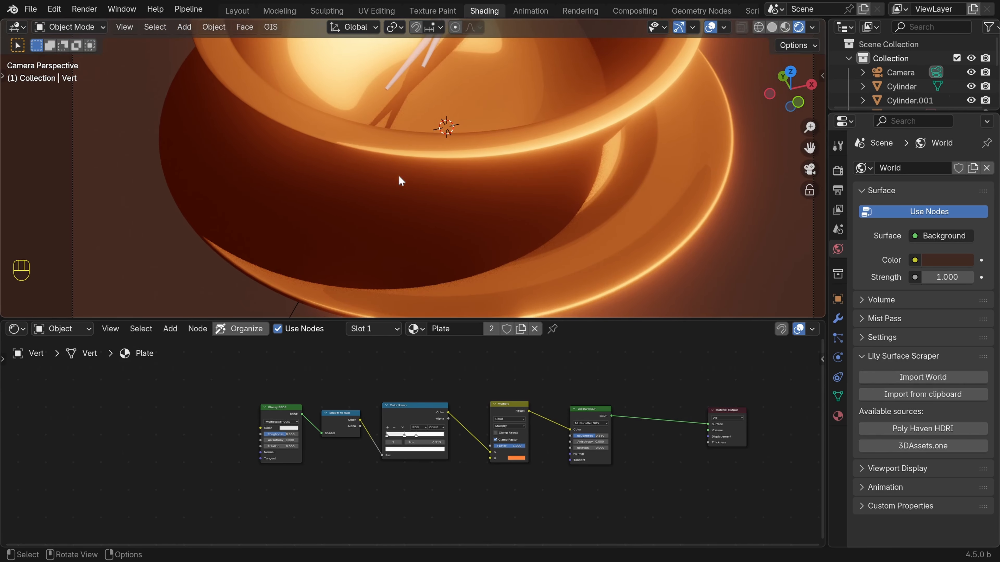
{"action": "scroll", "coordinate": [397, 217], "scroll_direction": "down", "scroll_amount": 3}
{"action": "middle_click_drag", "start_coordinate": [396, 217], "coordinate": [395, 255], "text": "shift"}
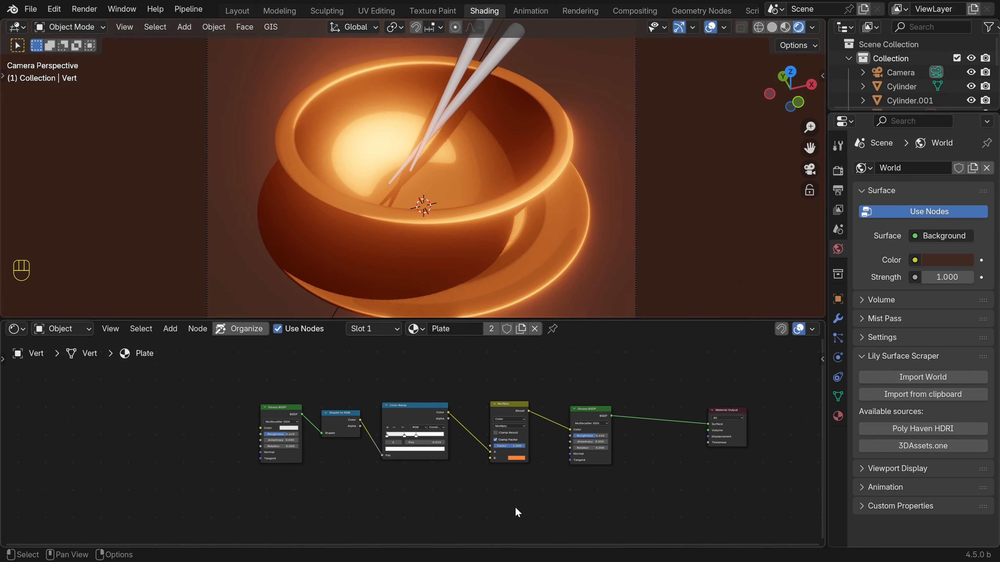
{"action": "middle_click_drag", "start_coordinate": [536, 489], "coordinate": [596, 413], "text": "shift"}
{"action": "scroll", "coordinate": [462, 466], "scroll_direction": "up", "scroll_amount": 2}
{"action": "scroll", "coordinate": [462, 465], "scroll_direction": "down", "scroll_amount": 1}
{"action": "key", "text": "shift+a"}
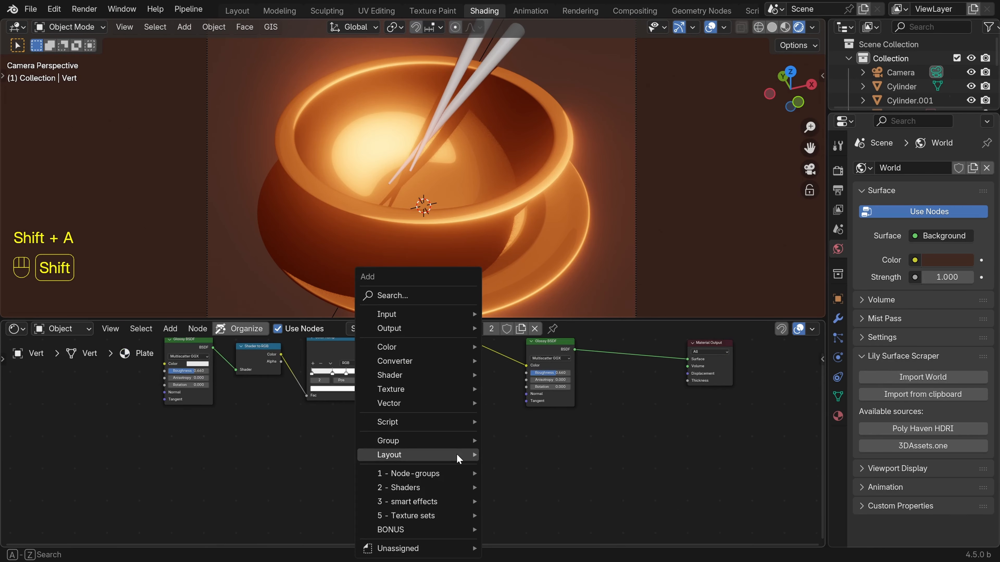
{"action": "left_click", "coordinate": [406, 294]}
{"action": "type", "text": "ambie"}
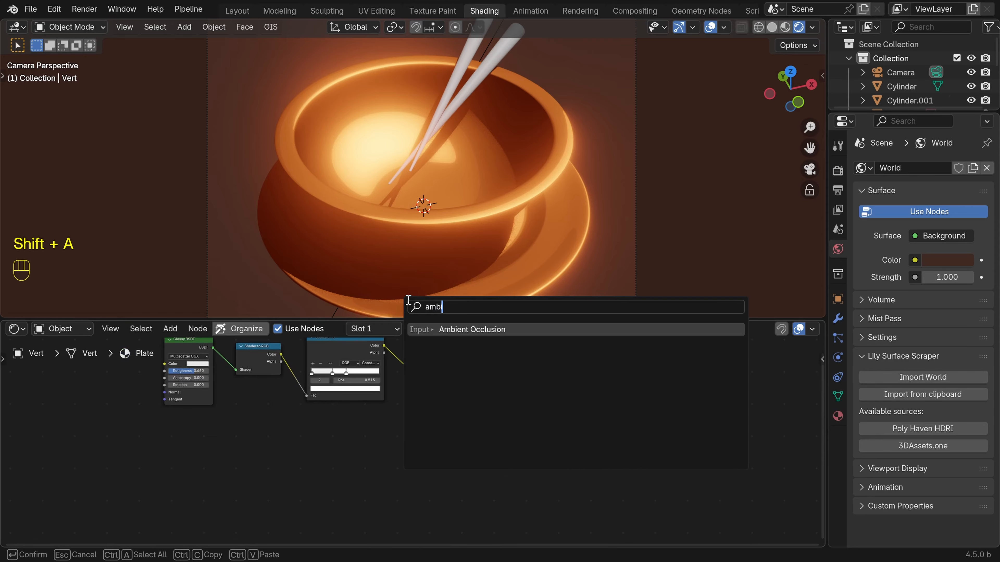
{"action": "left_click", "coordinate": [484, 329]}
{"action": "left_click", "coordinate": [393, 444]}
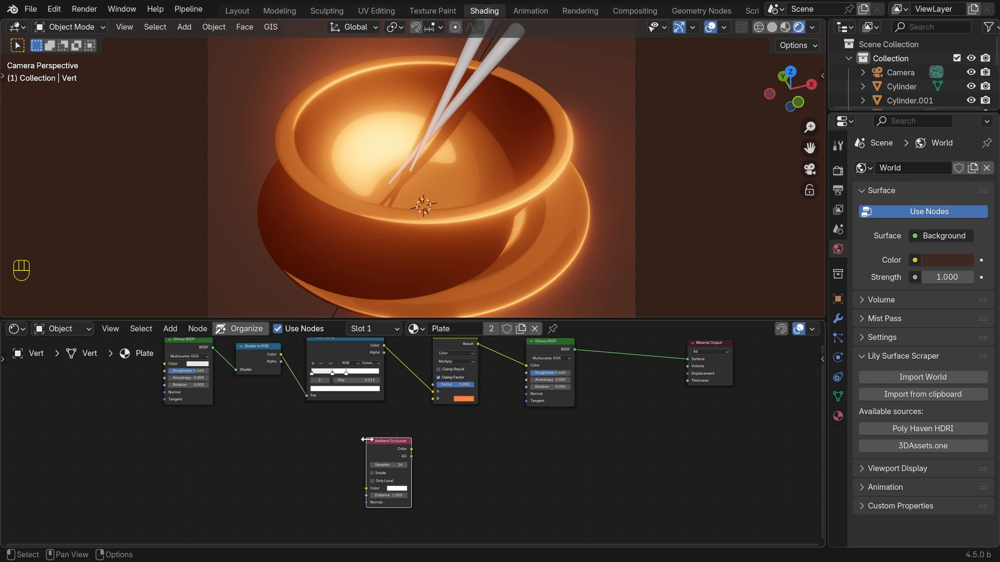
Preview the Ambient Occlusion node's color output on the bowl and plate
{"action": "left_click", "coordinate": [391, 448], "text": "ctrl+shift"}
{"action": "scroll", "coordinate": [426, 271], "scroll_direction": "up", "scroll_amount": 4}
{"action": "middle_click_drag", "start_coordinate": [390, 293], "coordinate": [478, 218], "text": "shift"}
{"action": "scroll", "coordinate": [529, 190], "scroll_direction": "down", "scroll_amount": 4}
{"action": "middle_click_drag", "start_coordinate": [483, 437], "coordinate": [449, 442], "text": "shift"}
{"action": "scroll", "coordinate": [509, 464], "scroll_direction": "down", "scroll_amount": 2}
{"action": "middle_click_drag", "start_coordinate": [508, 464], "coordinate": [531, 530], "text": "shift"}
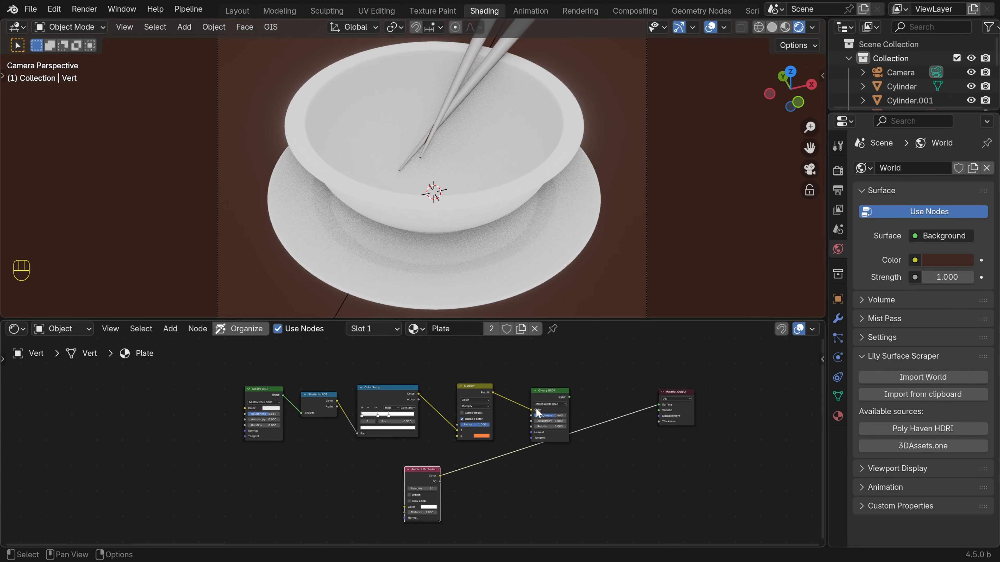
Shift the nodes from the first Glossy BSDF through Multiply away from the final Glossy BSDF, and reconnect that shader to the material output
{"action": "left_click_drag", "start_coordinate": [238, 361], "coordinate": [469, 436]}
{"action": "key", "text": "g"}
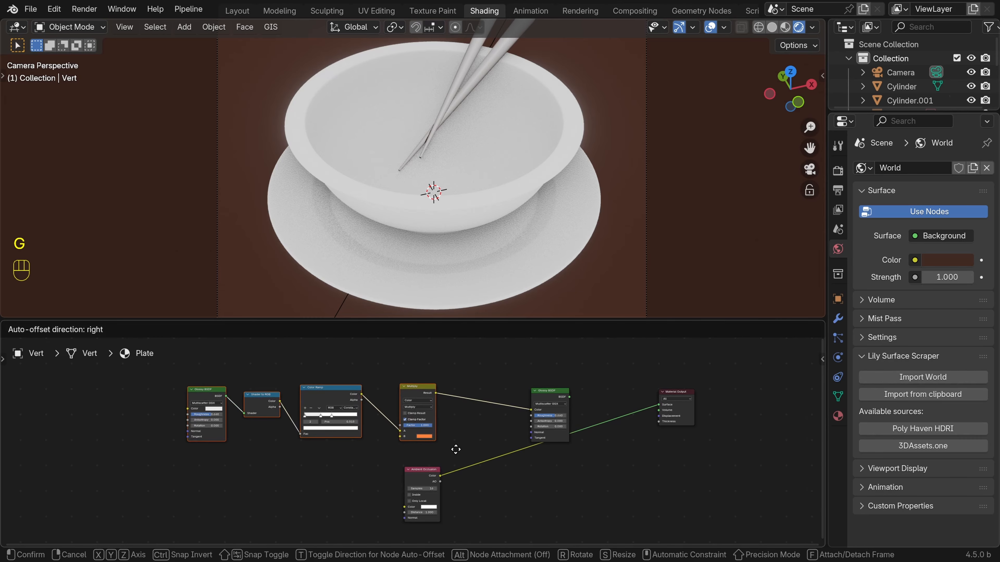
{"action": "left_click", "coordinate": [455, 448]}
{"action": "left_click", "coordinate": [558, 393], "text": "ctrl+shift"}
{"action": "scroll", "coordinate": [508, 448], "scroll_direction": "up", "scroll_amount": 3}
{"action": "middle_click_drag", "start_coordinate": [510, 453], "coordinate": [469, 433], "text": "shift"}
Insert a Mix Color node on the link between the Multiply node and the final Glossy BSDF
{"action": "key", "text": "shift+a"}
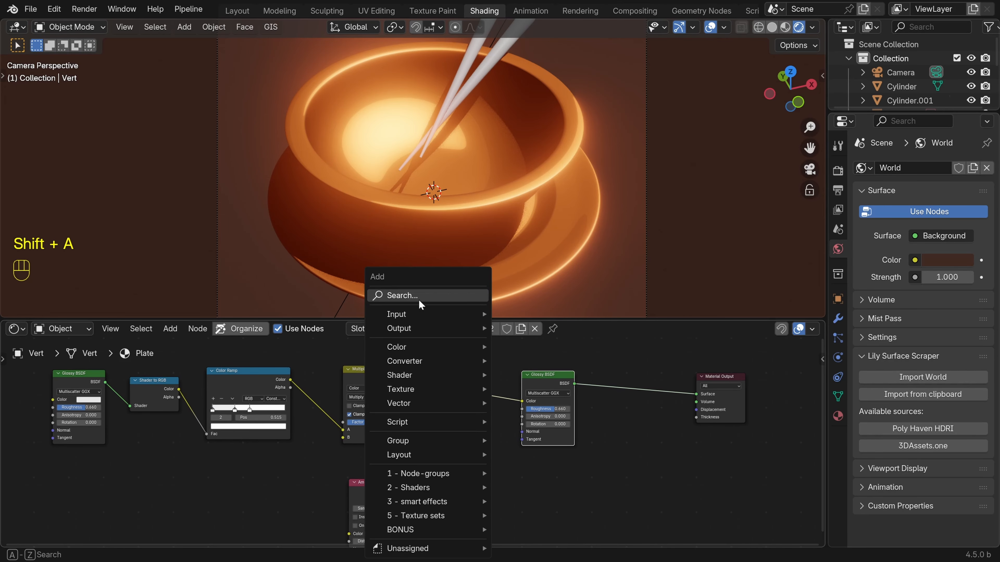
{"action": "type", "text": "mic"}
{"action": "left_click", "coordinate": [468, 330]}
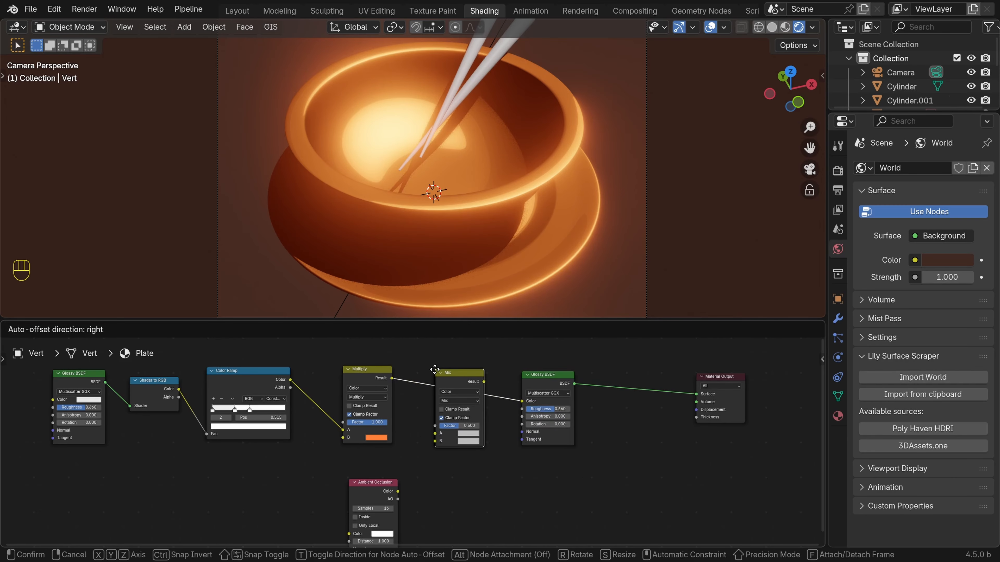
{"action": "left_click", "coordinate": [497, 430]}
Connect the Ambient Occlusion color to the Mix node's B input and set the blend mode to Multiply
{"action": "scroll", "coordinate": [504, 426], "scroll_direction": "up", "scroll_amount": 5}
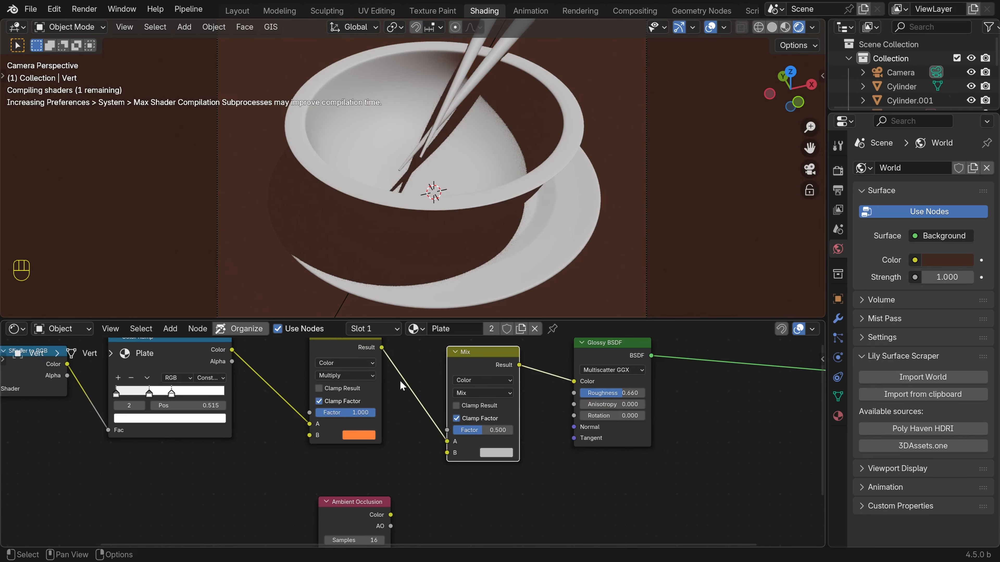
{"action": "scroll", "coordinate": [451, 439], "scroll_direction": "down", "scroll_amount": 2}
{"action": "middle_click_drag", "start_coordinate": [445, 500], "coordinate": [418, 464]}
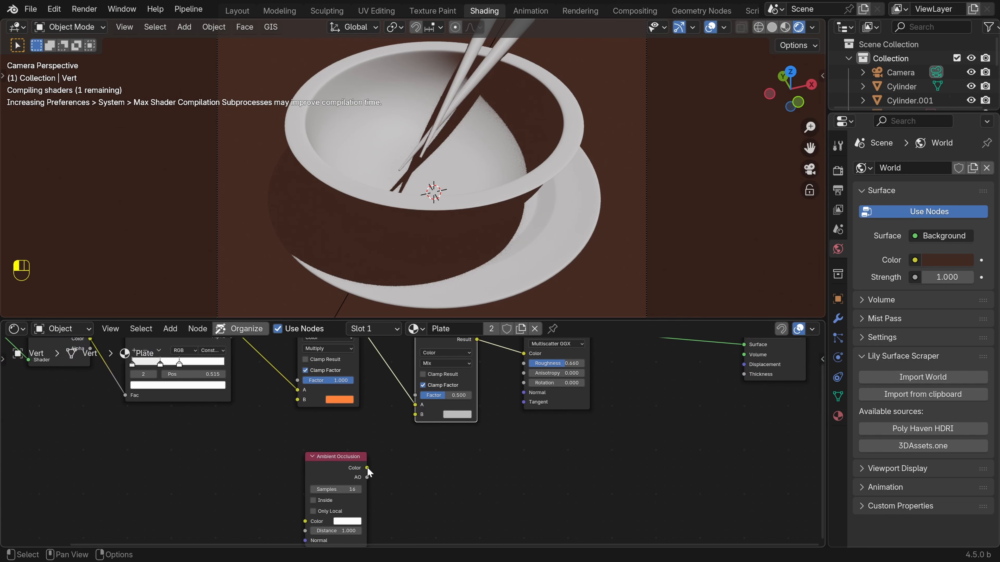
{"action": "left_click_drag", "start_coordinate": [367, 468], "coordinate": [416, 415]}
{"action": "scroll", "coordinate": [421, 419], "scroll_direction": "up", "scroll_amount": 3}
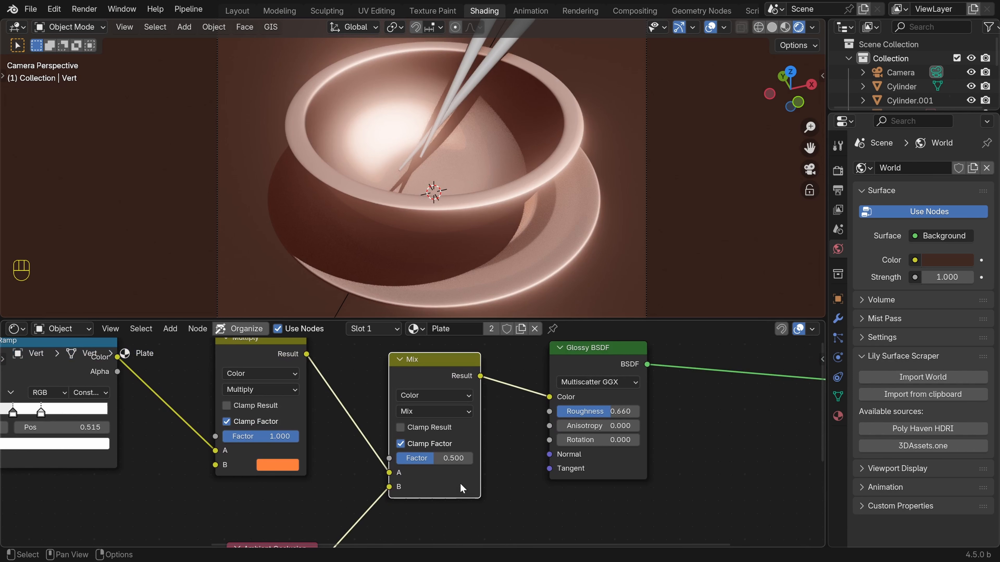
{"action": "left_click", "coordinate": [426, 418]}
{"action": "left_click", "coordinate": [415, 291]}
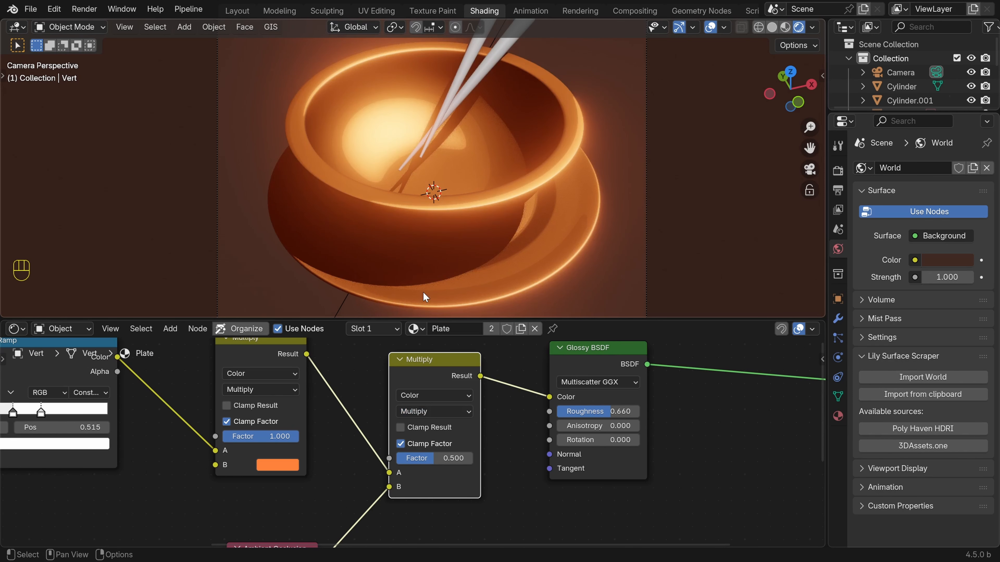
Compare the ambient occlusion shading at factor 0 and set the new Multiply node's factor to 1
{"action": "scroll", "coordinate": [411, 467], "scroll_direction": "down", "scroll_amount": 2, "text": "shift"}
{"action": "scroll", "coordinate": [411, 467], "scroll_direction": "up", "scroll_amount": 2}
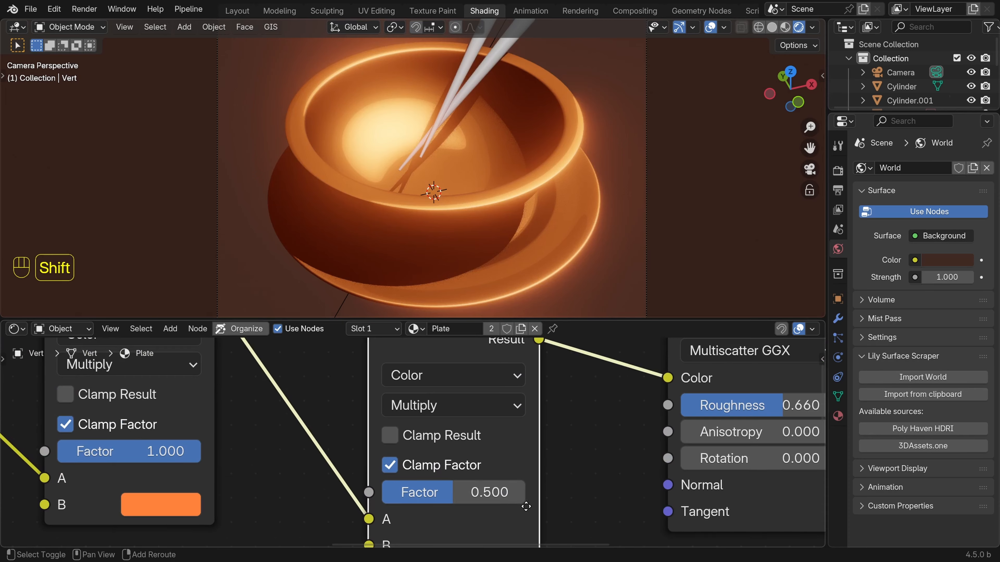
{"action": "left_click_drag", "start_coordinate": [478, 438], "coordinate": [441, 439]}
{"action": "scroll", "coordinate": [413, 175], "scroll_direction": "up", "scroll_amount": 8}
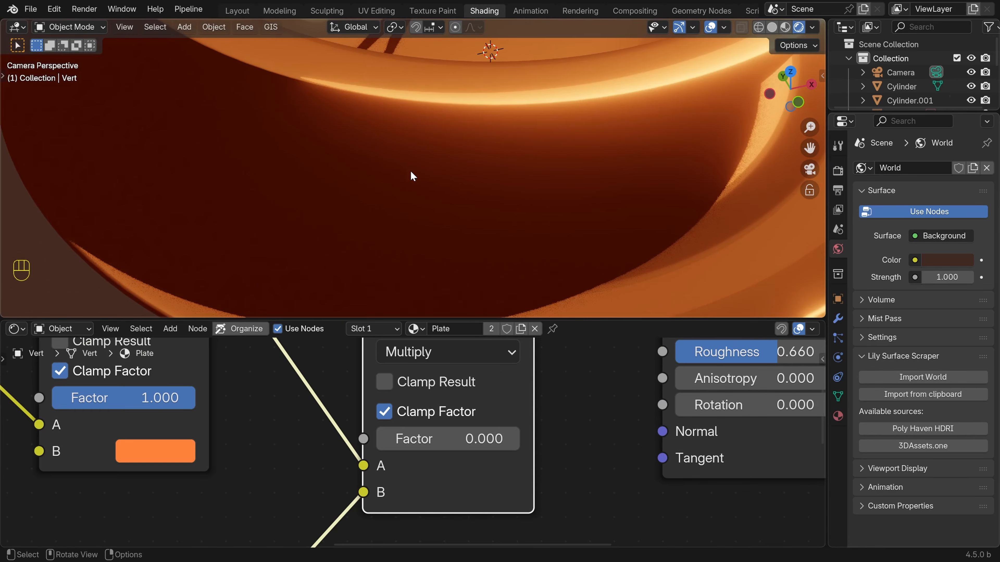
{"action": "left_click_drag", "start_coordinate": [409, 439], "coordinate": [552, 439]}
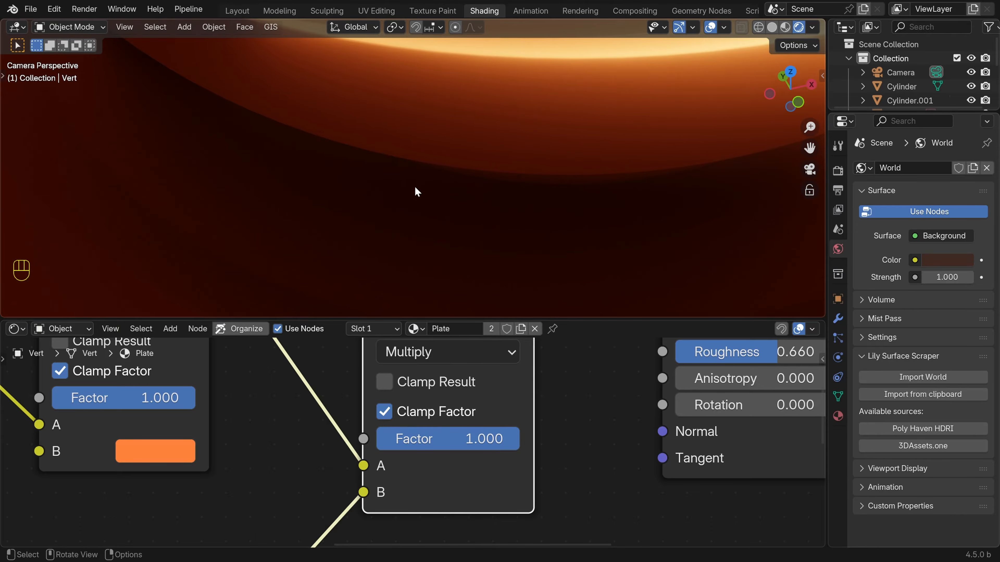
{"action": "left_click_drag", "start_coordinate": [485, 438], "coordinate": [524, 439]}
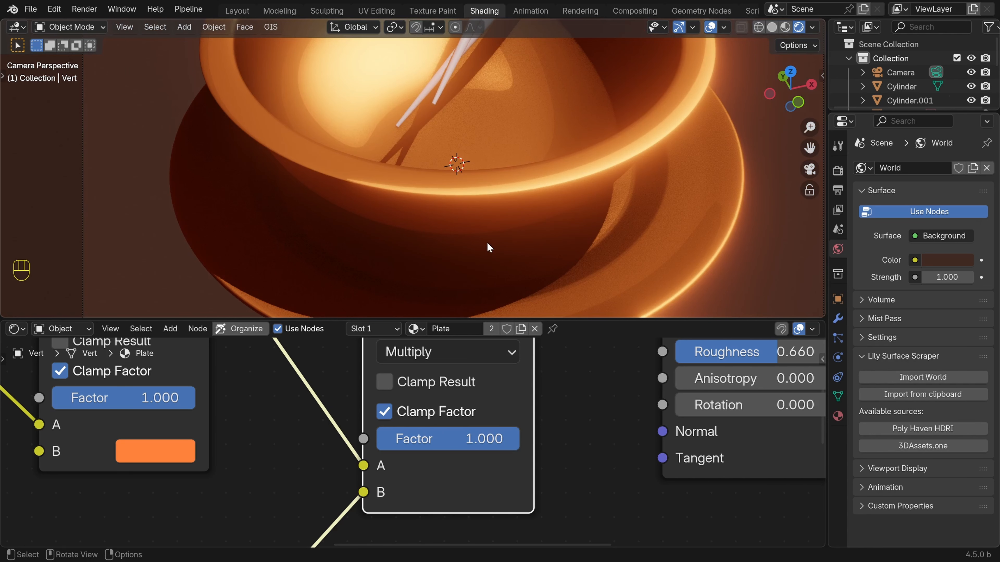
{"action": "scroll", "coordinate": [488, 247], "scroll_direction": "down", "scroll_amount": 4}
{"action": "middle_click_drag", "start_coordinate": [489, 239], "coordinate": [491, 215], "text": "shift"}
{"action": "scroll", "coordinate": [488, 214], "scroll_direction": "up", "scroll_amount": 2}
{"action": "scroll", "coordinate": [488, 191], "scroll_direction": "down", "scroll_amount": 3}
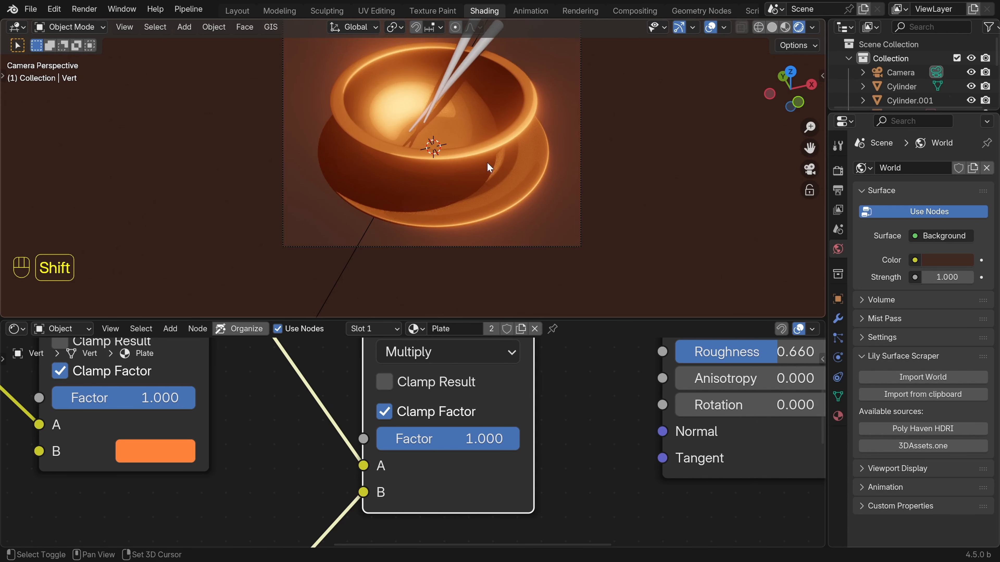
{"action": "middle_click_drag", "start_coordinate": [488, 166], "coordinate": [489, 201], "text": "shift"}
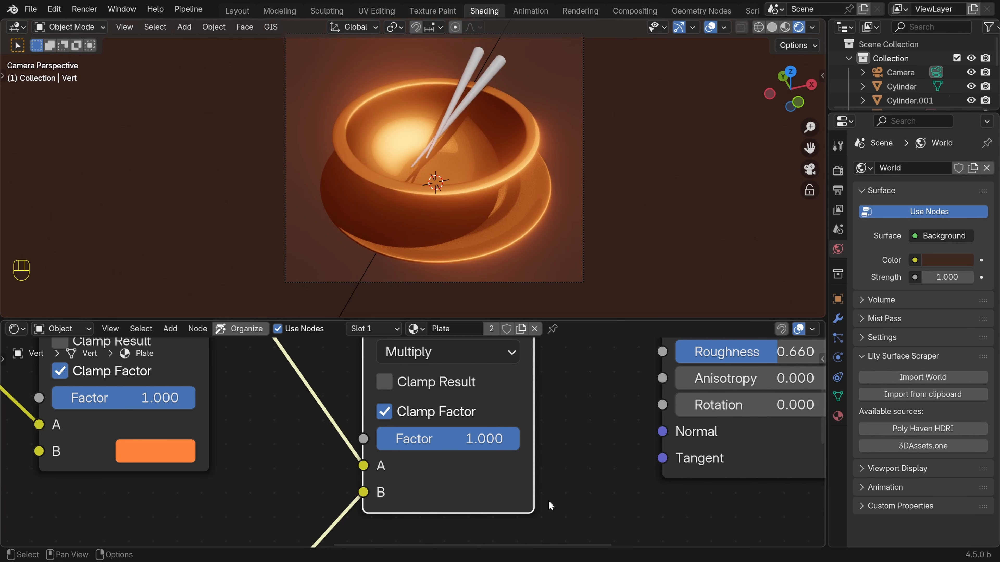
{"action": "scroll", "coordinate": [549, 504], "scroll_direction": "down", "scroll_amount": 13}
{"action": "middle_click_drag", "start_coordinate": [488, 440], "coordinate": [503, 469], "text": "shift"}
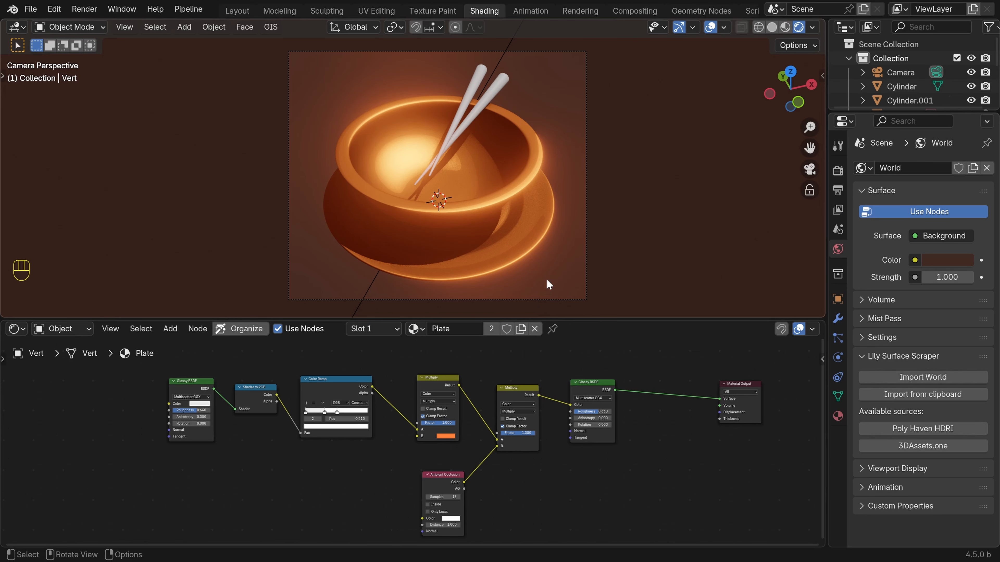
Add an area light at the bowl and set its scale to 0.118 on all three axes
{"action": "key", "text": "shift+a"}
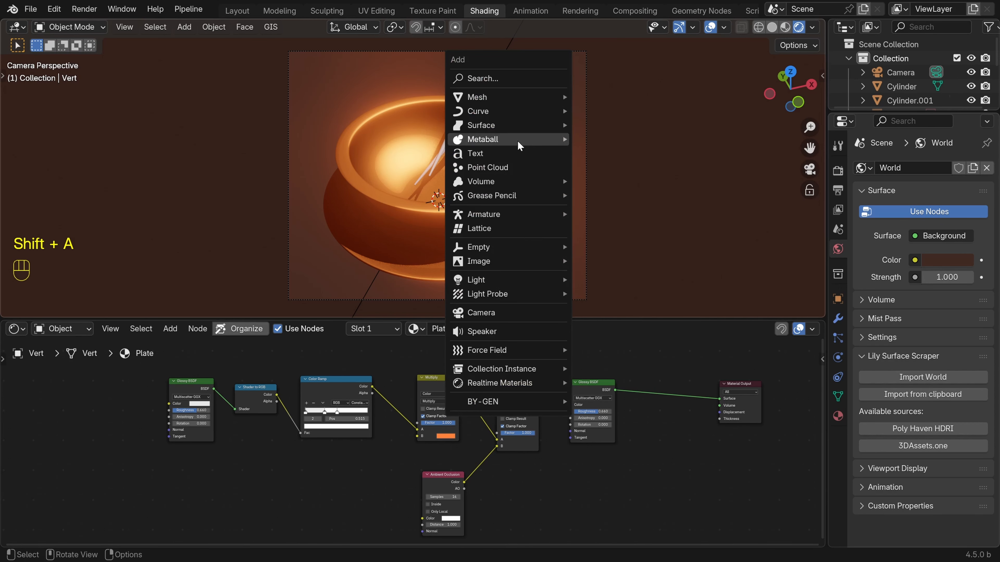
{"action": "mouse_move", "coordinate": [551, 279]}
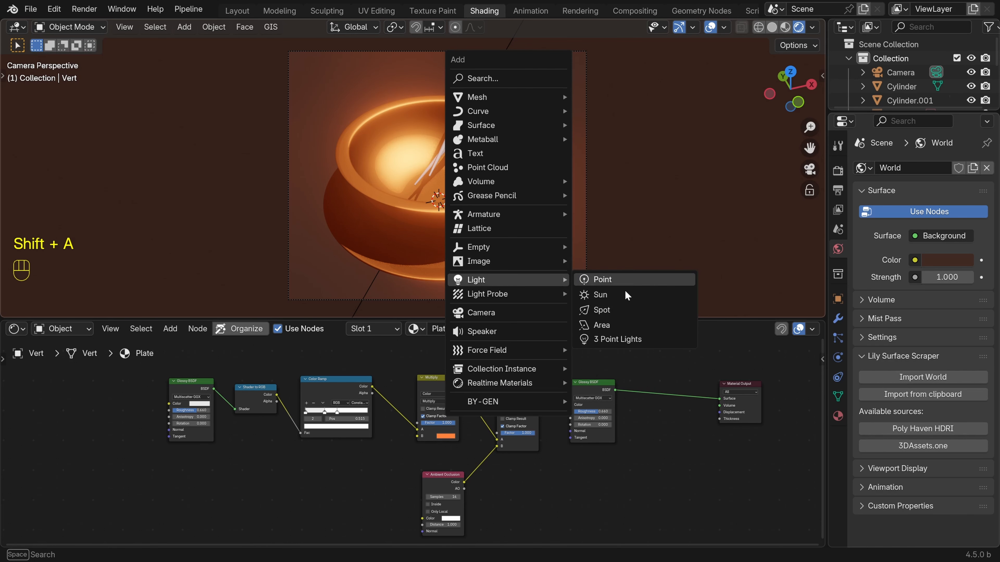
{"action": "left_click", "coordinate": [615, 321]}
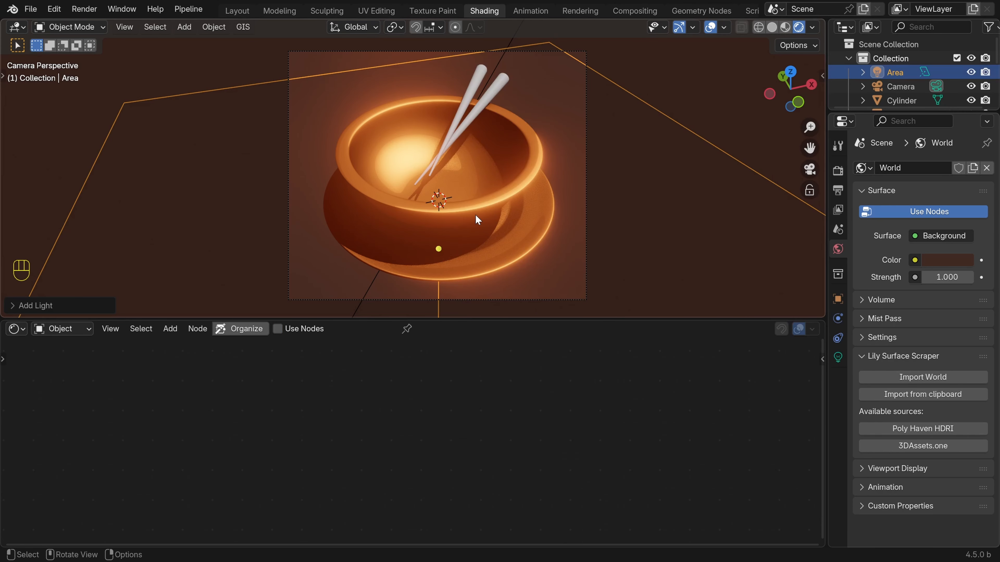
{"action": "middle_click_drag", "start_coordinate": [477, 220], "coordinate": [471, 196]}
{"action": "scroll", "coordinate": [468, 196], "scroll_direction": "down", "scroll_amount": 3}
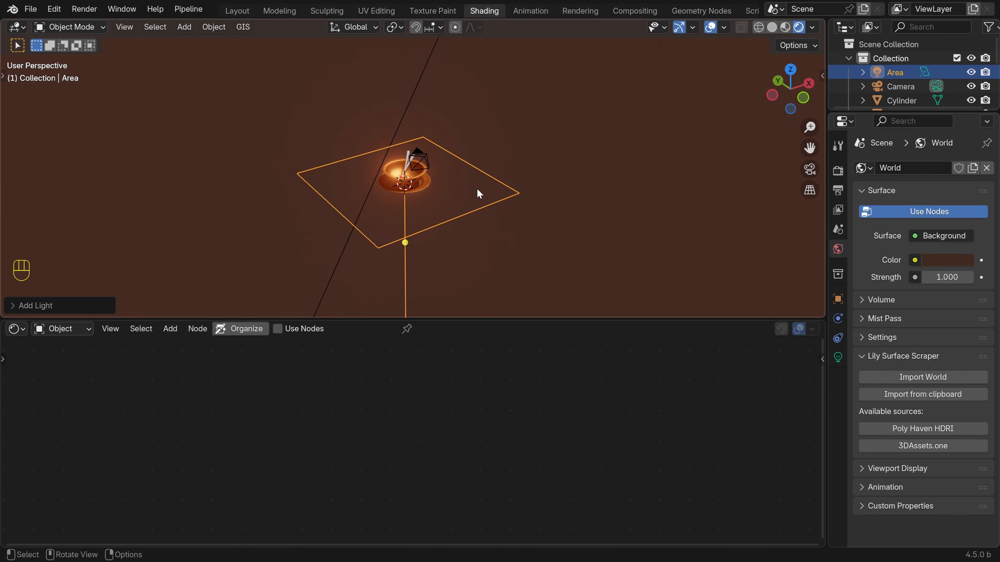
{"action": "key", "text": "n"}
{"action": "left_click_drag", "start_coordinate": [713, 231], "coordinate": [713, 258]}
{"action": "type", "text": ".118"}
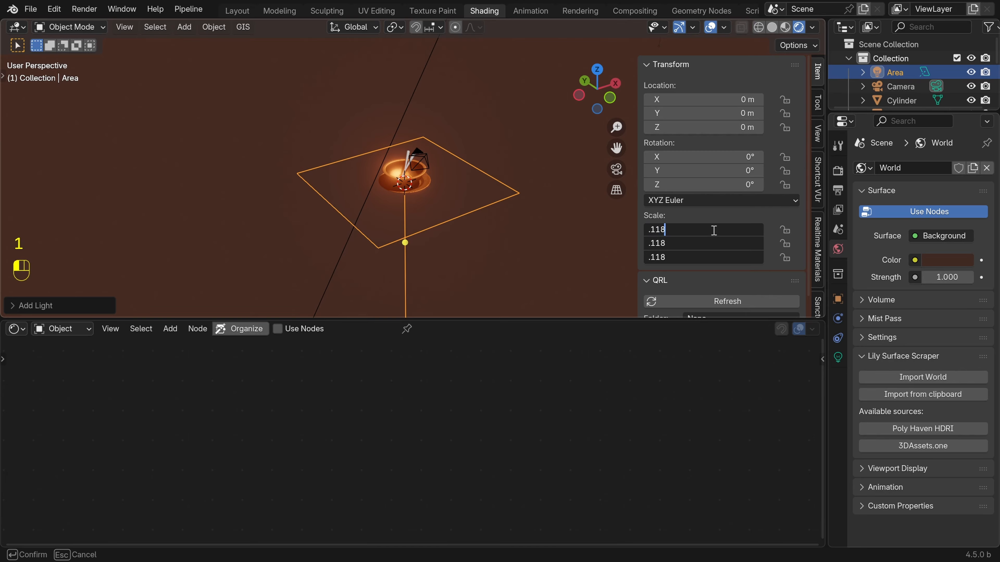
{"action": "key", "text": "Return"}
Move the area light above and behind the bowl, to about X -0.145, Y 0.382, Z 0.446 m, and aim it at the bowl
{"action": "key", "text": "g"}
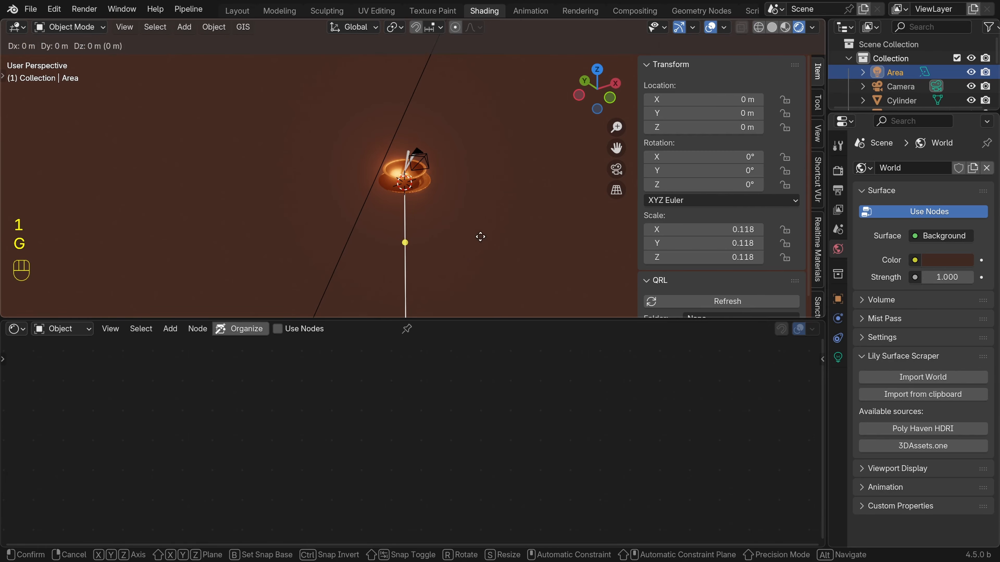
{"action": "left_click", "coordinate": [432, 160]}
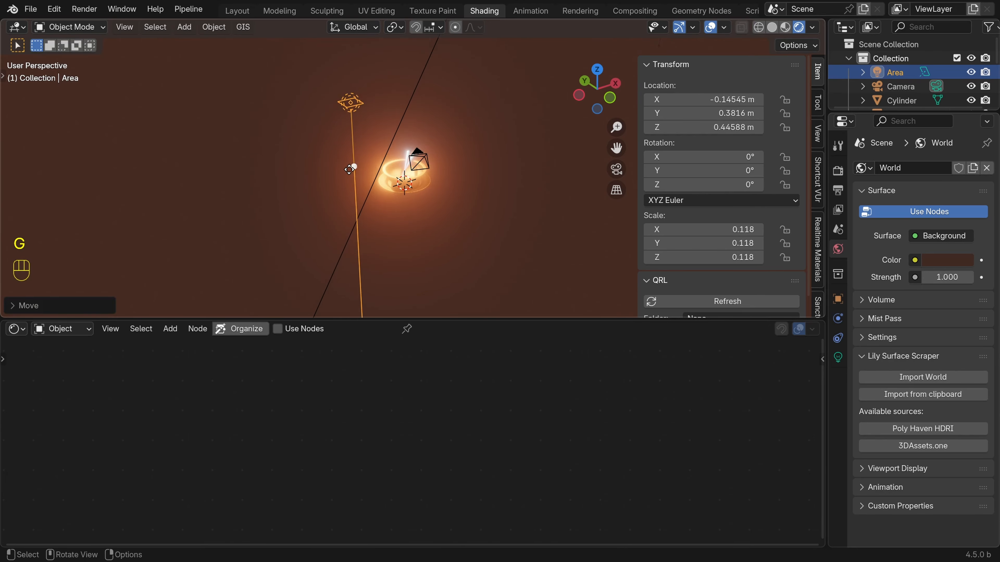
{"action": "scroll", "coordinate": [349, 169], "scroll_direction": "up", "scroll_amount": 5}
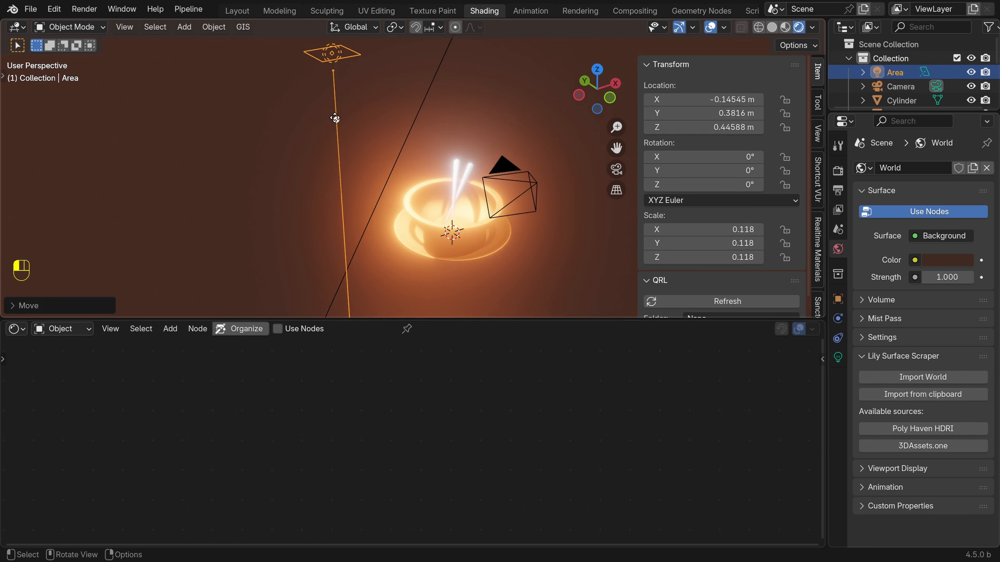
{"action": "left_click_drag", "start_coordinate": [335, 118], "coordinate": [418, 217]}
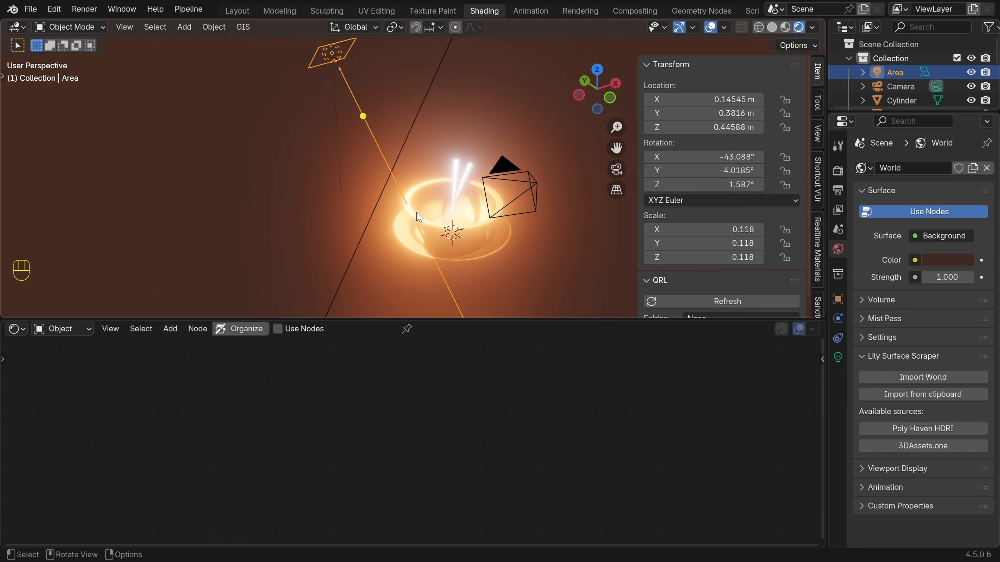
In camera view, move the area light to about X -0.302, Y 0.436, Z 0.443 m and aim it back at the bowl
{"action": "key", "text": "KP_0"}
{"action": "key", "text": "g"}
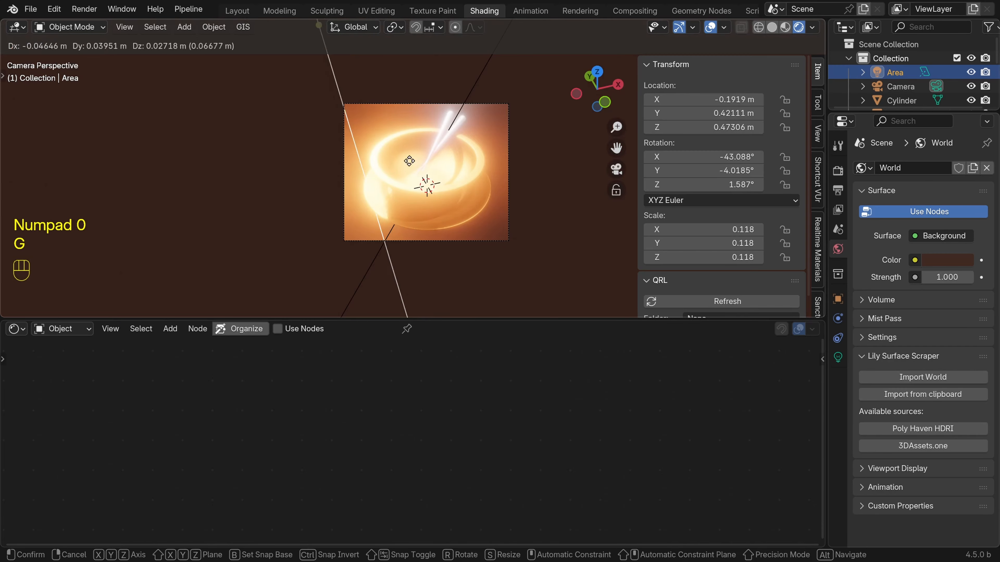
{"action": "left_click", "coordinate": [278, 44]}
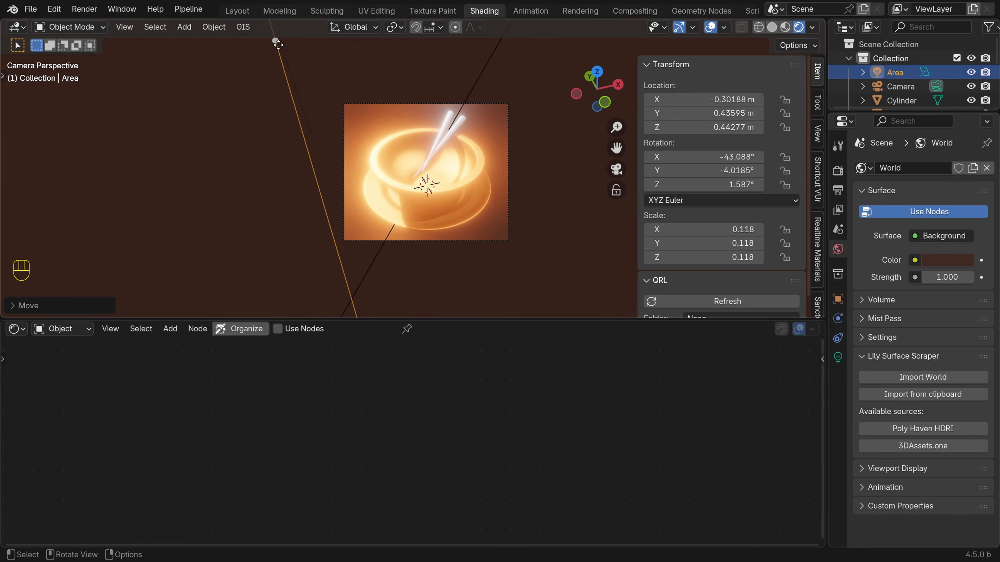
{"action": "left_click_drag", "start_coordinate": [278, 45], "coordinate": [337, 91]}
{"action": "scroll", "coordinate": [281, 35], "scroll_direction": "down", "scroll_amount": 1}
{"action": "middle_click_drag", "start_coordinate": [282, 35], "coordinate": [289, 49], "text": "shift"}
{"action": "scroll", "coordinate": [289, 50], "scroll_direction": "up", "scroll_amount": 1}
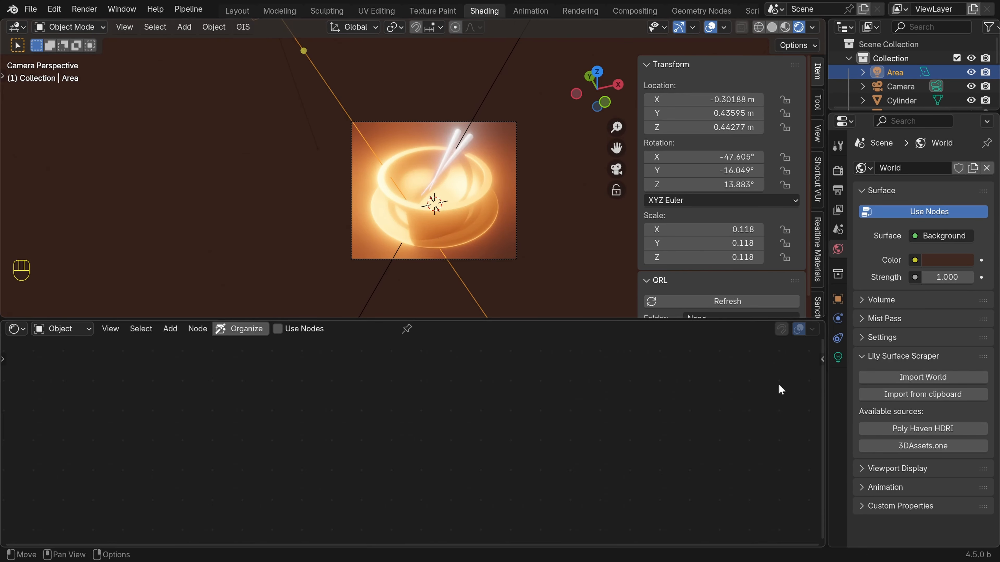
Set the area light's power to 0.15
{"action": "left_click_drag", "start_coordinate": [828, 393], "coordinate": [791, 401]}
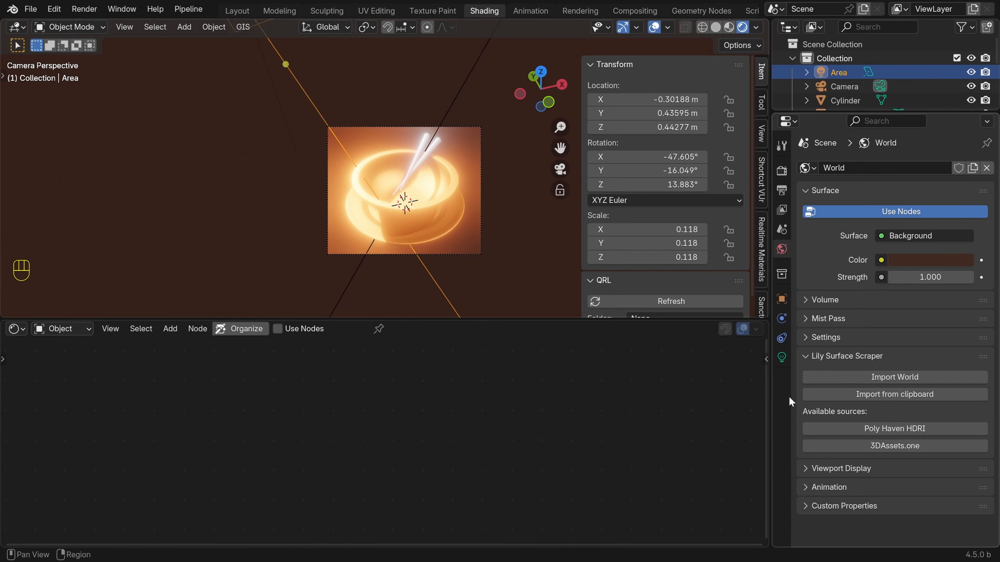
{"action": "left_click", "coordinate": [781, 357]}
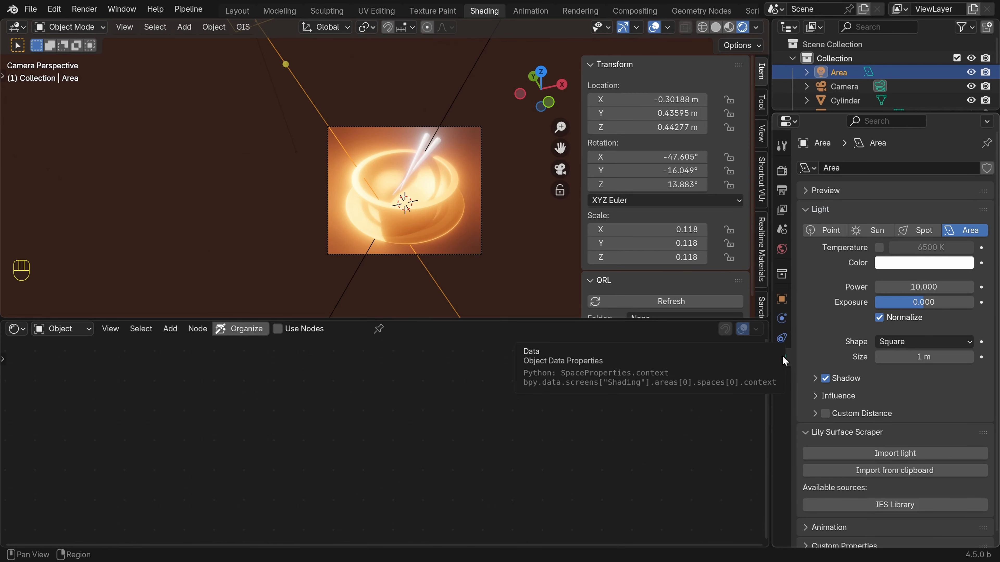
{"action": "left_click", "coordinate": [909, 287]}
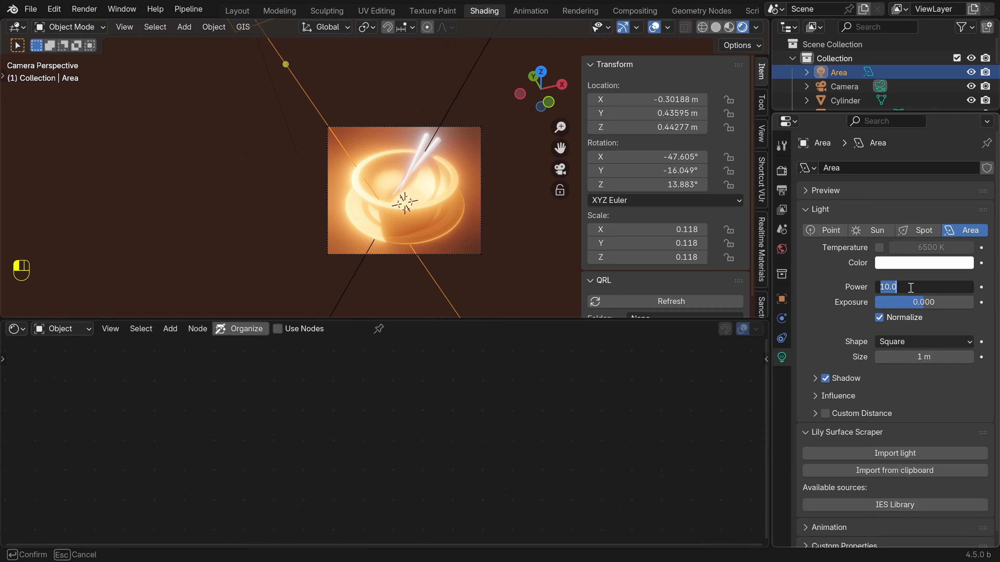
{"action": "type", "text": ".15"}
{"action": "key", "text": "Return"}
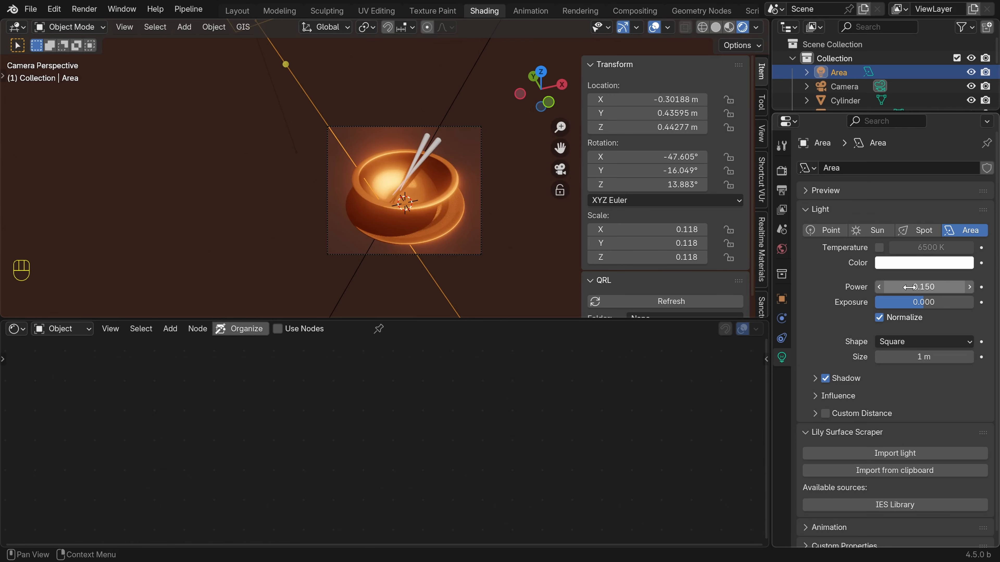
Move the area light closer to the bowl, to about X -0.208, Y 0.165, Z 0.159 m
{"action": "middle_click_drag", "start_coordinate": [373, 181], "coordinate": [427, 202], "text": "shift"}
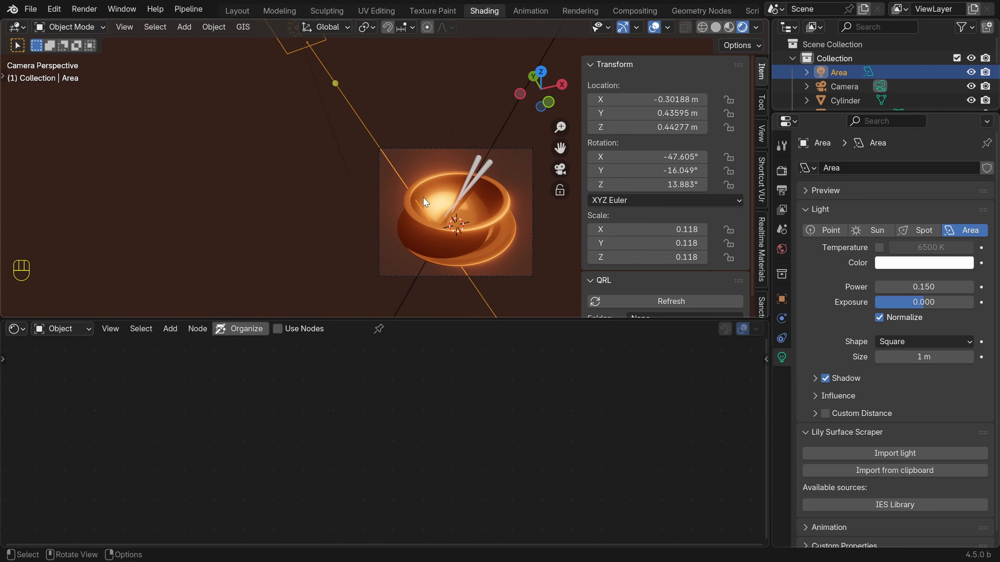
{"action": "key", "text": "g"}
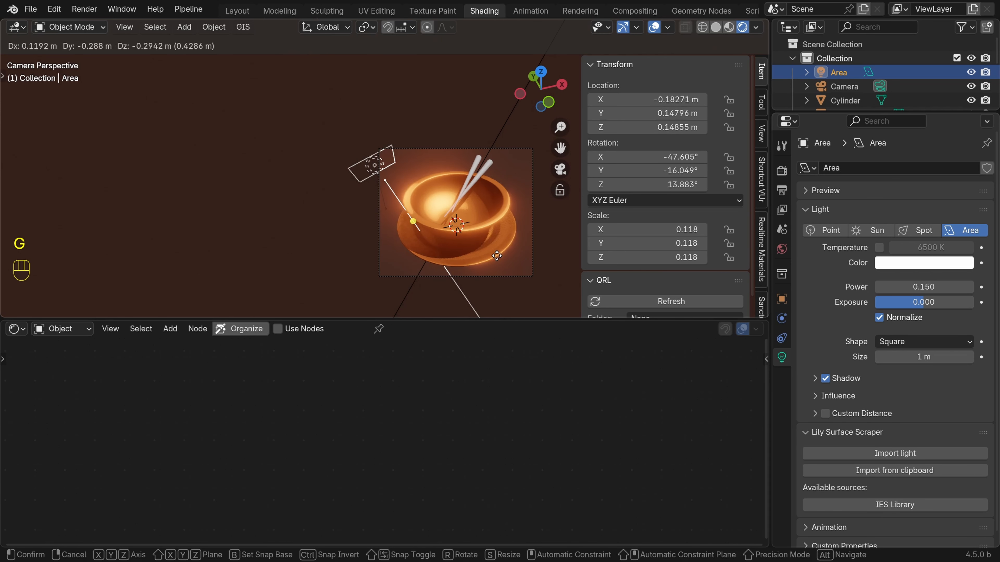
{"action": "left_click", "coordinate": [486, 251]}
{"action": "scroll", "coordinate": [486, 251], "scroll_direction": "up", "scroll_amount": 4}
{"action": "middle_click_drag", "start_coordinate": [486, 251], "coordinate": [427, 158], "text": "shift"}
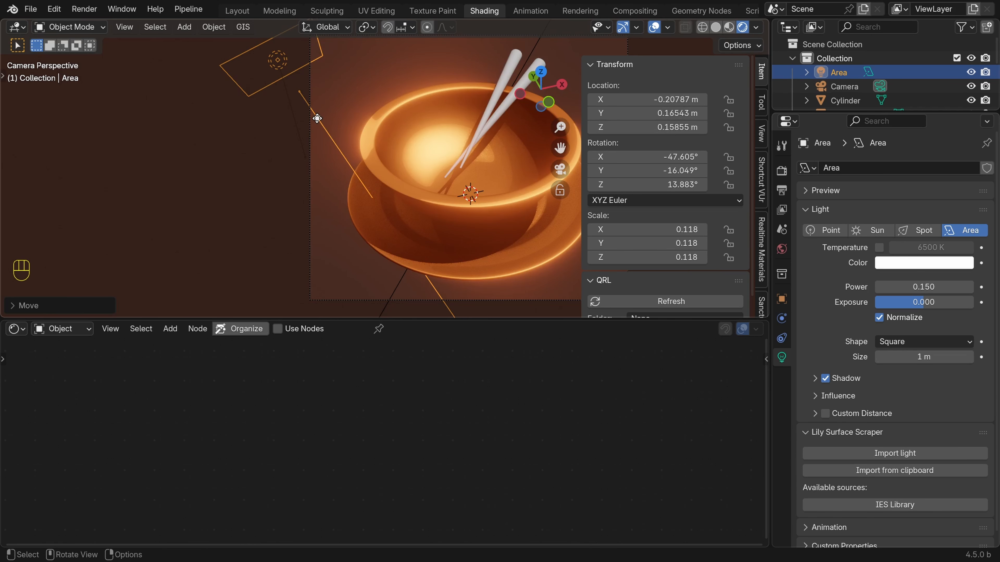
Aim the area light at the bowl from a flatter angle and lower it to about X -0.206, Y 0.107, Z 0.089 m
{"action": "key", "text": "g"}
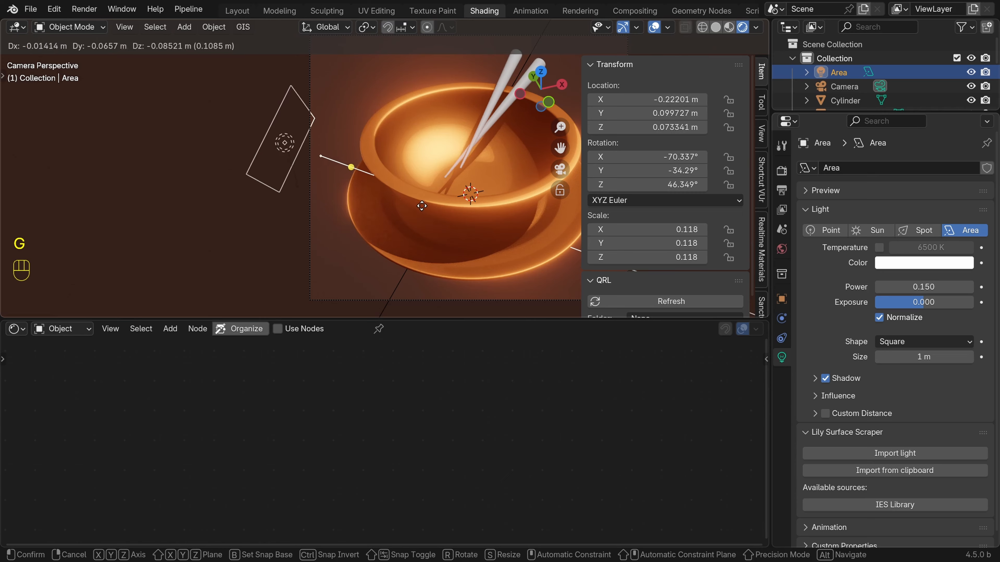
{"action": "left_click", "coordinate": [394, 208]}
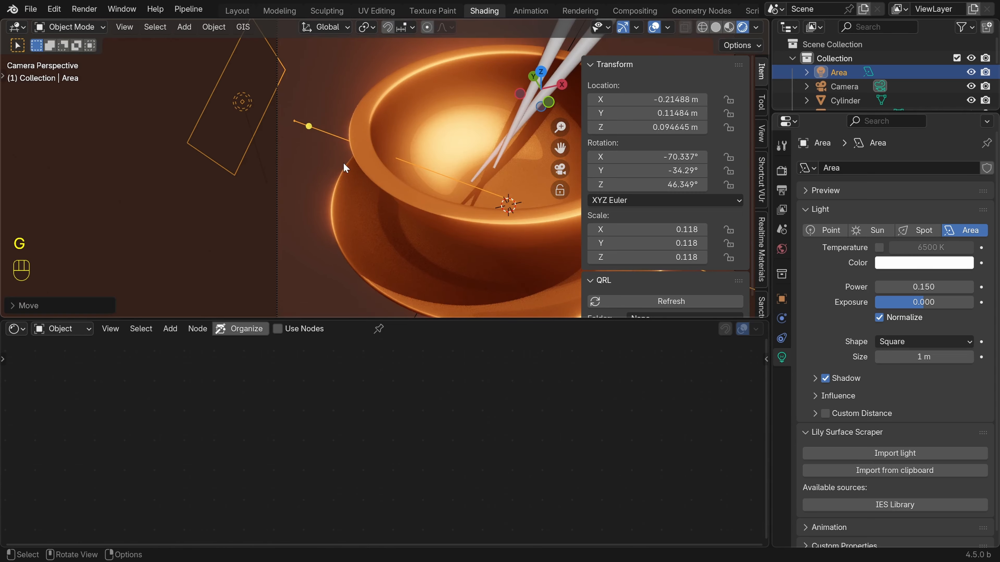
{"action": "scroll", "coordinate": [351, 230], "scroll_direction": "down", "scroll_amount": 2}
{"action": "middle_click_drag", "start_coordinate": [375, 220], "coordinate": [381, 214], "text": "shift"}
{"action": "scroll", "coordinate": [381, 215], "scroll_direction": "up", "scroll_amount": 1}
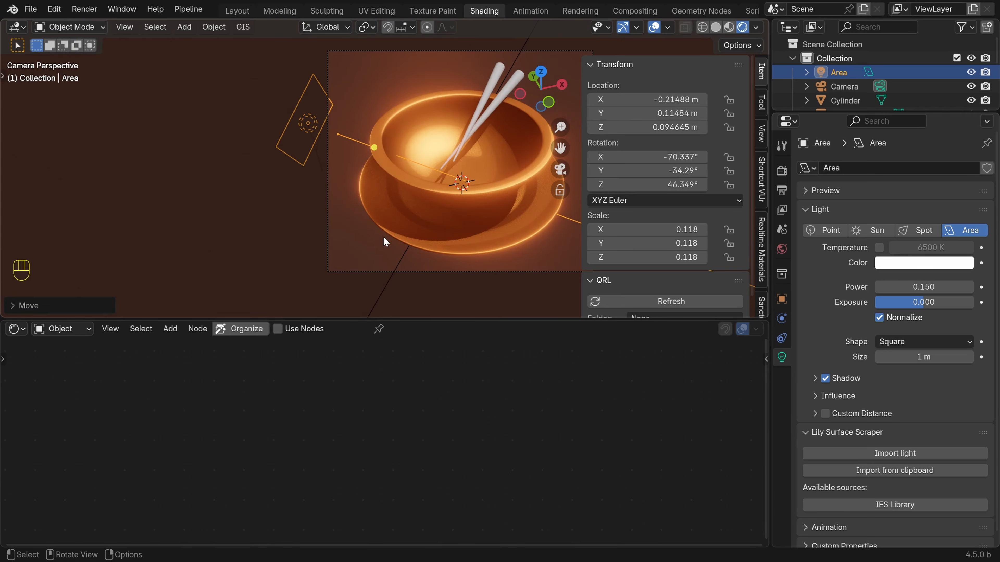
{"action": "key", "text": "g"}
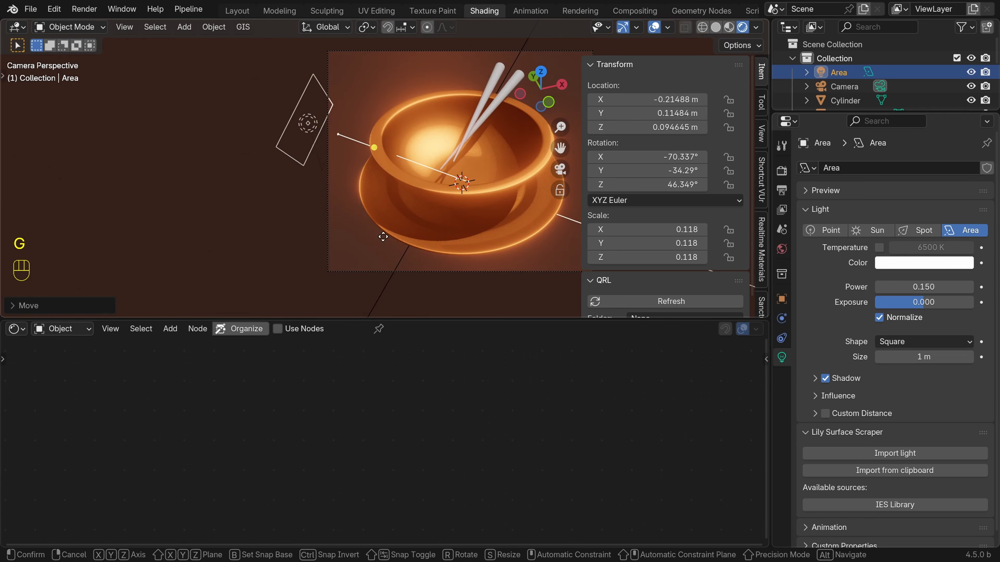
{"action": "left_click", "coordinate": [367, 216]}
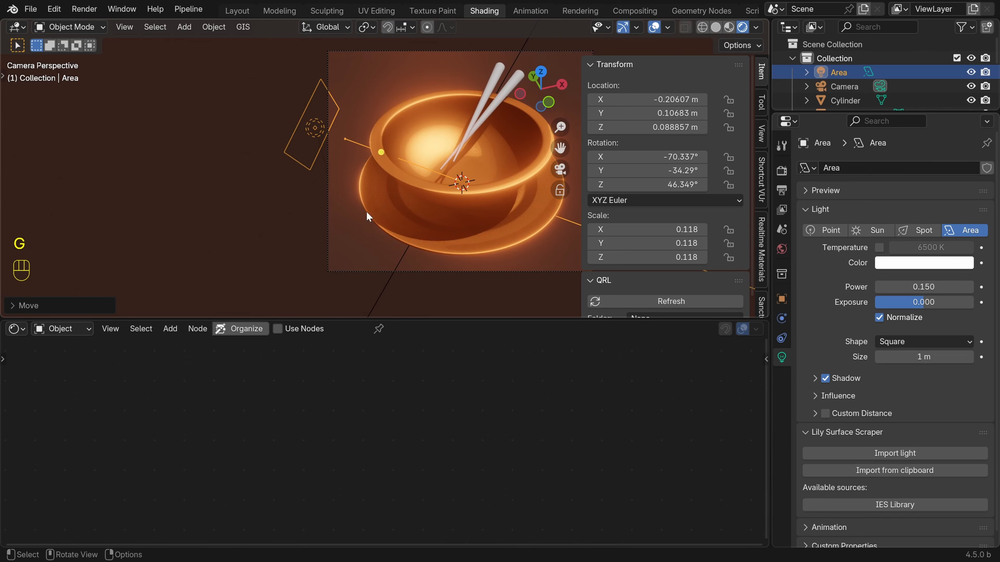
Place the area light at about X -0.215, Y 0.078, Z 0.128 m, rotated -59.3°, -34.24°, 12.77°, and hide the transform values
{"action": "key", "text": "g"}
{"action": "left_click", "coordinate": [392, 129]}
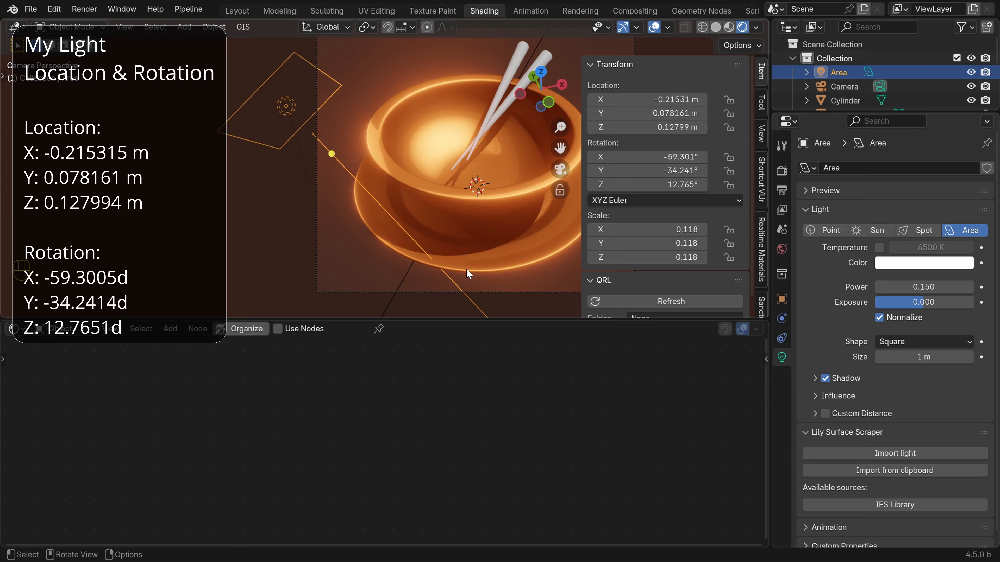
{"action": "key", "text": "n"}
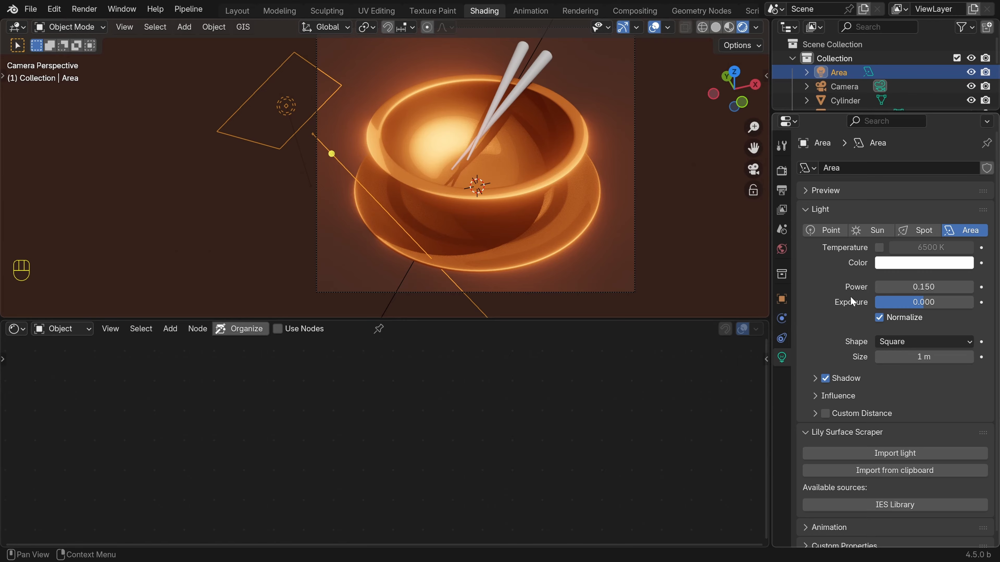
Set the area light's color to #FFBE94
{"action": "left_click", "coordinate": [907, 266]}
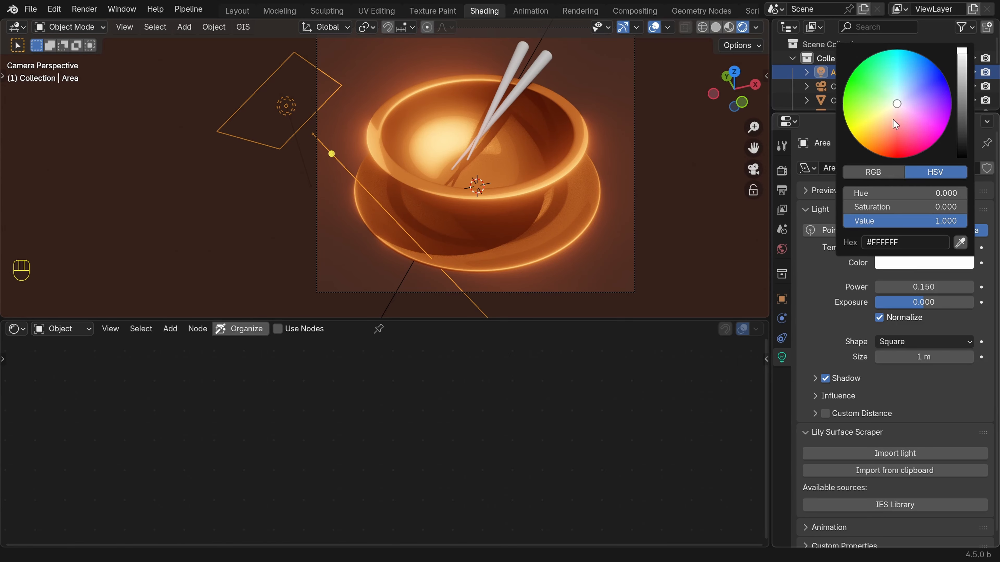
{"action": "left_click", "coordinate": [904, 242]}
{"action": "type", "text": "#FFBE94"}
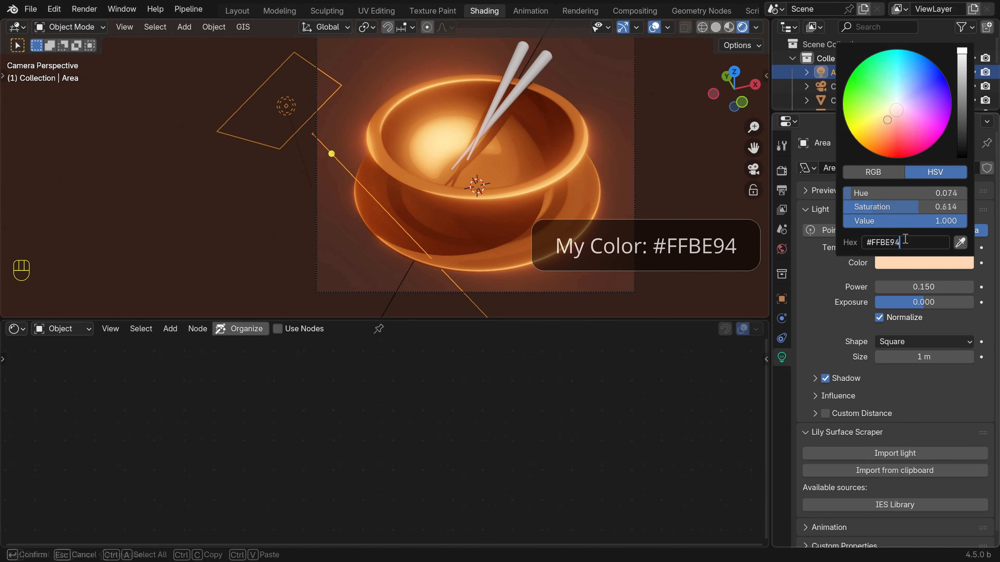
{"action": "key", "text": "Return"}
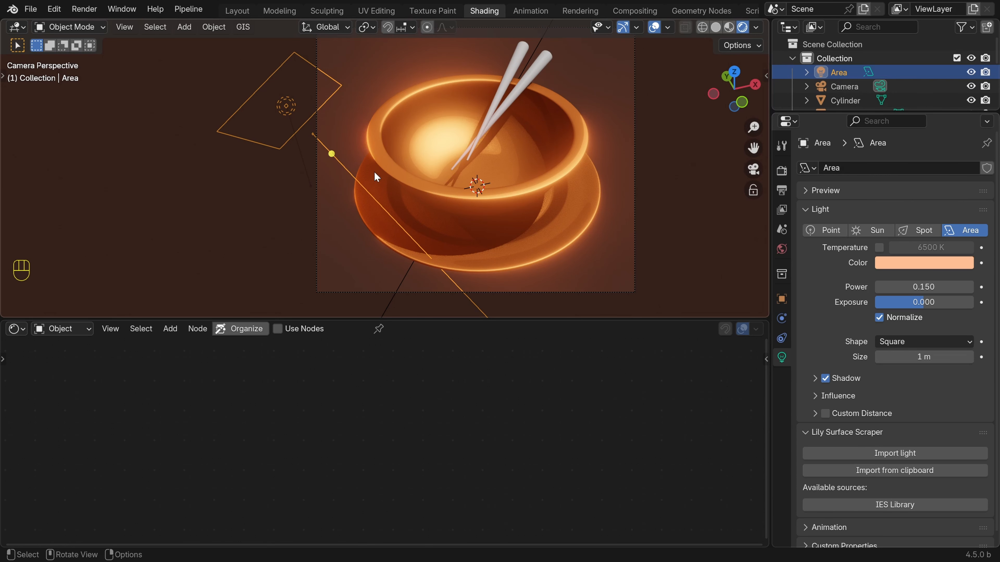
Examine the shading and shadow edges on the lower bowl and plate up close
{"action": "scroll", "coordinate": [387, 200], "scroll_direction": "up", "scroll_amount": 4}
{"action": "middle_click_drag", "start_coordinate": [538, 292], "coordinate": [363, 149], "text": "shift"}
{"action": "scroll", "coordinate": [478, 198], "scroll_direction": "up", "scroll_amount": 1}
{"action": "middle_click_drag", "start_coordinate": [521, 175], "coordinate": [447, 208], "text": "shift"}
{"action": "scroll", "coordinate": [447, 208], "scroll_direction": "up", "scroll_amount": 3}
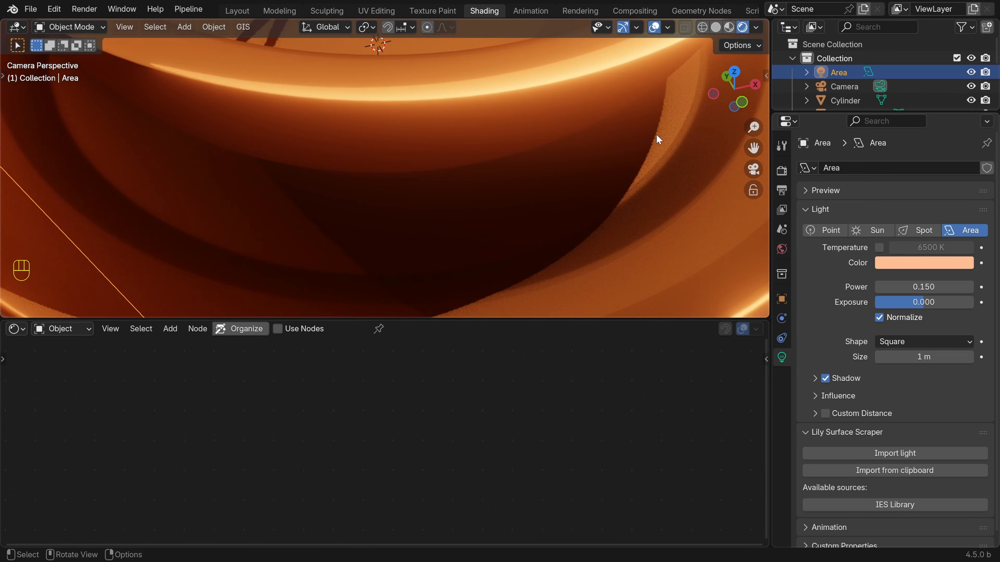
{"action": "scroll", "coordinate": [397, 275], "scroll_direction": "down", "scroll_amount": 7}
{"action": "middle_click_drag", "start_coordinate": [390, 201], "coordinate": [429, 251], "text": "shift"}
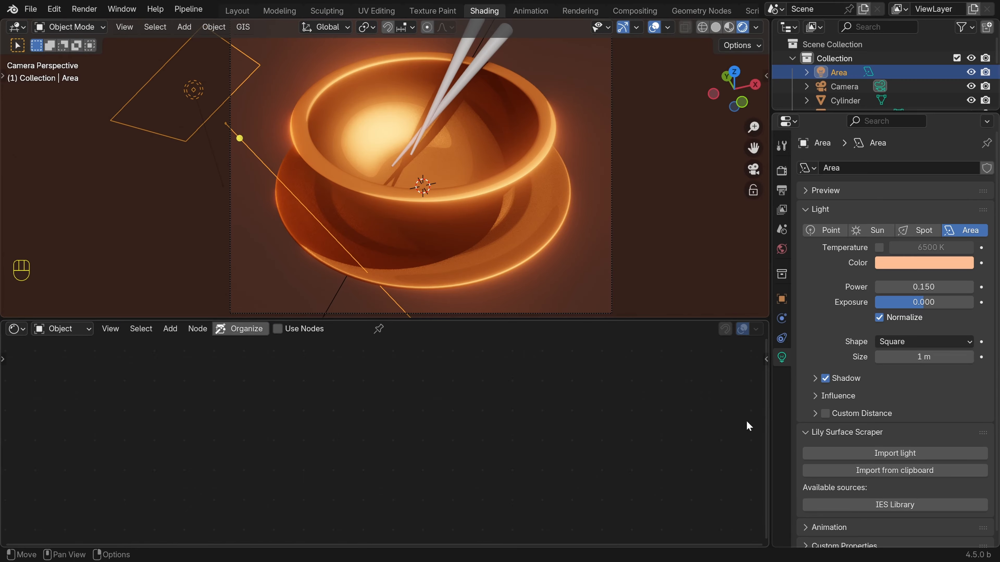
Compare the bowl and plate with the area light's shadow on and off, leaving the shadow disabled
{"action": "left_click", "coordinate": [826, 379]}
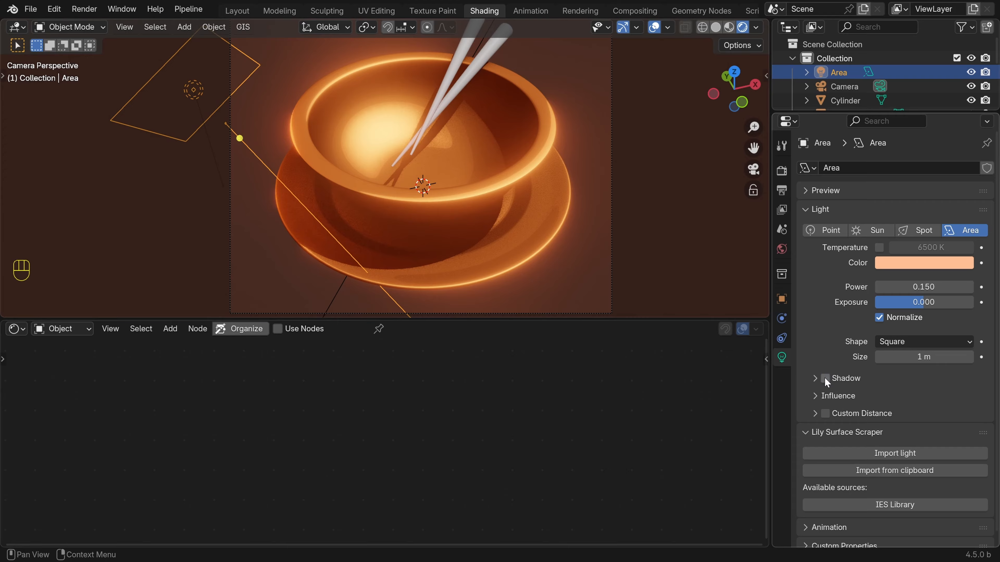
{"action": "scroll", "coordinate": [511, 256], "scroll_direction": "up", "scroll_amount": 5}
{"action": "middle_click_drag", "start_coordinate": [473, 256], "coordinate": [431, 197], "text": "shift"}
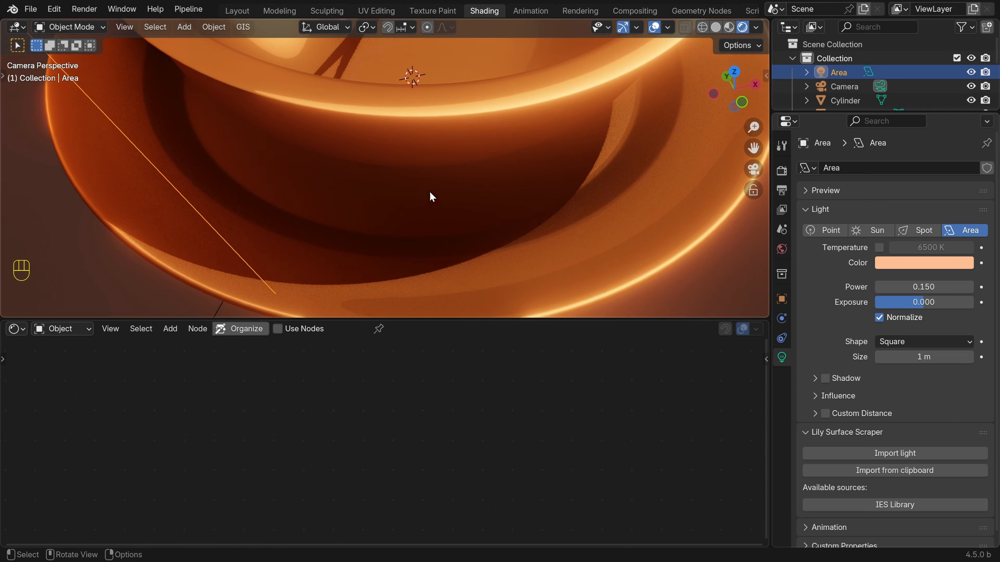
{"action": "left_click", "coordinate": [827, 379]}
{"action": "left_click", "coordinate": [825, 378]}
{"action": "scroll", "coordinate": [438, 164], "scroll_direction": "down", "scroll_amount": 5}
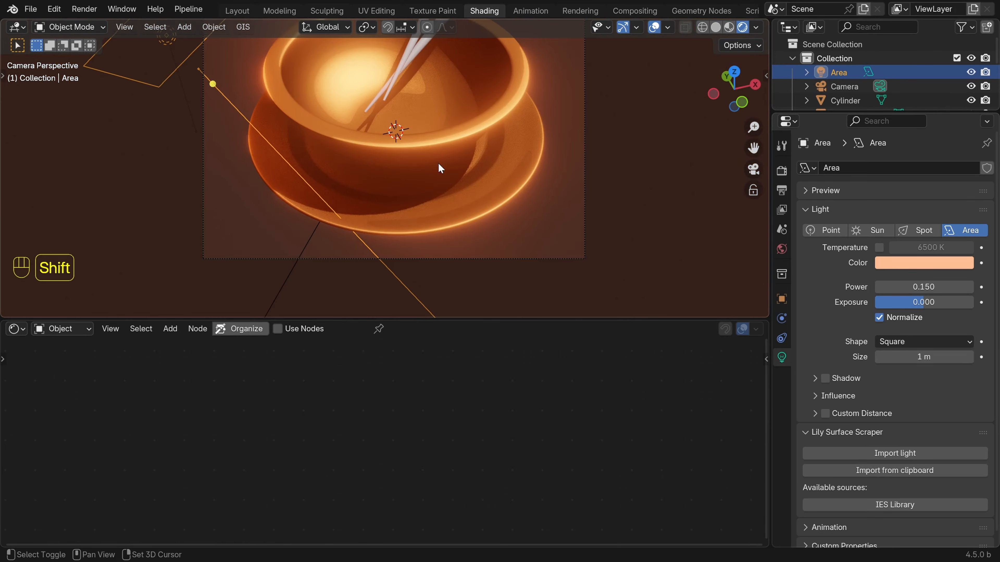
{"action": "middle_click_drag", "start_coordinate": [439, 164], "coordinate": [465, 218], "text": "shift"}
{"action": "scroll", "coordinate": [465, 218], "scroll_direction": "down", "scroll_amount": 2}
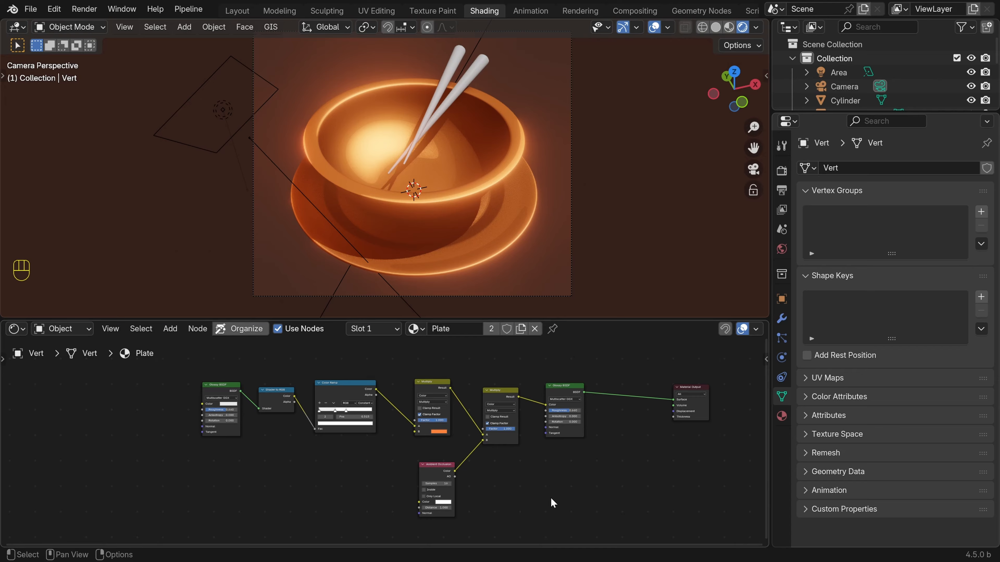
Add a Diffuse BSDF above the final Glossy BSDF in the Plate material and feed its Color from the second Multiply node
{"action": "scroll", "coordinate": [549, 497], "scroll_direction": "up", "scroll_amount": 2}
{"action": "middle_click_drag", "start_coordinate": [564, 464], "coordinate": [560, 440]}
{"action": "scroll", "coordinate": [575, 435], "scroll_direction": "up", "scroll_amount": 2}
{"action": "scroll", "coordinate": [398, 384], "scroll_direction": "up", "scroll_amount": 3}
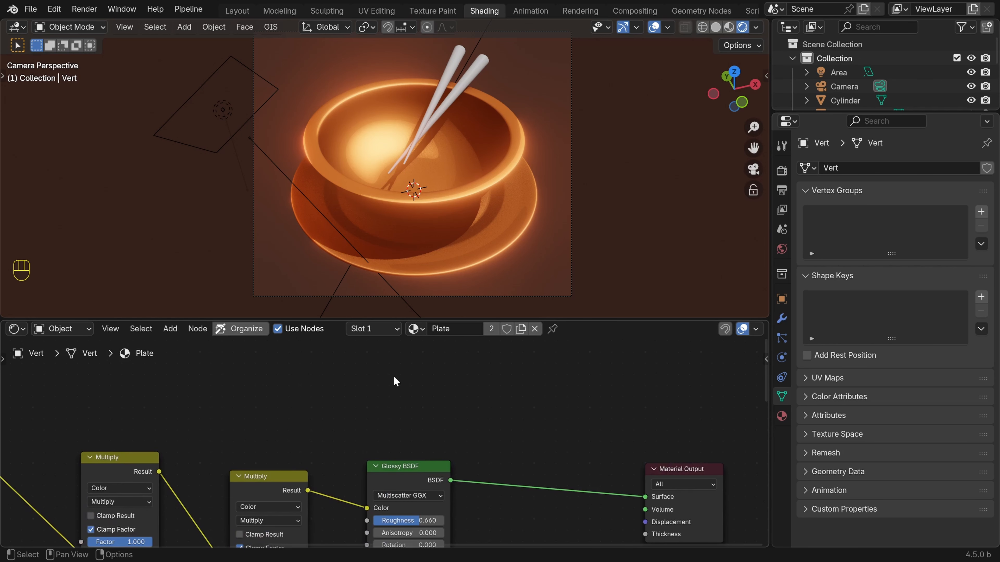
{"action": "key", "text": "shift+a"}
{"action": "type", "text": "dif"}
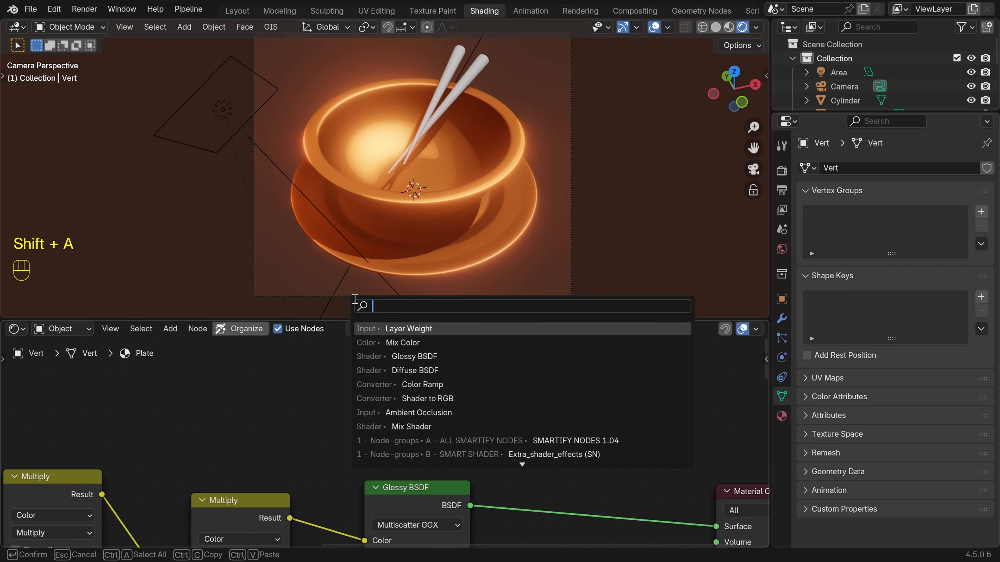
{"action": "type", "text": "u"}
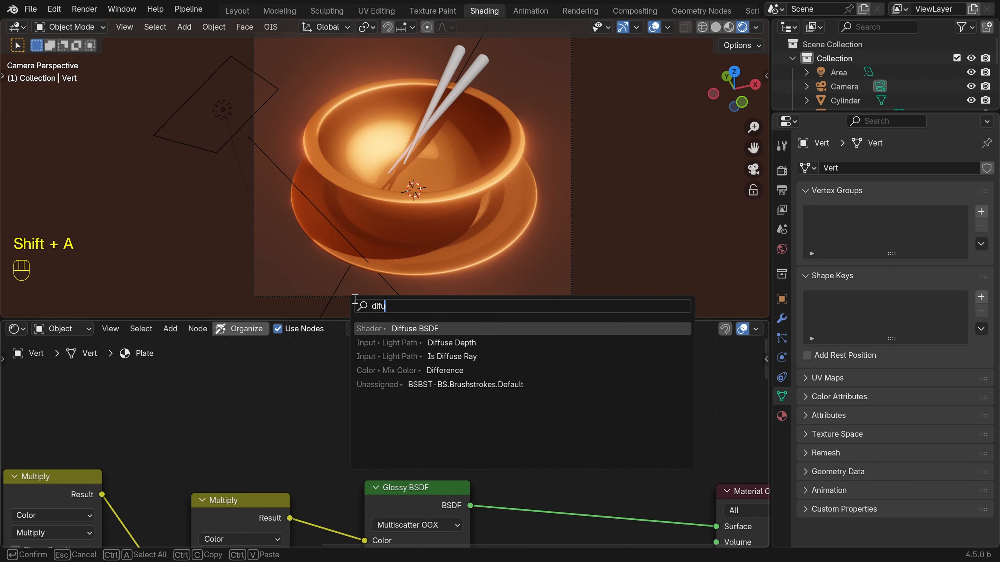
{"action": "left_click", "coordinate": [407, 329]}
{"action": "left_click", "coordinate": [373, 353]}
{"action": "scroll", "coordinate": [212, 434], "scroll_direction": "down", "scroll_amount": 2}
{"action": "left_click_drag", "start_coordinate": [277, 507], "coordinate": [352, 400]}
{"action": "scroll", "coordinate": [385, 444], "scroll_direction": "down", "scroll_amount": 5}
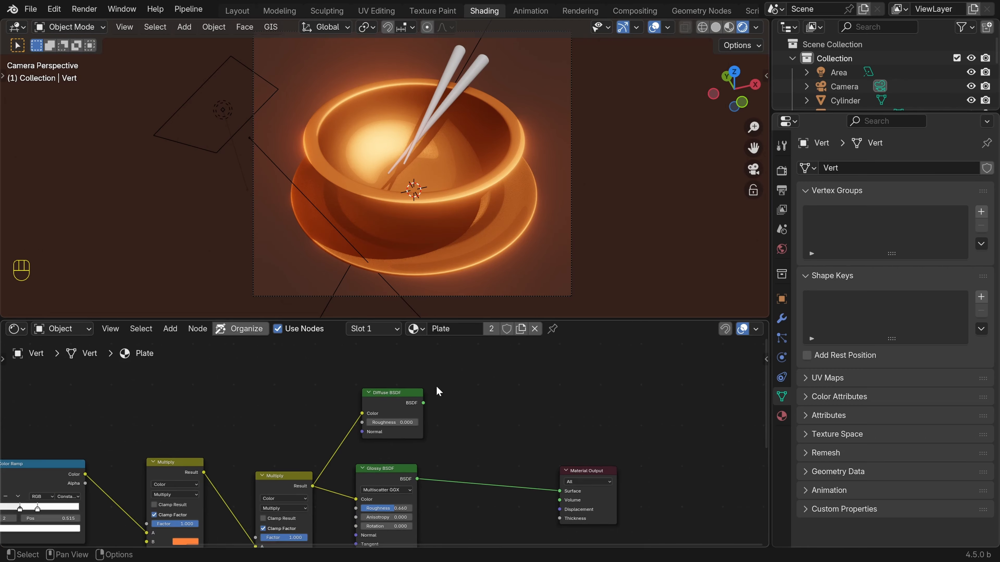
Compare the Diffuse BSDF and the final Glossy BSDF as the Plate material's surface output
{"action": "left_click", "coordinate": [400, 398], "text": "ctrl+shift"}
{"action": "scroll", "coordinate": [455, 222], "scroll_direction": "down", "scroll_amount": 2}
{"action": "scroll", "coordinate": [467, 222], "scroll_direction": "up", "scroll_amount": 4}
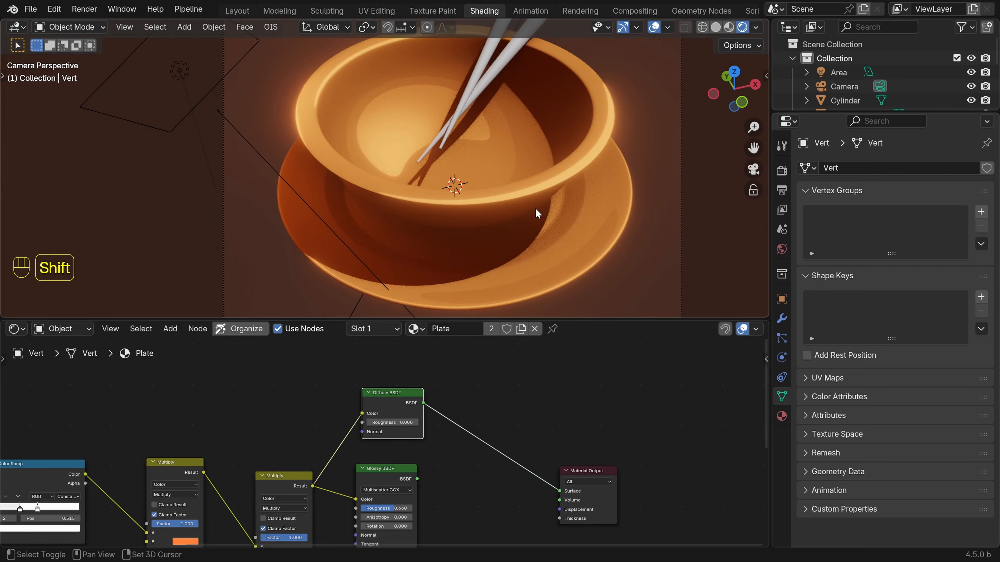
{"action": "scroll", "coordinate": [540, 197], "scroll_direction": "down", "scroll_amount": 3}
{"action": "left_click", "coordinate": [384, 472], "text": "ctrl+shift"}
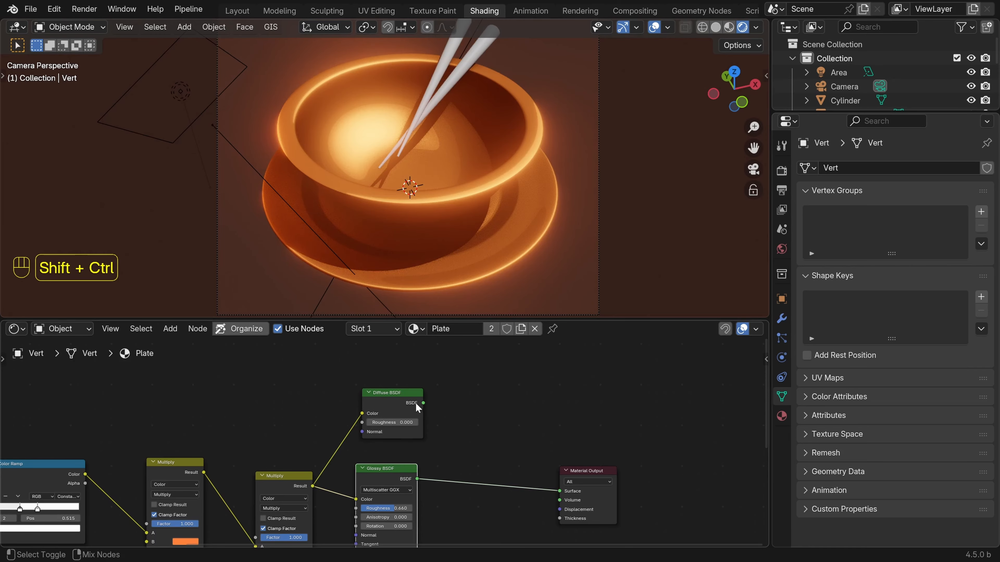
{"action": "left_click", "coordinate": [396, 423], "text": "ctrl+shift"}
{"action": "left_click", "coordinate": [386, 469], "text": "ctrl+shift"}
{"action": "left_click", "coordinate": [398, 413], "text": "ctrl+shift"}
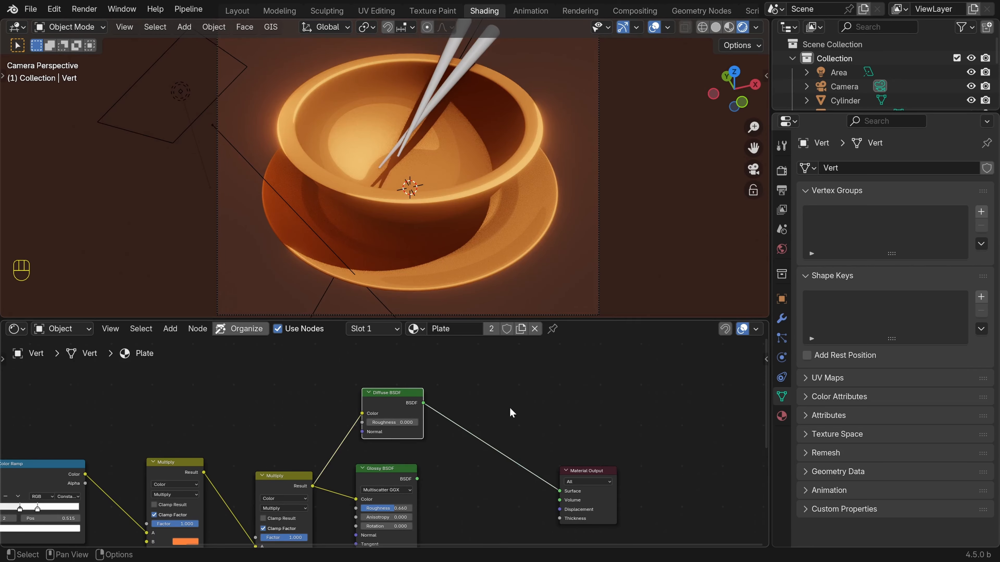
Undo the Diffuse BSDF trial in the Plate material
{"action": "key", "text": "ctrl+z"}
{"action": "key", "text": "ctrl+z"}
{"action": "key", "text": "ctrl+z"}
{"action": "key", "text": "ctrl+z"}
{"action": "key", "text": "ctrl+z"}
{"action": "key", "text": "ctrl+z"}
{"action": "key", "text": "ctrl+z"}
{"action": "key", "text": "ctrl+z"}
{"action": "key", "text": "ctrl+z"}
{"action": "key", "text": "ctrl+z"}
{"action": "key", "text": "ctrl+z"}
{"action": "key", "text": "ctrl+z"}
{"action": "key", "text": "ctrl+z"}
{"action": "key", "text": "ctrl+z"}
{"action": "key", "text": "ctrl+z"}
{"action": "key", "text": "ctrl+z"}
{"action": "key", "text": "ctrl+z"}
{"action": "key", "text": "ctrl+z"}
{"action": "key", "text": "ctrl+z"}
{"action": "key", "text": "ctrl+z"}
Add a Diffuse BSDF node above the start of the Plate material's node chain
{"action": "scroll", "coordinate": [369, 380], "scroll_direction": "up", "scroll_amount": 3}
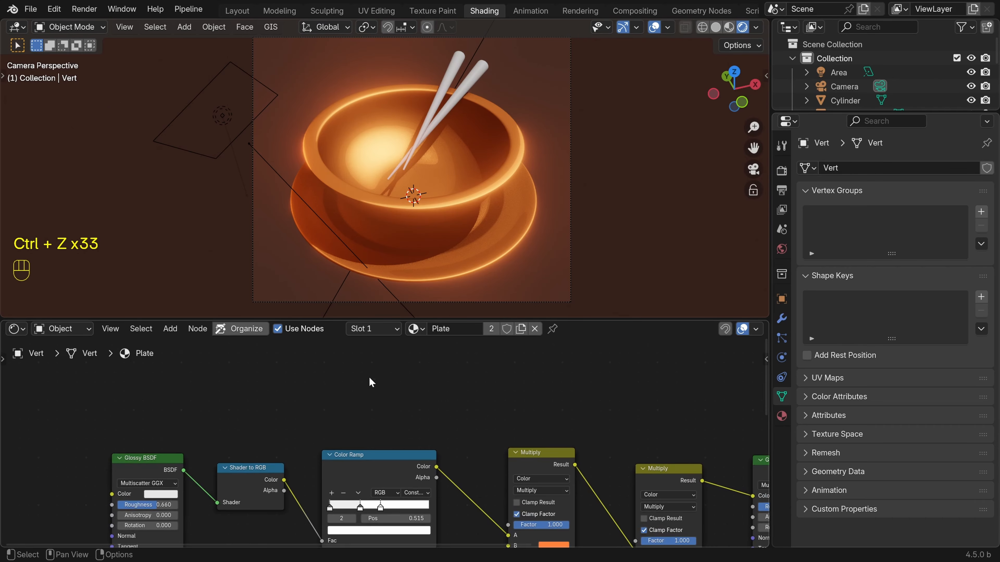
{"action": "key", "text": "shift+a"}
{"action": "type", "text": "dif"}
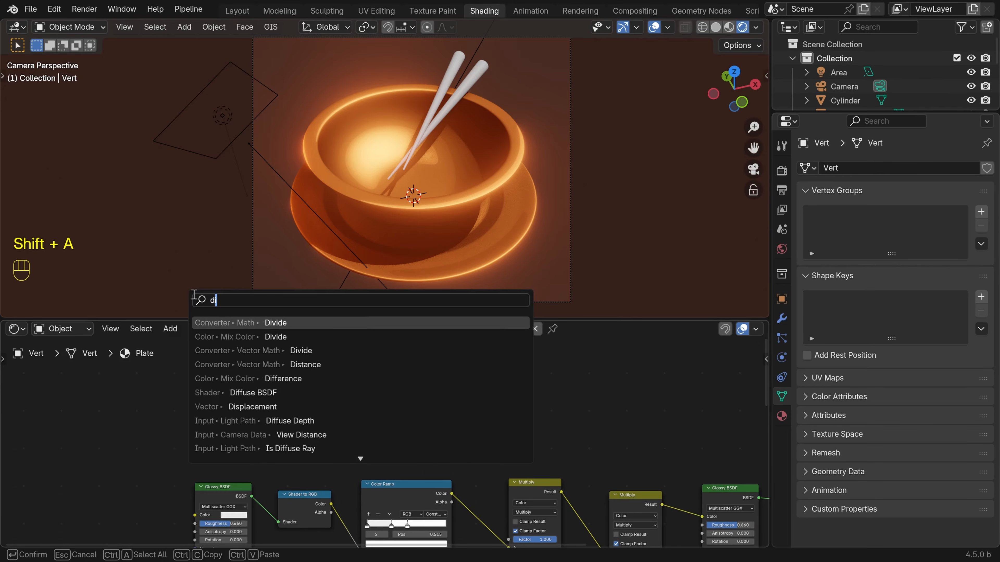
{"action": "left_click", "coordinate": [270, 321]}
{"action": "left_click", "coordinate": [275, 419]}
Duplicate the Shader to RGB and Color Ramp nodes beside the Diffuse BSDF and connect the Diffuse output to the copied Shader input
{"action": "scroll", "coordinate": [276, 418], "scroll_direction": "down", "scroll_amount": 2}
{"action": "middle_click_drag", "start_coordinate": [275, 497], "coordinate": [266, 420]}
{"action": "left_click_drag", "start_coordinate": [247, 468], "coordinate": [349, 401]}
{"action": "middle_click_drag", "start_coordinate": [372, 400], "coordinate": [372, 487]}
{"action": "key", "text": "shift+d"}
{"action": "left_click", "coordinate": [396, 343]}
{"action": "scroll", "coordinate": [356, 472], "scroll_direction": "up", "scroll_amount": 6}
{"action": "key", "text": "g"}
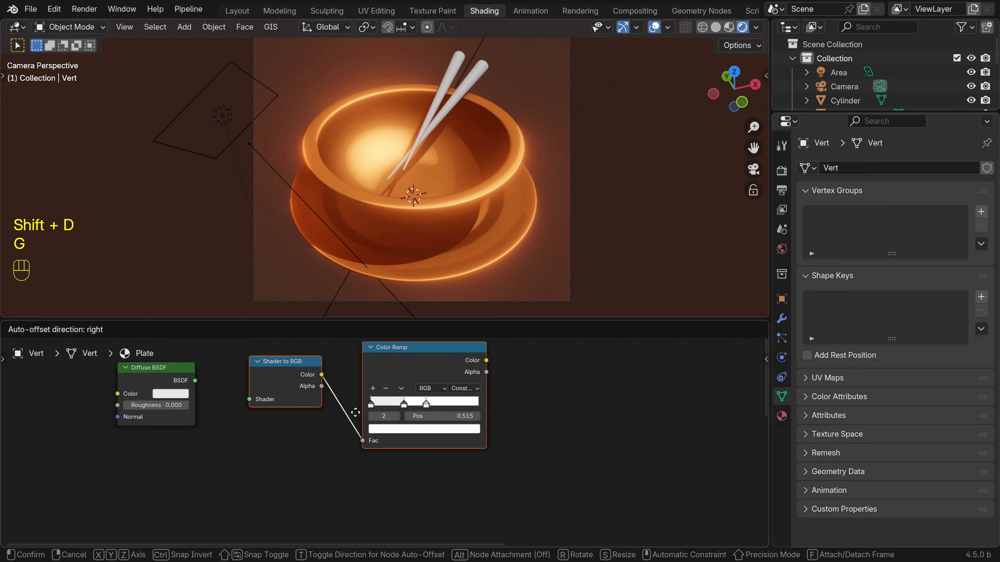
{"action": "left_click", "coordinate": [350, 432]}
{"action": "left_click_drag", "start_coordinate": [195, 380], "coordinate": [247, 418]}
Remove the stop at position 0.515 from the duplicated Color Ramp and preview the ramp's output on the bowl and plate
{"action": "scroll", "coordinate": [431, 428], "scroll_direction": "up", "scroll_amount": 3}
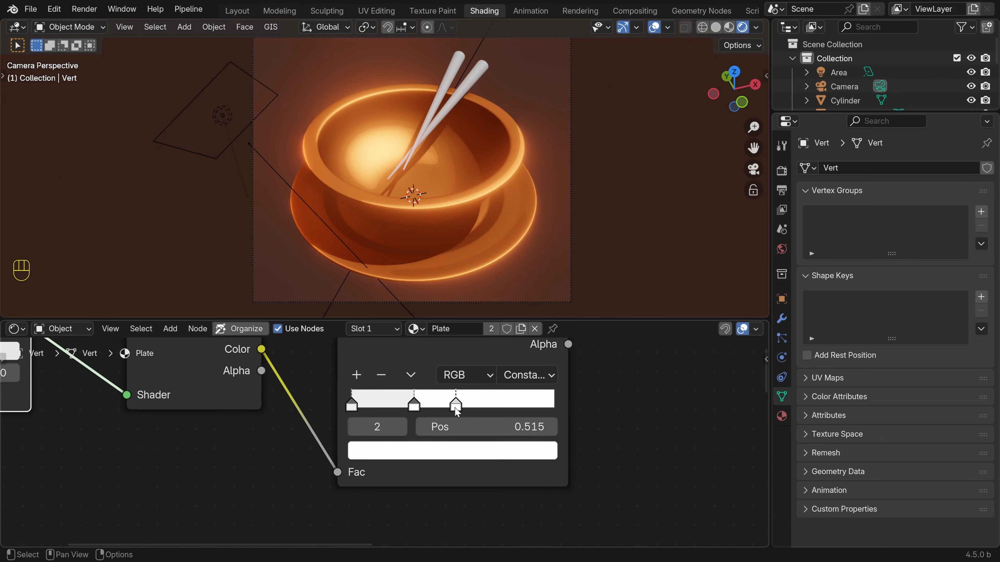
{"action": "left_click", "coordinate": [382, 375]}
{"action": "scroll", "coordinate": [459, 478], "scroll_direction": "down", "scroll_amount": 3}
{"action": "scroll", "coordinate": [459, 201], "scroll_direction": "up", "scroll_amount": 6}
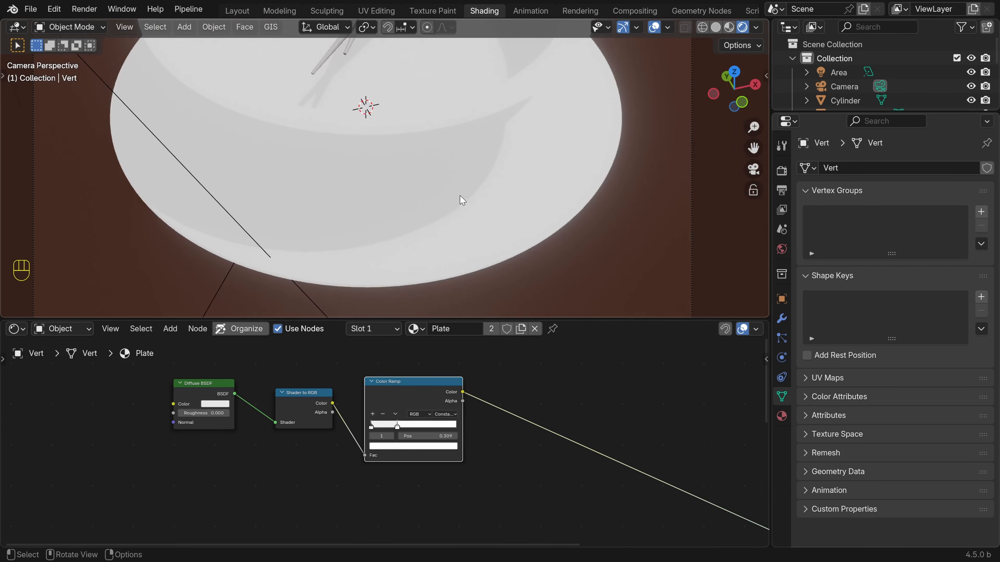
Move the second stop of the diffuse chain's Color Ramp to position 0.614
{"action": "scroll", "coordinate": [454, 452], "scroll_direction": "up", "scroll_amount": 2}
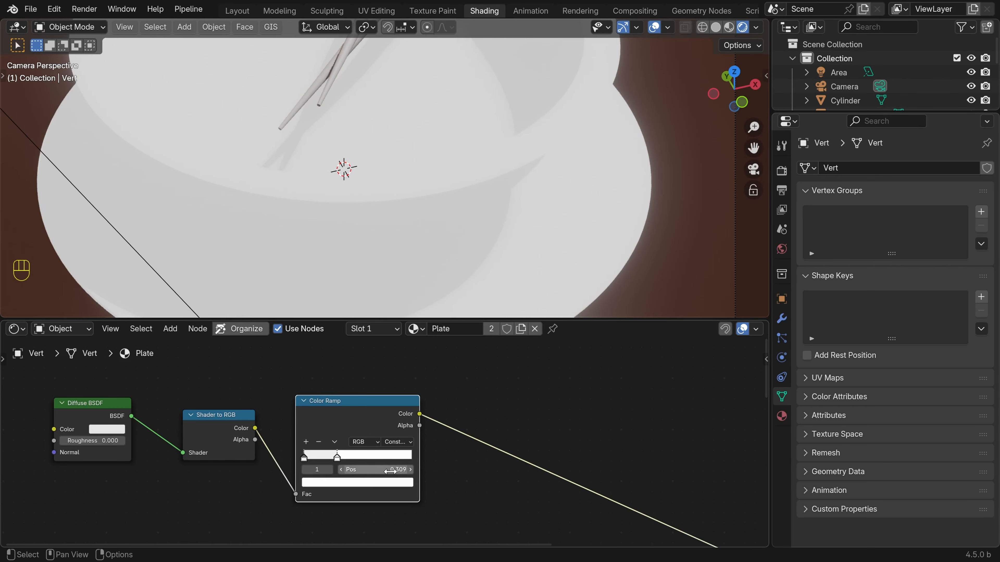
{"action": "mouse_move", "coordinate": [339, 459]}
{"action": "left_mouse_down"}
{"action": "mouse_move", "coordinate": [315, 461]}
{"action": "mouse_move", "coordinate": [374, 456]}
{"action": "left_mouse_up"}
{"action": "scroll", "coordinate": [502, 205], "scroll_direction": "down", "scroll_amount": 6}
{"action": "middle_click_drag", "start_coordinate": [500, 212], "coordinate": [502, 205], "text": "shift"}
Duplicate the orange Multiply node, connect the diffuse Color Ramp's color to its A input, and preview the result
{"action": "scroll", "coordinate": [444, 532], "scroll_direction": "down", "scroll_amount": 2}
{"action": "middle_click_drag", "start_coordinate": [492, 492], "coordinate": [434, 428], "text": "shift"}
{"action": "left_click", "coordinate": [397, 510]}
{"action": "key", "text": "shift+d"}
{"action": "left_click", "coordinate": [459, 423]}
{"action": "scroll", "coordinate": [433, 237], "scroll_direction": "up", "scroll_amount": 2}
{"action": "scroll", "coordinate": [467, 404], "scroll_direction": "up", "scroll_amount": 1}
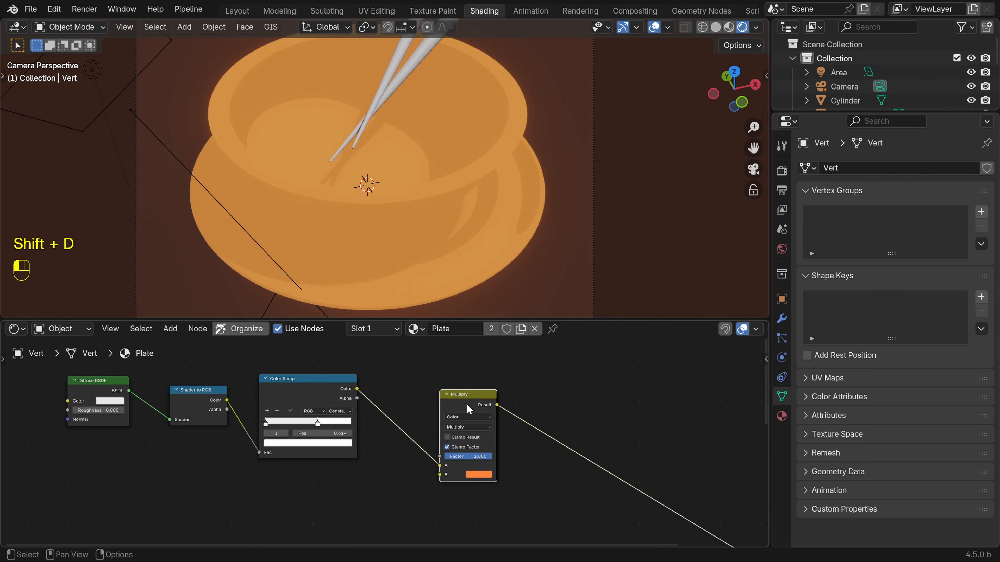
{"action": "scroll", "coordinate": [515, 435], "scroll_direction": "down", "scroll_amount": 1}
Add a Glossy BSDF node above the Diffuse BSDF chain in the Plate material
{"action": "scroll", "coordinate": [466, 458], "scroll_direction": "up", "scroll_amount": 3, "text": "shift"}
{"action": "key", "text": "shift+a"}
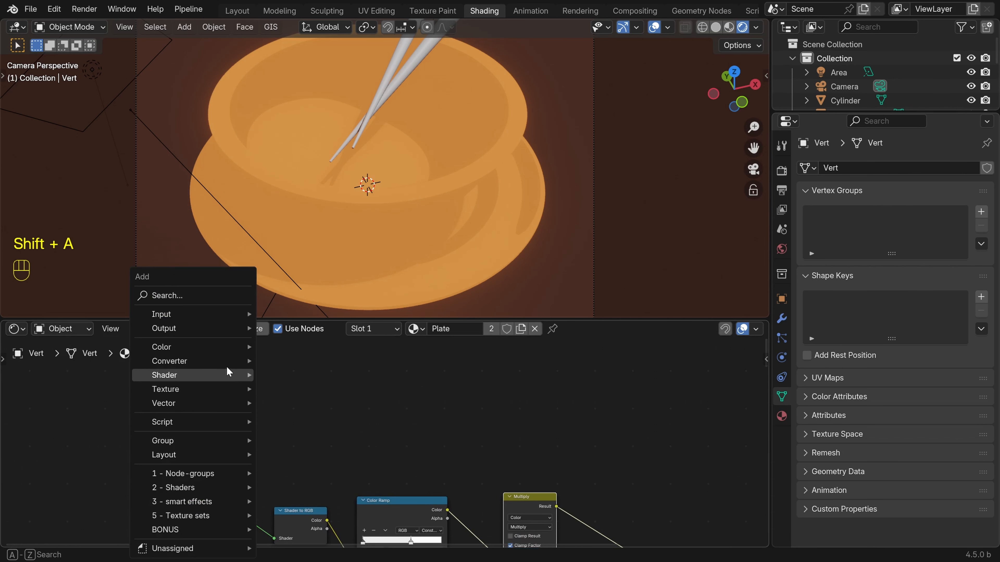
{"action": "left_click", "coordinate": [194, 295]}
{"action": "type", "text": "gloss"}
{"action": "key", "text": "Return"}
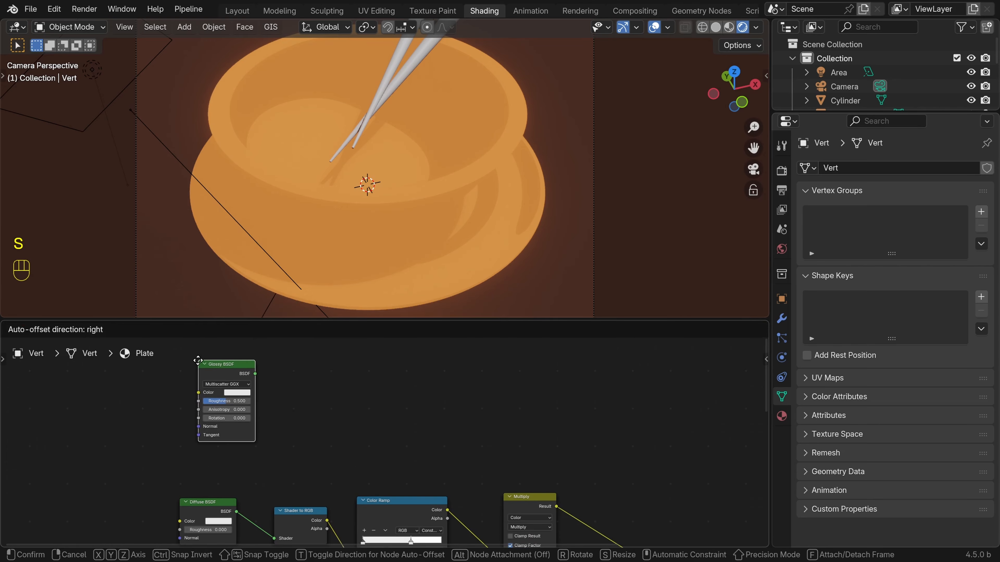
{"action": "left_click", "coordinate": [319, 490]}
Duplicate the Shader to RGB and Color Ramp nodes beside the Glossy BSDF and connect the Glossy output to the copied Shader input
{"action": "left_click_drag", "start_coordinate": [303, 424], "coordinate": [373, 514]}
{"action": "key", "text": "shift+d"}
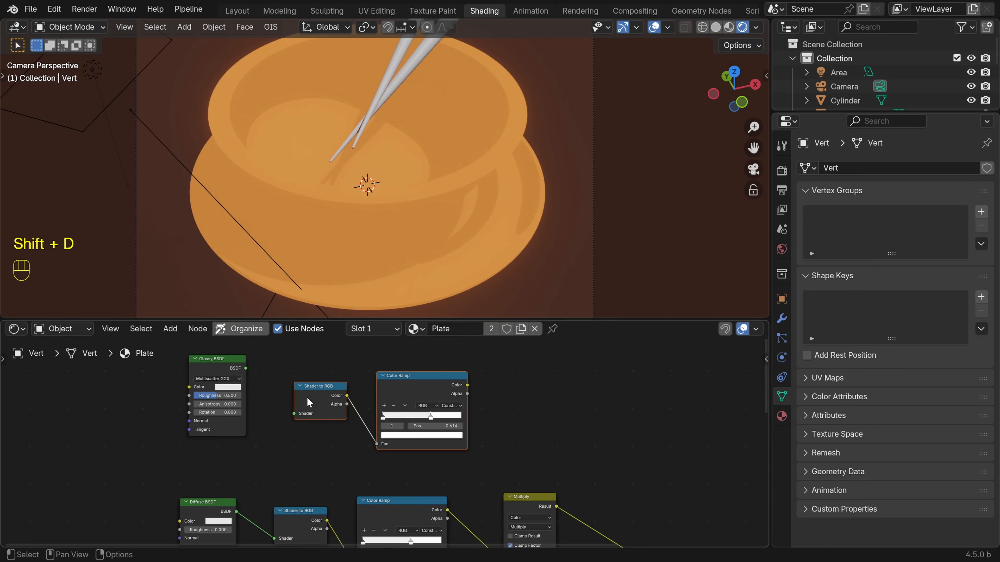
{"action": "left_click", "coordinate": [309, 406]}
{"action": "left_click_drag", "start_coordinate": [245, 368], "coordinate": [294, 413]}
Preview the glossy Color Ramp and set the color of its first stop to black
{"action": "scroll", "coordinate": [433, 440], "scroll_direction": "up", "scroll_amount": 2}
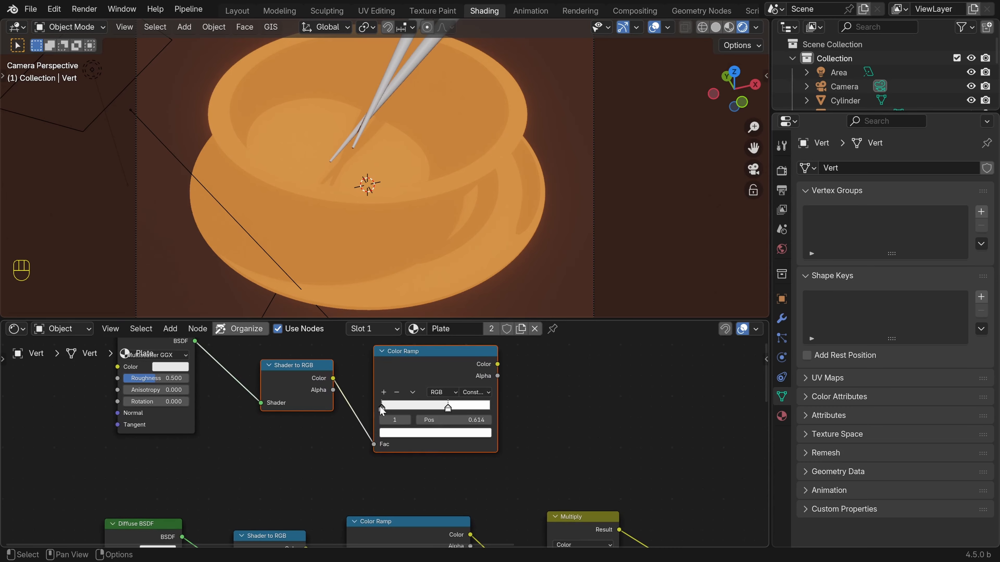
{"action": "left_click", "coordinate": [382, 410]}
{"action": "left_click", "coordinate": [435, 430], "text": "ctrl+shift"}
{"action": "left_click", "coordinate": [437, 433]}
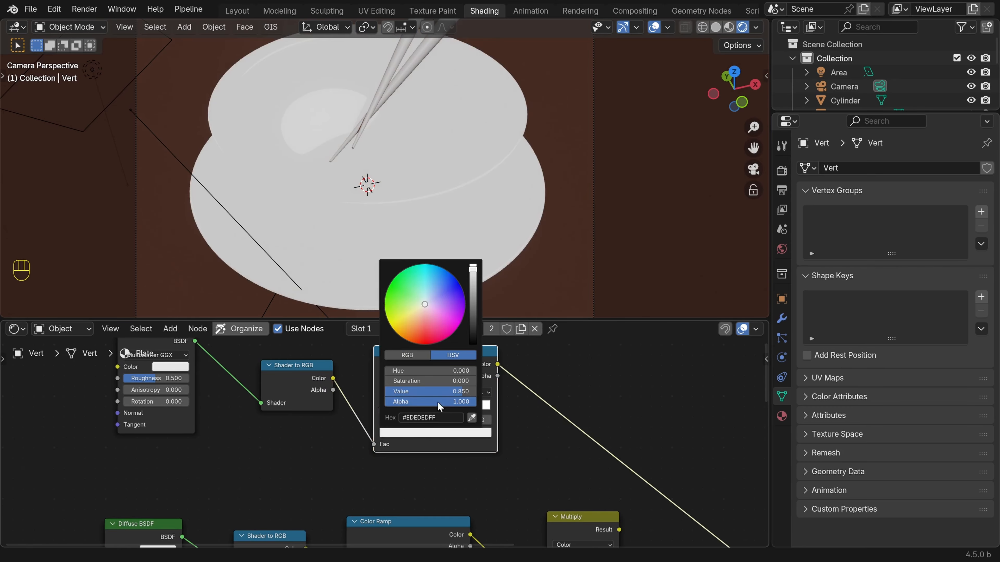
{"action": "left_click_drag", "start_coordinate": [471, 320], "coordinate": [473, 345]}
Move the glossy Color Ramp's white stop to position 0.278 to widen the highlights
{"action": "scroll", "coordinate": [495, 226], "scroll_direction": "down", "scroll_amount": 2}
{"action": "middle_click_drag", "start_coordinate": [495, 226], "coordinate": [495, 232], "text": "shift"}
{"action": "scroll", "coordinate": [494, 232], "scroll_direction": "up", "scroll_amount": 2}
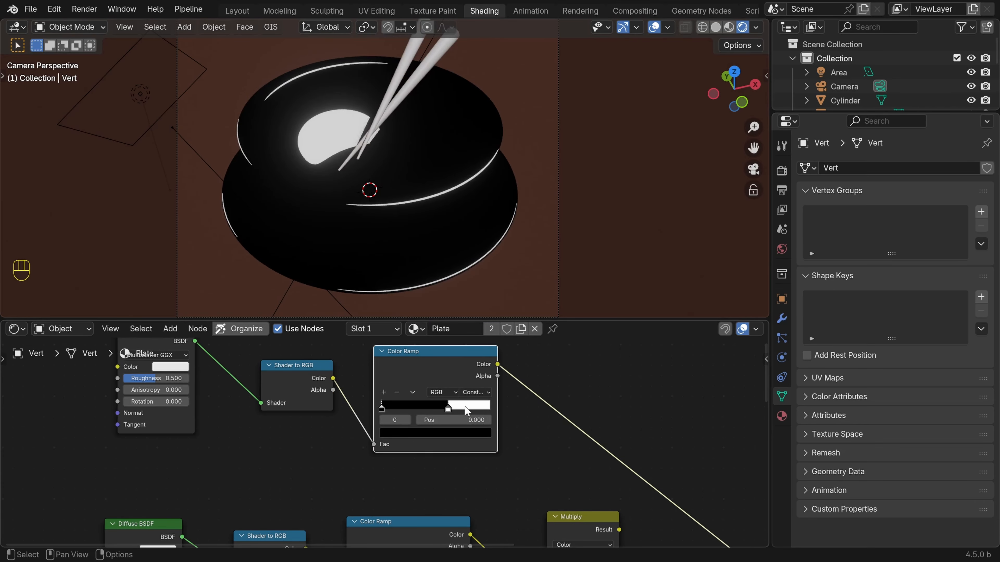
{"action": "left_click_drag", "start_coordinate": [447, 407], "coordinate": [412, 411]}
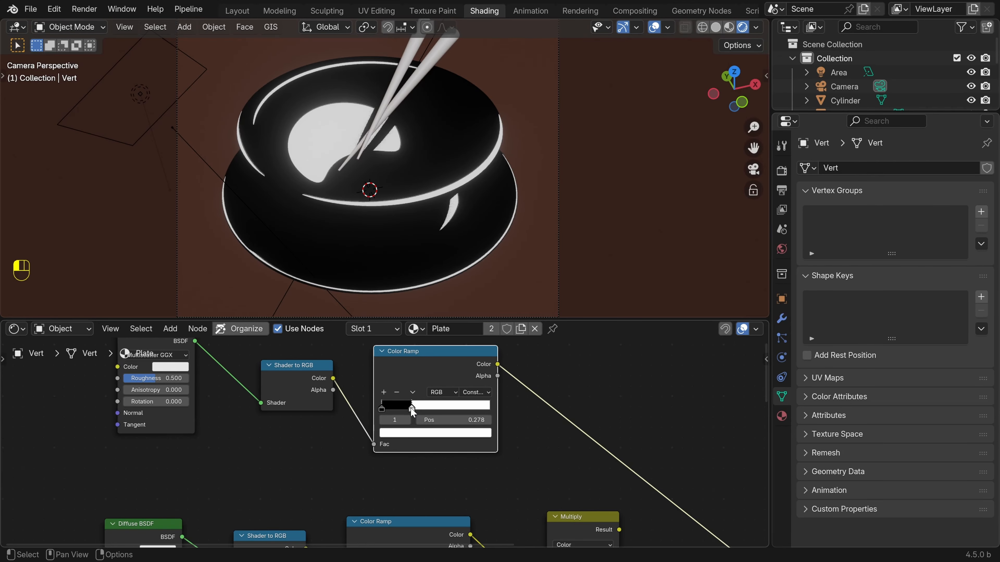
{"action": "scroll", "coordinate": [447, 391], "scroll_direction": "down", "scroll_amount": 2}
Preview the diffuse chain's Multiply node and add a Mix color node above and beyond it
{"action": "middle_click_drag", "start_coordinate": [447, 390], "coordinate": [418, 437]}
{"action": "left_click", "coordinate": [418, 442], "text": "ctrl+shift"}
{"action": "key", "text": "shift+a"}
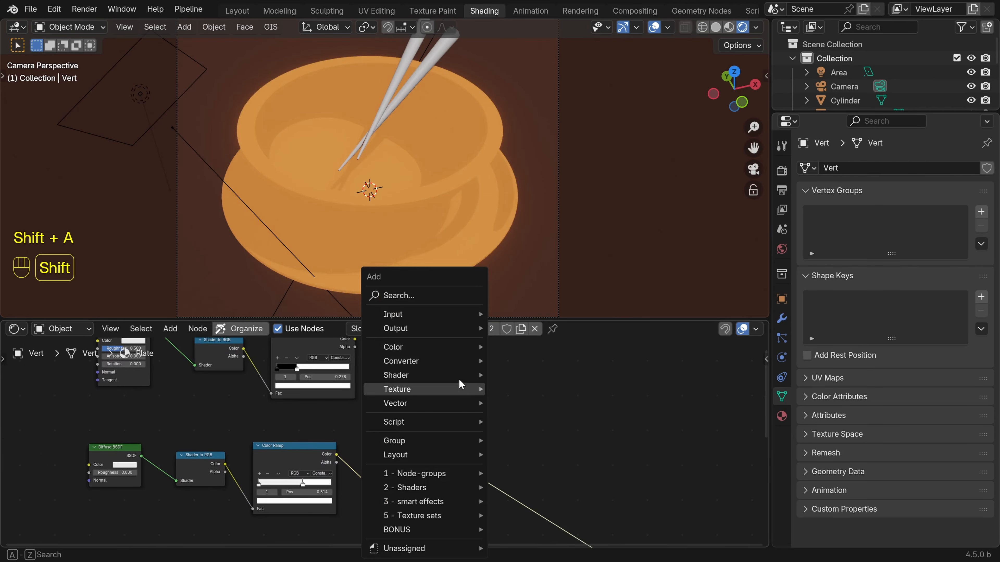
{"action": "left_click", "coordinate": [420, 295]}
{"action": "type", "text": "mix"}
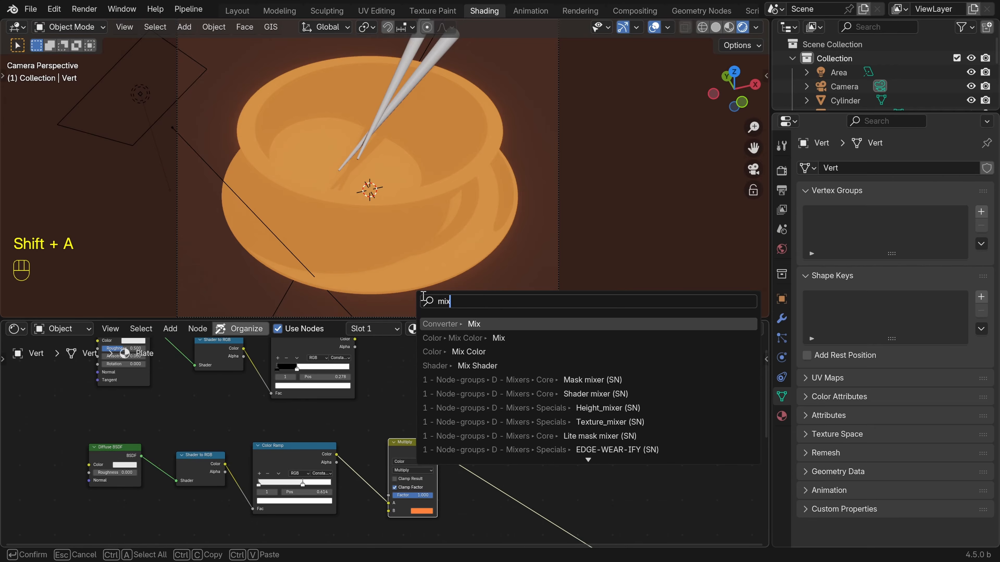
{"action": "left_click", "coordinate": [493, 350]}
{"action": "left_click", "coordinate": [489, 379]}
Connect the glossy Color Ramp to the Mix node's Factor and the Multiply result to its A input, and preview the Mix
{"action": "middle_click_drag", "start_coordinate": [446, 403], "coordinate": [380, 423]}
{"action": "scroll", "coordinate": [381, 422], "scroll_direction": "up", "scroll_amount": 2}
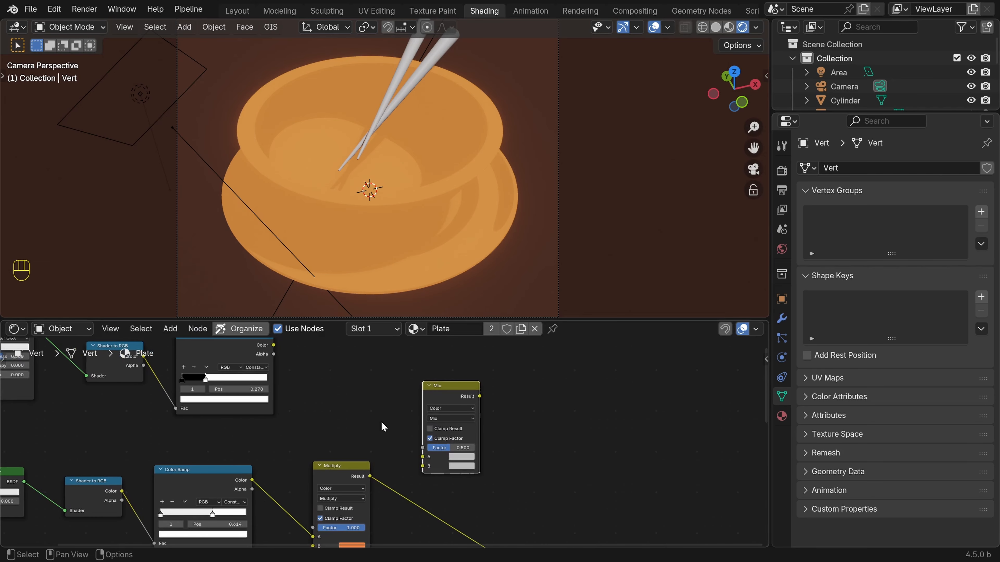
{"action": "left_click_drag", "start_coordinate": [274, 345], "coordinate": [423, 448]}
{"action": "scroll", "coordinate": [382, 438], "scroll_direction": "up", "scroll_amount": 2}
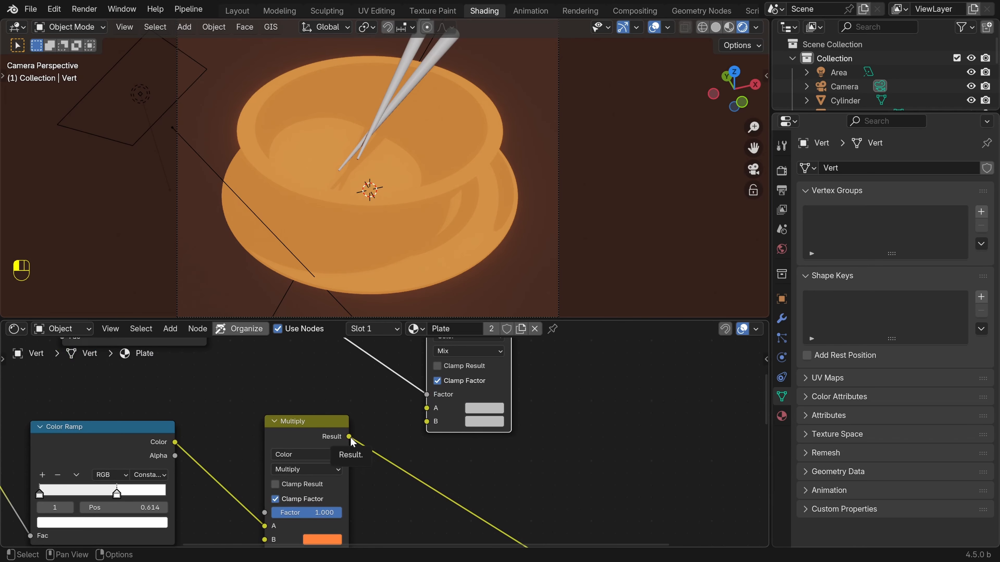
{"action": "left_click_drag", "start_coordinate": [350, 437], "coordinate": [427, 408]}
{"action": "scroll", "coordinate": [437, 394], "scroll_direction": "up", "scroll_amount": 3, "text": "shift"}
{"action": "left_click", "coordinate": [447, 384], "text": "ctrl+shift"}
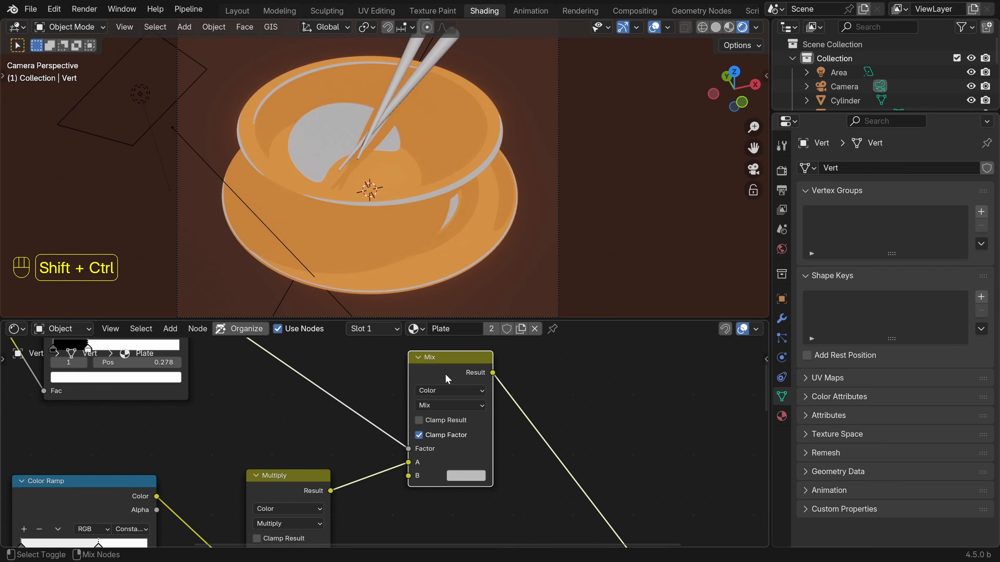
Try a light purple as the Mix node's B color
{"action": "left_click", "coordinate": [463, 479]}
{"action": "left_click_drag", "start_coordinate": [495, 326], "coordinate": [508, 331]}
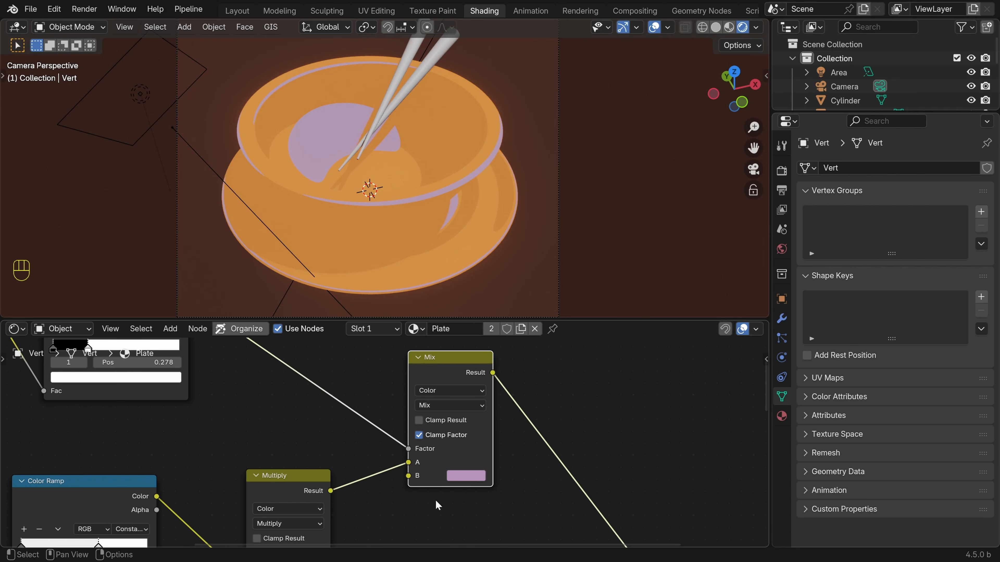
{"action": "middle_click_drag", "start_coordinate": [436, 504], "coordinate": [487, 429]}
{"action": "key", "text": "Delete"}
Copy the Multiply node's orange to the Mix node's B color and raise its HSV value to 2
{"action": "left_click_drag", "start_coordinate": [359, 522], "coordinate": [513, 401]}
{"action": "middle_click_drag", "start_coordinate": [525, 410], "coordinate": [480, 445], "text": "shift"}
{"action": "left_click", "coordinate": [481, 441]}
{"action": "left_click", "coordinate": [505, 387]}
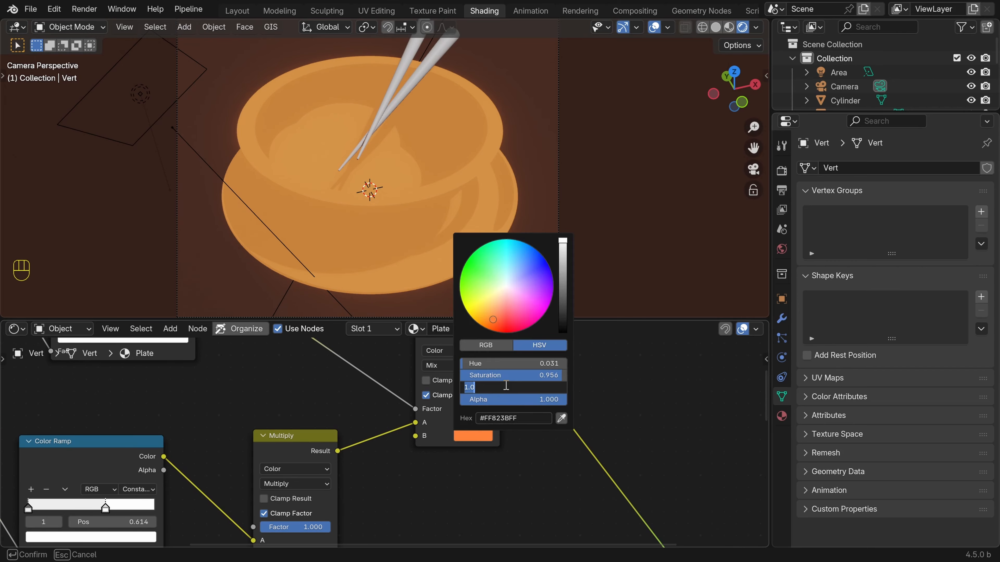
{"action": "type", "text": "2"}
{"action": "key", "text": "Return"}
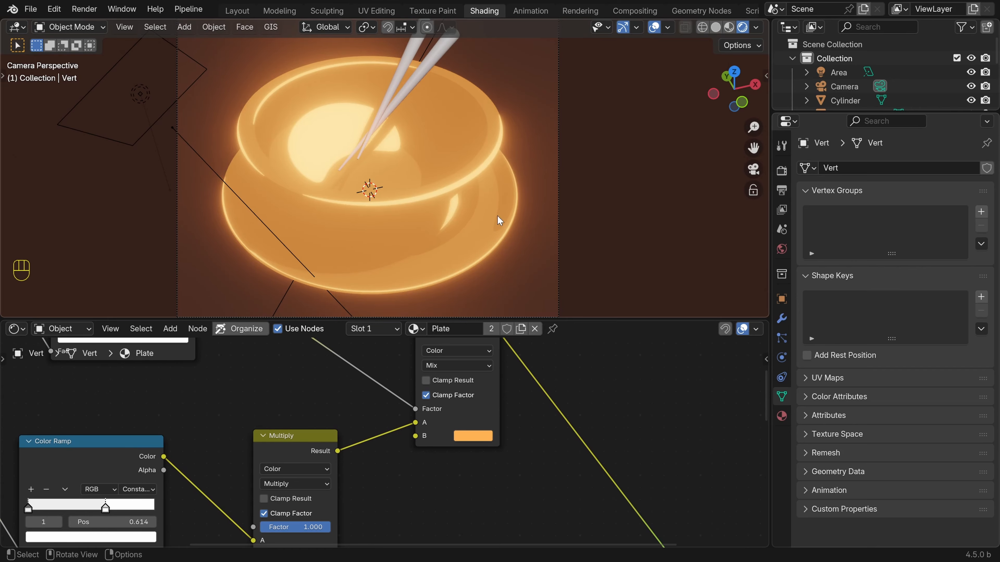
{"action": "scroll", "coordinate": [497, 218], "scroll_direction": "down", "scroll_amount": 5}
{"action": "middle_click_drag", "start_coordinate": [415, 190], "coordinate": [437, 200], "text": "shift"}
{"action": "scroll", "coordinate": [438, 200], "scroll_direction": "up", "scroll_amount": 2}
{"action": "scroll", "coordinate": [442, 442], "scroll_direction": "down", "scroll_amount": 9}
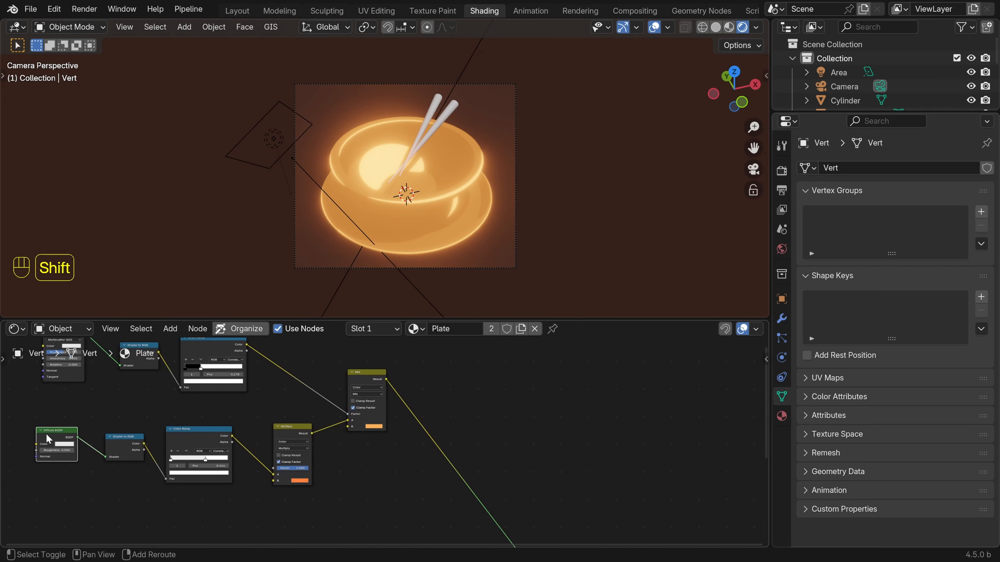
Duplicate the Diffuse BSDF node and insert the copy on the link coming out of the Mix node in the Plate material
{"action": "key", "text": "shift+d"}
{"action": "left_click", "coordinate": [473, 448]}
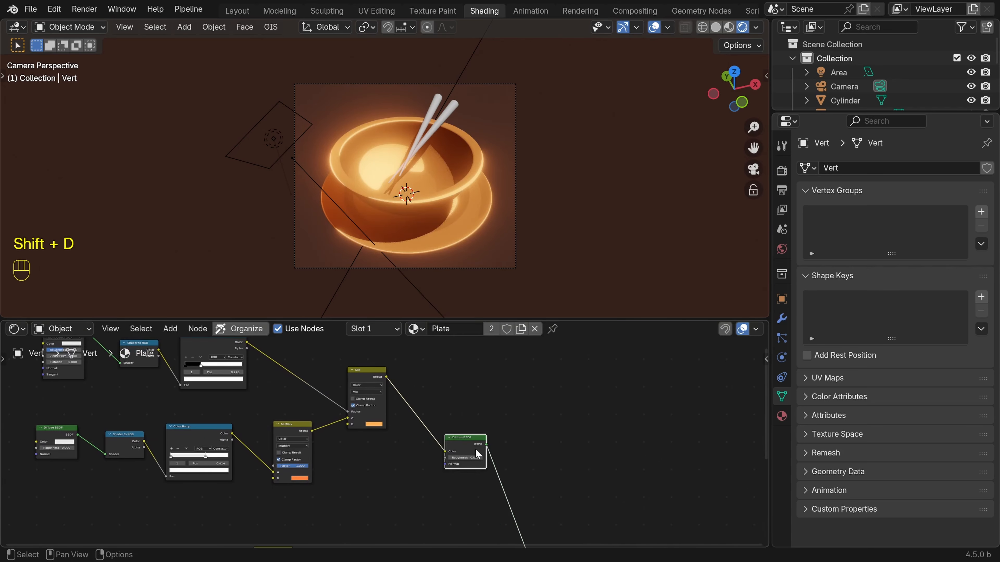
{"action": "left_click_drag", "start_coordinate": [476, 453], "coordinate": [483, 417]}
{"action": "scroll", "coordinate": [484, 220], "scroll_direction": "up", "scroll_amount": 4}
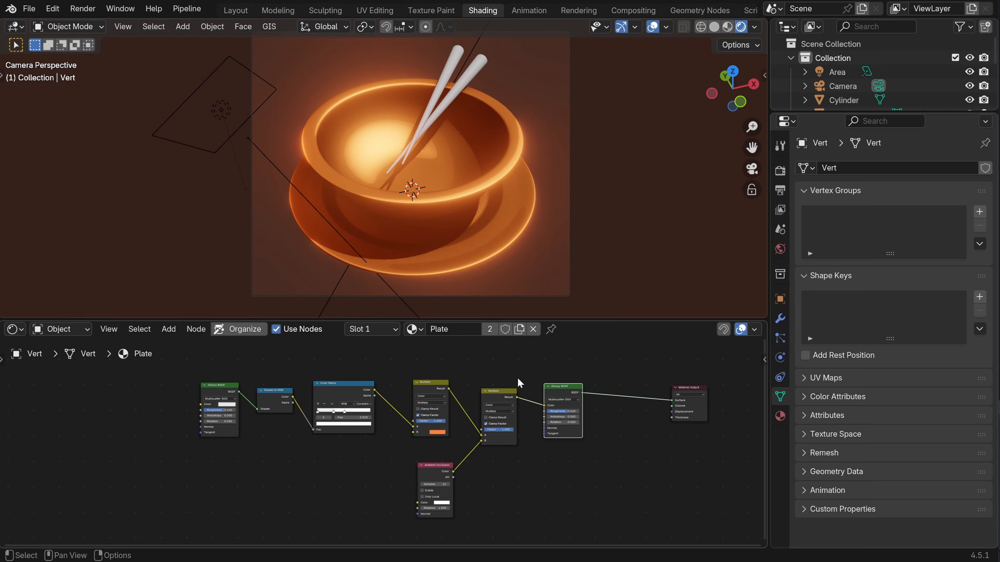
Apply the Subdivision modifier on the plate object
{"action": "left_click", "coordinate": [458, 234]}
{"action": "left_click", "coordinate": [779, 319]}
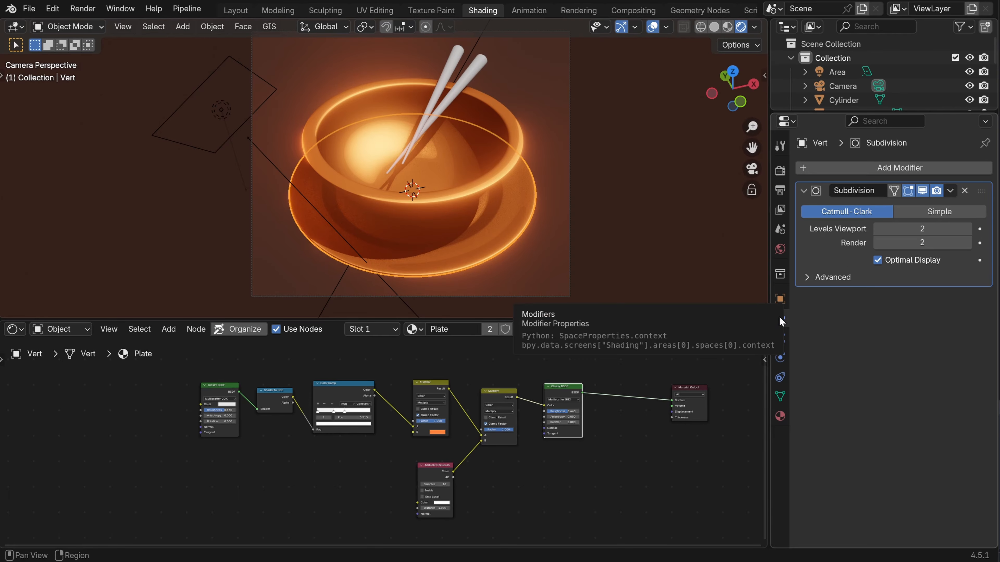
{"action": "left_click", "coordinate": [951, 191]}
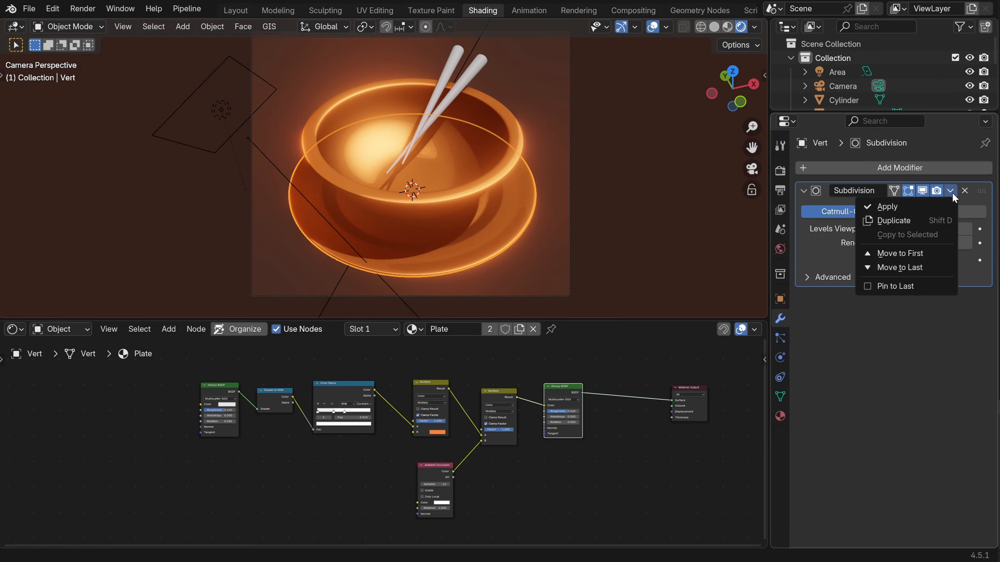
{"action": "left_click", "coordinate": [931, 208]}
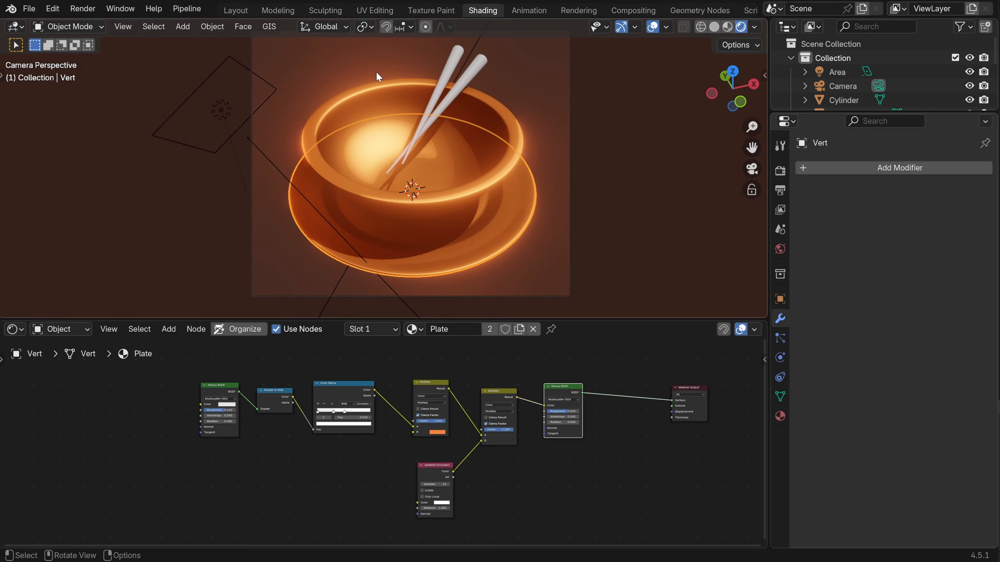
Switch to the UV Editing workspace and show the plate in the front orthographic view
{"action": "left_click", "coordinate": [375, 10]}
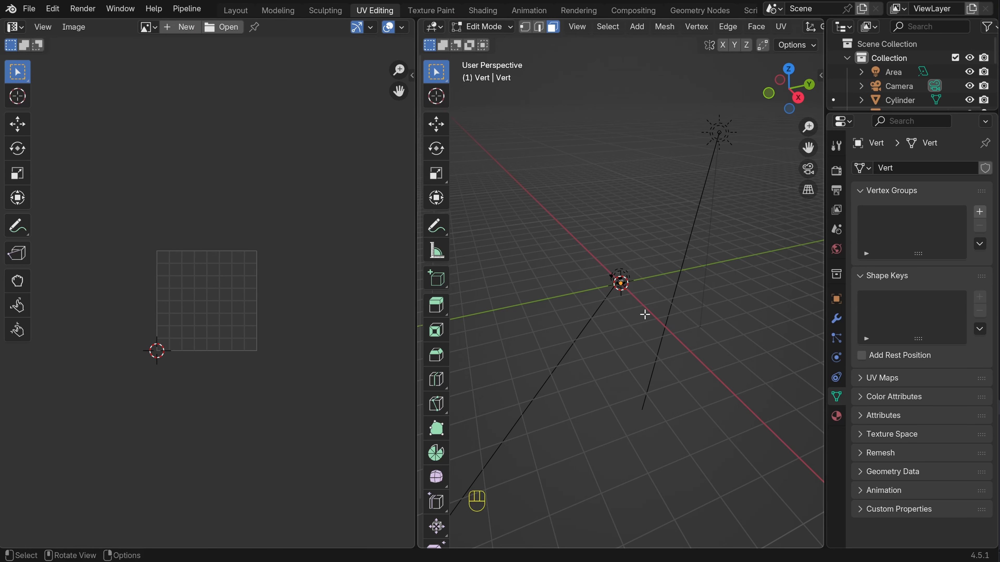
{"action": "key", "text": "KP_0"}
{"action": "key", "text": "KP_1"}
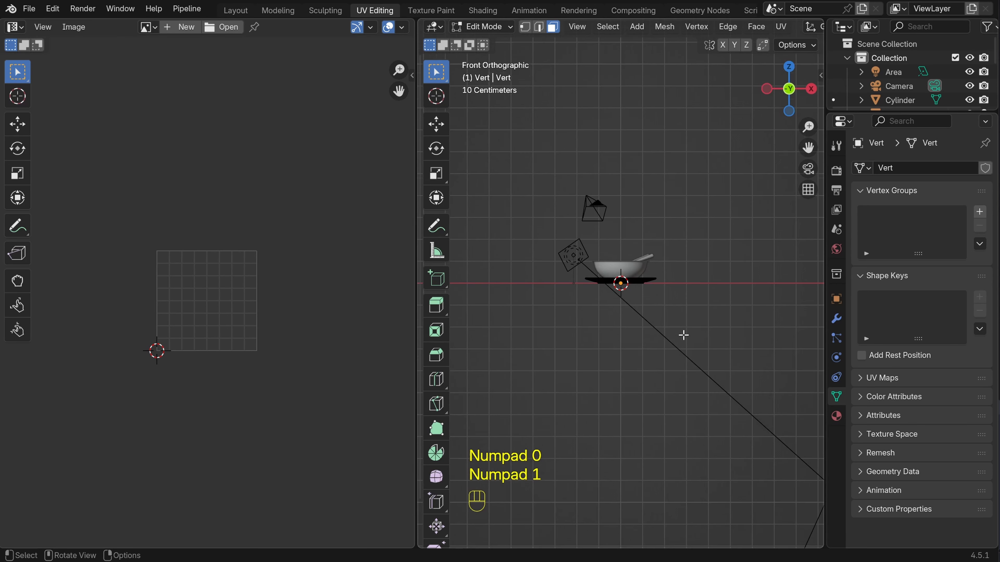
Select the edge loop around the middle of the plate's outer rim in edge select mode and mark it as a seam
{"action": "scroll", "coordinate": [683, 337], "scroll_direction": "up", "scroll_amount": 5}
{"action": "middle_click_drag", "start_coordinate": [765, 265], "coordinate": [581, 359], "text": "shift"}
{"action": "scroll", "coordinate": [582, 358], "scroll_direction": "up", "scroll_amount": 6}
{"action": "middle_click_drag", "start_coordinate": [777, 404], "coordinate": [491, 300], "text": "shift"}
{"action": "scroll", "coordinate": [681, 340], "scroll_direction": "up", "scroll_amount": 5}
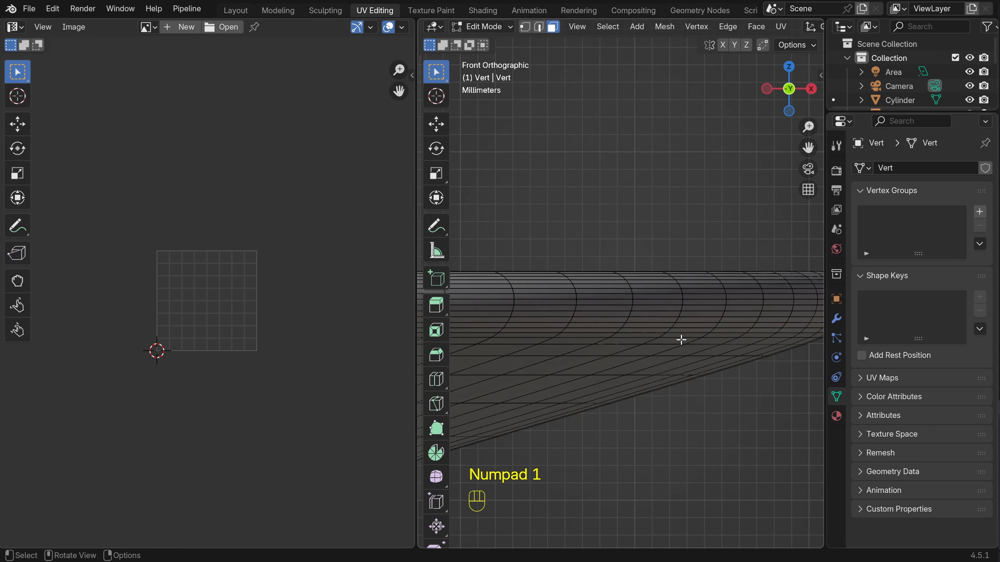
{"action": "middle_click_drag", "start_coordinate": [807, 338], "coordinate": [610, 304], "text": "shift"}
{"action": "scroll", "coordinate": [609, 303], "scroll_direction": "up", "scroll_amount": 4}
{"action": "middle_click_drag", "start_coordinate": [624, 264], "coordinate": [650, 296], "text": "shift"}
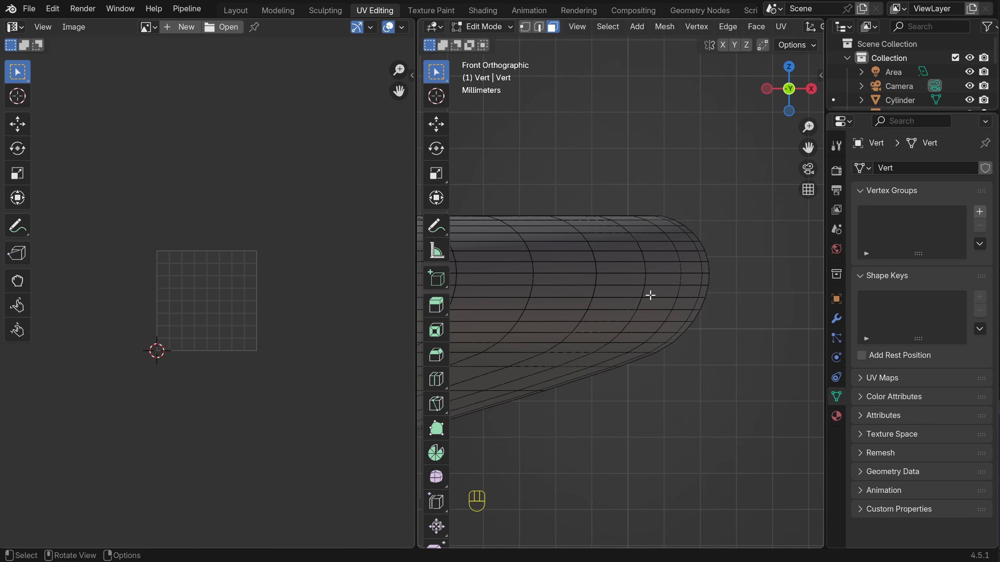
{"action": "left_click", "coordinate": [539, 26]}
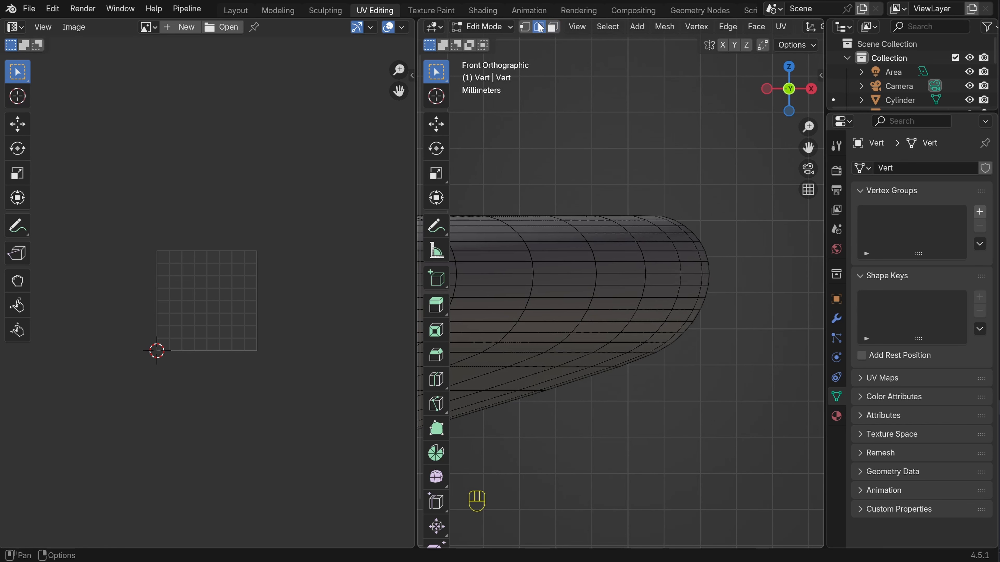
{"action": "left_click", "coordinate": [612, 273], "text": "alt"}
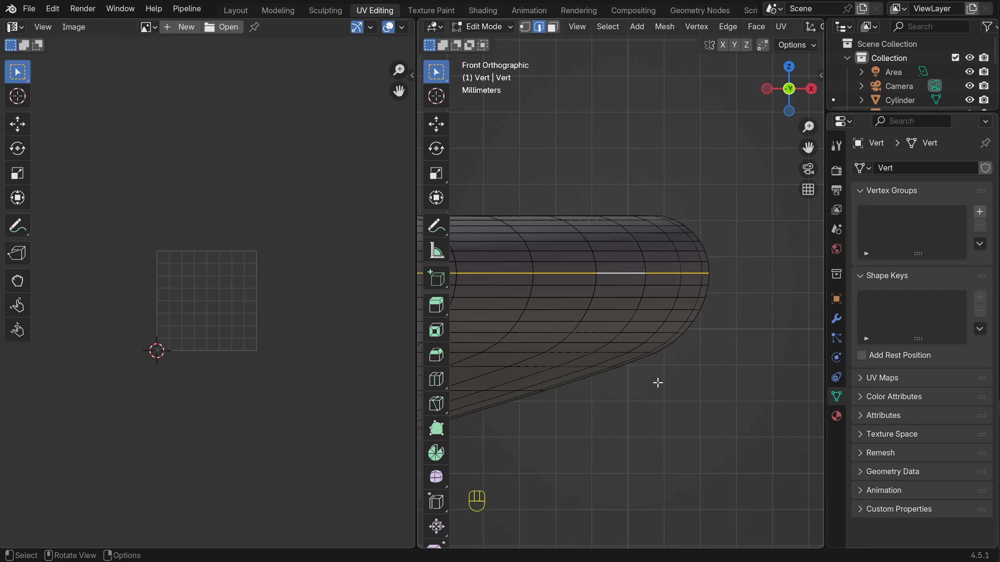
{"action": "scroll", "coordinate": [656, 382], "scroll_direction": "down", "scroll_amount": 19}
{"action": "middle_click_drag", "start_coordinate": [596, 373], "coordinate": [765, 433], "text": "shift"}
{"action": "key", "text": "shift+z"}
{"action": "middle_click_drag", "start_coordinate": [670, 355], "coordinate": [670, 371]}
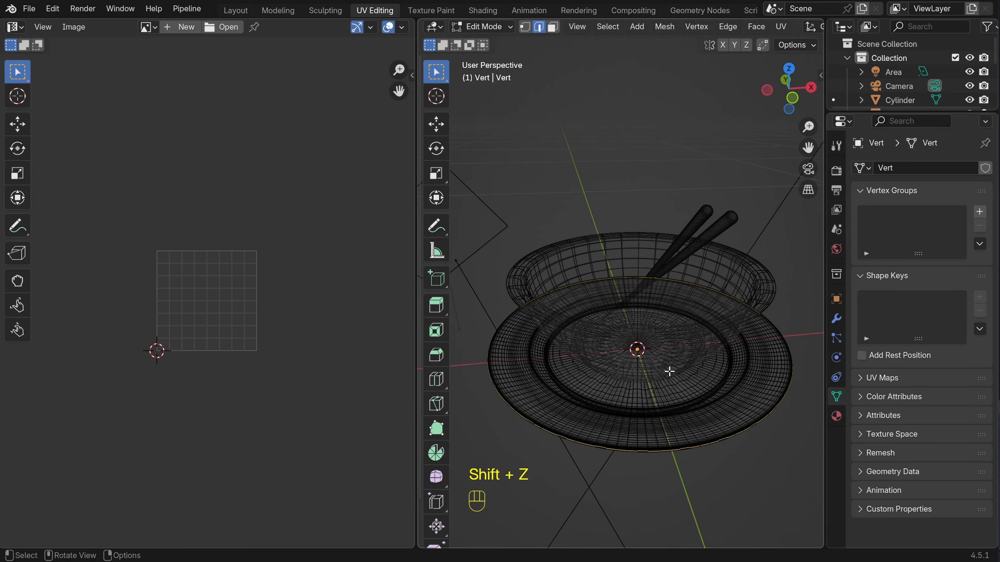
{"action": "scroll", "coordinate": [670, 370], "scroll_direction": "down", "scroll_amount": 3}
{"action": "key", "text": "shift+z"}
{"action": "right_click", "coordinate": [674, 367]}
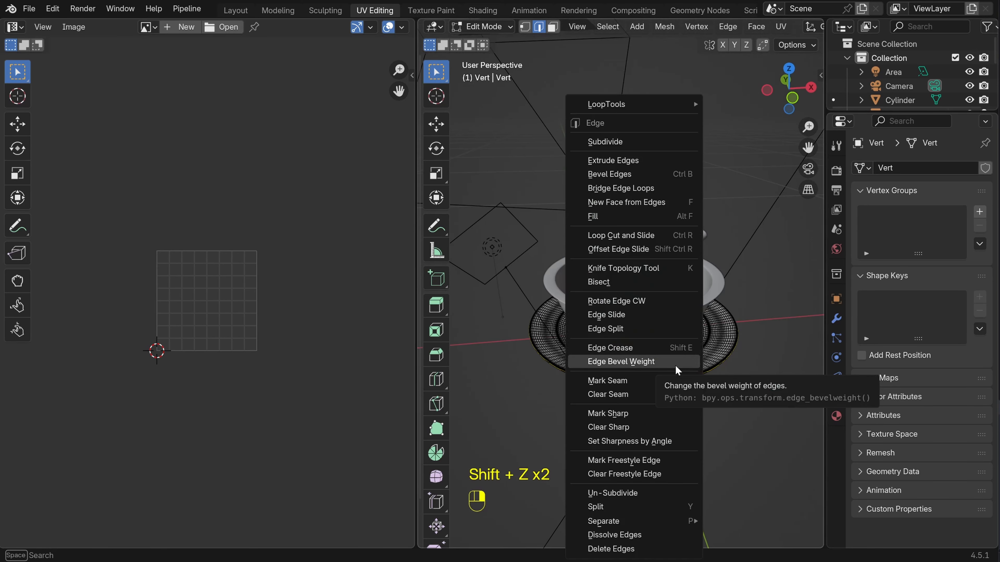
{"action": "left_click", "coordinate": [616, 380]}
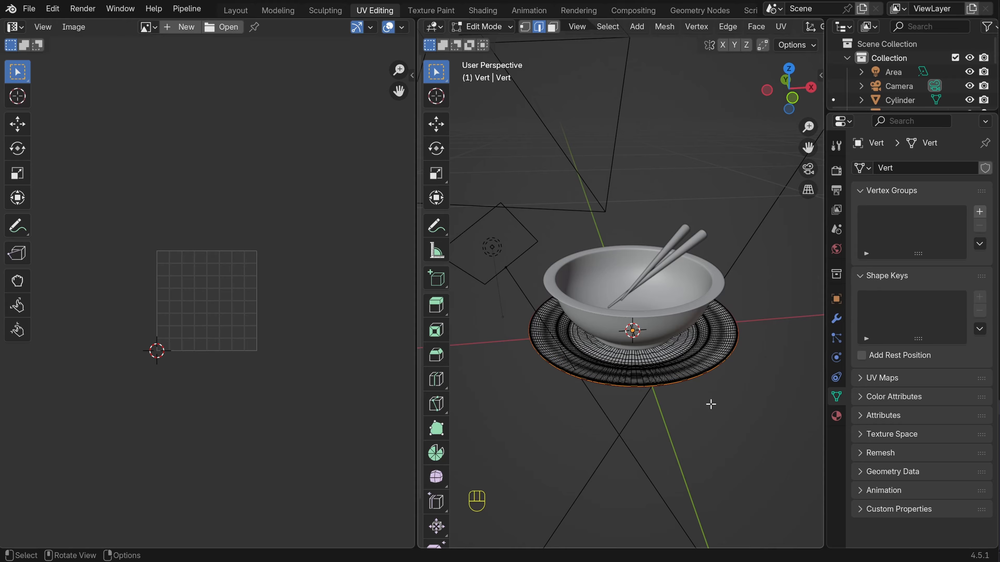
Clear the edge selection and select the linked faces of the plate's upper side up to the rim seam in face select mode
{"action": "key", "text": "alt+a"}
{"action": "mouse_move", "coordinate": [712, 377]}
{"action": "middle_mouse_down"}
{"action": "mouse_move", "coordinate": [713, 313]}
{"action": "mouse_move", "coordinate": [725, 397]}
{"action": "mouse_move", "coordinate": [709, 378]}
{"action": "middle_mouse_up"}
{"action": "scroll", "coordinate": [725, 397], "scroll_direction": "up", "scroll_amount": 3}
{"action": "left_click", "coordinate": [553, 26]}
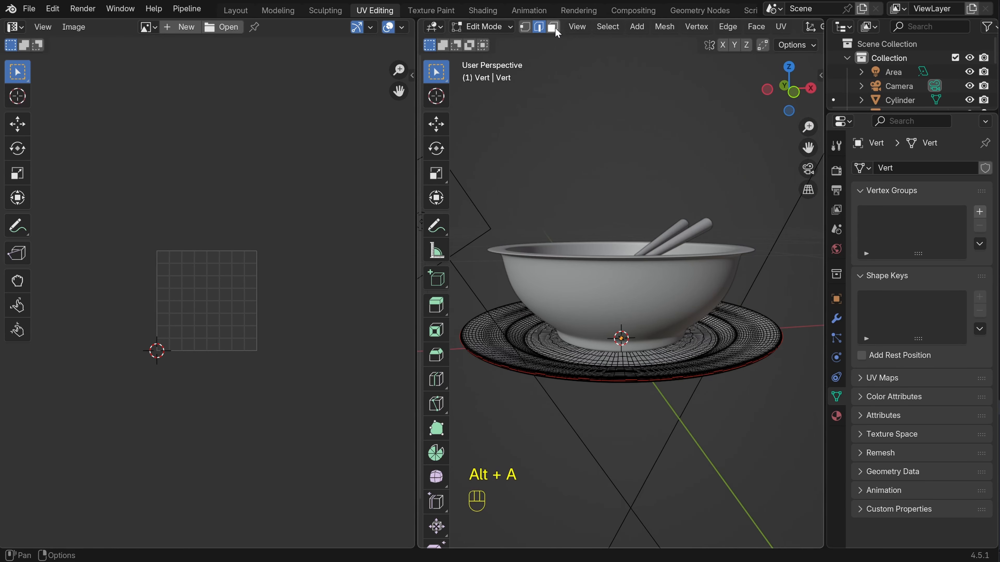
{"action": "key", "text": "l"}
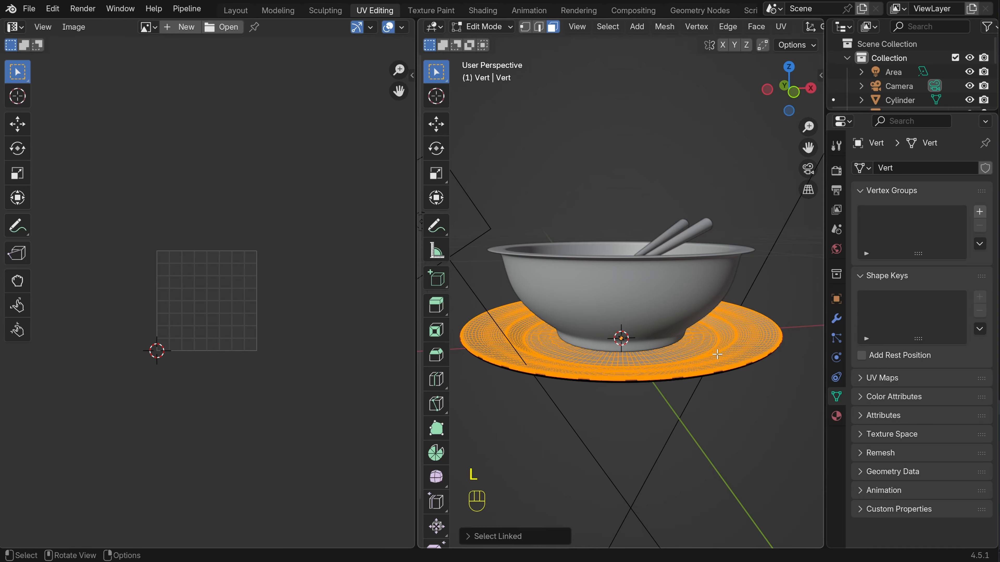
{"action": "middle_click_drag", "start_coordinate": [717, 355], "coordinate": [711, 334]}
{"action": "key", "text": "alt+a"}
{"action": "key", "text": "l"}
{"action": "key", "text": "alt+a"}
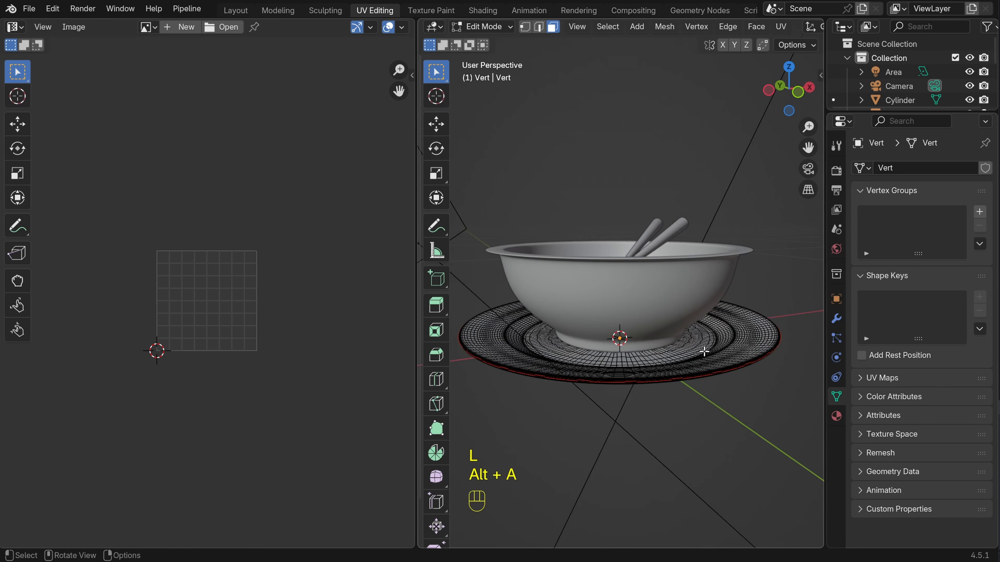
{"action": "key", "text": "l"}
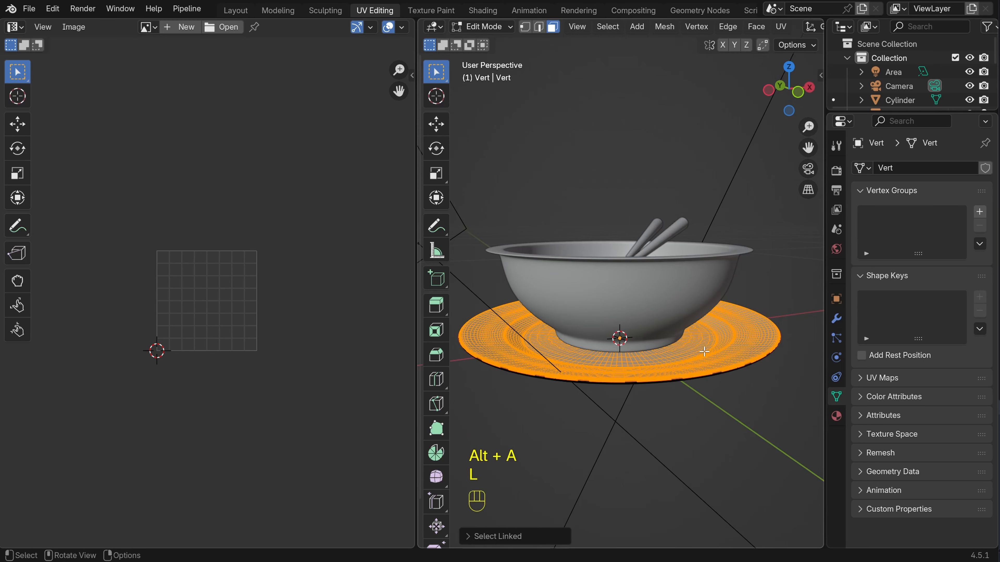
Unwrap the selected upper side of the plate with the Minimum Stretch method and check its UV island
{"action": "key", "text": "u"}
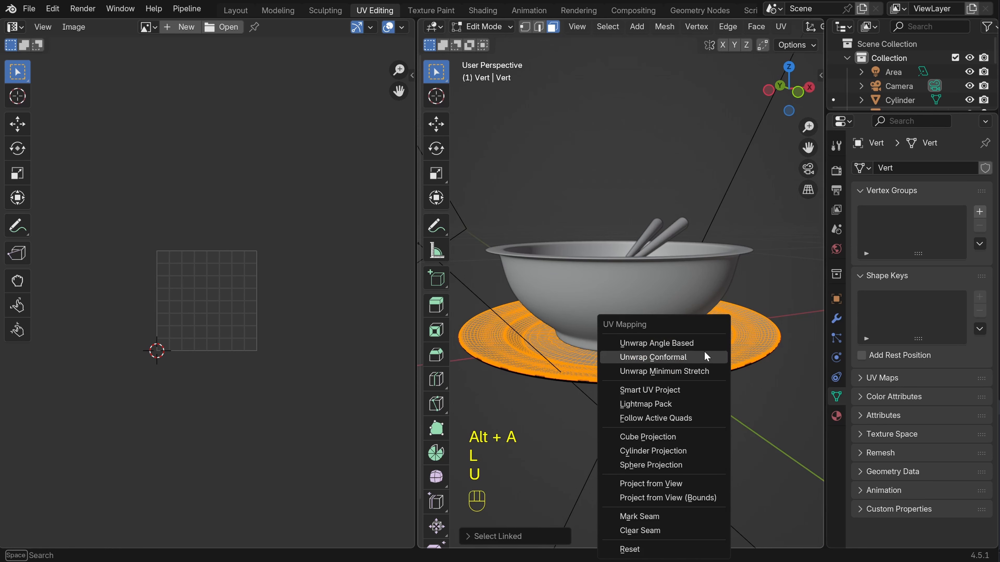
{"action": "left_click", "coordinate": [683, 371]}
{"action": "key", "text": "shift+Home"}
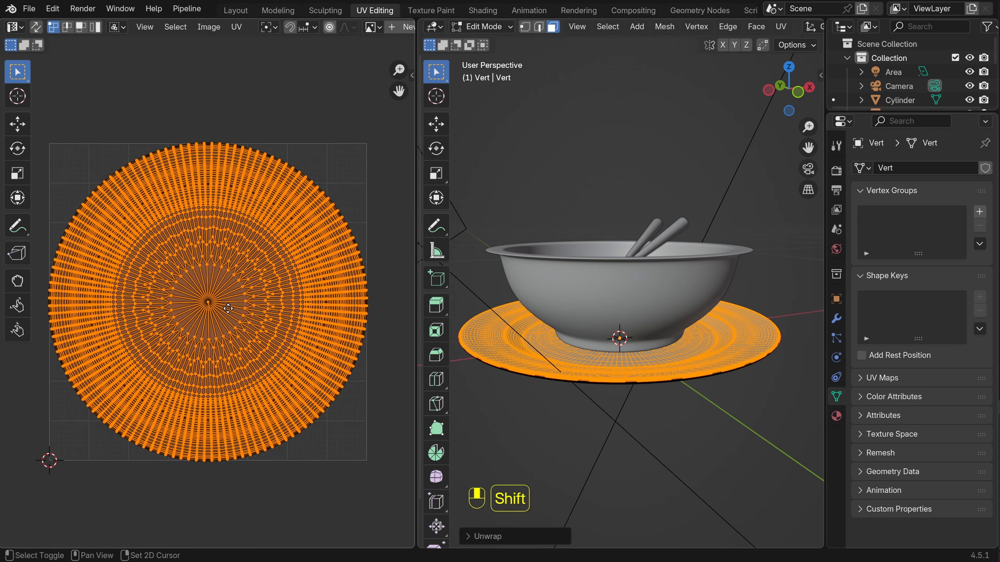
{"action": "key", "text": "Tab"}
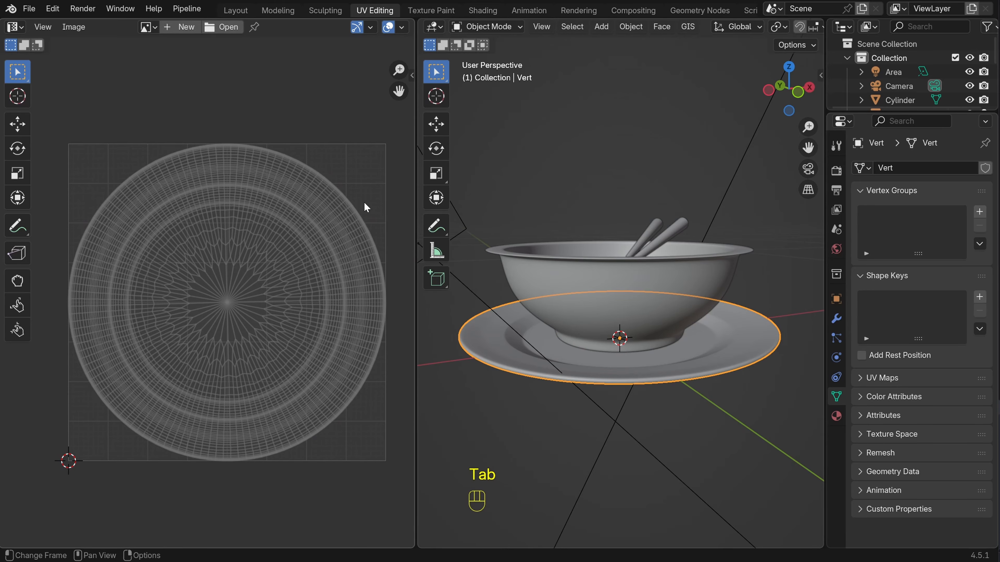
{"action": "key", "text": "Tab"}
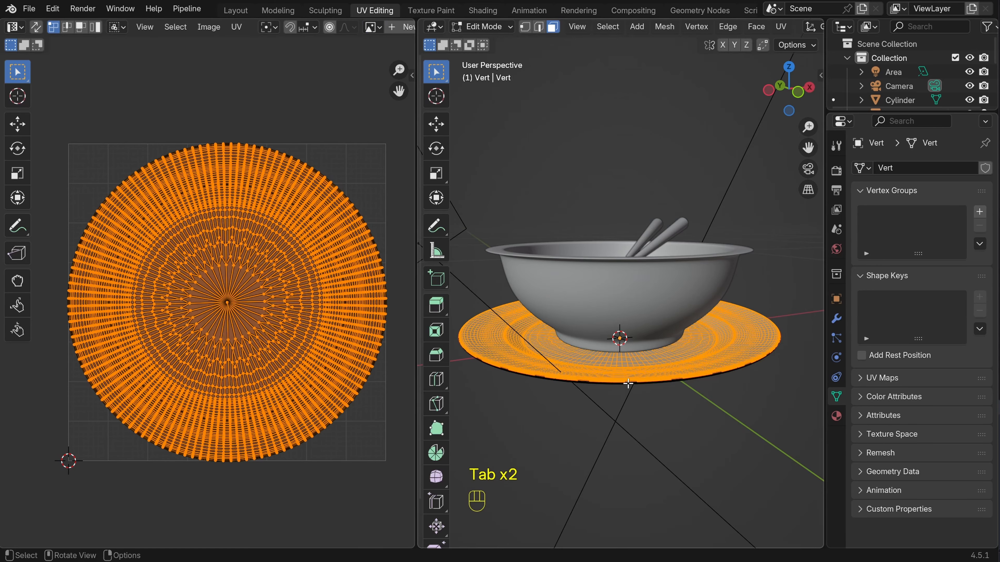
Add the plate's linked underside faces to the selection and unwrap both sides with Minimum Stretch
{"action": "middle_click_drag", "start_coordinate": [628, 383], "coordinate": [631, 331]}
{"action": "key", "text": "l"}
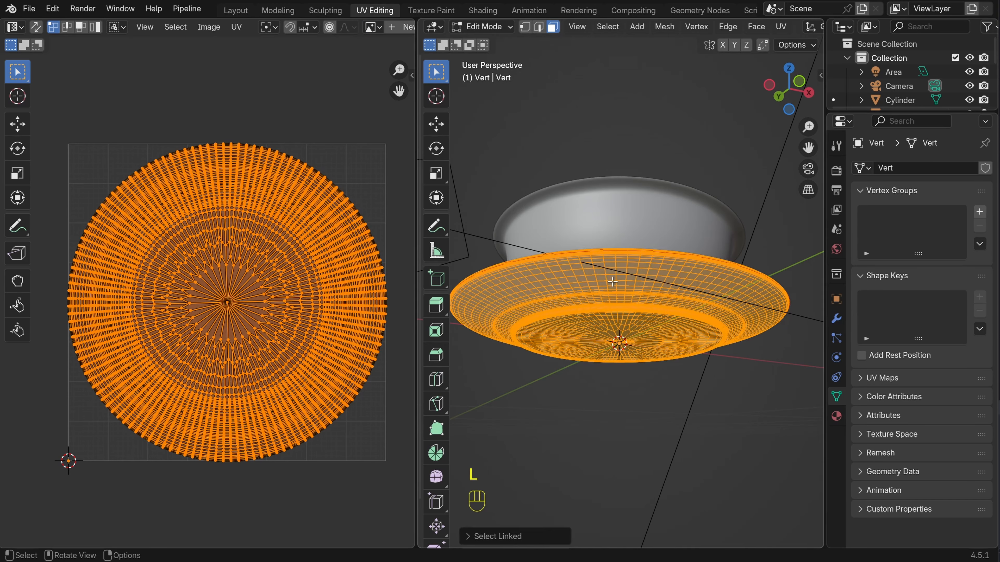
{"action": "middle_click_drag", "start_coordinate": [613, 282], "coordinate": [617, 339]}
{"action": "key", "text": "u"}
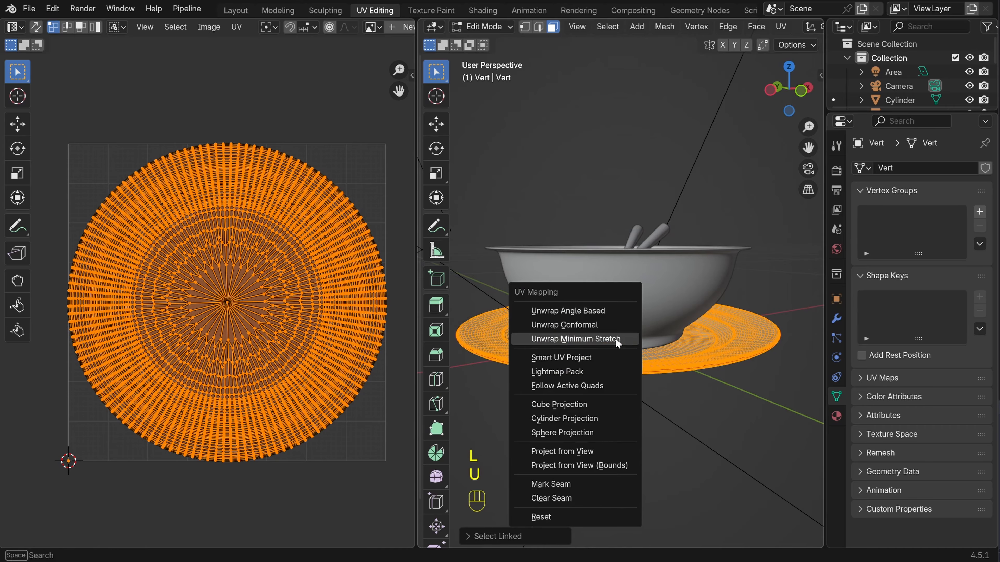
{"action": "left_click", "coordinate": [602, 337]}
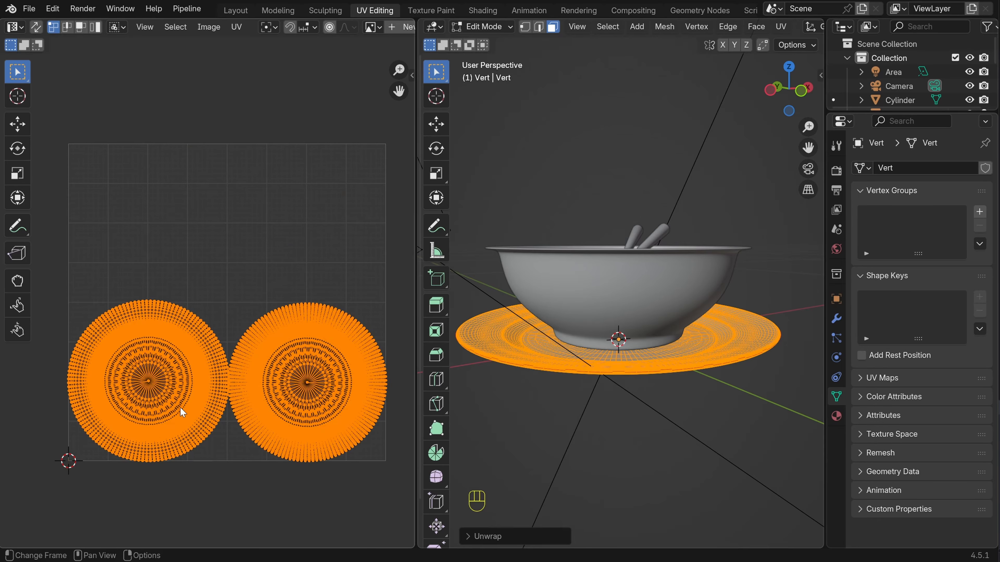
Set the margin of the Minimum Stretch unwrap to 0.05 to space the two plate islands apart
{"action": "scroll", "coordinate": [180, 407], "scroll_direction": "up", "scroll_amount": 4}
{"action": "scroll", "coordinate": [254, 429], "scroll_direction": "down", "scroll_amount": 3, "text": "shift"}
{"action": "scroll", "coordinate": [257, 341], "scroll_direction": "down", "scroll_amount": 2}
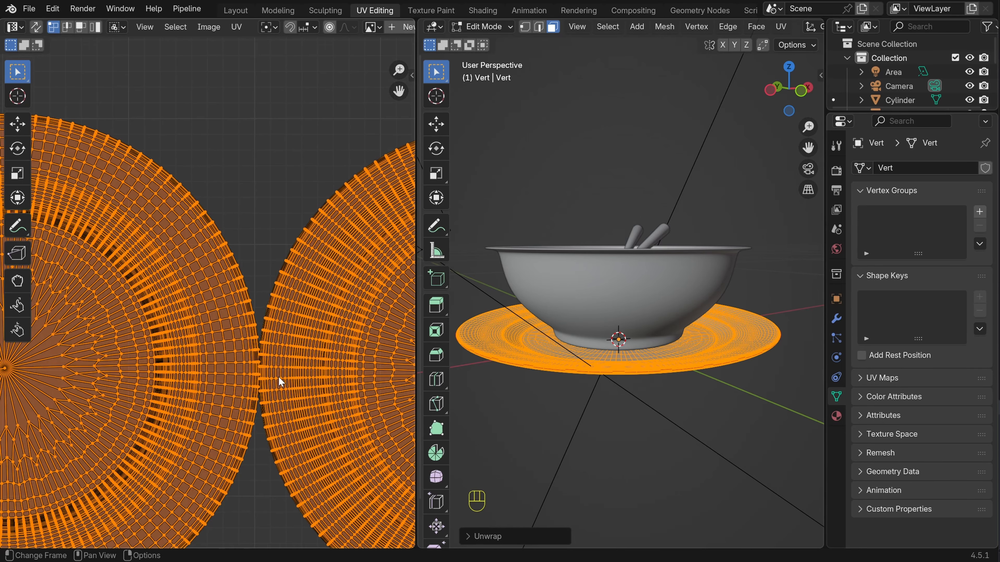
{"action": "left_click", "coordinate": [466, 536]}
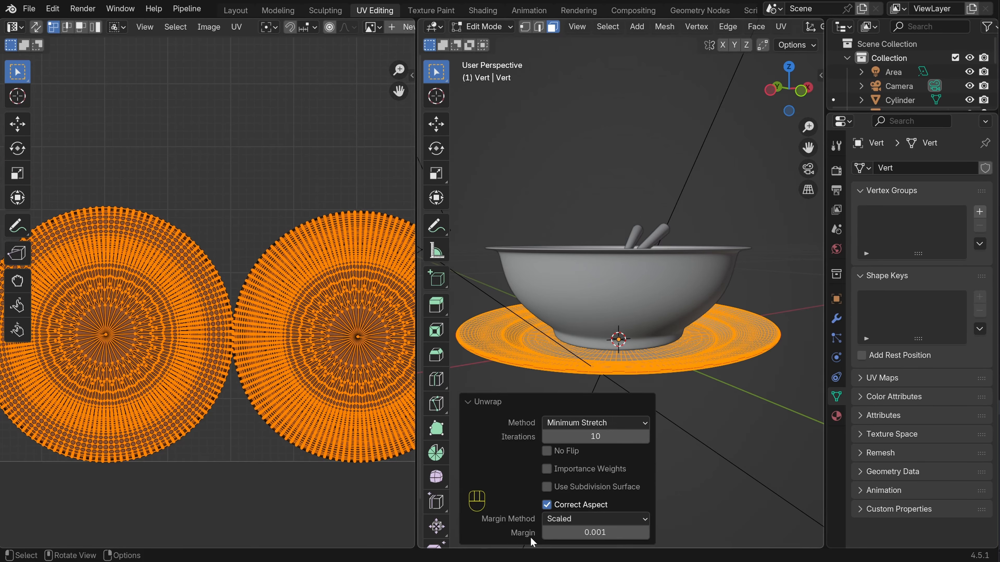
{"action": "left_click", "coordinate": [592, 533]}
{"action": "type", "text": "0.05"}
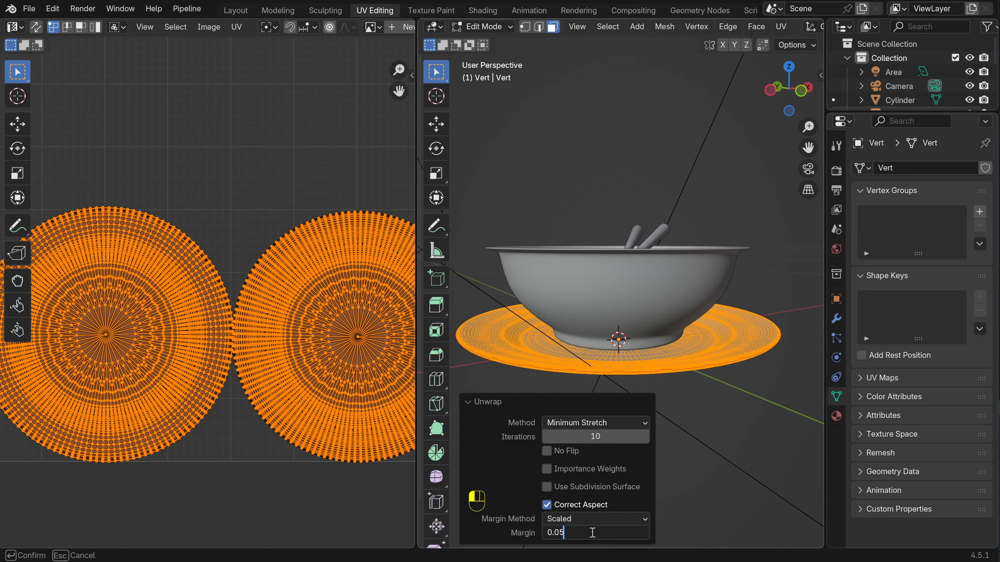
{"action": "key", "text": "Return"}
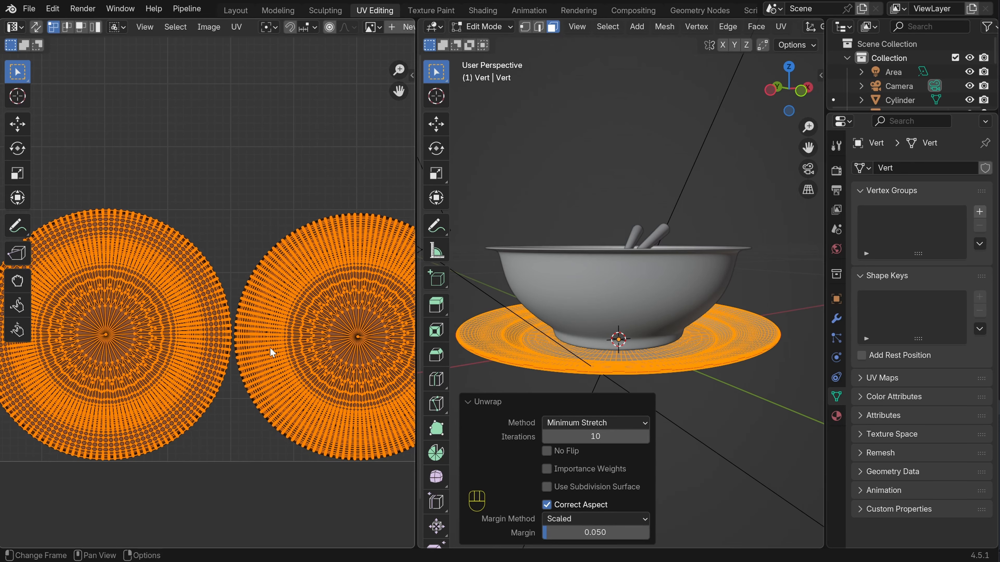
{"action": "scroll", "coordinate": [270, 347], "scroll_direction": "up", "scroll_amount": 5}
{"action": "key", "text": "Home"}
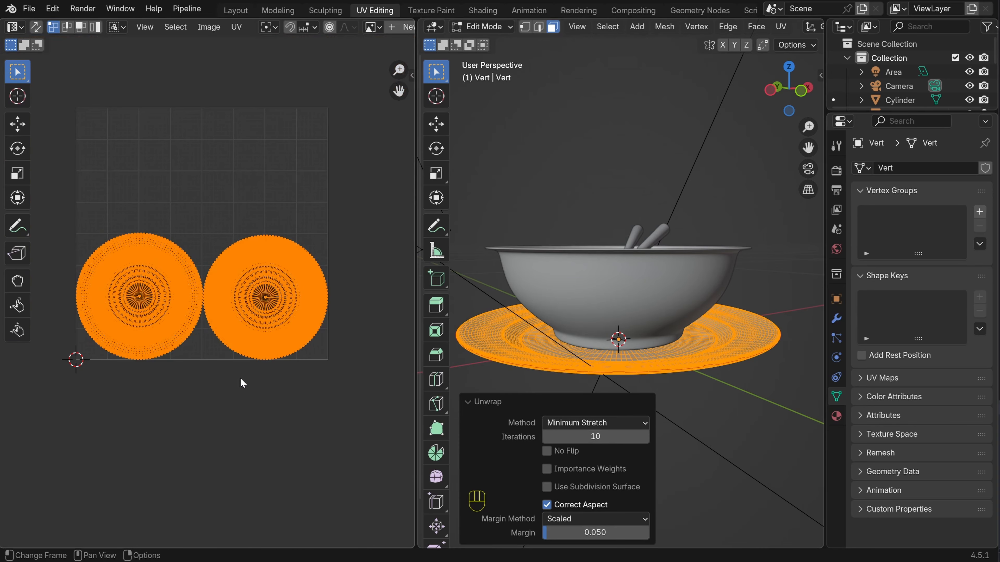
{"action": "left_click", "coordinate": [468, 402]}
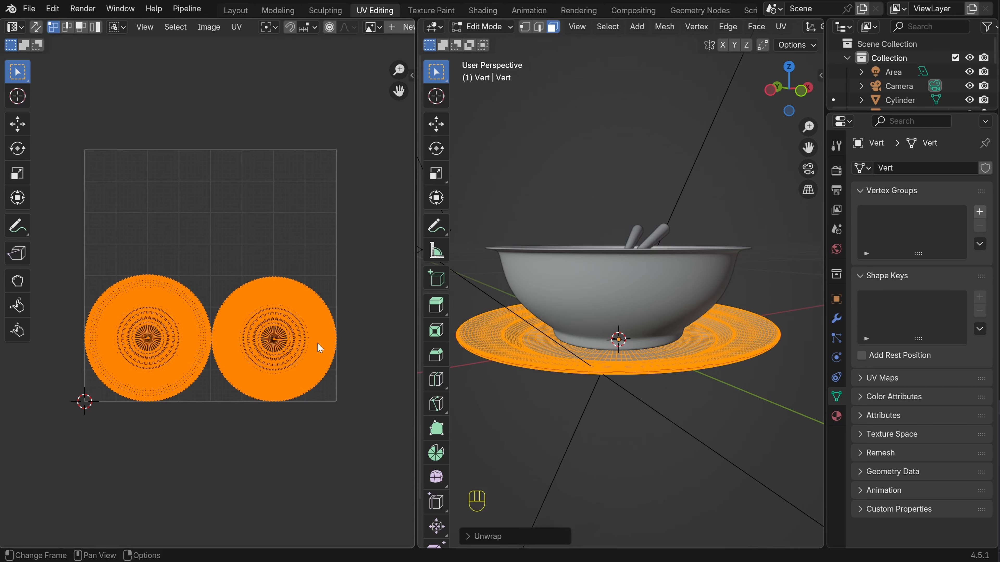
Pack the plate's UV islands with a margin of 0.05, then deselect all UVs
{"action": "left_click", "coordinate": [237, 26]}
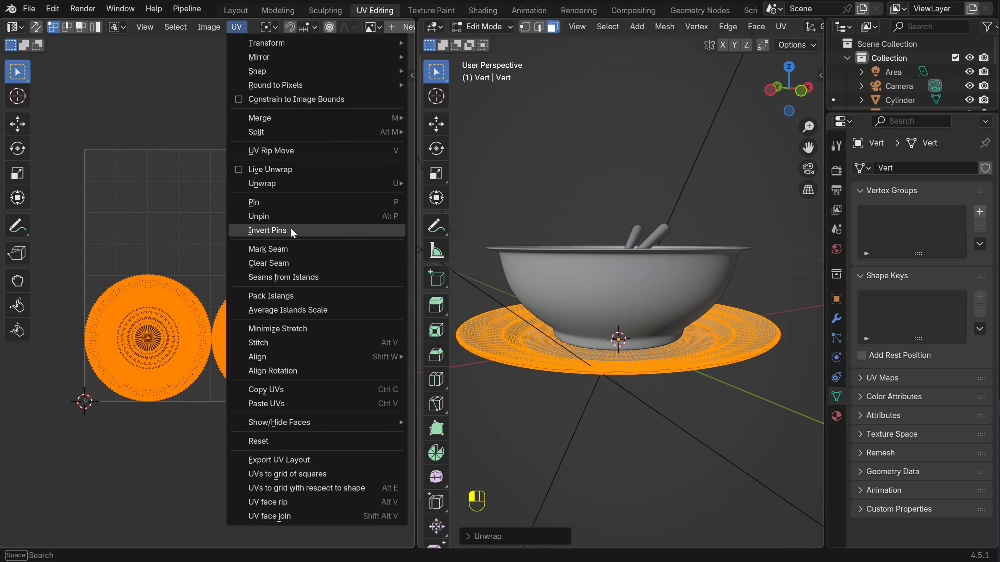
{"action": "left_click", "coordinate": [293, 297]}
{"action": "left_click", "coordinate": [362, 395]}
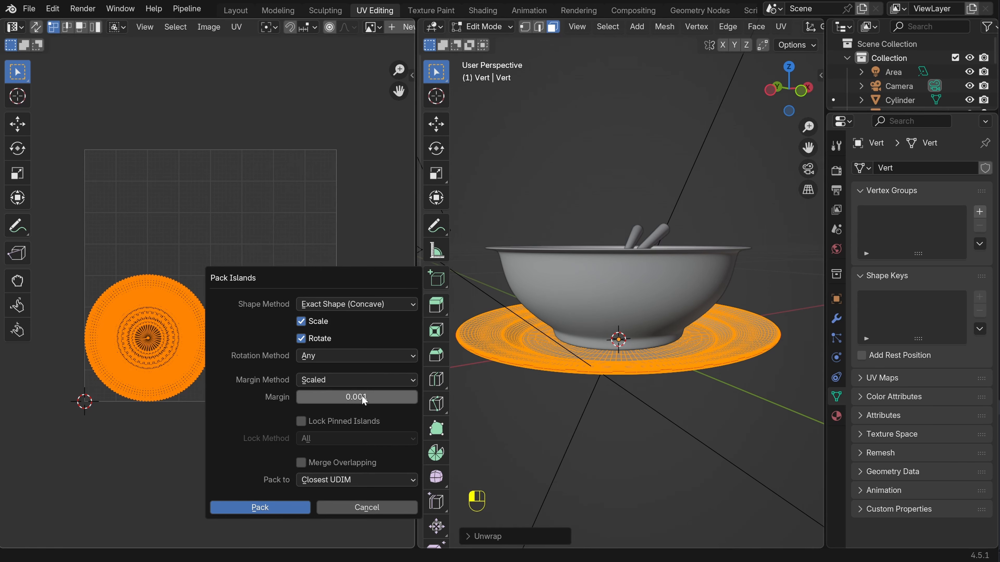
{"action": "type", "text": "0.05"}
{"action": "key", "text": "Return"}
{"action": "left_click", "coordinate": [257, 508]}
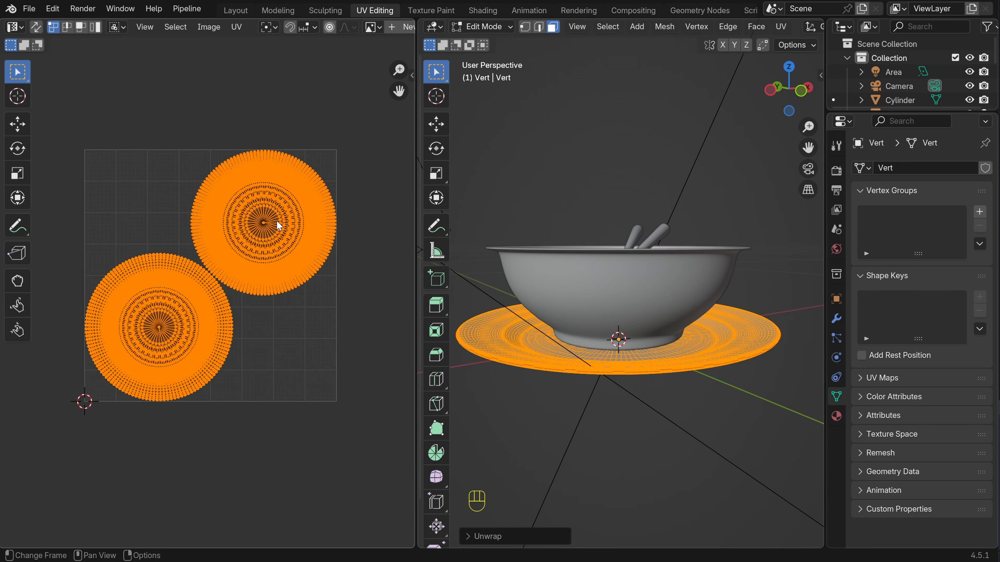
{"action": "key", "text": "alt+a"}
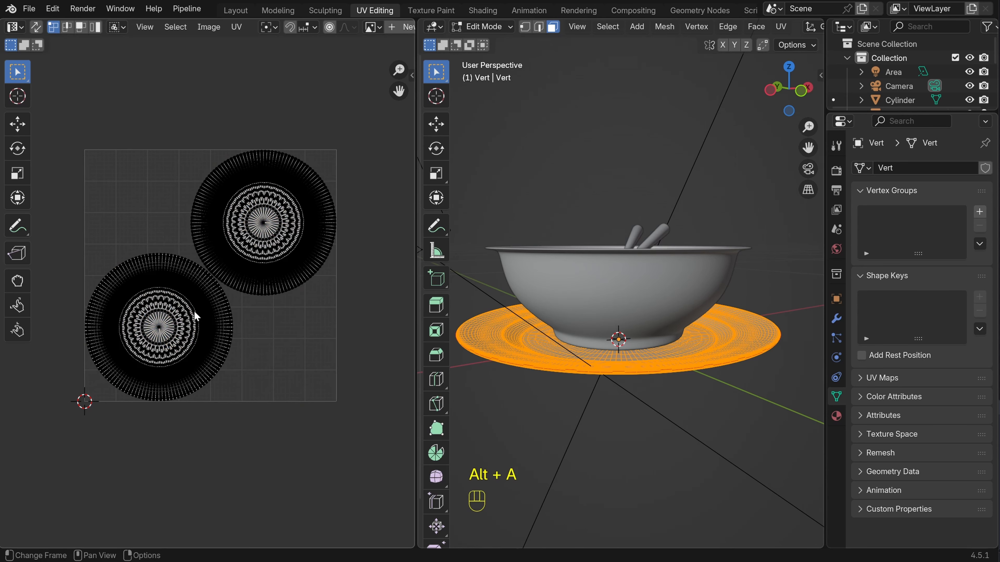
Select only the linked faces of the plate's upper side to identify their UV island, and clear the selection
{"action": "key", "text": "alt+a"}
{"action": "key", "text": "l"}
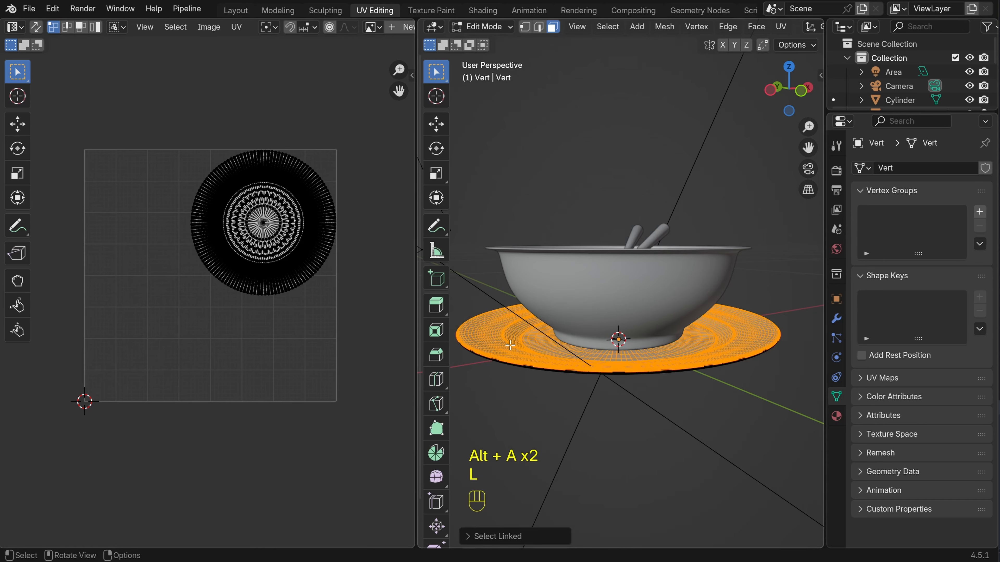
{"action": "key", "text": "alt+a"}
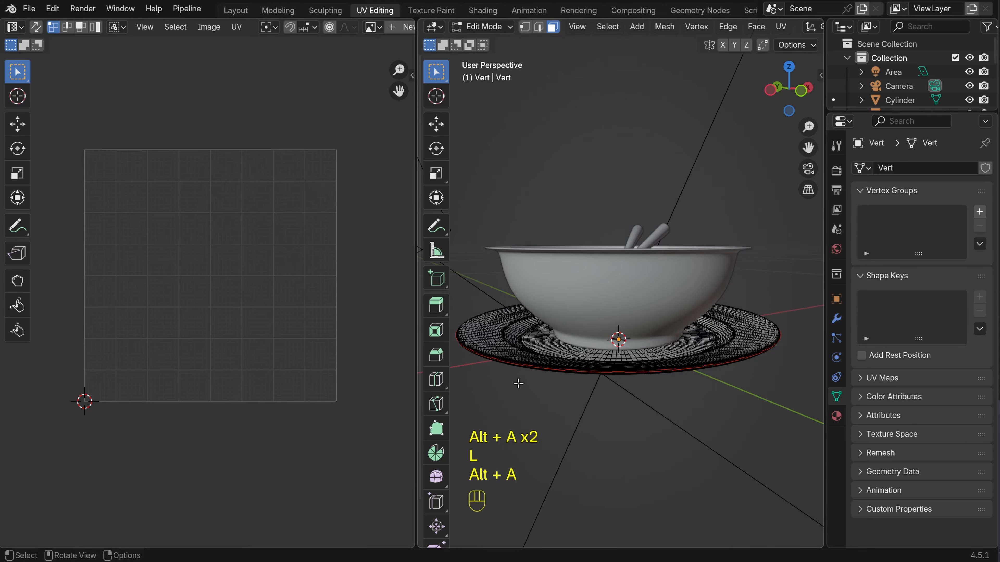
With all plate faces selected, collapse the underside's UV island onto the 2D cursor at the origin and deselect it
{"action": "key", "text": "a"}
{"action": "key", "text": "l"}
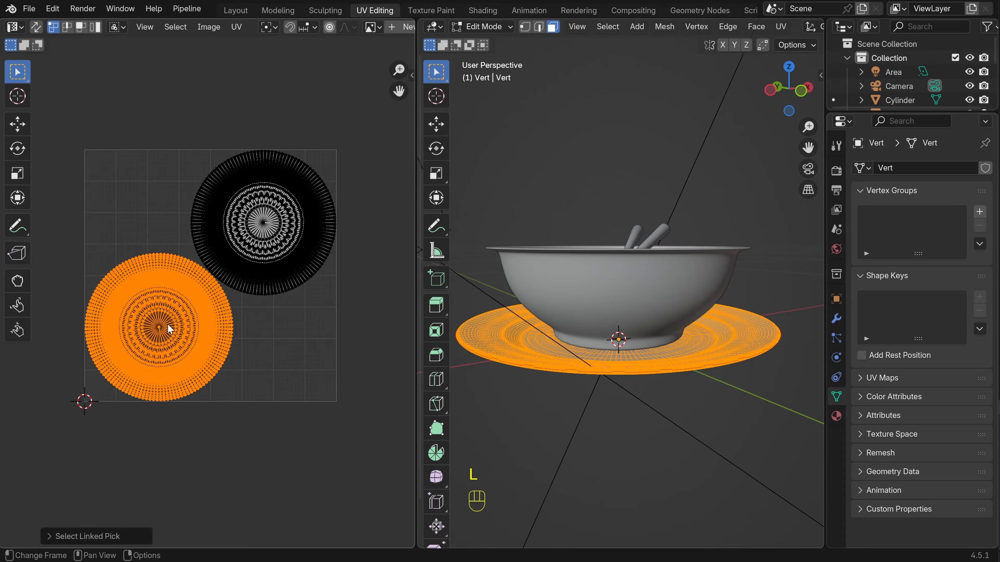
{"action": "key", "text": "shift+s"}
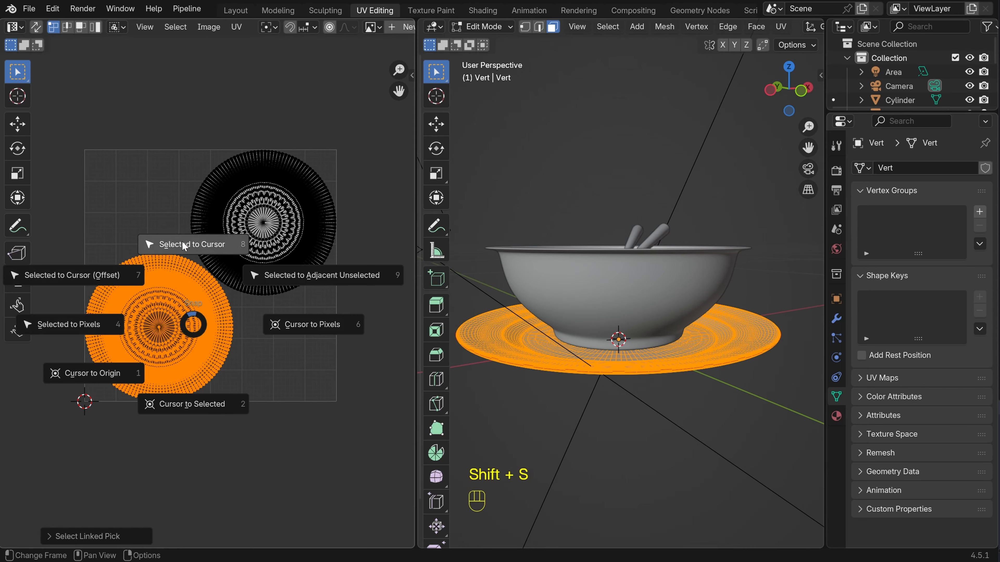
{"action": "left_click", "coordinate": [192, 246]}
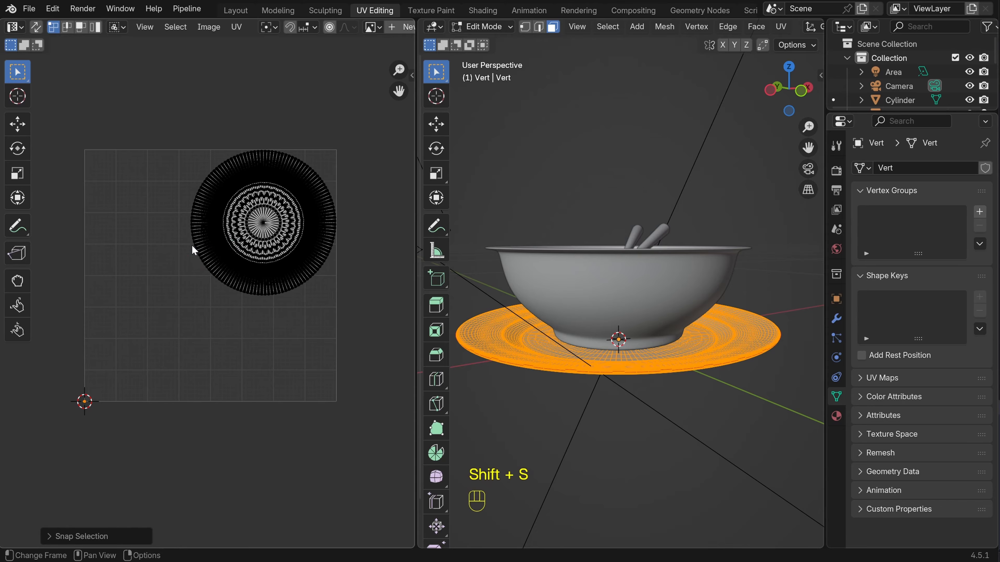
{"action": "key", "text": "g"}
{"action": "left_click", "coordinate": [179, 380]}
{"action": "key", "text": "alt+a"}
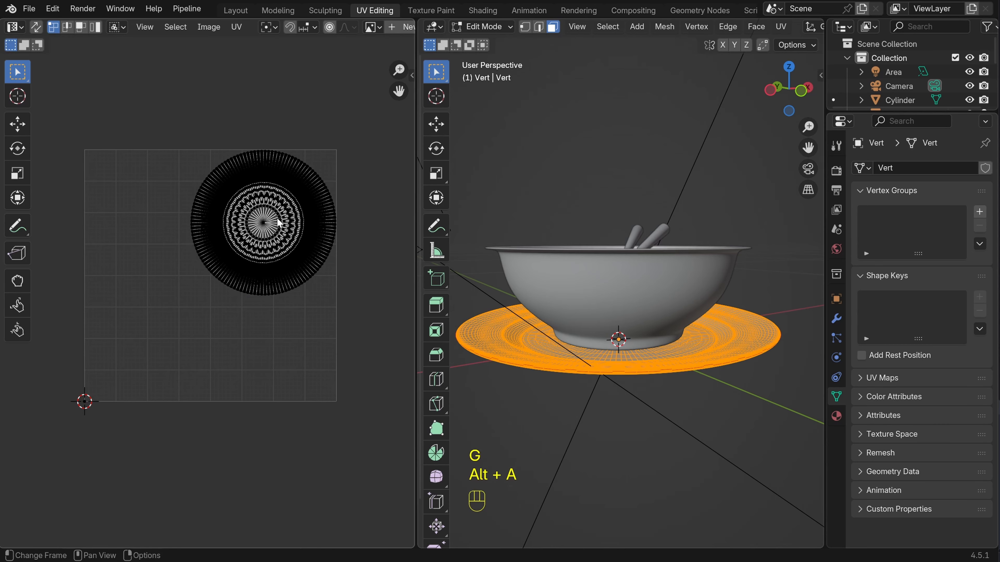
Unwrap the plate's upper-side UV island with Minimum Stretch and a margin of 0.001
{"action": "key", "text": "l"}
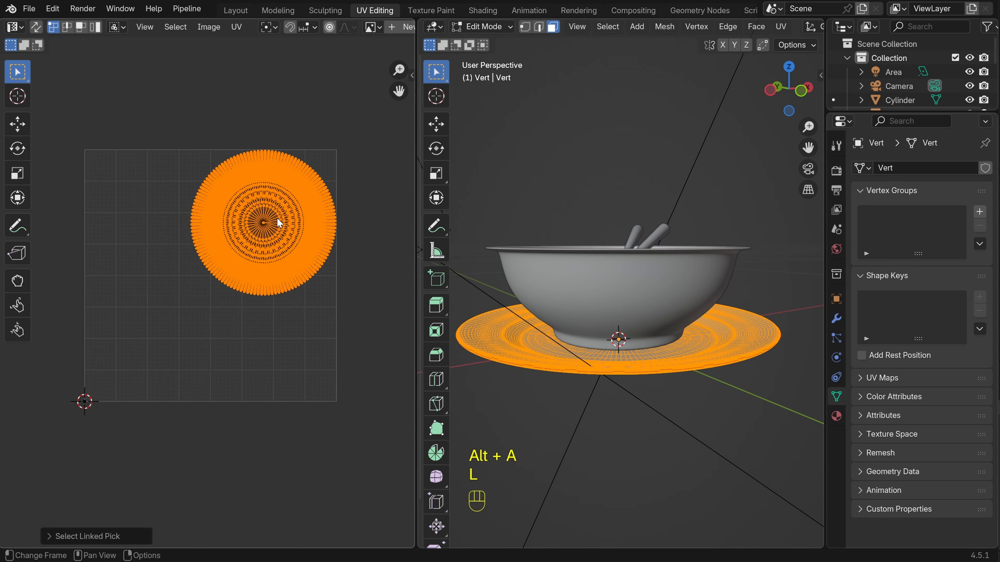
{"action": "key", "text": "u"}
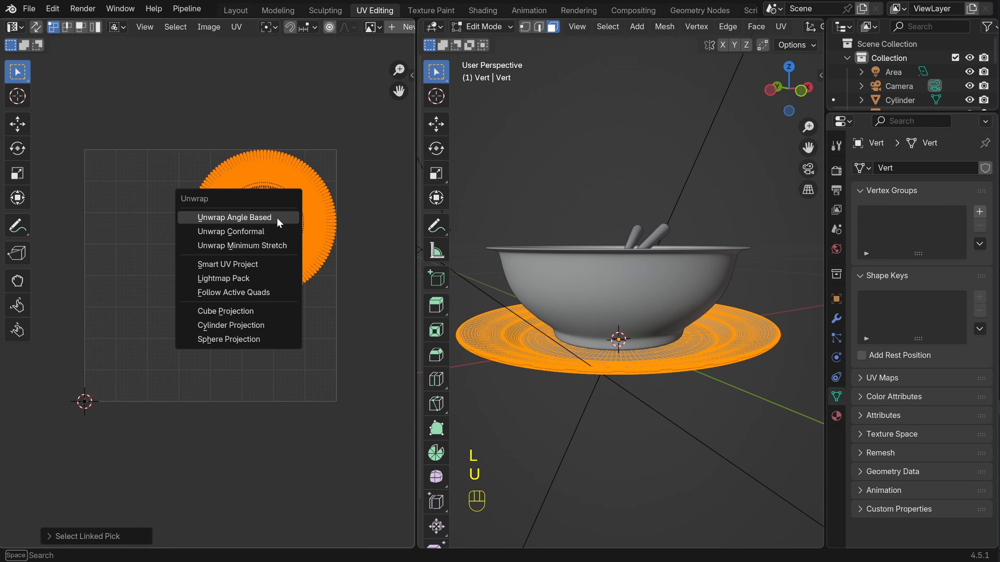
{"action": "left_click", "coordinate": [259, 246]}
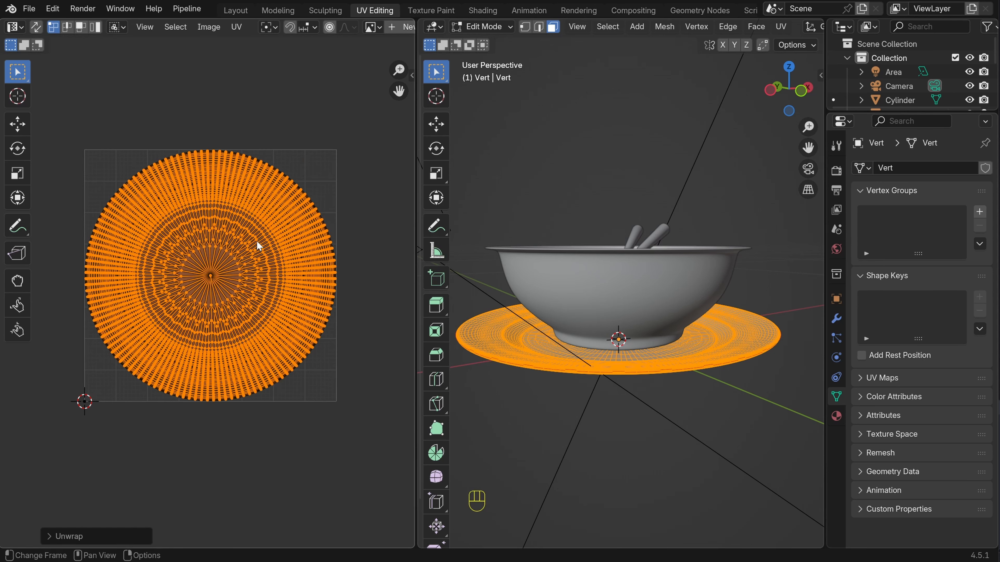
{"action": "left_click", "coordinate": [46, 534]}
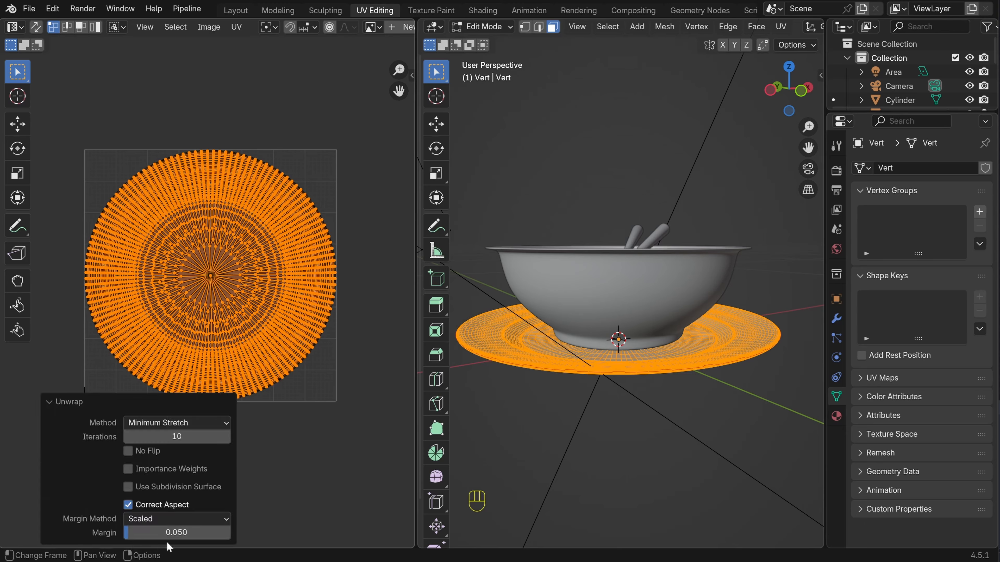
{"action": "left_click", "coordinate": [186, 533]}
{"action": "type", "text": "0.001"}
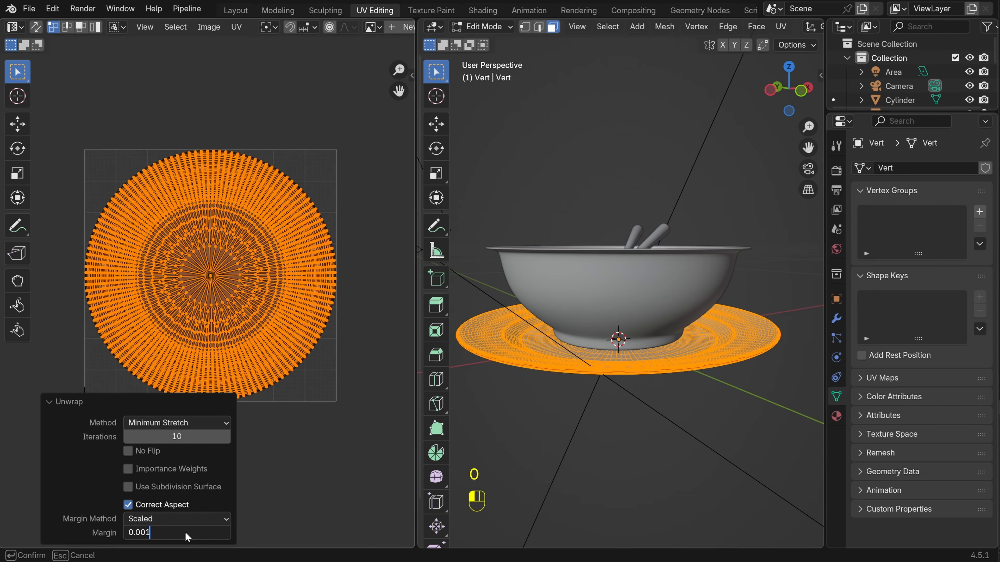
{"action": "key", "text": "Return"}
{"action": "left_click", "coordinate": [51, 403]}
Examine how the upper-side island fits against the edges of the UV square
{"action": "scroll", "coordinate": [353, 347], "scroll_direction": "up", "scroll_amount": 8}
{"action": "middle_click_drag", "start_coordinate": [353, 347], "coordinate": [279, 350], "text": "shift"}
{"action": "scroll", "coordinate": [341, 258], "scroll_direction": "down", "scroll_amount": 3}
{"action": "middle_click_drag", "start_coordinate": [194, 291], "coordinate": [376, 285], "text": "shift"}
{"action": "scroll", "coordinate": [375, 285], "scroll_direction": "down", "scroll_amount": 4}
{"action": "middle_click_drag", "start_coordinate": [318, 267], "coordinate": [322, 289]}
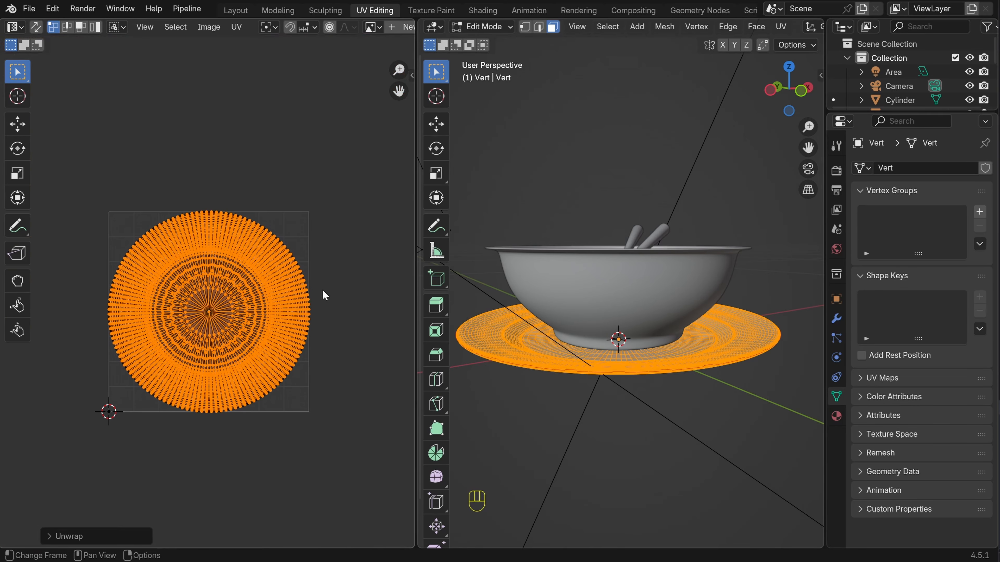
{"action": "scroll", "coordinate": [322, 290], "scroll_direction": "up", "scroll_amount": 1}
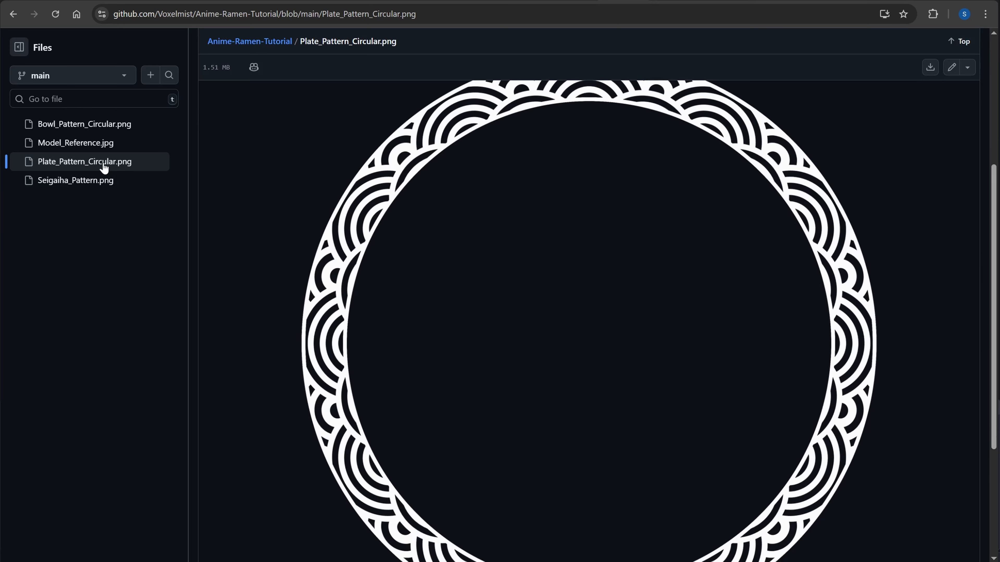
Switch to the browser and view Bowl_Pattern_Circular.png in the Anime-Ramen-Tutorial repository on GitHub
{"action": "left_click", "coordinate": [59, 125]}
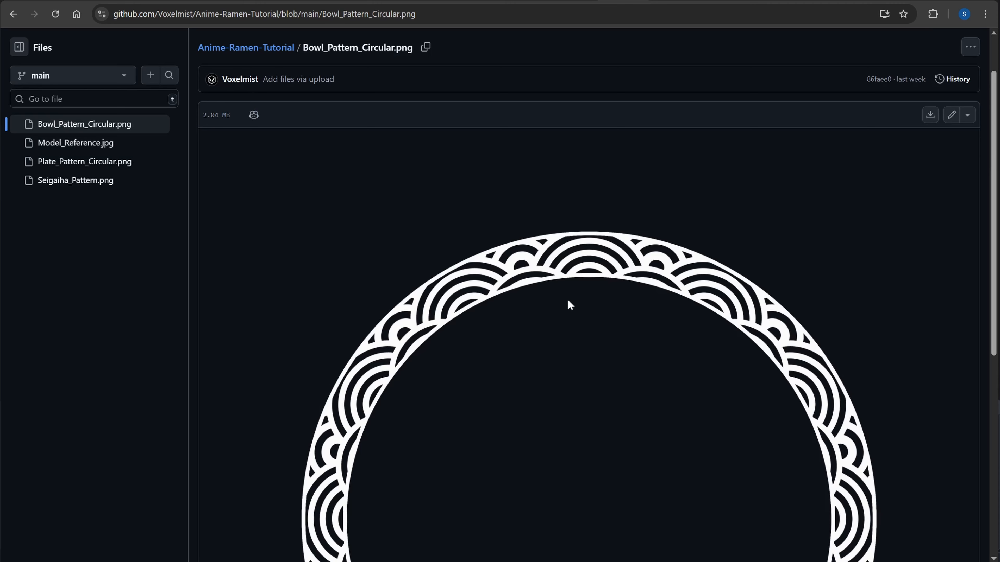
{"action": "scroll", "coordinate": [564, 267], "scroll_direction": "down", "scroll_amount": 5}
{"action": "scroll", "coordinate": [566, 273], "scroll_direction": "up", "scroll_amount": 2}
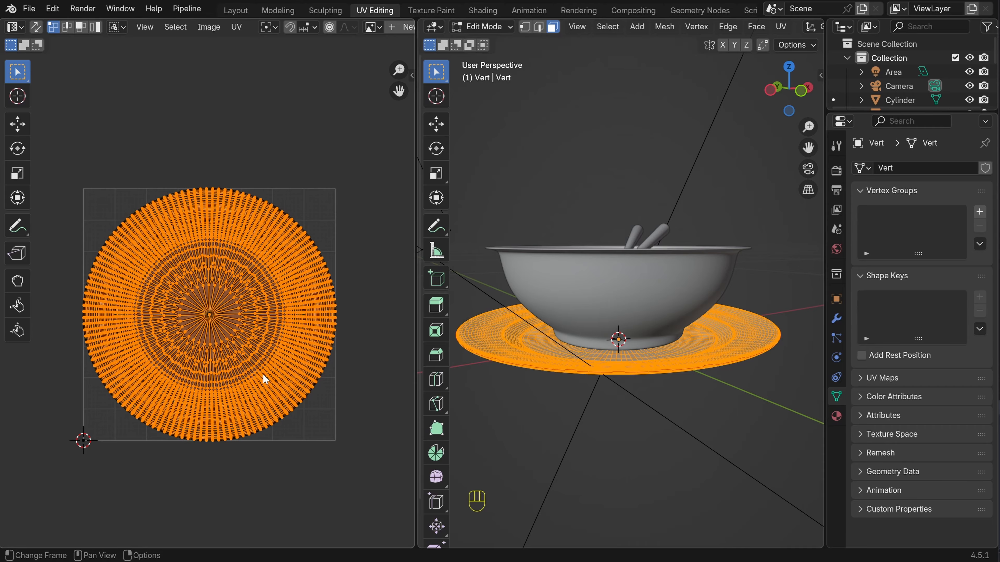
Switch to Photoshop and toggle layer visibility in Plate_UV.png to compare the Plate_Pattern_Circular layer with the plate's UV layout
{"action": "left_click", "coordinate": [236, 26]}
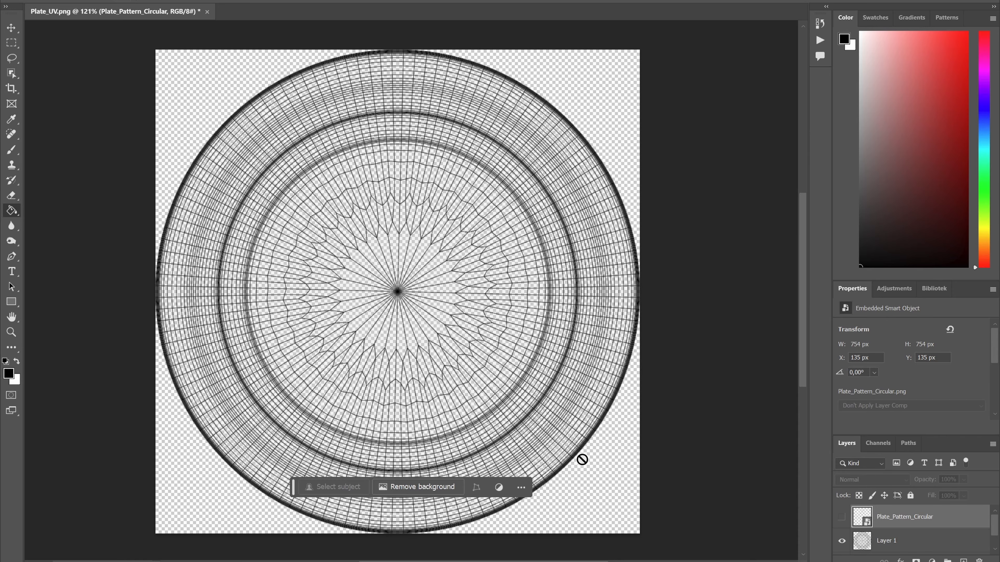
{"action": "scroll", "coordinate": [925, 537], "scroll_direction": "down", "scroll_amount": 1}
{"action": "left_click", "coordinate": [841, 542]}
{"action": "scroll", "coordinate": [842, 540], "scroll_direction": "up", "scroll_amount": 1}
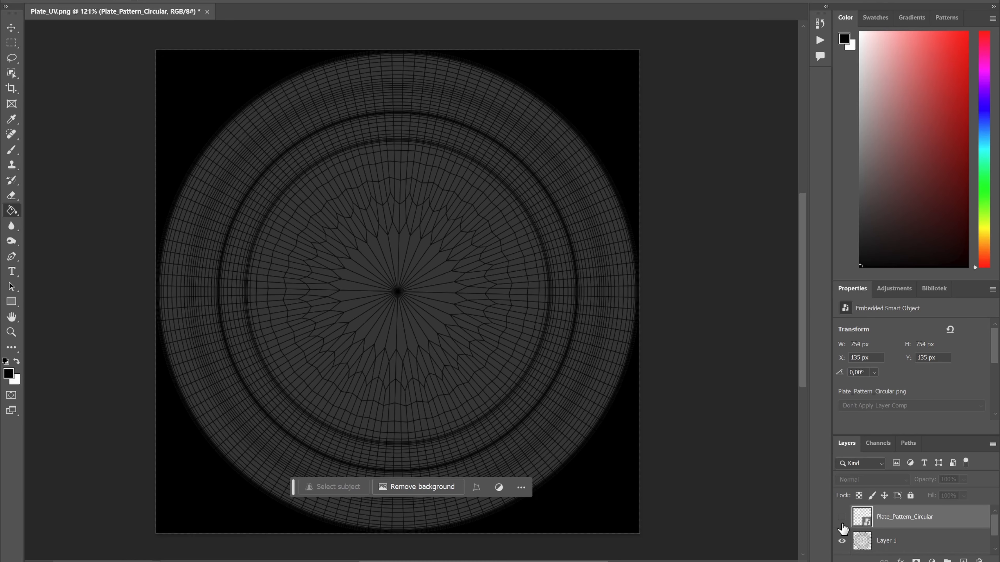
{"action": "left_click", "coordinate": [841, 517]}
{"action": "left_click", "coordinate": [842, 541]}
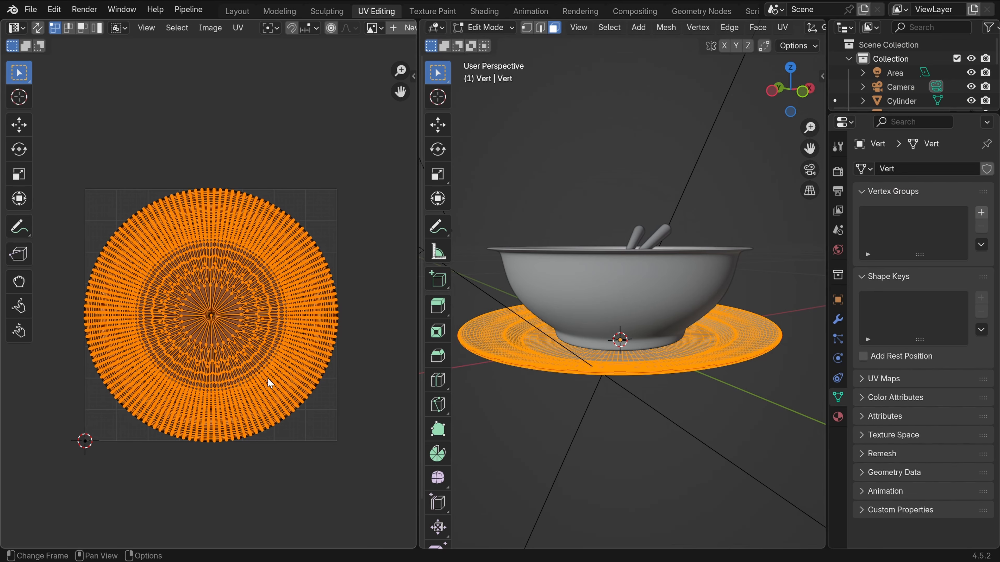
Switch to Blender's Shading workspace and add an Image Texture node above the Plate material's existing nodes
{"action": "left_click", "coordinate": [487, 11]}
{"action": "scroll", "coordinate": [511, 424], "scroll_direction": "up", "scroll_amount": 3}
{"action": "scroll", "coordinate": [482, 404], "scroll_direction": "up", "scroll_amount": 2, "text": "shift"}
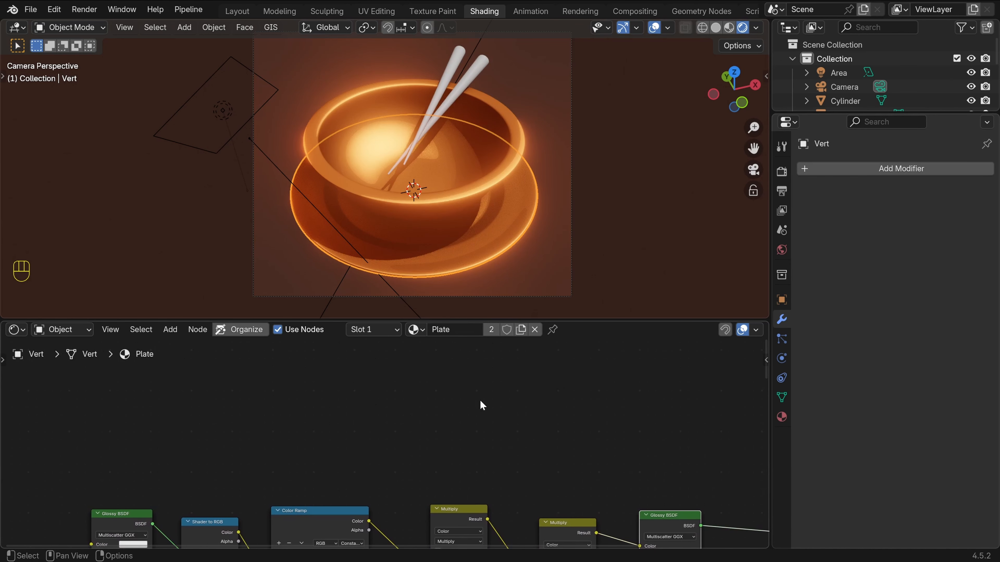
{"action": "key", "text": "shift+a"}
{"action": "type", "text": "image"}
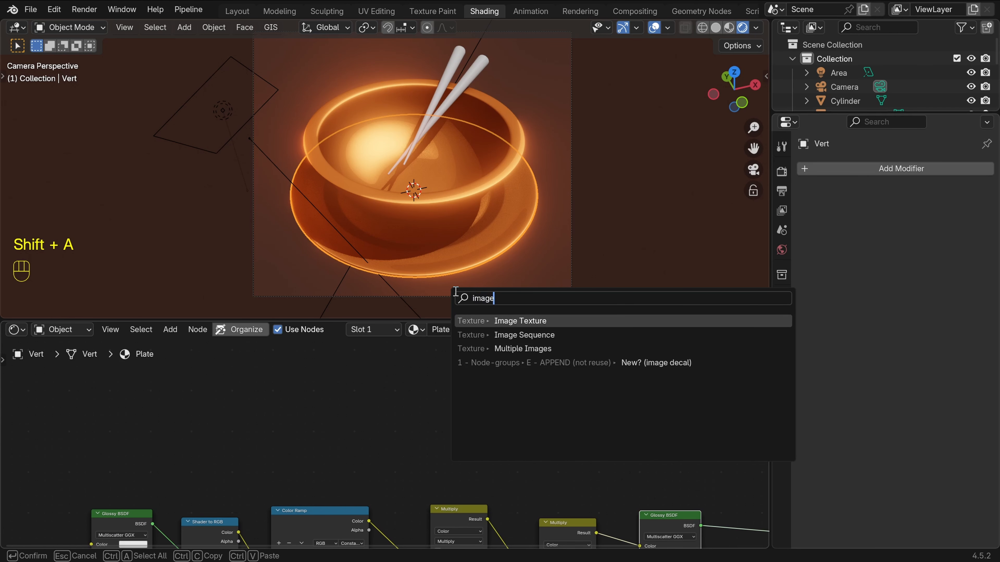
{"action": "left_click", "coordinate": [524, 320]}
{"action": "left_click", "coordinate": [645, 402]}
{"action": "scroll", "coordinate": [606, 451], "scroll_direction": "up", "scroll_amount": 3}
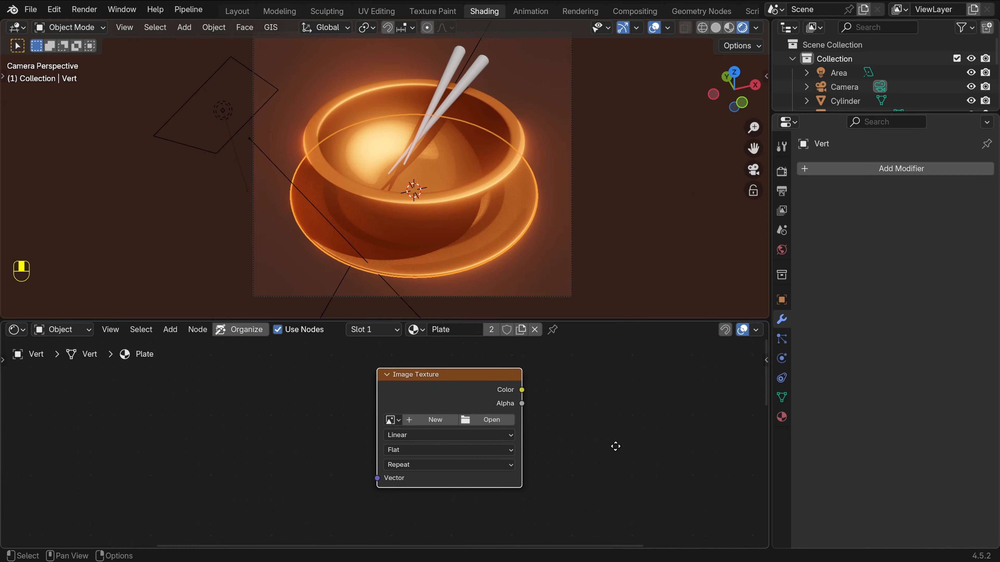
Load Plate_Pattern_Circular.png into the Image Texture node and preview the pattern on the plate
{"action": "left_click", "coordinate": [485, 420]}
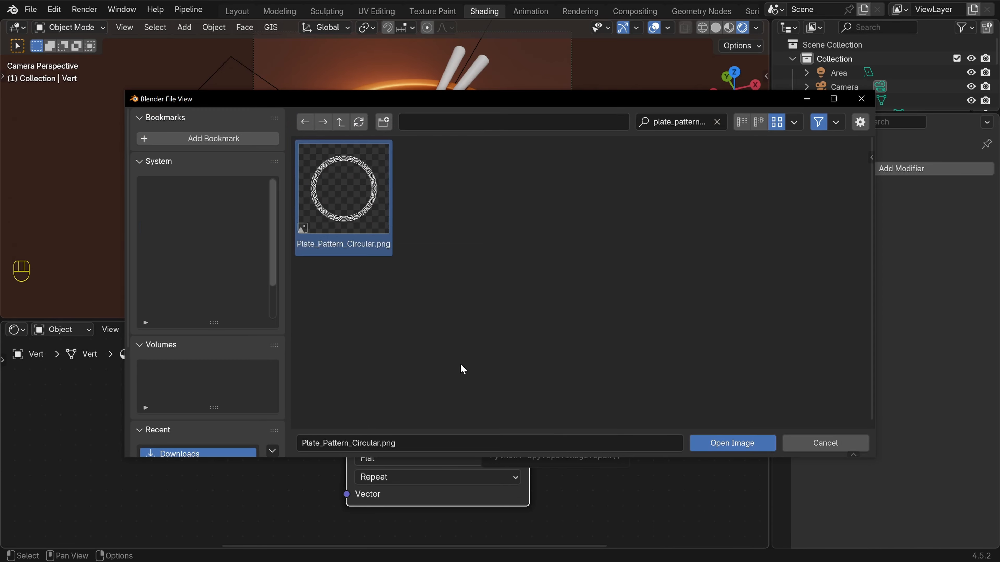
{"action": "left_click", "coordinate": [734, 445]}
{"action": "scroll", "coordinate": [555, 405], "scroll_direction": "down", "scroll_amount": 2}
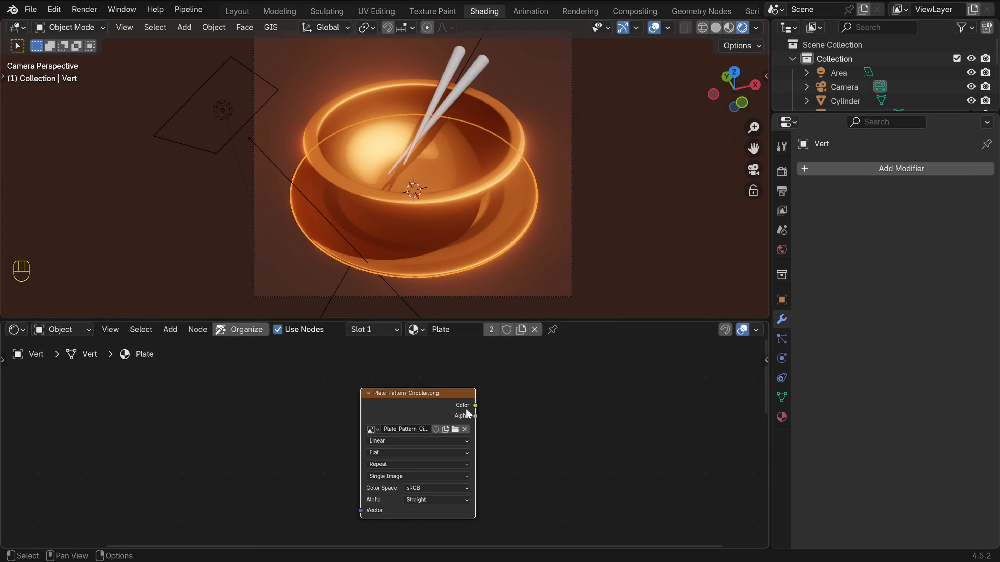
{"action": "left_click", "coordinate": [434, 411], "text": "ctrl+shift"}
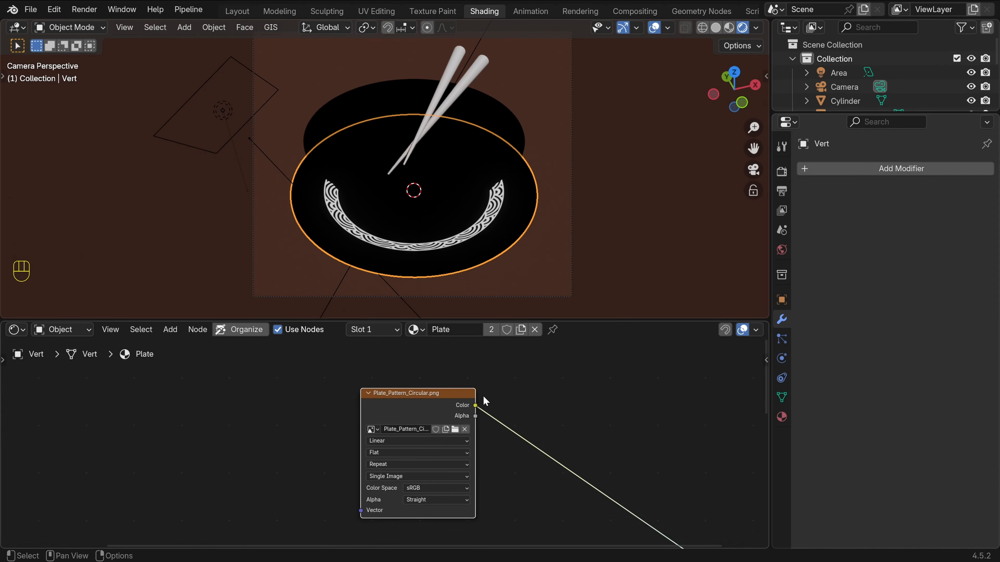
Route the final Glossy BSDF back to the Material Output and add a Mix Color node beside the pattern texture
{"action": "scroll", "coordinate": [485, 402], "scroll_direction": "down", "scroll_amount": 8}
{"action": "middle_click_drag", "start_coordinate": [493, 450], "coordinate": [478, 406], "text": "shift"}
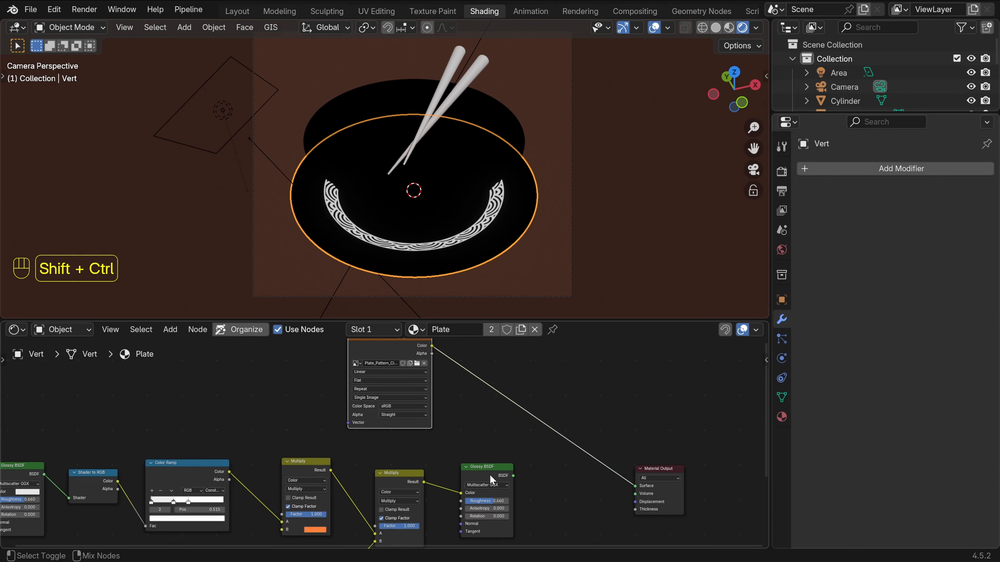
{"action": "left_click", "coordinate": [483, 465], "text": "ctrl+shift"}
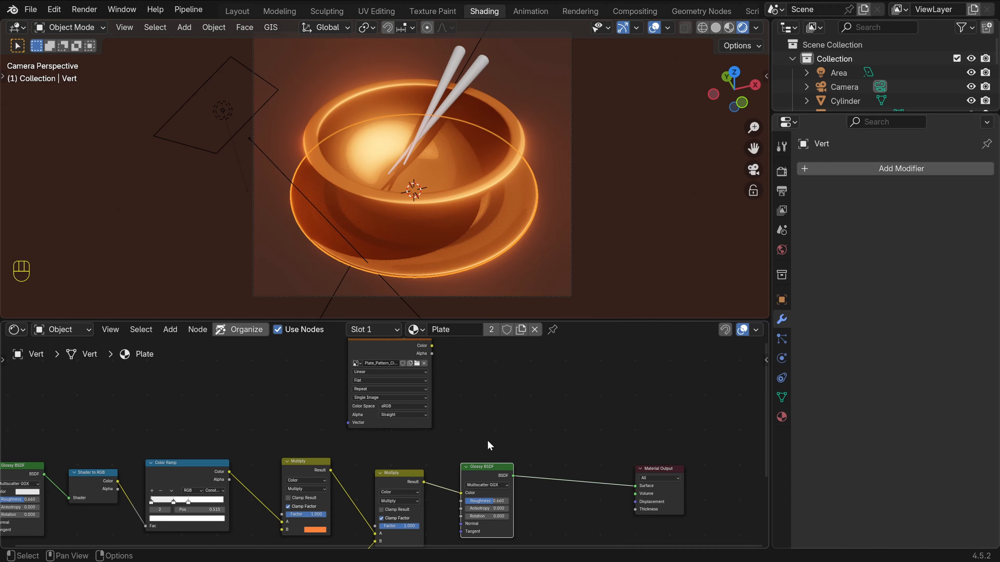
{"action": "middle_click_drag", "start_coordinate": [488, 442], "coordinate": [449, 481], "text": "shift"}
{"action": "key", "text": "shift+a"}
{"action": "left_click", "coordinate": [432, 298]}
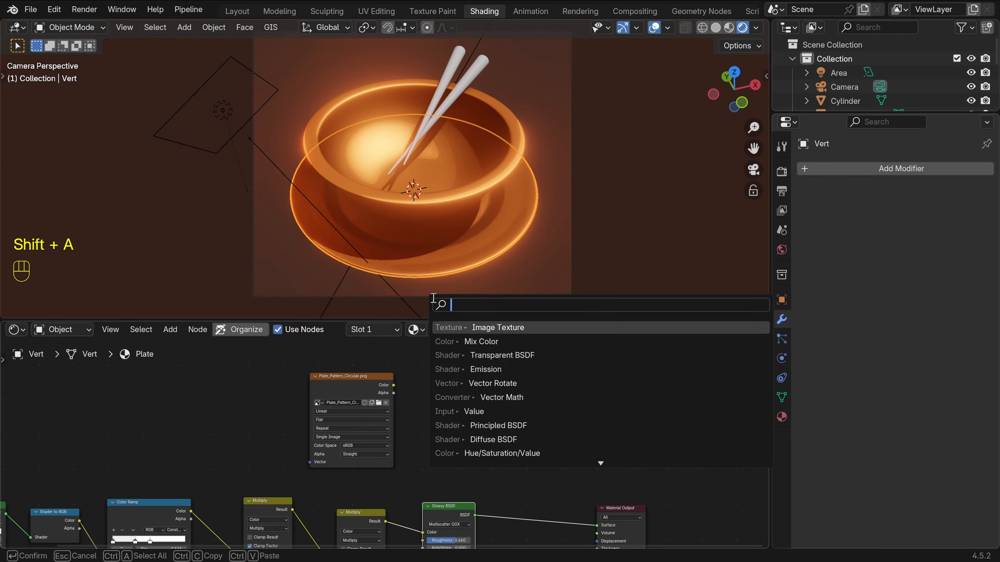
{"action": "type", "text": "mix"}
{"action": "left_click", "coordinate": [472, 357]}
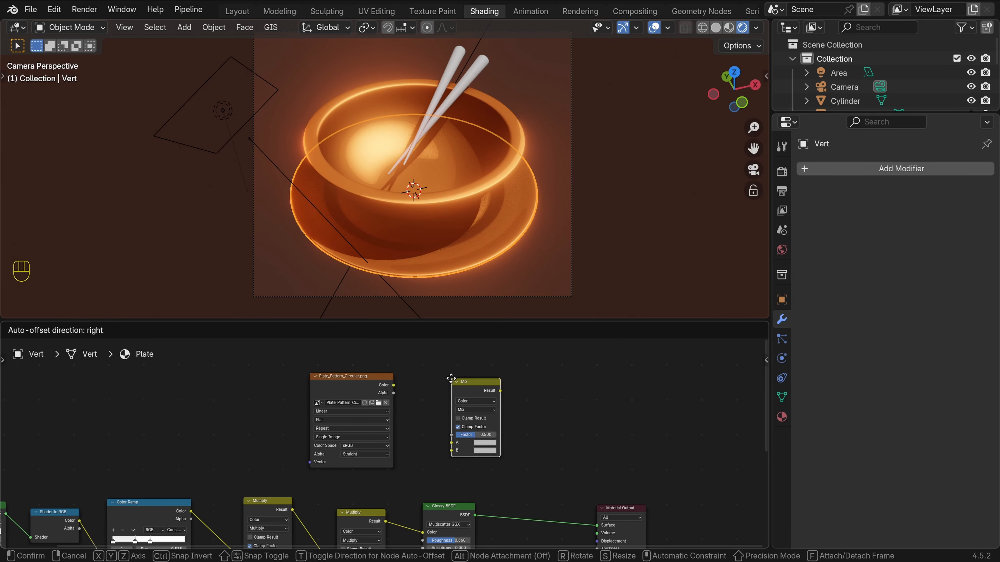
{"action": "left_click", "coordinate": [451, 378]}
Connect the pattern texture's Alpha to the Mix node's Factor and preview the Mix result
{"action": "left_click", "coordinate": [346, 380], "text": "ctrl+shift"}
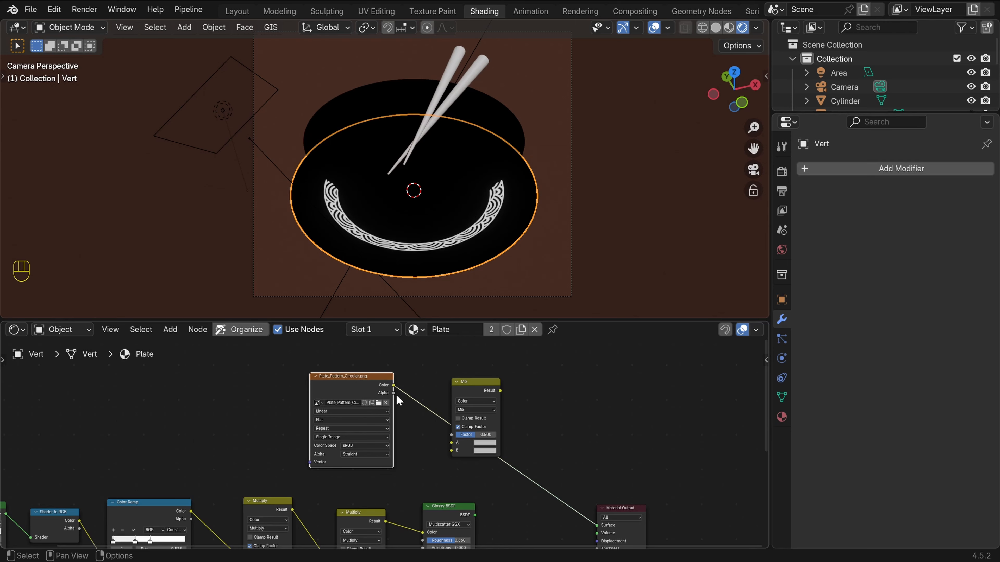
{"action": "left_click_drag", "start_coordinate": [395, 393], "coordinate": [447, 435]}
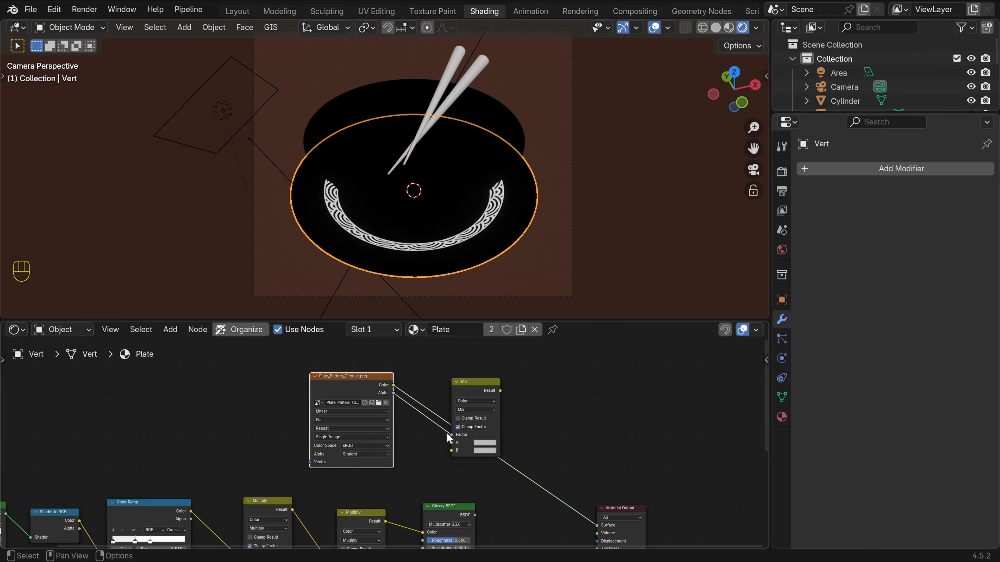
{"action": "left_click", "coordinate": [474, 390], "text": "ctrl+shift"}
{"action": "scroll", "coordinate": [473, 409], "scroll_direction": "up", "scroll_amount": 6}
{"action": "middle_click_drag", "start_coordinate": [462, 420], "coordinate": [459, 450], "text": "shift"}
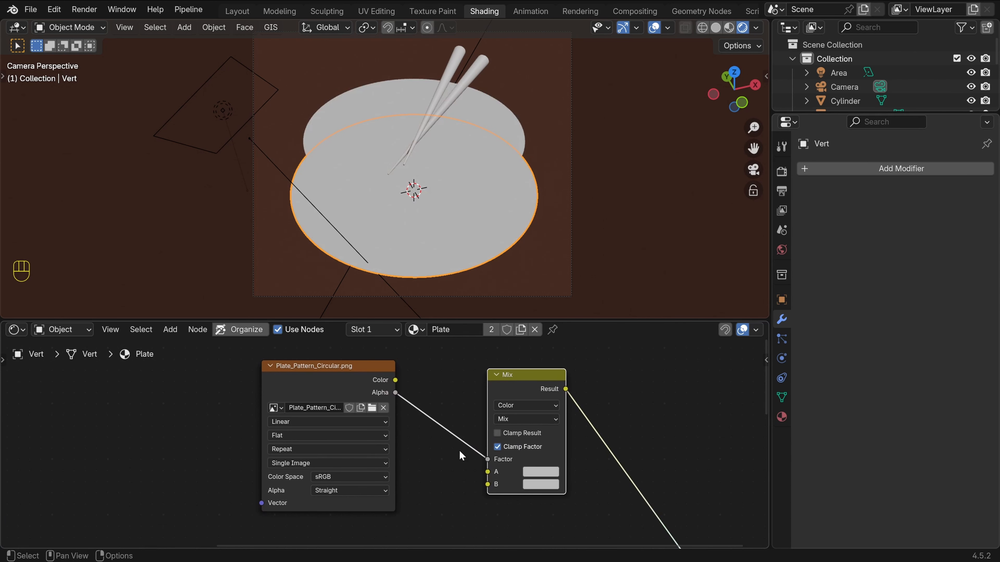
Connect the last Multiply node's result to the Mix node's A input and set color B to black
{"action": "scroll", "coordinate": [459, 450], "scroll_direction": "down", "scroll_amount": 3}
{"action": "middle_click_drag", "start_coordinate": [441, 489], "coordinate": [450, 387], "text": "shift"}
{"action": "left_click_drag", "start_coordinate": [393, 462], "coordinate": [473, 435]}
{"action": "left_click", "coordinate": [521, 445]}
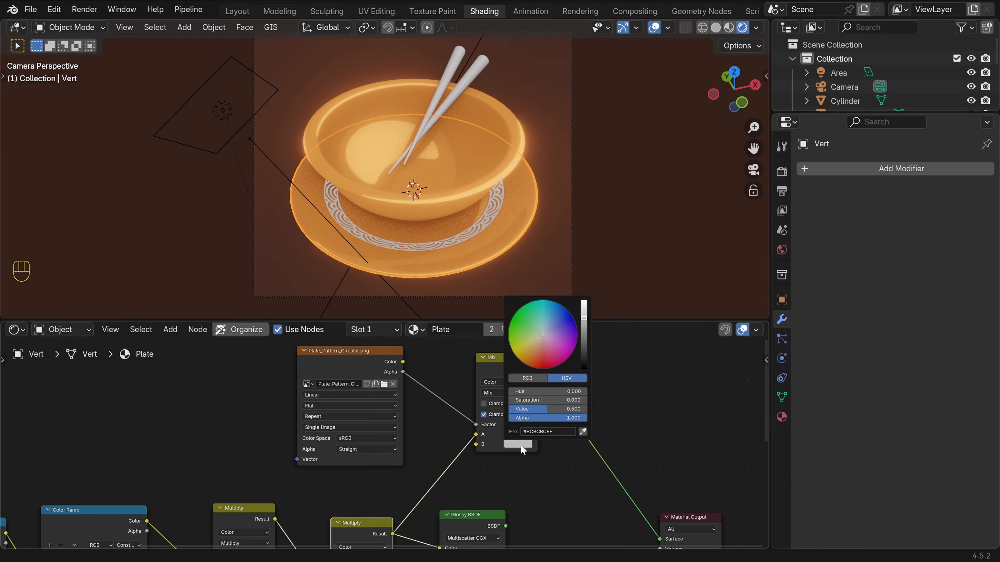
{"action": "left_click_drag", "start_coordinate": [522, 400], "coordinate": [537, 400]}
{"action": "mouse_move", "coordinate": [539, 340]}
{"action": "left_mouse_down"}
{"action": "mouse_move", "coordinate": [536, 305]}
{"action": "mouse_move", "coordinate": [556, 360]}
{"action": "mouse_move", "coordinate": [514, 320]}
{"action": "mouse_move", "coordinate": [543, 363]}
{"action": "left_mouse_up"}
{"action": "left_click_drag", "start_coordinate": [583, 319], "coordinate": [583, 368]}
Move the final Glossy BSDF further along the chain, feed the Mix result into its Color, and output it to the material
{"action": "scroll", "coordinate": [571, 464], "scroll_direction": "down", "scroll_amount": 5}
{"action": "middle_click_drag", "start_coordinate": [569, 463], "coordinate": [495, 451]}
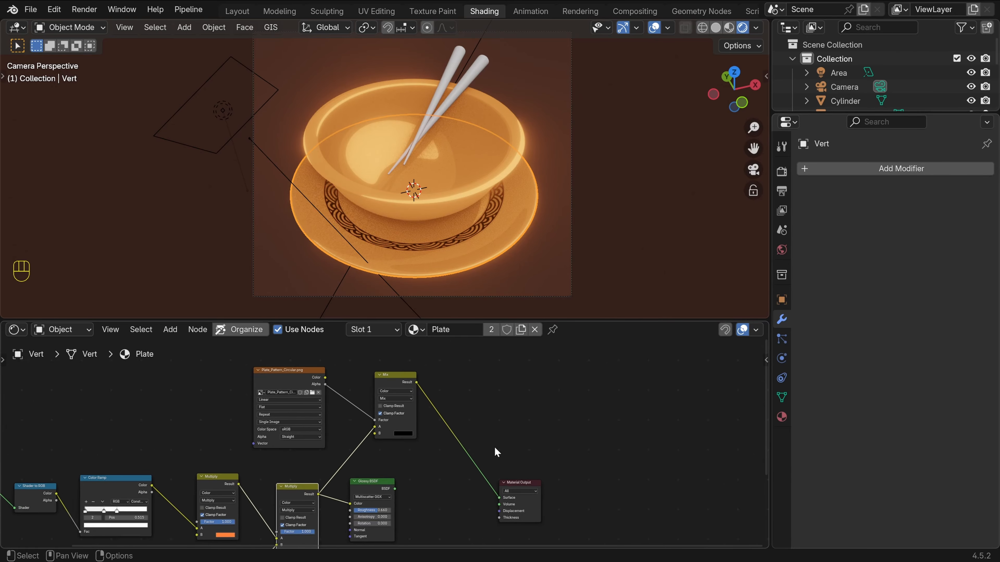
{"action": "scroll", "coordinate": [468, 460], "scroll_direction": "up", "scroll_amount": 2}
{"action": "left_click_drag", "start_coordinate": [373, 493], "coordinate": [471, 489]}
{"action": "left_click_drag", "start_coordinate": [421, 372], "coordinate": [449, 431]}
{"action": "middle_click_drag", "start_coordinate": [511, 405], "coordinate": [540, 478]}
{"action": "left_click", "coordinate": [462, 459], "text": "ctrl+shift"}
{"action": "middle_click_drag", "start_coordinate": [539, 479], "coordinate": [540, 490], "text": "ctrl"}
Select the pattern texture and Mix nodes together and shift them left to tidy the node layout
{"action": "left_click_drag", "start_coordinate": [263, 368], "coordinate": [537, 437]}
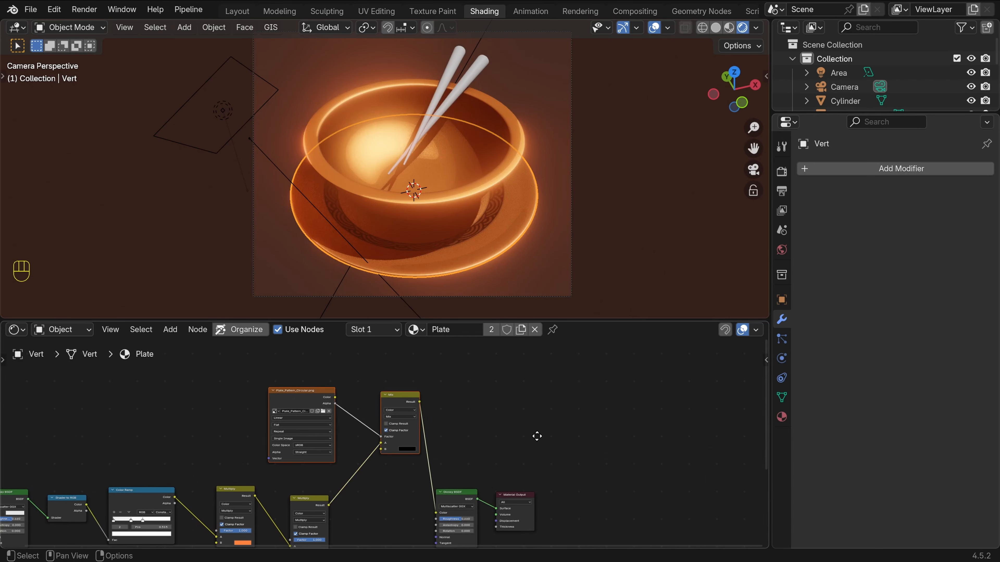
{"action": "key", "text": "g"}
{"action": "left_click", "coordinate": [471, 430]}
{"action": "left_click", "coordinate": [471, 430]}
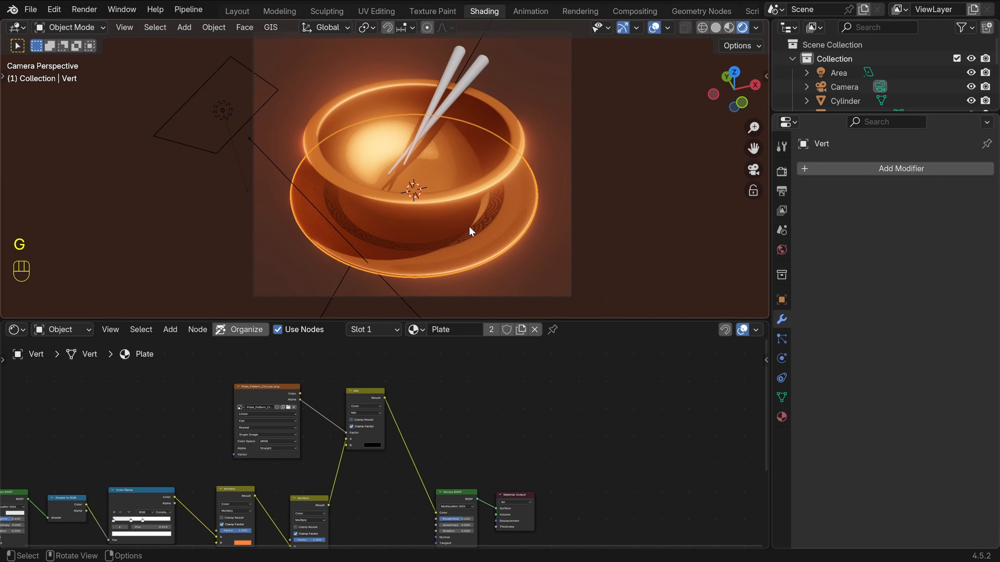
Preview Red_Plate_Pattern_Circular.png in the pattern texture node with its Color feeding the Mix Factor, and move the node left to make room
{"action": "scroll", "coordinate": [340, 375], "scroll_direction": "up", "scroll_amount": 4}
{"action": "left_click", "coordinate": [339, 375], "text": "ctrl+shift"}
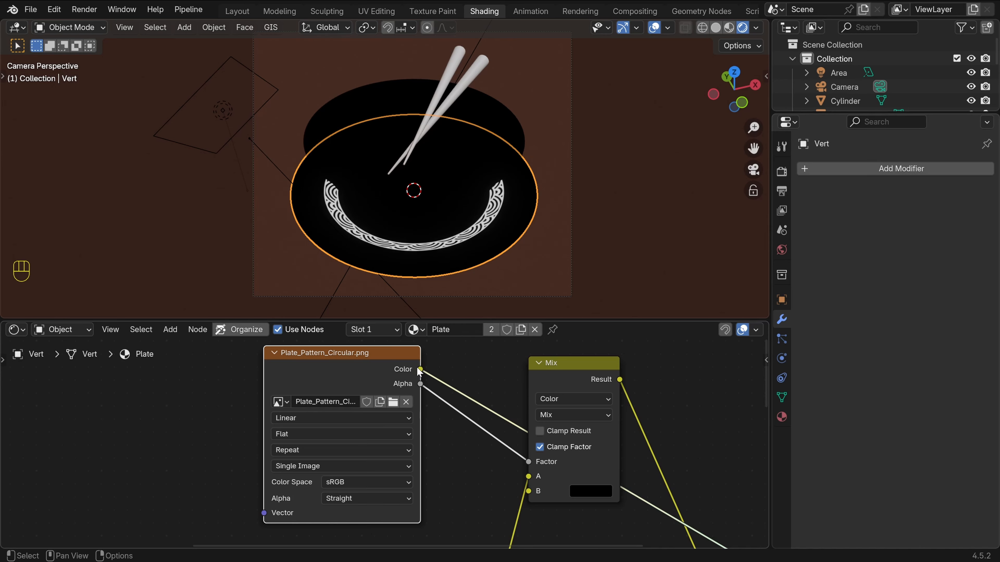
{"action": "left_click_drag", "start_coordinate": [458, 353], "coordinate": [527, 499]}
{"action": "left_click_drag", "start_coordinate": [525, 497], "coordinate": [527, 500]}
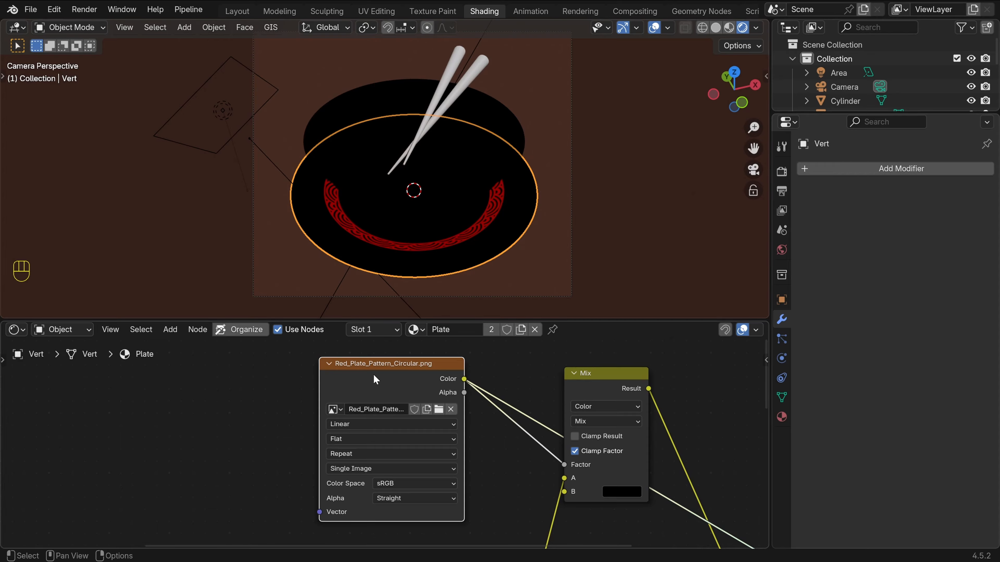
{"action": "left_click_drag", "start_coordinate": [415, 371], "coordinate": [173, 366]}
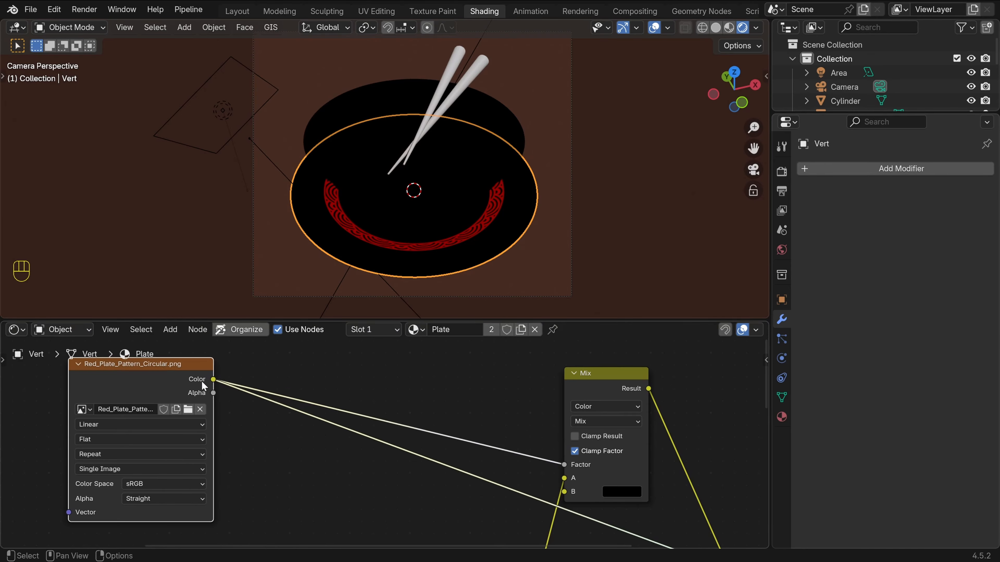
Insert a Color Ramp between the red pattern texture's Color and the Mix node's Factor, and preview the ramp
{"action": "scroll", "coordinate": [384, 443], "scroll_direction": "down", "scroll_amount": 3}
{"action": "left_click", "coordinate": [630, 530], "text": "ctrl+shift"}
{"action": "scroll", "coordinate": [414, 448], "scroll_direction": "up", "scroll_amount": 2}
{"action": "key", "text": "shift+a"}
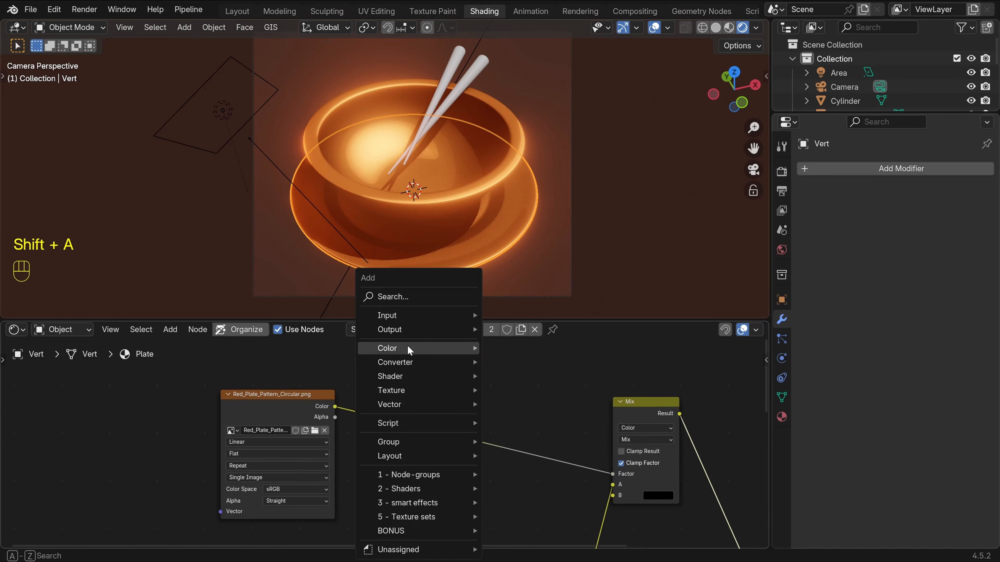
{"action": "left_click", "coordinate": [396, 295]}
{"action": "type", "text": "col"}
{"action": "left_click", "coordinate": [464, 379]}
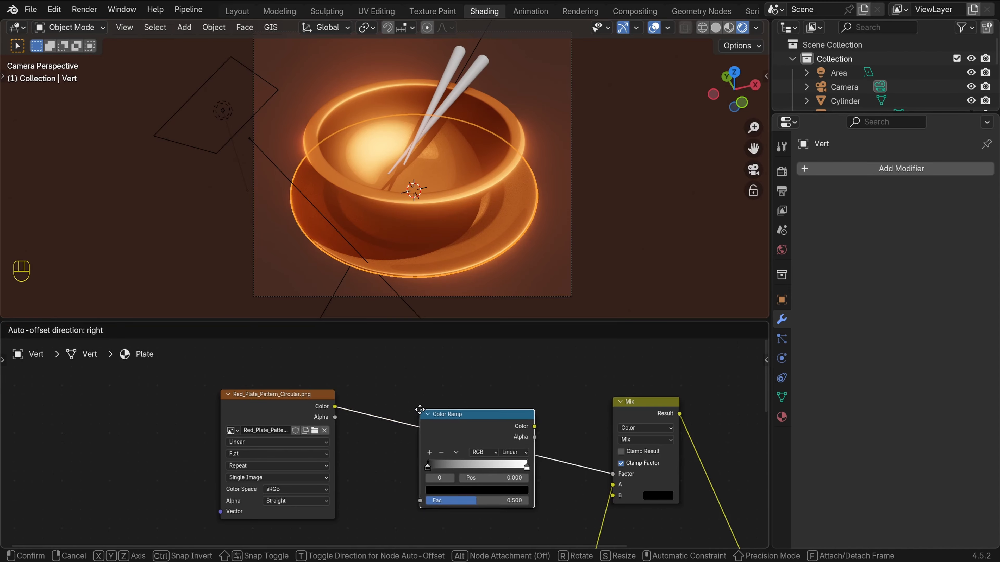
{"action": "left_click", "coordinate": [420, 409]}
{"action": "left_click_drag", "start_coordinate": [464, 423], "coordinate": [457, 410]}
{"action": "left_click", "coordinate": [457, 410], "text": "ctrl+shift"}
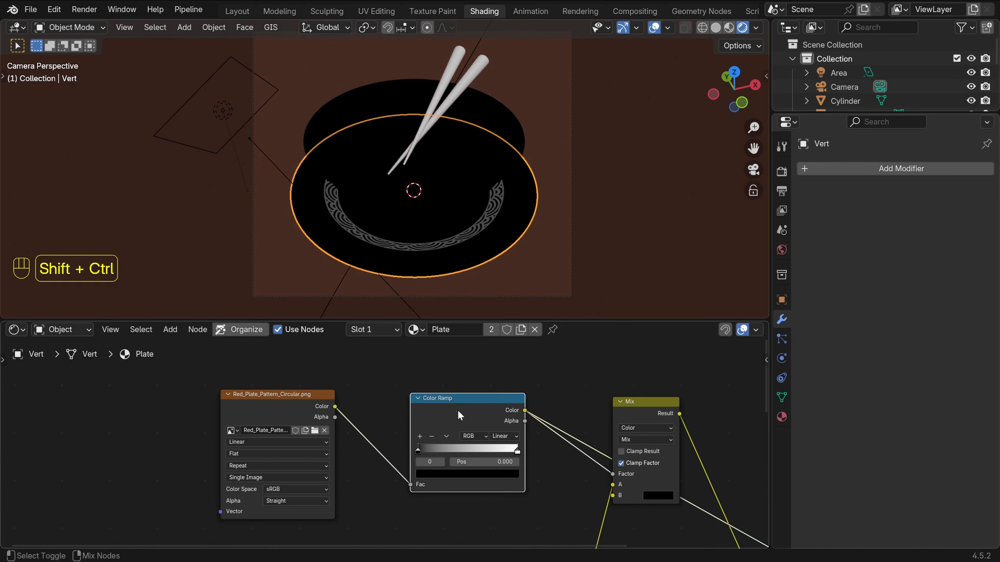
Move the Color Ramp's white stop to position 0.026 so the red pattern becomes a white mask
{"action": "left_click", "coordinate": [270, 412], "text": "ctrl+shift"}
{"action": "left_click", "coordinate": [459, 409], "text": "ctrl+shift"}
{"action": "scroll", "coordinate": [582, 441], "scroll_direction": "up", "scroll_amount": 3}
{"action": "left_click_drag", "start_coordinate": [573, 413], "coordinate": [377, 407]}
{"action": "scroll", "coordinate": [600, 151], "scroll_direction": "up", "scroll_amount": 4}
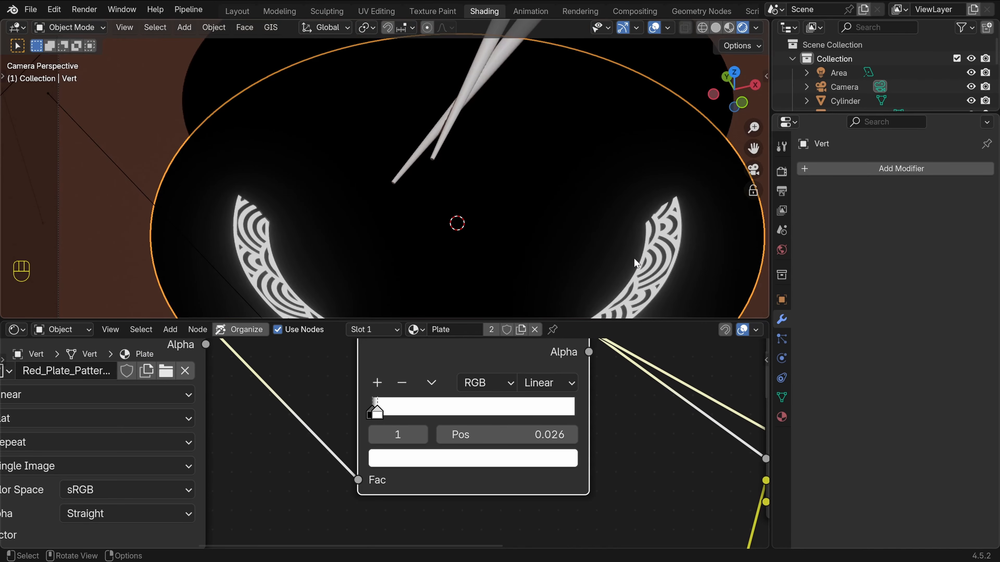
Compare the red pattern texture with its Color Ramp mask, and output the final Glossy BSDF to view the whole material
{"action": "scroll", "coordinate": [439, 428], "scroll_direction": "down", "scroll_amount": 4}
{"action": "left_click", "coordinate": [257, 380], "text": "ctrl+shift"}
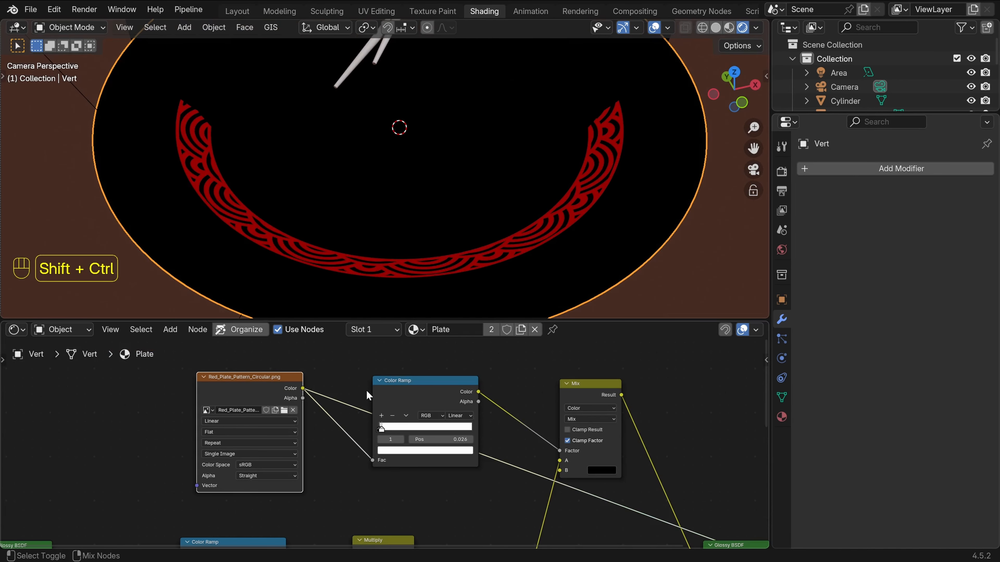
{"action": "left_click", "coordinate": [417, 396], "text": "ctrl+shift"}
{"action": "scroll", "coordinate": [605, 455], "scroll_direction": "down", "scroll_amount": 3}
{"action": "left_click", "coordinate": [583, 509], "text": "ctrl+shift"}
{"action": "scroll", "coordinate": [523, 469], "scroll_direction": "up", "scroll_amount": 5}
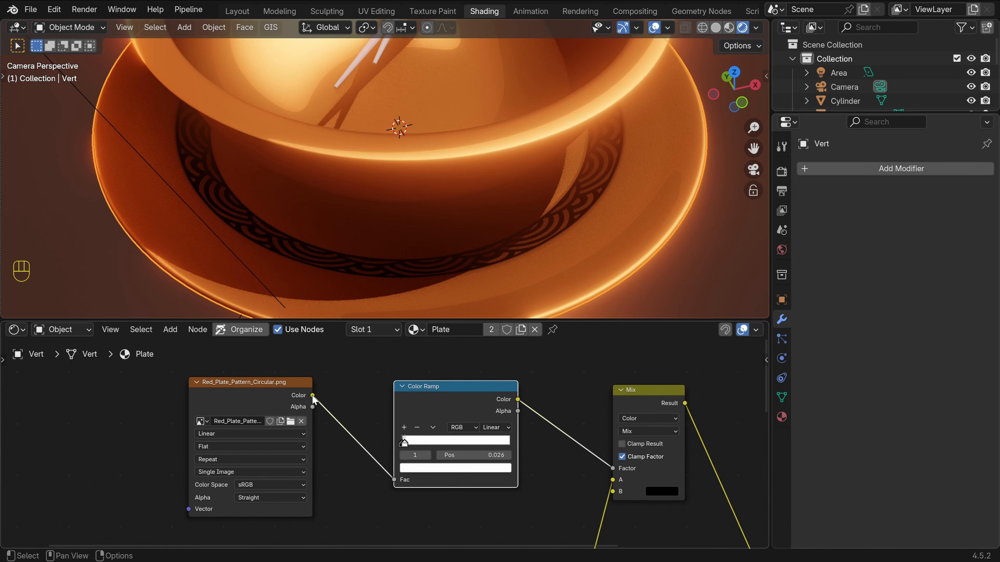
Try the red pattern texture's Color as the Mix node's B input, and cut that link again
{"action": "left_click_drag", "start_coordinate": [313, 395], "coordinate": [611, 439]}
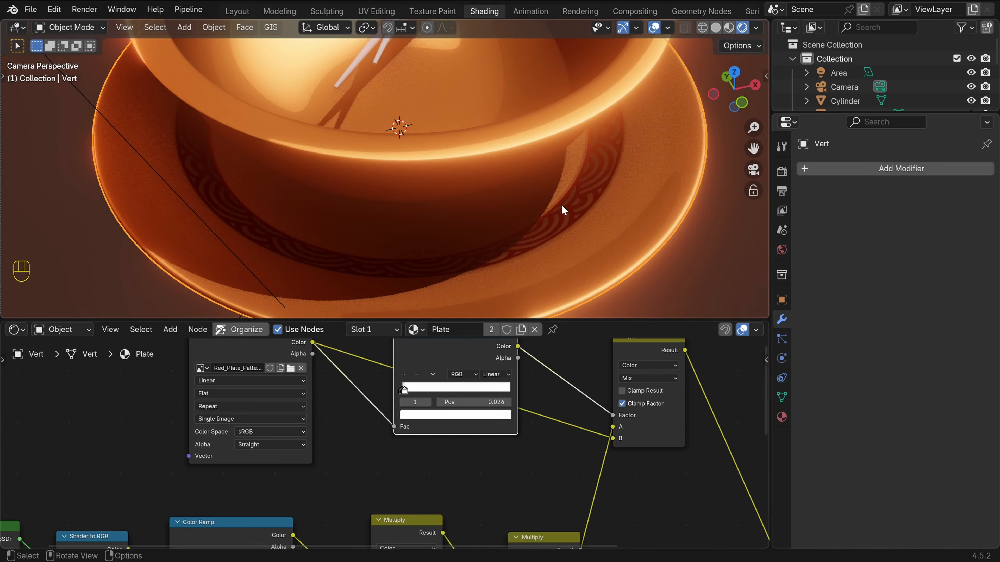
{"action": "mouse_move", "coordinate": [556, 458]}
{"action": "right_mouse_down", "text": "ctrl"}
{"action": "mouse_move", "coordinate": [555, 398]}
{"action": "mouse_move", "coordinate": [546, 400]}
{"action": "right_mouse_up", "text": "ctrl"}
{"action": "left_click", "coordinate": [662, 438]}
{"action": "left_click_drag", "start_coordinate": [699, 325], "coordinate": [690, 346]}
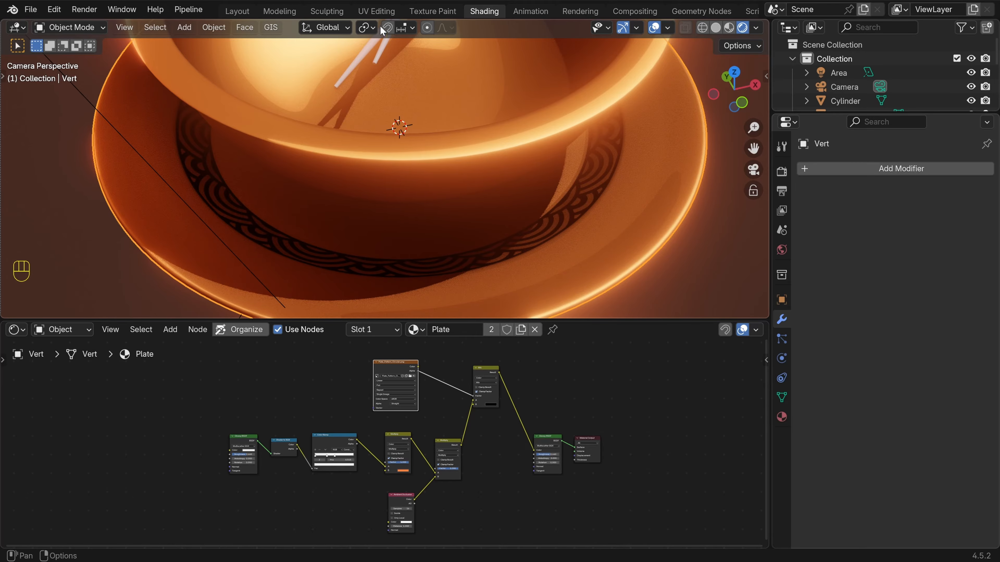
Try scaling the plate's UV layout down in the UV Editing workspace, and return to the Shading workspace
{"action": "left_click", "coordinate": [373, 11]}
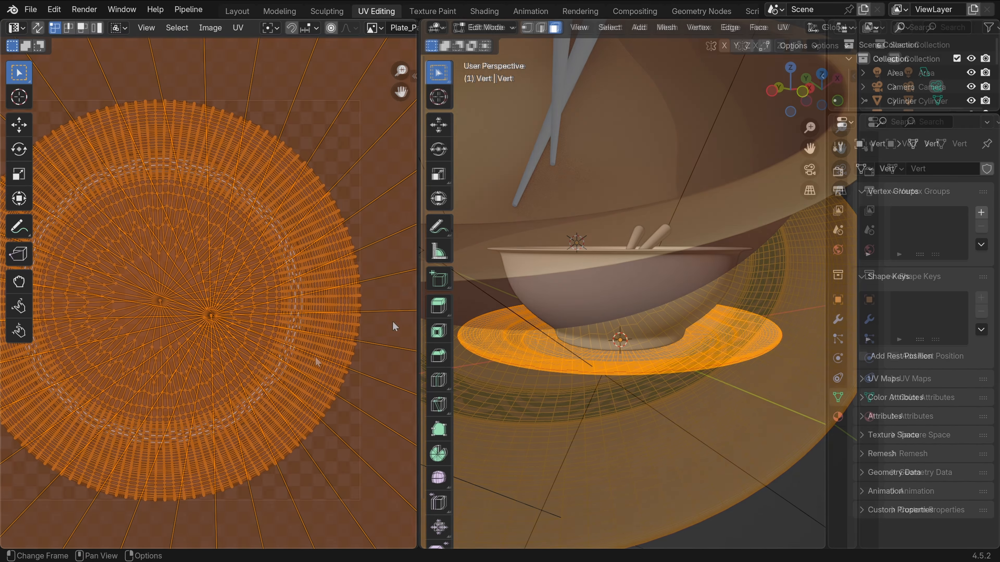
{"action": "key", "text": "s"}
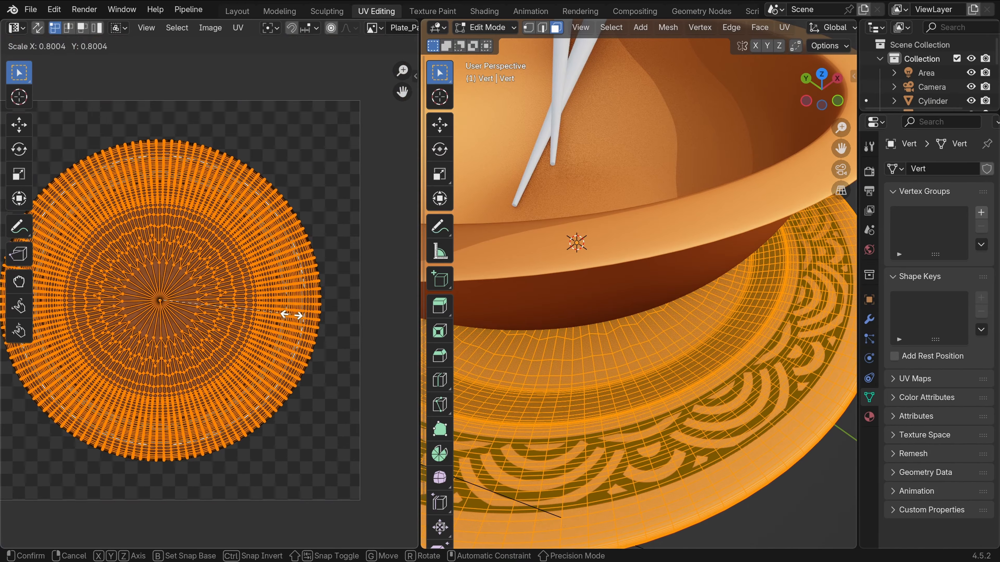
{"action": "left_click", "coordinate": [276, 317]}
{"action": "left_click", "coordinate": [484, 11]}
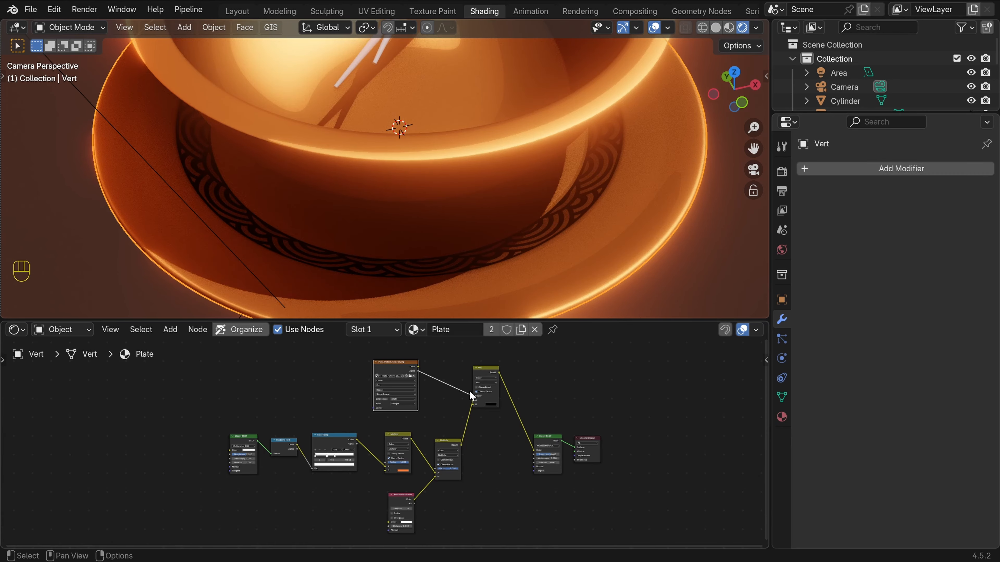
Set the circular pattern texture's extension mode from repeating to Extend
{"action": "scroll", "coordinate": [469, 391], "scroll_direction": "up", "scroll_amount": 5}
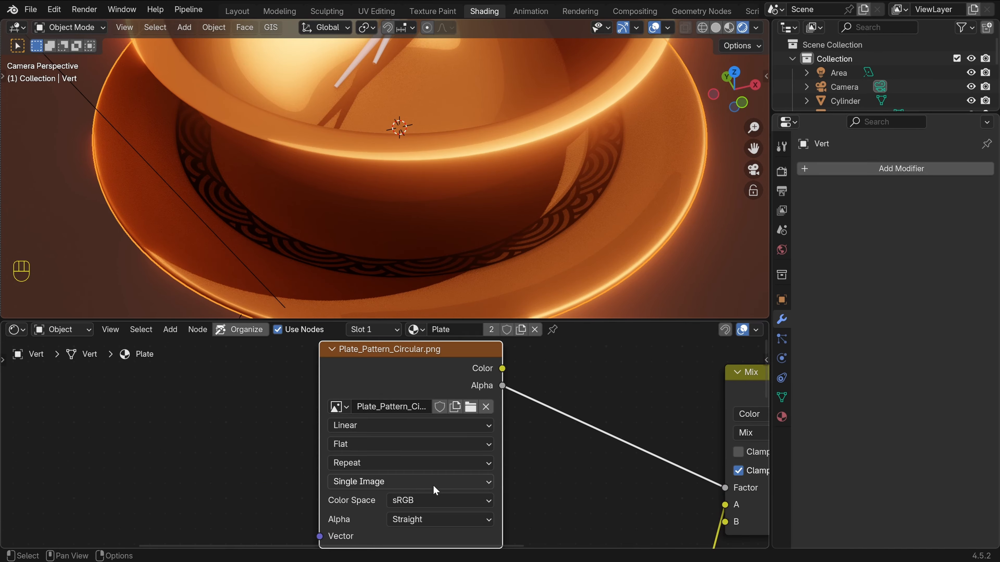
{"action": "left_click", "coordinate": [405, 463]}
{"action": "left_click", "coordinate": [351, 411]}
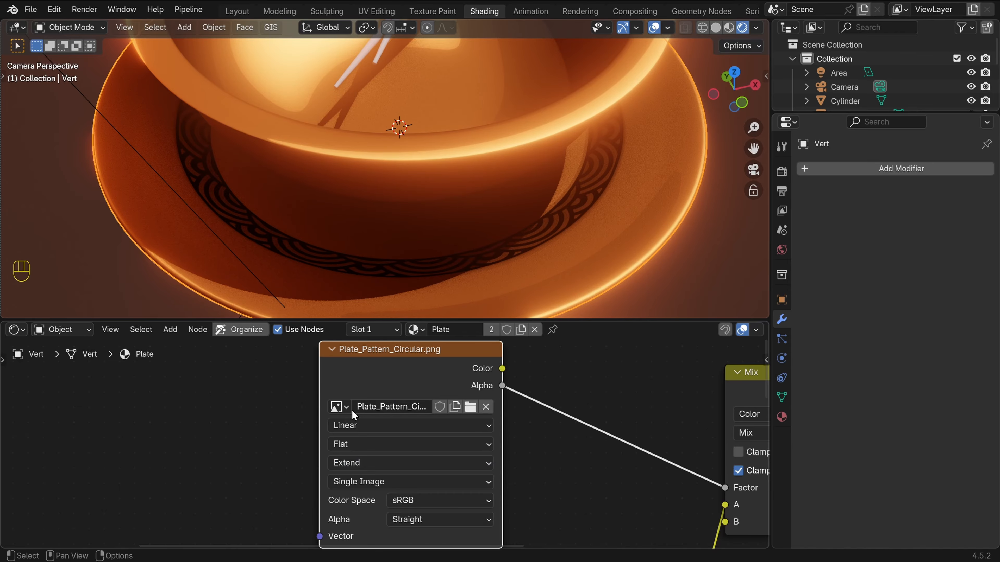
Try rescaling the plate's UVs with the extended texture, leave Edit Mode, and return to the Shading workspace
{"action": "left_click", "coordinate": [387, 16]}
{"action": "scroll", "coordinate": [297, 406], "scroll_direction": "down", "scroll_amount": 3}
{"action": "key", "text": "s"}
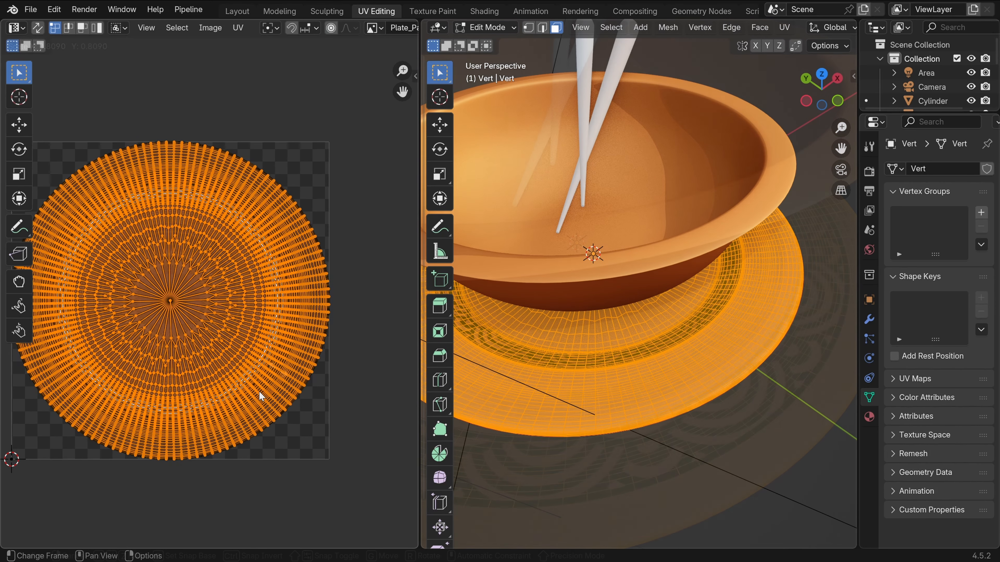
{"action": "key", "text": "Tab"}
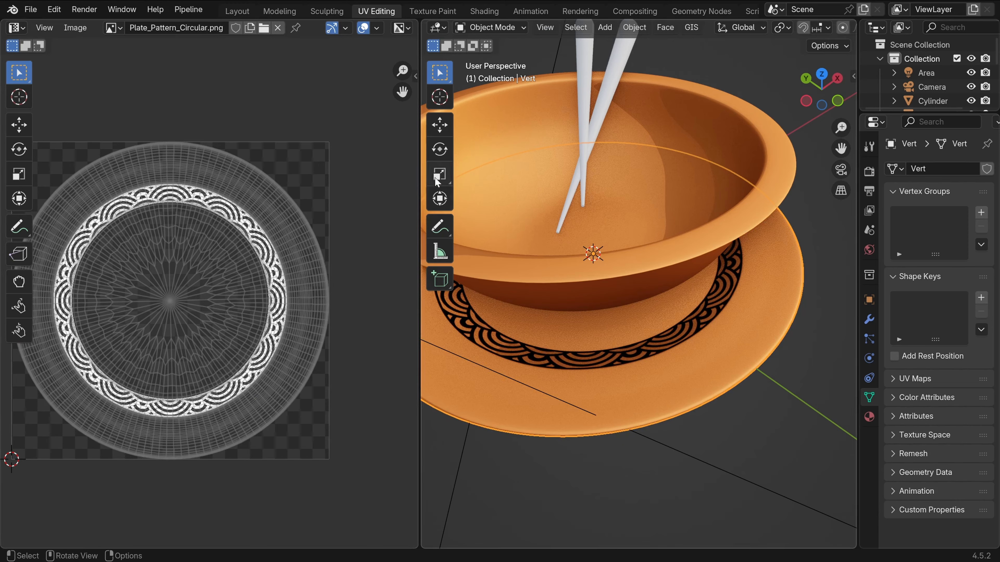
{"action": "left_click", "coordinate": [485, 11]}
{"action": "scroll", "coordinate": [490, 217], "scroll_direction": "down", "scroll_amount": 3}
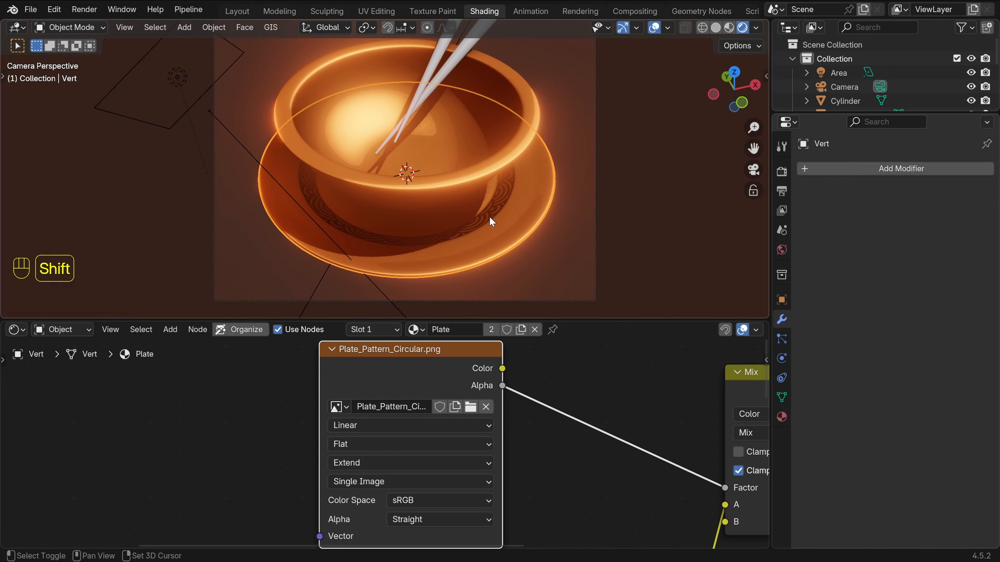
Switch the viewport to Material Preview and isolate the plate in local view
{"action": "left_click", "coordinate": [729, 27]}
{"action": "key", "text": "KP_Divide"}
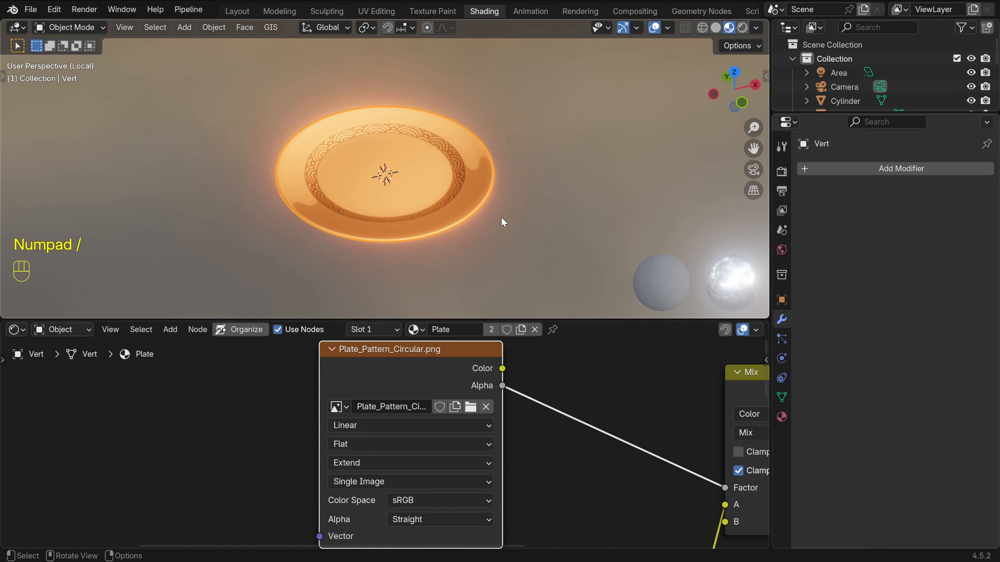
{"action": "scroll", "coordinate": [500, 216], "scroll_direction": "up", "scroll_amount": 3}
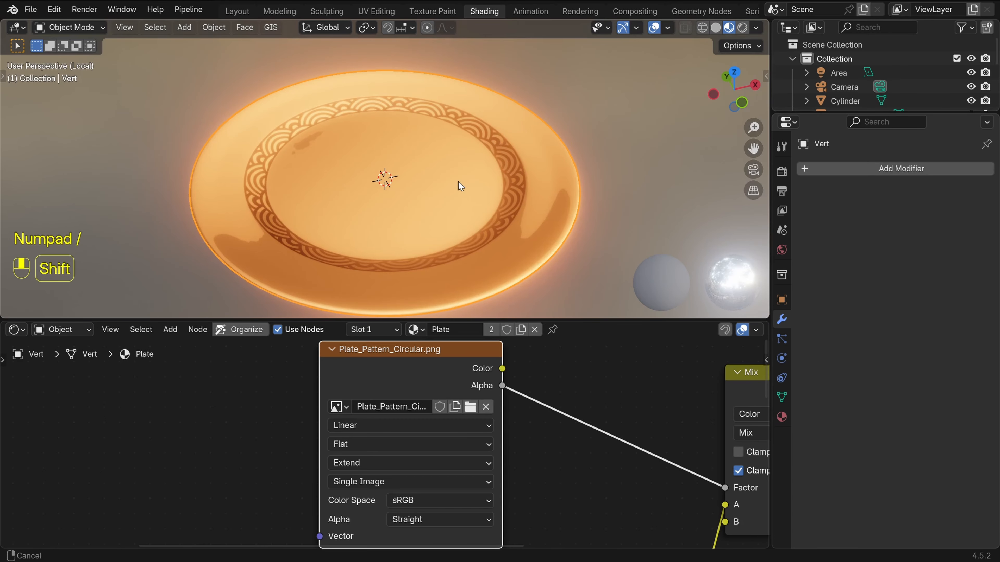
{"action": "middle_click_drag", "start_coordinate": [500, 217], "coordinate": [525, 199], "text": "shift"}
Add Texture Coordinate and Mapping nodes to the circular pattern texture, and move the three nodes together away from the Mix node
{"action": "scroll", "coordinate": [492, 470], "scroll_direction": "down", "scroll_amount": 2}
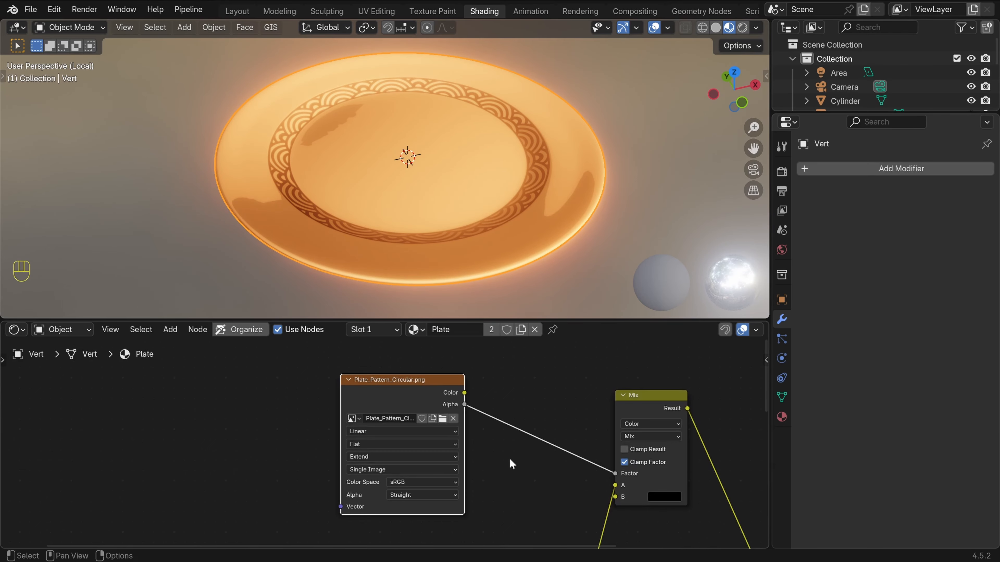
{"action": "scroll", "coordinate": [487, 376], "scroll_direction": "left", "scroll_amount": 3, "text": "ctrl"}
{"action": "key", "text": "ctrl+t"}
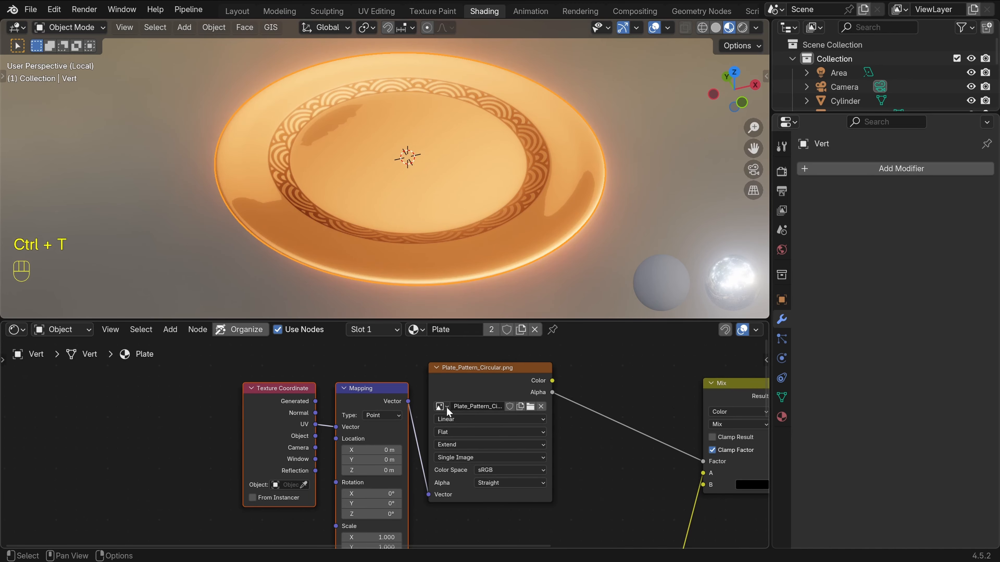
{"action": "scroll", "coordinate": [469, 449], "scroll_direction": "down", "scroll_amount": 5}
{"action": "middle_click_drag", "start_coordinate": [469, 449], "coordinate": [487, 471], "text": "shift"}
{"action": "scroll", "coordinate": [307, 413], "scroll_direction": "up", "scroll_amount": 2}
{"action": "left_click_drag", "start_coordinate": [302, 405], "coordinate": [541, 512]}
{"action": "key", "text": "g"}
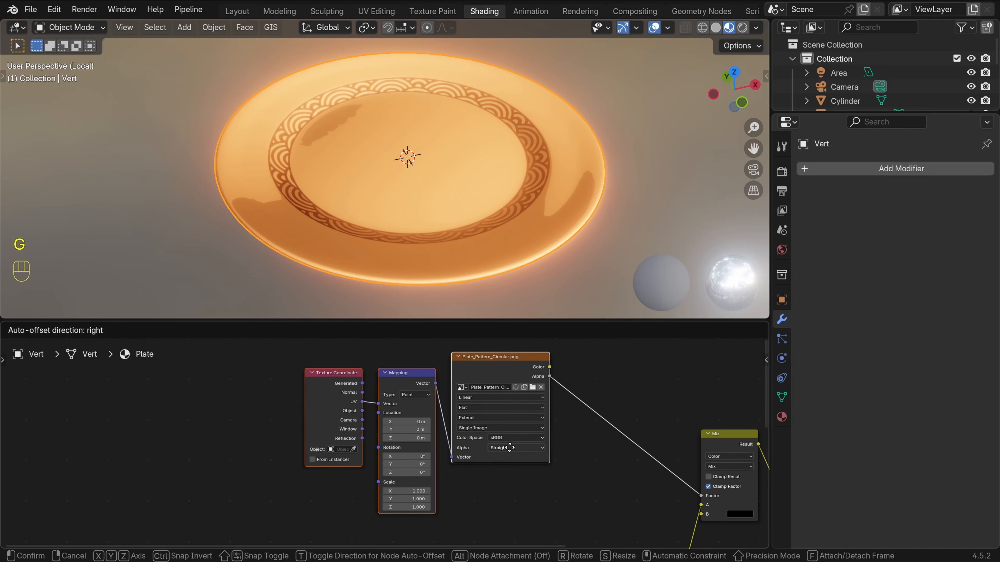
{"action": "left_click", "coordinate": [509, 446]}
{"action": "left_click", "coordinate": [533, 489]}
Try resizing the pattern with Mapping Scale 1.8 on all axes, and recentre it with Location X -0.37 m and Y -0.4 m
{"action": "scroll", "coordinate": [519, 479], "scroll_direction": "up", "scroll_amount": 6}
{"action": "middle_click_drag", "start_coordinate": [500, 464], "coordinate": [480, 424], "text": "shift"}
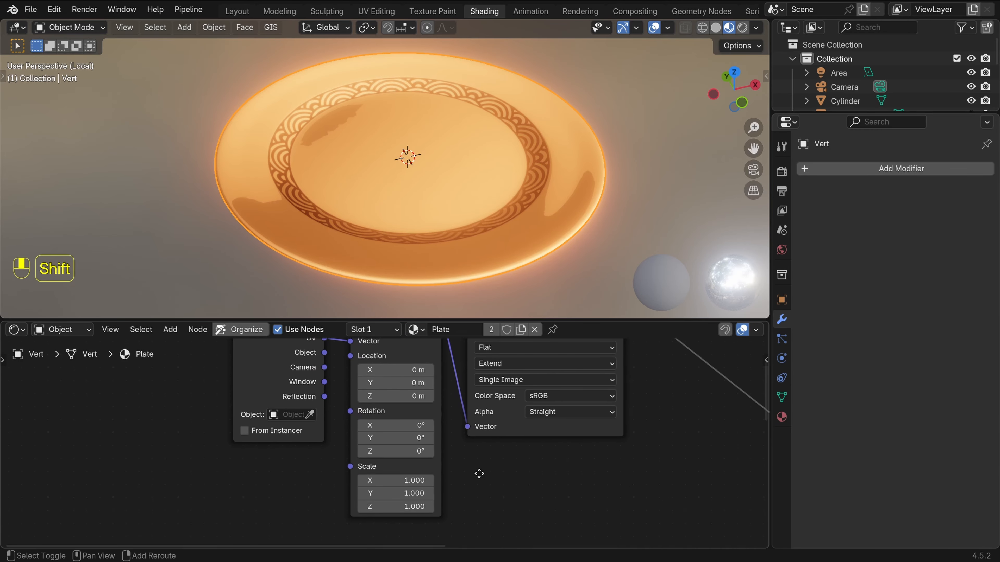
{"action": "middle_click_drag", "start_coordinate": [478, 472], "coordinate": [483, 487], "text": "shift"}
{"action": "left_click_drag", "start_coordinate": [393, 495], "coordinate": [393, 432]}
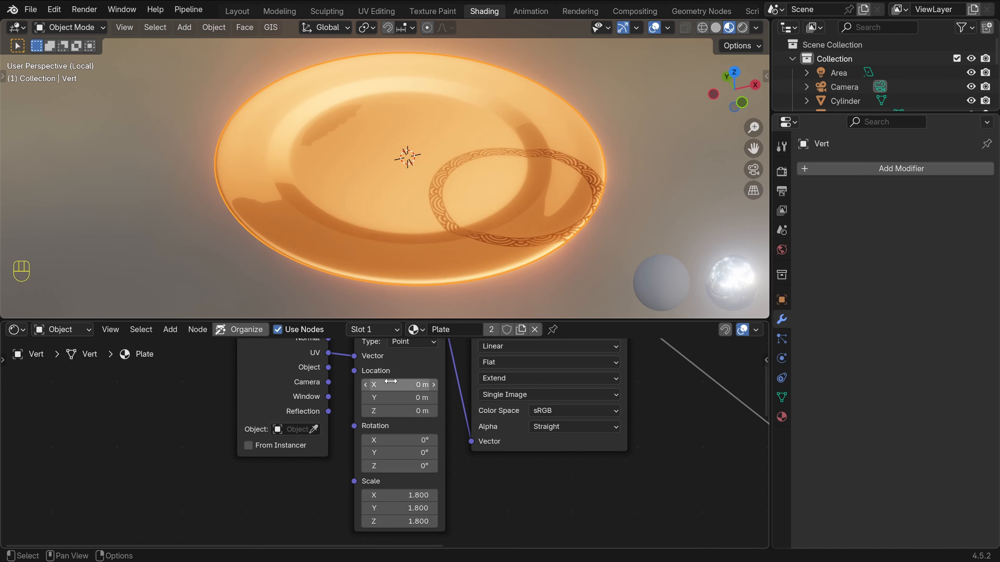
{"action": "mouse_move", "coordinate": [405, 389]}
{"action": "left_mouse_down"}
{"action": "mouse_move", "coordinate": [378, 397]}
{"action": "mouse_move", "coordinate": [409, 397]}
{"action": "left_mouse_up"}
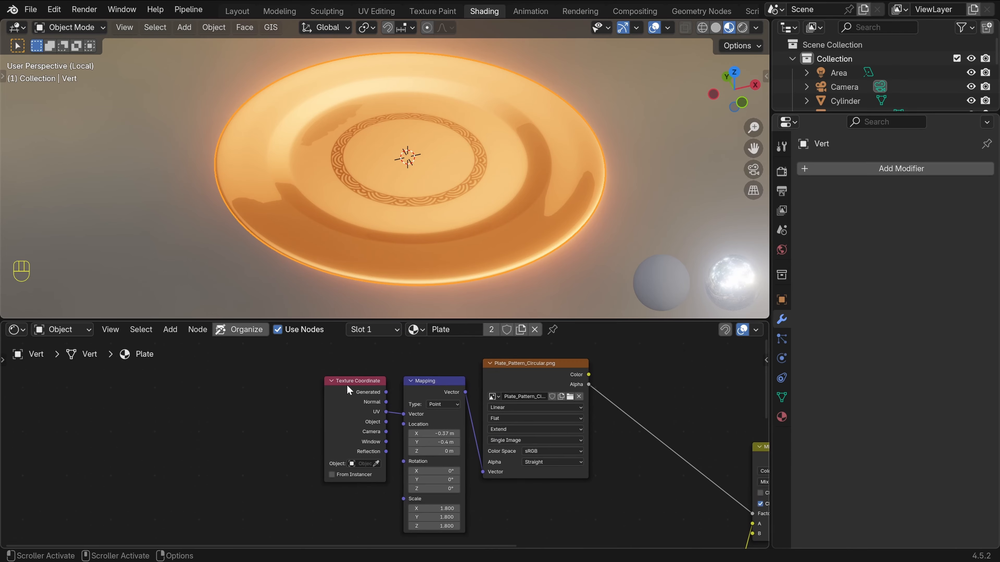
Move the Texture Coordinate node farther left and delete the Mapping node
{"action": "left_click_drag", "start_coordinate": [343, 394], "coordinate": [99, 392]}
{"action": "left_click_drag", "start_coordinate": [423, 388], "coordinate": [321, 387]}
{"action": "key", "text": "Delete"}
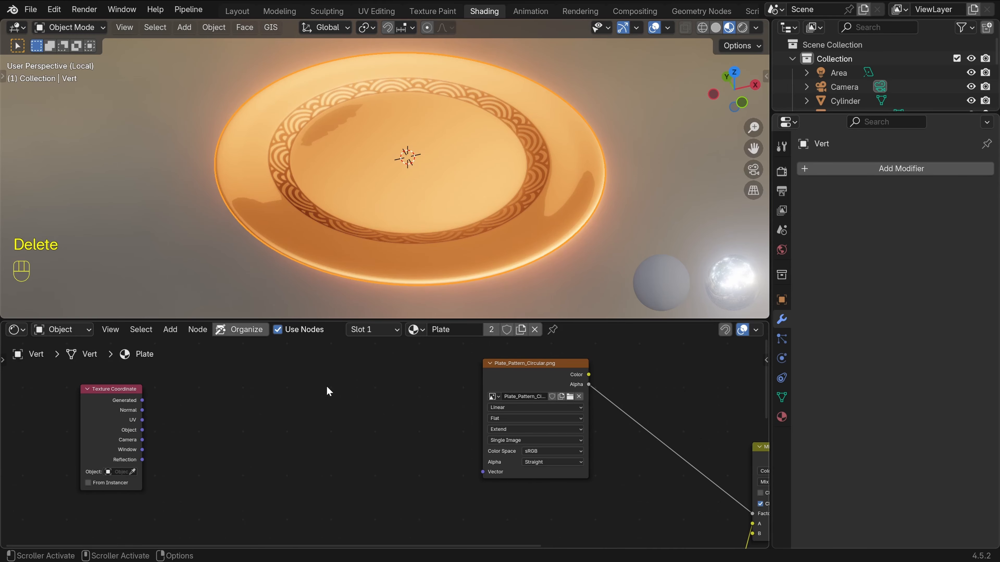
Add a Vector Math node set to Add and connect the Texture Coordinate's UV output to its first vector
{"action": "key", "text": "shift+a"}
{"action": "left_click", "coordinate": [208, 290]}
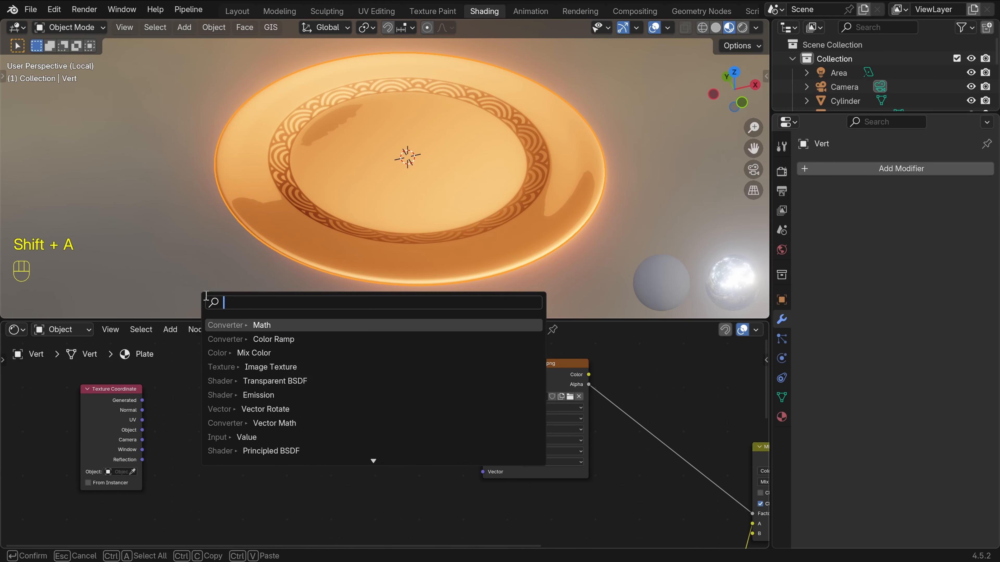
{"action": "type", "text": "vecto"}
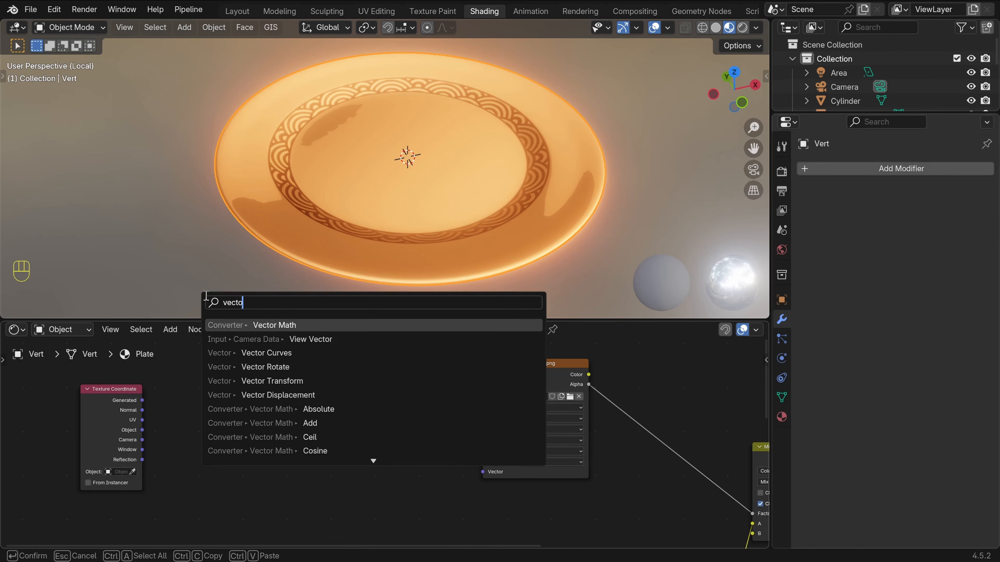
{"action": "left_click", "coordinate": [291, 325]}
{"action": "left_click", "coordinate": [222, 397]}
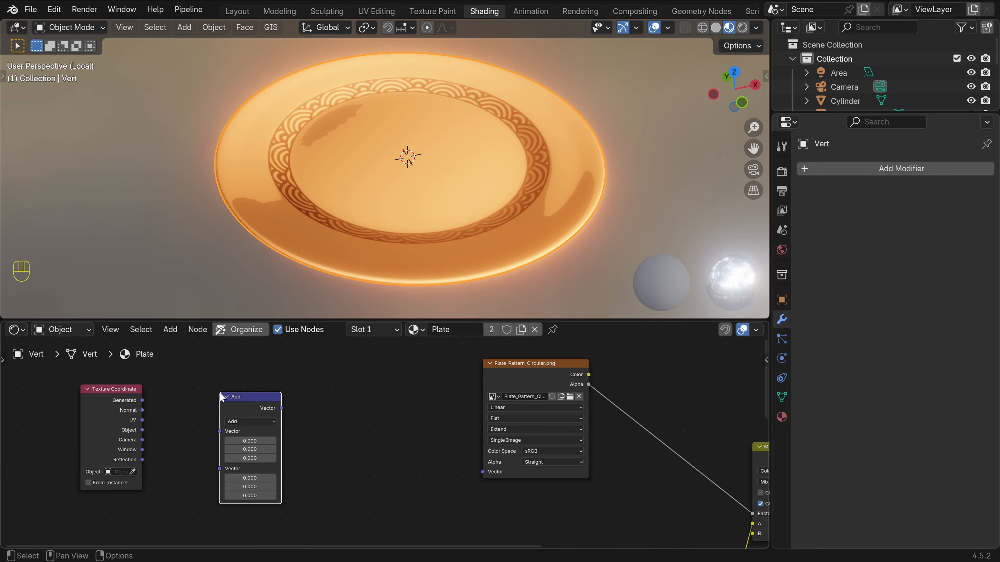
{"action": "left_click_drag", "start_coordinate": [142, 420], "coordinate": [220, 431]}
Set the Add node's second vector to -0.5 on all axes and connect its result to the pattern texture's Vector input
{"action": "left_click", "coordinate": [243, 451]}
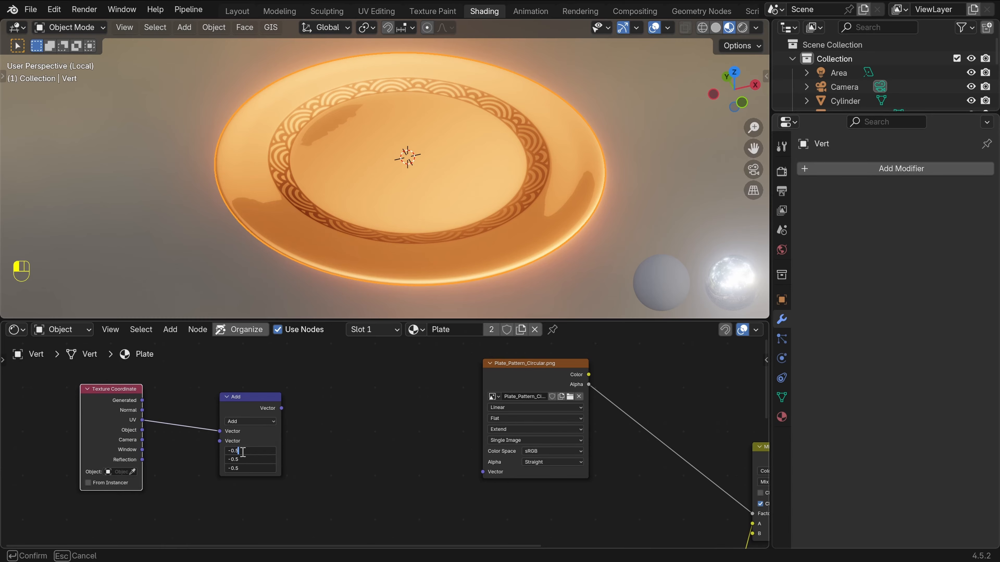
{"action": "key", "text": "Return"}
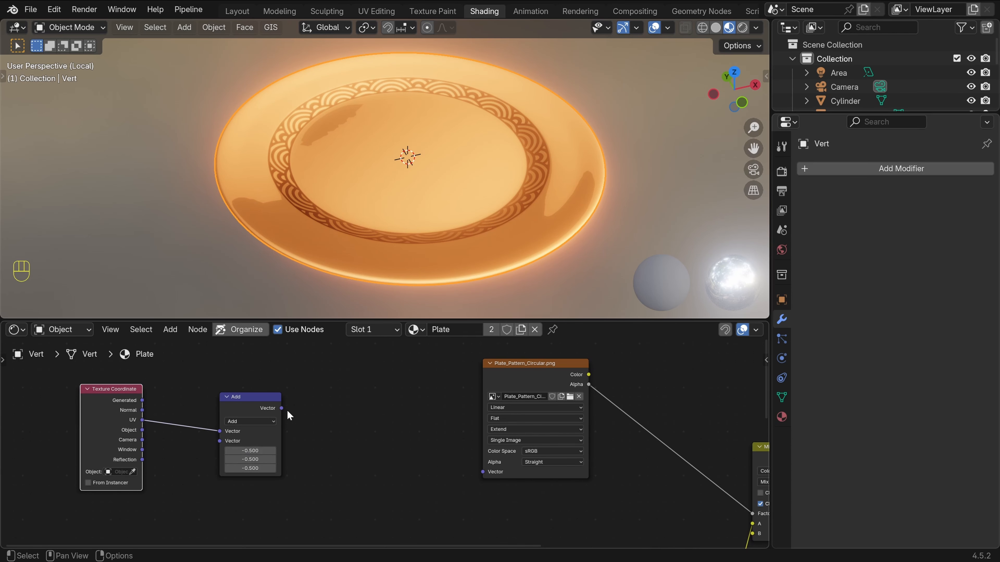
{"action": "left_click_drag", "start_coordinate": [282, 409], "coordinate": [483, 473]}
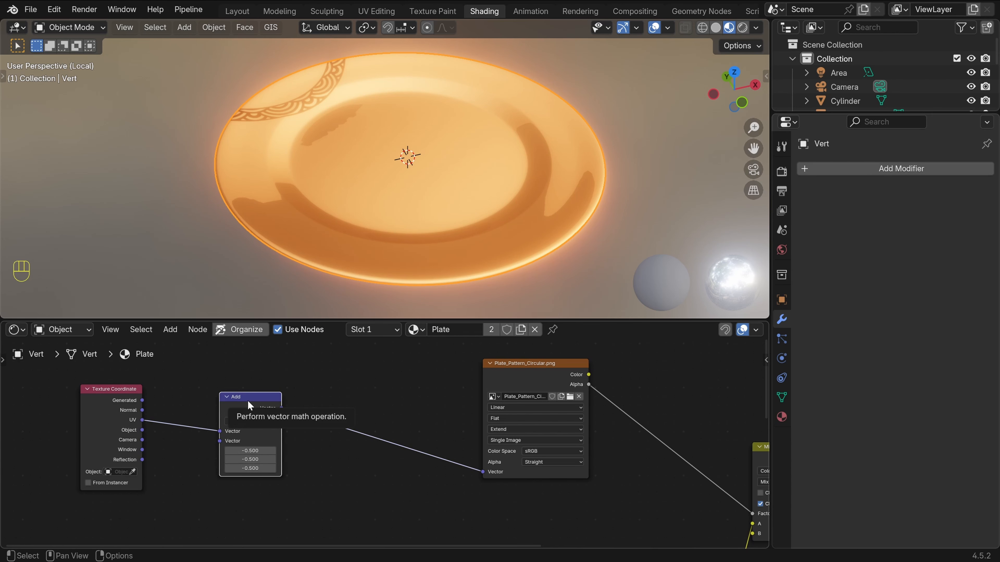
Duplicate the Add node and insert the copy between the original and the pattern texture
{"action": "key", "text": "shift+d"}
{"action": "left_click", "coordinate": [348, 400]}
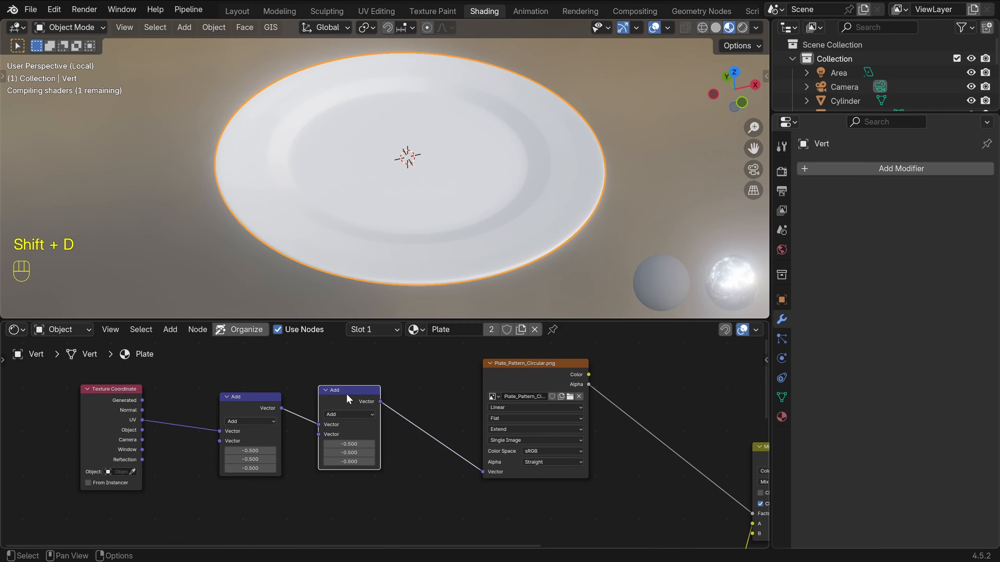
Change the duplicated Vector Math node's operation to Scale and move both Vector Math nodes closer to the Texture Coordinate node
{"action": "left_click", "coordinate": [345, 415]}
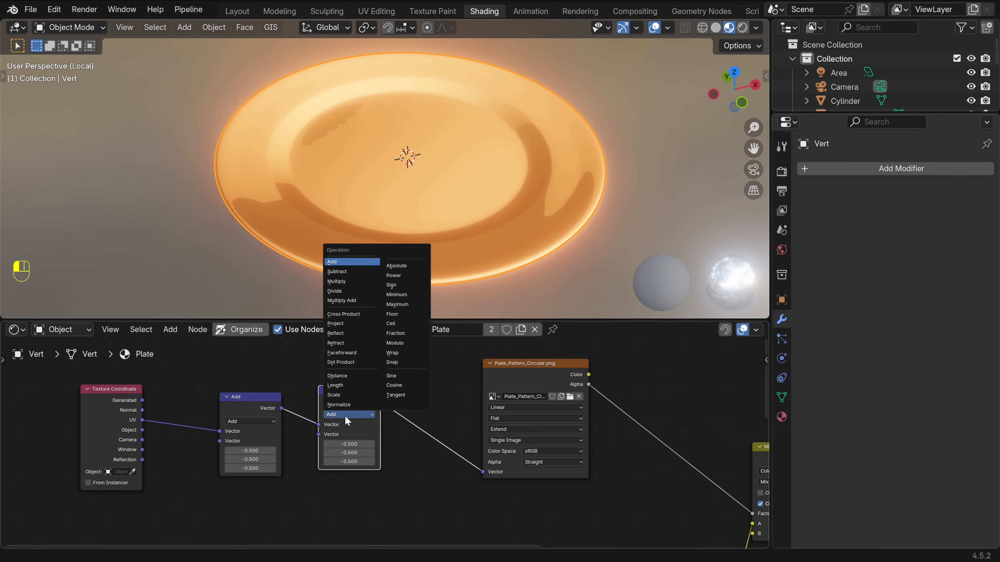
{"action": "left_click", "coordinate": [344, 394]}
{"action": "scroll", "coordinate": [422, 430], "scroll_direction": "up", "scroll_amount": 2}
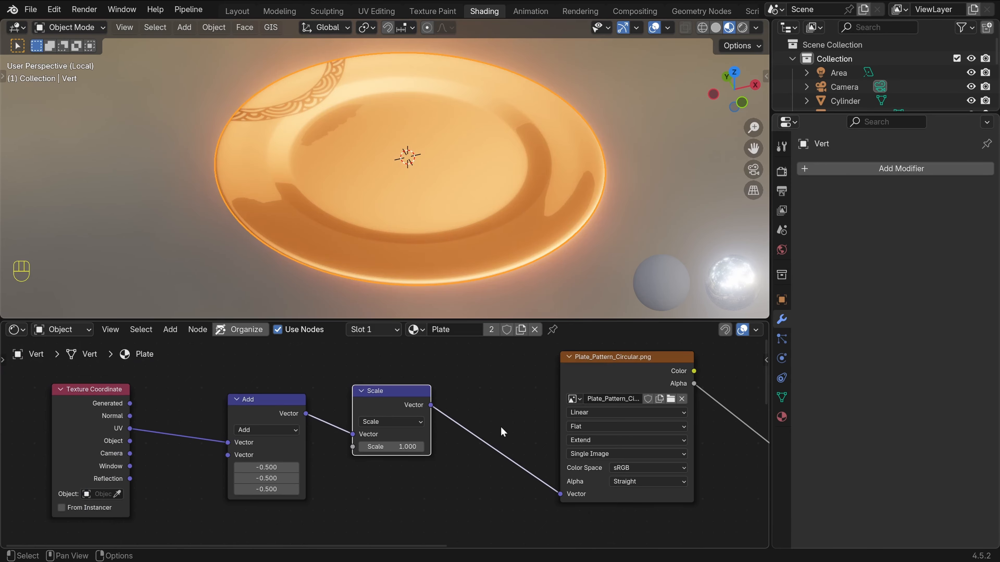
{"action": "scroll", "coordinate": [466, 425], "scroll_direction": "left", "scroll_amount": 5}
{"action": "left_click_drag", "start_coordinate": [459, 395], "coordinate": [573, 458]}
{"action": "scroll", "coordinate": [430, 384], "scroll_direction": "left", "scroll_amount": 3}
{"action": "key", "text": "g"}
{"action": "left_click", "coordinate": [518, 450]}
{"action": "left_click", "coordinate": [586, 441]}
{"action": "middle_click_drag", "start_coordinate": [588, 442], "coordinate": [516, 450]}
Duplicate the Add node, insert the copy between Scale and the pattern texture, and set its second vector to 0.5 on all axes
{"action": "left_click", "coordinate": [294, 406]}
{"action": "key", "text": "shift+d"}
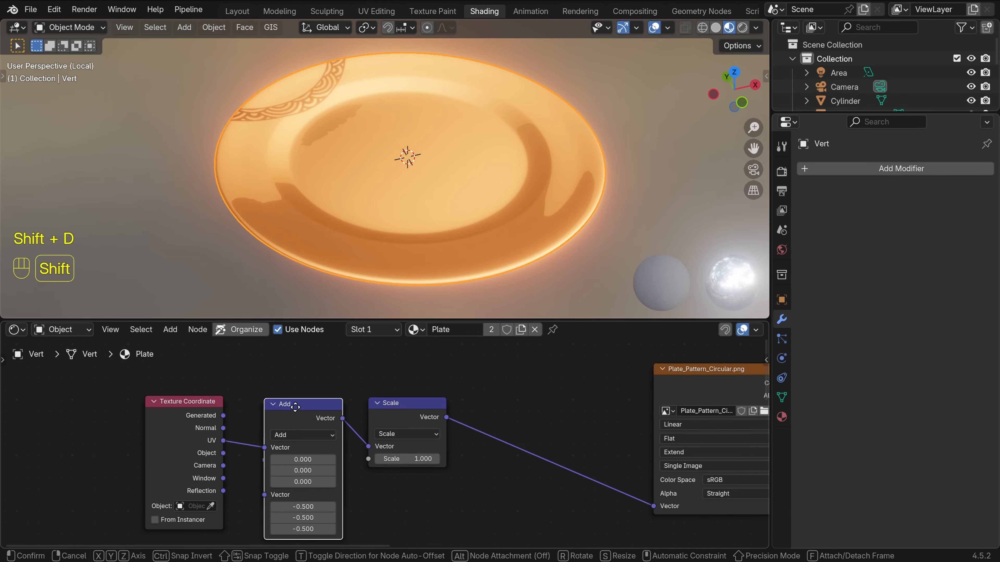
{"action": "left_click", "coordinate": [528, 401]}
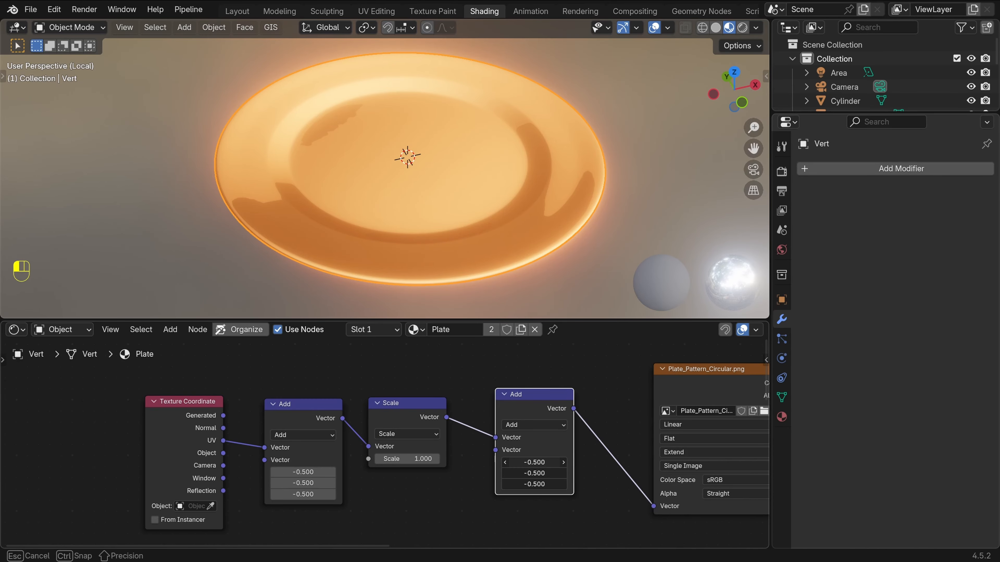
{"action": "double_click", "coordinate": [535, 463]}
{"action": "type", "text": ".5"}
{"action": "key", "text": "Return"}
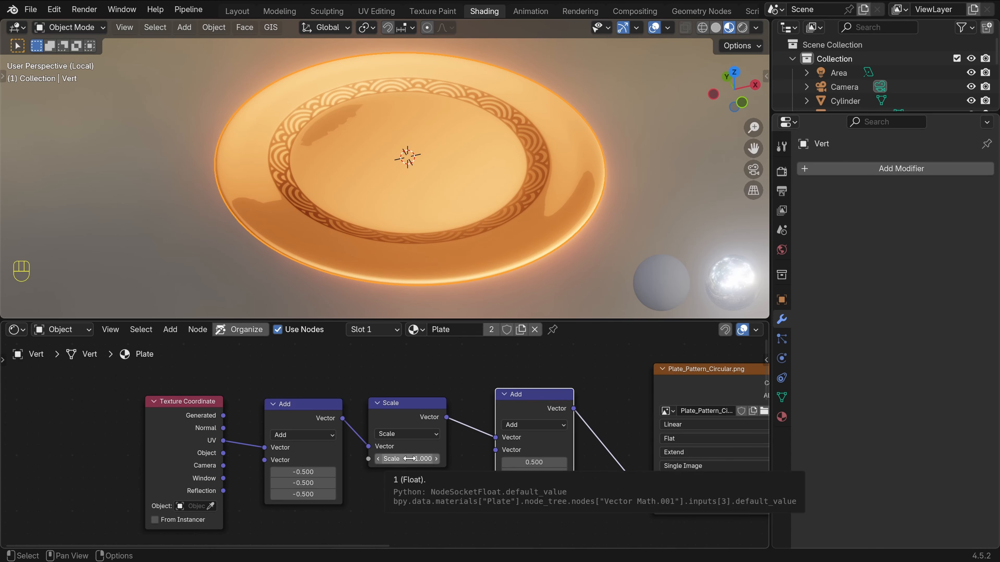
Try a value of 0.8 on the Scale node and undo it
{"action": "mouse_move", "coordinate": [410, 458]}
{"action": "left_mouse_down"}
{"action": "mouse_move", "coordinate": [430, 459]}
{"action": "mouse_move", "coordinate": [400, 459]}
{"action": "mouse_move", "coordinate": [465, 458]}
{"action": "mouse_move", "coordinate": [394, 459]}
{"action": "left_mouse_up"}
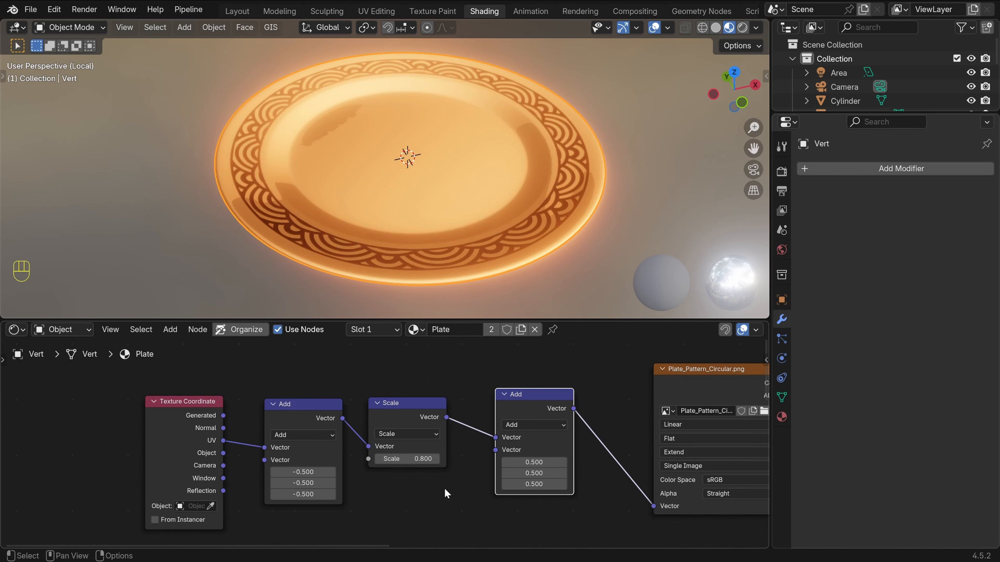
{"action": "key", "text": "ctrl+z"}
Add a Vector Rotate node and insert it between the Scale node and the second Add node
{"action": "key", "text": "shift+a"}
{"action": "type", "text": "vector"}
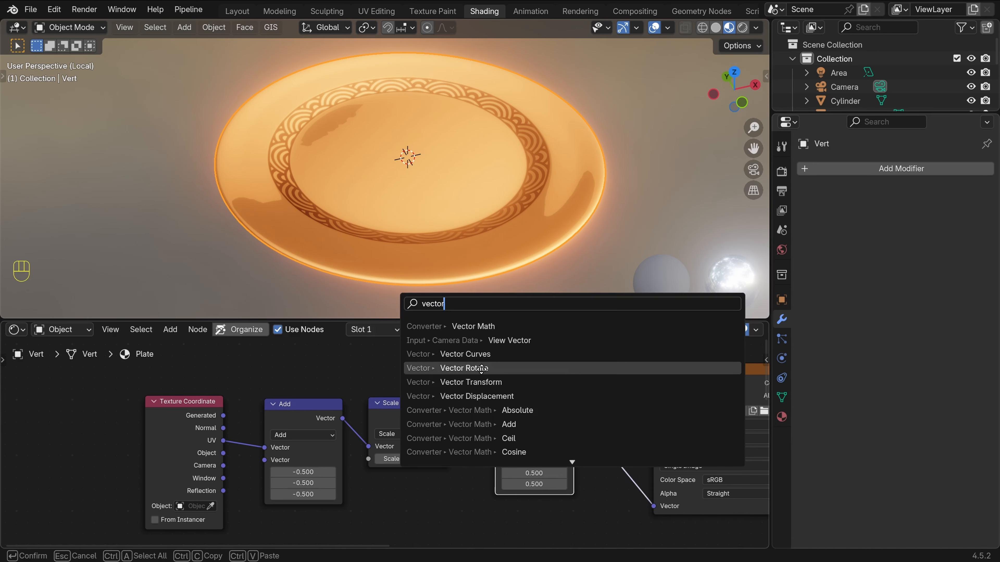
{"action": "left_click", "coordinate": [480, 369]}
{"action": "left_click", "coordinate": [459, 411]}
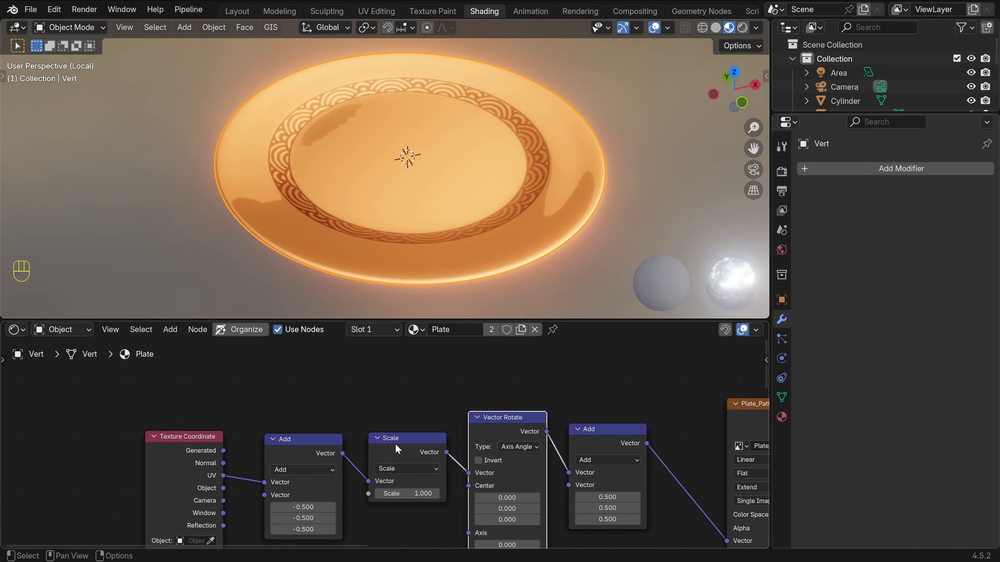
Try an angle of 10.2° on the Vector Rotate node and reset it to 0°
{"action": "scroll", "coordinate": [397, 449], "scroll_direction": "down", "scroll_amount": 5}
{"action": "left_click_drag", "start_coordinate": [493, 501], "coordinate": [516, 501]}
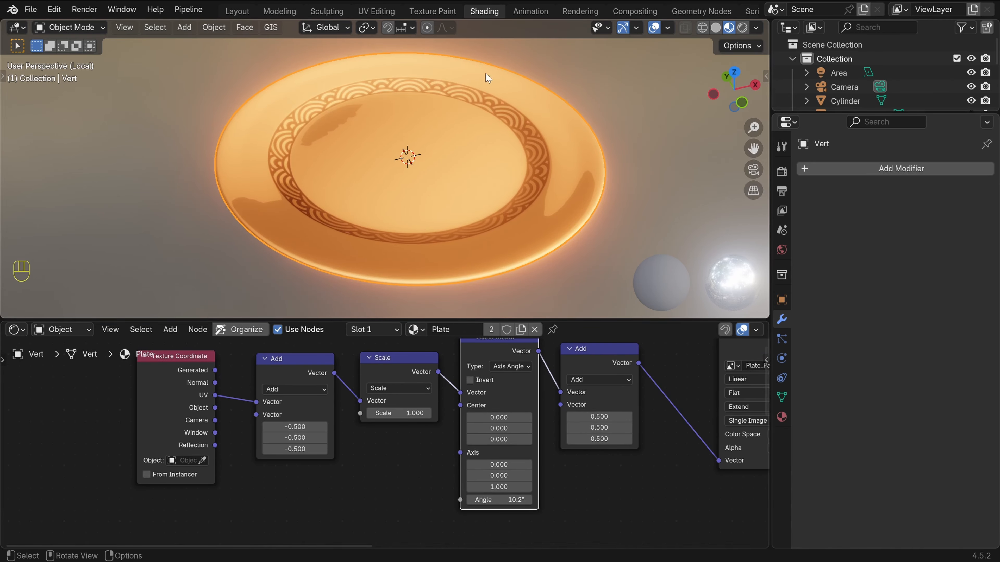
{"action": "left_click", "coordinate": [499, 501]}
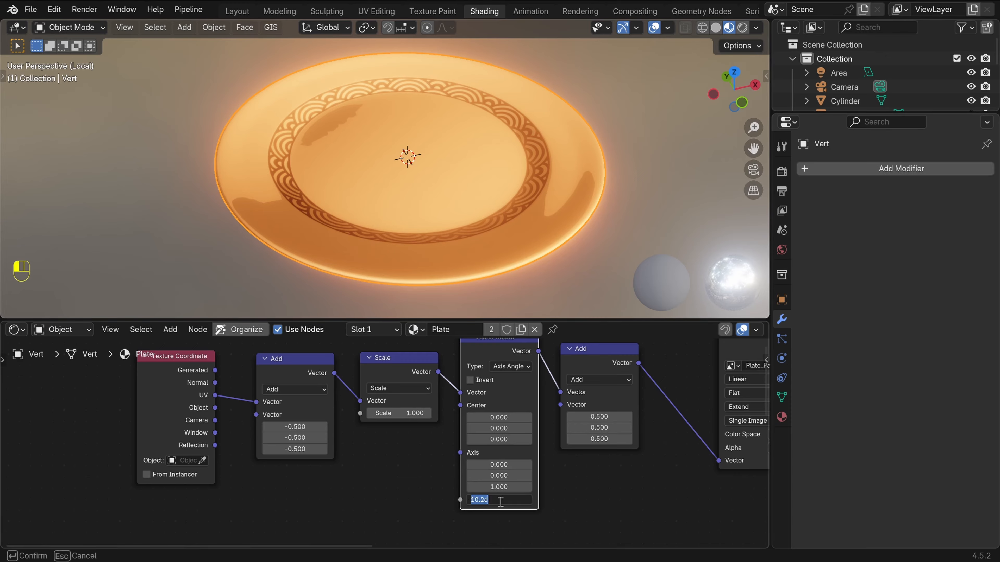
{"action": "type", "text": "0"}
{"action": "key", "text": "Return"}
Show the whole scene through the camera and apply the bowl's Subdivision modifier
{"action": "key", "text": "Home"}
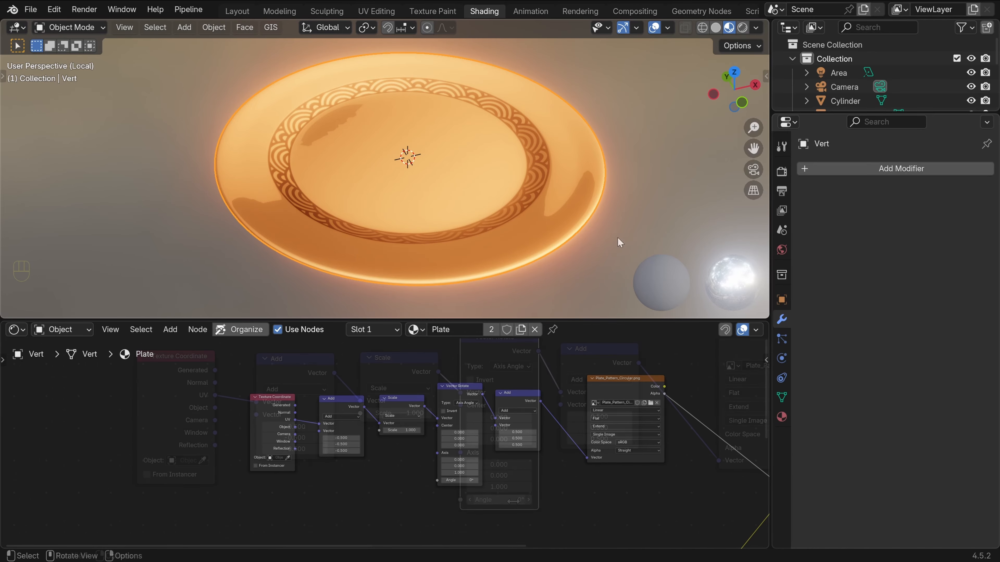
{"action": "key", "text": "KP_0"}
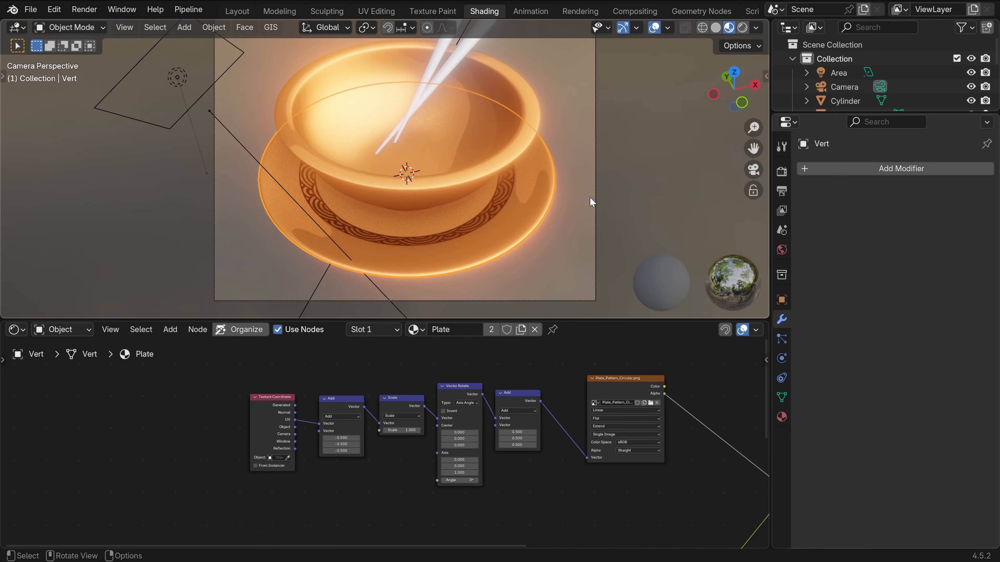
{"action": "left_click", "coordinate": [506, 81]}
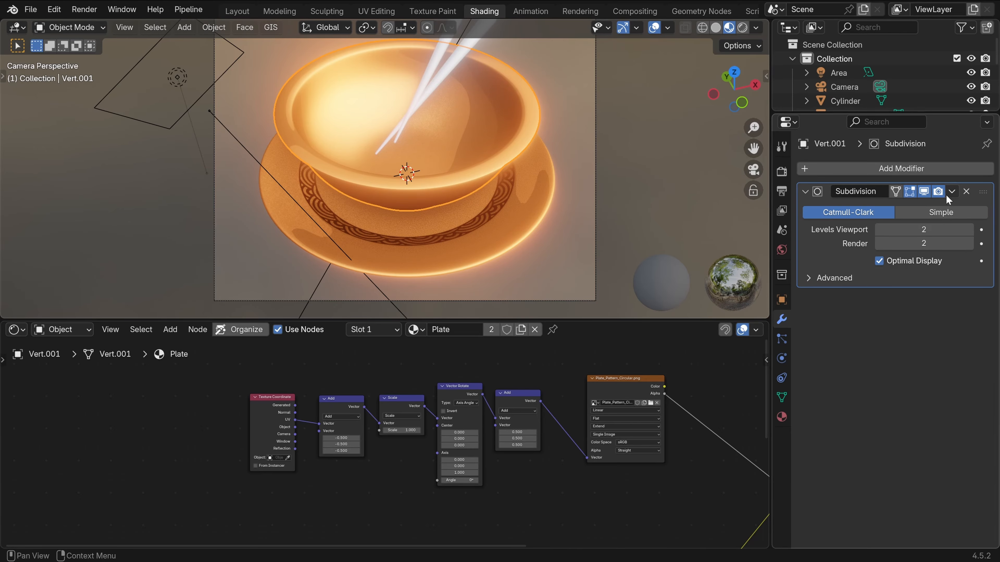
{"action": "left_click", "coordinate": [952, 190]}
{"action": "left_click", "coordinate": [925, 201]}
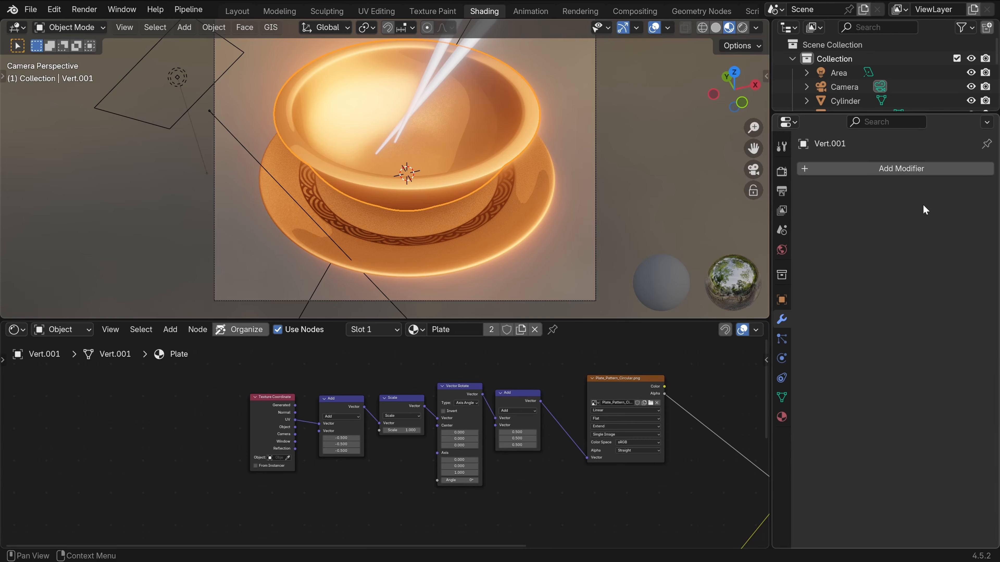
{"action": "middle_click_drag", "start_coordinate": [541, 128], "coordinate": [531, 149], "text": "shift"}
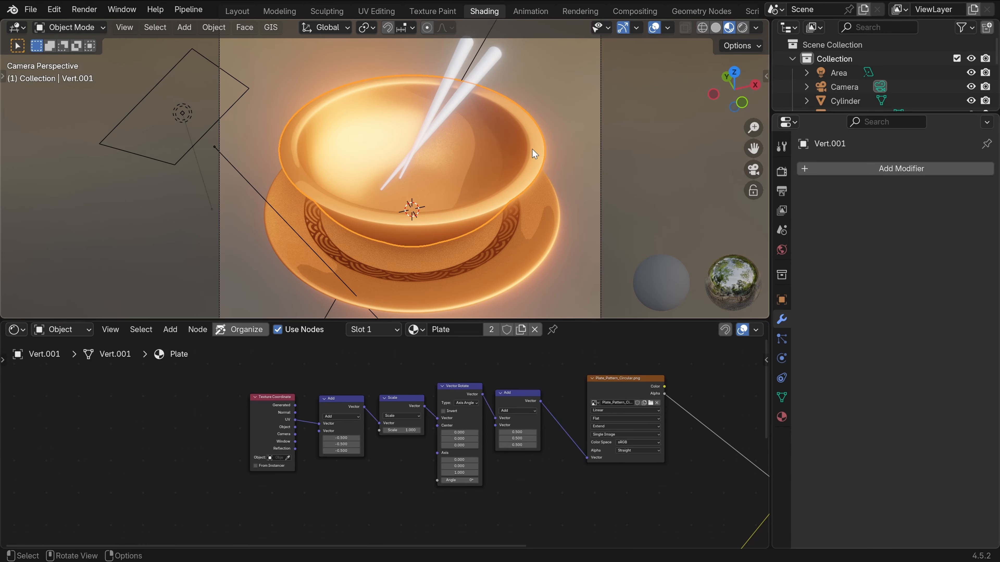
In the UV Editing workspace, mark the outermost edge loop around the bowl's rim as a seam
{"action": "left_click", "coordinate": [385, 15]}
{"action": "key", "text": "KP_1"}
{"action": "middle_click_drag", "start_coordinate": [670, 286], "coordinate": [716, 221], "text": "shift"}
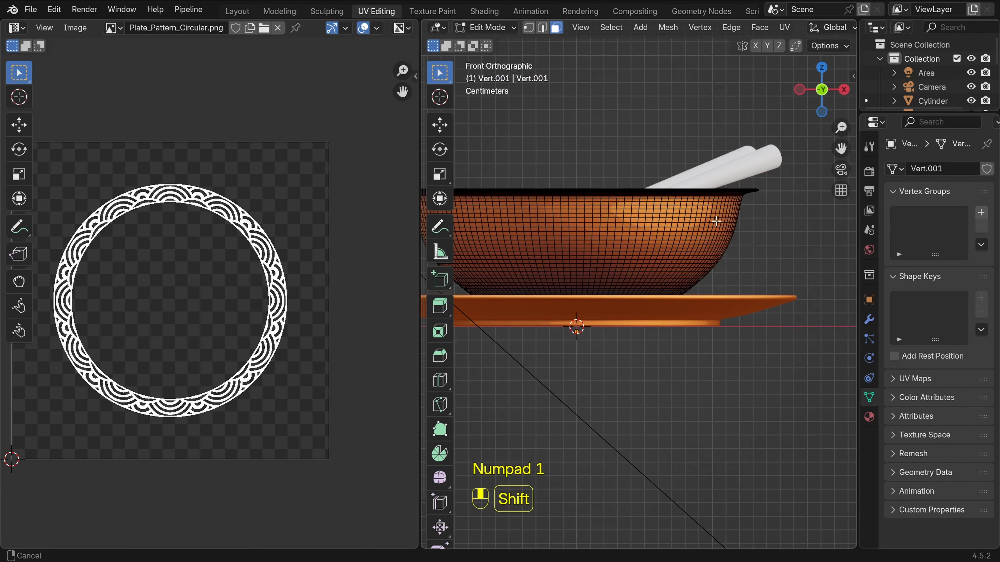
{"action": "scroll", "coordinate": [675, 282], "scroll_direction": "up", "scroll_amount": 10}
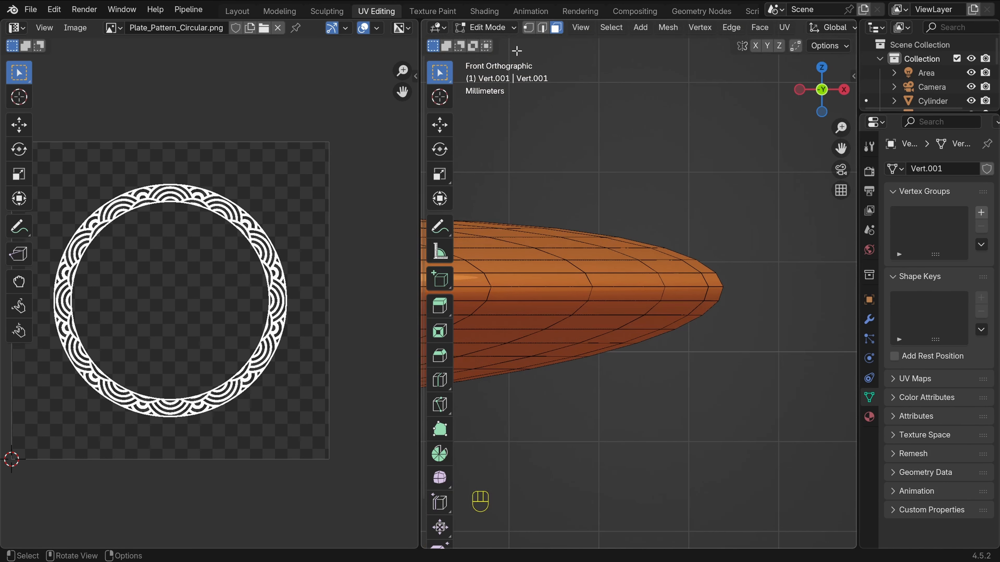
{"action": "key", "text": "2"}
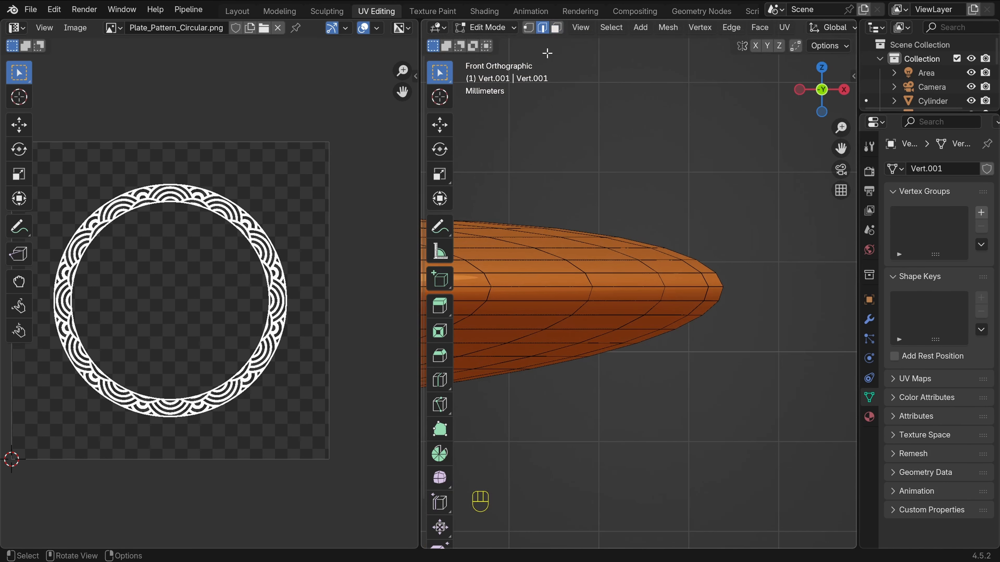
{"action": "left_click", "coordinate": [542, 287], "text": "alt"}
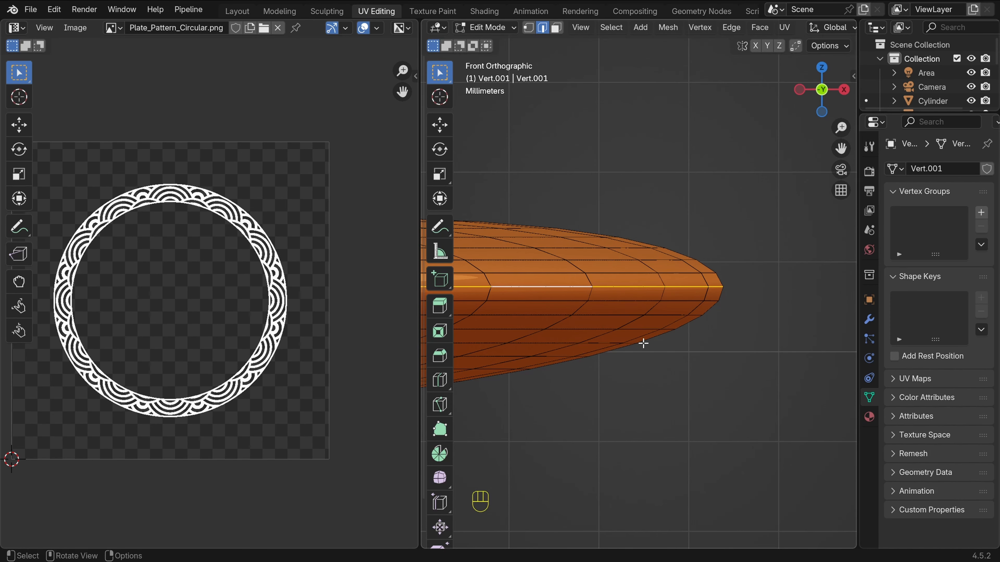
{"action": "scroll", "coordinate": [643, 344], "scroll_direction": "down", "scroll_amount": 10}
{"action": "middle_click_drag", "start_coordinate": [691, 324], "coordinate": [709, 331]}
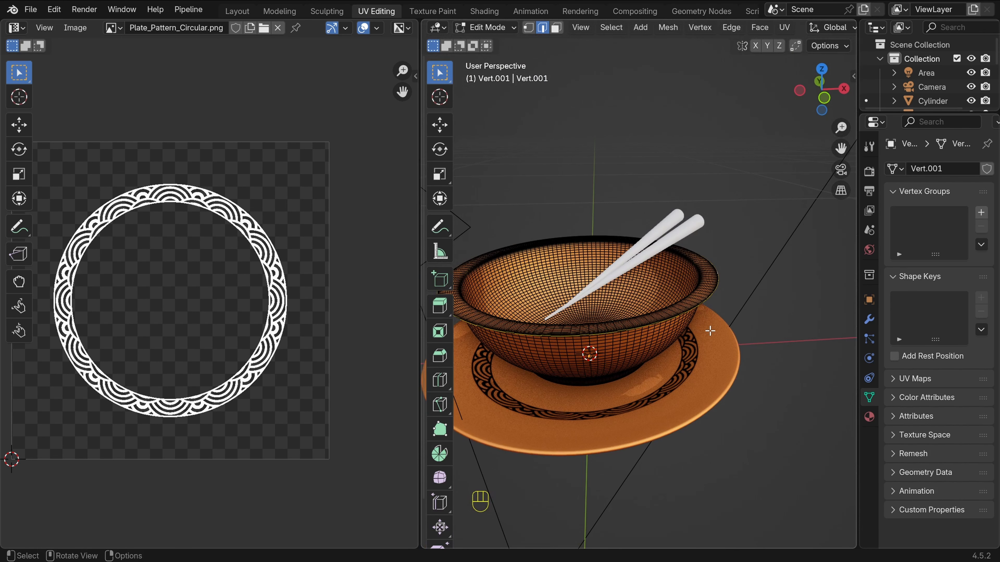
{"action": "key", "text": "u"}
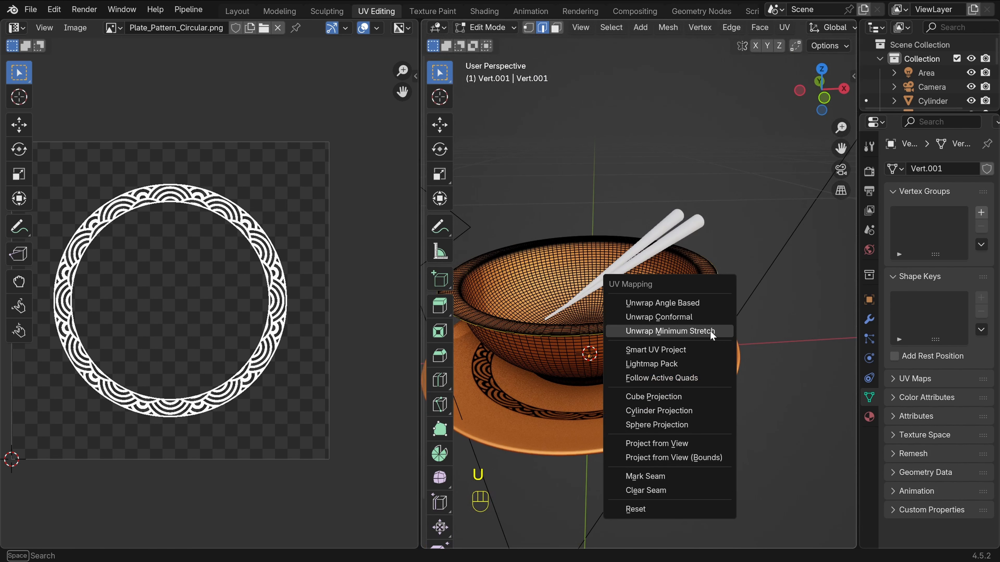
{"action": "left_click", "coordinate": [680, 470]}
Select the bowl's linked inner faces up to the rim seam, unwrap them with Minimum Stretch, and return to Object Mode
{"action": "key", "text": "alt+a"}
{"action": "key", "text": "shift+z"}
{"action": "scroll", "coordinate": [705, 294], "scroll_direction": "up", "scroll_amount": 2}
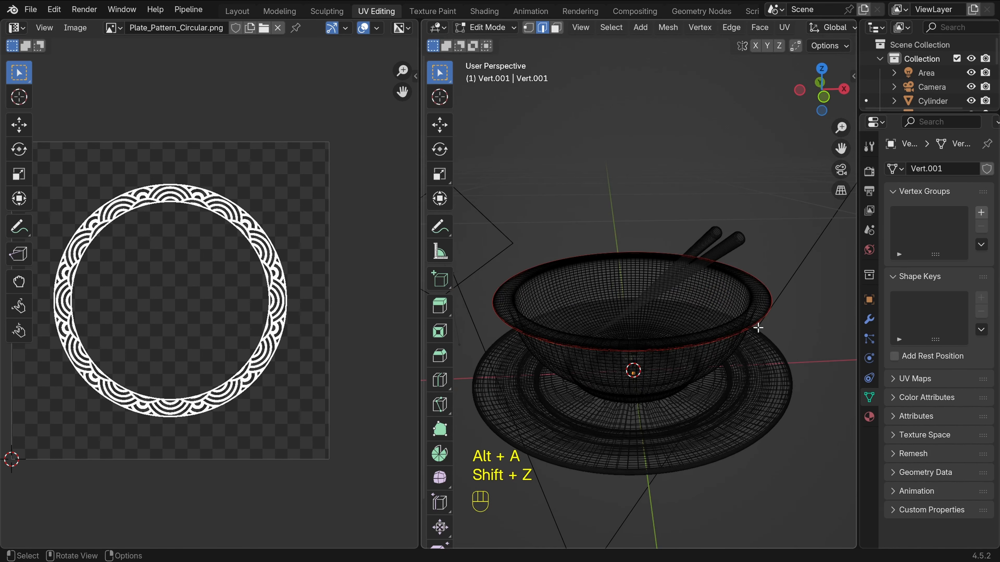
{"action": "key", "text": "shift+z"}
{"action": "left_click", "coordinate": [555, 28]}
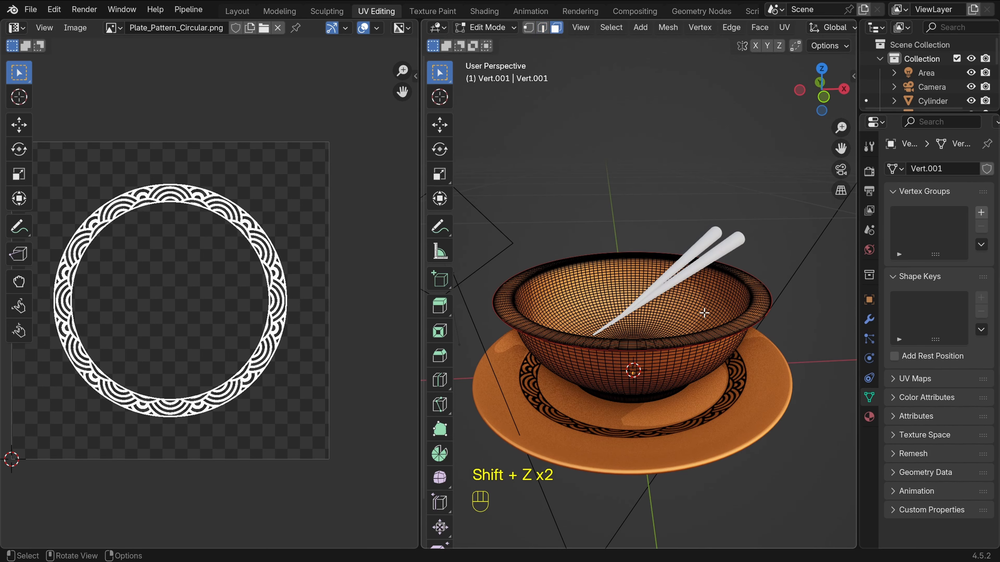
{"action": "key", "text": "l"}
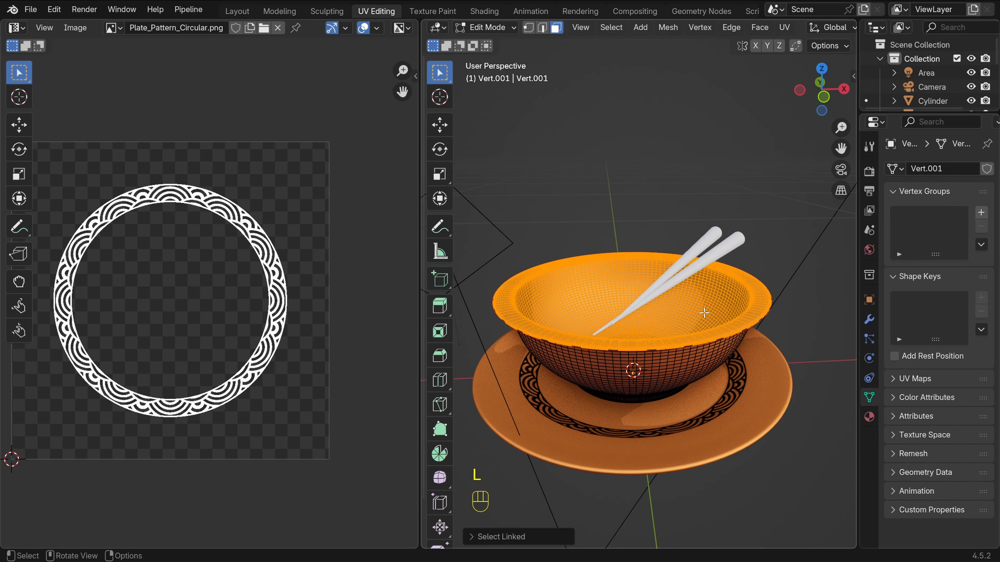
{"action": "key", "text": "u"}
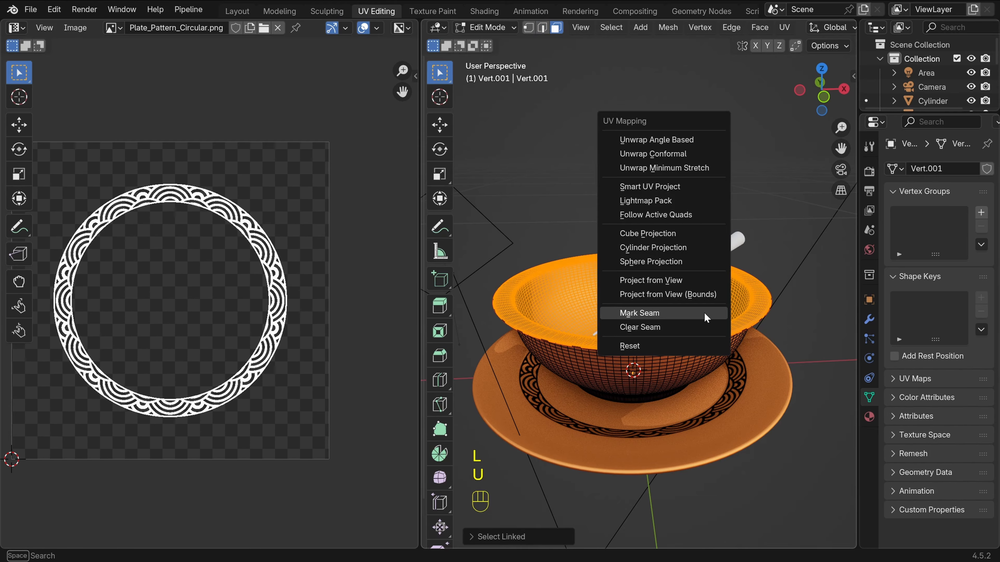
{"action": "left_click", "coordinate": [674, 166]}
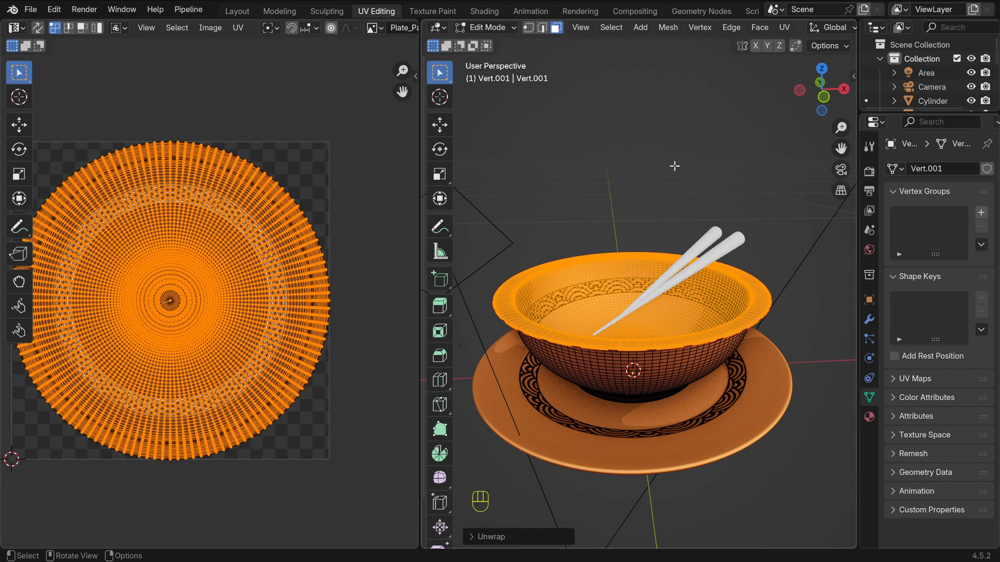
{"action": "key", "text": "Tab"}
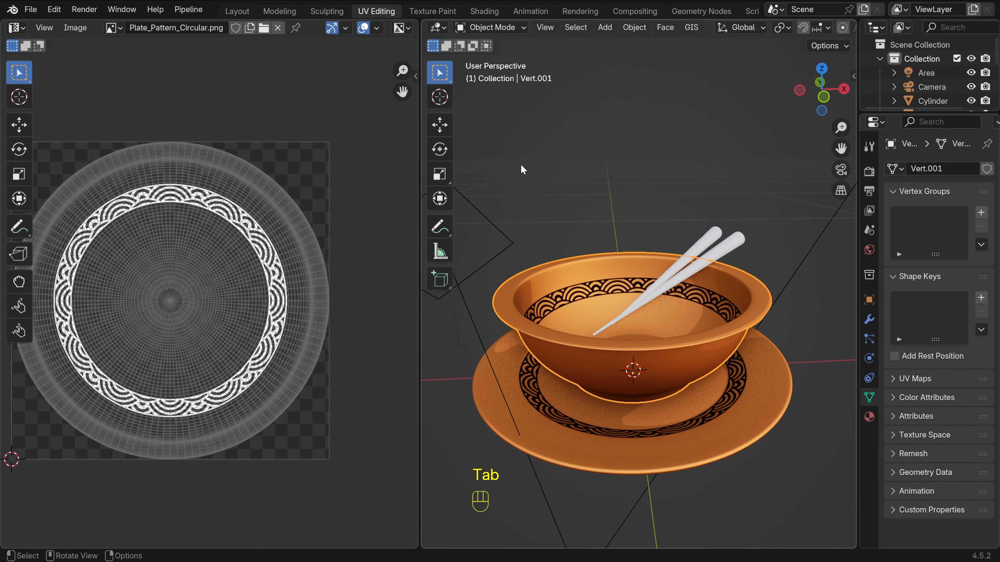
In the Shading workspace, make the bowl's shared Plate material a single-user copy and rename it Bowl
{"action": "left_click", "coordinate": [485, 12]}
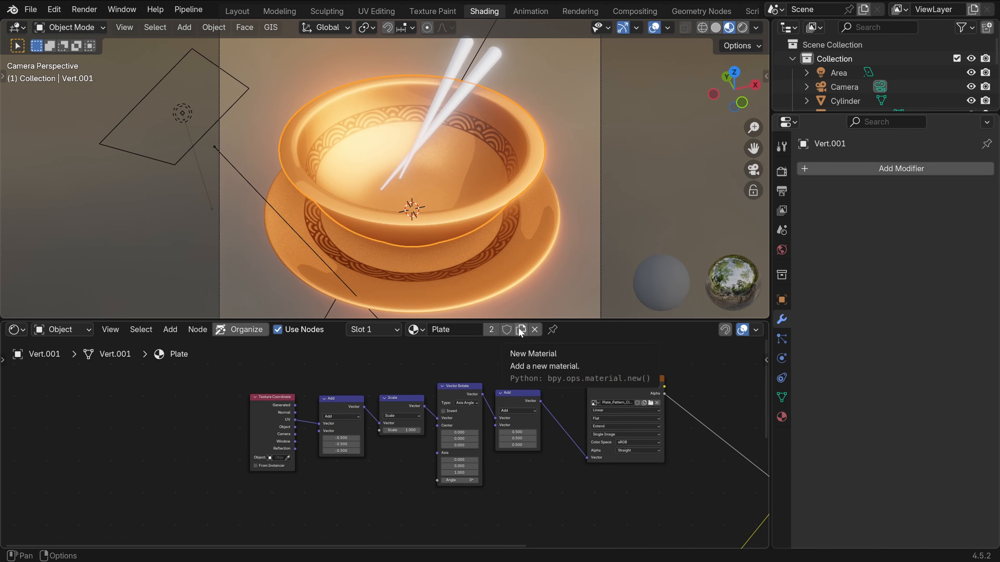
{"action": "left_click", "coordinate": [490, 329]}
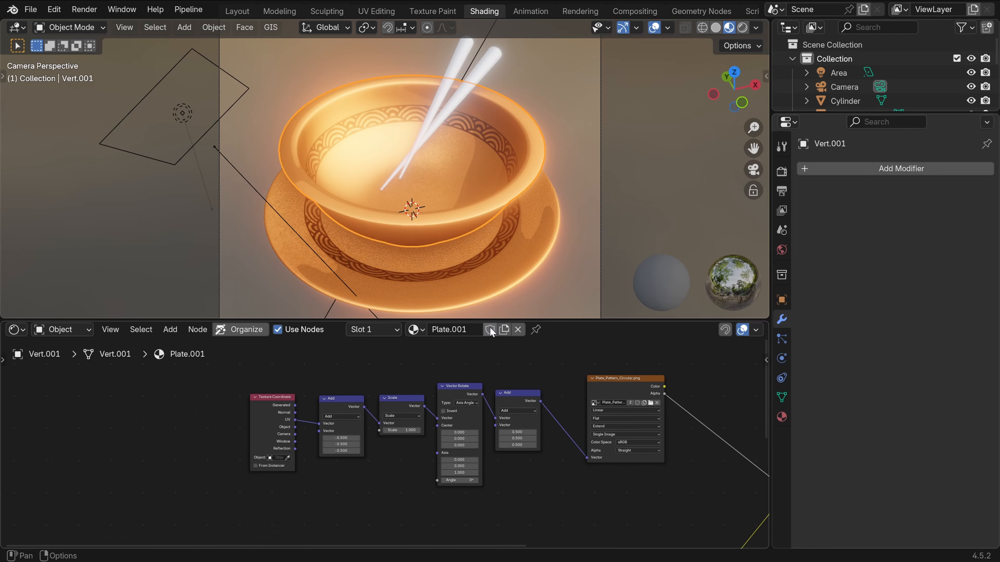
{"action": "type", "text": "Bowl"}
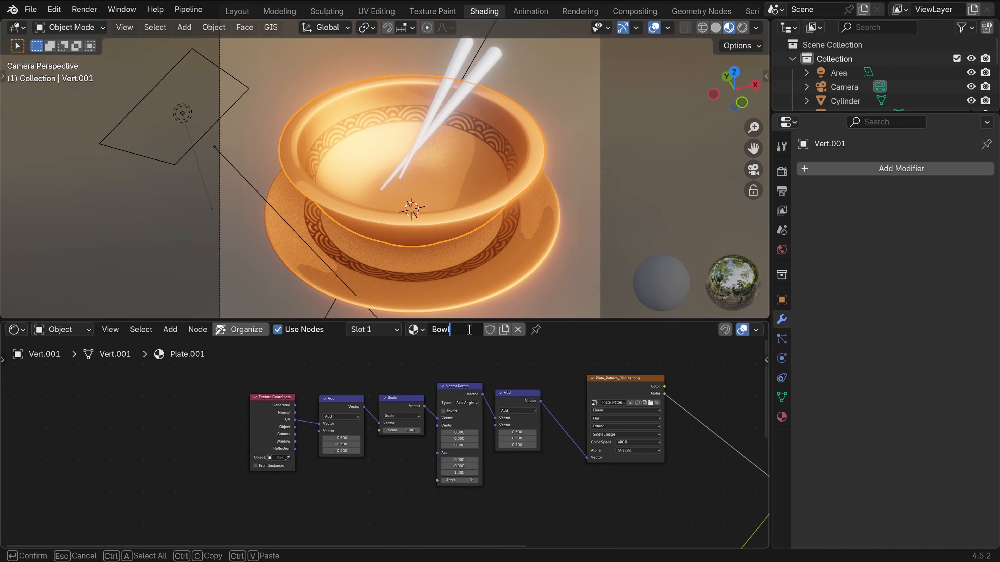
{"action": "key", "text": "Return"}
Replace the image in the Bowl material's pattern texture node with Bowl_Pattern_Circular.png
{"action": "middle_click_drag", "start_coordinate": [524, 378], "coordinate": [426, 380]}
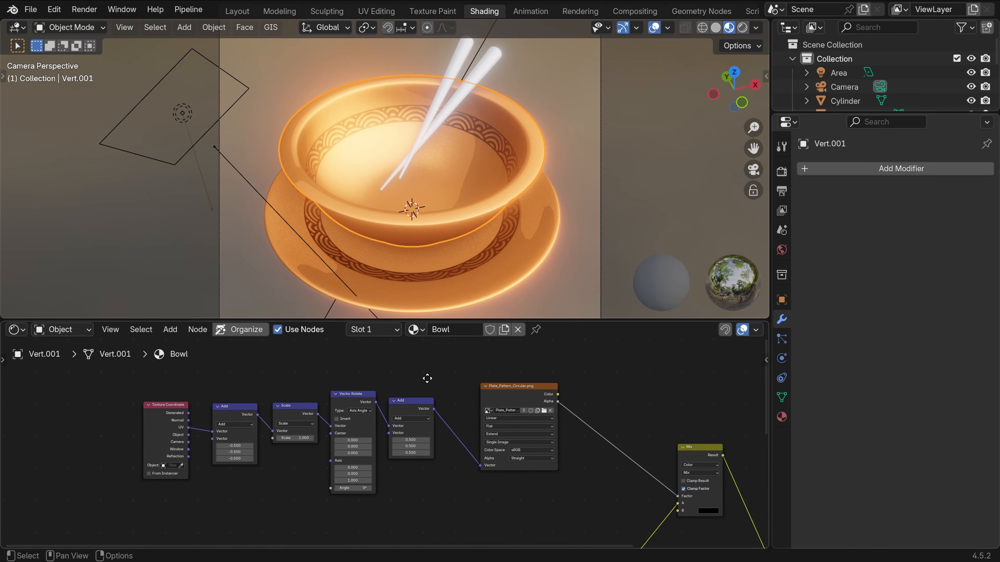
{"action": "scroll", "coordinate": [500, 435], "scroll_direction": "up", "scroll_amount": 3}
{"action": "left_click", "coordinate": [451, 393]}
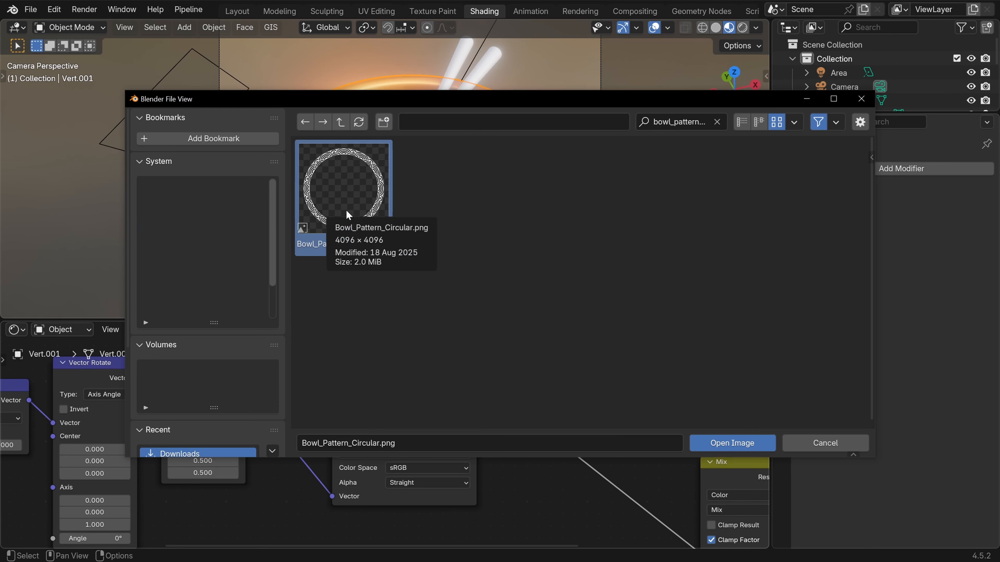
{"action": "left_click", "coordinate": [753, 442]}
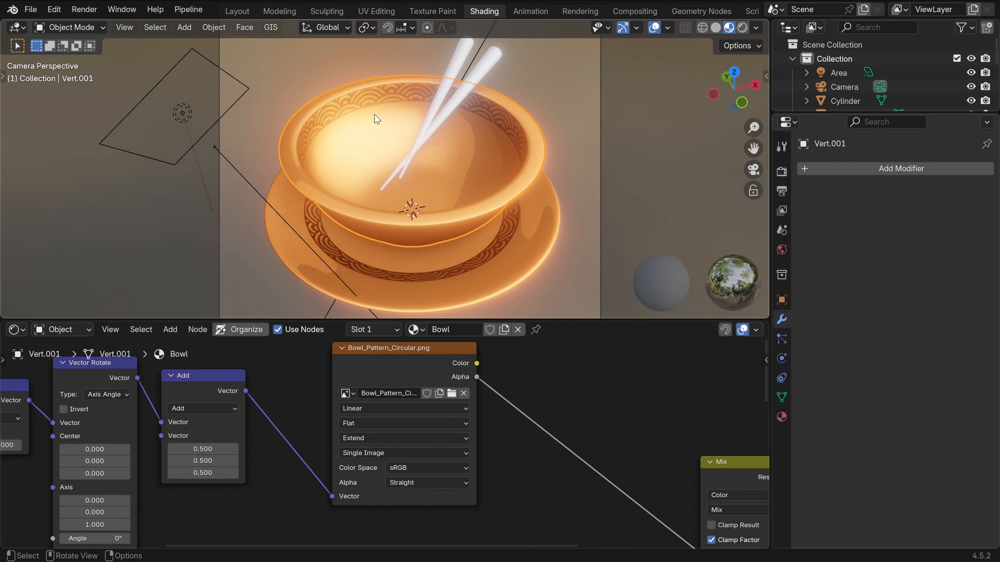
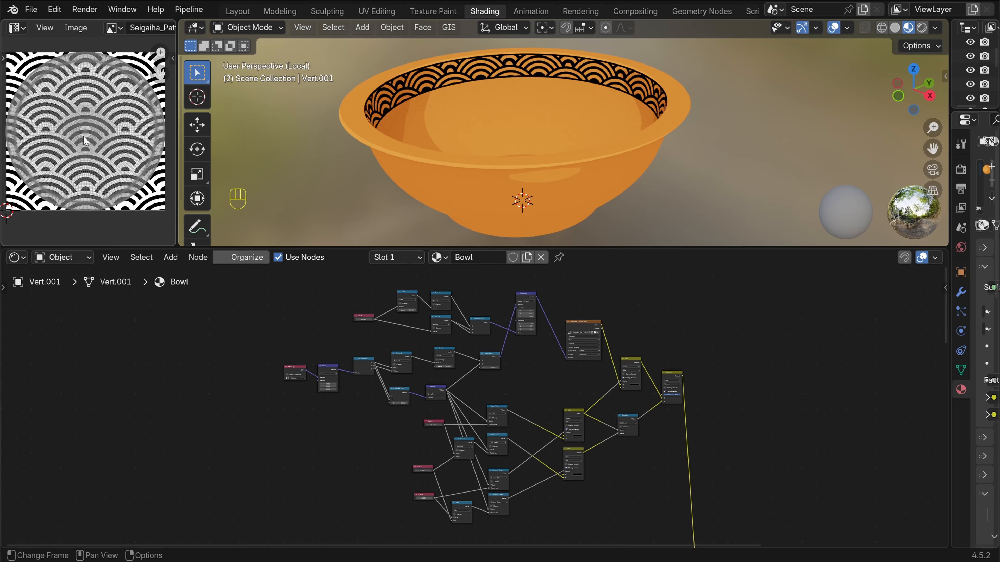
{"action": "scroll", "coordinate": [499, 490], "scroll_direction": "up", "scroll_amount": 7}
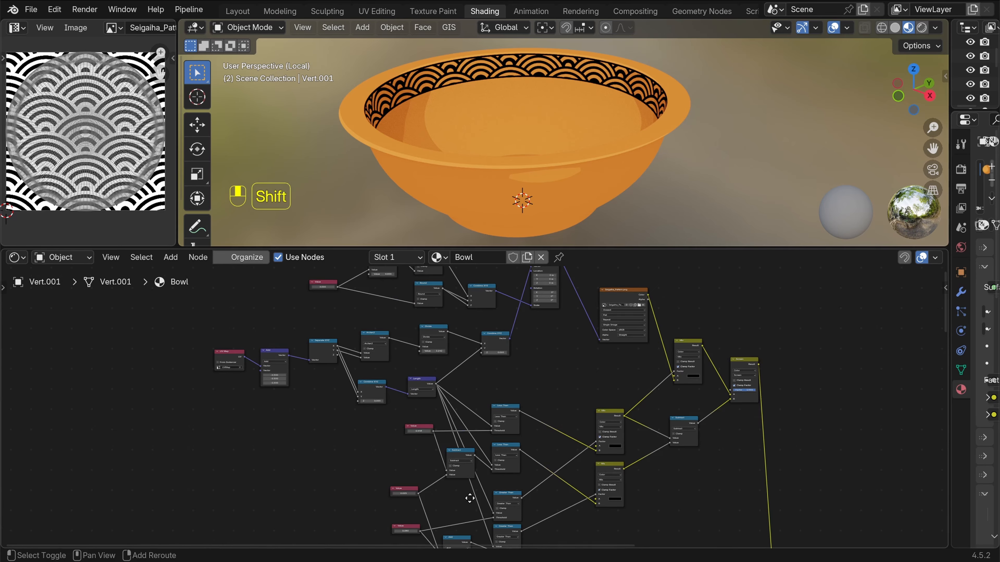
Try widening the bowl's pattern band by lowering the inner-radius Value node of the Greater Than nodes to 0.12 and 0.06
{"action": "scroll", "coordinate": [574, 458], "scroll_direction": "up", "scroll_amount": 5}
{"action": "middle_click_drag", "start_coordinate": [542, 400], "coordinate": [591, 385], "text": "shift"}
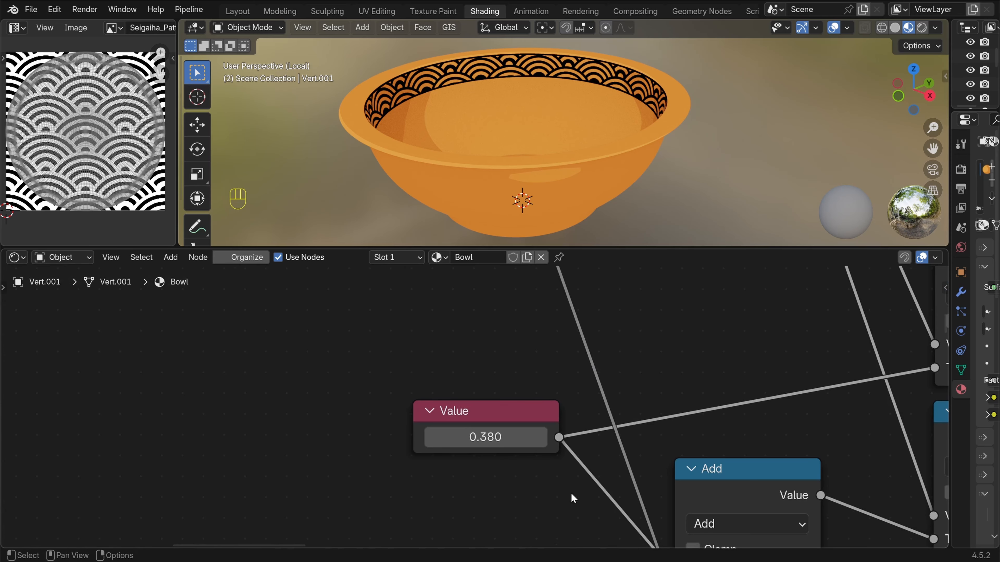
{"action": "left_click_drag", "start_coordinate": [495, 440], "coordinate": [476, 440], "text": "shift"}
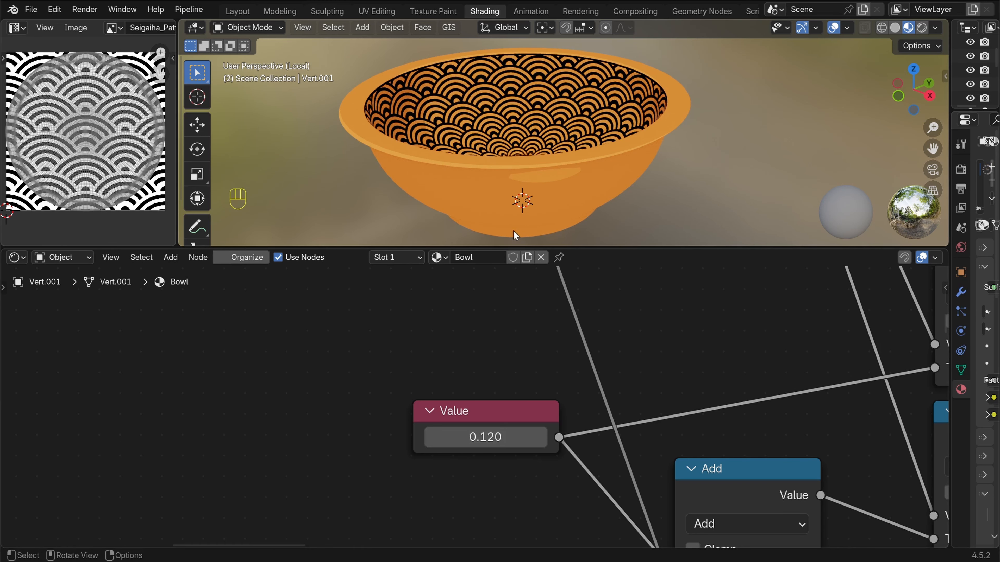
{"action": "middle_click_drag", "start_coordinate": [514, 230], "coordinate": [540, 136]}
{"action": "left_click_drag", "start_coordinate": [496, 439], "coordinate": [491, 439], "text": "shift"}
{"action": "middle_click_drag", "start_coordinate": [569, 171], "coordinate": [568, 185], "text": "shift"}
{"action": "scroll", "coordinate": [567, 185], "scroll_direction": "up", "scroll_amount": 1}
{"action": "scroll", "coordinate": [522, 306], "scroll_direction": "down", "scroll_amount": 7}
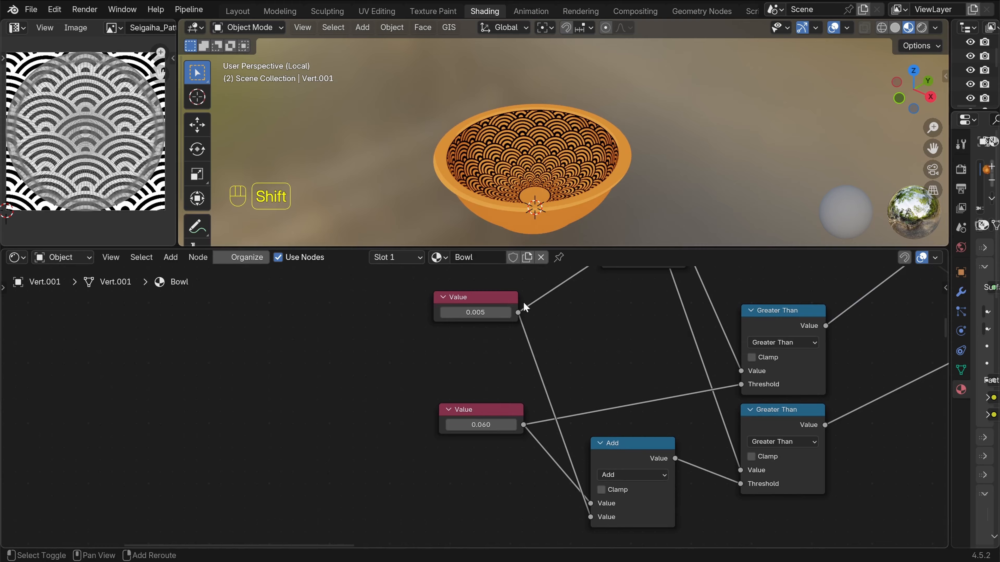
Try the pattern band's outer-radius Value node at 0.308, and undo the three radius changes
{"action": "scroll", "coordinate": [522, 306], "scroll_direction": "down", "scroll_amount": 4}
{"action": "middle_click_drag", "start_coordinate": [522, 305], "coordinate": [479, 437], "text": "shift"}
{"action": "scroll", "coordinate": [479, 443], "scroll_direction": "up", "scroll_amount": 12}
{"action": "mouse_move", "coordinate": [480, 429]}
{"action": "left_mouse_down", "text": "shift"}
{"action": "mouse_move", "coordinate": [488, 430]}
{"action": "mouse_move", "coordinate": [472, 429]}
{"action": "left_mouse_up", "text": "shift"}
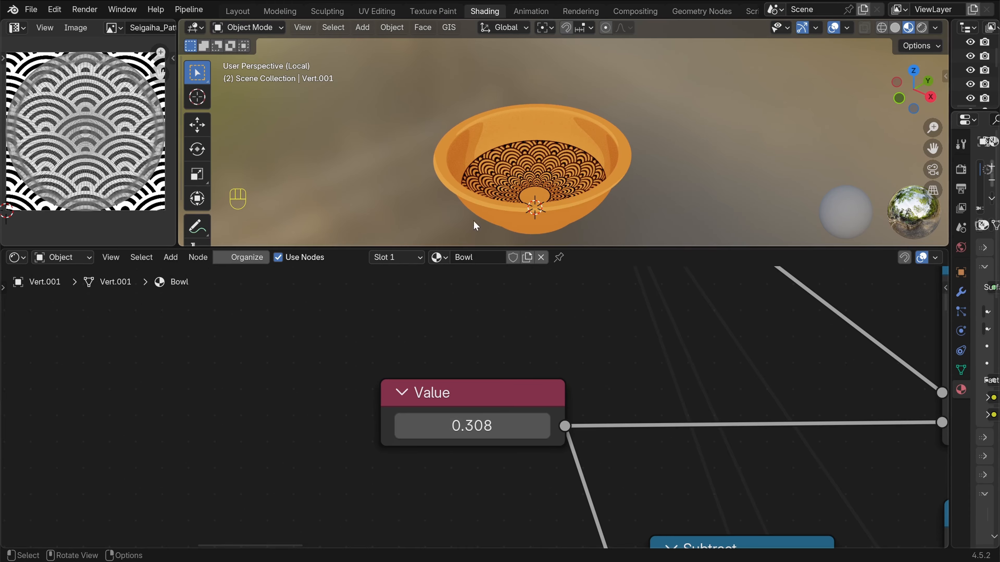
{"action": "key", "text": "ctrl+z"}
{"action": "key", "text": "ctrl+z"}
{"action": "key", "text": "ctrl+z"}
{"action": "scroll", "coordinate": [513, 173], "scroll_direction": "up", "scroll_amount": 6}
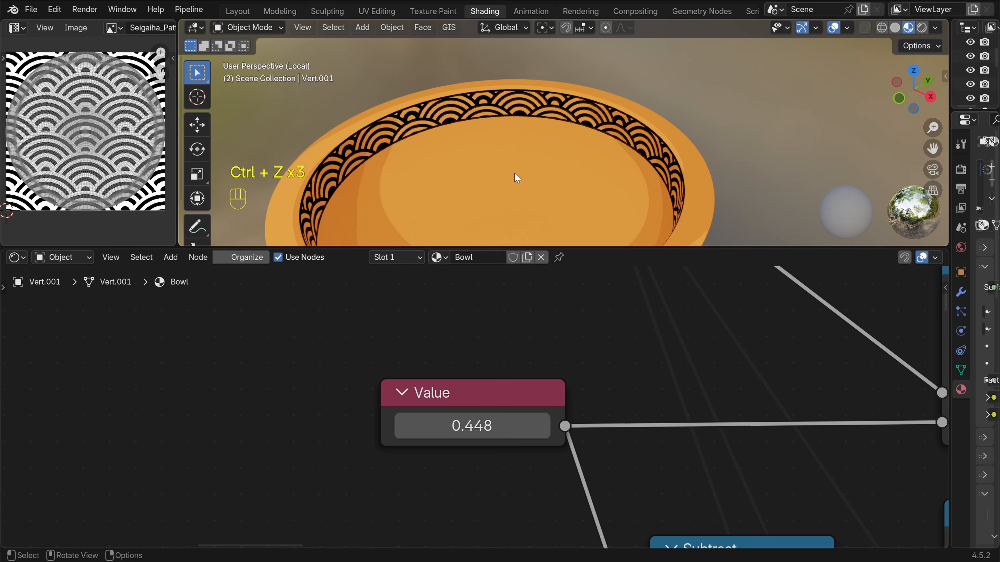
Try the Value node that controls the band's border thickness at 0.010
{"action": "middle_click_drag", "start_coordinate": [513, 173], "coordinate": [452, 154]}
{"action": "scroll", "coordinate": [506, 159], "scroll_direction": "up", "scroll_amount": 5}
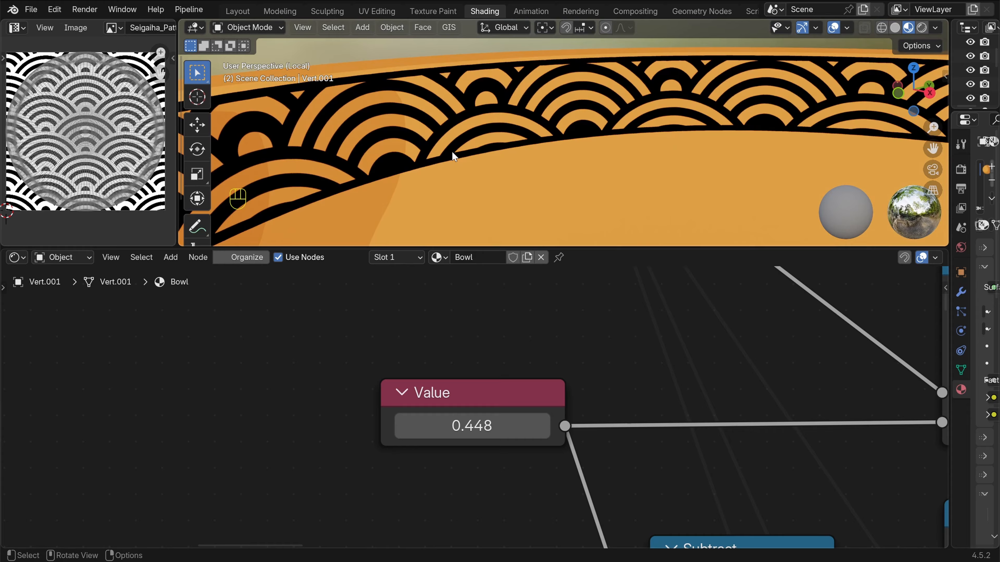
{"action": "scroll", "coordinate": [490, 445], "scroll_direction": "down", "scroll_amount": 5}
{"action": "scroll", "coordinate": [512, 413], "scroll_direction": "up", "scroll_amount": 6}
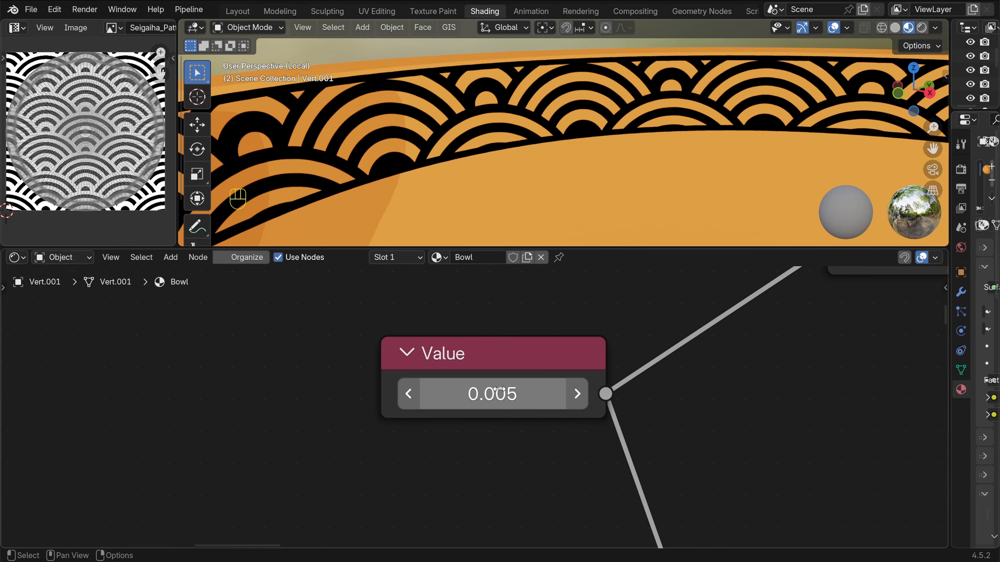
{"action": "left_click", "coordinate": [508, 401]}
{"action": "key", "text": "BackSpace"}
{"action": "key", "text": "BackSpace"}
{"action": "type", "text": "1"}
{"action": "key", "text": "Return"}
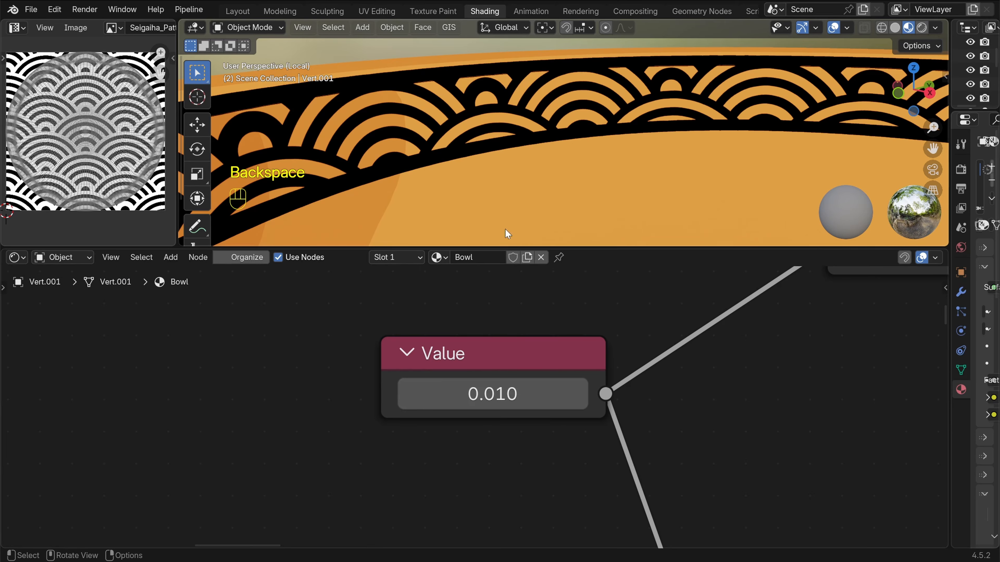
Try a border thickness of 0.015, and undo both thickness changes
{"action": "left_click", "coordinate": [515, 396]}
{"action": "left_click", "coordinate": [516, 396]}
{"action": "type", "text": "5"}
{"action": "key", "text": "Return"}
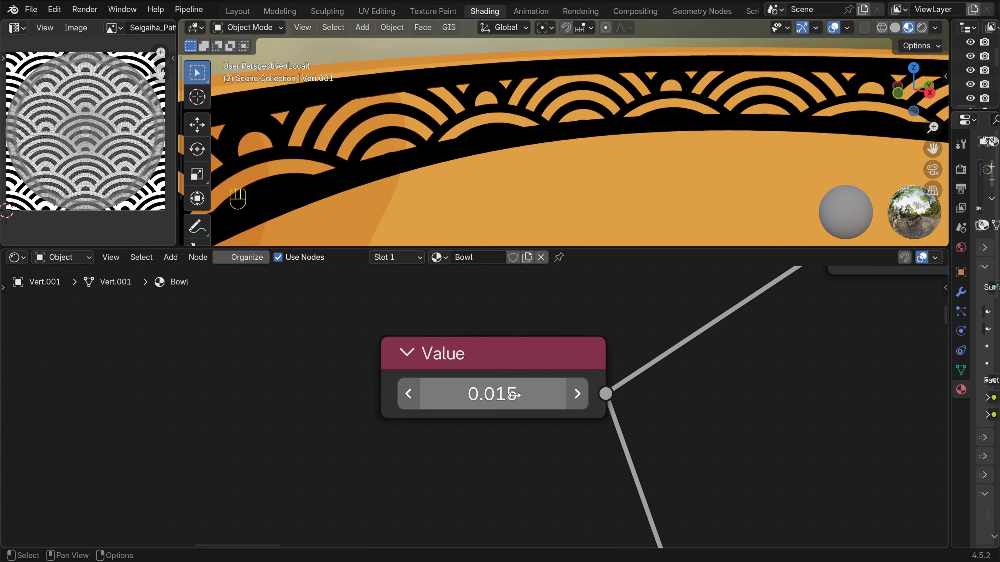
{"action": "key", "text": "ctrl+z"}
{"action": "key", "text": "ctrl+z"}
{"action": "scroll", "coordinate": [531, 157], "scroll_direction": "down", "scroll_amount": 8}
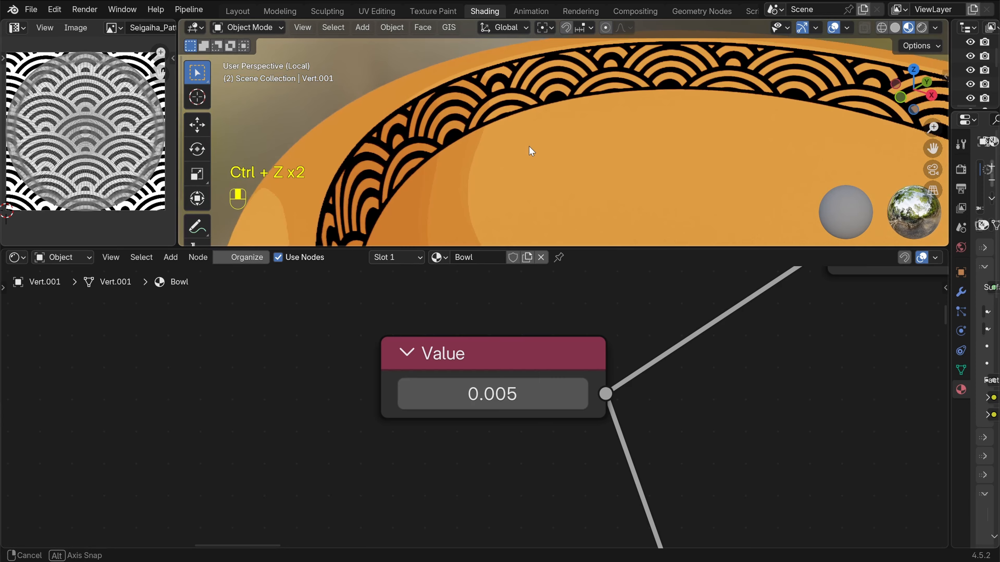
Try the pattern-scale Value node feeding the Add and Round nodes at 9.89, and undo the change
{"action": "scroll", "coordinate": [542, 494], "scroll_direction": "down", "scroll_amount": 5}
{"action": "scroll", "coordinate": [509, 406], "scroll_direction": "down", "scroll_amount": 8}
{"action": "middle_click_drag", "start_coordinate": [661, 300], "coordinate": [786, 481], "text": "shift"}
{"action": "scroll", "coordinate": [586, 402], "scroll_direction": "up", "scroll_amount": 8}
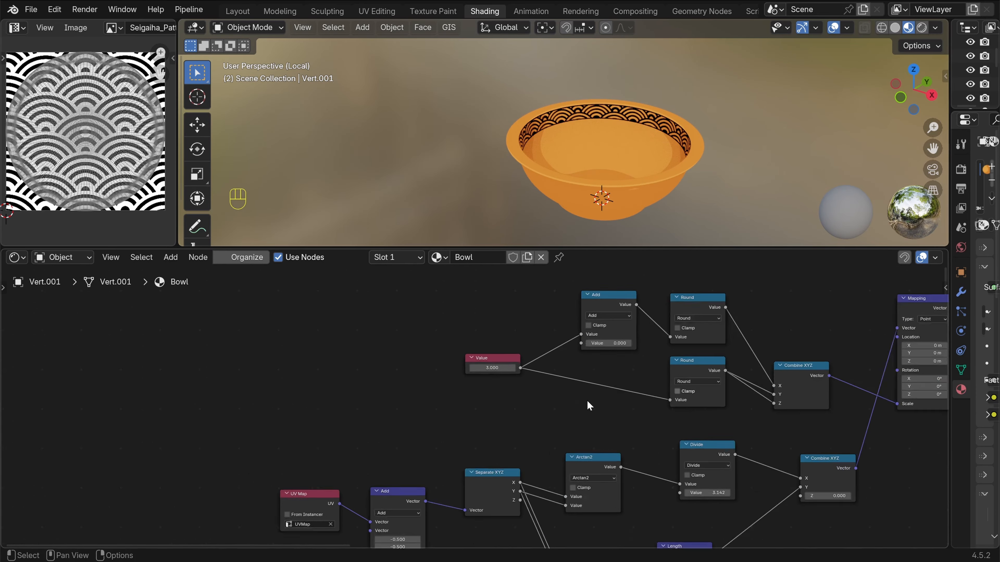
{"action": "scroll", "coordinate": [524, 354], "scroll_direction": "up", "scroll_amount": 9}
{"action": "scroll", "coordinate": [567, 130], "scroll_direction": "up", "scroll_amount": 6}
{"action": "middle_click_drag", "start_coordinate": [592, 142], "coordinate": [589, 127]}
{"action": "middle_click_drag", "start_coordinate": [589, 127], "coordinate": [577, 141], "text": "shift"}
{"action": "scroll", "coordinate": [577, 141], "scroll_direction": "up", "scroll_amount": 5}
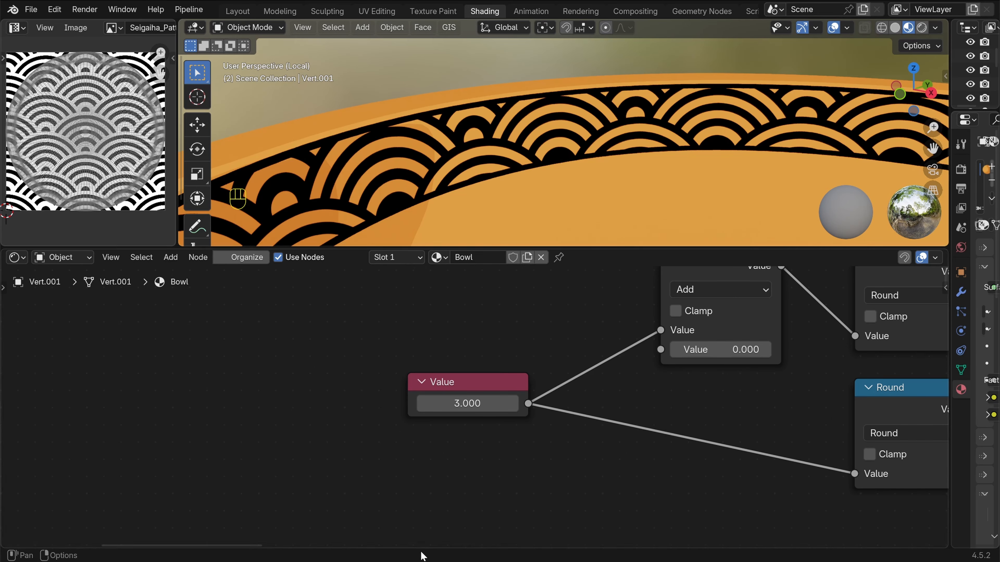
{"action": "left_click_drag", "start_coordinate": [469, 403], "coordinate": [541, 404], "text": "shift"}
{"action": "scroll", "coordinate": [555, 144], "scroll_direction": "down", "scroll_amount": 7}
{"action": "mouse_move", "coordinate": [590, 161]}
{"action": "middle_mouse_down", "text": "shift"}
{"action": "mouse_move", "coordinate": [618, 176]}
{"action": "mouse_move", "coordinate": [577, 160]}
{"action": "middle_mouse_up", "text": "shift"}
{"action": "scroll", "coordinate": [577, 160], "scroll_direction": "up", "scroll_amount": 2}
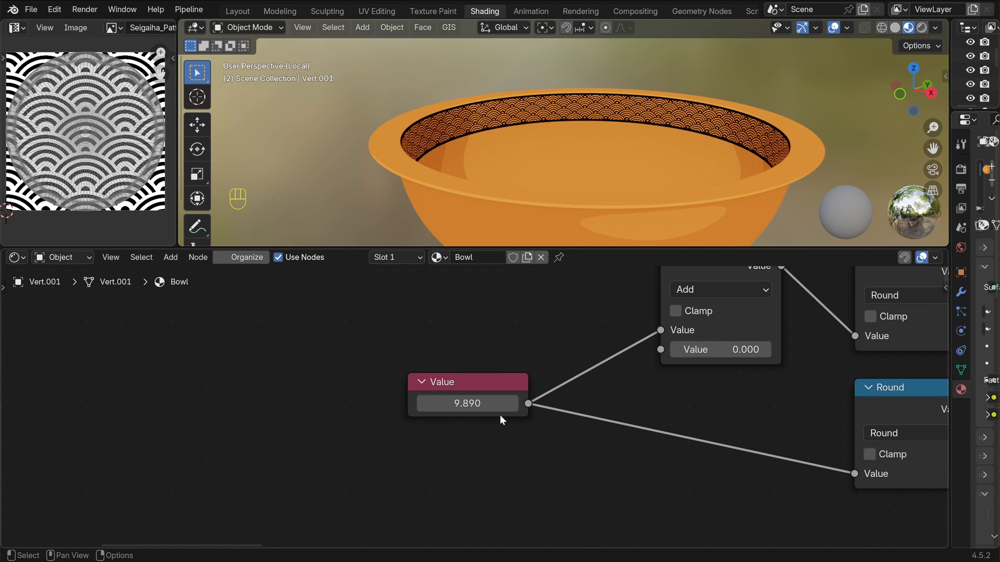
{"action": "key", "text": "ctrl+z"}
Try -0.86 as the second value of the Add node in the pattern-scale chain, and undo it
{"action": "scroll", "coordinate": [474, 407], "scroll_direction": "down", "scroll_amount": 5}
{"action": "middle_click_drag", "start_coordinate": [616, 390], "coordinate": [487, 466]}
{"action": "scroll", "coordinate": [486, 467], "scroll_direction": "up", "scroll_amount": 9}
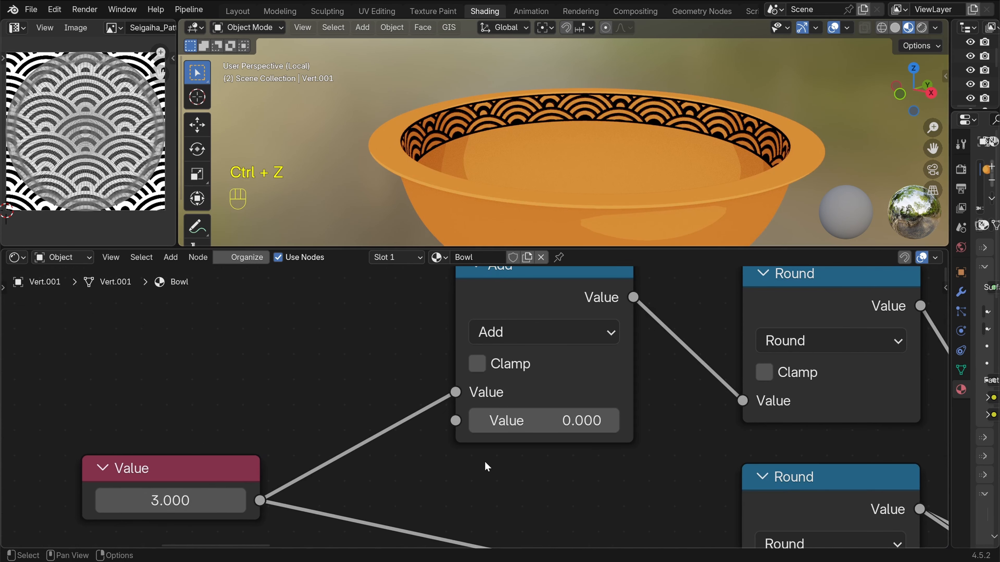
{"action": "left_click_drag", "start_coordinate": [579, 420], "coordinate": [502, 420], "text": "shift"}
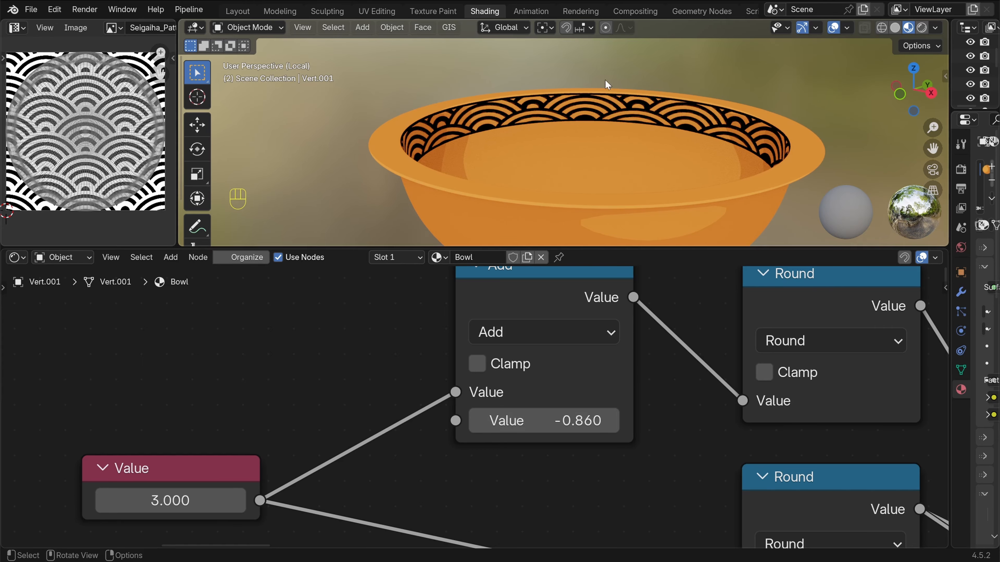
{"action": "key", "text": "ctrl+z"}
Try shifting the pattern with the Mapping node's X location and a Y location of 0.16 m, undoing each change
{"action": "scroll", "coordinate": [555, 447], "scroll_direction": "down", "scroll_amount": 4}
{"action": "scroll", "coordinate": [555, 447], "scroll_direction": "down", "scroll_amount": 7}
{"action": "middle_click_drag", "start_coordinate": [747, 450], "coordinate": [476, 409]}
{"action": "scroll", "coordinate": [475, 409], "scroll_direction": "up", "scroll_amount": 14}
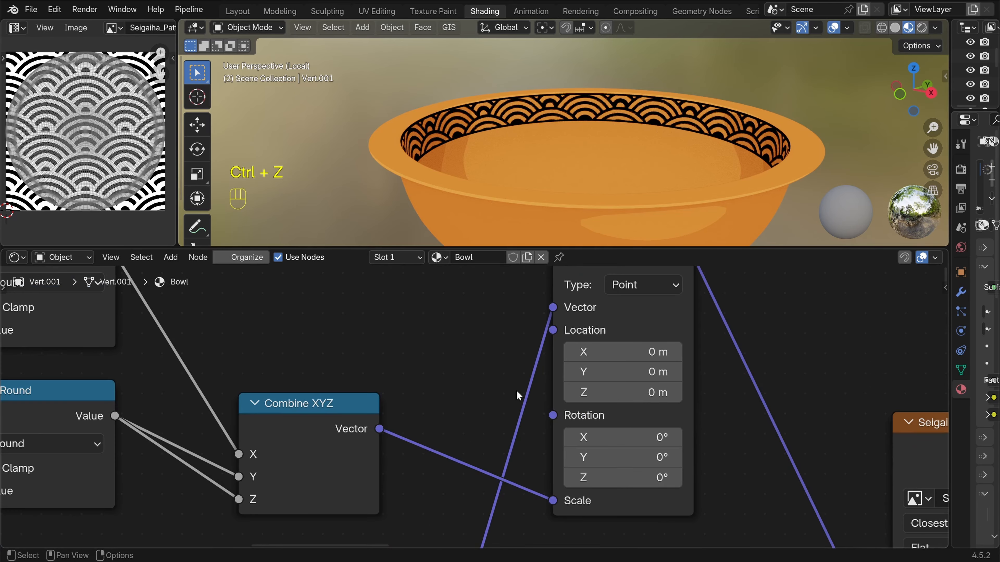
{"action": "middle_click_drag", "start_coordinate": [553, 382], "coordinate": [458, 388]}
{"action": "left_click_drag", "start_coordinate": [517, 358], "coordinate": [473, 358], "text": "shift"}
{"action": "key", "text": "ctrl+z"}
{"action": "mouse_move", "coordinate": [524, 381]}
{"action": "left_mouse_down", "text": "shift"}
{"action": "mouse_move", "coordinate": [559, 381]}
{"action": "mouse_move", "coordinate": [509, 381]}
{"action": "mouse_move", "coordinate": [562, 382]}
{"action": "mouse_move", "coordinate": [535, 381]}
{"action": "left_mouse_up", "text": "shift"}
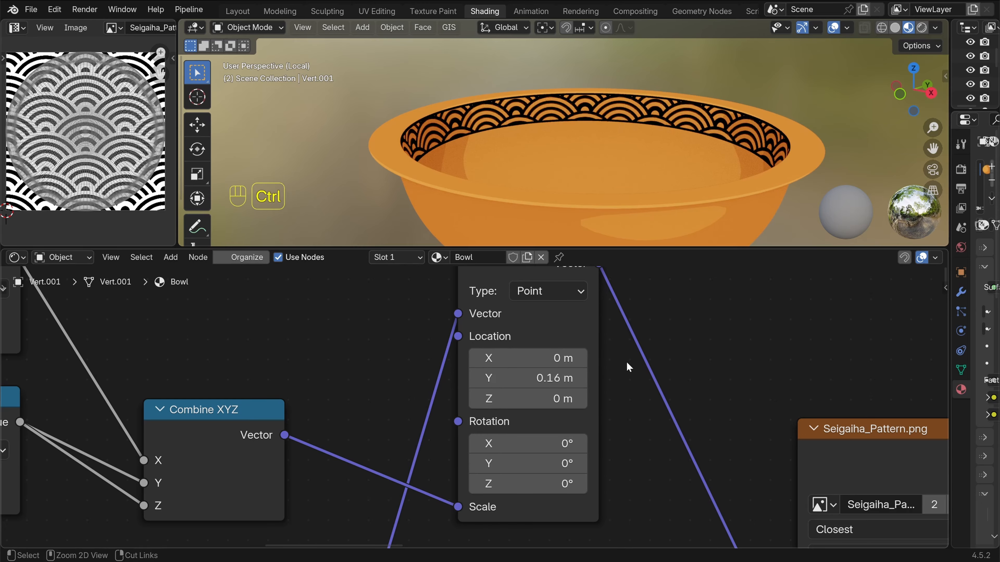
{"action": "key", "text": "ctrl+z"}
{"action": "scroll", "coordinate": [592, 385], "scroll_direction": "down", "scroll_amount": 8}
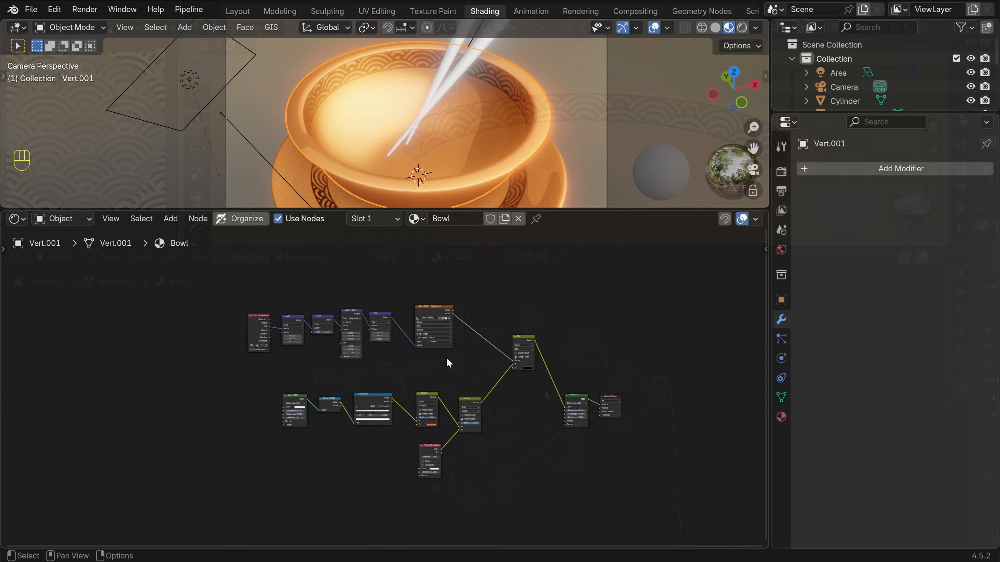
Delete the Scale, Vector Rotate and second Add nodes between the first Add node and the Bowl_Pattern_Circular.png texture
{"action": "scroll", "coordinate": [446, 357], "scroll_direction": "up", "scroll_amount": 5}
{"action": "middle_click_drag", "start_coordinate": [356, 336], "coordinate": [504, 478], "text": "shift"}
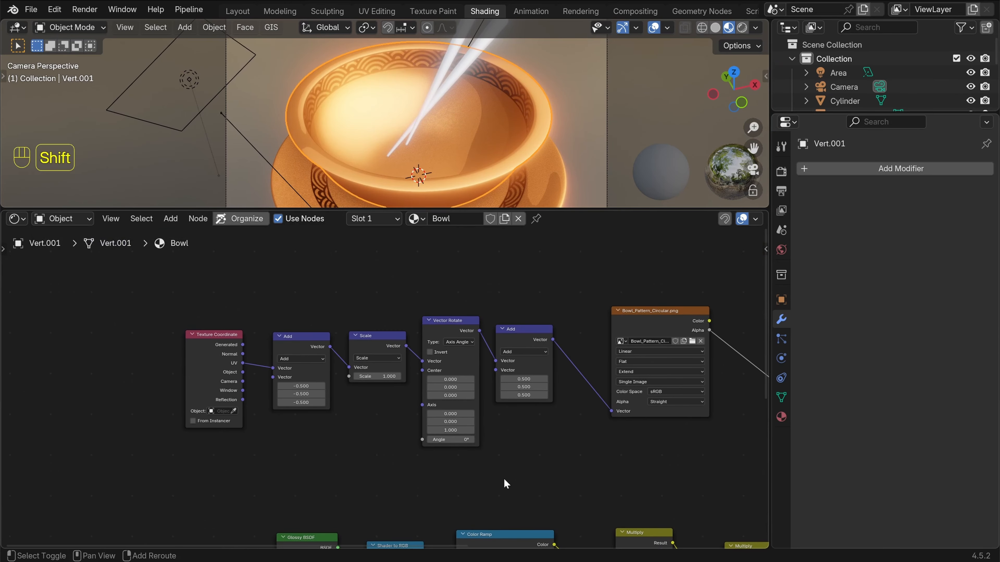
{"action": "scroll", "coordinate": [506, 471], "scroll_direction": "up", "scroll_amount": 6}
{"action": "middle_click_drag", "start_coordinate": [602, 453], "coordinate": [498, 467], "text": "shift"}
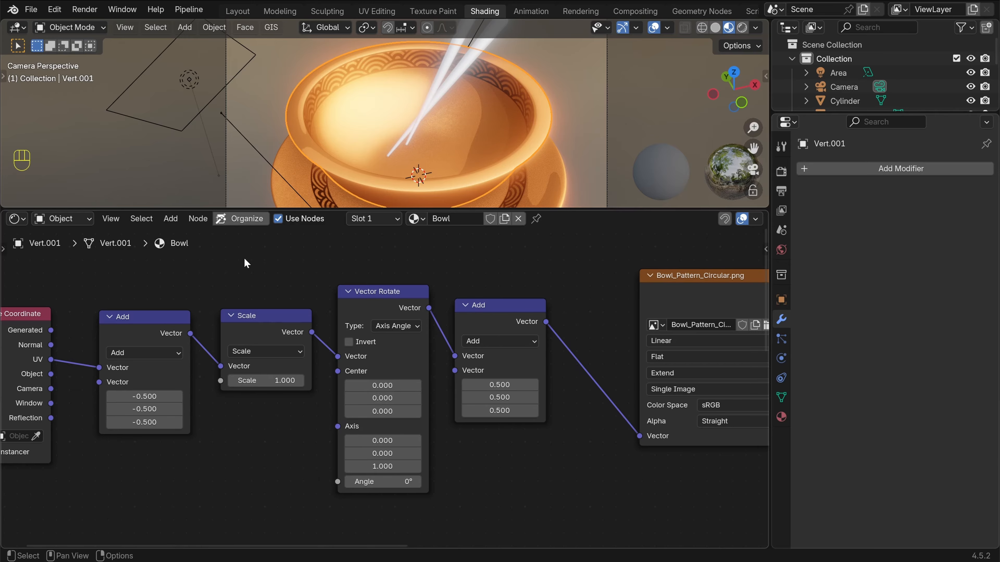
{"action": "left_click_drag", "start_coordinate": [246, 262], "coordinate": [555, 491]}
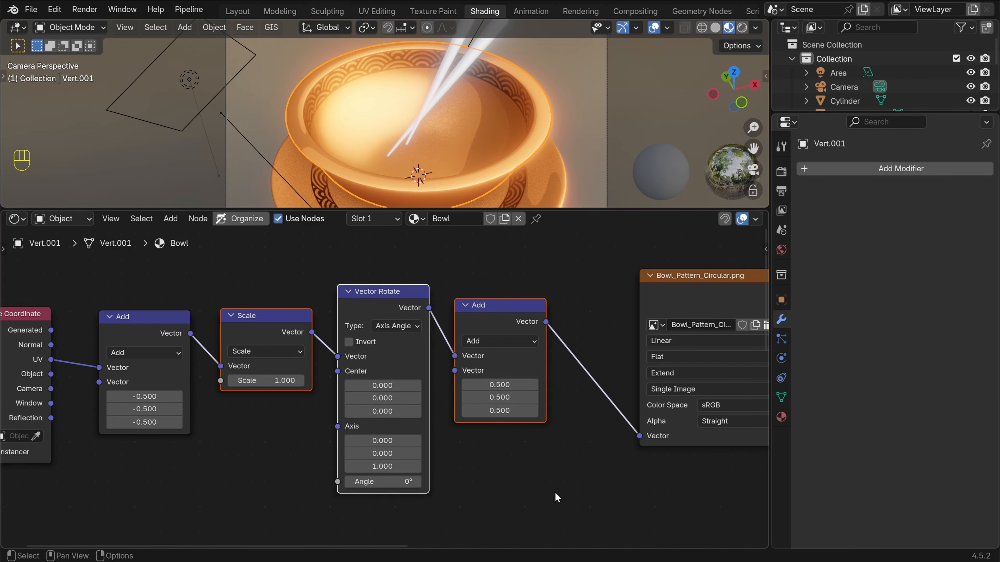
{"action": "key", "text": "Delete"}
{"action": "scroll", "coordinate": [313, 442], "scroll_direction": "down", "scroll_amount": 2}
{"action": "middle_click_drag", "start_coordinate": [312, 442], "coordinate": [513, 458]}
{"action": "scroll", "coordinate": [513, 458], "scroll_direction": "up", "scroll_amount": 1}
{"action": "left_click_drag", "start_coordinate": [105, 268], "coordinate": [376, 460]}
{"action": "left_click", "coordinate": [527, 423]}
Replace the image in the Bowl material's pattern texture node with Seigaiha_Pattern.png
{"action": "middle_click_drag", "start_coordinate": [661, 397], "coordinate": [226, 415]}
{"action": "middle_click_drag", "start_coordinate": [426, 477], "coordinate": [319, 439]}
{"action": "left_click_drag", "start_coordinate": [225, 258], "coordinate": [538, 479]}
{"action": "middle_click_drag", "start_coordinate": [546, 322], "coordinate": [592, 368]}
{"action": "left_click", "coordinate": [593, 370]}
{"action": "scroll", "coordinate": [612, 454], "scroll_direction": "up", "scroll_amount": 3}
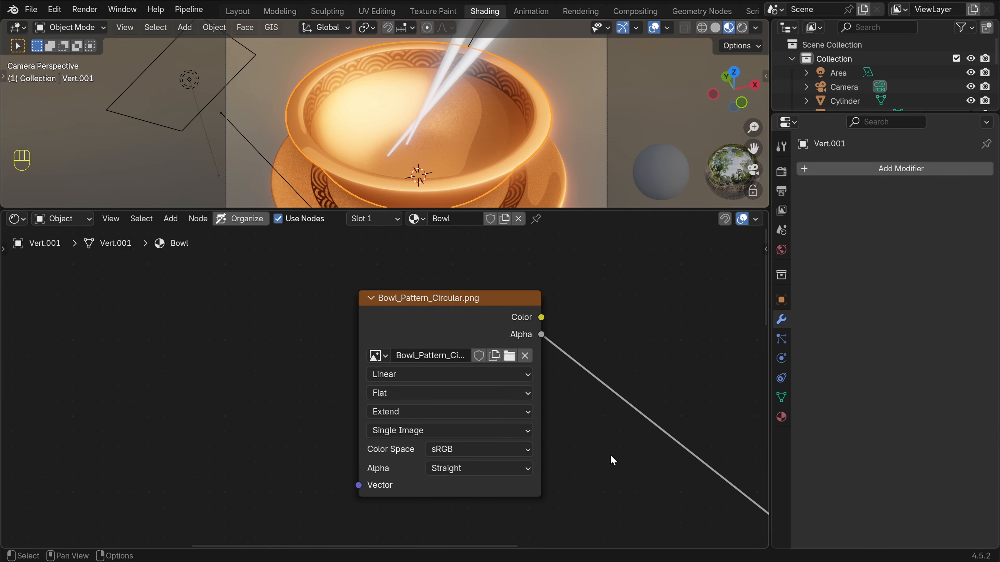
{"action": "left_click", "coordinate": [510, 356]}
{"action": "left_click", "coordinate": [366, 212]}
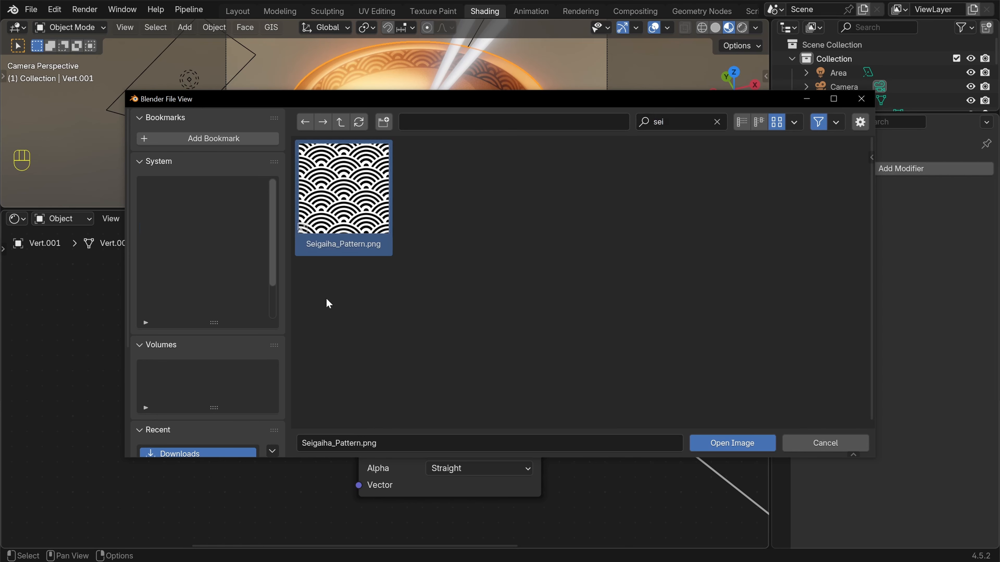
{"action": "left_click", "coordinate": [725, 439]}
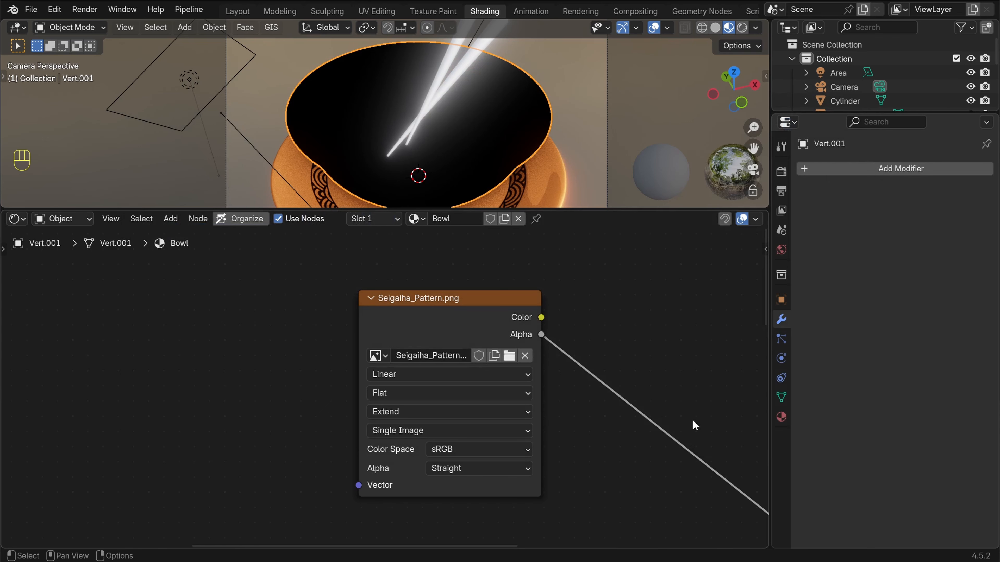
Connect the Seigaiha_Pattern.png texture's Color output to the Factor input of the Mix node
{"action": "scroll", "coordinate": [618, 405], "scroll_direction": "down", "scroll_amount": 2}
{"action": "middle_click_drag", "start_coordinate": [571, 371], "coordinate": [509, 364]}
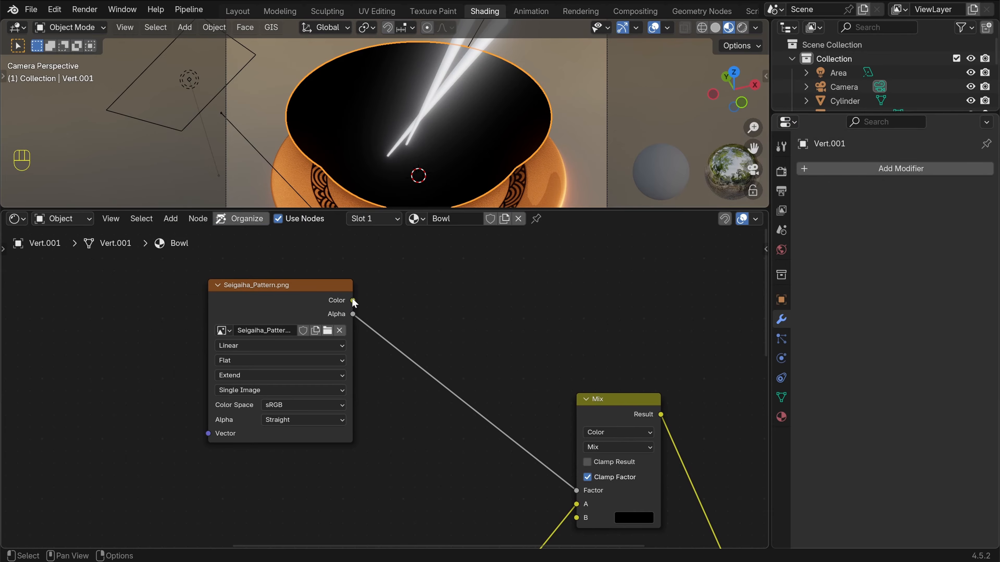
{"action": "left_click_drag", "start_coordinate": [353, 302], "coordinate": [568, 493]}
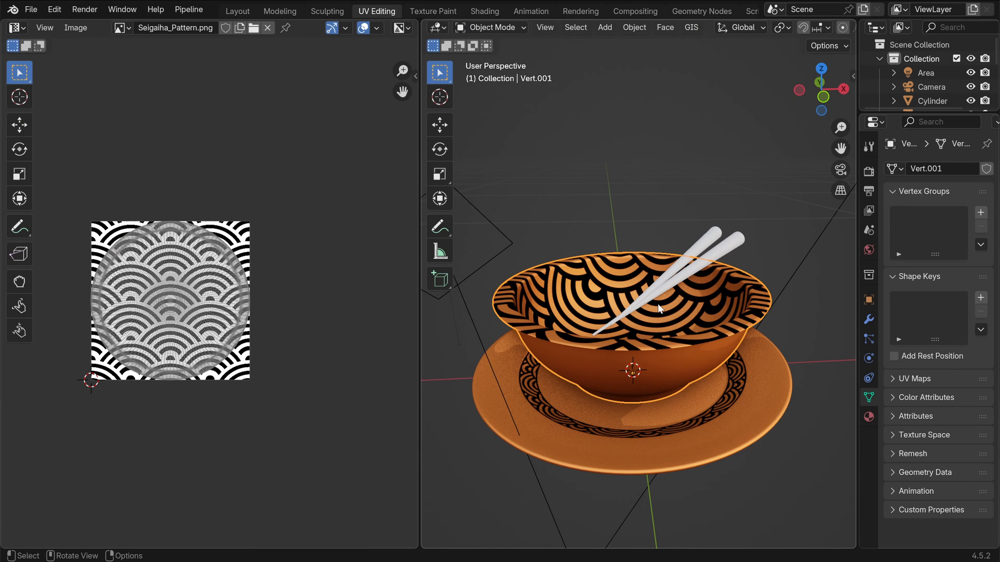
In the UV Editing workspace, compare the bowl's inner UV island with the Seigaiha pattern image
{"action": "key", "text": "Tab"}
{"action": "key", "text": "Home"}
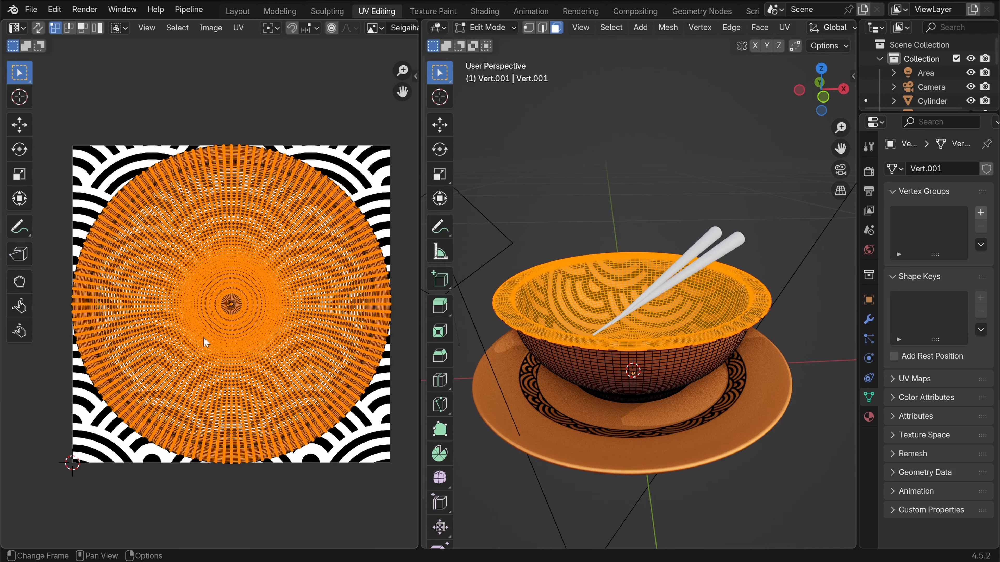
{"action": "key", "text": "Tab"}
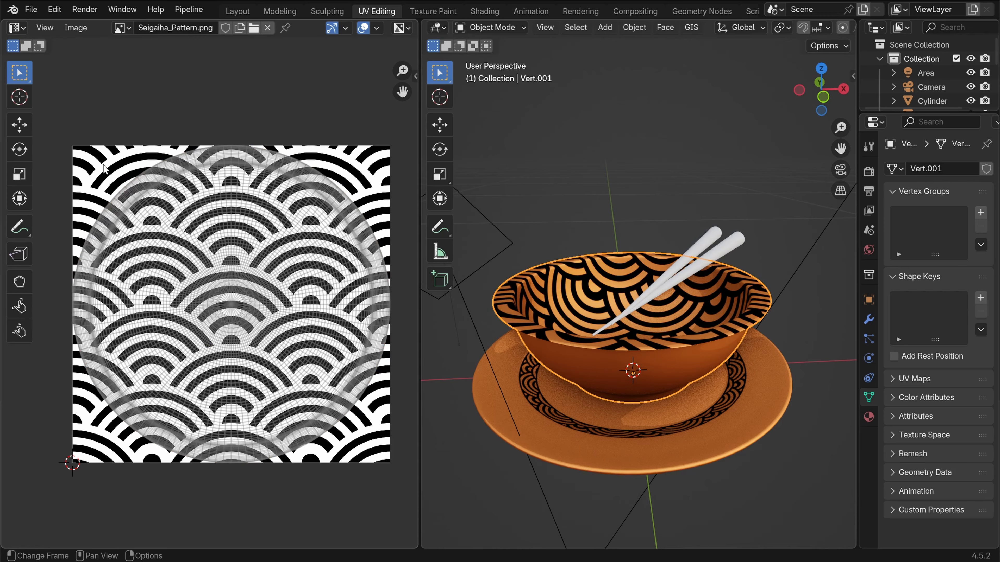
Annotate the pattern image with a square outline around its edges and a circular arrow following the UV island
{"action": "mouse_move", "coordinate": [98, 165]}
{"action": "left_mouse_down"}
{"action": "mouse_move", "coordinate": [329, 160]}
{"action": "mouse_move", "coordinate": [377, 268]}
{"action": "mouse_move", "coordinate": [326, 440]}
{"action": "mouse_move", "coordinate": [94, 434]}
{"action": "left_mouse_up"}
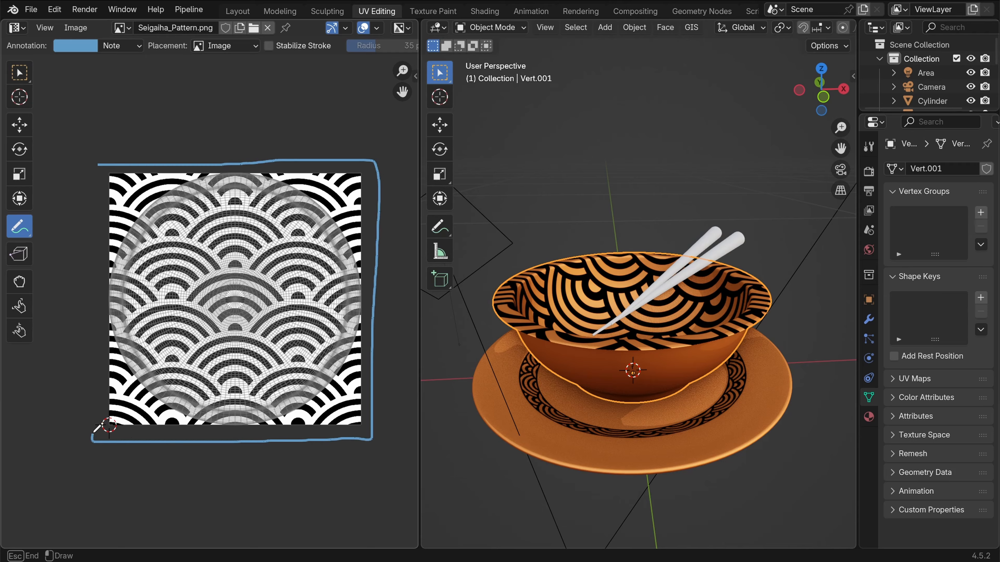
{"action": "left_click_drag", "start_coordinate": [101, 168], "coordinate": [134, 162]}
{"action": "mouse_move", "coordinate": [134, 162]}
{"action": "left_mouse_down"}
{"action": "mouse_move", "coordinate": [322, 157]}
{"action": "mouse_move", "coordinate": [362, 230]}
{"action": "mouse_move", "coordinate": [98, 223]}
{"action": "mouse_move", "coordinate": [104, 167]}
{"action": "left_mouse_up"}
{"action": "mouse_move", "coordinate": [120, 205]}
{"action": "left_mouse_down"}
{"action": "mouse_move", "coordinate": [282, 157]}
{"action": "mouse_move", "coordinate": [373, 278]}
{"action": "mouse_move", "coordinate": [315, 412]}
{"action": "mouse_move", "coordinate": [162, 428]}
{"action": "mouse_move", "coordinate": [102, 346]}
{"action": "mouse_move", "coordinate": [129, 283]}
{"action": "mouse_move", "coordinate": [87, 264]}
{"action": "left_mouse_up"}
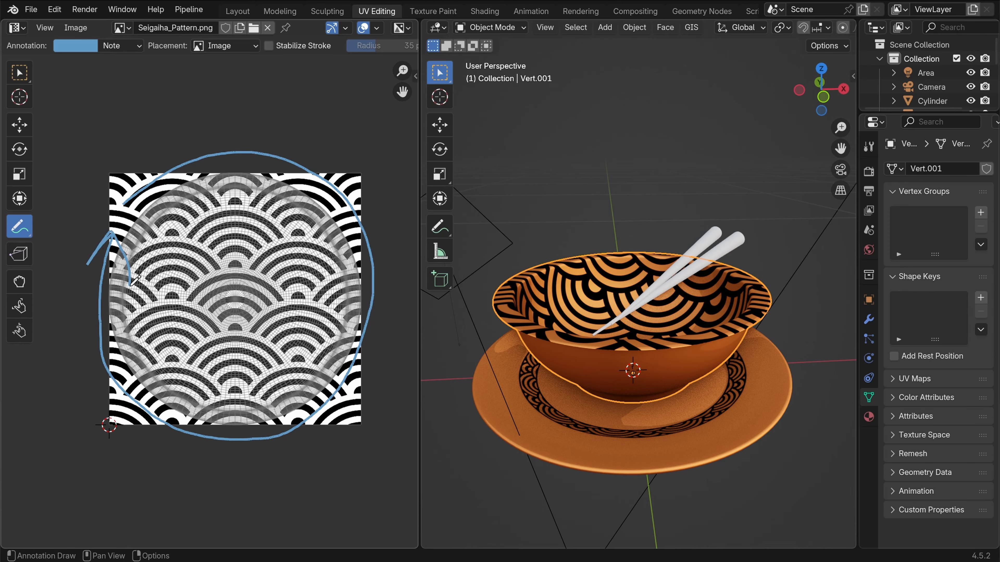
Examine the bowl's circular UV layout over the pattern image in Edit Mode, and undo the circular arrow annotation
{"action": "key", "text": "Tab"}
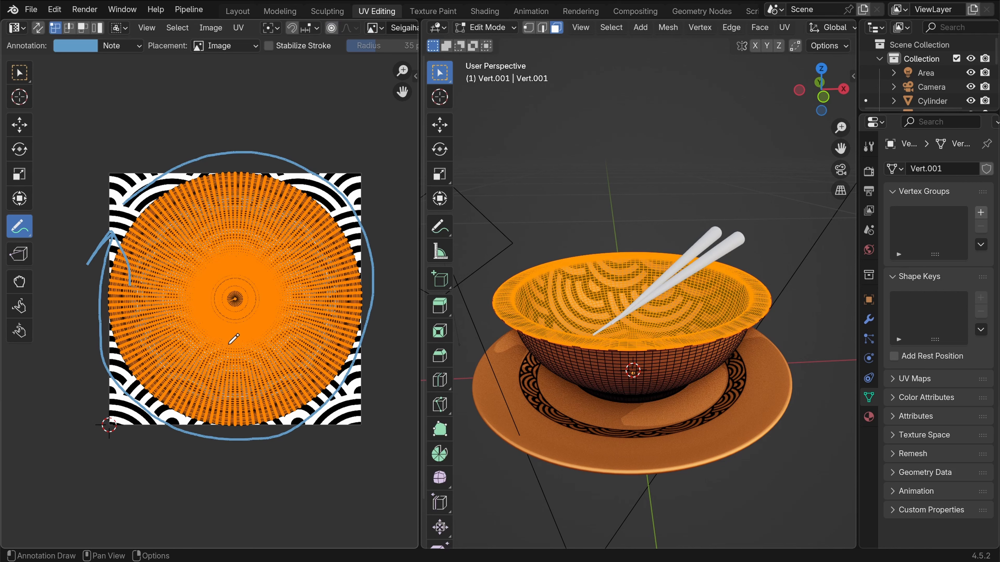
{"action": "key", "text": "Tab"}
{"action": "key", "text": "Tab"}
{"action": "key", "text": "Tab"}
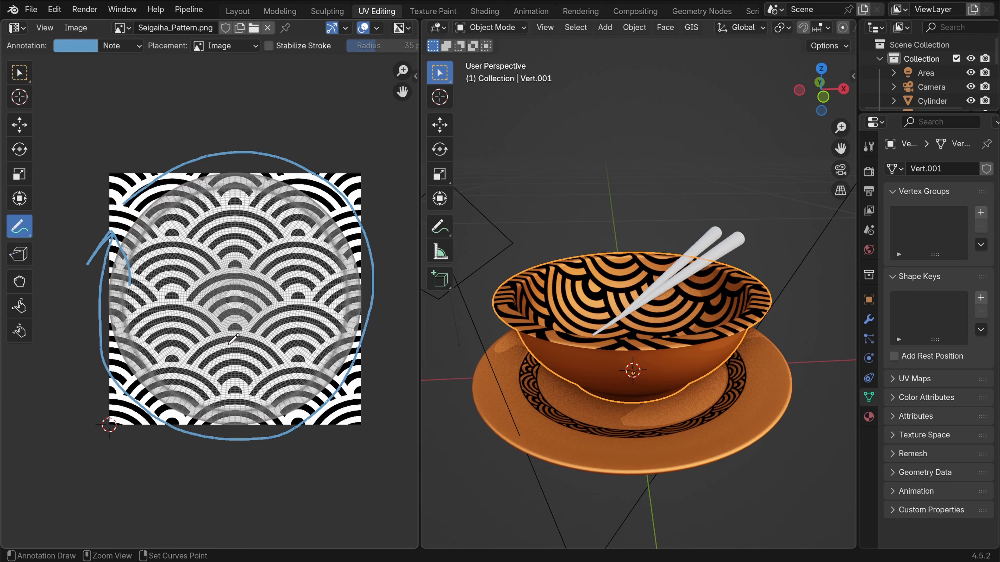
{"action": "key", "text": "ctrl+z"}
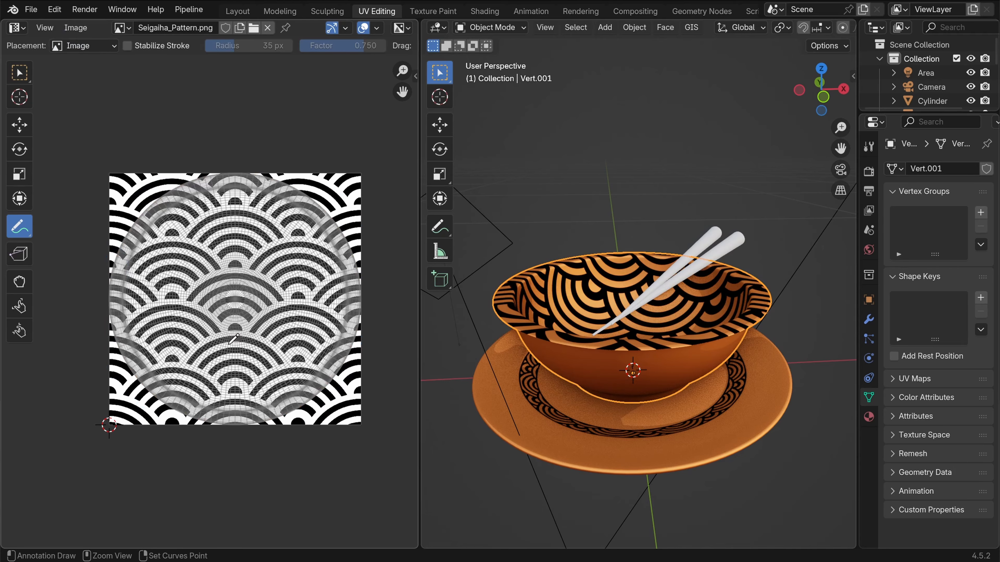
In the Shading workspace, move the Texture Coordinate and Add nodes farther away from the Seigaiha_Pattern.png node
{"action": "left_click", "coordinate": [480, 11]}
{"action": "middle_click_drag", "start_coordinate": [237, 354], "coordinate": [542, 357]}
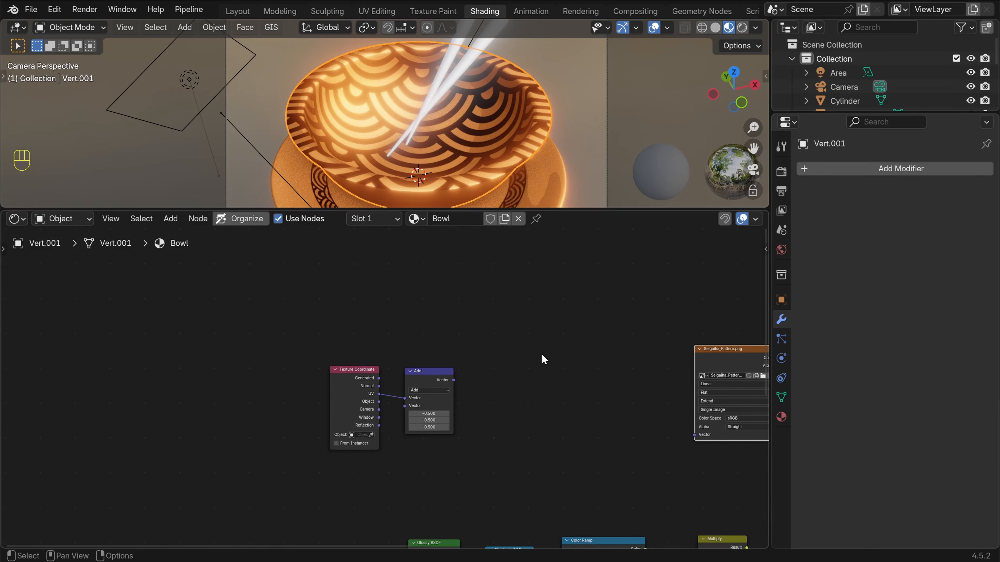
{"action": "scroll", "coordinate": [542, 357], "scroll_direction": "up", "scroll_amount": 1}
{"action": "left_click_drag", "start_coordinate": [219, 338], "coordinate": [451, 476]}
{"action": "key", "text": "g"}
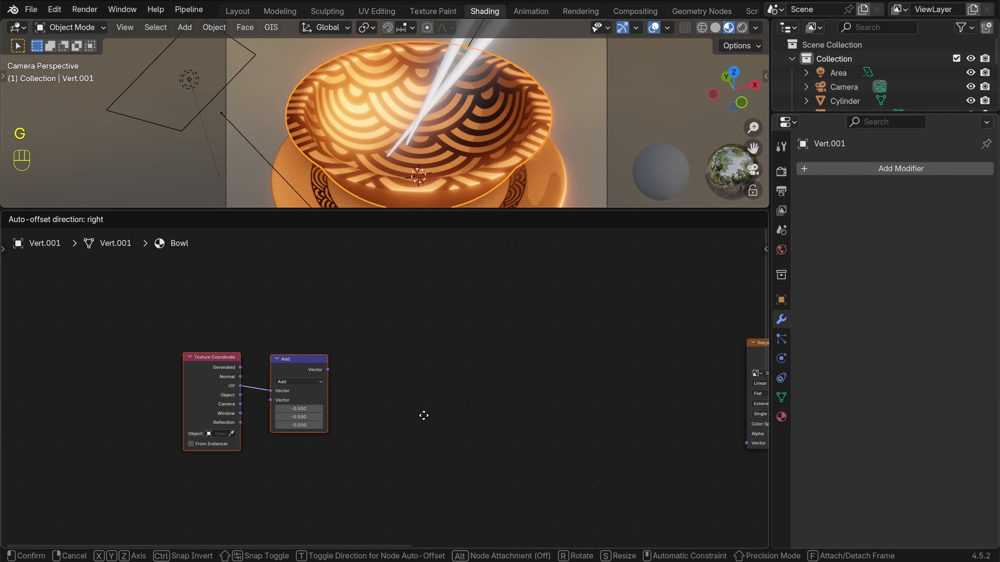
{"action": "left_click", "coordinate": [423, 415]}
Add a Separate XYZ node and feed it the Add node's Vector output
{"action": "scroll", "coordinate": [409, 392], "scroll_direction": "up", "scroll_amount": 3}
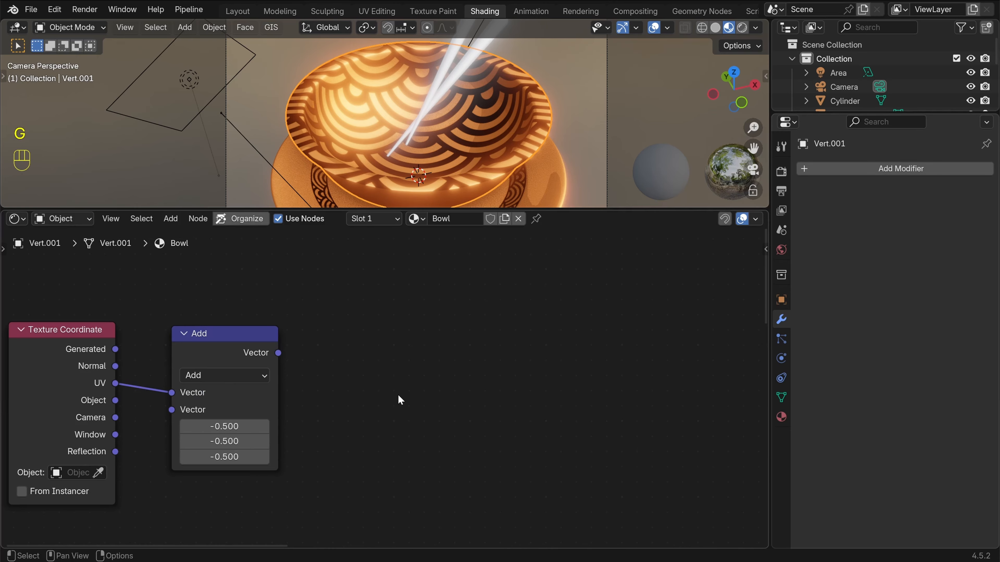
{"action": "key", "text": "shift+a"}
{"action": "left_click", "coordinate": [344, 295]}
{"action": "type", "text": "seper"}
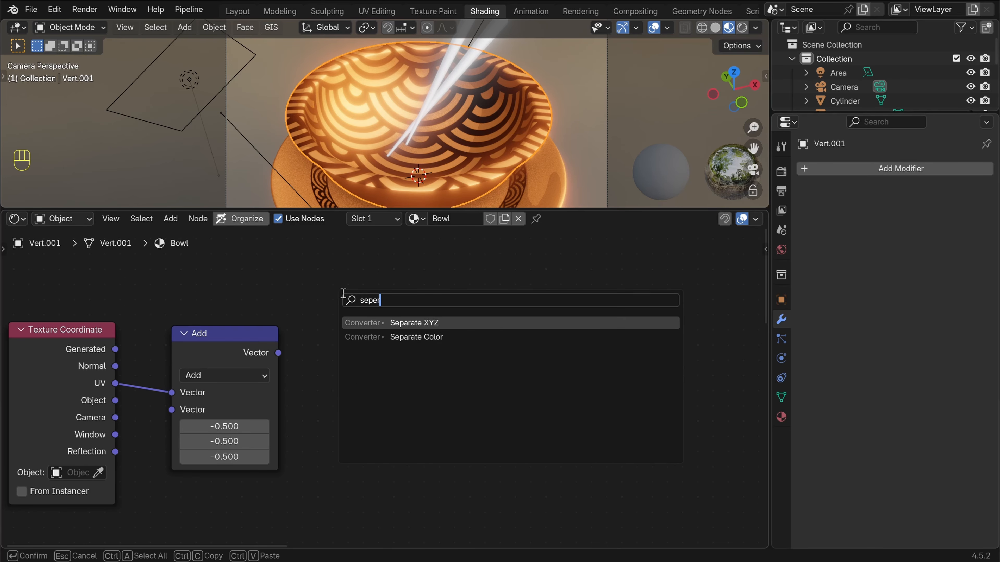
{"action": "left_click", "coordinate": [412, 320]}
{"action": "left_click", "coordinate": [342, 319]}
{"action": "middle_click_drag", "start_coordinate": [321, 362], "coordinate": [359, 333]}
{"action": "left_click_drag", "start_coordinate": [318, 327], "coordinate": [380, 370]}
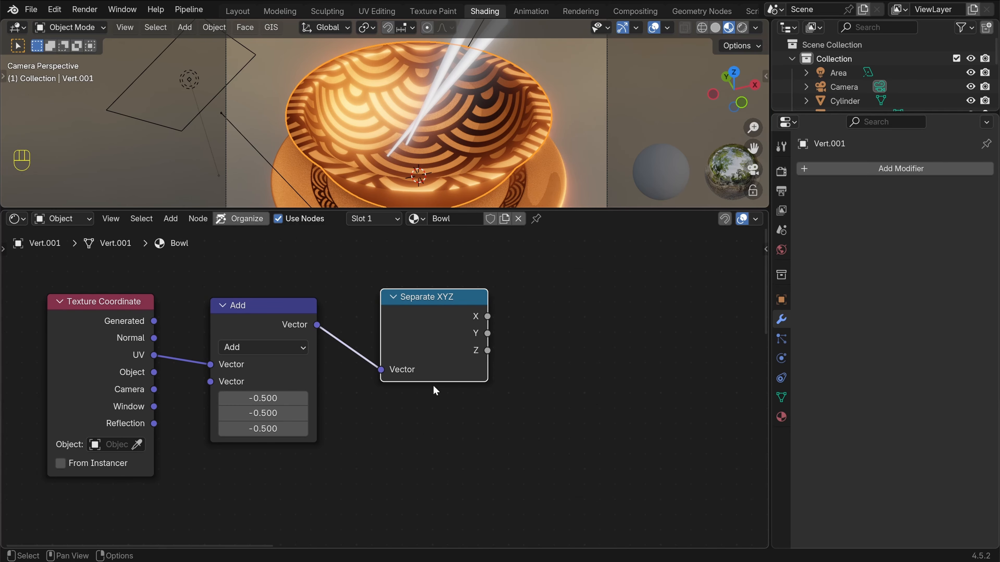
Add a Math node set to Arctan2 and connect Separate XYZ's X and Y to its first and second Value inputs
{"action": "scroll", "coordinate": [433, 388], "scroll_direction": "down", "scroll_amount": 2}
{"action": "scroll", "coordinate": [557, 361], "scroll_direction": "up", "scroll_amount": 1}
{"action": "middle_click_drag", "start_coordinate": [557, 361], "coordinate": [411, 368]}
{"action": "key", "text": "shift+a"}
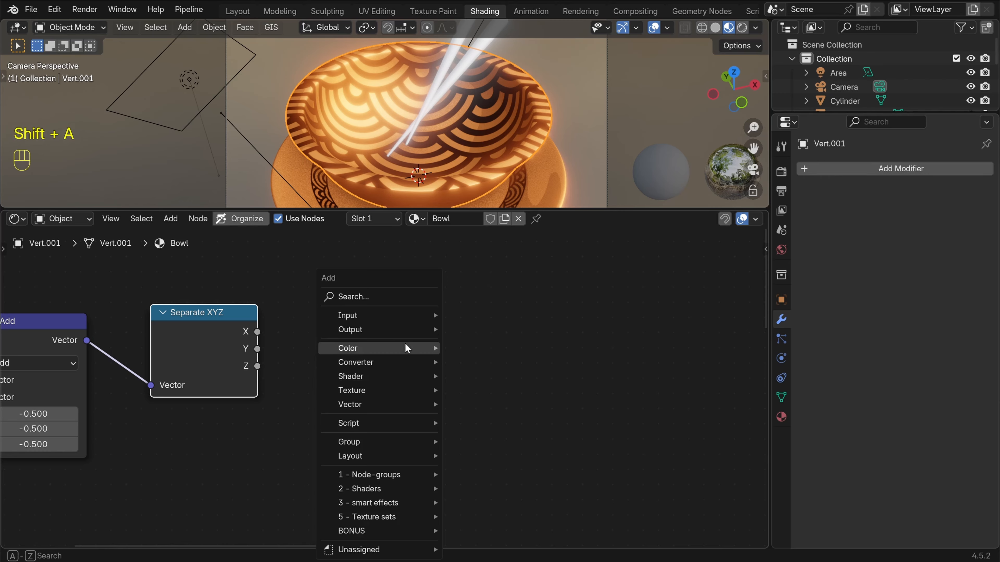
{"action": "left_click", "coordinate": [391, 300]}
{"action": "type", "text": "math"}
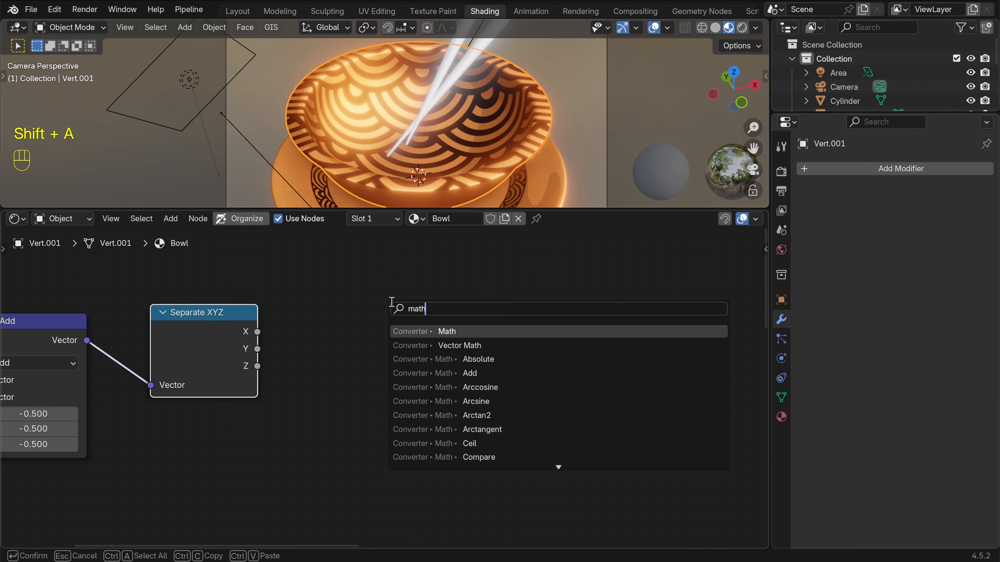
{"action": "key", "text": "Return"}
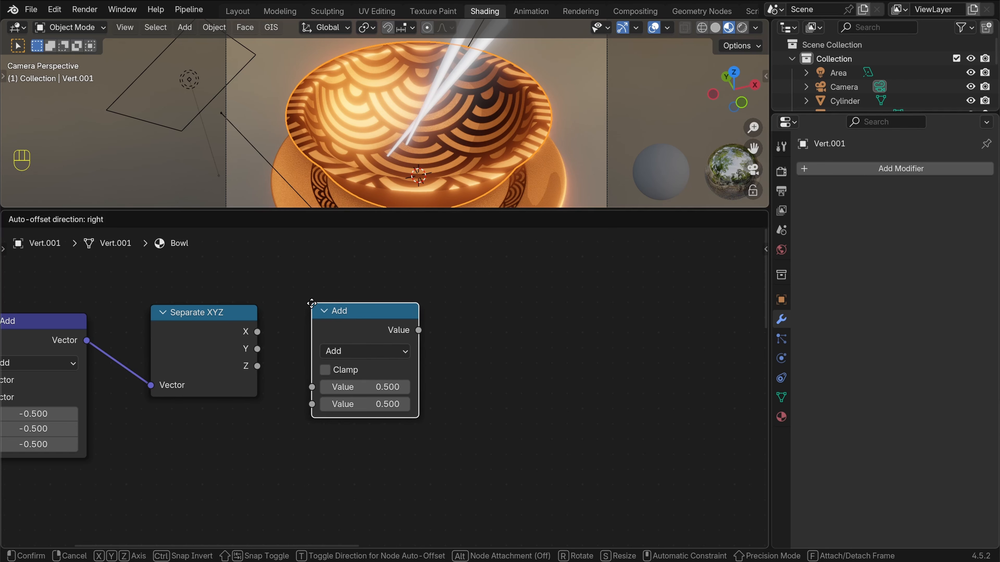
{"action": "left_click", "coordinate": [364, 359]}
{"action": "left_click", "coordinate": [365, 352]}
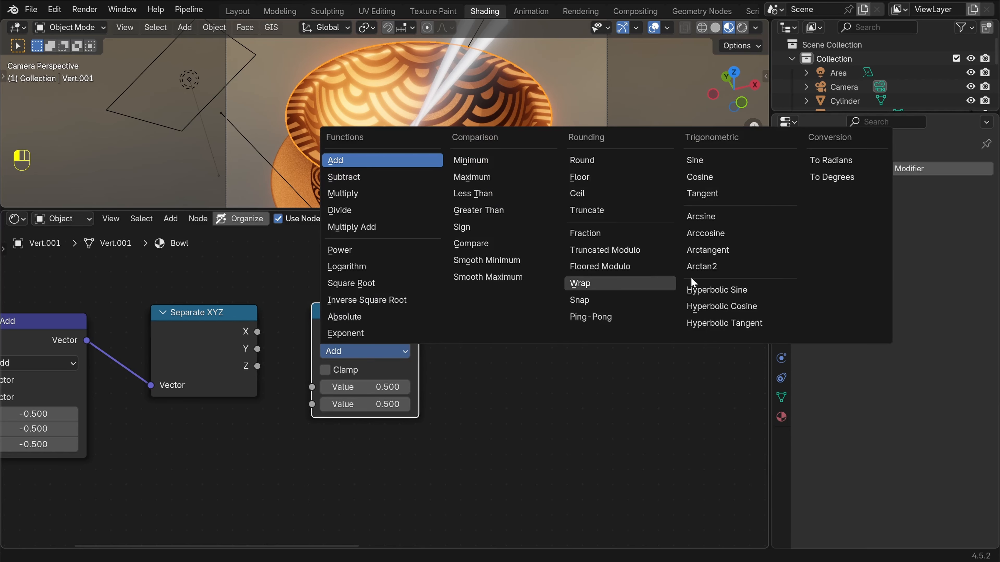
{"action": "left_click", "coordinate": [713, 268]}
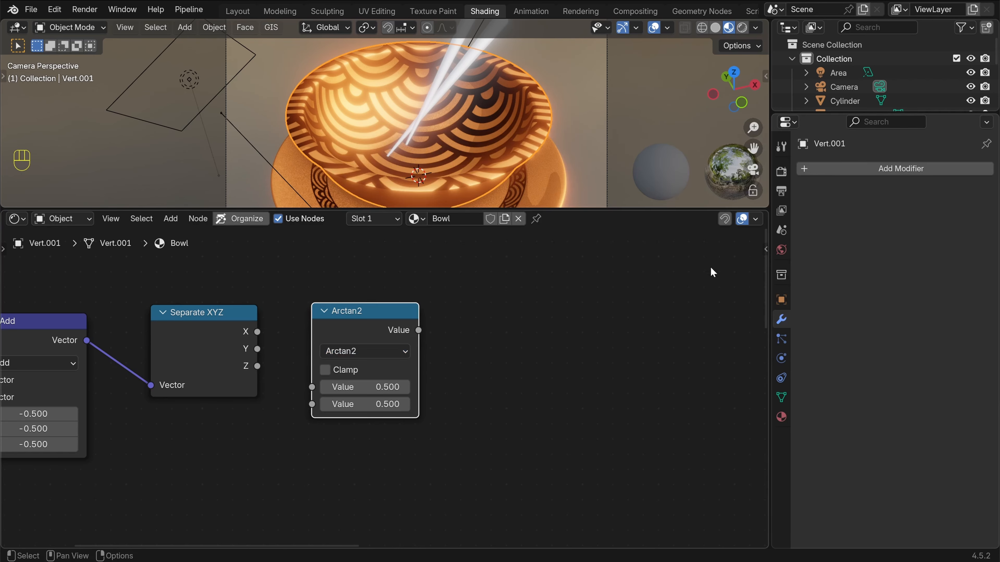
{"action": "left_click_drag", "start_coordinate": [258, 332], "coordinate": [315, 385]}
{"action": "left_click_drag", "start_coordinate": [258, 349], "coordinate": [312, 404]}
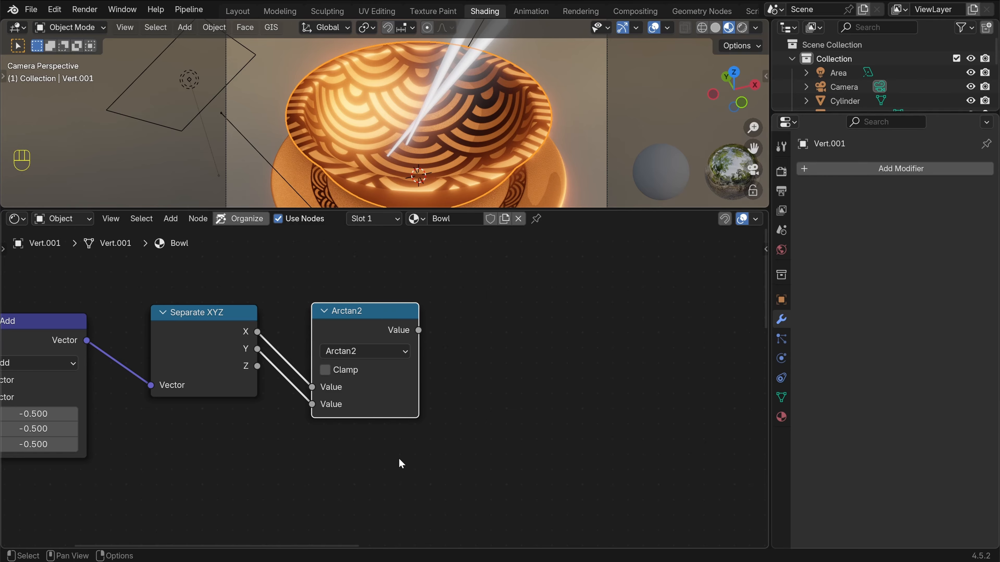
Duplicate the Arctan2 node as a Divide node that divides the Arctan2 result by pi
{"action": "scroll", "coordinate": [493, 391], "scroll_direction": "down", "scroll_amount": 3, "text": "ctrl"}
{"action": "key", "text": "shift+d"}
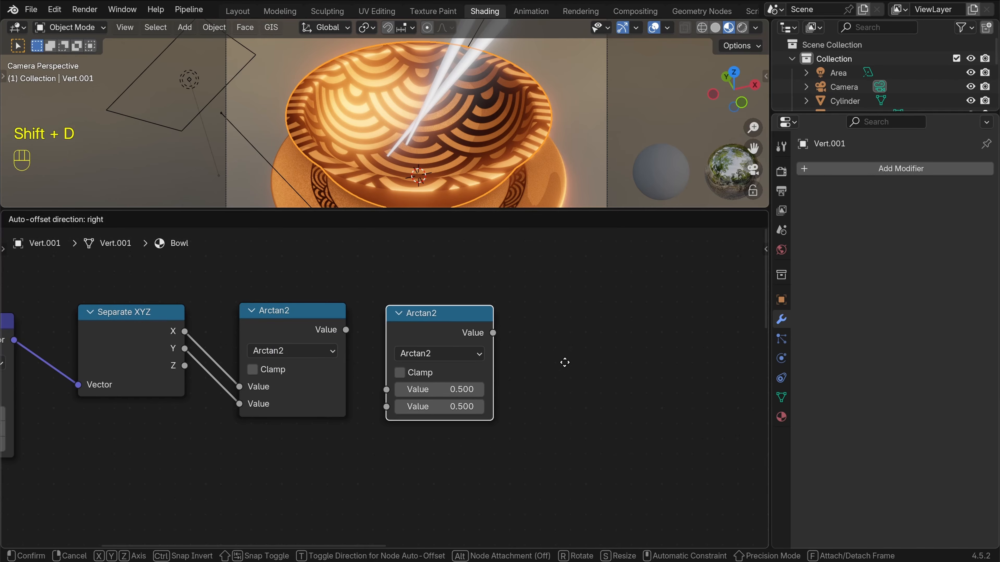
{"action": "left_click", "coordinate": [566, 365]}
{"action": "left_click", "coordinate": [463, 355]}
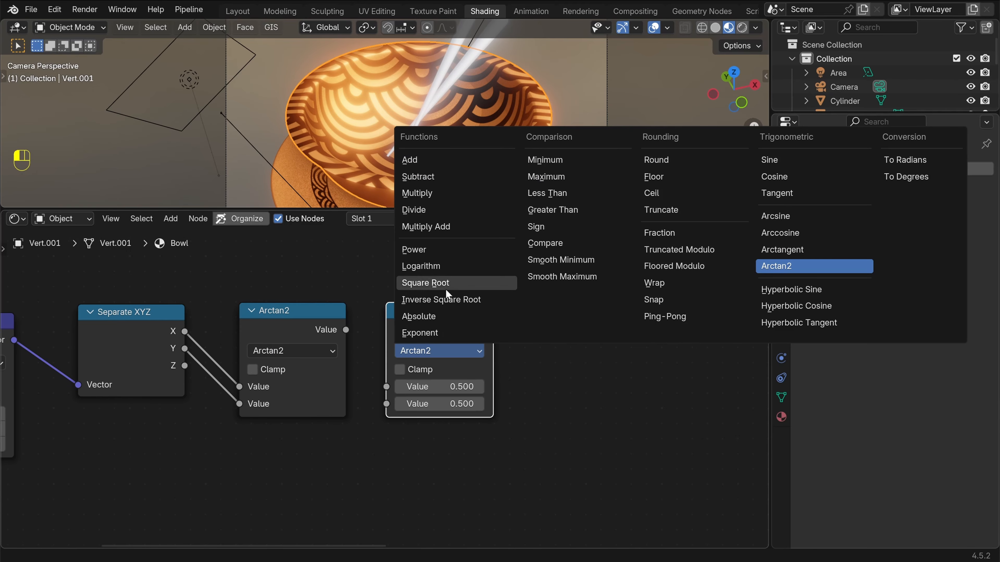
{"action": "left_click", "coordinate": [428, 214]}
{"action": "left_click_drag", "start_coordinate": [348, 332], "coordinate": [368, 296]}
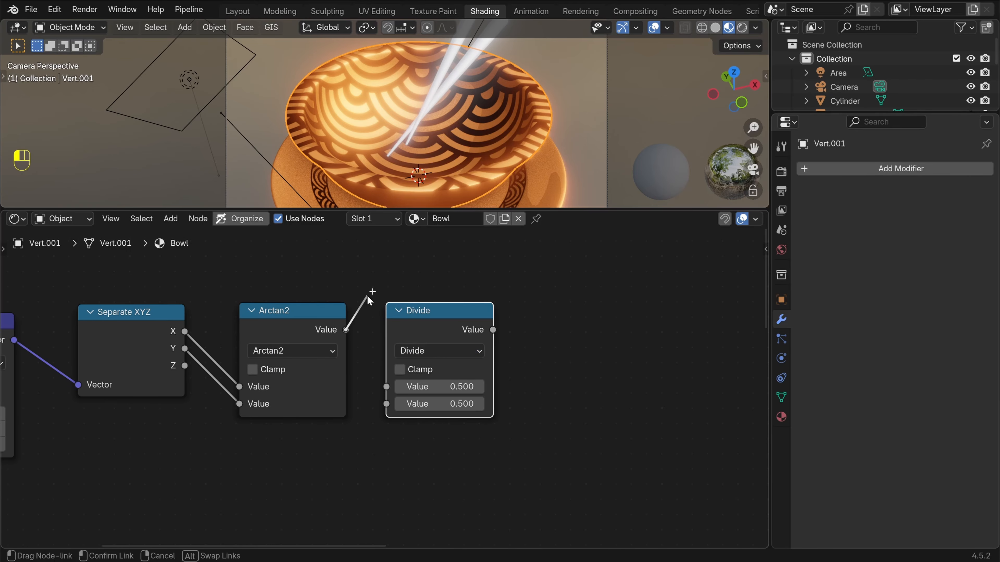
{"action": "left_click_drag", "start_coordinate": [369, 357], "coordinate": [385, 384]}
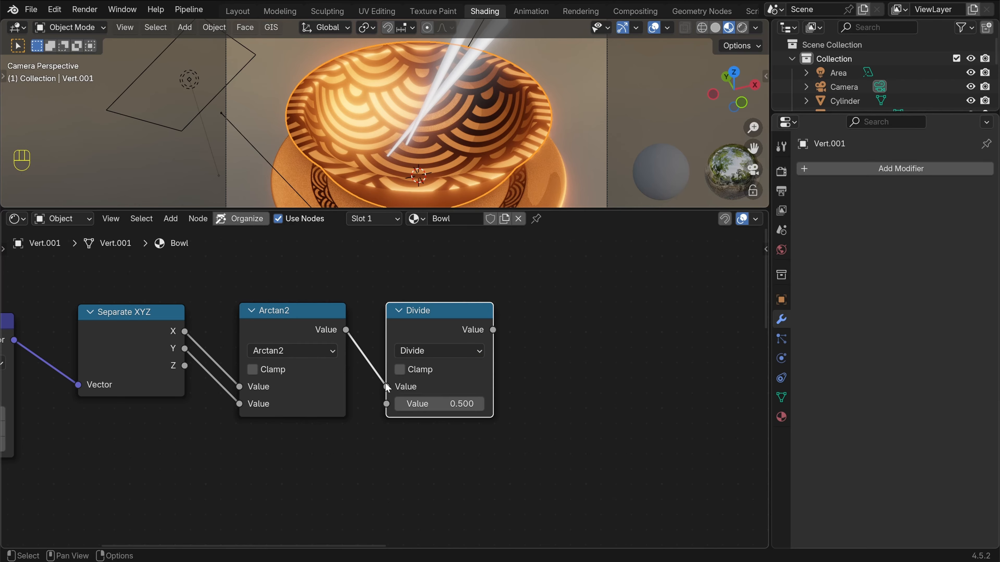
{"action": "left_click", "coordinate": [440, 405]}
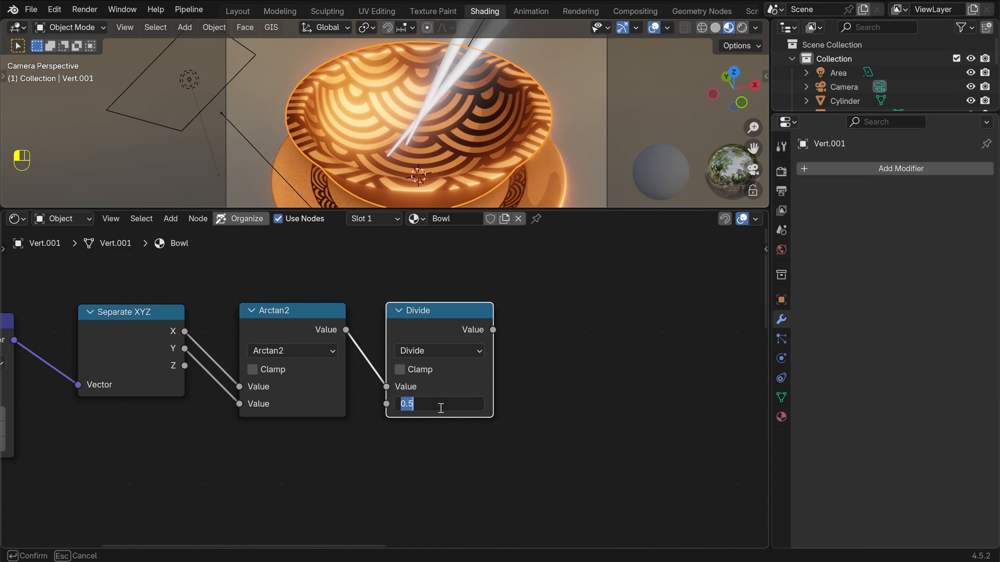
{"action": "type", "text": "pi"}
{"action": "key", "text": "Return"}
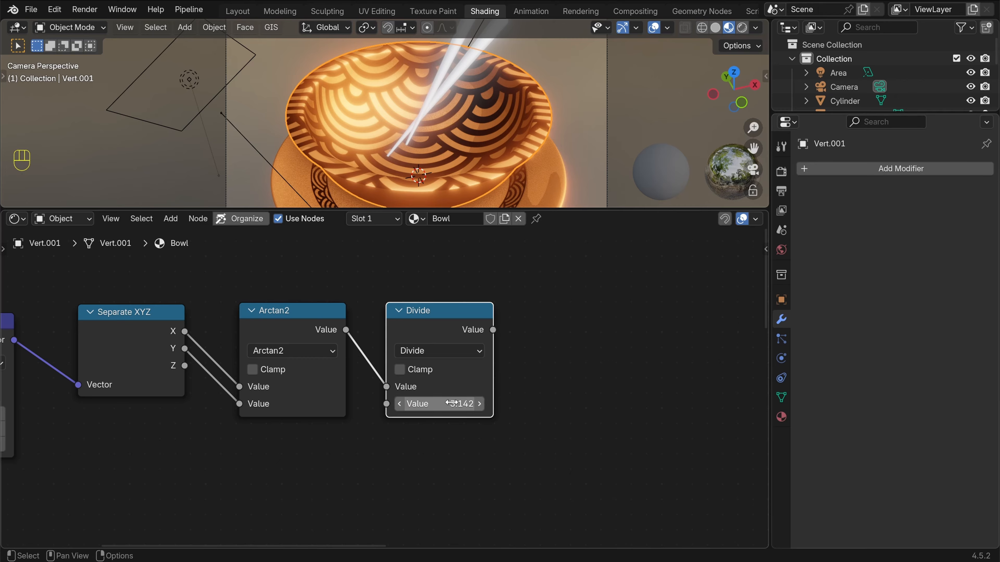
Add a Combine XYZ node below Arctan2 and connect Separate XYZ's X and Y outputs to its X and Y inputs
{"action": "scroll", "coordinate": [374, 450], "scroll_direction": "down", "scroll_amount": 2}
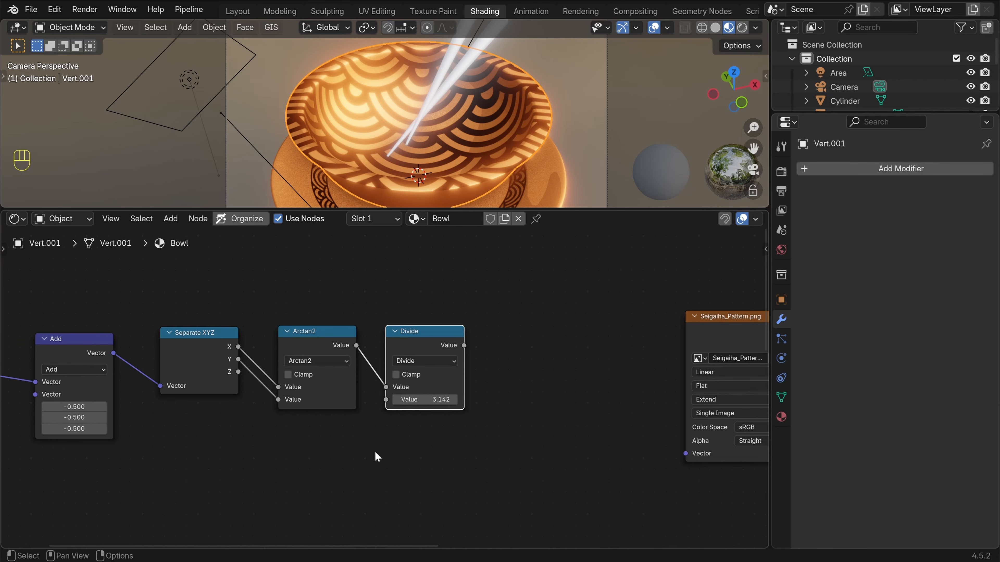
{"action": "middle_click_drag", "start_coordinate": [374, 450], "coordinate": [520, 431]}
{"action": "key", "text": "shift+a"}
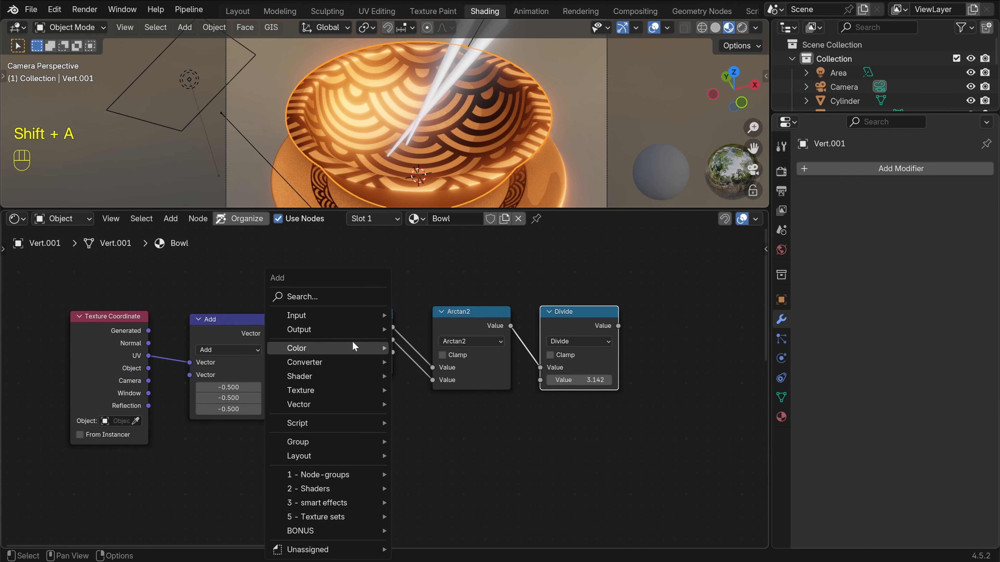
{"action": "left_click", "coordinate": [327, 297]}
{"action": "type", "text": "combi"}
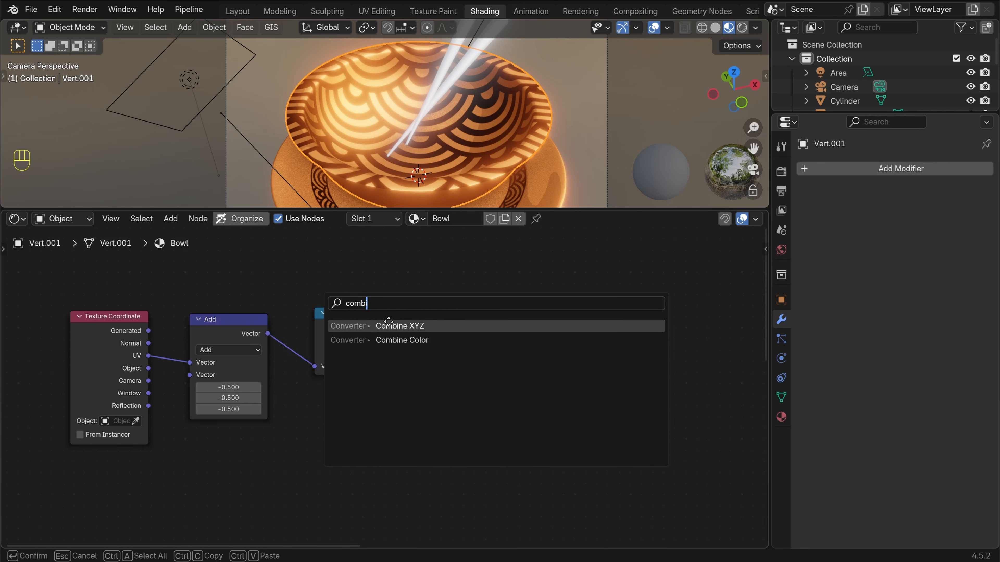
{"action": "left_click", "coordinate": [389, 326]}
{"action": "left_click", "coordinate": [436, 418]}
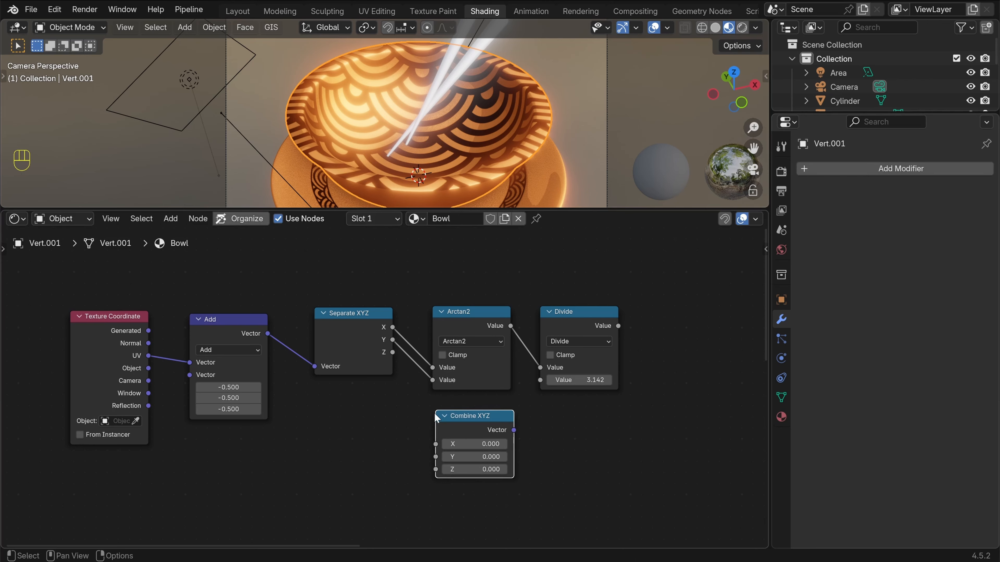
{"action": "scroll", "coordinate": [396, 388], "scroll_direction": "up", "scroll_amount": 1}
{"action": "left_click_drag", "start_coordinate": [363, 284], "coordinate": [410, 422]}
{"action": "left_click_drag", "start_coordinate": [362, 300], "coordinate": [412, 436]}
Move the Texture Coordinate, Add and Separate XYZ nodes farther away from the Arctan2 and Combine XYZ nodes
{"action": "scroll", "coordinate": [474, 483], "scroll_direction": "down", "scroll_amount": 3}
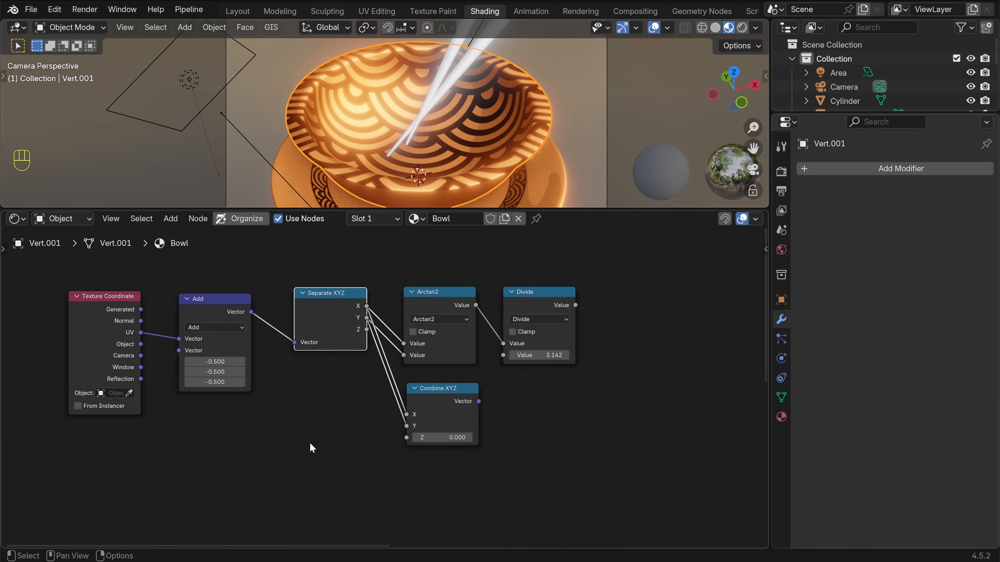
{"action": "middle_click_drag", "start_coordinate": [310, 447], "coordinate": [502, 444]}
{"action": "left_click_drag", "start_coordinate": [248, 271], "coordinate": [553, 395]}
{"action": "key", "text": "g"}
{"action": "left_click", "coordinate": [424, 410]}
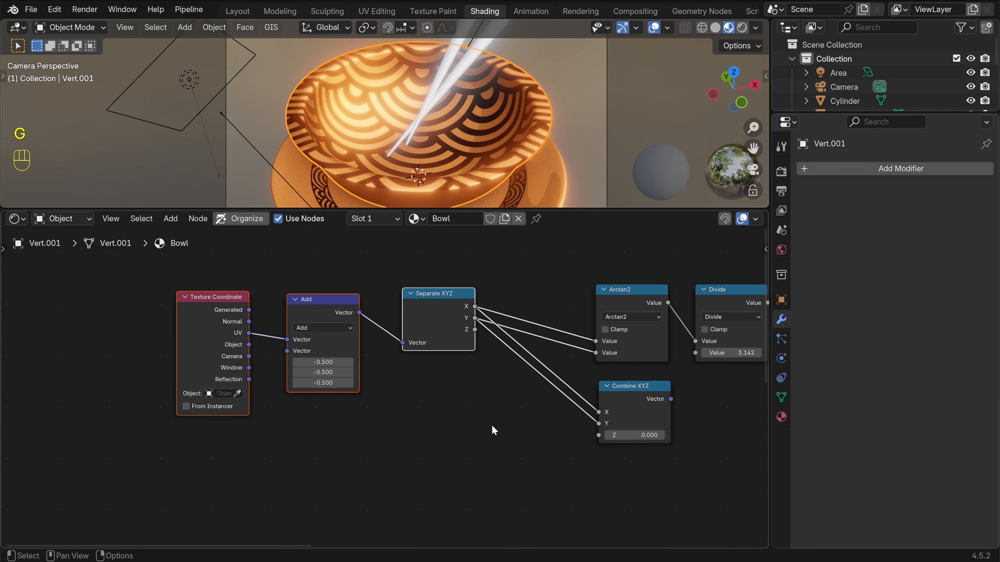
{"action": "left_click", "coordinate": [492, 426]}
Add a Vector Math node set to Length and connect Combine XYZ's Vector output to it
{"action": "middle_click_drag", "start_coordinate": [532, 404], "coordinate": [352, 409]}
{"action": "scroll", "coordinate": [352, 409], "scroll_direction": "up", "scroll_amount": 1}
{"action": "middle_click_drag", "start_coordinate": [580, 443], "coordinate": [528, 433]}
{"action": "left_click_drag", "start_coordinate": [416, 389], "coordinate": [409, 394]}
{"action": "key", "text": "shift+a"}
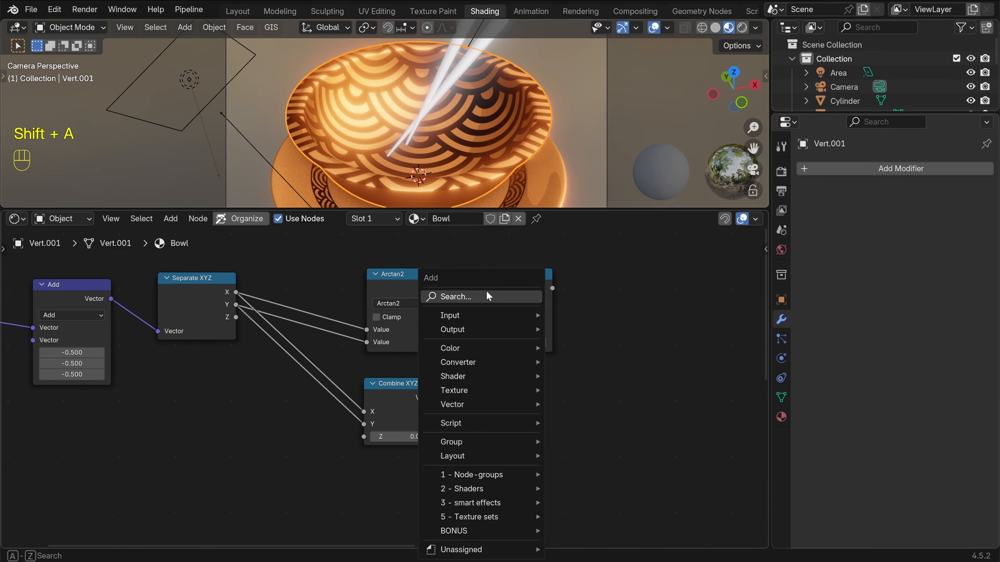
{"action": "left_click", "coordinate": [487, 293]}
{"action": "type", "text": "vecto"}
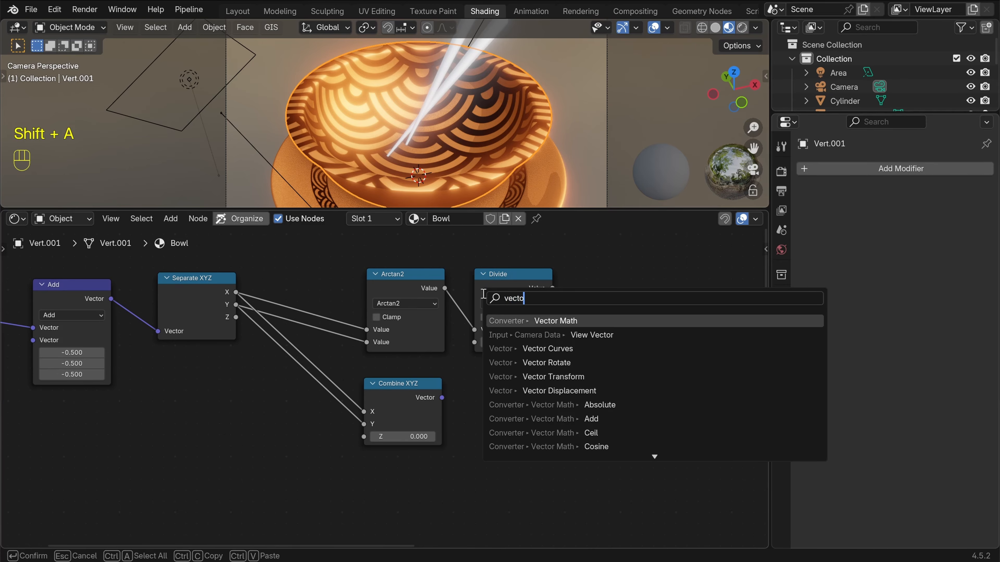
{"action": "left_click", "coordinate": [512, 321]}
{"action": "left_click", "coordinate": [553, 420]}
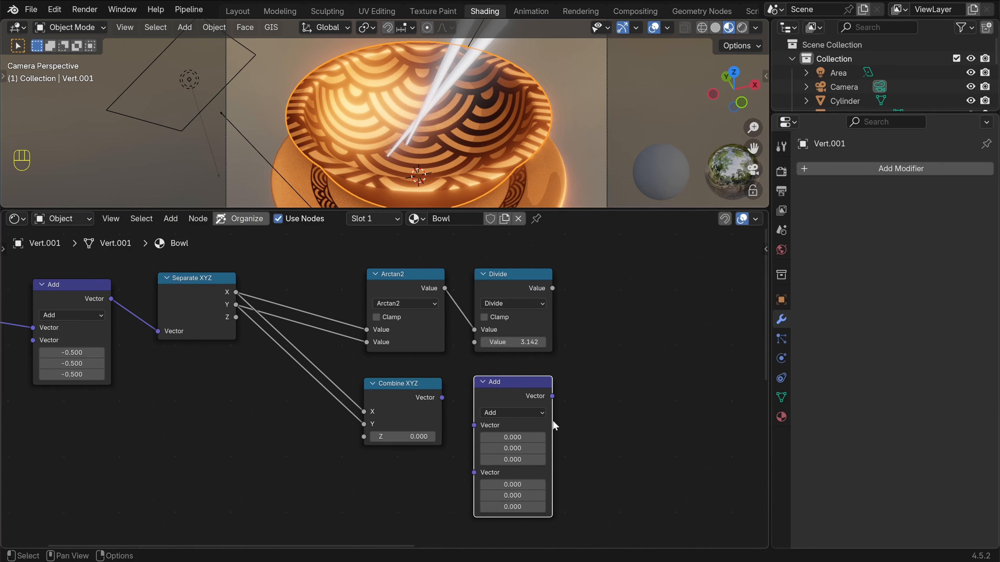
{"action": "left_click", "coordinate": [513, 413]}
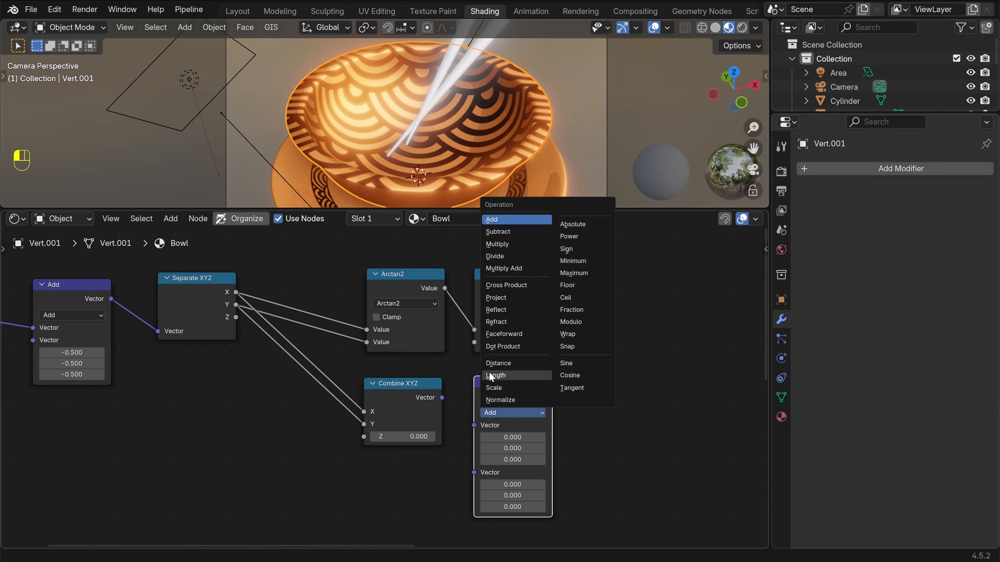
{"action": "left_click", "coordinate": [507, 375]}
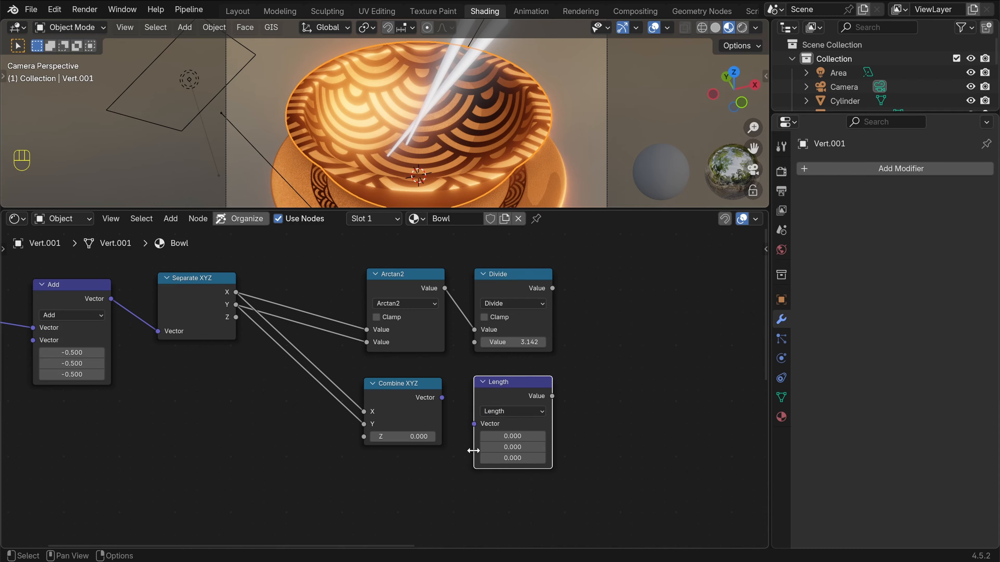
{"action": "left_click_drag", "start_coordinate": [440, 396], "coordinate": [473, 424]}
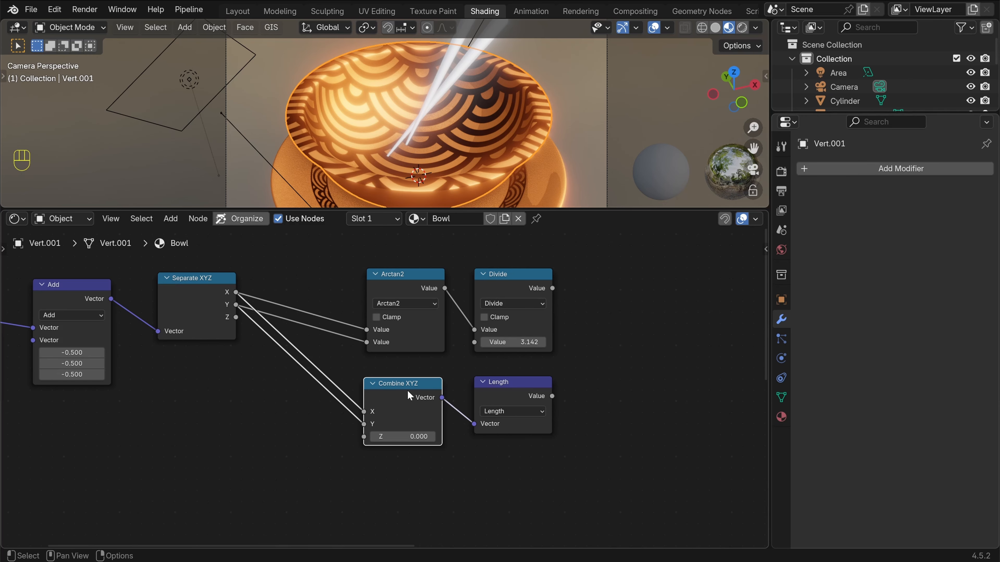
Duplicate Combine XYZ, feed Divide into its X and Length into its Y, and connect its output to the Seigaiha_Pattern.png Vector input
{"action": "key", "text": "shift+d"}
{"action": "left_click", "coordinate": [646, 325]}
{"action": "middle_click_drag", "start_coordinate": [657, 410], "coordinate": [484, 412]}
{"action": "left_click_drag", "start_coordinate": [379, 290], "coordinate": [430, 342]}
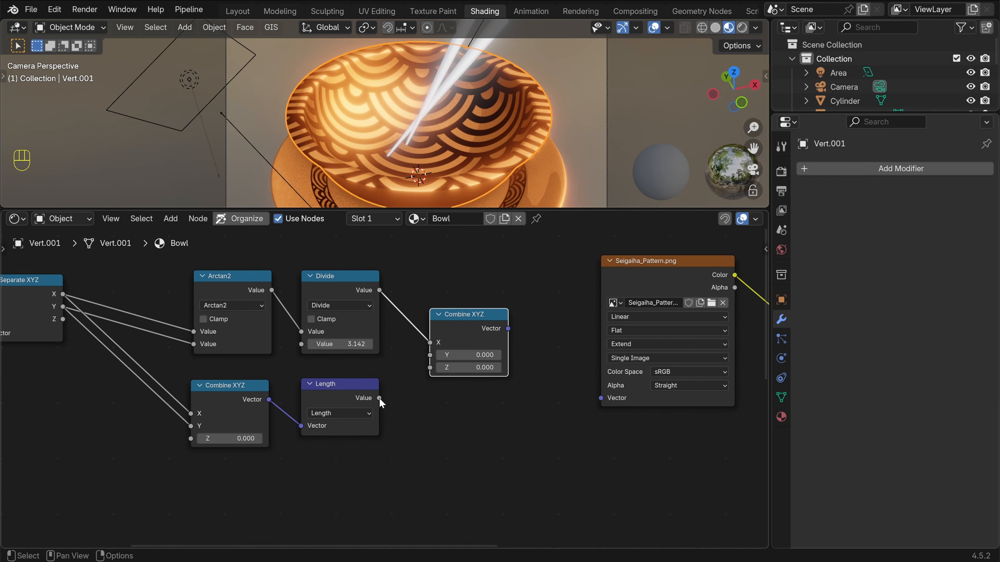
{"action": "left_click_drag", "start_coordinate": [379, 398], "coordinate": [429, 355]}
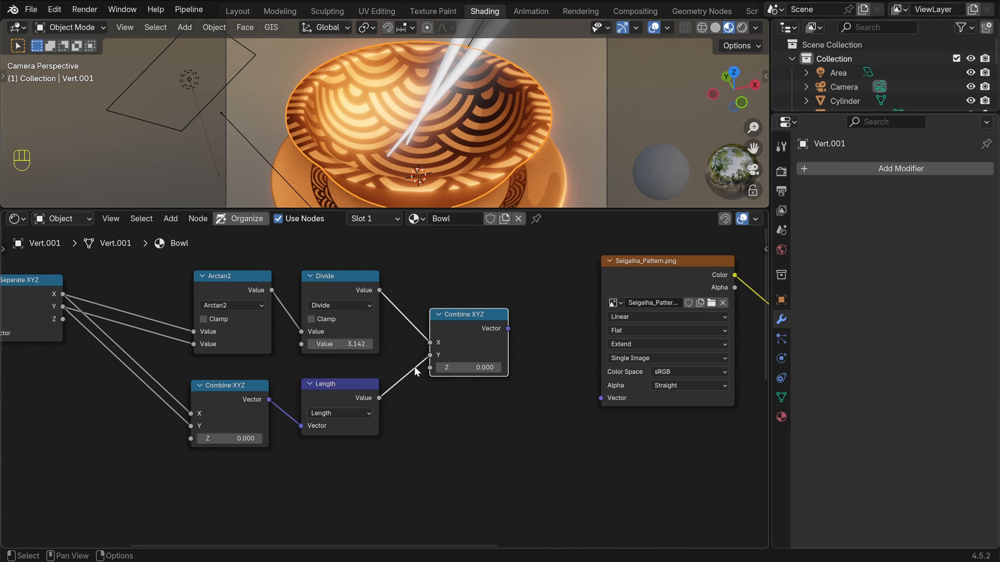
{"action": "left_click_drag", "start_coordinate": [508, 329], "coordinate": [600, 398]}
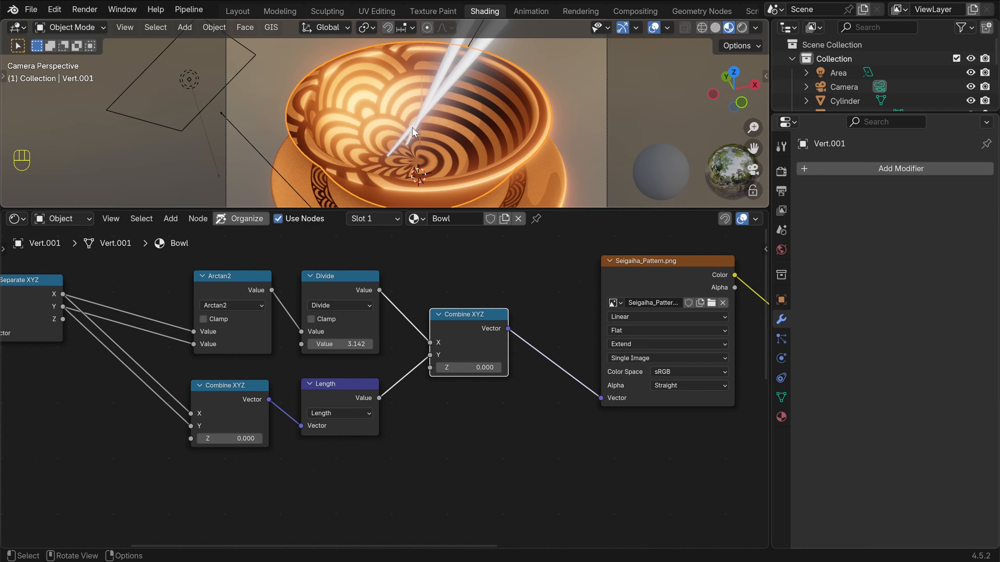
Set the Seigaiha_Pattern.png texture's extension to Repeat and inspect the pattern inside the bowl
{"action": "left_click", "coordinate": [656, 344]}
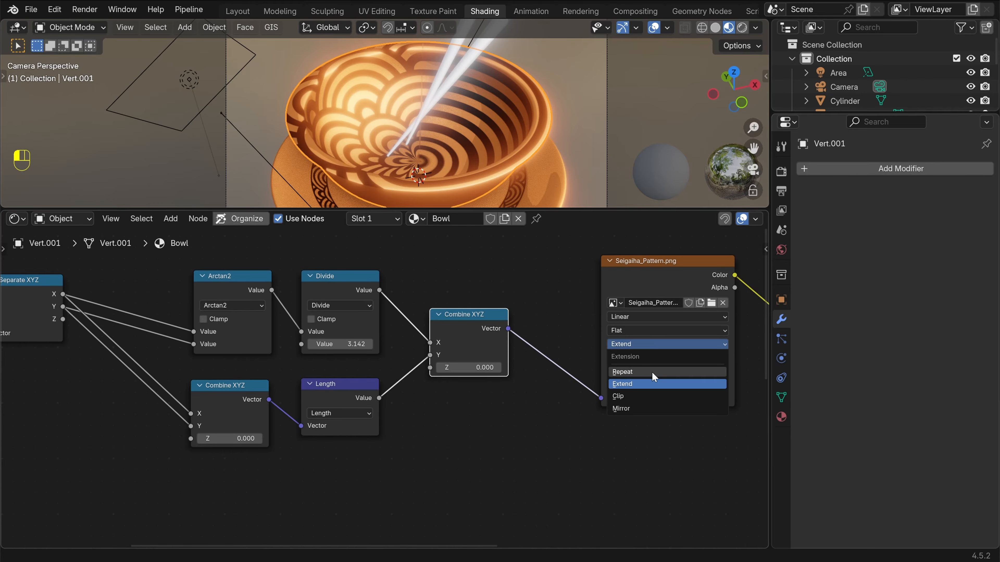
{"action": "left_click", "coordinate": [636, 371]}
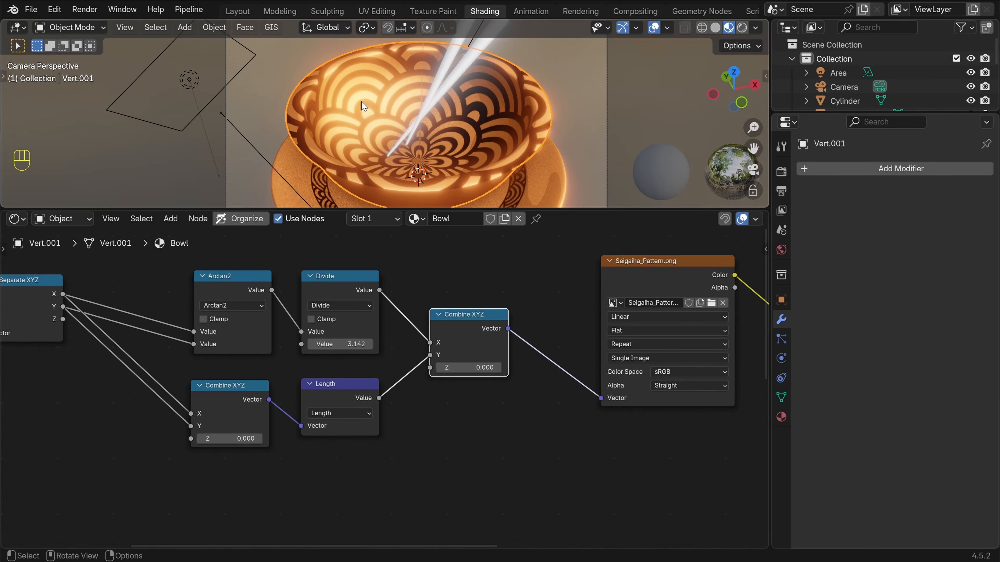
{"action": "middle_click_drag", "start_coordinate": [429, 91], "coordinate": [435, 113], "text": "shift"}
{"action": "scroll", "coordinate": [421, 126], "scroll_direction": "up", "scroll_amount": 4}
{"action": "scroll", "coordinate": [422, 125], "scroll_direction": "down", "scroll_amount": 4}
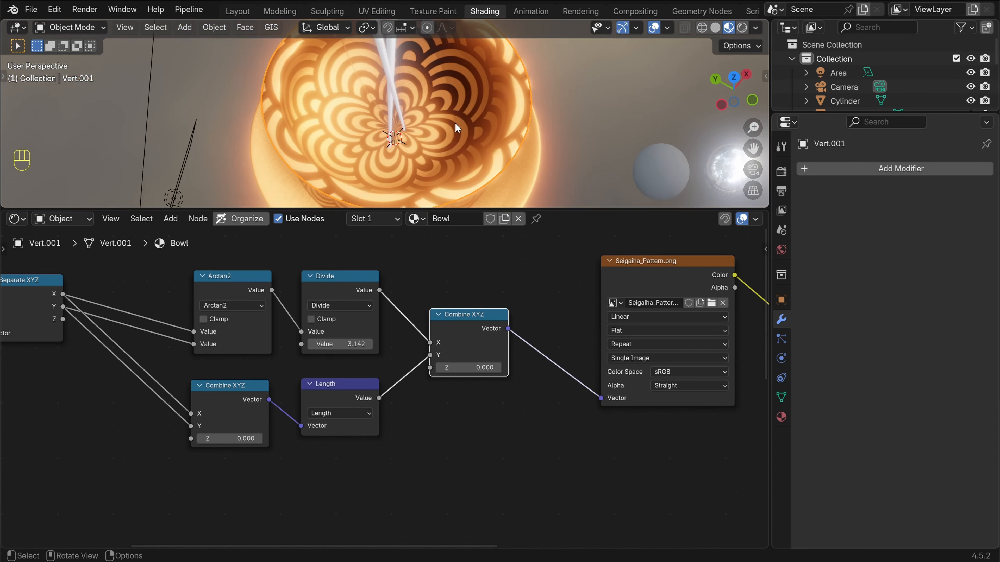
Move the whole node chain from Texture Coordinate to the final Combine XYZ farther away from the Seigaiha_Pattern.png texture
{"action": "scroll", "coordinate": [435, 114], "scroll_direction": "up", "scroll_amount": 3}
{"action": "middle_click_drag", "start_coordinate": [435, 123], "coordinate": [429, 171], "text": "shift"}
{"action": "scroll", "coordinate": [430, 107], "scroll_direction": "down", "scroll_amount": 3}
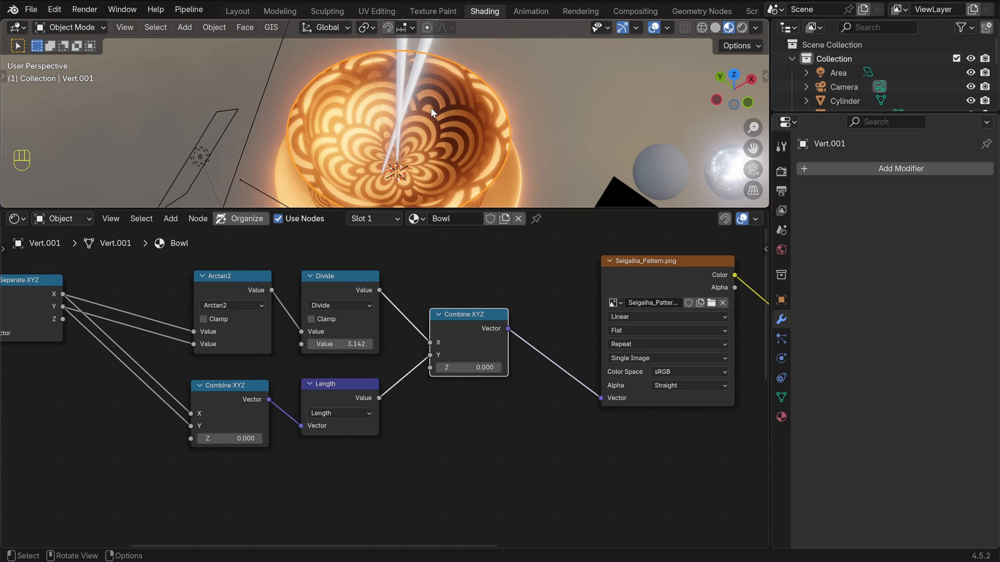
{"action": "scroll", "coordinate": [306, 409], "scroll_direction": "down", "scroll_amount": 5}
{"action": "middle_click_drag", "start_coordinate": [306, 409], "coordinate": [474, 411]}
{"action": "left_click_drag", "start_coordinate": [93, 286], "coordinate": [607, 453]}
{"action": "key", "text": "g"}
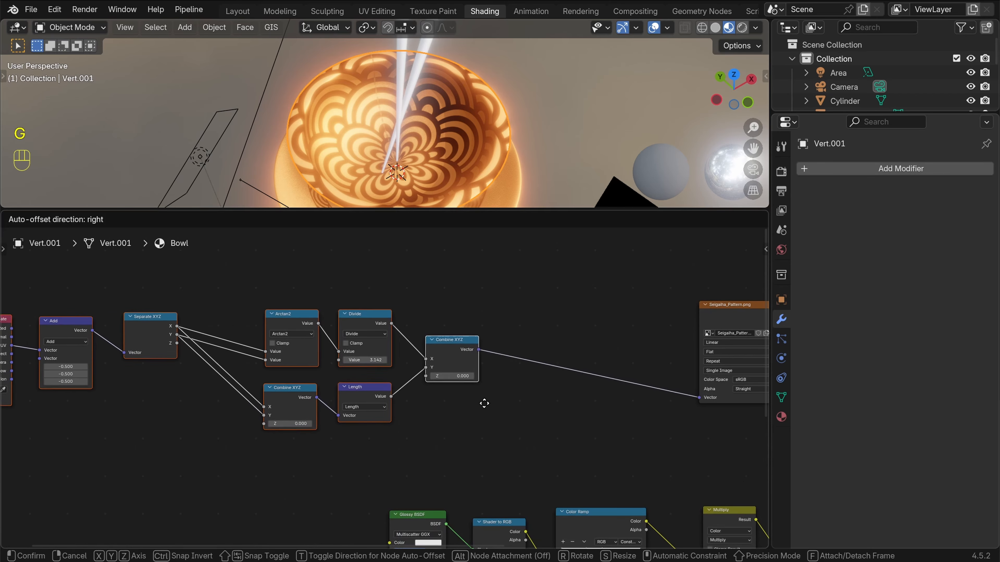
{"action": "left_click", "coordinate": [439, 402]}
Insert a Mapping node on the link between Combine XYZ and the Seigaiha_Pattern.png texture
{"action": "scroll", "coordinate": [480, 368], "scroll_direction": "up", "scroll_amount": 2}
{"action": "key", "text": "shift+a"}
{"action": "type", "text": "mapp"}
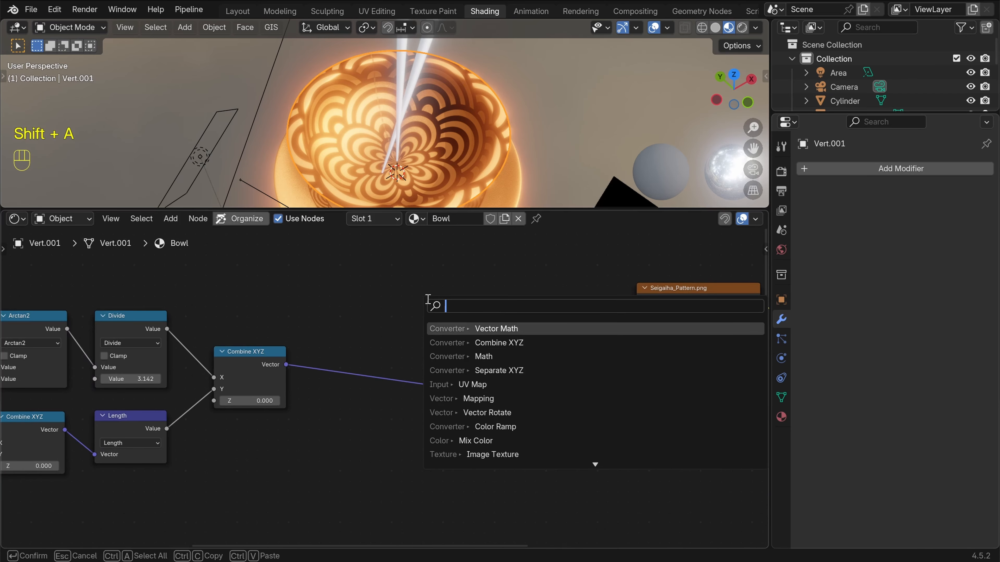
{"action": "left_click", "coordinate": [501, 328]}
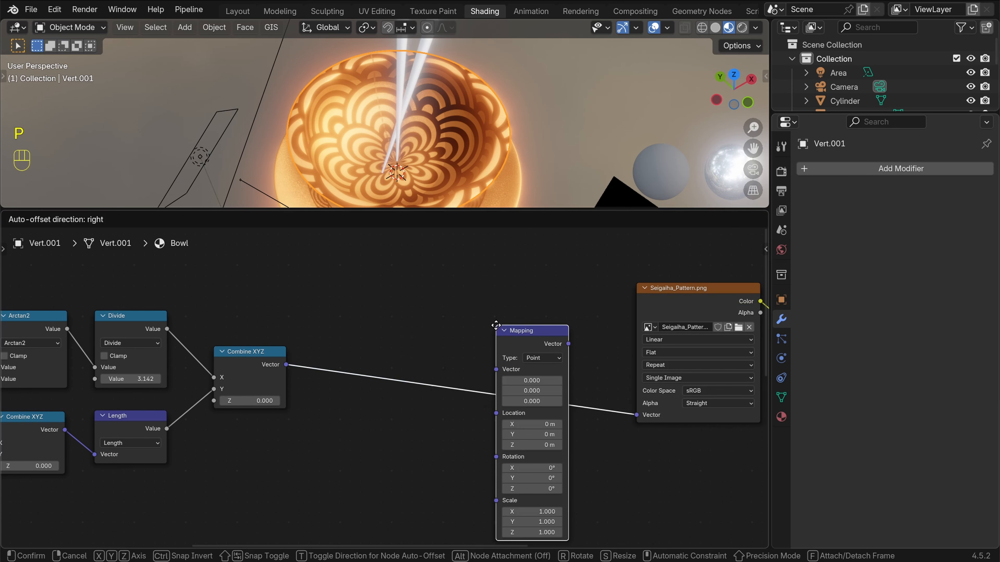
{"action": "left_click", "coordinate": [446, 278]}
Set the Mapping node's scale to 3 on the X, Y and Z axes
{"action": "scroll", "coordinate": [549, 389], "scroll_direction": "up", "scroll_amount": 3}
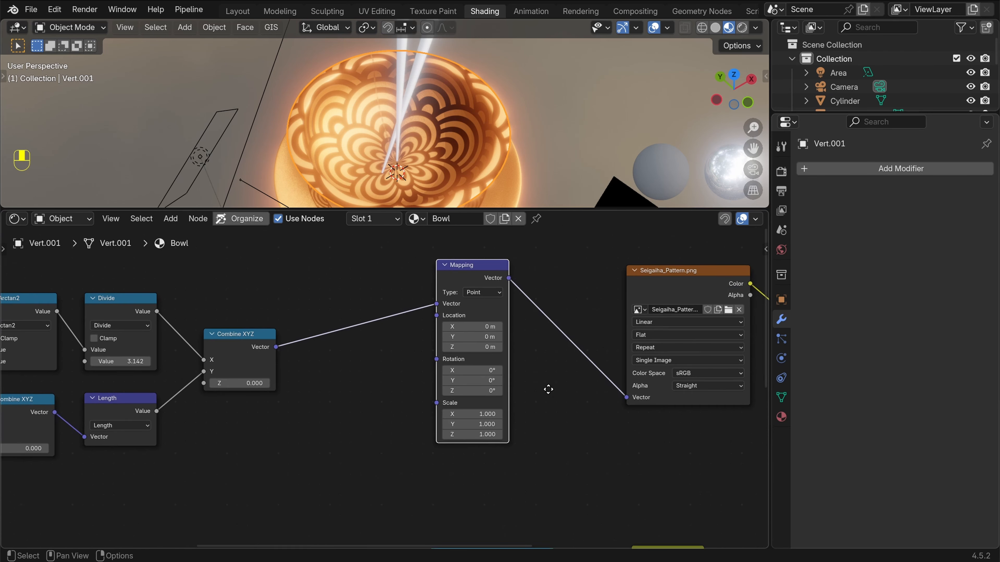
{"action": "left_click", "coordinate": [493, 406]}
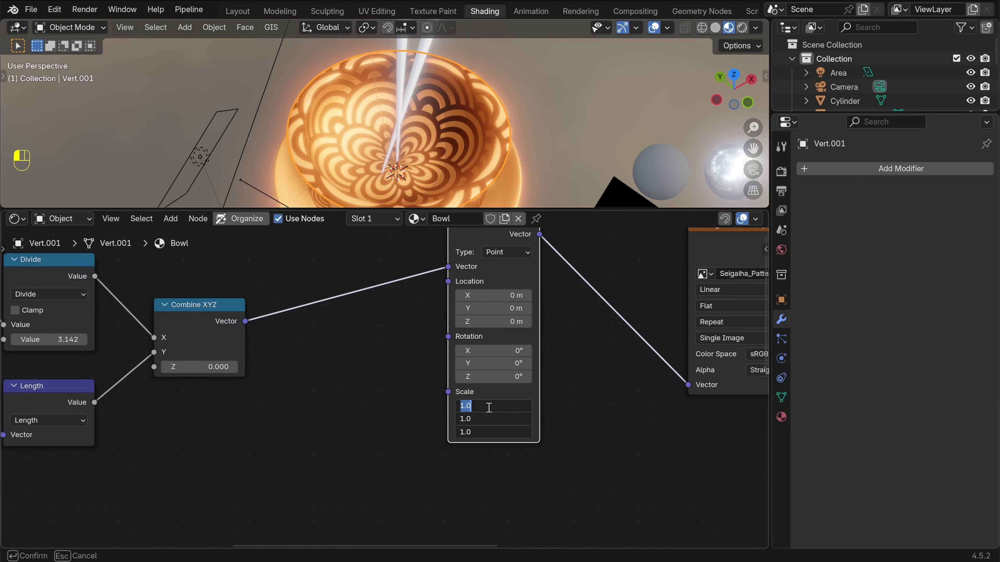
{"action": "type", "text": "3"}
{"action": "key", "text": "Return"}
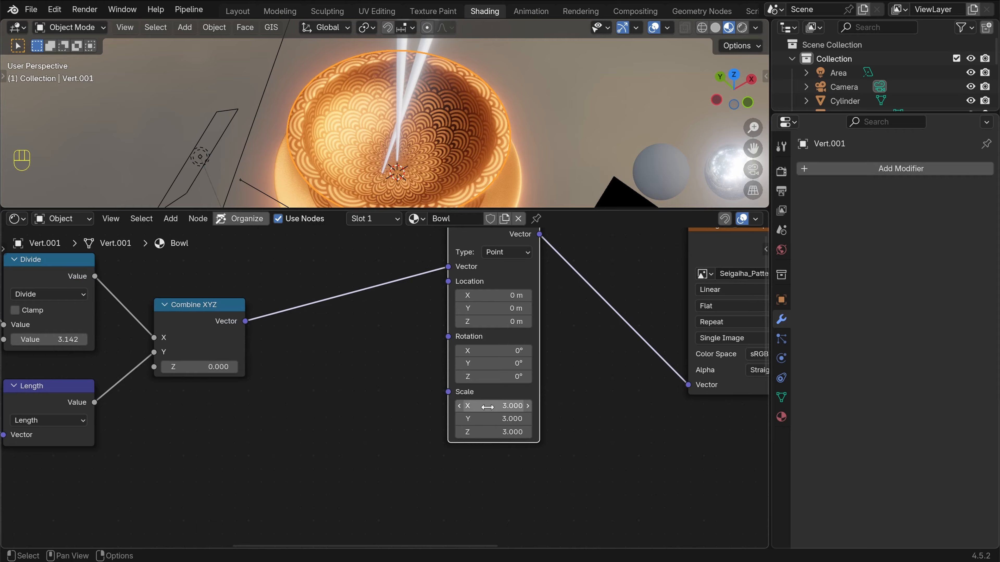
Inspect the repeated pattern on the bowl's inner wall up close and isolate the bowl in local view
{"action": "middle_click_drag", "start_coordinate": [422, 141], "coordinate": [418, 84]}
{"action": "scroll", "coordinate": [417, 84], "scroll_direction": "up", "scroll_amount": 3}
{"action": "middle_click_drag", "start_coordinate": [347, 82], "coordinate": [189, 104], "text": "shift"}
{"action": "scroll", "coordinate": [377, 81], "scroll_direction": "up", "scroll_amount": 3}
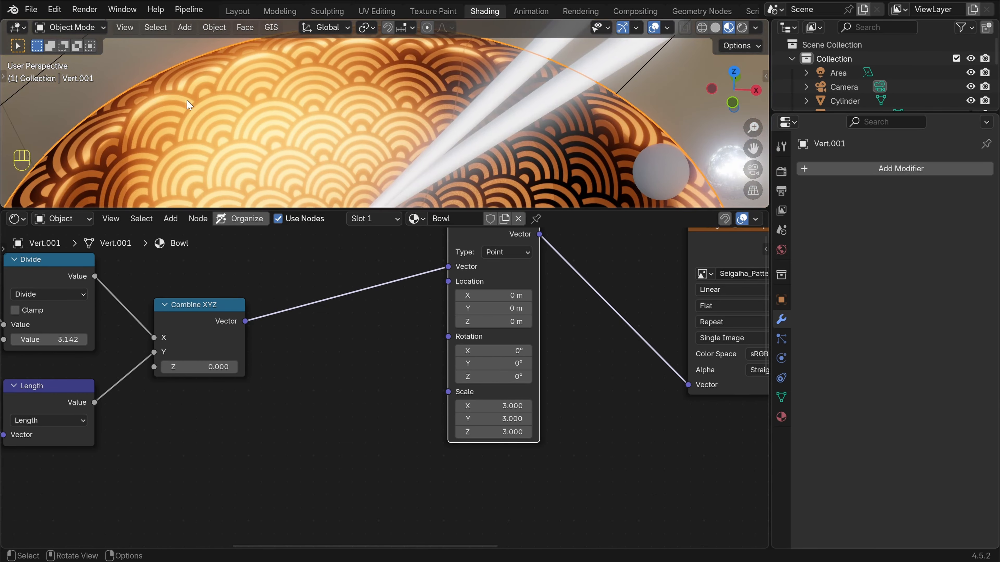
{"action": "scroll", "coordinate": [473, 87], "scroll_direction": "down", "scroll_amount": 3}
{"action": "middle_click_drag", "start_coordinate": [474, 88], "coordinate": [393, 95]}
{"action": "scroll", "coordinate": [426, 148], "scroll_direction": "down", "scroll_amount": 3}
{"action": "key", "text": "KP_Divide"}
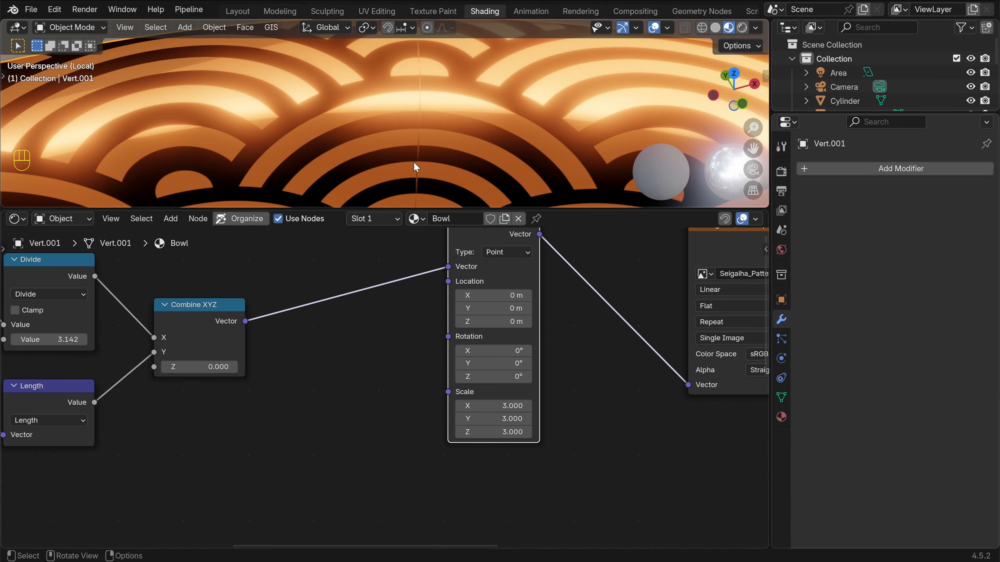
Set the Seigaiha_Pattern.png texture's interpolation to Closest
{"action": "middle_click_drag", "start_coordinate": [678, 388], "coordinate": [375, 422]}
{"action": "left_click", "coordinate": [436, 339]}
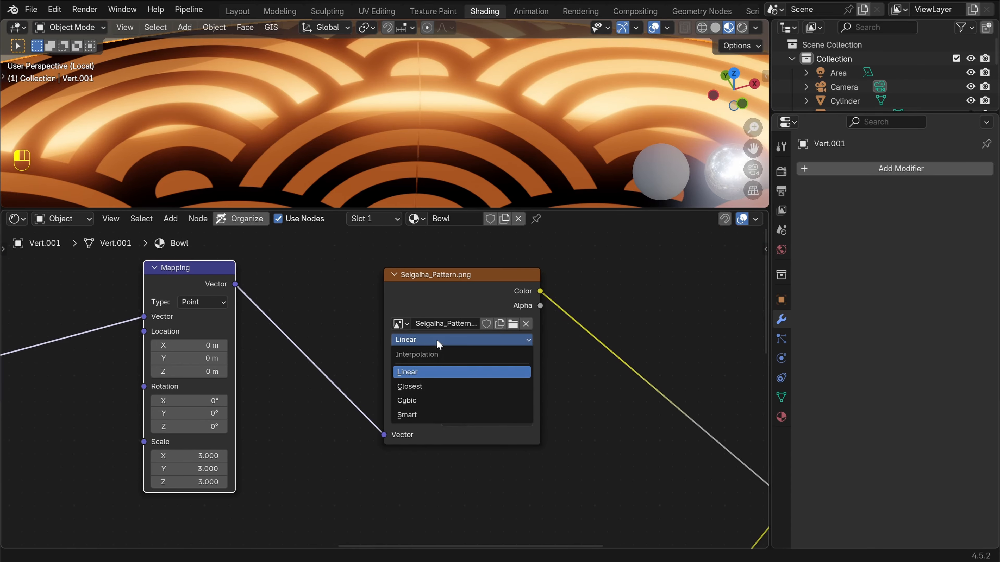
{"action": "left_click", "coordinate": [428, 387]}
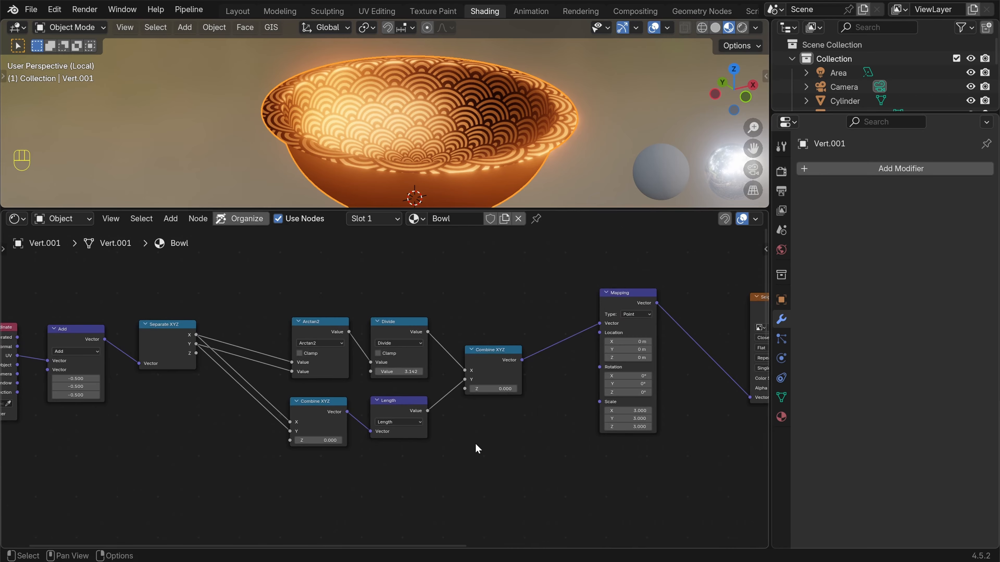
Add a Math node below the Length node and set its operation to Less Than
{"action": "scroll", "coordinate": [475, 444], "scroll_direction": "up", "scroll_amount": 3}
{"action": "middle_click_drag", "start_coordinate": [501, 470], "coordinate": [452, 395], "text": "shift"}
{"action": "scroll", "coordinate": [449, 394], "scroll_direction": "up", "scroll_amount": 2}
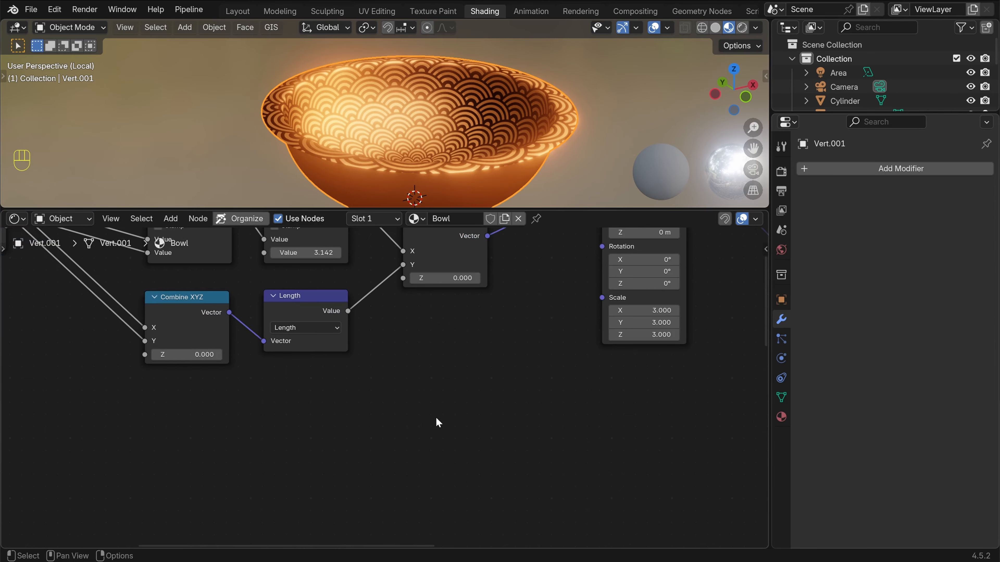
{"action": "key", "text": "shift+a"}
{"action": "left_click", "coordinate": [392, 294]}
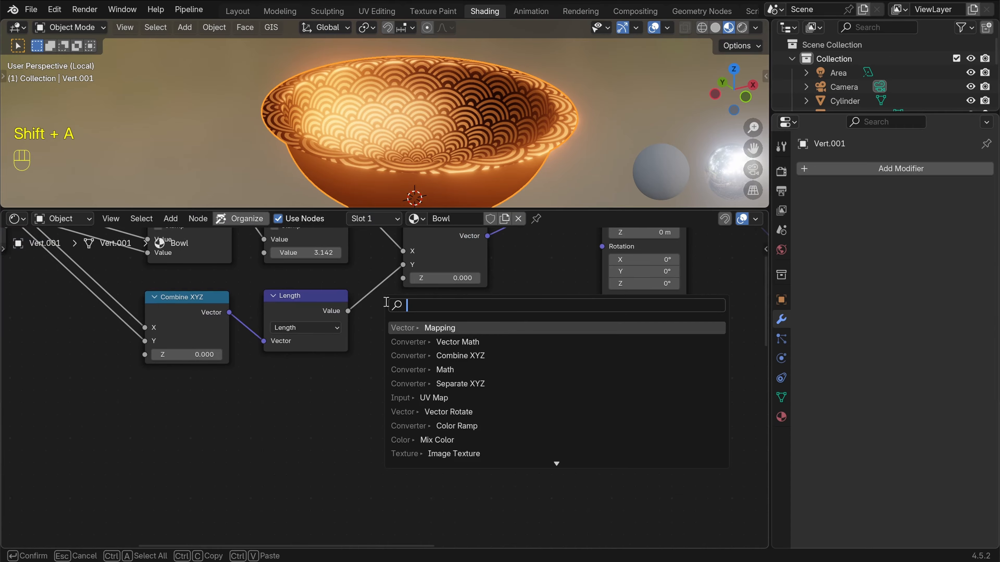
{"action": "type", "text": "add"}
{"action": "key", "text": "Return"}
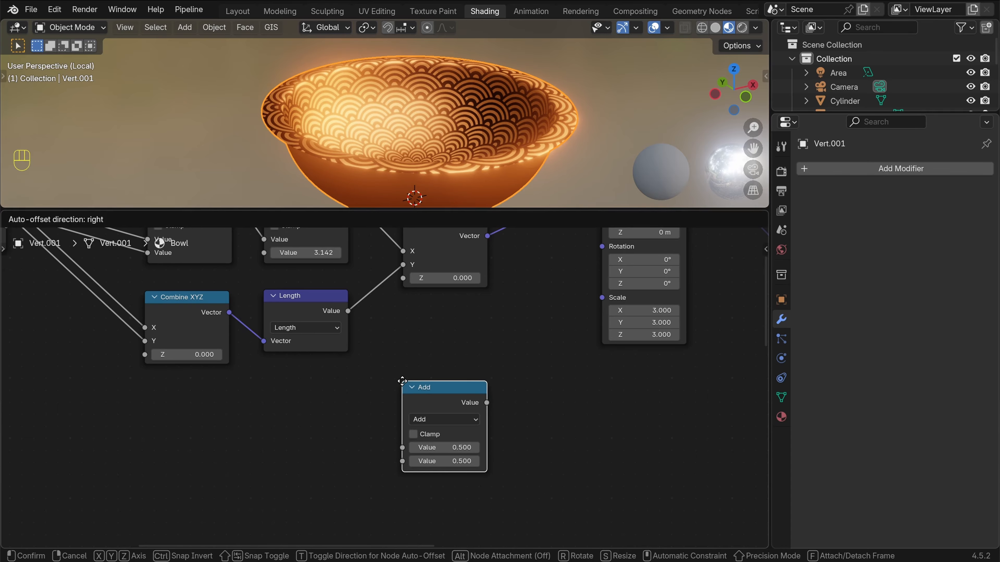
{"action": "left_click", "coordinate": [402, 381]}
{"action": "middle_click_drag", "start_coordinate": [546, 439], "coordinate": [558, 410]}
{"action": "left_click", "coordinate": [446, 390]}
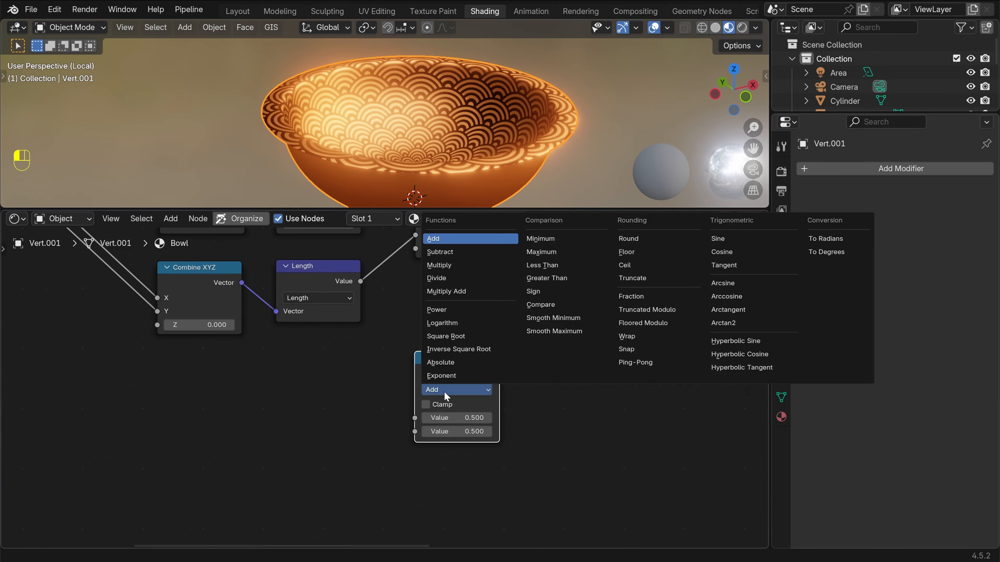
{"action": "left_click", "coordinate": [549, 264]}
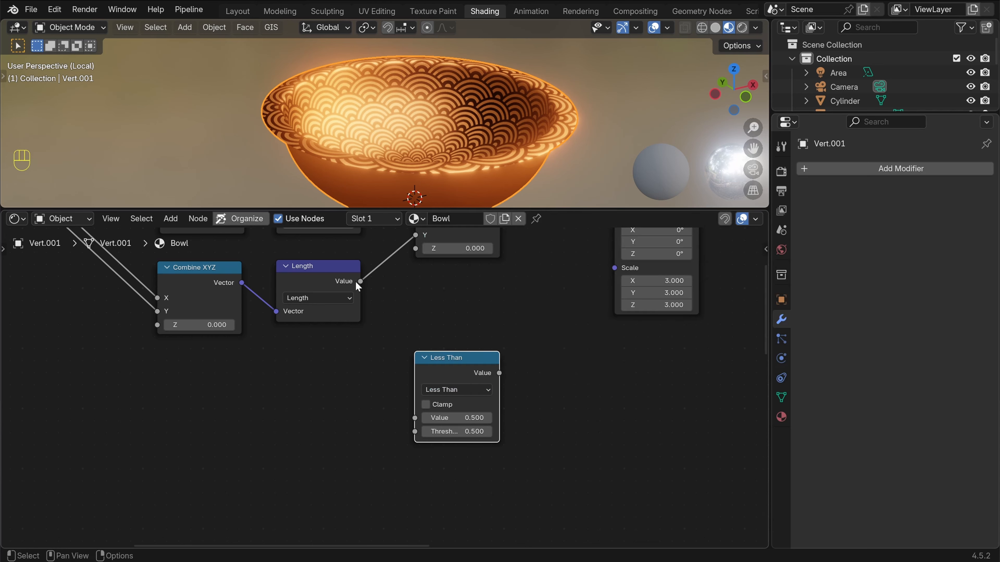
Connect Length's output to Less Than's Value input, preview the mask on the bowl and set its threshold to 0.450
{"action": "left_click_drag", "start_coordinate": [360, 282], "coordinate": [421, 418]}
{"action": "left_click", "coordinate": [463, 364], "text": "ctrl+shift"}
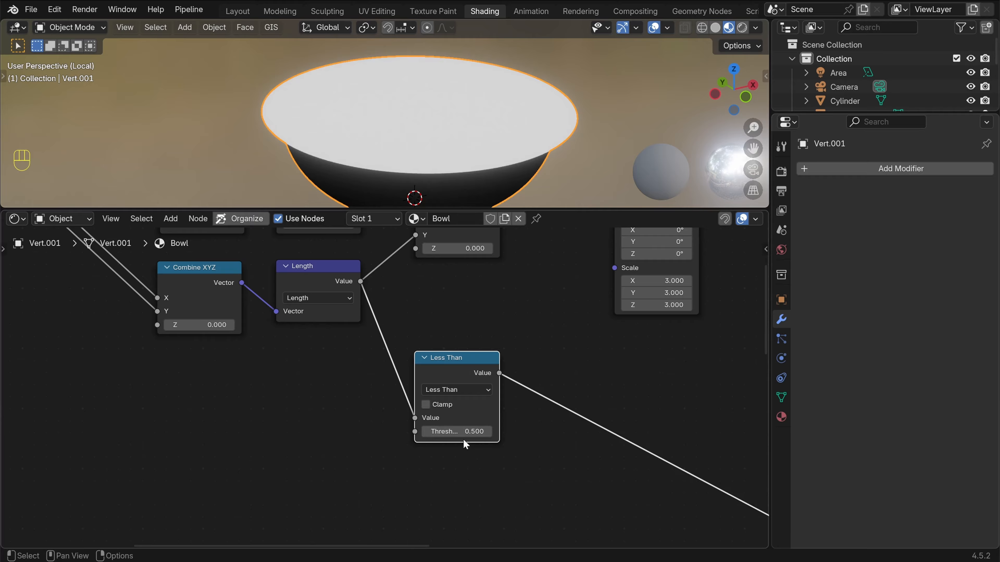
{"action": "mouse_move", "coordinate": [463, 433]}
{"action": "left_mouse_down"}
{"action": "mouse_move", "coordinate": [448, 432]}
{"action": "mouse_move", "coordinate": [472, 432]}
{"action": "mouse_move", "coordinate": [443, 432]}
{"action": "mouse_move", "coordinate": [456, 432]}
{"action": "left_mouse_up"}
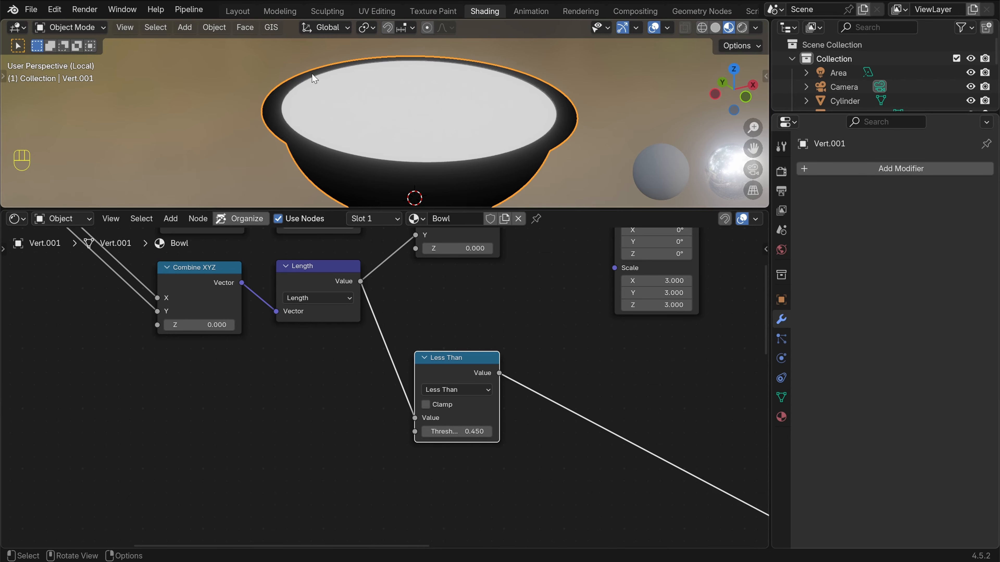
Duplicate the Less Than node, place the copy below it and set its operation to Greater Than
{"action": "scroll", "coordinate": [472, 433], "scroll_direction": "down", "scroll_amount": 3}
{"action": "key", "text": "shift+d"}
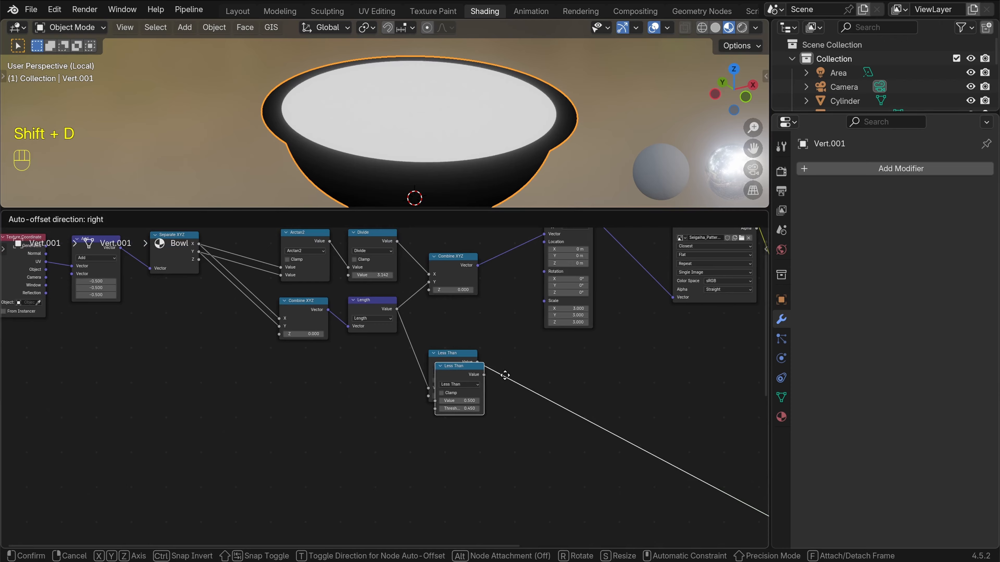
{"action": "left_click", "coordinate": [499, 437]}
{"action": "scroll", "coordinate": [531, 437], "scroll_direction": "up", "scroll_amount": 4}
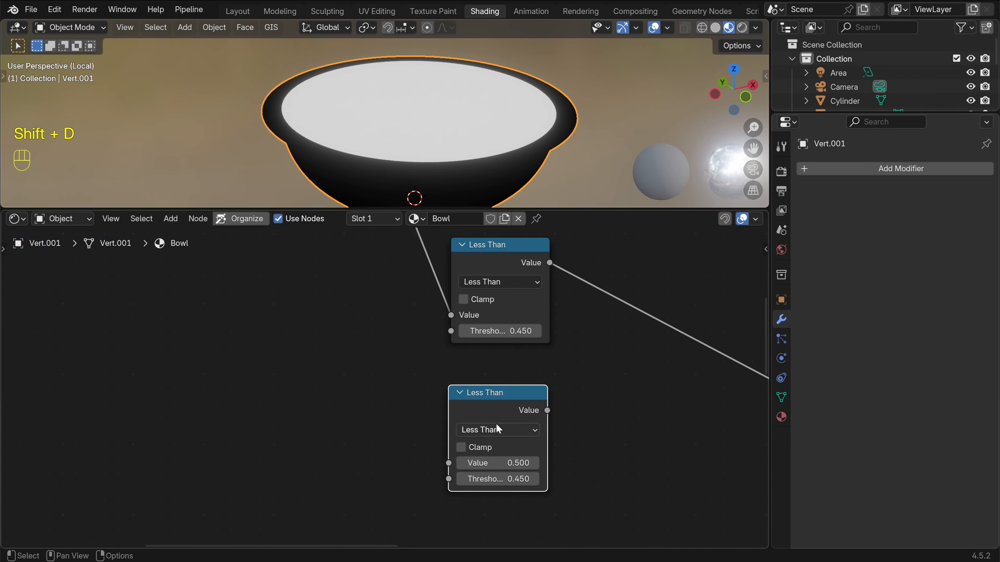
{"action": "left_click", "coordinate": [499, 431]}
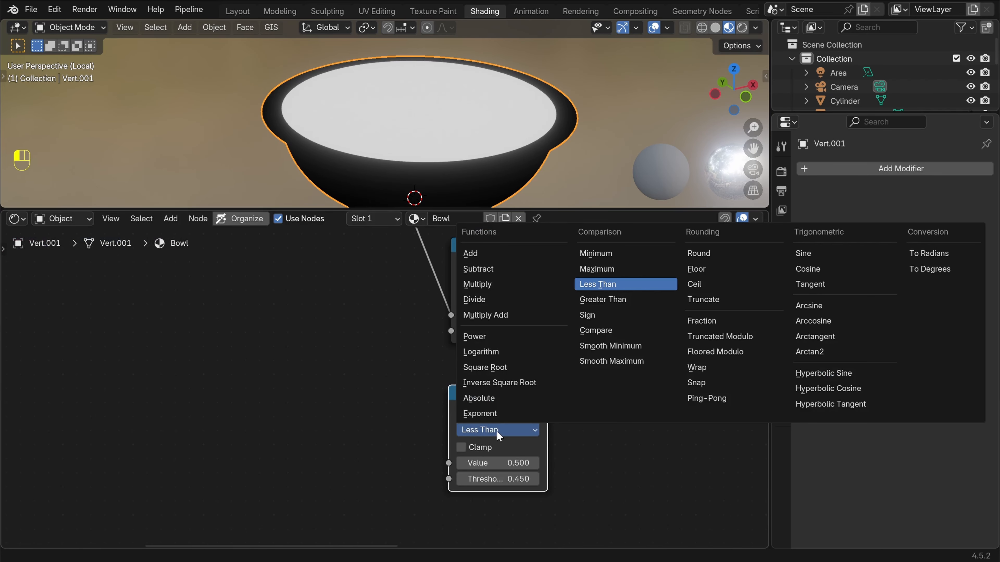
{"action": "left_click", "coordinate": [627, 300]}
Connect Length's output to Greater Than's Value input and preview that mask on the bowl
{"action": "scroll", "coordinate": [409, 452], "scroll_direction": "down", "scroll_amount": 3}
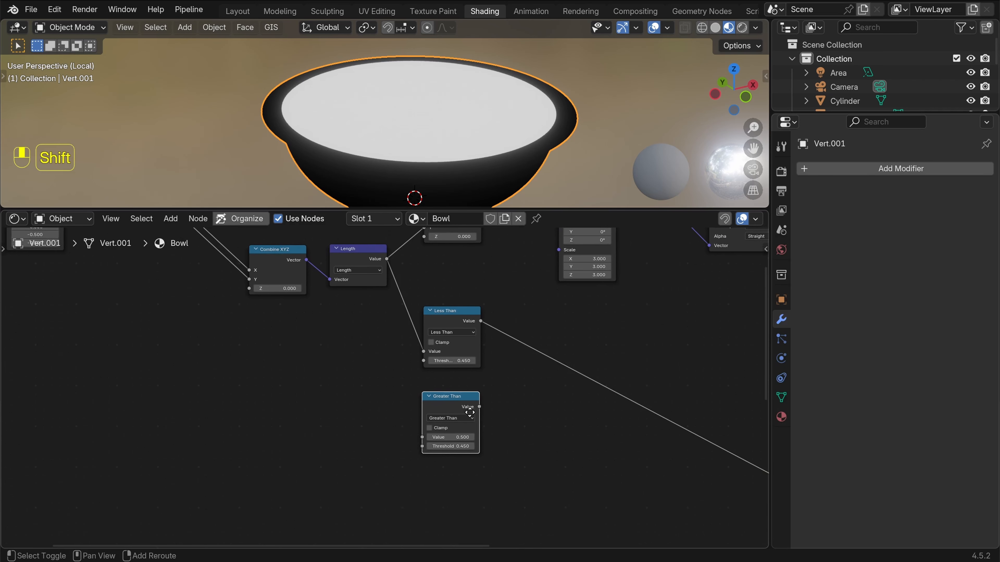
{"action": "scroll", "coordinate": [394, 339], "scroll_direction": "up", "scroll_amount": 1}
{"action": "left_click_drag", "start_coordinate": [394, 249], "coordinate": [439, 471]}
{"action": "left_click", "coordinate": [477, 429], "text": "ctrl+shift"}
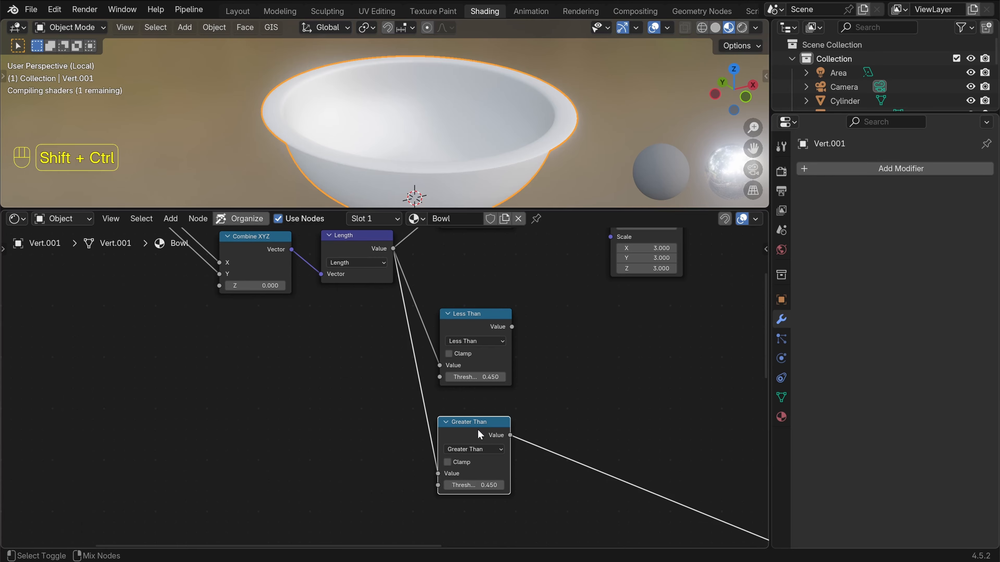
Set the Greater Than threshold to 0.380 and compare the Less Than and Greater Than masks on the bowl
{"action": "left_click_drag", "start_coordinate": [484, 483], "coordinate": [468, 484], "text": "shift"}
{"action": "scroll", "coordinate": [472, 486], "scroll_direction": "up", "scroll_amount": 5}
{"action": "middle_click_drag", "start_coordinate": [547, 455], "coordinate": [554, 503]}
{"action": "mouse_move", "coordinate": [493, 521]}
{"action": "left_mouse_down", "text": "shift"}
{"action": "mouse_move", "coordinate": [508, 521]}
{"action": "mouse_move", "coordinate": [489, 521]}
{"action": "left_mouse_up", "text": "shift"}
{"action": "scroll", "coordinate": [573, 458], "scroll_direction": "down", "scroll_amount": 9}
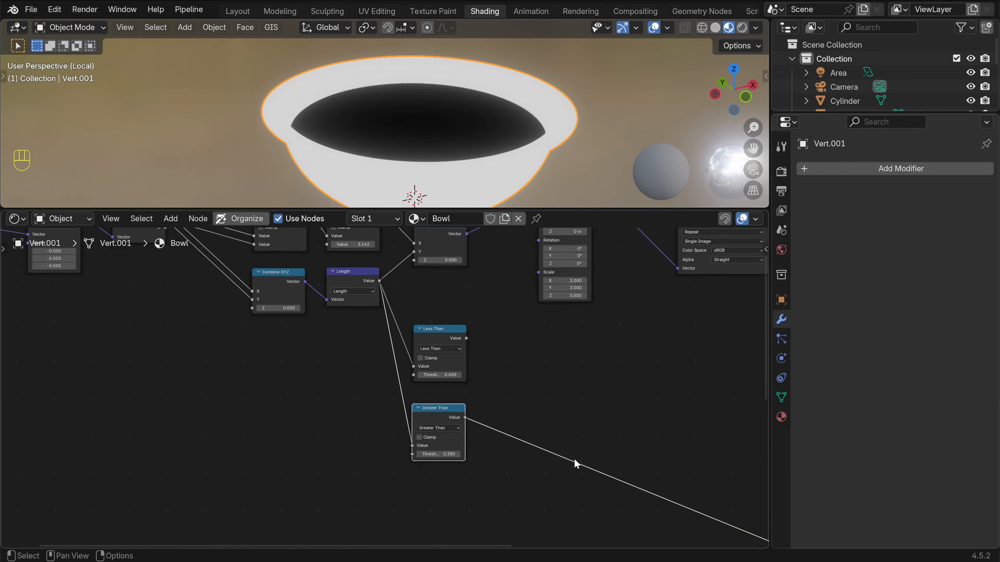
{"action": "middle_click_drag", "start_coordinate": [528, 403], "coordinate": [522, 422]}
{"action": "scroll", "coordinate": [528, 425], "scroll_direction": "up", "scroll_amount": 2}
{"action": "left_click", "coordinate": [417, 354], "text": "ctrl+shift"}
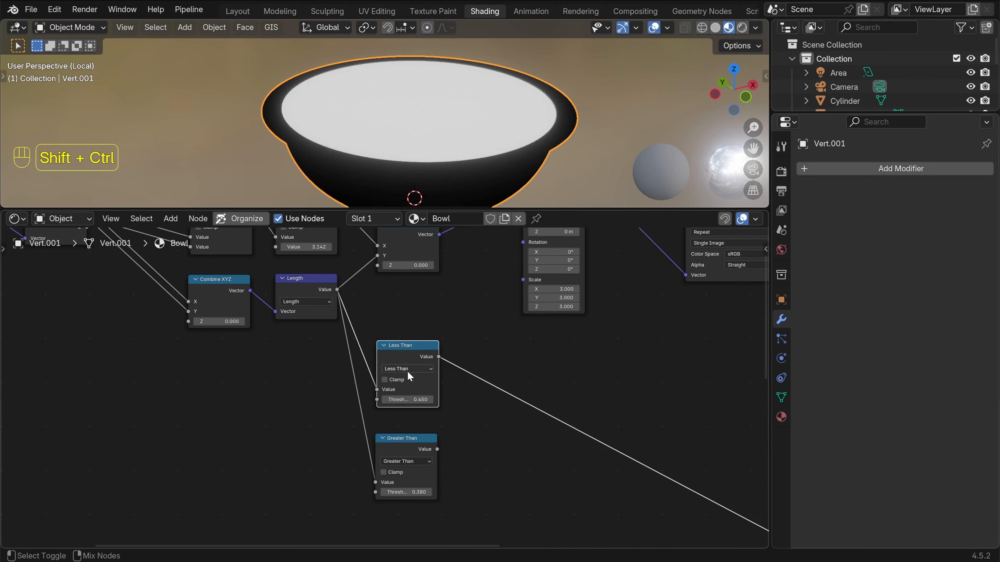
{"action": "left_click", "coordinate": [403, 452], "text": "ctrl+shift"}
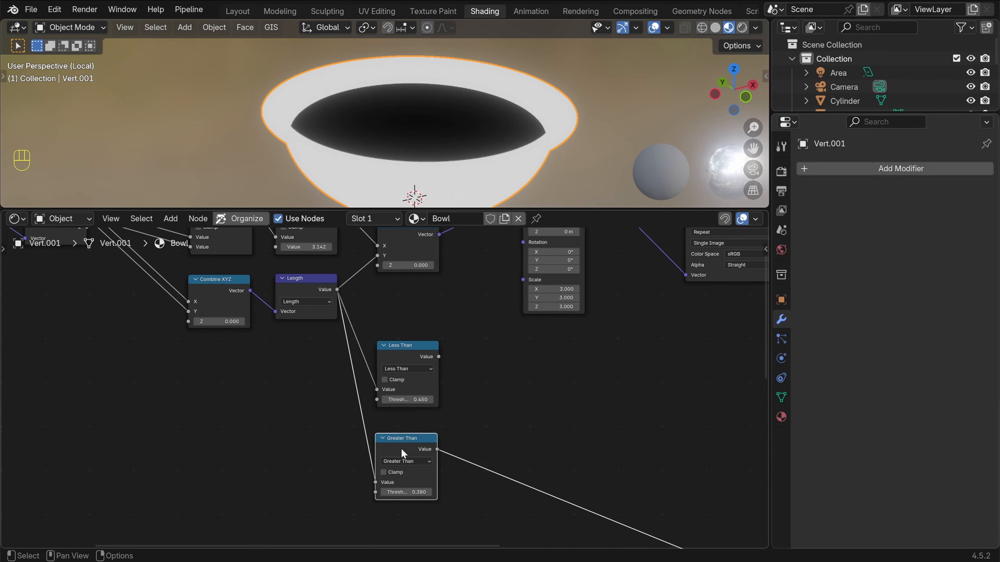
Add a Mix Color node, connecting Greater Than's output to its Factor and Less Than's output to its B input
{"action": "key", "text": "shift+a"}
{"action": "type", "text": "m"}
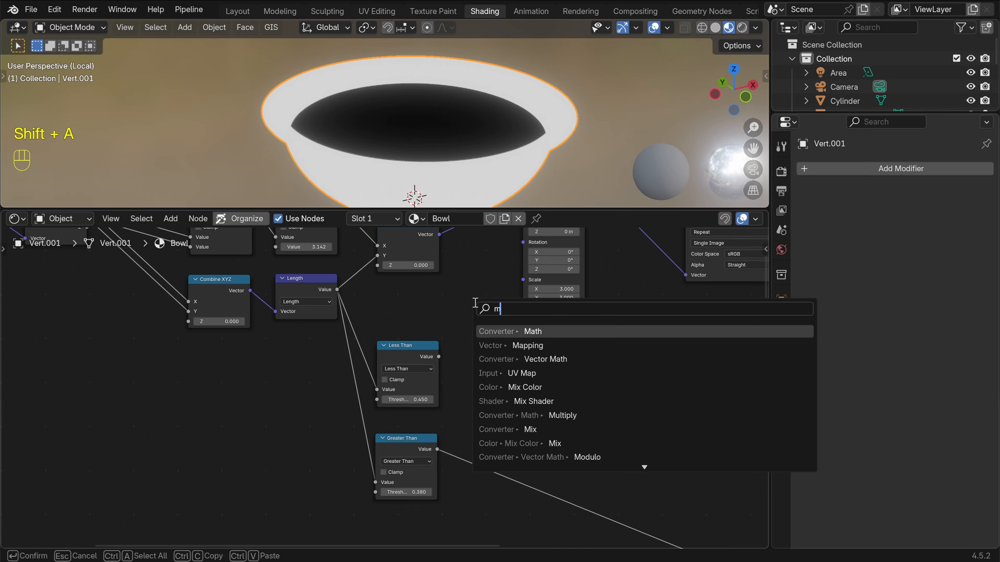
{"action": "type", "text": "ix"}
{"action": "left_click", "coordinate": [555, 359]}
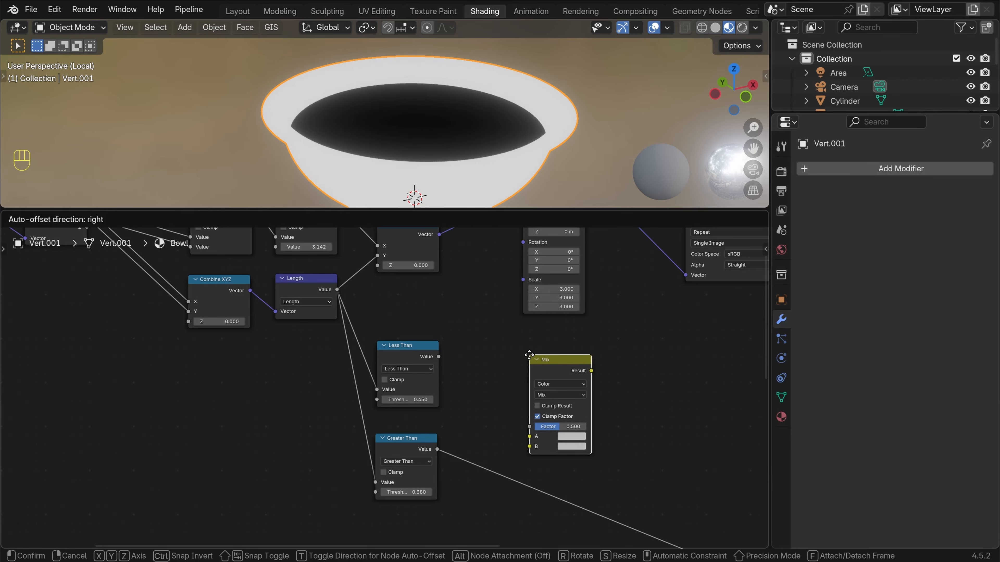
{"action": "left_click", "coordinate": [513, 462]}
{"action": "middle_click_drag", "start_coordinate": [513, 463], "coordinate": [508, 450]}
{"action": "scroll", "coordinate": [482, 444], "scroll_direction": "up", "scroll_amount": 2}
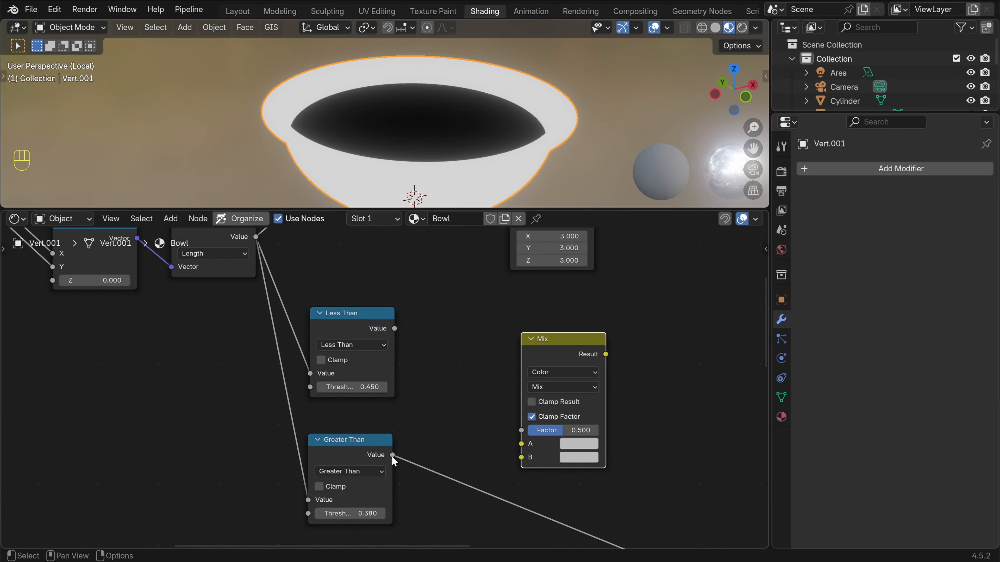
{"action": "left_click_drag", "start_coordinate": [393, 455], "coordinate": [521, 430]}
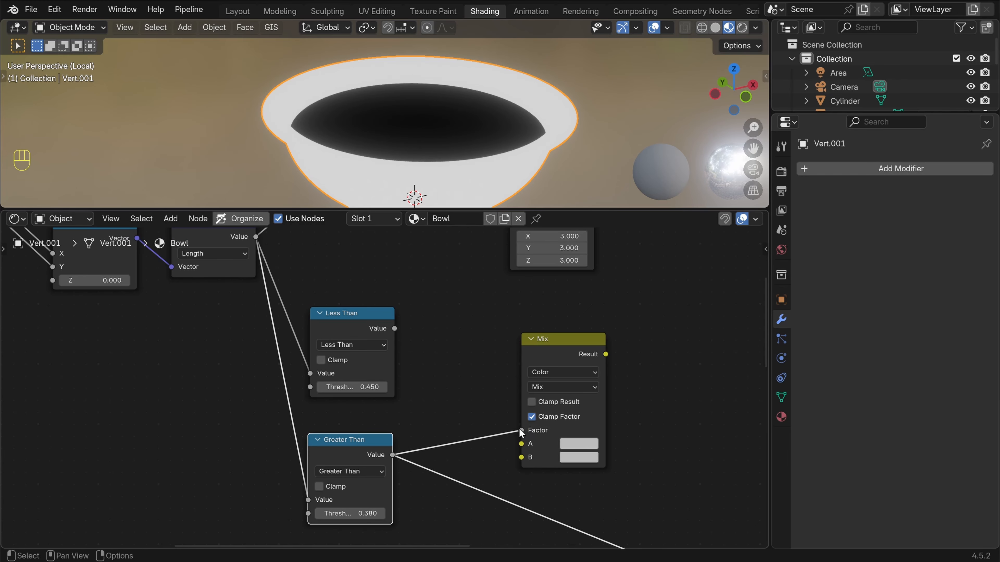
{"action": "left_click_drag", "start_coordinate": [395, 328], "coordinate": [521, 465]}
Set the Mix node's A color to black and preview the combined ring mask on the bowl
{"action": "scroll", "coordinate": [530, 475], "scroll_direction": "up", "scroll_amount": 2}
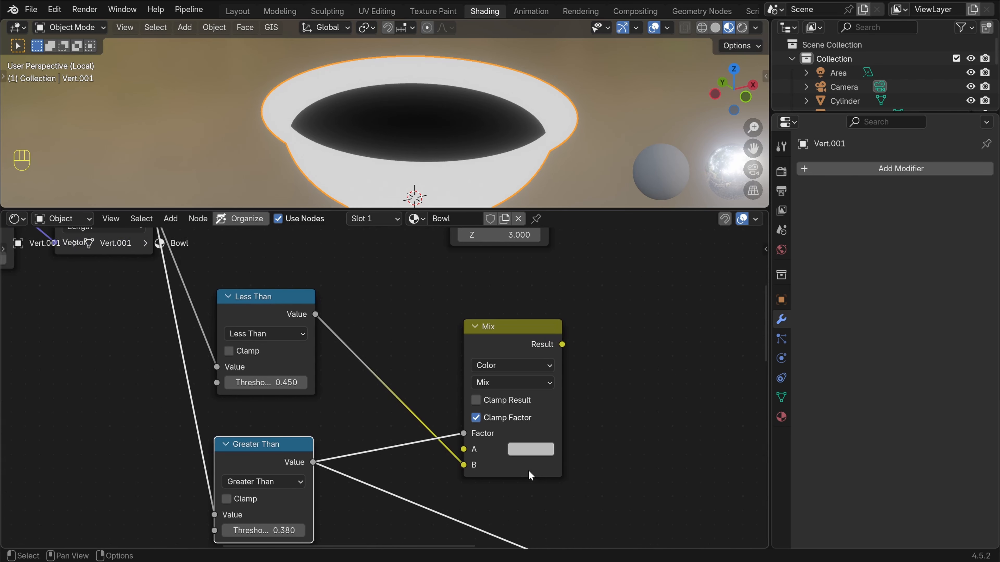
{"action": "left_click", "coordinate": [531, 449]}
{"action": "left_click_drag", "start_coordinate": [636, 236], "coordinate": [636, 333]}
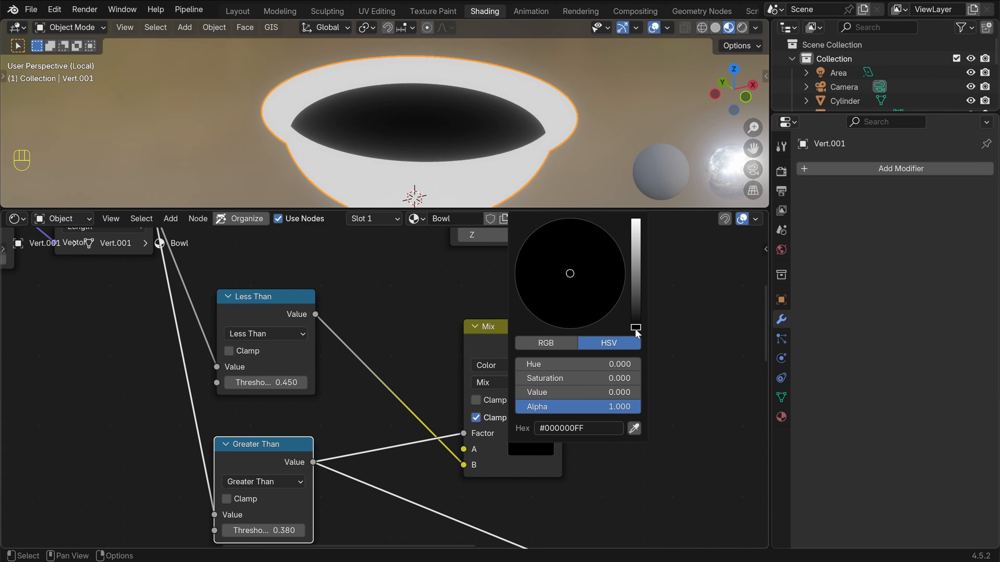
{"action": "left_click", "coordinate": [505, 331], "text": "ctrl+shift"}
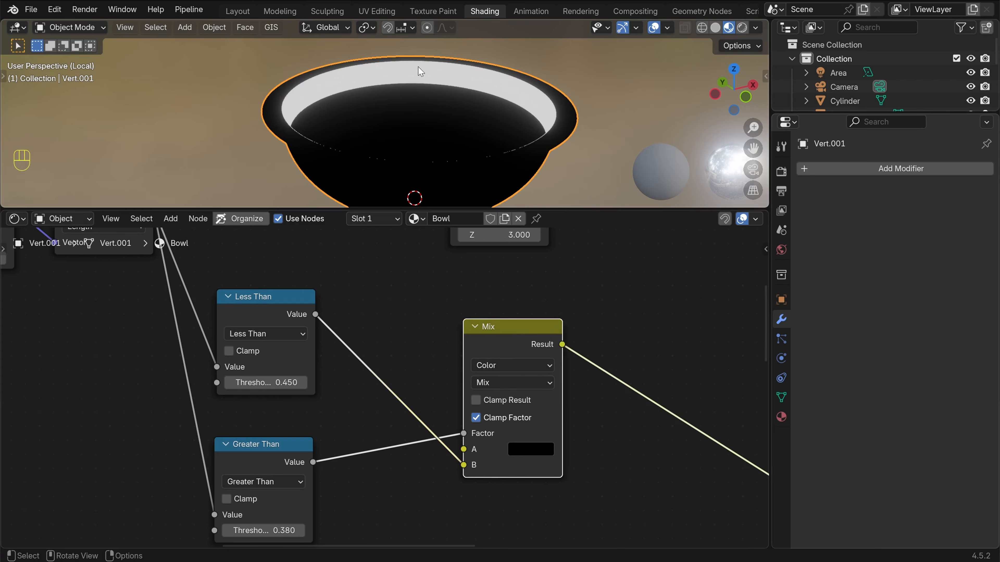
{"action": "scroll", "coordinate": [418, 67], "scroll_direction": "up", "scroll_amount": 2}
{"action": "middle_click_drag", "start_coordinate": [345, 89], "coordinate": [377, 116], "text": "shift"}
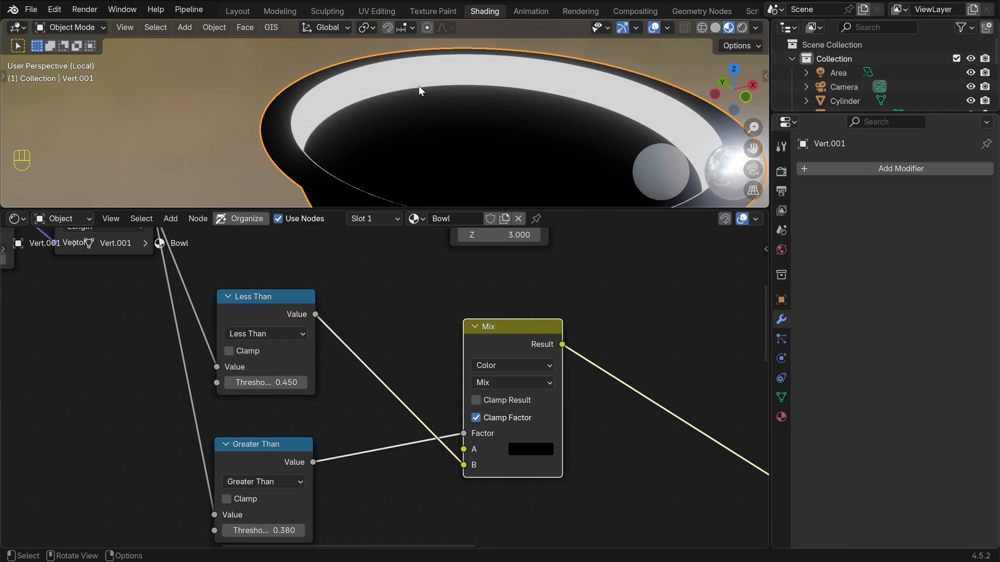
{"action": "middle_click_drag", "start_coordinate": [299, 355], "coordinate": [397, 356]}
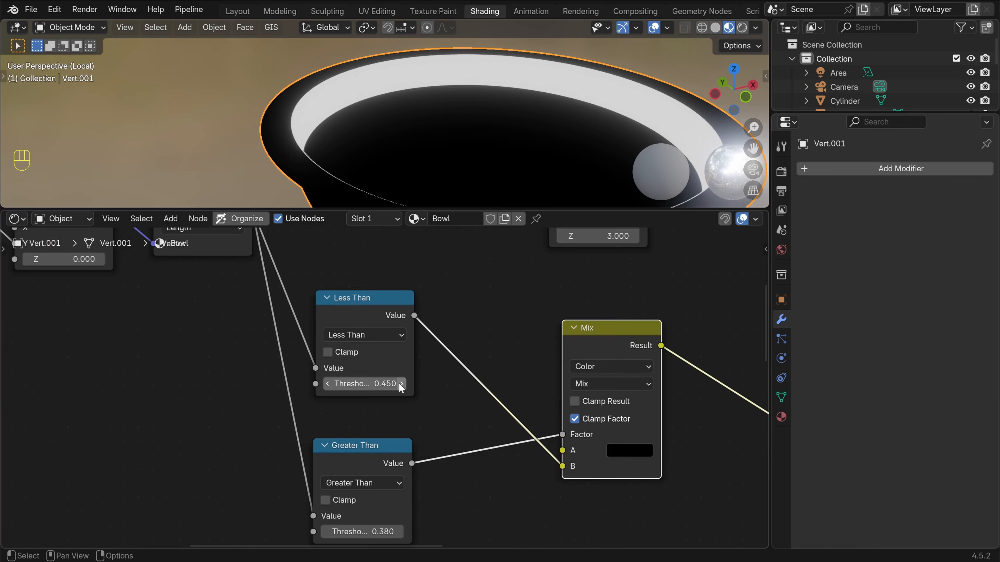
{"action": "mouse_move", "coordinate": [364, 384]}
{"action": "left_mouse_down", "text": "shift"}
{"action": "mouse_move", "coordinate": [378, 383]}
{"action": "mouse_move", "coordinate": [364, 383]}
{"action": "left_mouse_up", "text": "shift"}
{"action": "left_click", "coordinate": [364, 384]}
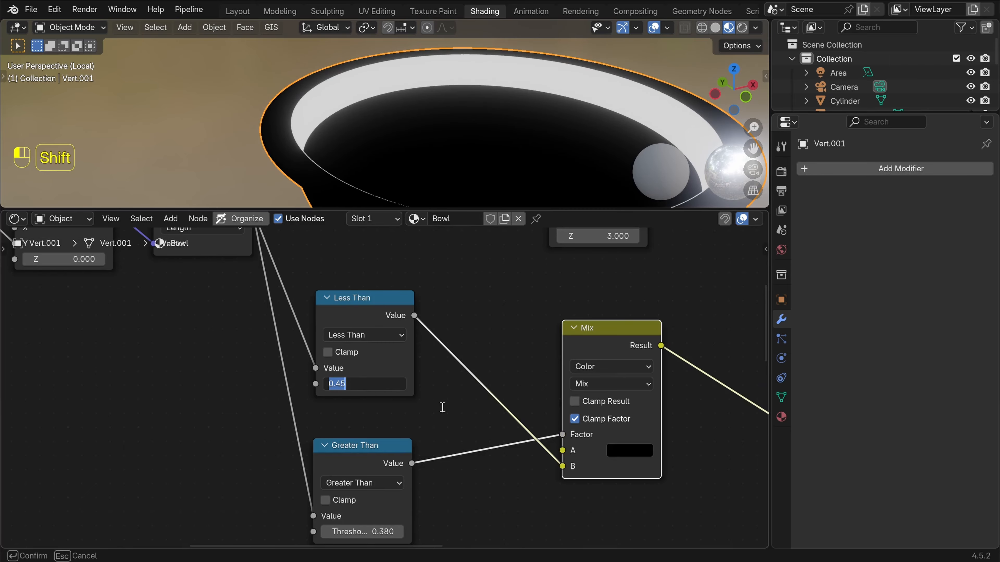
{"action": "left_click", "coordinate": [424, 380]}
Try a Greater Than threshold of 0.320 for the bowl's ring mask, and settle on 0.350
{"action": "scroll", "coordinate": [435, 419], "scroll_direction": "down", "scroll_amount": 3}
{"action": "middle_click_drag", "start_coordinate": [436, 420], "coordinate": [448, 378], "text": "shift"}
{"action": "scroll", "coordinate": [448, 378], "scroll_direction": "up", "scroll_amount": 1}
{"action": "left_click_drag", "start_coordinate": [373, 467], "coordinate": [339, 467], "text": "shift"}
{"action": "scroll", "coordinate": [392, 112], "scroll_direction": "down", "scroll_amount": 4}
{"action": "middle_click_drag", "start_coordinate": [393, 112], "coordinate": [420, 104]}
{"action": "scroll", "coordinate": [419, 103], "scroll_direction": "up", "scroll_amount": 1}
{"action": "middle_click_drag", "start_coordinate": [420, 103], "coordinate": [419, 121], "text": "shift"}
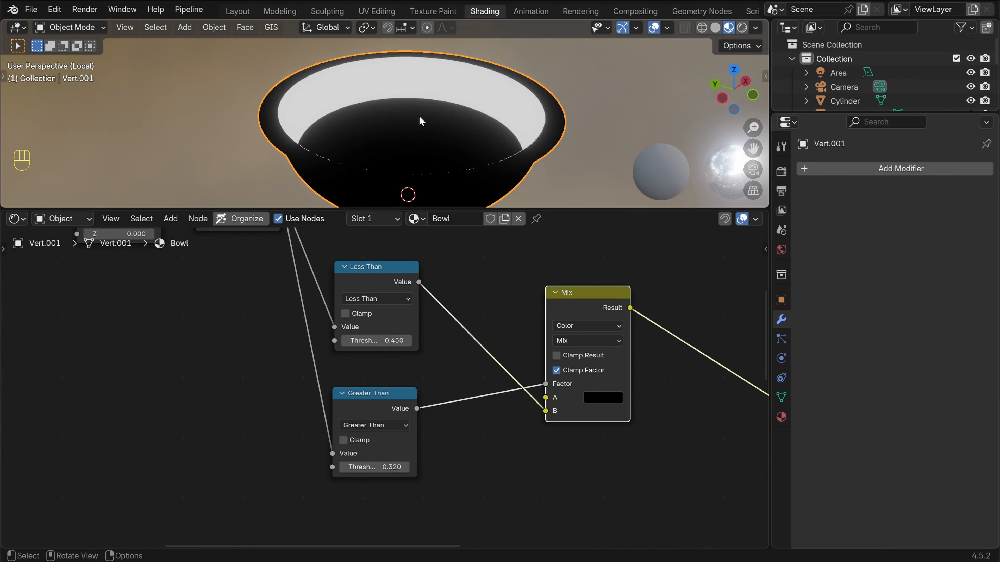
{"action": "left_click_drag", "start_coordinate": [372, 467], "coordinate": [394, 466], "text": "shift"}
{"action": "scroll", "coordinate": [465, 107], "scroll_direction": "down", "scroll_amount": 2}
{"action": "middle_click_drag", "start_coordinate": [464, 107], "coordinate": [464, 101]}
Preview the Seigaiha_Pattern.png texture on the bowl and compare it with the Mix node's ring mask
{"action": "scroll", "coordinate": [446, 425], "scroll_direction": "down", "scroll_amount": 4}
{"action": "middle_click_drag", "start_coordinate": [574, 334], "coordinate": [459, 443], "text": "shift"}
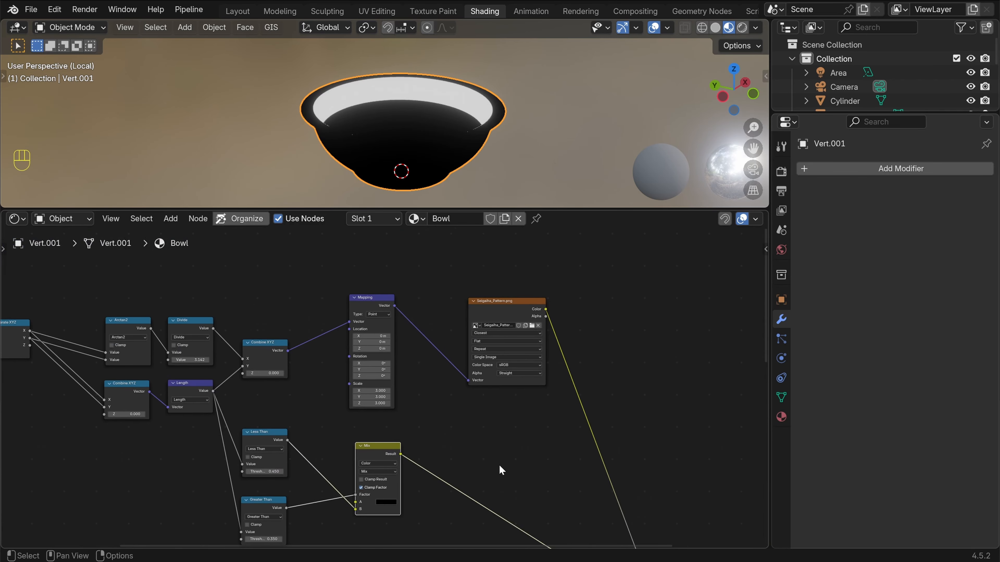
{"action": "left_click", "coordinate": [497, 307], "text": "ctrl+shift"}
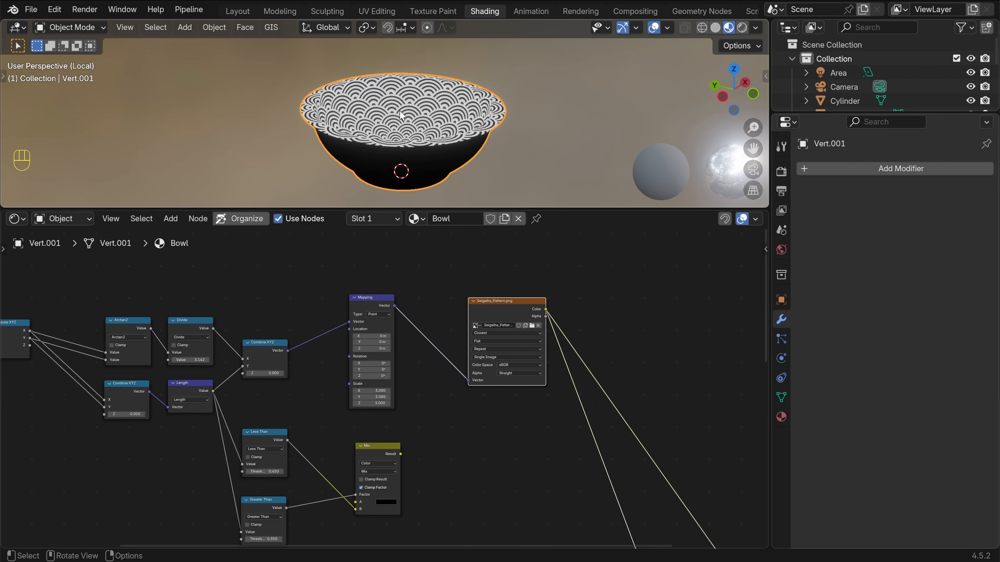
{"action": "left_click", "coordinate": [378, 447], "text": "ctrl+shift"}
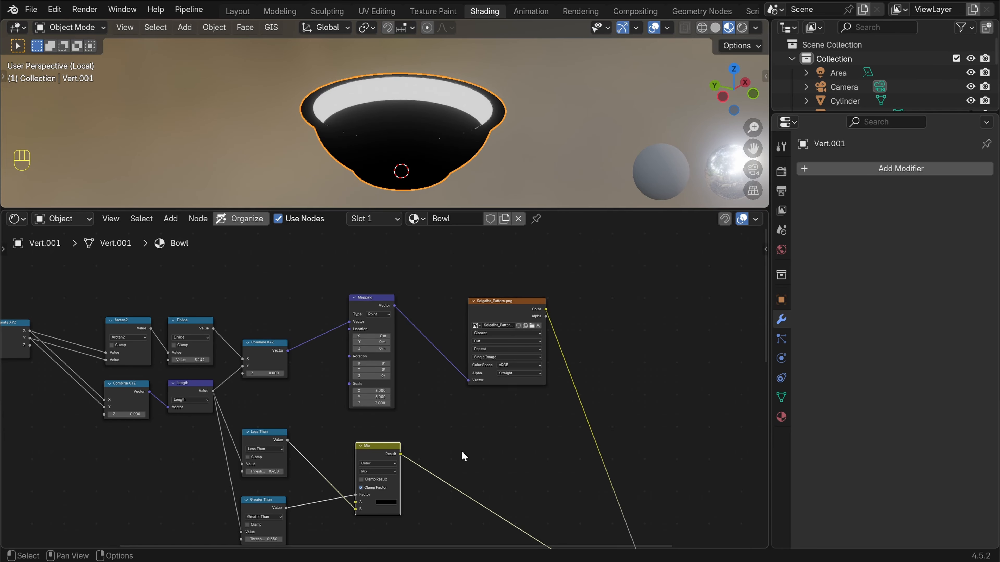
Duplicate the Mix node and connect the original Mix's Result to the duplicate's Factor input
{"action": "scroll", "coordinate": [395, 455], "scroll_direction": "up", "scroll_amount": 3}
{"action": "middle_click_drag", "start_coordinate": [385, 478], "coordinate": [360, 426]}
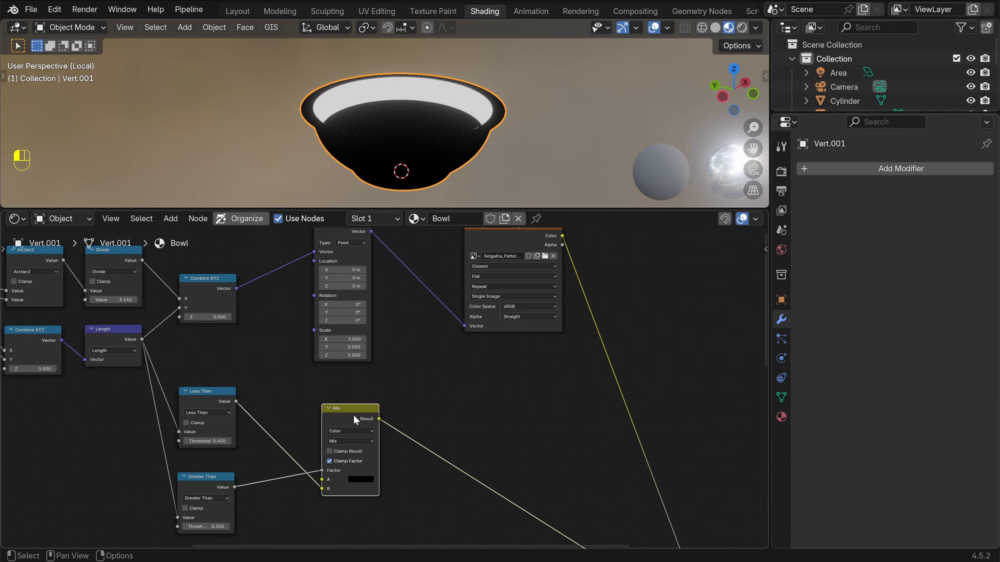
{"action": "key", "text": "shift+d"}
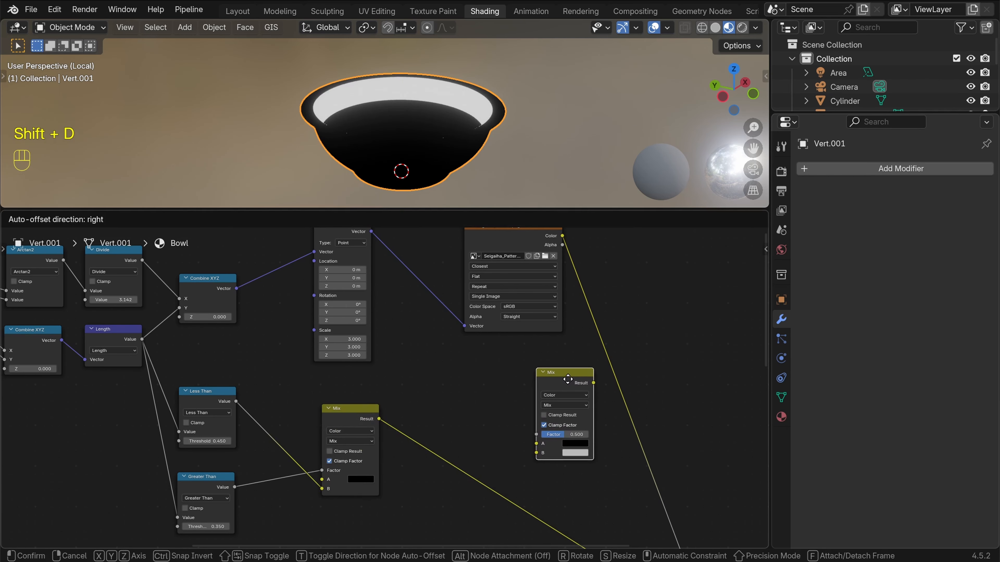
{"action": "left_click", "coordinate": [567, 379]}
{"action": "left_click_drag", "start_coordinate": [379, 419], "coordinate": [408, 394]}
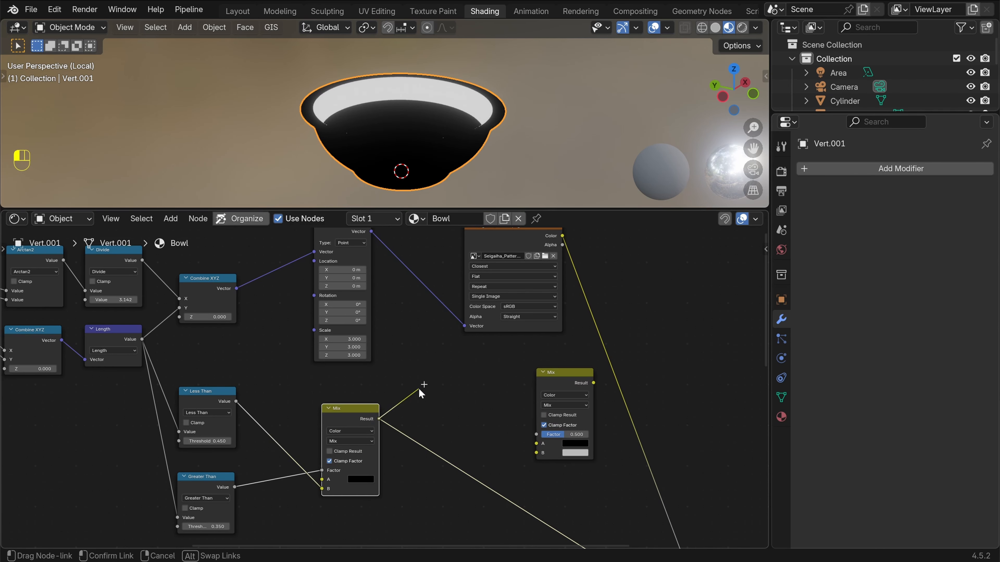
{"action": "left_click_drag", "start_coordinate": [531, 448], "coordinate": [534, 435]}
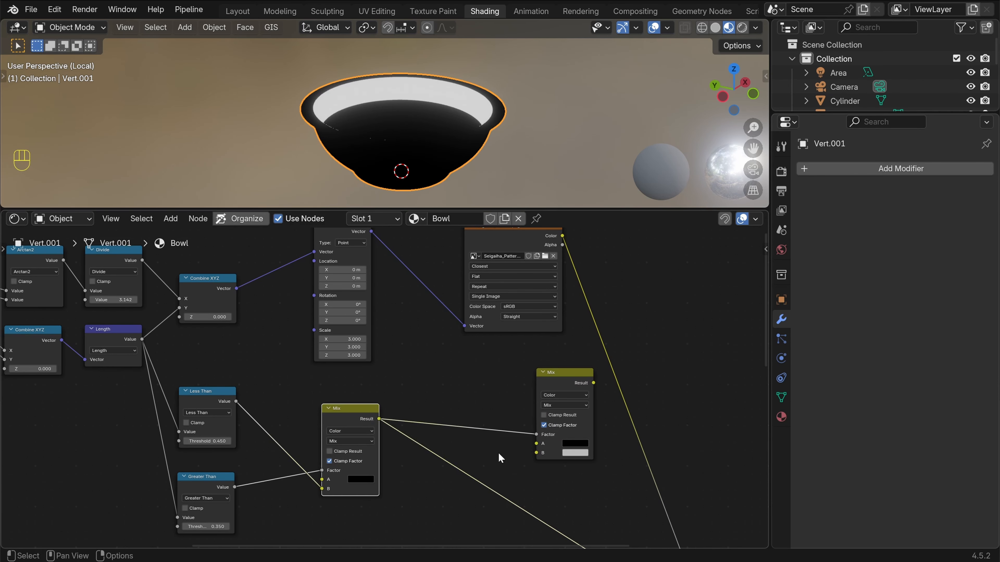
Place the duplicate Mix beyond the image texture, connect Seigaiha_Pattern.png's Color to its B input, and preview the result on the bowl
{"action": "left_click_drag", "start_coordinate": [564, 377], "coordinate": [665, 303]}
{"action": "middle_click_drag", "start_coordinate": [627, 295], "coordinate": [473, 331]}
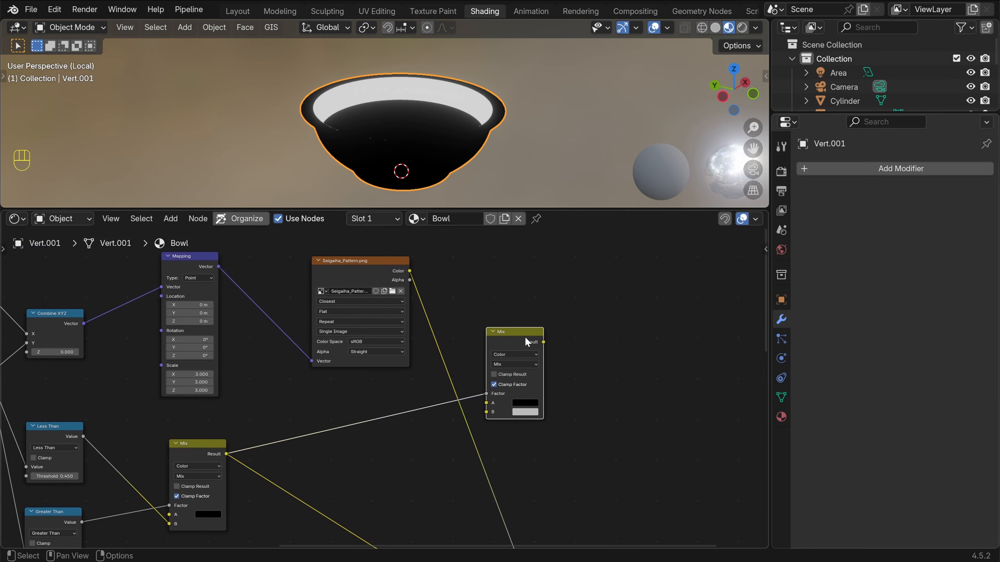
{"action": "left_click_drag", "start_coordinate": [526, 338], "coordinate": [586, 332]}
{"action": "left_click_drag", "start_coordinate": [413, 273], "coordinate": [454, 279]}
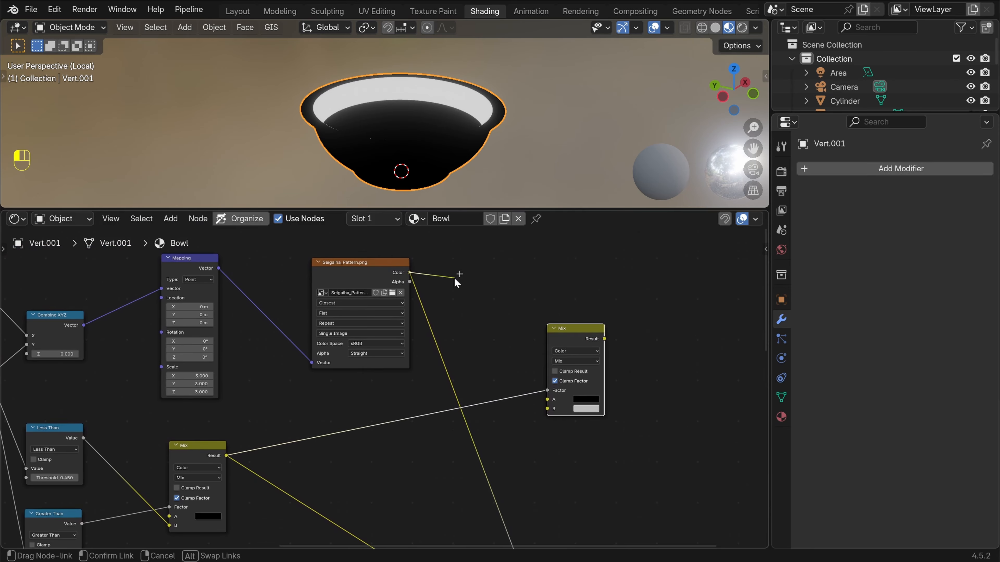
{"action": "left_click_drag", "start_coordinate": [543, 418], "coordinate": [546, 415]}
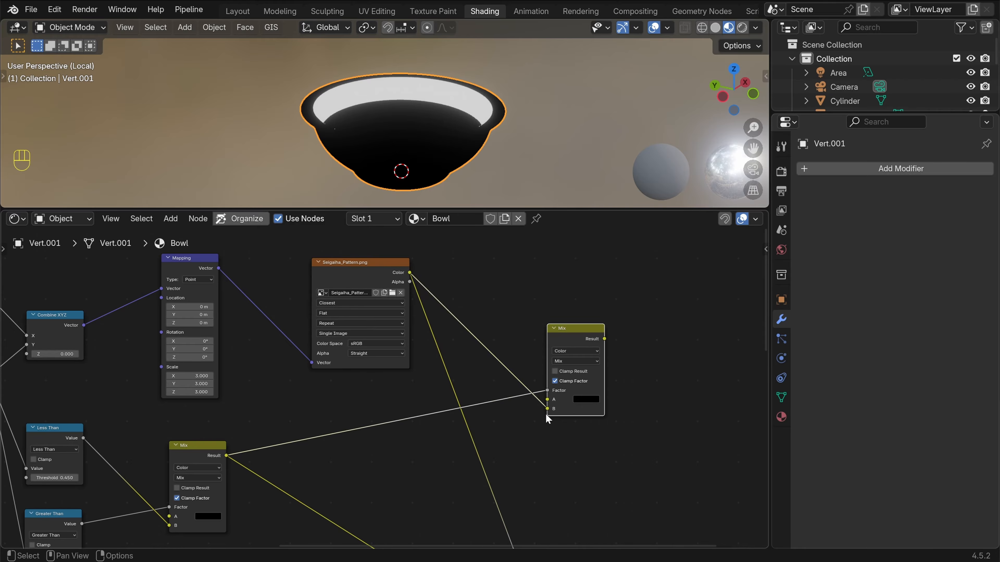
{"action": "left_click", "coordinate": [571, 337], "text": "ctrl+shift"}
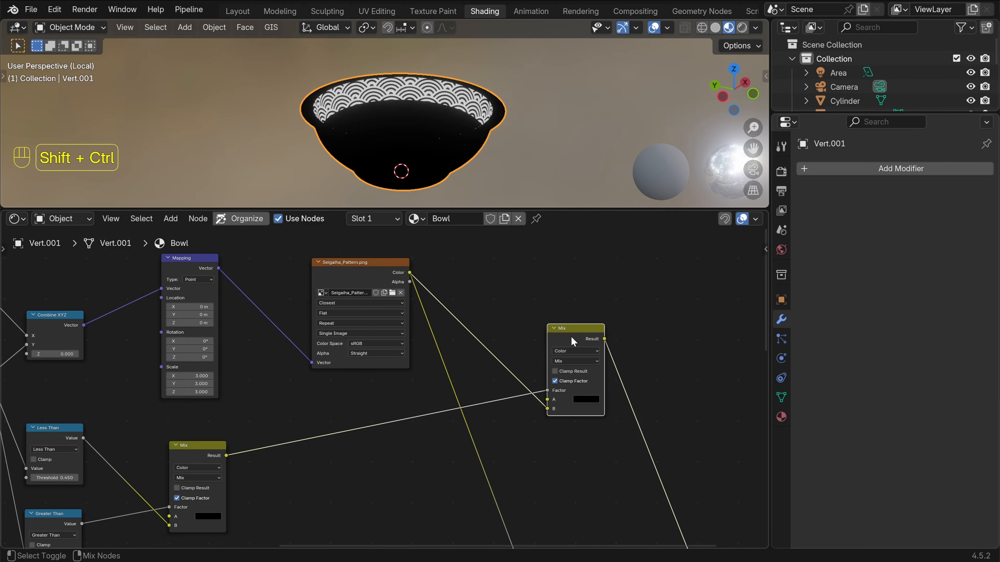
Set the Greater Than threshold to 0.380 and inspect the masked Seigaiha band on the bowl
{"action": "scroll", "coordinate": [368, 125], "scroll_direction": "up", "scroll_amount": 3}
{"action": "middle_click_drag", "start_coordinate": [332, 120], "coordinate": [343, 119], "text": "shift"}
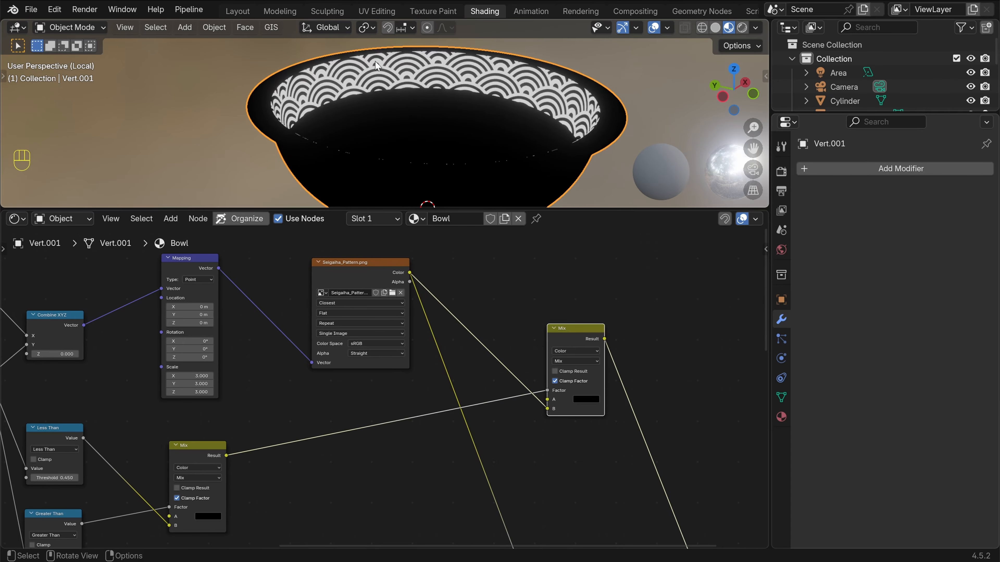
{"action": "scroll", "coordinate": [390, 433], "scroll_direction": "down", "scroll_amount": 6}
{"action": "scroll", "coordinate": [354, 457], "scroll_direction": "up", "scroll_amount": 4}
{"action": "middle_click_drag", "start_coordinate": [284, 463], "coordinate": [513, 422], "text": "shift"}
{"action": "scroll", "coordinate": [472, 456], "scroll_direction": "up", "scroll_amount": 4}
{"action": "middle_click_drag", "start_coordinate": [449, 482], "coordinate": [486, 433], "text": "shift"}
{"action": "scroll", "coordinate": [473, 441], "scroll_direction": "up", "scroll_amount": 2}
{"action": "left_click_drag", "start_coordinate": [404, 483], "coordinate": [412, 482], "text": "shift"}
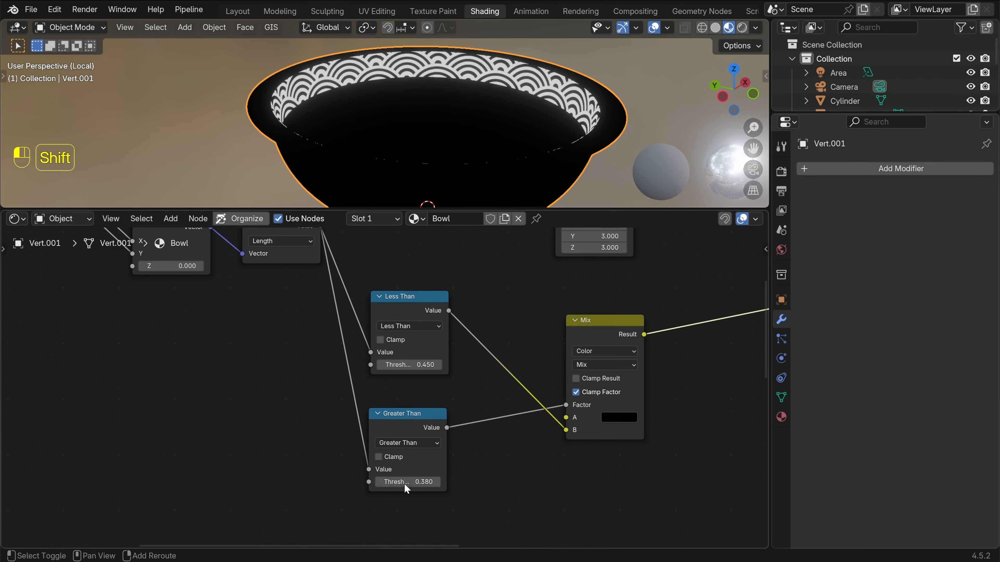
{"action": "scroll", "coordinate": [401, 154], "scroll_direction": "down", "scroll_amount": 3}
{"action": "middle_click_drag", "start_coordinate": [401, 154], "coordinate": [449, 146]}
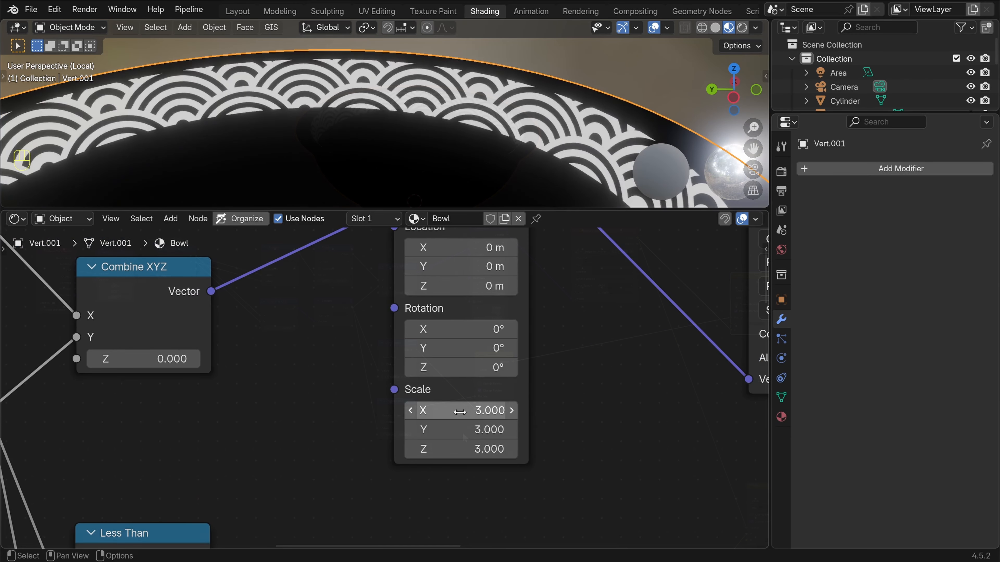
Raise the Mapping node's scale on all three axes to 4.600, and round it up to 5.000
{"action": "left_click_drag", "start_coordinate": [460, 410], "coordinate": [492, 410]}
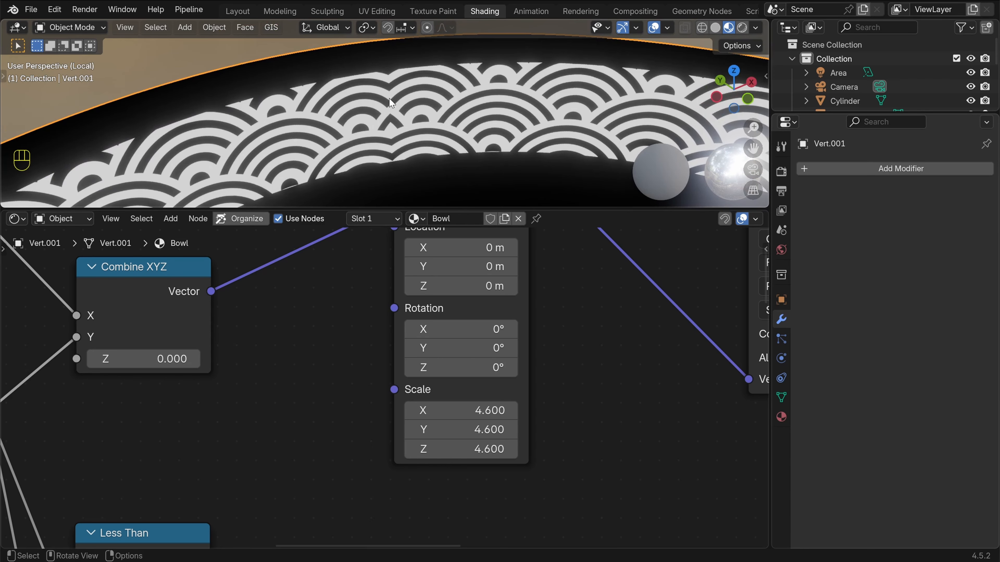
{"action": "left_click", "coordinate": [473, 410]}
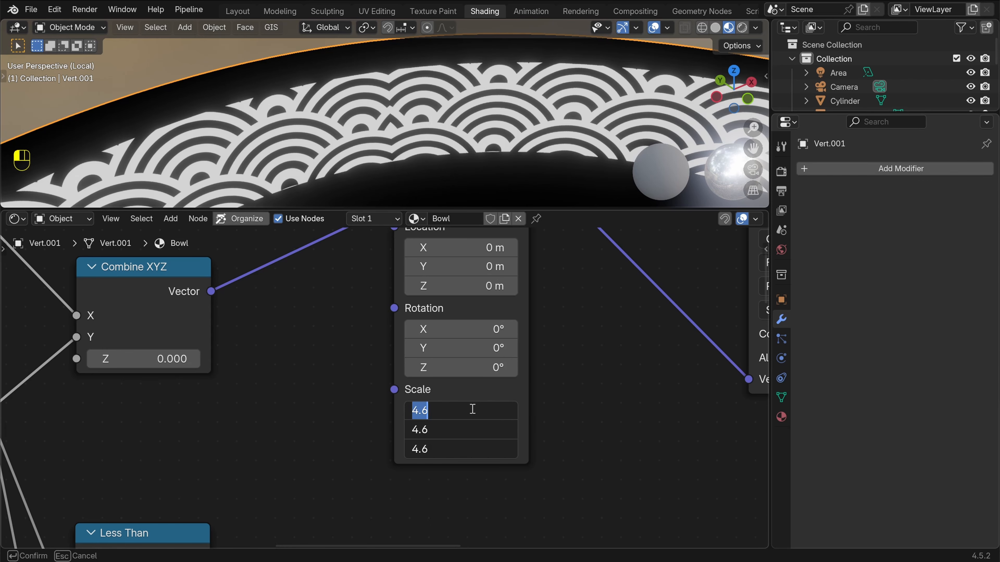
{"action": "key", "text": "Return"}
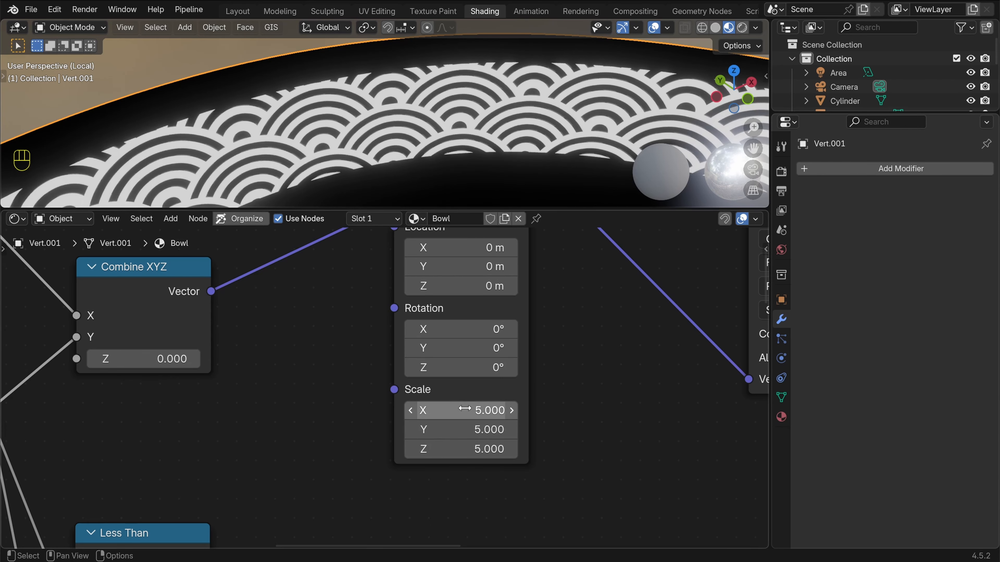
Try Mapping scales of 5.700, 3 and 2 on all axes to compare the pattern's seam, and return them to 5
{"action": "left_click_drag", "start_coordinate": [462, 411], "coordinate": [489, 411]}
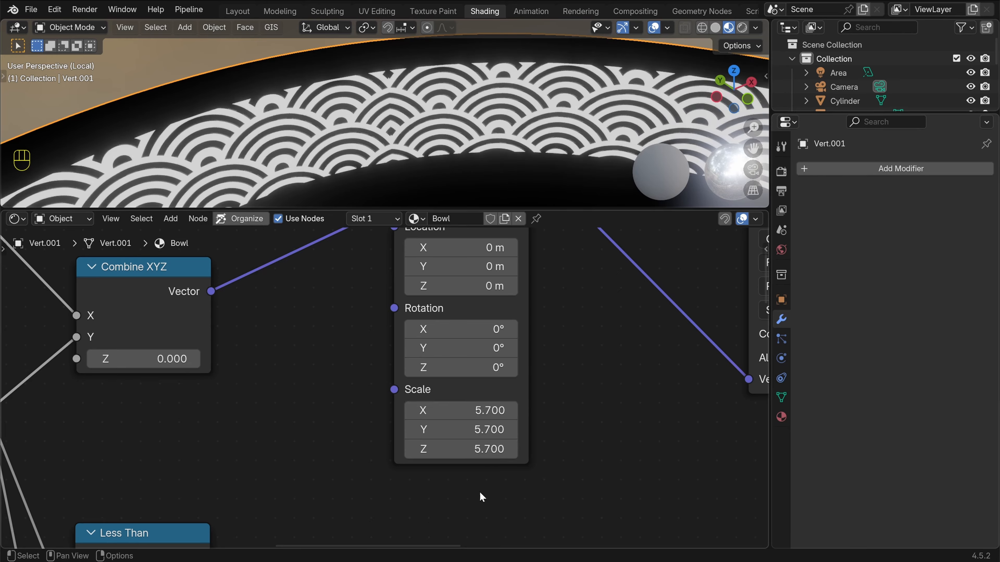
{"action": "left_click", "coordinate": [475, 409]}
{"action": "type", "text": "3"}
{"action": "key", "text": "Return"}
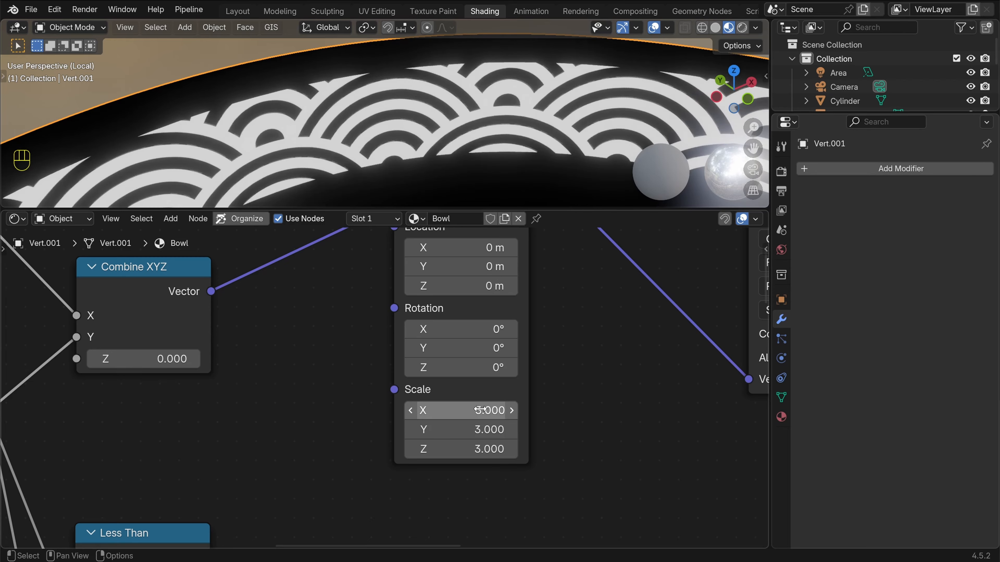
{"action": "left_click", "coordinate": [481, 409]}
{"action": "type", "text": "2"}
{"action": "key", "text": "Return"}
{"action": "left_click", "coordinate": [482, 409]}
{"action": "type", "text": "5"}
{"action": "key", "text": "Return"}
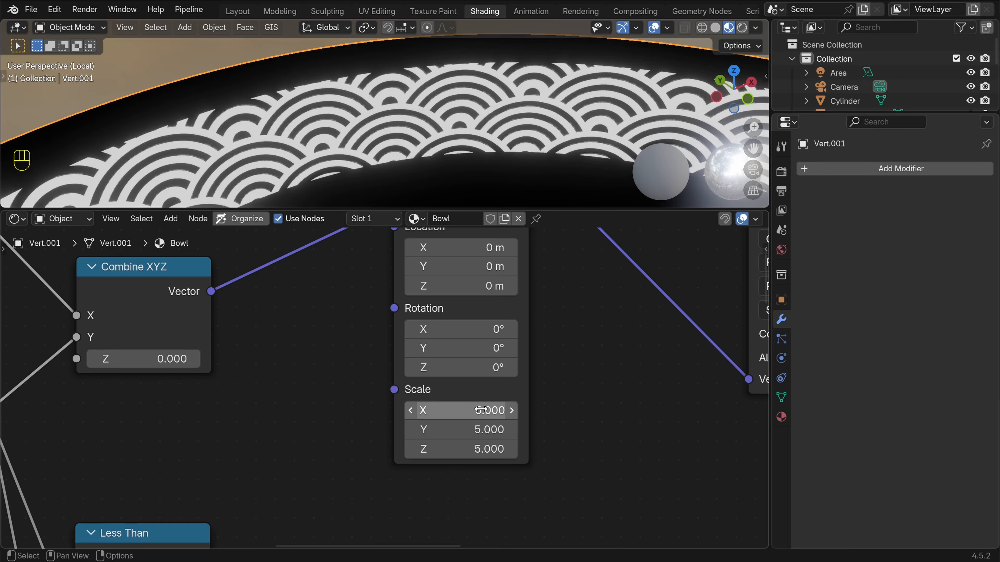
Move the Mapping node clear of the others and add a Math node set to Round beside it
{"action": "scroll", "coordinate": [578, 448], "scroll_direction": "down", "scroll_amount": 5}
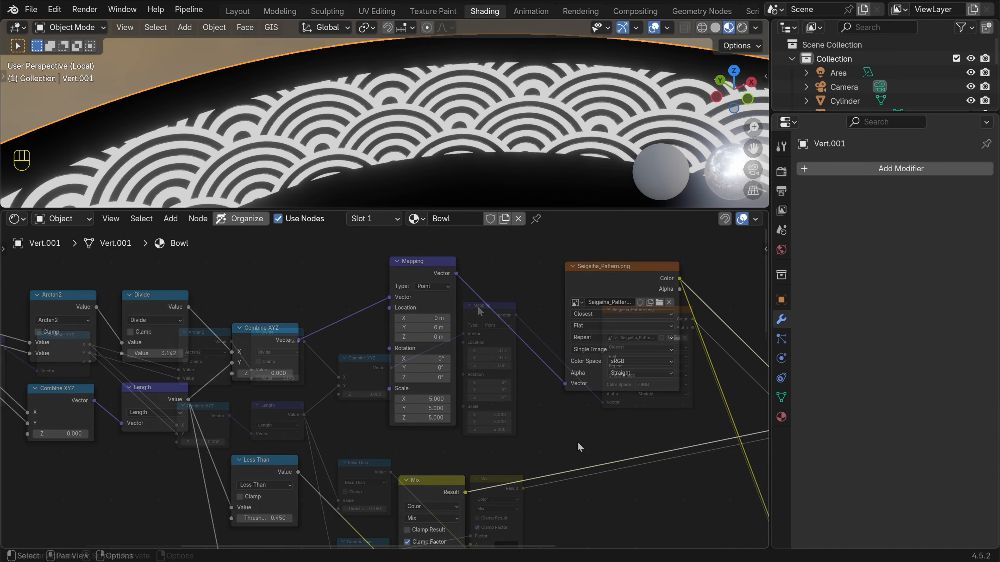
{"action": "left_click_drag", "start_coordinate": [424, 259], "coordinate": [484, 279]}
{"action": "scroll", "coordinate": [415, 321], "scroll_direction": "up", "scroll_amount": 3}
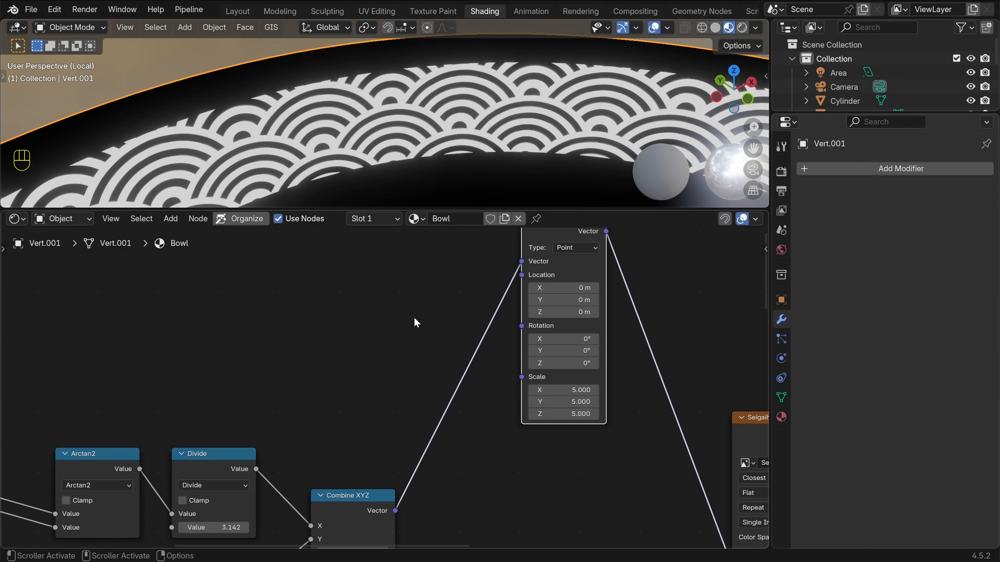
{"action": "key", "text": "shift+a"}
{"action": "left_click", "coordinate": [328, 295]}
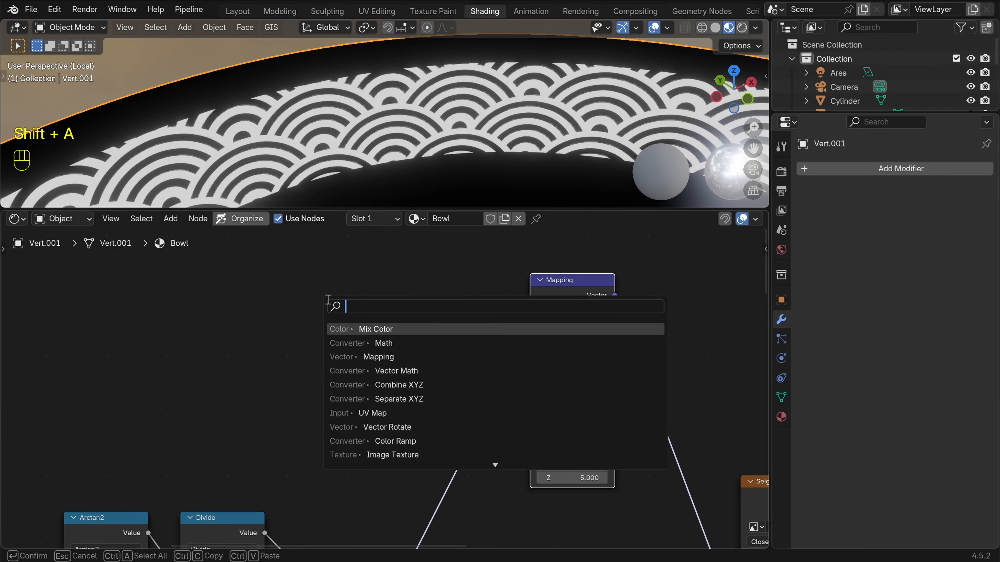
{"action": "type", "text": "math"}
{"action": "left_click", "coordinate": [395, 330]}
{"action": "left_click", "coordinate": [331, 332]}
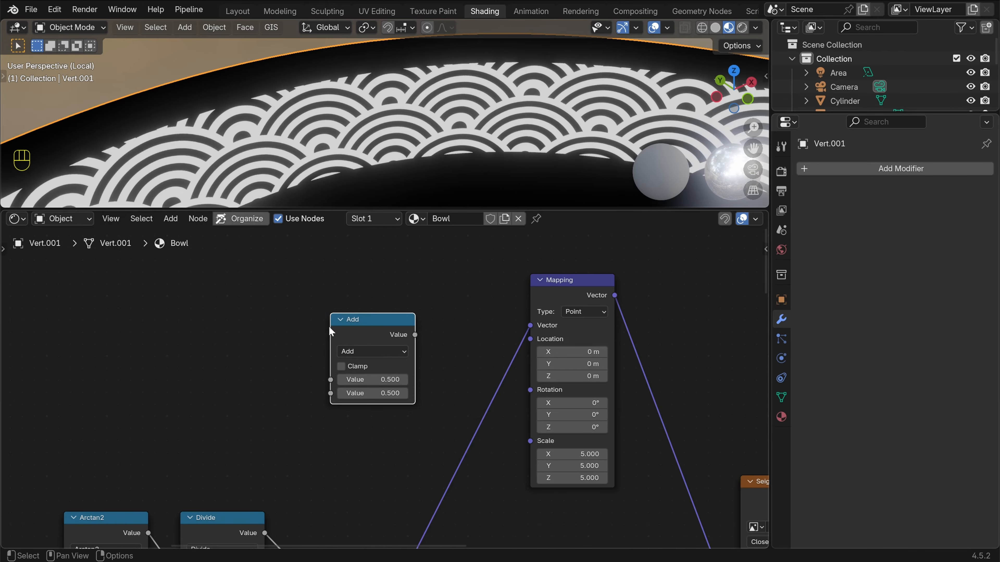
{"action": "left_click", "coordinate": [383, 354]}
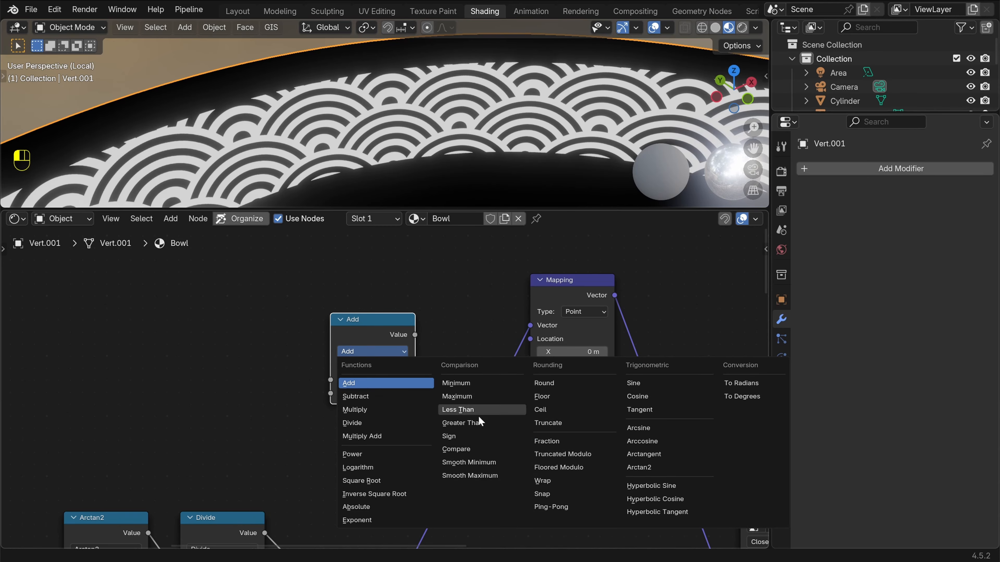
{"action": "left_click", "coordinate": [556, 382]}
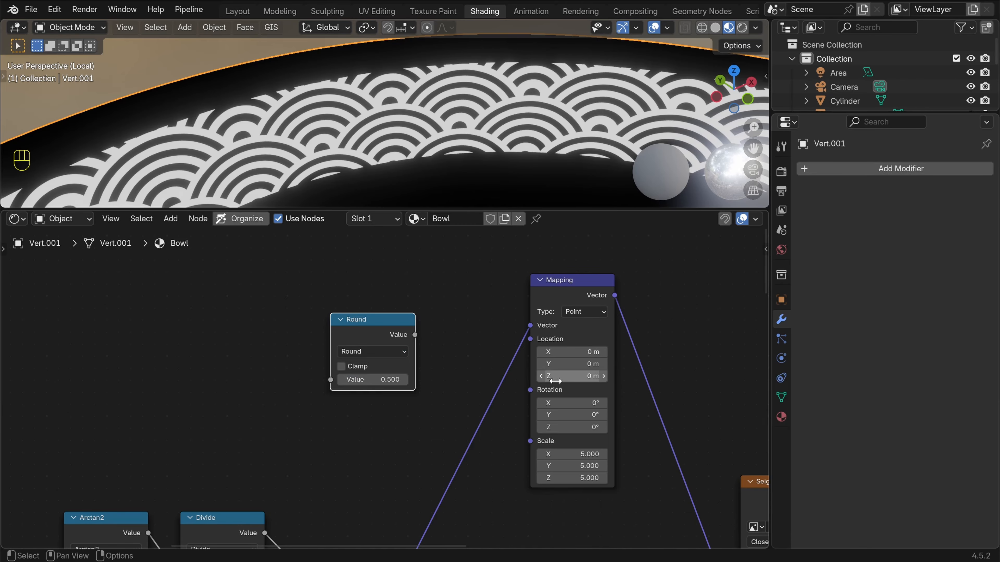
Connect Round's Value output to the Mapping node's Scale input
{"action": "middle_click_drag", "start_coordinate": [433, 371], "coordinate": [406, 353]}
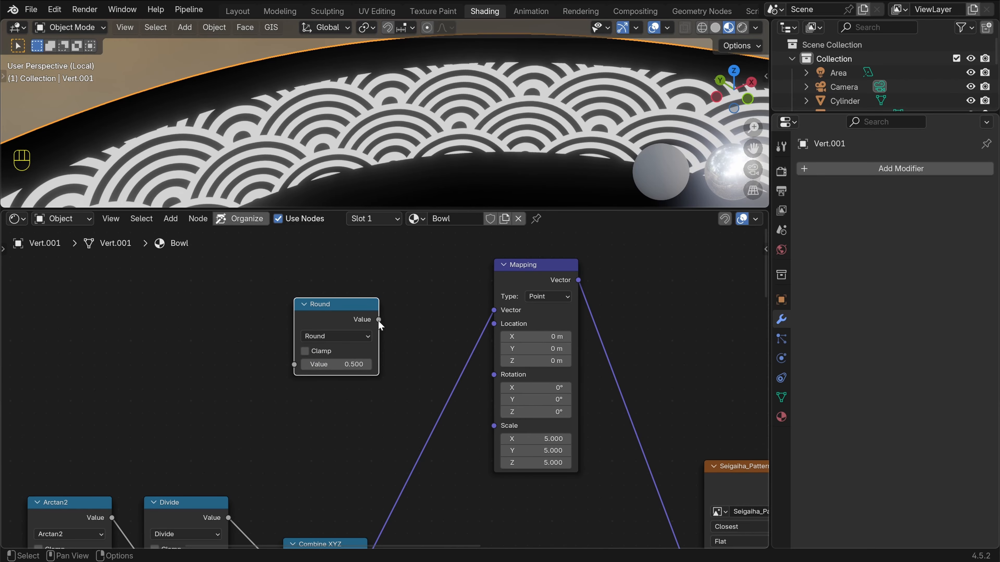
{"action": "left_click_drag", "start_coordinate": [378, 320], "coordinate": [394, 296]}
{"action": "left_click_drag", "start_coordinate": [478, 465], "coordinate": [493, 426]}
Vary the Round node's value to test whole-number pattern scaling on the bowl, ending at 4.500
{"action": "middle_click_drag", "start_coordinate": [390, 397], "coordinate": [441, 390]}
{"action": "mouse_move", "coordinate": [394, 357]}
{"action": "left_mouse_down"}
{"action": "mouse_move", "coordinate": [453, 357]}
{"action": "mouse_move", "coordinate": [385, 357]}
{"action": "mouse_move", "coordinate": [401, 357]}
{"action": "left_mouse_up"}
{"action": "scroll", "coordinate": [437, 124], "scroll_direction": "down", "scroll_amount": 6}
{"action": "middle_click_drag", "start_coordinate": [438, 138], "coordinate": [417, 142]}
{"action": "scroll", "coordinate": [437, 125], "scroll_direction": "up", "scroll_amount": 6}
{"action": "left_click_drag", "start_coordinate": [411, 357], "coordinate": [361, 357]}
{"action": "scroll", "coordinate": [394, 393], "scroll_direction": "down", "scroll_amount": 2}
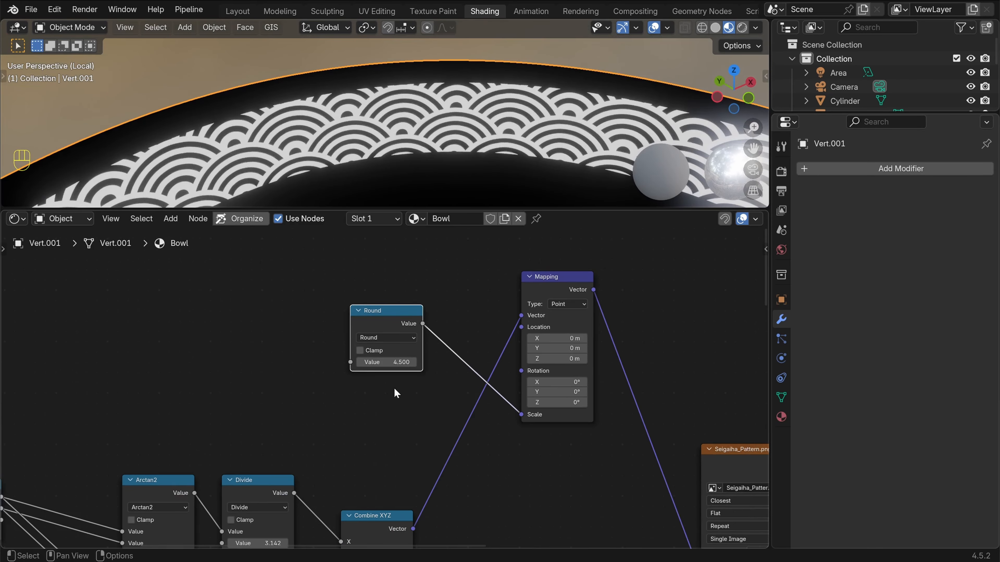
Cut the link between Round and Mapping's Scale, and set only the X scale to 2.000
{"action": "middle_click_drag", "start_coordinate": [394, 393], "coordinate": [443, 403]}
{"action": "scroll", "coordinate": [443, 403], "scroll_direction": "up", "scroll_amount": 2}
{"action": "middle_click_drag", "start_coordinate": [533, 433], "coordinate": [395, 390], "text": "shift"}
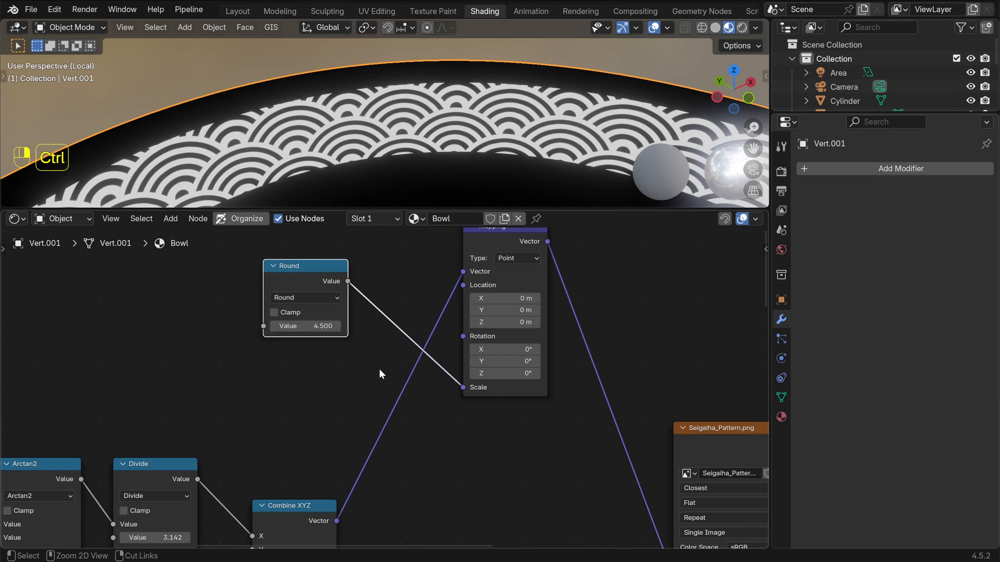
{"action": "right_click_drag", "start_coordinate": [384, 373], "coordinate": [398, 262], "text": "ctrl"}
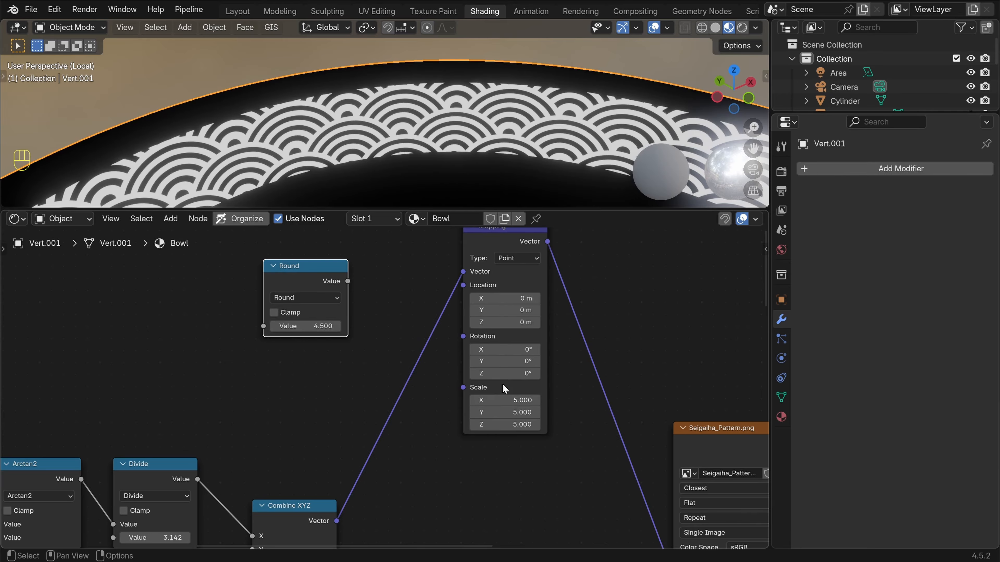
{"action": "mouse_move", "coordinate": [503, 400]}
{"action": "left_mouse_down", "text": "shift"}
{"action": "mouse_move", "coordinate": [543, 400]}
{"action": "mouse_move", "coordinate": [509, 401]}
{"action": "left_mouse_up", "text": "shift"}
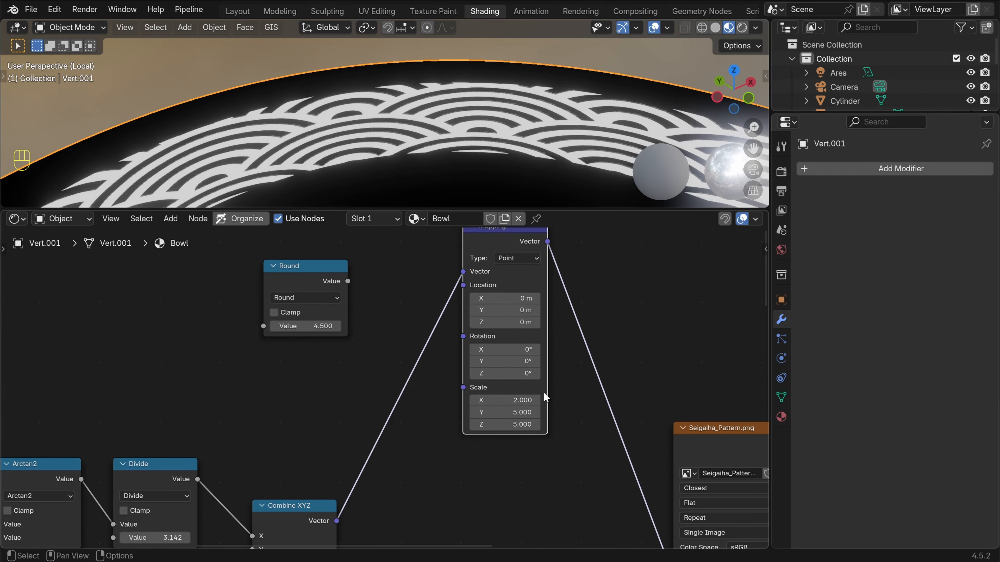
Restore Mapping's X scale to 5 and reconnect Round's Value output to its Scale input
{"action": "left_click", "coordinate": [505, 400]}
{"action": "type", "text": "5"}
{"action": "key", "text": "Return"}
{"action": "left_click_drag", "start_coordinate": [348, 281], "coordinate": [463, 387]}
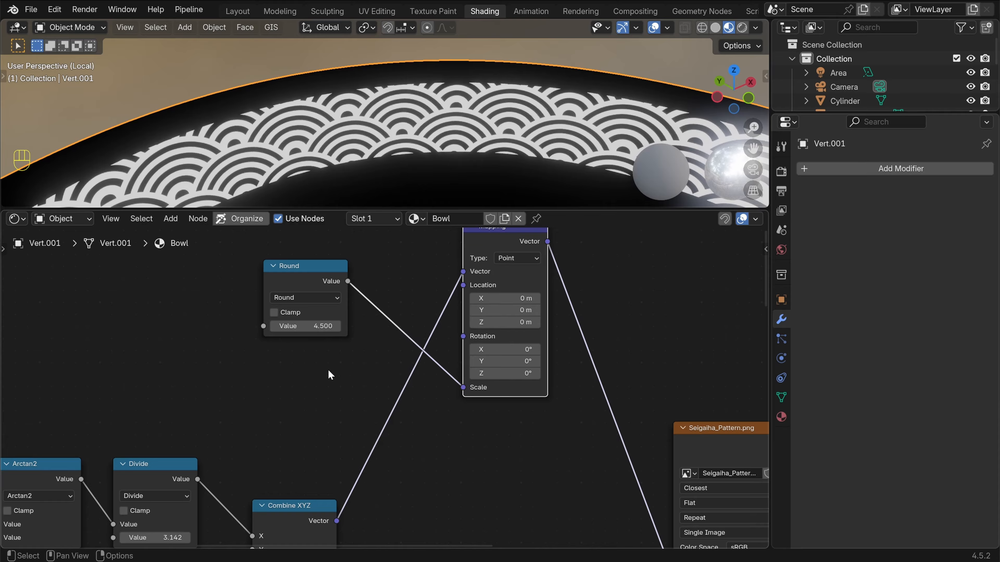
Try a different value in the Round node and undo the change
{"action": "left_click_drag", "start_coordinate": [320, 326], "coordinate": [342, 326]}
{"action": "key", "text": "ctrl+z"}
{"action": "middle_click_drag", "start_coordinate": [323, 362], "coordinate": [516, 439], "text": "shift"}
{"action": "scroll", "coordinate": [516, 439], "scroll_direction": "up", "scroll_amount": 2}
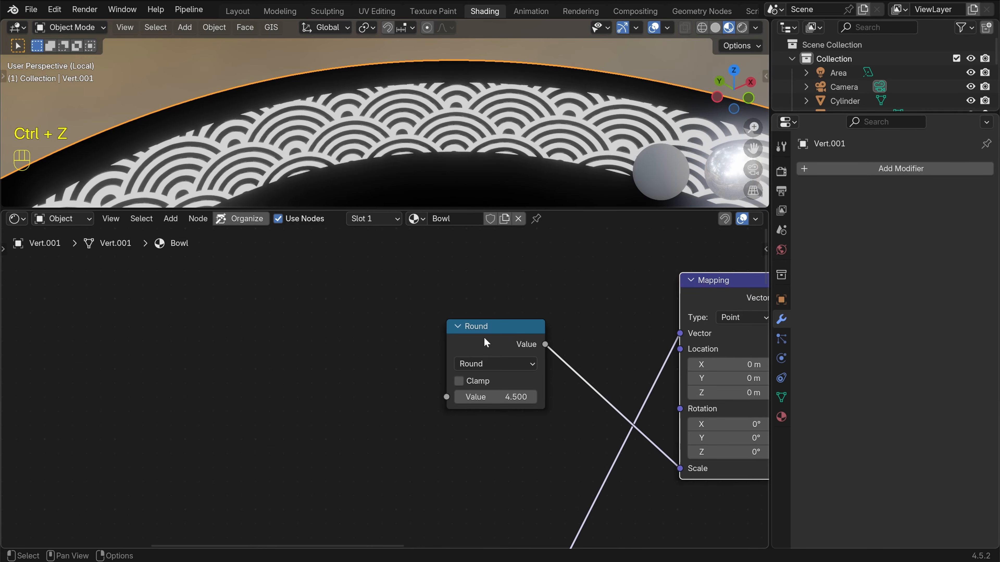
Insert a Combine XYZ node between Round and Mapping's Scale, with Round's Value feeding its Y and Z inputs instead of X
{"action": "left_click_drag", "start_coordinate": [492, 339], "coordinate": [293, 345]}
{"action": "key", "text": "shift+a"}
{"action": "left_click", "coordinate": [459, 297]}
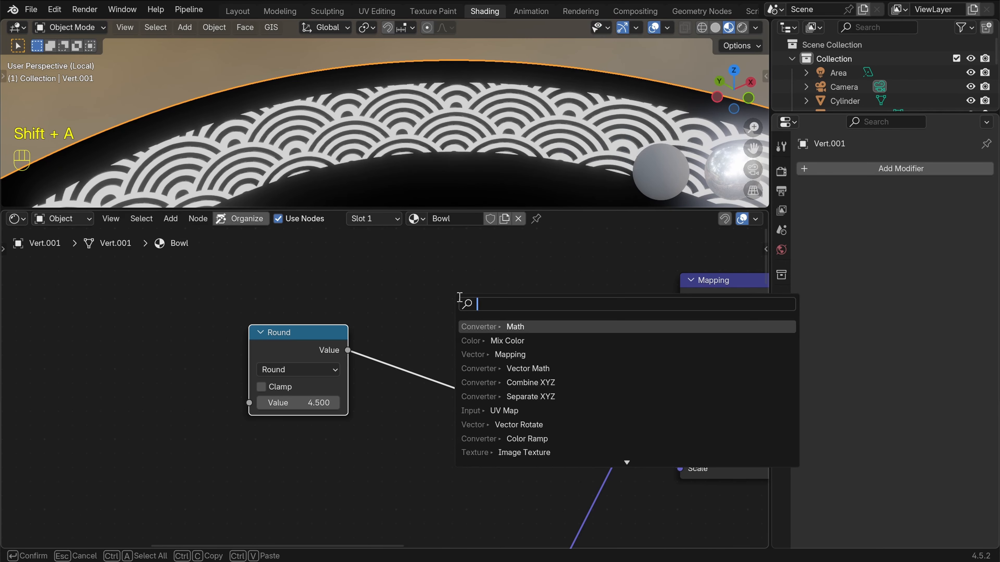
{"action": "type", "text": "comb"}
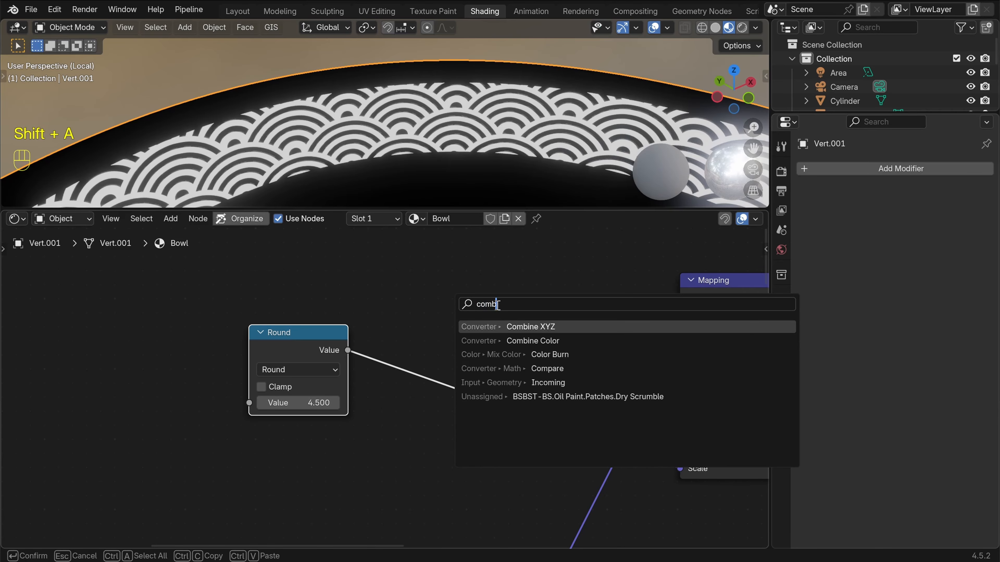
{"action": "key", "text": "Return"}
{"action": "left_click", "coordinate": [492, 346]}
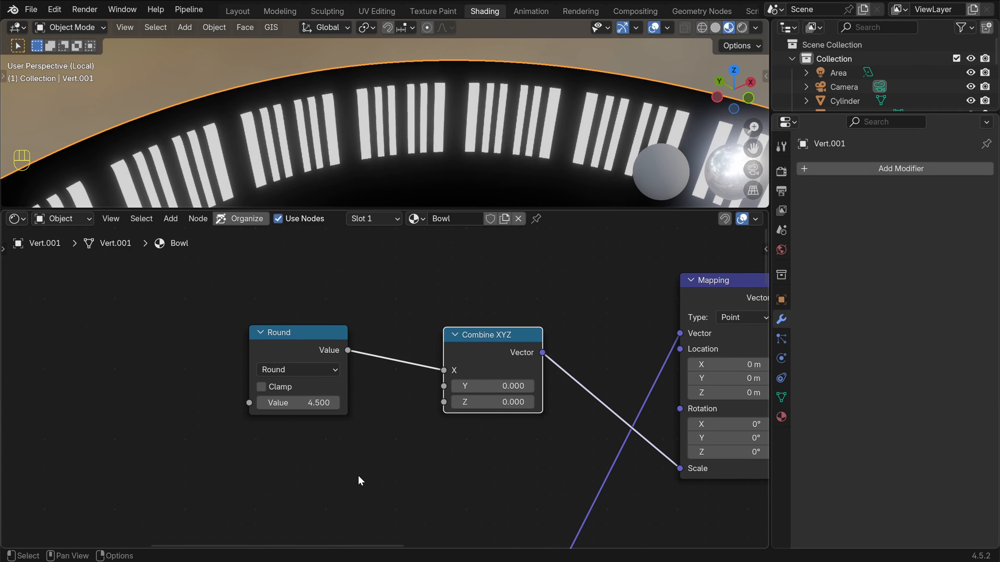
{"action": "left_click_drag", "start_coordinate": [444, 371], "coordinate": [443, 385]}
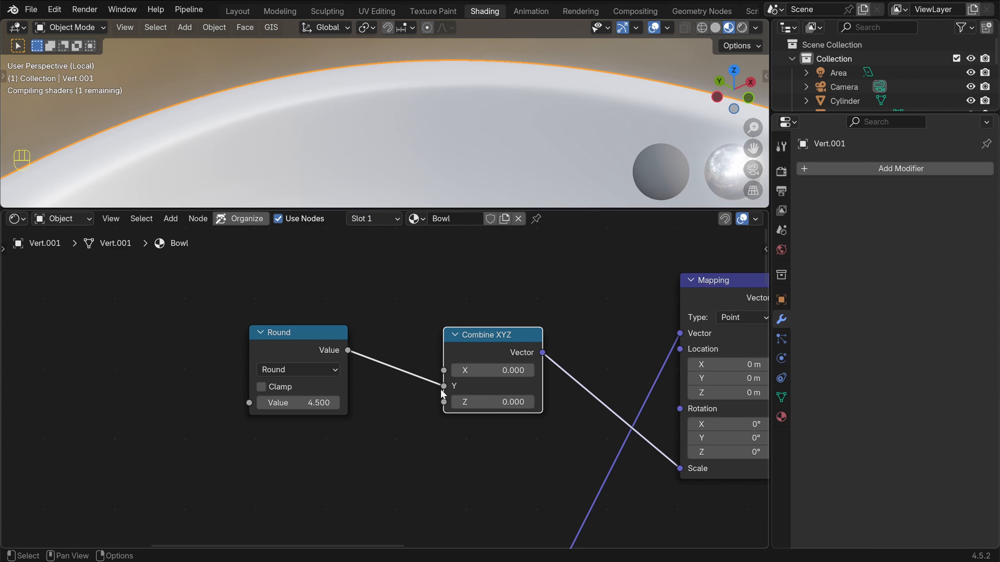
{"action": "left_click_drag", "start_coordinate": [348, 350], "coordinate": [451, 408]}
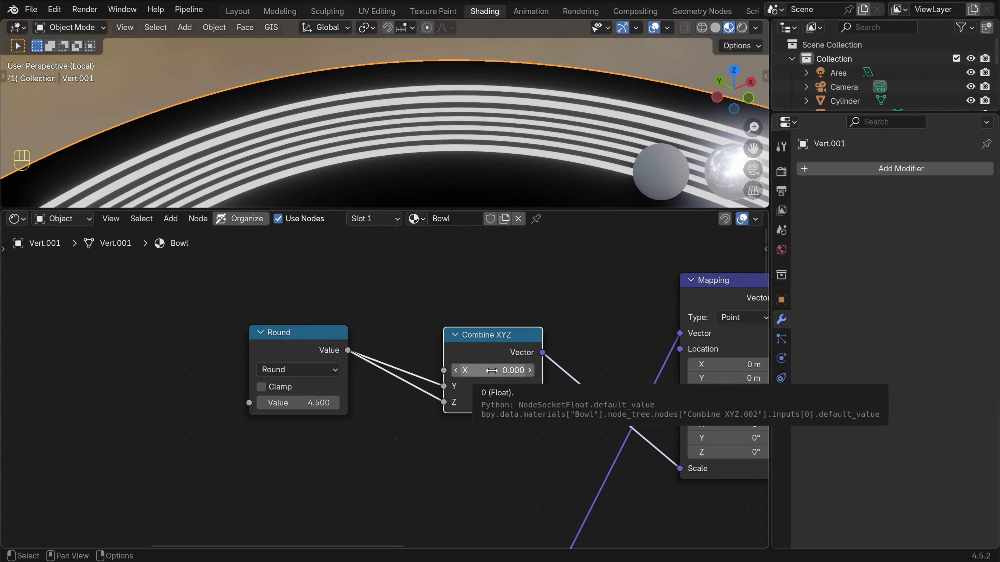
Duplicate the Round node above the original and connect the copy's Value to Combine XYZ's X input
{"action": "left_click", "coordinate": [312, 333]}
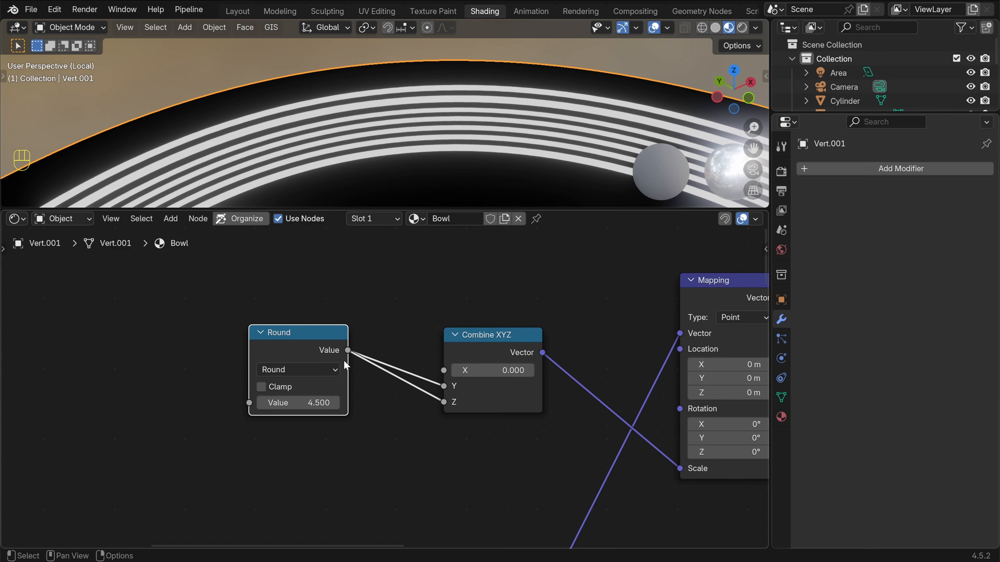
{"action": "key", "text": "shift+d"}
{"action": "left_click", "coordinate": [343, 279]}
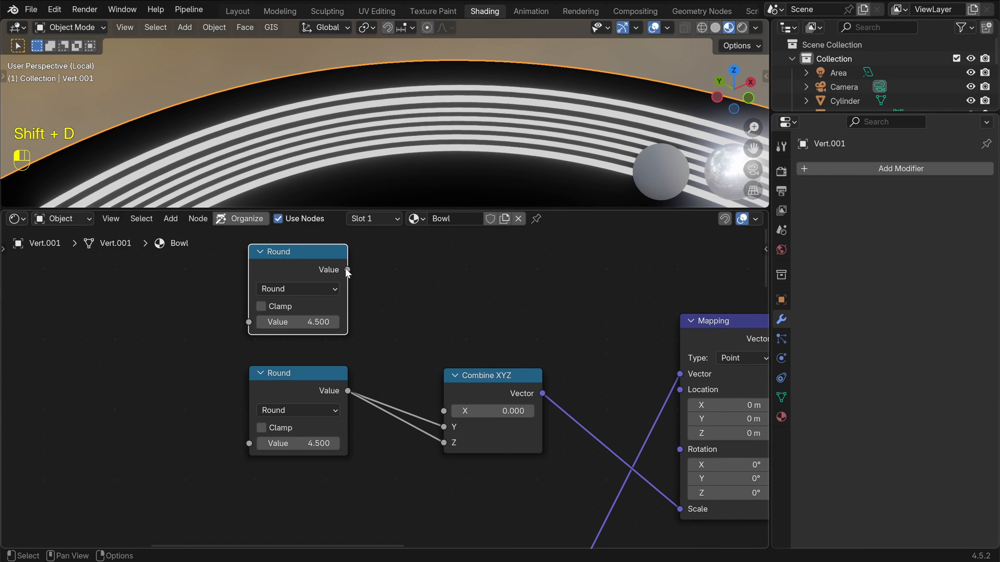
{"action": "left_click_drag", "start_coordinate": [347, 271], "coordinate": [443, 411]}
{"action": "scroll", "coordinate": [452, 402], "scroll_direction": "down", "scroll_amount": 2}
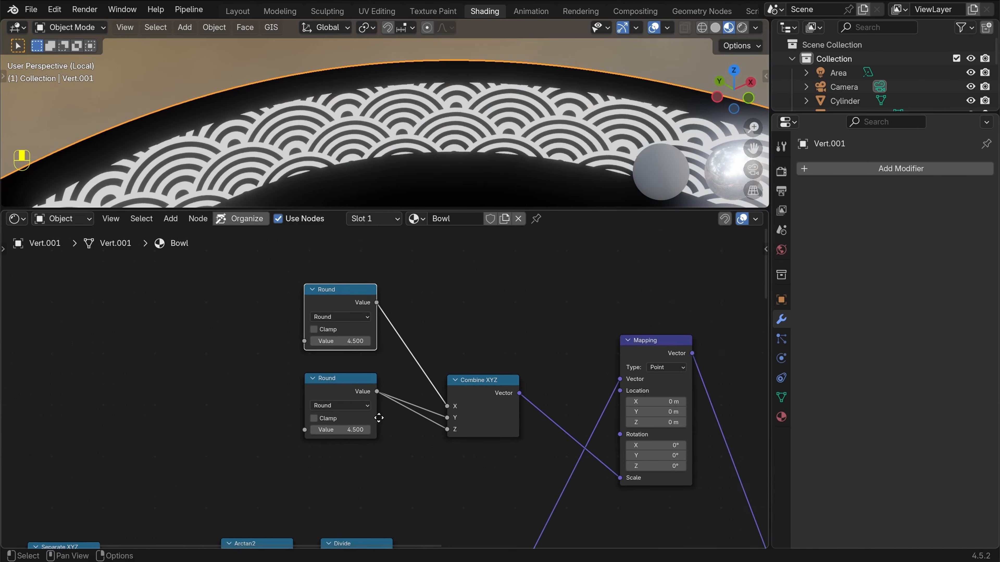
Duplicate the upper Round node, change the copy's operation to Add, and connect its output to the upper Round's Value input
{"action": "middle_click_drag", "start_coordinate": [379, 418], "coordinate": [408, 374]}
{"action": "key", "text": "shift+d"}
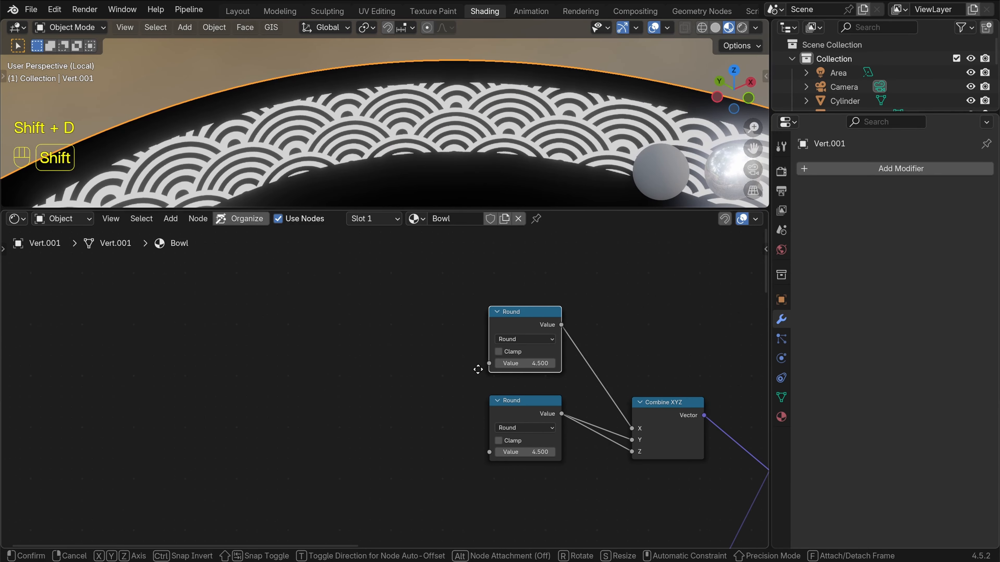
{"action": "left_click", "coordinate": [367, 373]}
{"action": "scroll", "coordinate": [385, 387], "scroll_direction": "up", "scroll_amount": 2}
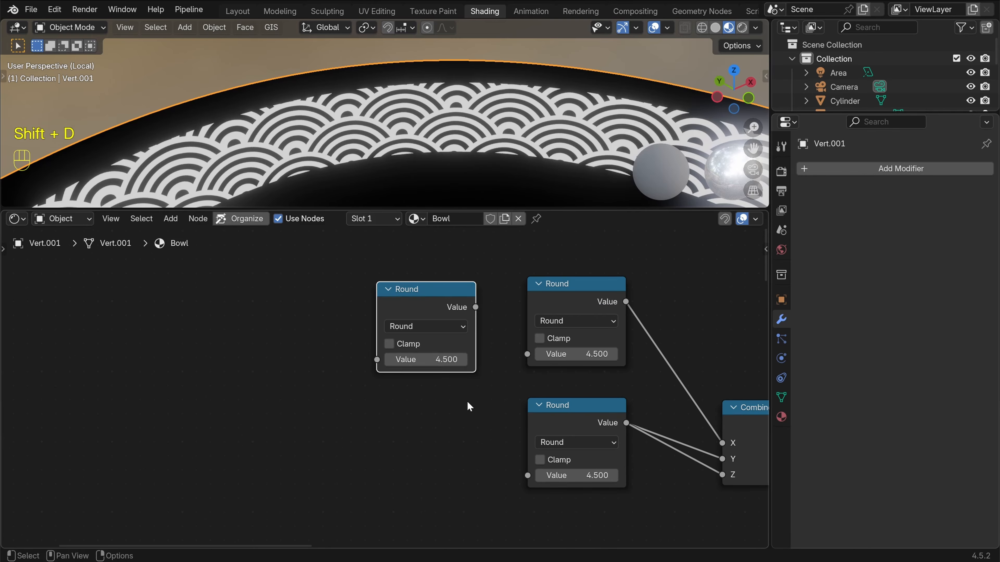
{"action": "left_click", "coordinate": [417, 326]}
{"action": "left_click", "coordinate": [418, 359]}
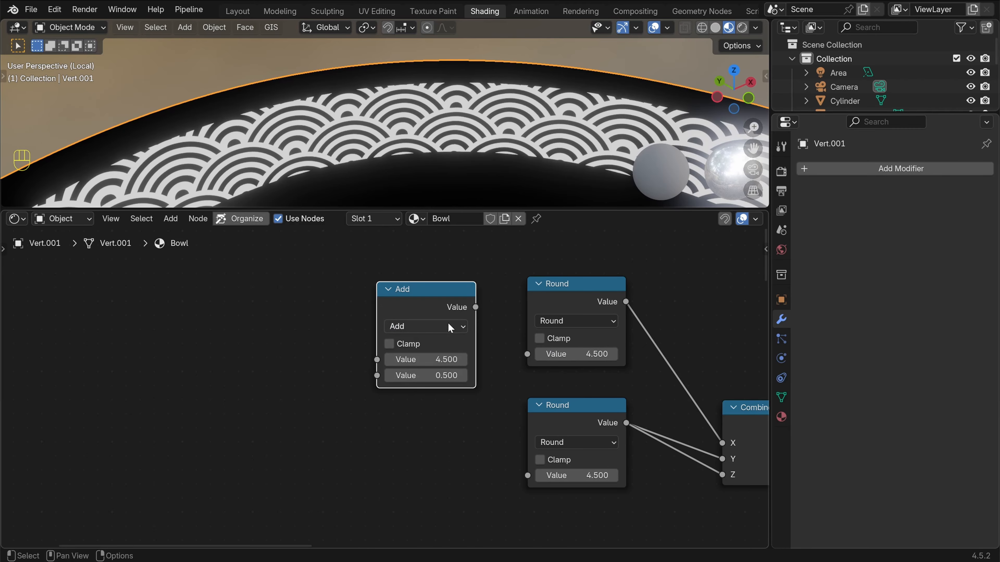
{"action": "left_click_drag", "start_coordinate": [475, 307], "coordinate": [528, 354]}
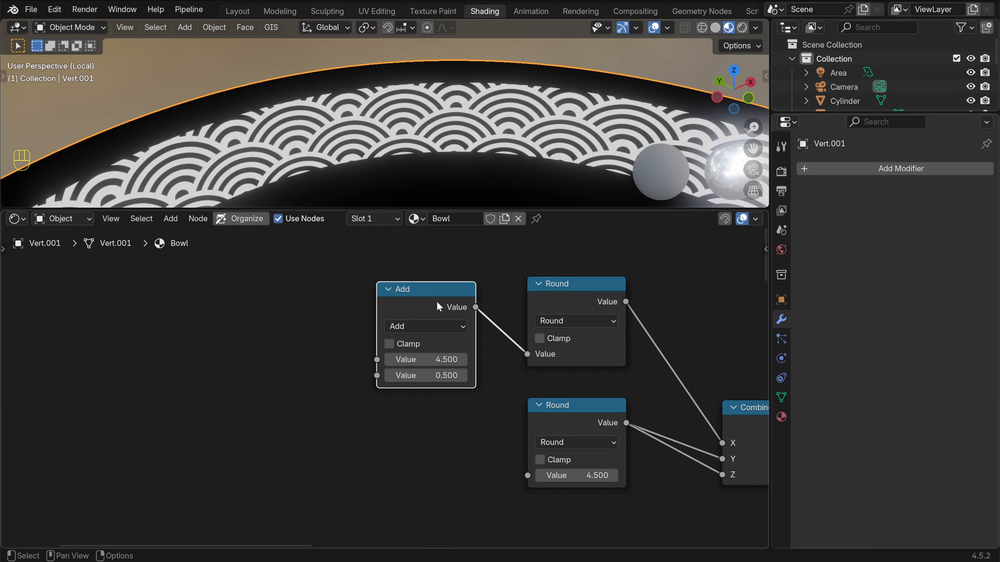
{"action": "left_click_drag", "start_coordinate": [437, 297], "coordinate": [432, 284]}
Add a Value node and connect it to Add's first Value input and the lower Round's Value input
{"action": "key", "text": "shift+a"}
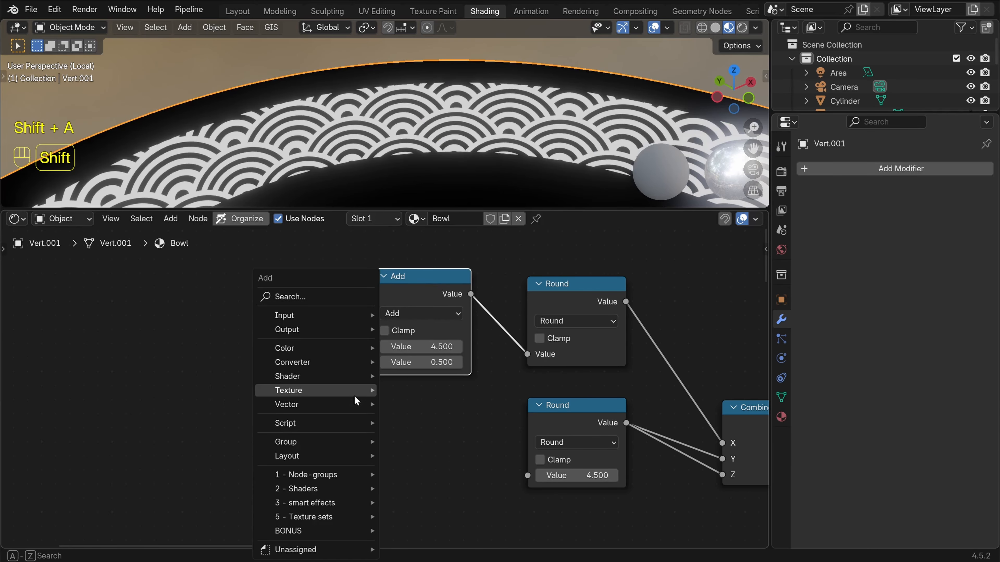
{"action": "left_click", "coordinate": [294, 301]}
{"action": "type", "text": "valu"}
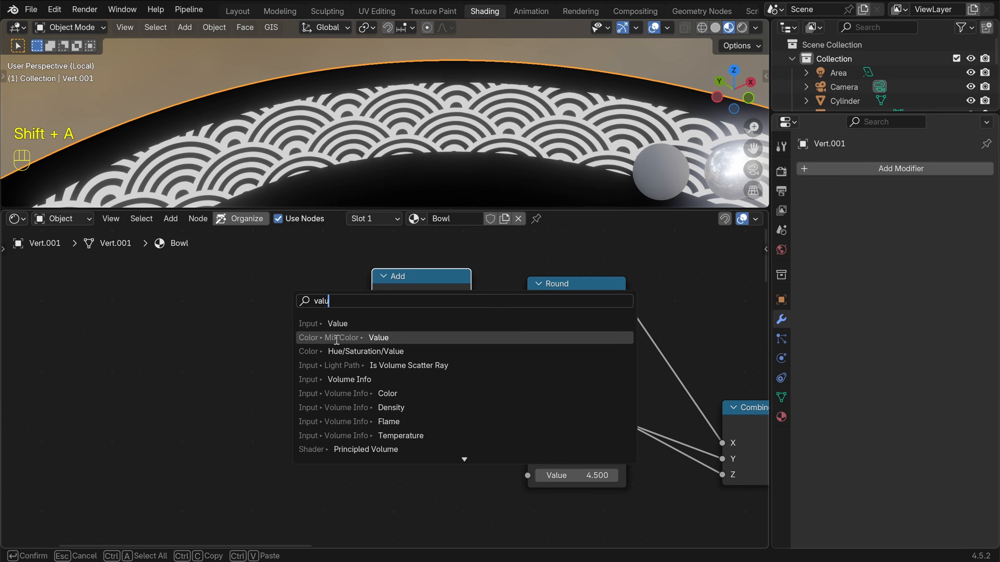
{"action": "left_click", "coordinate": [333, 325]}
{"action": "left_click", "coordinate": [173, 384]}
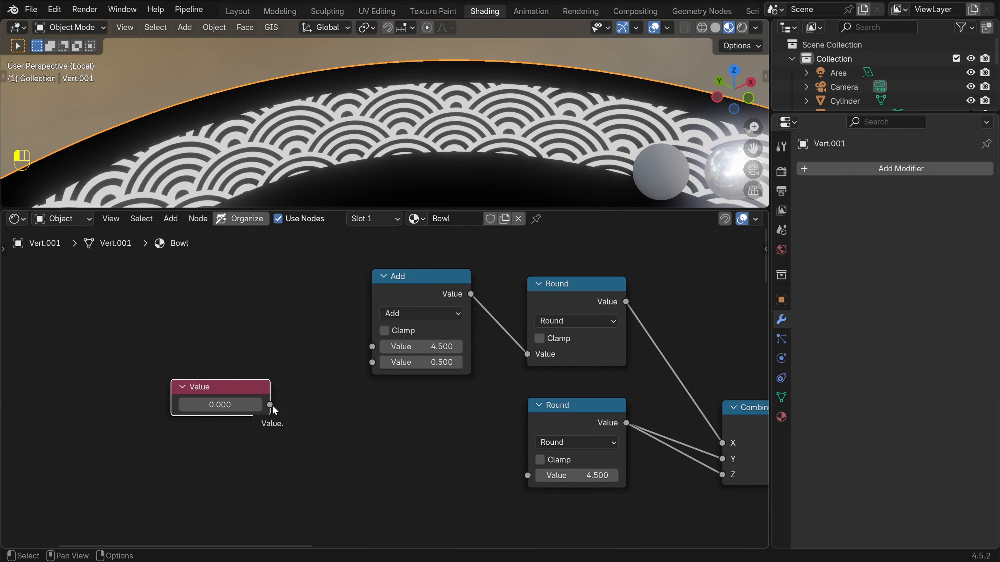
{"action": "left_click_drag", "start_coordinate": [270, 405], "coordinate": [295, 395]}
{"action": "left_click_drag", "start_coordinate": [372, 345], "coordinate": [373, 345]}
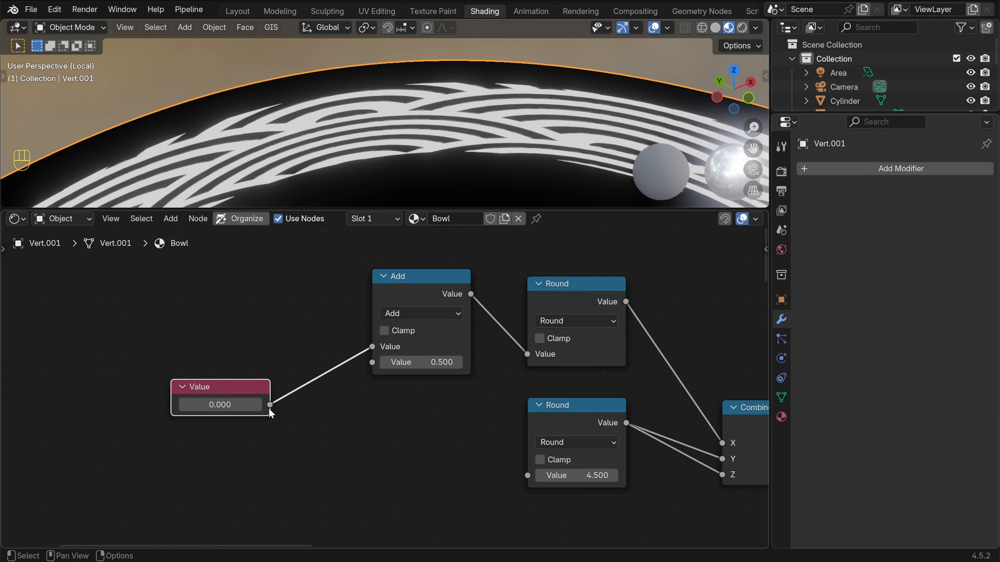
{"action": "left_click_drag", "start_coordinate": [269, 406], "coordinate": [527, 476]}
Set the Value node to 3 and the Add node's second value to 0
{"action": "left_click", "coordinate": [233, 405]}
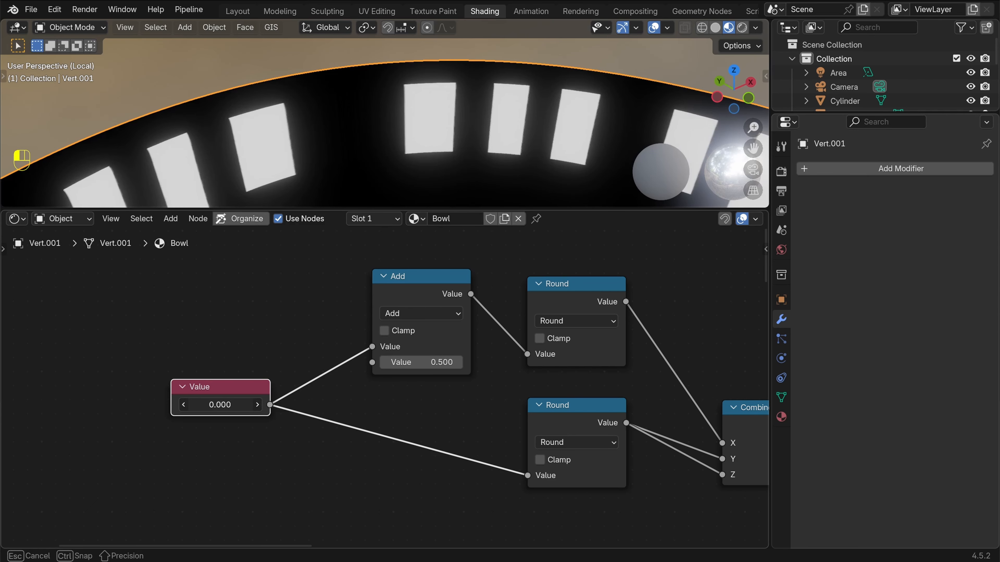
{"action": "type", "text": "3"}
{"action": "key", "text": "Return"}
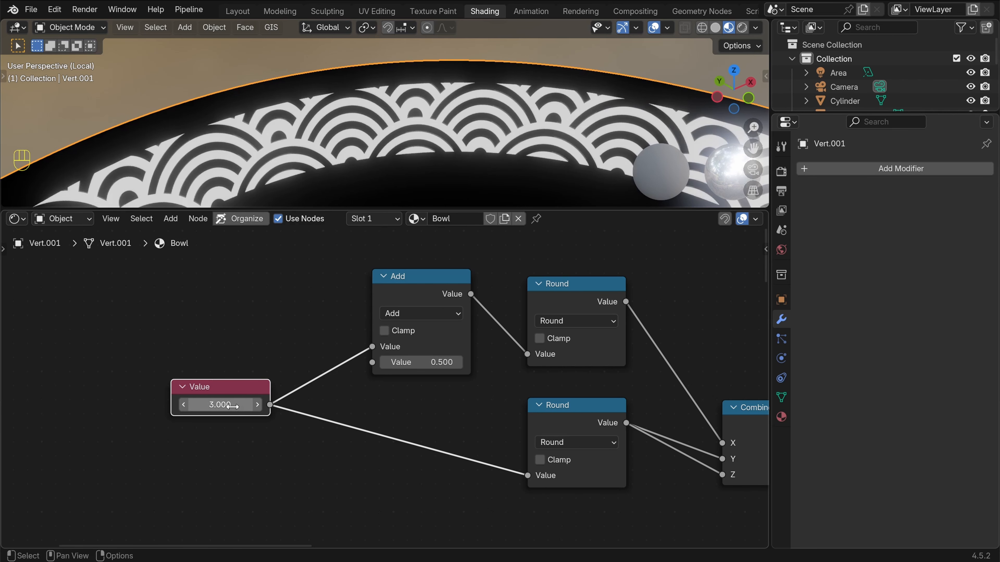
{"action": "left_click", "coordinate": [436, 366]}
{"action": "type", "text": "0"}
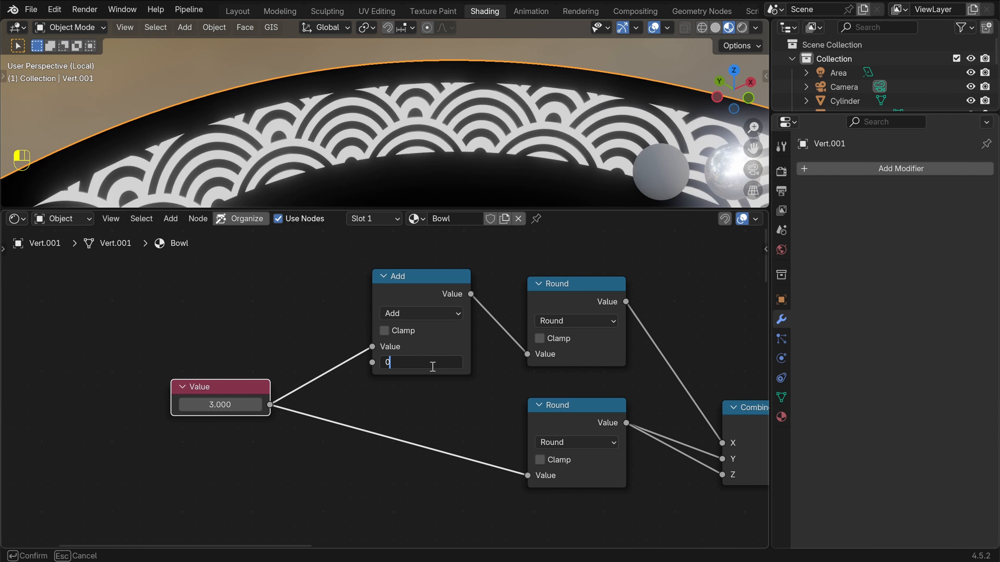
{"action": "key", "text": "Return"}
Test the Add node's second value at 5.400 and the Value node at 6.000, and restore them to 0 and 3
{"action": "left_click_drag", "start_coordinate": [415, 367], "coordinate": [507, 367]}
{"action": "left_click_drag", "start_coordinate": [221, 405], "coordinate": [260, 406]}
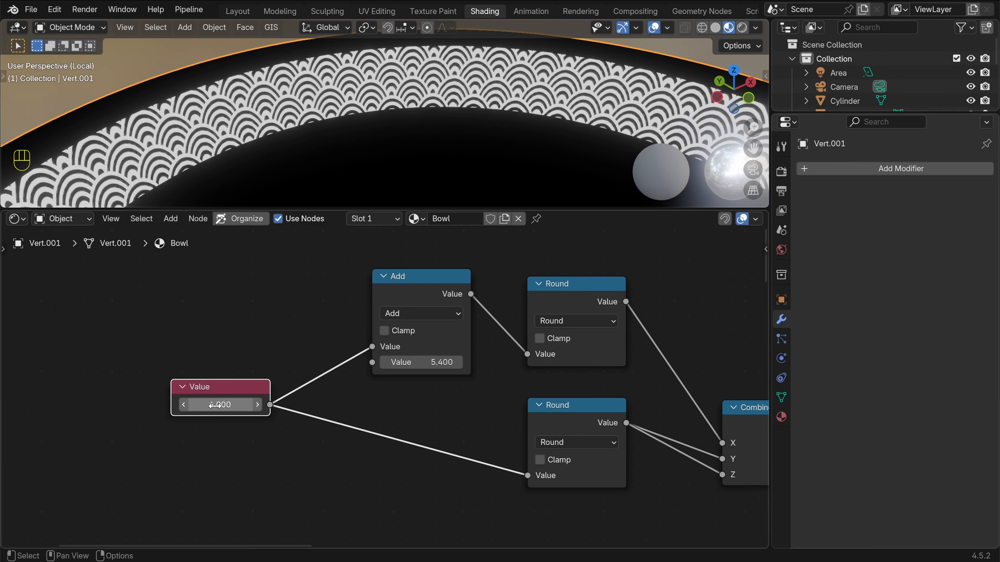
{"action": "left_click", "coordinate": [412, 363]}
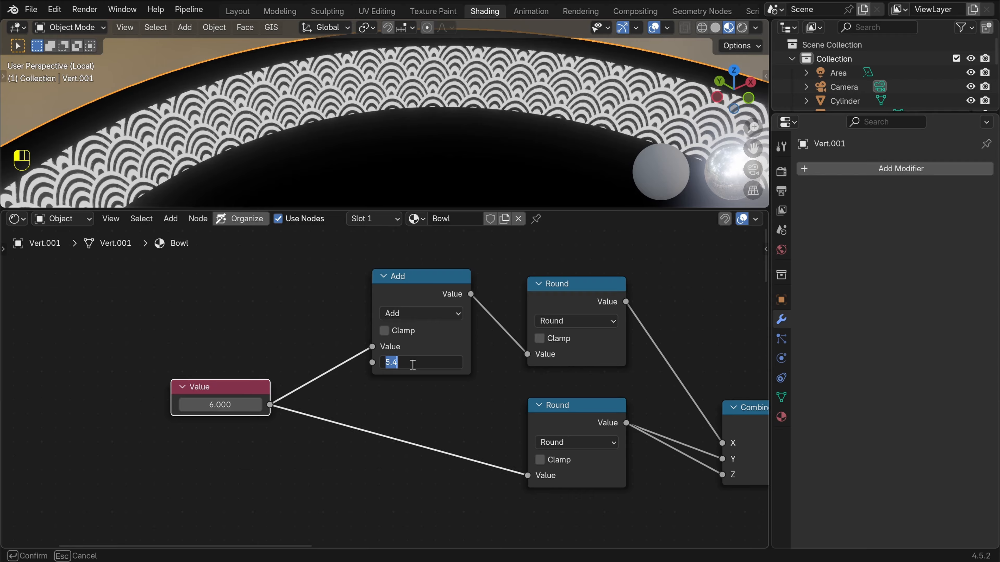
{"action": "type", "text": "0"}
{"action": "key", "text": "Return"}
{"action": "left_click", "coordinate": [222, 410]}
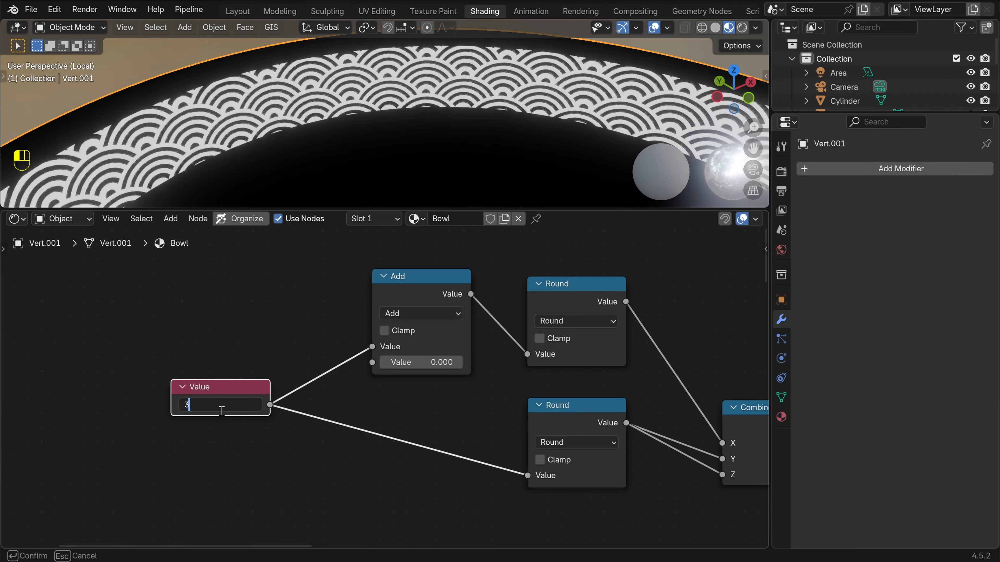
{"action": "type", "text": "3"}
{"action": "key", "text": "Return"}
Move the Greater Than and Less Than nodes of the band mask apart to make room between them
{"action": "key", "text": "Home"}
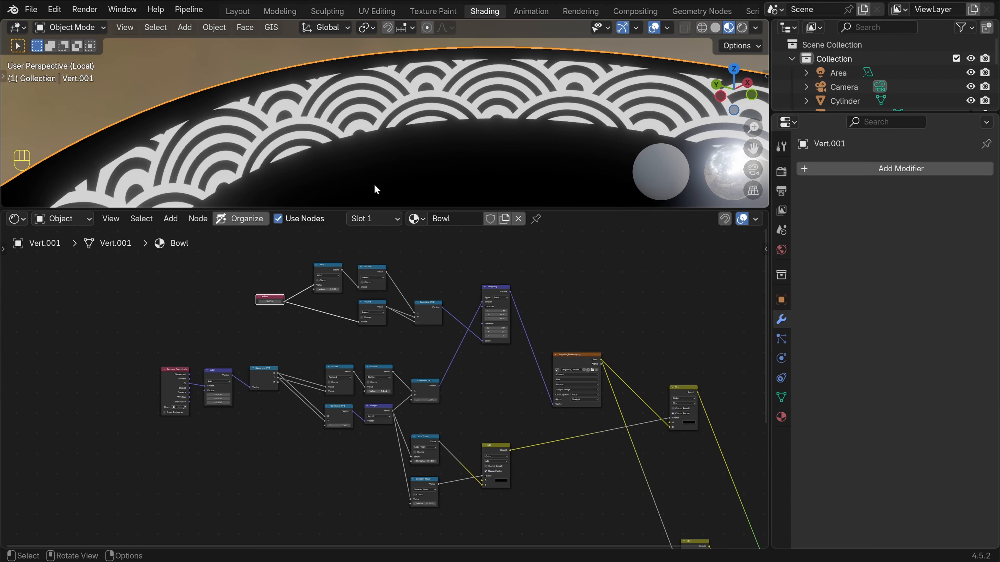
{"action": "scroll", "coordinate": [563, 468], "scroll_direction": "up", "scroll_amount": 4}
{"action": "scroll", "coordinate": [432, 343], "scroll_direction": "down", "scroll_amount": 5}
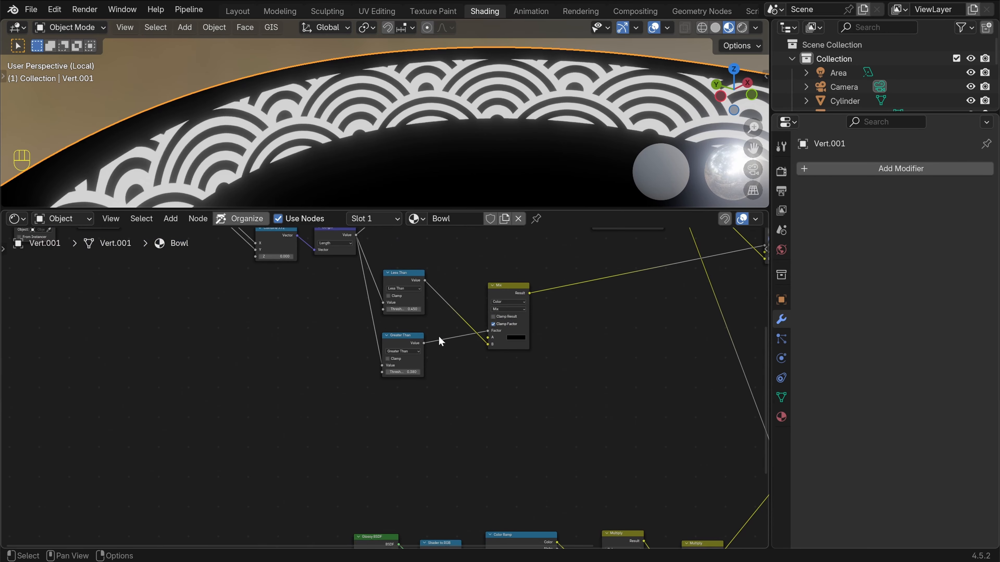
{"action": "scroll", "coordinate": [464, 339], "scroll_direction": "up", "scroll_amount": 6}
{"action": "middle_click_drag", "start_coordinate": [471, 338], "coordinate": [520, 387]}
{"action": "left_click_drag", "start_coordinate": [407, 394], "coordinate": [434, 409]}
{"action": "middle_click_drag", "start_coordinate": [496, 263], "coordinate": [495, 459]}
{"action": "scroll", "coordinate": [492, 453], "scroll_direction": "up", "scroll_amount": 1}
{"action": "left_click_drag", "start_coordinate": [438, 327], "coordinate": [456, 344]}
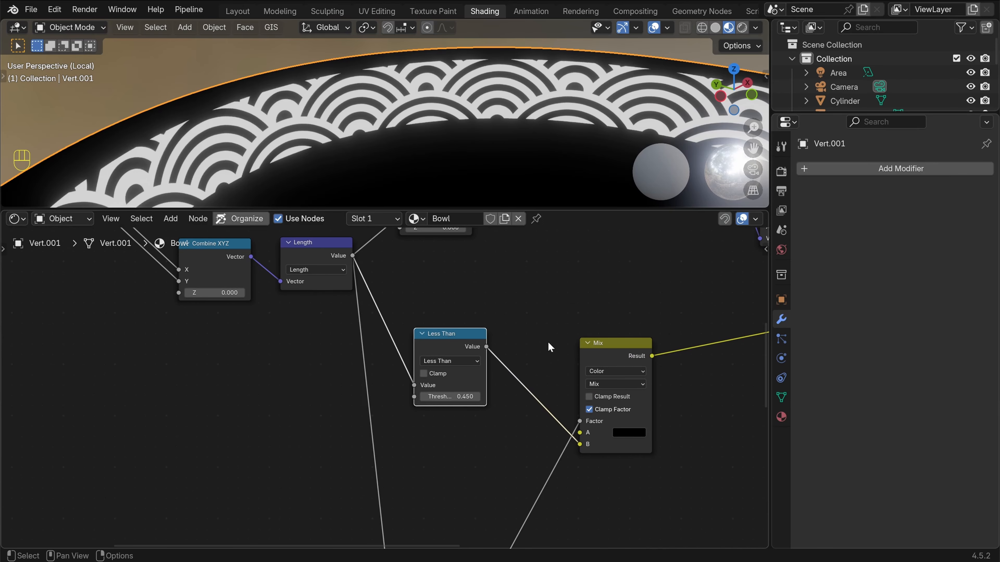
Duplicate the Less Than node and place the copy directly below the original
{"action": "middle_click_drag", "start_coordinate": [507, 305], "coordinate": [476, 281]}
{"action": "key", "text": "shift+d"}
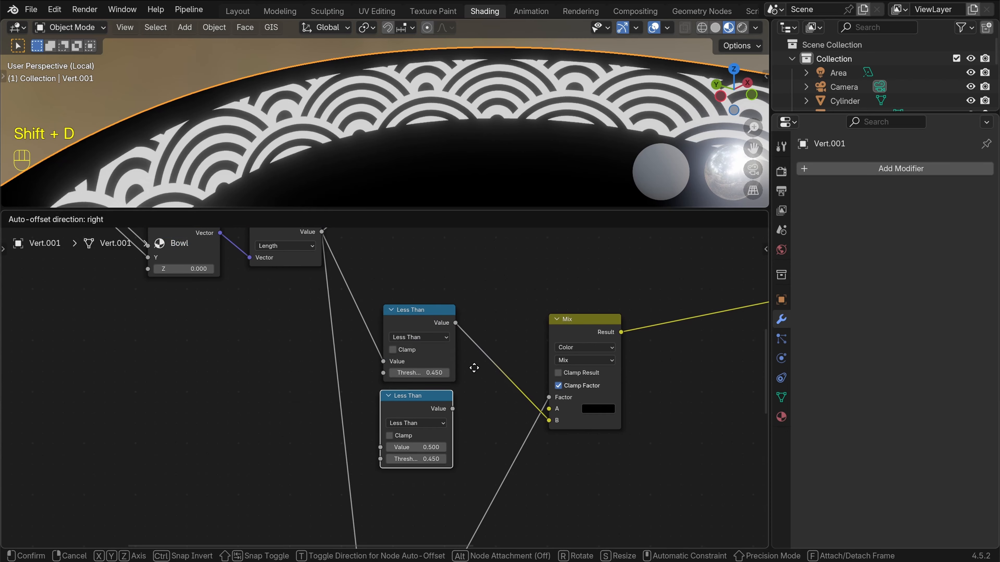
{"action": "left_click", "coordinate": [477, 368]}
{"action": "middle_click_drag", "start_coordinate": [477, 368], "coordinate": [538, 394], "text": "shift"}
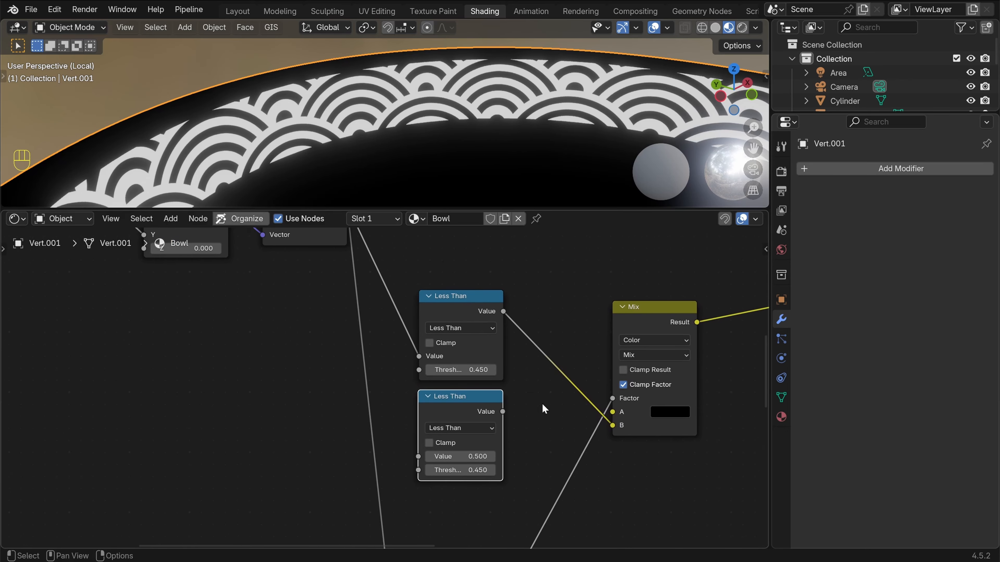
Duplicate the new Less Than node, change the copy to Subtract, and connect its output to the lower Less Than's Threshold
{"action": "scroll", "coordinate": [546, 409], "scroll_direction": "up", "scroll_amount": 1}
{"action": "key", "text": "shift+d"}
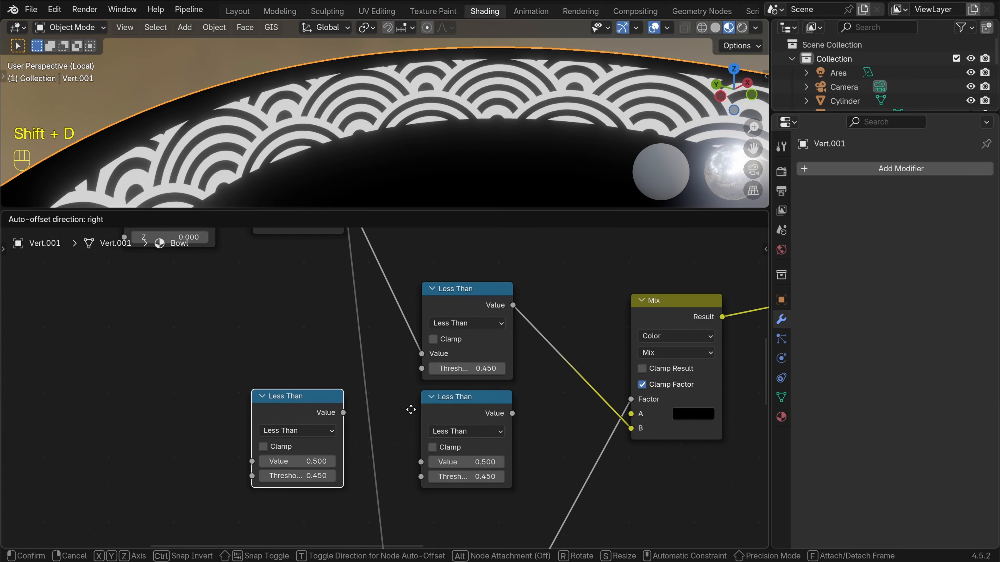
{"action": "left_click", "coordinate": [410, 409]}
{"action": "left_click", "coordinate": [303, 431]}
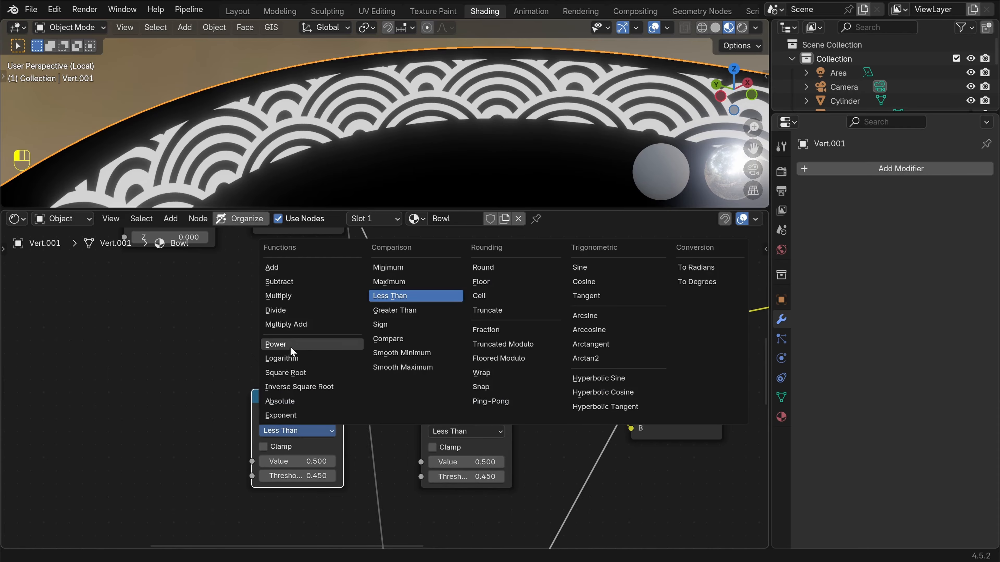
{"action": "left_click", "coordinate": [294, 282]}
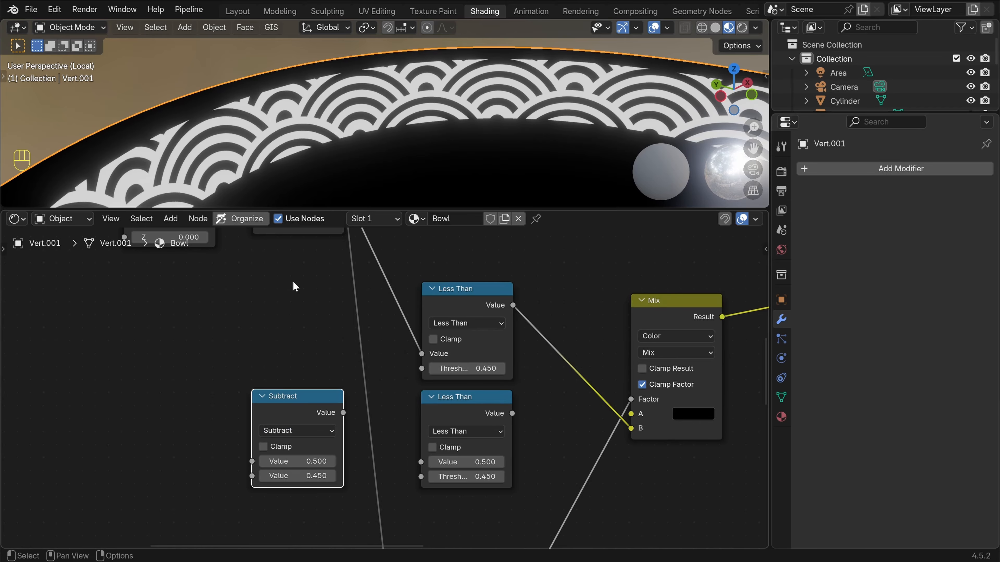
{"action": "left_click_drag", "start_coordinate": [344, 413], "coordinate": [420, 481]}
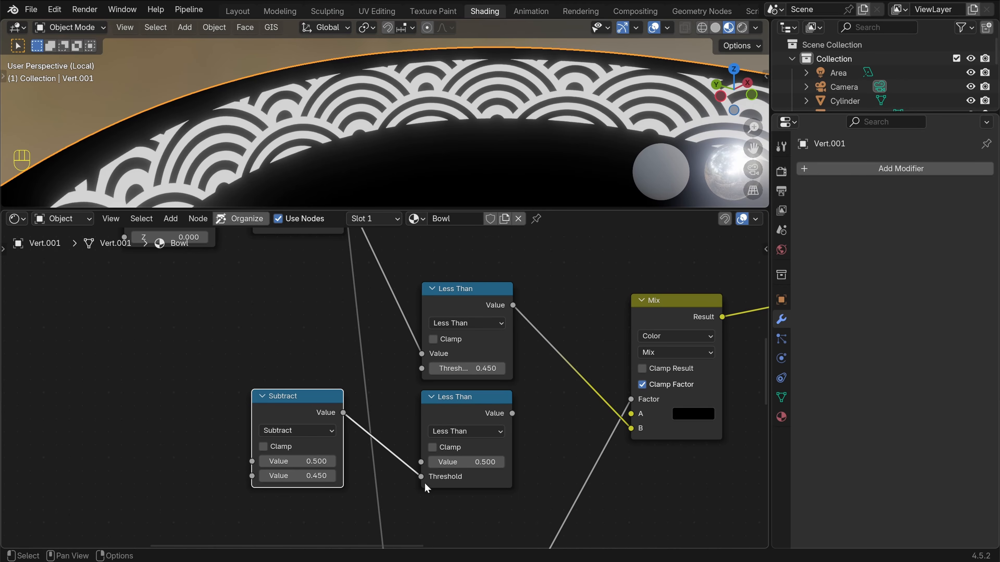
Connect the Length node's Value output to the lower Less Than node's Value input
{"action": "scroll", "coordinate": [438, 440], "scroll_direction": "down", "scroll_amount": 3}
{"action": "middle_click_drag", "start_coordinate": [374, 388], "coordinate": [415, 446]}
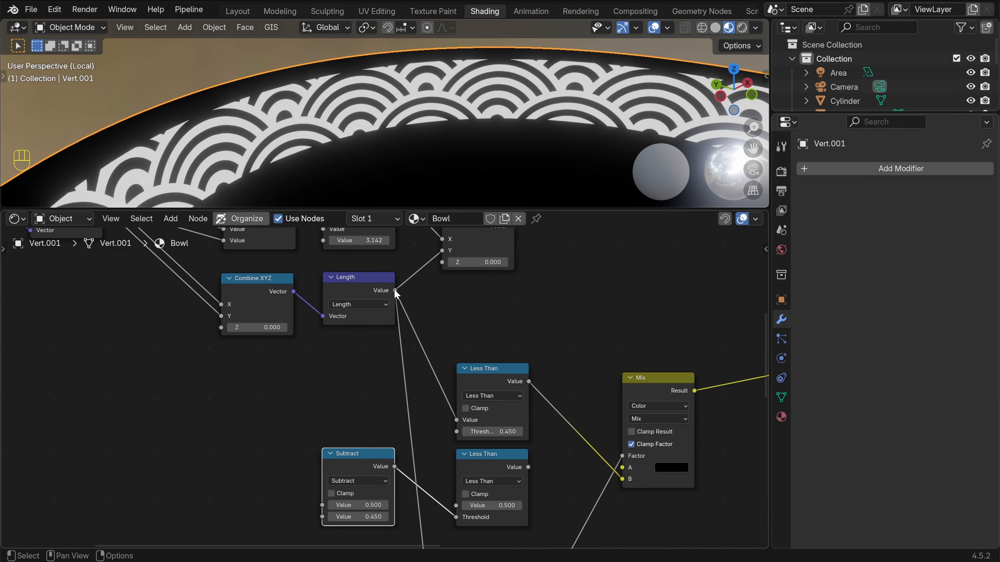
{"action": "left_click_drag", "start_coordinate": [396, 291], "coordinate": [454, 505]}
{"action": "middle_click_drag", "start_coordinate": [553, 497], "coordinate": [549, 465]}
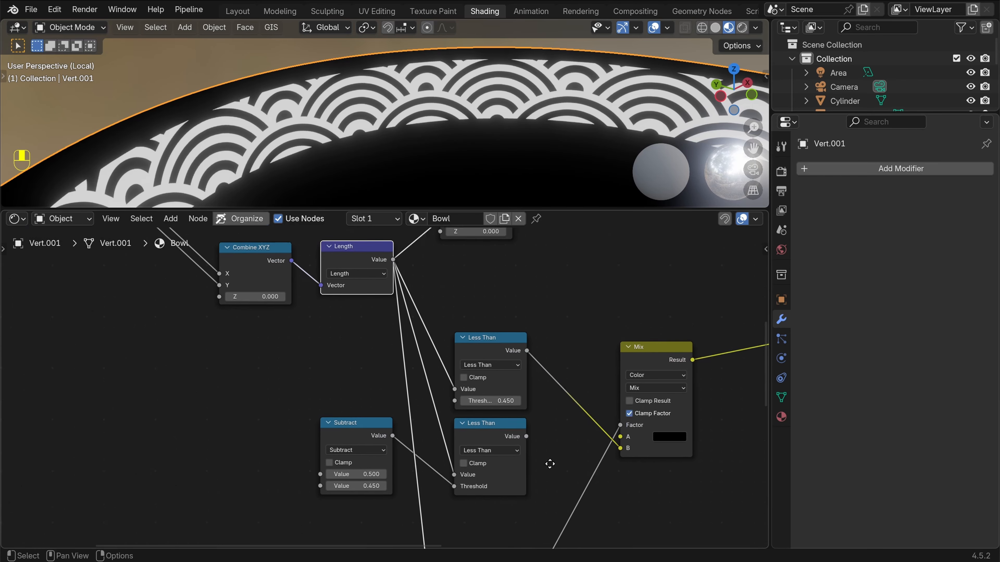
Add a Value node to the Bowl material and place it above and left of the Subtract node
{"action": "middle_click_drag", "start_coordinate": [549, 465], "coordinate": [550, 437]}
{"action": "scroll", "coordinate": [550, 437], "scroll_direction": "up", "scroll_amount": 1}
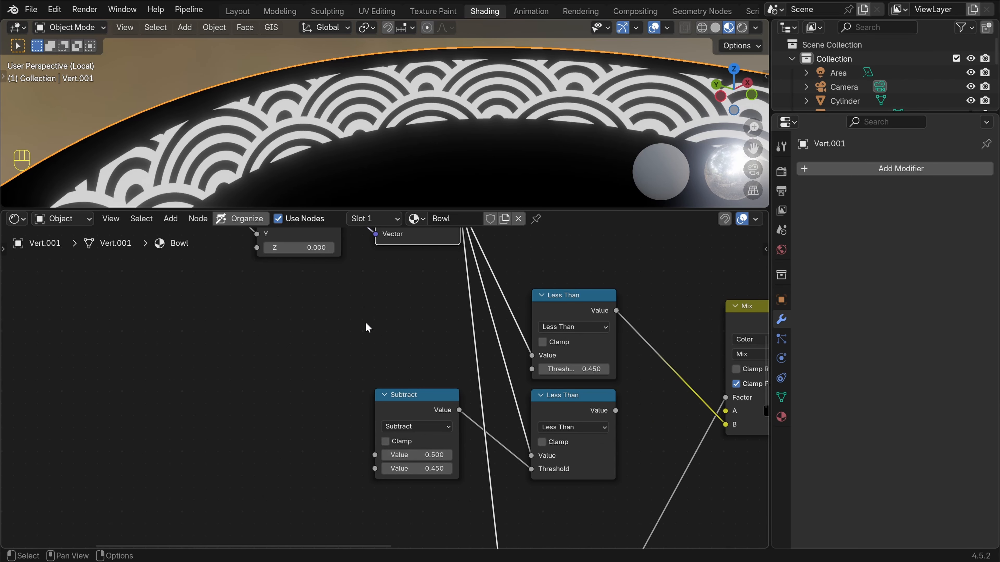
{"action": "key", "text": "shift+a"}
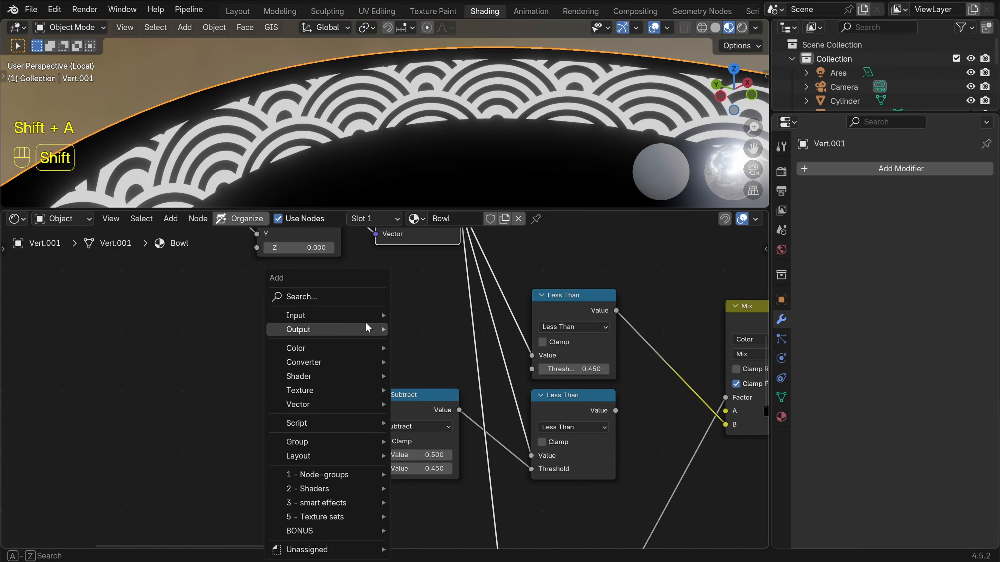
{"action": "left_click", "coordinate": [319, 296]}
{"action": "type", "text": "valu"}
{"action": "key", "text": "Return"}
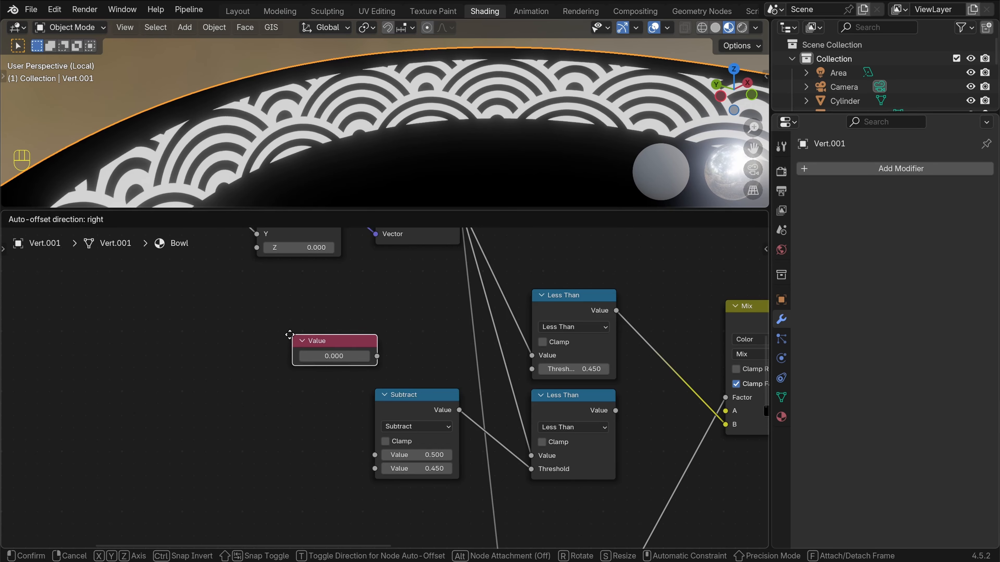
{"action": "left_click", "coordinate": [271, 335]}
Connect the Value node's output to the Subtract node's first Value input and the upper Less Than node's Threshold
{"action": "left_click_drag", "start_coordinate": [314, 345], "coordinate": [328, 420]}
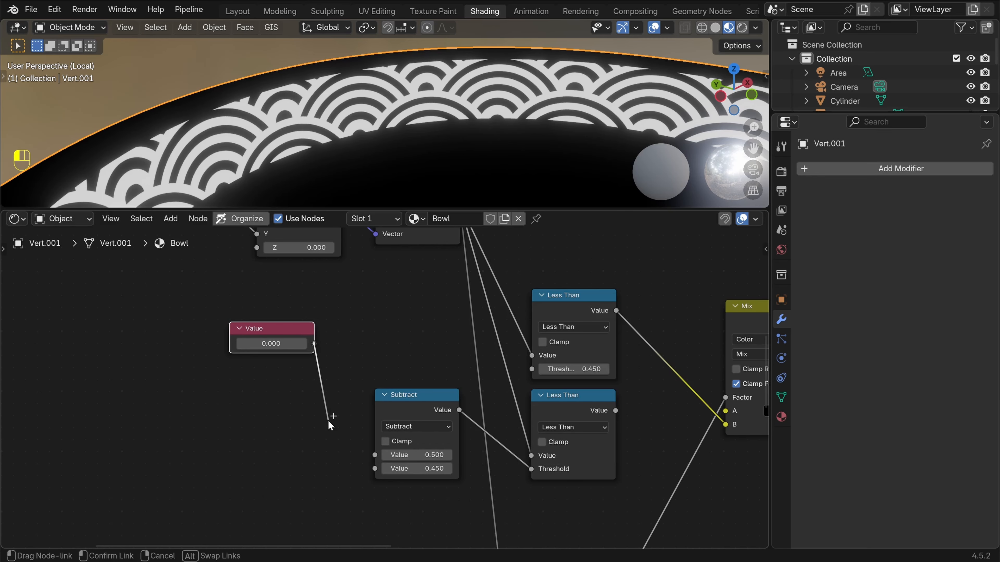
{"action": "left_click_drag", "start_coordinate": [369, 458], "coordinate": [375, 455]}
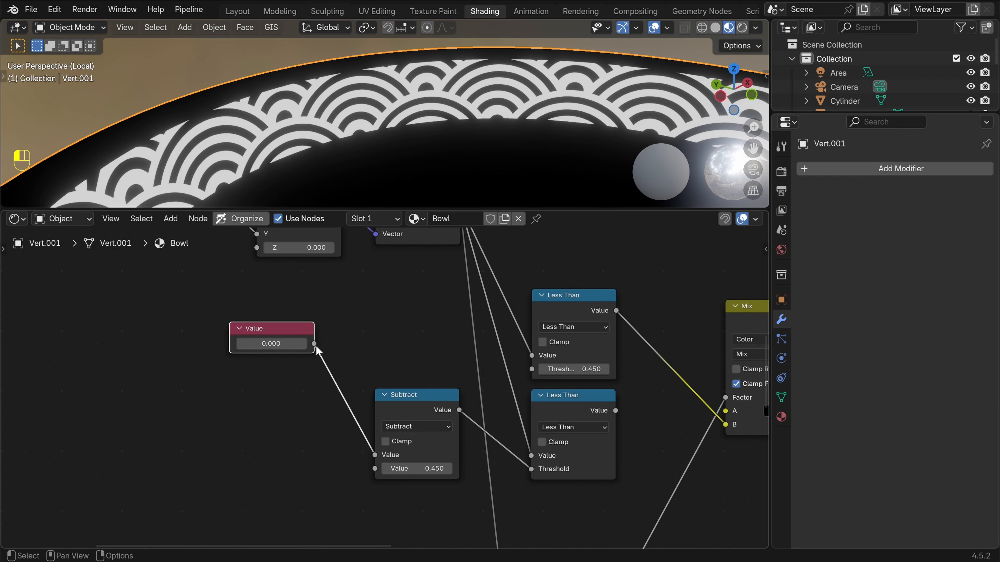
{"action": "left_click_drag", "start_coordinate": [315, 344], "coordinate": [528, 373]}
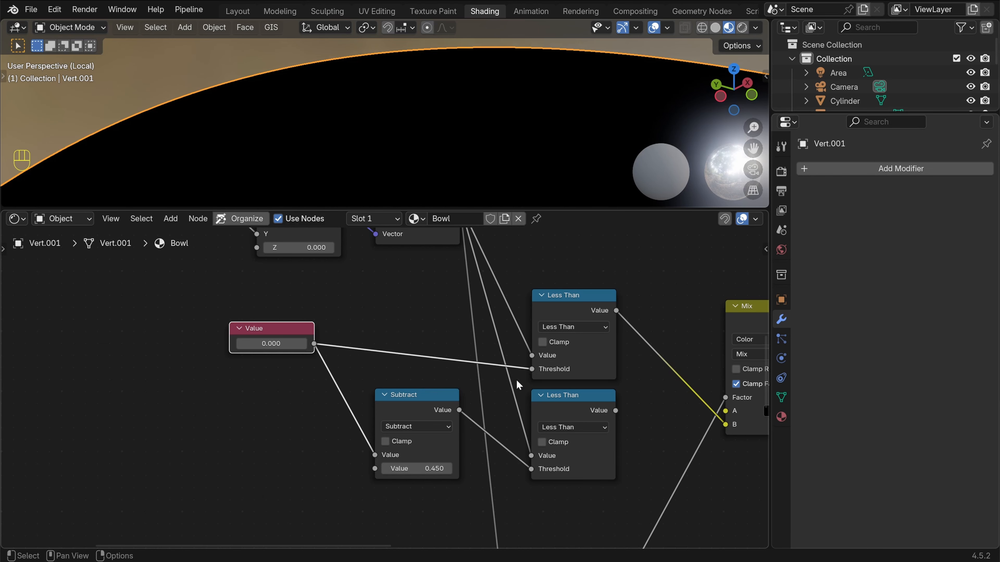
Set the Value node to 0.448 and the Subtract node's second value to 0.005
{"action": "mouse_move", "coordinate": [270, 344]}
{"action": "left_mouse_down", "text": "shift"}
{"action": "mouse_move", "coordinate": [295, 344]}
{"action": "mouse_move", "coordinate": [272, 344]}
{"action": "left_mouse_up", "text": "shift"}
{"action": "left_click", "coordinate": [273, 345]}
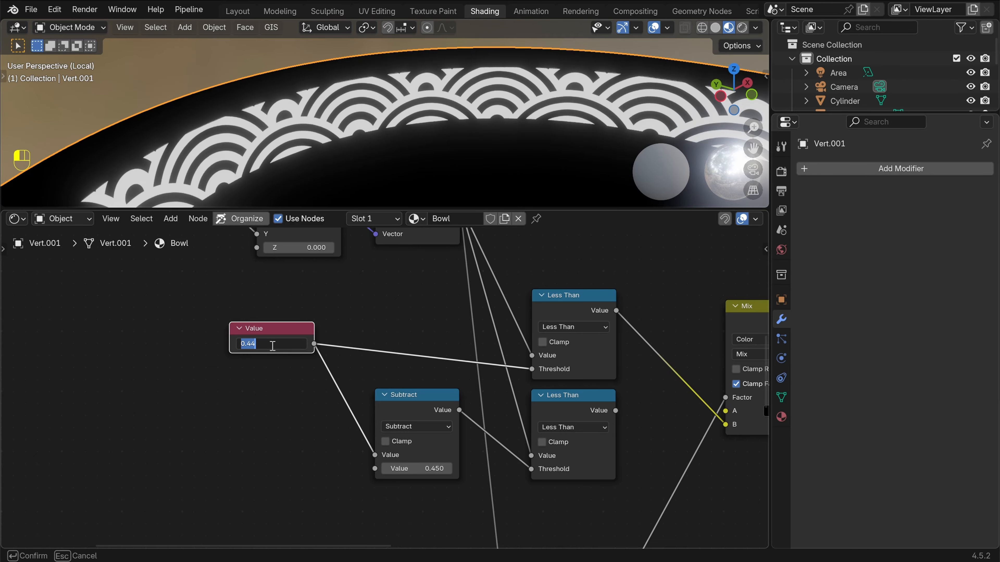
{"action": "type", "text": ".448"}
{"action": "key", "text": "Return"}
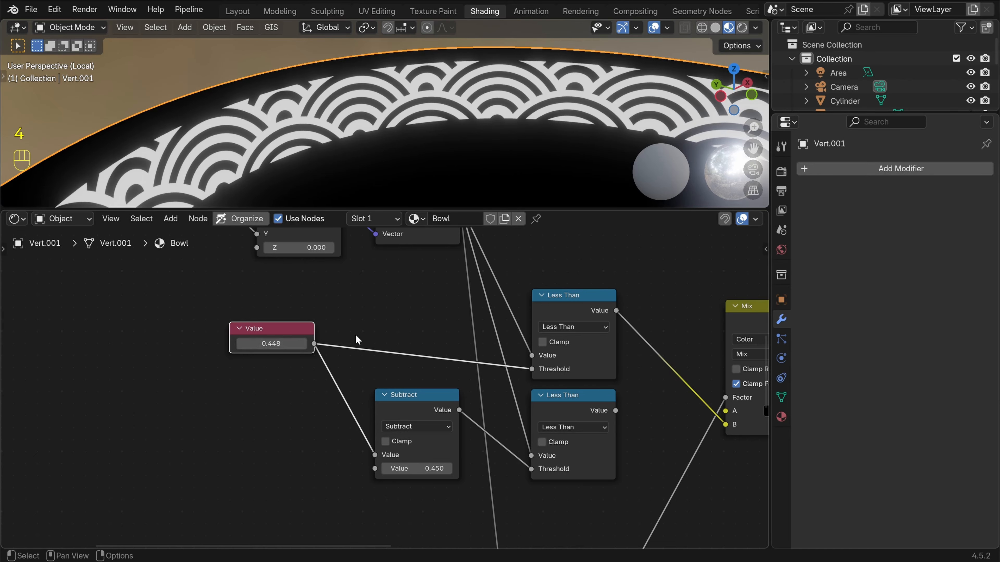
{"action": "left_click", "coordinate": [413, 470]}
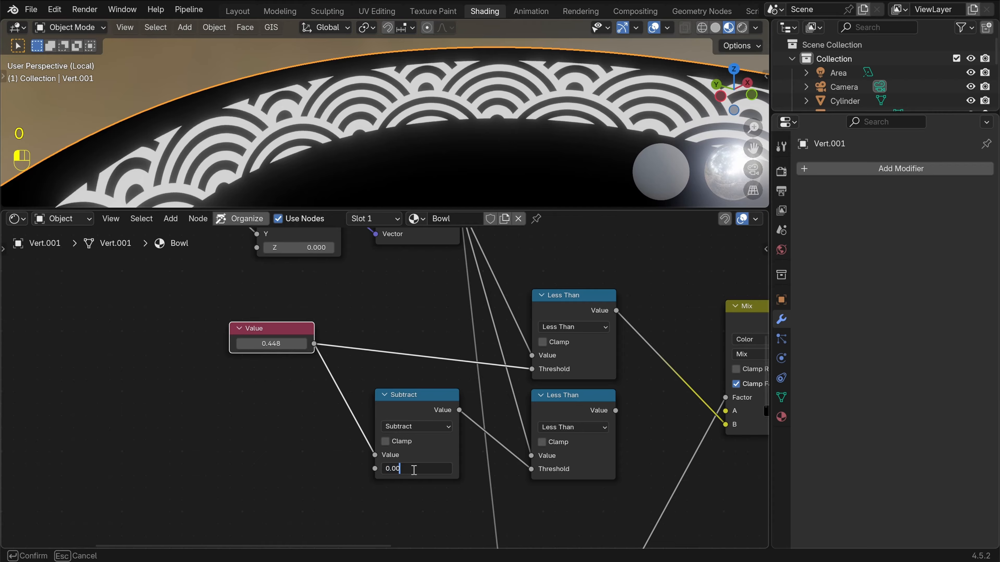
{"action": "key", "text": "Return"}
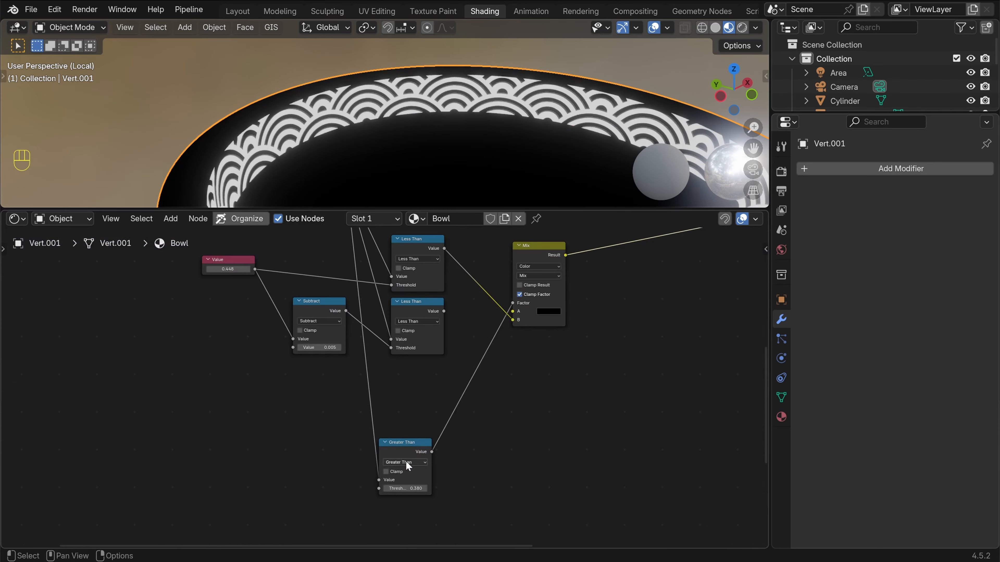
Duplicate the Greater Than node and place the copy directly below the original
{"action": "left_click", "coordinate": [415, 449]}
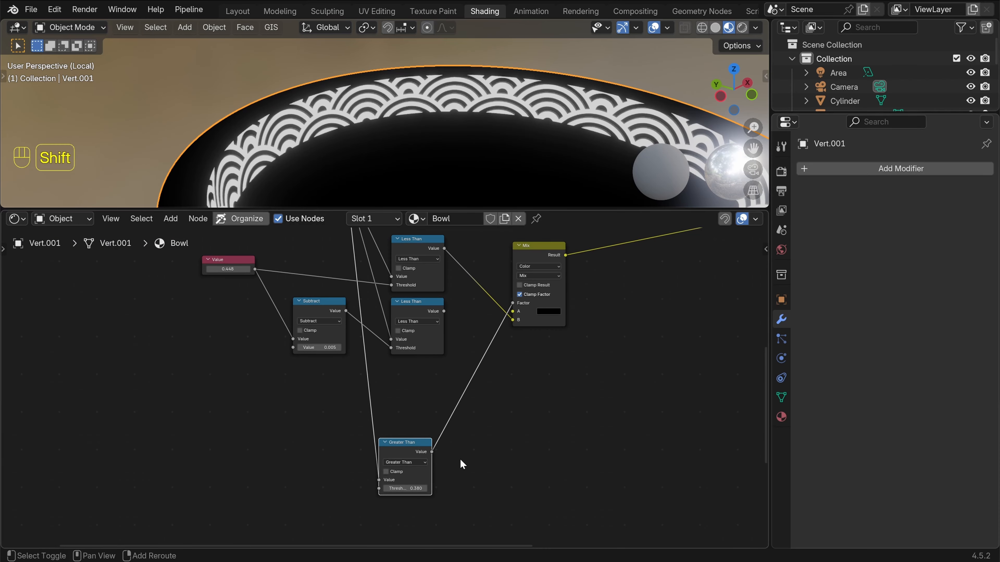
{"action": "middle_click_drag", "start_coordinate": [460, 458], "coordinate": [505, 381], "text": "shift"}
{"action": "scroll", "coordinate": [470, 370], "scroll_direction": "up", "scroll_amount": 4}
{"action": "left_click_drag", "start_coordinate": [454, 368], "coordinate": [467, 314]}
{"action": "scroll", "coordinate": [559, 318], "scroll_direction": "up", "scroll_amount": 3}
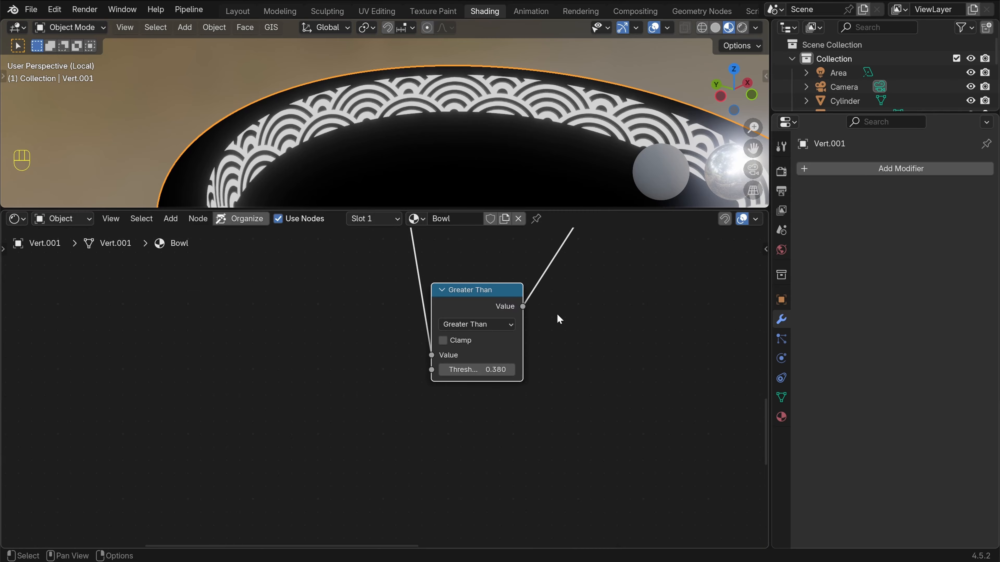
{"action": "key", "text": "shift+d"}
{"action": "left_click", "coordinate": [575, 397]}
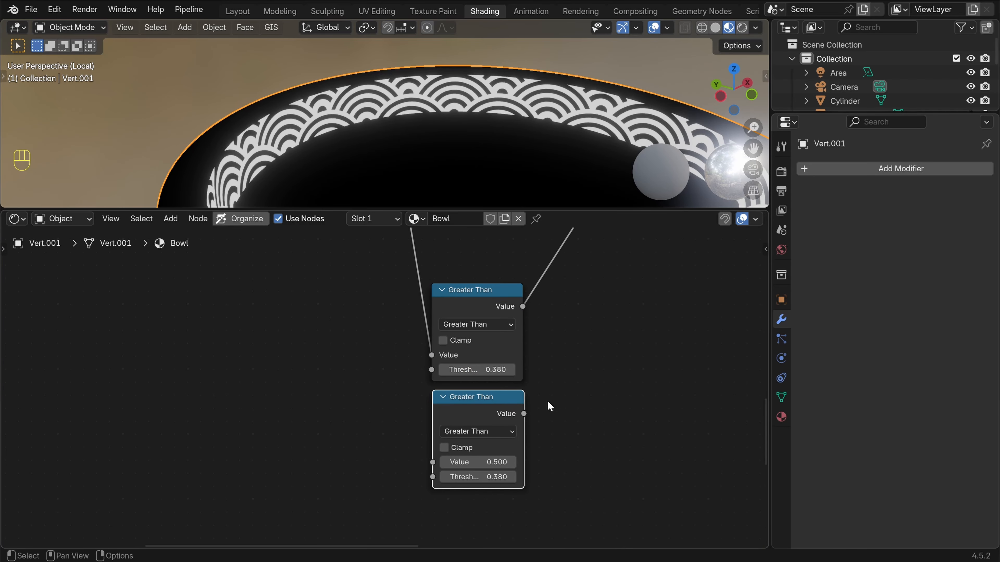
Duplicate the lower Greater Than node, place the copy to its left, and change its operation to Add
{"action": "key", "text": "shift+d"}
{"action": "left_click", "coordinate": [449, 396]}
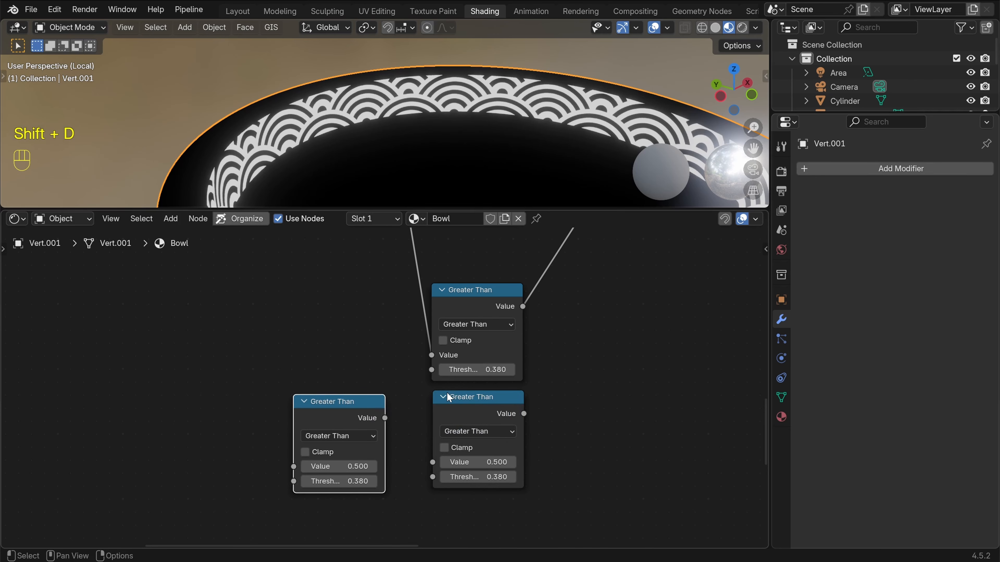
{"action": "left_click", "coordinate": [357, 436]}
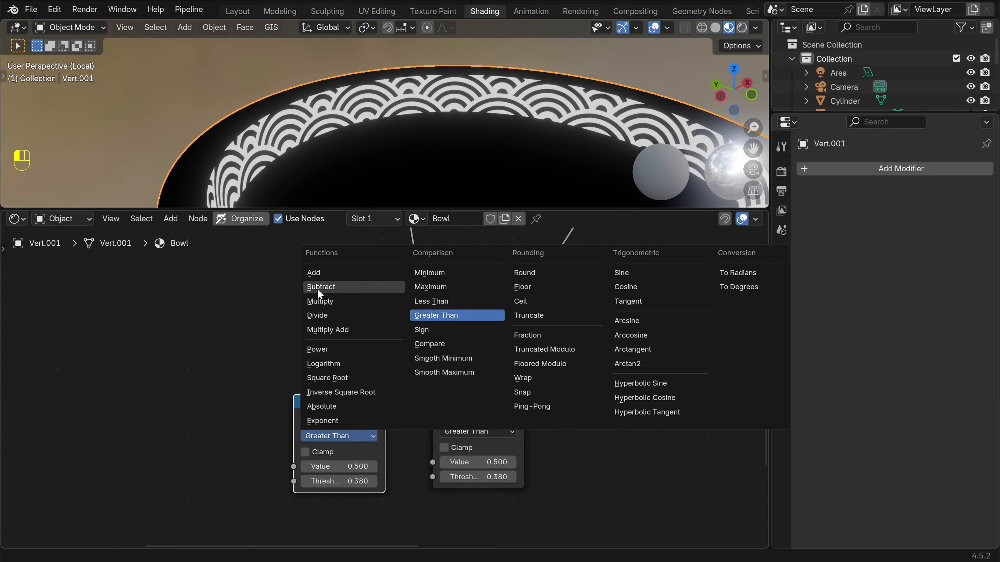
{"action": "left_click", "coordinate": [319, 273]}
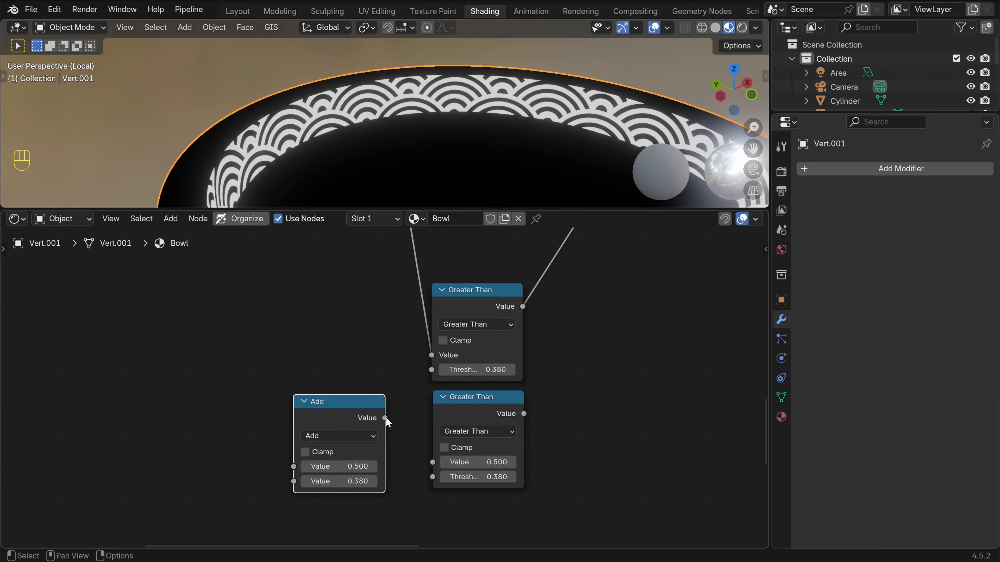
Connect the Add node's output to the lower Greater Than node's threshold and the Length value to its value input
{"action": "left_click_drag", "start_coordinate": [385, 418], "coordinate": [359, 320]}
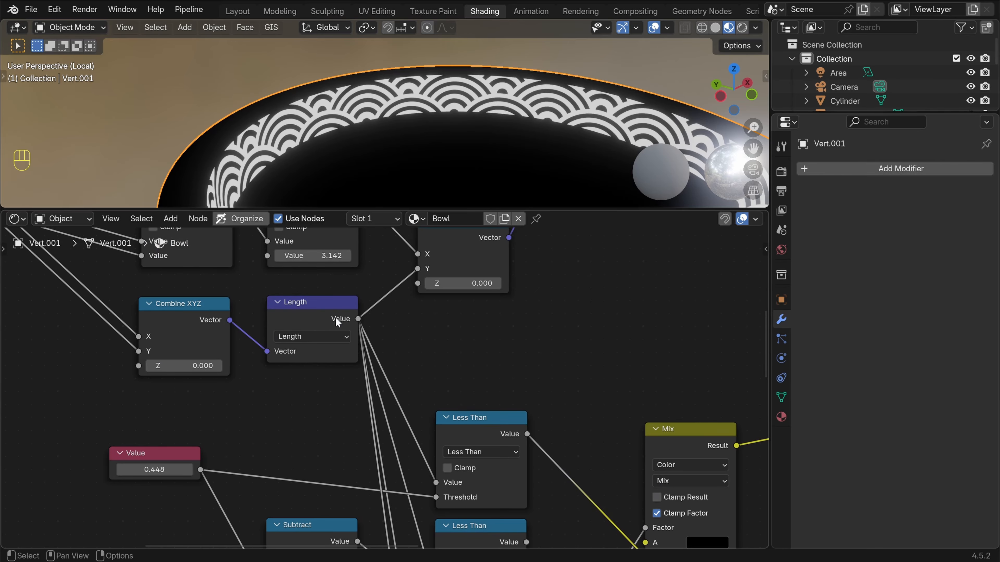
{"action": "scroll", "coordinate": [331, 315], "scroll_direction": "down", "scroll_amount": 8}
{"action": "middle_click_drag", "start_coordinate": [420, 470], "coordinate": [437, 277]}
{"action": "scroll", "coordinate": [437, 277], "scroll_direction": "up", "scroll_amount": 6}
{"action": "middle_click_drag", "start_coordinate": [581, 438], "coordinate": [569, 405]}
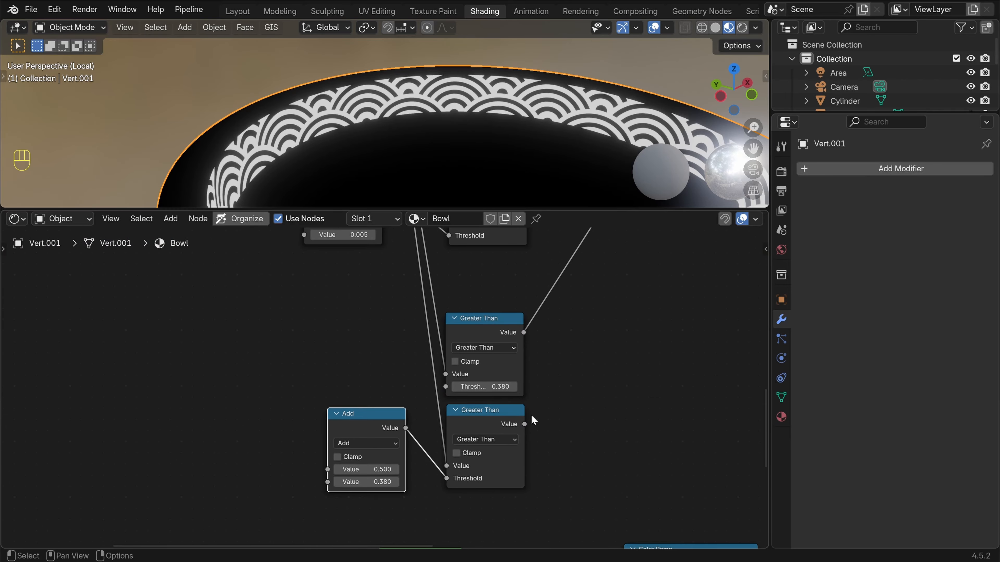
Move the Add node and both Greater Than nodes together slightly upward
{"action": "left_click_drag", "start_coordinate": [319, 343], "coordinate": [502, 460]}
{"action": "key", "text": "g"}
{"action": "left_click", "coordinate": [587, 416]}
{"action": "left_click", "coordinate": [588, 405]}
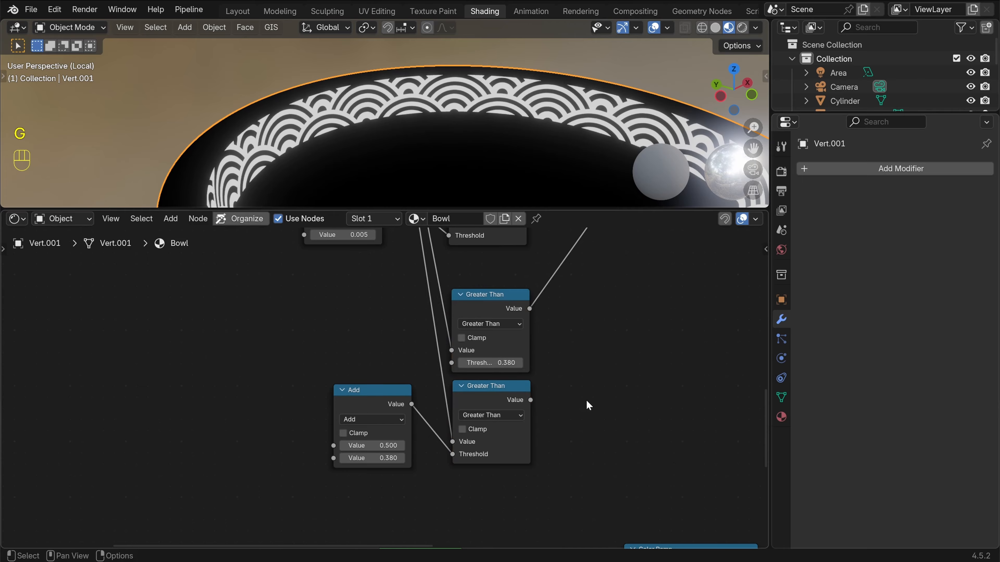
Add a Value node and connect it to the upper Greater Than threshold and the Add node's first value
{"action": "scroll", "coordinate": [468, 407], "scroll_direction": "up", "scroll_amount": 2}
{"action": "key", "text": "shift+a"}
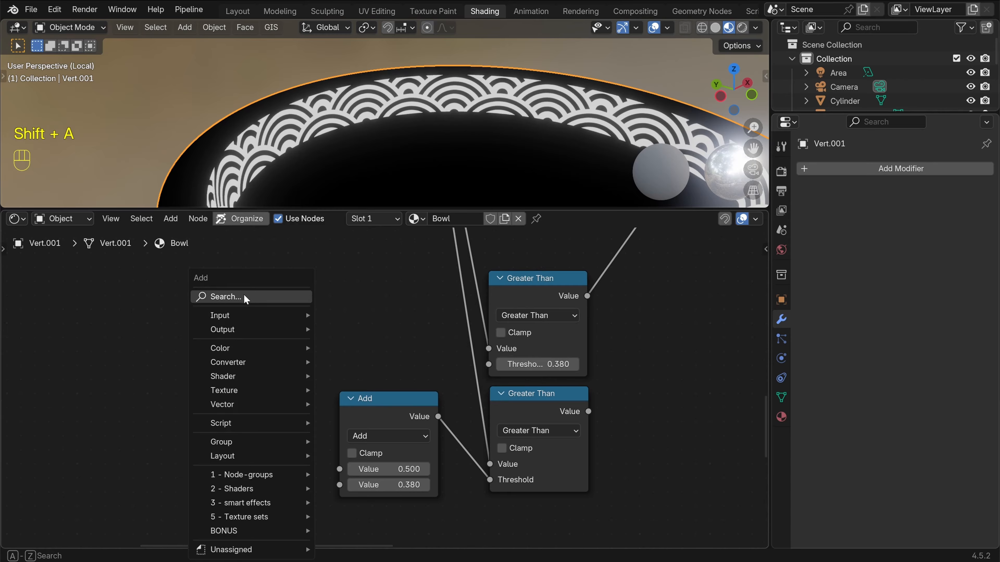
{"action": "type", "text": "valu"}
{"action": "key", "text": "Return"}
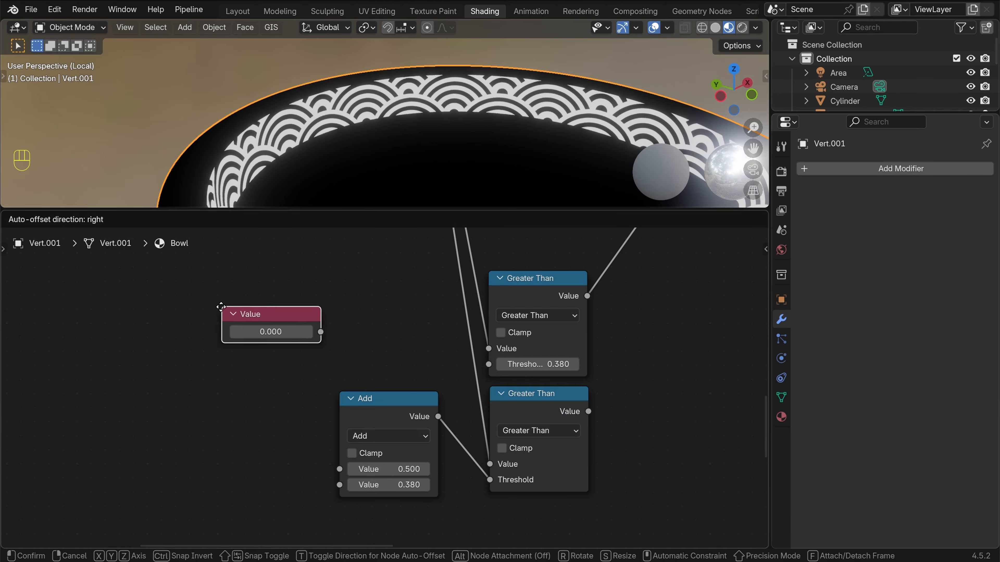
{"action": "left_click", "coordinate": [272, 327]}
{"action": "left_click_drag", "start_coordinate": [296, 333], "coordinate": [488, 364]}
{"action": "left_click_drag", "start_coordinate": [297, 334], "coordinate": [338, 469]}
Set the new Value node to 0.38 and the Add node's second value to 0.005
{"action": "mouse_move", "coordinate": [247, 333]}
{"action": "left_mouse_down"}
{"action": "mouse_move", "coordinate": [275, 332]}
{"action": "mouse_move", "coordinate": [253, 334]}
{"action": "left_mouse_up"}
{"action": "left_click", "coordinate": [253, 334]}
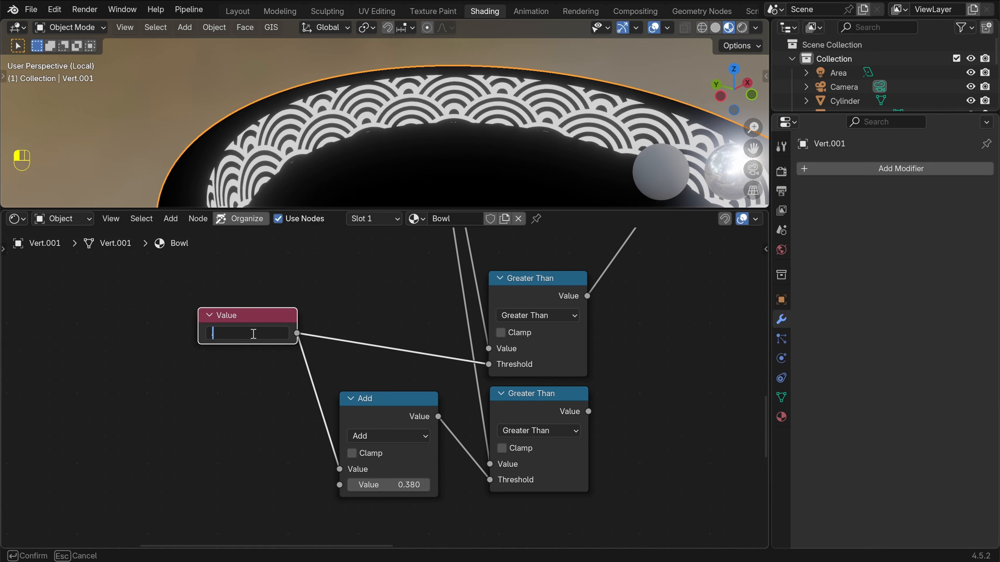
{"action": "type", "text": ".38"}
{"action": "key", "text": "Return"}
{"action": "scroll", "coordinate": [393, 407], "scroll_direction": "down", "scroll_amount": 1}
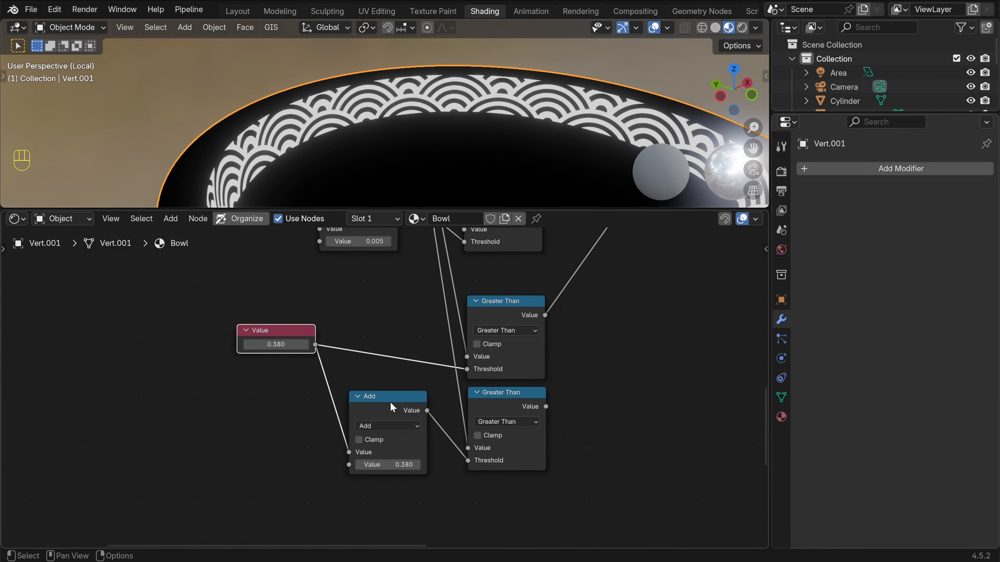
{"action": "left_click_drag", "start_coordinate": [374, 465], "coordinate": [375, 465]}
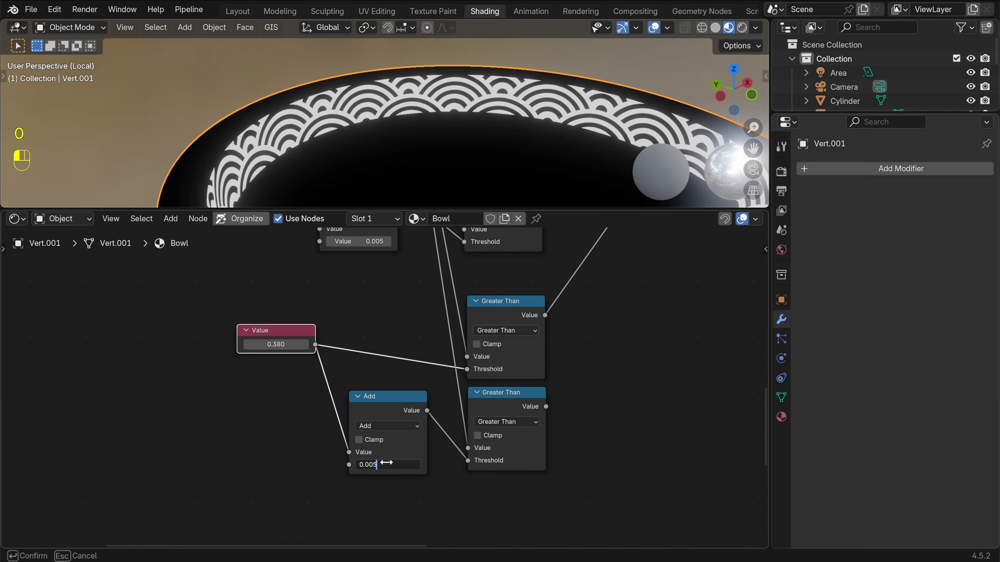
{"action": "type", "text": "0.005"}
{"action": "key", "text": "Return"}
{"action": "middle_click_drag", "start_coordinate": [421, 345], "coordinate": [440, 383], "text": "shift"}
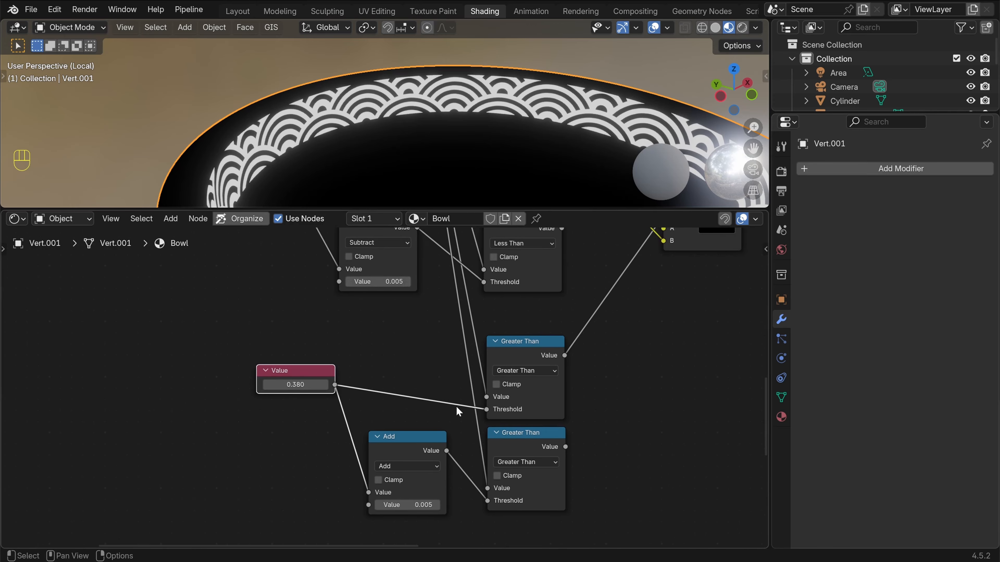
Duplicate the Mix node that combines the two masks and place the copy beside the Greater Than nodes
{"action": "scroll", "coordinate": [590, 364], "scroll_direction": "down", "scroll_amount": 4}
{"action": "middle_click_drag", "start_coordinate": [590, 364], "coordinate": [453, 385], "text": "shift"}
{"action": "middle_click_drag", "start_coordinate": [516, 356], "coordinate": [428, 393], "text": "shift"}
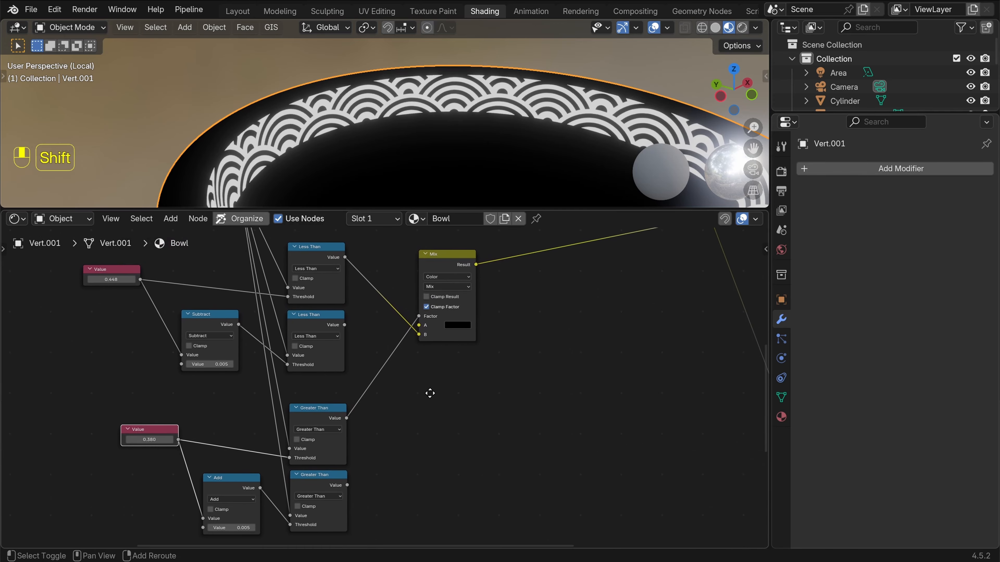
{"action": "left_click", "coordinate": [318, 315]}
{"action": "left_click", "coordinate": [446, 258]}
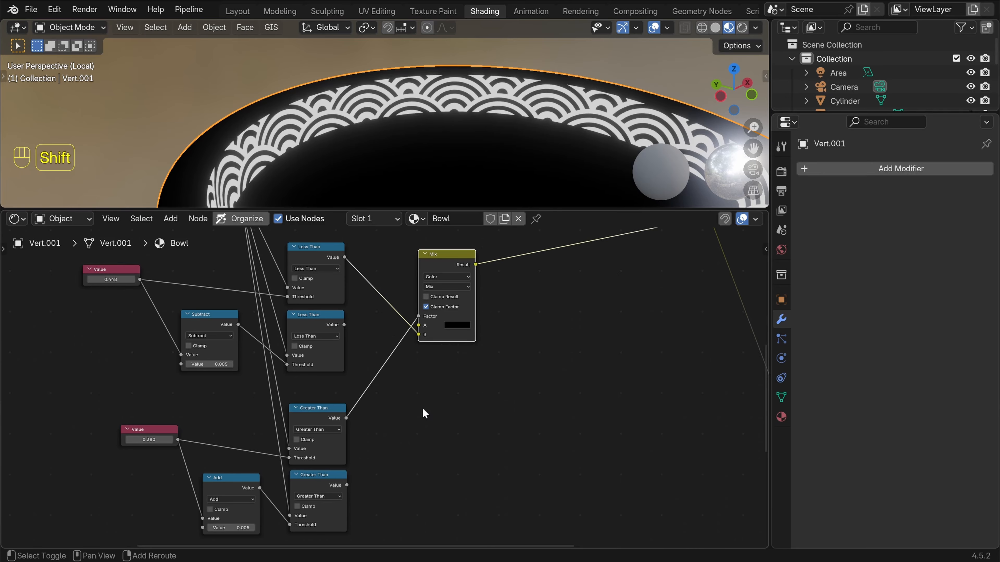
{"action": "key", "text": "shift+d"}
{"action": "left_click", "coordinate": [481, 410]}
{"action": "middle_click_drag", "start_coordinate": [481, 410], "coordinate": [543, 411]}
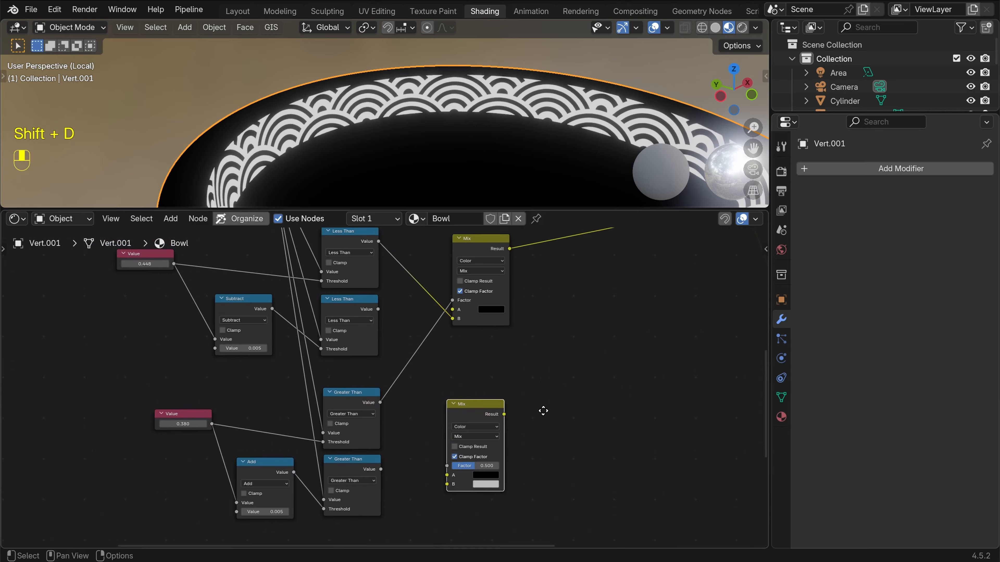
Preview the duplicated Mix node, connecting the lower Greater Than to its Factor and the lower Less Than to B
{"action": "left_click", "coordinate": [345, 308], "text": "ctrl+shift"}
{"action": "left_click", "coordinate": [340, 461], "text": "ctrl+shift"}
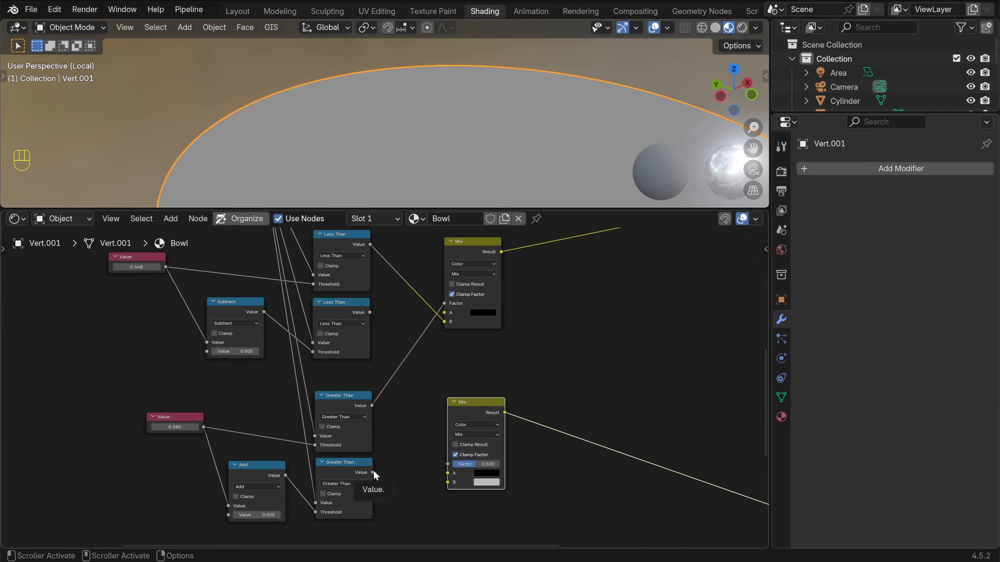
{"action": "left_click_drag", "start_coordinate": [372, 470], "coordinate": [448, 464]}
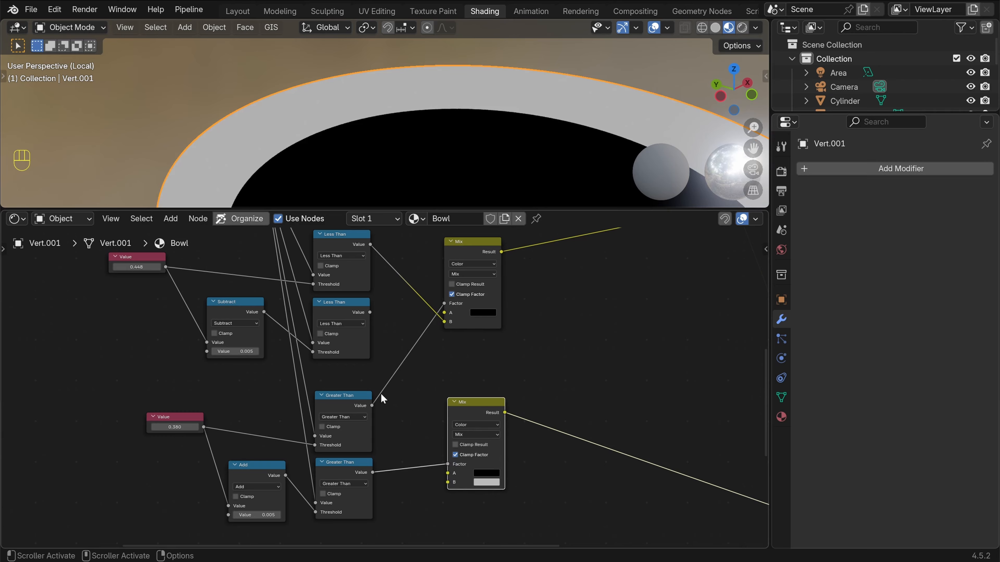
{"action": "mouse_move", "coordinate": [369, 313]}
{"action": "left_mouse_down"}
{"action": "mouse_move", "coordinate": [393, 294]}
{"action": "mouse_move", "coordinate": [401, 402]}
{"action": "mouse_move", "coordinate": [438, 487]}
{"action": "mouse_move", "coordinate": [445, 483]}
{"action": "left_mouse_up"}
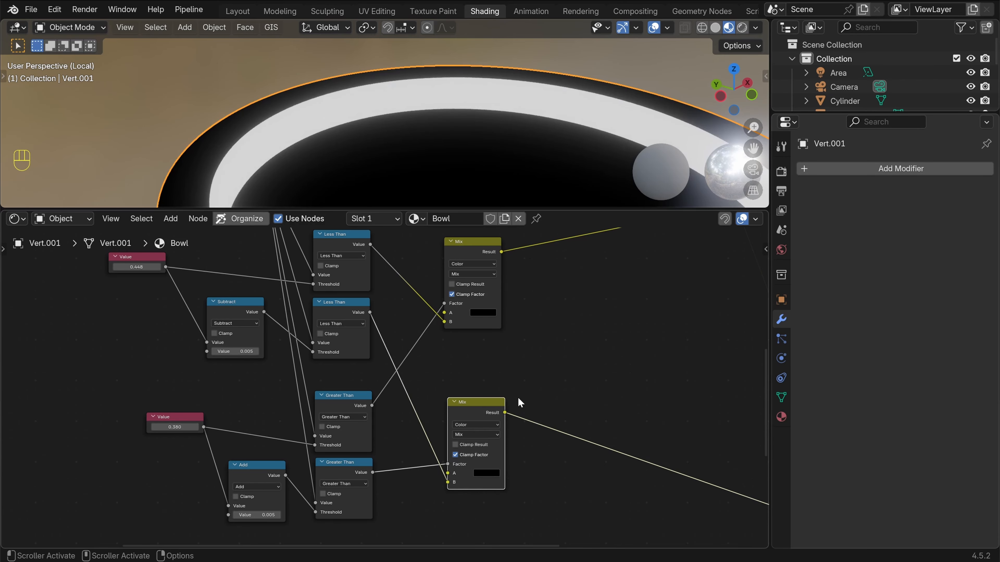
{"action": "left_click_drag", "start_coordinate": [479, 408], "coordinate": [480, 396]}
Compare the previews of both mask Mix nodes and insert a Math node into the upper one's preview link
{"action": "left_click", "coordinate": [465, 250], "text": "ctrl+shift"}
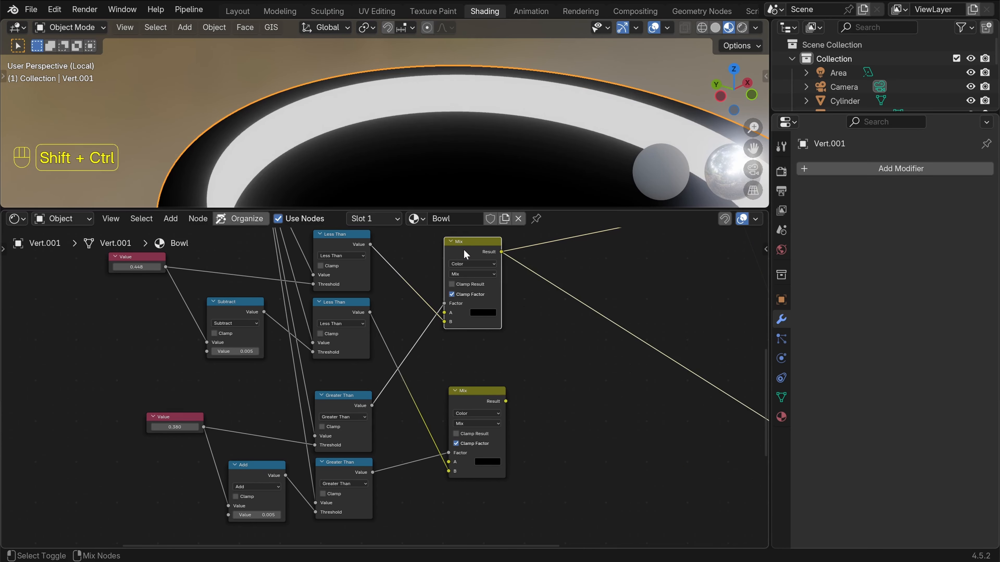
{"action": "left_click", "coordinate": [465, 399], "text": "ctrl+shift"}
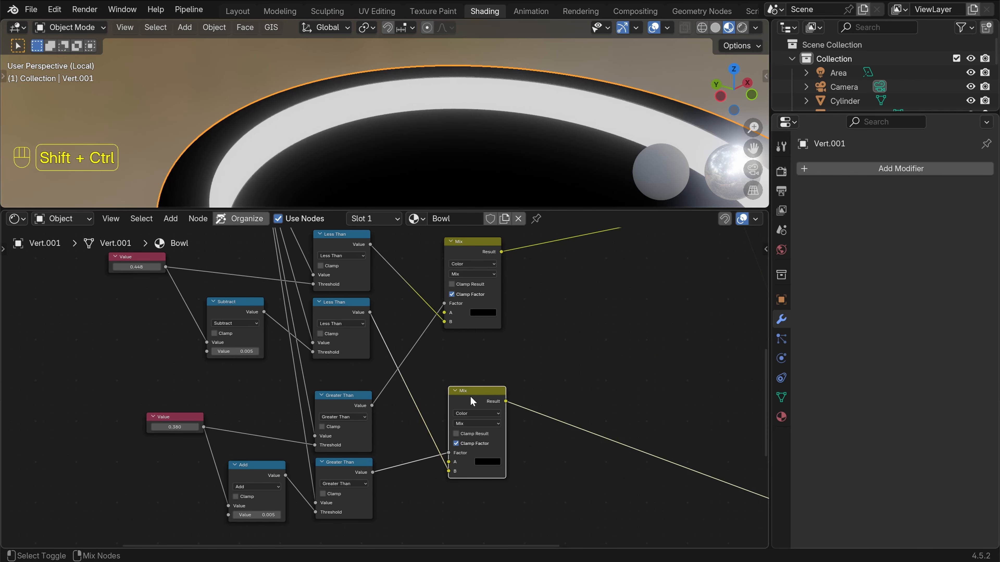
{"action": "left_click", "coordinate": [473, 250], "text": "ctrl+shift"}
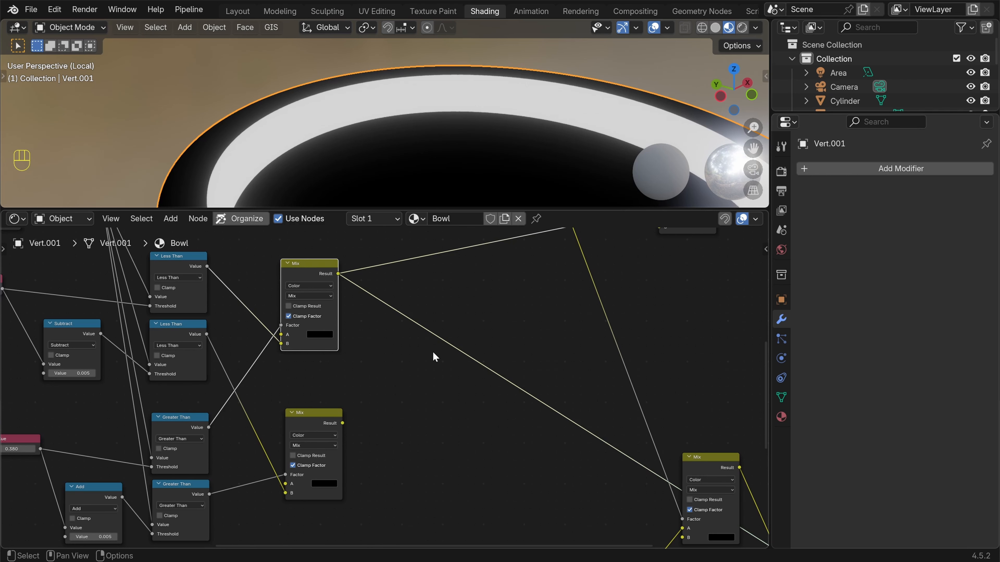
{"action": "left_click", "coordinate": [438, 357]}
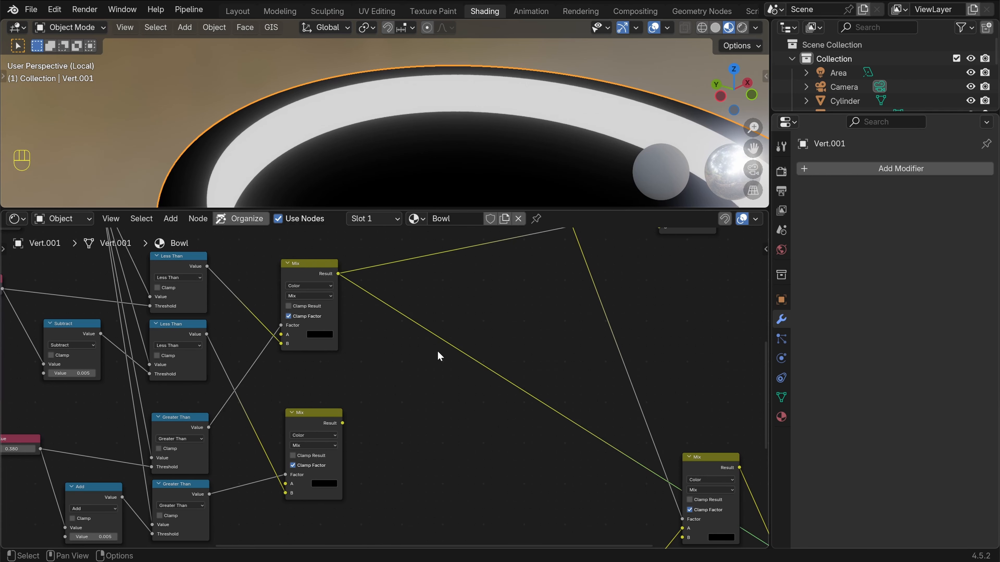
{"action": "key", "text": "shift+a"}
{"action": "left_click", "coordinate": [384, 293]}
{"action": "type", "text": "math"}
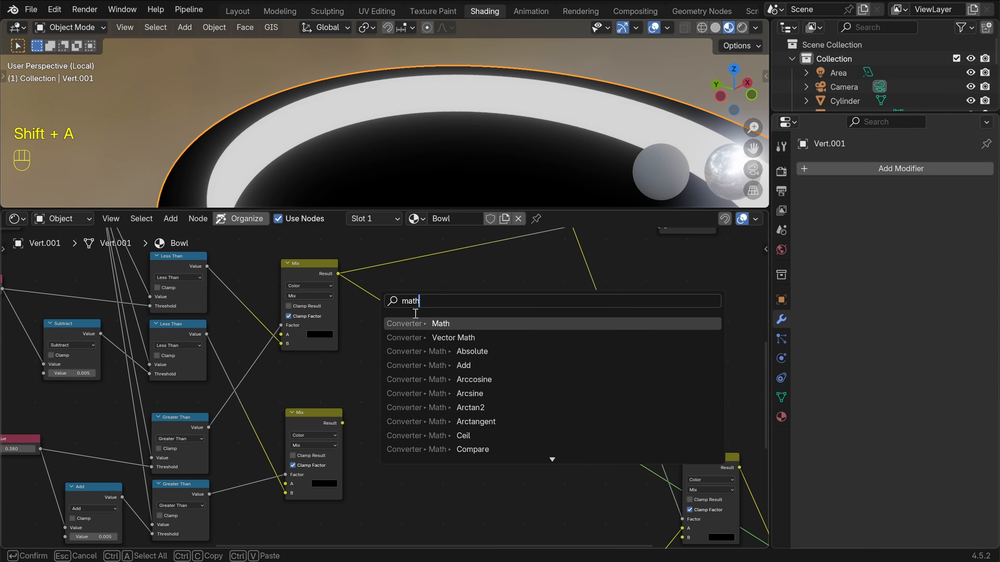
{"action": "key", "text": "Return"}
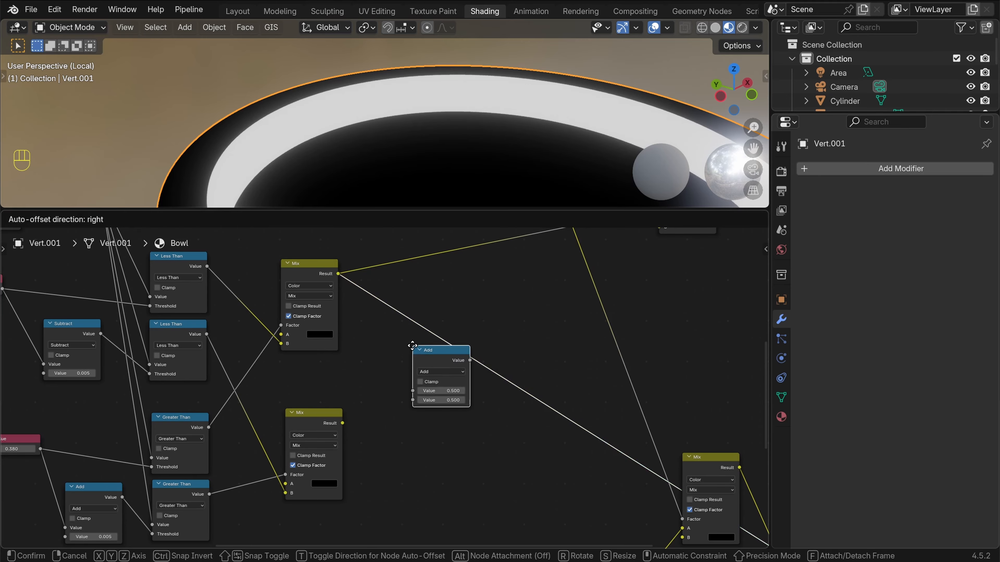
{"action": "left_click", "coordinate": [425, 339]}
Change the Math node to Subtract and connect the lower Mix node's result to its second value
{"action": "scroll", "coordinate": [466, 391], "scroll_direction": "up", "scroll_amount": 2}
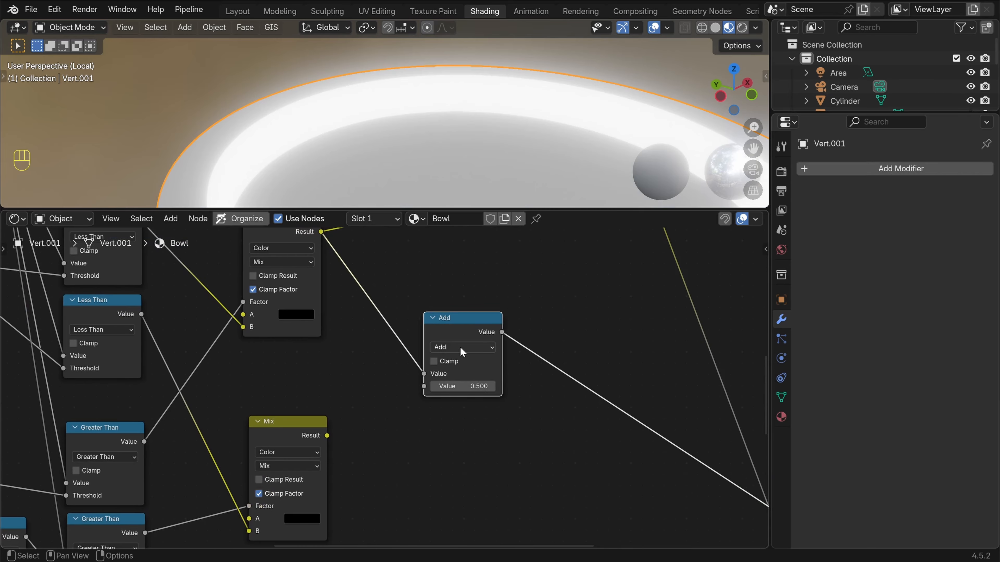
{"action": "left_click", "coordinate": [462, 347]}
{"action": "left_click", "coordinate": [461, 390]}
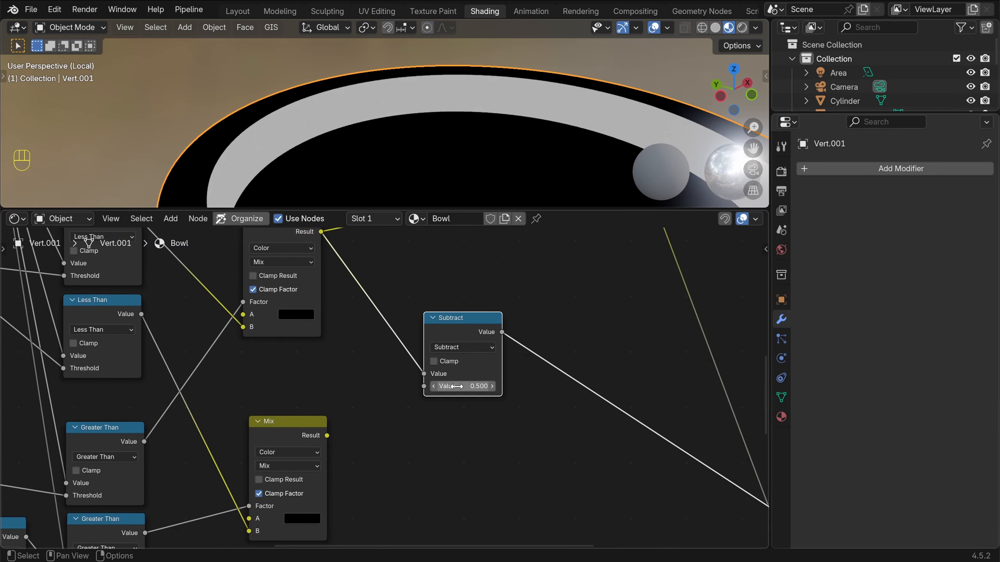
{"action": "left_click_drag", "start_coordinate": [327, 435], "coordinate": [429, 387]}
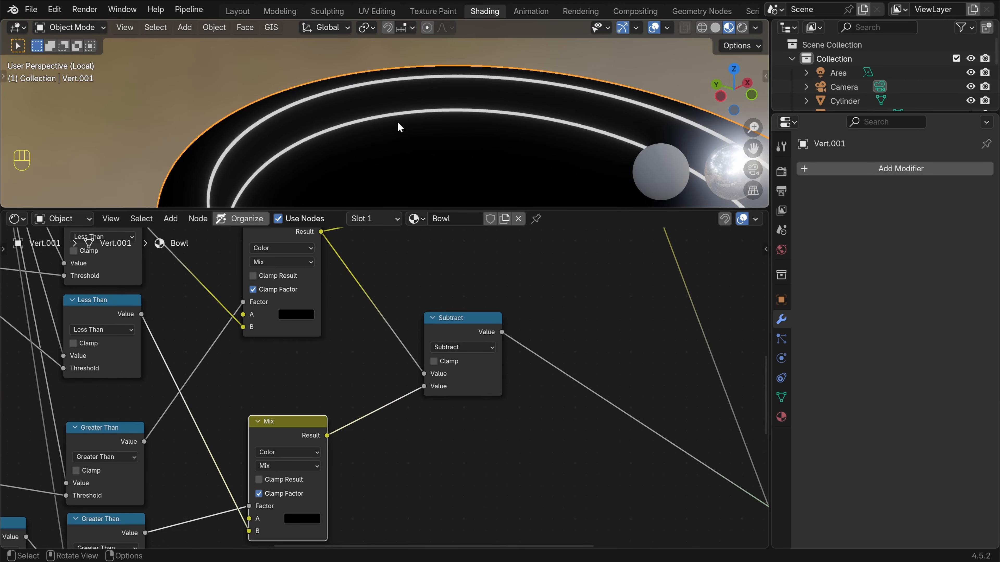
Compare the previews of the pattern Mix and Subtract nodes, and add a Mix Color node beside the pattern Mix
{"action": "scroll", "coordinate": [490, 471], "scroll_direction": "down", "scroll_amount": 3}
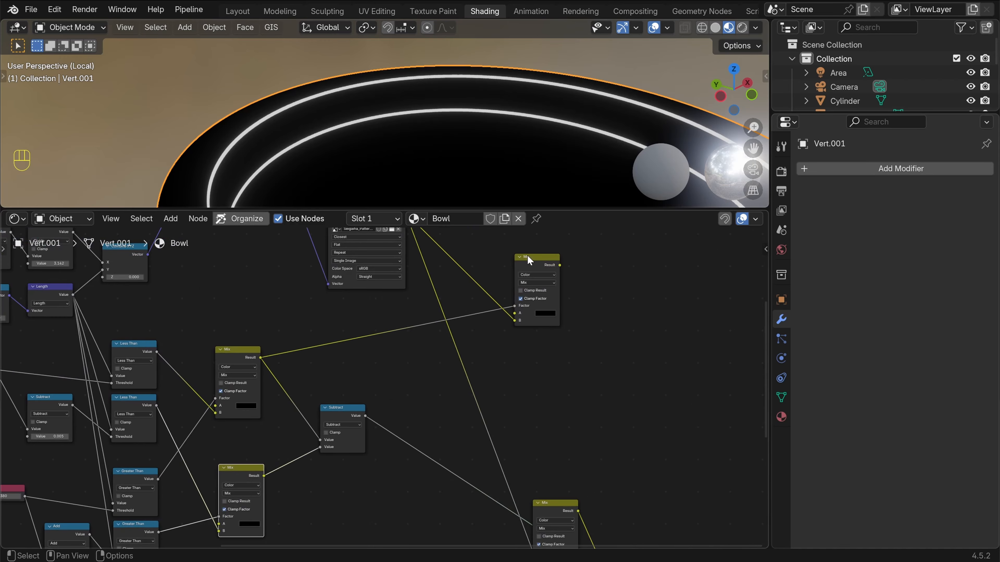
{"action": "left_click", "coordinate": [528, 263], "text": "ctrl+shift"}
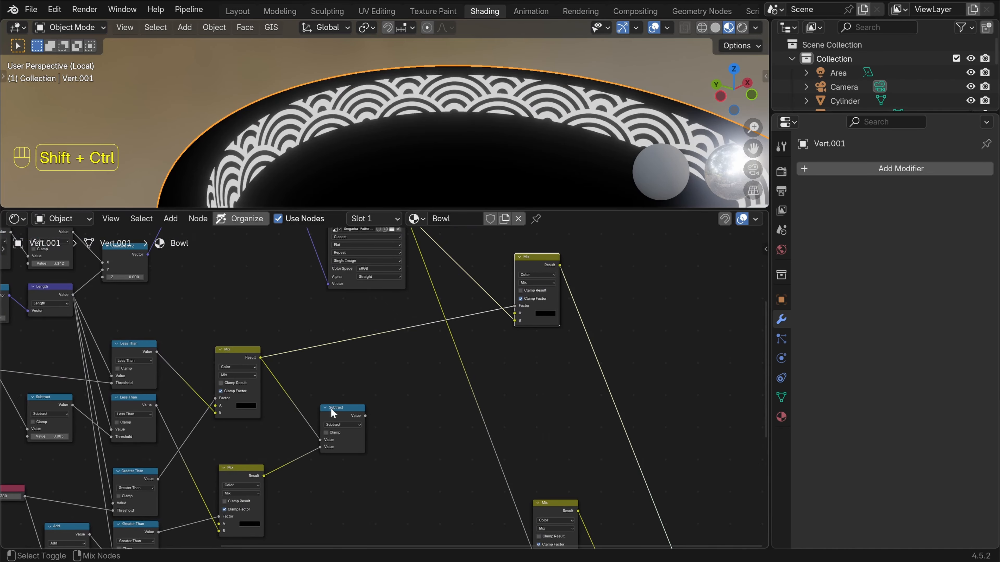
{"action": "left_click", "coordinate": [339, 407], "text": "ctrl+shift"}
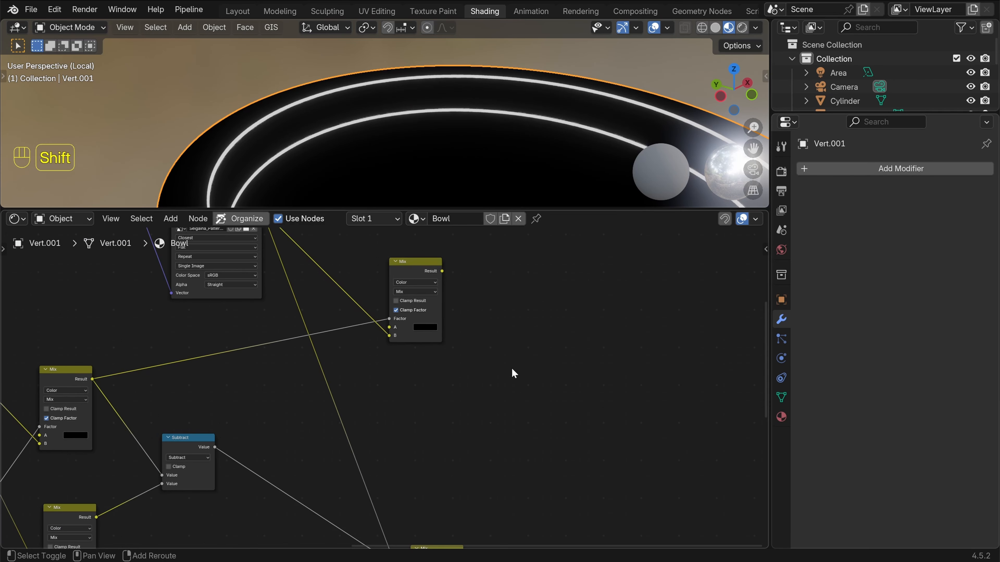
{"action": "key", "text": "shift+a"}
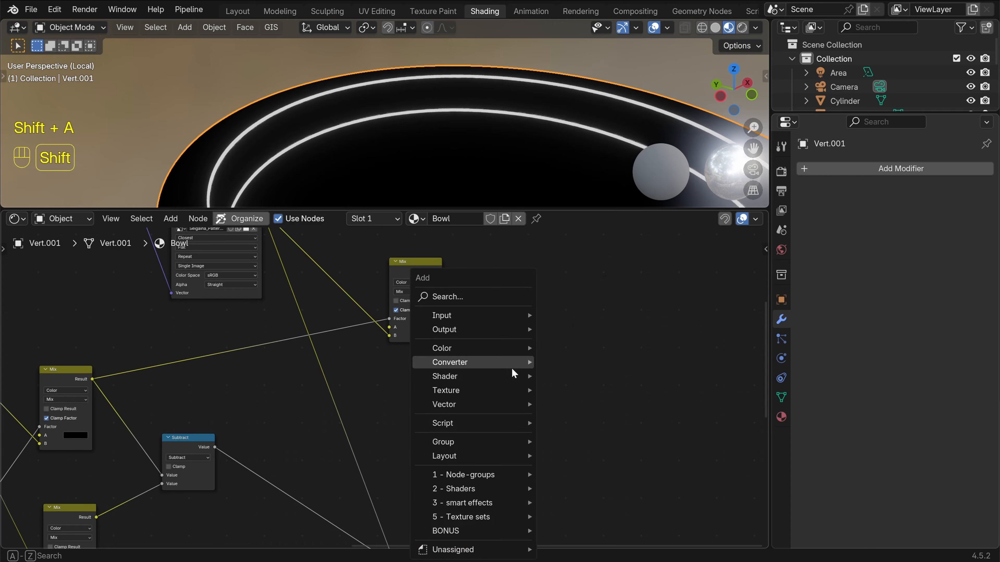
{"action": "left_click", "coordinate": [472, 300]}
{"action": "type", "text": "mix"}
{"action": "left_click", "coordinate": [492, 323]}
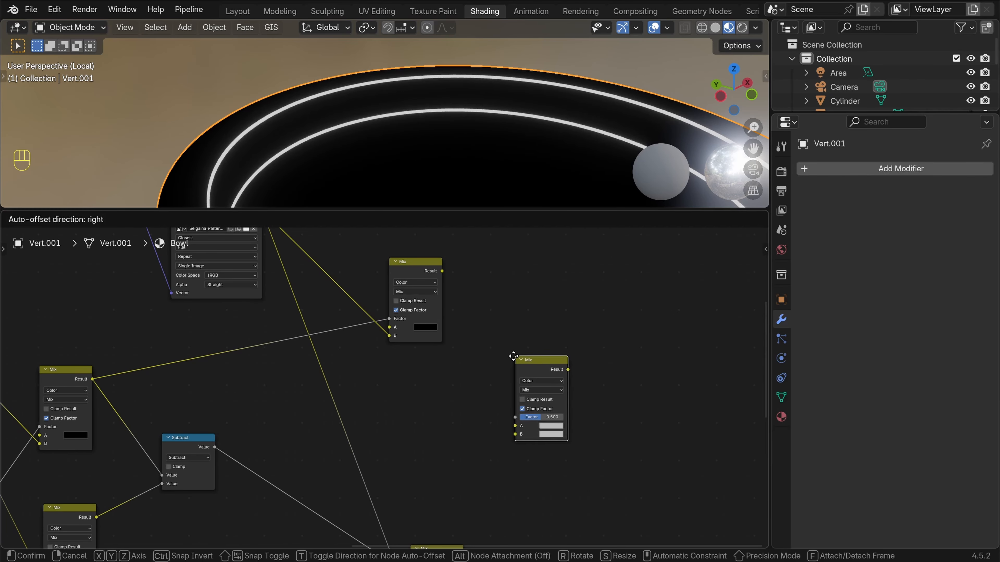
{"action": "left_click", "coordinate": [556, 411]}
Connect the pattern Mix result to input A of the new Mix node and the Subtract value to input B
{"action": "scroll", "coordinate": [556, 411], "scroll_direction": "up", "scroll_amount": 2}
{"action": "scroll", "coordinate": [221, 453], "scroll_direction": "down", "scroll_amount": 1}
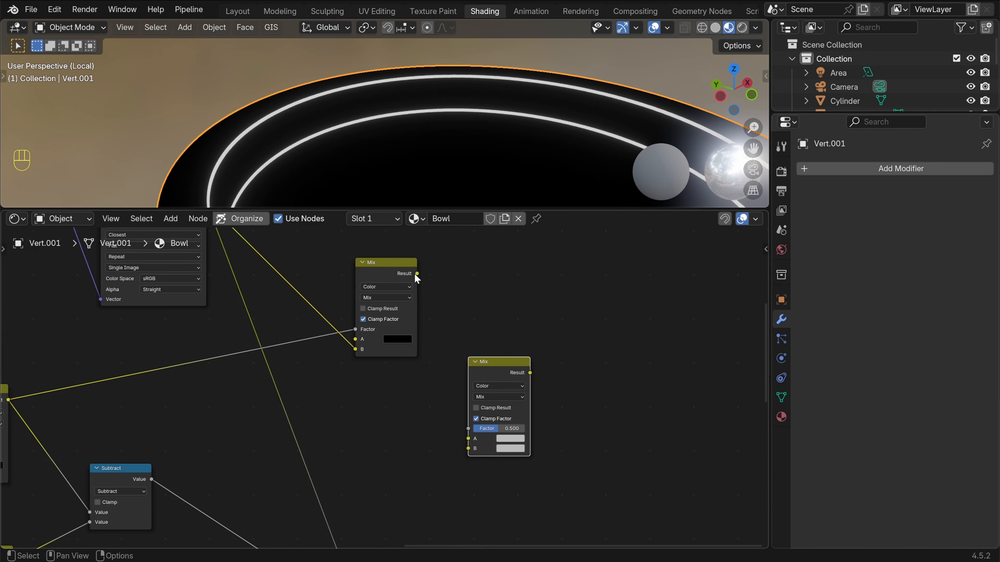
{"action": "left_click_drag", "start_coordinate": [416, 274], "coordinate": [413, 409]}
{"action": "left_click_drag", "start_coordinate": [460, 441], "coordinate": [461, 441]}
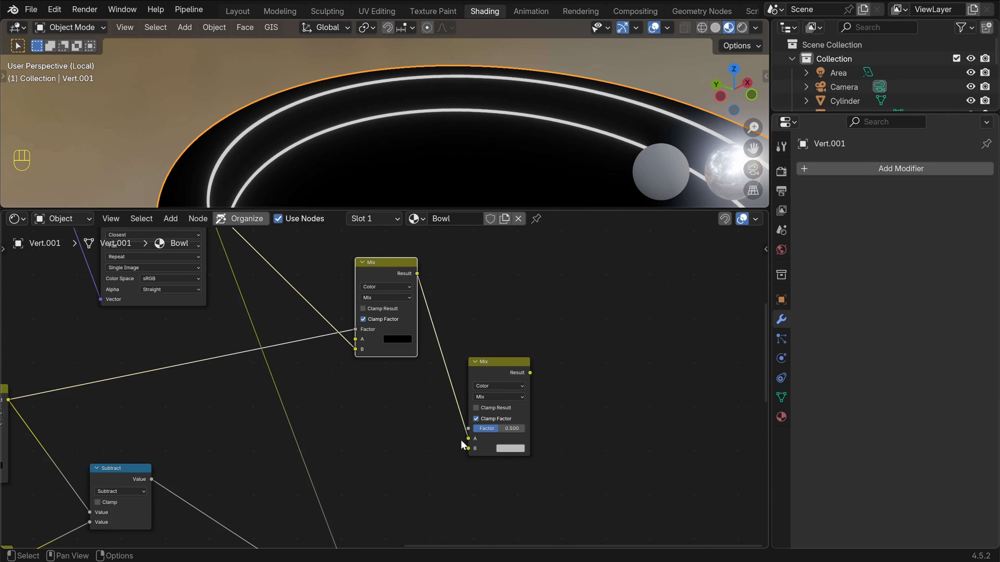
{"action": "left_click_drag", "start_coordinate": [152, 479], "coordinate": [468, 449]}
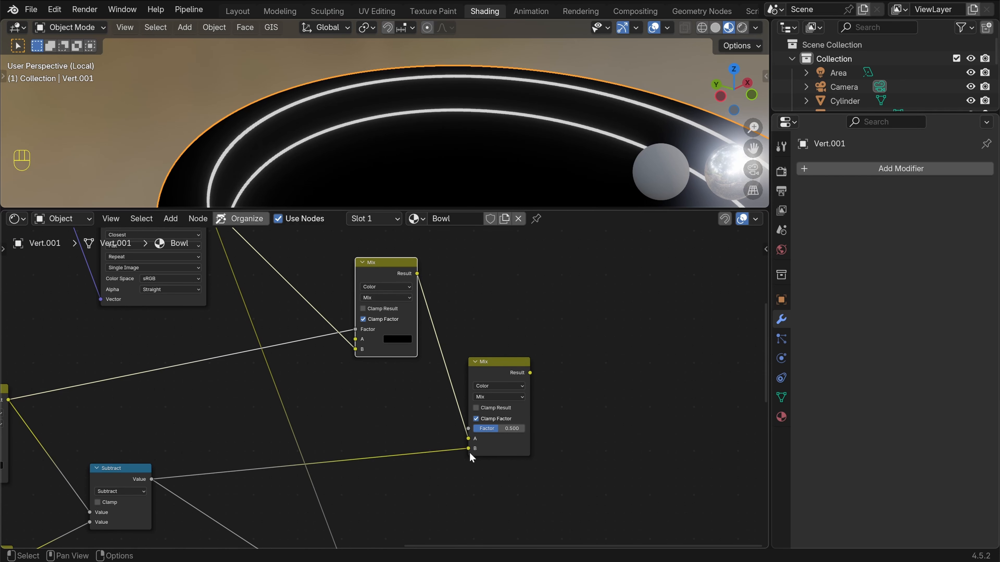
Set the new Mix node's factor to 1.000, preview it, and change its blending mode to Screen
{"action": "scroll", "coordinate": [583, 461], "scroll_direction": "up", "scroll_amount": 2}
{"action": "middle_click_drag", "start_coordinate": [580, 457], "coordinate": [487, 439]}
{"action": "left_click_drag", "start_coordinate": [459, 442], "coordinate": [515, 436]}
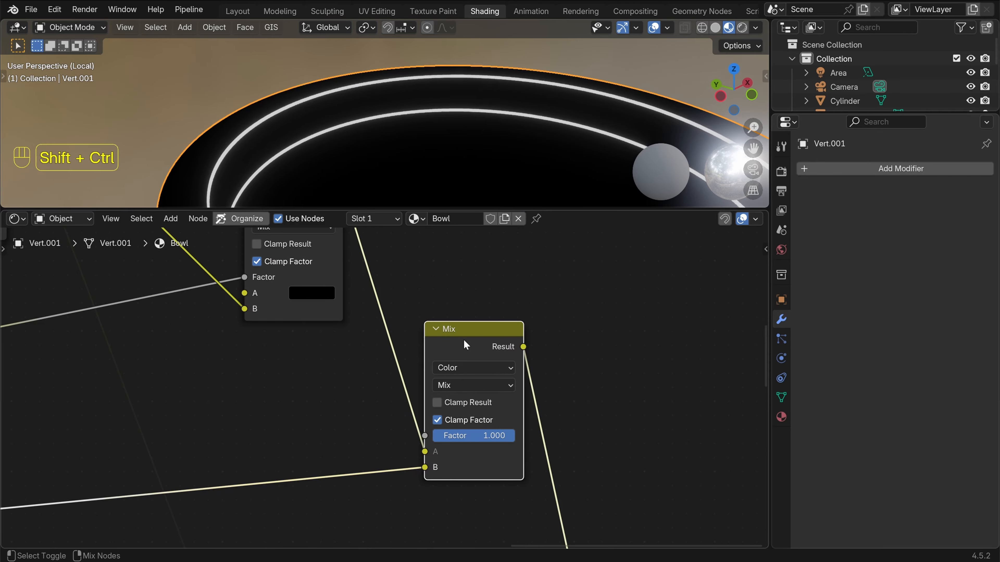
{"action": "left_click", "coordinate": [475, 386]}
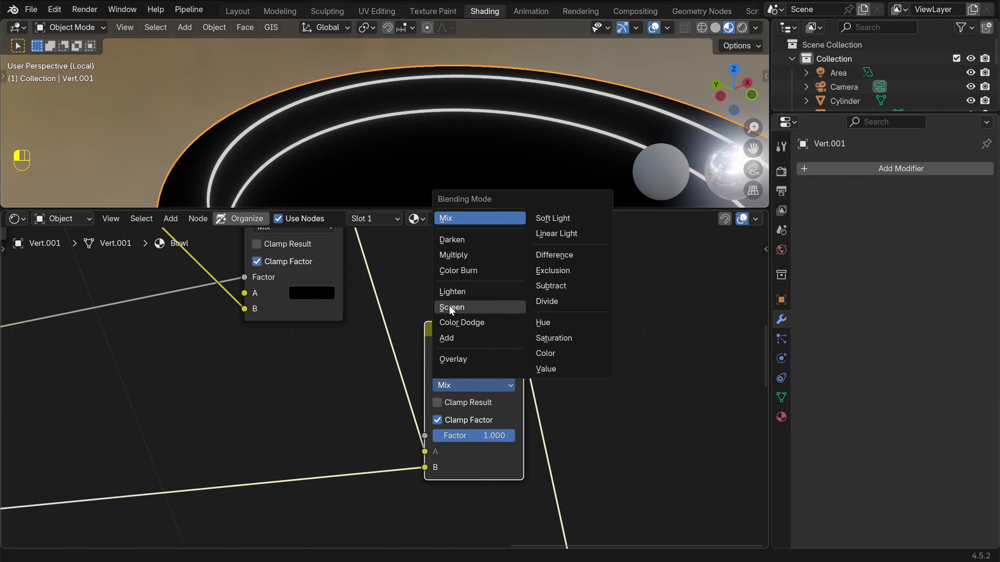
{"action": "left_click", "coordinate": [460, 307]}
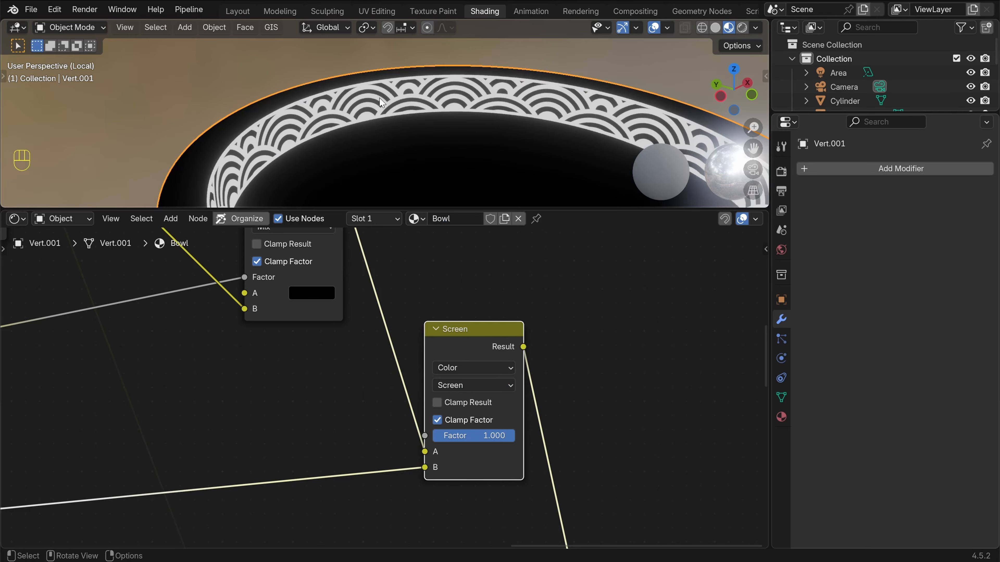
Try different offset values on the Subtract and Add nodes, undoing each change
{"action": "scroll", "coordinate": [408, 143], "scroll_direction": "up", "scroll_amount": 3}
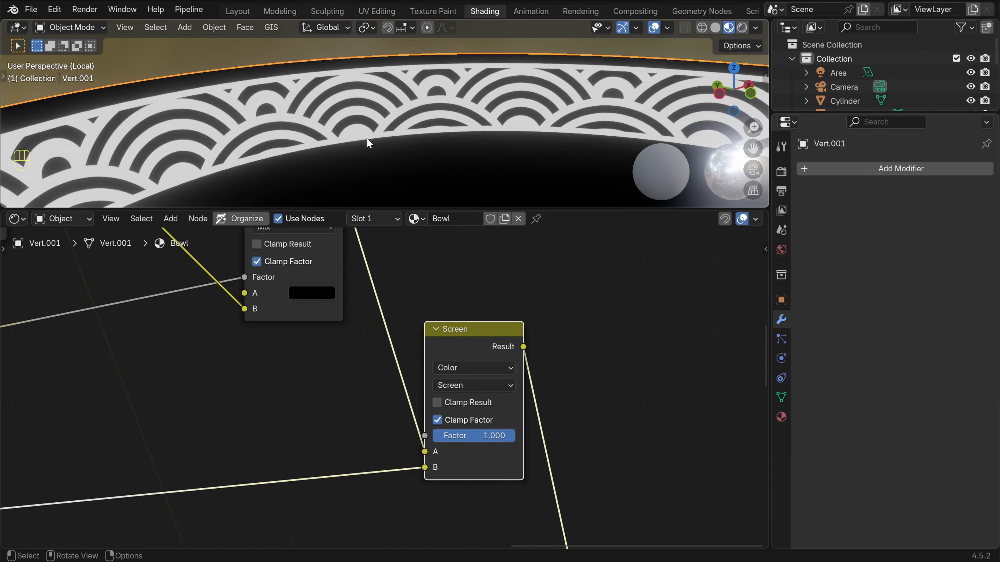
{"action": "scroll", "coordinate": [390, 394], "scroll_direction": "down", "scroll_amount": 8}
{"action": "middle_click_drag", "start_coordinate": [135, 463], "coordinate": [761, 370], "text": "shift"}
{"action": "scroll", "coordinate": [515, 396], "scroll_direction": "up", "scroll_amount": 10}
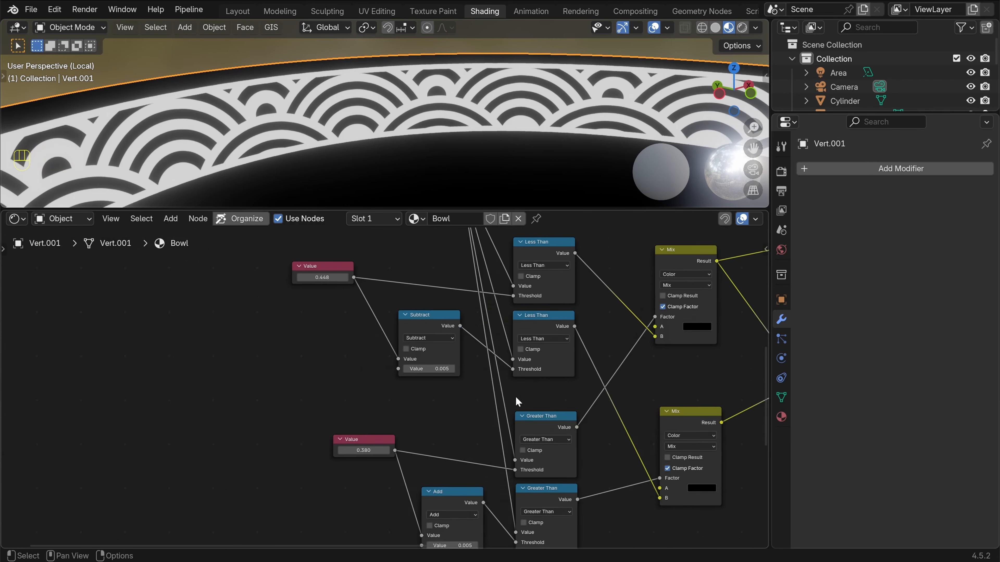
{"action": "middle_click_drag", "start_coordinate": [473, 391], "coordinate": [501, 412], "text": "shift"}
{"action": "left_click_drag", "start_coordinate": [419, 381], "coordinate": [512, 381]}
{"action": "key", "text": "ctrl+z"}
{"action": "scroll", "coordinate": [444, 491], "scroll_direction": "down", "scroll_amount": 3}
{"action": "middle_click_drag", "start_coordinate": [445, 490], "coordinate": [424, 276], "text": "shift"}
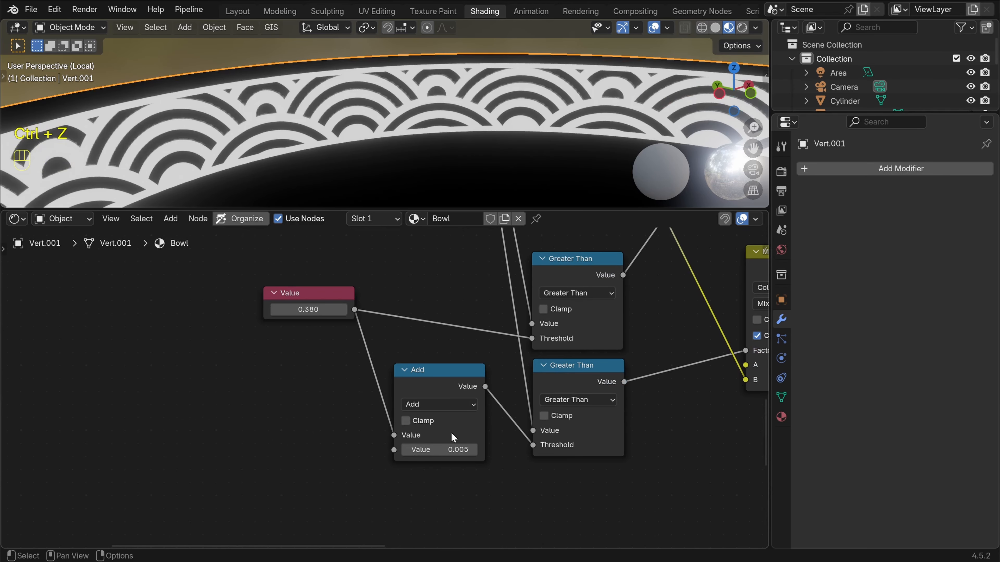
{"action": "mouse_move", "coordinate": [452, 449]}
{"action": "left_mouse_down", "text": "shift"}
{"action": "mouse_move", "coordinate": [474, 450]}
{"action": "mouse_move", "coordinate": [458, 449]}
{"action": "left_mouse_up", "text": "shift"}
{"action": "key", "text": "ctrl+z"}
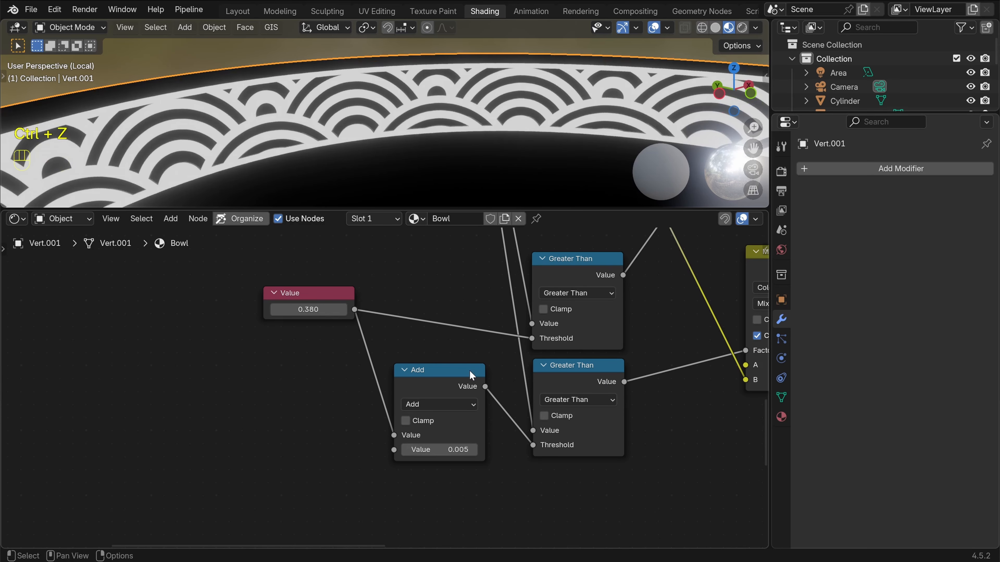
{"action": "scroll", "coordinate": [467, 374], "scroll_direction": "down", "scroll_amount": 2}
{"action": "middle_click_drag", "start_coordinate": [428, 331], "coordinate": [462, 370], "text": "shift"}
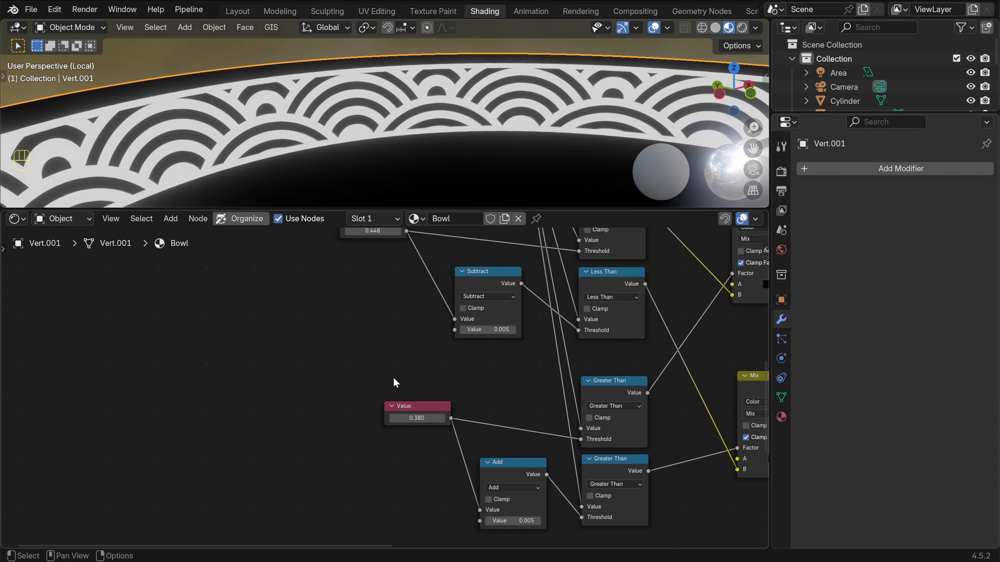
Add a Value node before the Subtract node and move the inner radius Value node (0.380) further from the Add node
{"action": "key", "text": "shift+a"}
{"action": "left_click", "coordinate": [319, 297]}
{"action": "type", "text": "valu"}
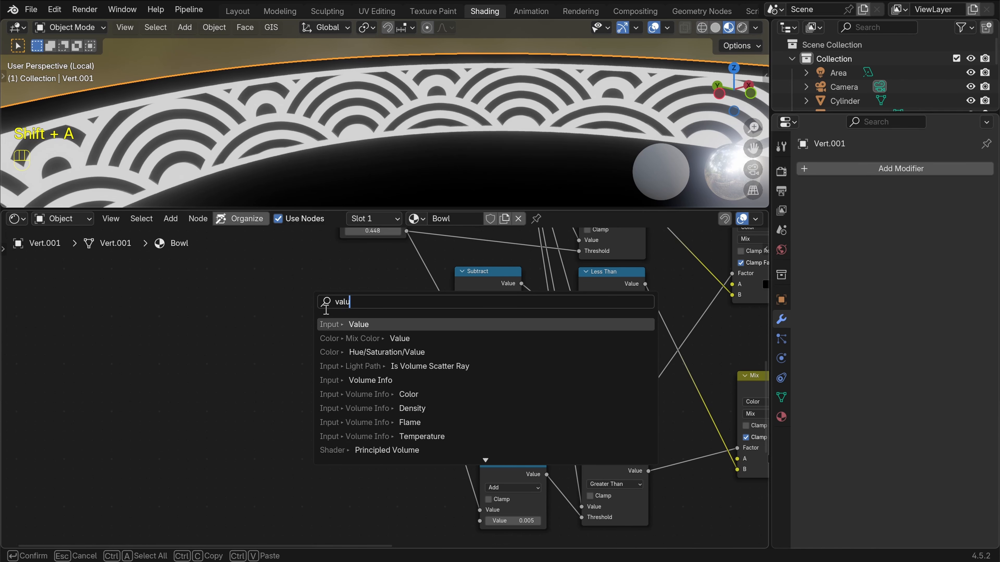
{"action": "key", "text": "Return"}
{"action": "left_click", "coordinate": [327, 327]}
{"action": "left_click_drag", "start_coordinate": [428, 413], "coordinate": [356, 426]}
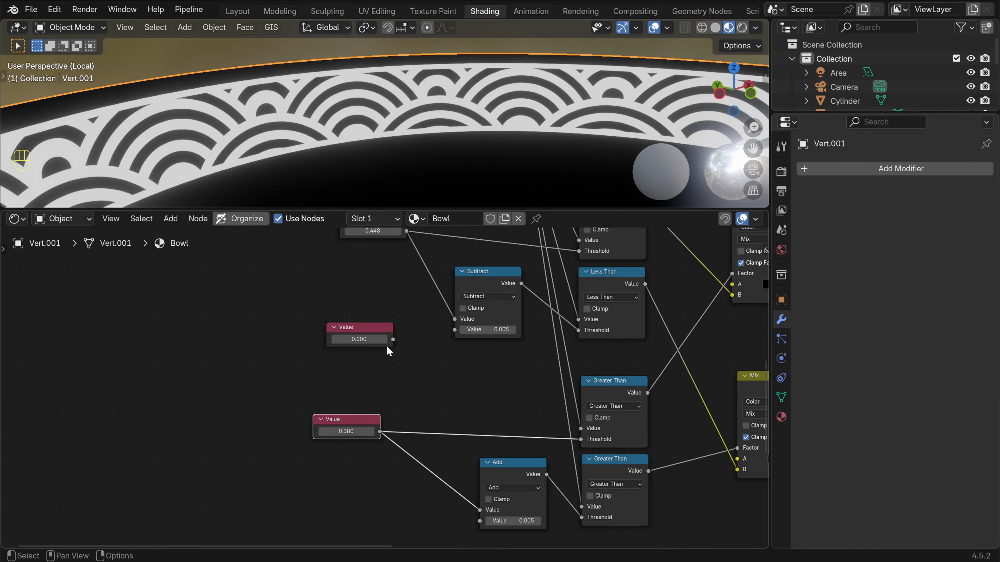
Connect the new Value node to the second inputs of the Subtract and Add nodes and set it to 0.005
{"action": "left_click_drag", "start_coordinate": [393, 340], "coordinate": [456, 338]}
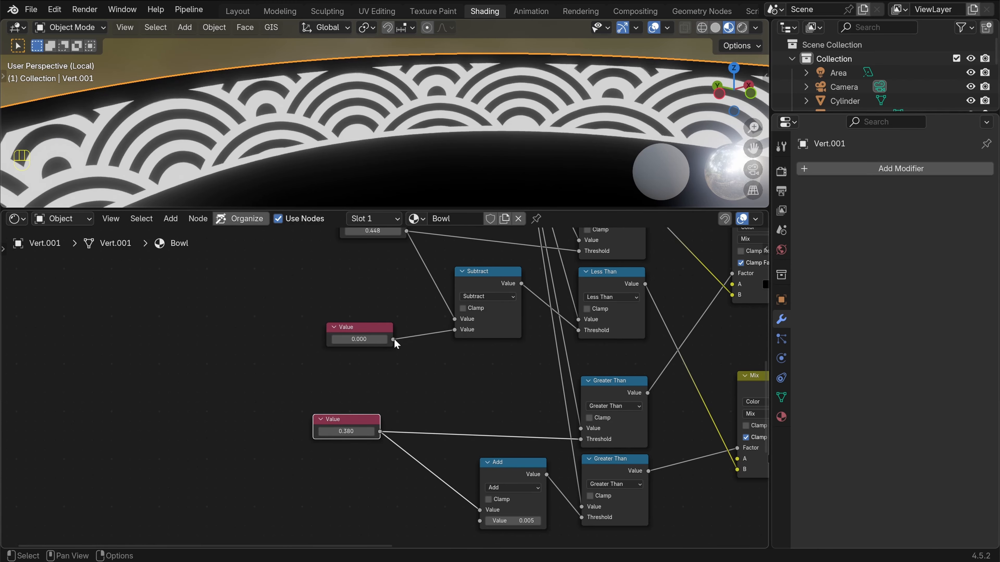
{"action": "left_click_drag", "start_coordinate": [393, 339], "coordinate": [478, 520]}
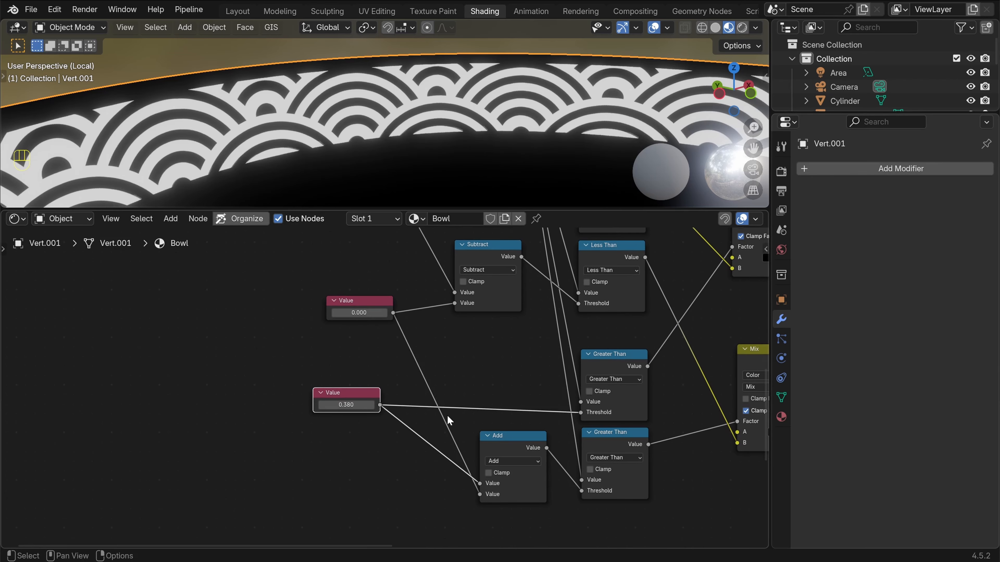
{"action": "scroll", "coordinate": [447, 415], "scroll_direction": "up", "scroll_amount": 2}
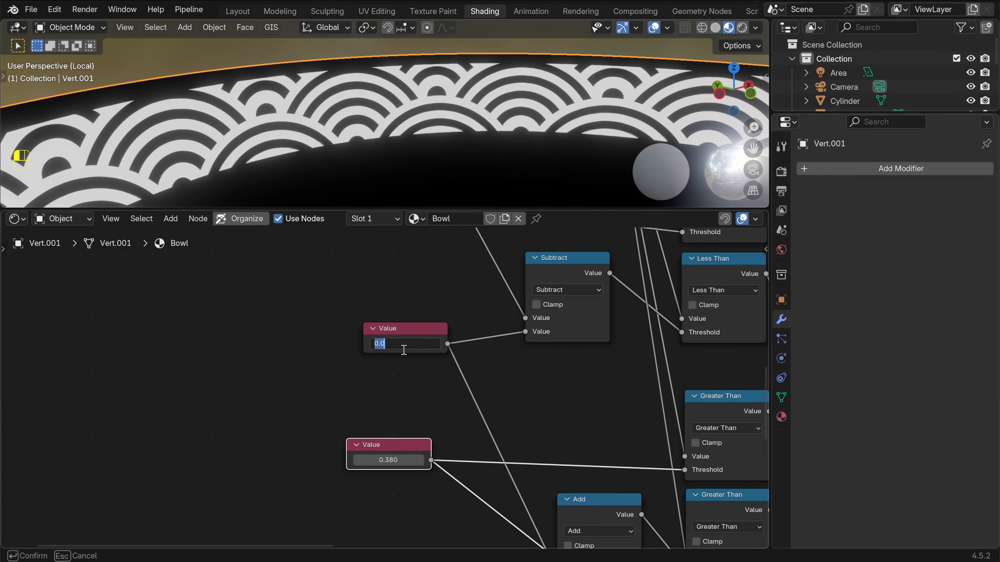
{"action": "type", "text": "5"}
{"action": "key", "text": "Return"}
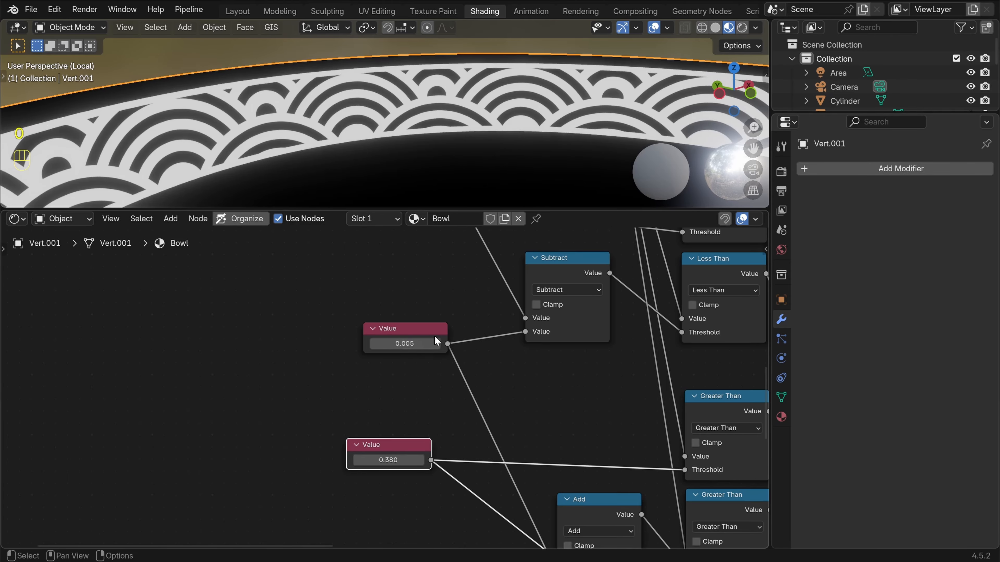
Test thicker borders by setting the shared Value node to 0.010 and higher, and restore it to 0.005
{"action": "scroll", "coordinate": [435, 336], "scroll_direction": "up", "scroll_amount": 6}
{"action": "left_click", "coordinate": [420, 379]}
{"action": "key", "text": "BackSpace"}
{"action": "key", "text": "BackSpace"}
{"action": "type", "text": "1"}
{"action": "key", "text": "Return"}
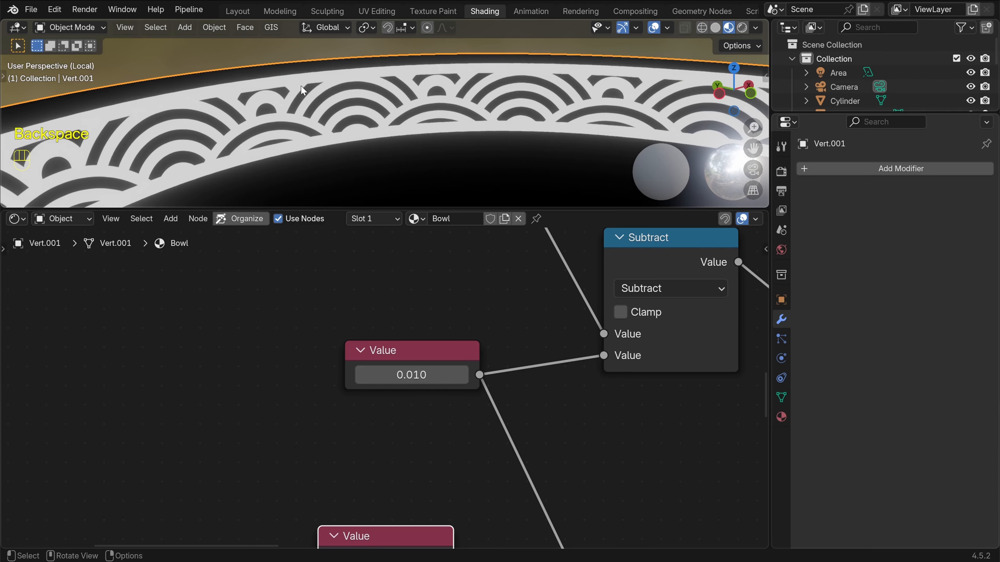
{"action": "left_click", "coordinate": [421, 379]}
{"action": "type", "text": "5"}
{"action": "key", "text": "Return"}
{"action": "left_click", "coordinate": [421, 378]}
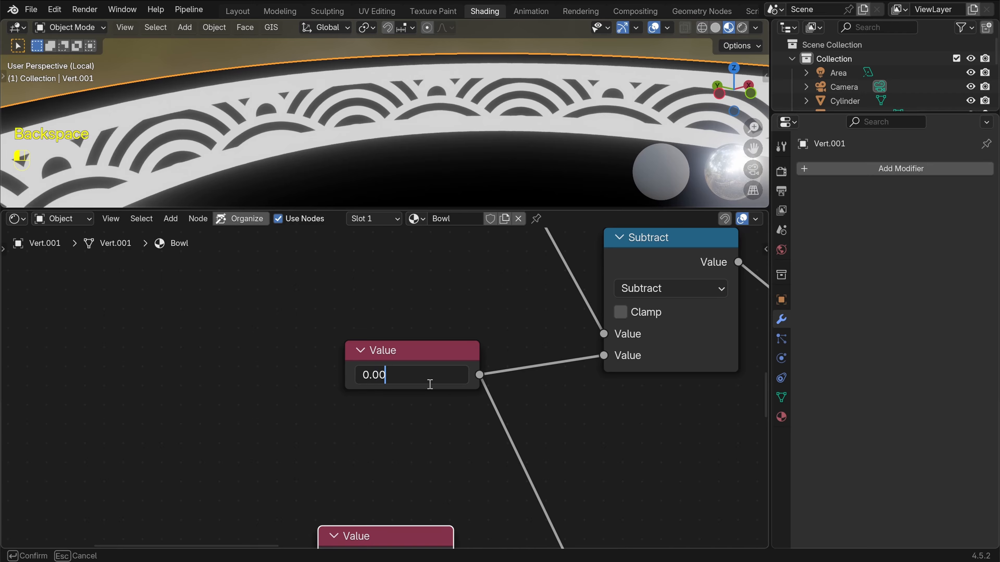
{"action": "type", "text": "5"}
{"action": "key", "text": "Return"}
Reconnect the final Glossy BSDF to the Material Output to show the bowl's full shading
{"action": "scroll", "coordinate": [478, 398], "scroll_direction": "down", "scroll_amount": 7}
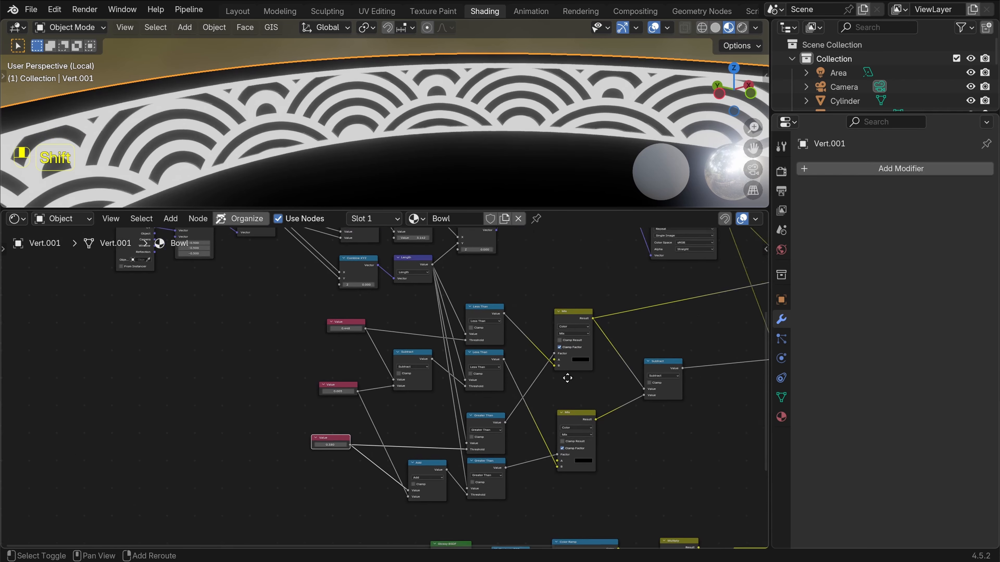
{"action": "scroll", "coordinate": [510, 366], "scroll_direction": "down", "scroll_amount": 2}
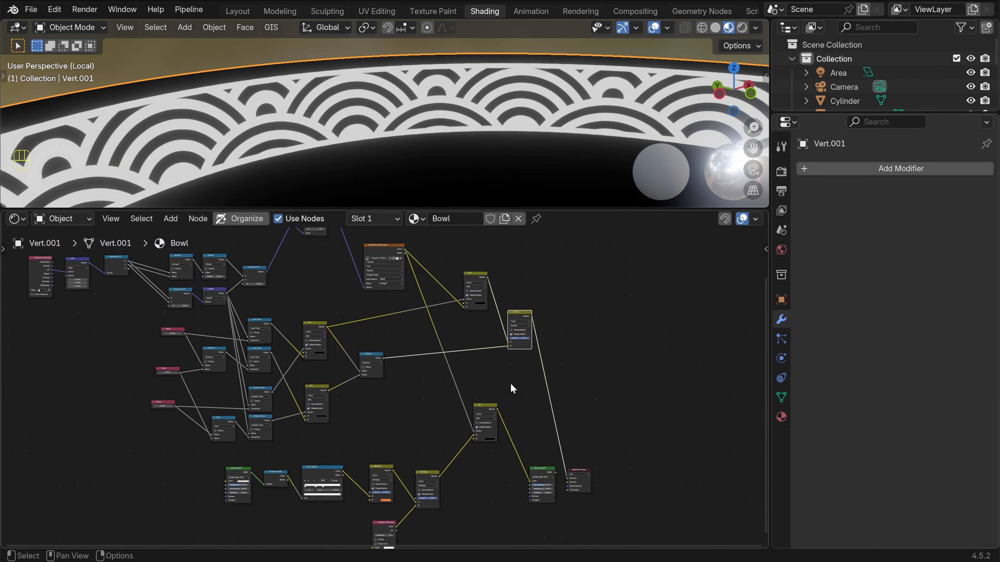
{"action": "scroll", "coordinate": [547, 400], "scroll_direction": "up", "scroll_amount": 2}
{"action": "left_click", "coordinate": [565, 496], "text": "ctrl+shift"}
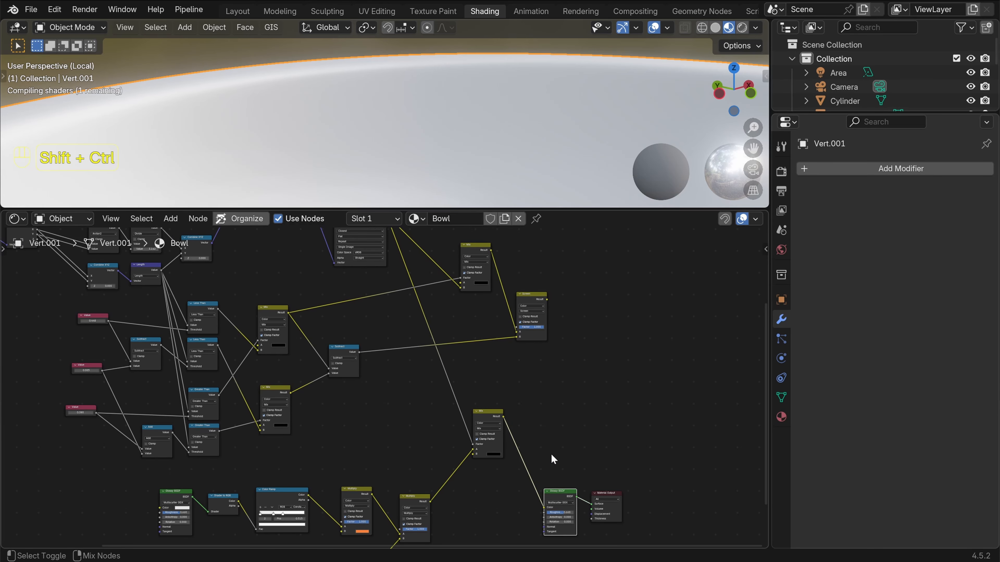
{"action": "scroll", "coordinate": [402, 101], "scroll_direction": "down", "scroll_amount": 4}
{"action": "middle_click_drag", "start_coordinate": [406, 119], "coordinate": [403, 111], "text": "shift"}
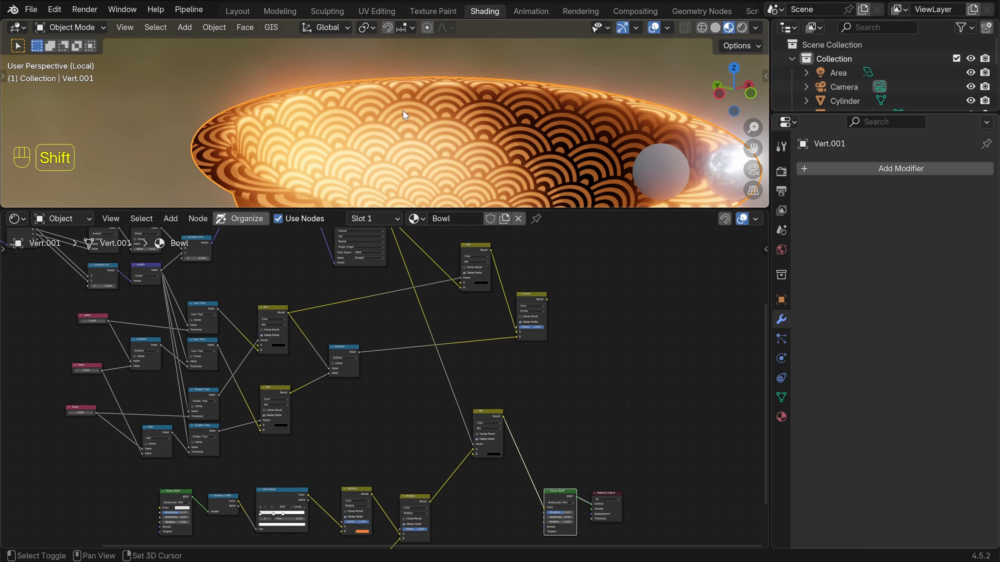
Connect the Screen node's result to the factor of the Mix node that feeds the Glossy BSDF
{"action": "scroll", "coordinate": [402, 110], "scroll_direction": "up", "scroll_amount": 2}
{"action": "scroll", "coordinate": [578, 362], "scroll_direction": "up", "scroll_amount": 3}
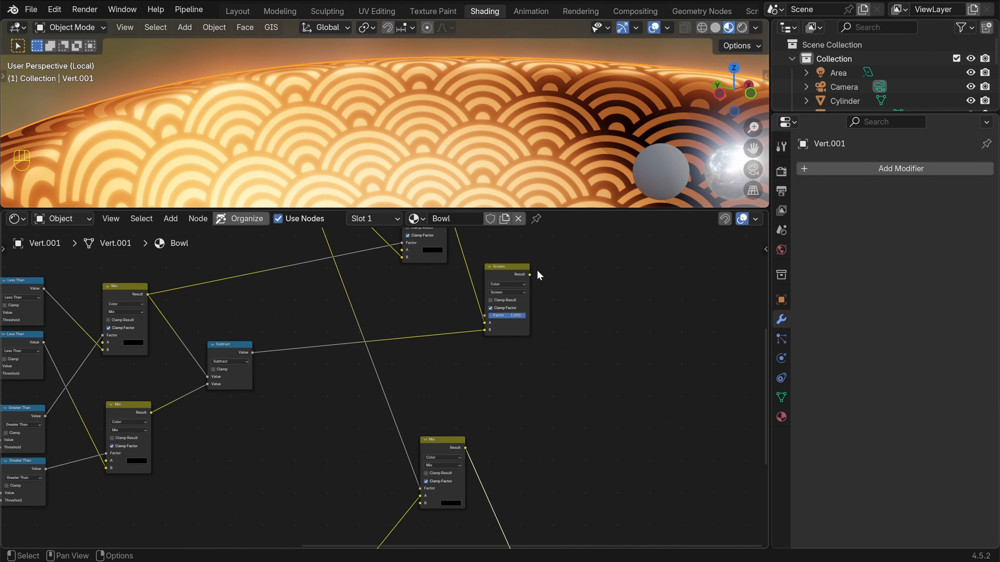
{"action": "left_click_drag", "start_coordinate": [529, 274], "coordinate": [525, 435]}
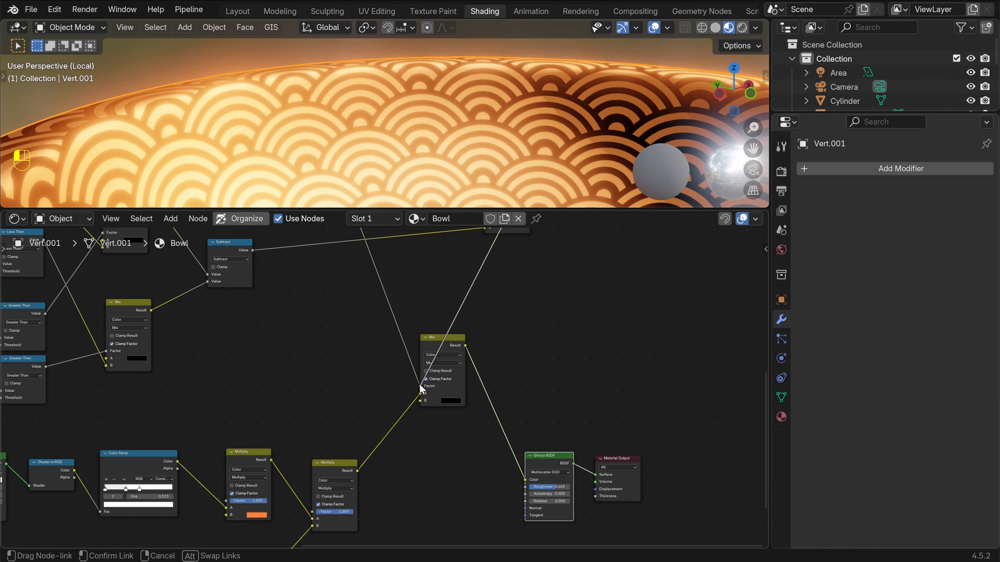
{"action": "left_click_drag", "start_coordinate": [422, 390], "coordinate": [420, 393]}
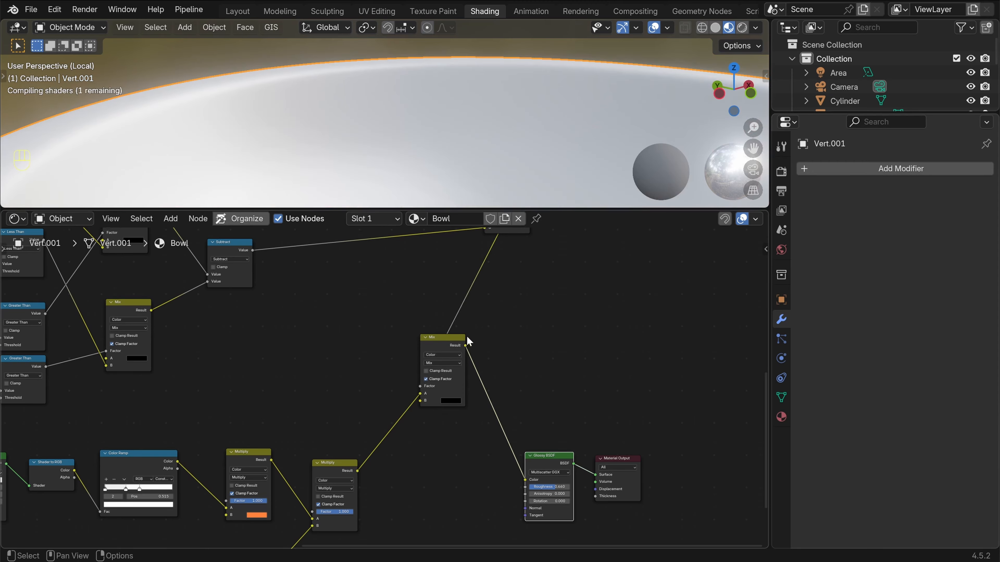
Copy all of the bowl's pattern and border nodes, and select the plate outside local view
{"action": "scroll", "coordinate": [441, 341], "scroll_direction": "down", "scroll_amount": 5}
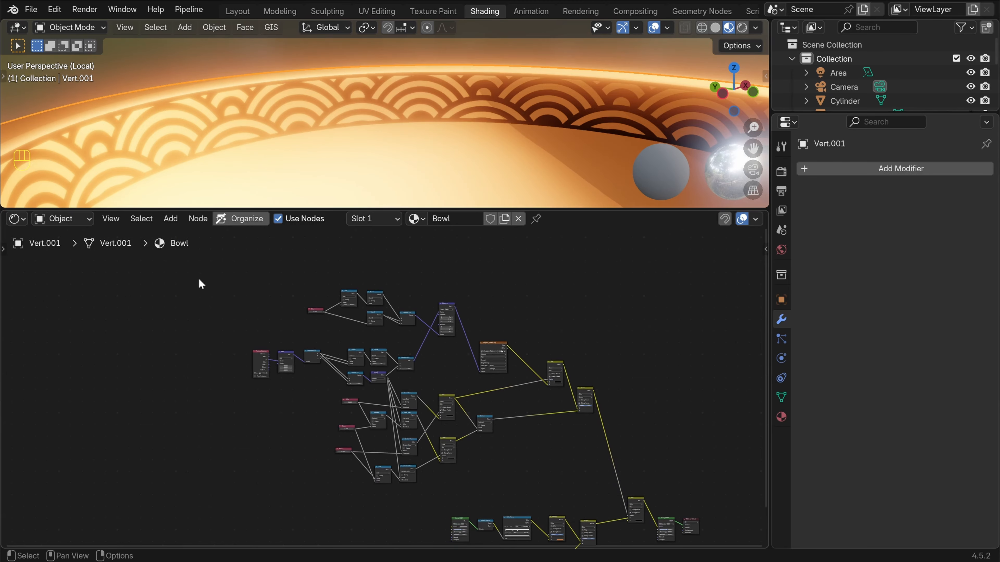
{"action": "left_click_drag", "start_coordinate": [191, 270], "coordinate": [613, 479]}
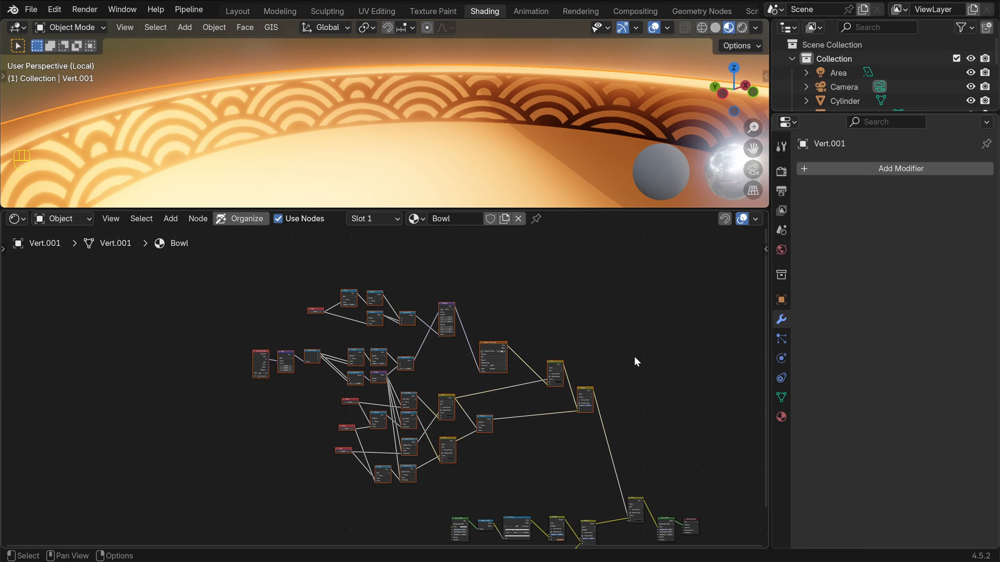
{"action": "key", "text": "ctrl+c"}
{"action": "key", "text": "KP_Divide"}
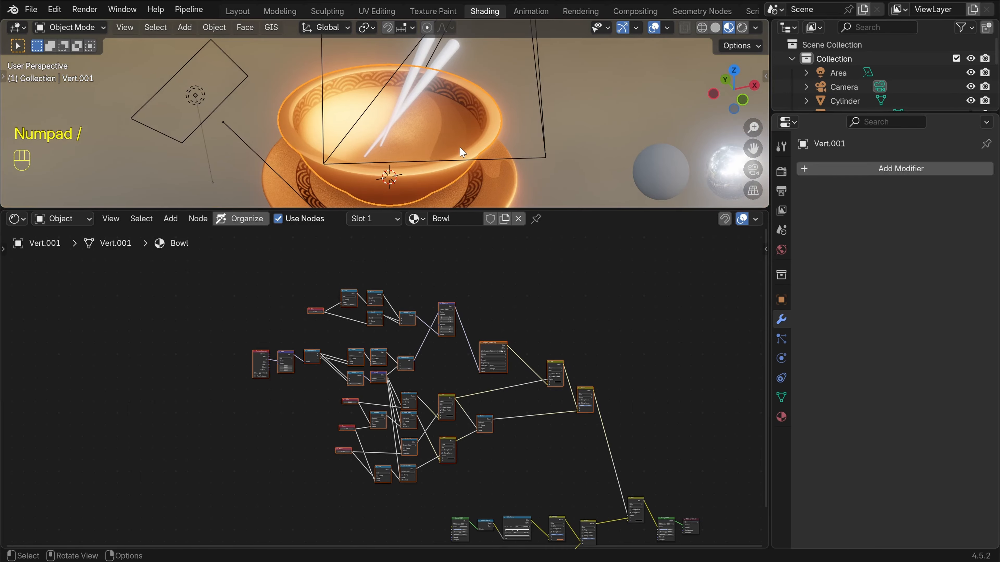
{"action": "middle_click_drag", "start_coordinate": [489, 161], "coordinate": [486, 103], "text": "shift"}
{"action": "left_click", "coordinate": [477, 133]}
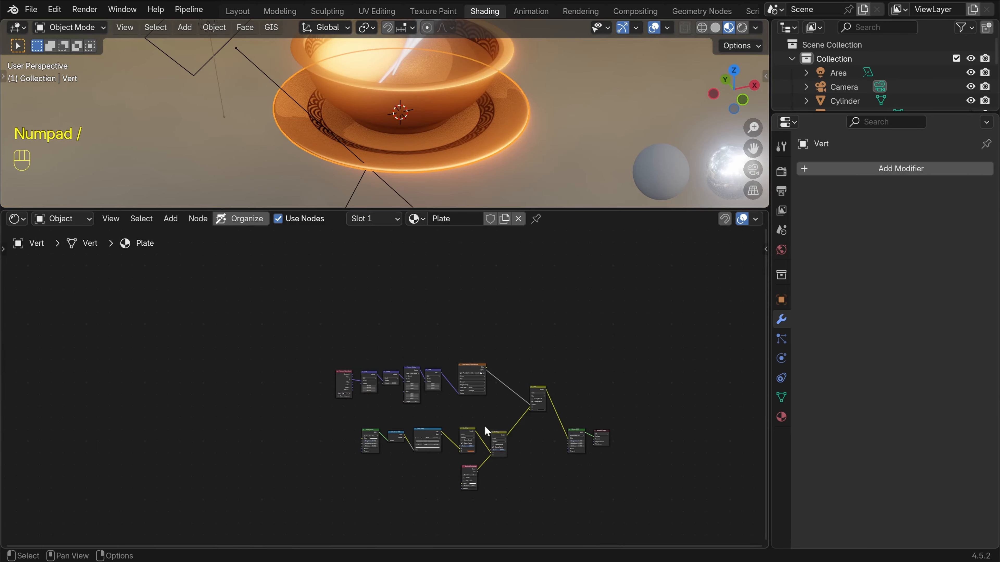
Paste the copied pattern network into the Plate material and place it above the existing nodes
{"action": "middle_click_drag", "start_coordinate": [484, 426], "coordinate": [503, 413]}
{"action": "scroll", "coordinate": [460, 372], "scroll_direction": "up", "scroll_amount": 1}
{"action": "key", "text": "ctrl+v"}
{"action": "key", "text": "g"}
{"action": "left_click", "coordinate": [466, 394]}
{"action": "scroll", "coordinate": [506, 421], "scroll_direction": "up", "scroll_amount": 1}
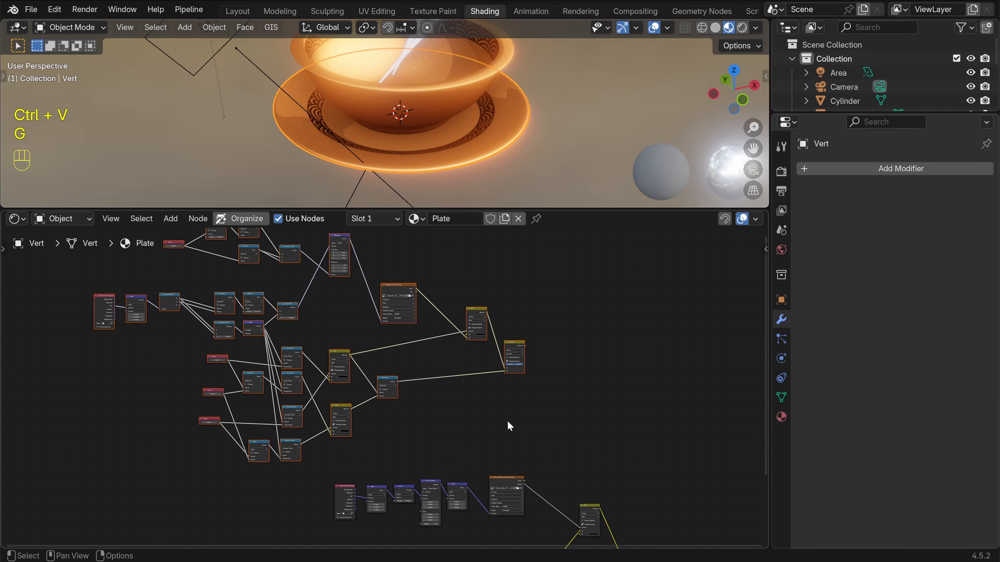
{"action": "left_click", "coordinate": [507, 421]}
Connect the pasted Screen node's result to the factor of the plate's final Mix node and inspect the plate's rim
{"action": "middle_click_drag", "start_coordinate": [527, 452], "coordinate": [490, 397], "text": "shift"}
{"action": "scroll", "coordinate": [490, 397], "scroll_direction": "up", "scroll_amount": 1}
{"action": "left_click_drag", "start_coordinate": [505, 275], "coordinate": [653, 301]}
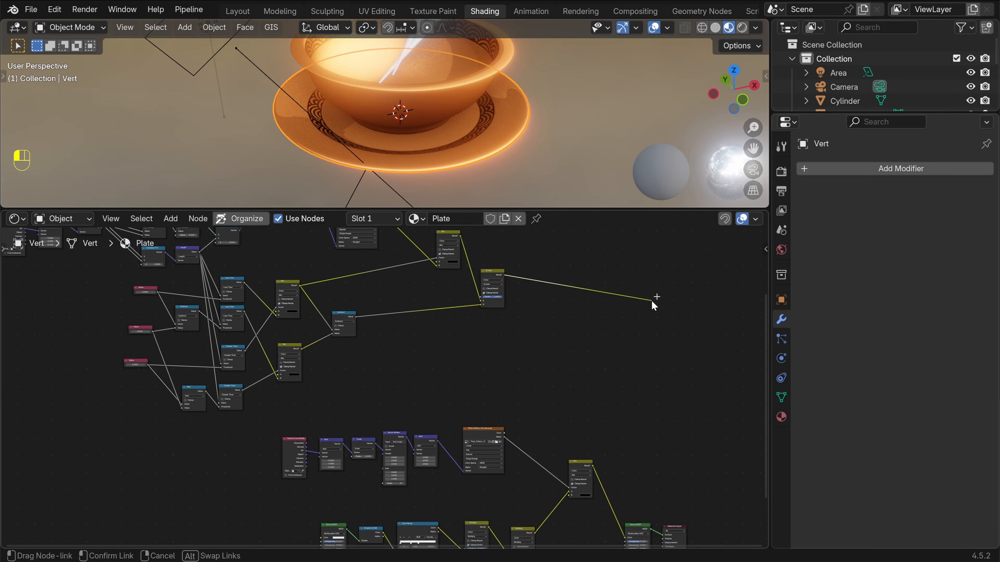
{"action": "left_click_drag", "start_coordinate": [569, 487], "coordinate": [569, 488]}
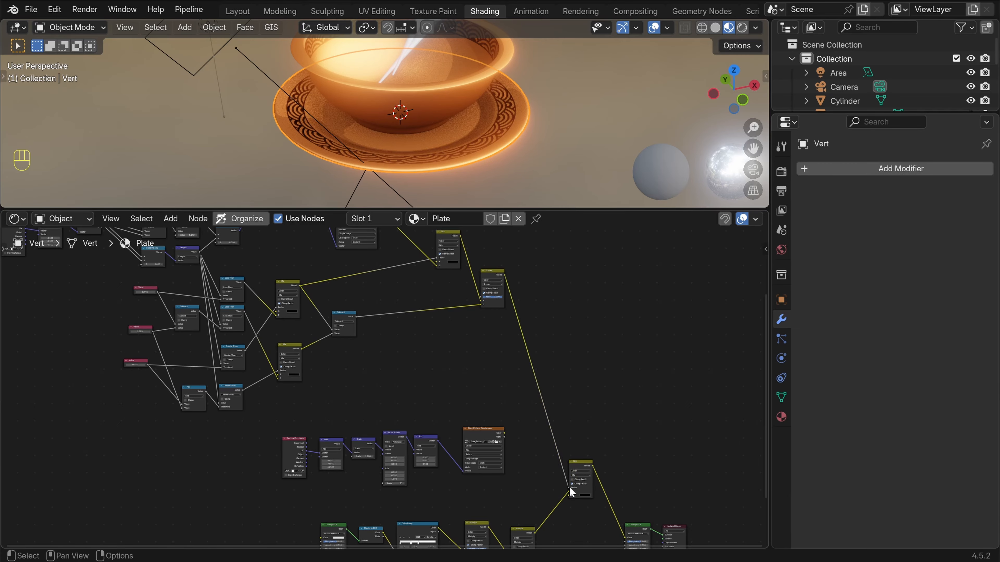
{"action": "middle_click_drag", "start_coordinate": [472, 106], "coordinate": [488, 122]}
{"action": "middle_click_drag", "start_coordinate": [559, 158], "coordinate": [534, 127], "text": "shift"}
{"action": "scroll", "coordinate": [534, 127], "scroll_direction": "up", "scroll_amount": 3}
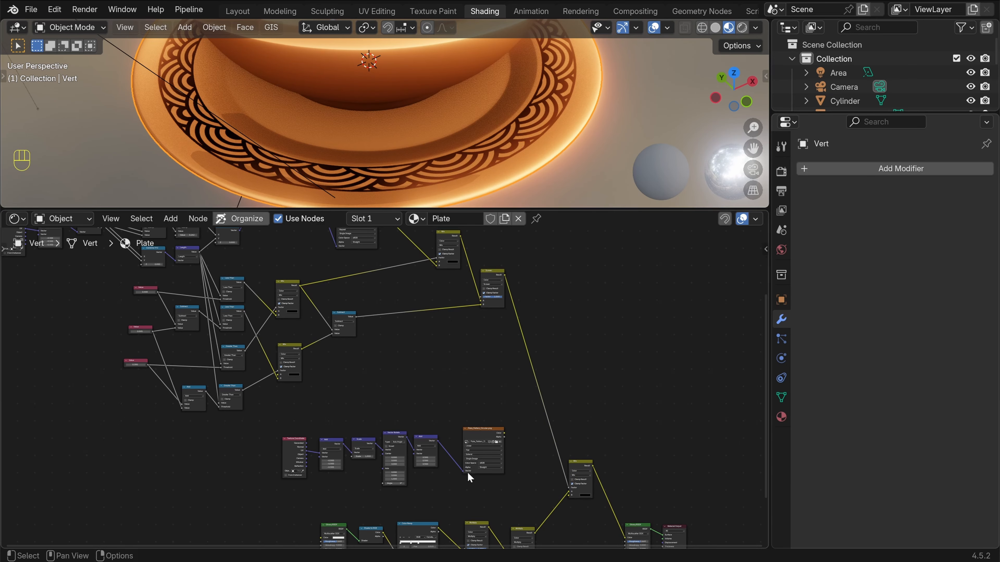
Delete the plate's old row of texture coordinate, vector and image texture nodes
{"action": "middle_click_drag", "start_coordinate": [354, 430], "coordinate": [377, 431], "text": "shift"}
{"action": "left_click_drag", "start_coordinate": [307, 419], "coordinate": [499, 487]}
{"action": "key", "text": "Delete"}
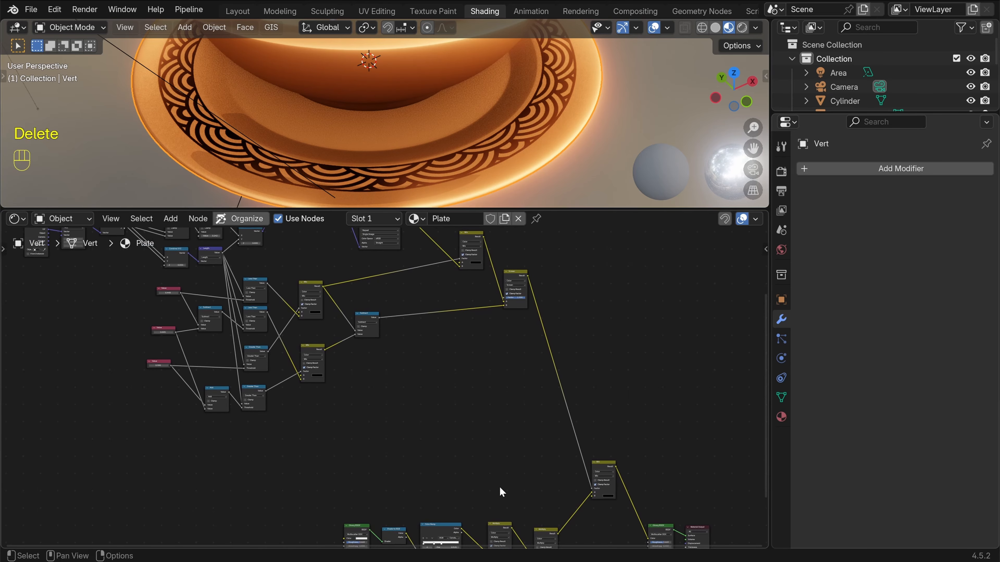
Move the plate's pattern band inward by adjusting the outer and inner radius Value nodes
{"action": "middle_click_drag", "start_coordinate": [416, 309], "coordinate": [515, 444]}
{"action": "scroll", "coordinate": [466, 442], "scroll_direction": "up", "scroll_amount": 4}
{"action": "scroll", "coordinate": [239, 502], "scroll_direction": "up", "scroll_amount": 5}
{"action": "middle_click_drag", "start_coordinate": [239, 503], "coordinate": [469, 477], "text": "shift"}
{"action": "scroll", "coordinate": [441, 413], "scroll_direction": "up", "scroll_amount": 8}
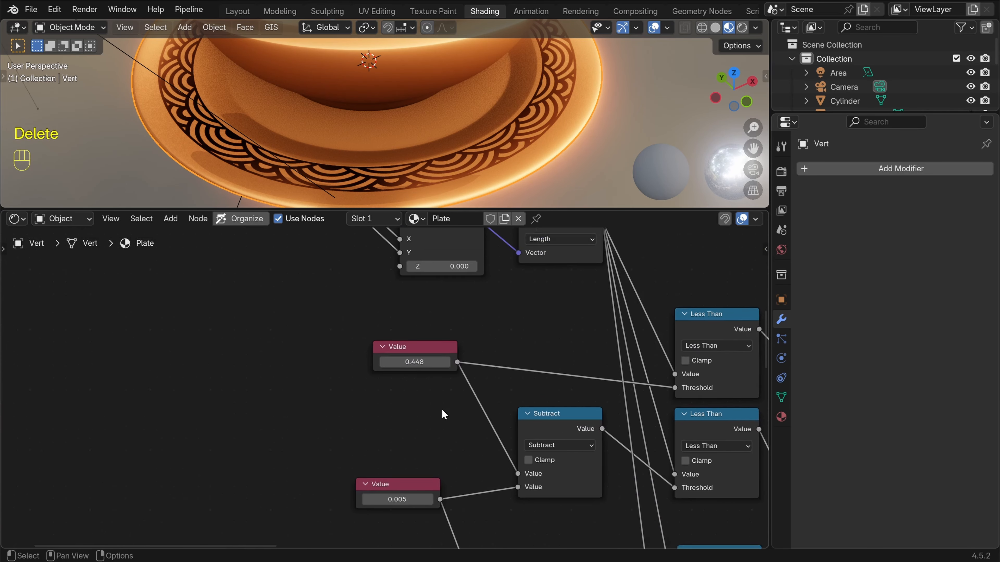
{"action": "scroll", "coordinate": [487, 392], "scroll_direction": "up", "scroll_amount": 4}
{"action": "middle_click_drag", "start_coordinate": [488, 392], "coordinate": [456, 436], "text": "shift"}
{"action": "scroll", "coordinate": [455, 436], "scroll_direction": "up", "scroll_amount": 3}
{"action": "left_click_drag", "start_coordinate": [399, 396], "coordinate": [402, 397], "text": "shift"}
{"action": "scroll", "coordinate": [402, 397], "scroll_direction": "down", "scroll_amount": 3}
{"action": "middle_click_drag", "start_coordinate": [427, 497], "coordinate": [453, 279], "text": "shift"}
{"action": "left_click_drag", "start_coordinate": [385, 471], "coordinate": [377, 471], "text": "shift"}
{"action": "middle_click_drag", "start_coordinate": [472, 249], "coordinate": [472, 309], "text": "shift"}
{"action": "mouse_move", "coordinate": [395, 381]}
{"action": "left_mouse_down", "text": "shift"}
{"action": "mouse_move", "coordinate": [384, 382]}
{"action": "mouse_move", "coordinate": [397, 382]}
{"action": "left_mouse_up", "text": "shift"}
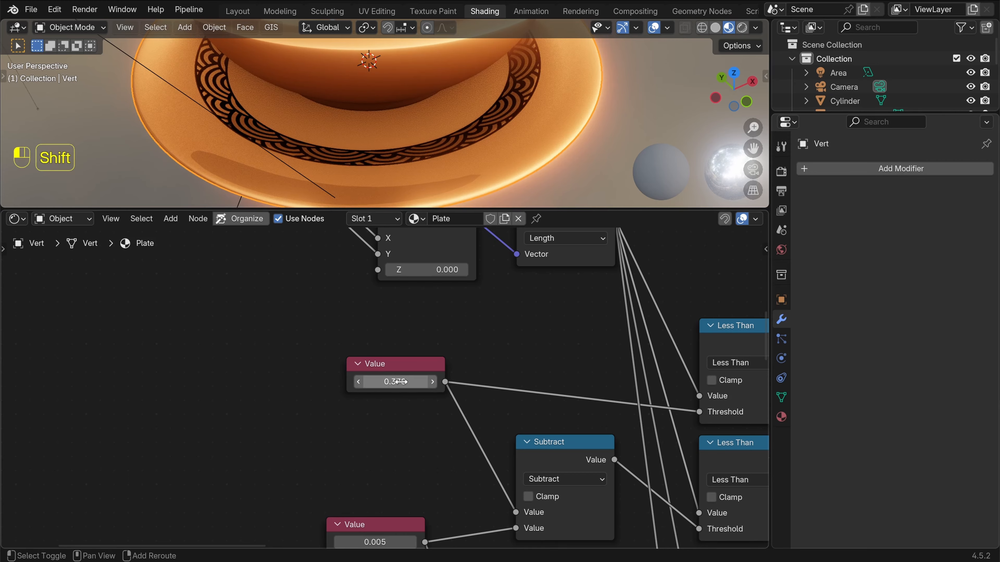
Fine-tune the plate band's outer edge by setting the outer radius Value node to 0.370
{"action": "scroll", "coordinate": [469, 107], "scroll_direction": "up", "scroll_amount": 5}
{"action": "scroll", "coordinate": [469, 107], "scroll_direction": "down", "scroll_amount": 1}
{"action": "mouse_move", "coordinate": [395, 382]}
{"action": "left_mouse_down", "text": "shift"}
{"action": "mouse_move", "coordinate": [372, 382]}
{"action": "mouse_move", "coordinate": [396, 381]}
{"action": "left_mouse_up", "text": "shift"}
{"action": "left_click", "coordinate": [402, 384]}
{"action": "left_click", "coordinate": [404, 389]}
{"action": "key", "text": "BackSpace"}
{"action": "key", "text": "BackSpace"}
{"action": "type", "text": "7"}
{"action": "key", "text": "Return"}
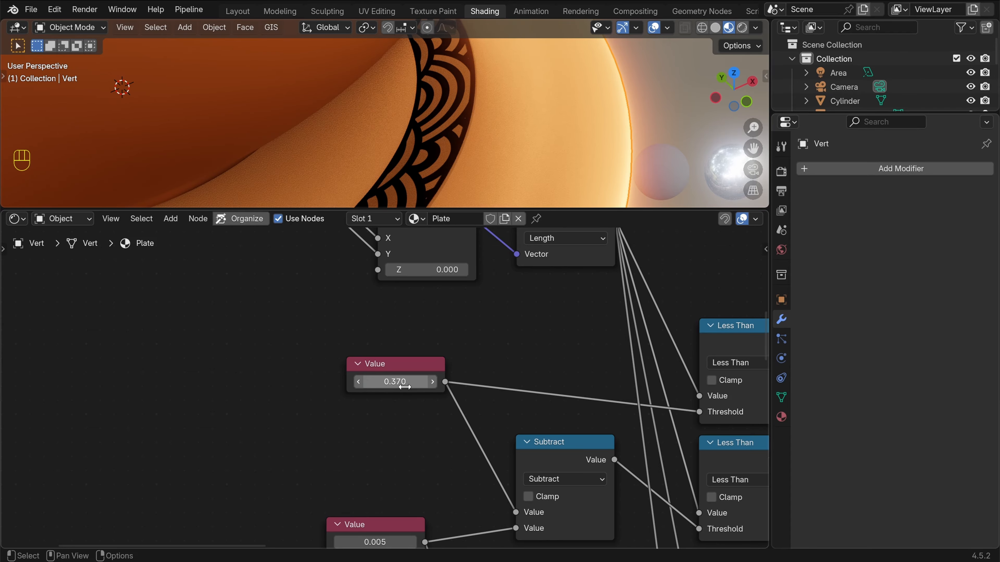
Deselect the plate and check the pattern bands on the bowl and plate together
{"action": "scroll", "coordinate": [476, 114], "scroll_direction": "down", "scroll_amount": 5}
{"action": "middle_click_drag", "start_coordinate": [475, 114], "coordinate": [521, 116]}
{"action": "scroll", "coordinate": [463, 133], "scroll_direction": "down", "scroll_amount": 3}
{"action": "key", "text": "alt+a"}
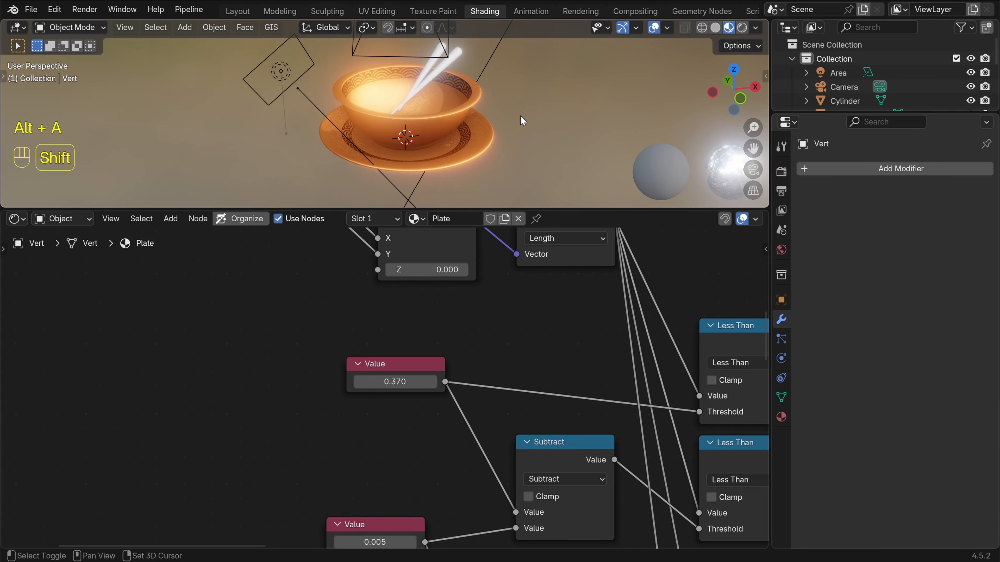
Try a blue base color in the plate's first Multiply node, and undo the change
{"action": "scroll", "coordinate": [420, 428], "scroll_direction": "down", "scroll_amount": 5}
{"action": "middle_click_drag", "start_coordinate": [468, 413], "coordinate": [357, 514]}
{"action": "scroll", "coordinate": [466, 442], "scroll_direction": "up", "scroll_amount": 6}
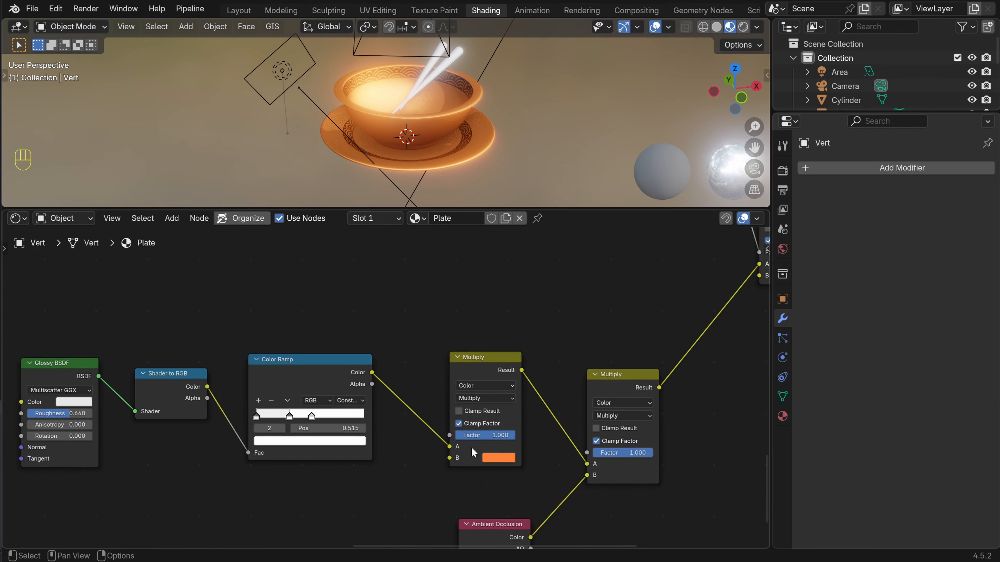
{"action": "scroll", "coordinate": [380, 384], "scroll_direction": "up", "scroll_amount": 2}
{"action": "middle_click_drag", "start_coordinate": [471, 402], "coordinate": [445, 433]}
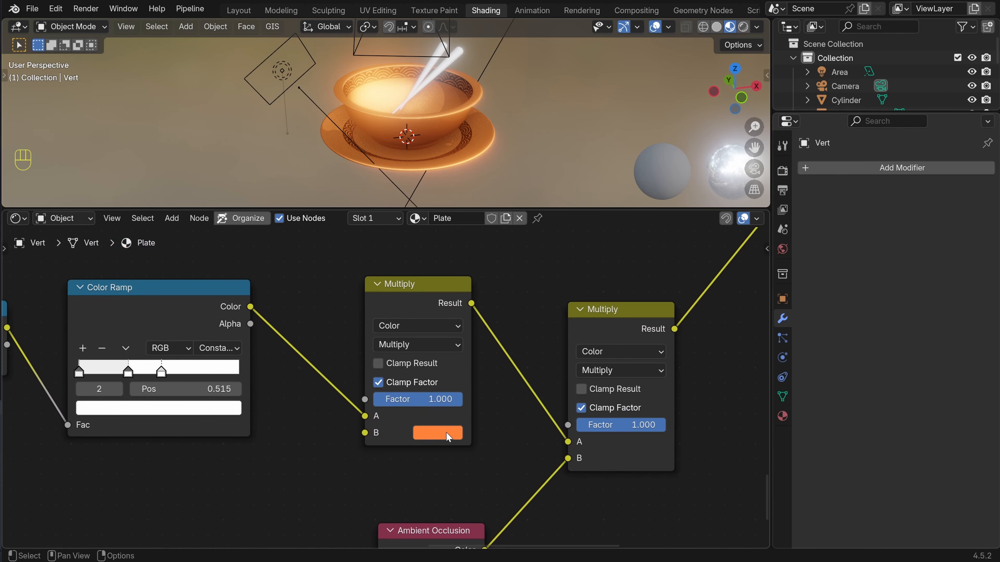
{"action": "left_click", "coordinate": [444, 433]}
{"action": "left_click_drag", "start_coordinate": [468, 275], "coordinate": [515, 221]}
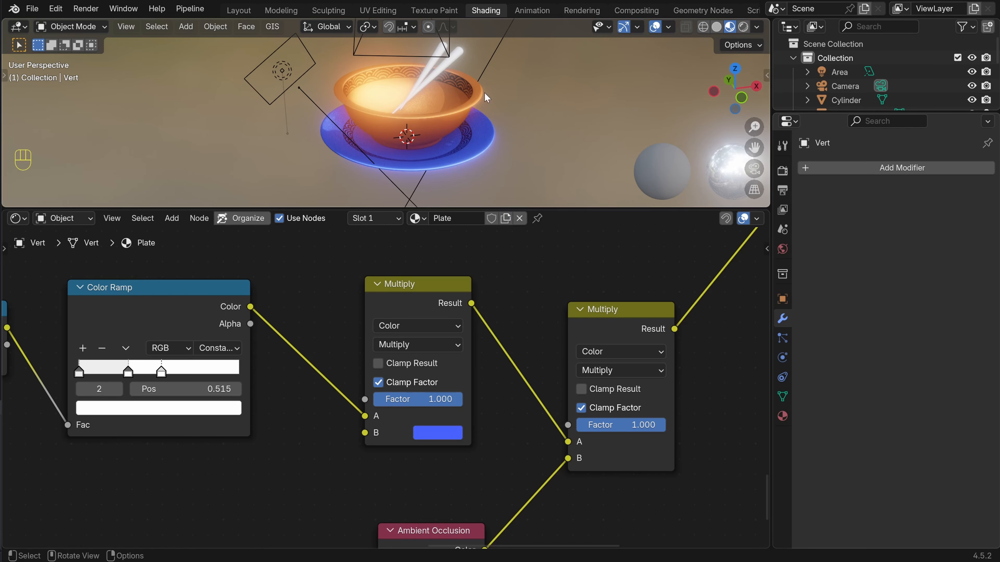
{"action": "key", "text": "ctrl+z"}
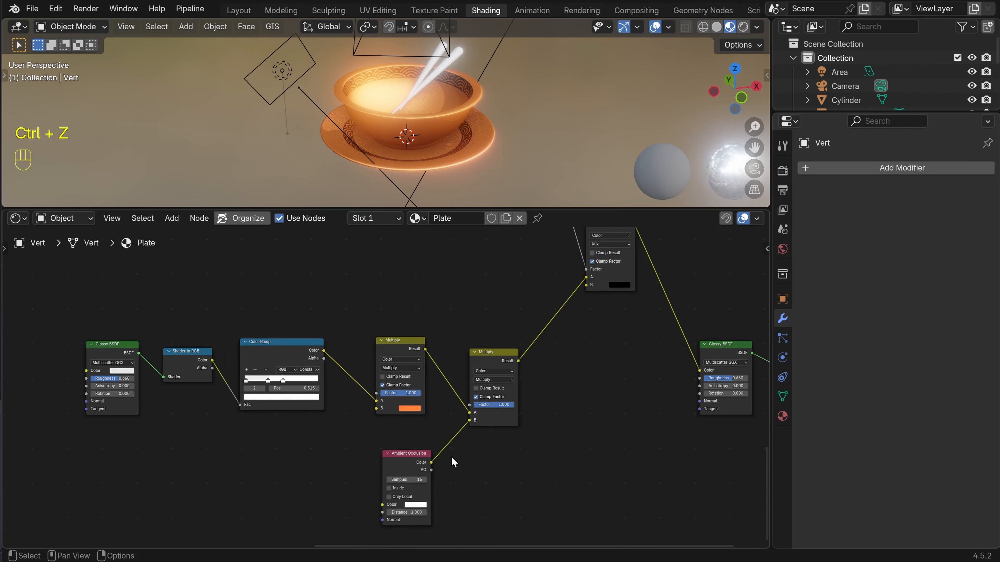
Try a purple pattern color in input B of the plate's Mix node, and undo it
{"action": "key", "text": "KP_Decimal"}
{"action": "left_click", "coordinate": [468, 474]}
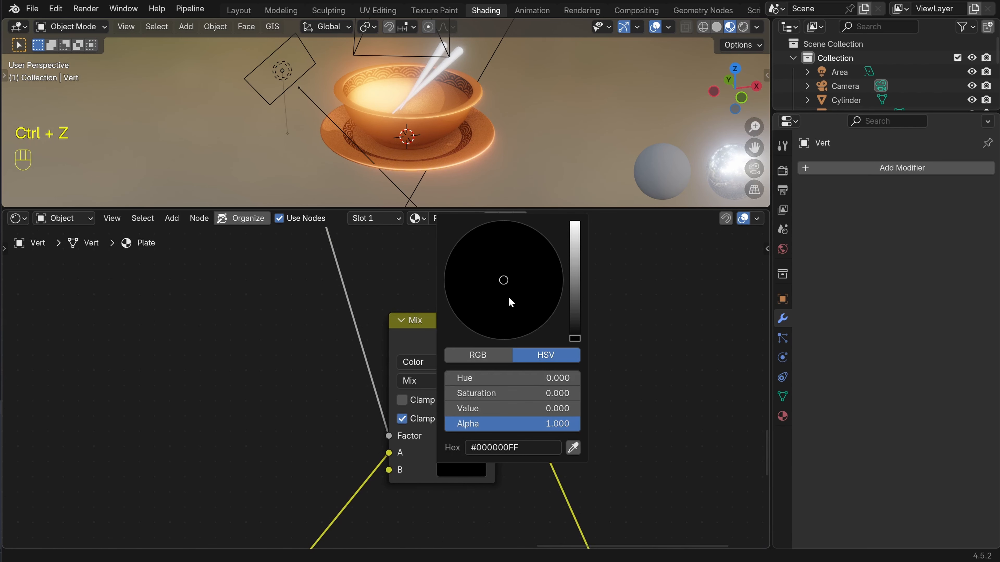
{"action": "left_click_drag", "start_coordinate": [509, 299], "coordinate": [549, 283]}
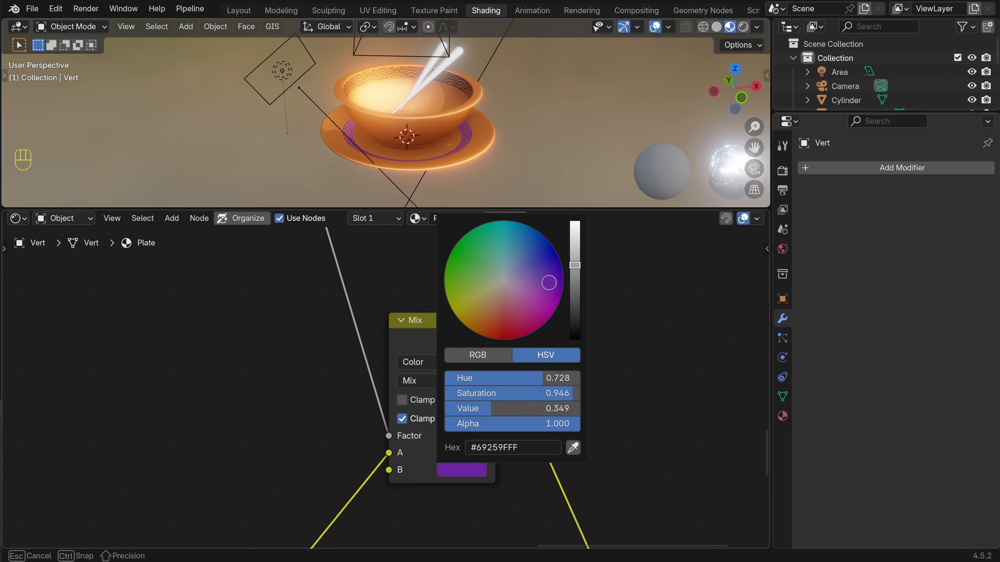
{"action": "key", "text": "ctrl+z"}
{"action": "key", "text": "ctrl+z"}
{"action": "key", "text": "ctrl+z"}
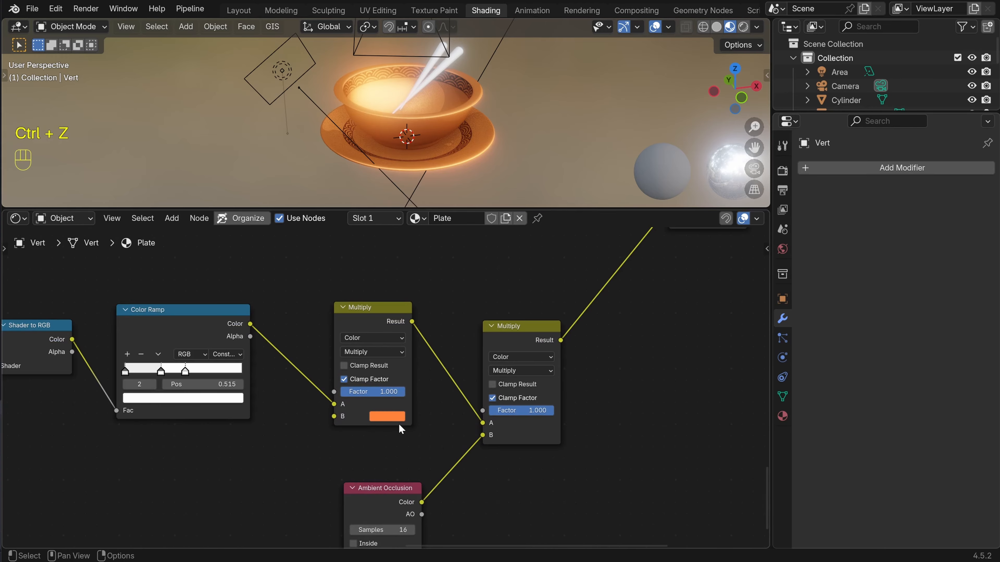
Add an RGB node to the plate material, copy the orange base color into it, and connect it to the first Multiply node's B input
{"action": "middle_click_drag", "start_coordinate": [400, 426], "coordinate": [579, 421]}
{"action": "scroll", "coordinate": [516, 423], "scroll_direction": "up", "scroll_amount": 5}
{"action": "middle_click_drag", "start_coordinate": [518, 424], "coordinate": [479, 403]}
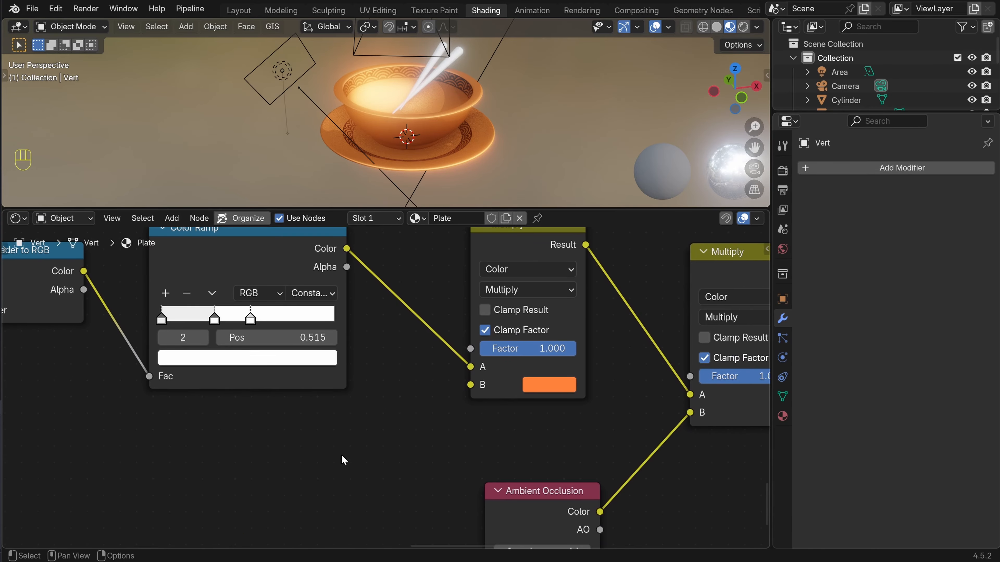
{"action": "key", "text": "shift+a"}
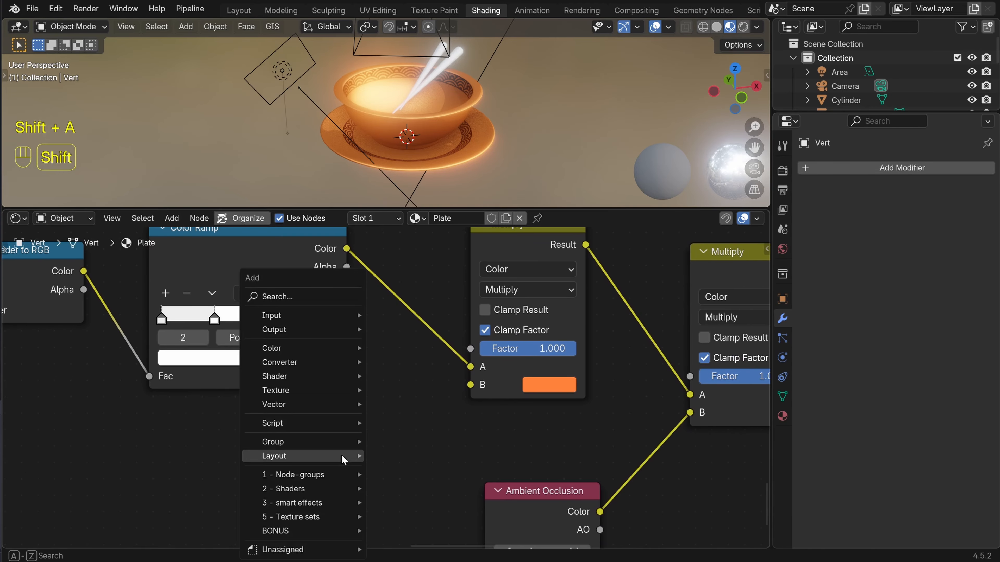
{"action": "type", "text": "rgb"}
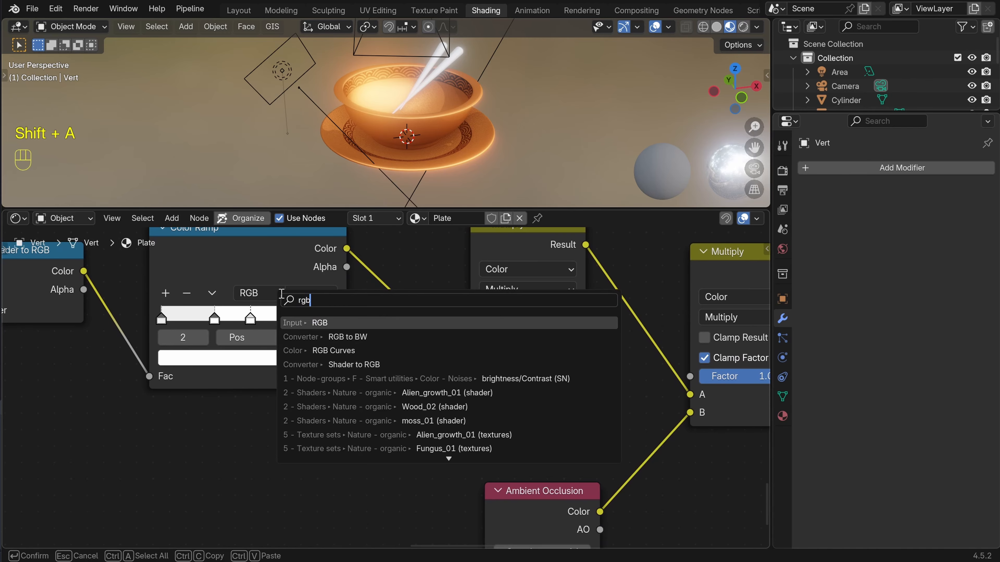
{"action": "key", "text": "Return"}
{"action": "left_click", "coordinate": [356, 426]}
{"action": "middle_click_drag", "start_coordinate": [510, 451], "coordinate": [481, 409]}
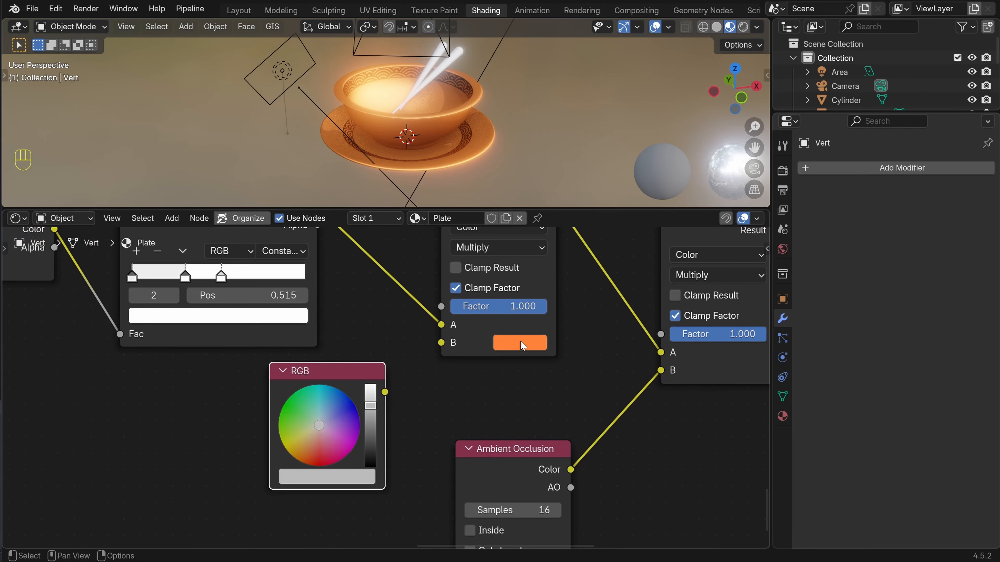
{"action": "left_click_drag", "start_coordinate": [520, 343], "coordinate": [339, 477]}
{"action": "left_click_drag", "start_coordinate": [385, 392], "coordinate": [441, 342]}
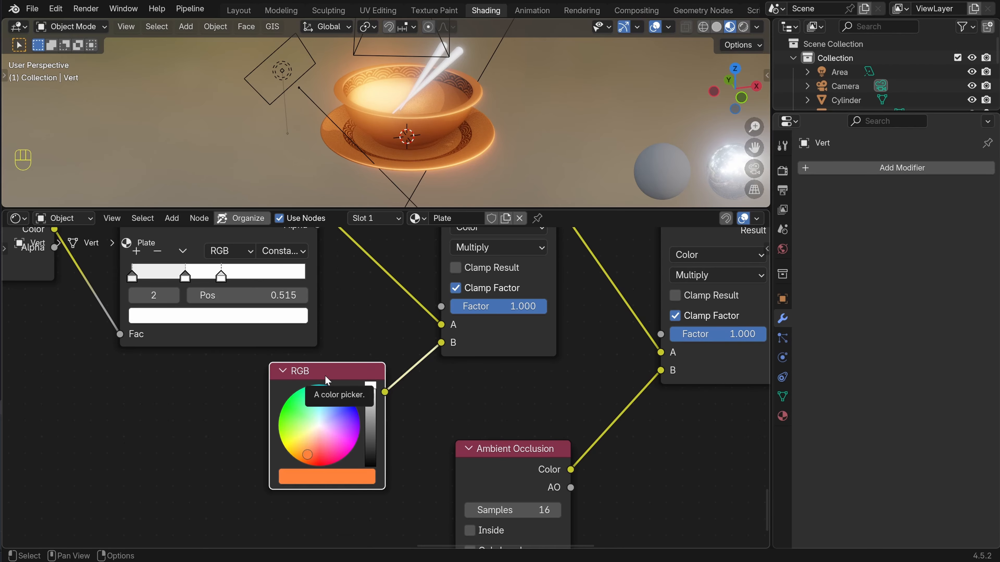
Turn the plate's RGB node into a node group named plate_and_bowl_base_color
{"action": "key", "text": "ctrl+g"}
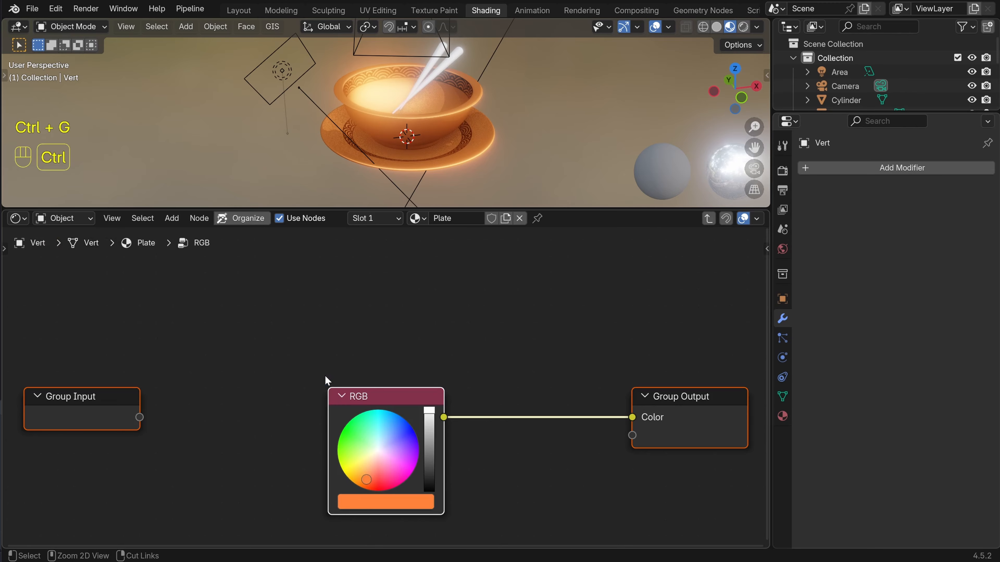
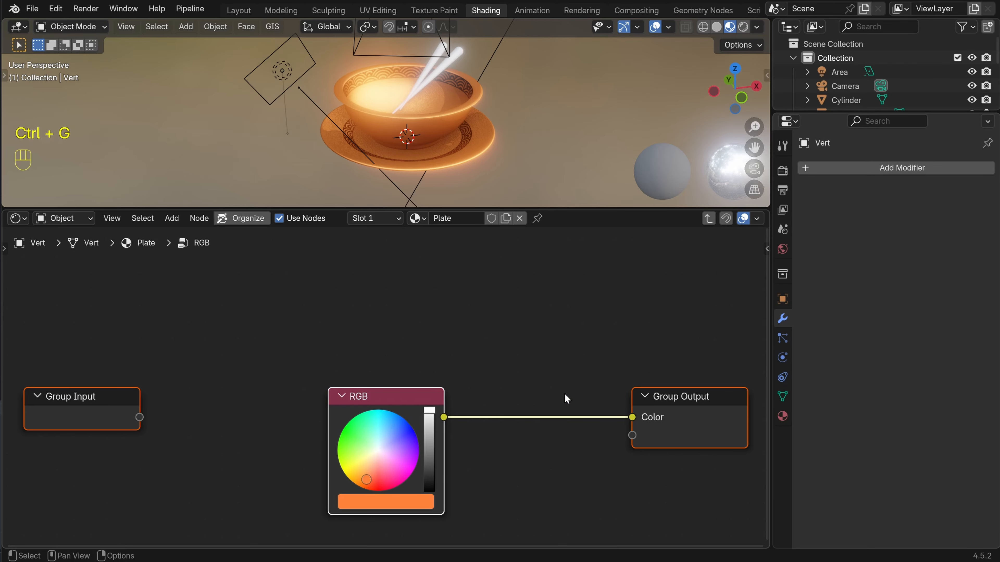
{"action": "left_click", "coordinate": [707, 219]}
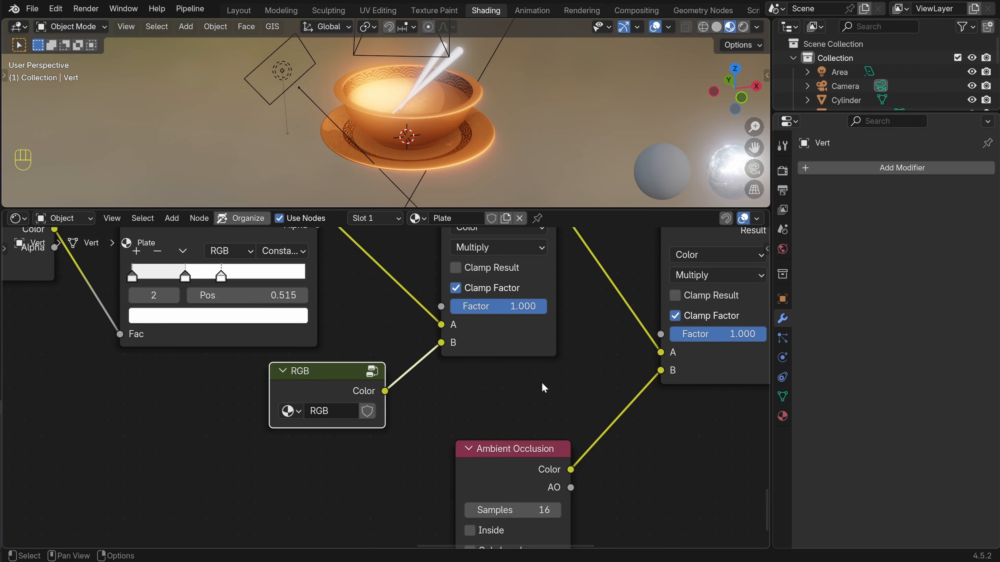
{"action": "left_click_drag", "start_coordinate": [270, 393], "coordinate": [167, 410]}
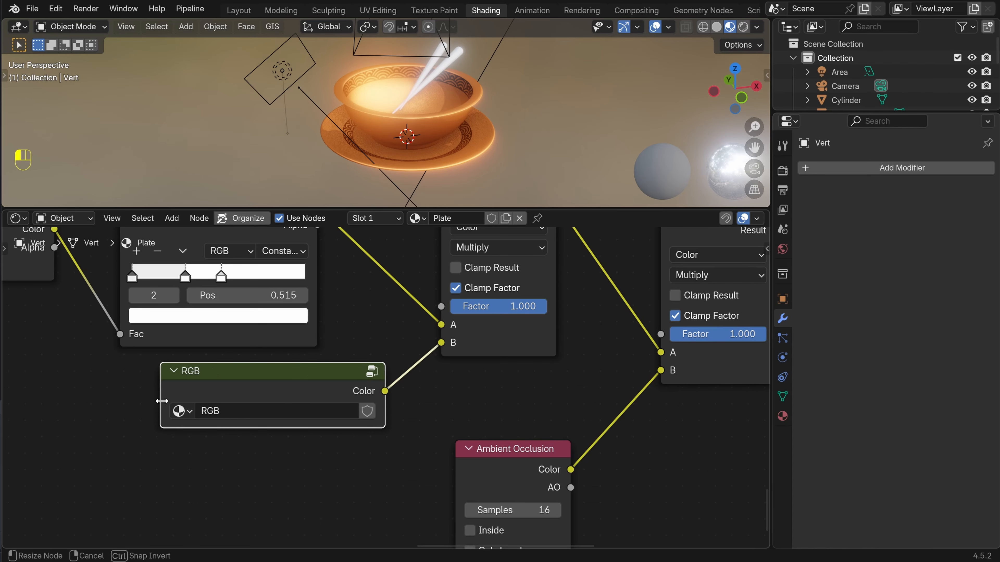
{"action": "middle_click_drag", "start_coordinate": [241, 438], "coordinate": [404, 445]}
{"action": "left_click", "coordinate": [394, 427]}
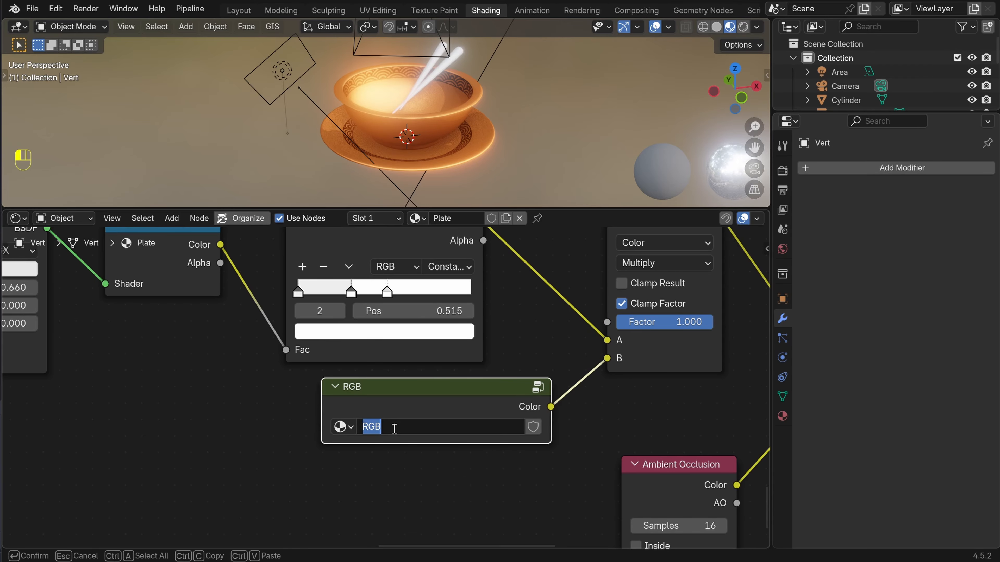
{"action": "type", "text": "plate_and_bowl_base_color"}
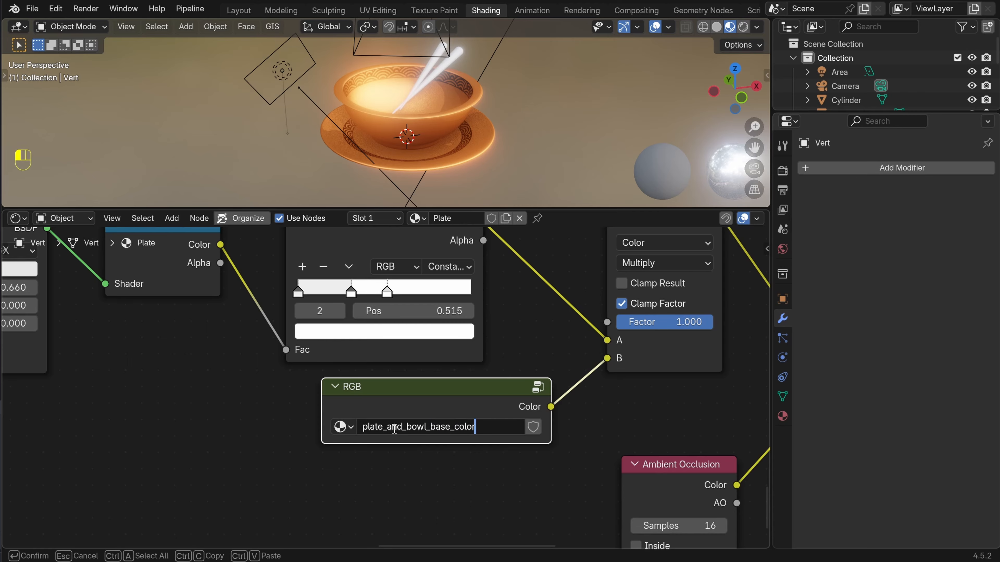
{"action": "key", "text": "Return"}
{"action": "left_click_drag", "start_coordinate": [322, 413], "coordinate": [424, 415]}
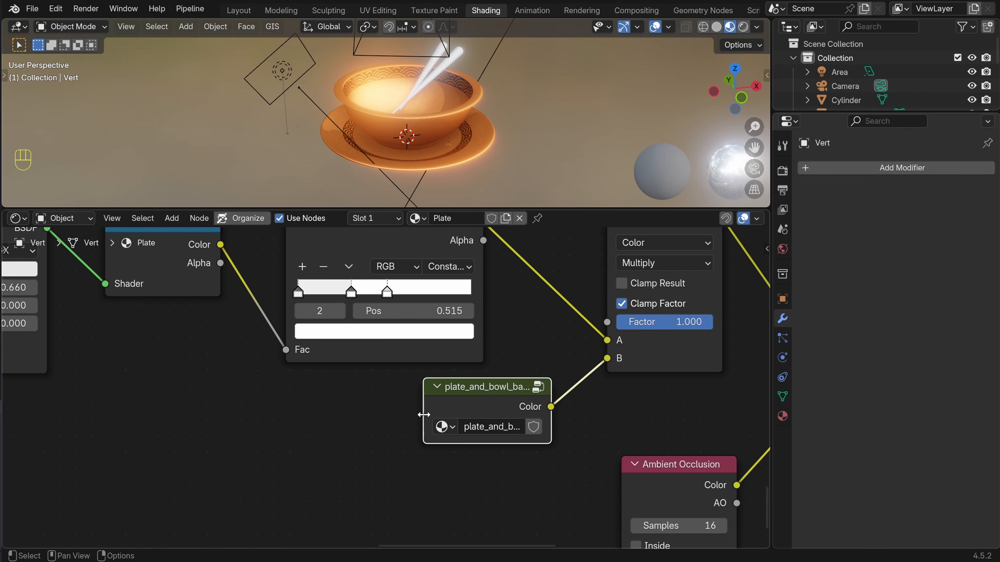
{"action": "scroll", "coordinate": [424, 414], "scroll_direction": "down", "scroll_amount": 2}
Add the plate_and_bowl_base_color group to the bowl's material and connect it to input B of the first Multiply node
{"action": "left_click", "coordinate": [436, 109]}
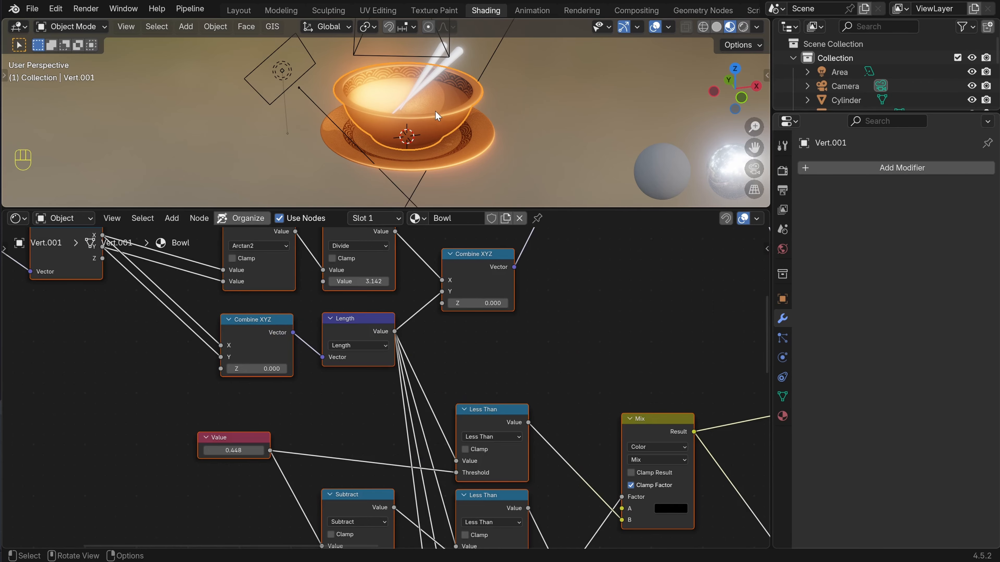
{"action": "scroll", "coordinate": [557, 411], "scroll_direction": "down", "scroll_amount": 5}
{"action": "scroll", "coordinate": [421, 403], "scroll_direction": "up", "scroll_amount": 14}
{"action": "middle_click_drag", "start_coordinate": [558, 412], "coordinate": [408, 413]}
{"action": "scroll", "coordinate": [405, 421], "scroll_direction": "up", "scroll_amount": 2}
{"action": "key", "text": "shift+a"}
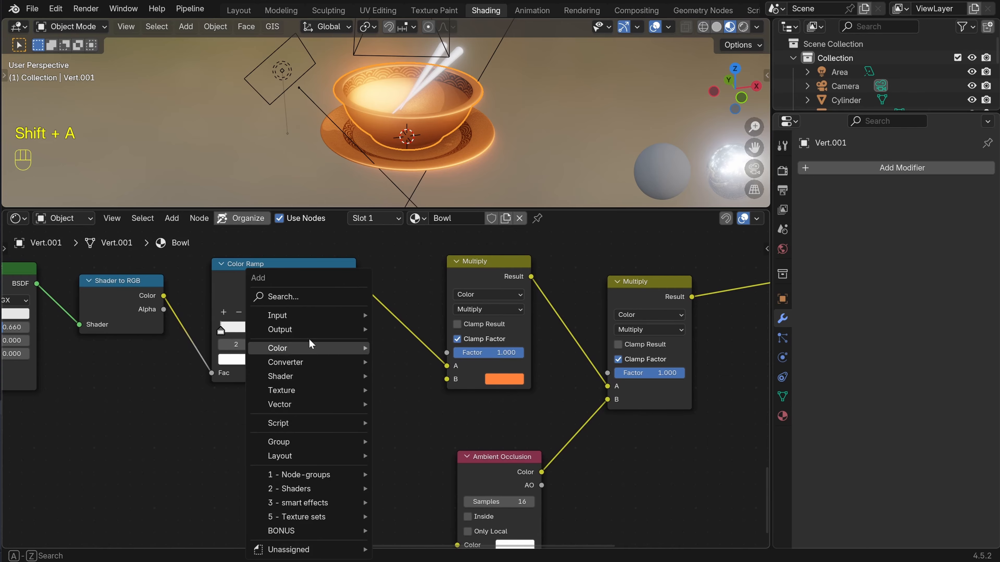
{"action": "left_click", "coordinate": [304, 298]}
{"action": "type", "text": "plate"}
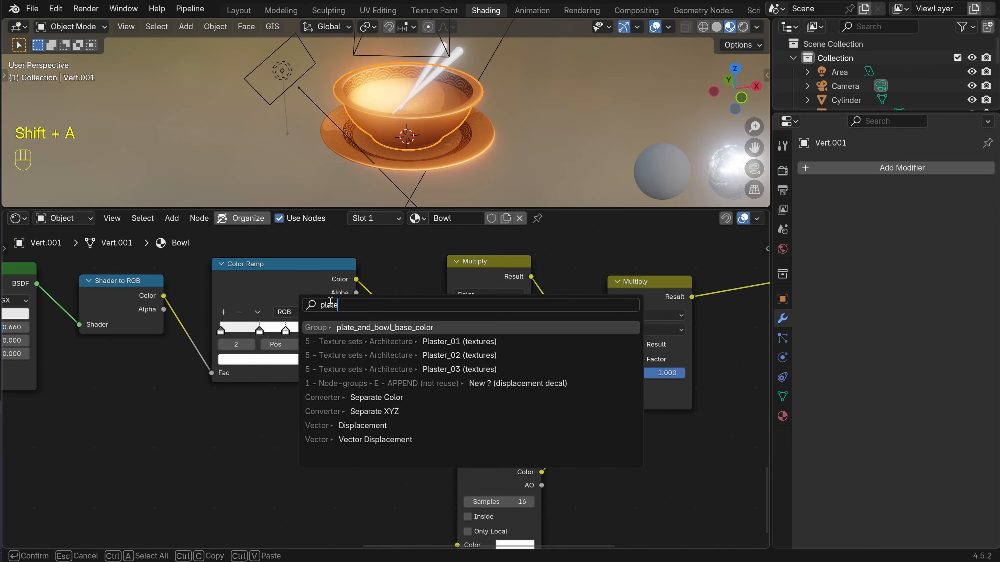
{"action": "key", "text": "Return"}
{"action": "left_click", "coordinate": [334, 419]}
{"action": "left_click_drag", "start_coordinate": [377, 433], "coordinate": [446, 379]}
Try a pale green color inside the plate_and_bowl_base_color group, undo it, and exit the group
{"action": "left_click", "coordinate": [368, 420]}
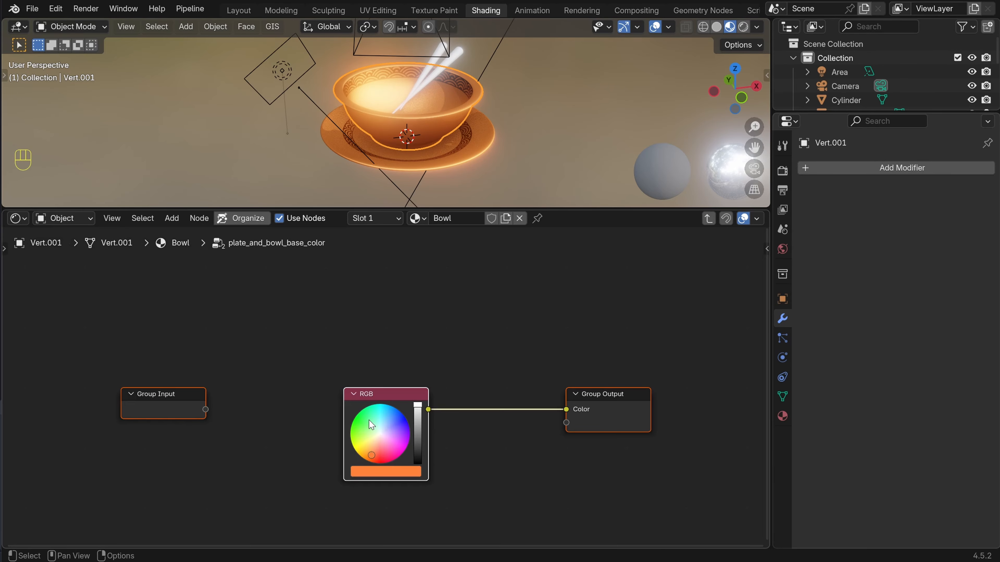
{"action": "scroll", "coordinate": [448, 462], "scroll_direction": "up", "scroll_amount": 3}
{"action": "left_click", "coordinate": [445, 465]}
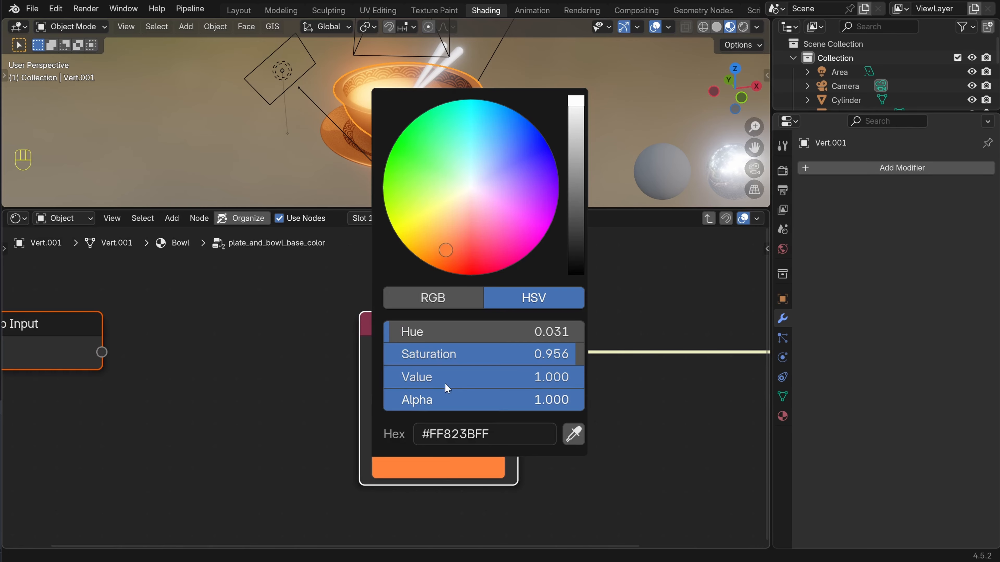
{"action": "left_click_drag", "start_coordinate": [443, 236], "coordinate": [457, 181]}
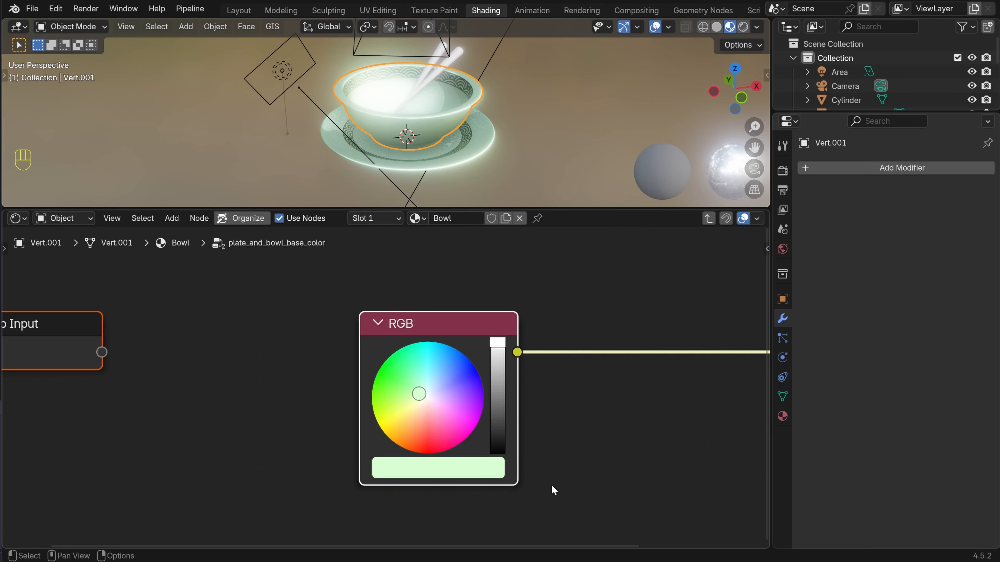
{"action": "key", "text": "ctrl+z"}
{"action": "left_click", "coordinate": [707, 219]}
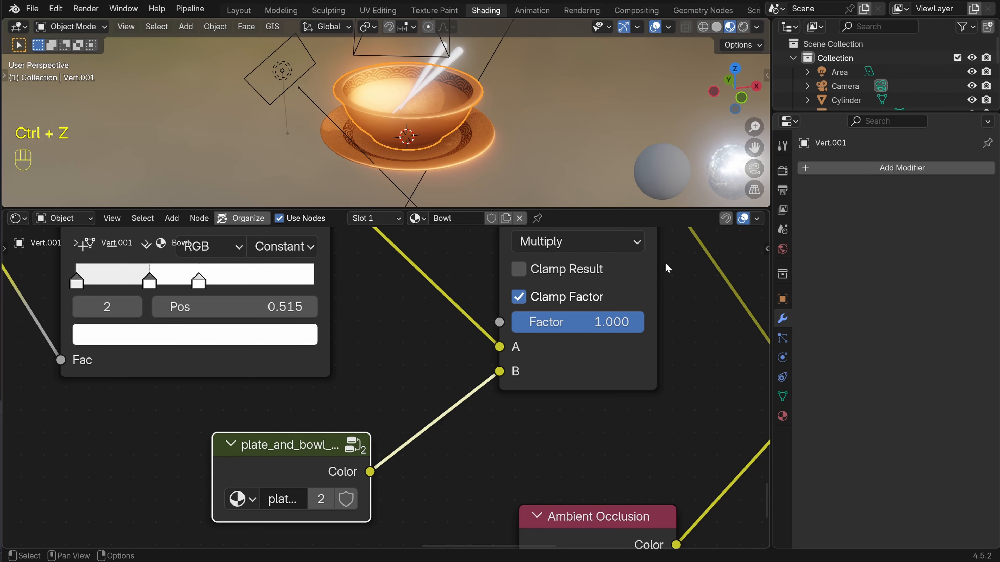
Add an RGB node to the bowl material, copy the Mix node's black color into it, and connect it to the Mix node's B input
{"action": "scroll", "coordinate": [350, 393], "scroll_direction": "up", "scroll_amount": 6}
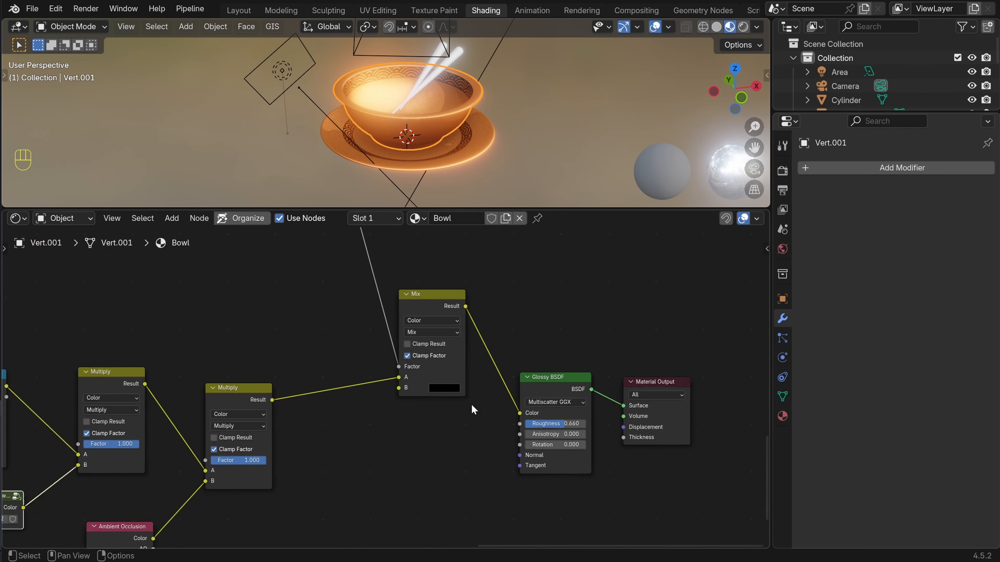
{"action": "key", "text": "shift+a"}
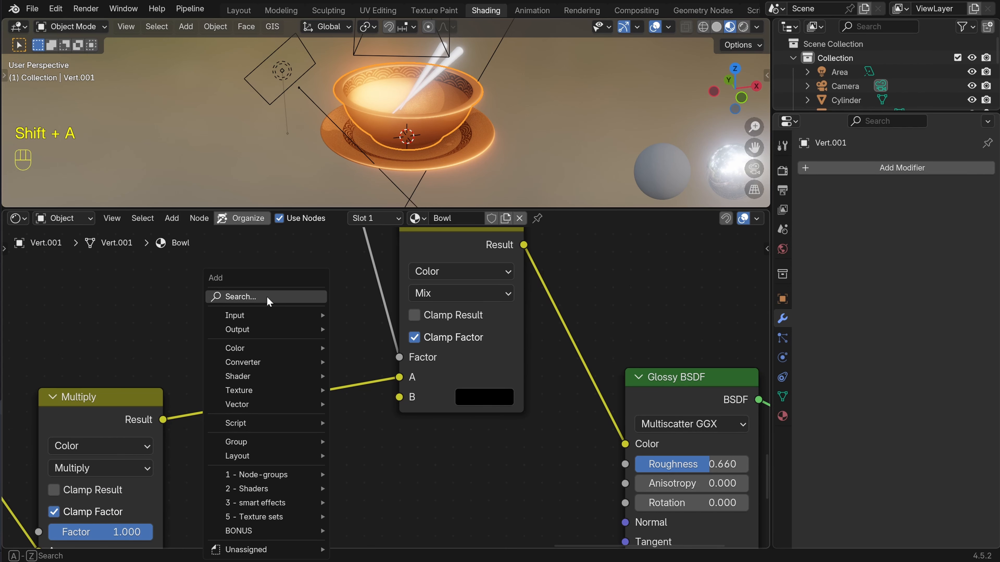
{"action": "type", "text": "rgb"}
{"action": "left_click", "coordinate": [313, 330]}
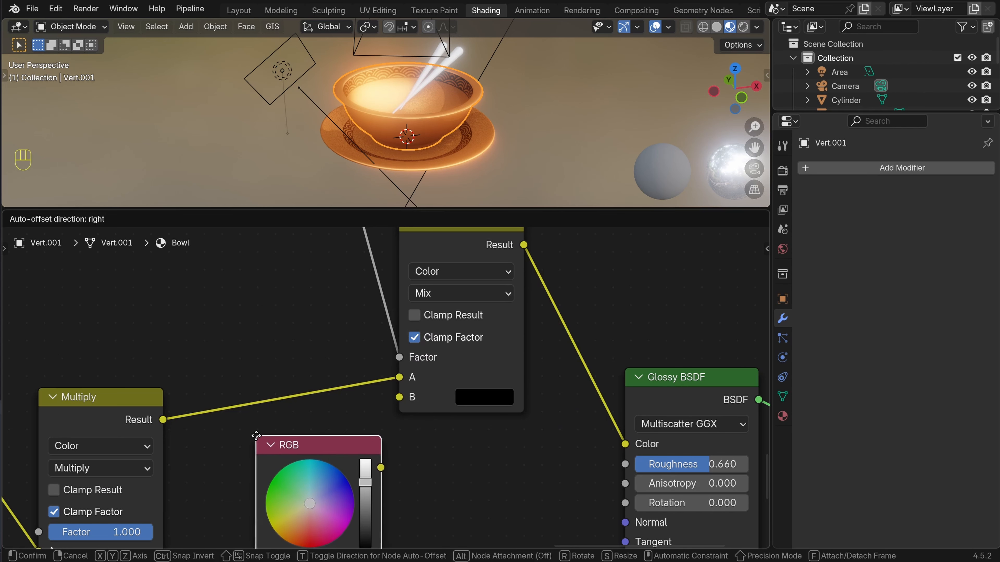
{"action": "left_click", "coordinate": [234, 422]}
{"action": "middle_click_drag", "start_coordinate": [370, 448], "coordinate": [442, 374]}
{"action": "left_click_drag", "start_coordinate": [541, 323], "coordinate": [381, 481]}
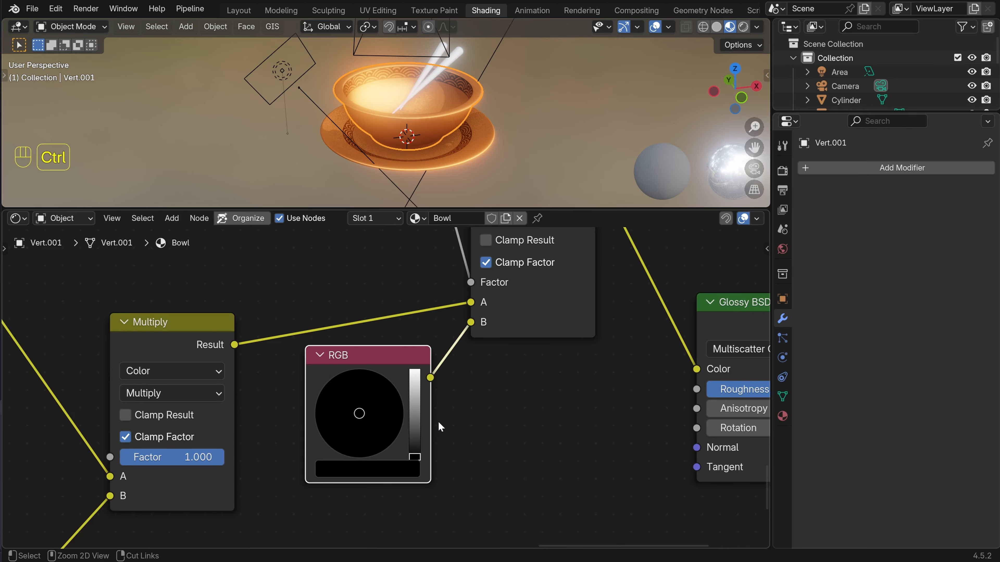
Turn the bowl's black RGB node into a node group named plate_and_bowl_pattern_color
{"action": "key", "text": "ctrl+g"}
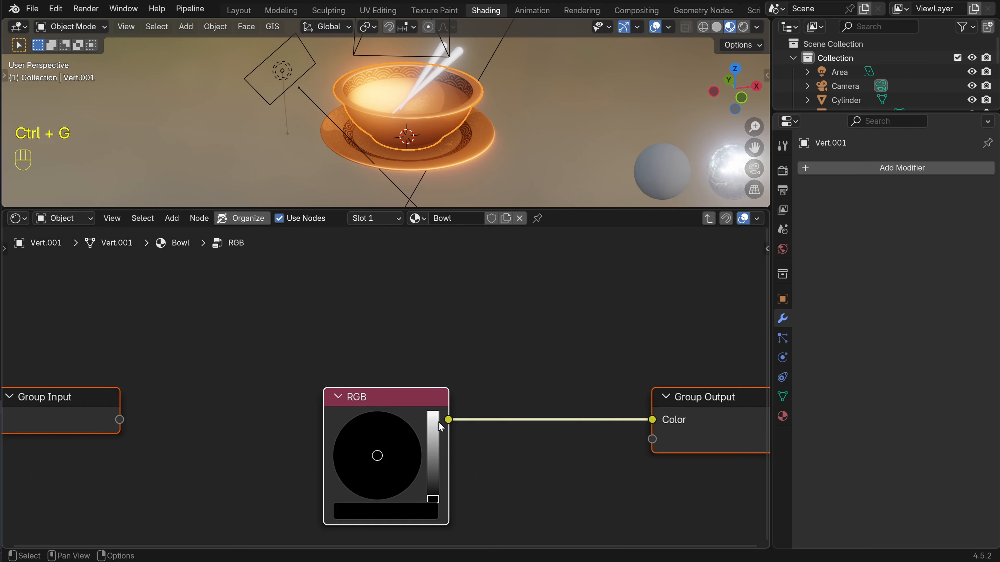
{"action": "left_click", "coordinate": [708, 218]}
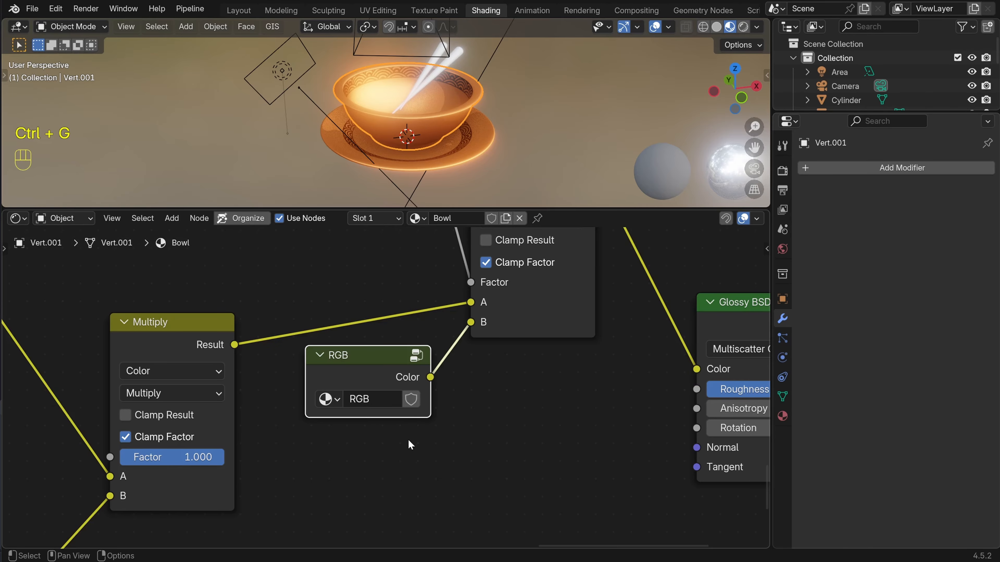
{"action": "middle_click_drag", "start_coordinate": [330, 416], "coordinate": [464, 396]}
{"action": "left_click", "coordinate": [501, 377]}
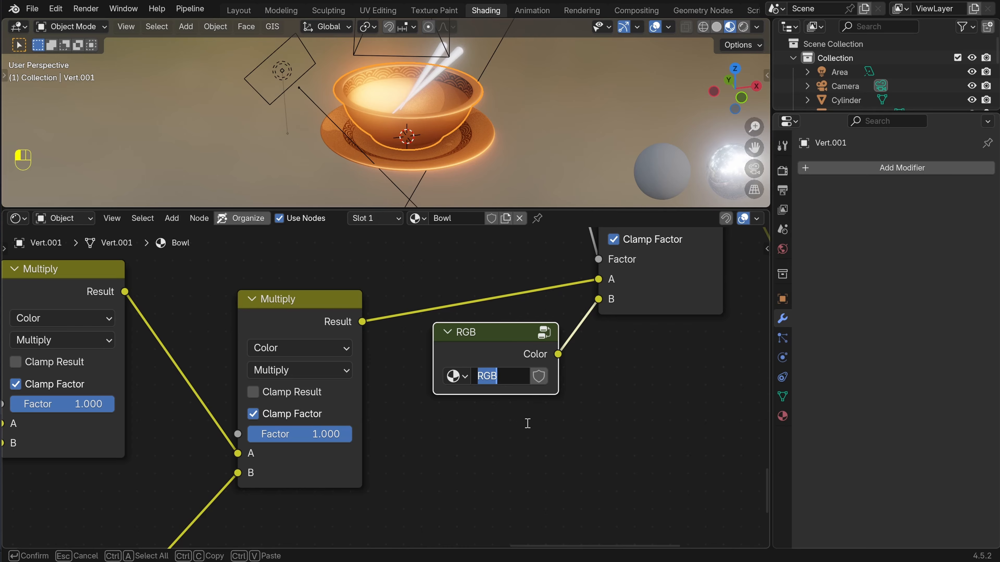
{"action": "type", "text": "plate_and_bowl_pattern_color"}
{"action": "key", "text": "Return"}
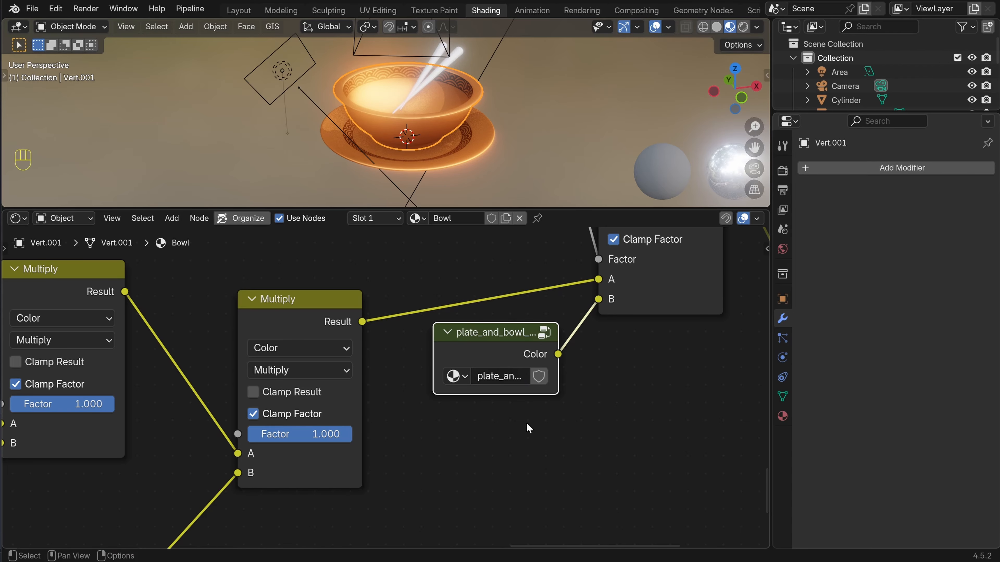
Add the plate_and_bowl_pattern_color group to the plate's material and connect it to input B of the Mix node
{"action": "left_click", "coordinate": [462, 154]}
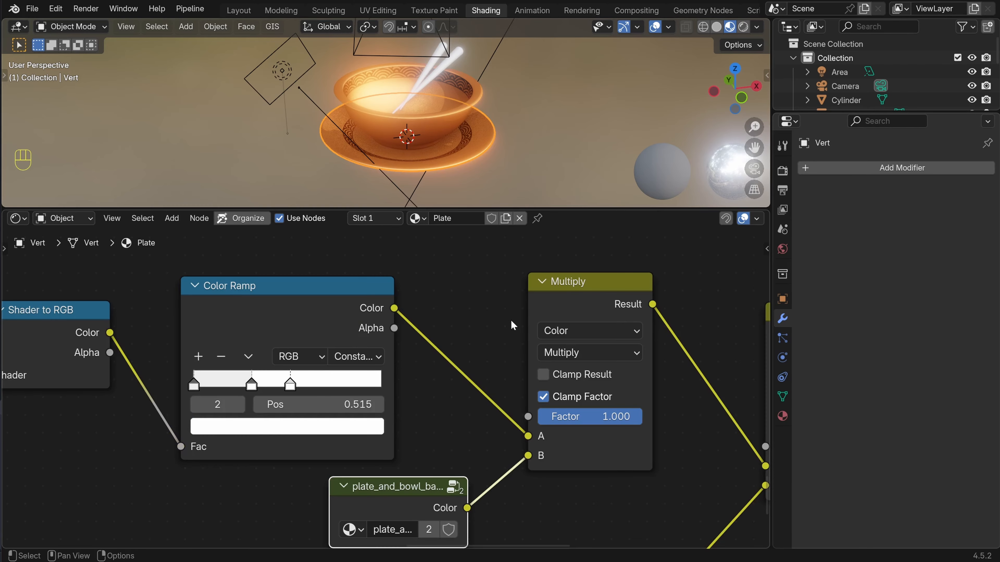
{"action": "scroll", "coordinate": [511, 321], "scroll_direction": "down", "scroll_amount": 20}
{"action": "middle_click_drag", "start_coordinate": [578, 345], "coordinate": [520, 408]}
{"action": "scroll", "coordinate": [519, 408], "scroll_direction": "up", "scroll_amount": 6}
{"action": "scroll", "coordinate": [505, 364], "scroll_direction": "up", "scroll_amount": 4}
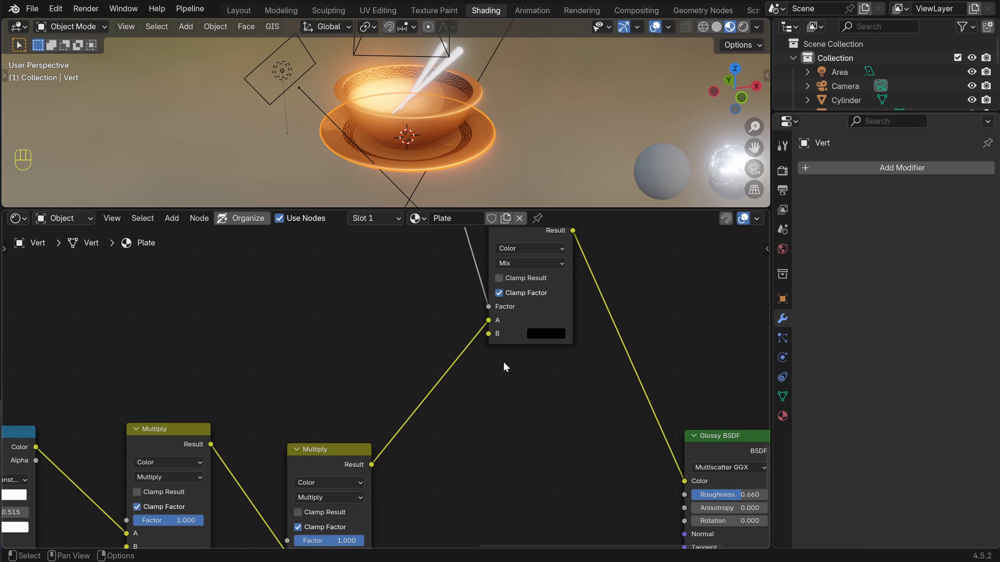
{"action": "key", "text": "shift+a"}
{"action": "left_click", "coordinate": [286, 303]}
{"action": "type", "text": "plate"}
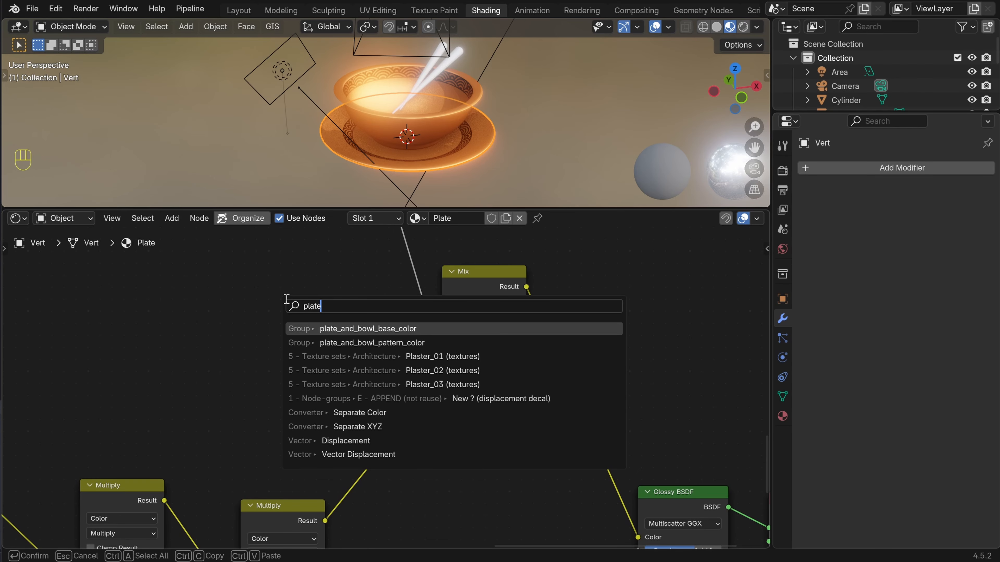
{"action": "left_click", "coordinate": [389, 342]}
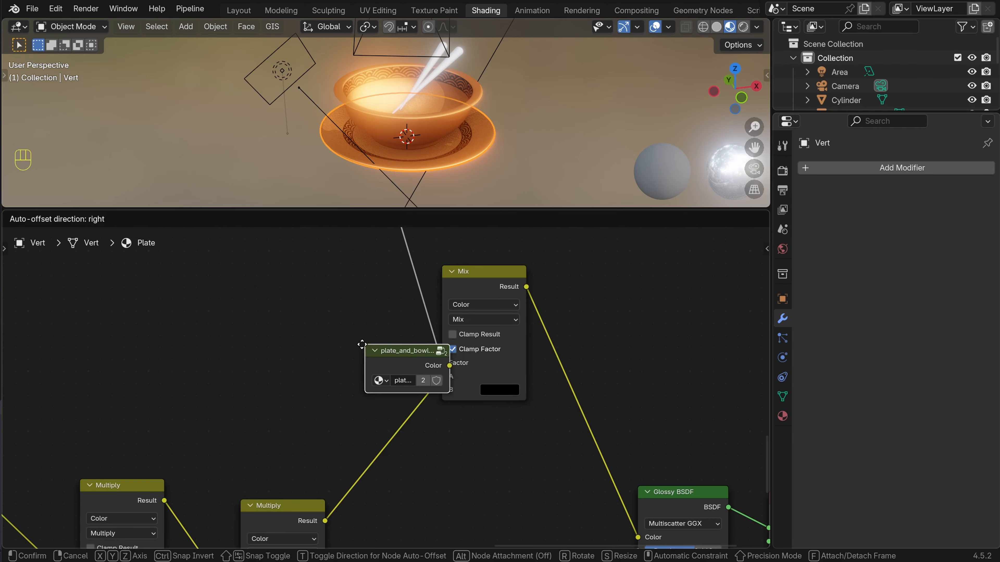
{"action": "left_click", "coordinate": [394, 377]}
{"action": "left_click_drag", "start_coordinate": [373, 374], "coordinate": [450, 398]}
Try grey and dark blue pattern colors inside the plate_and_bowl_pattern_color group, undo both, and exit the group
{"action": "key", "text": "Tab"}
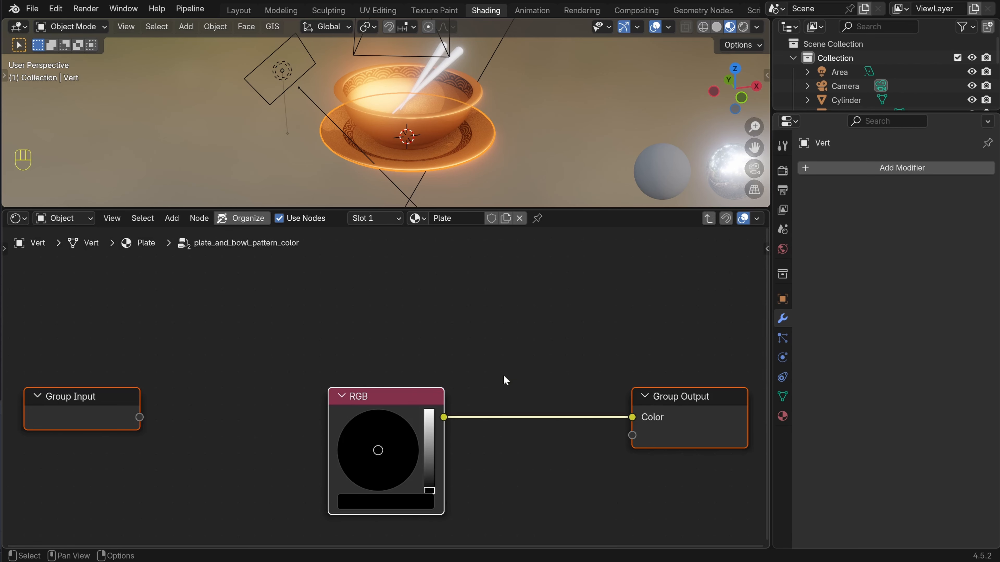
{"action": "scroll", "coordinate": [427, 420], "scroll_direction": "up", "scroll_amount": 3}
{"action": "left_click", "coordinate": [402, 461]}
{"action": "left_click_drag", "start_coordinate": [513, 241], "coordinate": [511, 160]}
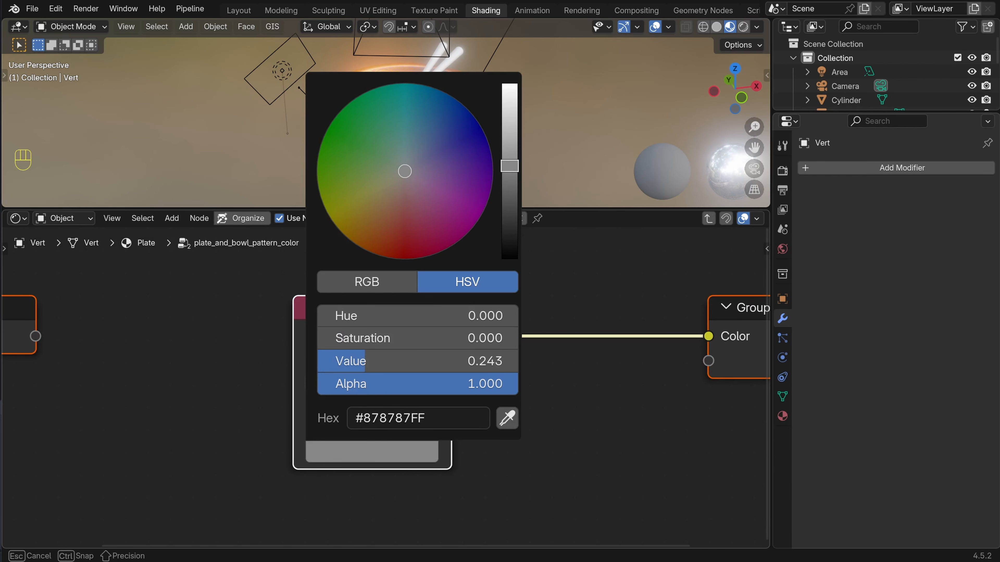
{"action": "middle_click_drag", "start_coordinate": [594, 118], "coordinate": [528, 156], "text": "shift"}
{"action": "middle_click_drag", "start_coordinate": [387, 162], "coordinate": [389, 122], "text": "shift"}
{"action": "left_click", "coordinate": [393, 464]}
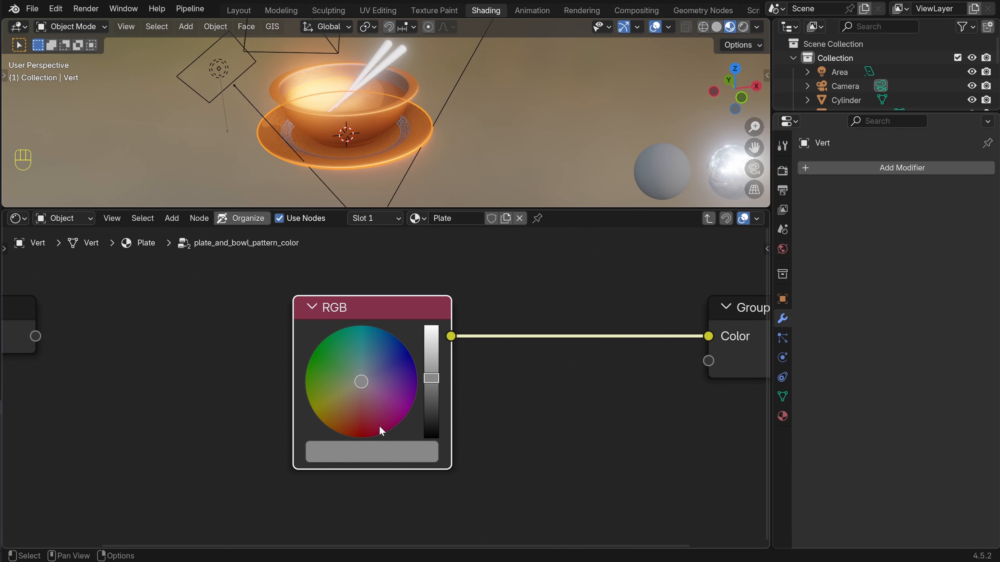
{"action": "left_click", "coordinate": [372, 448]}
{"action": "left_click_drag", "start_coordinate": [374, 178], "coordinate": [484, 136]}
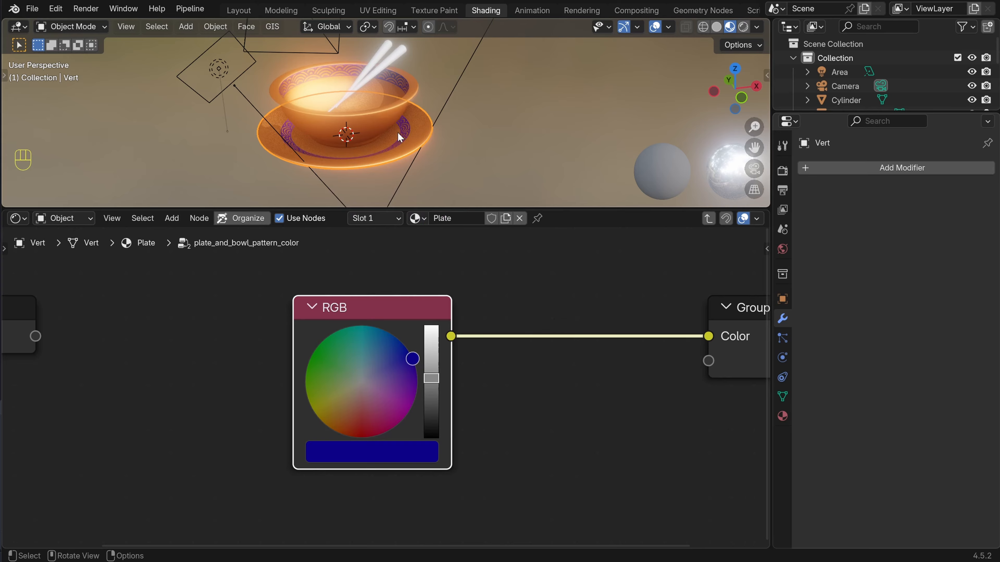
{"action": "key", "text": "ctrl+z"}
{"action": "key", "text": "ctrl+z"}
{"action": "key", "text": "ctrl+z"}
{"action": "left_click", "coordinate": [712, 219]}
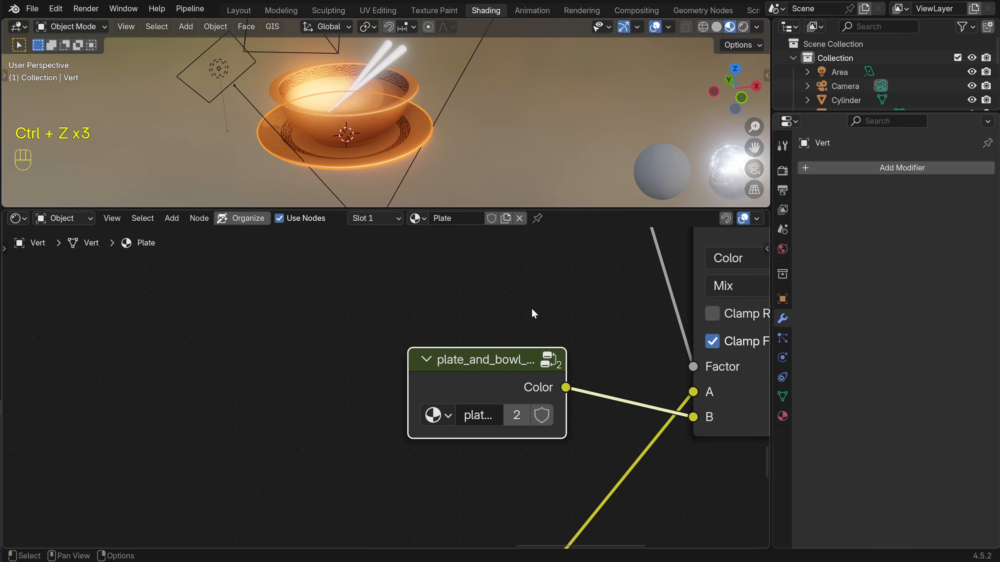
{"action": "left_click", "coordinate": [531, 309]}
{"action": "scroll", "coordinate": [524, 413], "scroll_direction": "down", "scroll_amount": 12}
{"action": "middle_click_drag", "start_coordinate": [523, 413], "coordinate": [566, 453]}
{"action": "scroll", "coordinate": [531, 415], "scroll_direction": "up", "scroll_amount": 1}
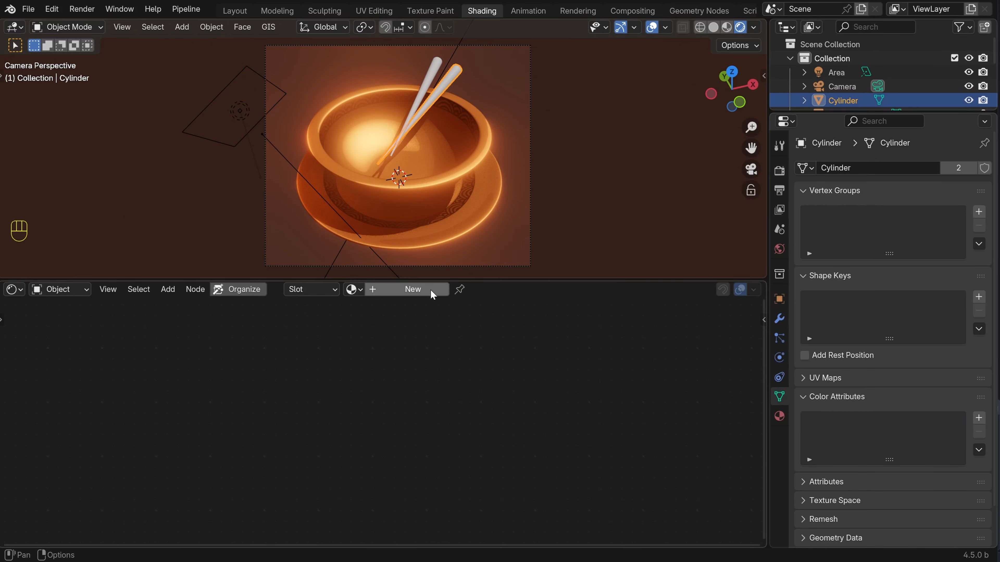
Create a new material on the chopstick and name it Chopsticks
{"action": "left_click", "coordinate": [430, 289]}
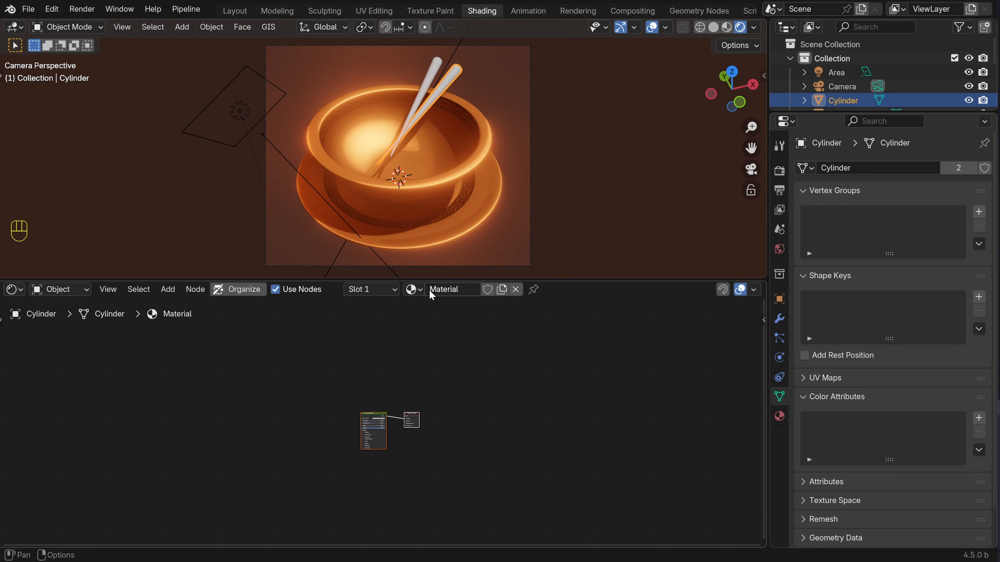
{"action": "double_click", "coordinate": [464, 290]}
{"action": "type", "text": "Chopsticks"}
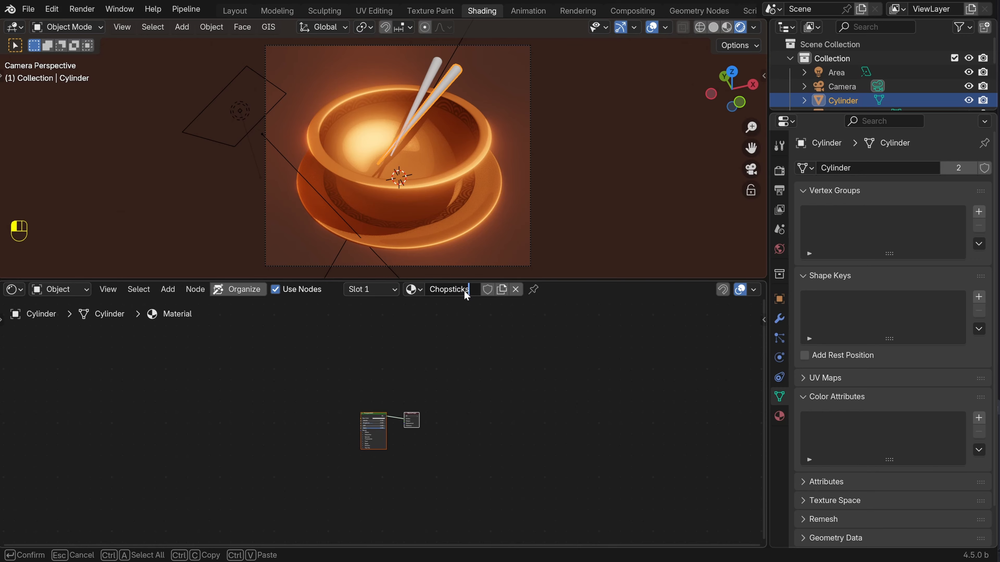
{"action": "key", "text": "Return"}
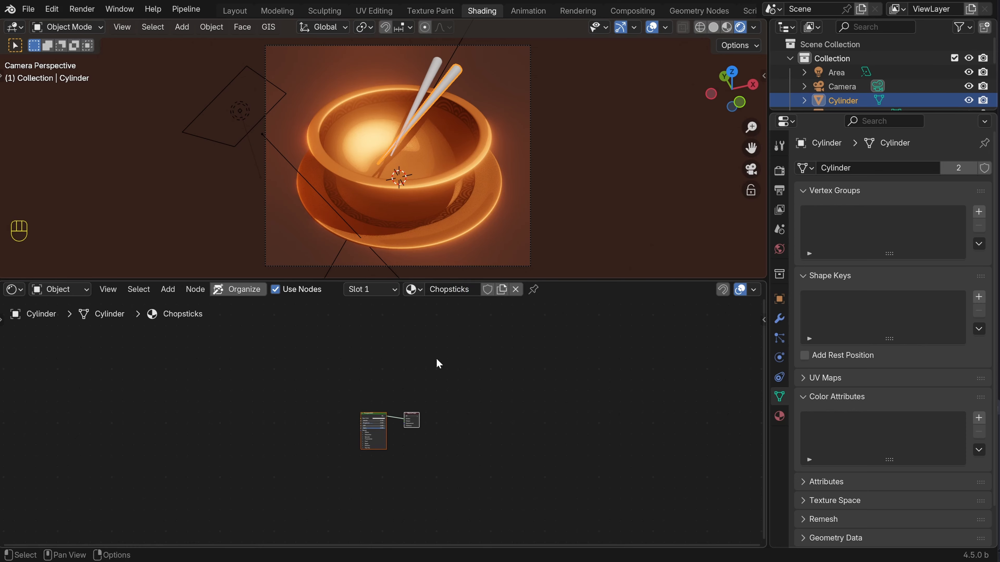
Delete the Principled BSDF node from the Chopsticks material
{"action": "scroll", "coordinate": [425, 391], "scroll_direction": "up", "scroll_amount": 7}
{"action": "middle_click_drag", "start_coordinate": [426, 390], "coordinate": [483, 366]}
{"action": "left_click", "coordinate": [365, 365]}
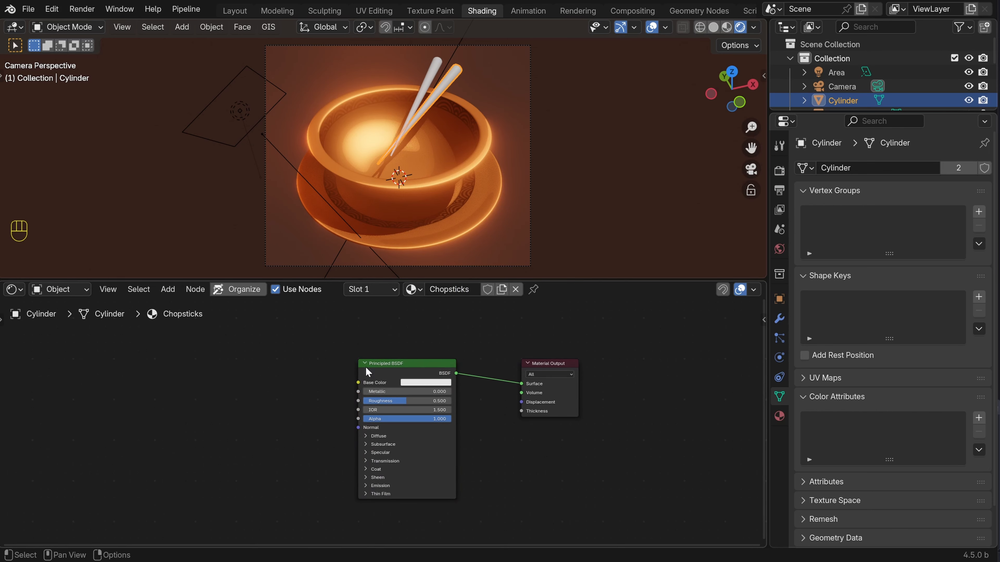
{"action": "key", "text": "Delete"}
Add a Noise Texture node, connect its Fac output to the Material Output's Surface, and inspect the noise on the chopsticks
{"action": "scroll", "coordinate": [427, 423], "scroll_direction": "up", "scroll_amount": 2}
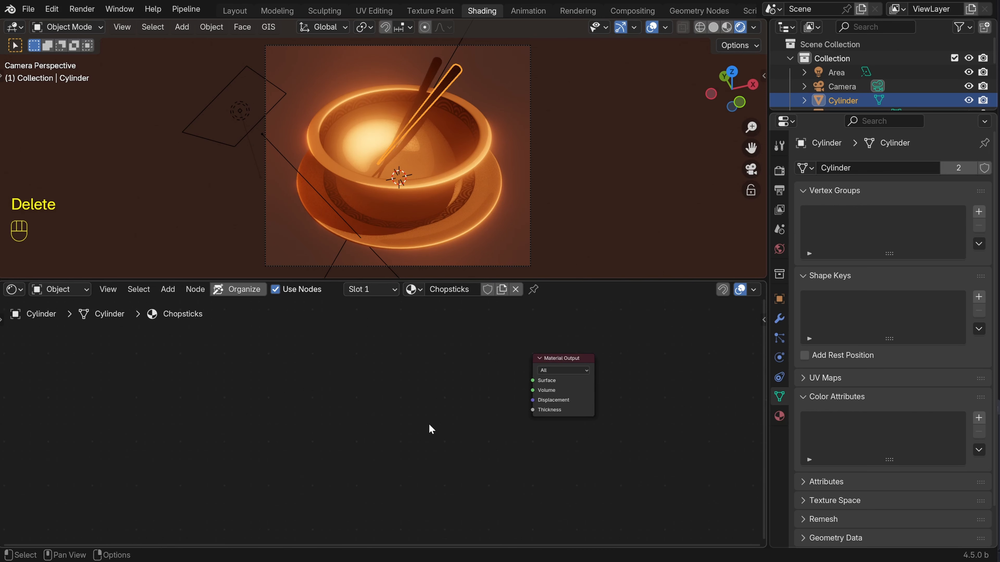
{"action": "middle_click_drag", "start_coordinate": [428, 423], "coordinate": [475, 420]}
{"action": "key", "text": "shift+a"}
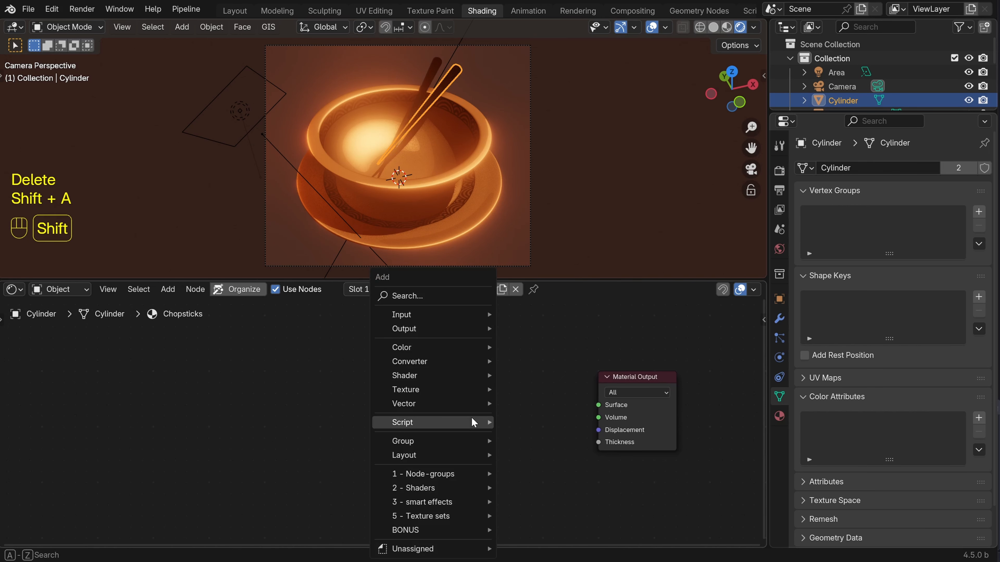
{"action": "left_click", "coordinate": [424, 296]}
{"action": "type", "text": "noise"}
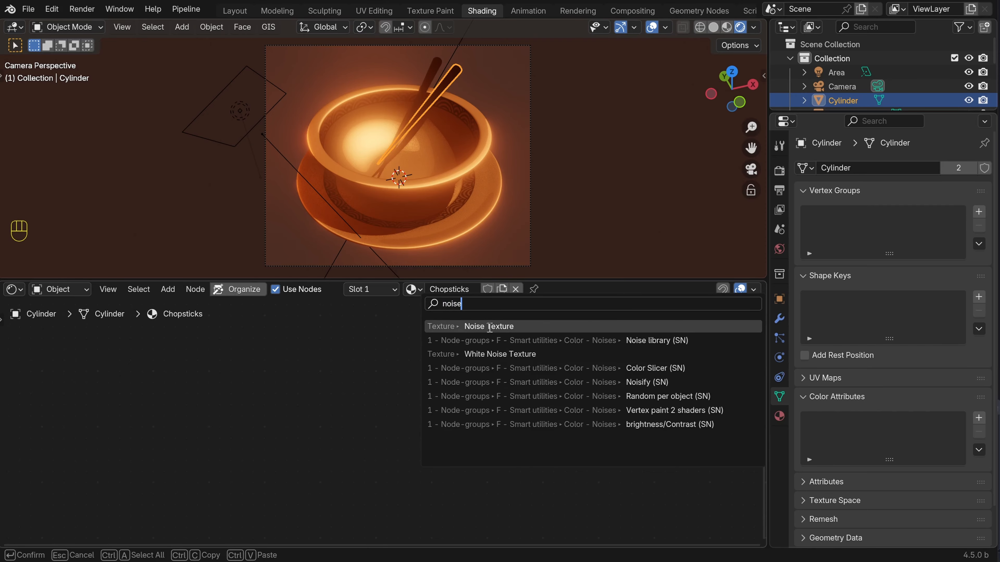
{"action": "left_click", "coordinate": [489, 326]}
{"action": "left_click", "coordinate": [385, 374]}
{"action": "left_click", "coordinate": [385, 374], "text": "ctrl+shift"}
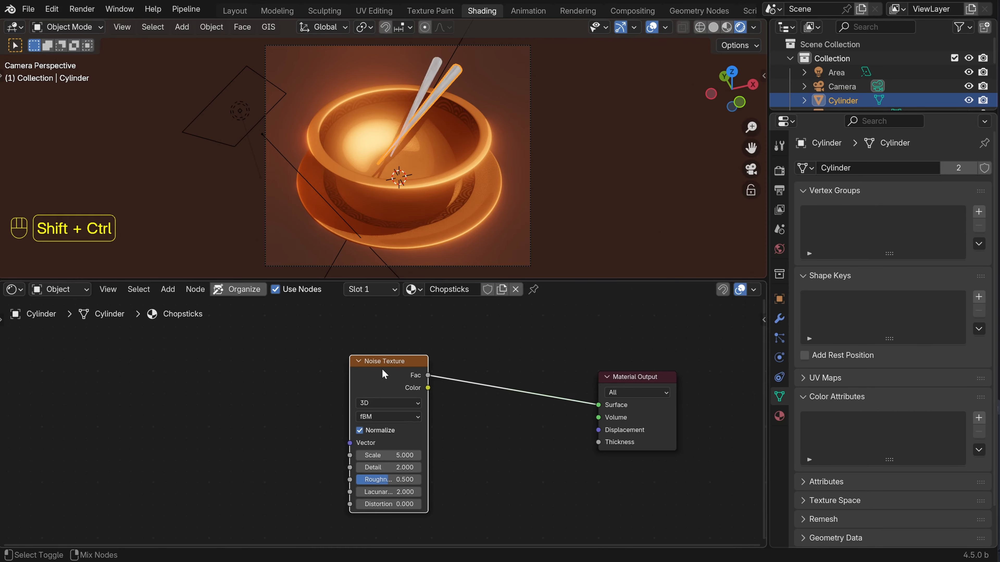
{"action": "scroll", "coordinate": [446, 108], "scroll_direction": "up", "scroll_amount": 8}
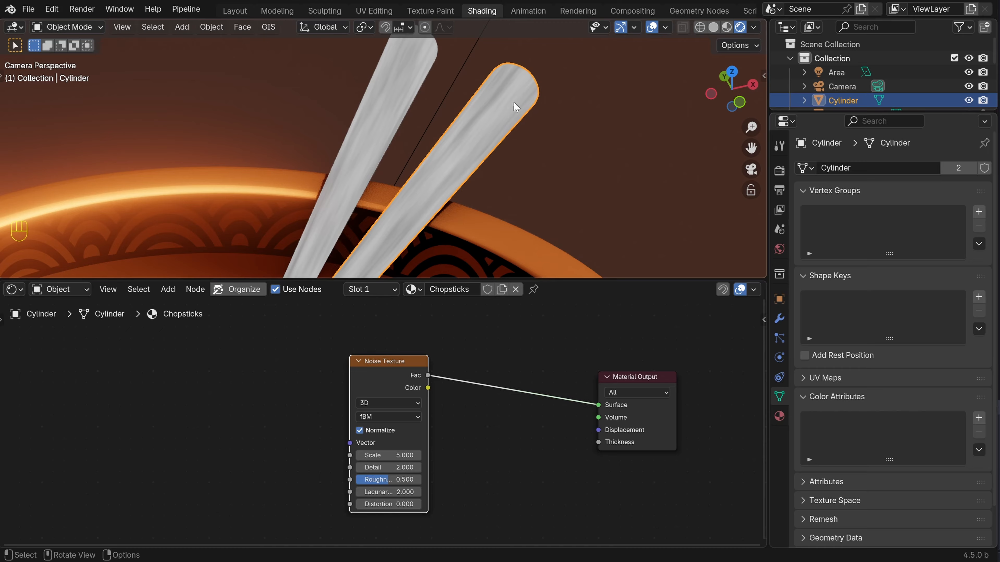
{"action": "scroll", "coordinate": [471, 158], "scroll_direction": "down", "scroll_amount": 4}
{"action": "scroll", "coordinate": [455, 161], "scroll_direction": "up", "scroll_amount": 3}
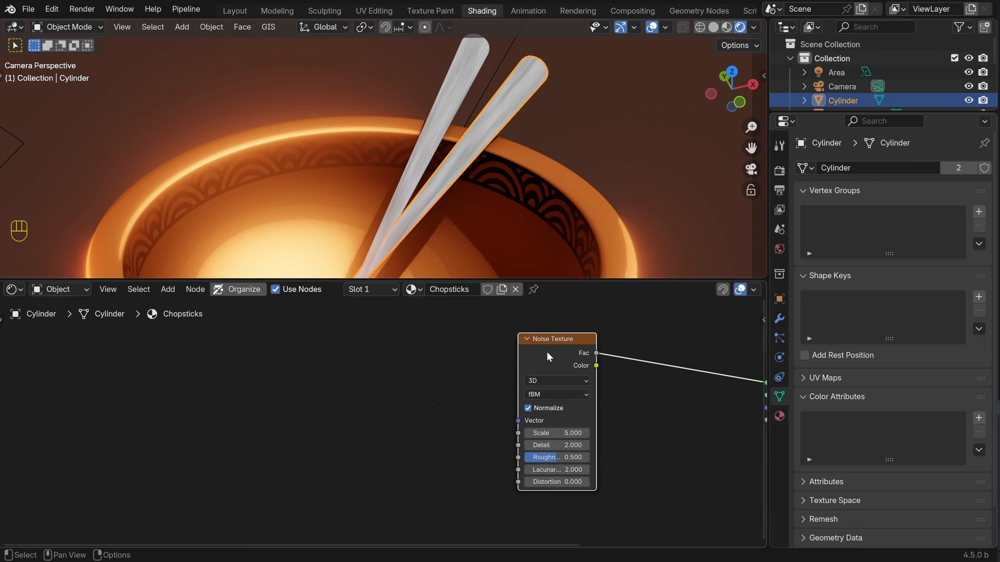
Add Texture Coordinate and Mapping nodes to the Noise Texture, feeding the Mapping node from the Object coordinates
{"action": "key", "text": "ctrl+t"}
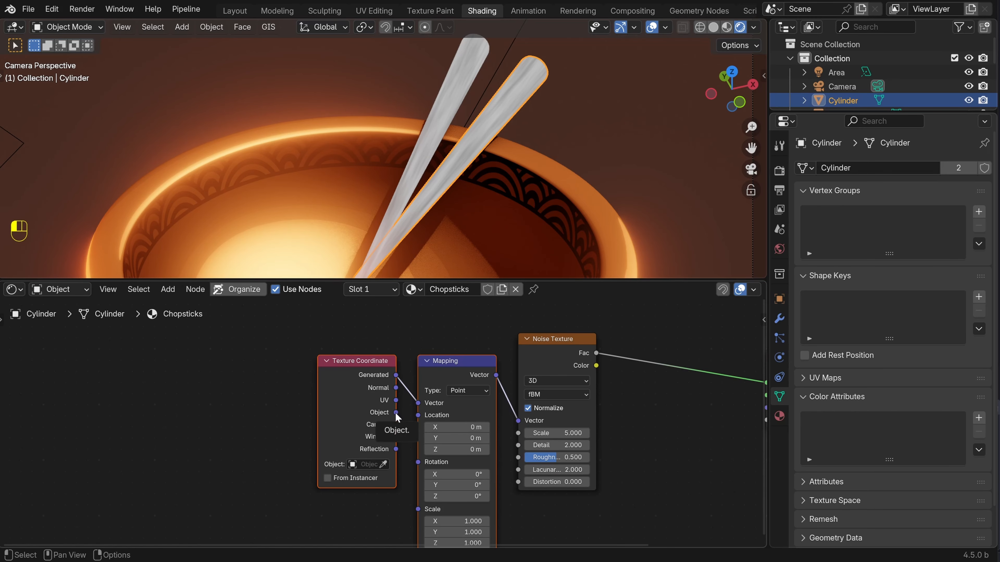
{"action": "left_click_drag", "start_coordinate": [396, 412], "coordinate": [418, 403]}
{"action": "middle_click_drag", "start_coordinate": [533, 482], "coordinate": [506, 379], "text": "shift"}
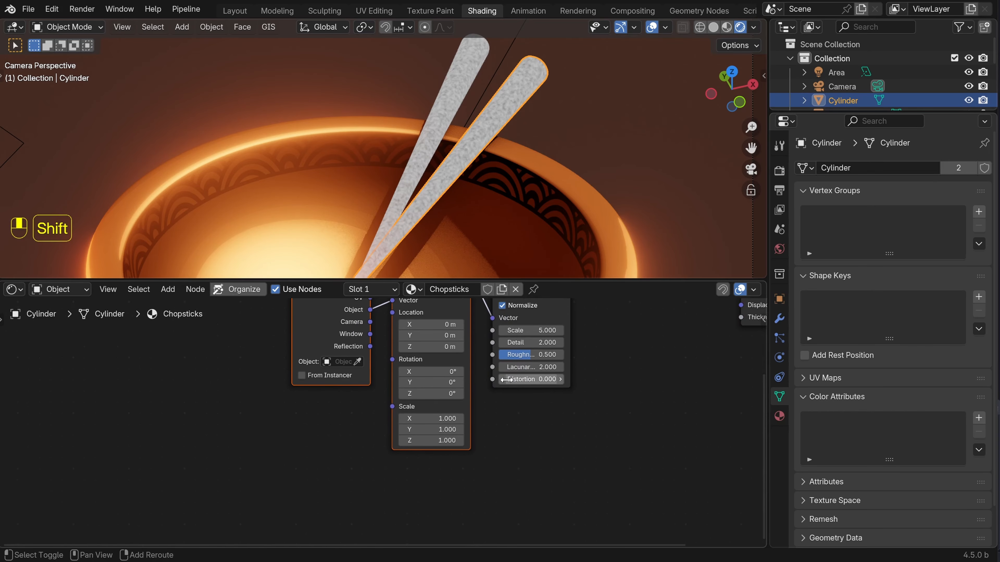
Stretch the noise along the chopsticks by setting the Mapping scale to X 3.240, Y 3.240 and Z 0.080
{"action": "scroll", "coordinate": [507, 423], "scroll_direction": "up", "scroll_amount": 6}
{"action": "scroll", "coordinate": [515, 435], "scroll_direction": "down", "scroll_amount": 1}
{"action": "scroll", "coordinate": [544, 104], "scroll_direction": "up", "scroll_amount": 3}
{"action": "middle_click_drag", "start_coordinate": [582, 77], "coordinate": [466, 178], "text": "shift"}
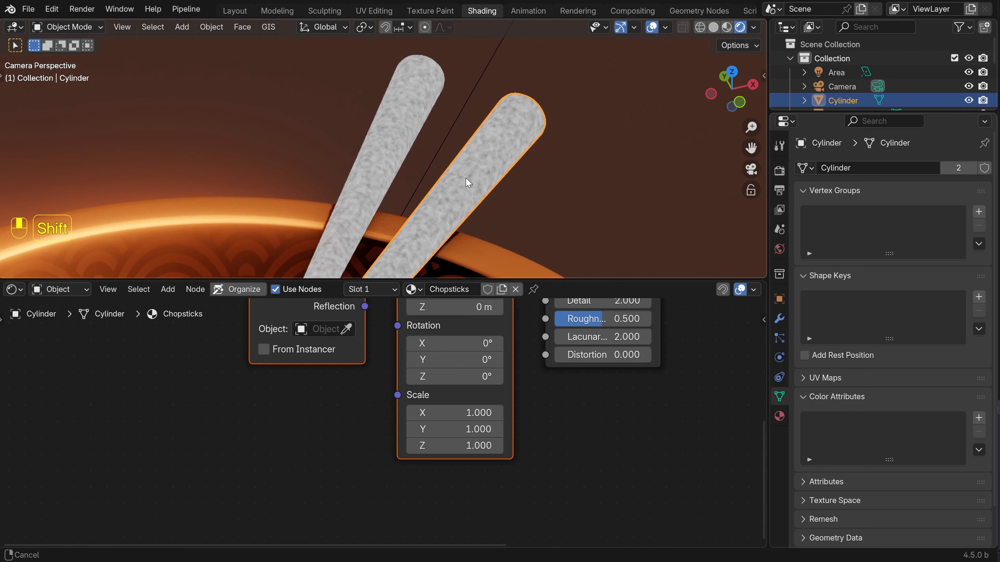
{"action": "left_click_drag", "start_coordinate": [453, 412], "coordinate": [459, 445]}
{"action": "left_click_drag", "start_coordinate": [455, 413], "coordinate": [458, 455]}
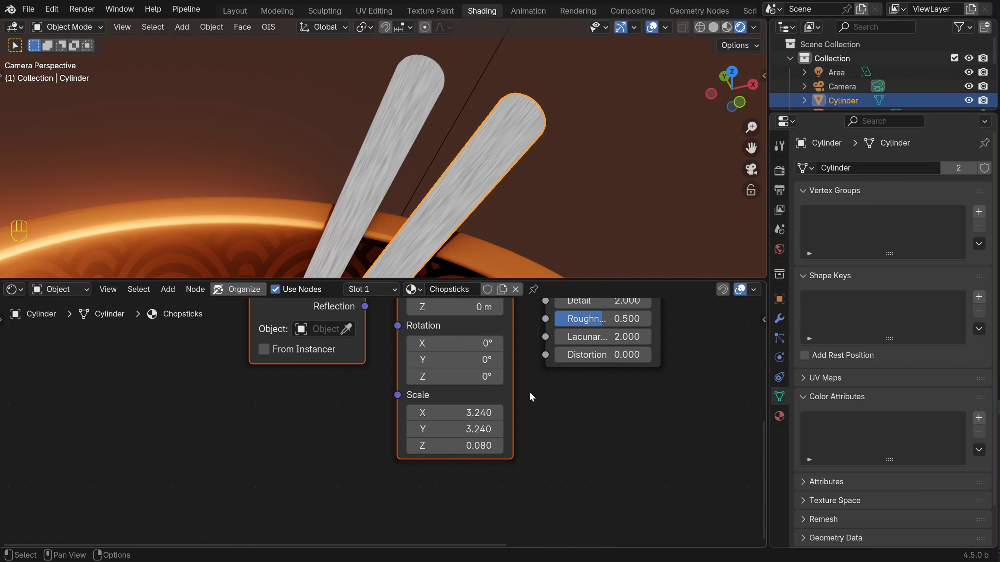
Try a Noise Texture scale of 1.240 and check the grain on the deselected chopsticks
{"action": "scroll", "coordinate": [530, 397], "scroll_direction": "down", "scroll_amount": 5}
{"action": "middle_click_drag", "start_coordinate": [534, 406], "coordinate": [479, 441]}
{"action": "scroll", "coordinate": [479, 442], "scroll_direction": "up", "scroll_amount": 3}
{"action": "left_click_drag", "start_coordinate": [508, 348], "coordinate": [360, 348], "text": "shift"}
{"action": "scroll", "coordinate": [479, 134], "scroll_direction": "down", "scroll_amount": 4}
{"action": "middle_click_drag", "start_coordinate": [452, 189], "coordinate": [487, 132], "text": "shift"}
{"action": "scroll", "coordinate": [490, 131], "scroll_direction": "up", "scroll_amount": 2}
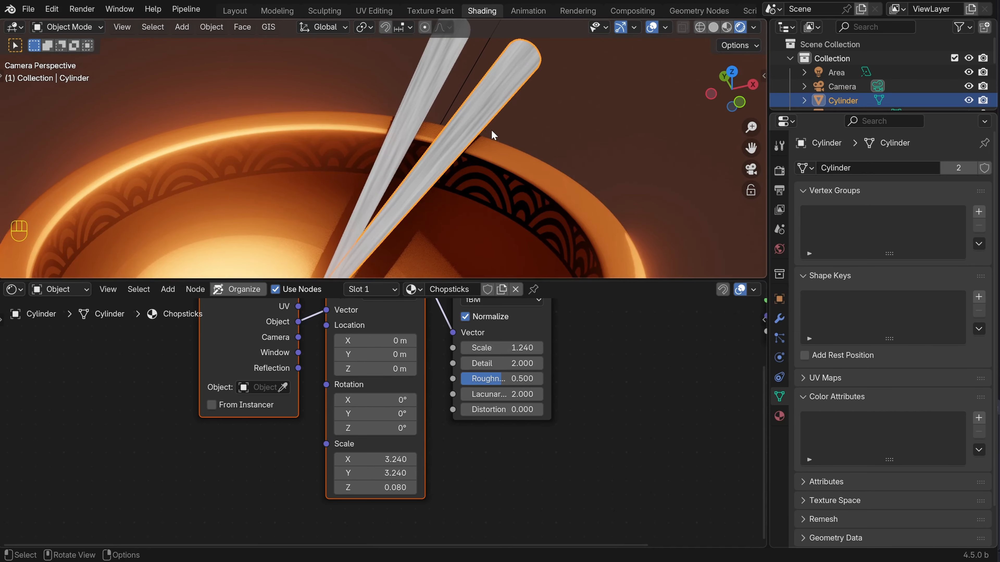
{"action": "key", "text": "alt+a"}
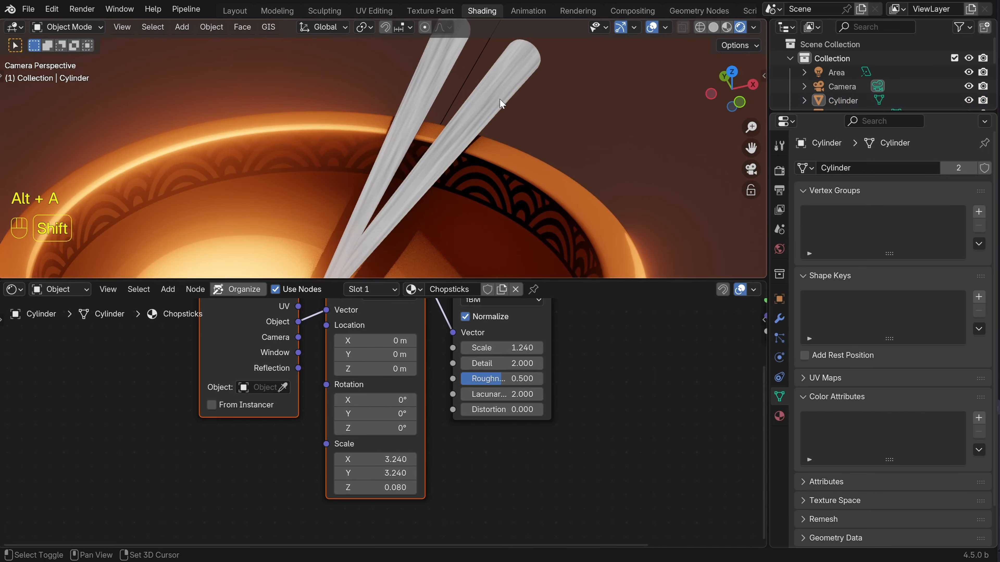
{"action": "scroll", "coordinate": [455, 105], "scroll_direction": "down", "scroll_amount": 2}
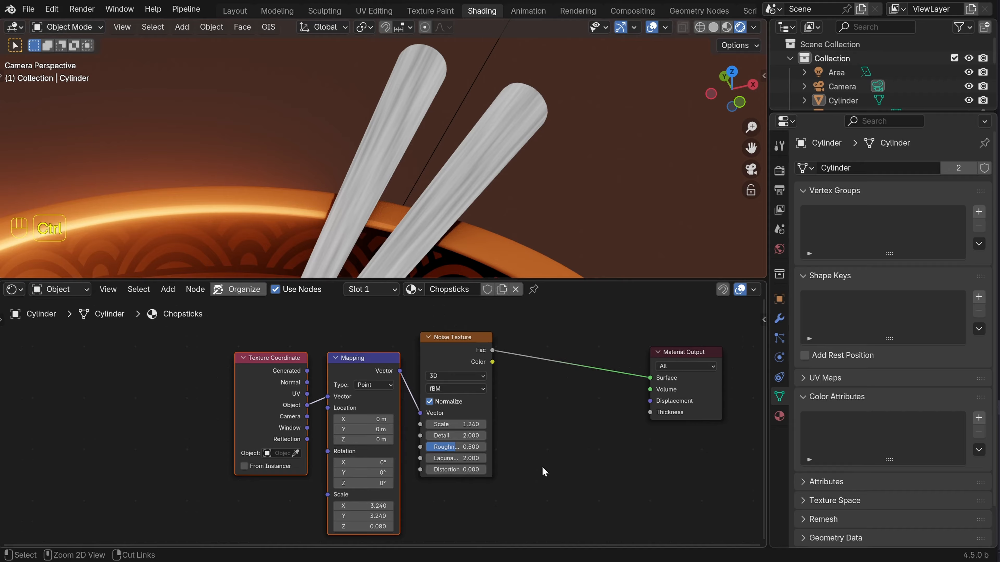
Undo the noise scale change and delete the Texture Coordinate and Mapping nodes
{"action": "key", "text": "ctrl+z"}
{"action": "key", "text": "ctrl+z"}
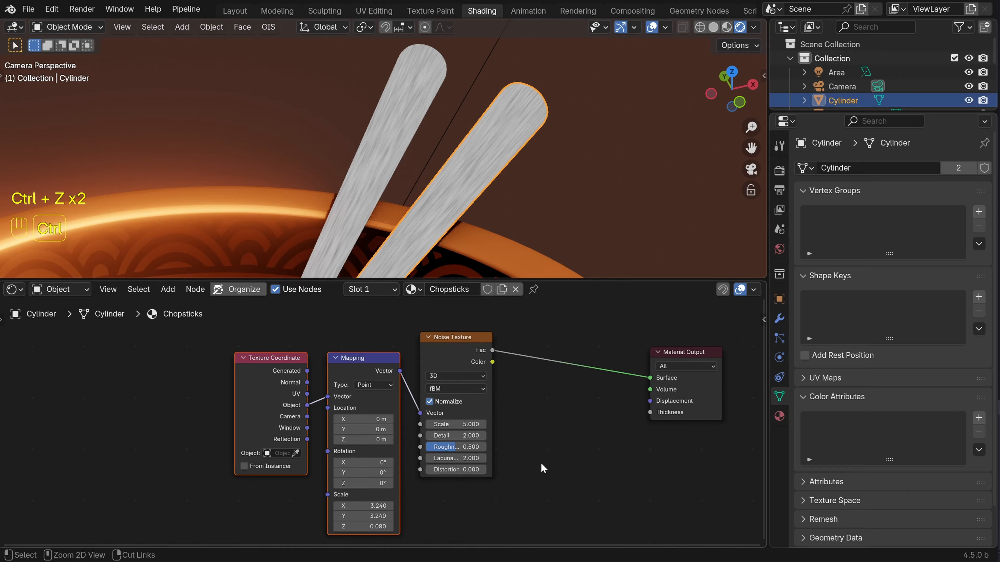
{"action": "left_click_drag", "start_coordinate": [245, 319], "coordinate": [360, 401]}
{"action": "key", "text": "x"}
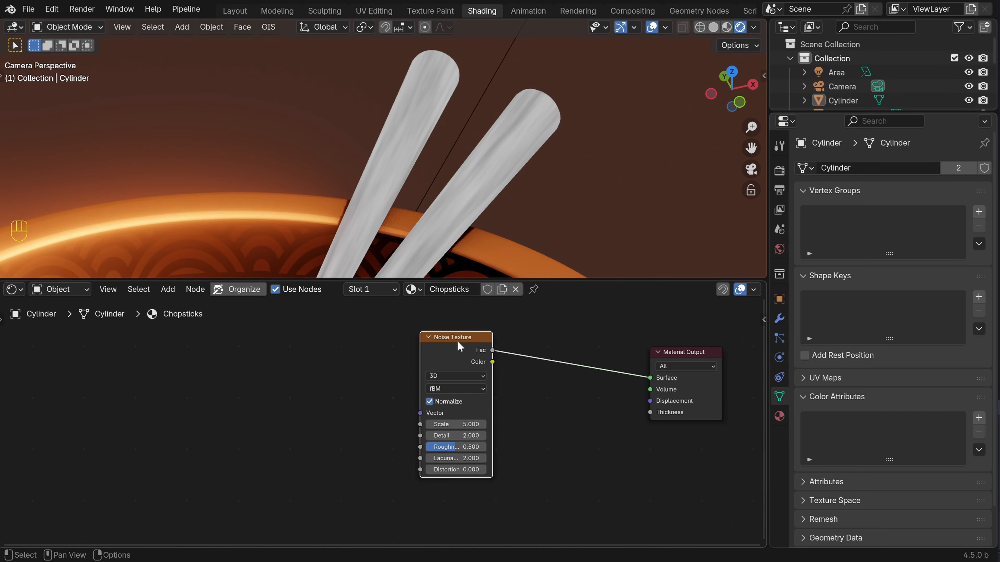
Insert a Color Ramp between the Noise Texture and the Material Output, and move its white stop to position 0.703
{"action": "left_click_drag", "start_coordinate": [458, 341], "coordinate": [327, 348]}
{"action": "key", "text": "shift+a"}
{"action": "type", "text": "colo"}
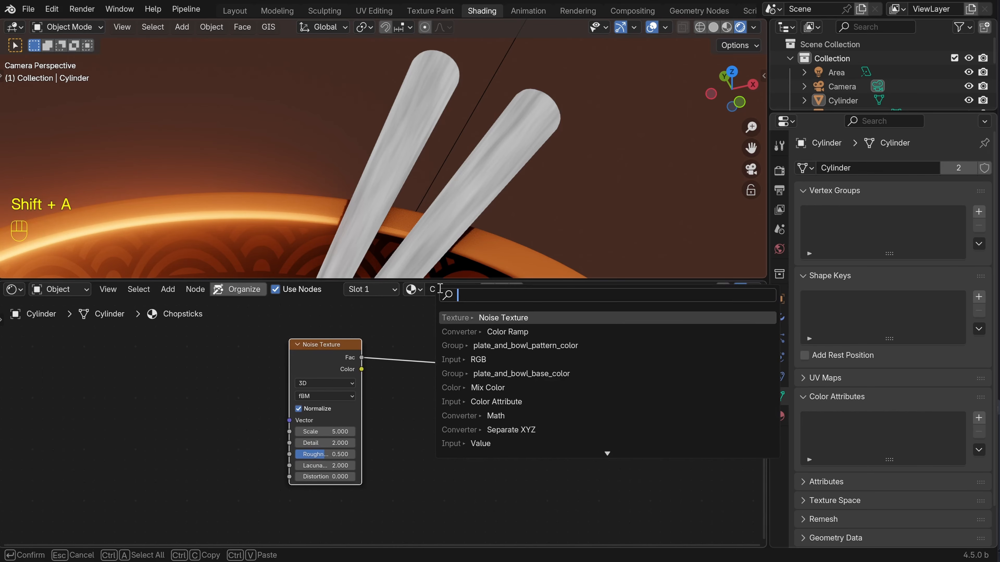
{"action": "left_click", "coordinate": [494, 372]}
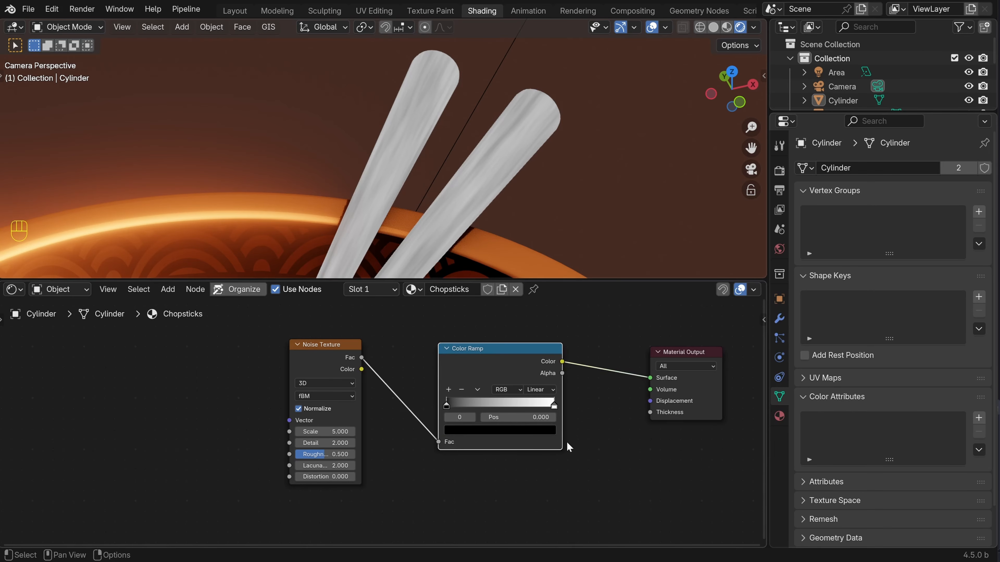
{"action": "scroll", "coordinate": [551, 434], "scroll_direction": "up", "scroll_amount": 3}
{"action": "left_click_drag", "start_coordinate": [497, 430], "coordinate": [438, 433]}
{"action": "middle_click_drag", "start_coordinate": [533, 485], "coordinate": [634, 463]}
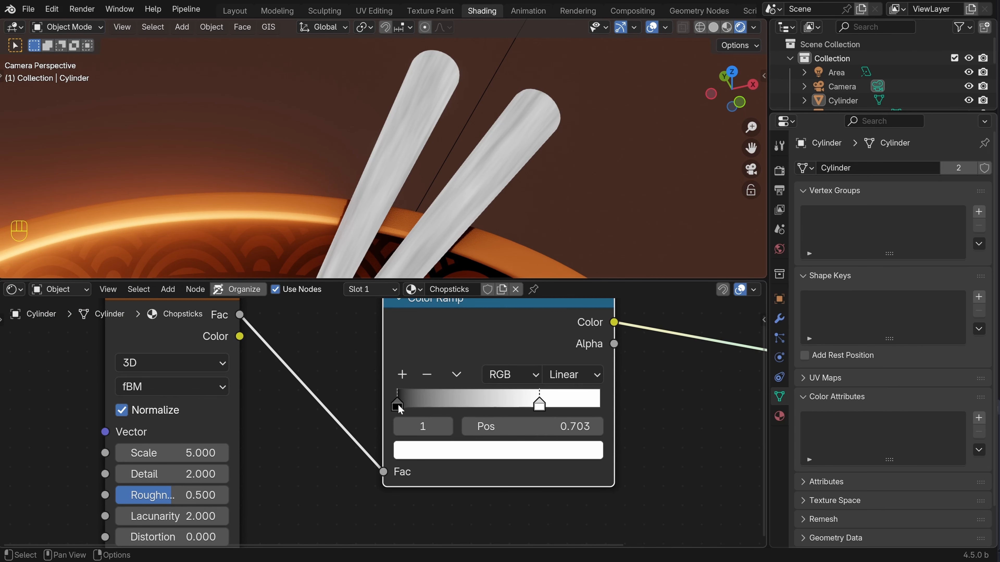
Lighten the Color Ramp's black stop to dark grey and add a third stop at position 0.521
{"action": "left_click", "coordinate": [397, 404]}
{"action": "left_click", "coordinate": [495, 452]}
{"action": "left_click_drag", "start_coordinate": [492, 373], "coordinate": [544, 372], "text": "shift"}
{"action": "left_click_drag", "start_coordinate": [544, 372], "coordinate": [543, 372], "text": "shift"}
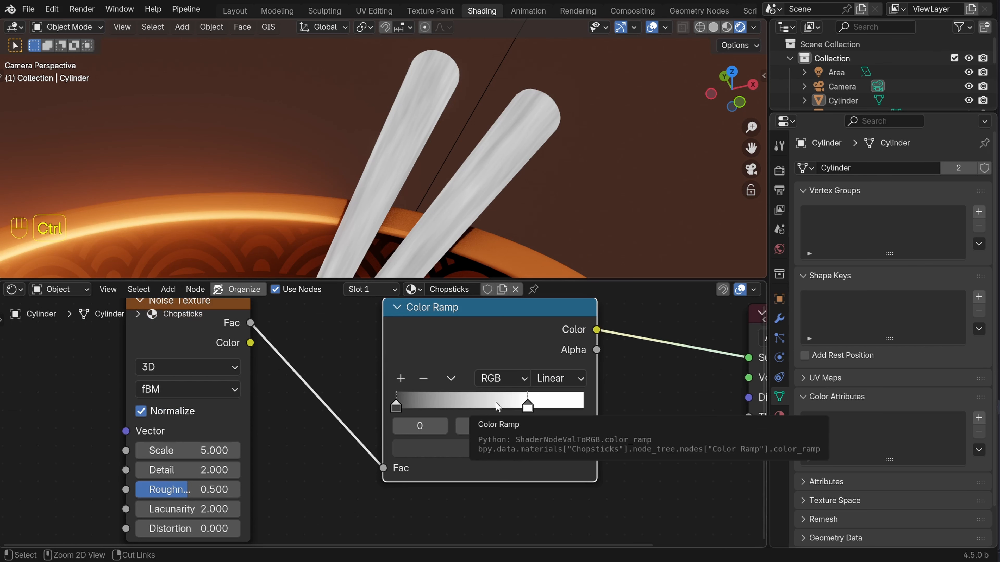
{"action": "left_click", "coordinate": [493, 406], "text": "ctrl"}
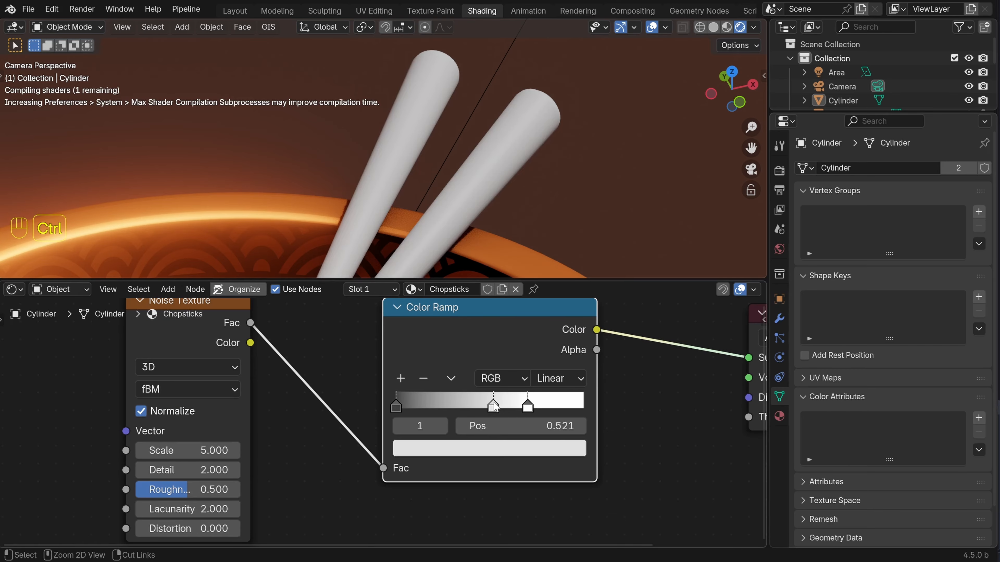
{"action": "scroll", "coordinate": [639, 472], "scroll_direction": "up", "scroll_amount": 2}
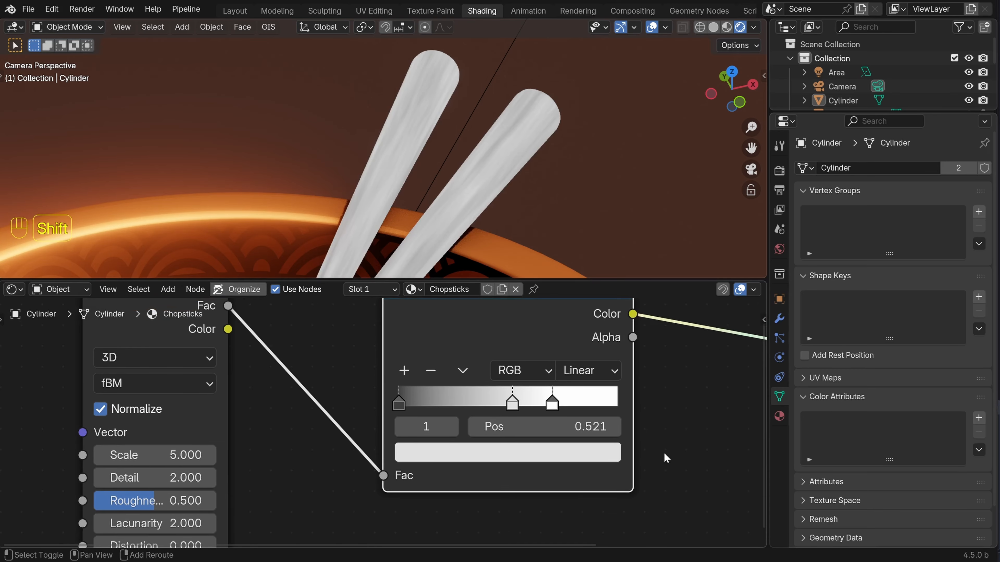
Move the Color Ramp's middle stop to position 0.479 and darken its grey to a value of 0.578
{"action": "middle_click_drag", "start_coordinate": [663, 453], "coordinate": [603, 455]}
{"action": "left_click_drag", "start_coordinate": [453, 404], "coordinate": [446, 415]}
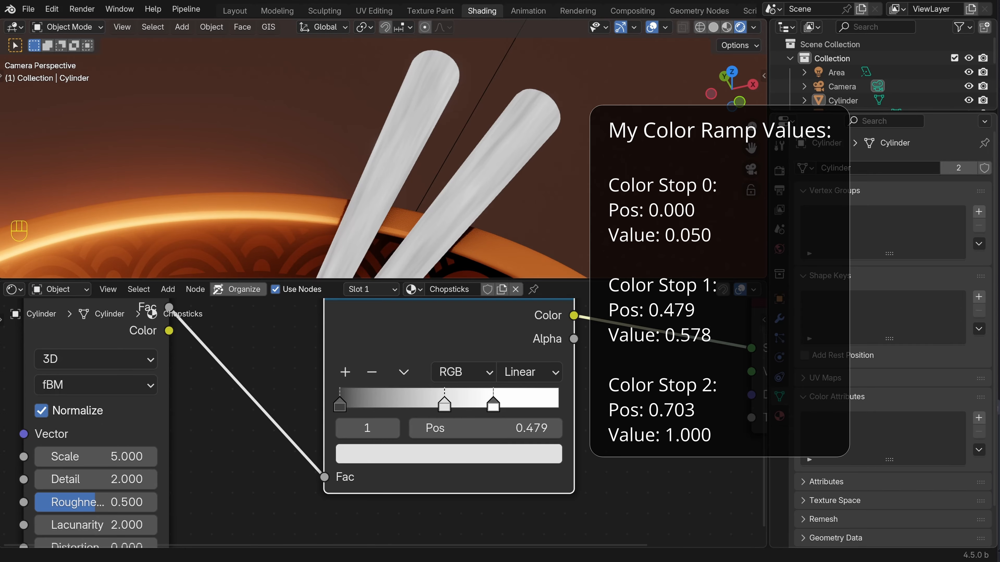
{"action": "left_click", "coordinate": [453, 454]}
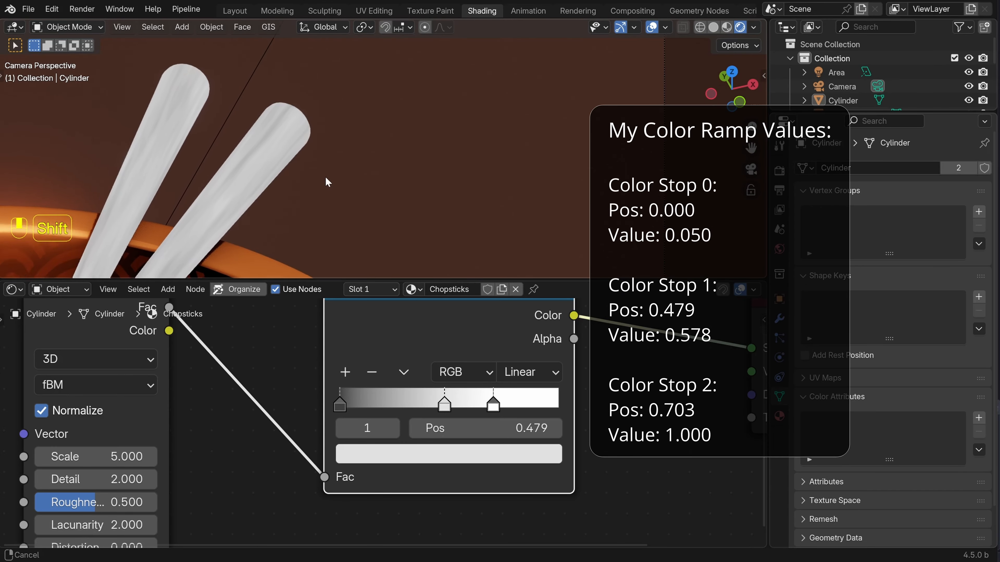
{"action": "left_click", "coordinate": [456, 455]}
{"action": "left_click_drag", "start_coordinate": [474, 370], "coordinate": [431, 371]}
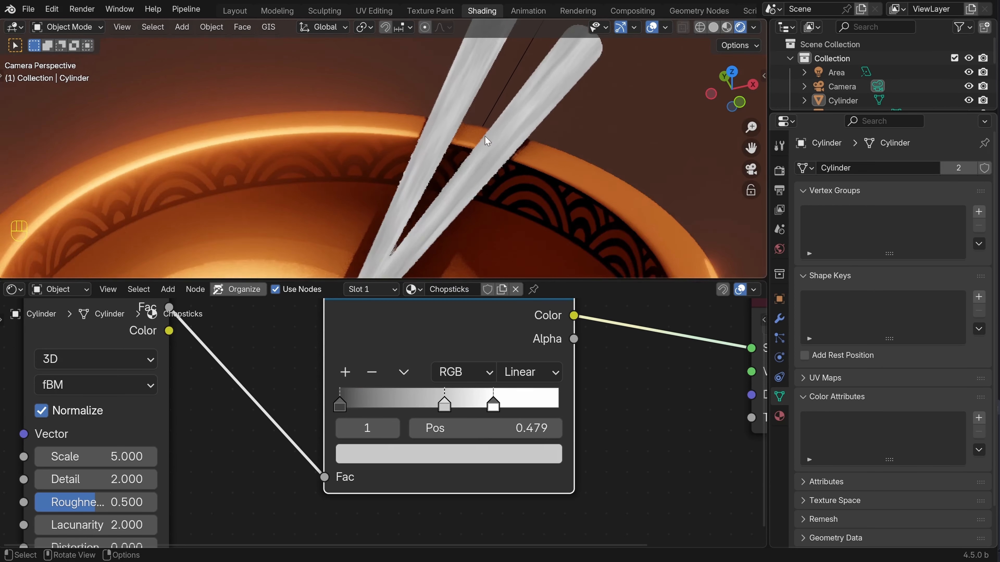
{"action": "scroll", "coordinate": [507, 464], "scroll_direction": "down", "scroll_amount": 3}
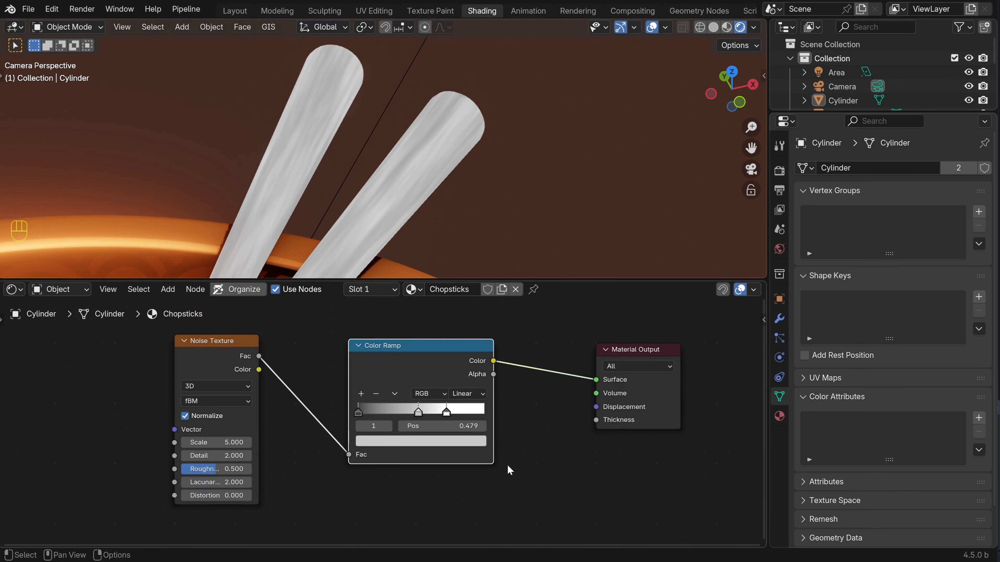
Space the nodes apart and insert a Mix Color node between the Color Ramp and the Material Output
{"action": "left_click_drag", "start_coordinate": [520, 410], "coordinate": [482, 407]}
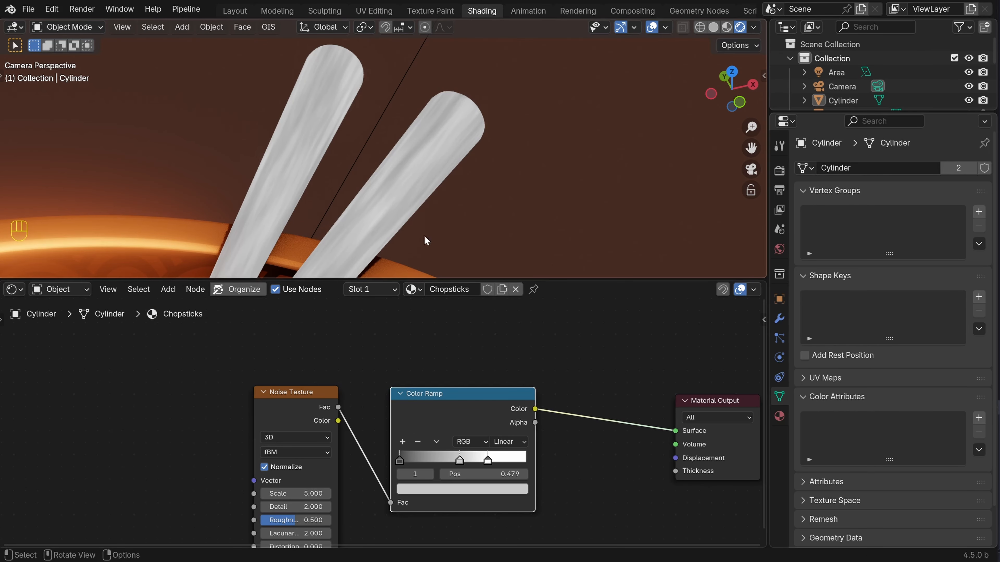
{"action": "left_click_drag", "start_coordinate": [449, 415], "coordinate": [431, 413]}
{"action": "left_click_drag", "start_coordinate": [234, 350], "coordinate": [306, 413]}
{"action": "key", "text": "shift+a"}
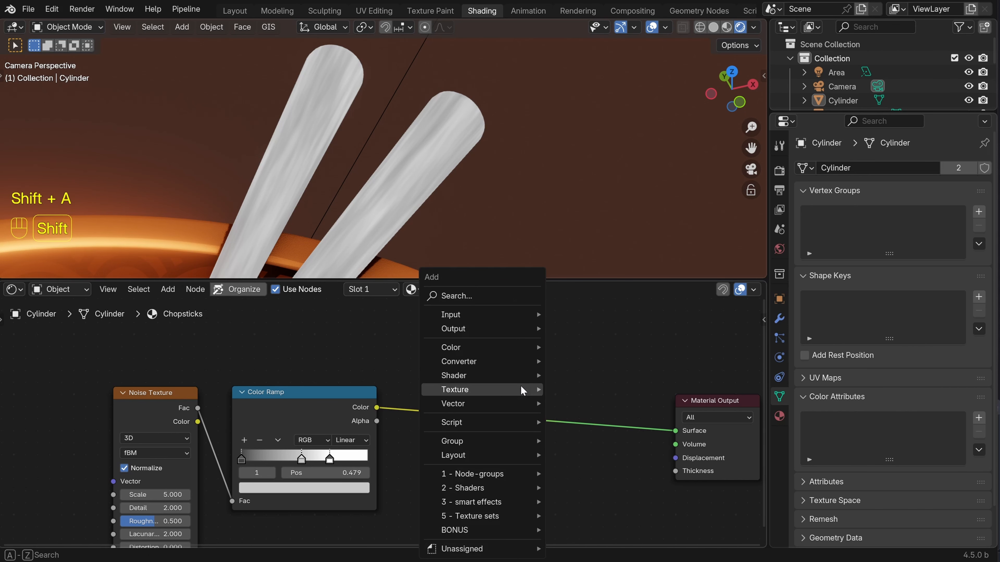
{"action": "left_click", "coordinate": [483, 298]}
{"action": "type", "text": "mix"}
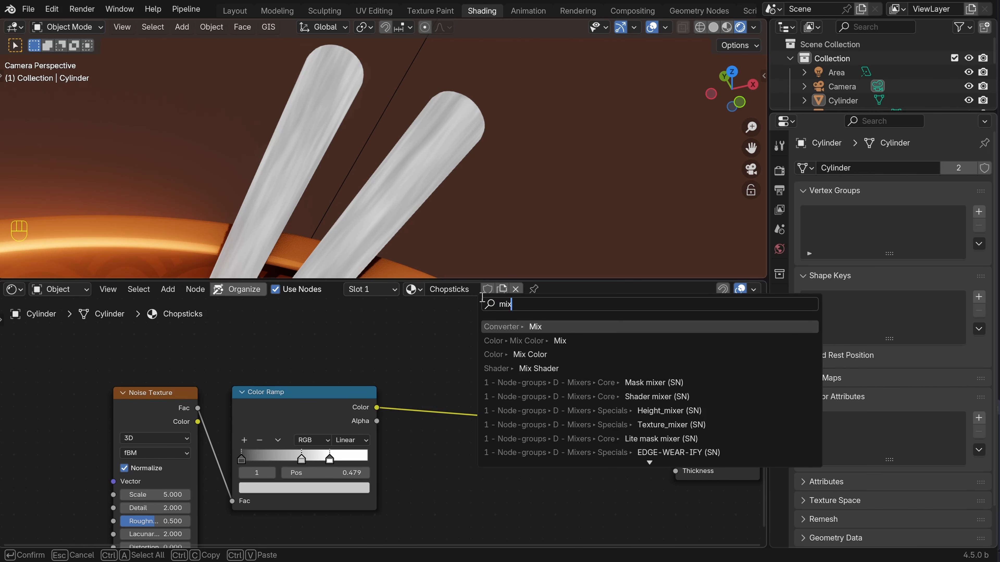
{"action": "left_click", "coordinate": [512, 341]}
{"action": "left_click", "coordinate": [490, 390]}
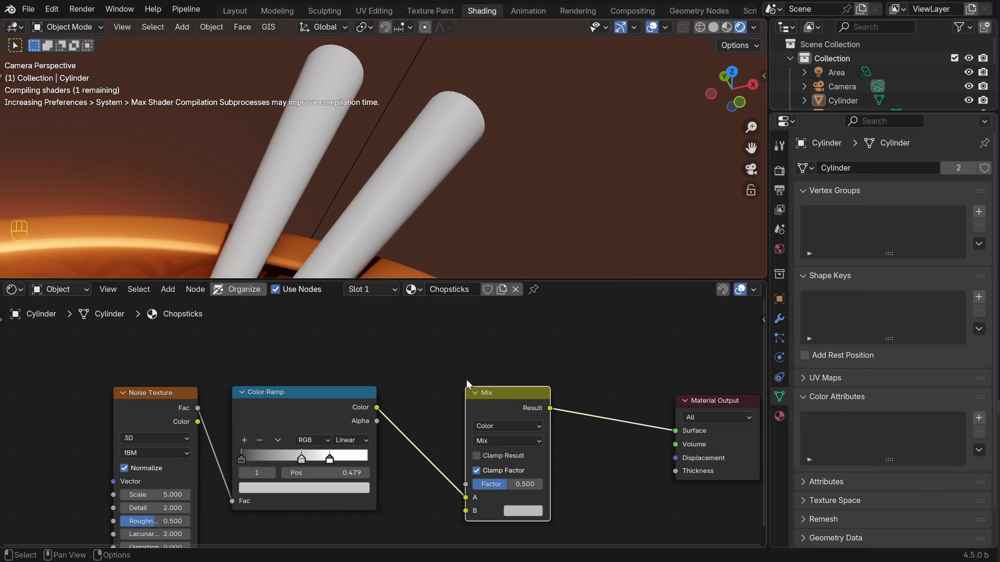
Set the Mix node to Multiply with factor 1.000 and give its B input the color #7D3A17FF
{"action": "scroll", "coordinate": [620, 473], "scroll_direction": "down", "scroll_amount": 1}
{"action": "scroll", "coordinate": [621, 474], "scroll_direction": "up", "scroll_amount": 3}
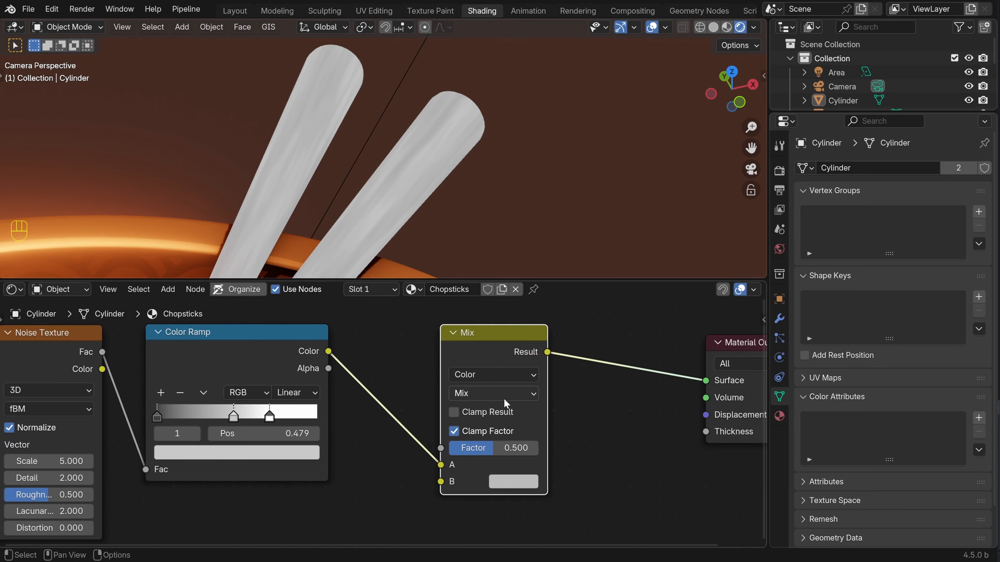
{"action": "left_click", "coordinate": [505, 394]}
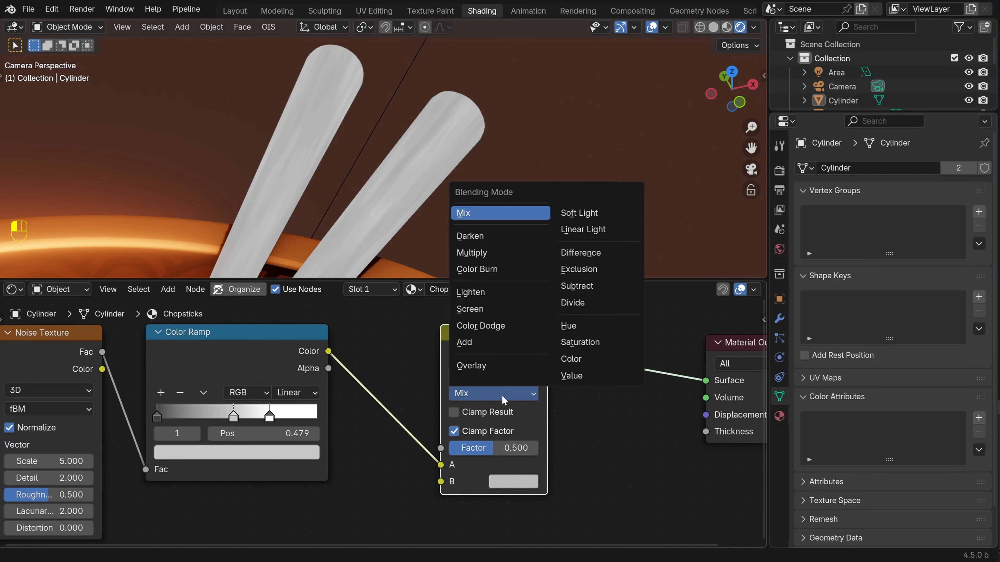
{"action": "left_click", "coordinate": [478, 253]}
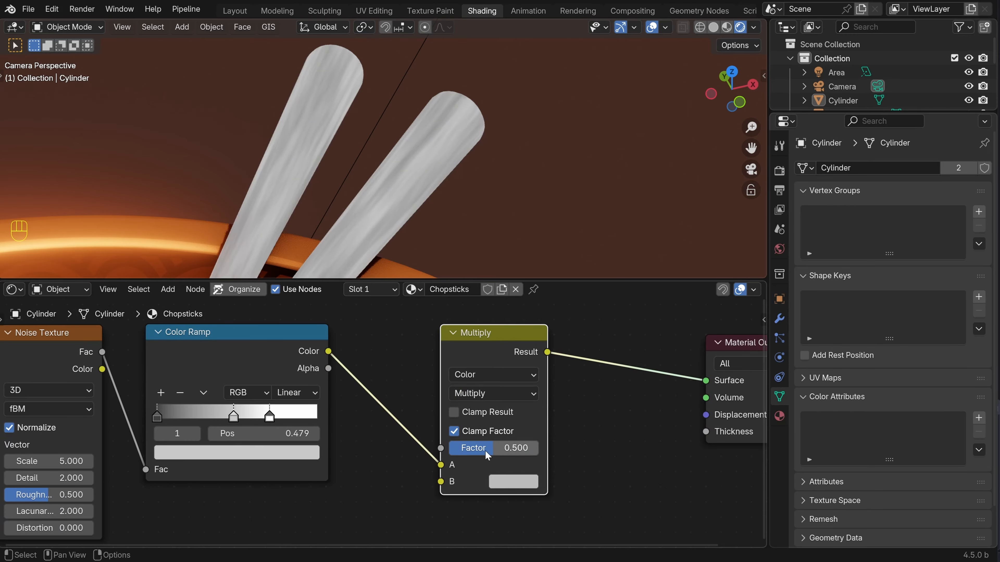
{"action": "left_click", "coordinate": [516, 483]}
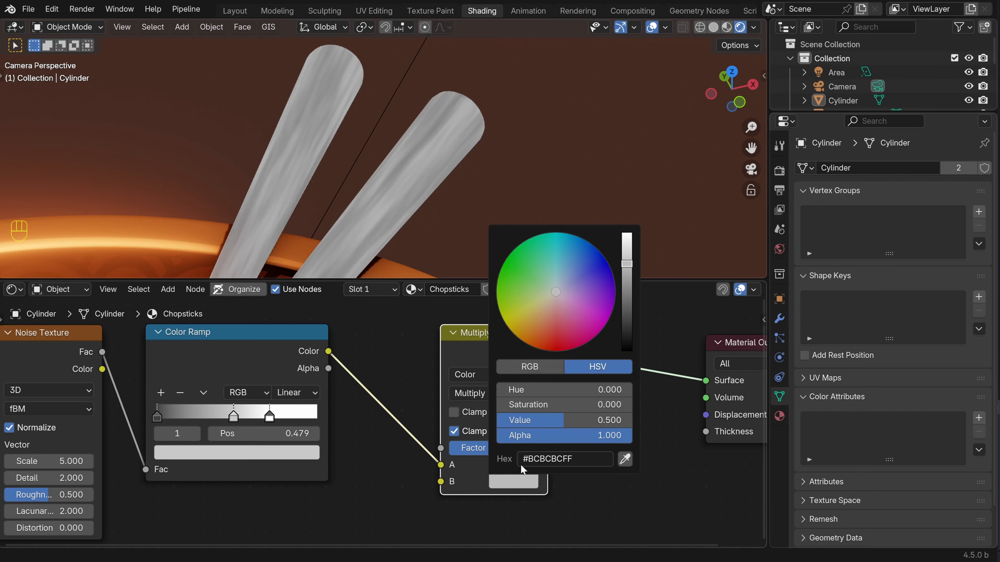
{"action": "left_click_drag", "start_coordinate": [563, 305], "coordinate": [559, 339]}
{"action": "left_click", "coordinate": [579, 459]}
{"action": "type", "text": "#7D3A17FF"}
{"action": "key", "text": "Return"}
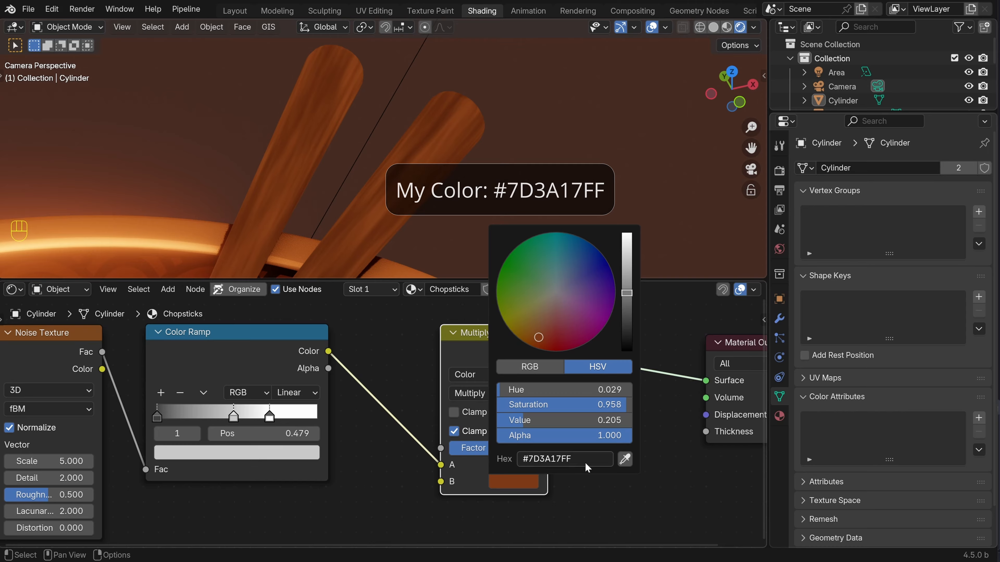
Add a Texture Coordinate node in the empty area above the Noise Texture
{"action": "scroll", "coordinate": [417, 168], "scroll_direction": "down", "scroll_amount": 5}
{"action": "scroll", "coordinate": [412, 173], "scroll_direction": "up", "scroll_amount": 8}
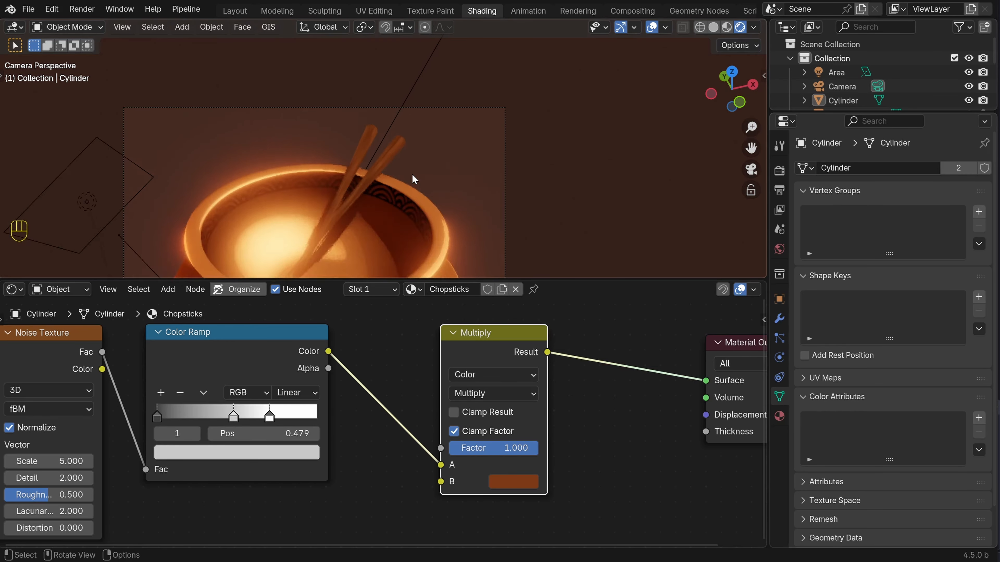
{"action": "scroll", "coordinate": [420, 183], "scroll_direction": "down", "scroll_amount": 1}
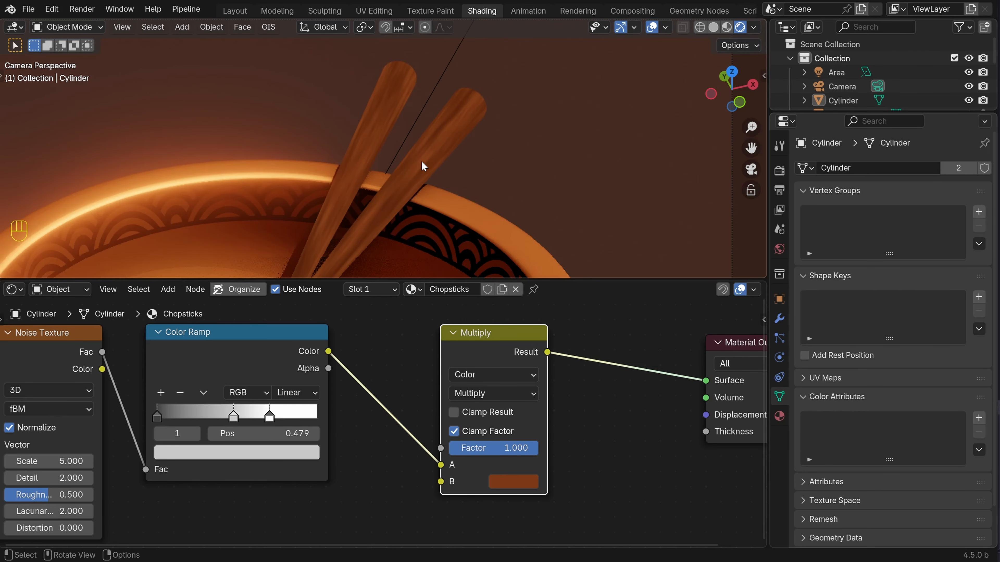
{"action": "scroll", "coordinate": [364, 404], "scroll_direction": "down", "scroll_amount": 3}
{"action": "scroll", "coordinate": [364, 404], "scroll_direction": "up", "scroll_amount": 2}
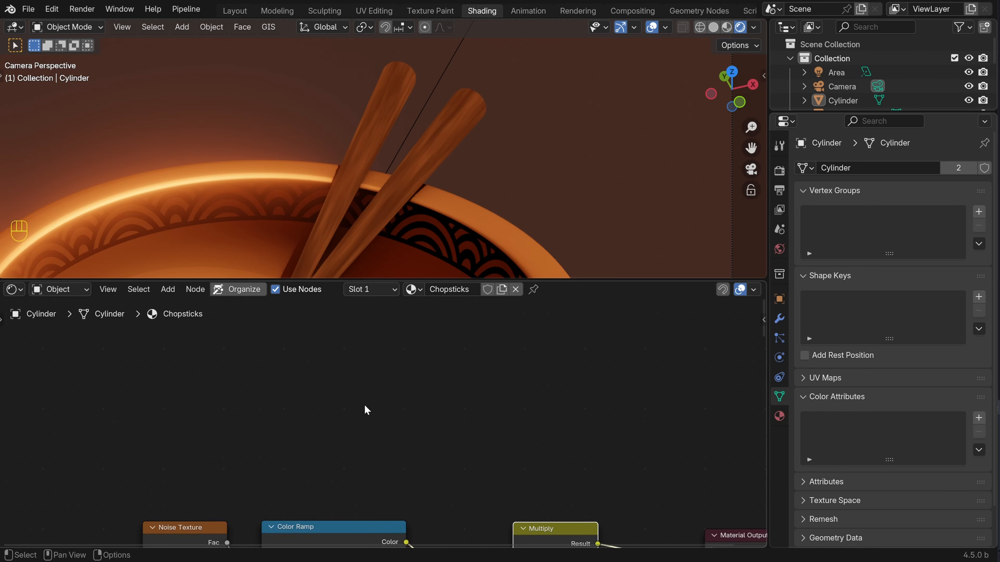
{"action": "key", "text": "shift+a"}
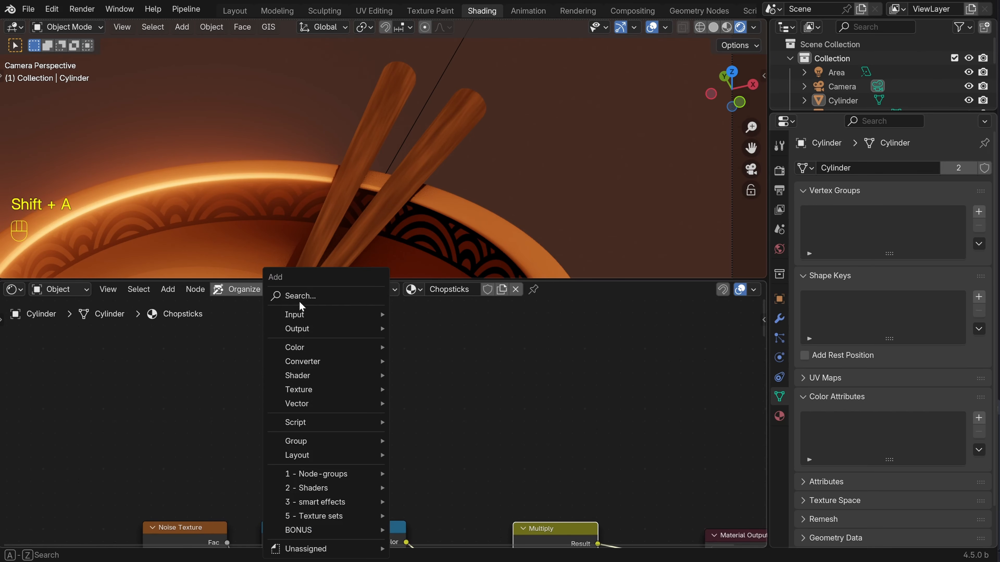
{"action": "type", "text": "texture coo"}
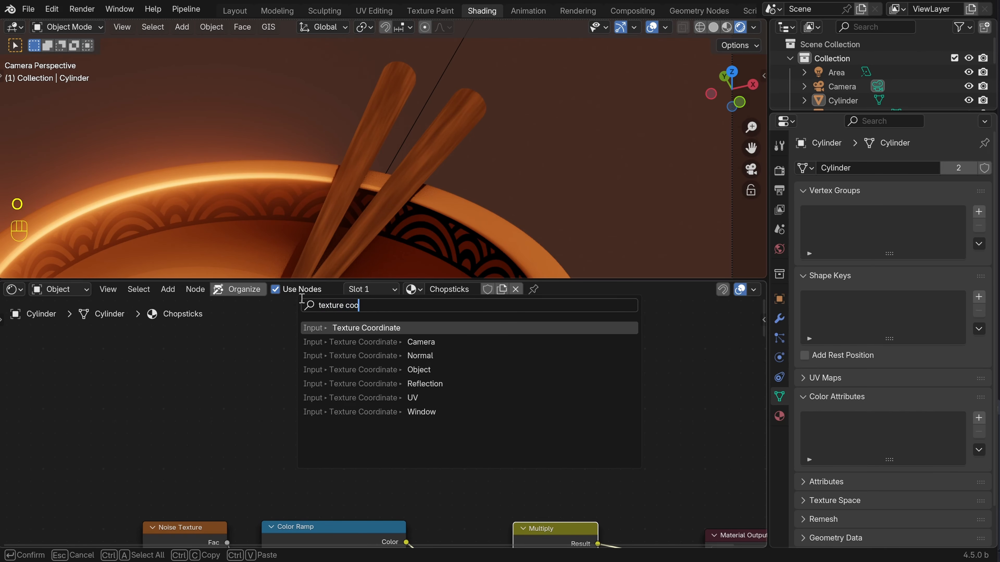
{"action": "left_click", "coordinate": [381, 331]}
{"action": "left_click", "coordinate": [246, 306]}
{"action": "scroll", "coordinate": [372, 441], "scroll_direction": "down", "scroll_amount": 5}
{"action": "middle_click_drag", "start_coordinate": [370, 465], "coordinate": [444, 357], "text": "shift"}
{"action": "scroll", "coordinate": [422, 397], "scroll_direction": "down", "scroll_amount": 2}
{"action": "left_click_drag", "start_coordinate": [367, 339], "coordinate": [318, 362]}
{"action": "scroll", "coordinate": [452, 394], "scroll_direction": "up", "scroll_amount": 1}
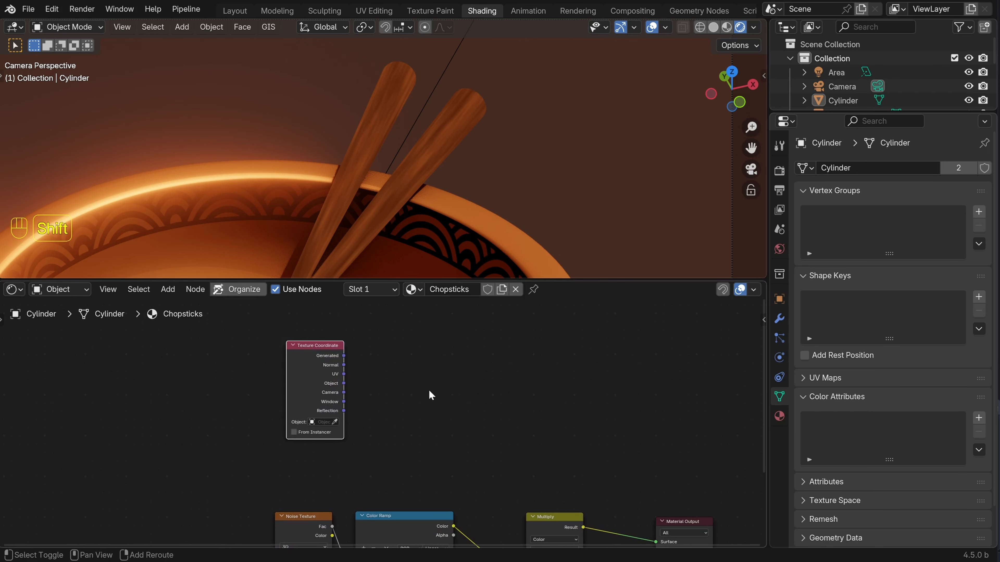
Add a Separate XYZ node and feed its Vector from the Texture Coordinate's Reflection output
{"action": "key", "text": "shift+a"}
{"action": "type", "text": "spera"}
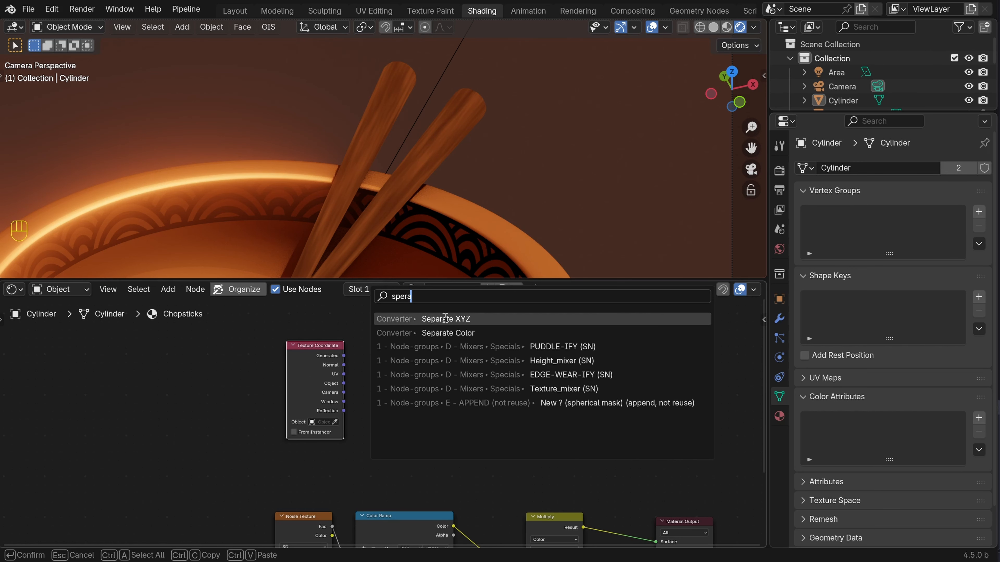
{"action": "left_click", "coordinate": [457, 318]}
{"action": "left_click", "coordinate": [409, 354]}
{"action": "scroll", "coordinate": [341, 409], "scroll_direction": "up", "scroll_amount": 2}
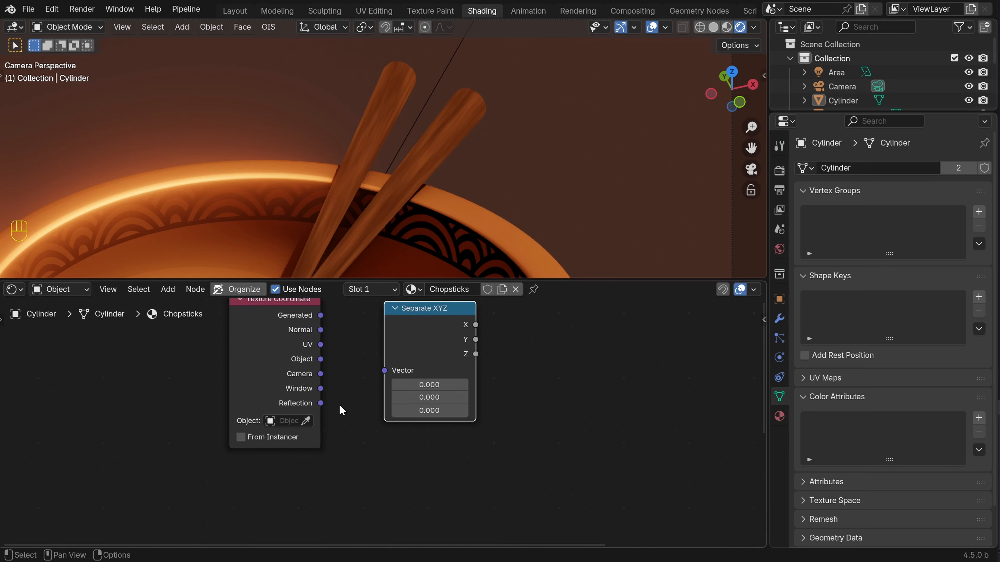
{"action": "left_click_drag", "start_coordinate": [321, 402], "coordinate": [385, 370]}
{"action": "scroll", "coordinate": [394, 441], "scroll_direction": "down", "scroll_amount": 1}
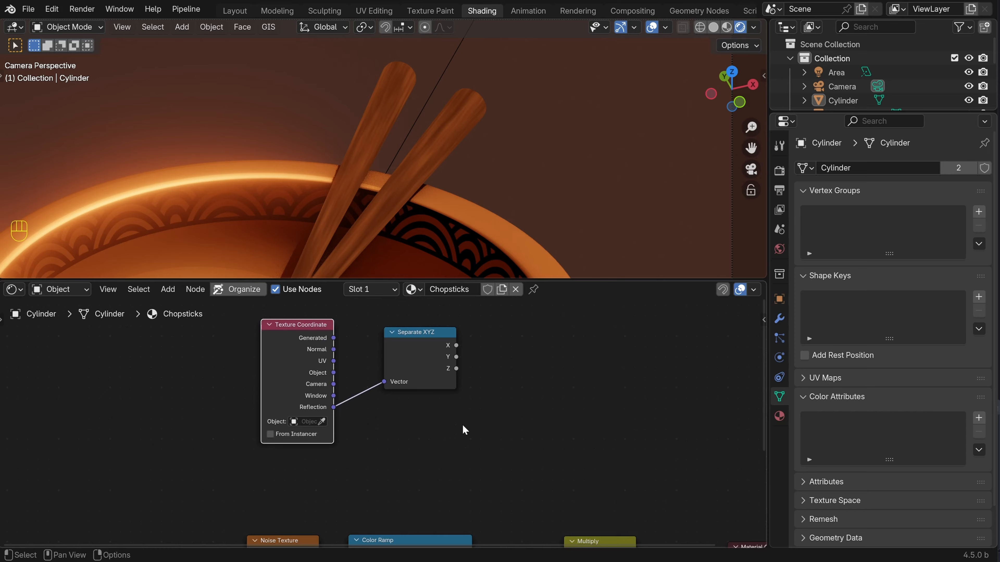
Add a second Color Ramp beside the Separate XYZ node and drive its Fac from the X output
{"action": "scroll", "coordinate": [462, 428], "scroll_direction": "right", "scroll_amount": 3, "text": "ctrl"}
{"action": "key", "text": "shift+a"}
{"action": "type", "text": "colo"}
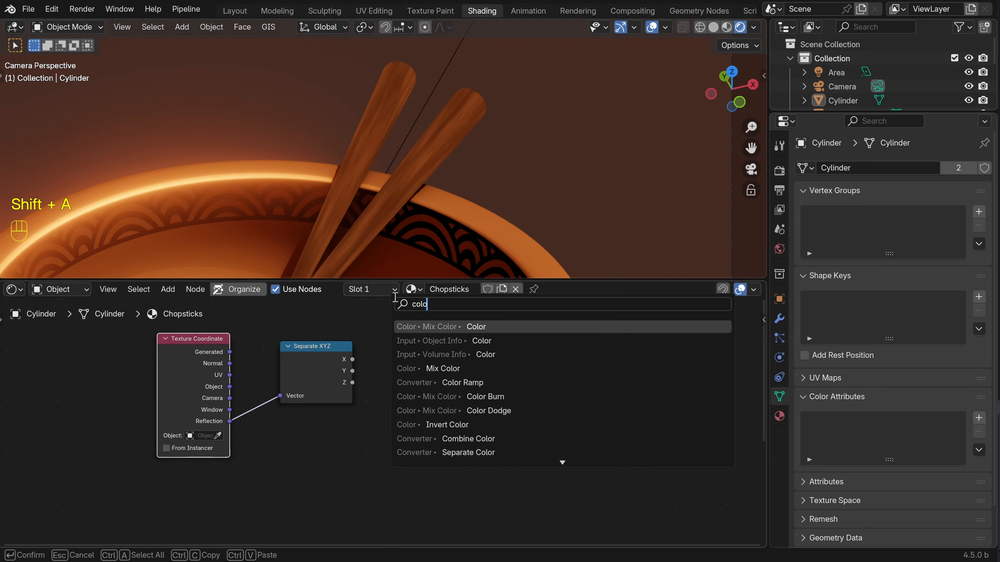
{"action": "key", "text": "Down"}
{"action": "key", "text": "Down"}
{"action": "key", "text": "Down"}
{"action": "key", "text": "Down"}
{"action": "key", "text": "Return"}
{"action": "left_click", "coordinate": [397, 336]}
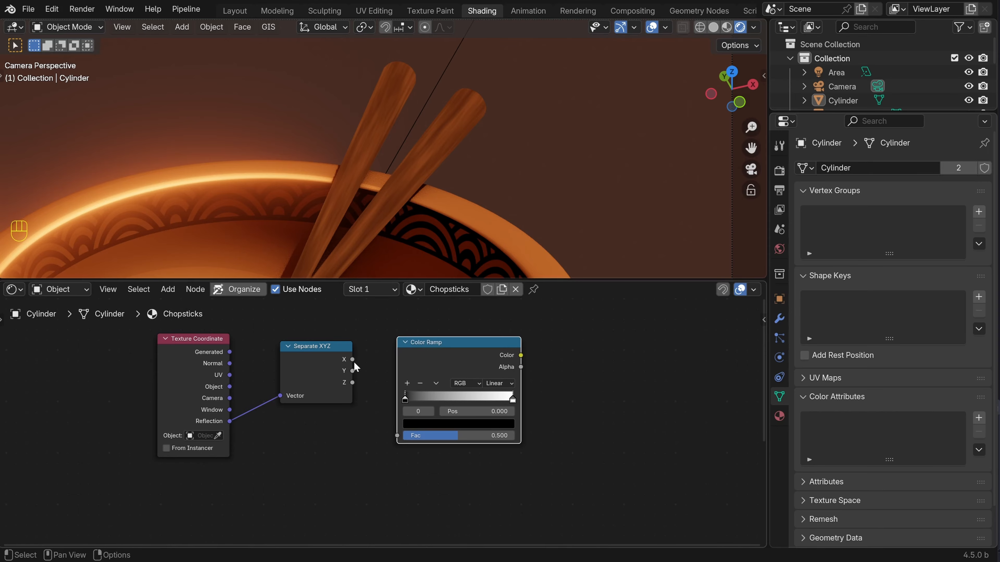
{"action": "left_click_drag", "start_coordinate": [352, 360], "coordinate": [367, 390]}
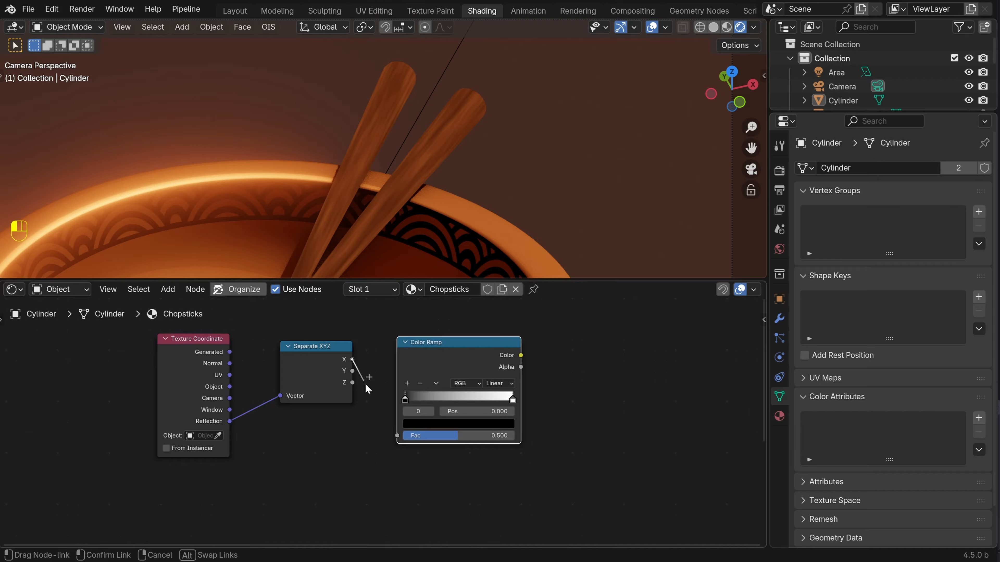
{"action": "left_click_drag", "start_coordinate": [403, 436], "coordinate": [397, 436]}
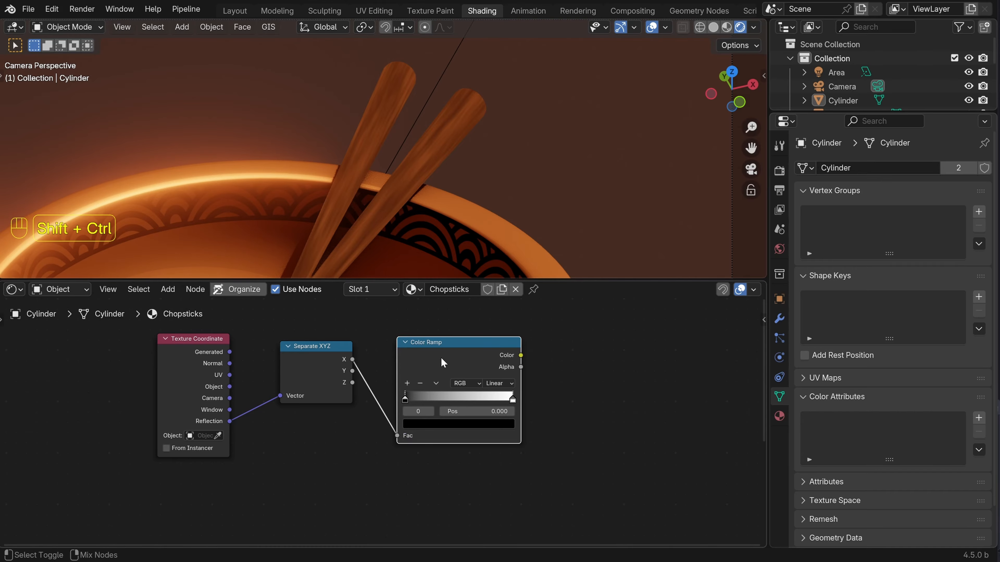
Preview the new Color Ramp on the chopsticks, set its interpolation to Constant and move the white stop to position 0.872
{"action": "left_click", "coordinate": [440, 357], "text": "ctrl+shift"}
{"action": "left_click", "coordinate": [504, 383]}
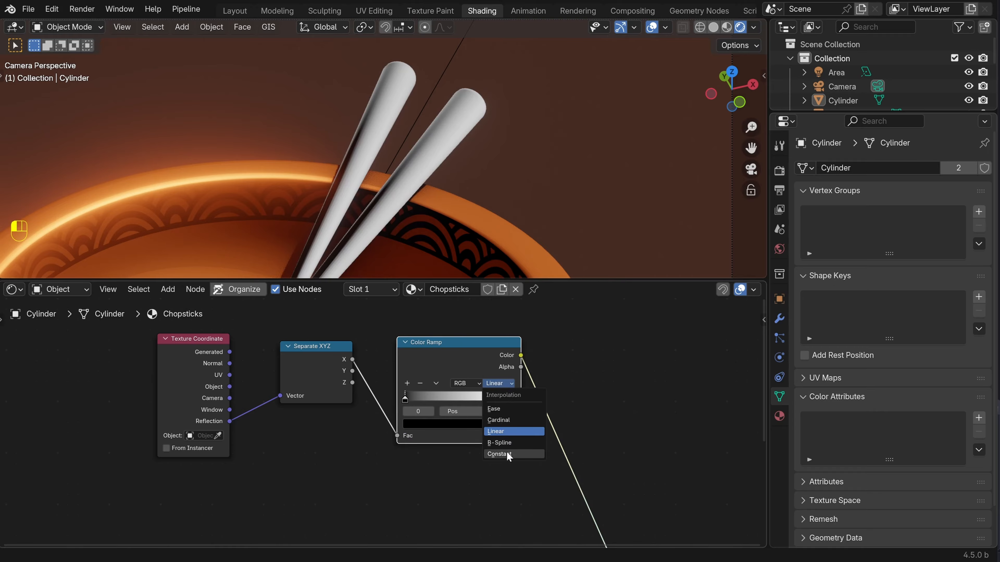
{"action": "left_click", "coordinate": [499, 453]}
{"action": "left_click_drag", "start_coordinate": [512, 398], "coordinate": [453, 393]}
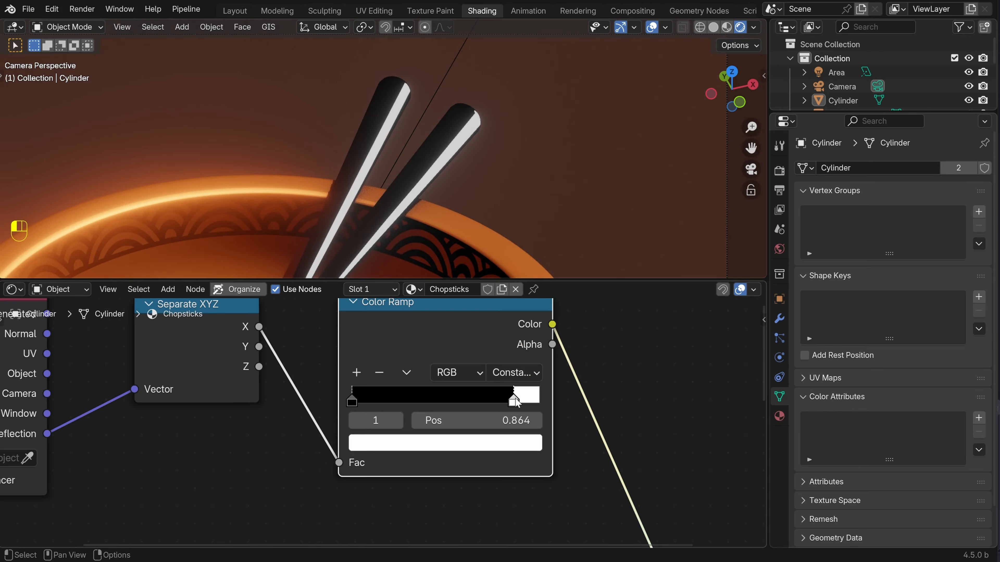
{"action": "left_click_drag", "start_coordinate": [513, 398], "coordinate": [516, 401]}
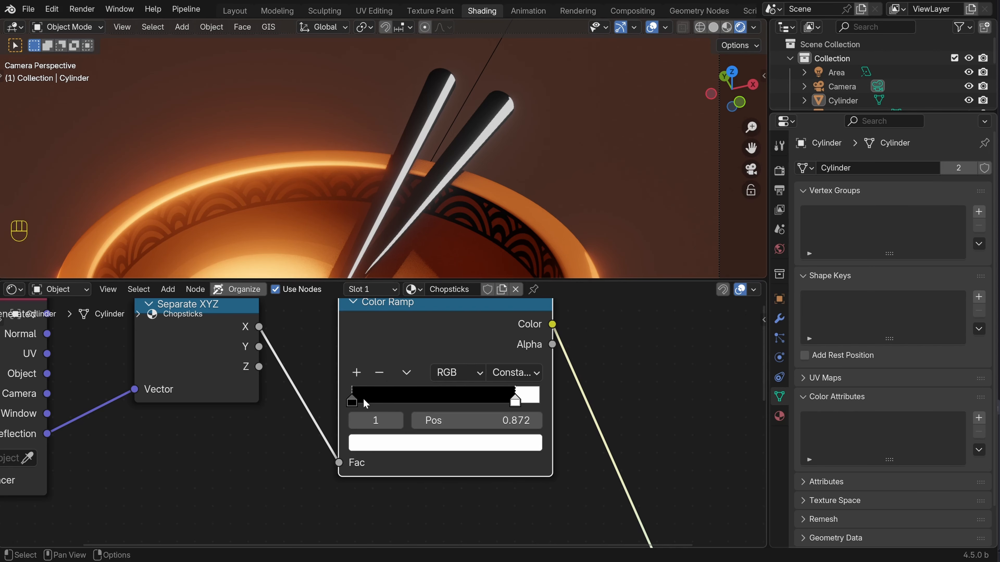
Lighten the new Color Ramp's black stop to dark grey with a value of 0.052
{"action": "left_click", "coordinate": [352, 402]}
{"action": "left_click", "coordinate": [440, 443]}
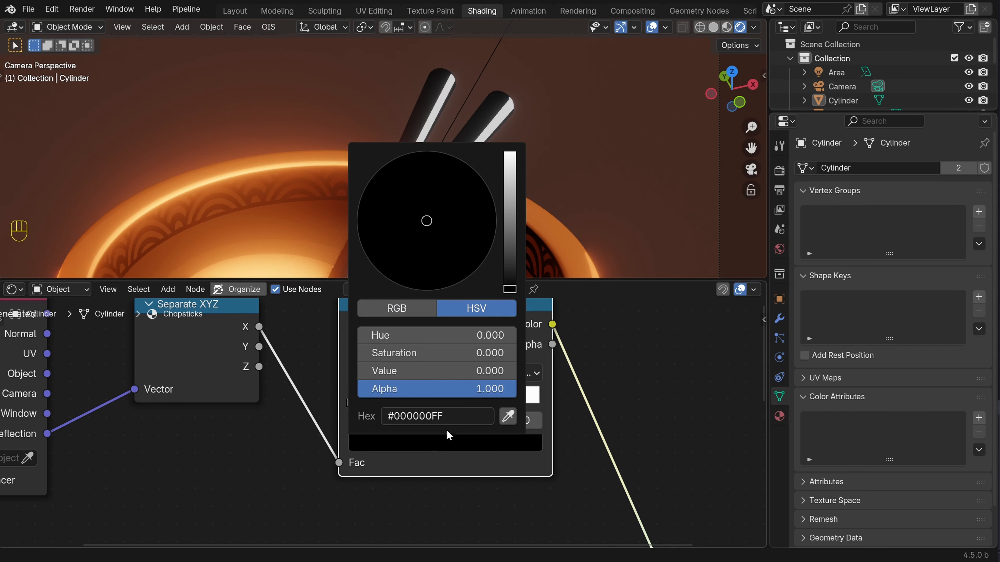
{"action": "left_click_drag", "start_coordinate": [454, 371], "coordinate": [473, 371], "text": "shift"}
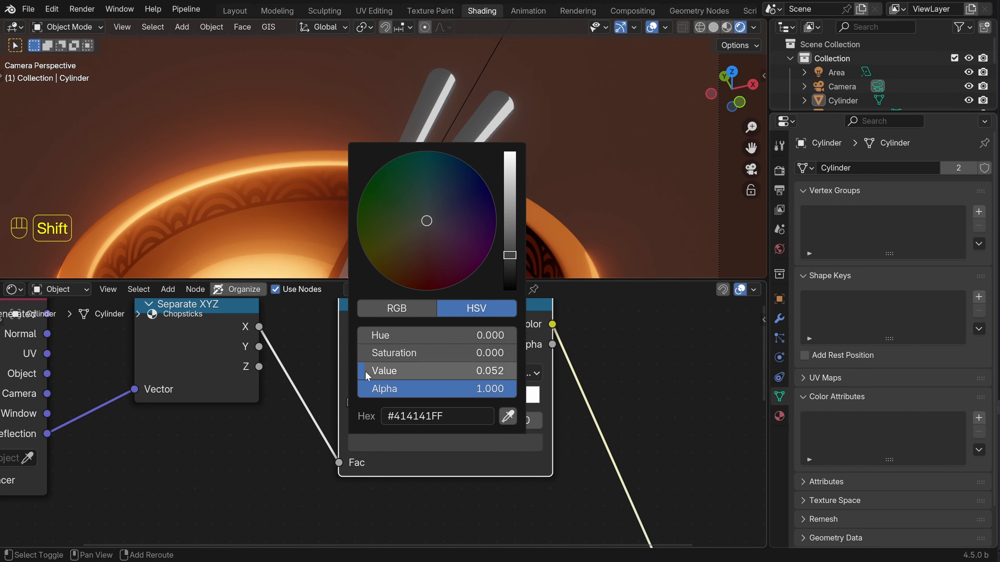
{"action": "mouse_move", "coordinate": [454, 201]}
{"action": "middle_mouse_down", "text": "shift"}
{"action": "mouse_move", "coordinate": [531, 115]}
{"action": "mouse_move", "coordinate": [442, 213]}
{"action": "middle_mouse_up", "text": "shift"}
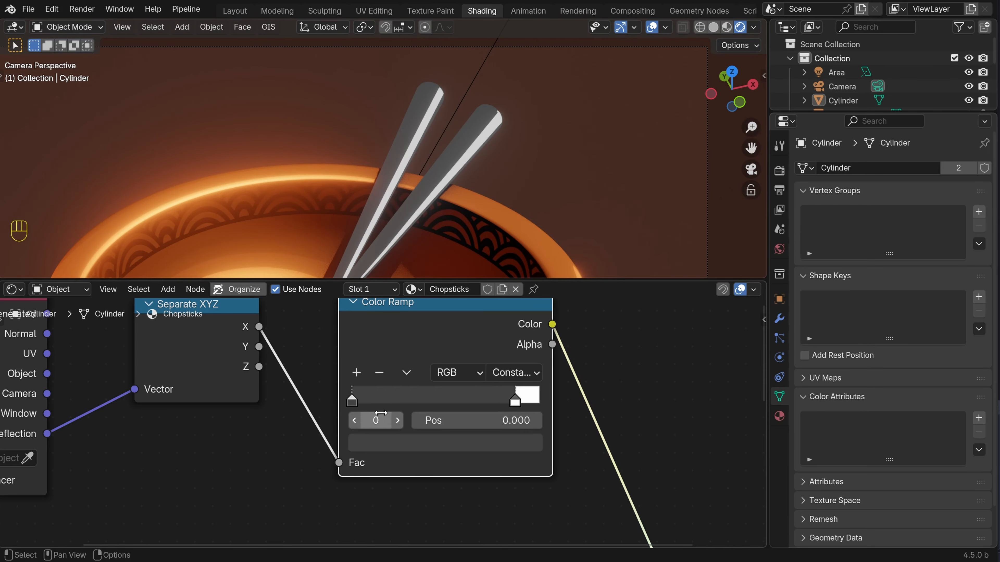
Add three stops between the reflection Color Ramp's end stops and set stop 1 to value 0.138 at position 0.164
{"action": "left_click", "coordinate": [382, 400], "text": "ctrl"}
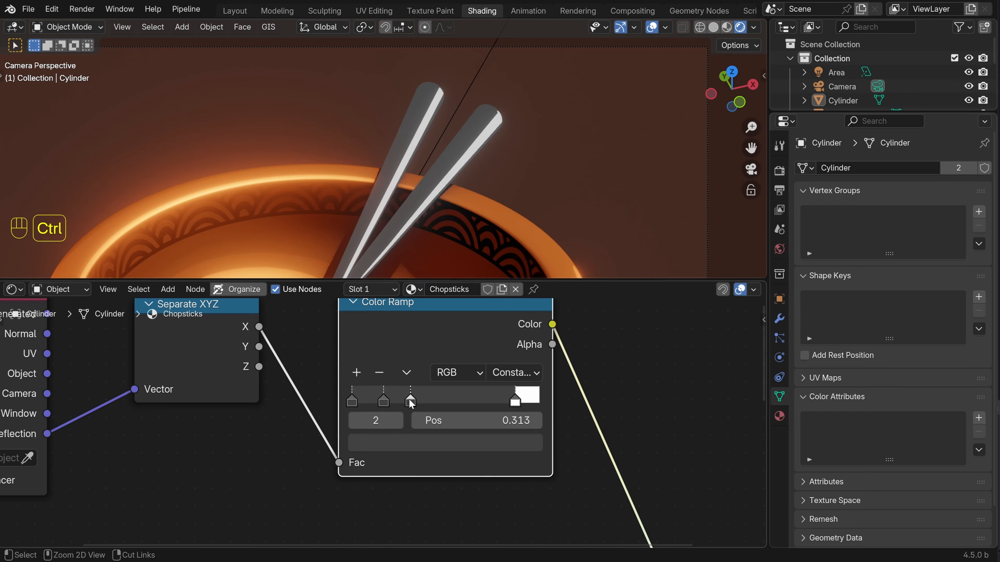
{"action": "left_click", "coordinate": [434, 399], "text": "ctrl"}
{"action": "left_click", "coordinate": [383, 401]}
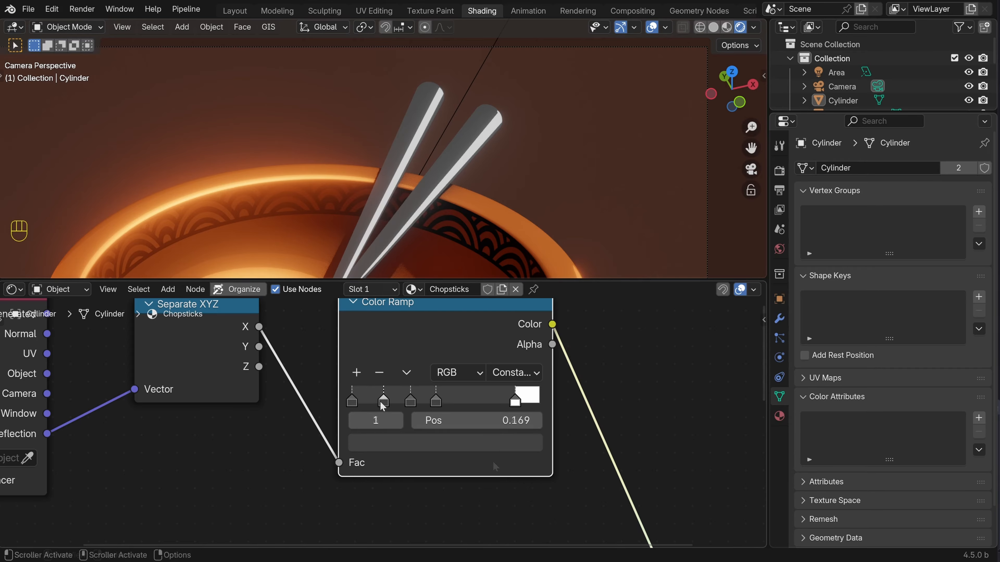
{"action": "left_click", "coordinate": [412, 442]}
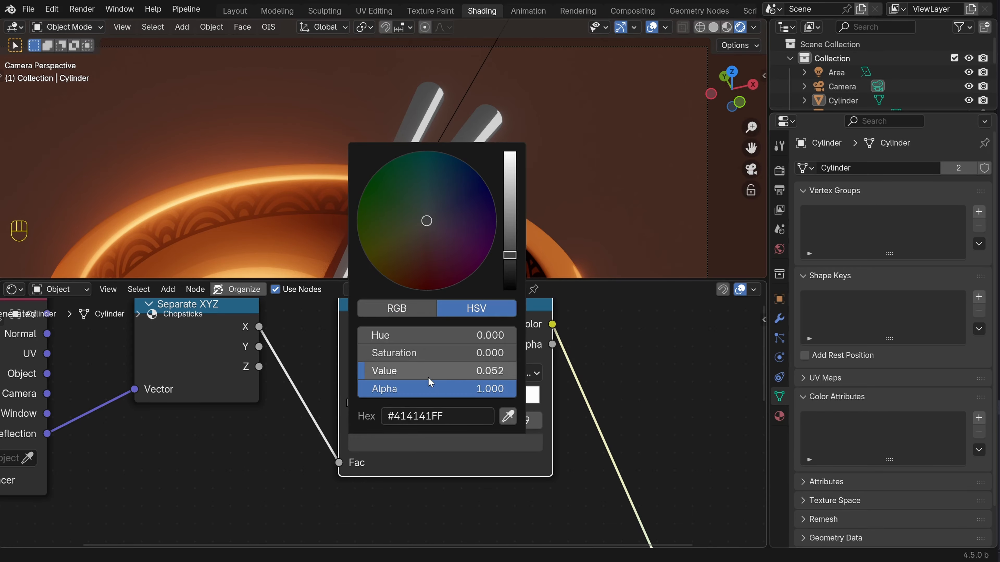
{"action": "left_click_drag", "start_coordinate": [433, 370], "coordinate": [456, 370]}
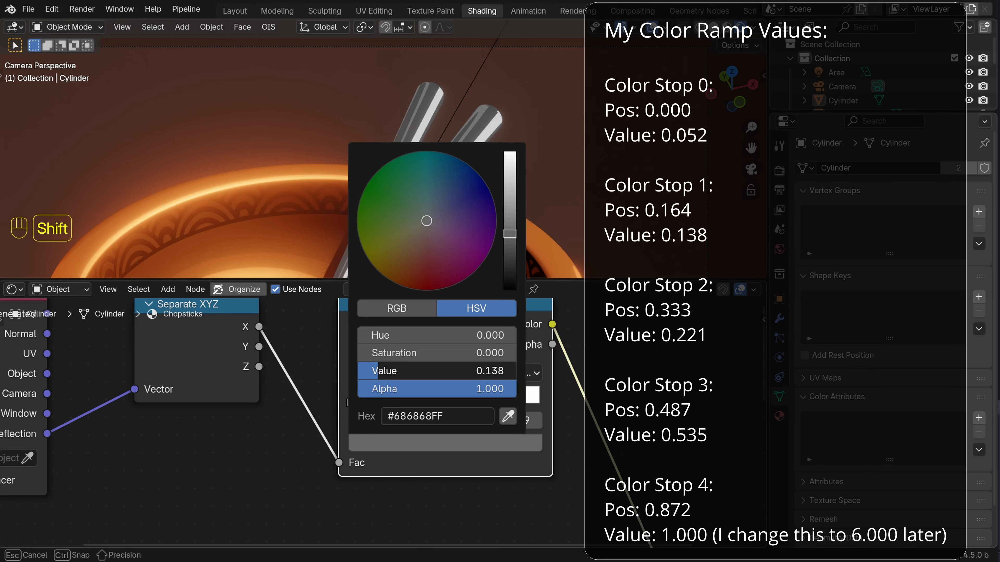
{"action": "left_click_drag", "start_coordinate": [383, 399], "coordinate": [451, 375], "text": "shift"}
Set stop 2 of the reflection Color Ramp to a grey value of 0.221 at position 0.333
{"action": "left_click", "coordinate": [352, 401]}
{"action": "left_click", "coordinate": [400, 443]}
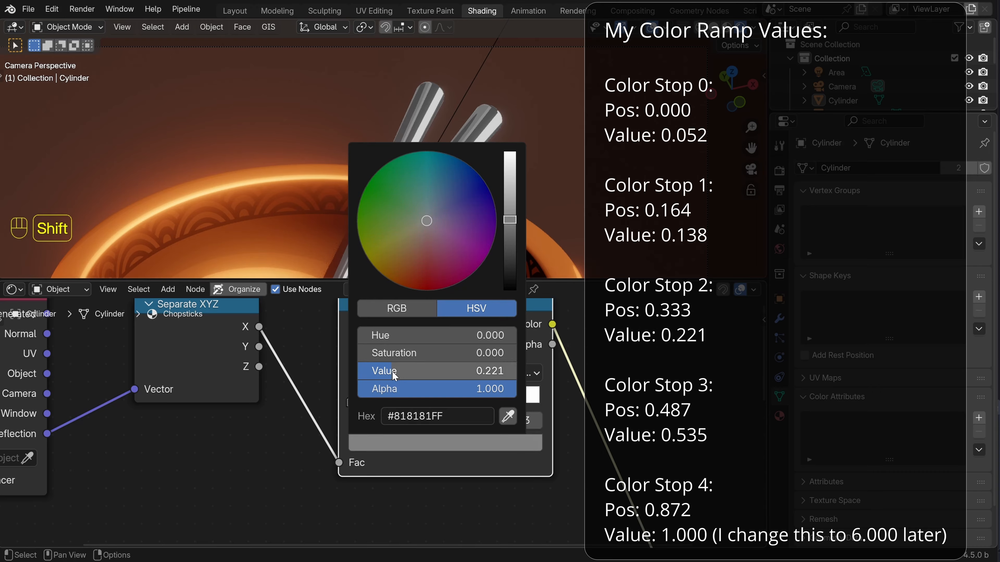
{"action": "left_click_drag", "start_coordinate": [414, 404], "coordinate": [415, 405]}
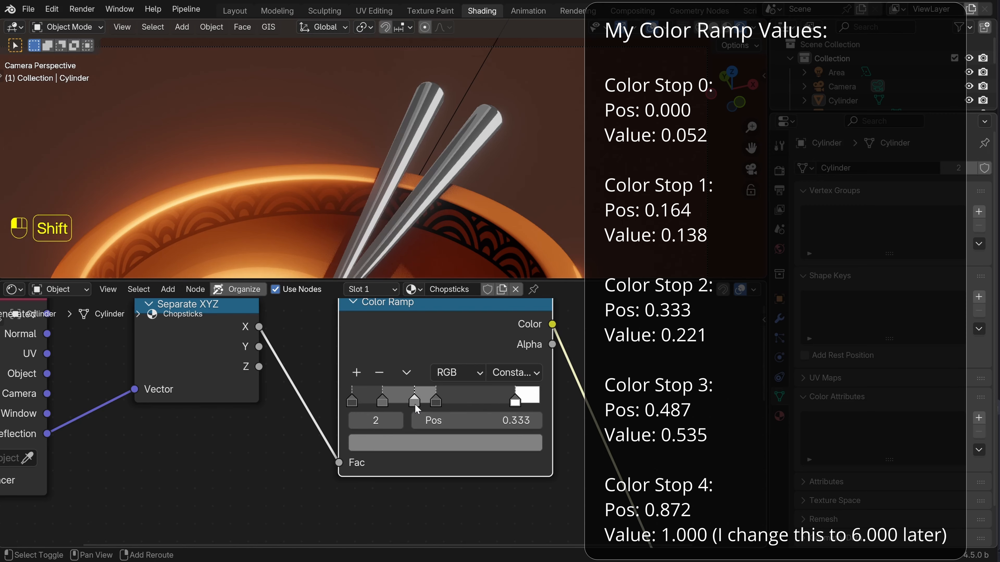
Set stop 3 of the reflection Color Ramp to a light grey value of 0.535 at position 0.487
{"action": "left_click", "coordinate": [436, 400]}
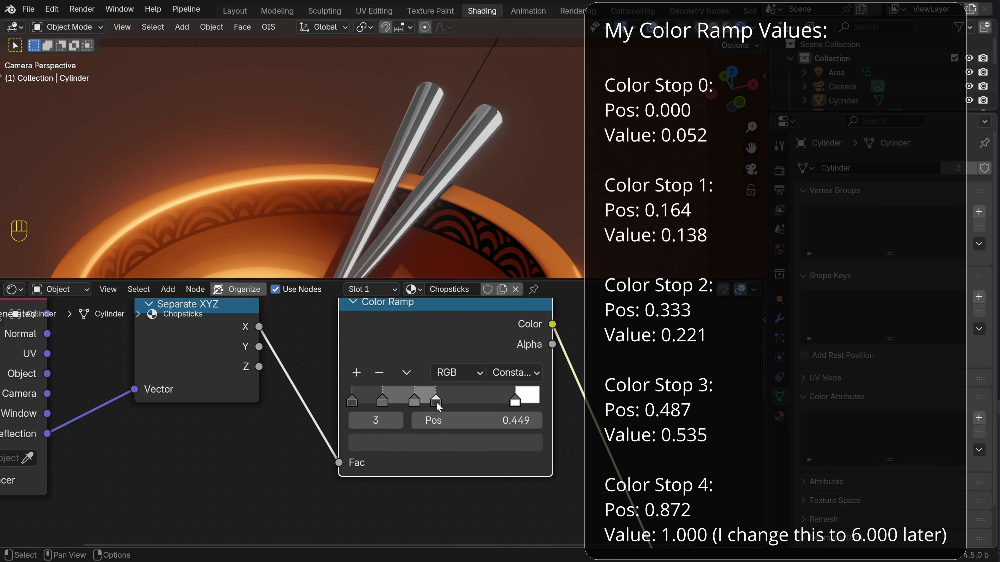
{"action": "left_click", "coordinate": [441, 439]}
{"action": "left_click_drag", "start_coordinate": [423, 372], "coordinate": [494, 372], "text": "shift"}
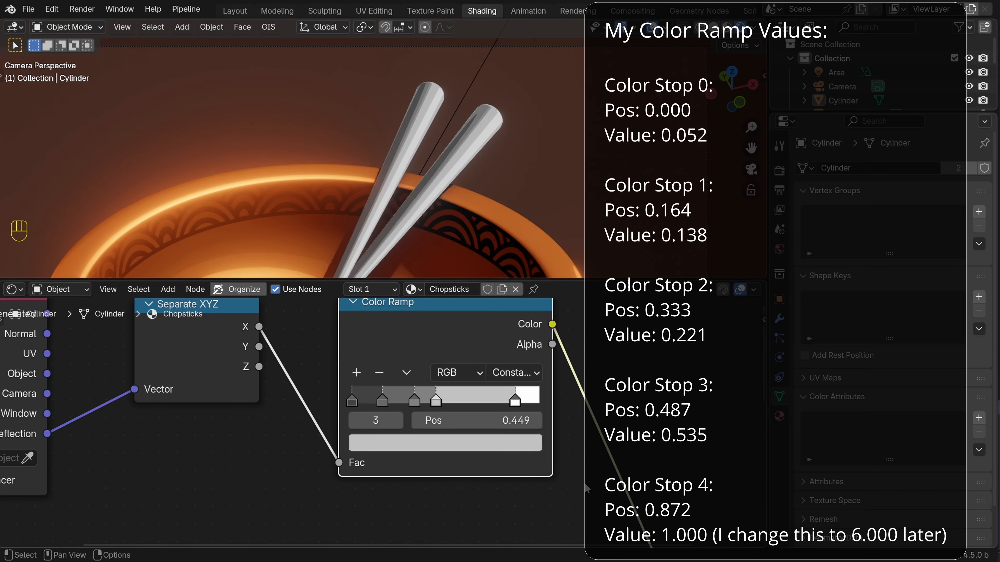
{"action": "left_click_drag", "start_coordinate": [438, 403], "coordinate": [443, 400]}
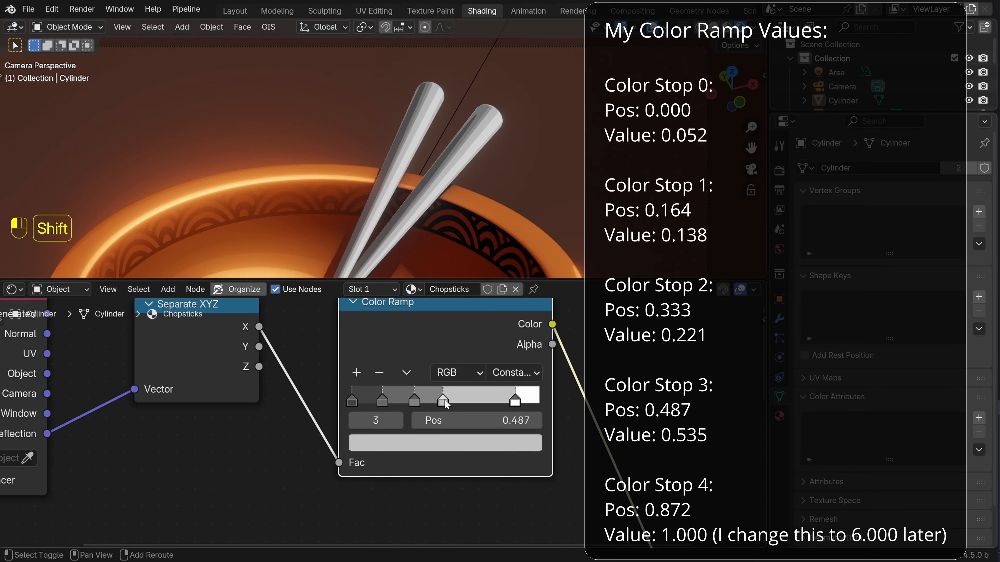
{"action": "middle_click_drag", "start_coordinate": [437, 209], "coordinate": [393, 163], "text": "shift"}
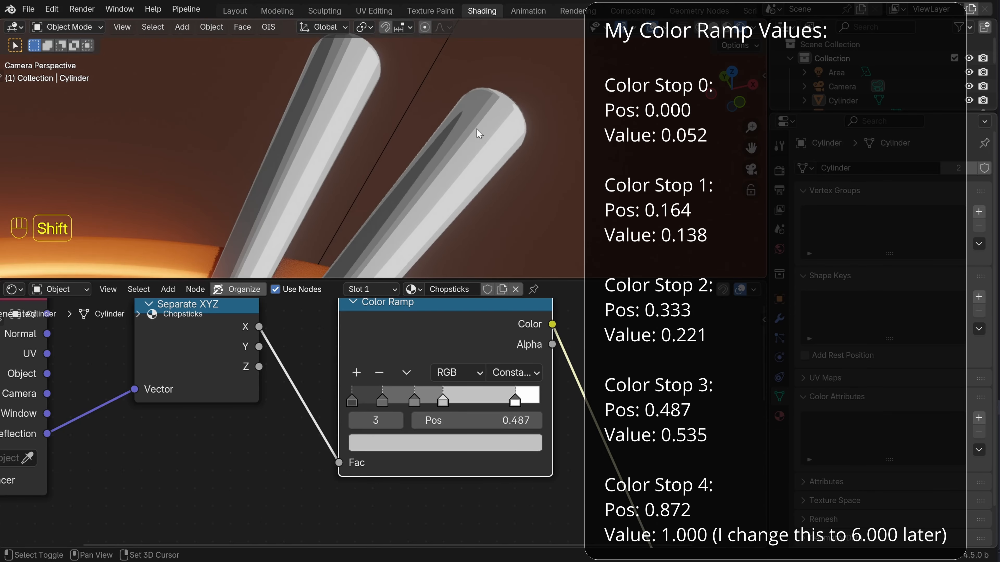
Move the Multiply and Material Output nodes, plus the Noise Texture and its Color Ramp, rightward to make room for another node
{"action": "scroll", "coordinate": [516, 457], "scroll_direction": "down", "scroll_amount": 5}
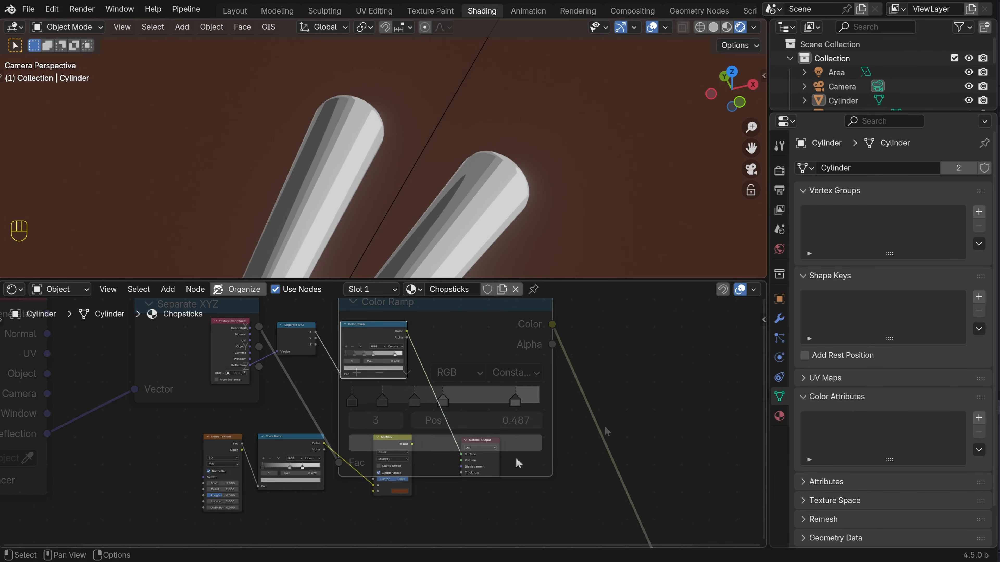
{"action": "left_click_drag", "start_coordinate": [398, 424], "coordinate": [506, 485]}
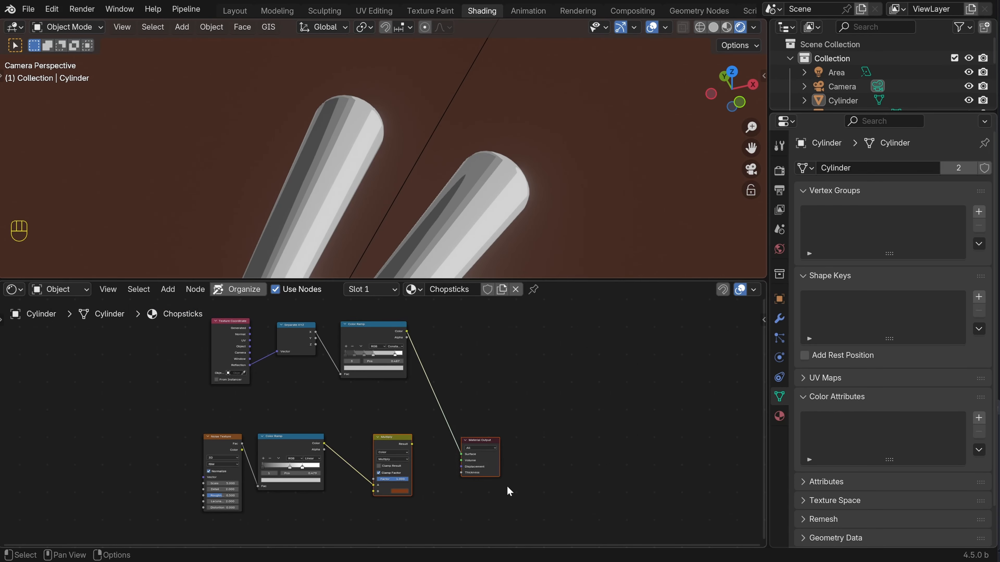
{"action": "key", "text": "g"}
{"action": "left_click", "coordinate": [649, 475]}
{"action": "left_click_drag", "start_coordinate": [169, 409], "coordinate": [313, 483]}
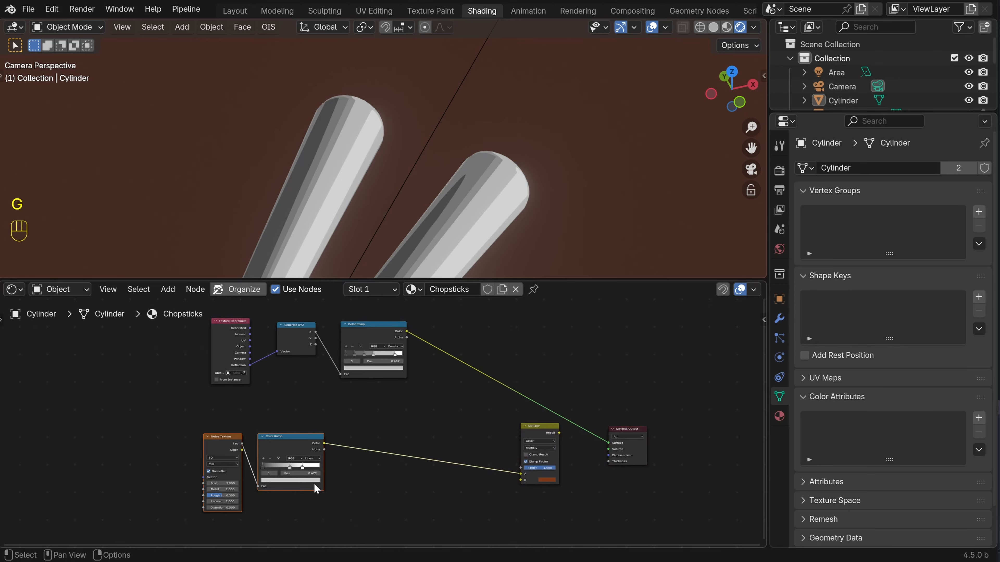
{"action": "key", "text": "g"}
{"action": "left_click", "coordinate": [457, 458]}
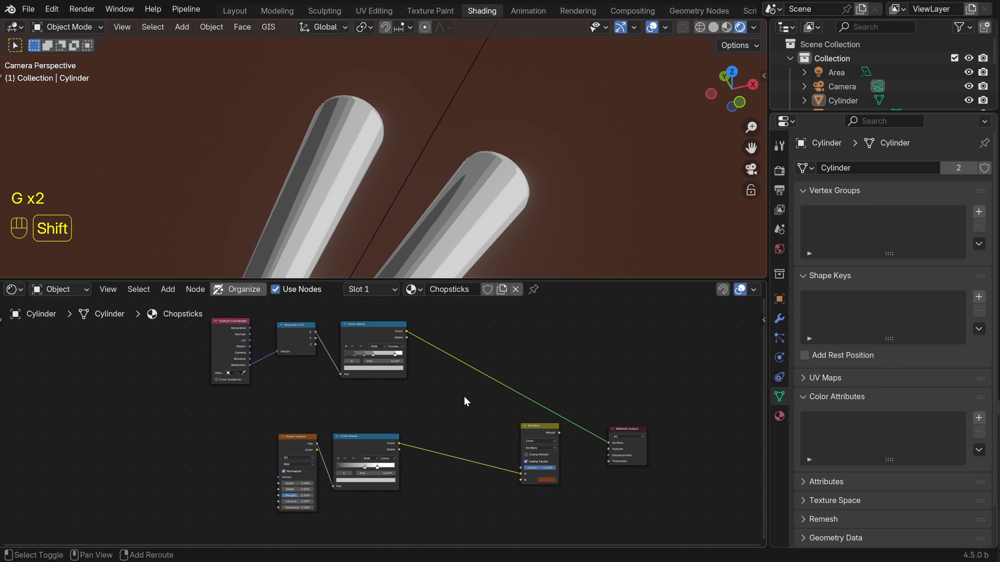
Add a Mix Color node, feeding the reflection Color Ramp into A and the noise Color Ramp into B, and preview its result
{"action": "scroll", "coordinate": [365, 426], "scroll_direction": "up", "scroll_amount": 2}
{"action": "key", "text": "shift+a"}
{"action": "left_click", "coordinate": [327, 297]}
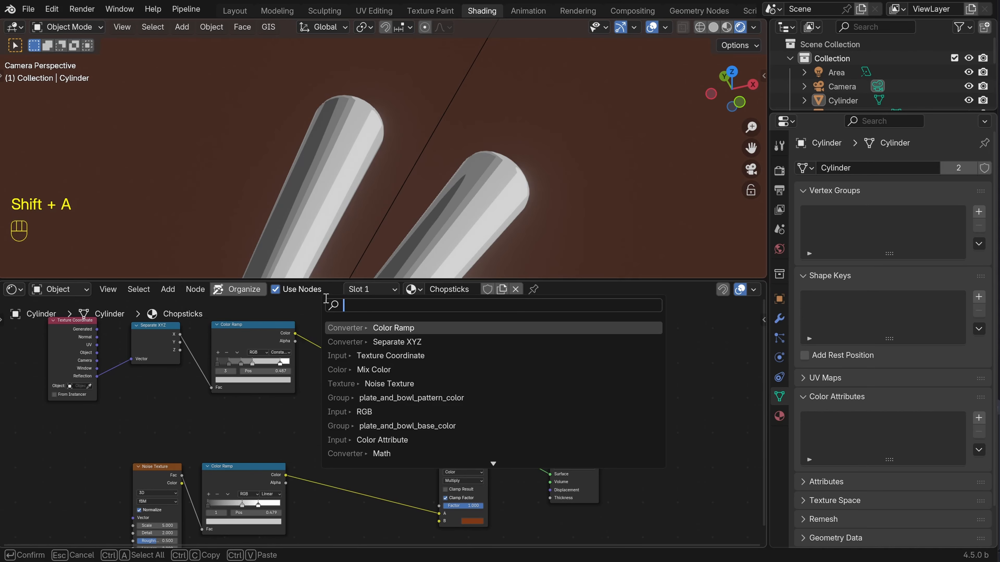
{"action": "type", "text": "mix"}
{"action": "left_click", "coordinate": [369, 342]}
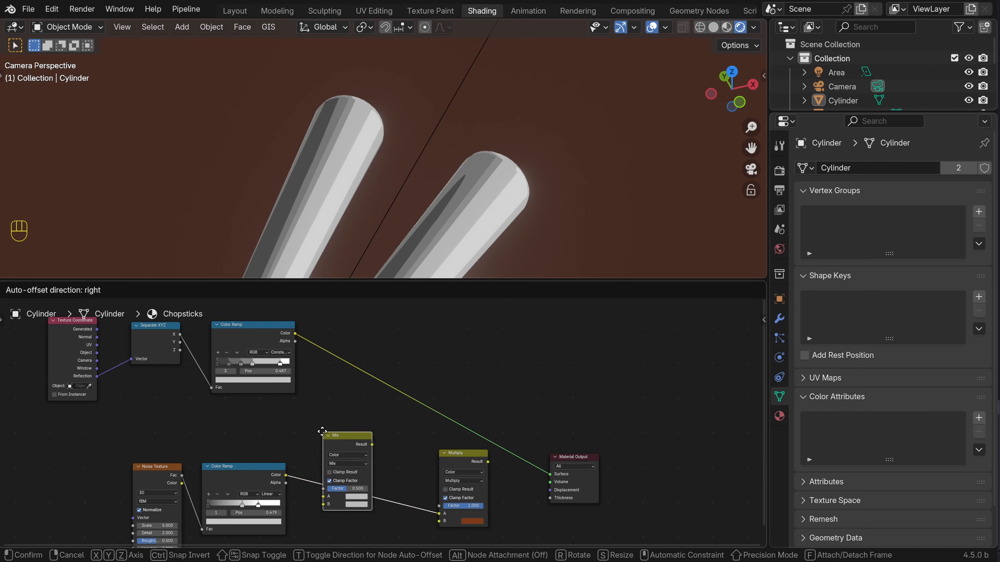
{"action": "left_click", "coordinate": [362, 446]}
{"action": "left_click_drag", "start_coordinate": [278, 479], "coordinate": [375, 451]}
{"action": "scroll", "coordinate": [386, 474], "scroll_direction": "up", "scroll_amount": 2}
{"action": "middle_click_drag", "start_coordinate": [347, 466], "coordinate": [390, 483], "text": "shift"}
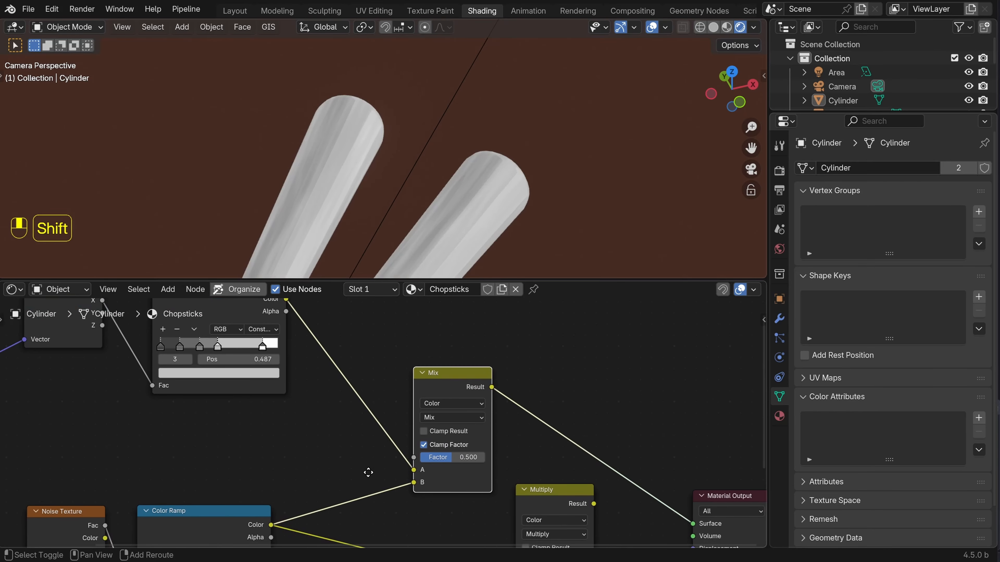
Change the new Mix node's blending mode to Screen and set its Factor to 0.250
{"action": "left_click", "coordinate": [453, 417]}
{"action": "left_click", "coordinate": [448, 356]}
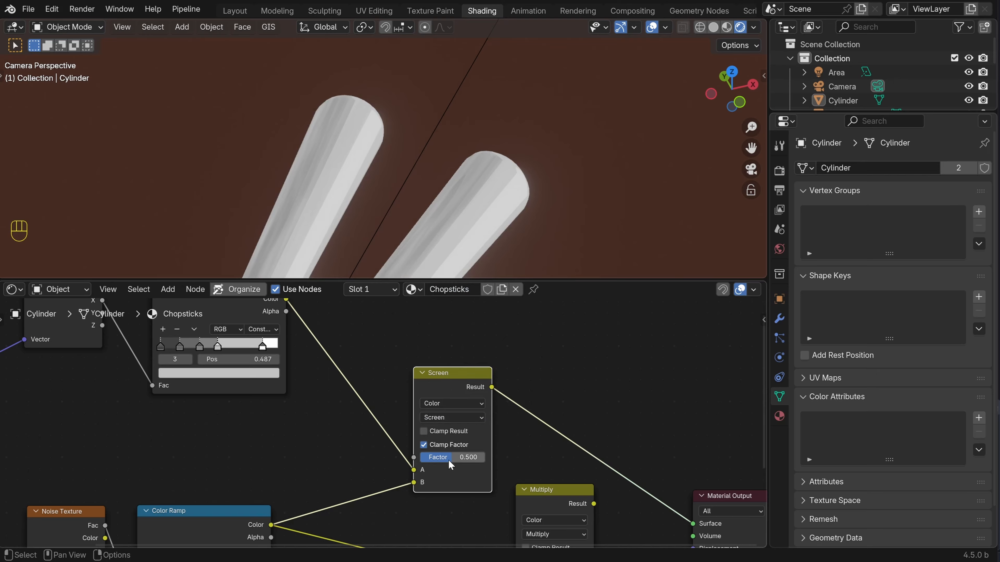
{"action": "left_click_drag", "start_coordinate": [450, 462], "coordinate": [483, 462]}
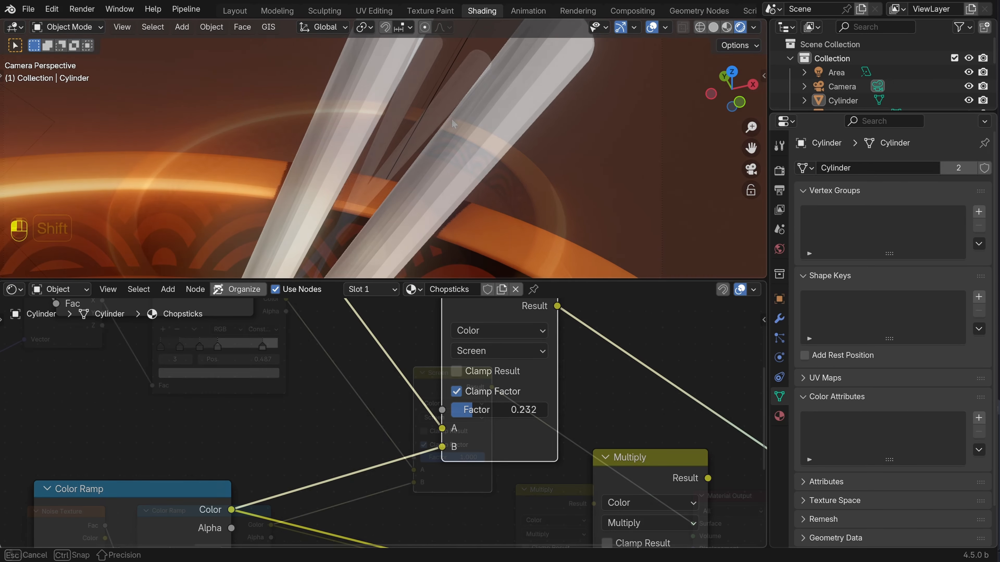
{"action": "left_click_drag", "start_coordinate": [474, 410], "coordinate": [466, 410], "text": "shift"}
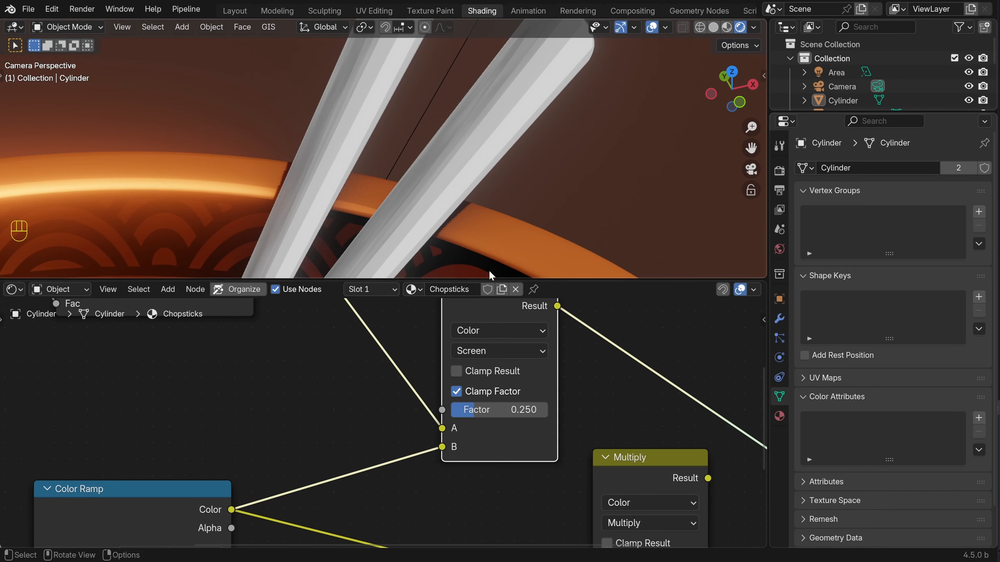
{"action": "scroll", "coordinate": [488, 236], "scroll_direction": "down", "scroll_amount": 4}
{"action": "scroll", "coordinate": [512, 143], "scroll_direction": "down", "scroll_amount": 1}
{"action": "scroll", "coordinate": [433, 433], "scroll_direction": "down", "scroll_amount": 6}
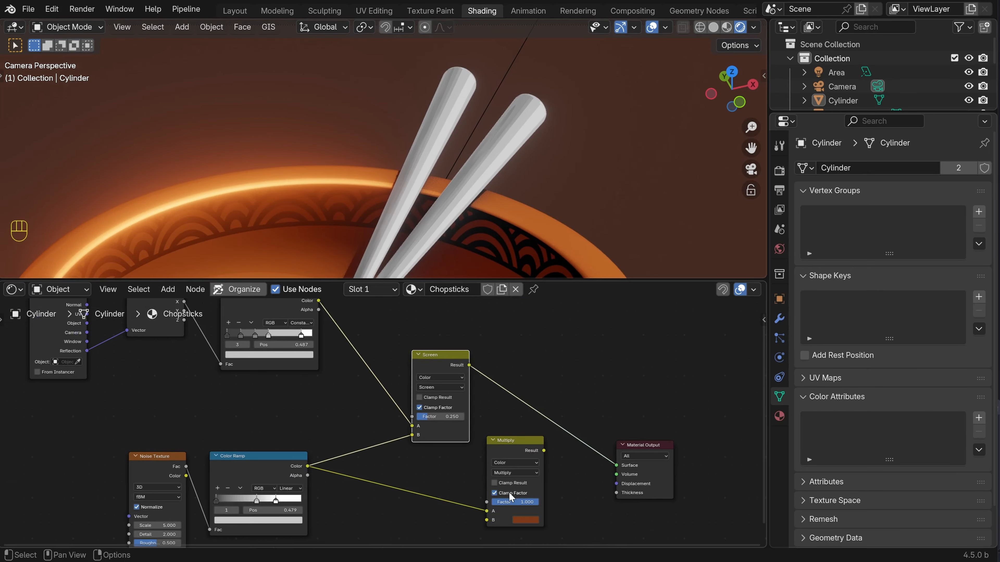
Feed the Screen node's Result into the Multiply node's A input and send the Multiply result to the Material Output
{"action": "scroll", "coordinate": [467, 450], "scroll_direction": "up", "scroll_amount": 2}
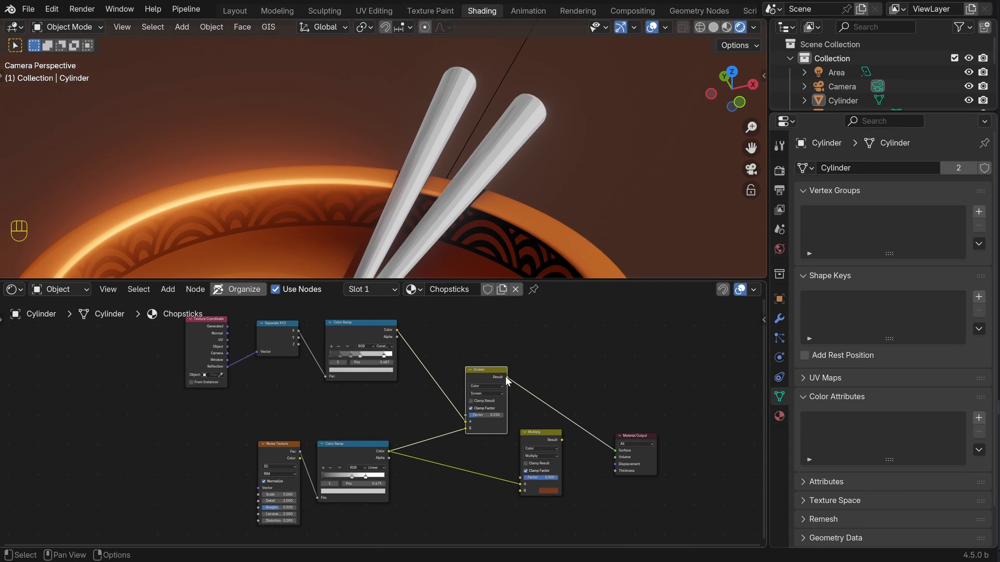
{"action": "left_click_drag", "start_coordinate": [507, 377], "coordinate": [554, 394]}
{"action": "mouse_move", "coordinate": [541, 487]}
{"action": "left_mouse_down"}
{"action": "mouse_move", "coordinate": [527, 483]}
{"action": "mouse_move", "coordinate": [544, 496]}
{"action": "left_mouse_up"}
{"action": "left_click", "coordinate": [544, 437], "text": "ctrl+shift"}
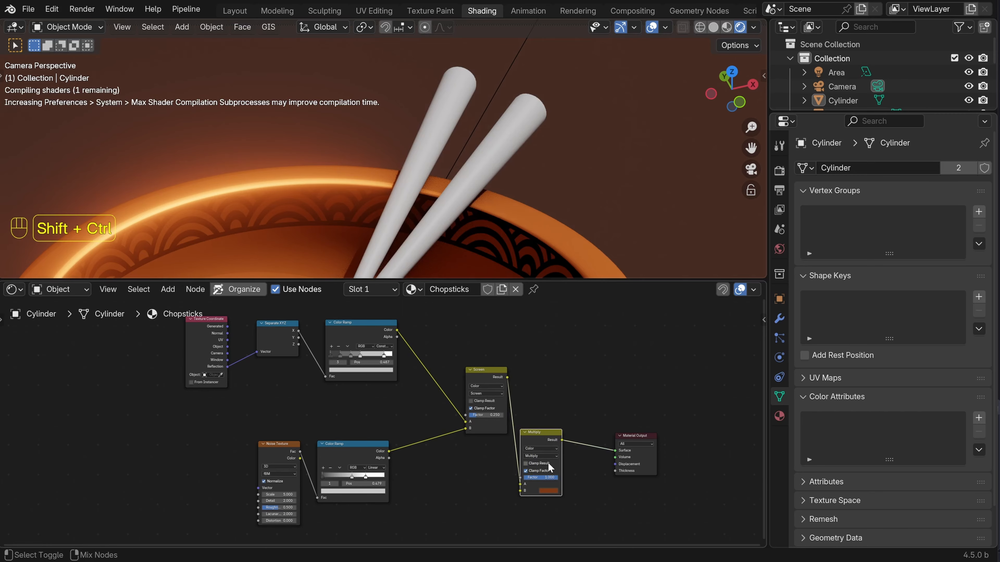
{"action": "scroll", "coordinate": [502, 196], "scroll_direction": "down", "scroll_amount": 3}
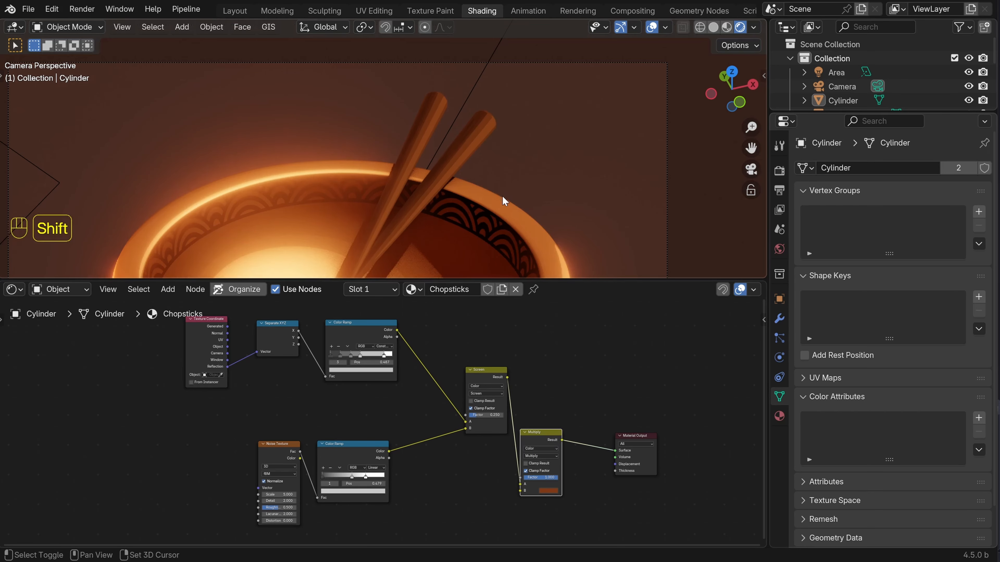
{"action": "middle_click_drag", "start_coordinate": [502, 196], "coordinate": [497, 71], "text": "shift"}
{"action": "scroll", "coordinate": [539, 55], "scroll_direction": "up", "scroll_amount": 2}
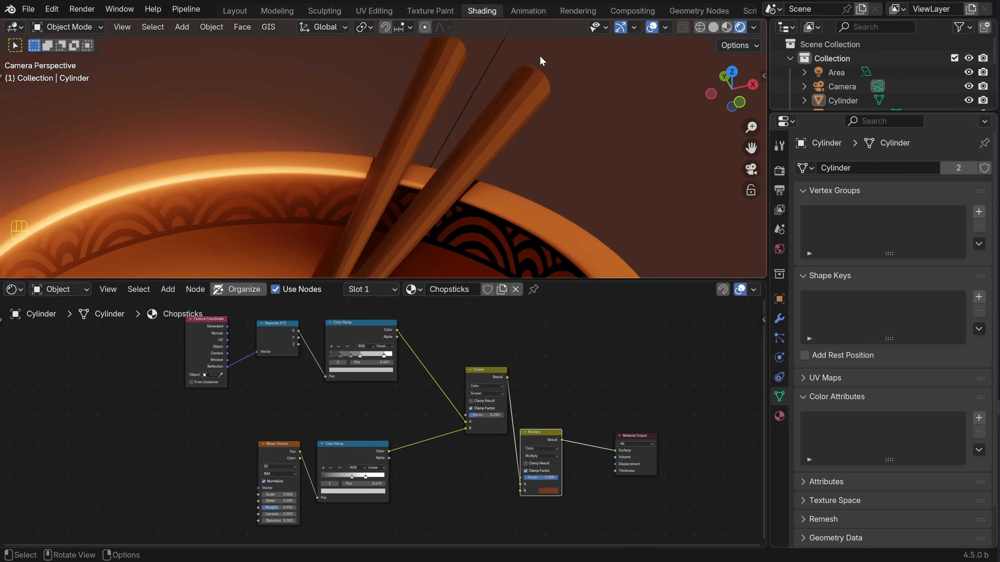
Try a value of 5 for the reflection Color Ramp's white stop and check the highlight on the chopsticks
{"action": "scroll", "coordinate": [480, 456], "scroll_direction": "up", "scroll_amount": 5}
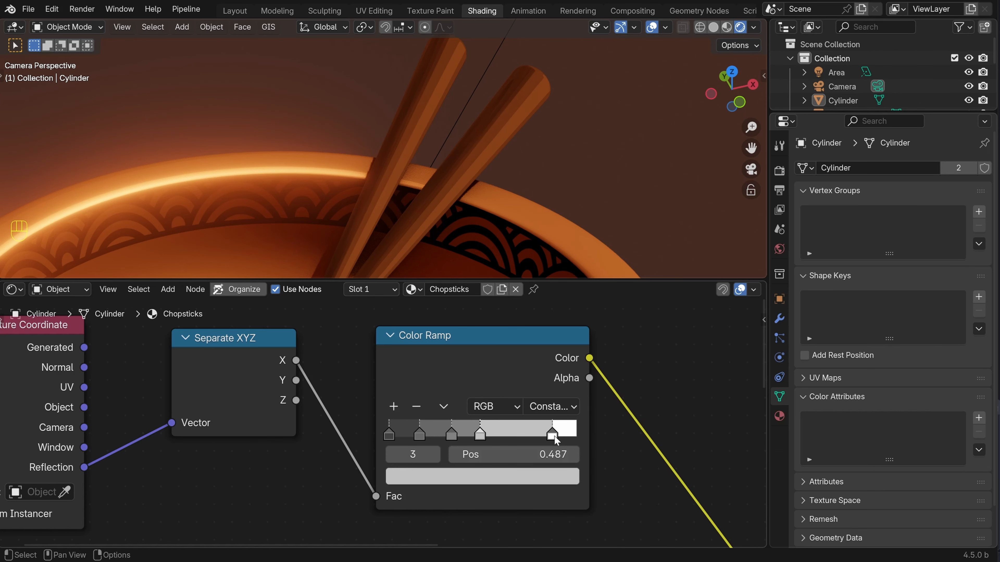
{"action": "left_click", "coordinate": [553, 435]}
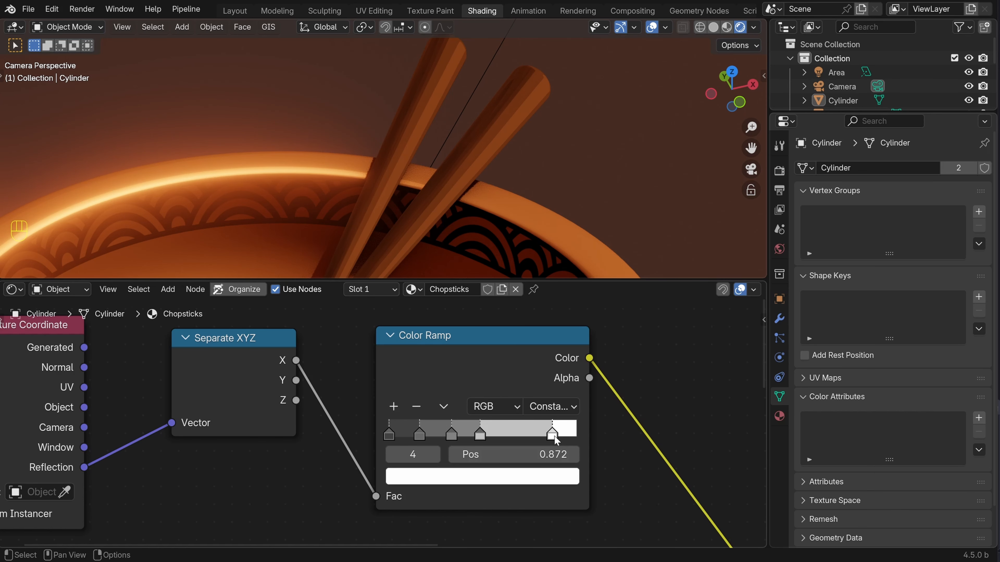
{"action": "left_click", "coordinate": [533, 476]}
{"action": "left_click", "coordinate": [502, 402]}
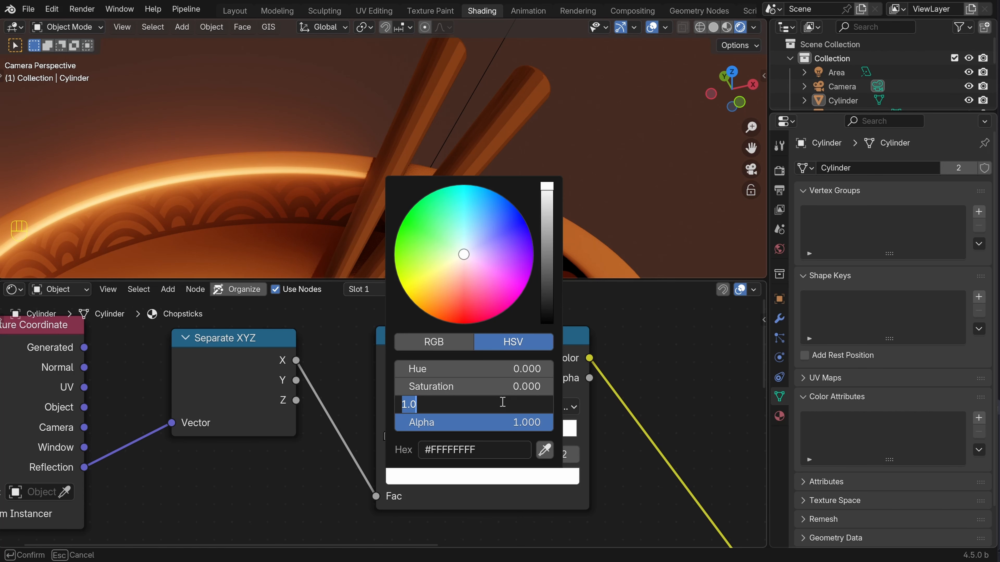
{"action": "type", "text": "5"}
{"action": "key", "text": "Return"}
{"action": "scroll", "coordinate": [525, 150], "scroll_direction": "down", "scroll_amount": 4}
{"action": "middle_click_drag", "start_coordinate": [525, 151], "coordinate": [526, 92], "text": "shift"}
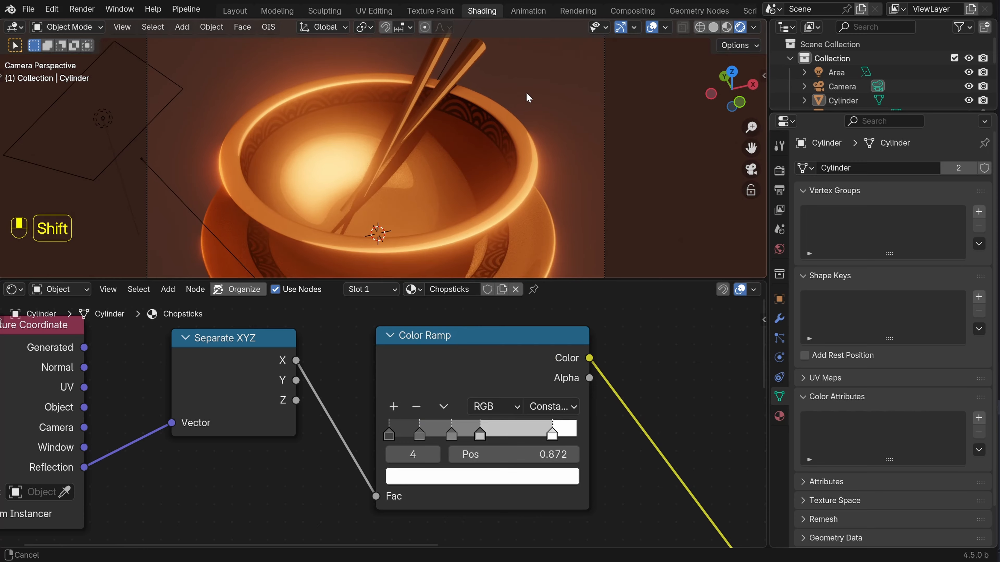
{"action": "scroll", "coordinate": [526, 92], "scroll_direction": "up", "scroll_amount": 4}
{"action": "middle_click_drag", "start_coordinate": [604, 88], "coordinate": [533, 135], "text": "shift"}
{"action": "scroll", "coordinate": [501, 175], "scroll_direction": "down", "scroll_amount": 4}
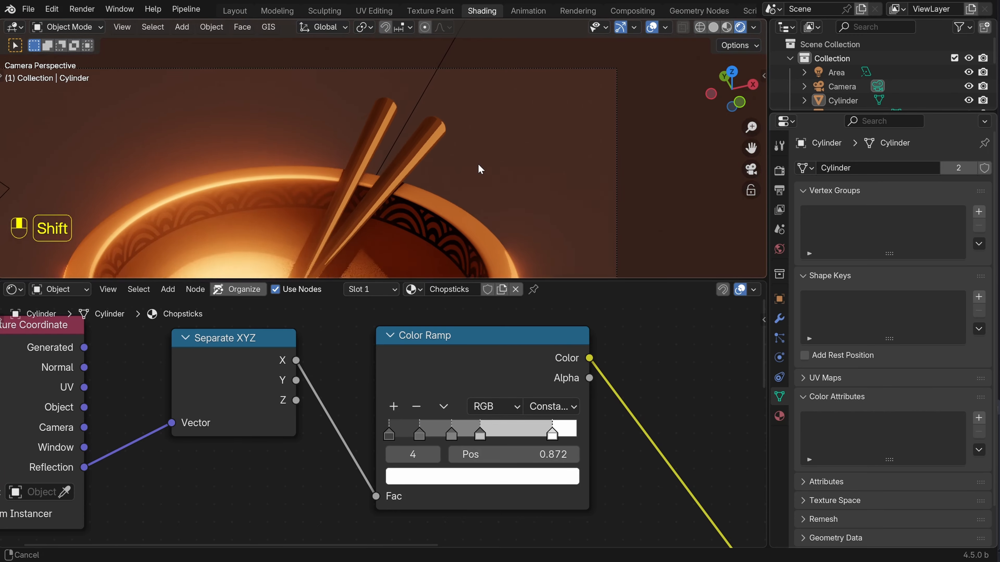
{"action": "middle_click_drag", "start_coordinate": [480, 168], "coordinate": [490, 163], "text": "shift"}
Try a brighter value of 10 for the white stop and check the chopsticks' glow against the bowl
{"action": "left_click", "coordinate": [516, 476]}
{"action": "left_click", "coordinate": [480, 402]}
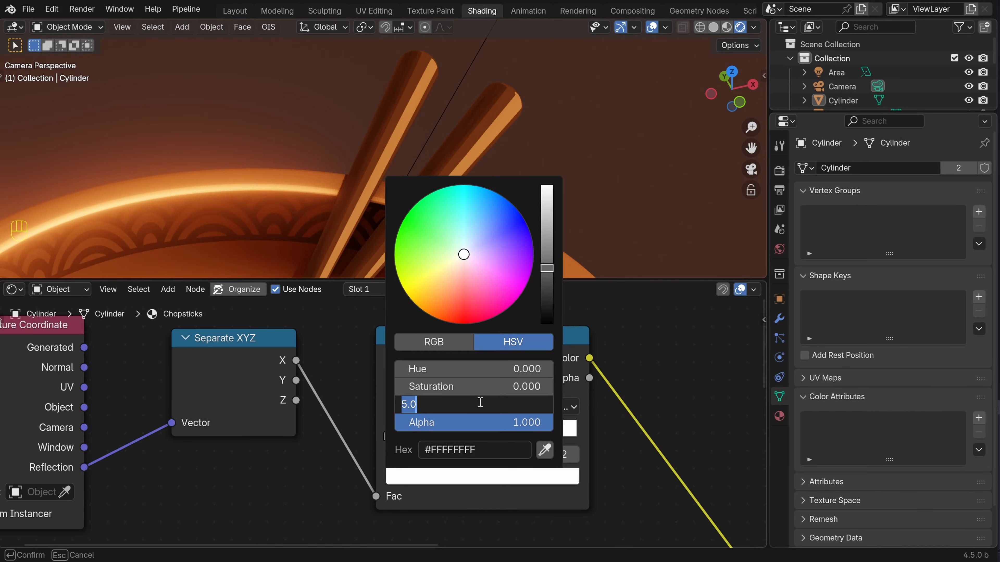
{"action": "type", "text": "10"}
{"action": "key", "text": "Return"}
{"action": "scroll", "coordinate": [479, 102], "scroll_direction": "down", "scroll_amount": 4}
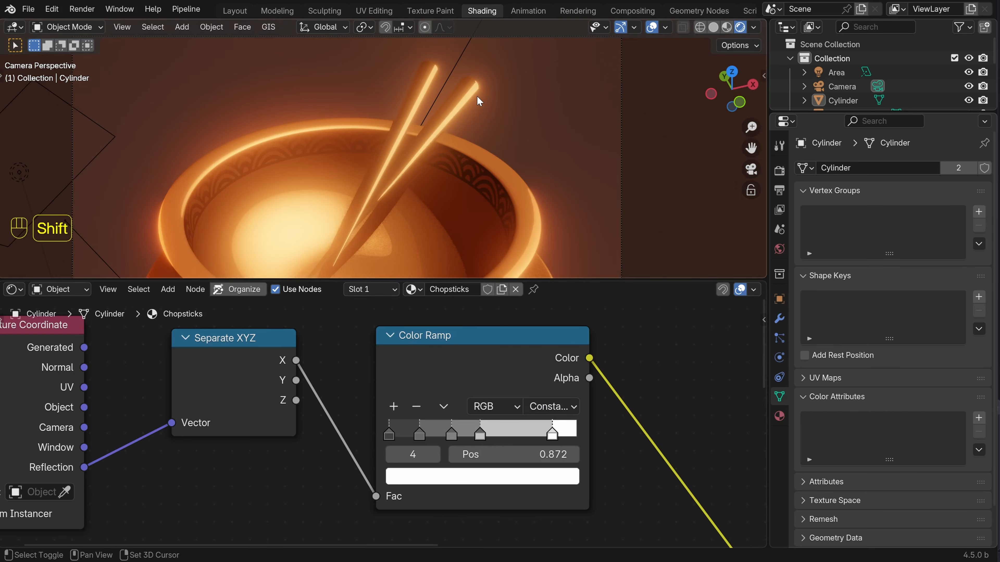
{"action": "scroll", "coordinate": [479, 101], "scroll_direction": "up", "scroll_amount": 4}
Set the value of the reflection Color Ramp's white stop to 6
{"action": "left_click", "coordinate": [482, 477]}
{"action": "left_click", "coordinate": [480, 403]}
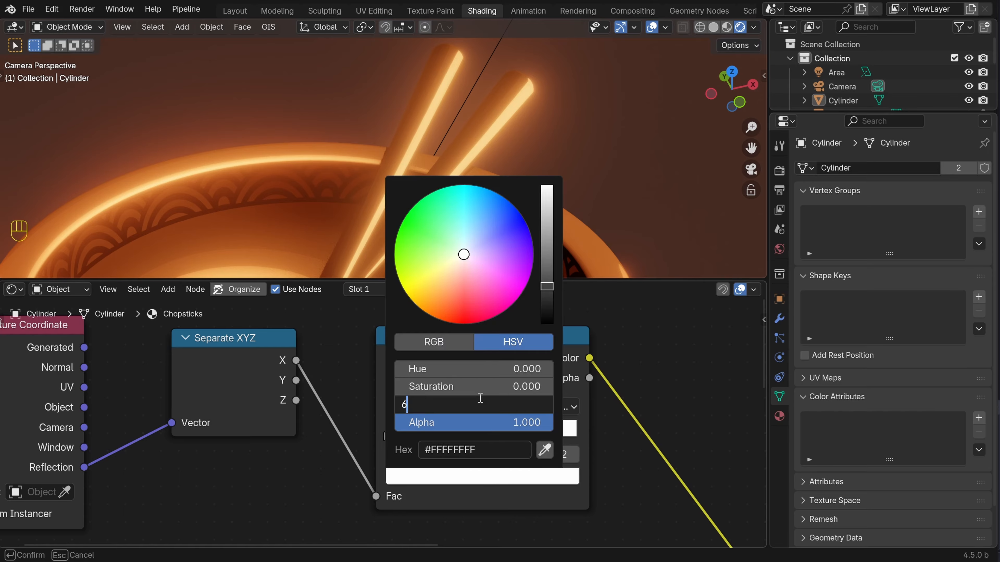
{"action": "type", "text": "6"}
{"action": "key", "text": "Return"}
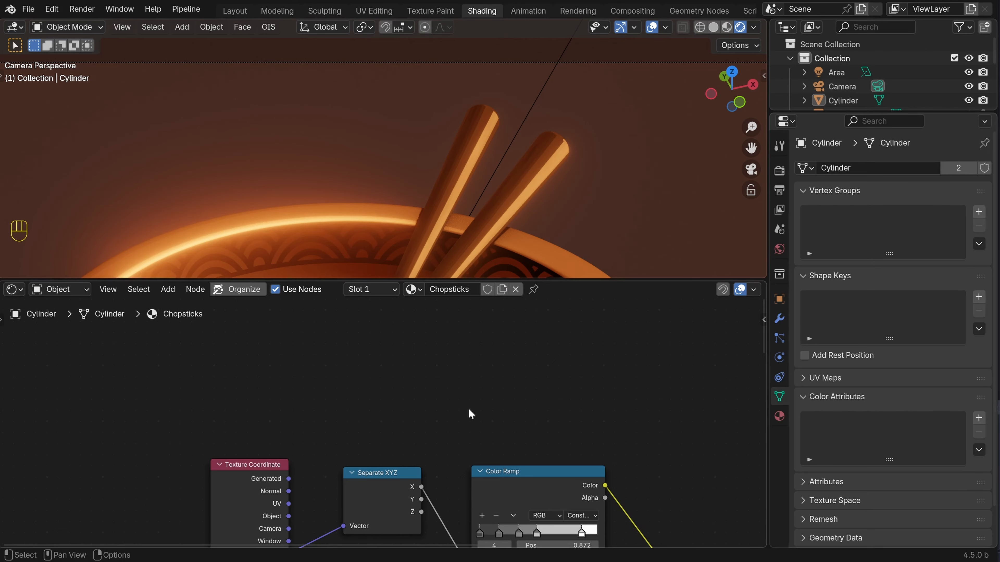
{"action": "scroll", "coordinate": [447, 386], "scroll_direction": "down", "scroll_amount": 2}
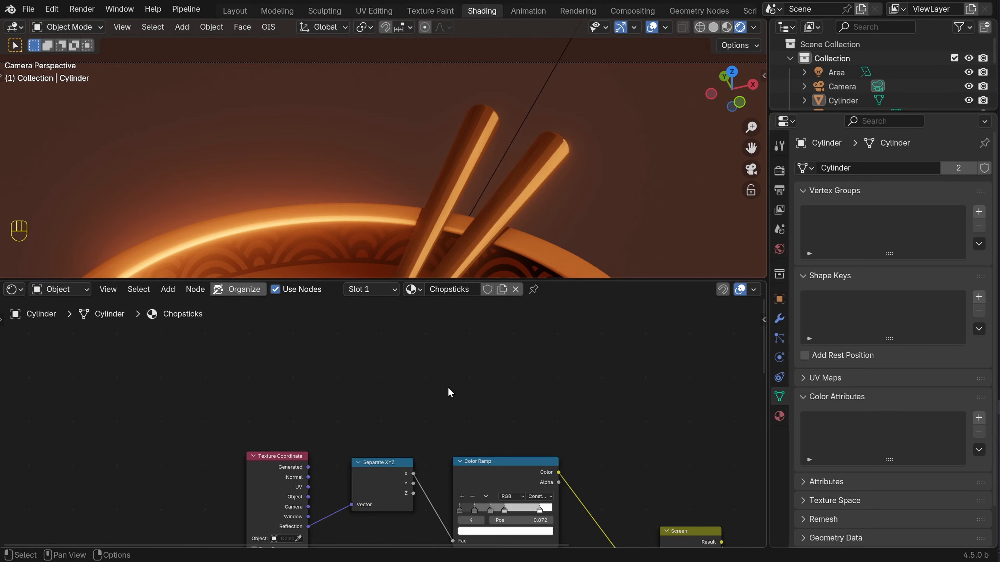
Add a Layer Weight node and a Color Ramp node above the reflection nodes of the Chopsticks material
{"action": "key", "text": "shift+a"}
{"action": "left_click", "coordinate": [266, 296]}
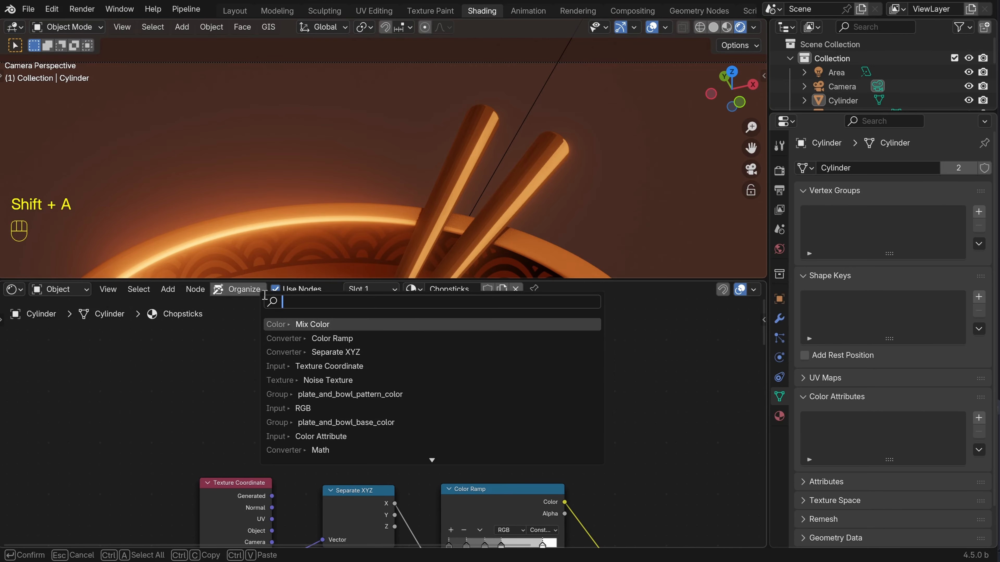
{"action": "type", "text": "layer"}
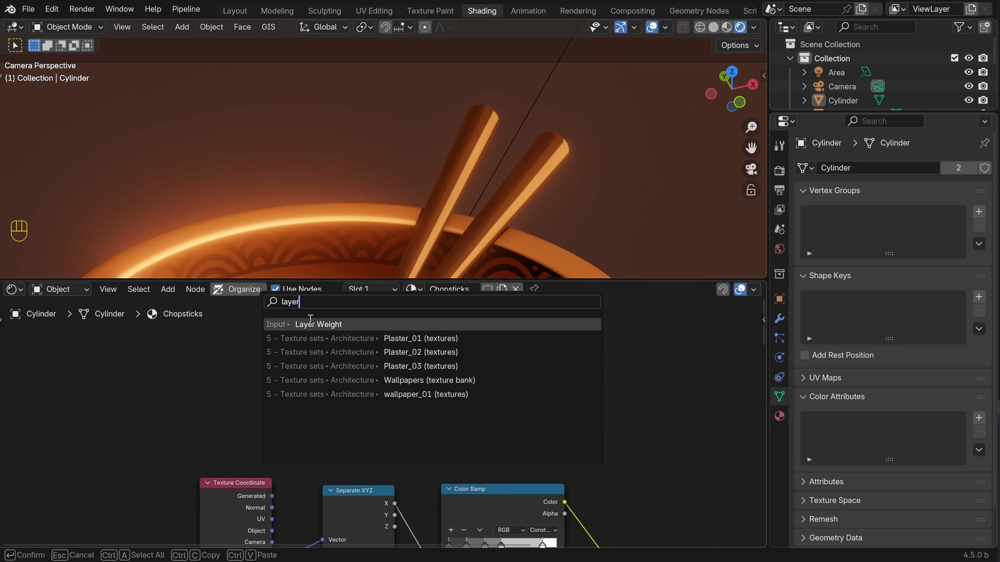
{"action": "key", "text": "Return"}
{"action": "left_click", "coordinate": [363, 423]}
{"action": "key", "text": "shift+a"}
{"action": "left_click", "coordinate": [361, 298]}
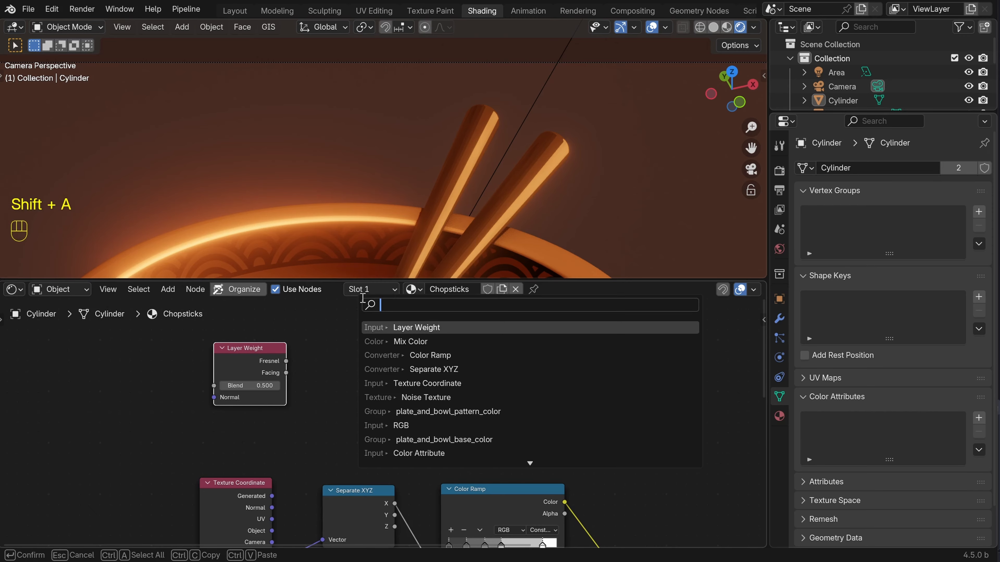
{"action": "type", "text": "color"}
{"action": "left_click", "coordinate": [397, 384]}
{"action": "left_click", "coordinate": [345, 329]}
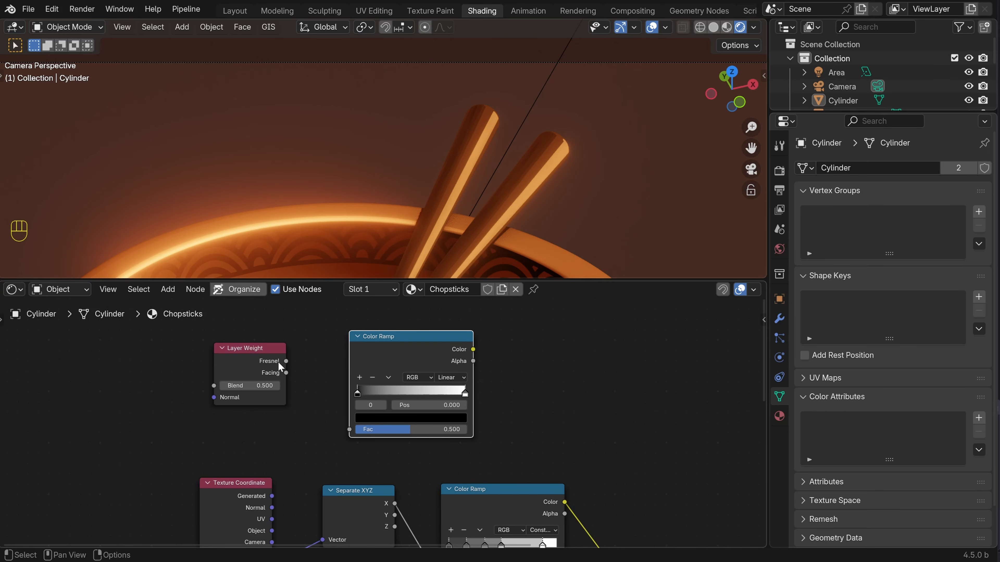
Feed the Layer Weight's Fresnel output into the new Color Ramp, preview the ramp and switch its interpolation to Constant
{"action": "left_click_drag", "start_coordinate": [286, 372], "coordinate": [349, 429]}
{"action": "left_click", "coordinate": [437, 350], "text": "ctrl+shift"}
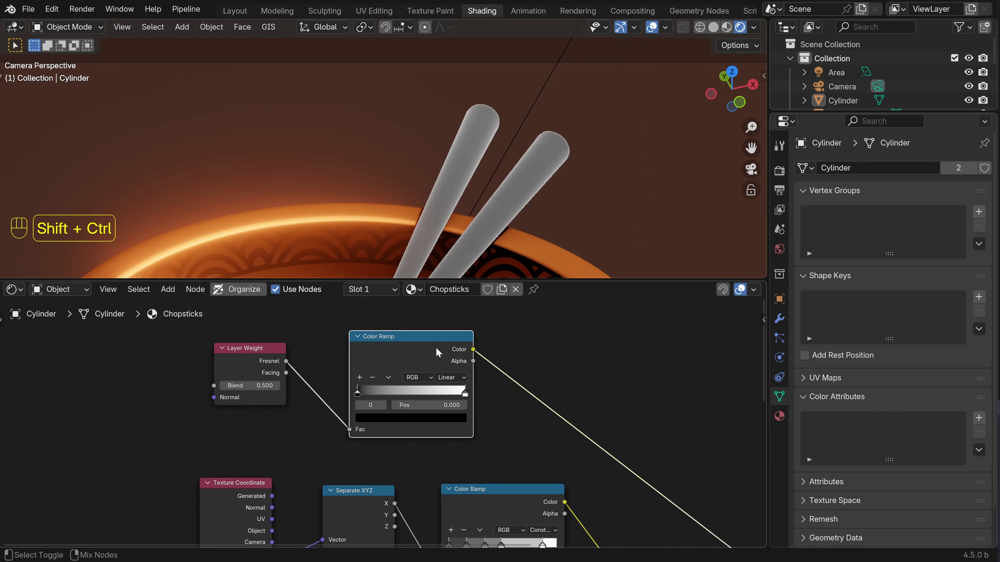
{"action": "left_click", "coordinate": [451, 378]}
{"action": "left_click", "coordinate": [456, 441]}
{"action": "left_click", "coordinate": [450, 377]}
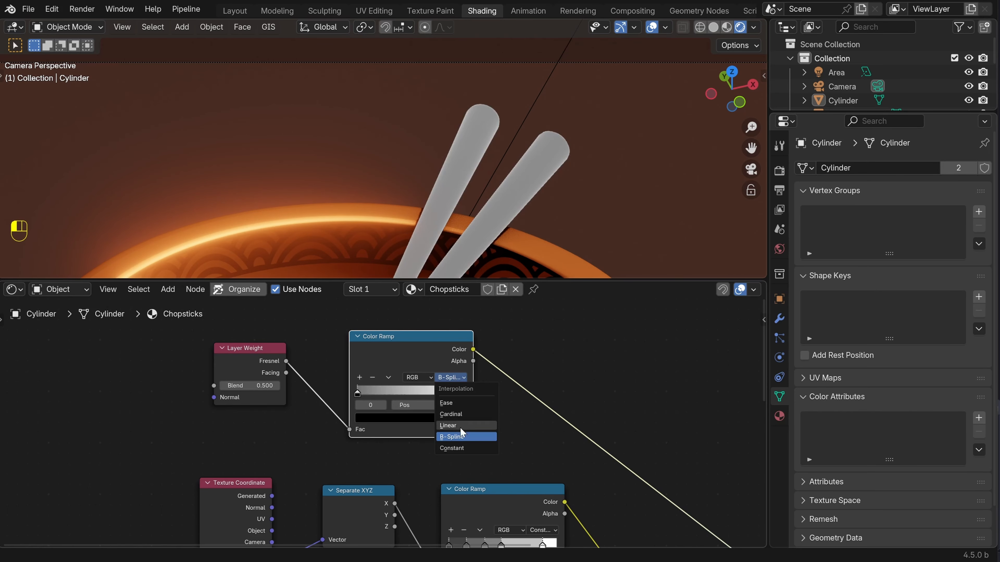
{"action": "left_click", "coordinate": [460, 430]}
Move the Fresnel Color Ramp's white stop to position 0.362 to form a thin rim outline on the chopsticks
{"action": "scroll", "coordinate": [479, 424], "scroll_direction": "up", "scroll_amount": 3}
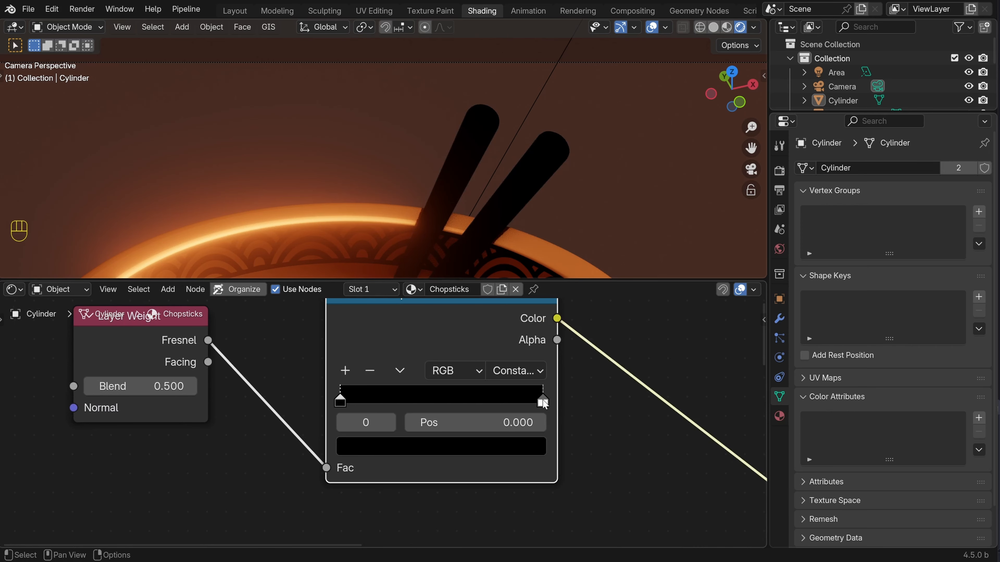
{"action": "left_click_drag", "start_coordinate": [542, 402], "coordinate": [439, 416]}
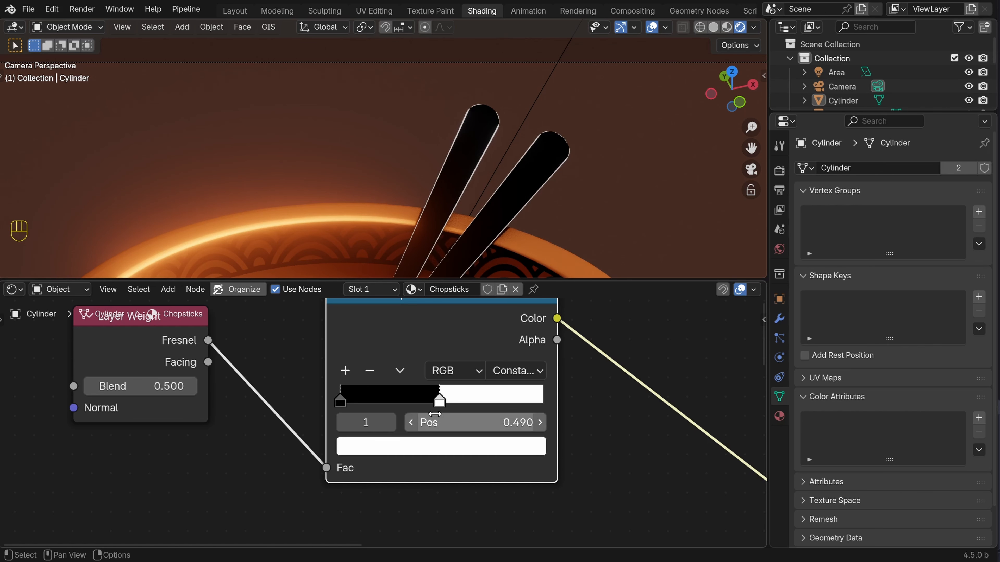
{"action": "middle_click_drag", "start_coordinate": [494, 118], "coordinate": [495, 161]}
{"action": "scroll", "coordinate": [495, 161], "scroll_direction": "up", "scroll_amount": 5}
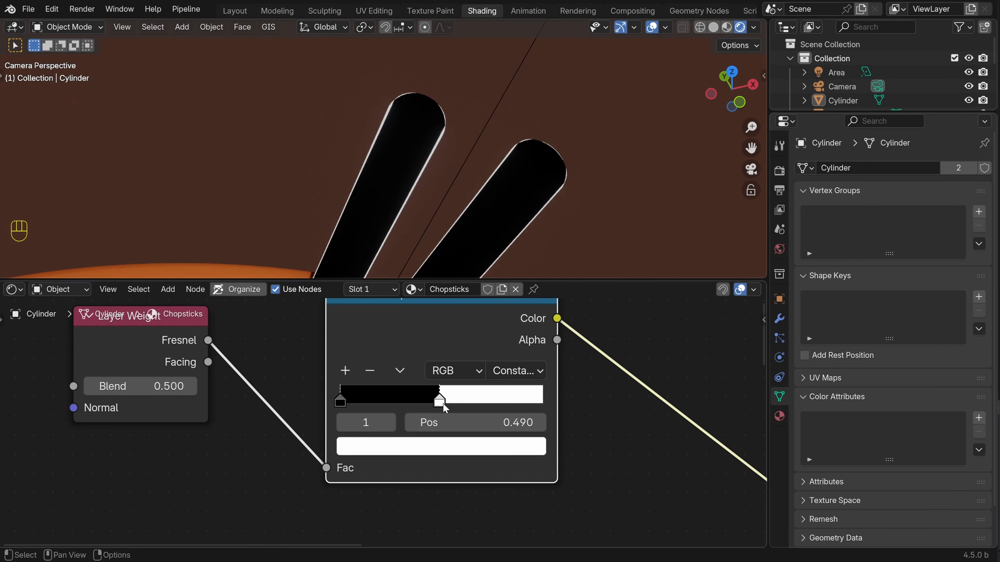
{"action": "left_click_drag", "start_coordinate": [443, 407], "coordinate": [413, 404]}
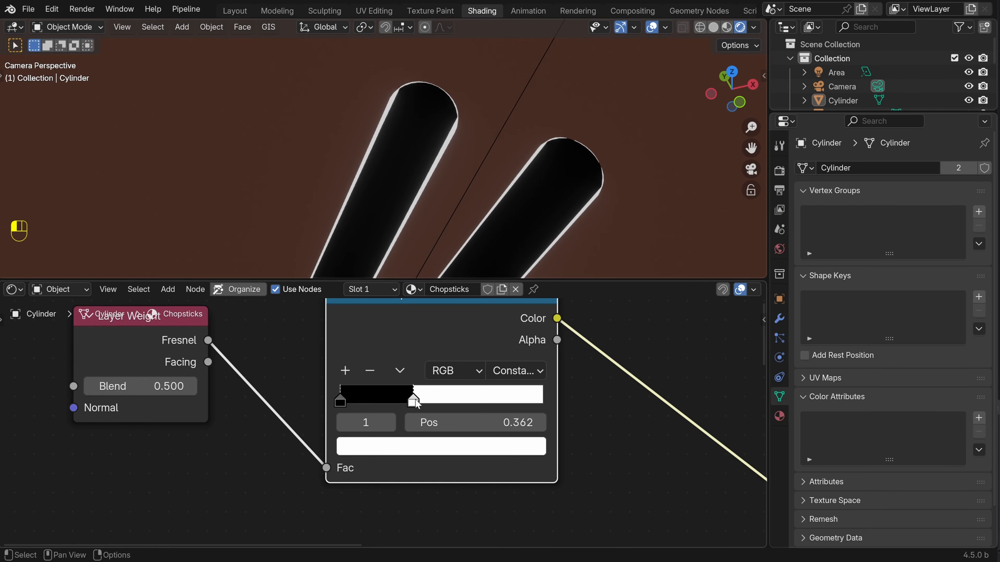
{"action": "scroll", "coordinate": [474, 121], "scroll_direction": "down", "scroll_amount": 4}
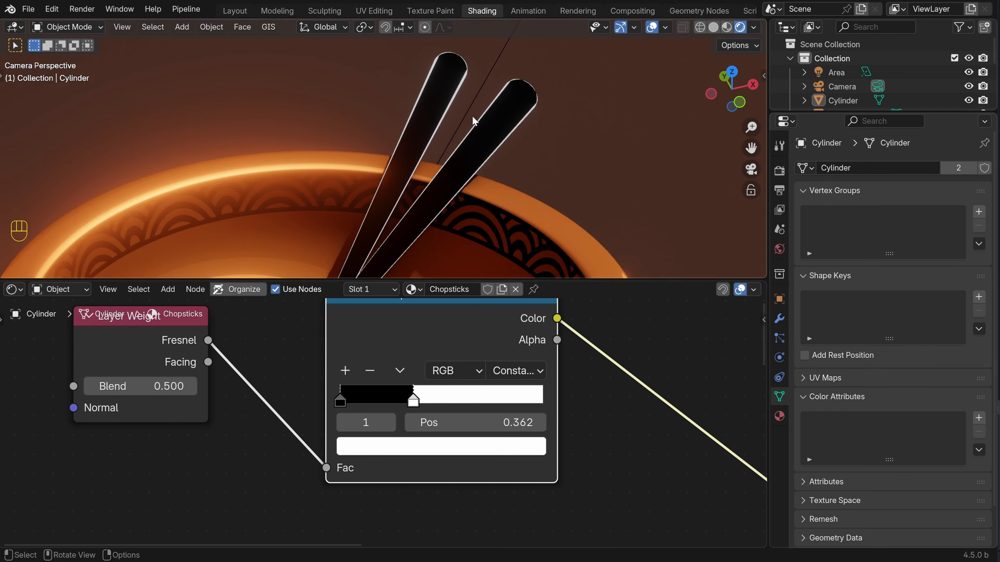
{"action": "scroll", "coordinate": [474, 121], "scroll_direction": "down", "scroll_amount": 2}
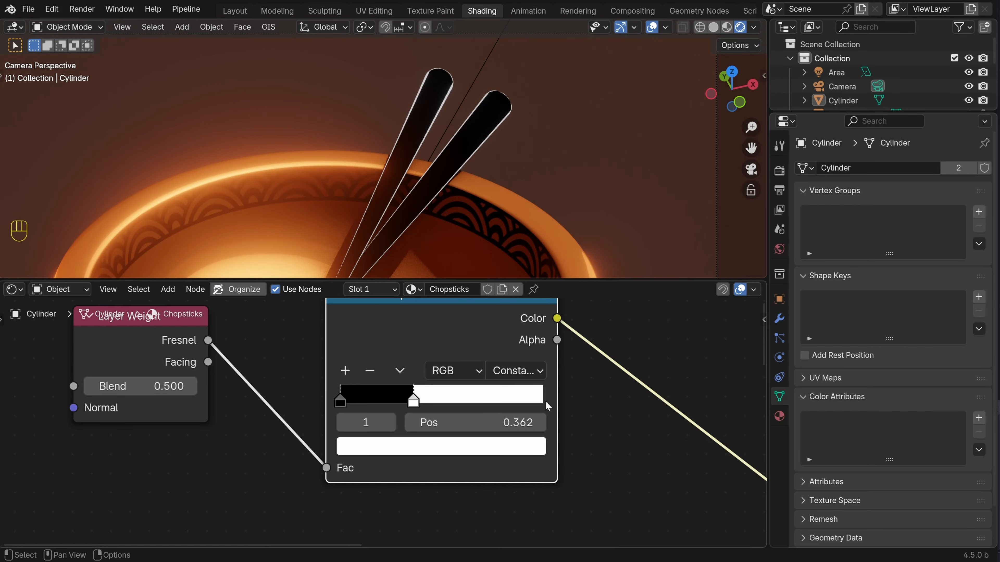
Set the value of the Fresnel Color Ramp's white stop to 6
{"action": "left_click", "coordinate": [458, 448]}
{"action": "double_click", "coordinate": [442, 369]}
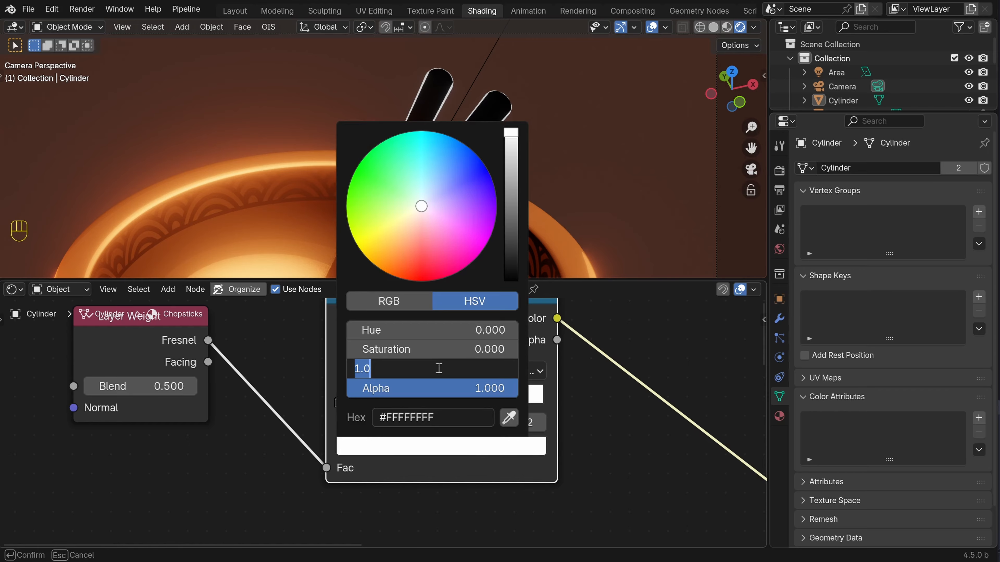
{"action": "type", "text": "6"}
{"action": "key", "text": "Return"}
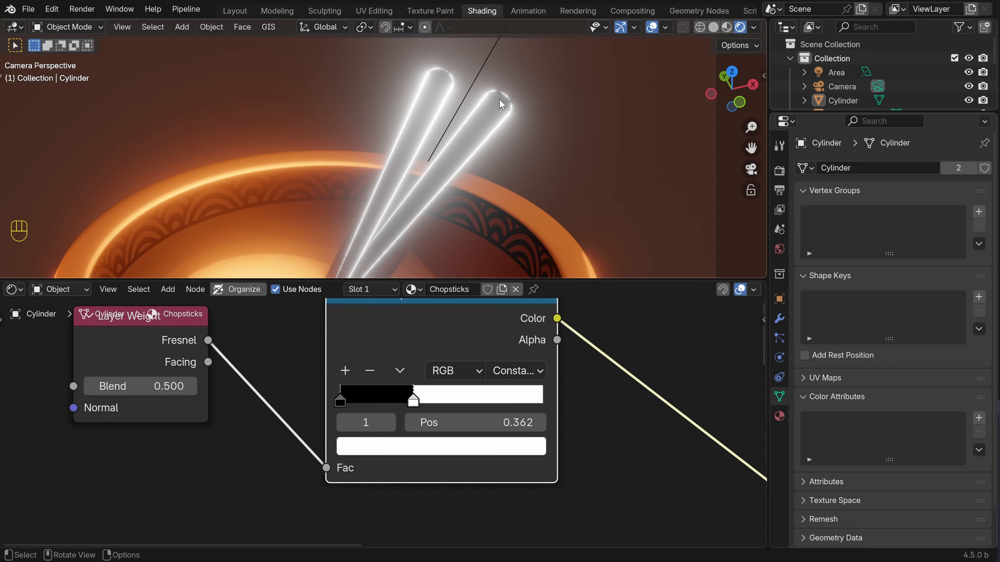
Reconnect the Multiply node's Result to the Material Output
{"action": "scroll", "coordinate": [495, 163], "scroll_direction": "down", "scroll_amount": 2}
{"action": "scroll", "coordinate": [564, 473], "scroll_direction": "down", "scroll_amount": 5}
{"action": "middle_click_drag", "start_coordinate": [564, 473], "coordinate": [474, 413]}
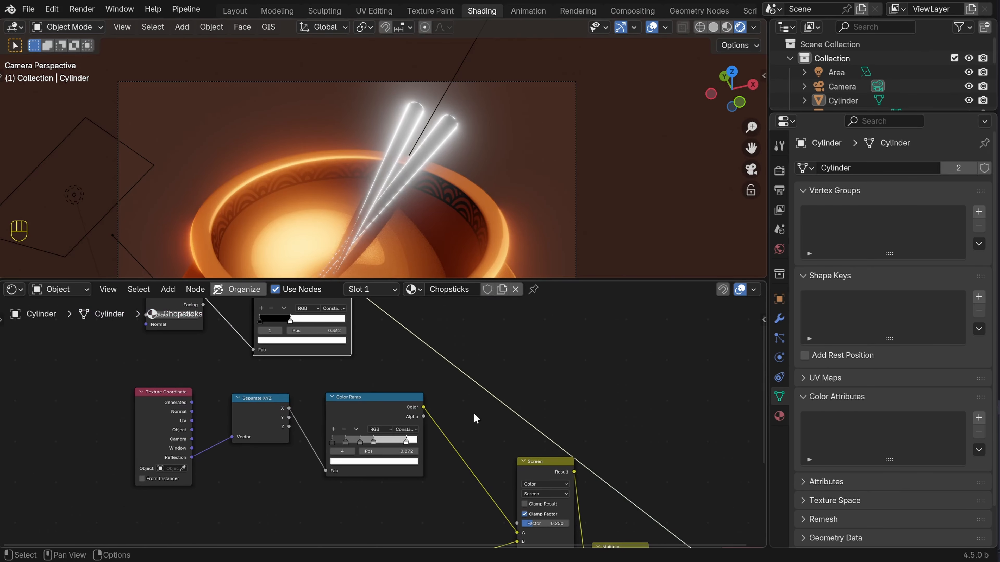
{"action": "scroll", "coordinate": [573, 476], "scroll_direction": "down", "scroll_amount": 2}
{"action": "left_click", "coordinate": [538, 500], "text": "ctrl+shift"}
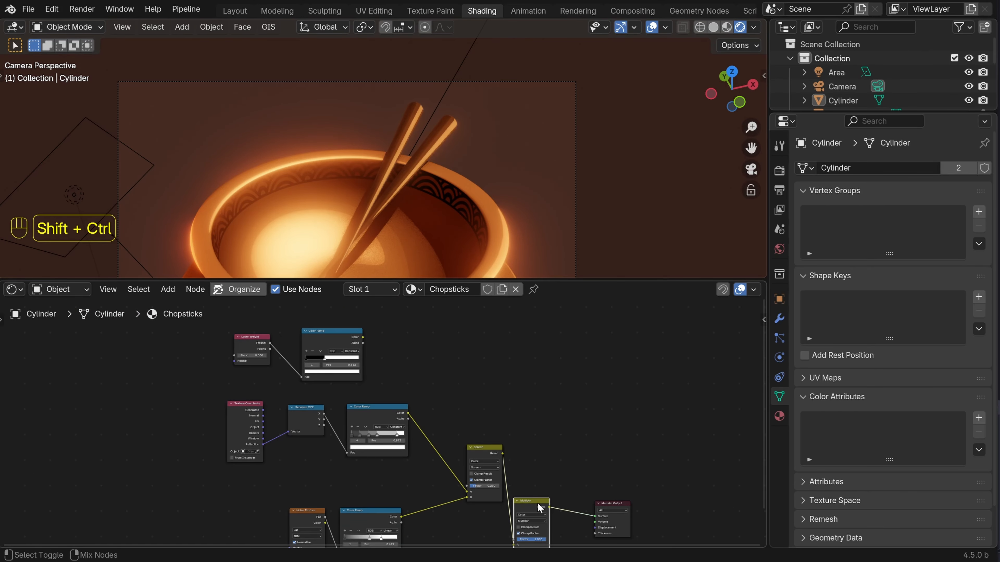
Add a Mix Color node with the Fresnel Color Ramp feeding A and the reflection Color Ramp feeding B
{"action": "scroll", "coordinate": [452, 405], "scroll_direction": "up", "scroll_amount": 2}
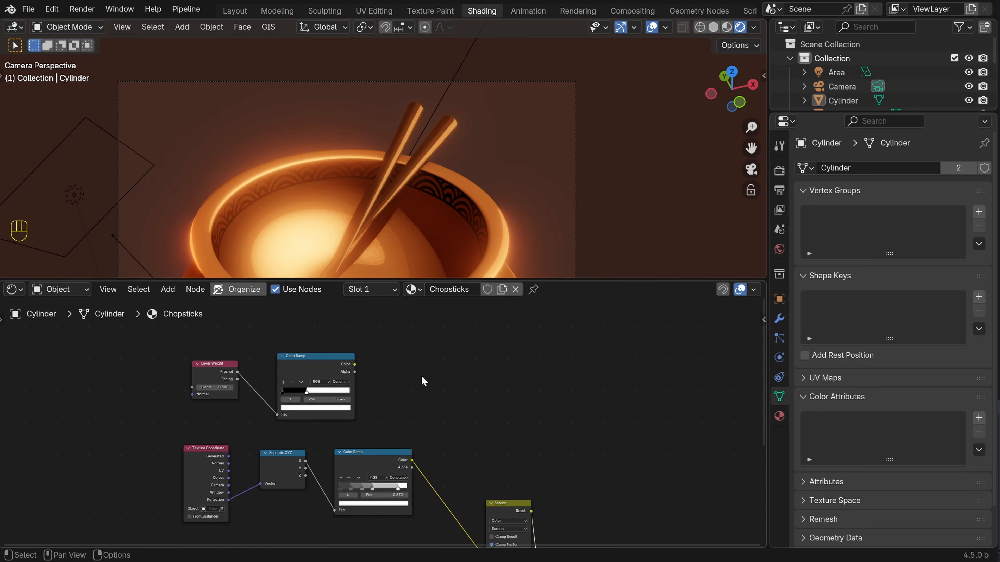
{"action": "scroll", "coordinate": [409, 378], "scroll_direction": "up", "scroll_amount": 3}
{"action": "key", "text": "shift+a"}
{"action": "left_click", "coordinate": [386, 296]}
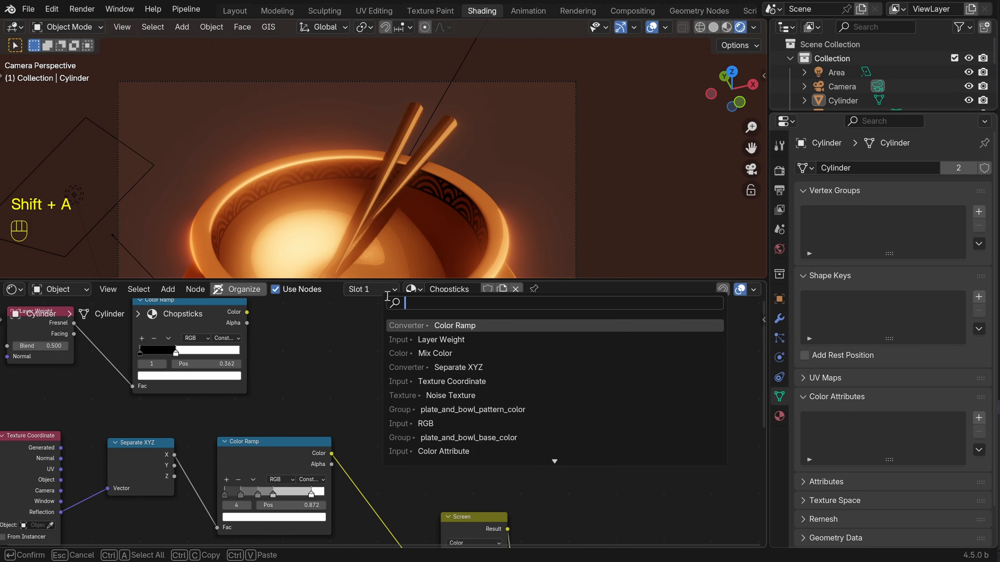
{"action": "type", "text": "mix"}
{"action": "key", "text": "Down"}
{"action": "key", "text": "Down"}
{"action": "key", "text": "Return"}
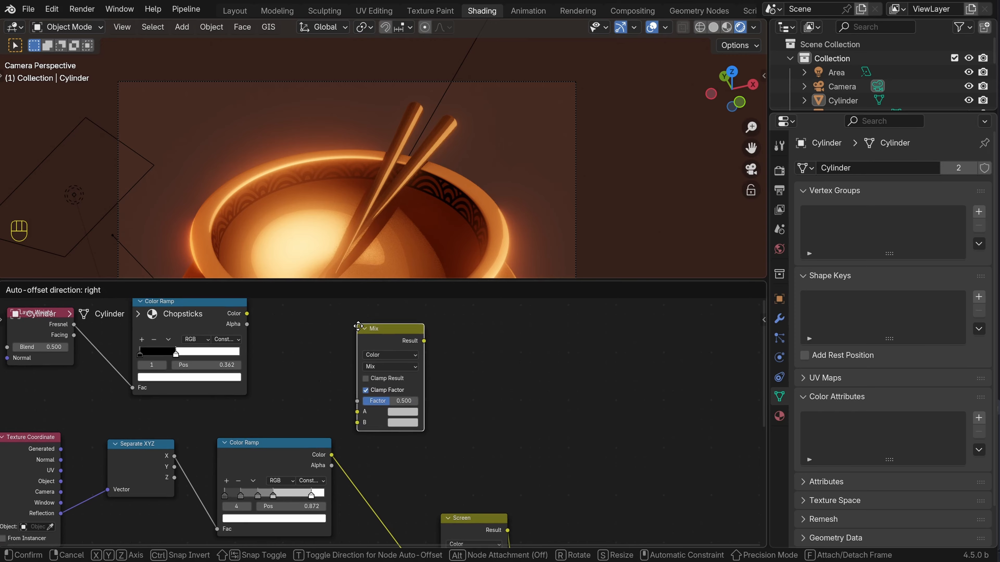
{"action": "right_click", "coordinate": [278, 345]}
{"action": "left_click_drag", "start_coordinate": [247, 314], "coordinate": [385, 424]}
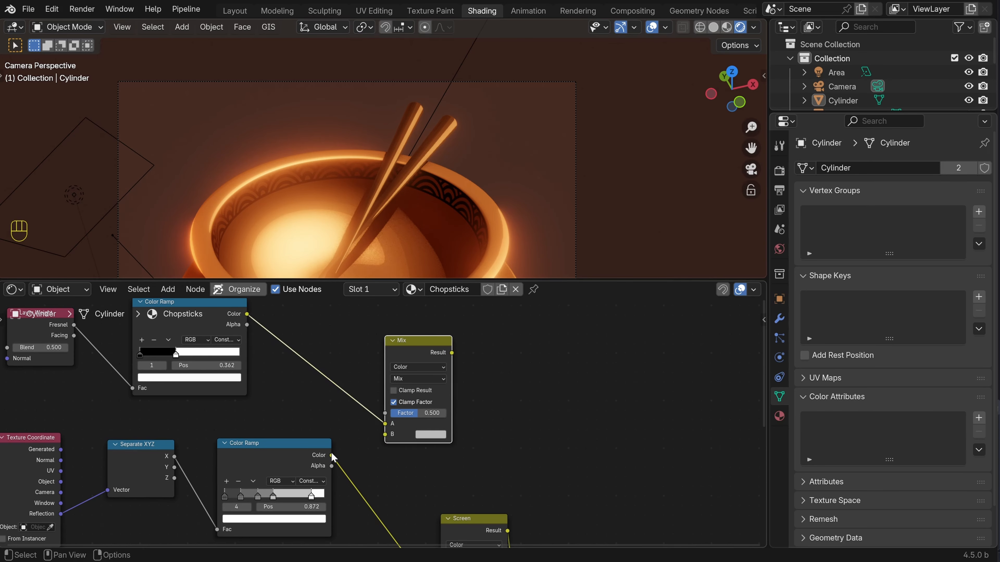
{"action": "left_click_drag", "start_coordinate": [332, 456], "coordinate": [386, 435]}
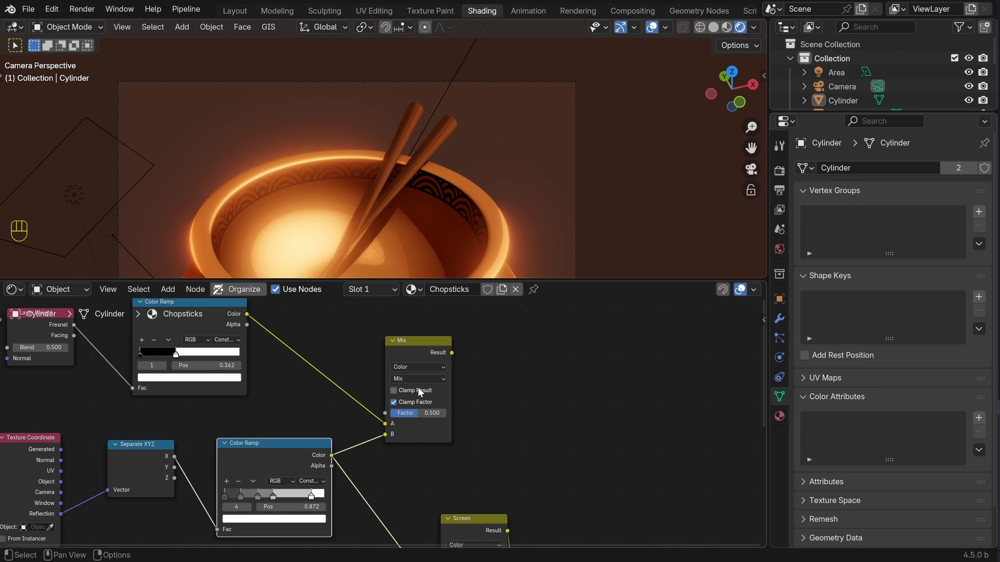
Set the new Mix node to Screen with factor 1.000 and feed its Result into the existing Screen node's A input
{"action": "left_click", "coordinate": [406, 378]}
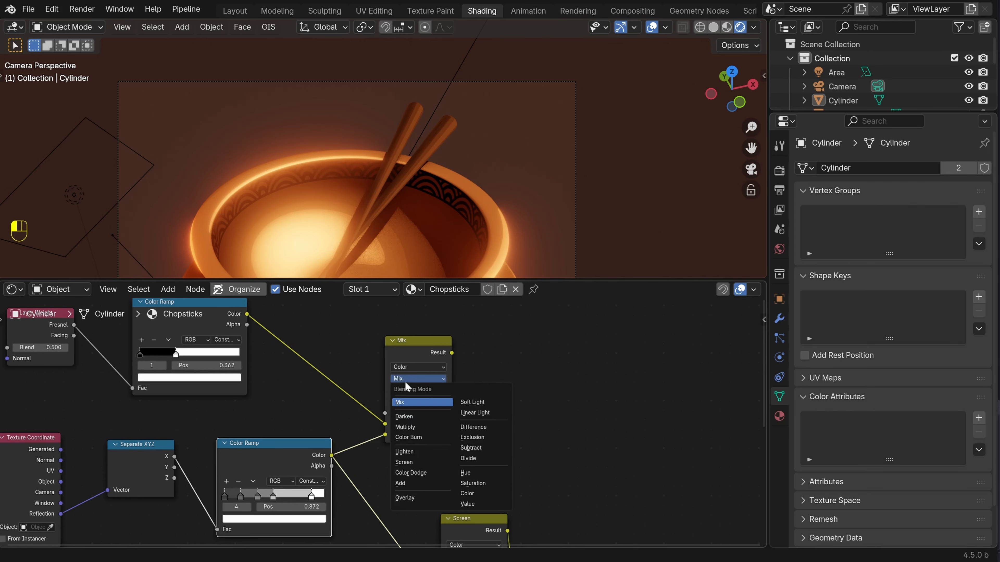
{"action": "left_click", "coordinate": [416, 463]}
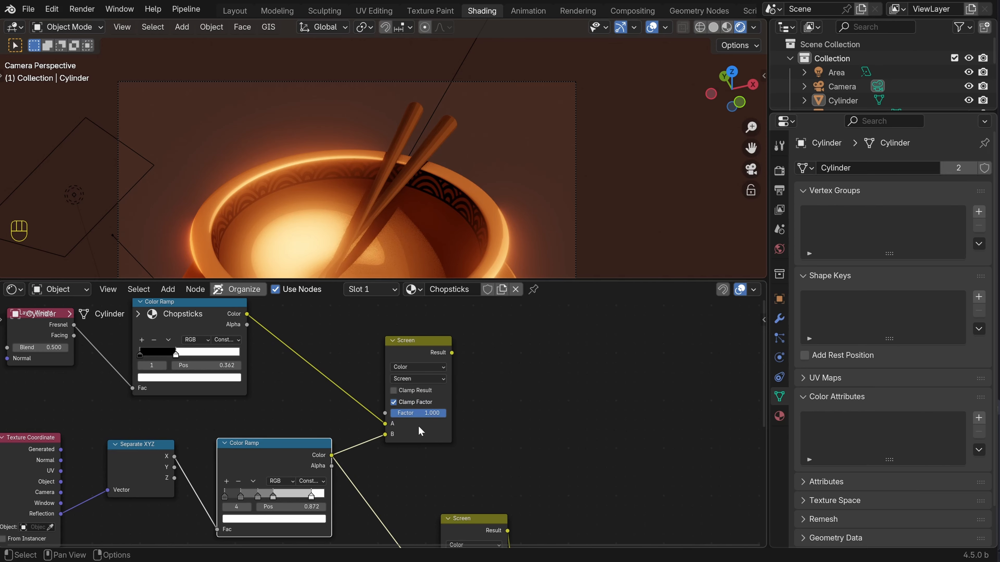
{"action": "scroll", "coordinate": [432, 413], "scroll_direction": "down", "scroll_amount": 2}
{"action": "scroll", "coordinate": [440, 408], "scroll_direction": "left", "scroll_amount": 2, "text": "ctrl"}
{"action": "left_click_drag", "start_coordinate": [472, 370], "coordinate": [468, 480]}
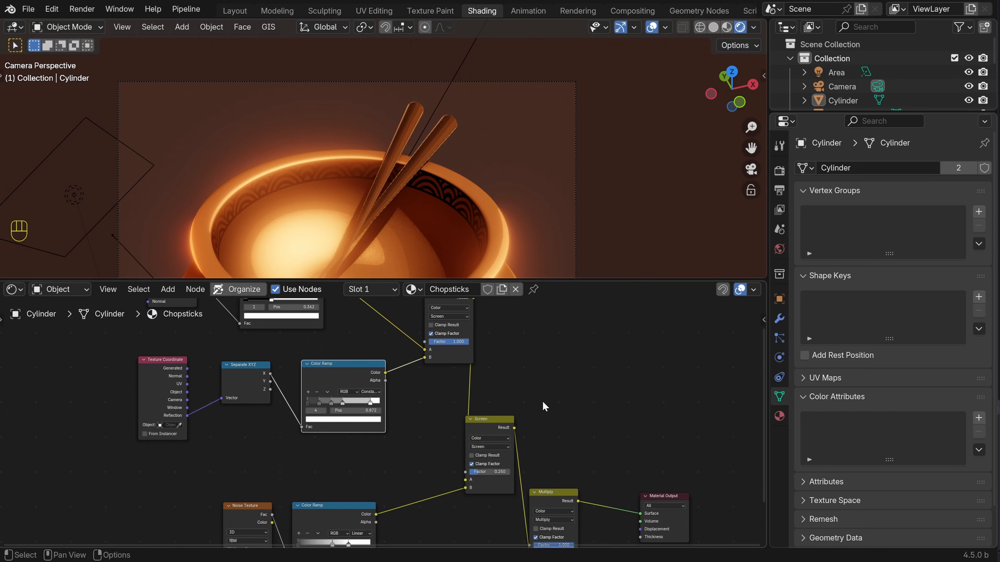
Set the value of the reflection Color Ramp's white stop to 2 and check the highlight on the chopsticks
{"action": "scroll", "coordinate": [478, 175], "scroll_direction": "up", "scroll_amount": 3}
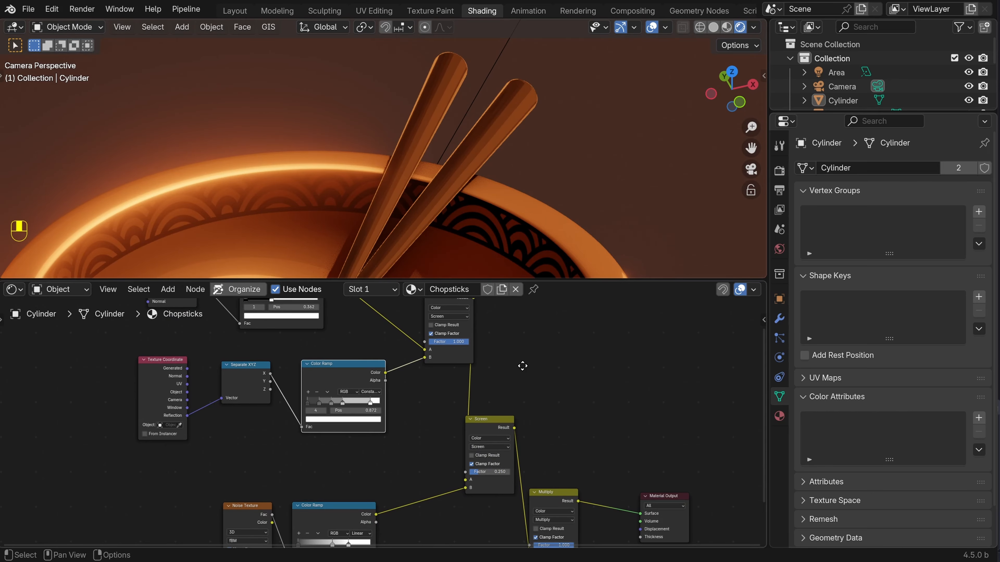
{"action": "middle_click_drag", "start_coordinate": [522, 364], "coordinate": [521, 445]}
{"action": "scroll", "coordinate": [522, 445], "scroll_direction": "up", "scroll_amount": 4}
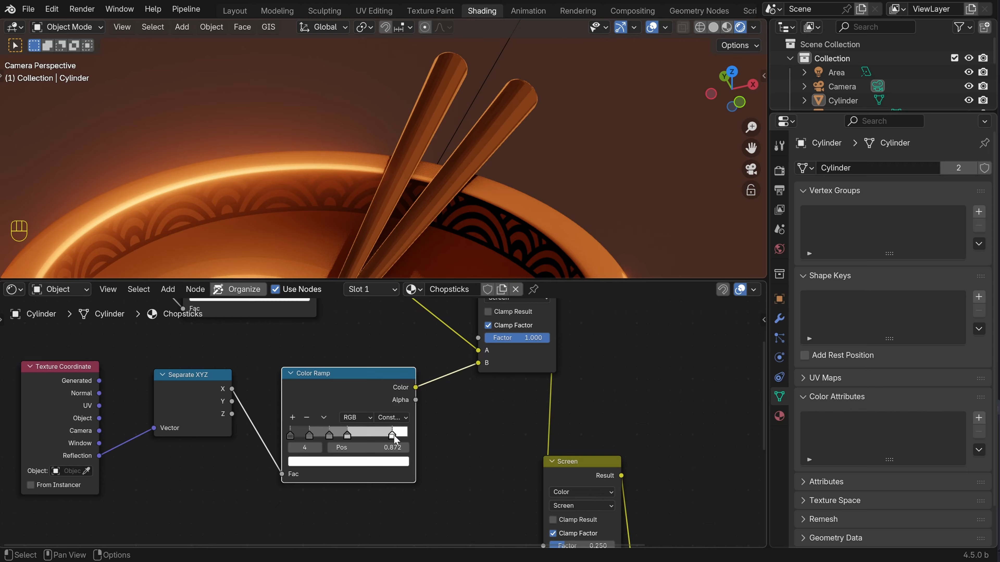
{"action": "left_click", "coordinate": [385, 462]}
{"action": "double_click", "coordinate": [332, 417]}
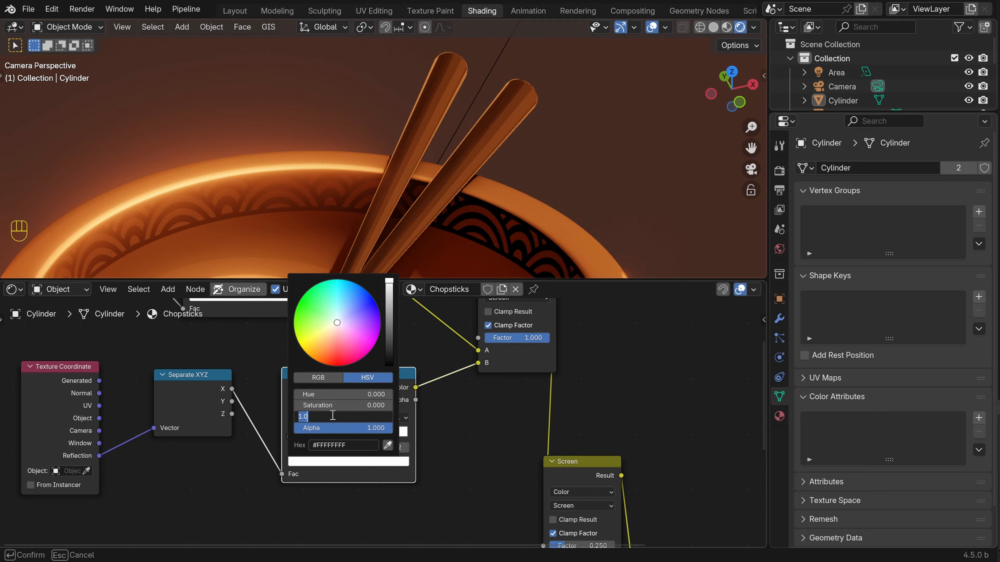
{"action": "type", "text": "2"}
{"action": "key", "text": "Return"}
{"action": "scroll", "coordinate": [540, 154], "scroll_direction": "down", "scroll_amount": 4}
{"action": "scroll", "coordinate": [474, 140], "scroll_direction": "up", "scroll_amount": 2}
{"action": "middle_click_drag", "start_coordinate": [466, 163], "coordinate": [443, 195], "text": "shift"}
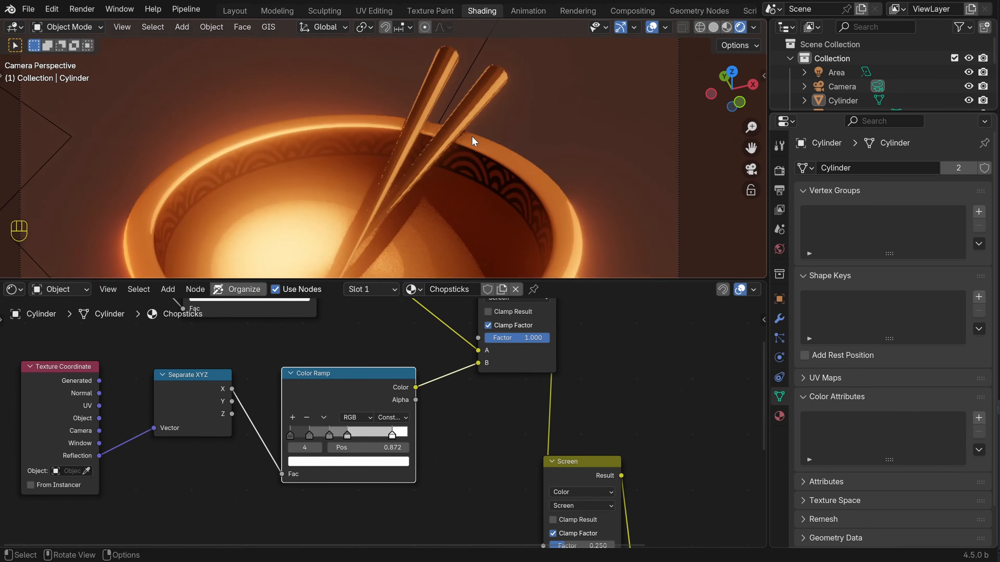
Examine the chopsticks' rim highlight up close, the Fresnel Color Ramp's white stop and the overall look of the bowl scene
{"action": "scroll", "coordinate": [493, 145], "scroll_direction": "up", "scroll_amount": 3}
{"action": "scroll", "coordinate": [511, 111], "scroll_direction": "up", "scroll_amount": 2}
{"action": "middle_click_drag", "start_coordinate": [536, 71], "coordinate": [477, 130], "text": "shift"}
{"action": "scroll", "coordinate": [433, 356], "scroll_direction": "down", "scroll_amount": 8}
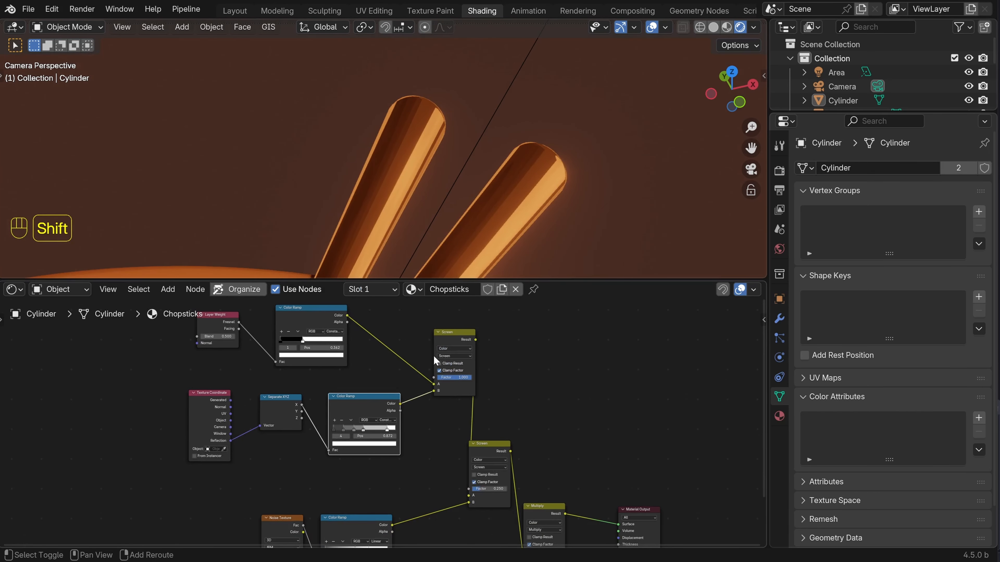
{"action": "middle_click_drag", "start_coordinate": [433, 355], "coordinate": [460, 456], "text": "shift"}
{"action": "scroll", "coordinate": [460, 456], "scroll_direction": "up", "scroll_amount": 6}
{"action": "scroll", "coordinate": [460, 456], "scroll_direction": "up", "scroll_amount": 2}
{"action": "middle_click_drag", "start_coordinate": [459, 505], "coordinate": [535, 446]}
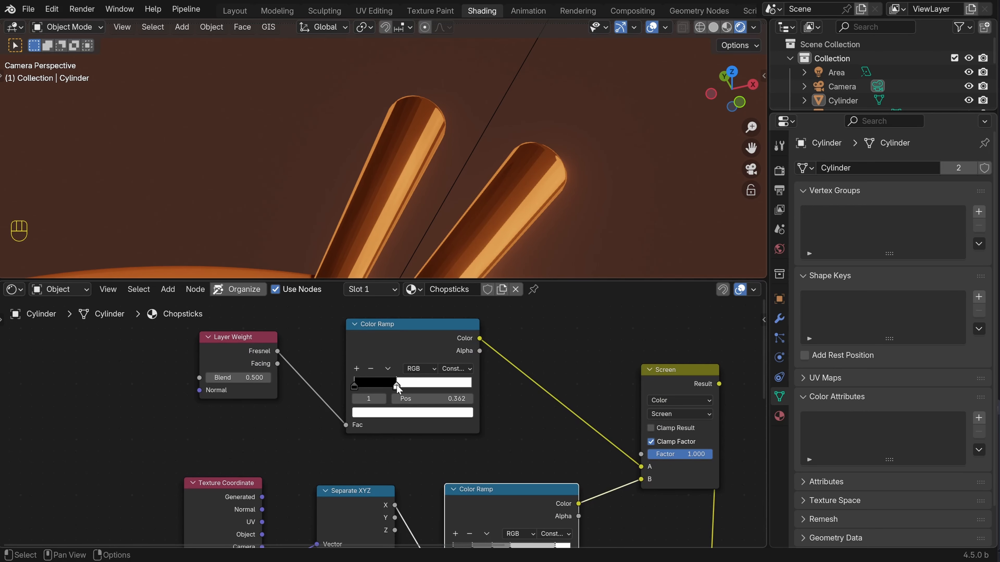
{"action": "left_click", "coordinate": [418, 414]}
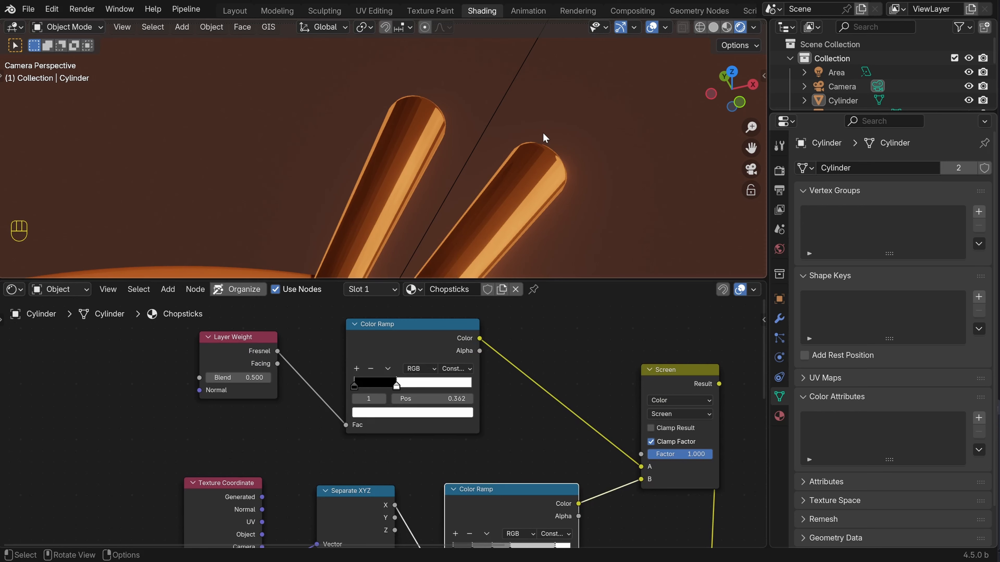
{"action": "scroll", "coordinate": [543, 133], "scroll_direction": "down", "scroll_amount": 4}
{"action": "scroll", "coordinate": [522, 163], "scroll_direction": "down", "scroll_amount": 3}
{"action": "middle_click_drag", "start_coordinate": [459, 201], "coordinate": [512, 125], "text": "shift"}
{"action": "scroll", "coordinate": [512, 124], "scroll_direction": "down", "scroll_amount": 2}
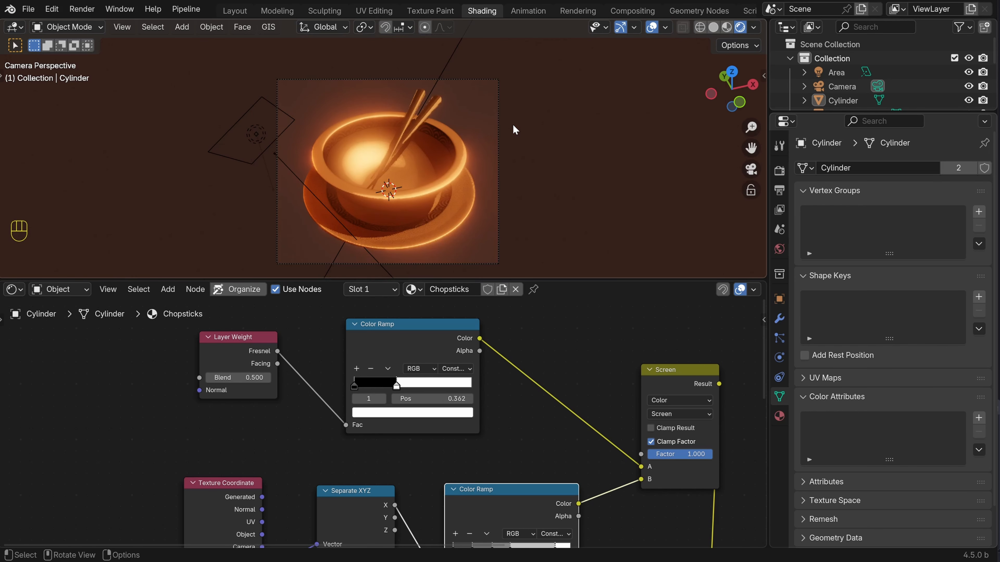
Unhide all hidden objects in the scene and check them in the camera view
{"action": "scroll", "coordinate": [513, 130], "scroll_direction": "up", "scroll_amount": 3}
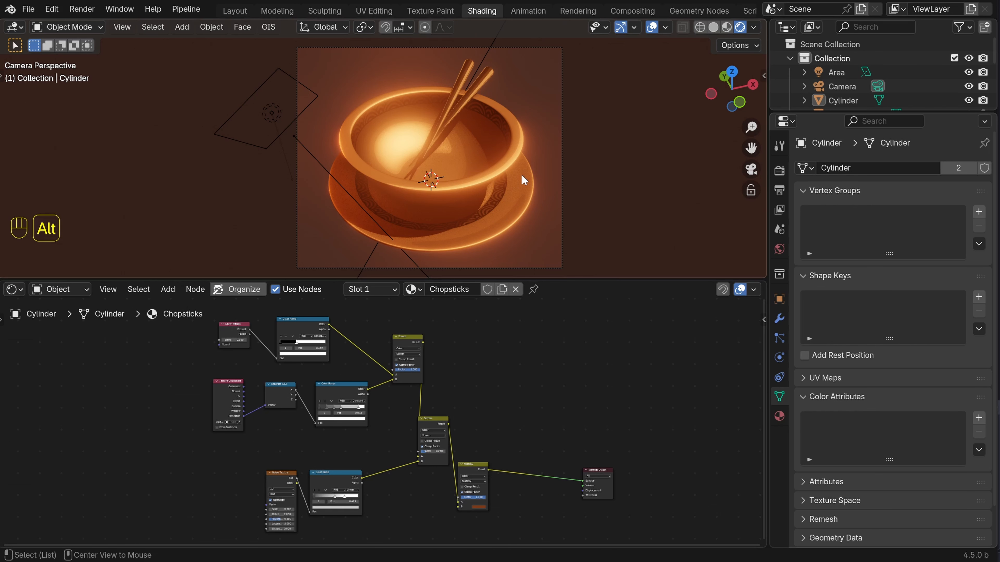
{"action": "key", "text": "alt+h"}
{"action": "scroll", "coordinate": [504, 175], "scroll_direction": "down", "scroll_amount": 4}
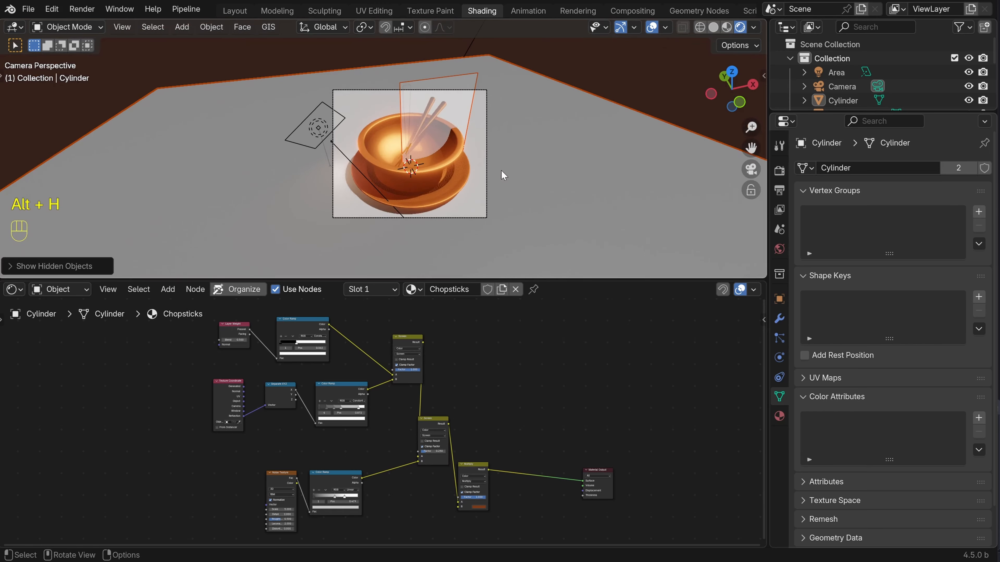
{"action": "scroll", "coordinate": [443, 118], "scroll_direction": "up", "scroll_amount": 2}
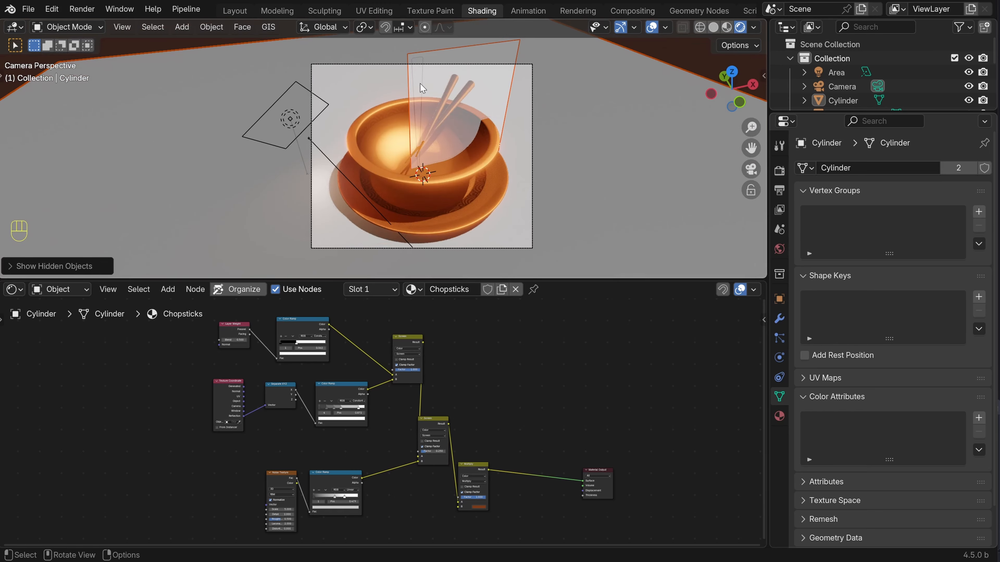
Move the Model_Reference.jpg reference image into a new collection named Hidden and exclude that collection from the view layer
{"action": "left_click", "coordinate": [424, 89]}
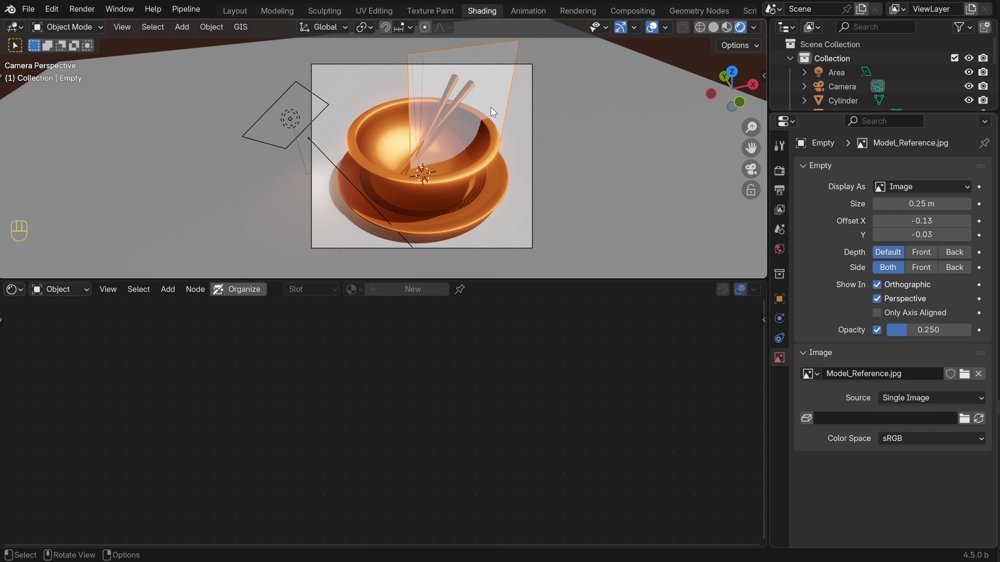
{"action": "middle_click_drag", "start_coordinate": [492, 106], "coordinate": [493, 115], "text": "shift"}
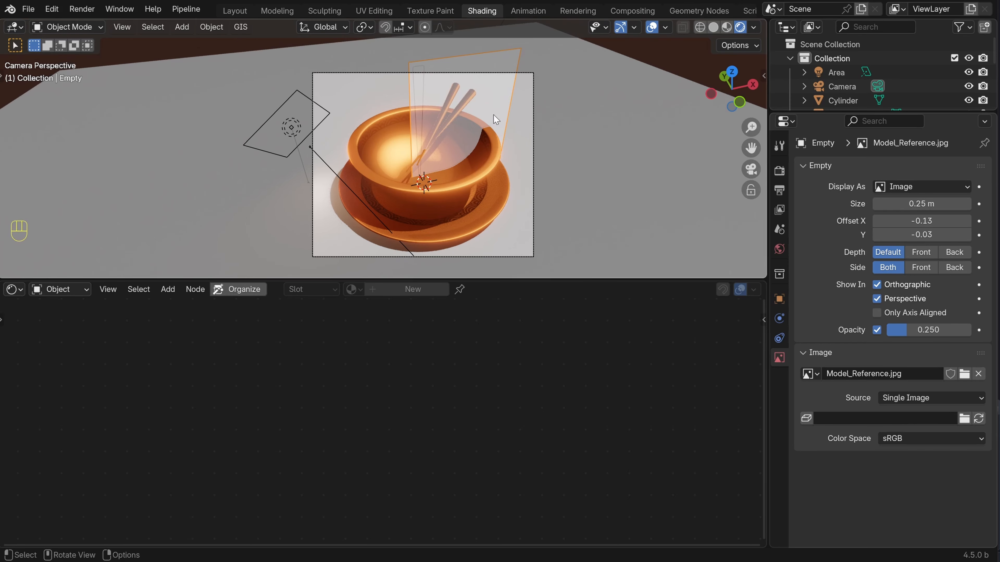
{"action": "key", "text": "m"}
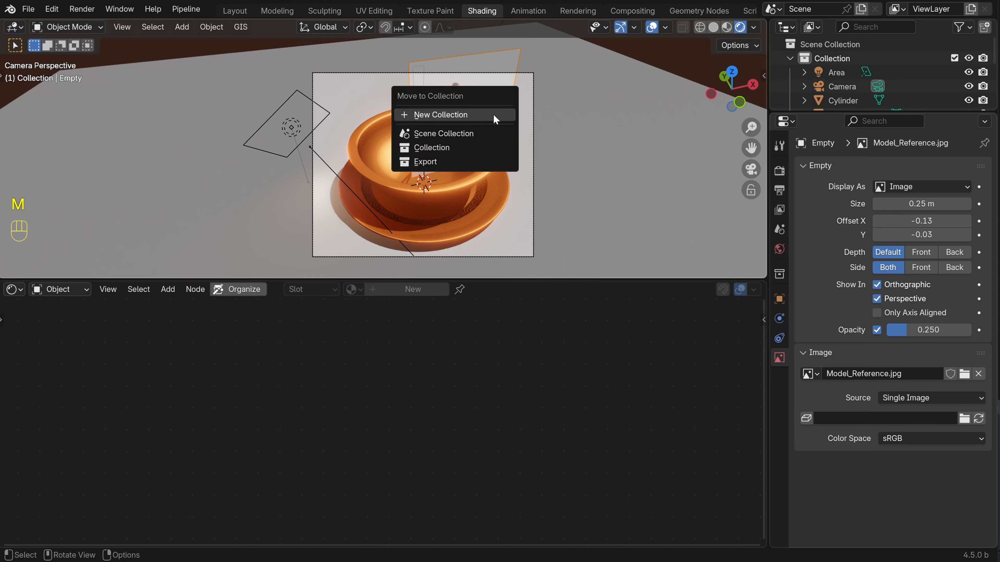
{"action": "left_click", "coordinate": [494, 117]}
{"action": "type", "text": "Hi"}
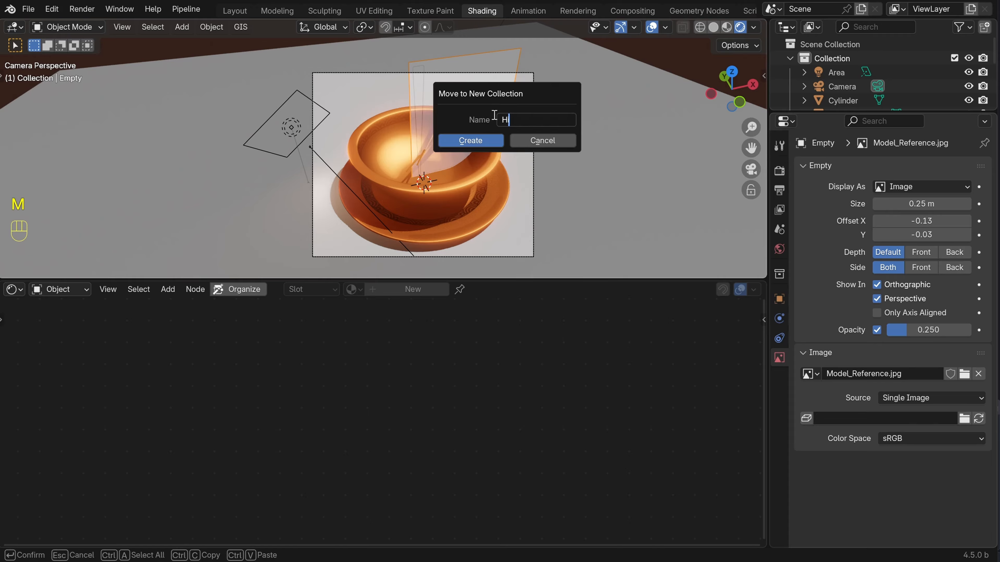
{"action": "type", "text": "dden"}
{"action": "key", "text": "Return"}
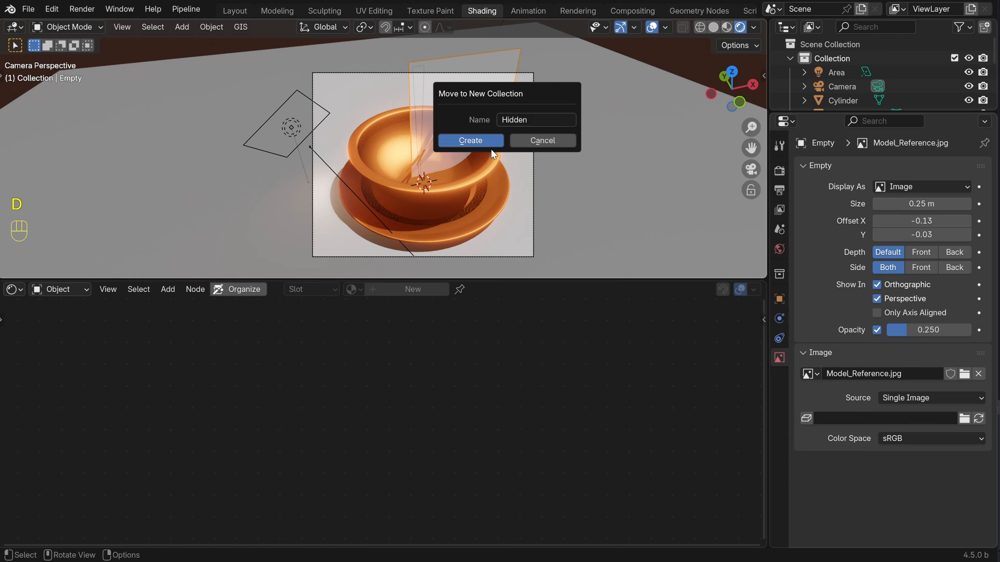
{"action": "left_click", "coordinate": [480, 141]}
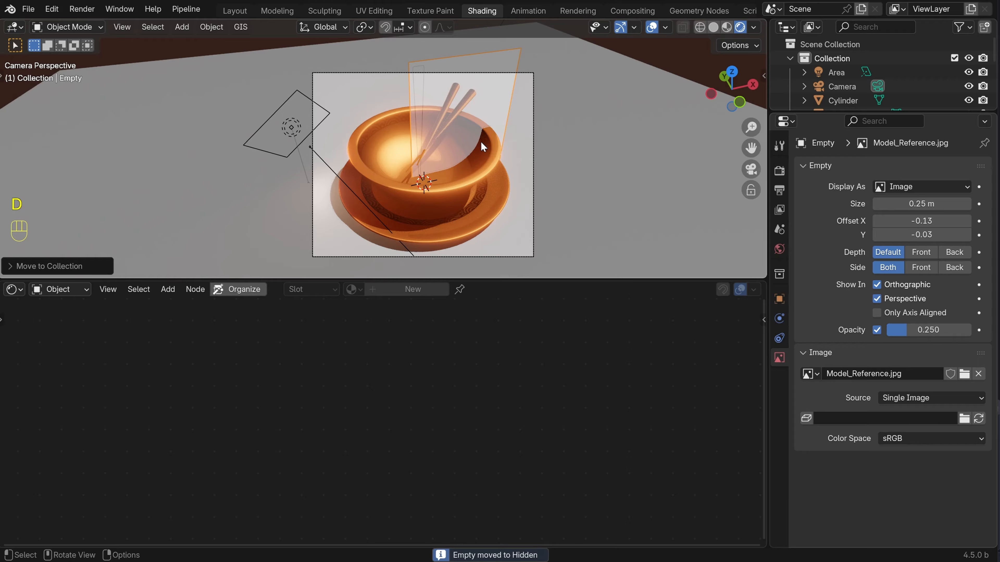
{"action": "scroll", "coordinate": [872, 78], "scroll_direction": "down", "scroll_amount": 5}
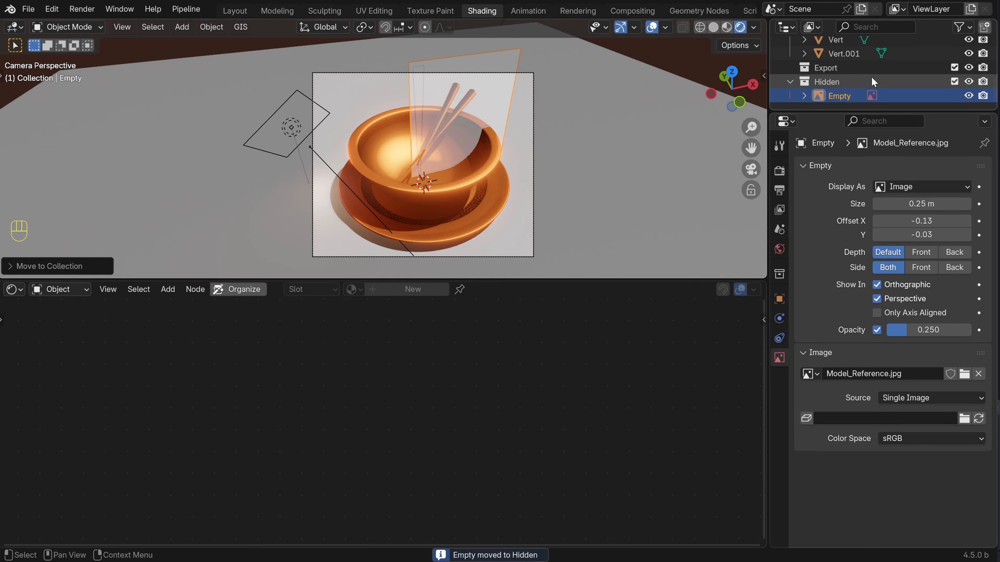
{"action": "left_click", "coordinate": [957, 82]}
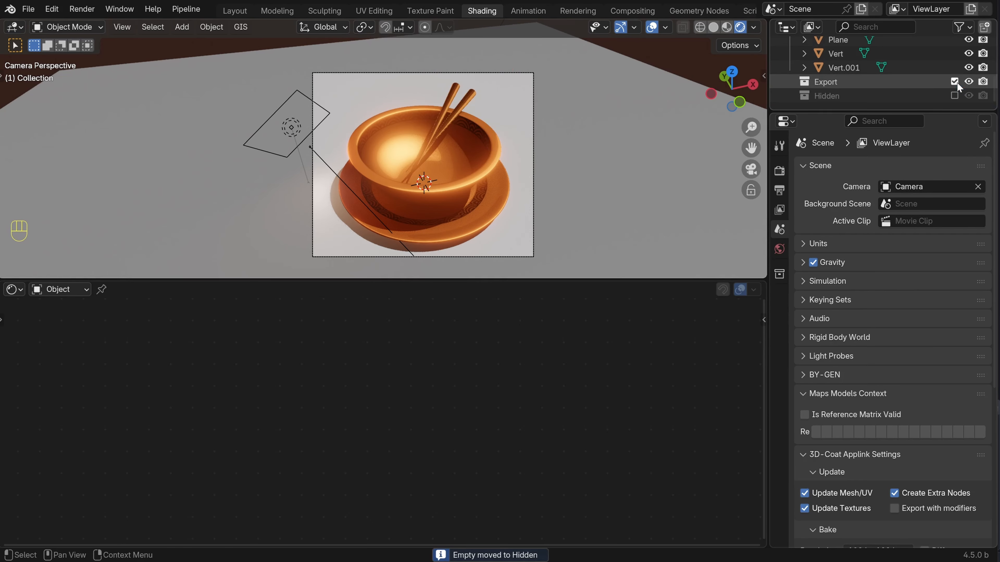
Link the Chopsticks material from the chopstick object to the ground plane
{"action": "left_click", "coordinate": [394, 97]}
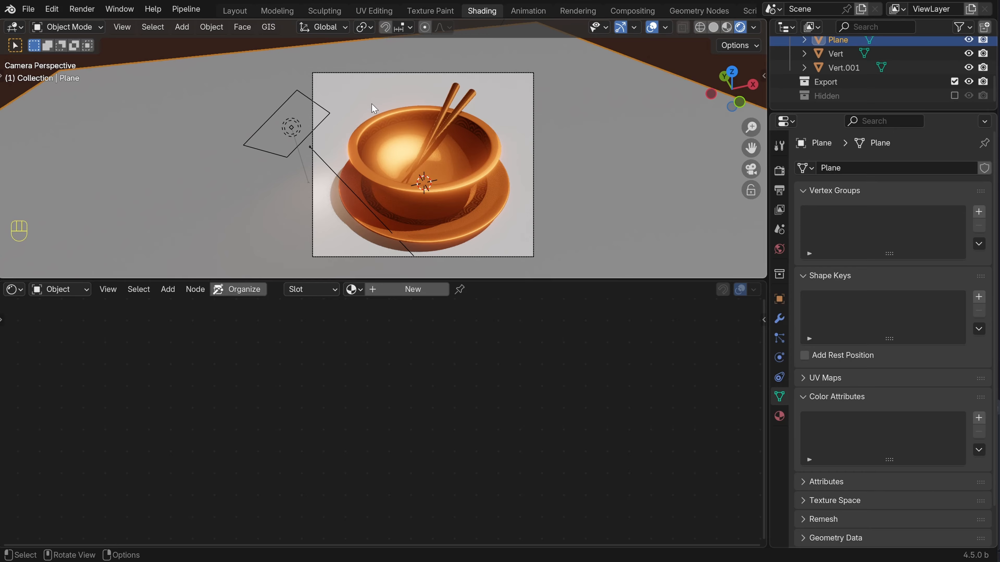
{"action": "key", "text": "shift"}
{"action": "left_click", "coordinate": [452, 101], "text": "shift"}
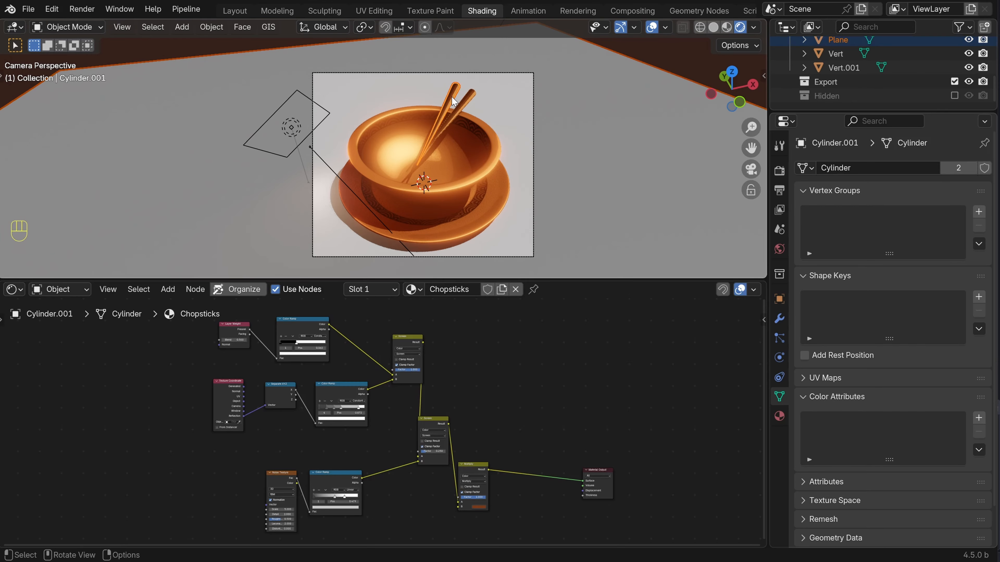
{"action": "key", "text": "ctrl+l"}
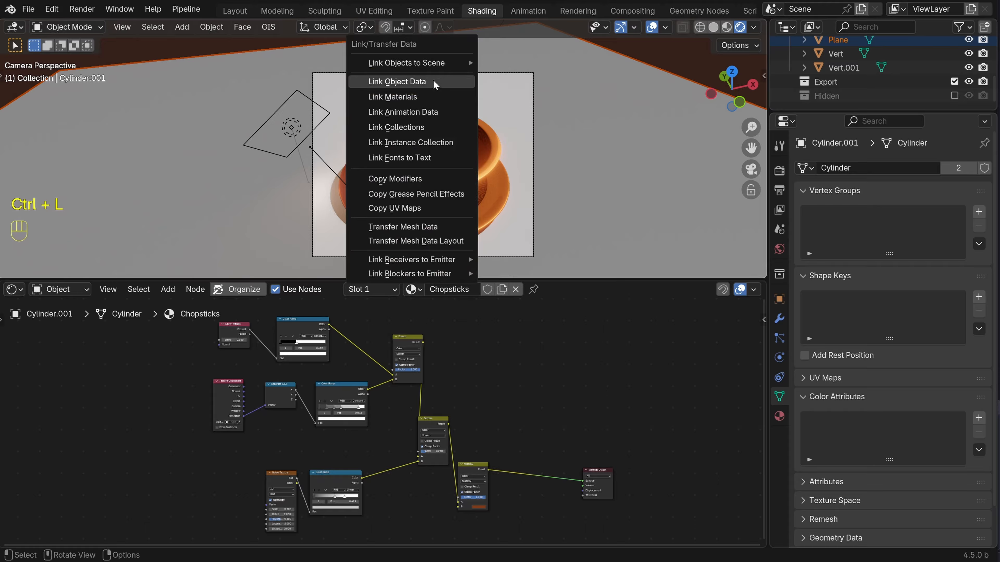
{"action": "left_click", "coordinate": [410, 99]}
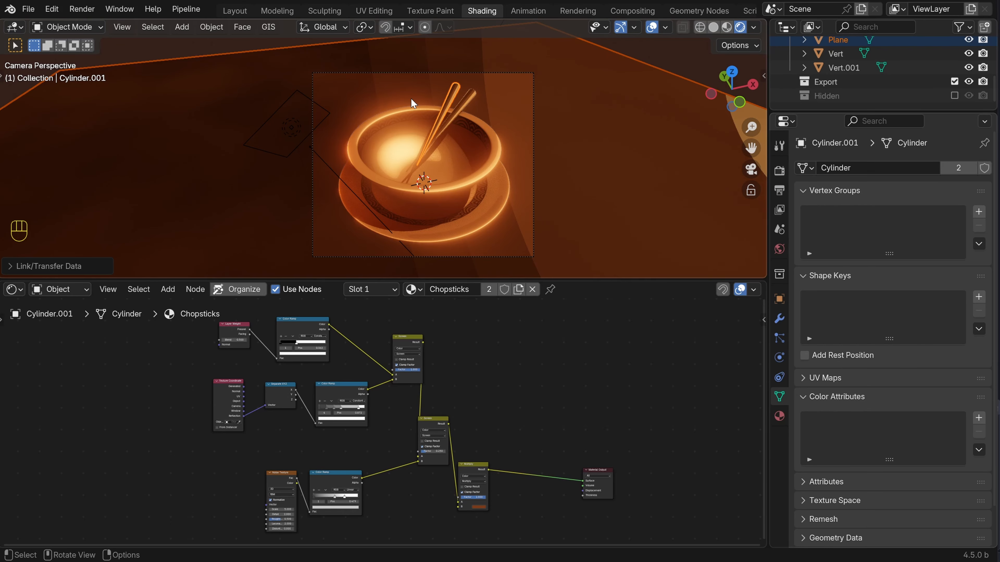
Make the ground plane's material a single-user copy and rename it Plane
{"action": "left_click", "coordinate": [336, 91]}
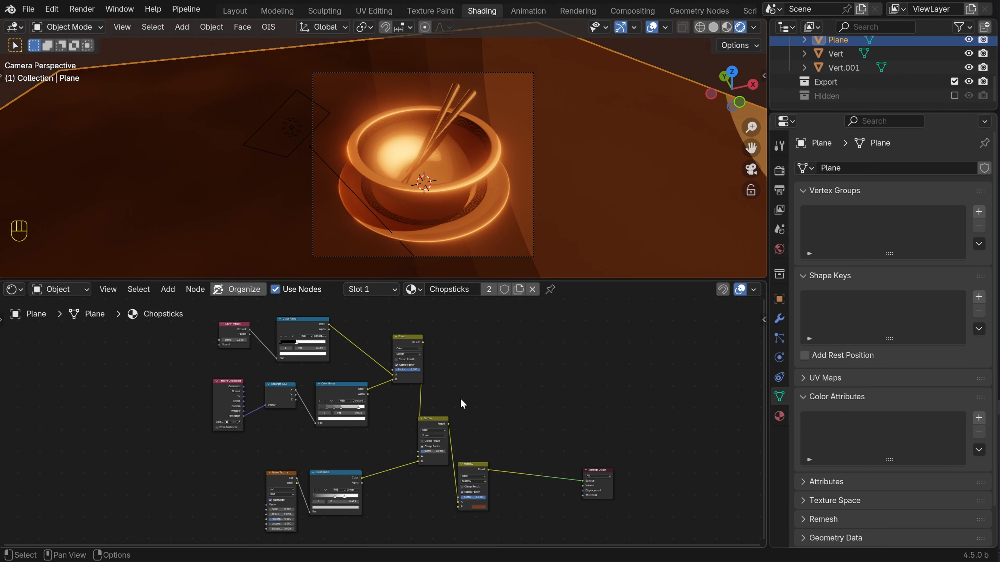
{"action": "left_click", "coordinate": [490, 289]}
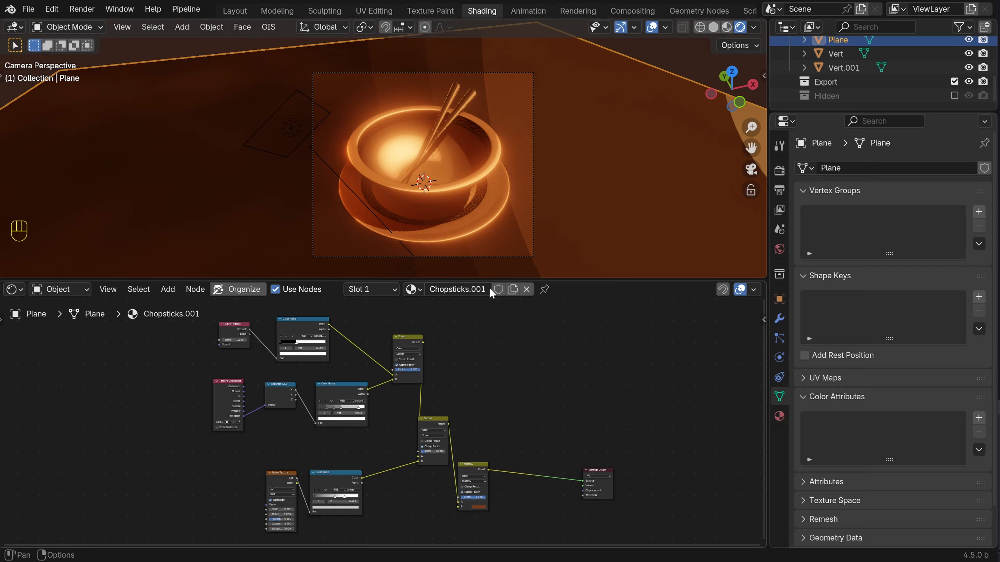
{"action": "left_click", "coordinate": [465, 290]}
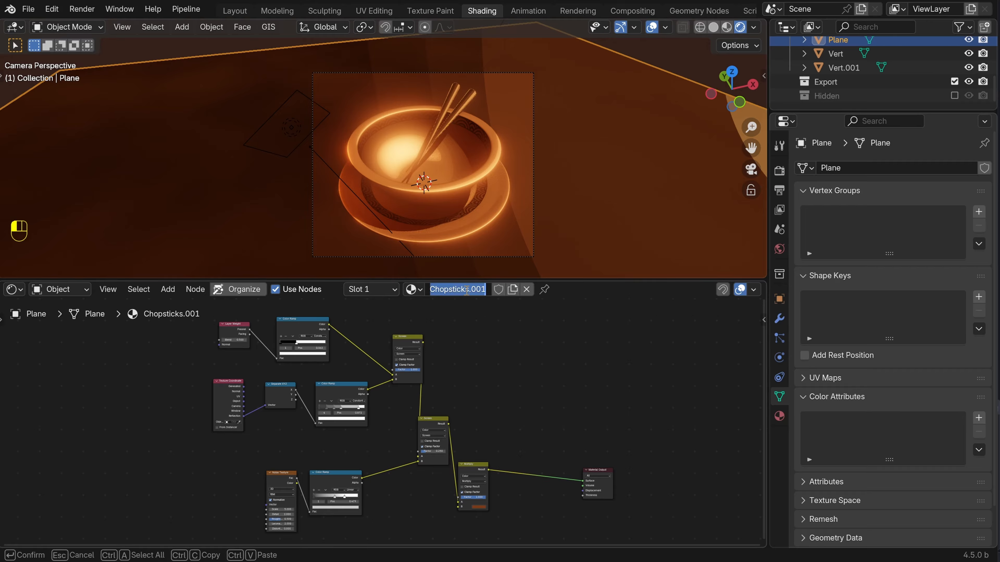
{"action": "type", "text": "Plane"}
{"action": "key", "text": "Return"}
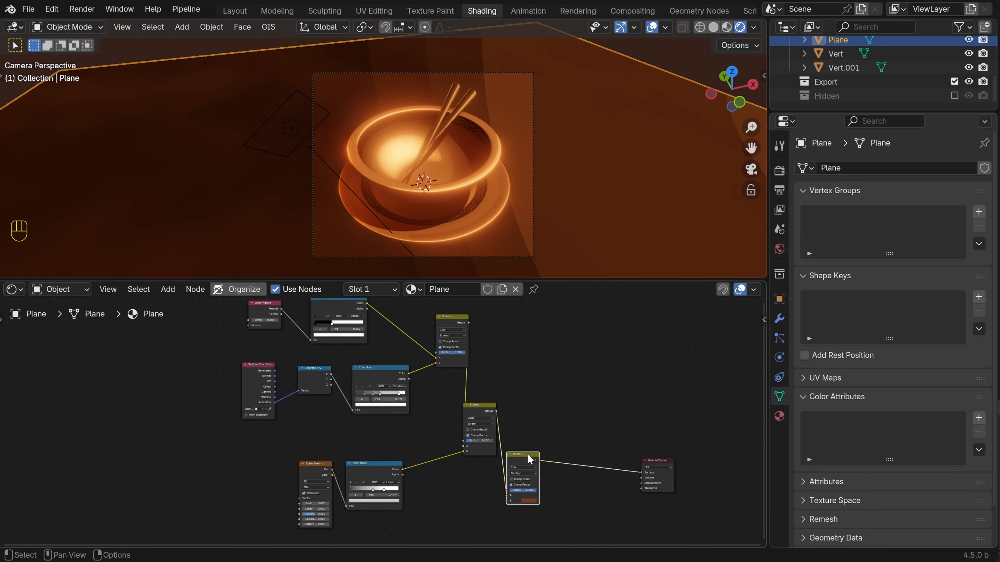
Delete the Layer Weight node, its Color Ramp and both Screen nodes from the Plane material
{"action": "middle_click_drag", "start_coordinate": [443, 399], "coordinate": [453, 437], "text": "shift"}
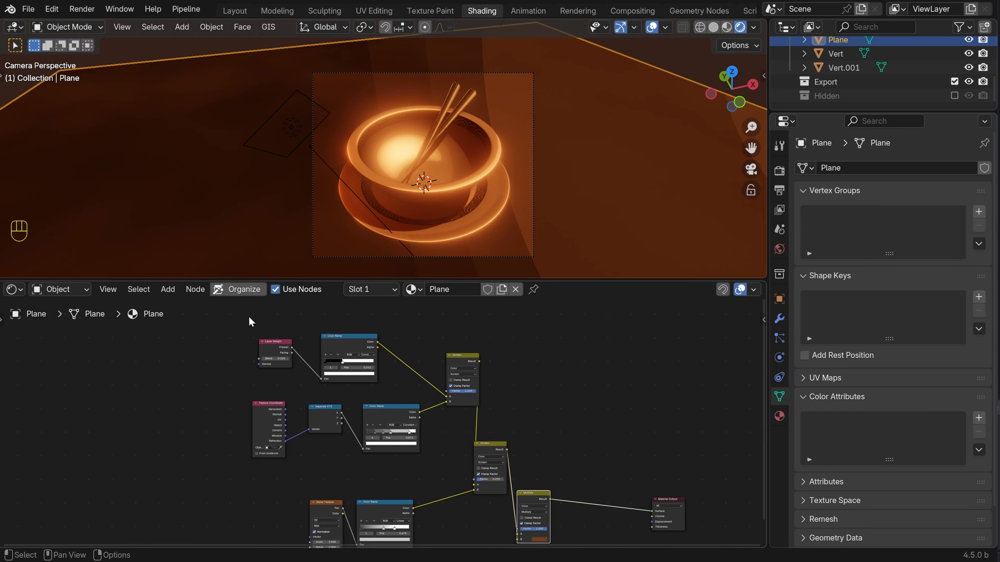
{"action": "left_click_drag", "start_coordinate": [233, 321], "coordinate": [530, 463]}
{"action": "key", "text": "Delete"}
{"action": "key", "text": "Delete"}
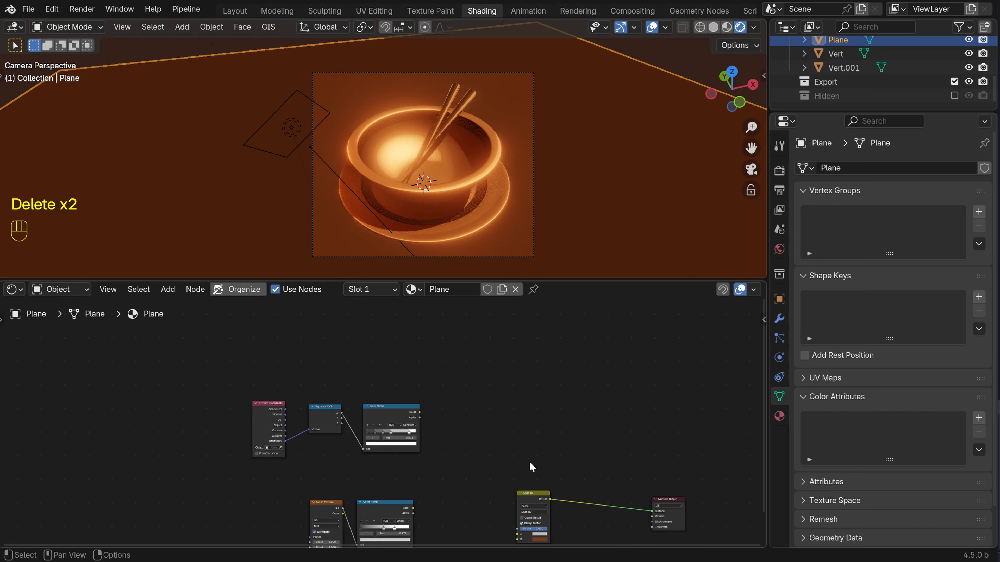
Connect the noise Color Ramp's Color to the Multiply node's A input and route the Multiply Result to the Material Output
{"action": "middle_click_drag", "start_coordinate": [472, 480], "coordinate": [439, 390]}
{"action": "scroll", "coordinate": [415, 418], "scroll_direction": "up", "scroll_amount": 1}
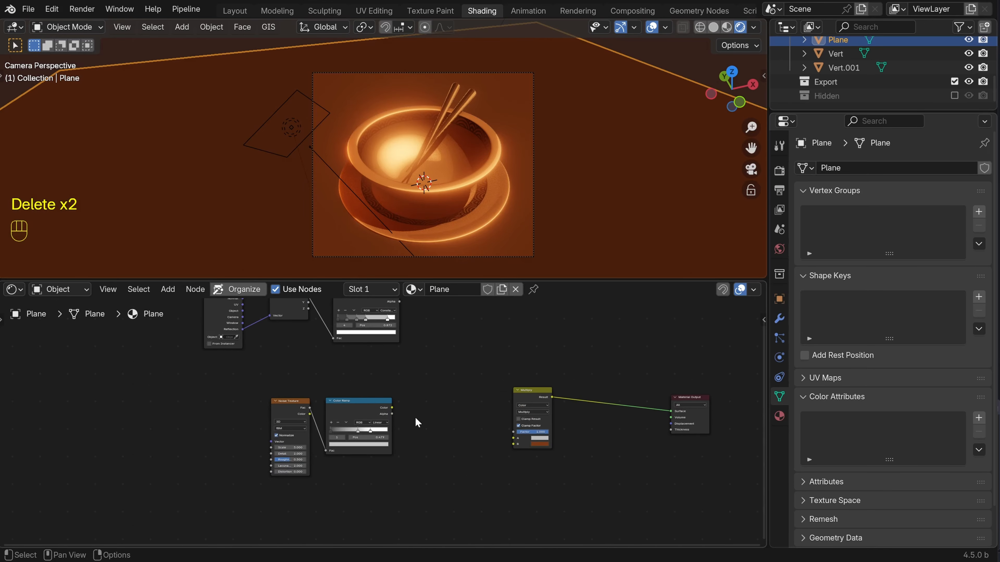
{"action": "left_click", "coordinate": [365, 408], "text": "ctrl+shift"}
{"action": "scroll", "coordinate": [381, 421], "scroll_direction": "up", "scroll_amount": 3}
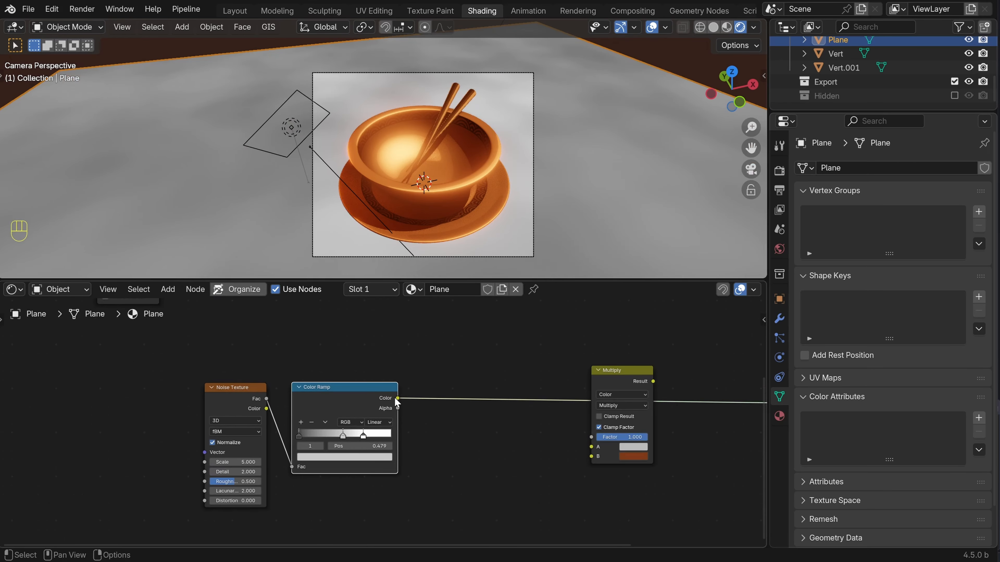
{"action": "left_click_drag", "start_coordinate": [398, 398], "coordinate": [591, 446]}
{"action": "left_click", "coordinate": [617, 385], "text": "ctrl+shift"}
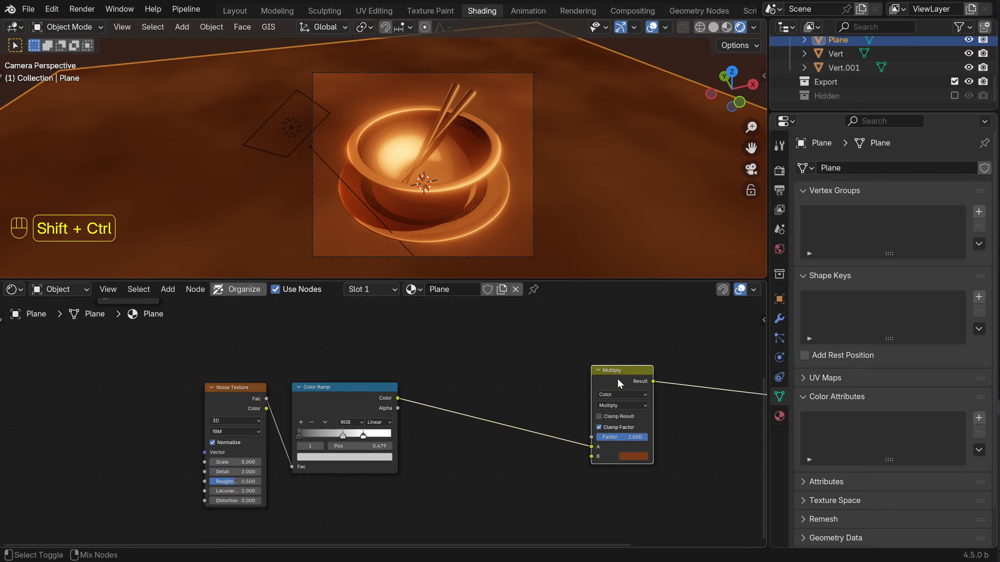
Add Texture Coordinate and Mapping nodes to the Noise Texture, feeding its Vector input from the Generated coordinates
{"action": "scroll", "coordinate": [469, 170], "scroll_direction": "up", "scroll_amount": 1}
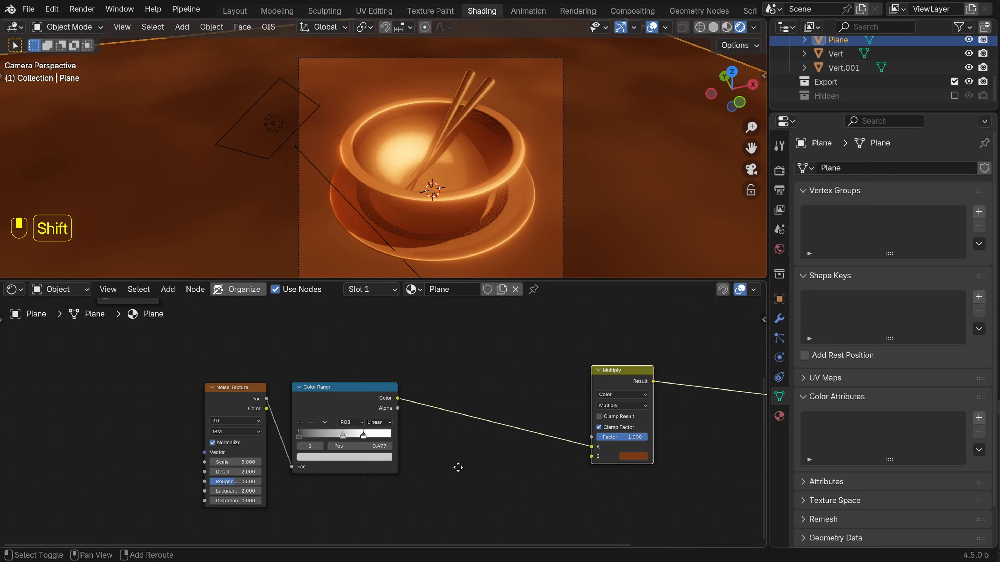
{"action": "middle_click_drag", "start_coordinate": [457, 467], "coordinate": [495, 378], "text": "shift"}
{"action": "scroll", "coordinate": [470, 185], "scroll_direction": "down", "scroll_amount": 1}
{"action": "middle_click_drag", "start_coordinate": [469, 184], "coordinate": [484, 155], "text": "shift"}
{"action": "scroll", "coordinate": [437, 423], "scroll_direction": "up", "scroll_amount": 2}
{"action": "middle_click_drag", "start_coordinate": [437, 423], "coordinate": [464, 484], "text": "shift"}
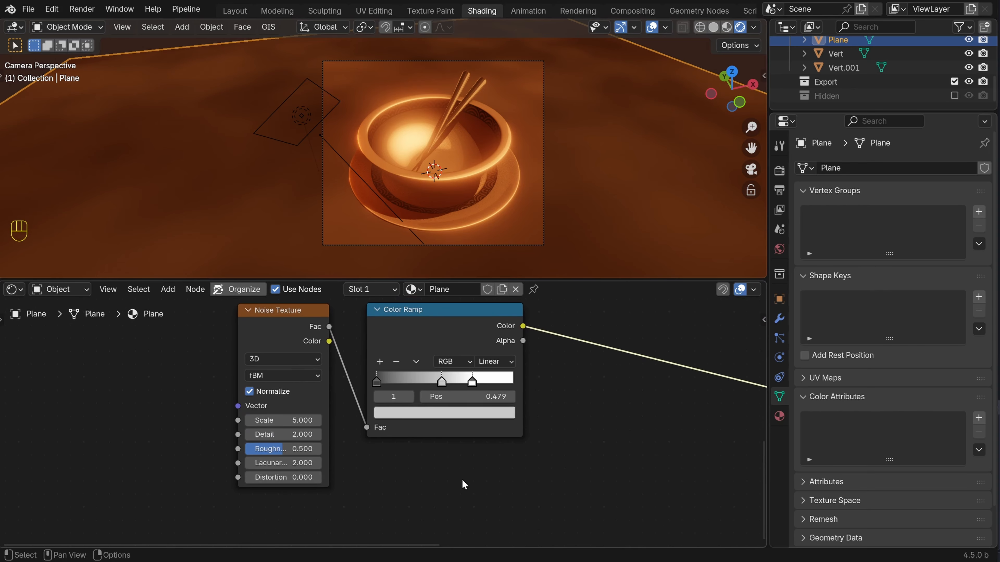
{"action": "scroll", "coordinate": [455, 468], "scroll_direction": "down", "scroll_amount": 5}
{"action": "middle_click_drag", "start_coordinate": [425, 453], "coordinate": [493, 463]}
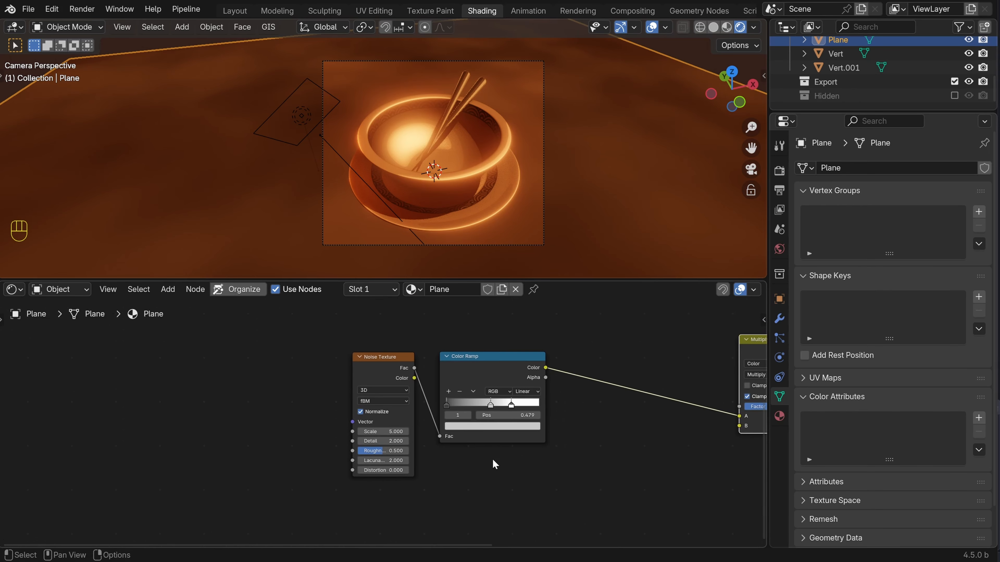
{"action": "scroll", "coordinate": [493, 463], "scroll_direction": "up", "scroll_amount": 3}
{"action": "left_click", "coordinate": [383, 360]}
{"action": "key", "text": "ctrl+t"}
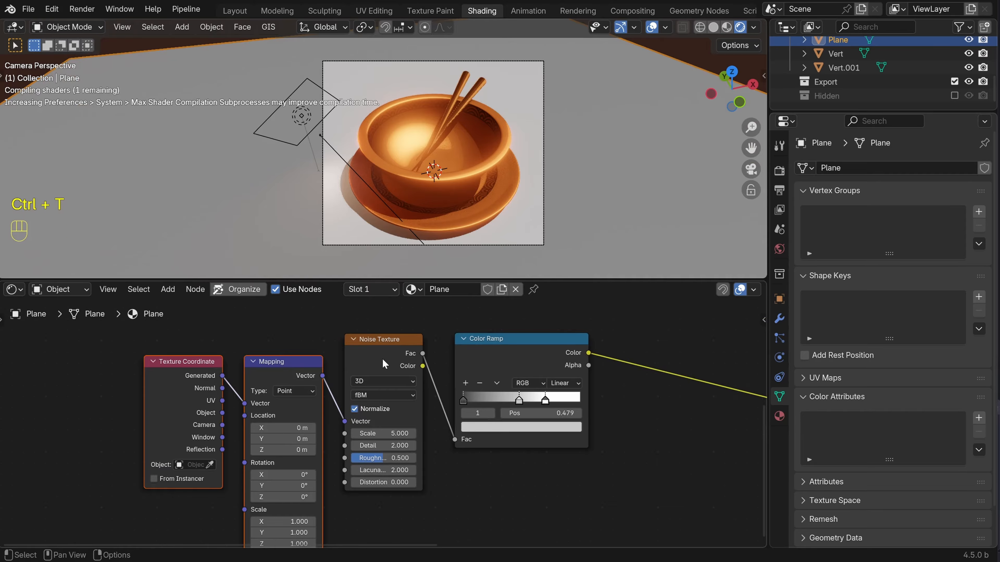
Stretch the noise into wood grain by lowering the Mapping node's Y scale to a strongly negative value
{"action": "middle_click_drag", "start_coordinate": [330, 477], "coordinate": [446, 409]}
{"action": "scroll", "coordinate": [447, 408], "scroll_direction": "up", "scroll_amount": 3}
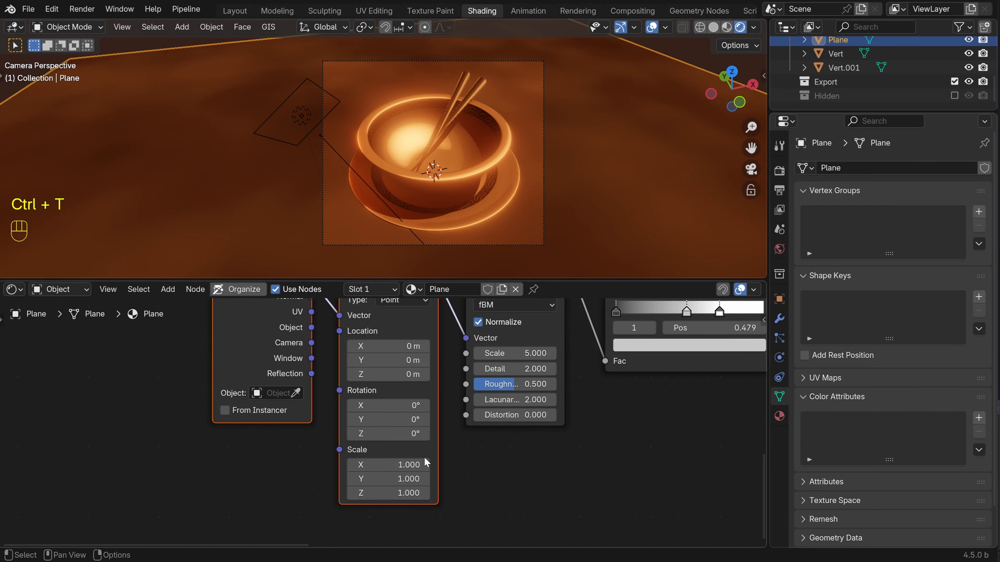
{"action": "scroll", "coordinate": [462, 457], "scroll_direction": "down", "scroll_amount": 2}
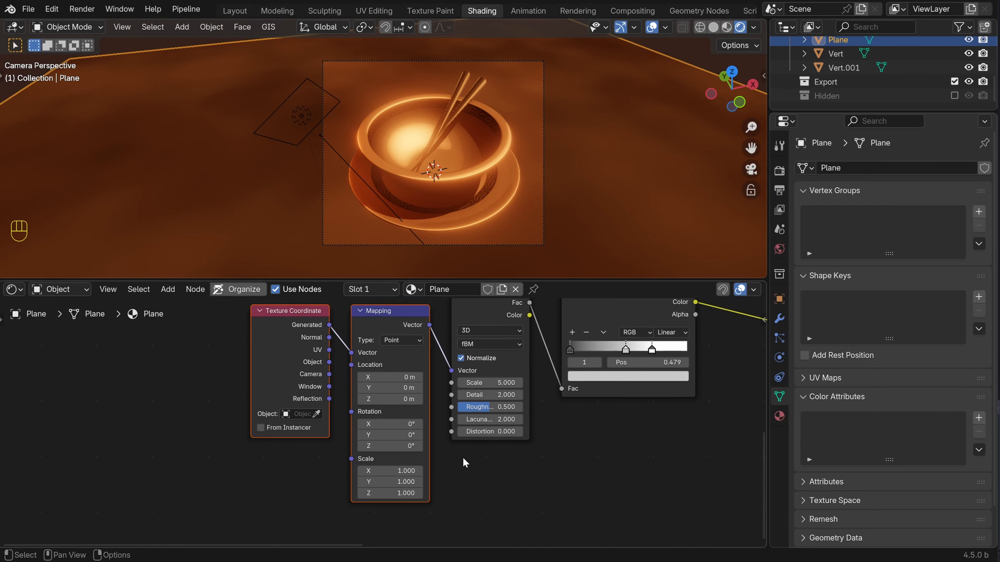
{"action": "left_click_drag", "start_coordinate": [394, 481], "coordinate": [79, 482]}
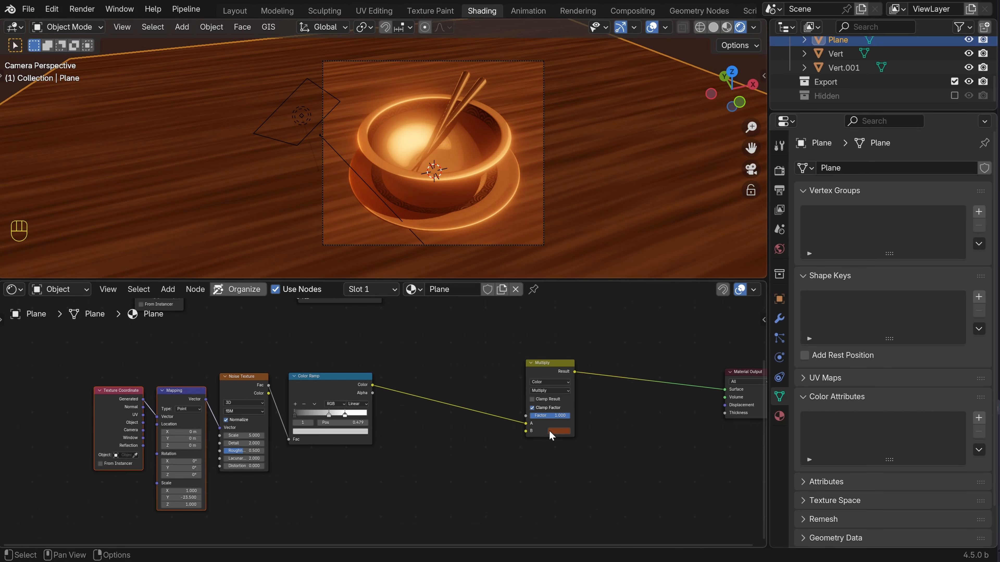
Change the Multiply node's B color to a brighter, lighter orange for the tabletop wood
{"action": "left_click", "coordinate": [551, 431]}
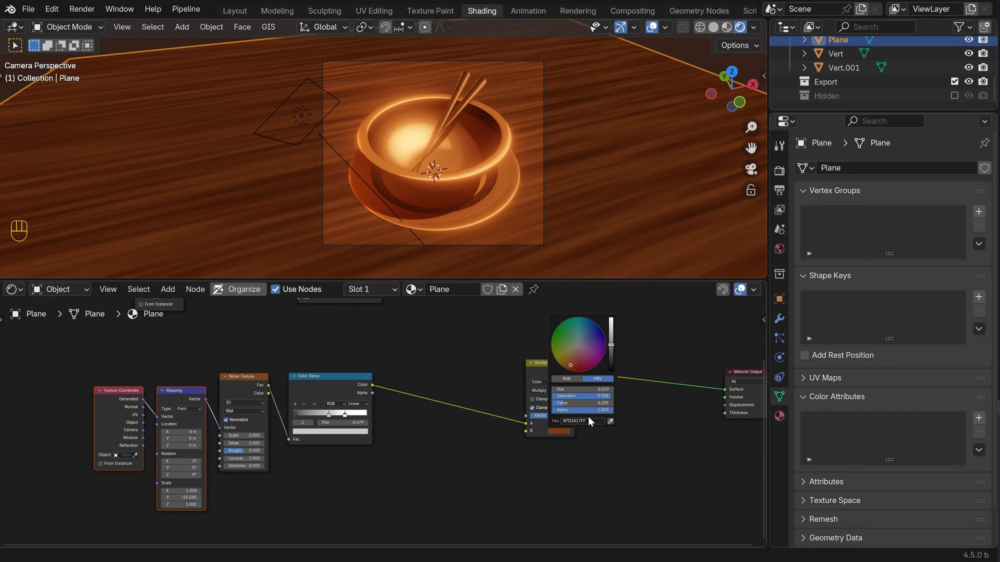
{"action": "scroll", "coordinate": [707, 437], "scroll_direction": "up", "scroll_amount": 5}
{"action": "middle_click_drag", "start_coordinate": [707, 436], "coordinate": [630, 406]}
{"action": "scroll", "coordinate": [631, 406], "scroll_direction": "up", "scroll_amount": 6}
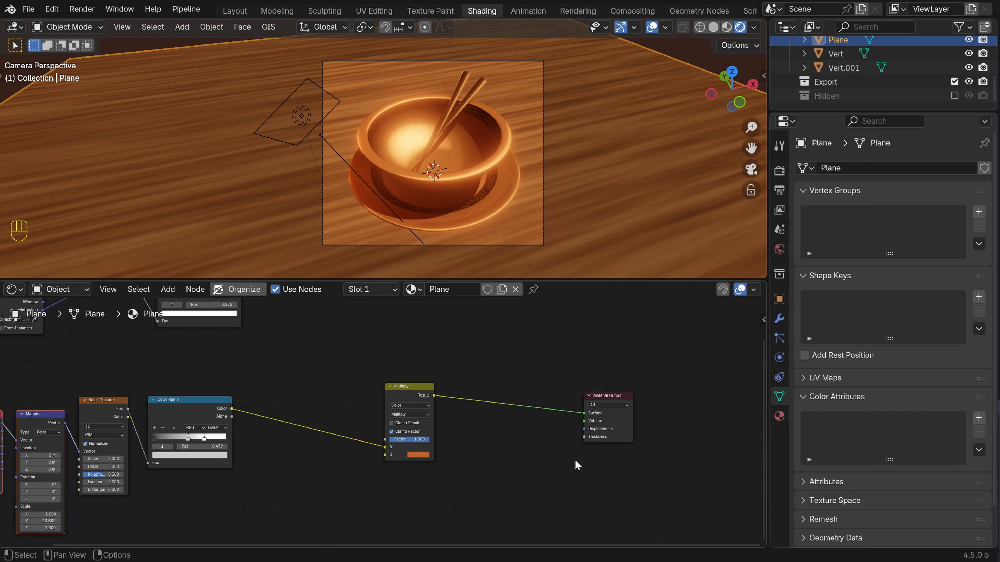
{"action": "scroll", "coordinate": [574, 459], "scroll_direction": "up", "scroll_amount": 2}
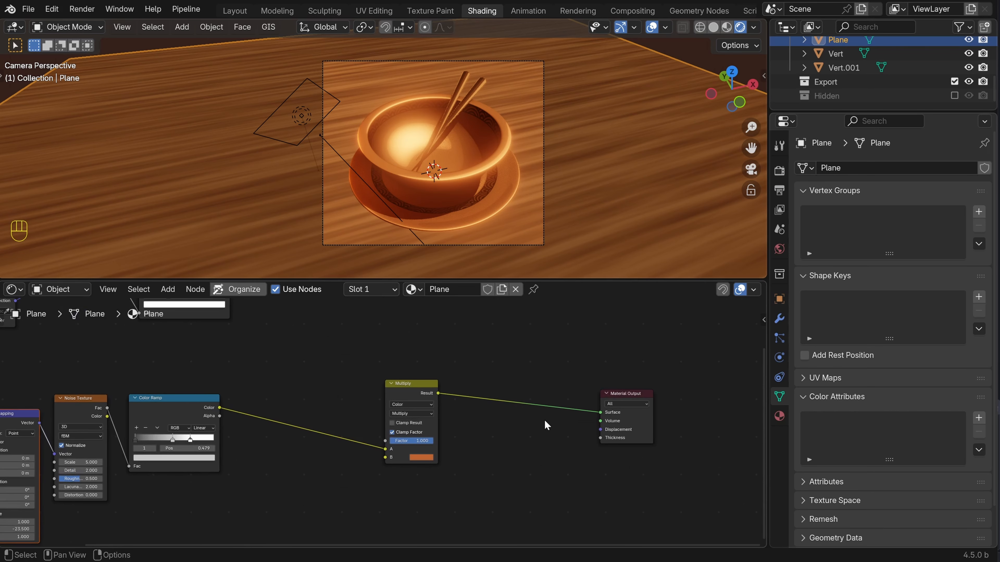
Insert a Diffuse BSDF between the Multiply node and the Material Output, and compare it with the Multiply Result linked straight to the output
{"action": "middle_click_drag", "start_coordinate": [545, 421], "coordinate": [498, 420]}
{"action": "key", "text": "shift+a"}
{"action": "left_click", "coordinate": [445, 296]}
{"action": "type", "text": "di"}
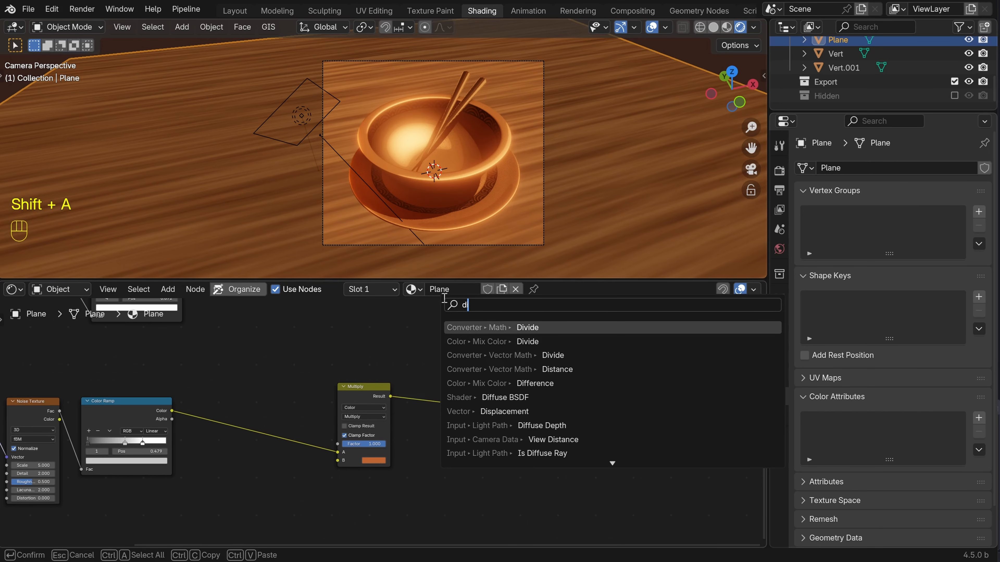
{"action": "type", "text": "f"}
{"action": "left_click", "coordinate": [496, 339]}
{"action": "left_click", "coordinate": [468, 388]}
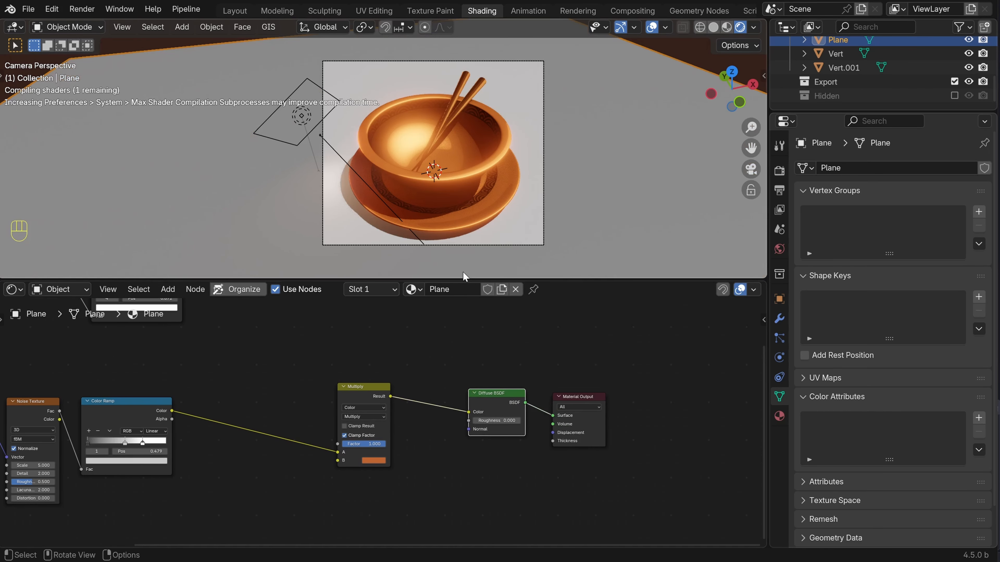
{"action": "left_click_drag", "start_coordinate": [472, 391], "coordinate": [468, 389]}
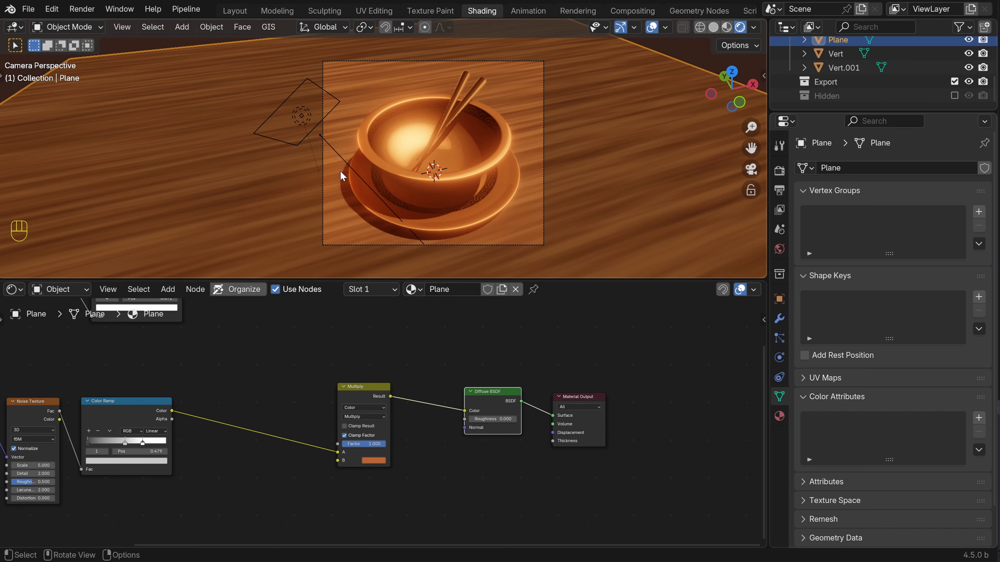
{"action": "left_click", "coordinate": [365, 389], "text": "ctrl+shift"}
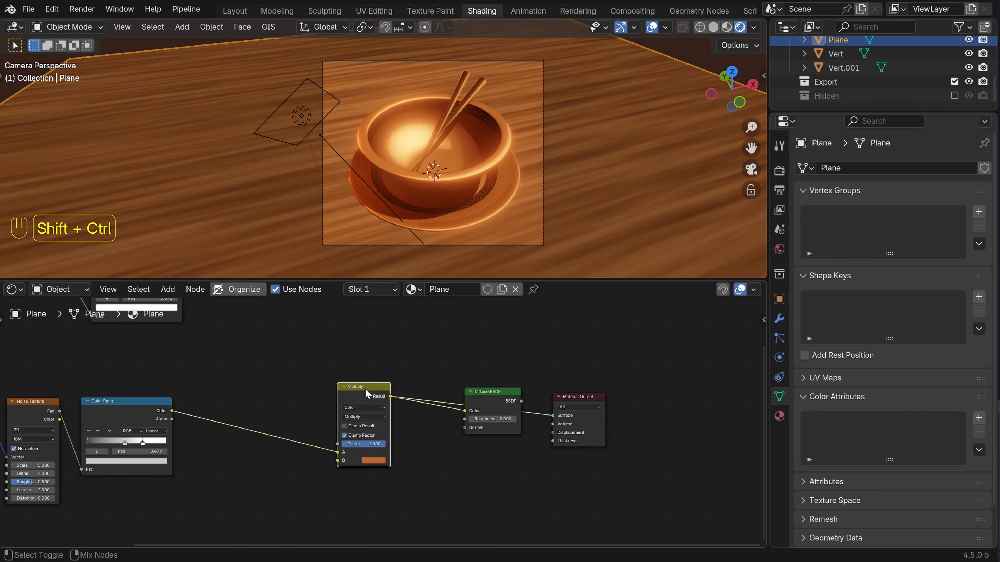
Link the reflection-driven Color Ramp straight to the Material Output for preview and change its interpolation to Cardinal
{"action": "left_click", "coordinate": [485, 391], "text": "ctrl+shift"}
{"action": "scroll", "coordinate": [527, 374], "scroll_direction": "left", "scroll_amount": 10}
{"action": "scroll", "coordinate": [526, 374], "scroll_direction": "up", "scroll_amount": 3}
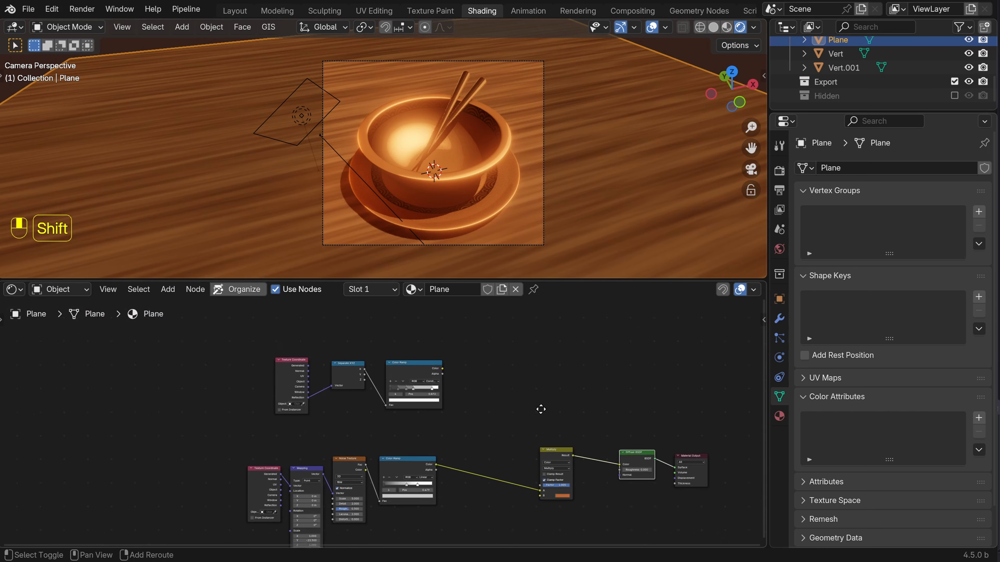
{"action": "left_click", "coordinate": [468, 333], "text": "ctrl+shift"}
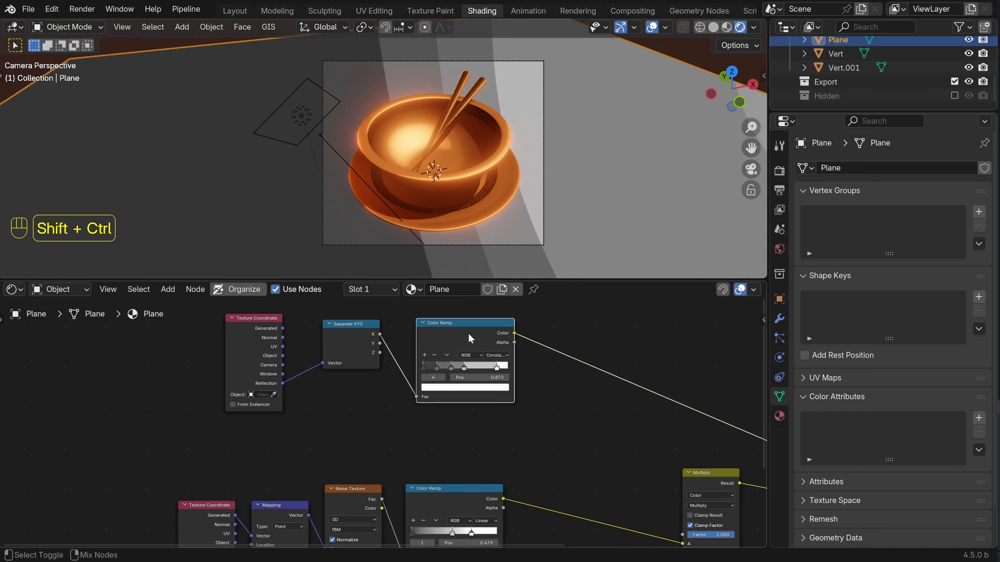
{"action": "scroll", "coordinate": [587, 376], "scroll_direction": "up", "scroll_amount": 3}
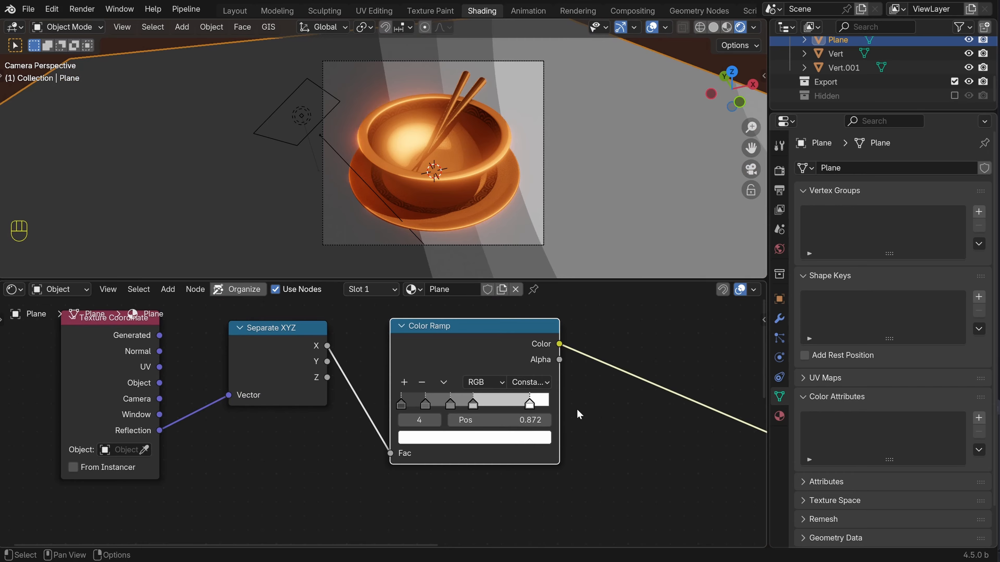
{"action": "left_click", "coordinate": [529, 382]}
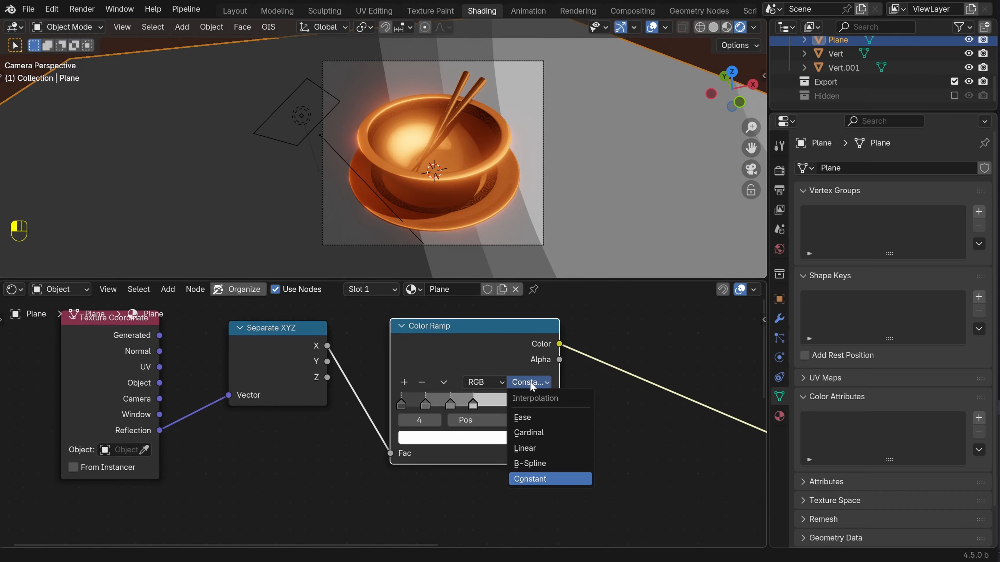
{"action": "left_click", "coordinate": [554, 435]}
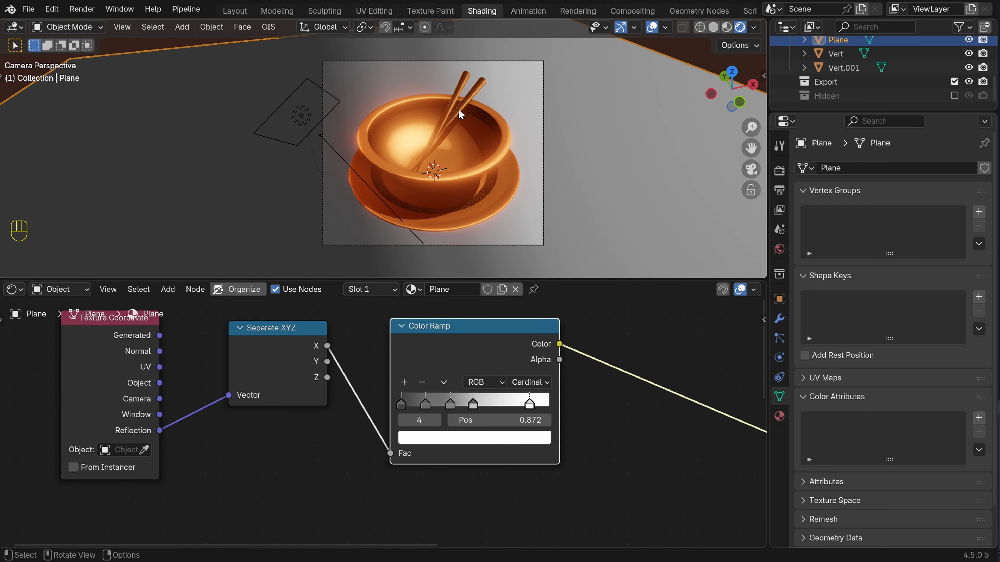
Move the white end stop of the reflection Color Ramp to position 1.000 and set its color value to 3
{"action": "scroll", "coordinate": [491, 446], "scroll_direction": "up", "scroll_amount": 3}
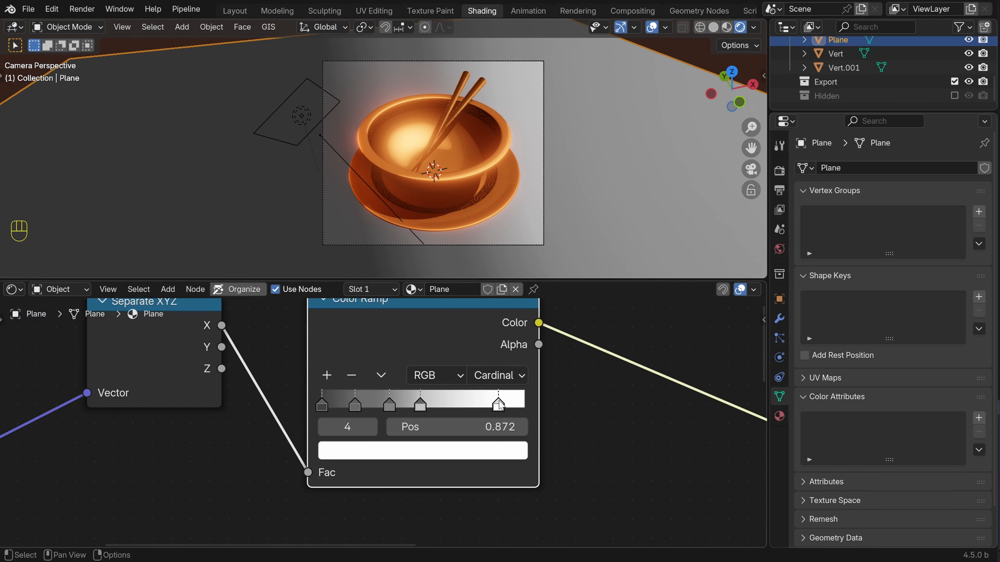
{"action": "left_click_drag", "start_coordinate": [499, 408], "coordinate": [558, 413]}
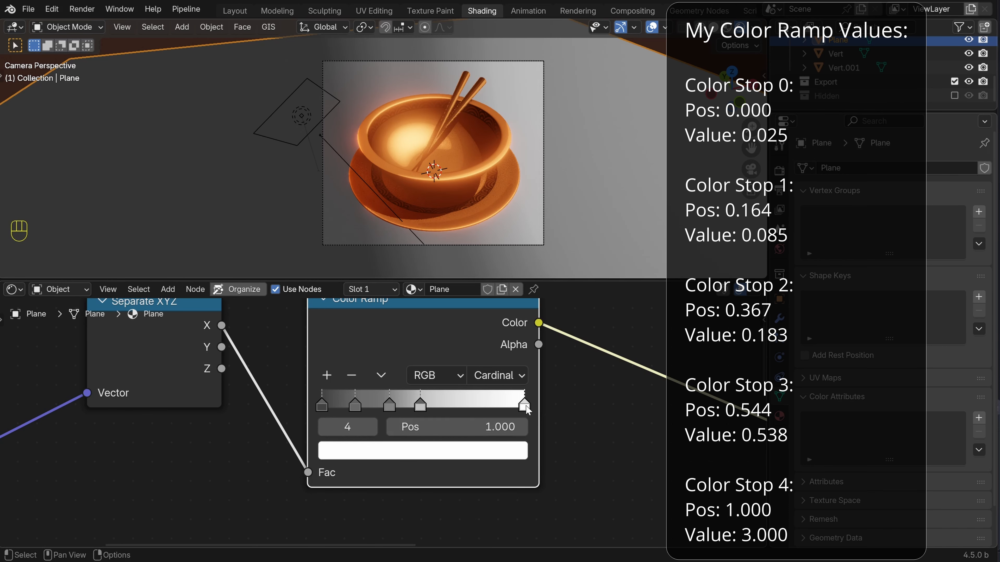
{"action": "left_click", "coordinate": [489, 452]}
{"action": "left_click", "coordinate": [417, 379]}
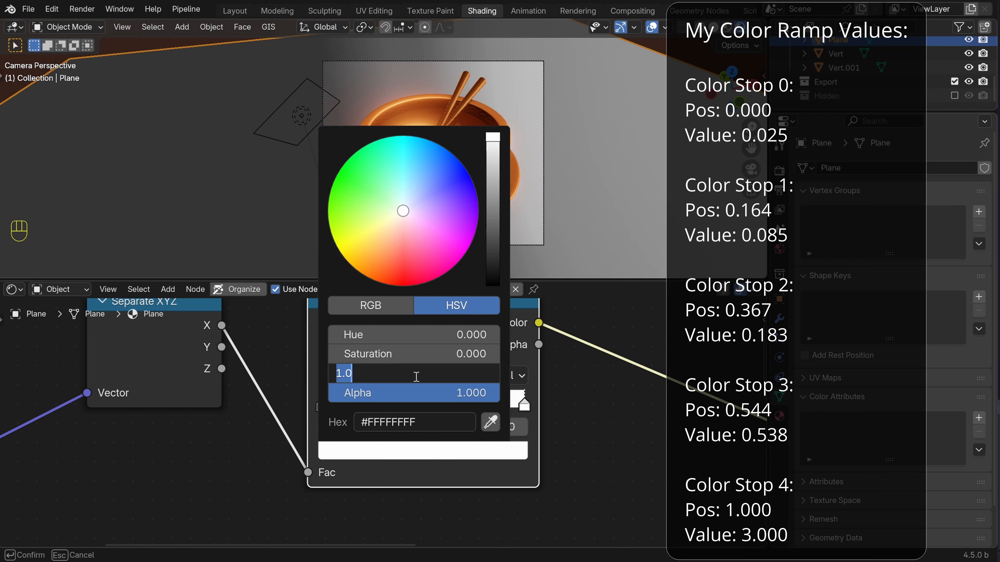
{"action": "type", "text": "3"}
{"action": "key", "text": "Return"}
Move Color Ramp stop 3 to about position 0.544 and set its color value to 0.538
{"action": "left_click", "coordinate": [425, 404]}
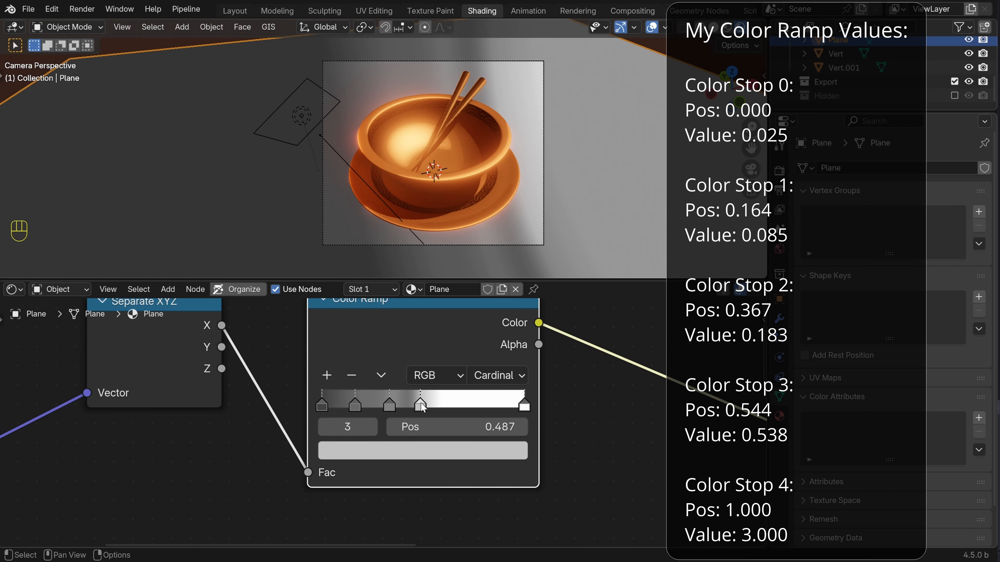
{"action": "left_click_drag", "start_coordinate": [420, 404], "coordinate": [427, 403], "text": "shift"}
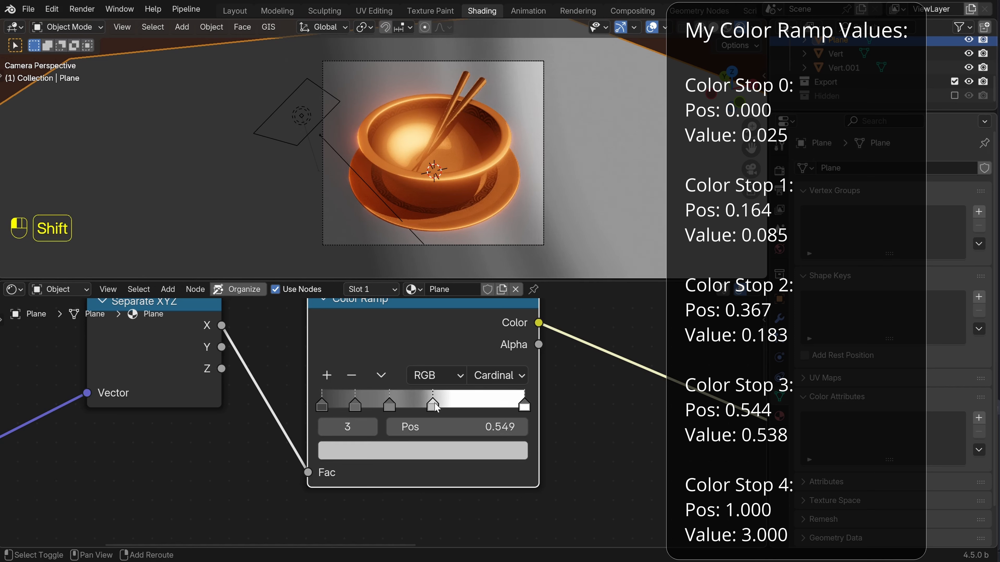
{"action": "left_click", "coordinate": [417, 456]}
{"action": "left_click_drag", "start_coordinate": [437, 377], "coordinate": [438, 377], "text": "shift"}
Move Color Ramp stop 2 to position 0.367 and lower its color value to 0.183
{"action": "left_click", "coordinate": [388, 406], "text": "shift"}
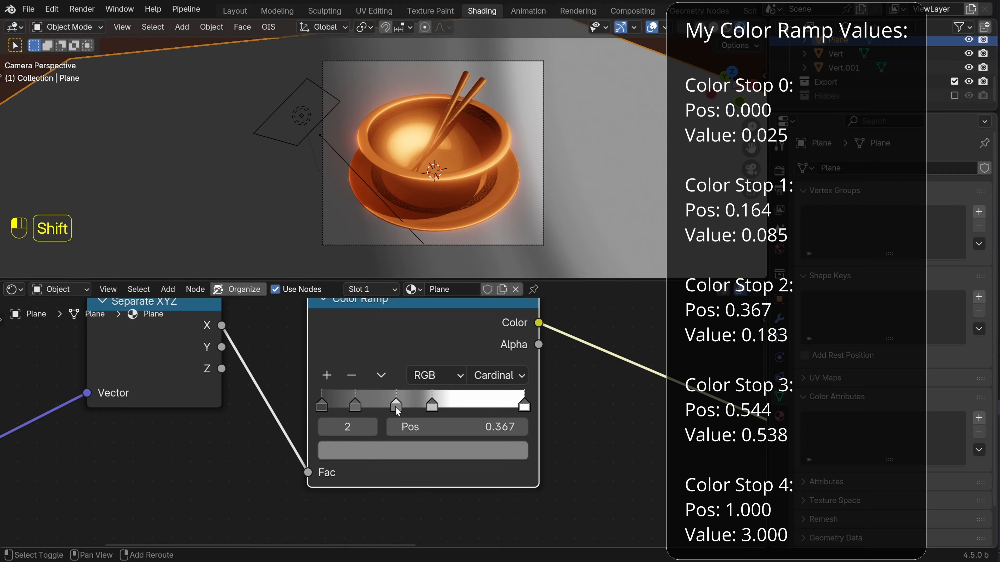
{"action": "left_click", "coordinate": [423, 450]}
{"action": "left_click_drag", "start_coordinate": [433, 373], "coordinate": [429, 373], "text": "shift"}
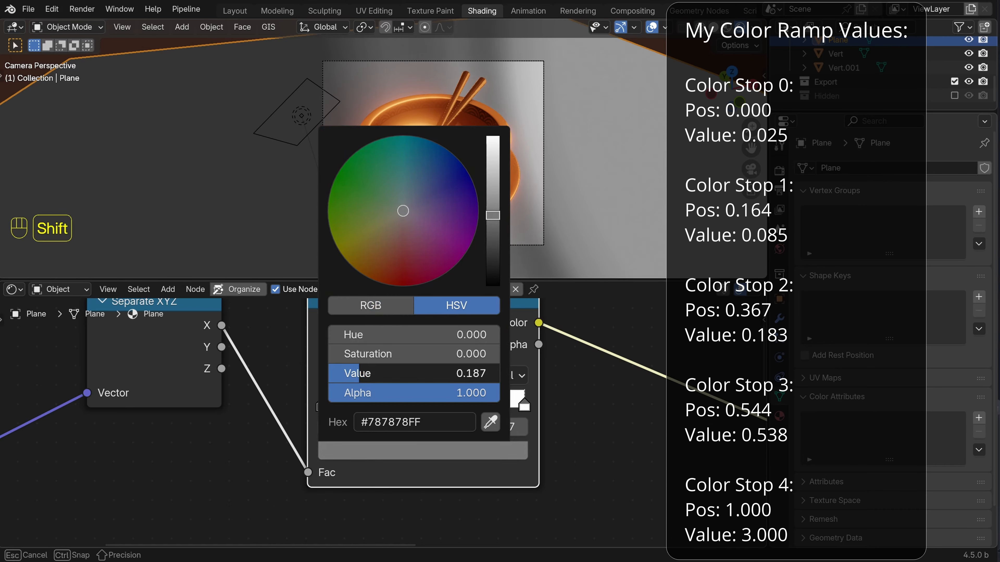
{"action": "left_click_drag", "start_coordinate": [429, 373], "coordinate": [429, 373], "text": "shift"}
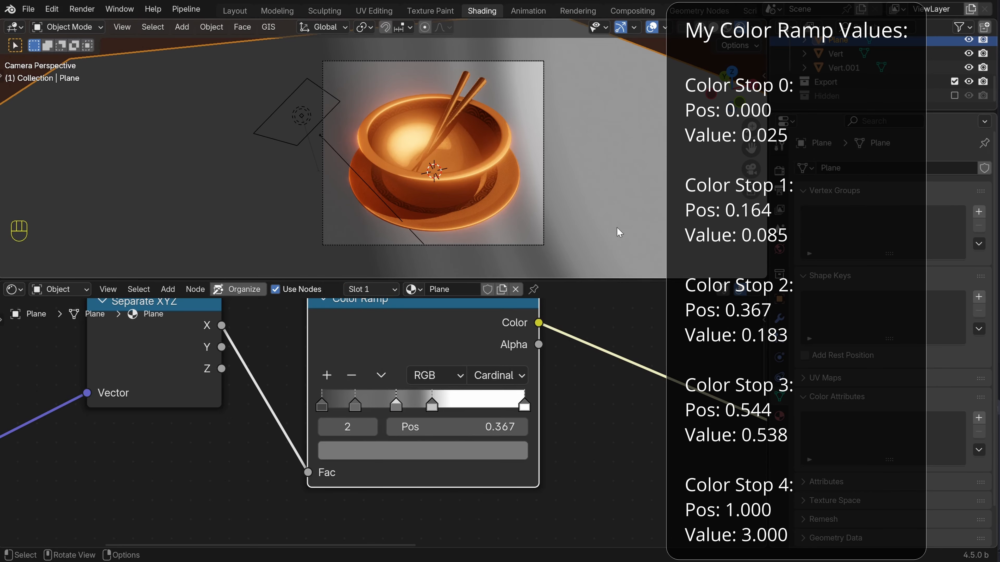
Shift the reflection Color Ramp node away from Separate XYZ and darken its stop 1 to a color value of 0.085
{"action": "middle_click_drag", "start_coordinate": [460, 144], "coordinate": [363, 160], "text": "shift"}
{"action": "scroll", "coordinate": [387, 394], "scroll_direction": "down", "scroll_amount": 1}
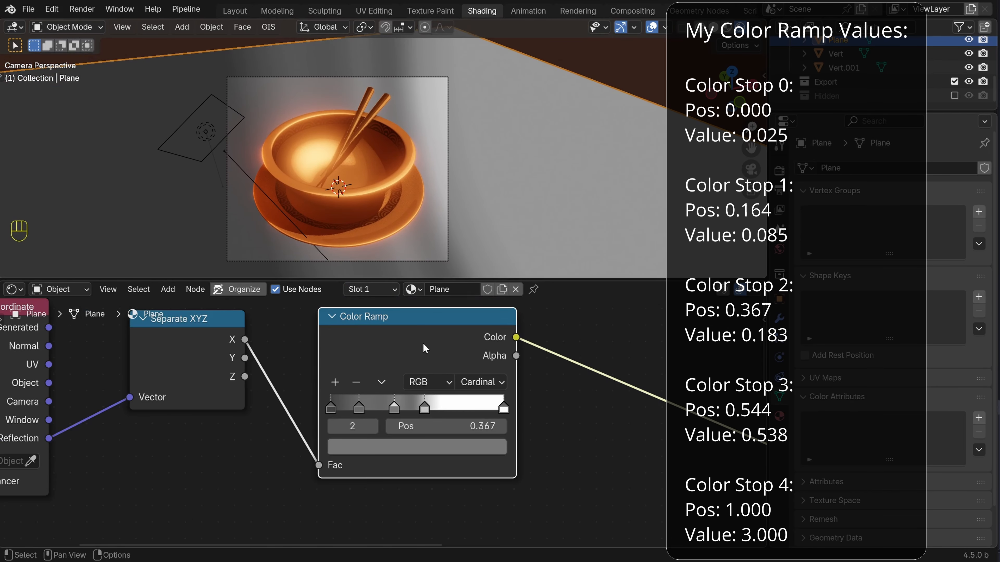
{"action": "left_click_drag", "start_coordinate": [388, 344], "coordinate": [537, 337]}
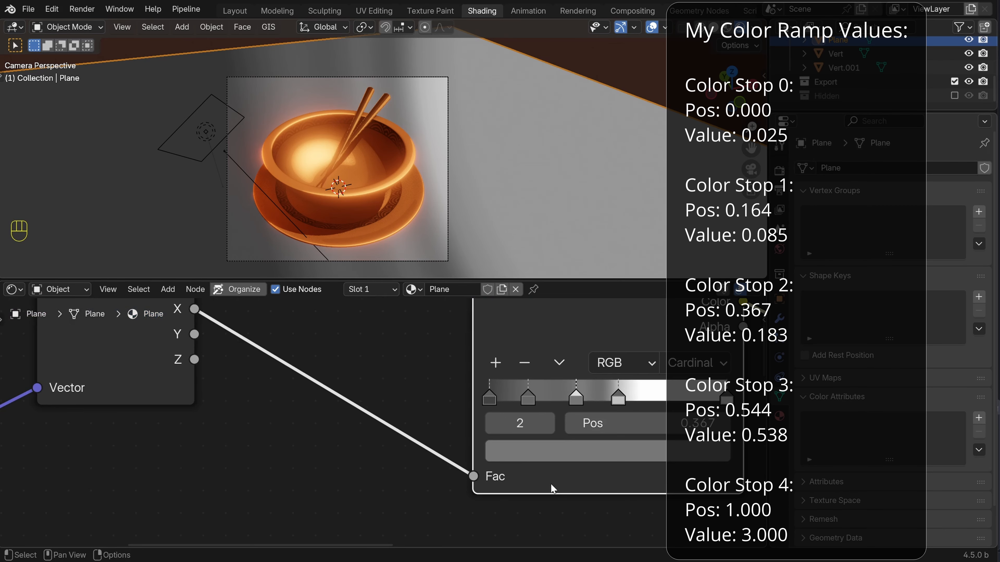
{"action": "scroll", "coordinate": [551, 453], "scroll_direction": "up", "scroll_amount": 2}
{"action": "left_click", "coordinate": [445, 418]}
{"action": "left_click", "coordinate": [500, 477]}
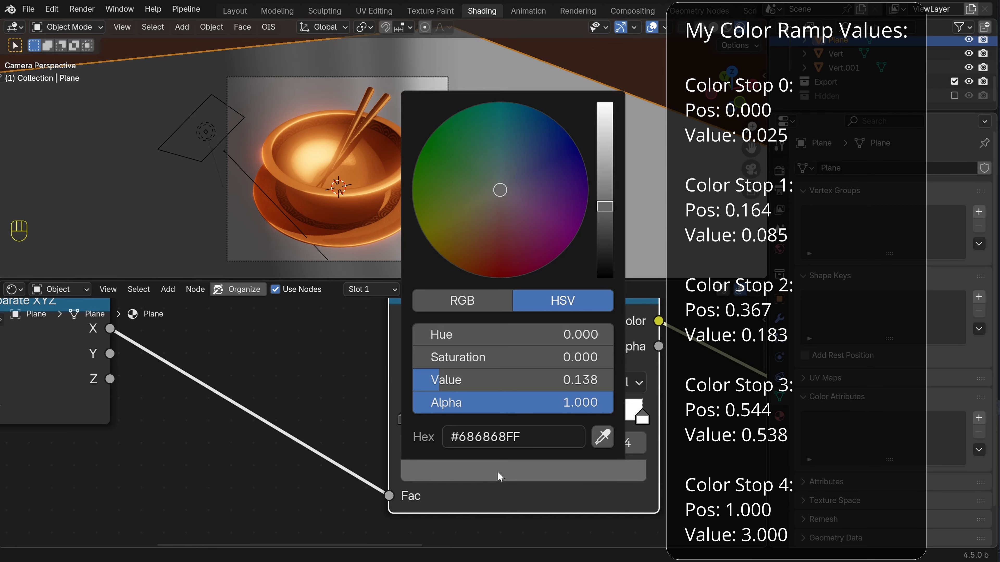
{"action": "left_click_drag", "start_coordinate": [567, 379], "coordinate": [429, 380], "text": "shift"}
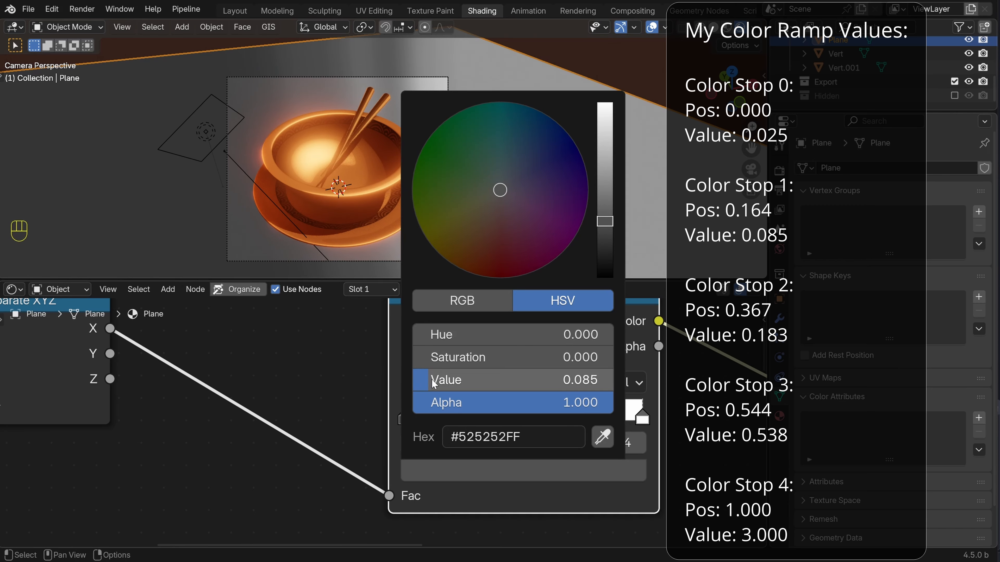
Darken the Color Ramp's first stop, at position 0.000, to a color value of 0.025
{"action": "left_click", "coordinate": [405, 417]}
{"action": "left_click", "coordinate": [475, 471]}
{"action": "left_click_drag", "start_coordinate": [551, 380], "coordinate": [535, 379], "text": "shift"}
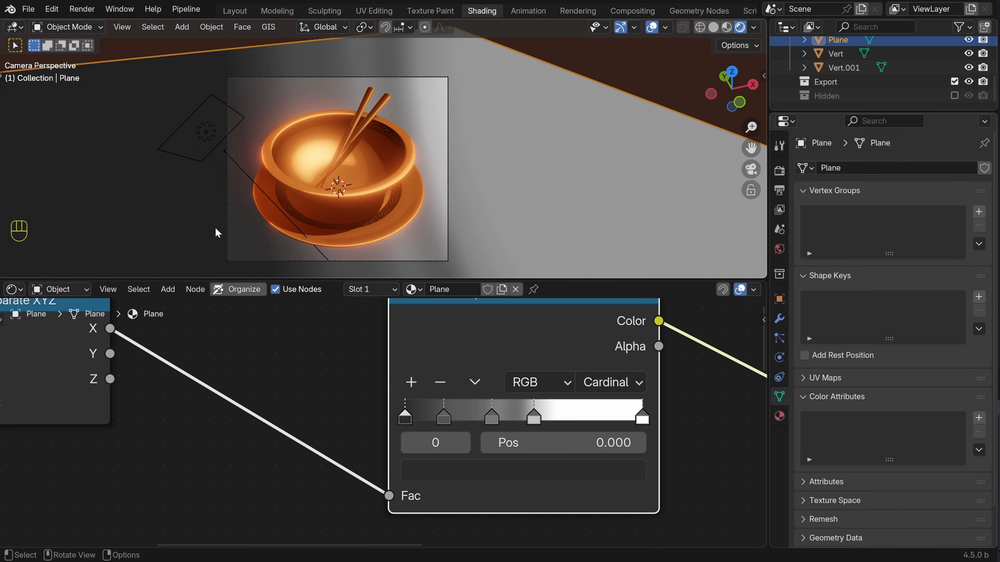
Duplicate the Multiply node and insert the copy into the link between the reflection Color Ramp and the Material Output
{"action": "scroll", "coordinate": [365, 364], "scroll_direction": "down", "scroll_amount": 7}
{"action": "scroll", "coordinate": [324, 407], "scroll_direction": "up", "scroll_amount": 3}
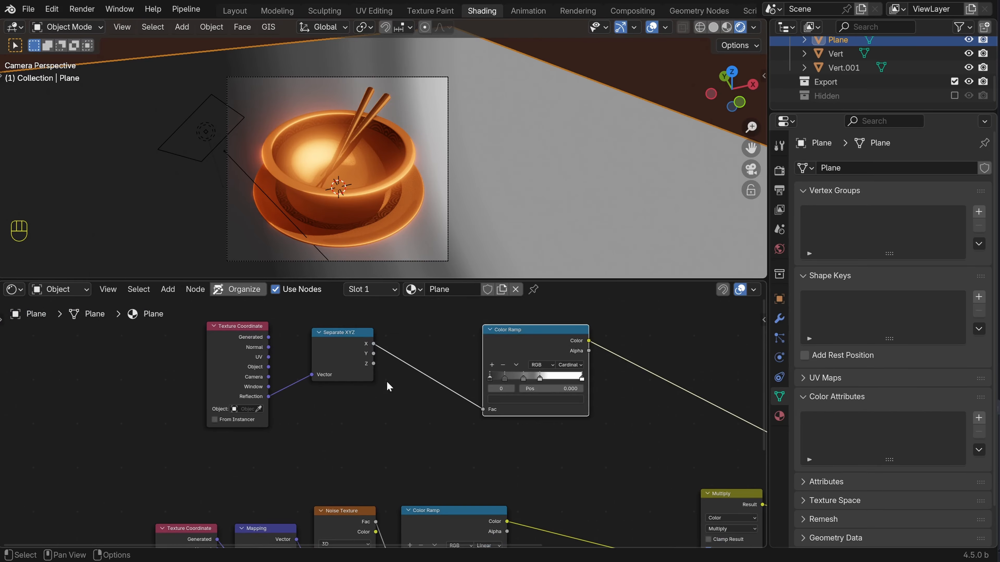
{"action": "left_click_drag", "start_coordinate": [516, 342], "coordinate": [460, 340]}
{"action": "left_click", "coordinate": [668, 466]}
{"action": "middle_click_drag", "start_coordinate": [668, 467], "coordinate": [425, 405], "text": "shift"}
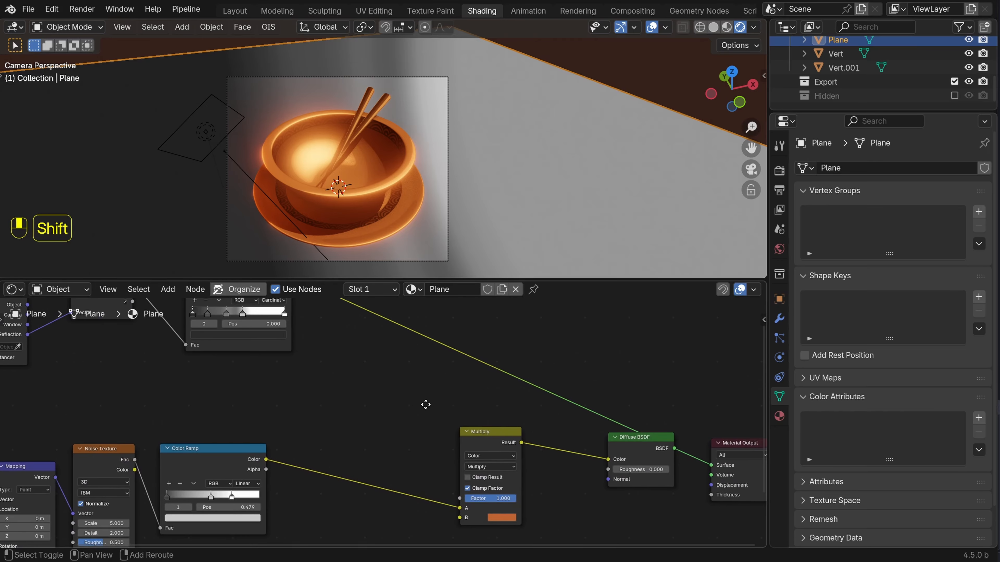
{"action": "scroll", "coordinate": [427, 408], "scroll_direction": "down", "scroll_amount": 2}
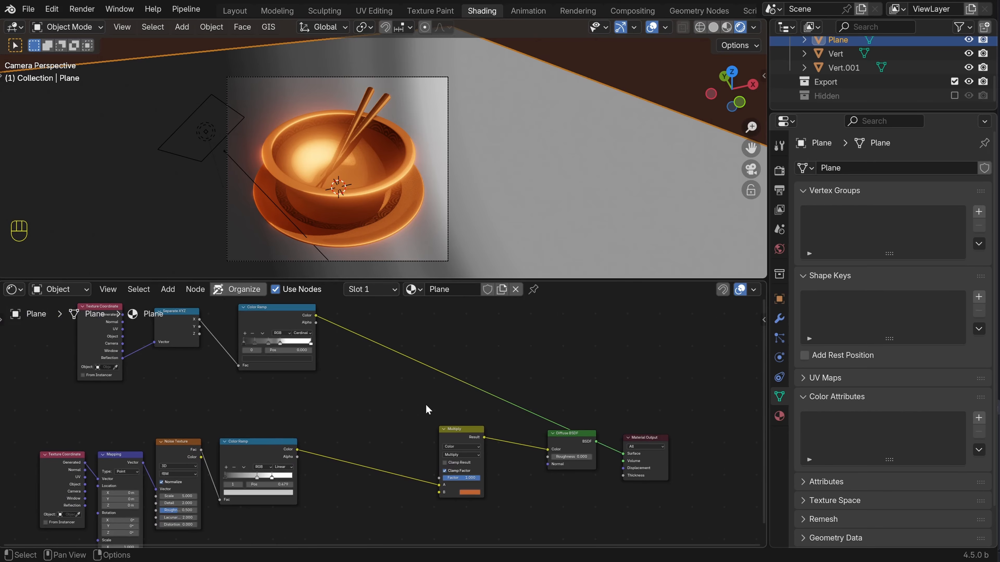
{"action": "left_click", "coordinate": [456, 438]}
{"action": "key", "text": "shift+d"}
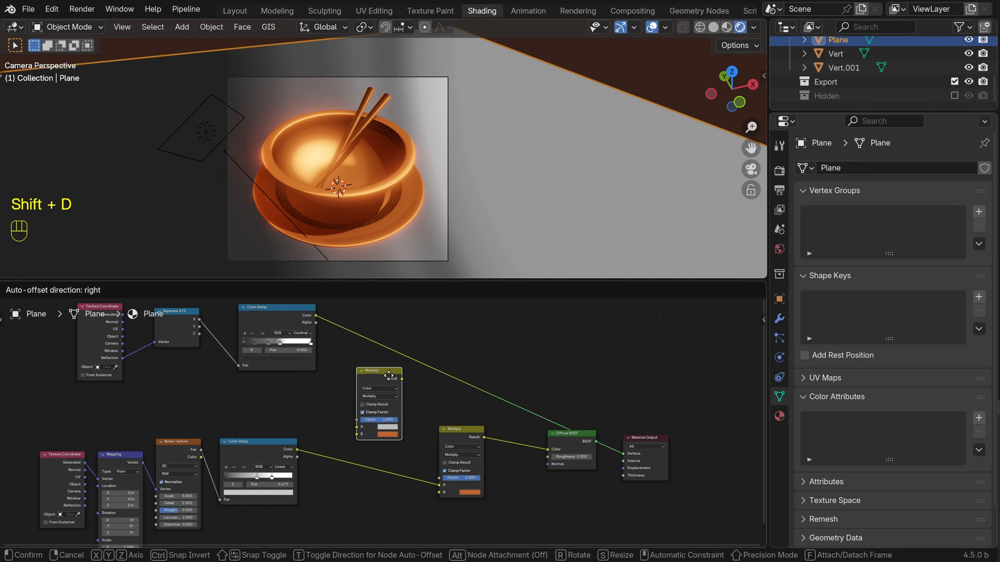
{"action": "left_click", "coordinate": [408, 359]}
{"action": "scroll", "coordinate": [384, 437], "scroll_direction": "up", "scroll_amount": 2}
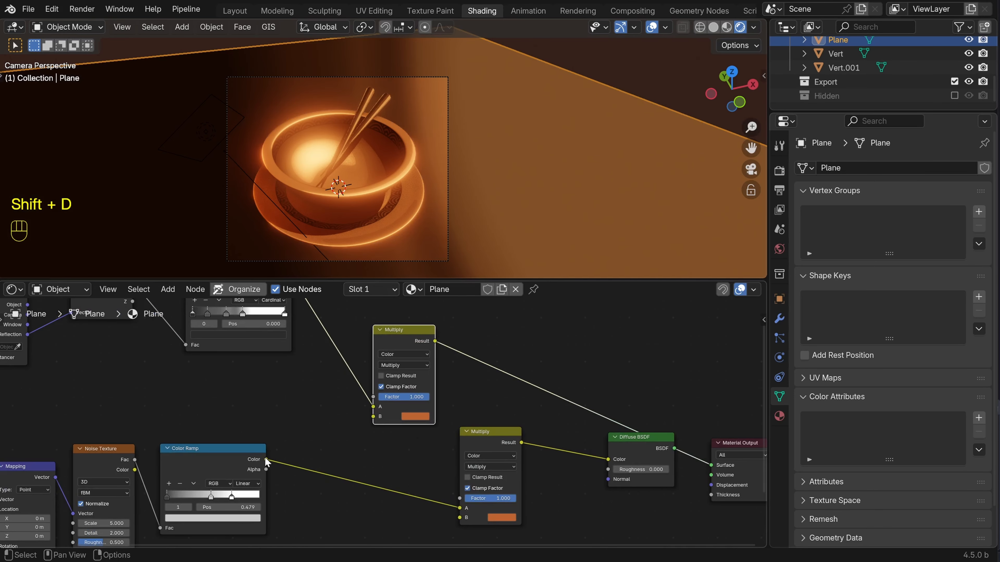
Feed the wood-grain Color Ramp into the new Multiply's B, its Result into the orange Multiply's A, and output the Diffuse BSDF again
{"action": "left_click_drag", "start_coordinate": [266, 460], "coordinate": [373, 417]}
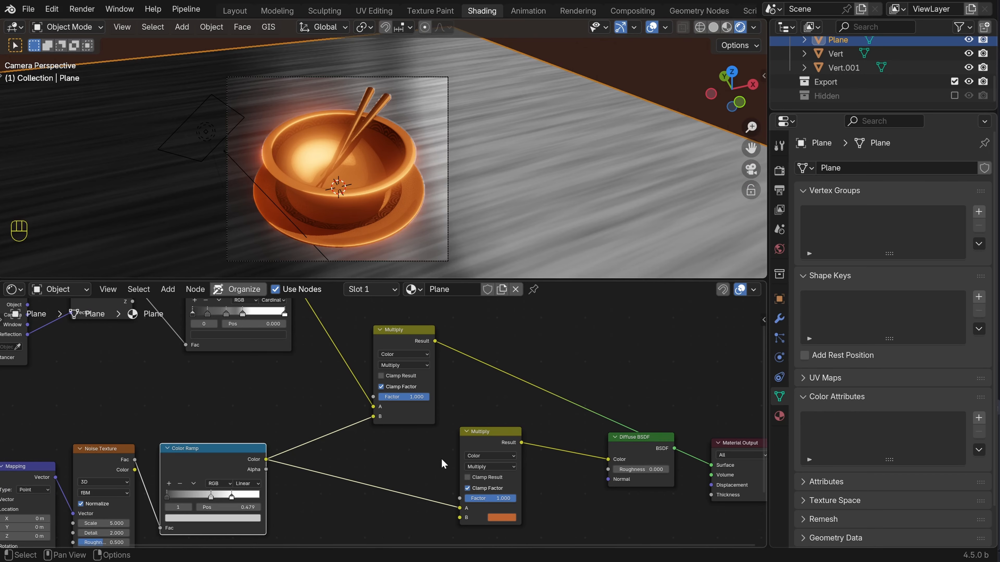
{"action": "left_click_drag", "start_coordinate": [435, 341], "coordinate": [488, 510]}
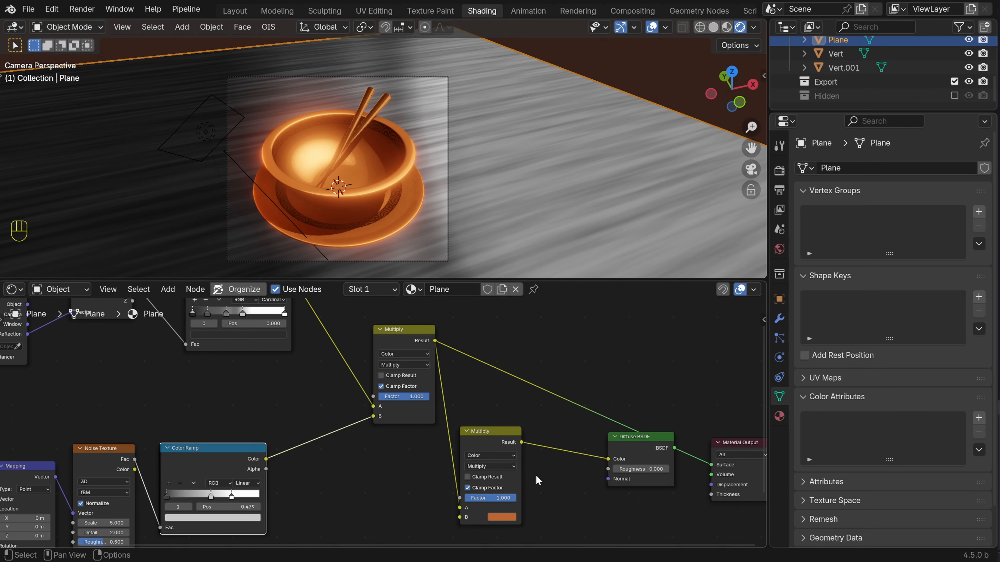
{"action": "scroll", "coordinate": [535, 474], "scroll_direction": "down", "scroll_amount": 2}
{"action": "left_click", "coordinate": [557, 435], "text": "ctrl+shift"}
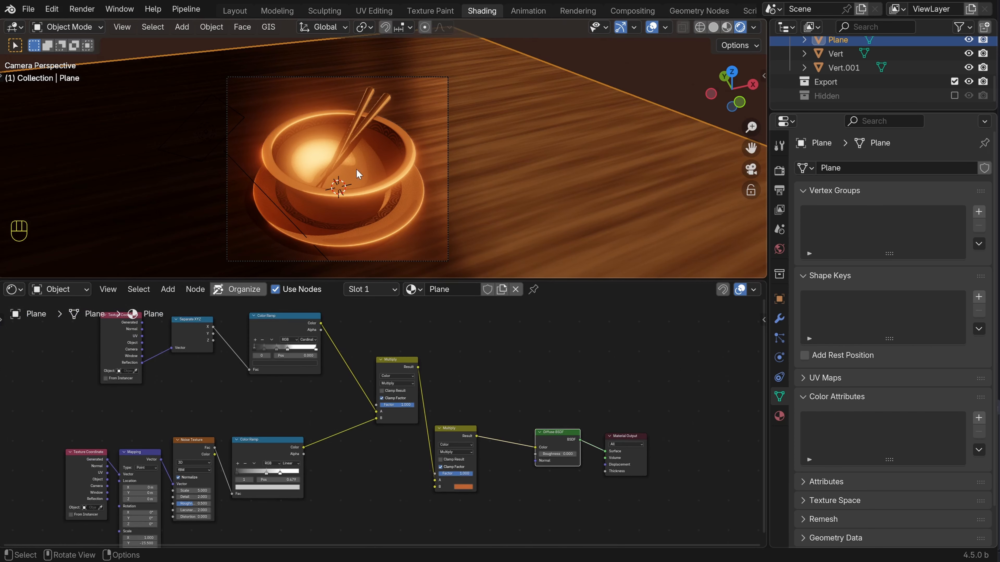
Lower the new Multiply node's Factor to 0.393 to soften the wood grain, and check the tabletop around the bowl
{"action": "middle_click_drag", "start_coordinate": [459, 391], "coordinate": [593, 373], "text": "shift"}
{"action": "scroll", "coordinate": [606, 368], "scroll_direction": "up", "scroll_amount": 8}
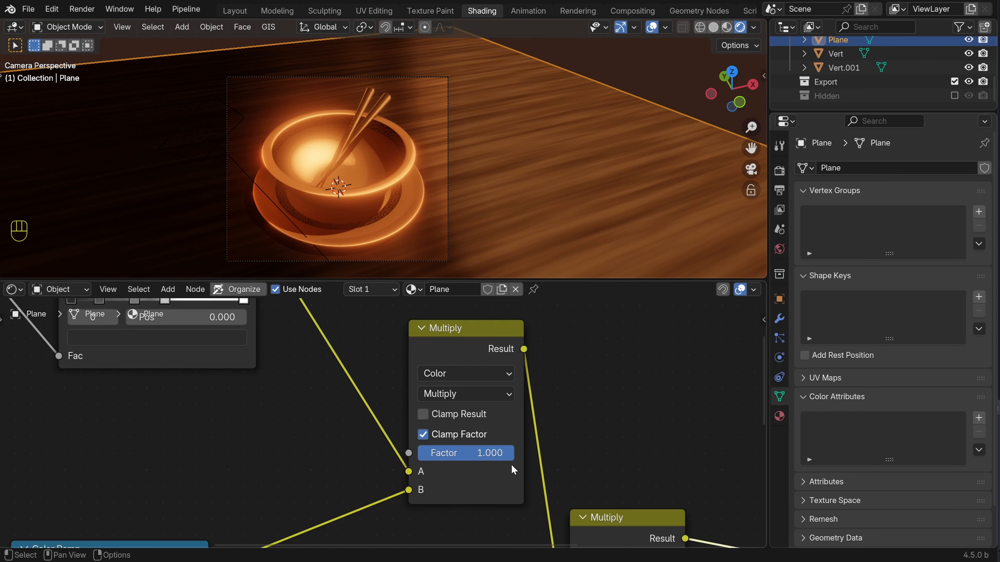
{"action": "left_click_drag", "start_coordinate": [501, 455], "coordinate": [449, 454]}
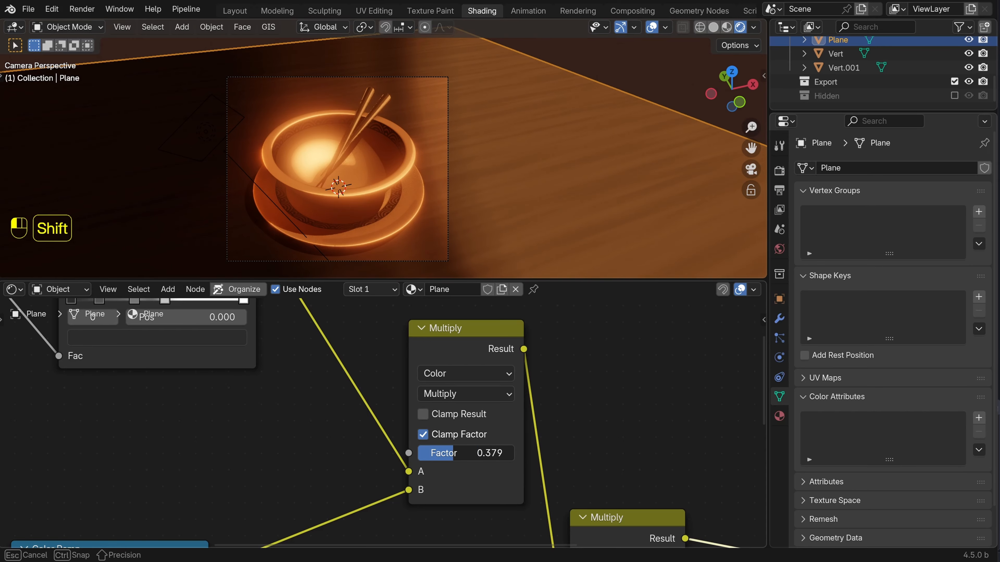
{"action": "left_click_drag", "start_coordinate": [455, 454], "coordinate": [454, 454], "text": "shift"}
{"action": "scroll", "coordinate": [416, 143], "scroll_direction": "up", "scroll_amount": 8}
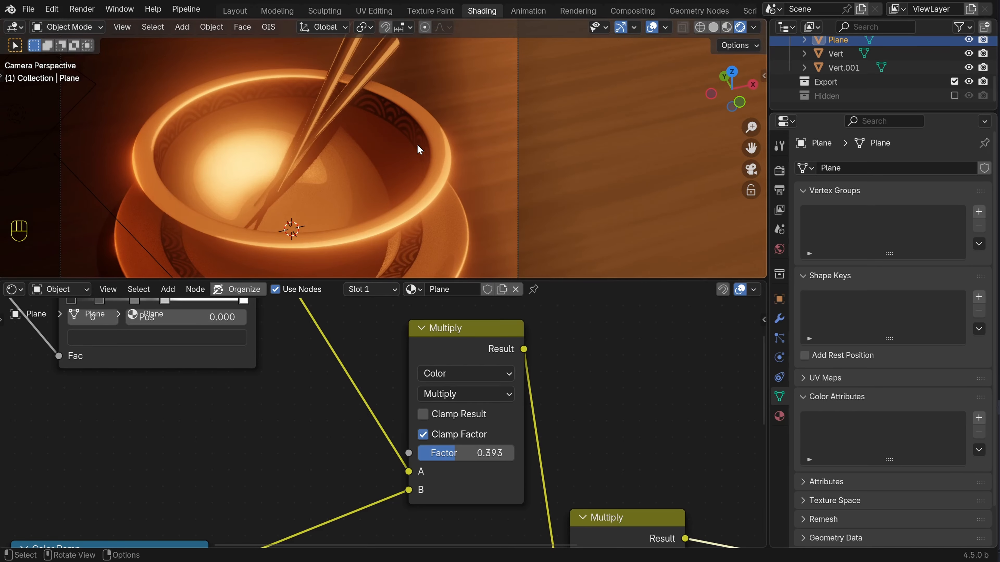
{"action": "scroll", "coordinate": [454, 136], "scroll_direction": "down", "scroll_amount": 8}
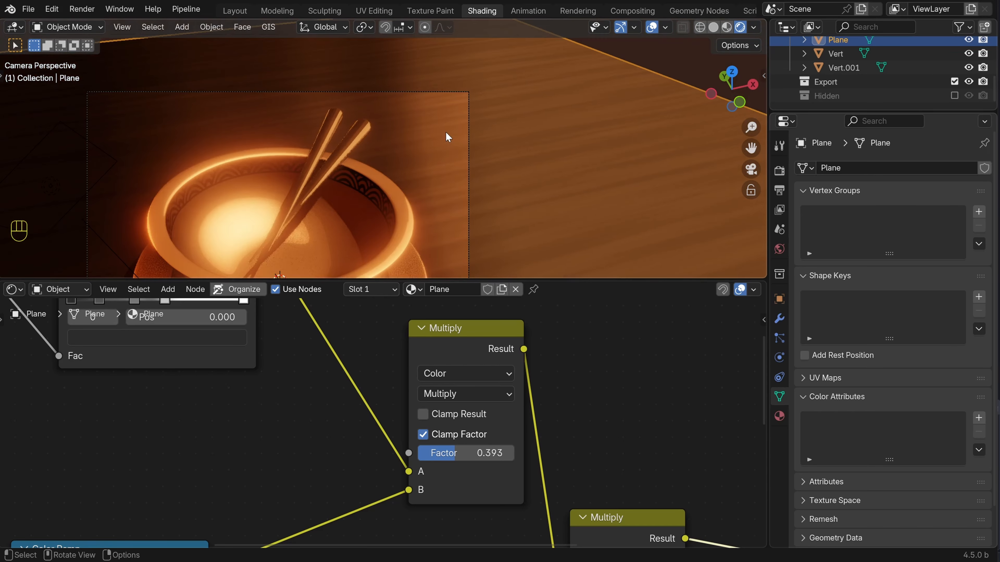
{"action": "scroll", "coordinate": [408, 177], "scroll_direction": "down", "scroll_amount": 4}
{"action": "middle_click_drag", "start_coordinate": [408, 178], "coordinate": [415, 182], "text": "shift"}
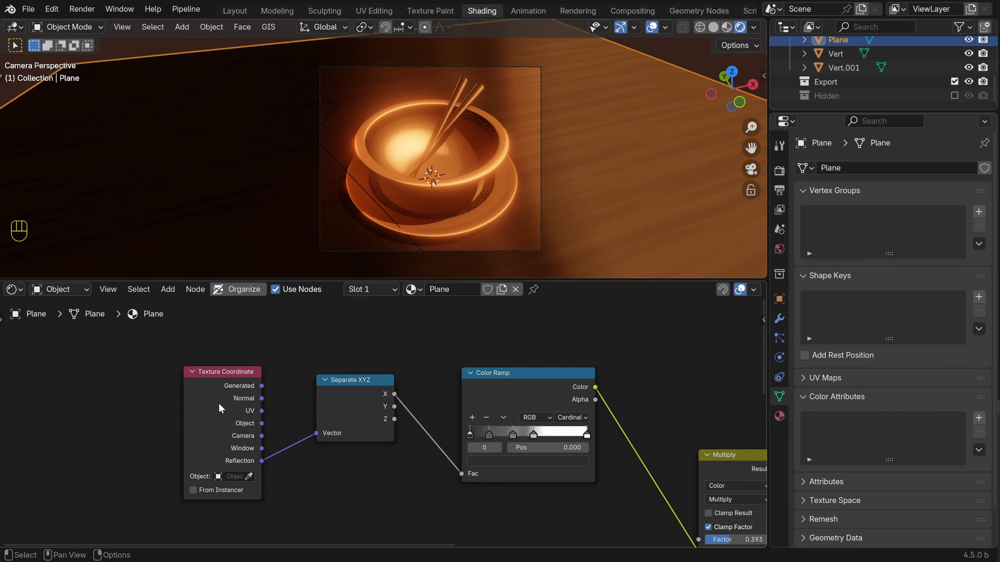
Make room beside the upper Texture Coordinate node and insert a Mapping node between its Reflection output and Separate XYZ
{"action": "left_click_drag", "start_coordinate": [220, 384], "coordinate": [142, 380]}
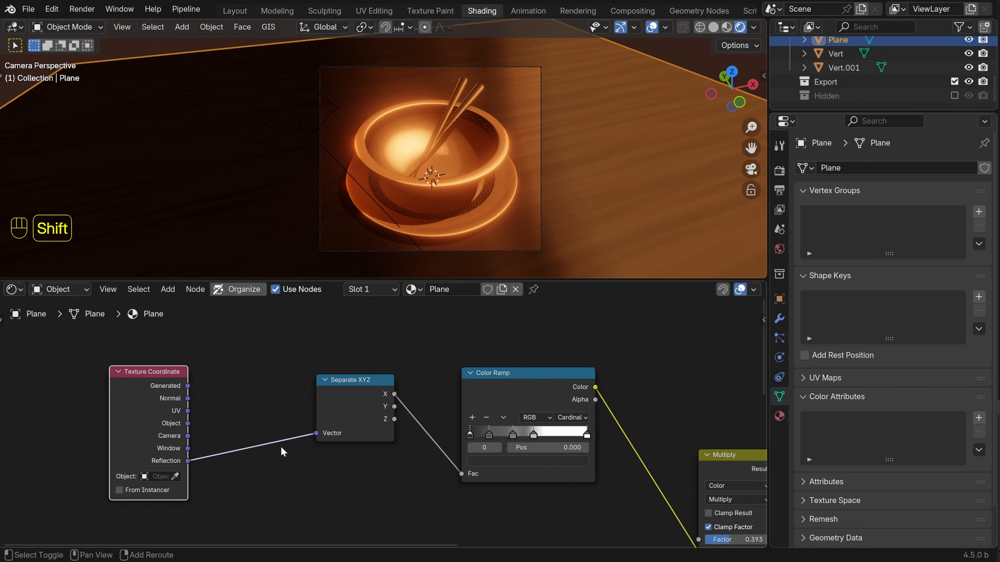
{"action": "middle_click_drag", "start_coordinate": [279, 443], "coordinate": [428, 415], "text": "shift"}
{"action": "left_click_drag", "start_coordinate": [287, 369], "coordinate": [233, 370]}
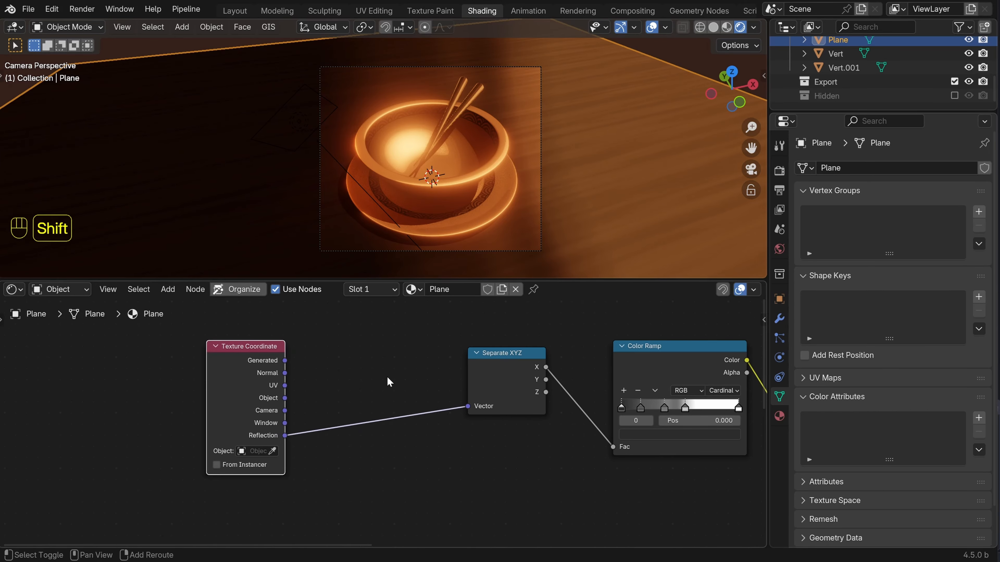
{"action": "key", "text": "shift+a"}
{"action": "left_click", "coordinate": [341, 294]}
{"action": "type", "text": "mapp"}
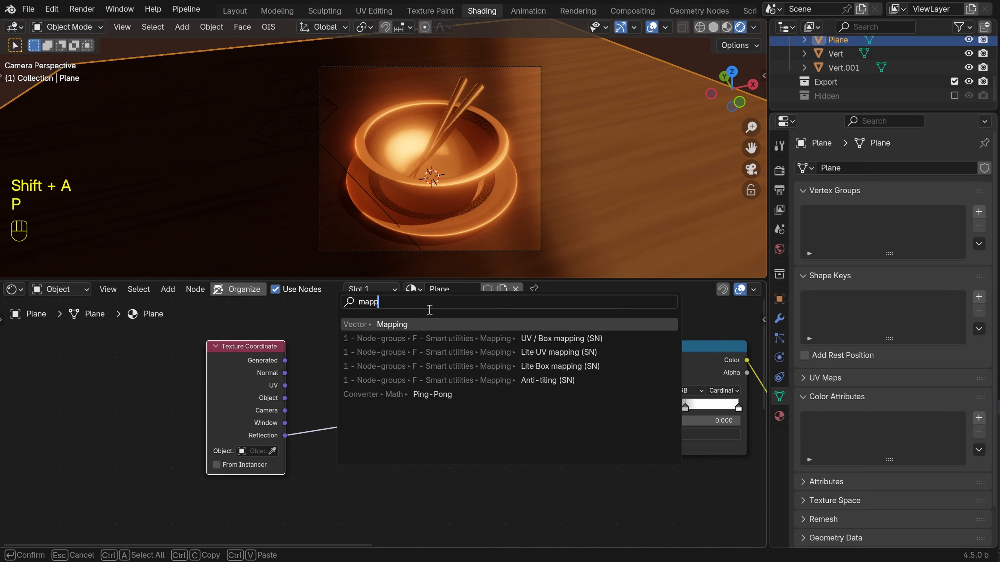
{"action": "key", "text": "Return"}
{"action": "left_click", "coordinate": [341, 340]}
{"action": "scroll", "coordinate": [453, 461], "scroll_direction": "up", "scroll_amount": 1}
{"action": "middle_click_drag", "start_coordinate": [454, 461], "coordinate": [468, 434]}
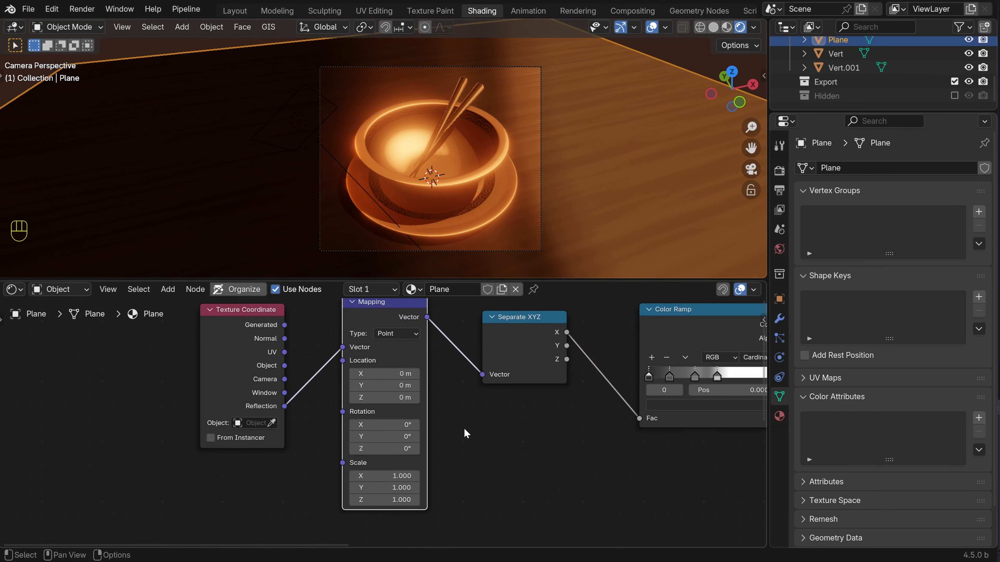
Try scaling the reflection mapping to 1.170 along X, undo it, and try rotating the mapping about Z
{"action": "mouse_move", "coordinate": [382, 476]}
{"action": "left_mouse_down", "text": "shift"}
{"action": "mouse_move", "coordinate": [398, 476]}
{"action": "mouse_move", "coordinate": [362, 476]}
{"action": "left_mouse_up", "text": "shift"}
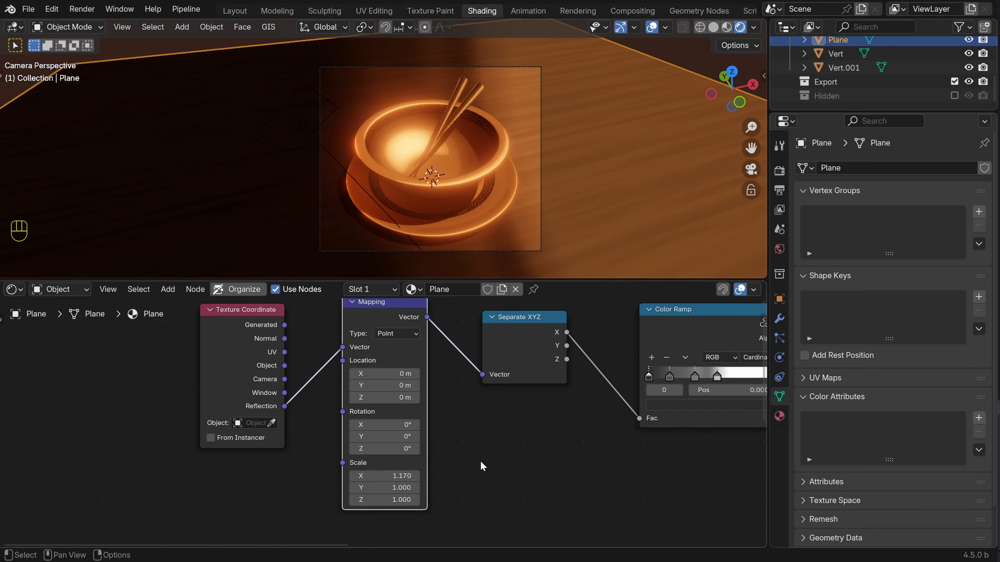
{"action": "key", "text": "ctrl+z"}
{"action": "key", "text": "ctrl+z"}
{"action": "left_click_drag", "start_coordinate": [384, 436], "coordinate": [326, 449], "text": "shift"}
{"action": "key", "text": "ctrl+z"}
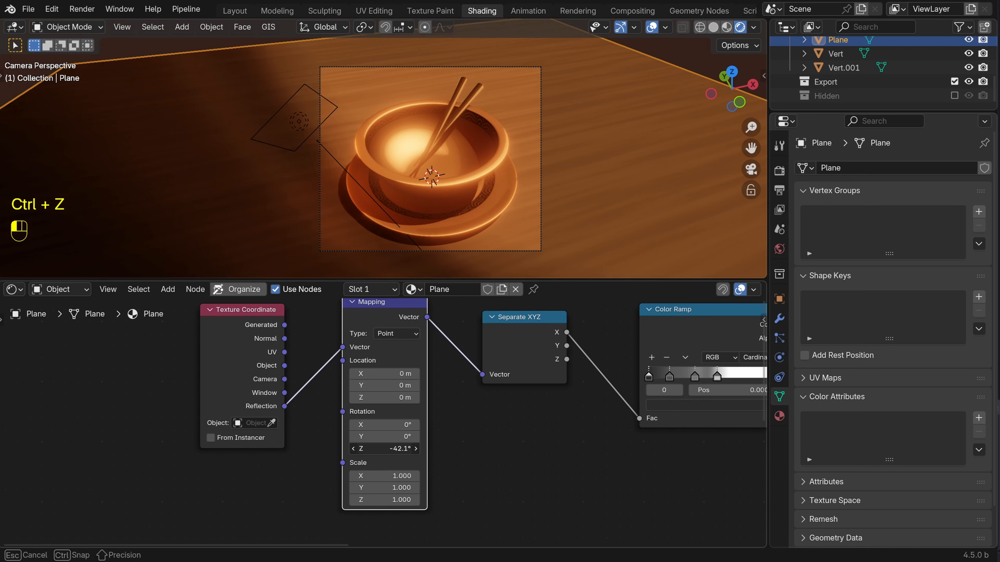
Try offsetting the reflection mapping to -0.23 m in X, and undo the trial offset in Z
{"action": "left_click_drag", "start_coordinate": [378, 374], "coordinate": [435, 387]}
{"action": "key", "text": "ctrl+z"}
{"action": "left_click_drag", "start_coordinate": [401, 397], "coordinate": [403, 398], "text": "shift"}
{"action": "key", "text": "ctrl+z"}
{"action": "key", "text": "ctrl+z"}
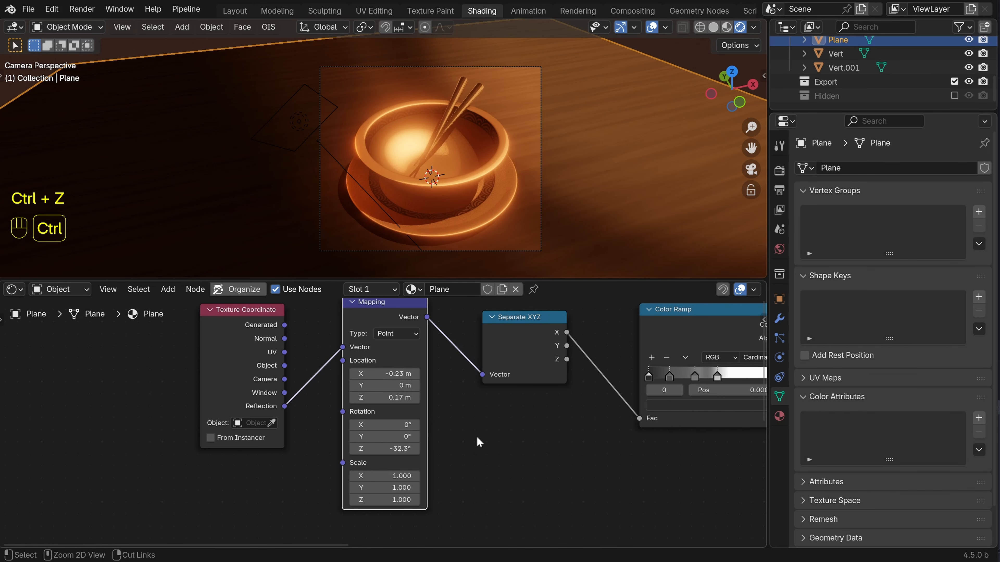
{"action": "scroll", "coordinate": [449, 477], "scroll_direction": "down", "scroll_amount": 2}
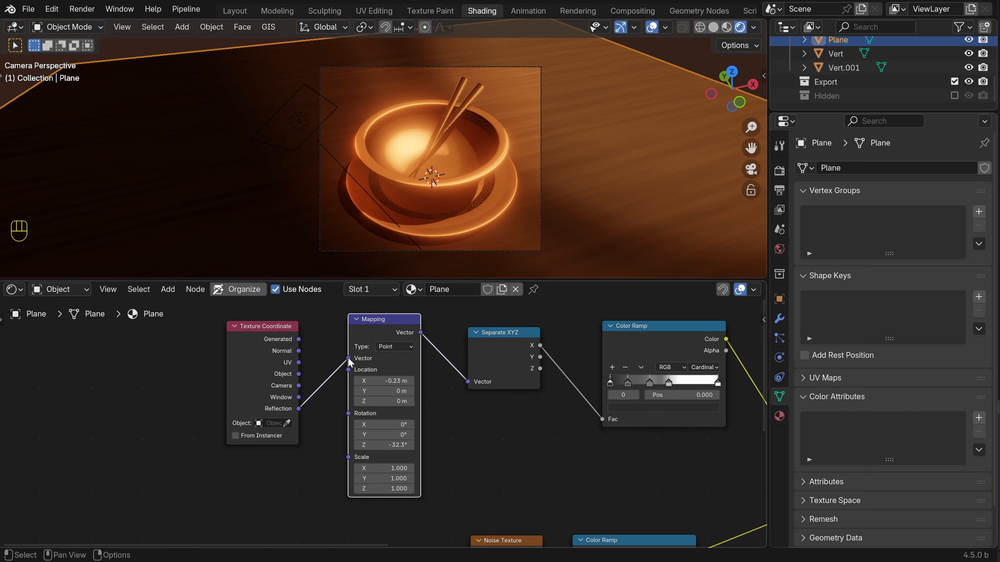
Link the Reflection output directly to Separate XYZ, delete the Mapping node, and move the Texture Coordinate node closer
{"action": "left_click_drag", "start_coordinate": [348, 358], "coordinate": [467, 382]}
{"action": "key", "text": "Delete"}
{"action": "left_click_drag", "start_coordinate": [259, 333], "coordinate": [357, 334]}
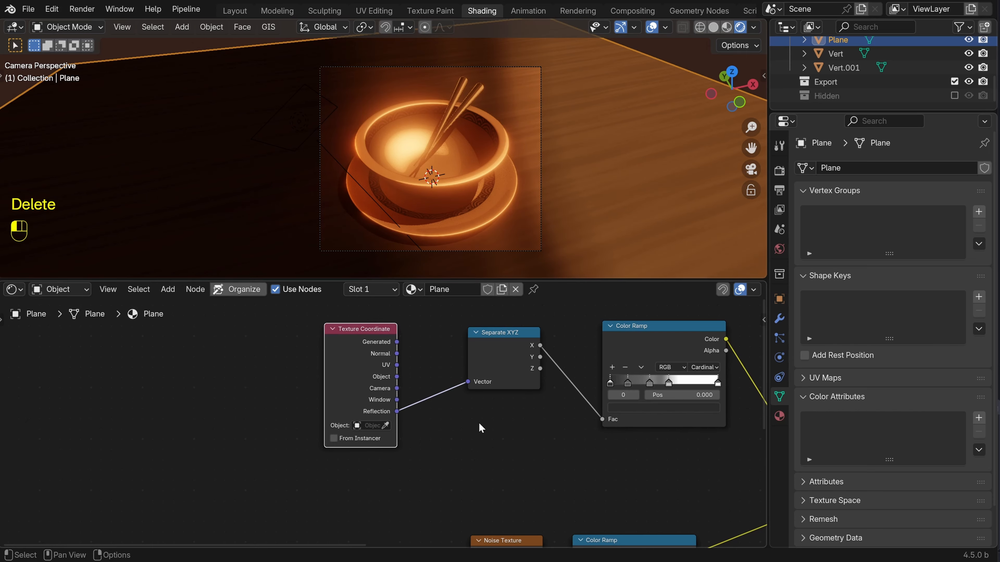
{"action": "left_click", "coordinate": [479, 428]}
Add a Gradient Texture node in the empty space above the reflection nodes
{"action": "scroll", "coordinate": [480, 428], "scroll_direction": "down", "scroll_amount": 4}
{"action": "middle_click_drag", "start_coordinate": [487, 423], "coordinate": [378, 465]}
{"action": "middle_click_drag", "start_coordinate": [420, 336], "coordinate": [400, 401]}
{"action": "scroll", "coordinate": [375, 375], "scroll_direction": "up", "scroll_amount": 2}
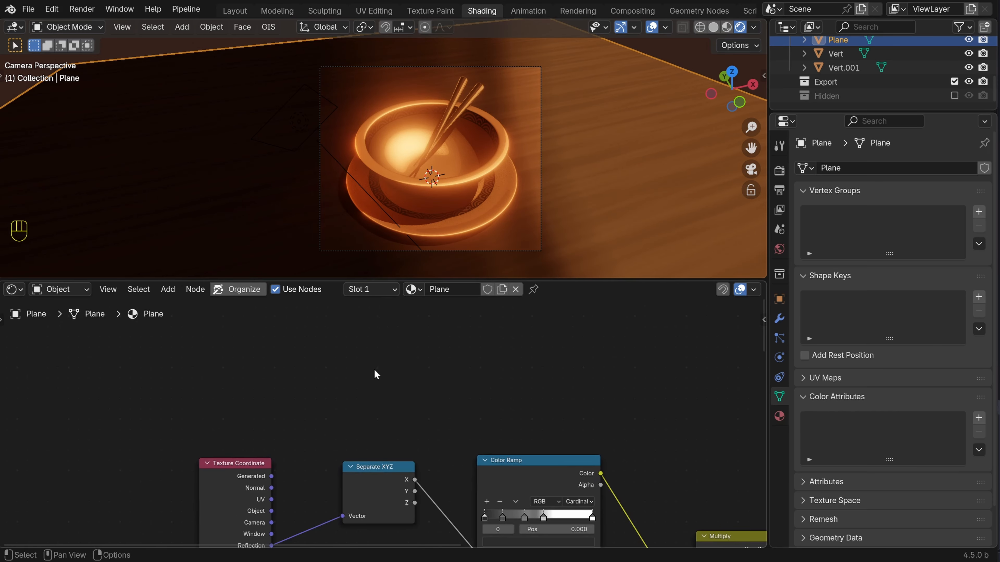
{"action": "key", "text": "shift+a"}
{"action": "left_click", "coordinate": [335, 295]}
{"action": "type", "text": "grad"}
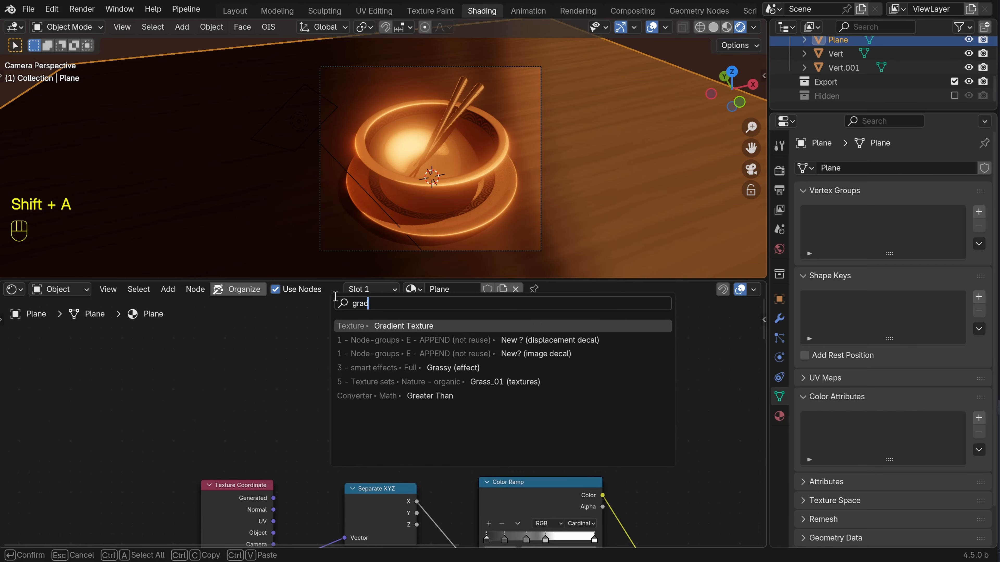
{"action": "key", "text": "Return"}
{"action": "left_click", "coordinate": [349, 412]}
{"action": "middle_click_drag", "start_coordinate": [271, 376], "coordinate": [332, 374]}
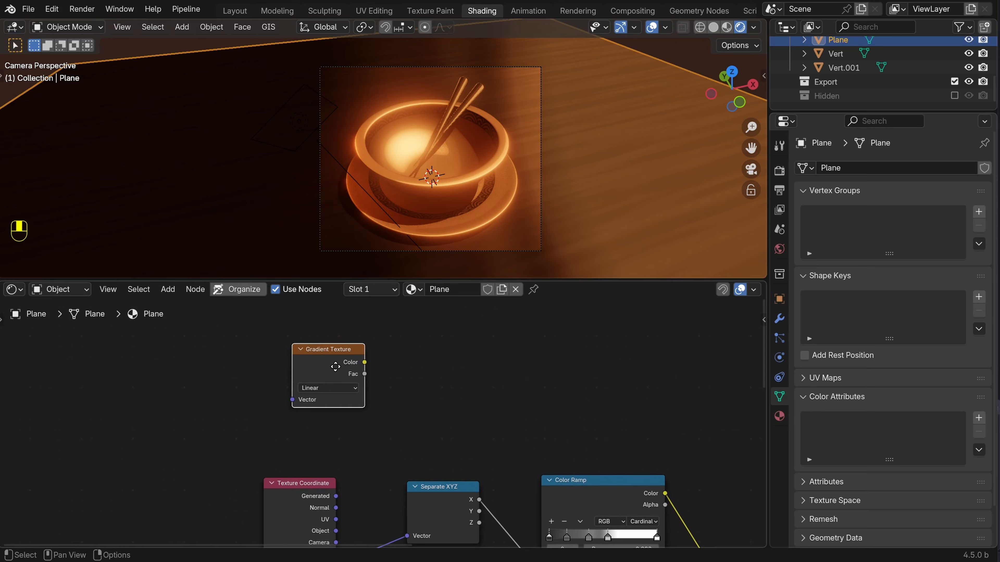
{"action": "key", "text": "g"}
{"action": "left_click", "coordinate": [388, 365]}
Give the Gradient Texture its own Texture Coordinate and Mapping nodes, preview it on the plane, and map it by Object coordinates
{"action": "key", "text": "ctrl+t"}
{"action": "left_click", "coordinate": [350, 389], "text": "ctrl+shift"}
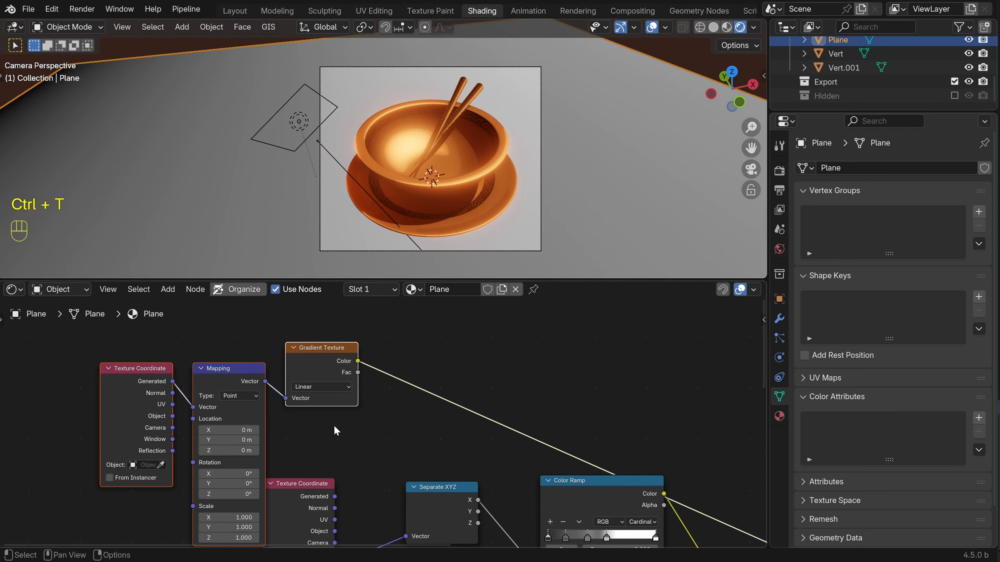
{"action": "key", "text": "g"}
{"action": "left_click", "coordinate": [306, 382]}
{"action": "middle_click_drag", "start_coordinate": [324, 424], "coordinate": [479, 428], "text": "shift"}
{"action": "left_click_drag", "start_coordinate": [299, 376], "coordinate": [320, 367]}
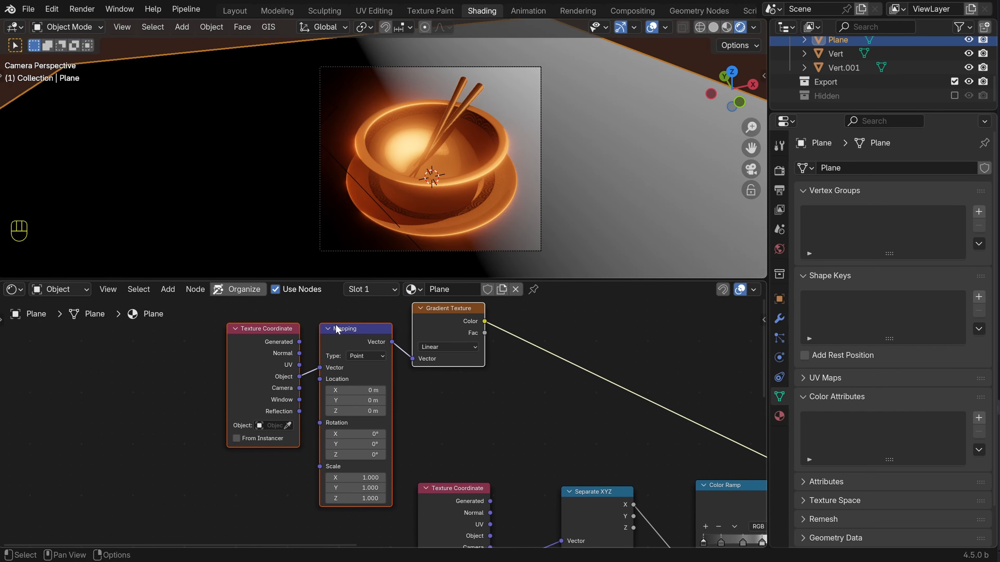
Set the gradient type to Spherical and its Mapping to Location X -0.81 m and Scale X 2.470
{"action": "left_click_drag", "start_coordinate": [449, 347], "coordinate": [445, 415]}
{"action": "scroll", "coordinate": [405, 213], "scroll_direction": "down", "scroll_amount": 3}
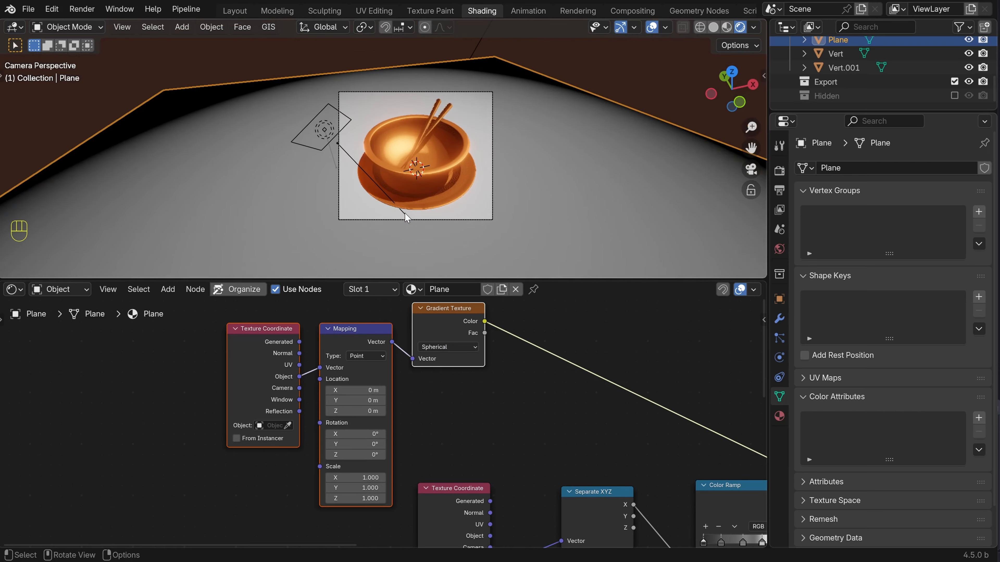
{"action": "mouse_move", "coordinate": [354, 390]}
{"action": "left_mouse_down", "text": "shift"}
{"action": "mouse_move", "coordinate": [377, 390]}
{"action": "mouse_move", "coordinate": [358, 389]}
{"action": "left_mouse_up", "text": "shift"}
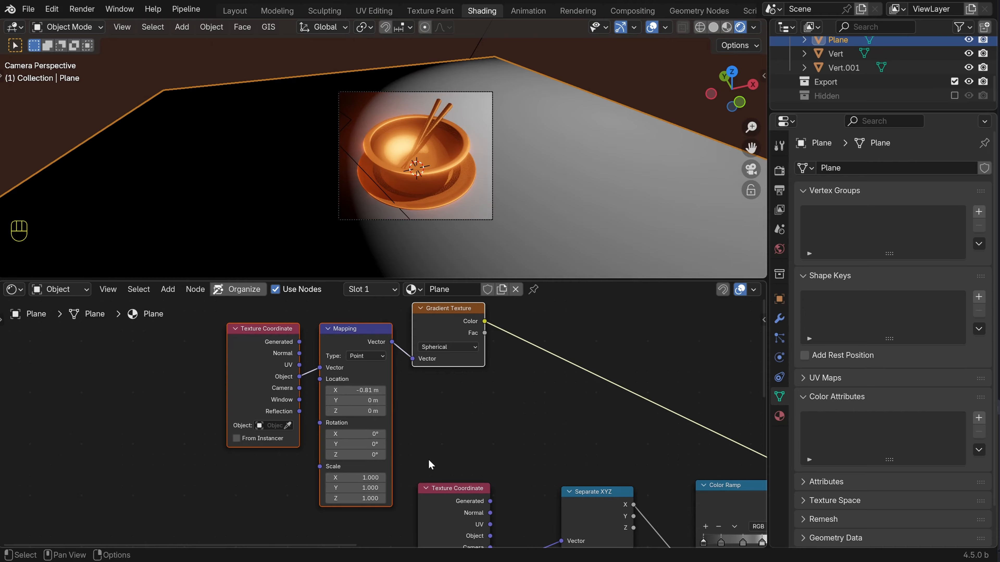
{"action": "left_click_drag", "start_coordinate": [350, 476], "coordinate": [378, 477], "text": "shift"}
Feed the gradient's Color into the upper Color Ramp's Fac, preview the ramp, and output the Diffuse BSDF again
{"action": "middle_click_drag", "start_coordinate": [518, 446], "coordinate": [380, 430], "text": "shift"}
{"action": "left_click_drag", "start_coordinate": [344, 306], "coordinate": [557, 508]}
{"action": "left_click", "coordinate": [593, 433], "text": "ctrl+shift"}
{"action": "scroll", "coordinate": [616, 472], "scroll_direction": "down", "scroll_amount": 6}
{"action": "middle_click_drag", "start_coordinate": [615, 472], "coordinate": [472, 373]}
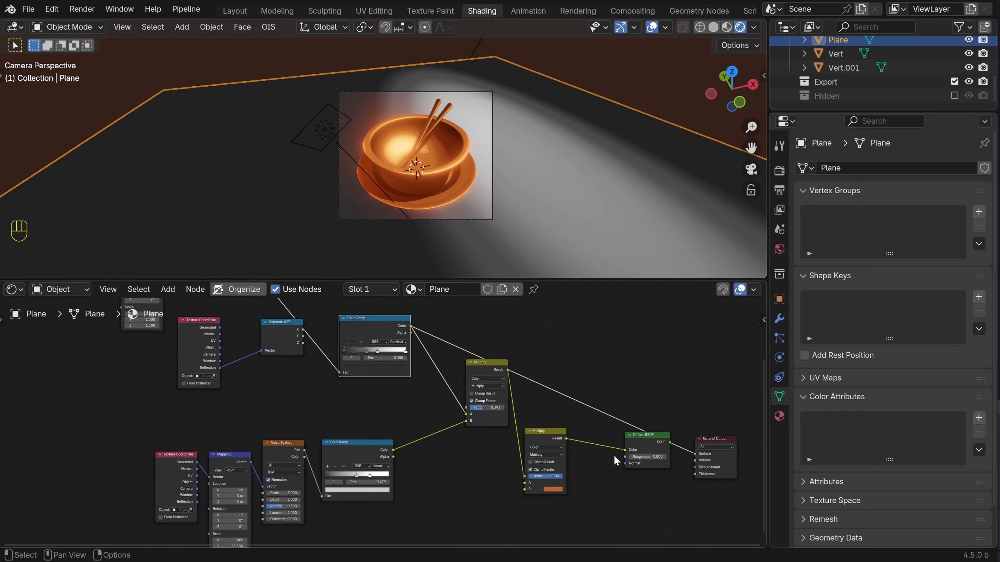
{"action": "left_click", "coordinate": [641, 445], "text": "ctrl+shift"}
Shift the gradient's Mapping along X to -0.28 m and try the Easing gradient type
{"action": "scroll", "coordinate": [406, 145], "scroll_direction": "up", "scroll_amount": 3}
{"action": "middle_click_drag", "start_coordinate": [409, 335], "coordinate": [470, 446]}
{"action": "scroll", "coordinate": [430, 112], "scroll_direction": "down", "scroll_amount": 3}
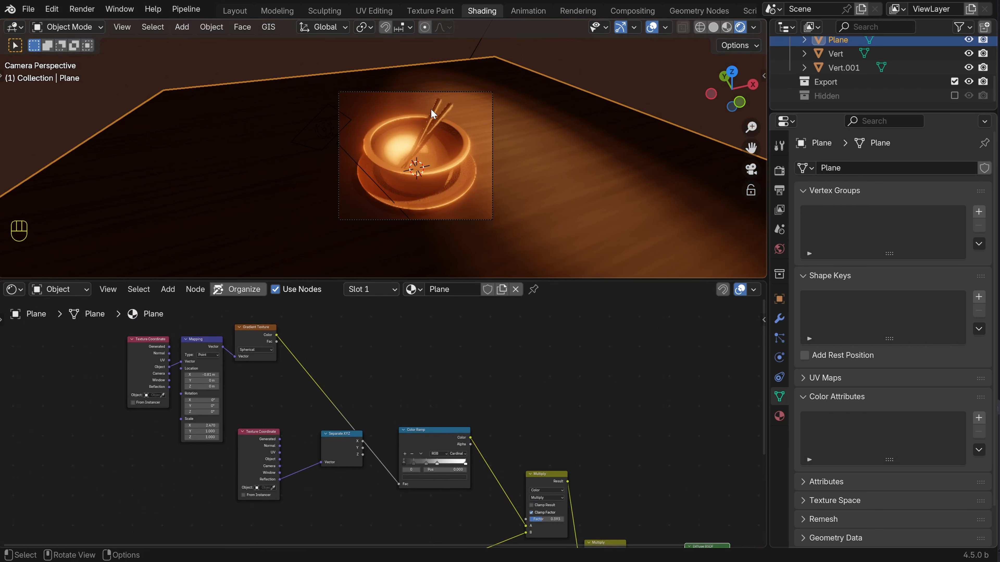
{"action": "scroll", "coordinate": [458, 415], "scroll_direction": "up", "scroll_amount": 7}
{"action": "middle_click_drag", "start_coordinate": [345, 371], "coordinate": [451, 328]}
{"action": "left_click_drag", "start_coordinate": [346, 370], "coordinate": [383, 370], "text": "shift"}
{"action": "left_click", "coordinate": [447, 329]}
{"action": "left_click", "coordinate": [449, 331]}
{"action": "left_click", "coordinate": [456, 388]}
Try rotating the gradient's Mapping about Z, with Location X at 0.24 m and the Quadratic Sphere type
{"action": "left_click_drag", "start_coordinate": [362, 417], "coordinate": [362, 417], "text": "shift"}
{"action": "key", "text": "ctrl+z"}
{"action": "key", "text": "ctrl+z"}
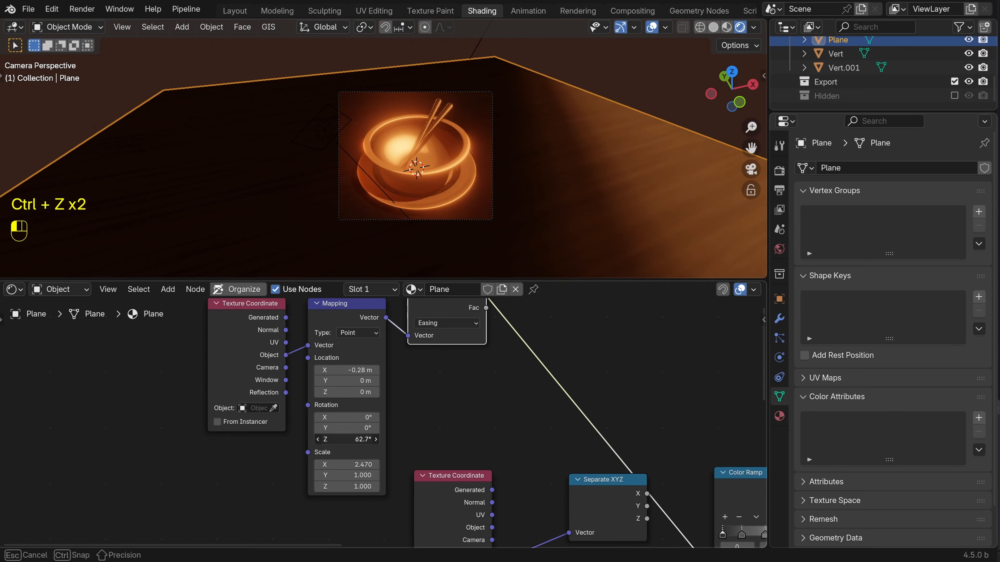
{"action": "left_click_drag", "start_coordinate": [346, 370], "coordinate": [366, 370], "text": "shift"}
{"action": "scroll", "coordinate": [444, 401], "scroll_direction": "down", "scroll_amount": 2}
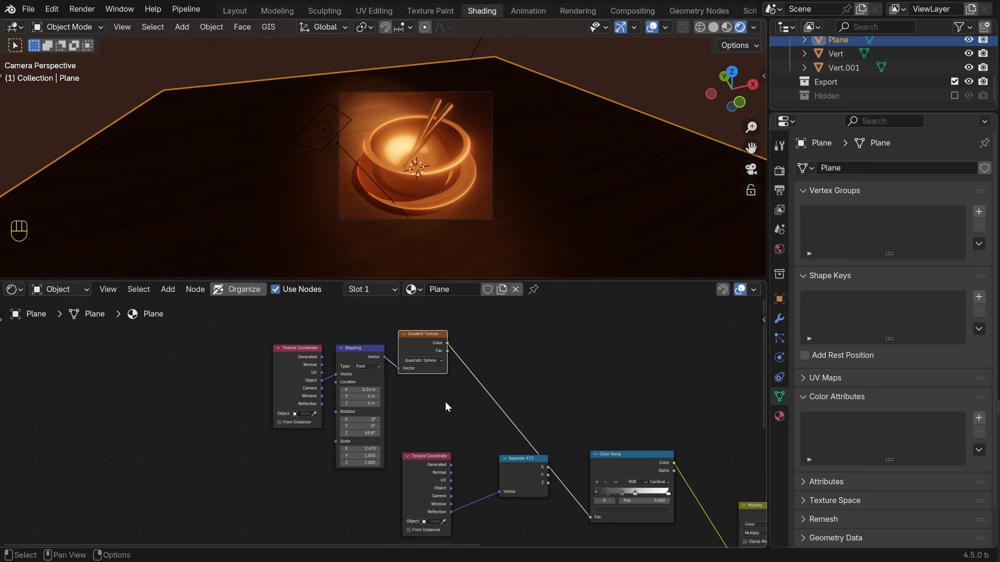
Delete the Gradient Texture with its Mapping and Texture Coordinate nodes, and reconnect Separate XYZ's X output to the upper Color Ramp's Fac
{"action": "left_click_drag", "start_coordinate": [254, 317], "coordinate": [475, 419]}
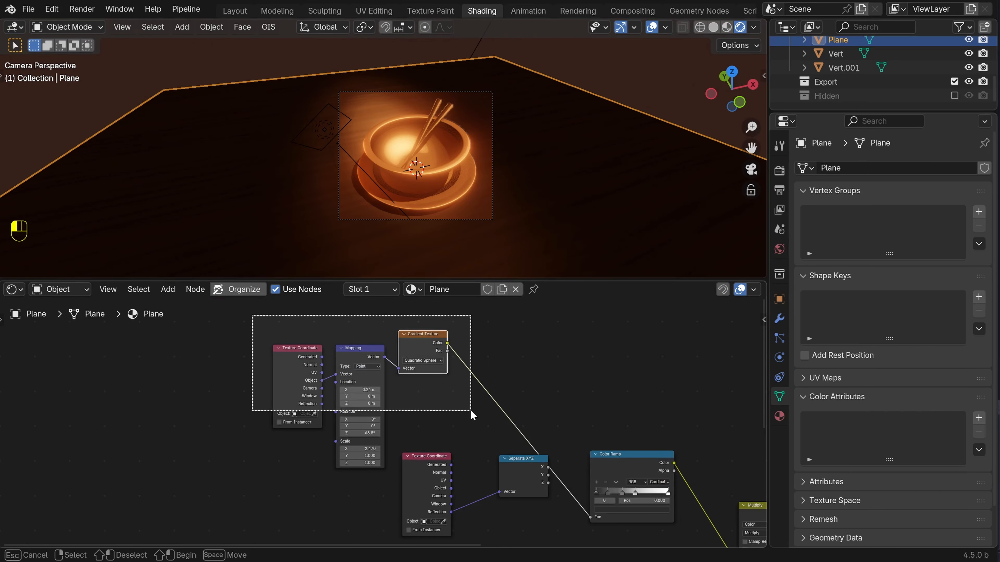
{"action": "key", "text": "Delete"}
{"action": "middle_click_drag", "start_coordinate": [495, 405], "coordinate": [444, 361]}
{"action": "scroll", "coordinate": [450, 376], "scroll_direction": "up", "scroll_amount": 2}
{"action": "left_click_drag", "start_coordinate": [450, 377], "coordinate": [516, 458]}
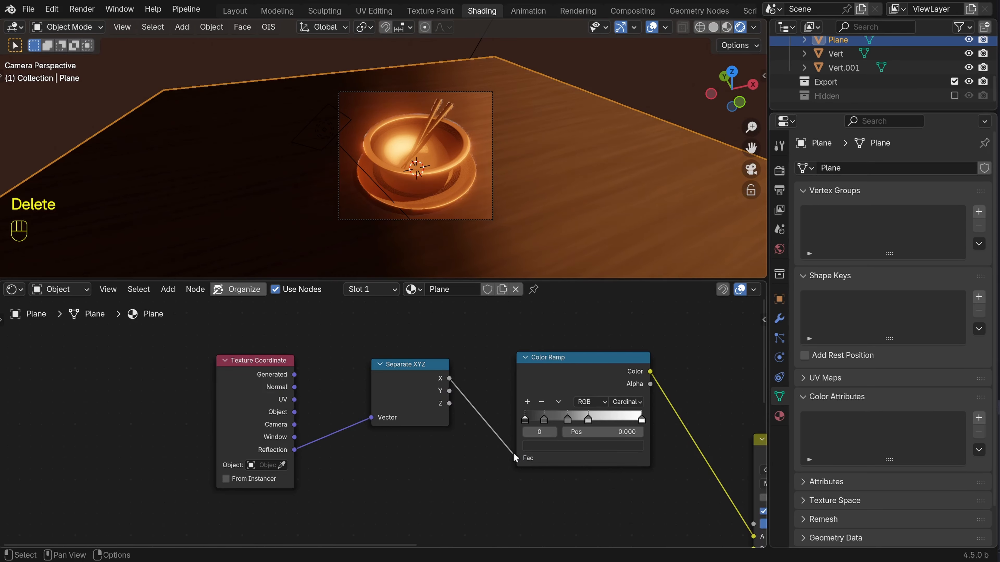
{"action": "scroll", "coordinate": [485, 368], "scroll_direction": "down", "scroll_amount": 3}
{"action": "middle_click_drag", "start_coordinate": [564, 488], "coordinate": [445, 415]}
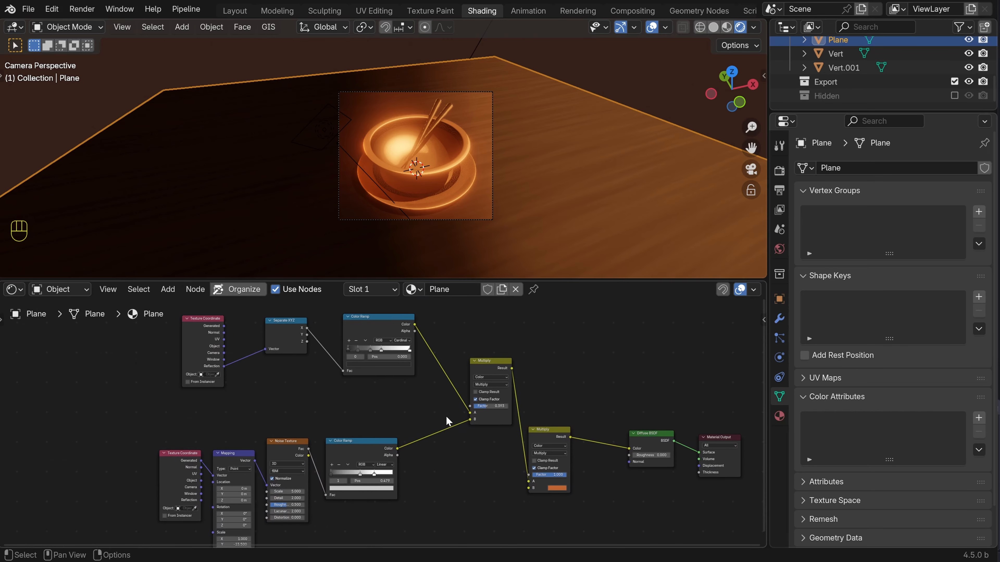